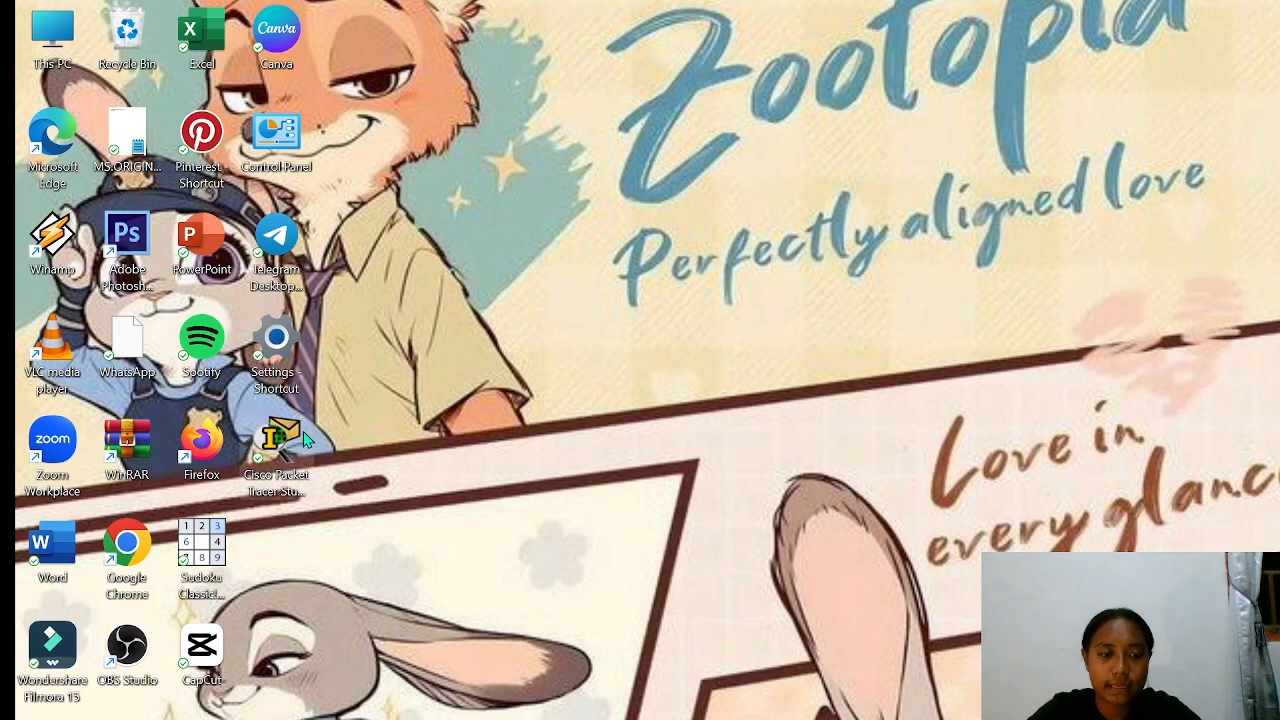
- Open Cisco Packet Tracer Student in a maximized window and place three generic Router-PT routers in a triangle on the workspace
double_click(283, 455)
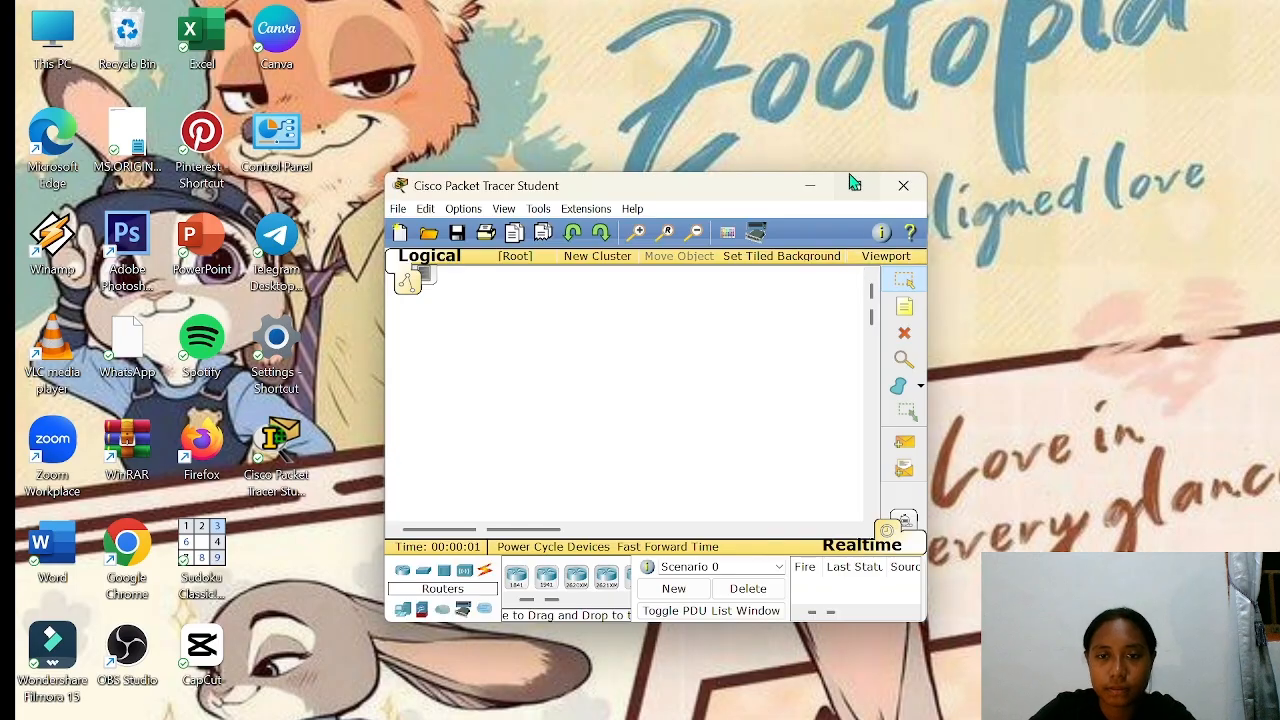
click(853, 184)
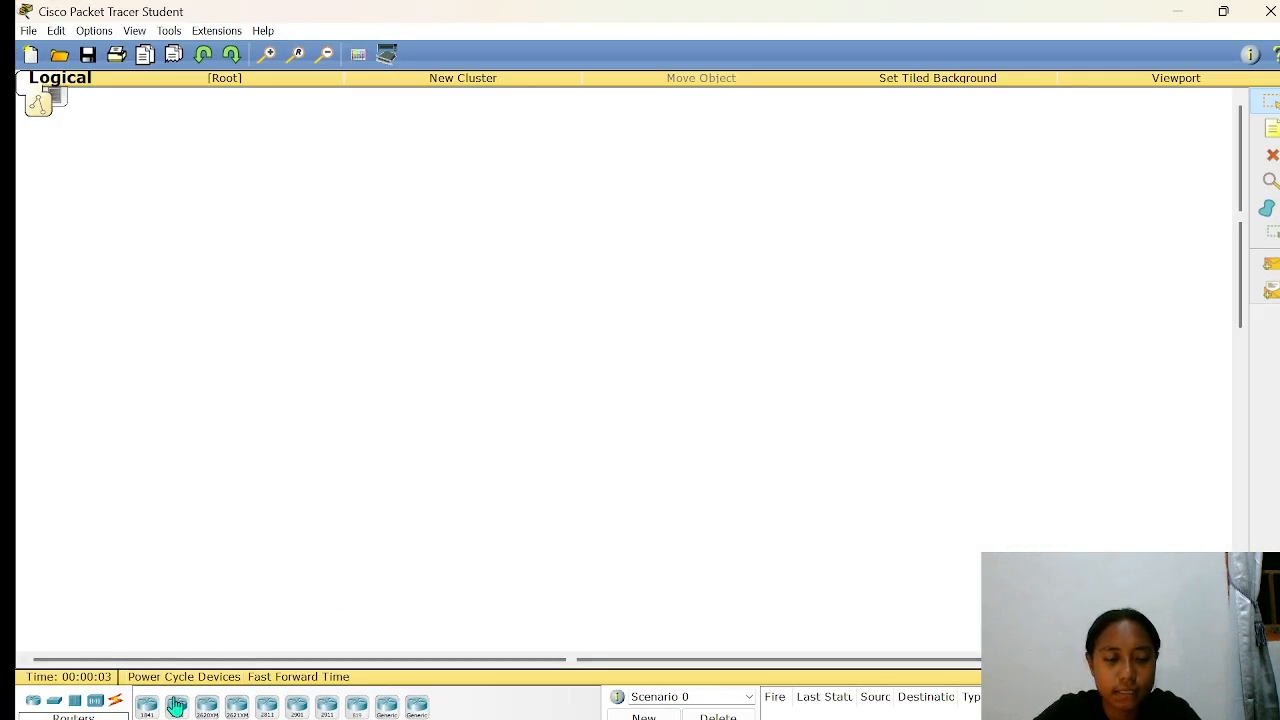
click(388, 707)
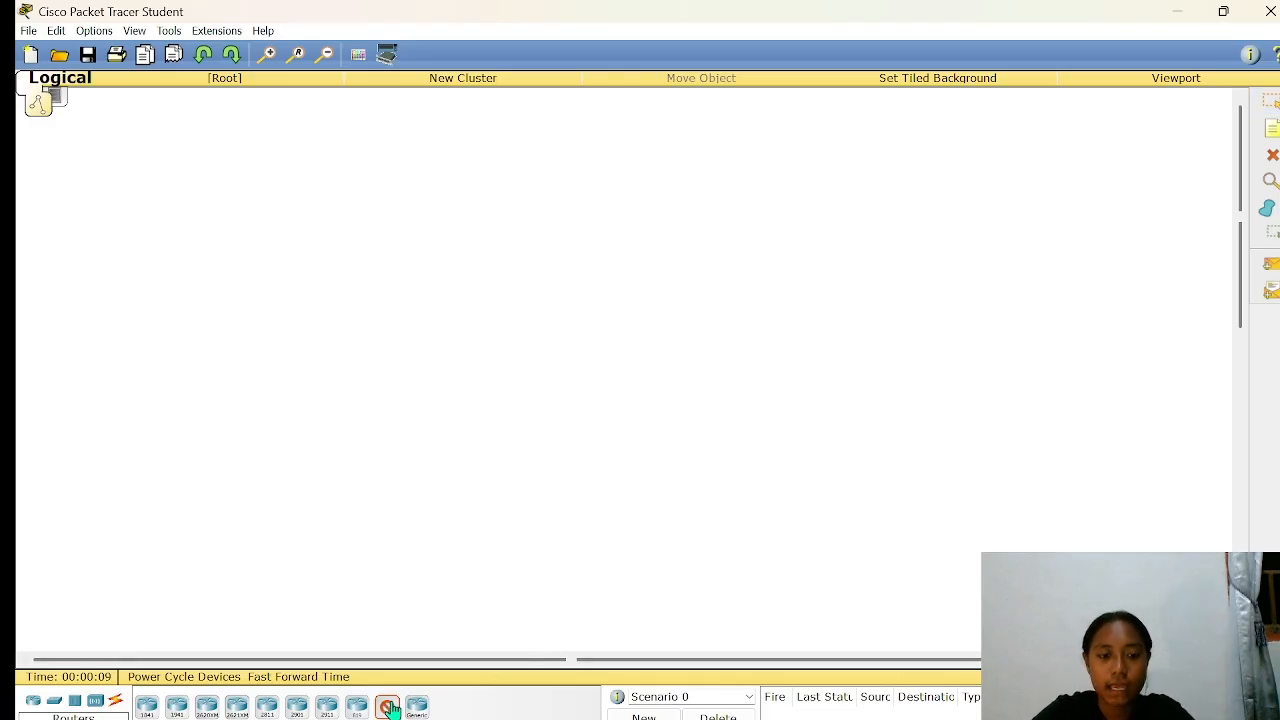
click(221, 300)
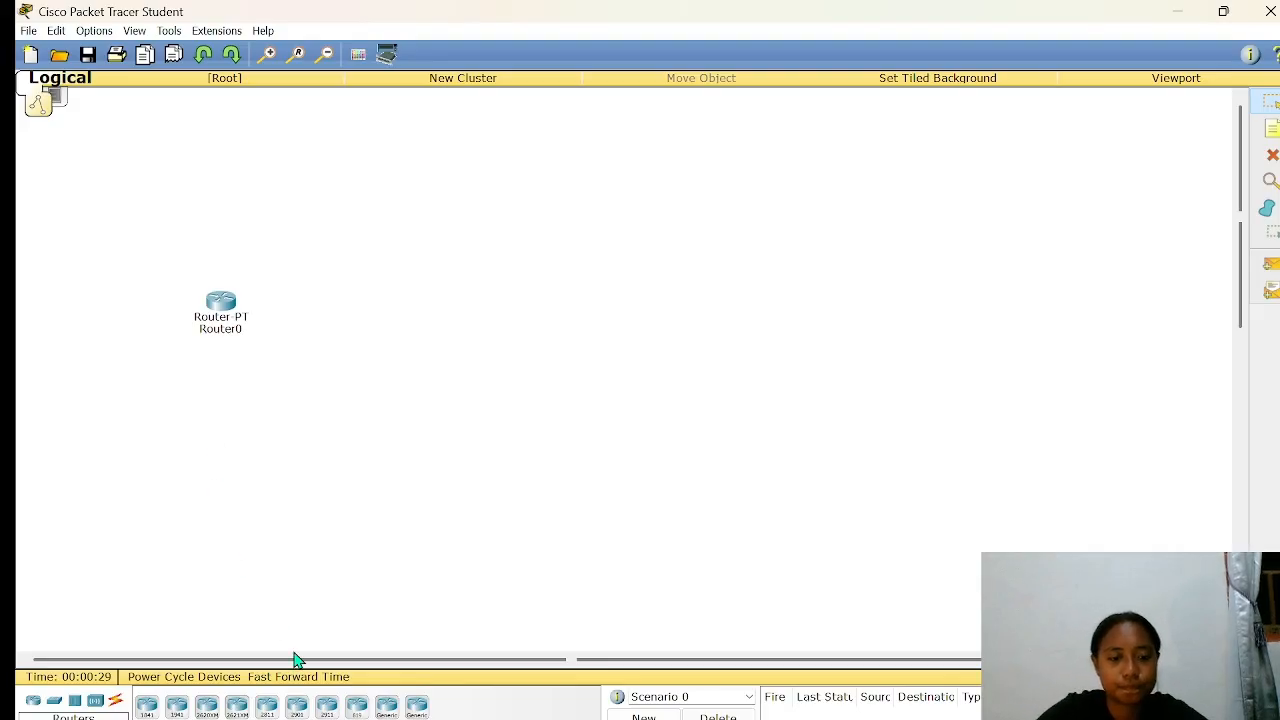
drag(388, 707, 387, 708)
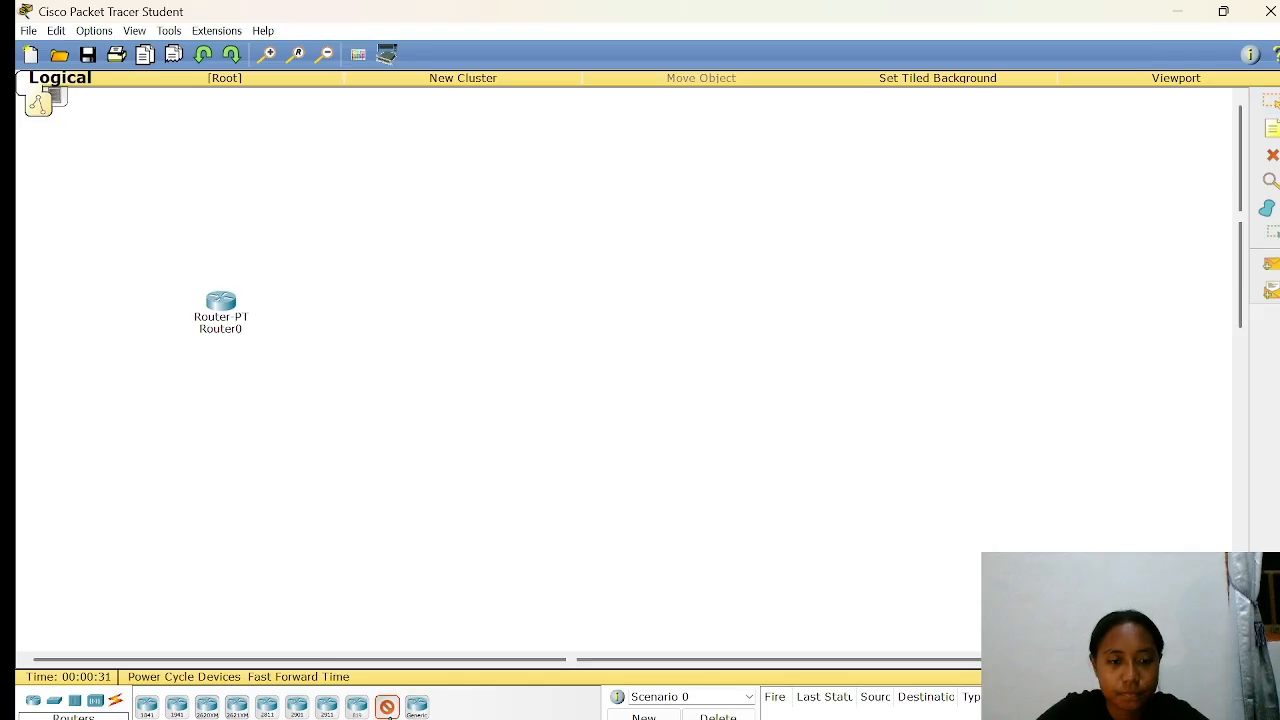
click(602, 179)
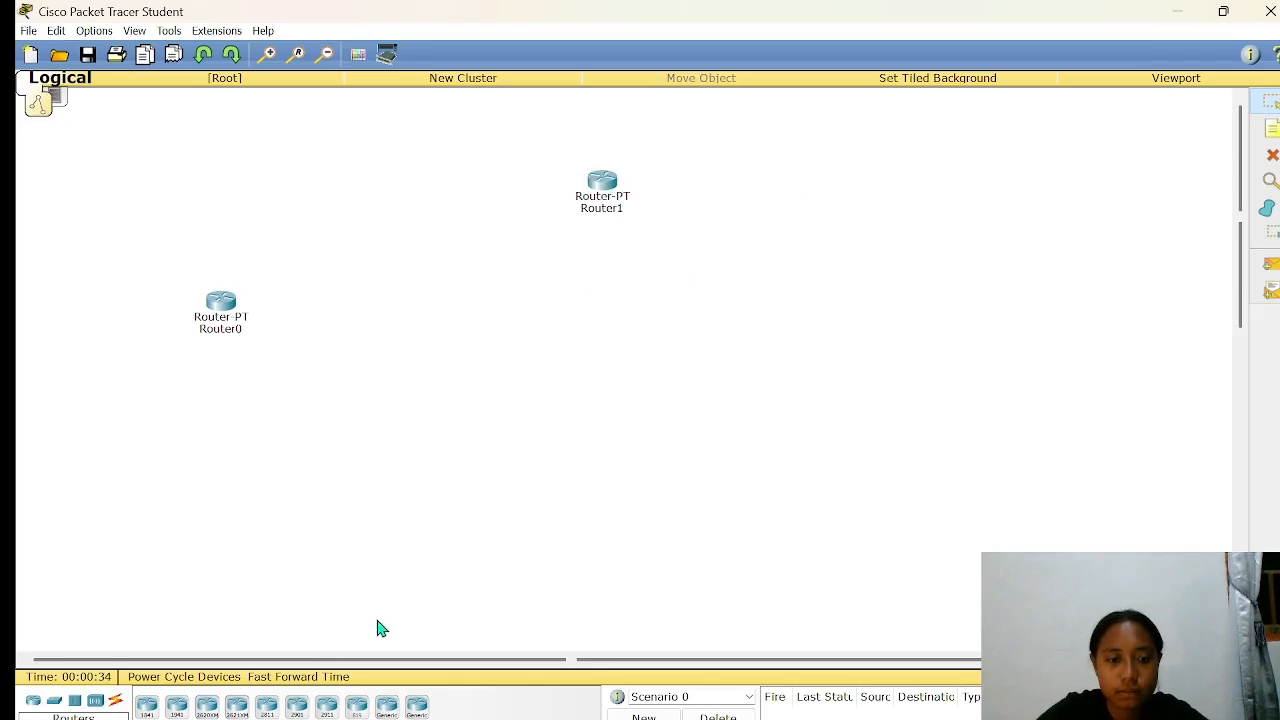
click(388, 707)
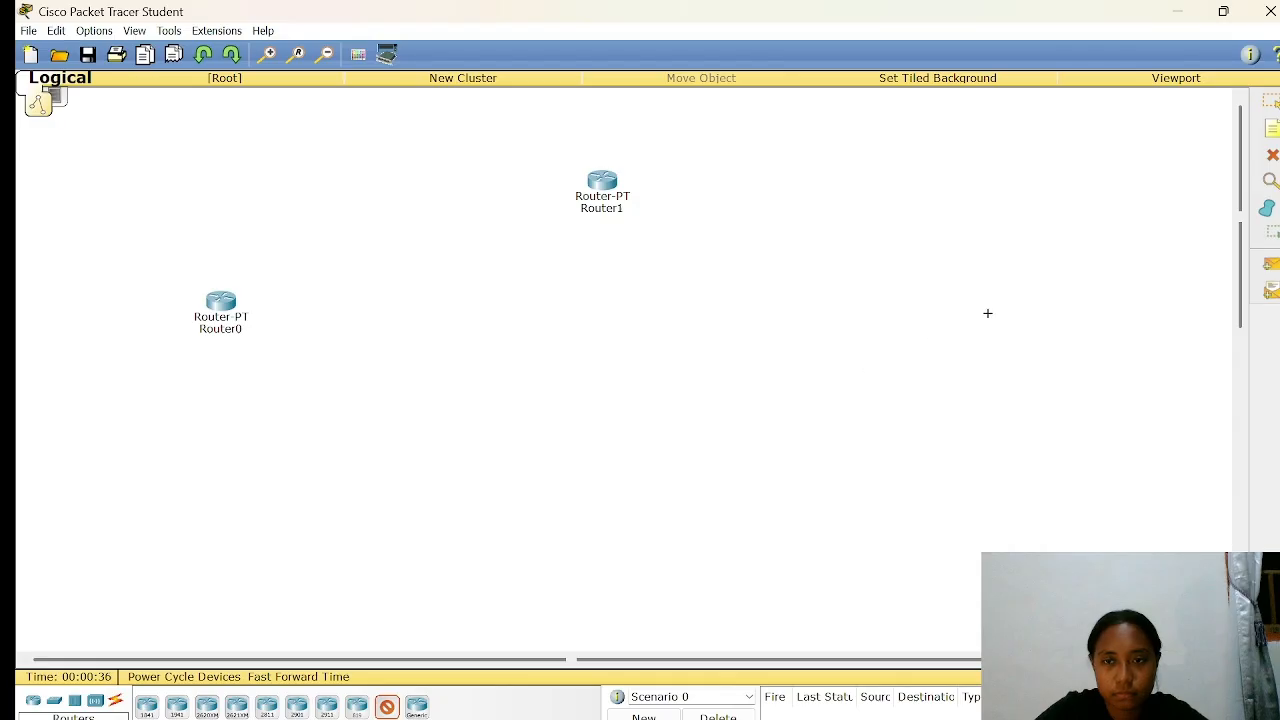
click(927, 327)
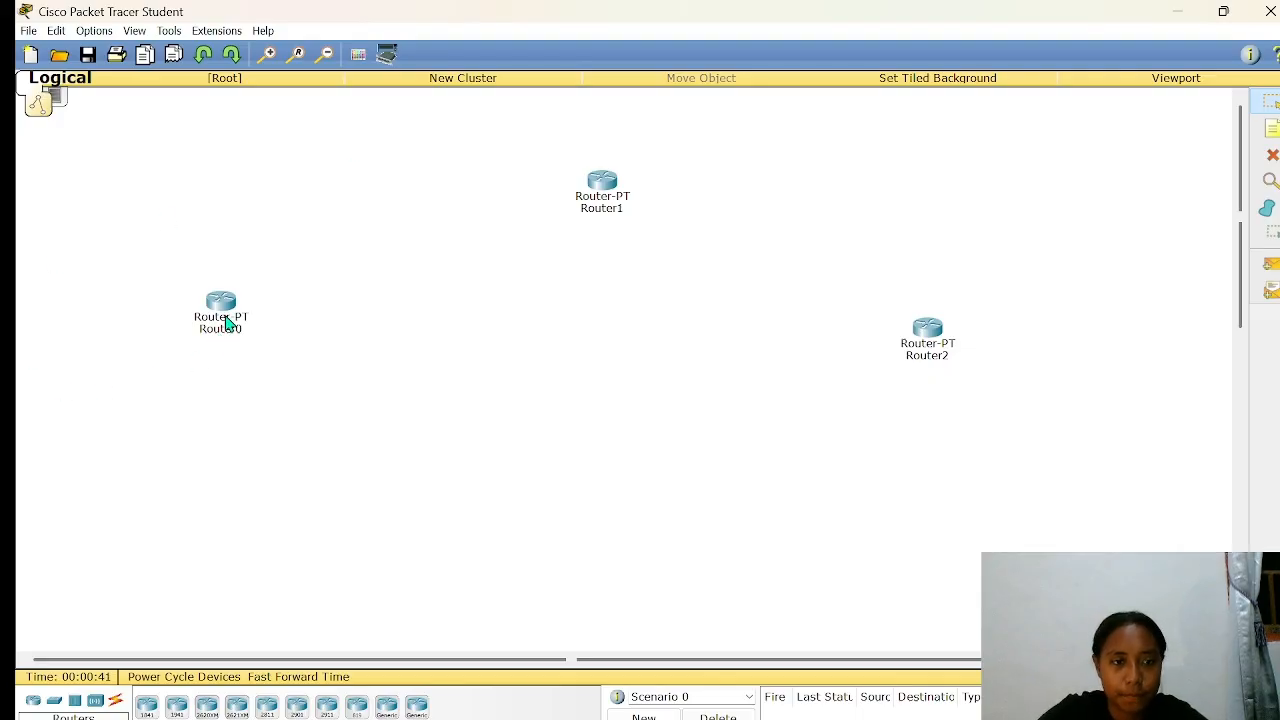
- Rearrange the routers into a lower, flatter triangle, with Router1 at the centre top and Router0 and Router2 lower on either side
drag(229, 320, 251, 432)
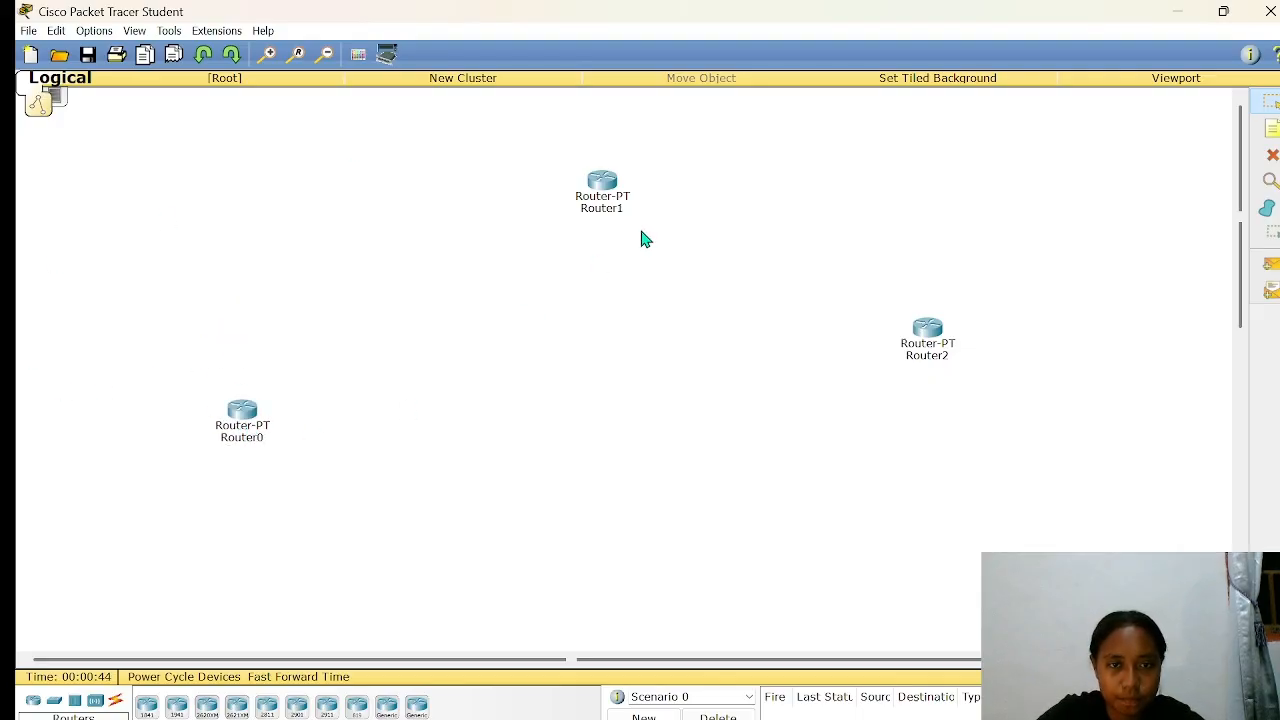
drag(608, 188, 579, 342)
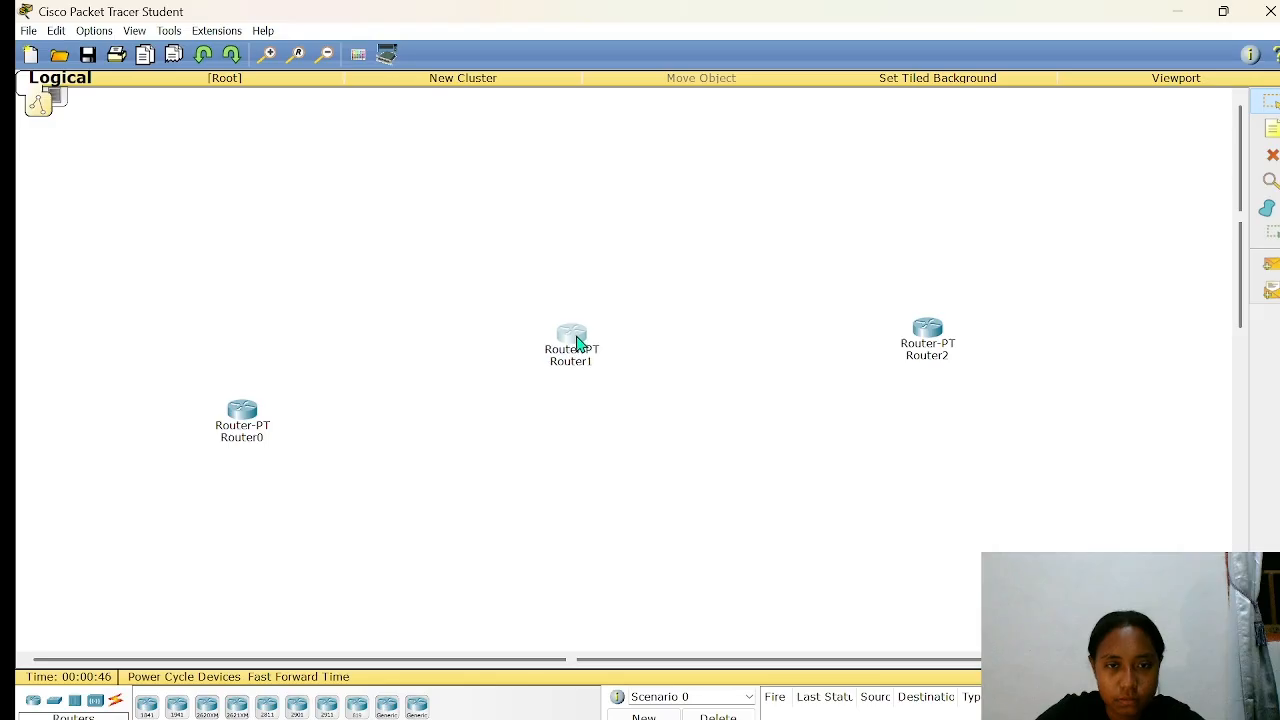
drag(929, 338, 852, 428)
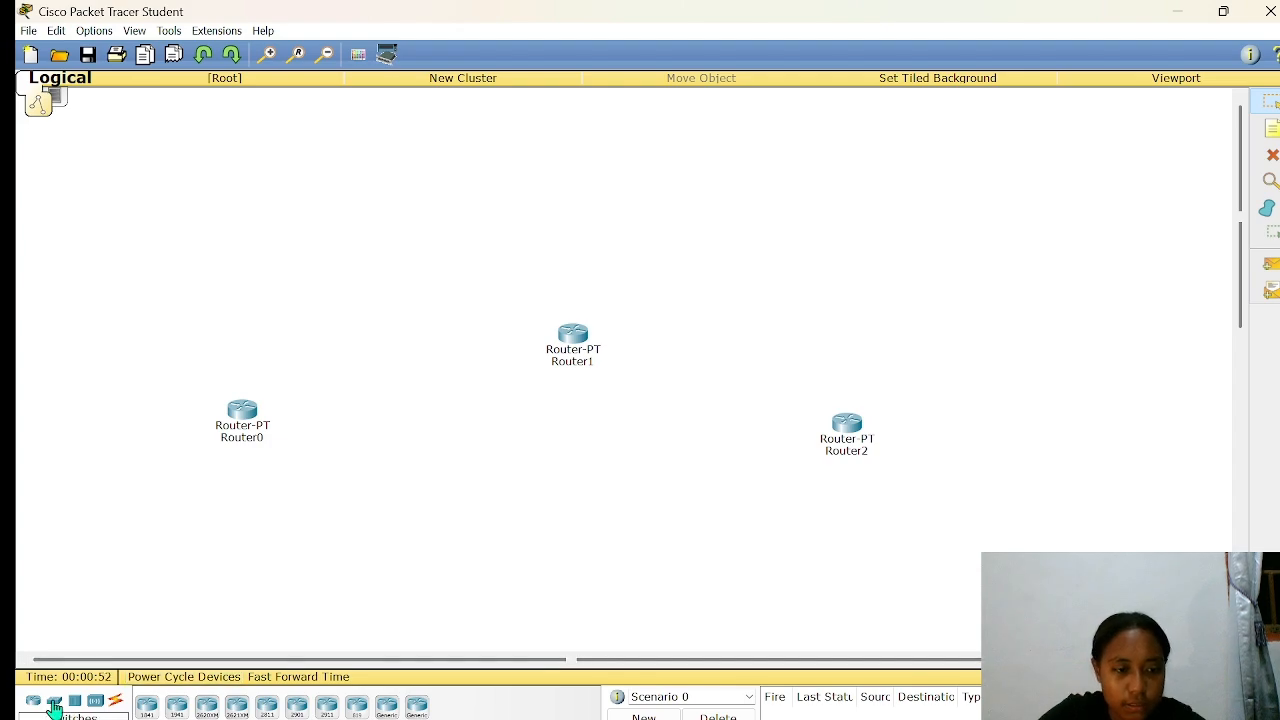
- Add three 2950-24 switches: one below Router0, one above Router1 and one below Router2
click(58, 700)
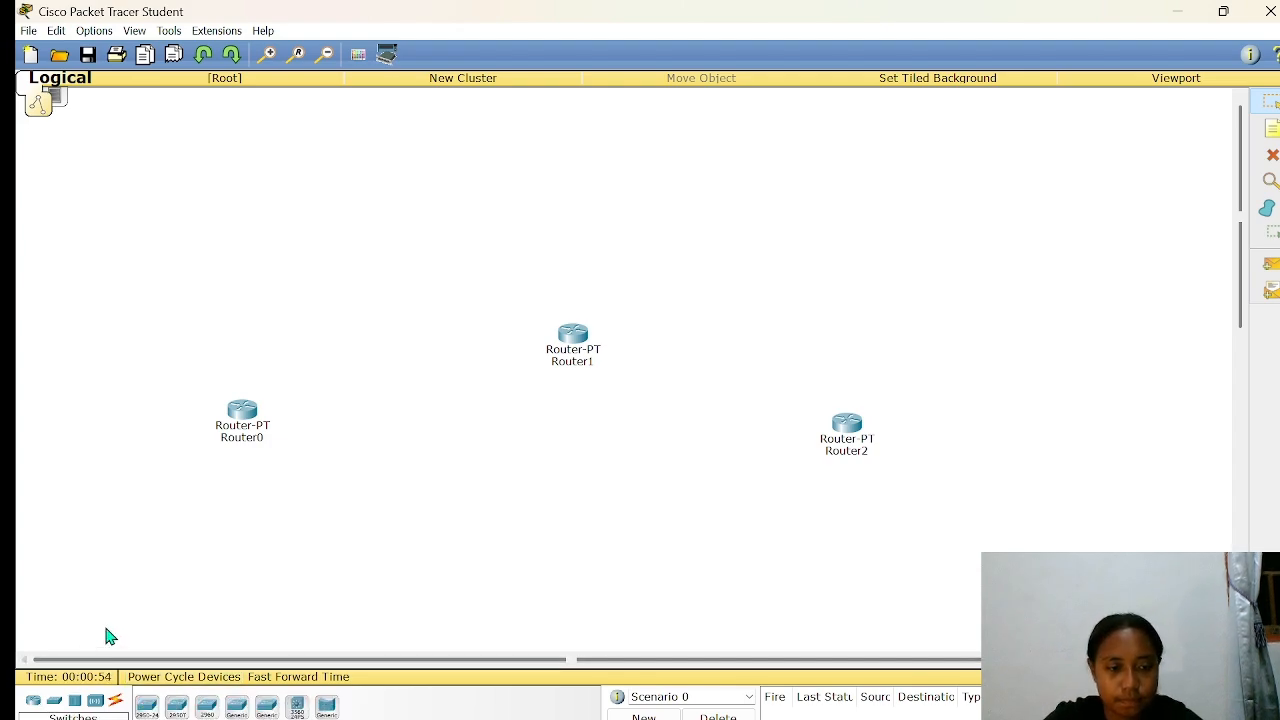
click(146, 706)
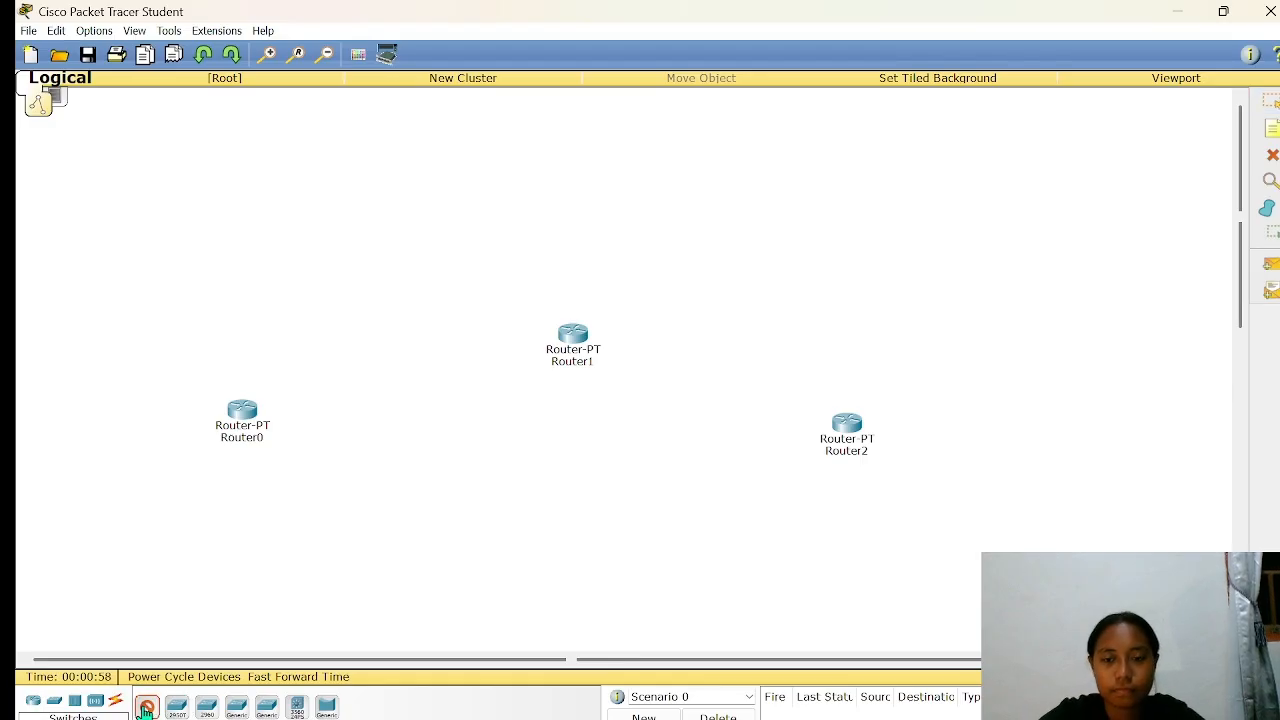
click(216, 518)
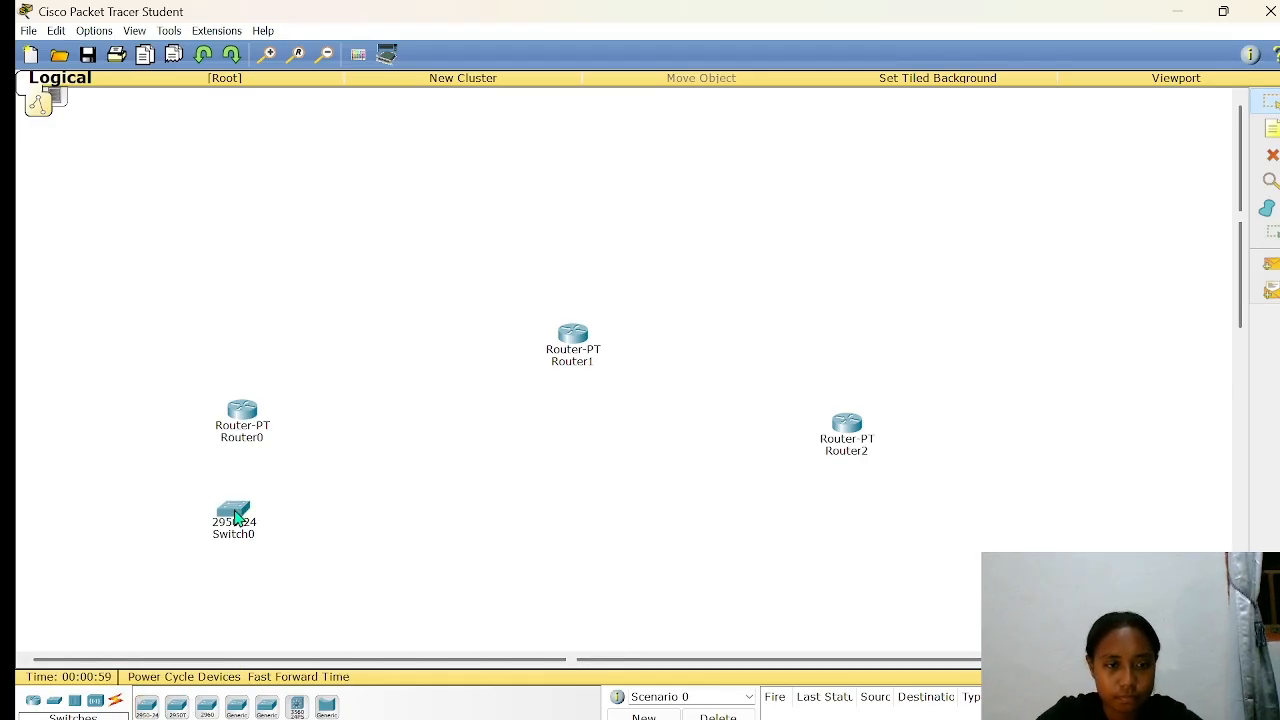
click(146, 707)
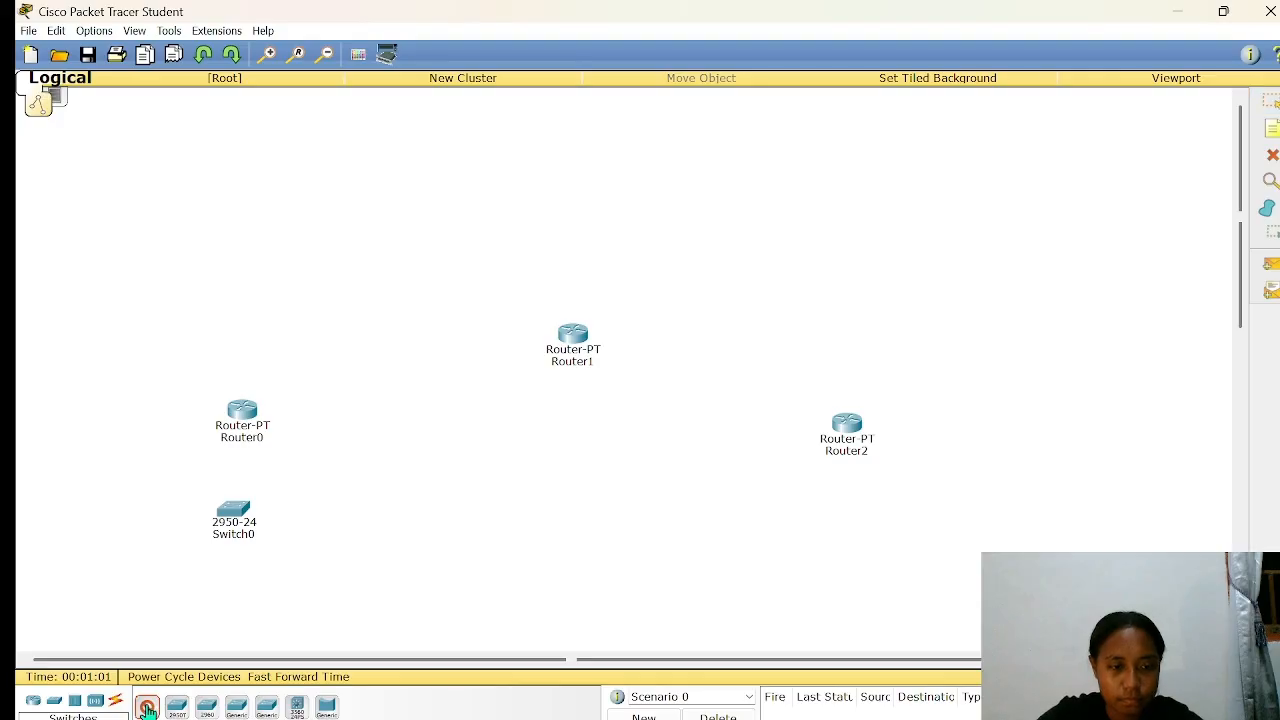
click(580, 263)
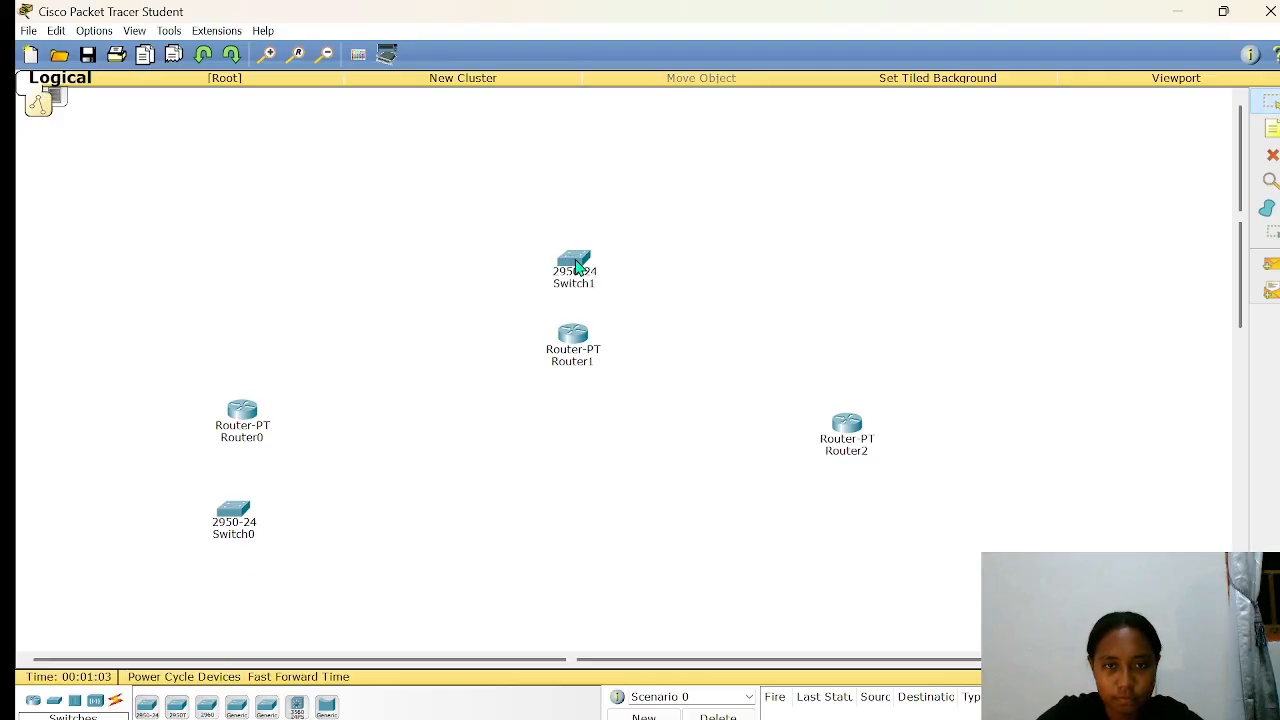
click(146, 707)
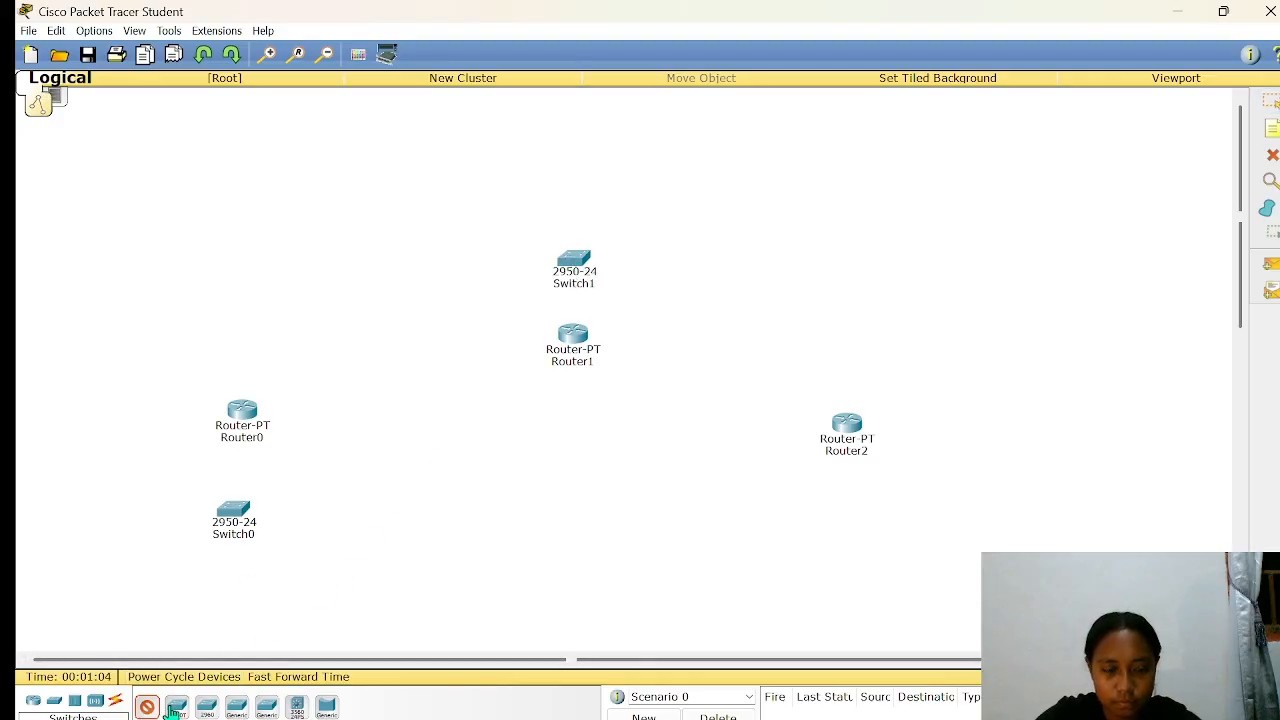
click(843, 508)
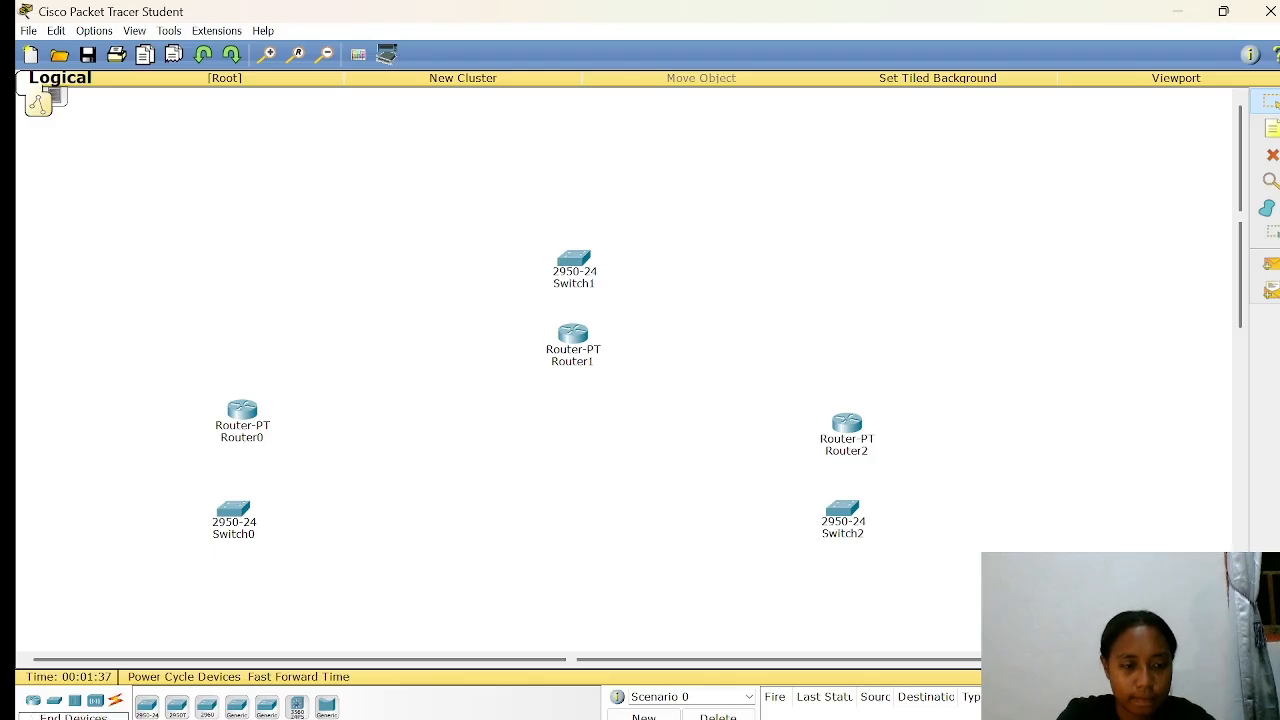
- Place three generic PCs in a row below Switch0
click(52, 706)
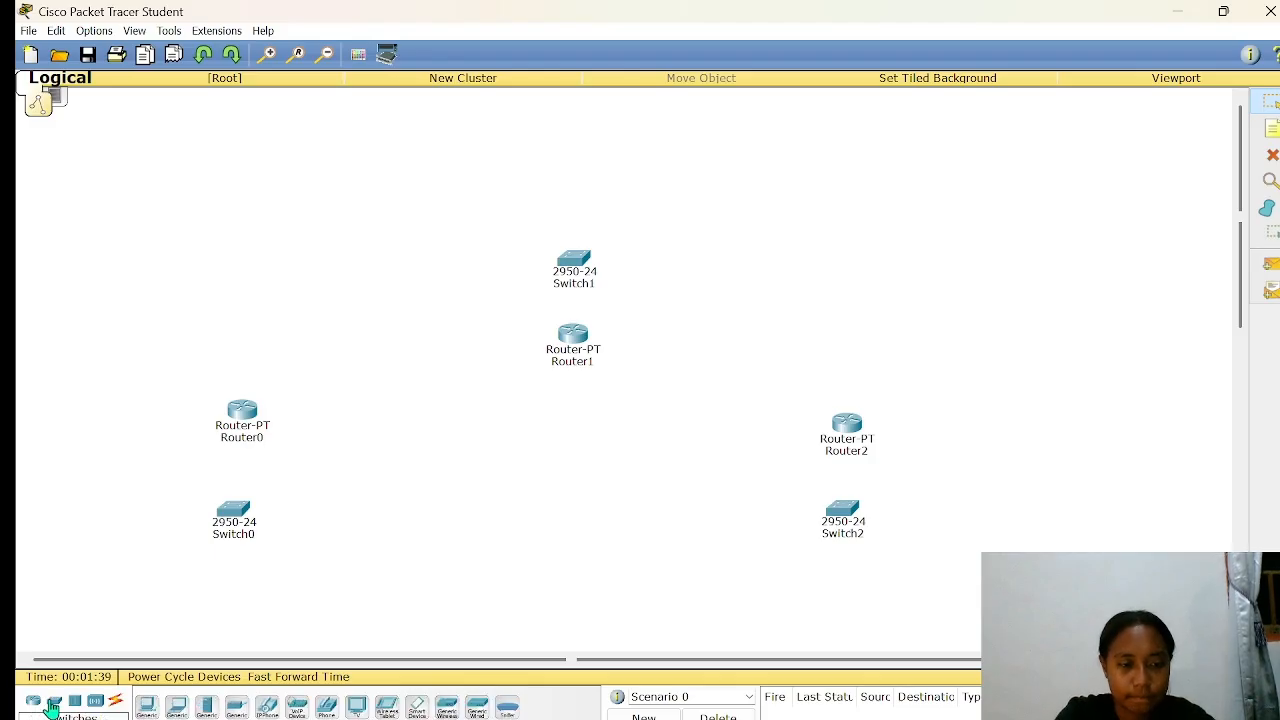
click(146, 707)
click(123, 606)
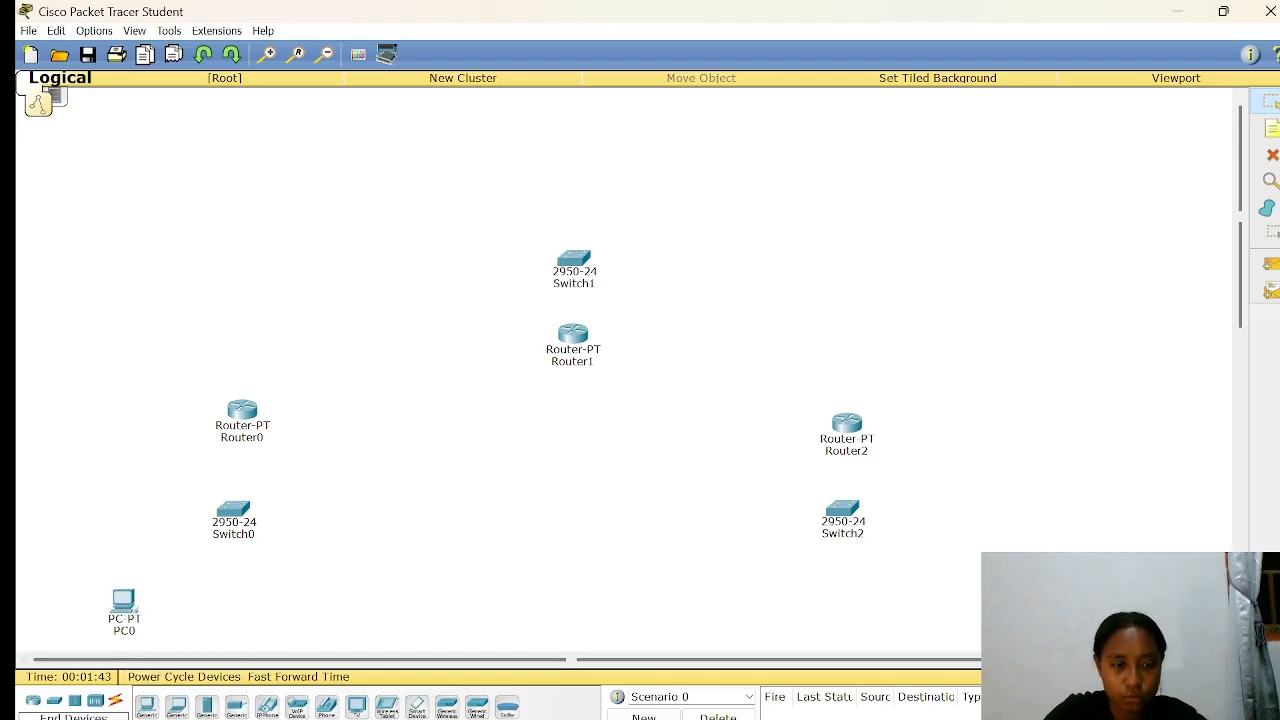
click(146, 707)
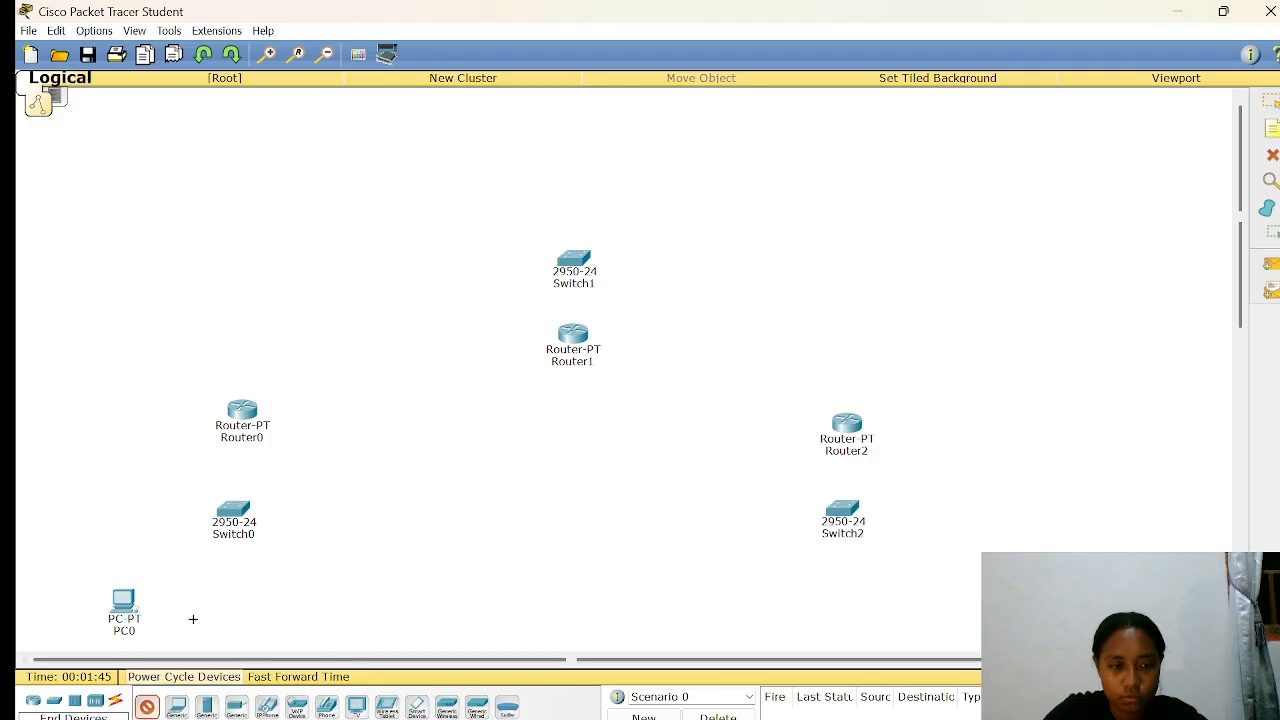
click(206, 604)
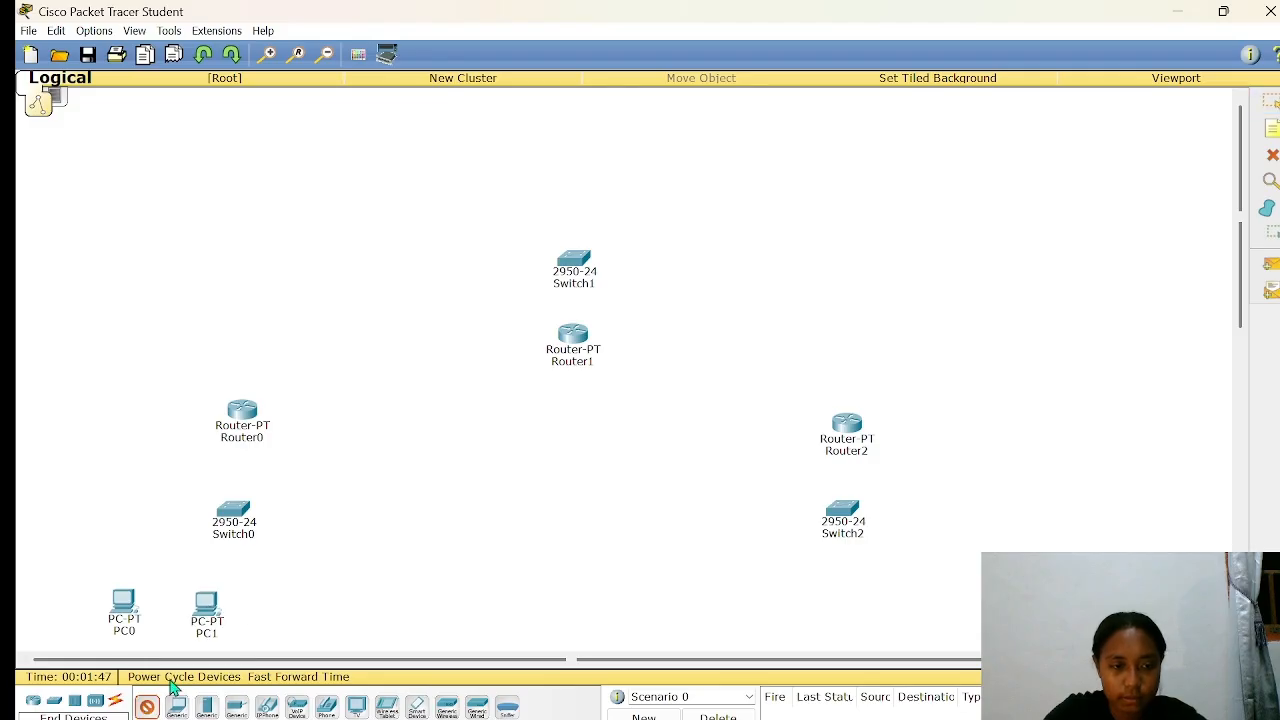
click(284, 604)
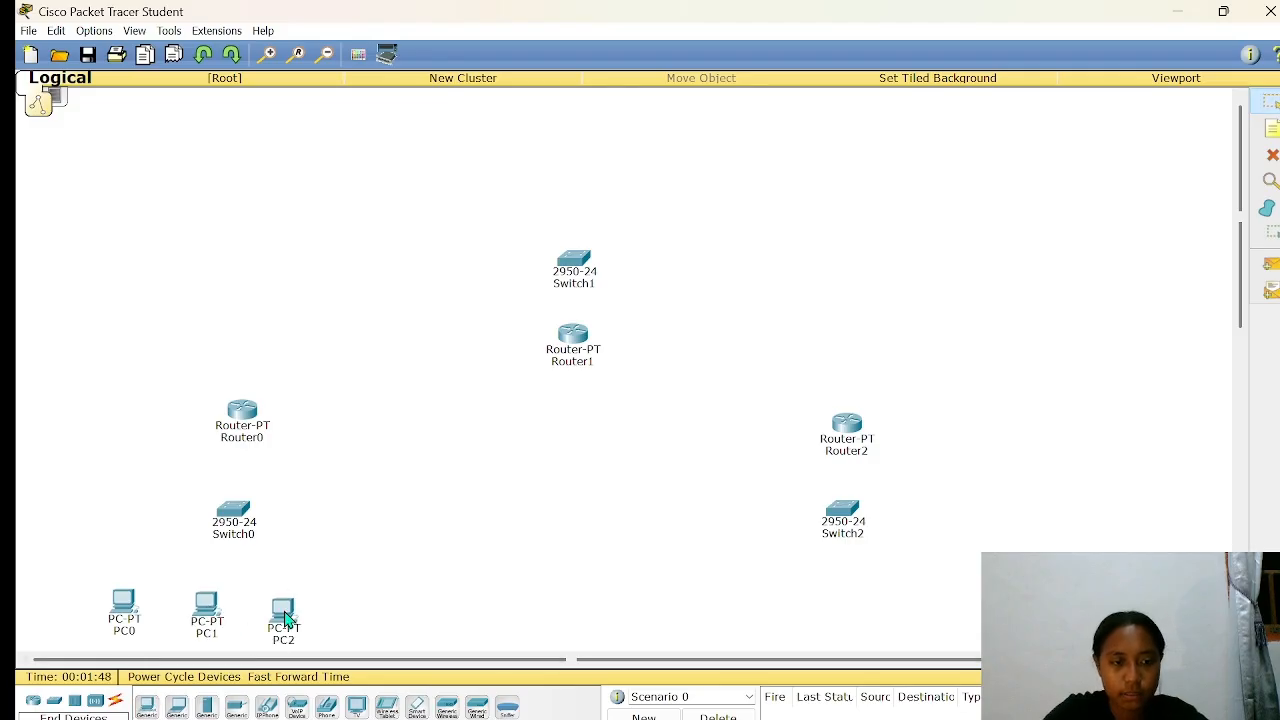
- Place three generic PCs in a row above Switch1
click(146, 707)
click(487, 155)
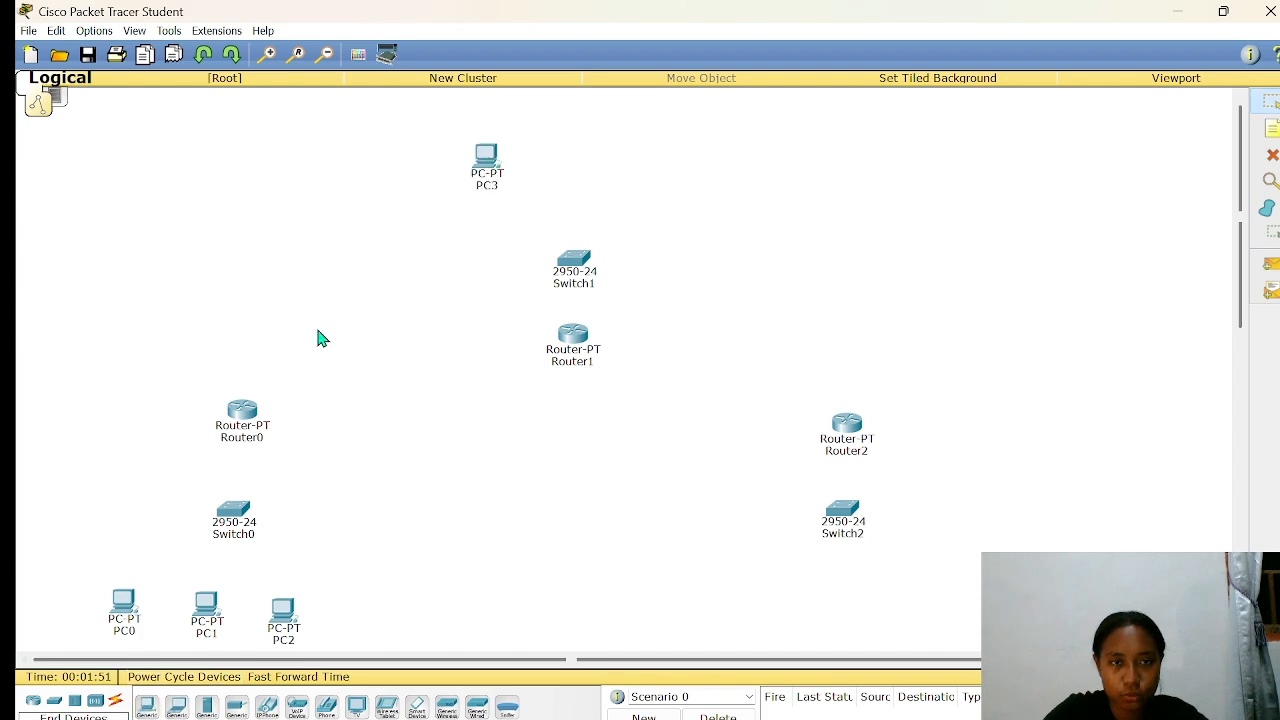
click(580, 148)
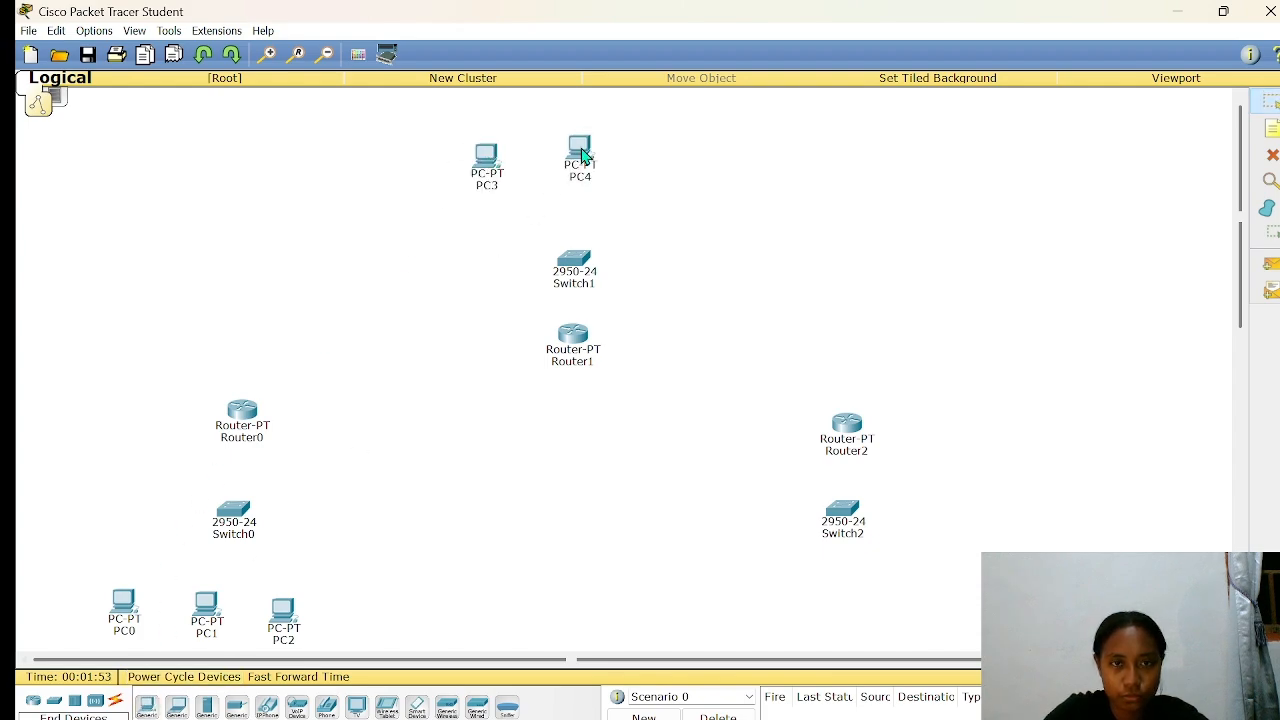
click(146, 707)
click(671, 146)
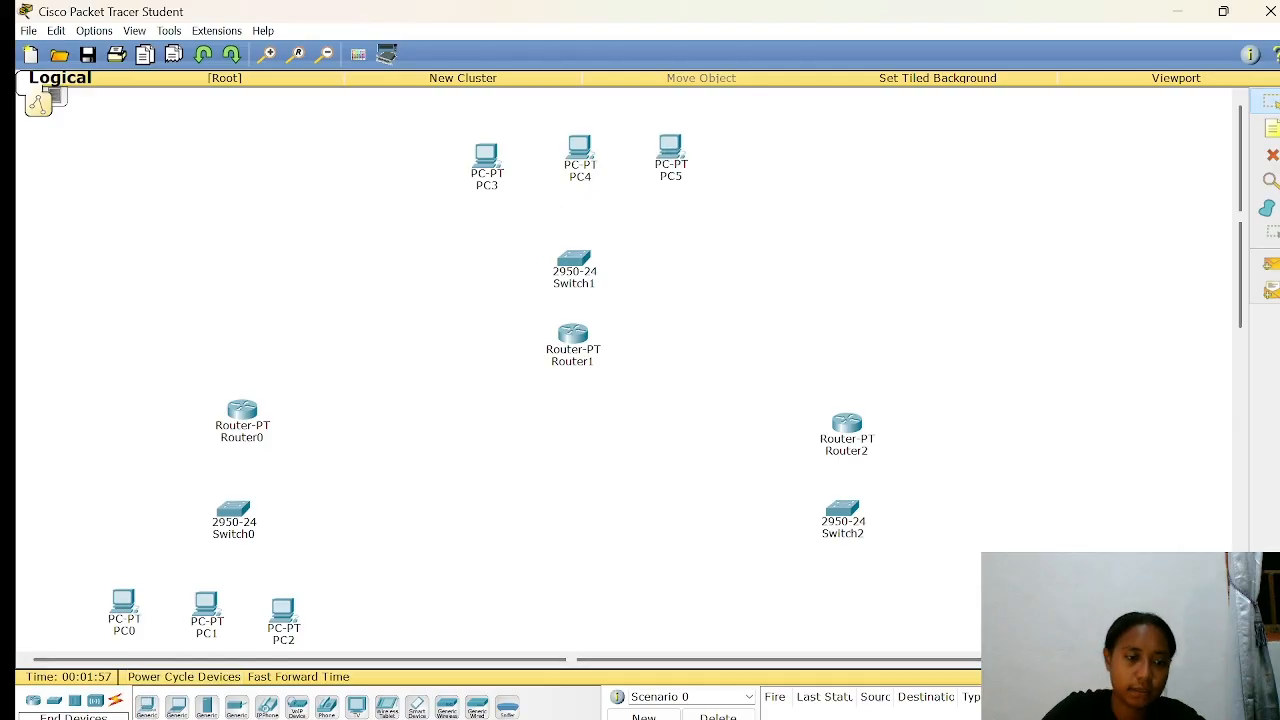
- Place three generic PCs in a row below Switch2
click(146, 707)
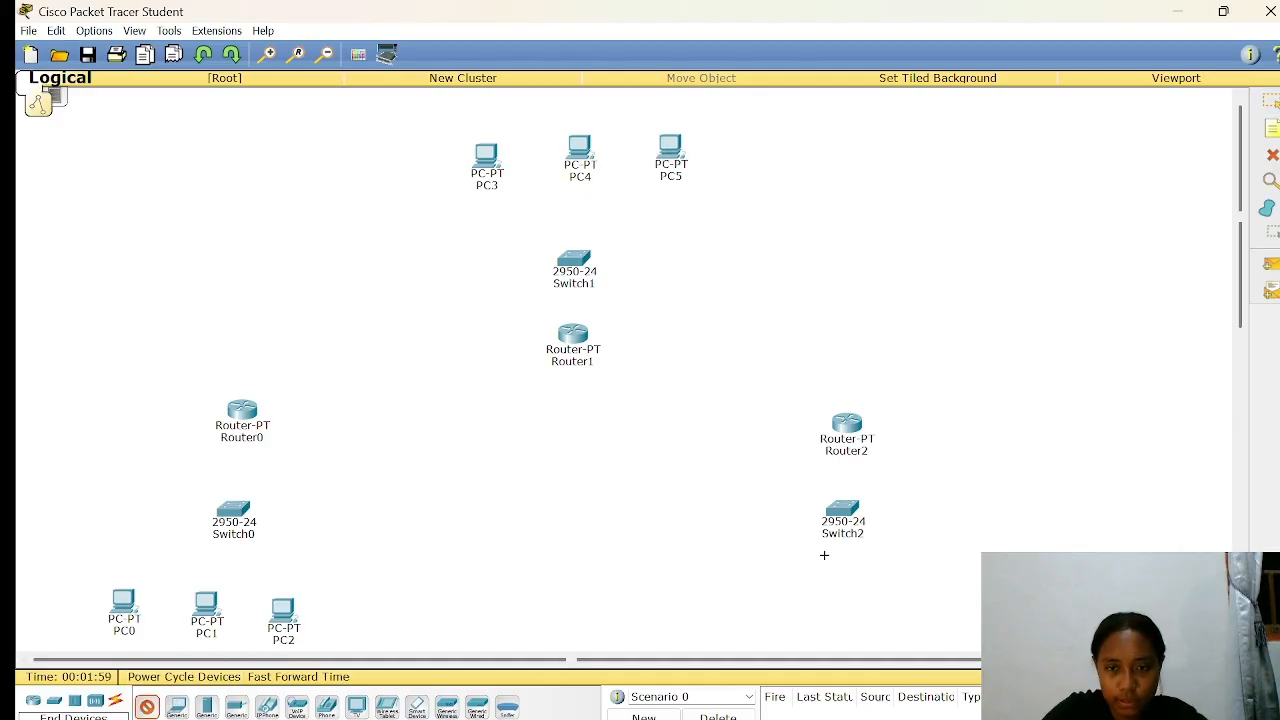
click(789, 597)
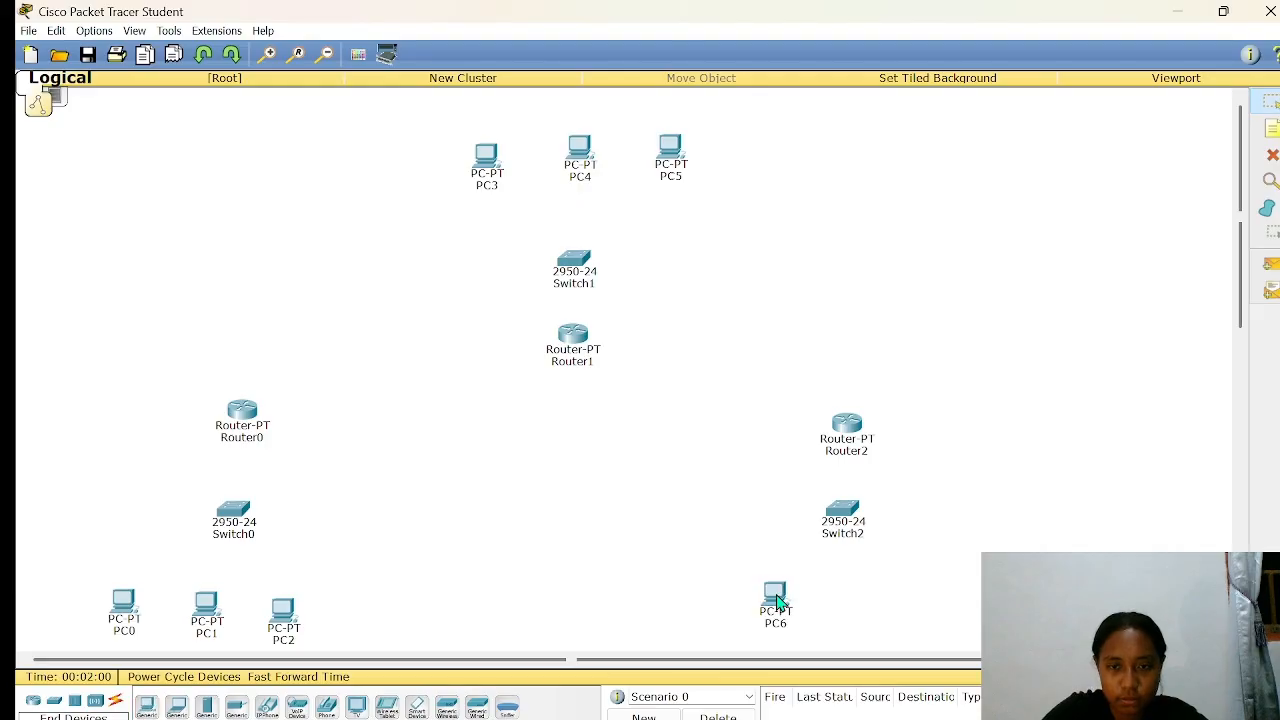
click(146, 707)
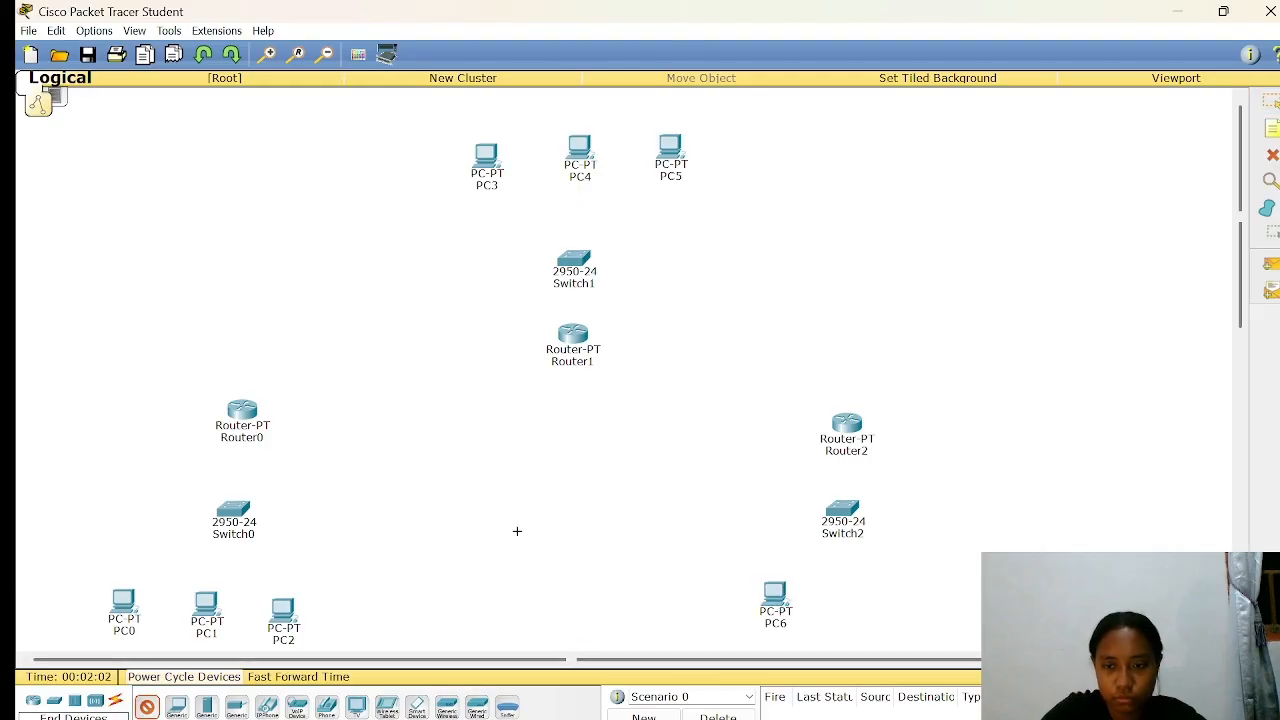
click(843, 603)
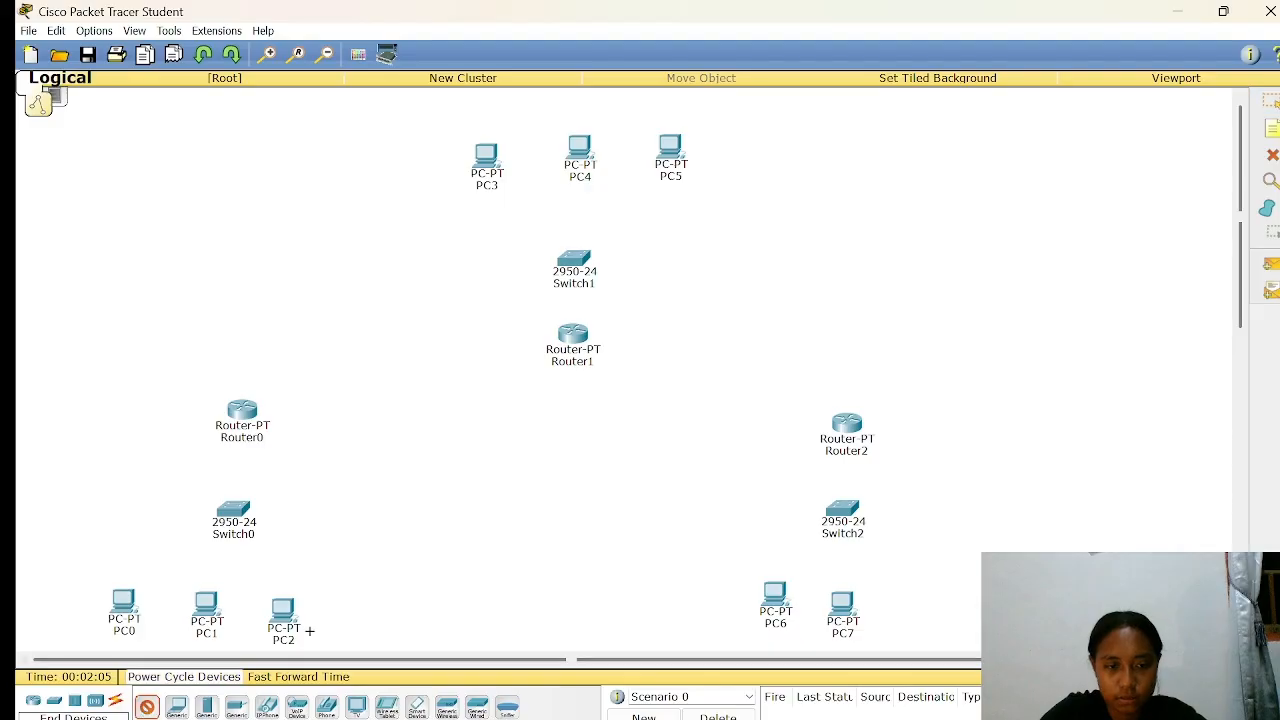
click(915, 596)
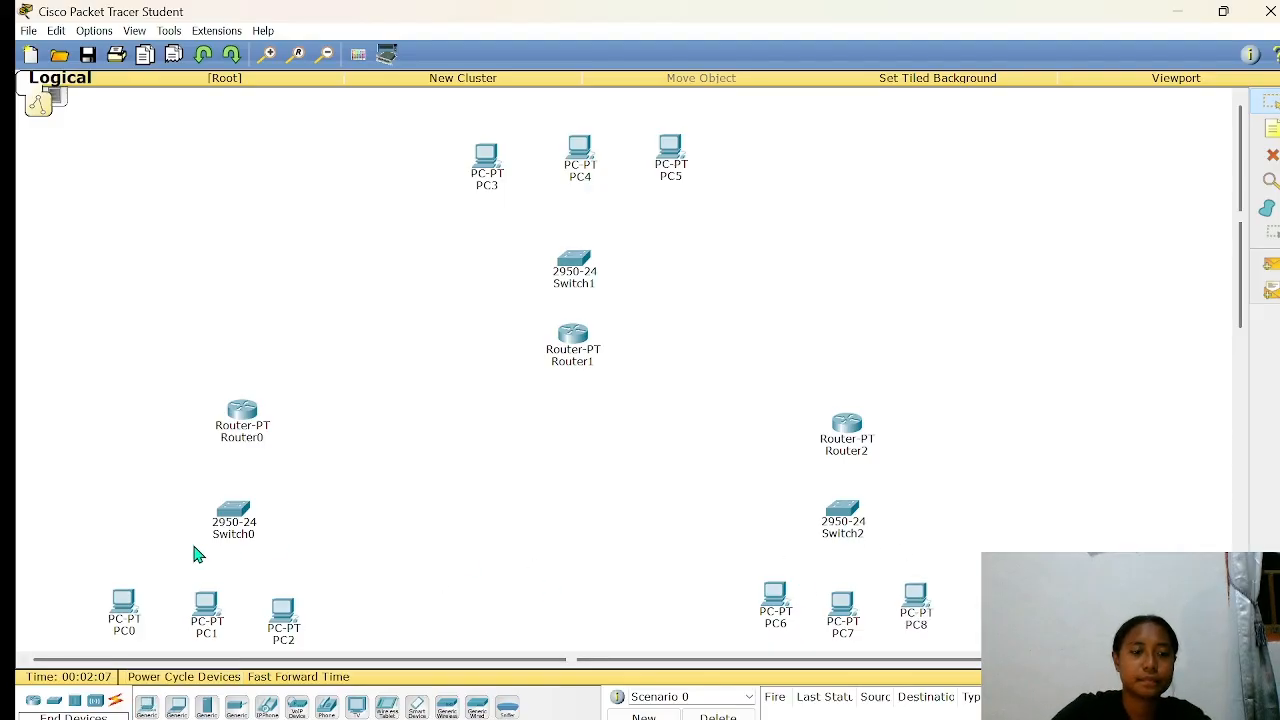
- Connect Router0's Serial2/0 port to Router1's Serial2/0 port with a Serial DTE cable
click(116, 703)
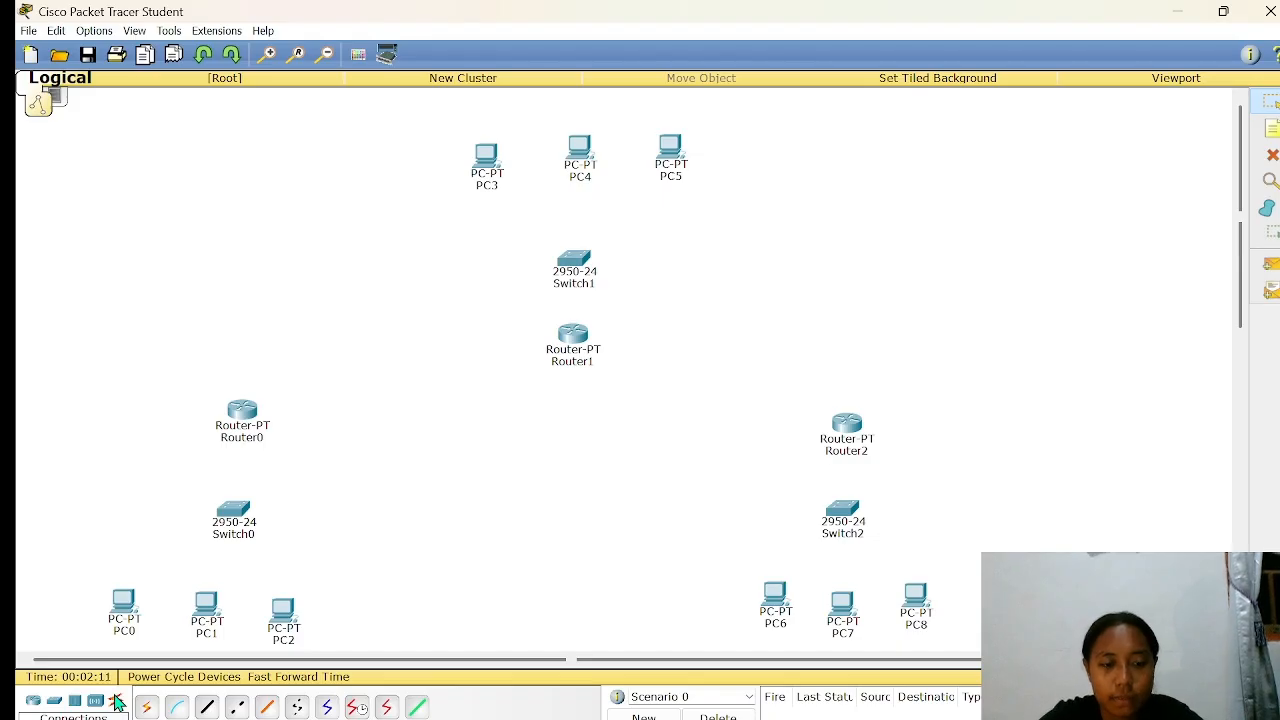
click(383, 707)
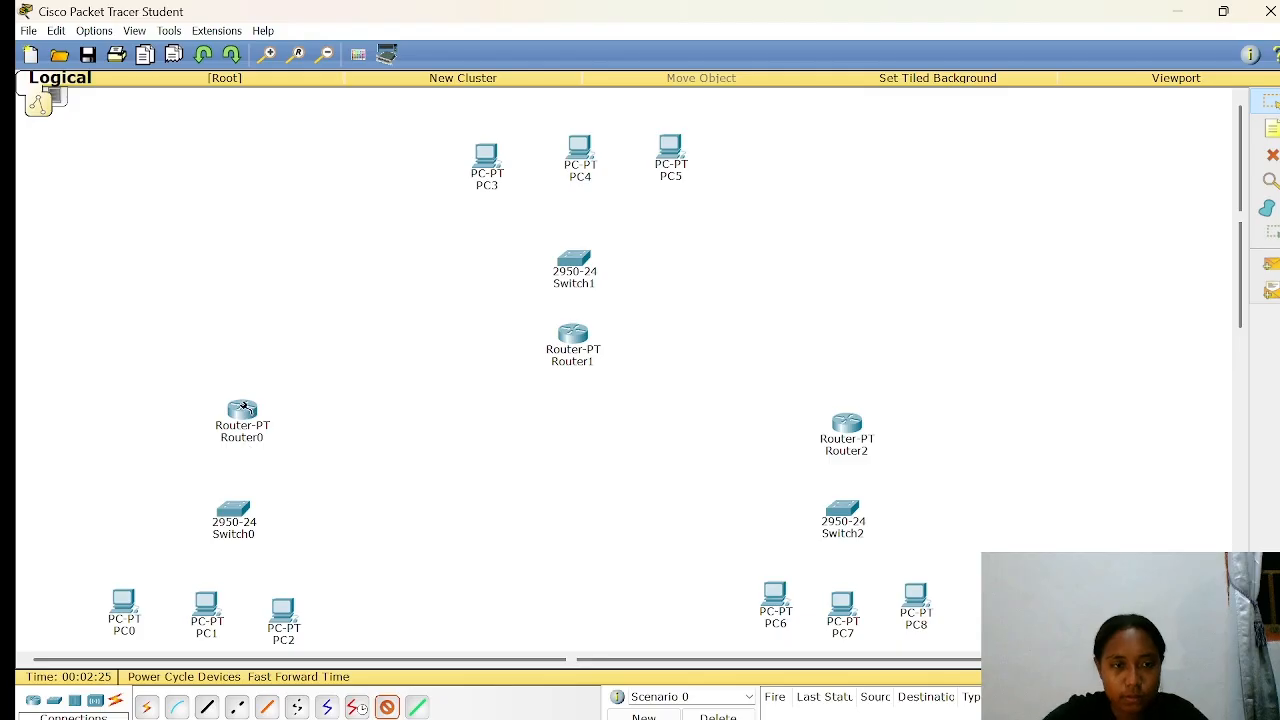
click(243, 410)
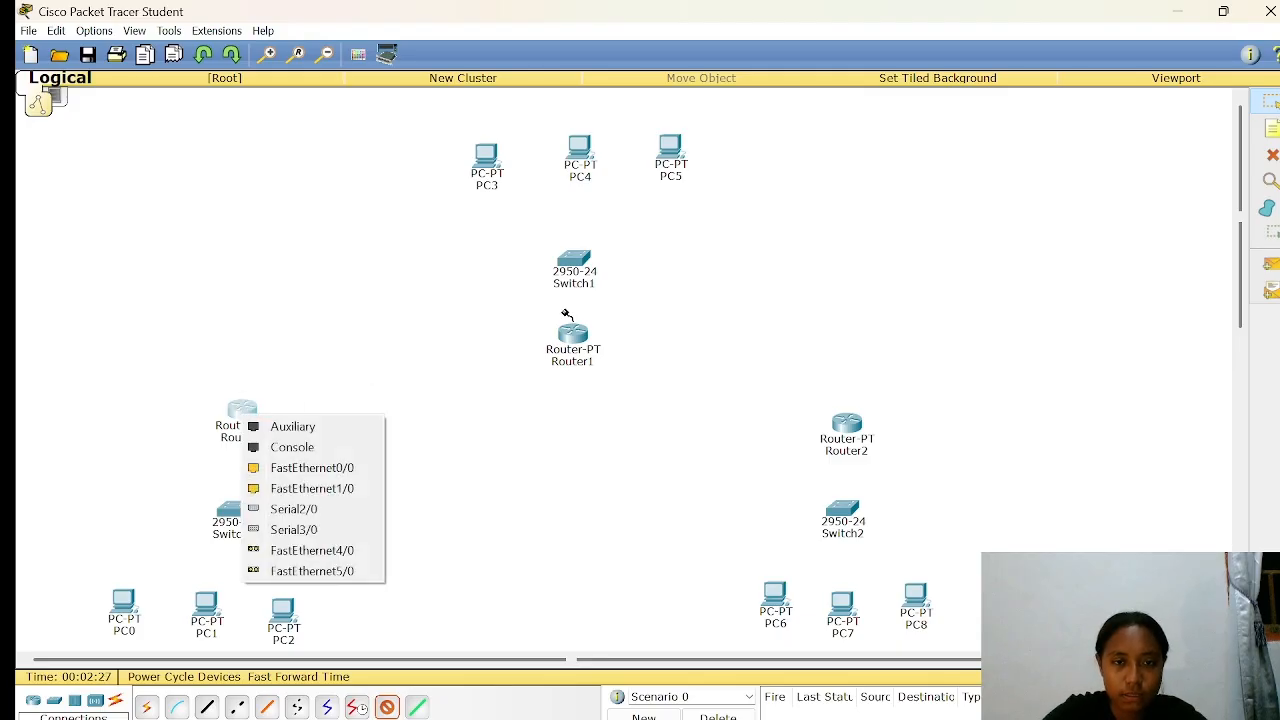
click(338, 518)
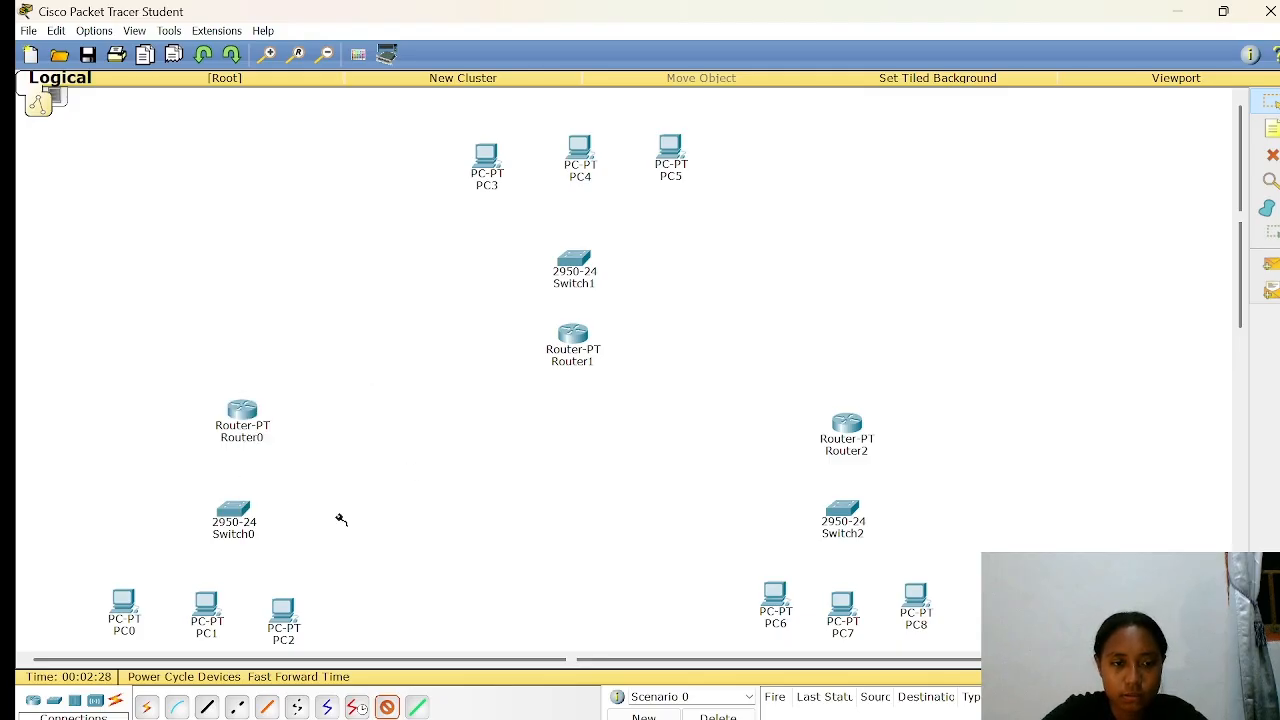
click(561, 332)
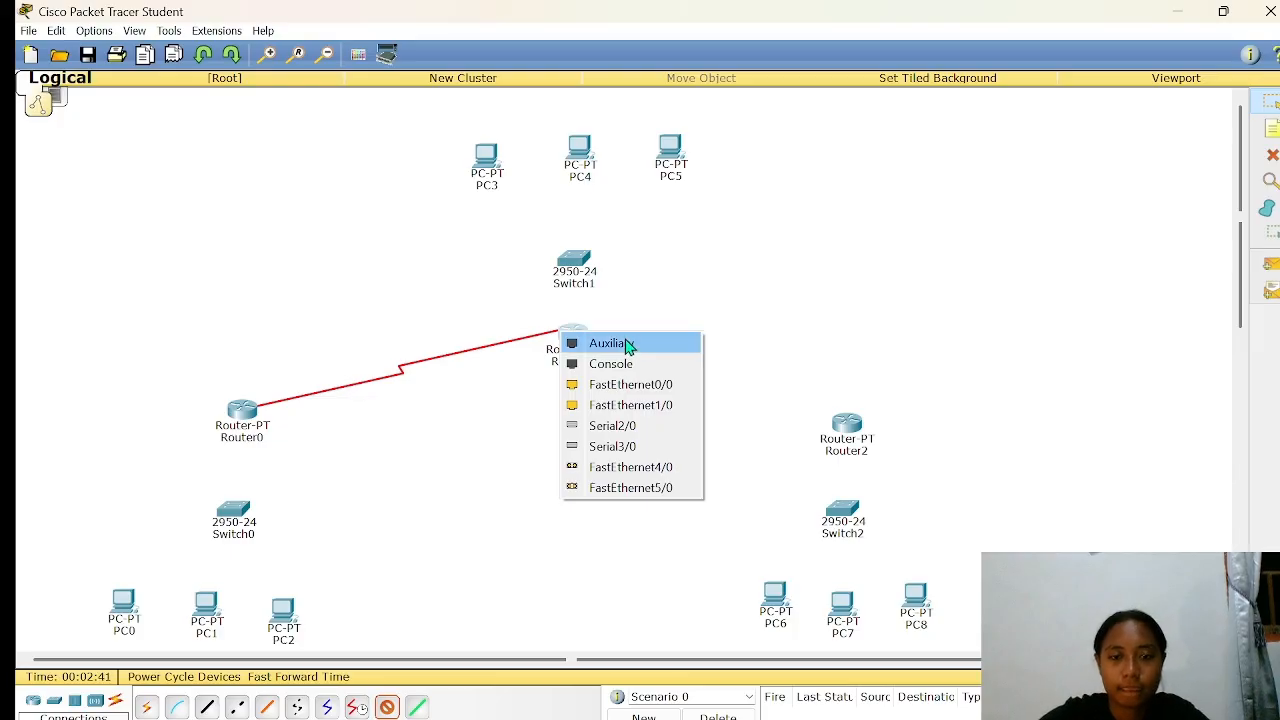
click(643, 435)
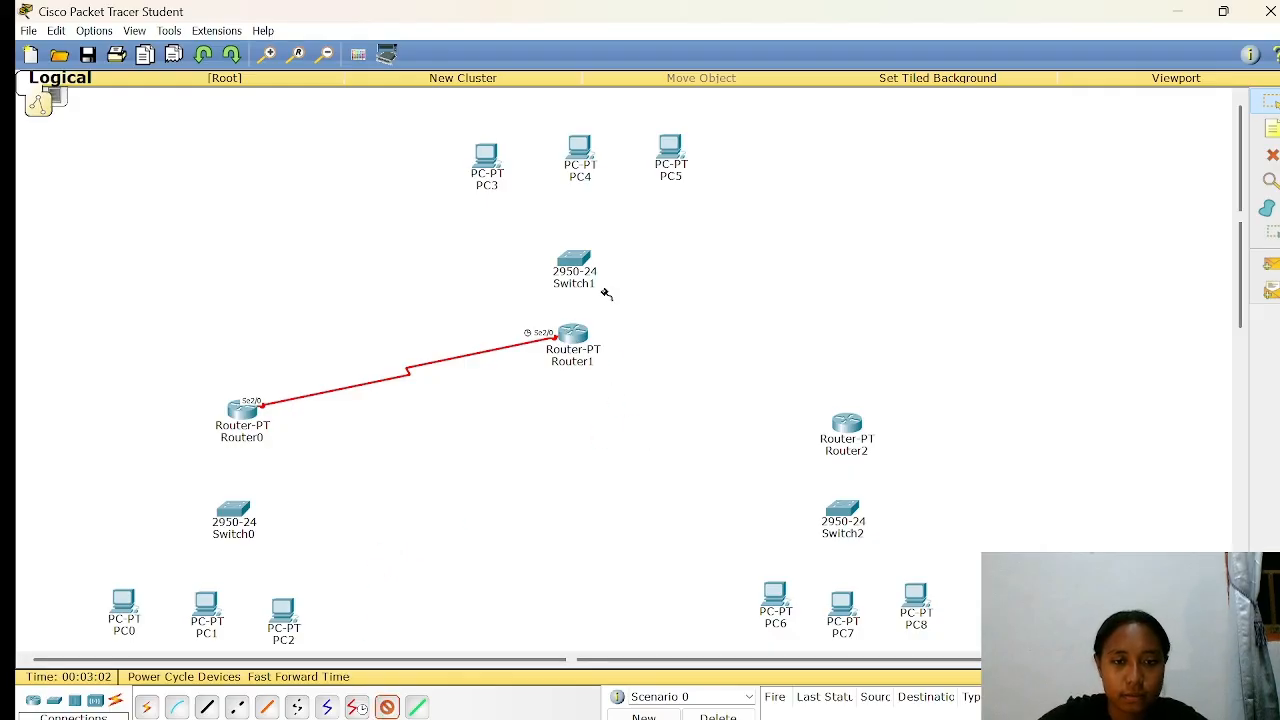
- Connect Router1's Serial3/0 port to Router2's Serial3/0 port with a Serial DTE cable
click(575, 338)
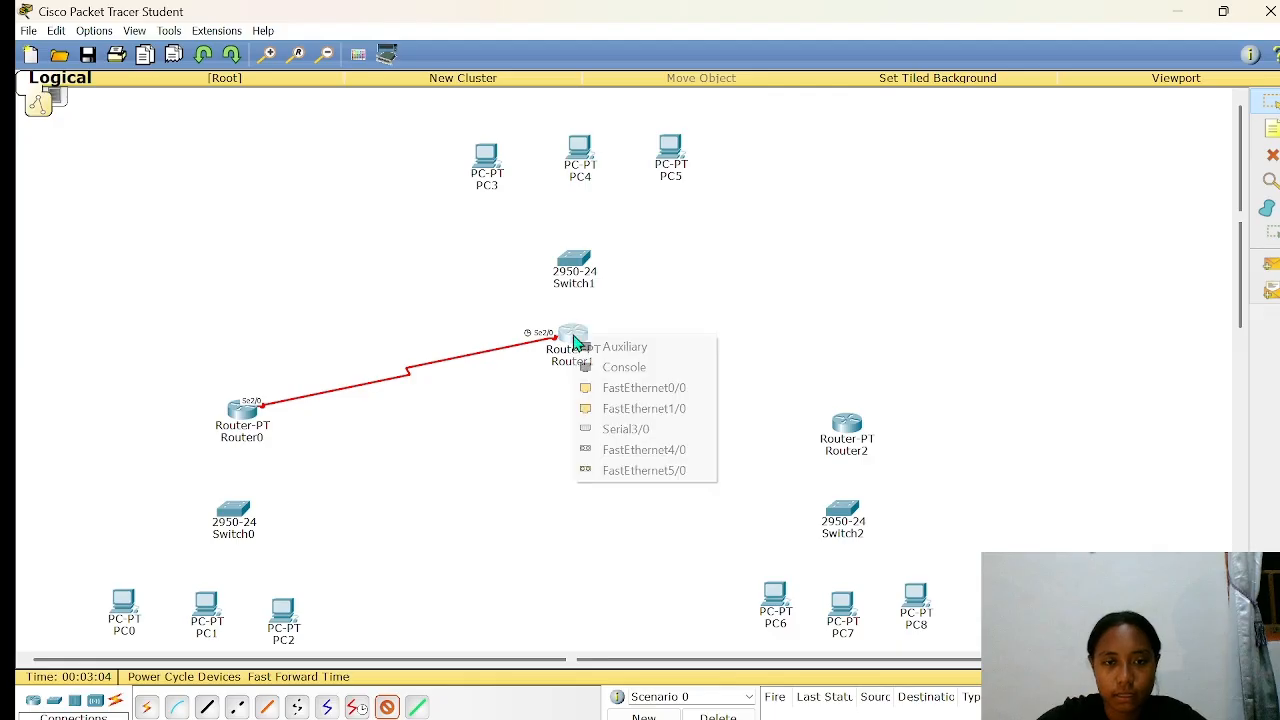
click(641, 430)
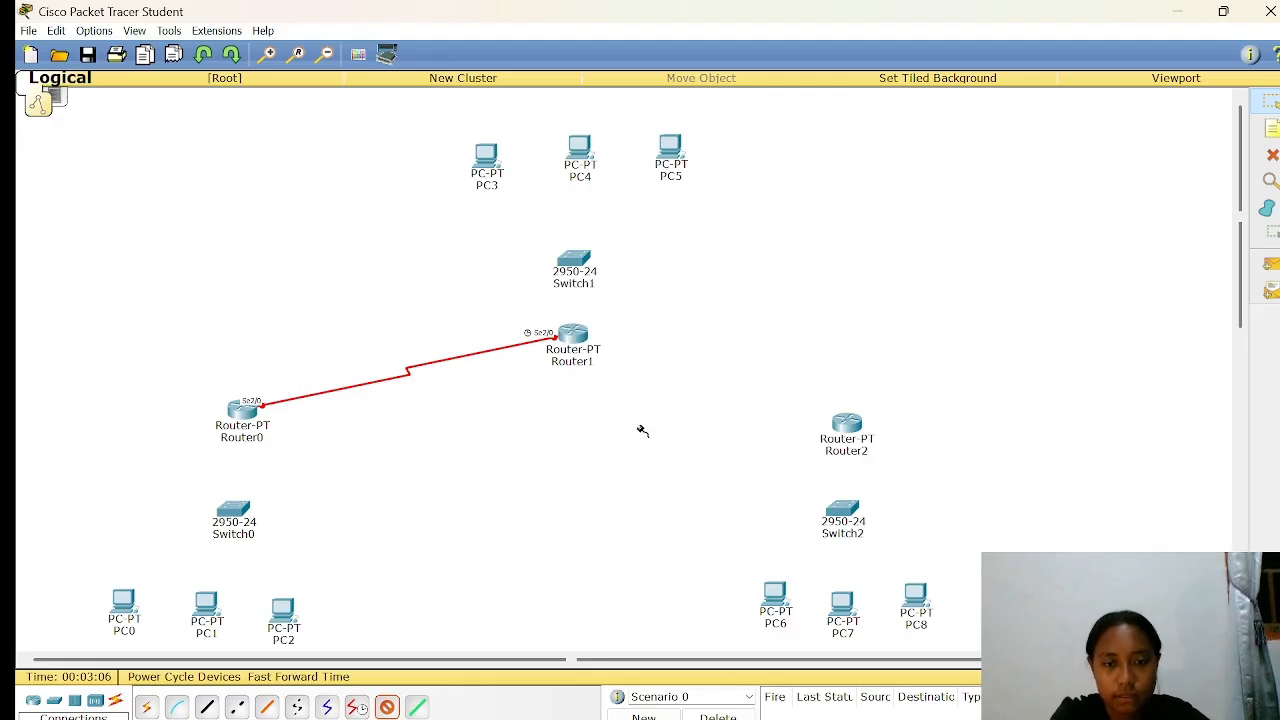
click(848, 428)
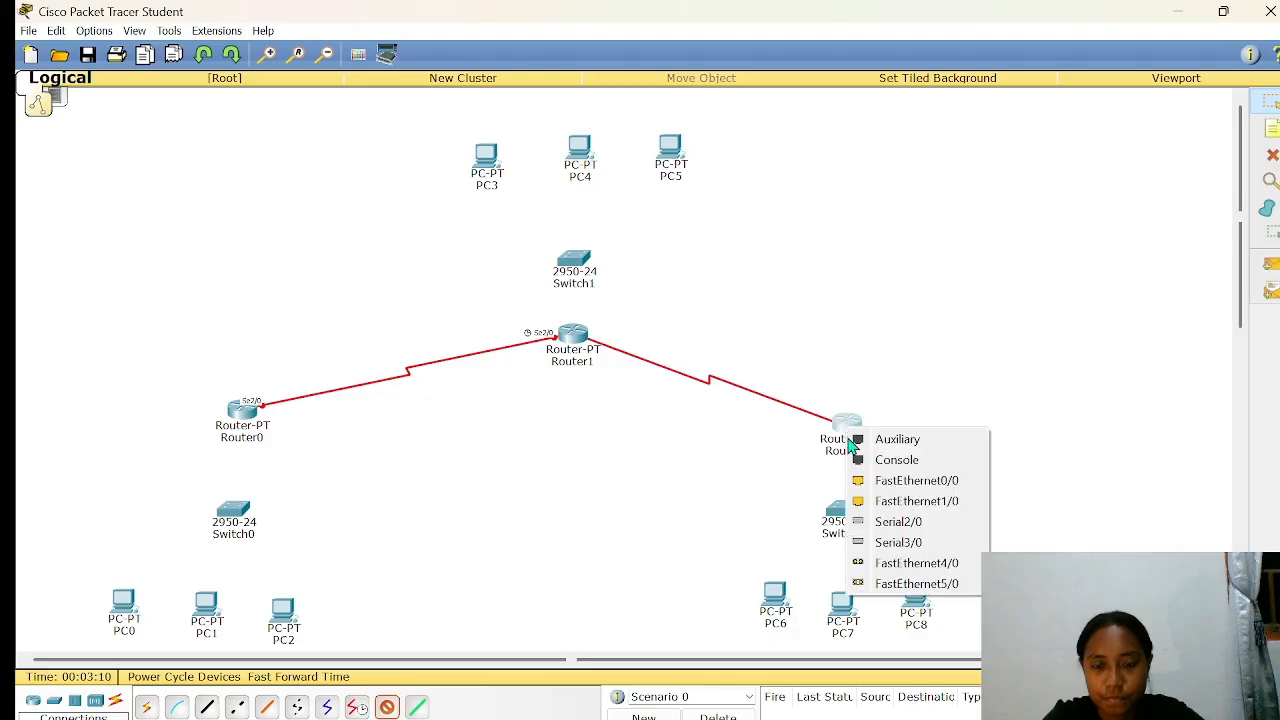
click(897, 542)
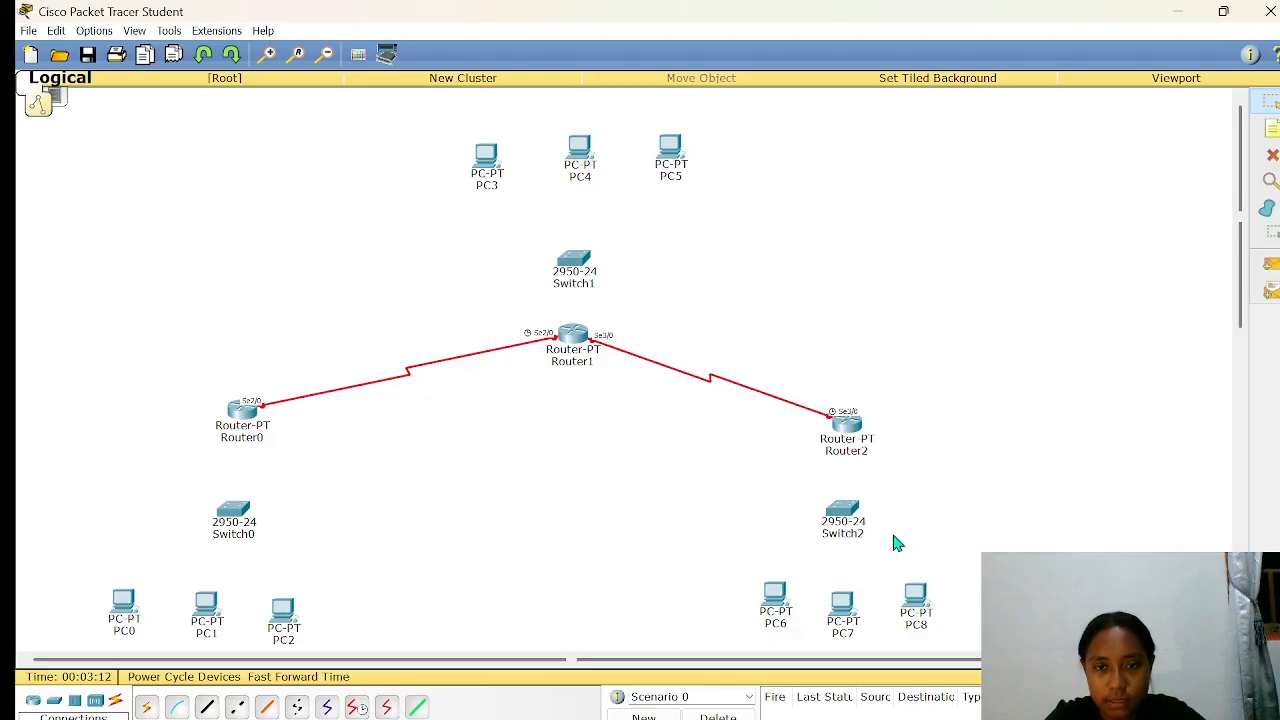
- Connect Router0's Serial3/0 port to Router2's Serial2/0 port with a Serial DTE cable
click(386, 707)
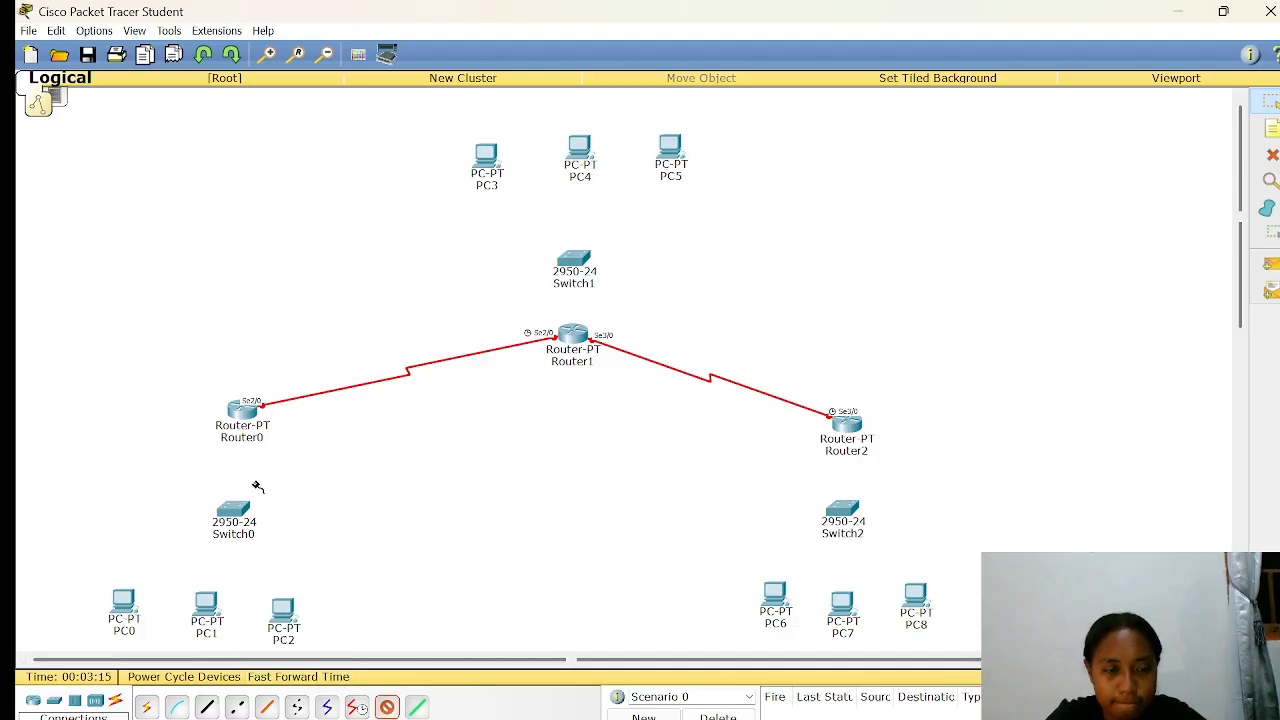
click(243, 412)
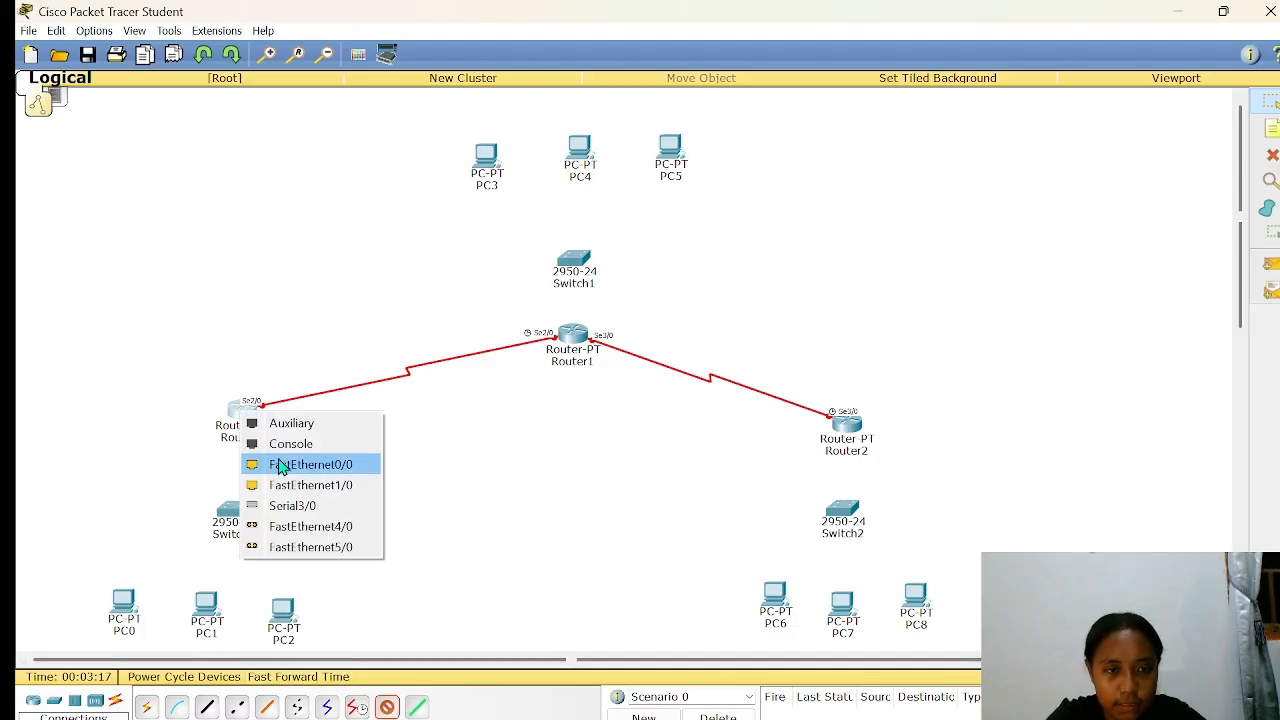
click(300, 505)
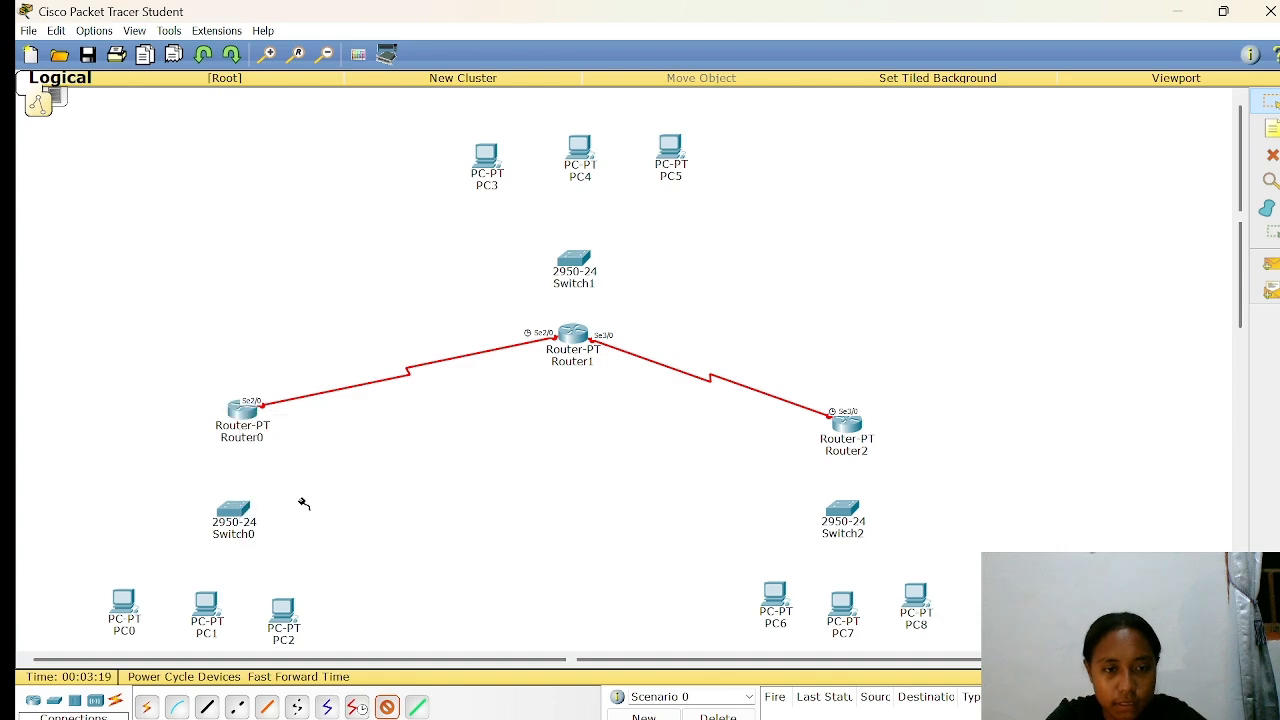
click(849, 426)
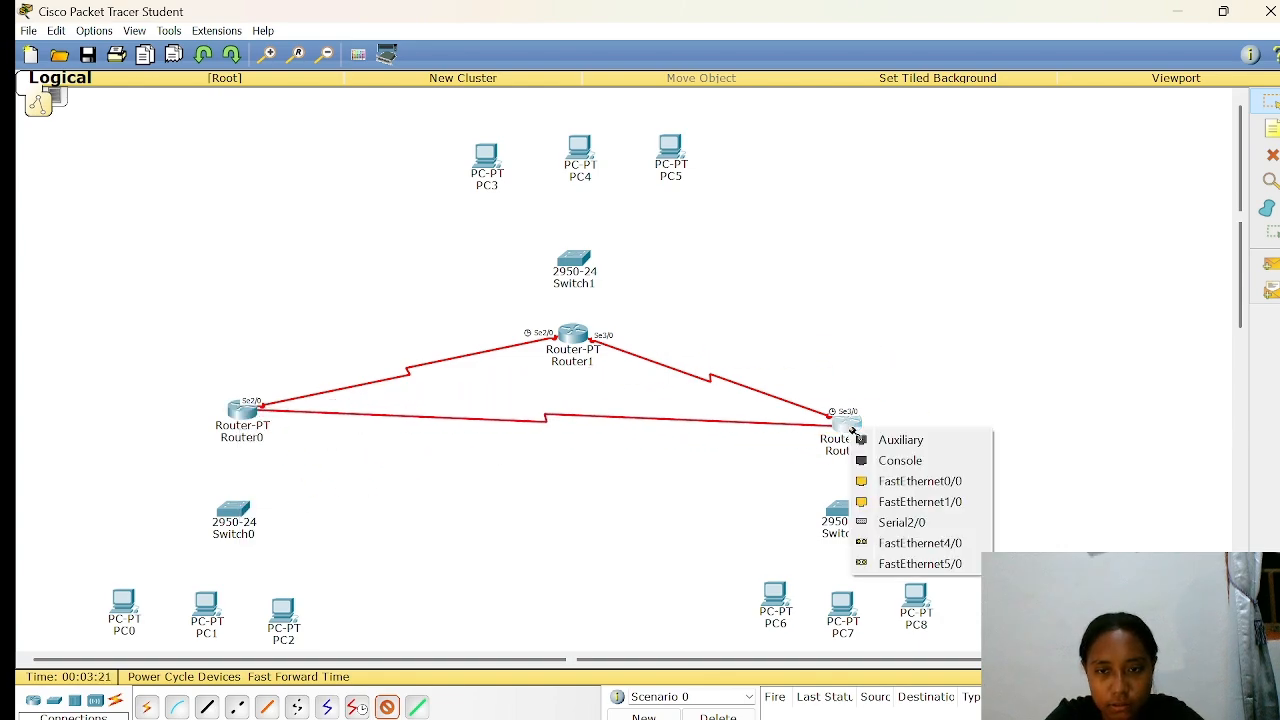
click(865, 522)
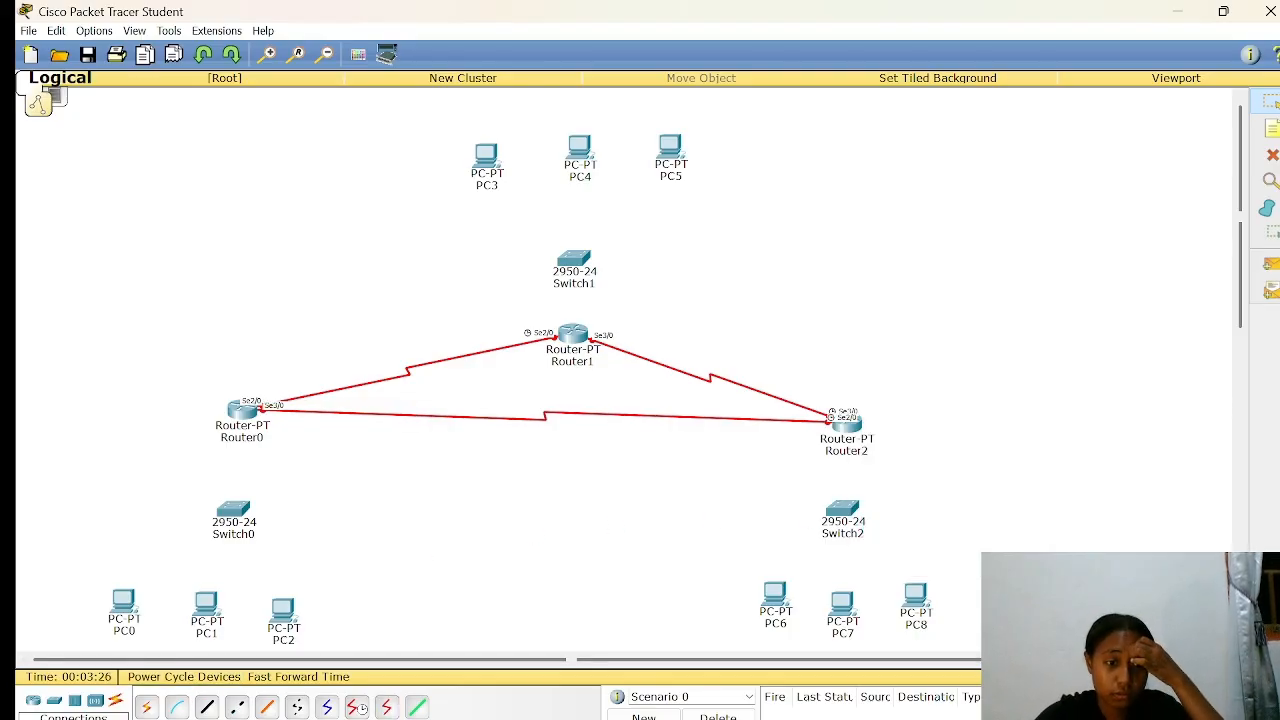
- Connect Router0's FastEthernet0/0 port to Switch0's FastEthernet0/1 port with a copper straight-through cable
click(205, 708)
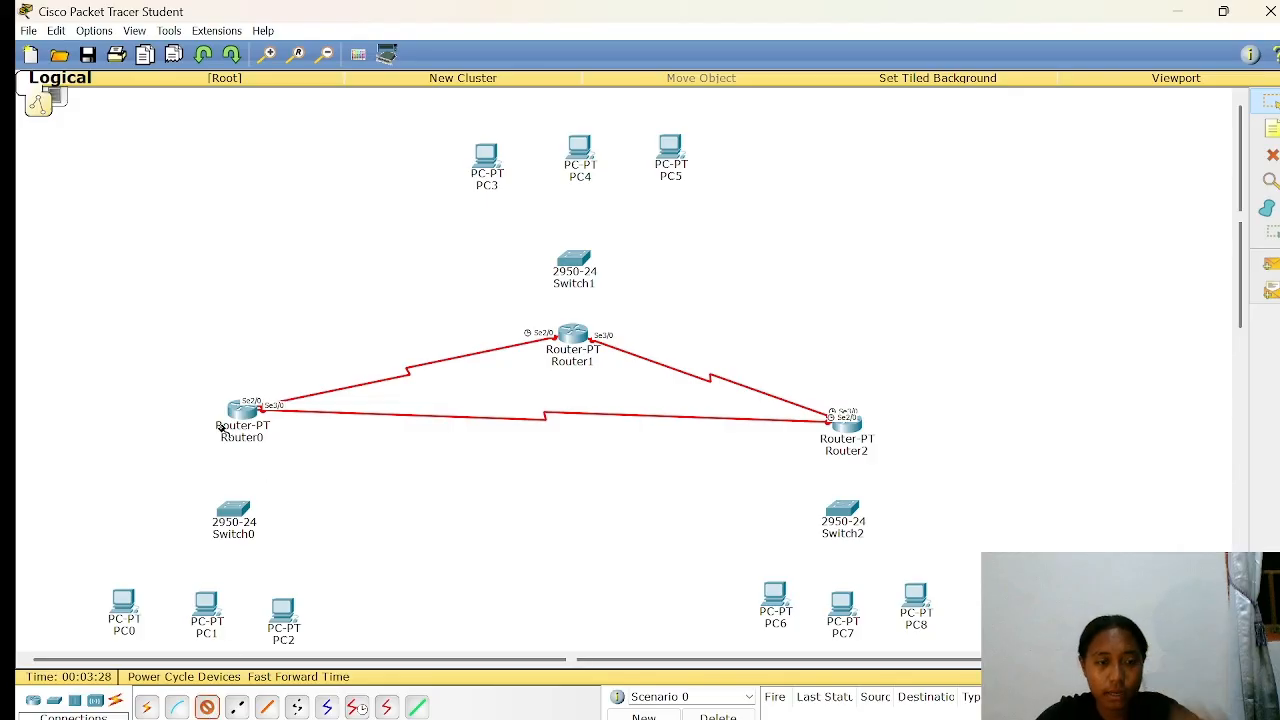
click(250, 418)
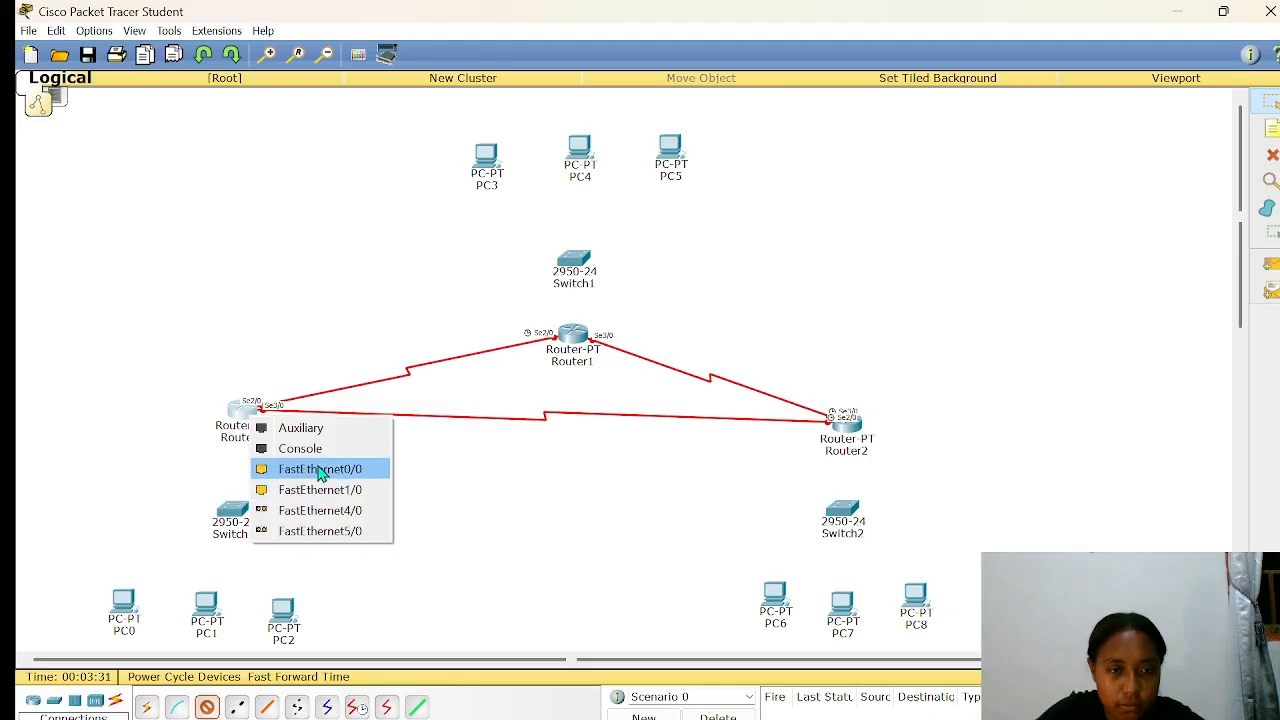
click(321, 470)
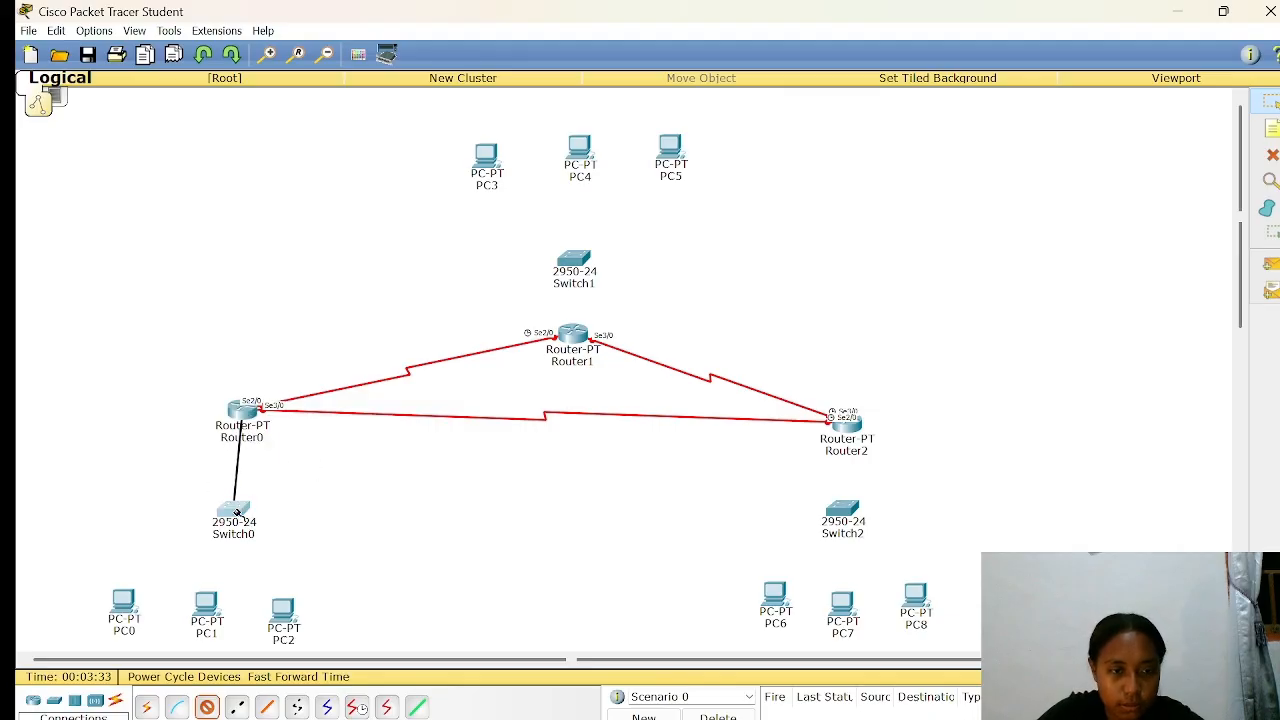
click(231, 512)
click(314, 35)
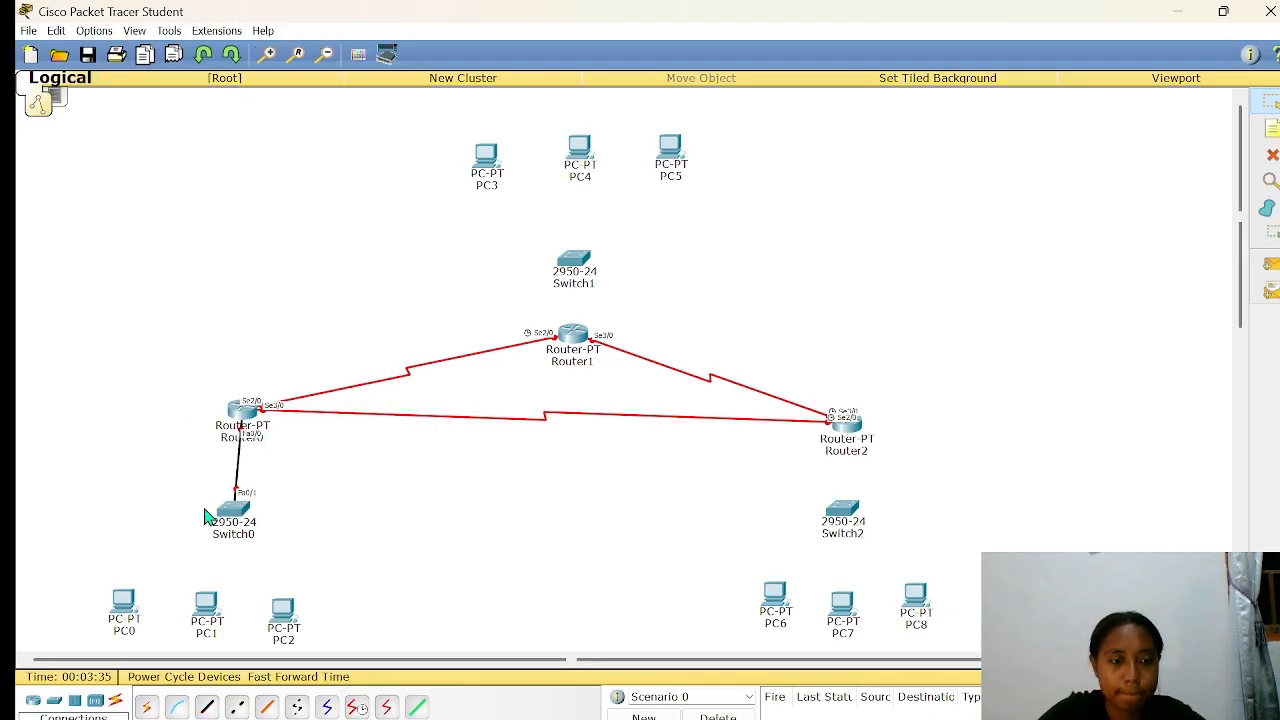
- Connect Switch0's FastEthernet0/2 port to PC0's FastEthernet0 port with a copper straight-through cable
click(206, 707)
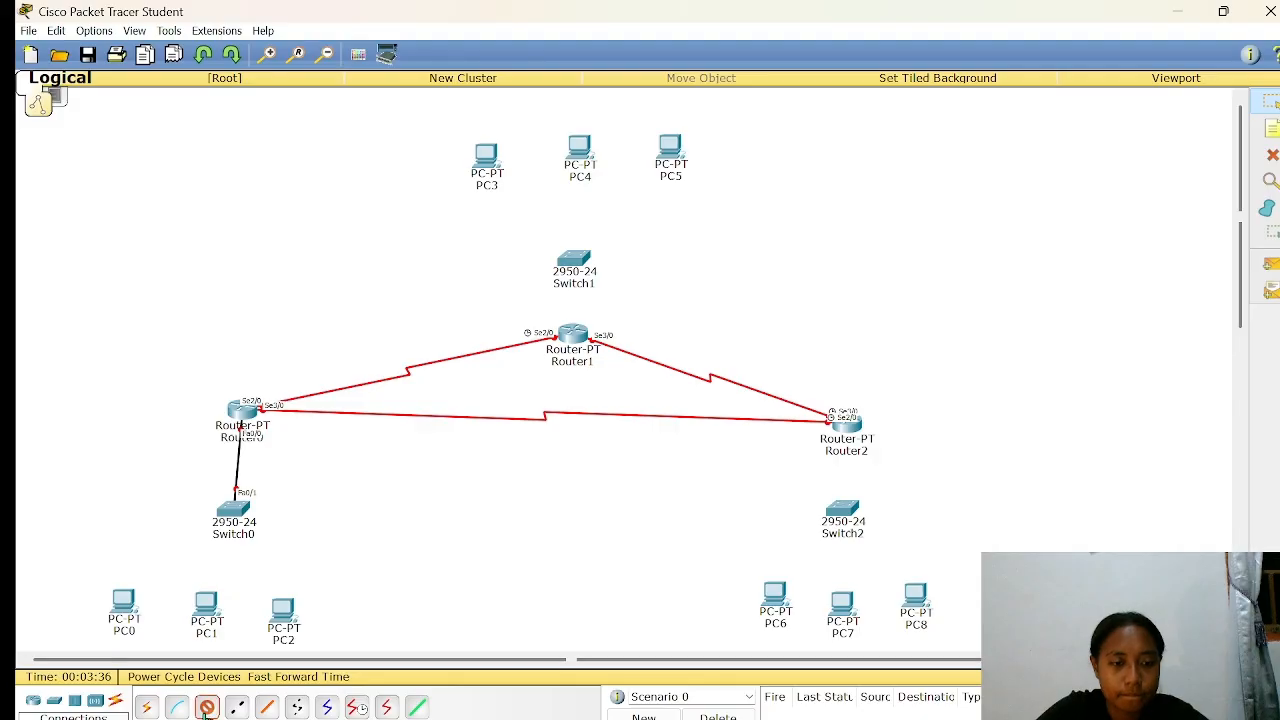
click(229, 509)
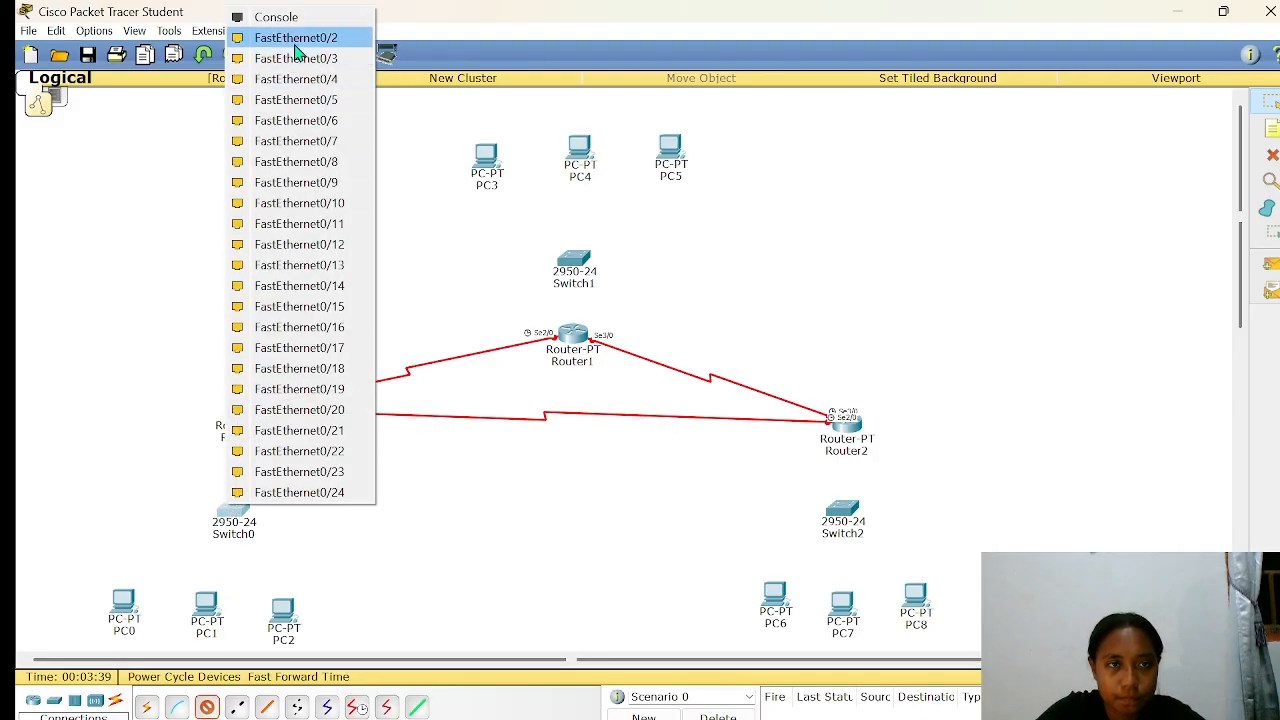
click(296, 40)
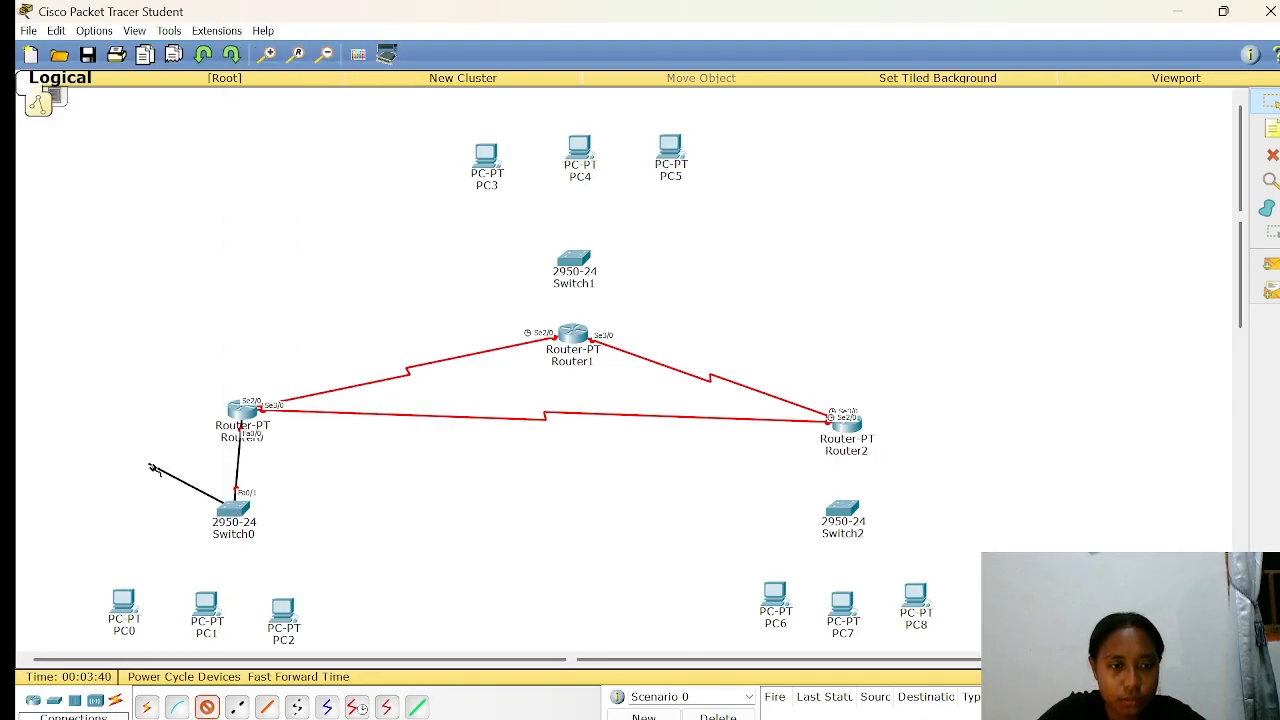
click(125, 610)
click(166, 642)
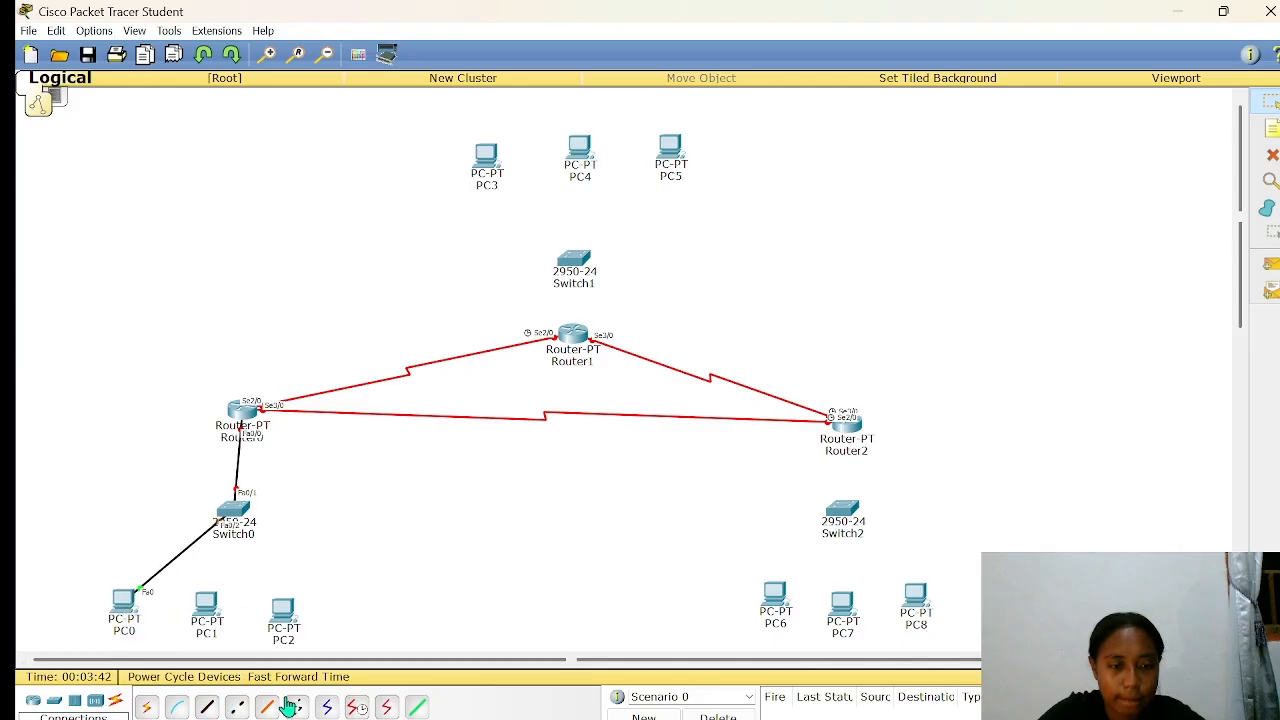
- Connect Switch0's FastEthernet0/3 port to PC1's FastEthernet0 port with a copper straight-through cable
click(210, 708)
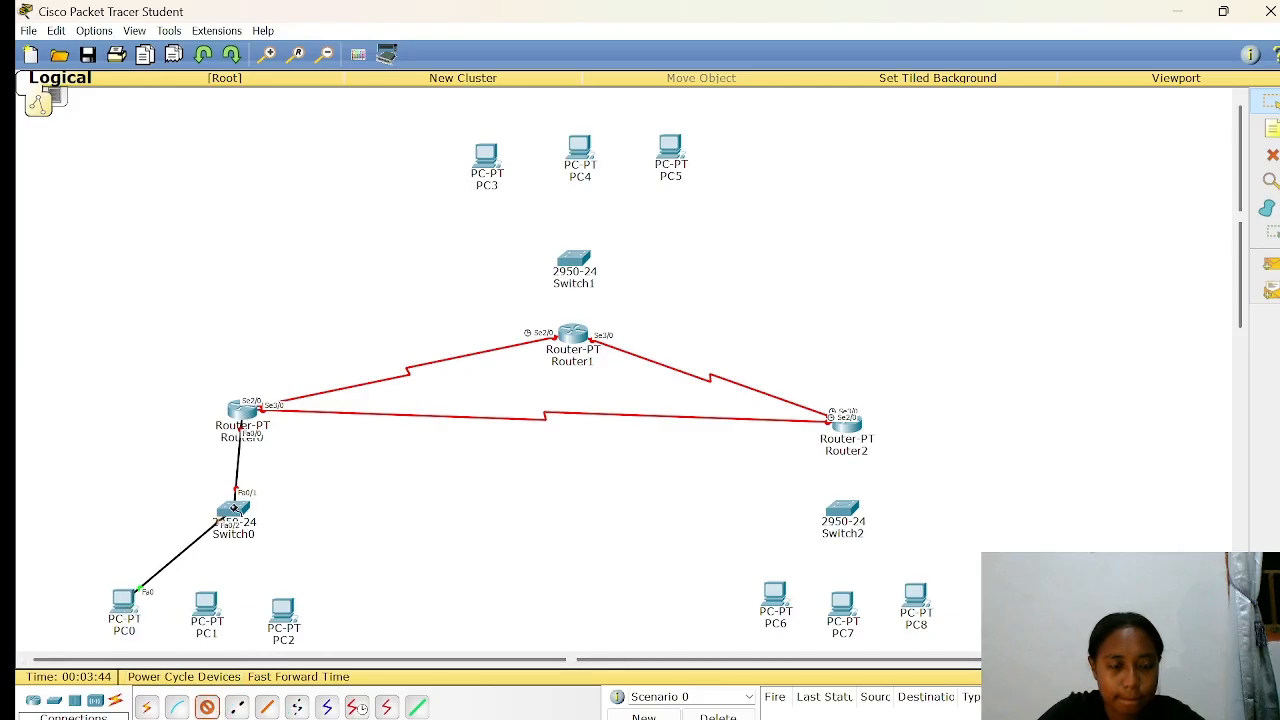
click(233, 510)
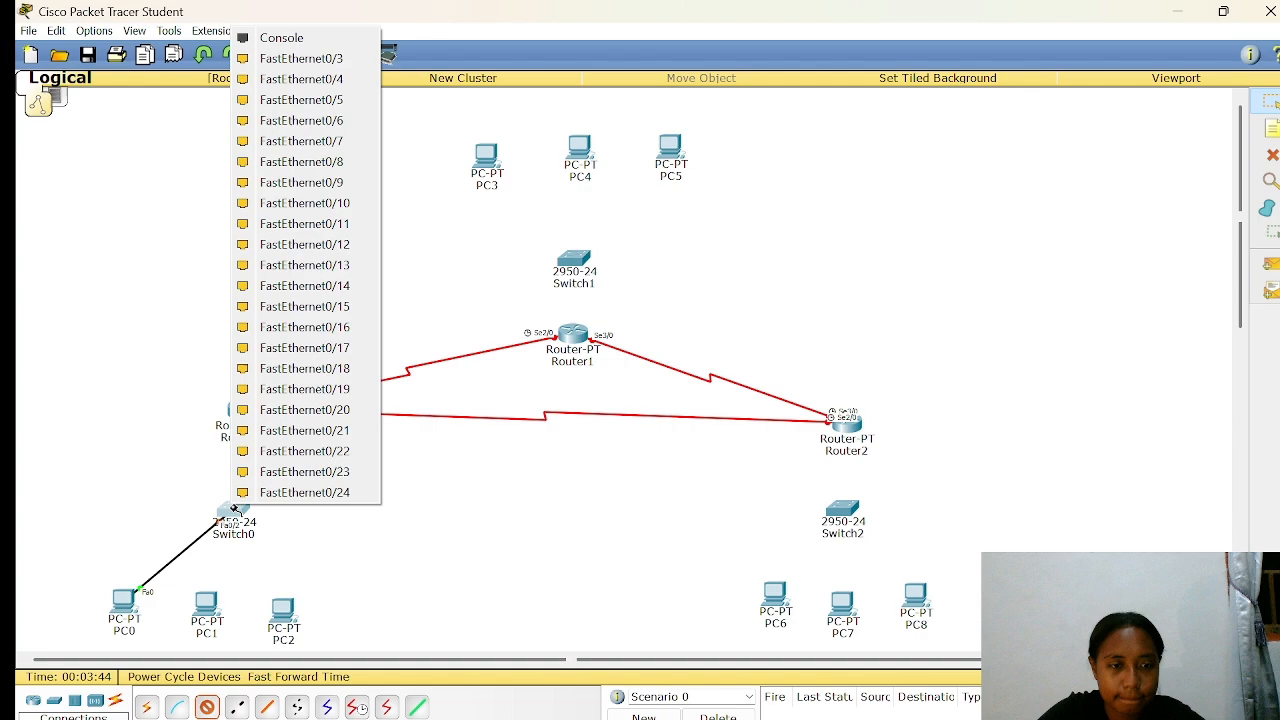
click(349, 63)
click(205, 604)
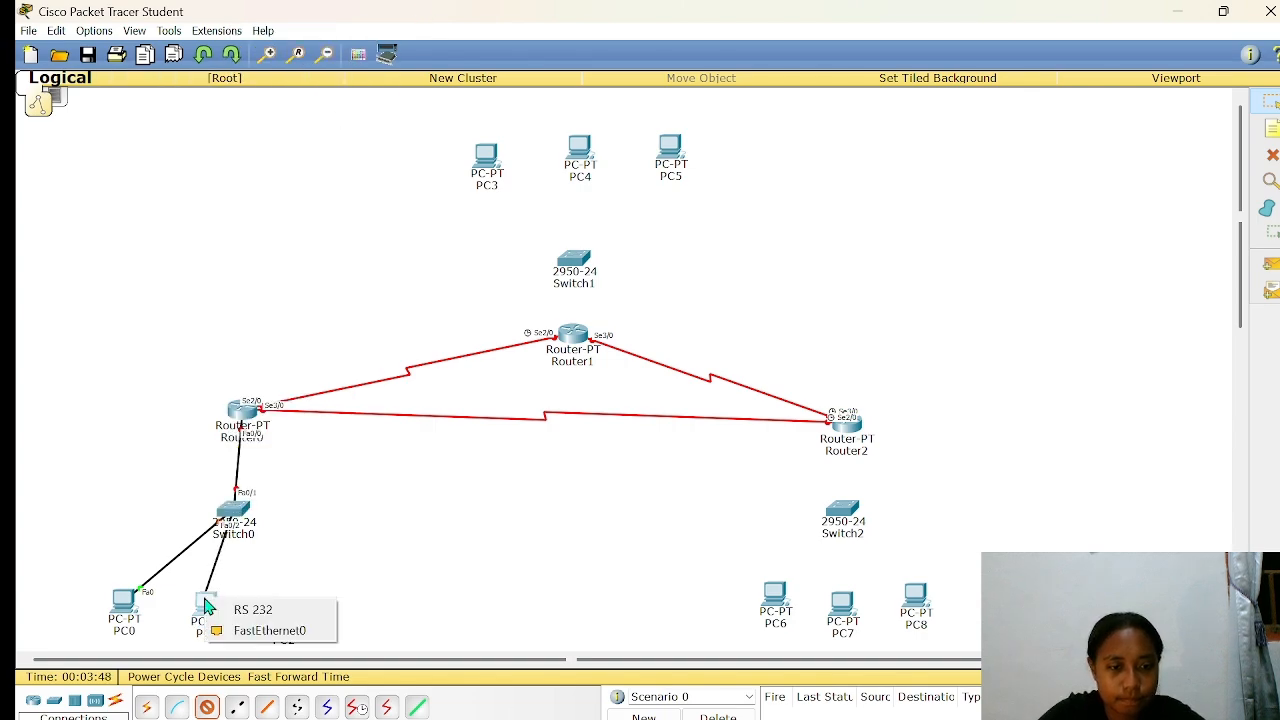
click(262, 630)
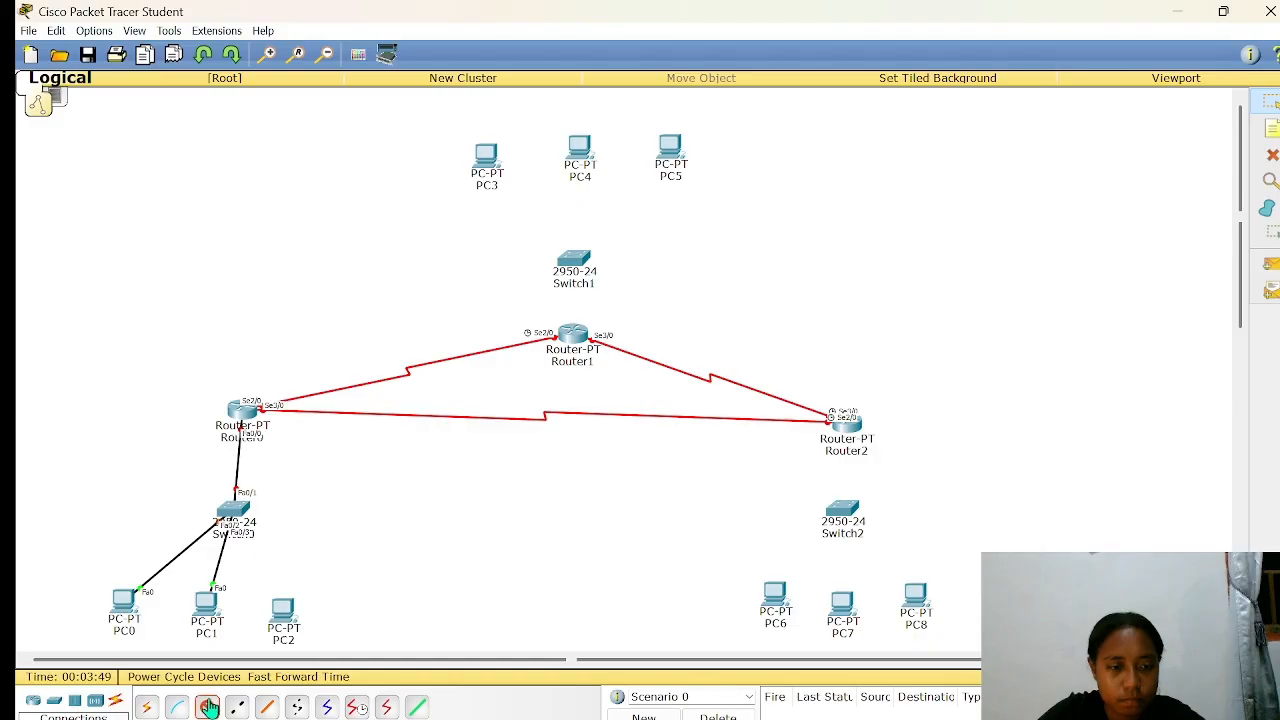
- Connect Switch0's FastEthernet0/4 port to PC2's FastEthernet0 port with a copper straight-through cable
click(208, 707)
click(234, 512)
click(347, 91)
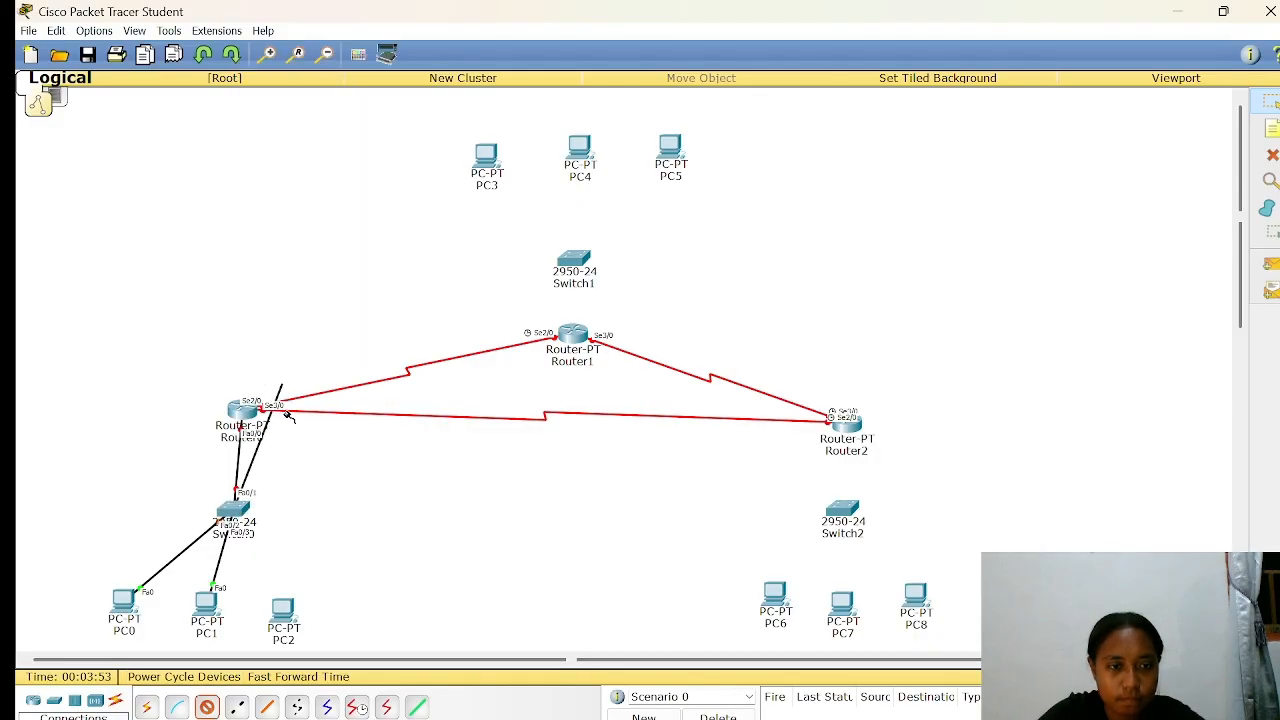
click(283, 612)
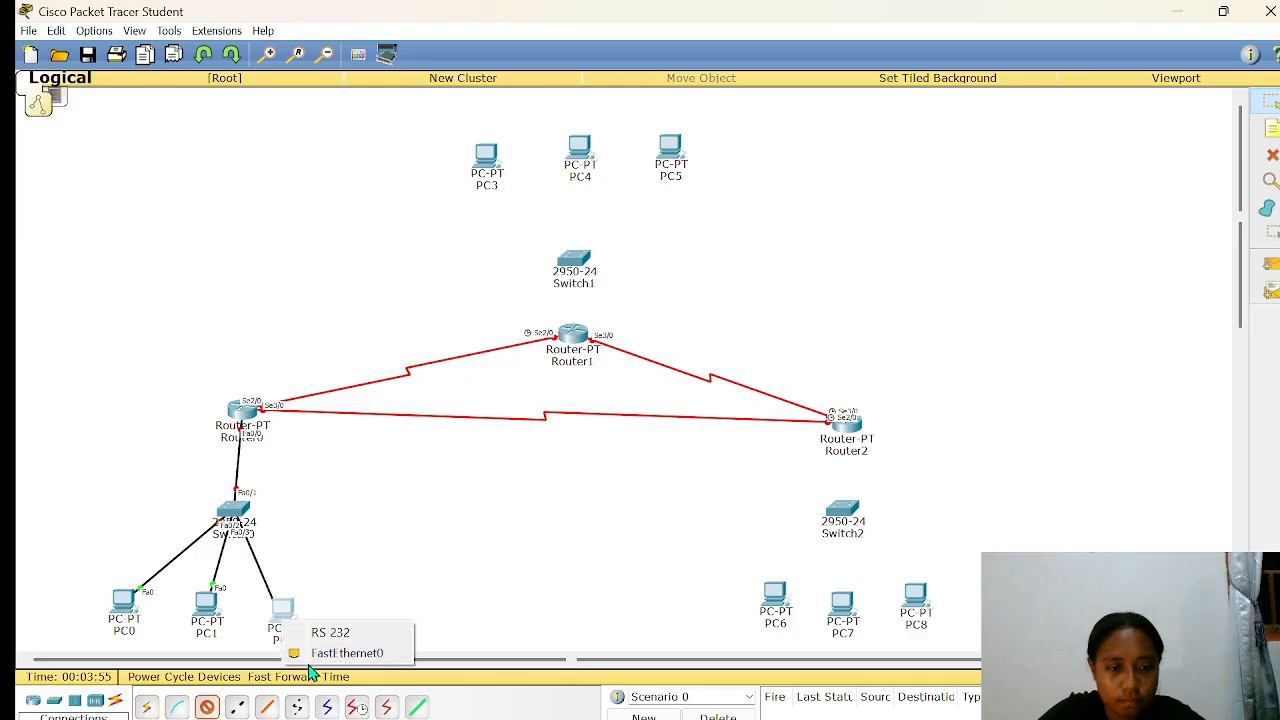
click(335, 653)
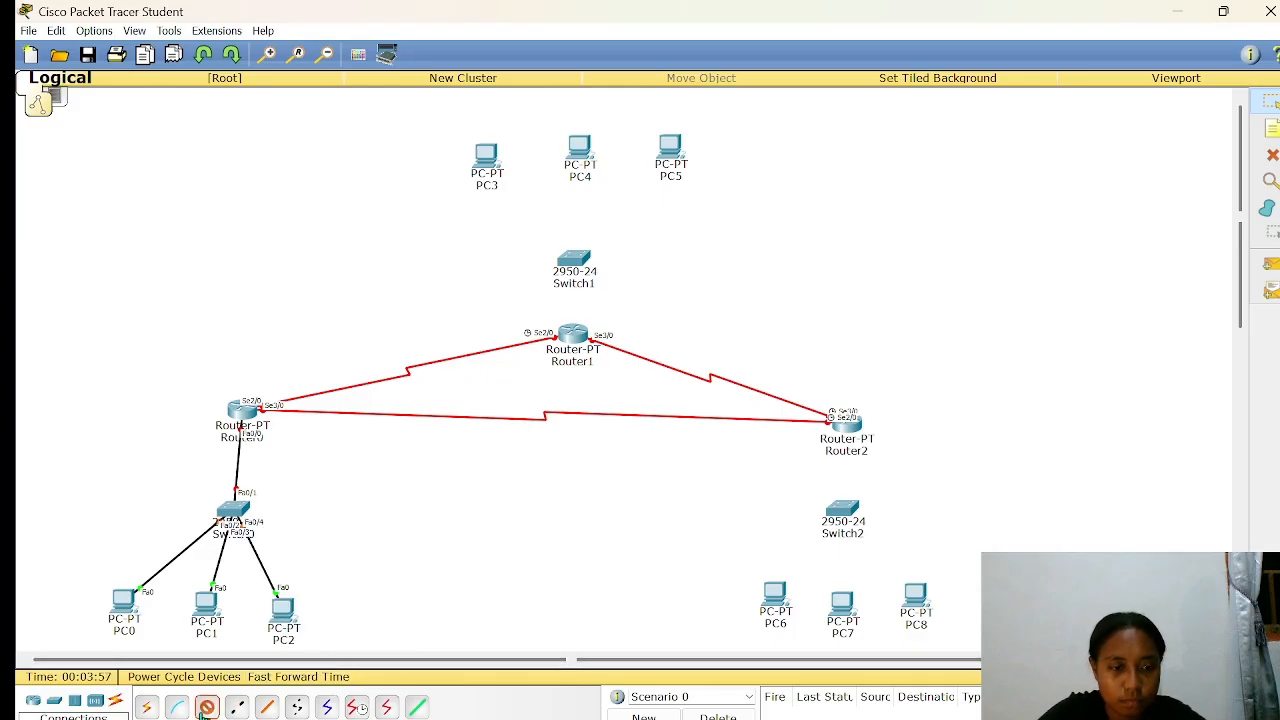
- Connect Router1's FastEthernet0/0 port to Switch1's FastEthernet0/1 port with a copper straight-through cable
click(205, 708)
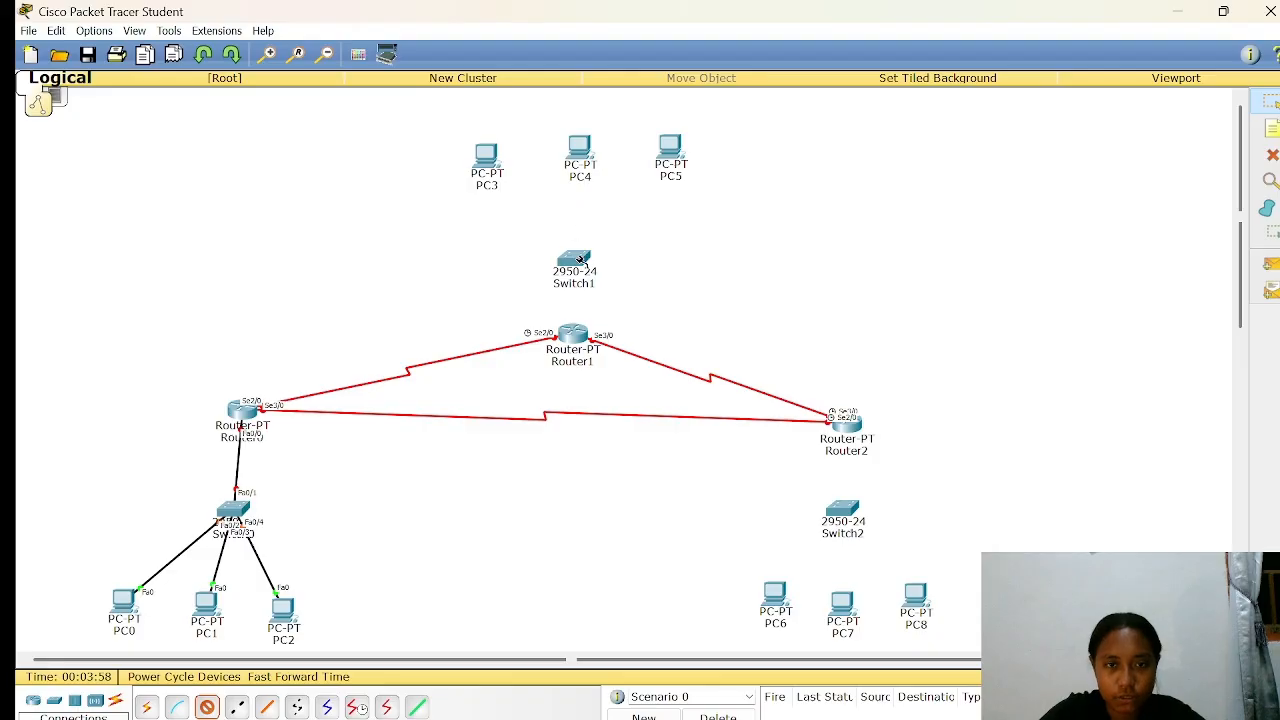
click(575, 330)
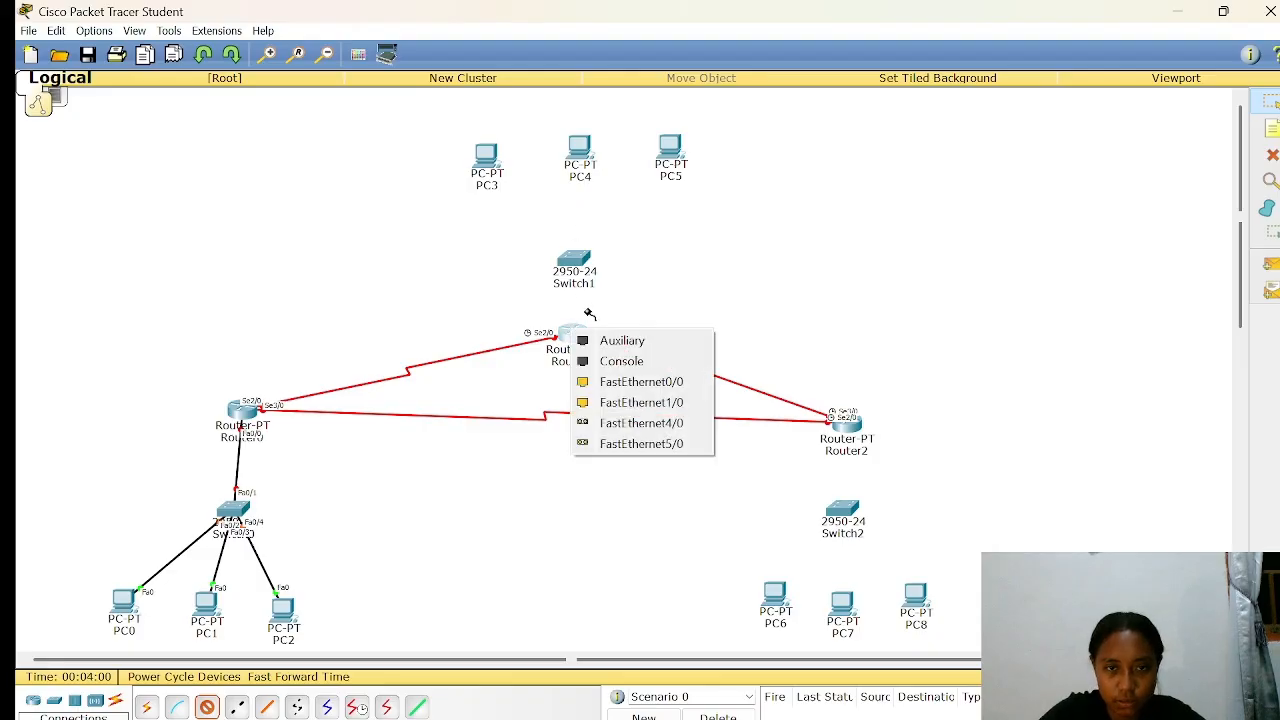
click(627, 381)
click(573, 265)
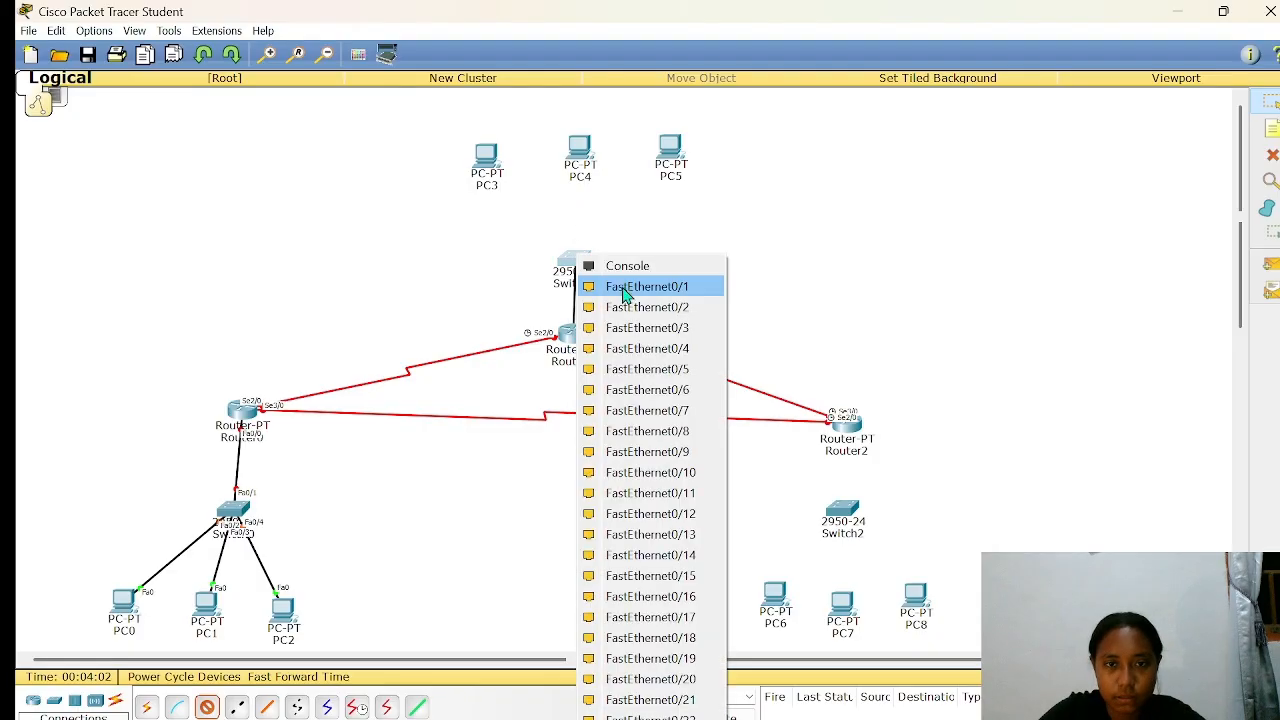
click(640, 287)
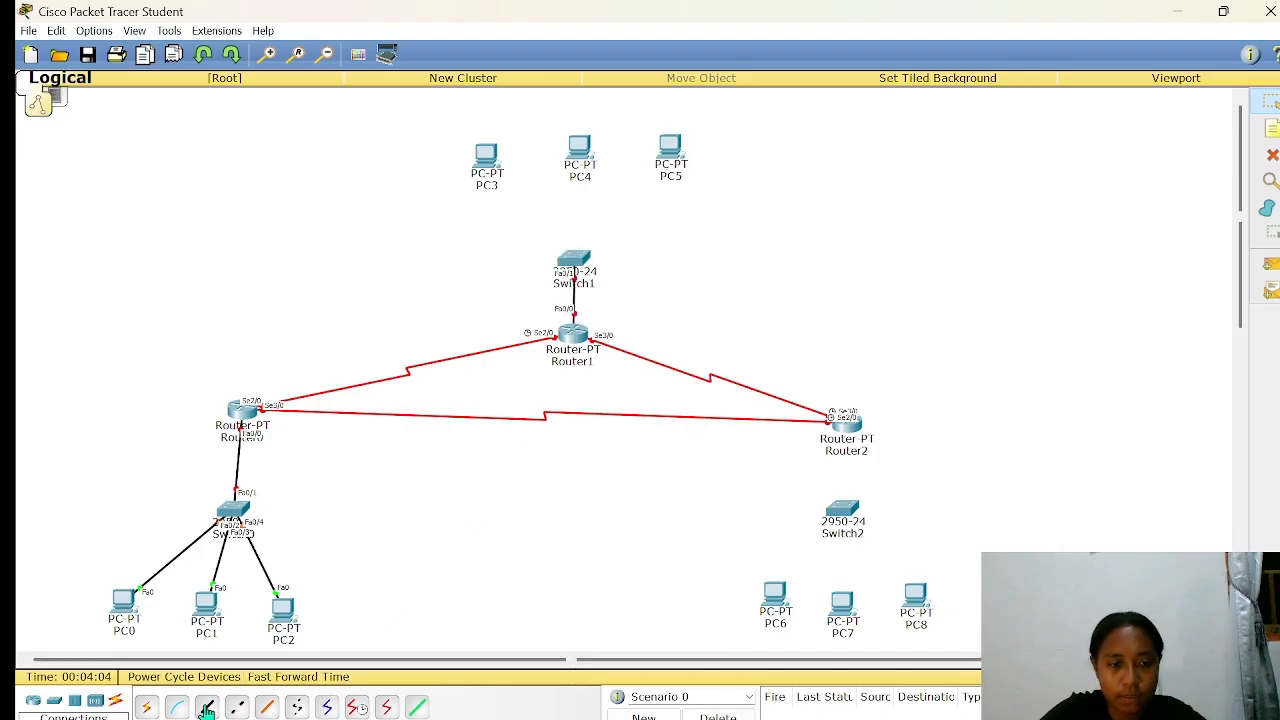
- Connect PC3's FastEthernet0 port to Switch1's FastEthernet0/2 port with a copper straight-through cable
click(492, 158)
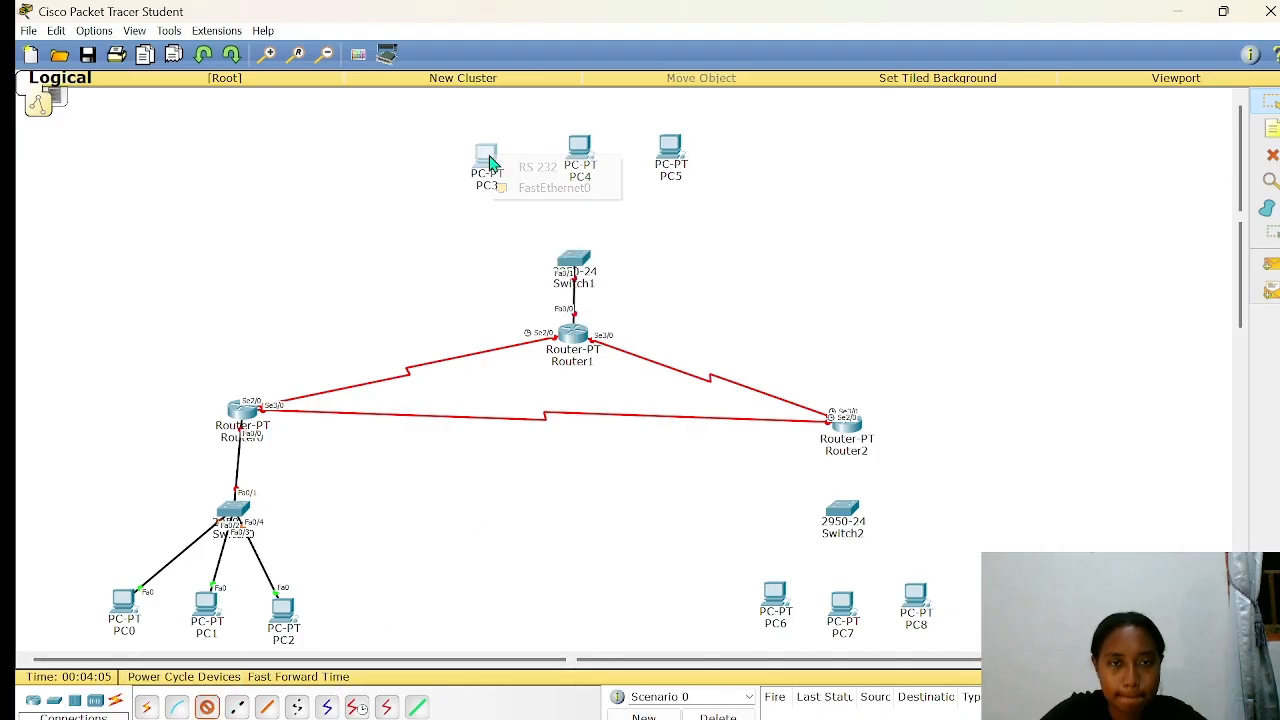
click(553, 190)
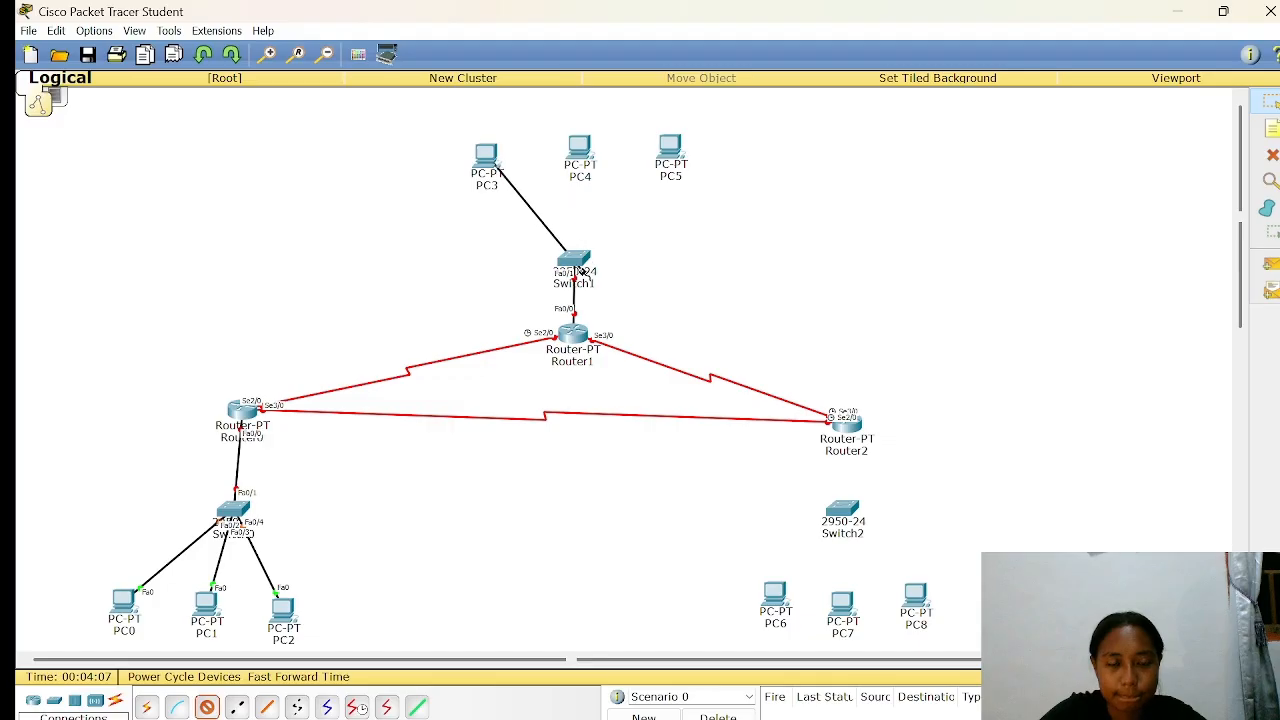
click(574, 266)
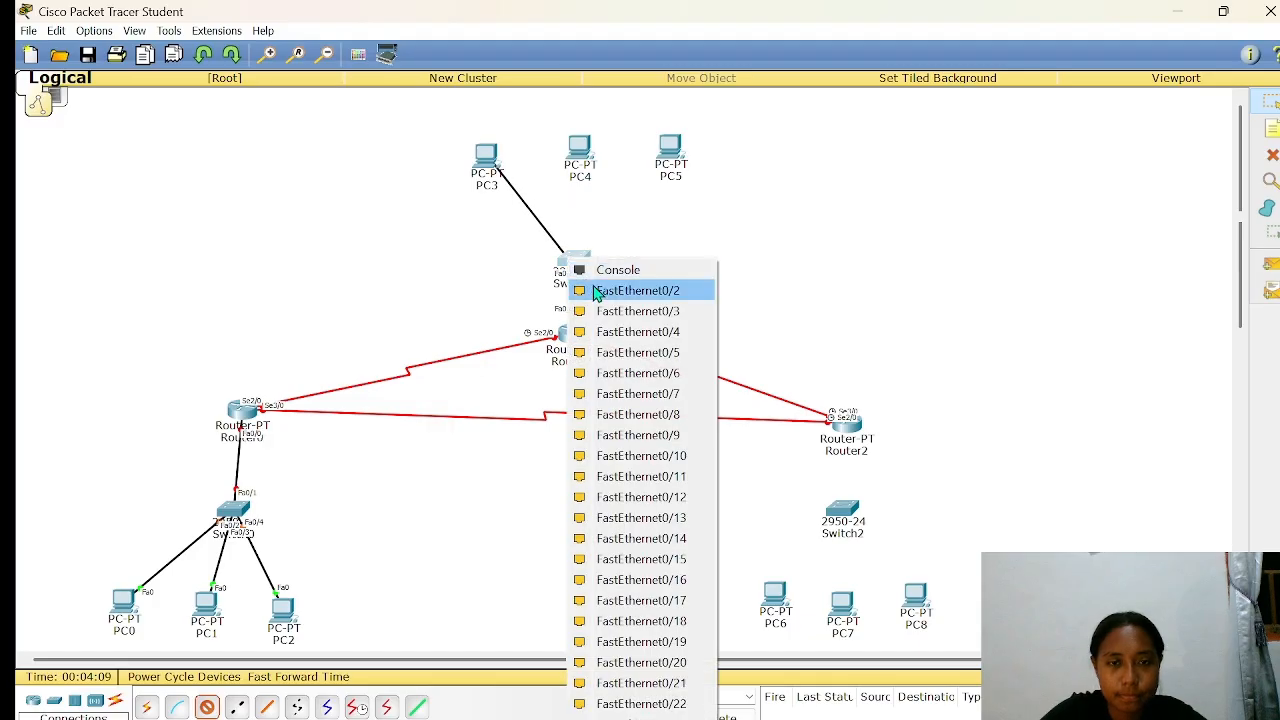
click(596, 290)
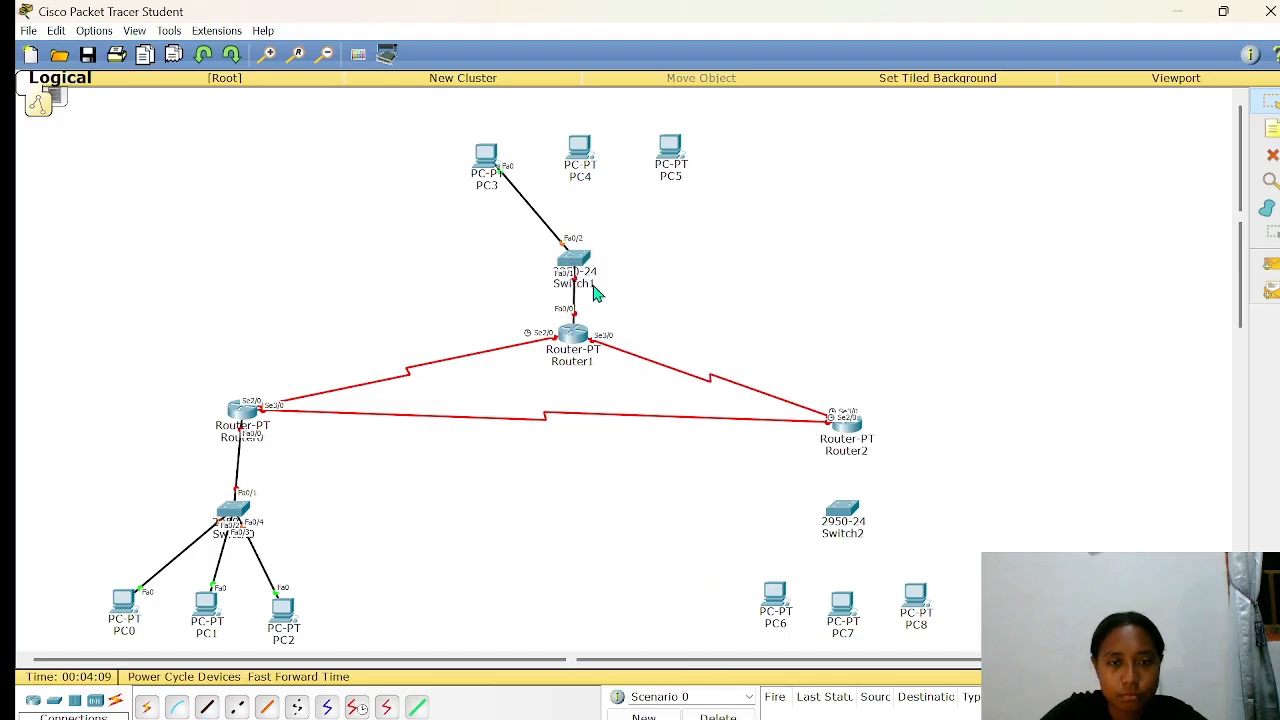
- Connect PC4's FastEthernet0 port to Switch1's FastEthernet0/3 port with a copper straight-through cable
click(210, 707)
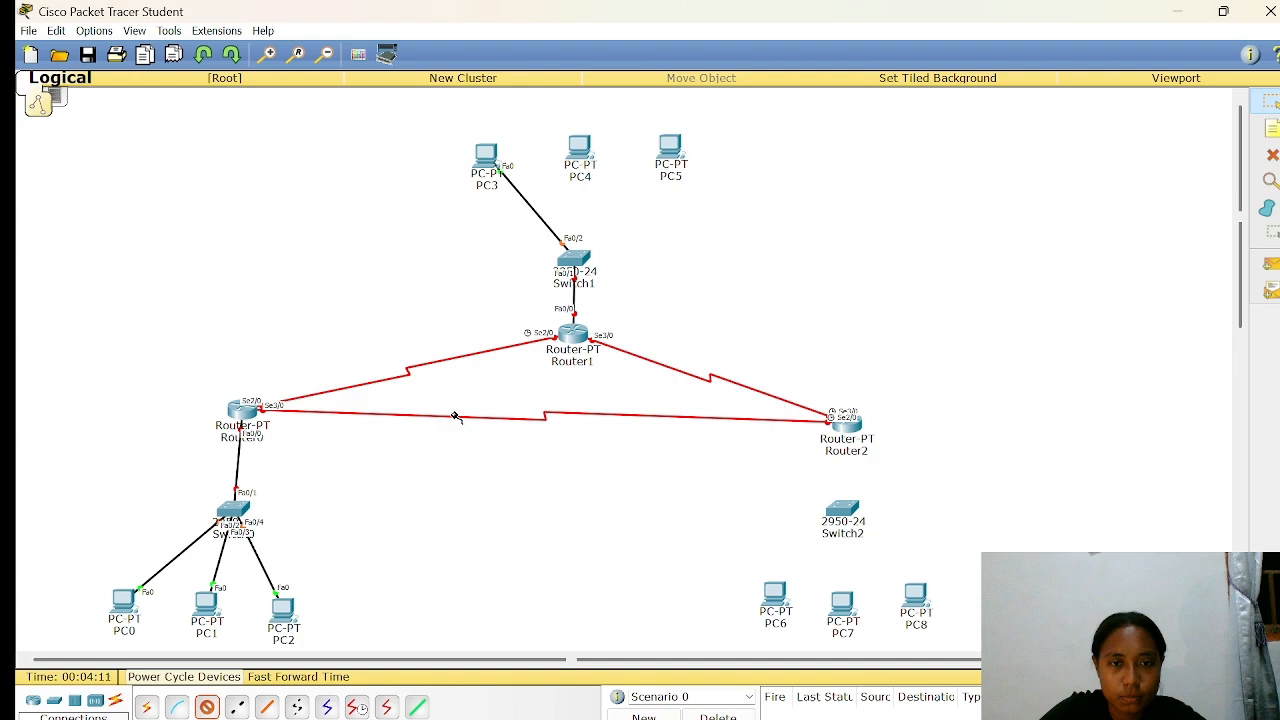
click(580, 152)
click(595, 190)
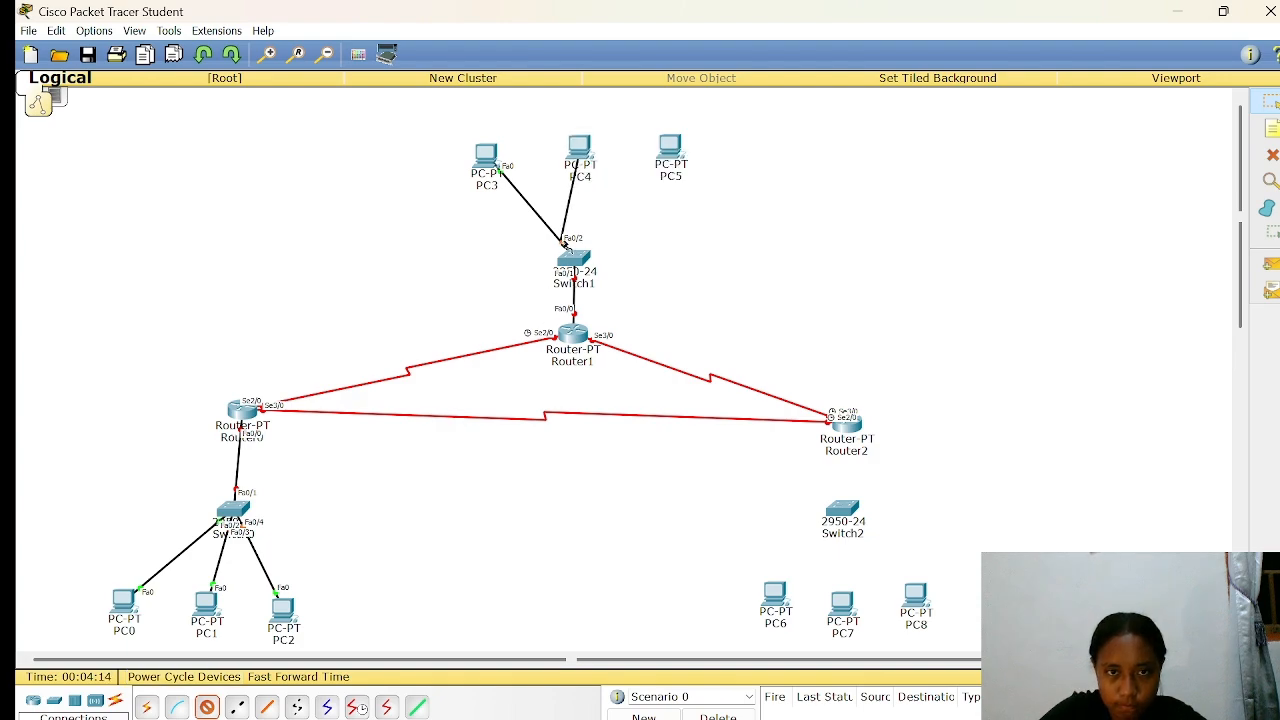
click(576, 260)
click(618, 300)
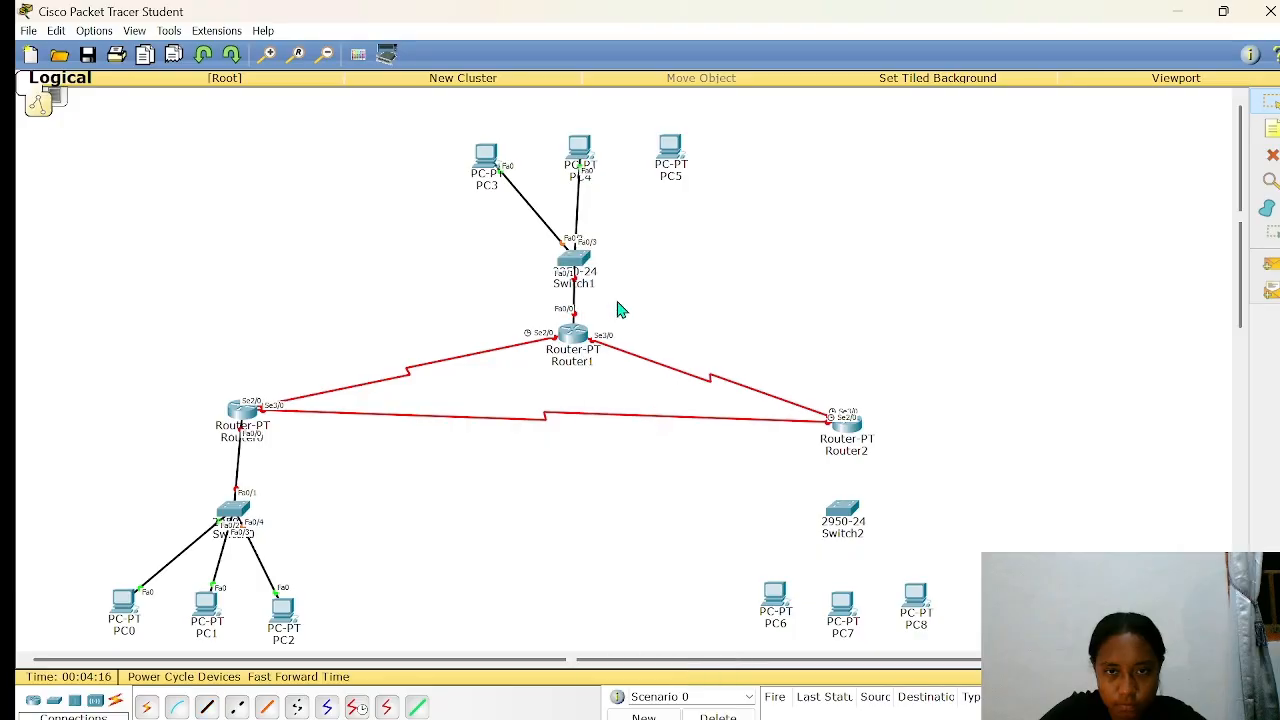
- Connect PC5's FastEthernet0 port to Switch1's FastEthernet0/4 port with a copper straight-through cable
click(205, 707)
click(670, 150)
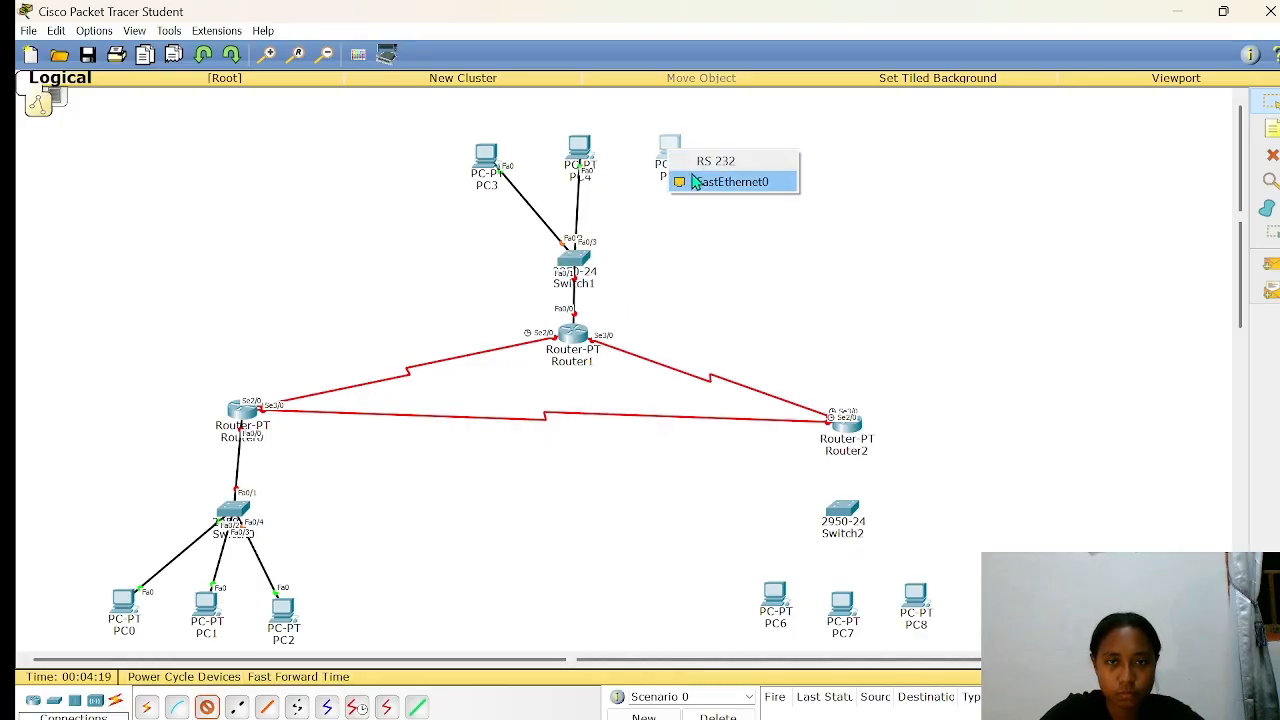
click(697, 183)
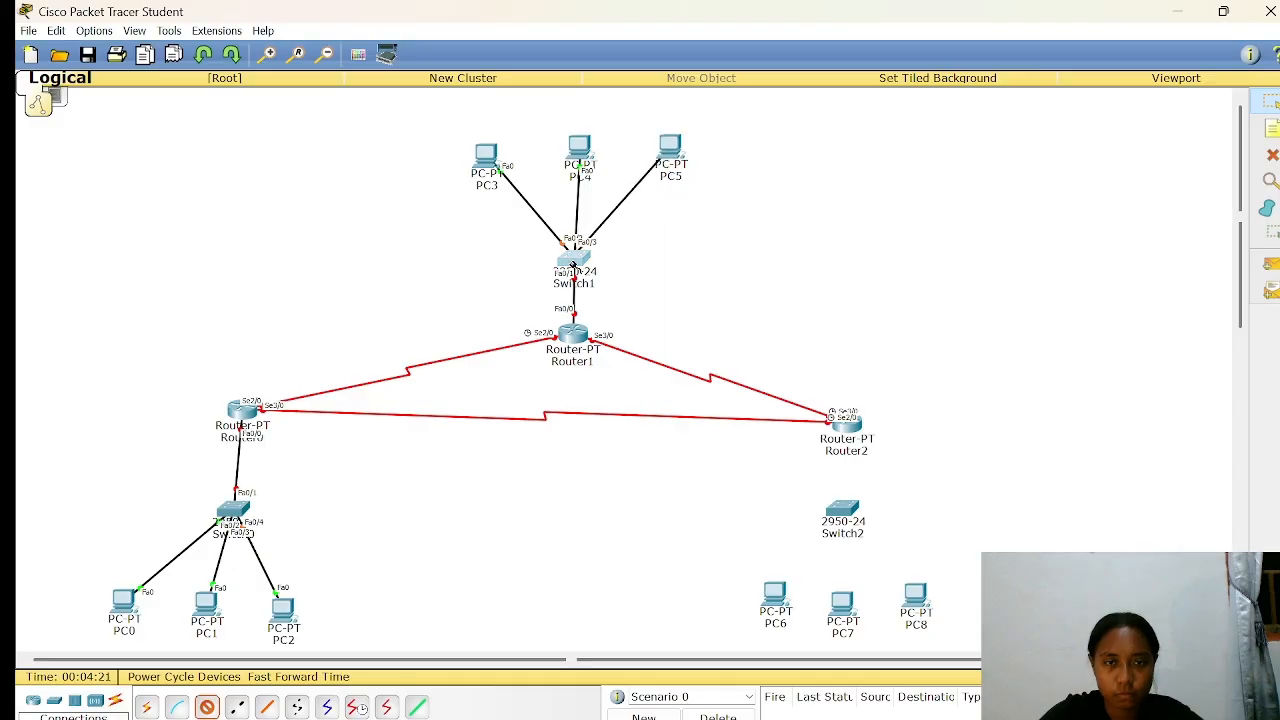
click(575, 260)
click(607, 295)
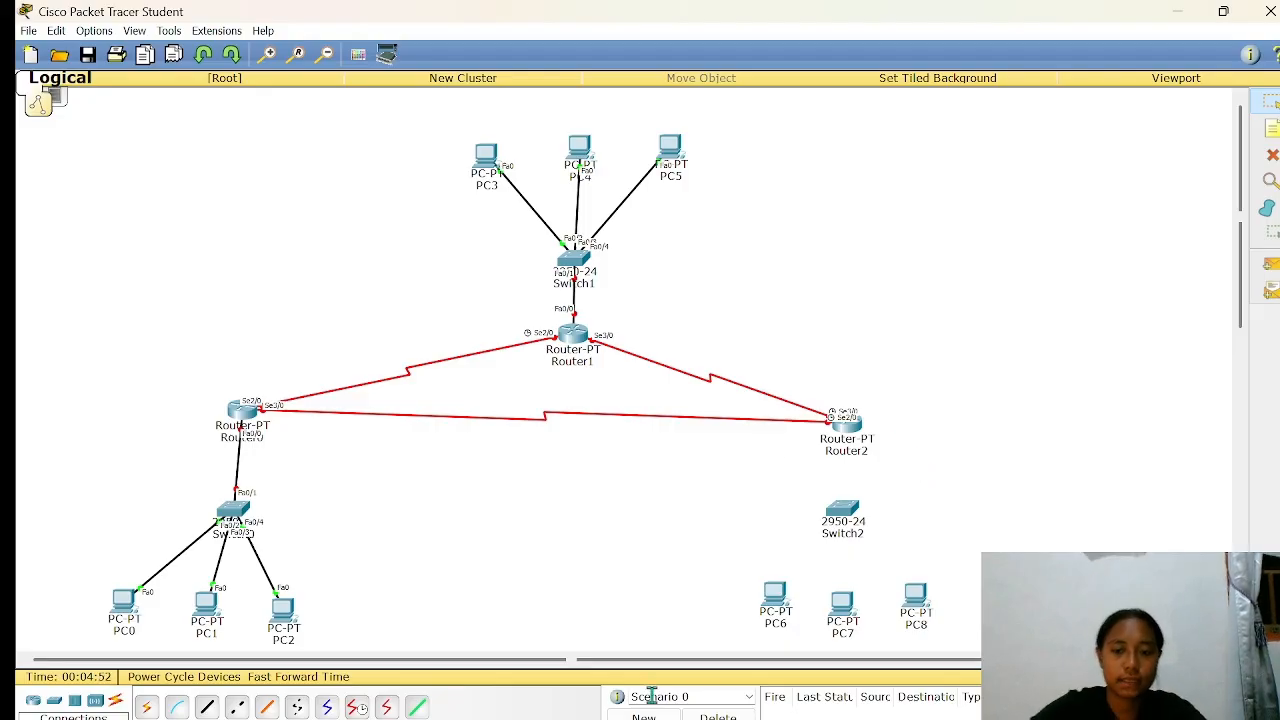
- Try to attach a serial DTE cable to Router2's FastEthernet0/0 port
click(387, 708)
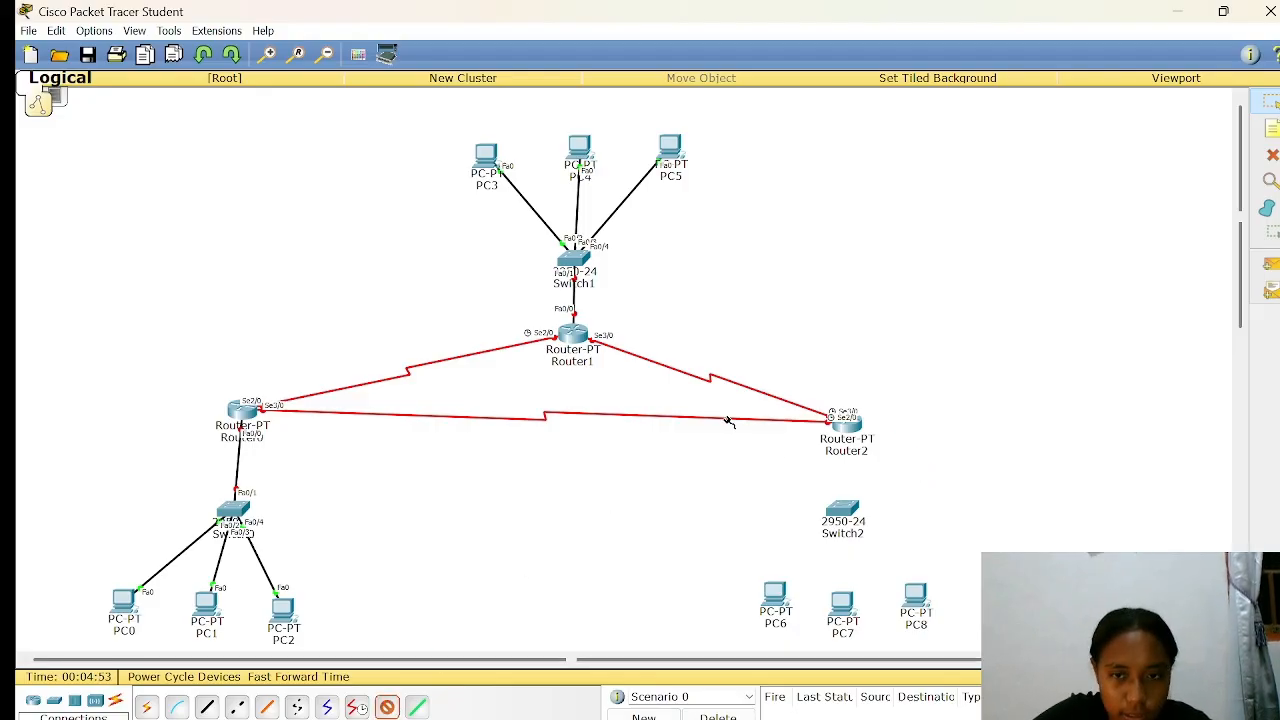
click(846, 437)
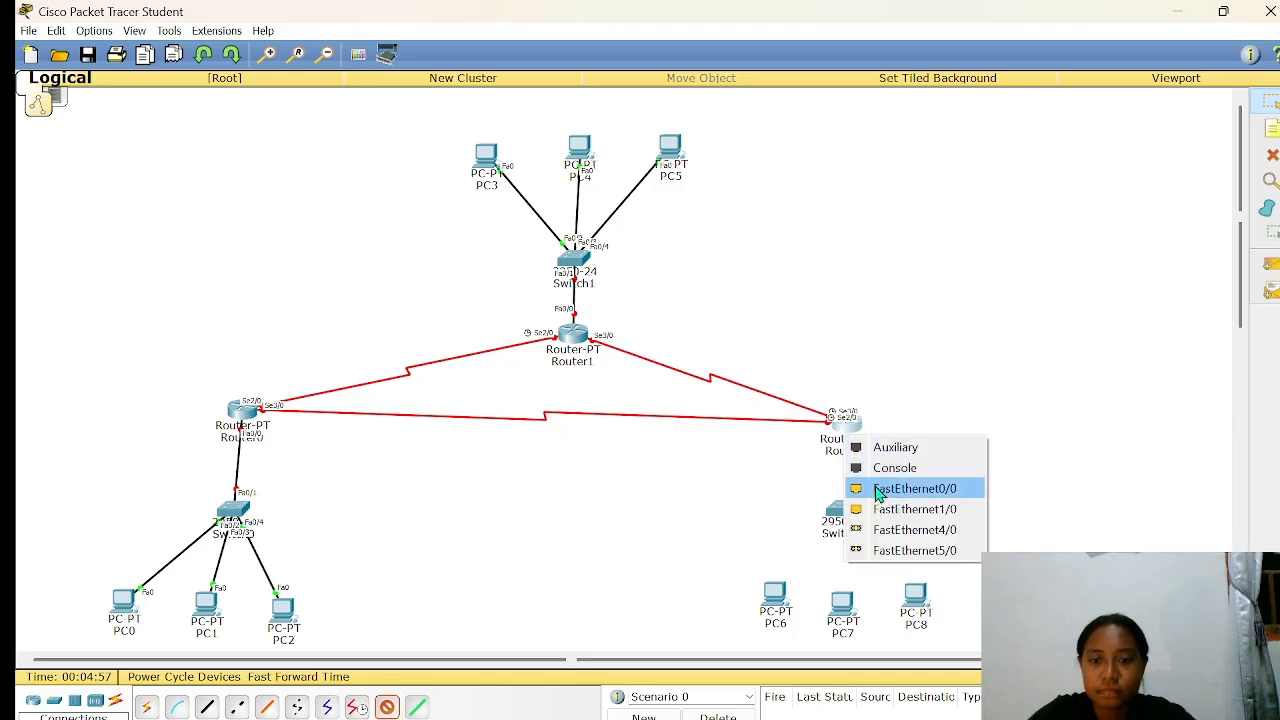
click(880, 489)
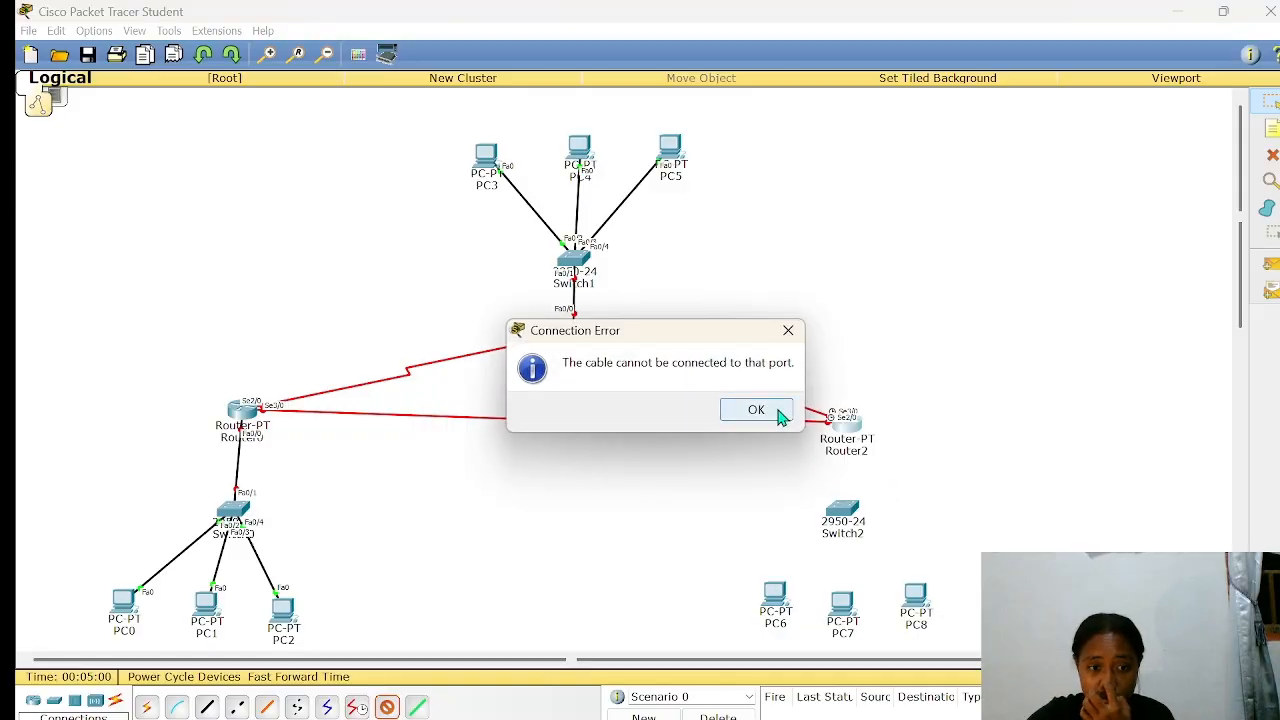
click(788, 338)
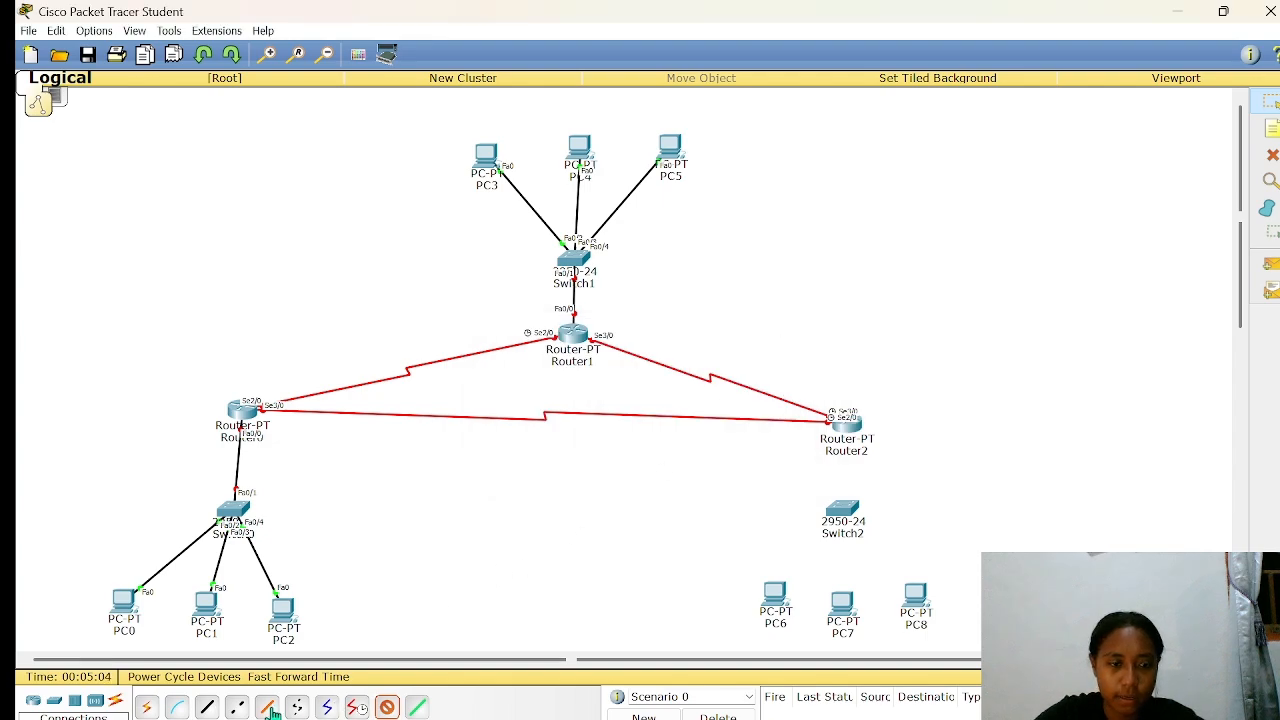
- Connect Router2's FastEthernet0/0 port to Switch2's FastEthernet0/1 port with a copper straight-through cable
click(208, 708)
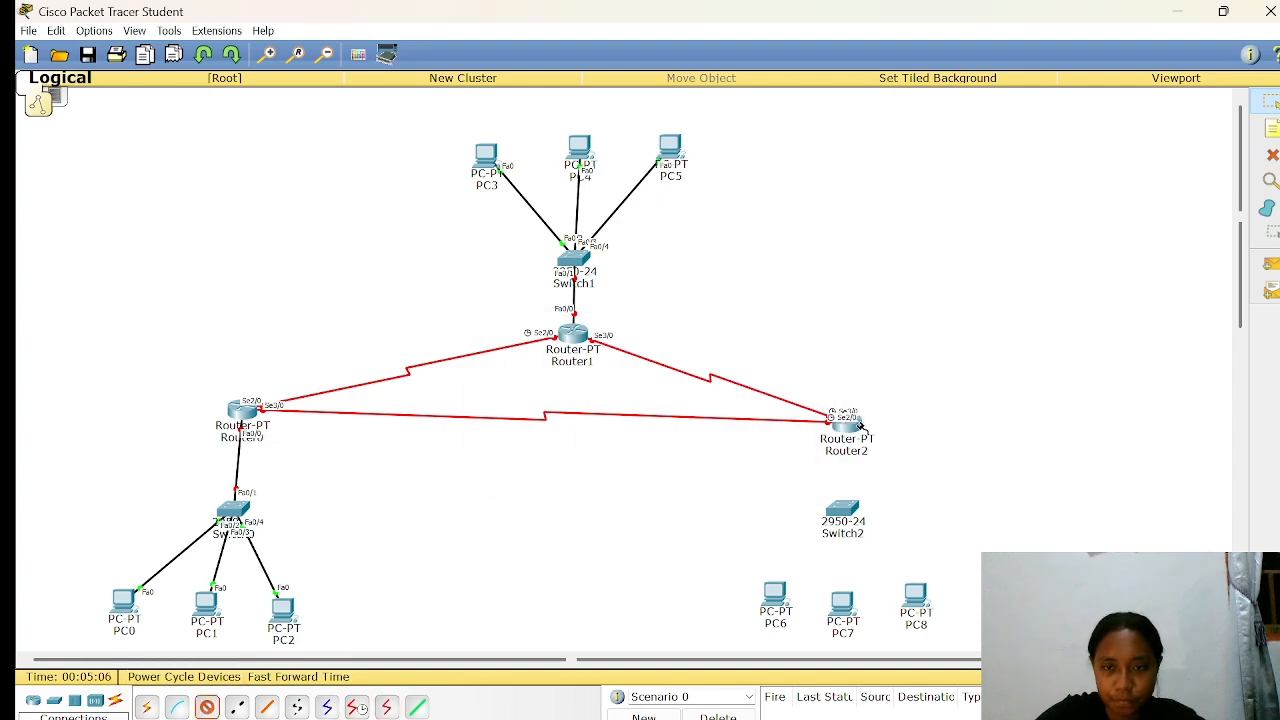
click(858, 424)
click(902, 486)
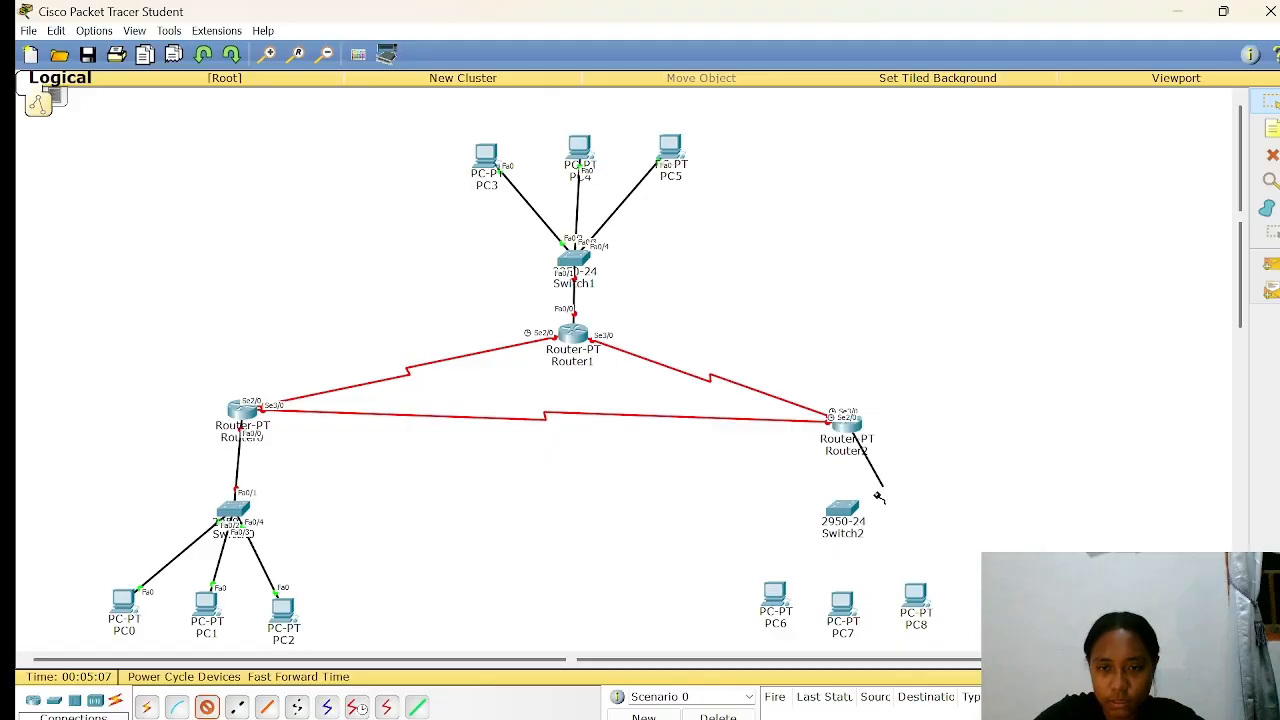
click(842, 508)
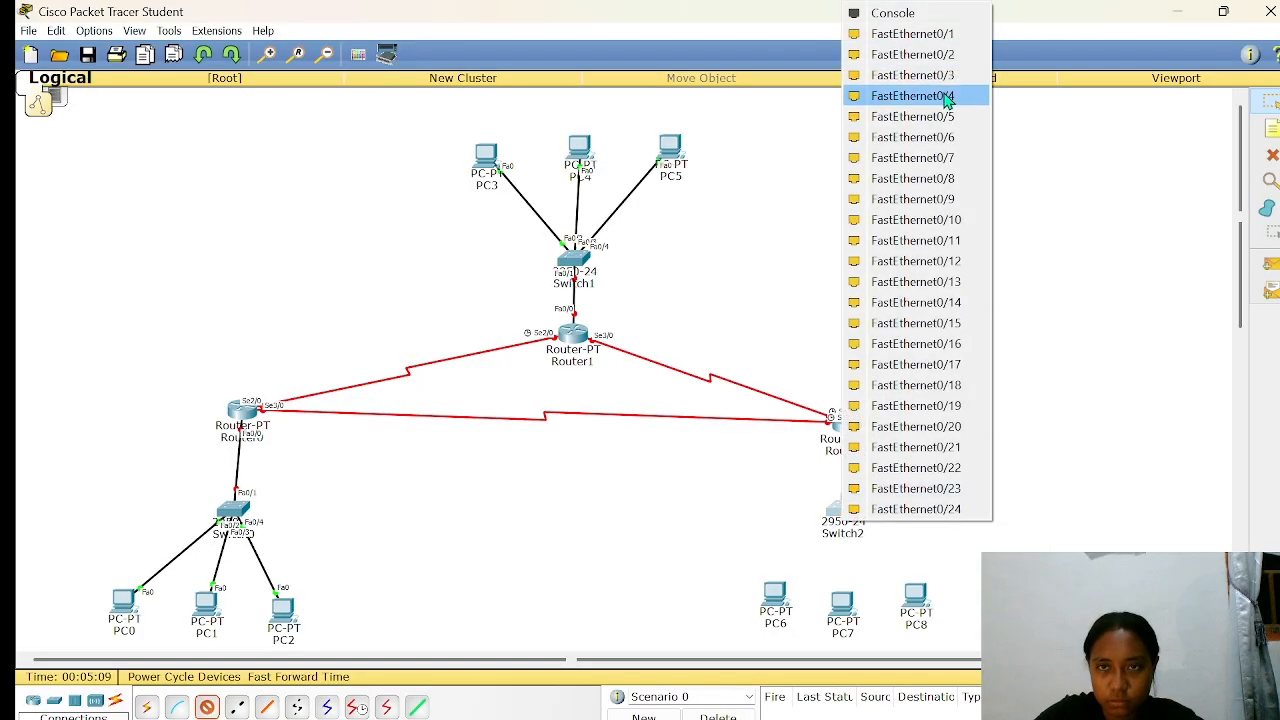
click(951, 33)
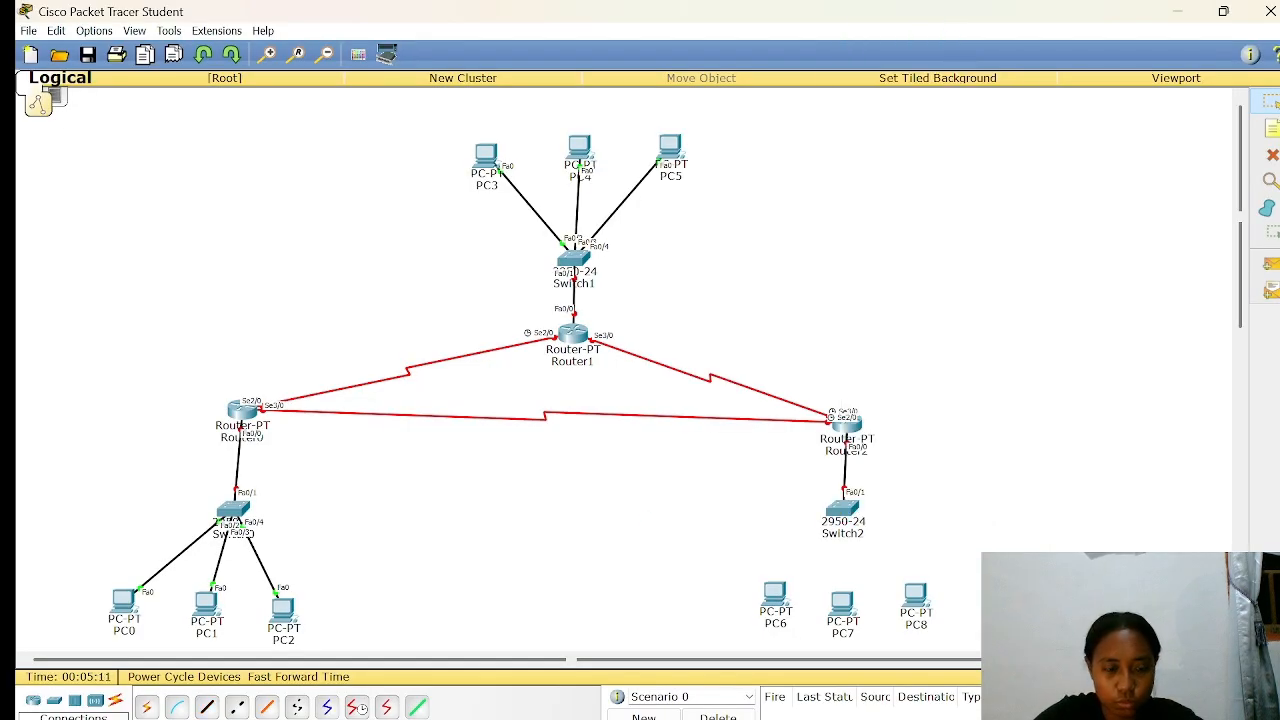
- Connect Switch2's FastEthernet0/2 port to PC6's FastEthernet0 port with a copper straight-through cable
click(210, 708)
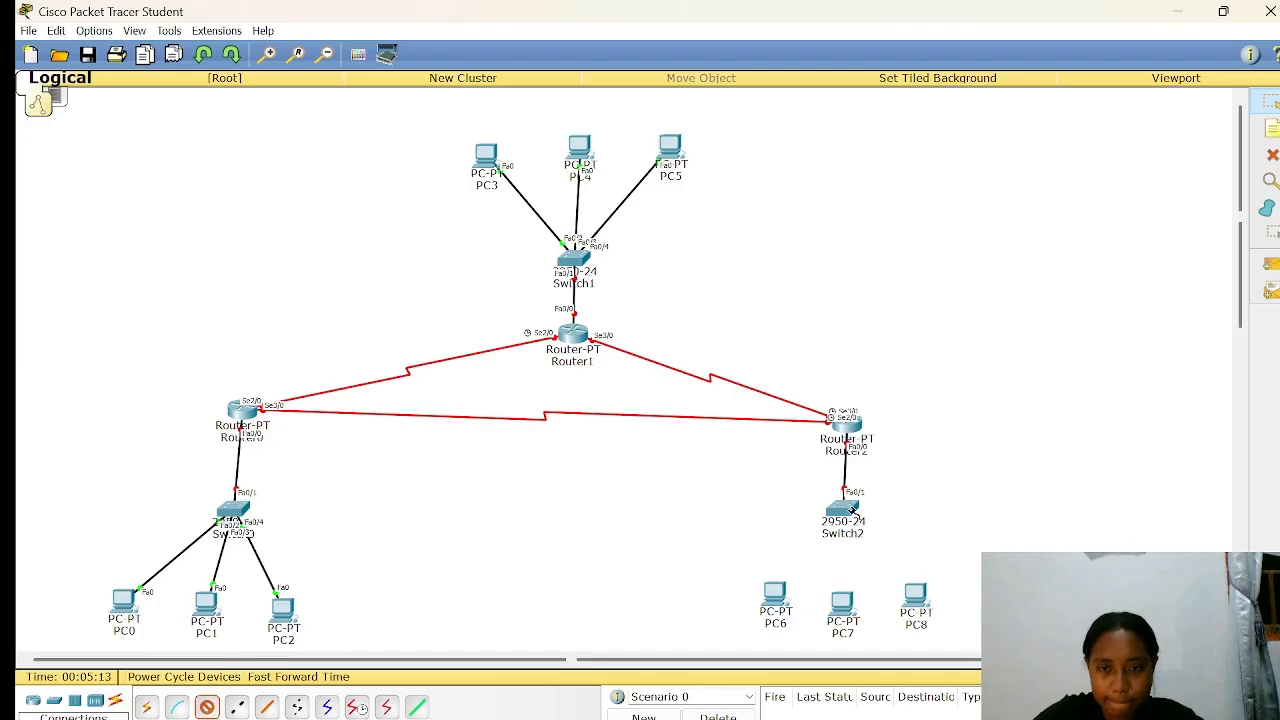
click(845, 510)
click(980, 42)
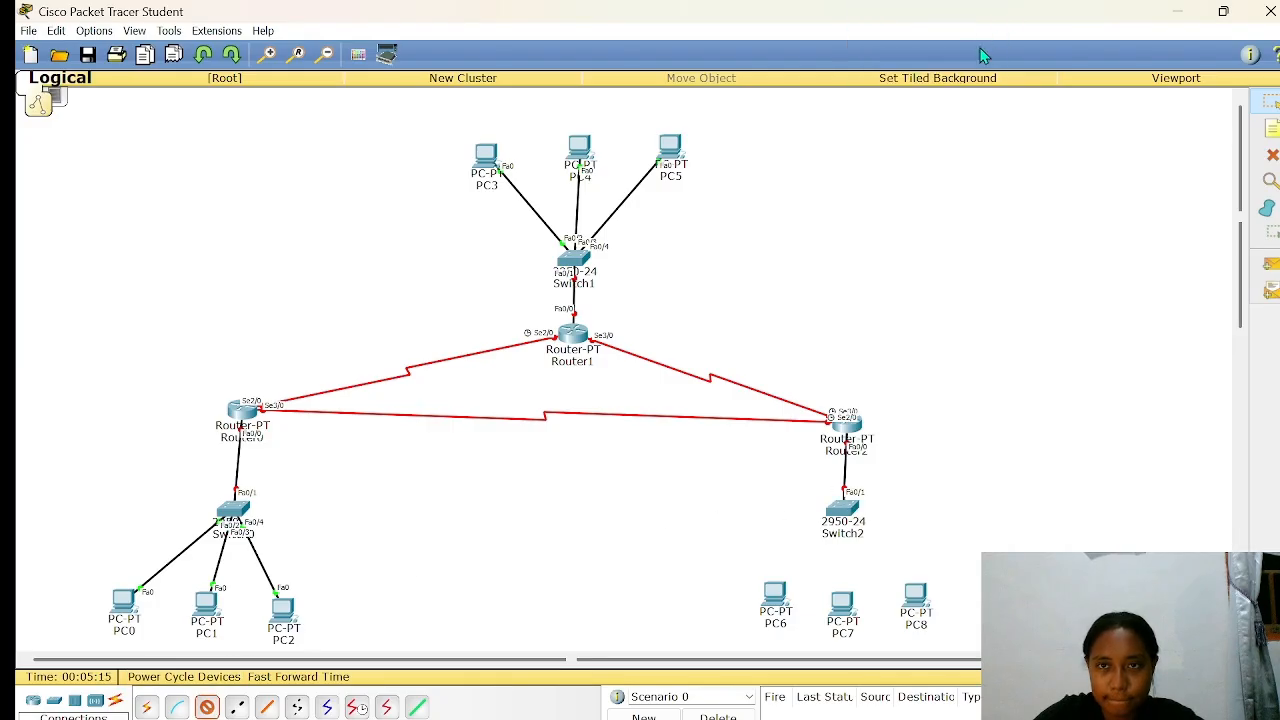
click(773, 598)
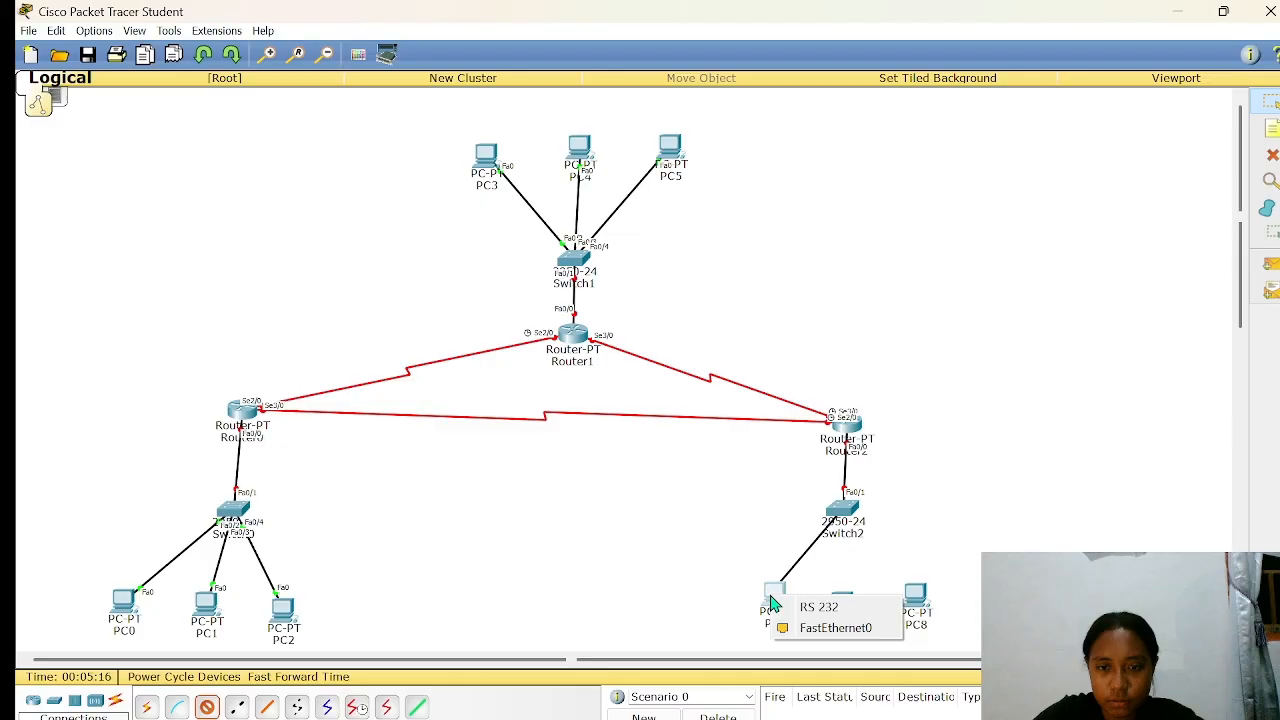
click(806, 634)
- Connect Switch2's FastEthernet0/3 port to PC7's FastEthernet0 port with a copper straight-through cable
click(205, 708)
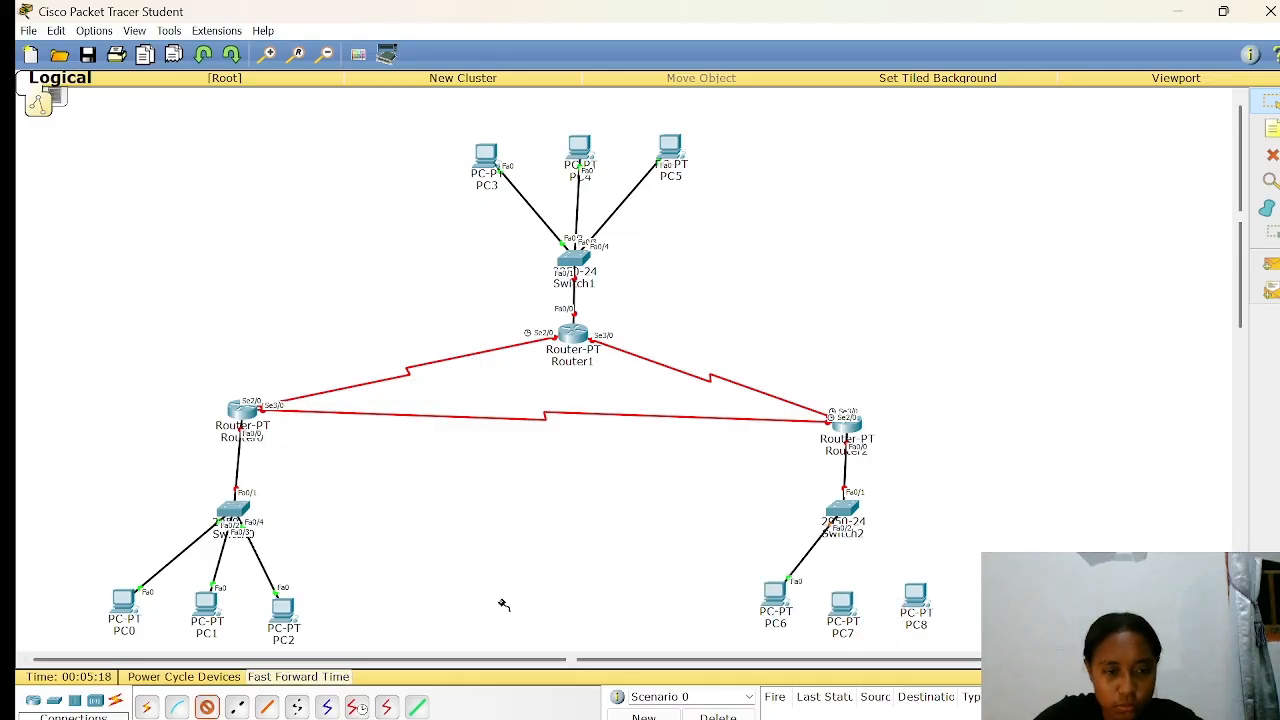
click(847, 511)
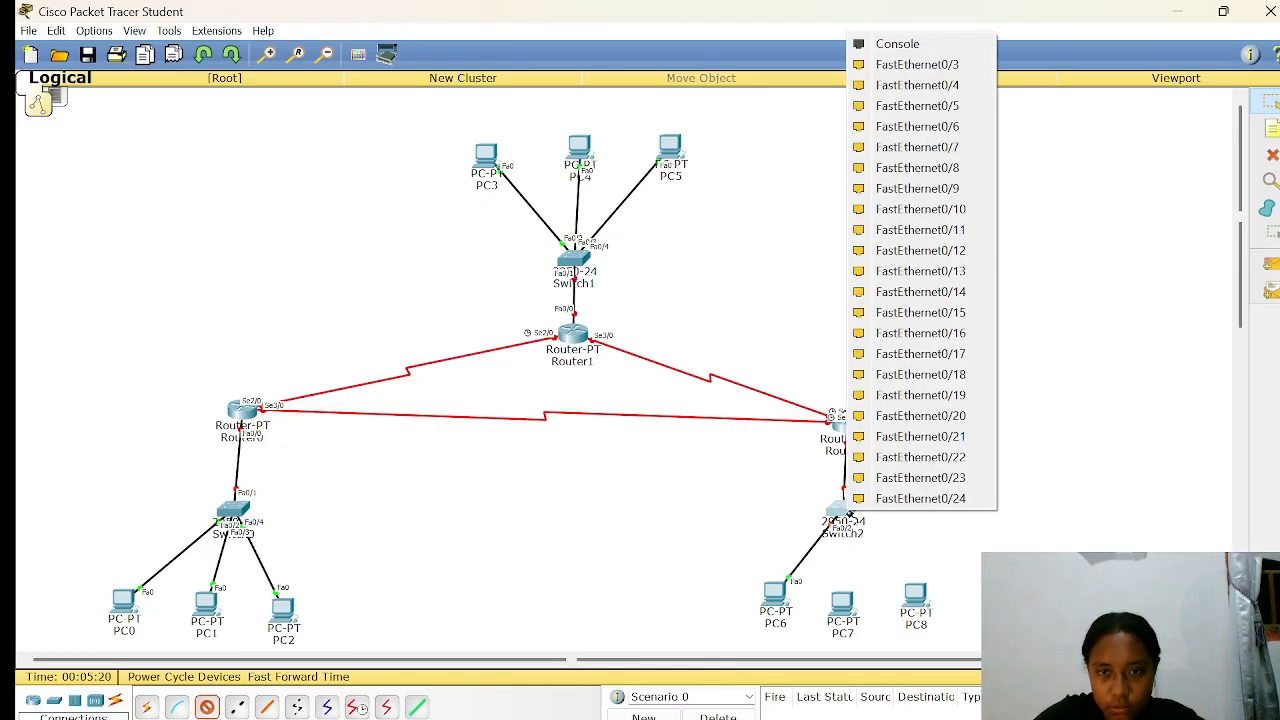
click(972, 63)
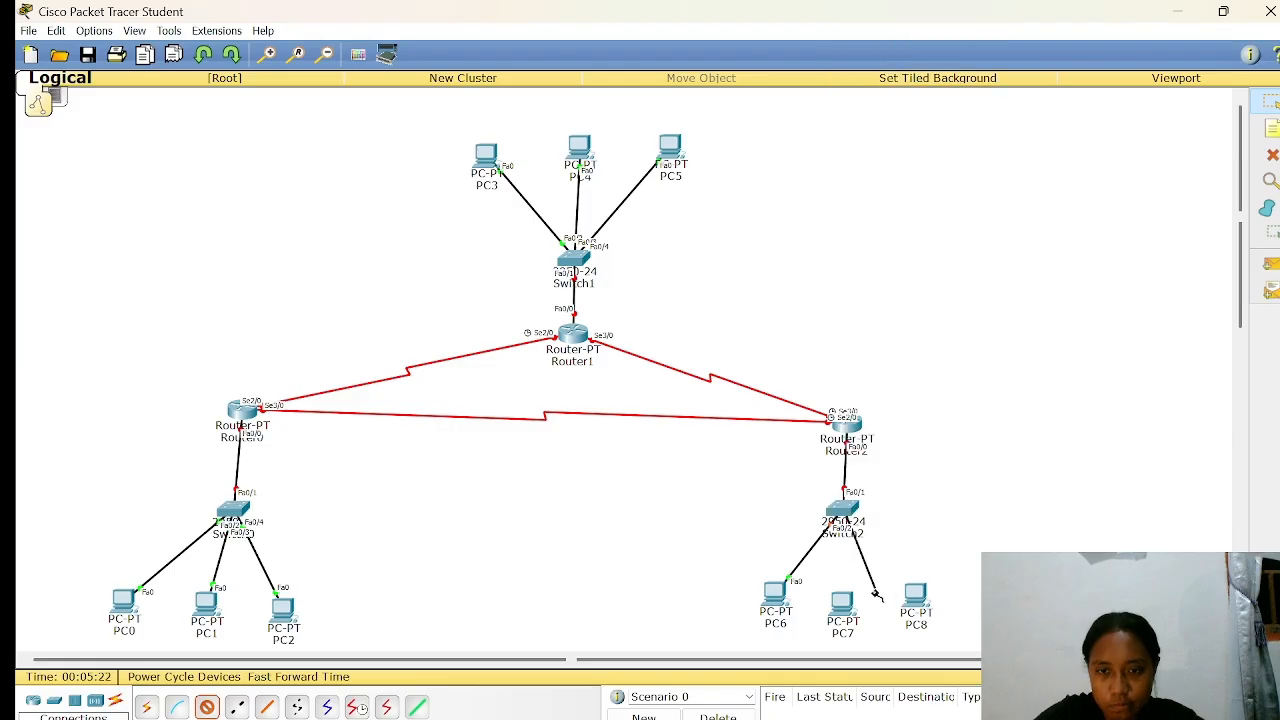
click(840, 605)
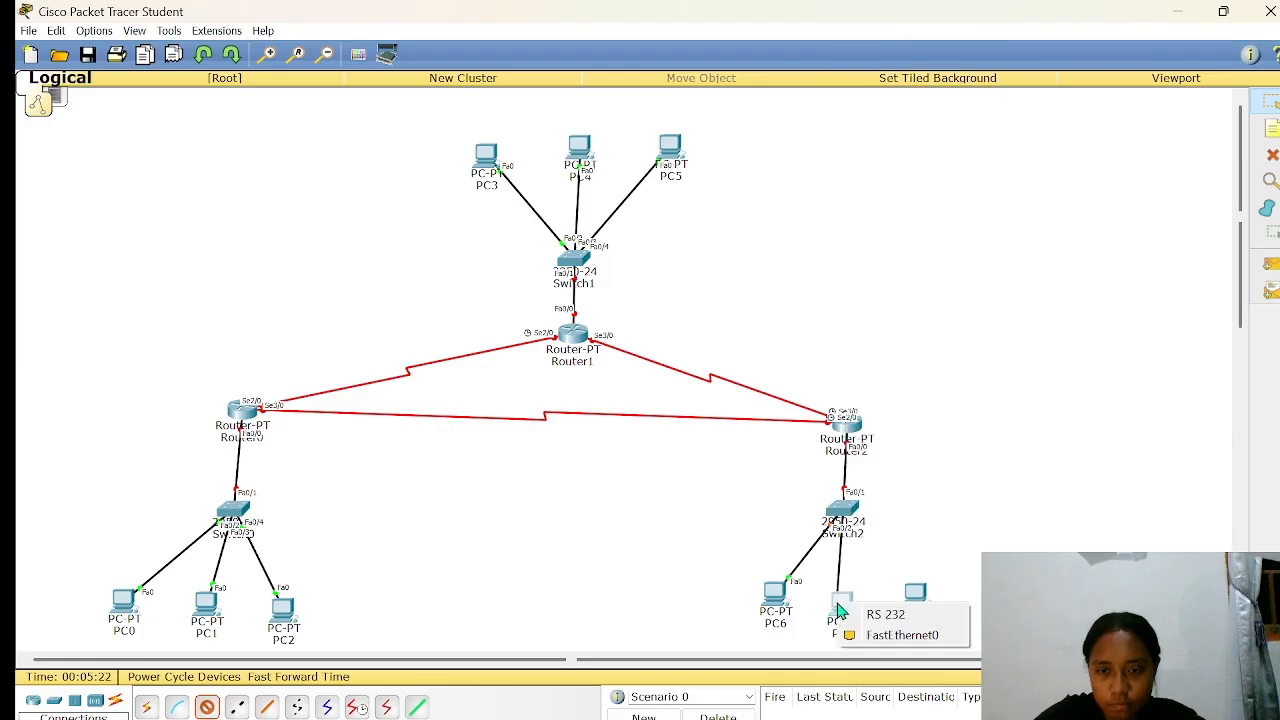
click(893, 636)
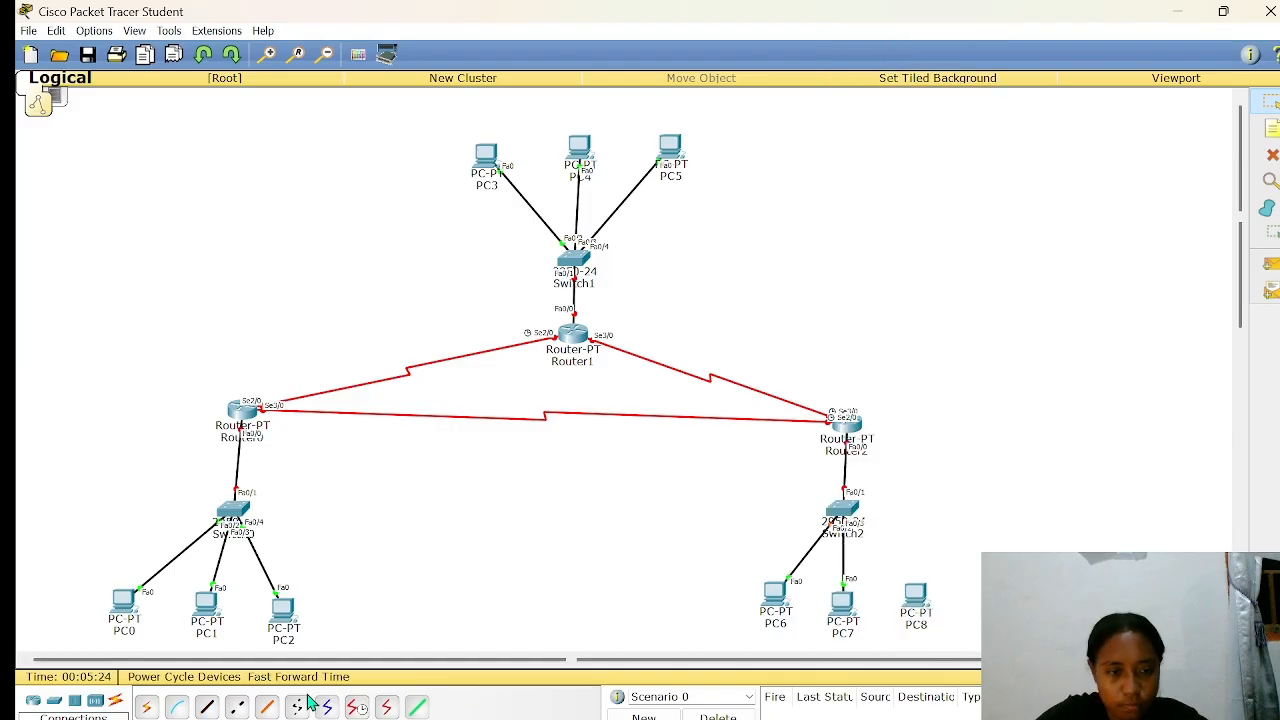
- Connect Switch2's FastEthernet0/4 port to PC8's FastEthernet0 port with a copper straight-through cable
click(208, 708)
click(849, 504)
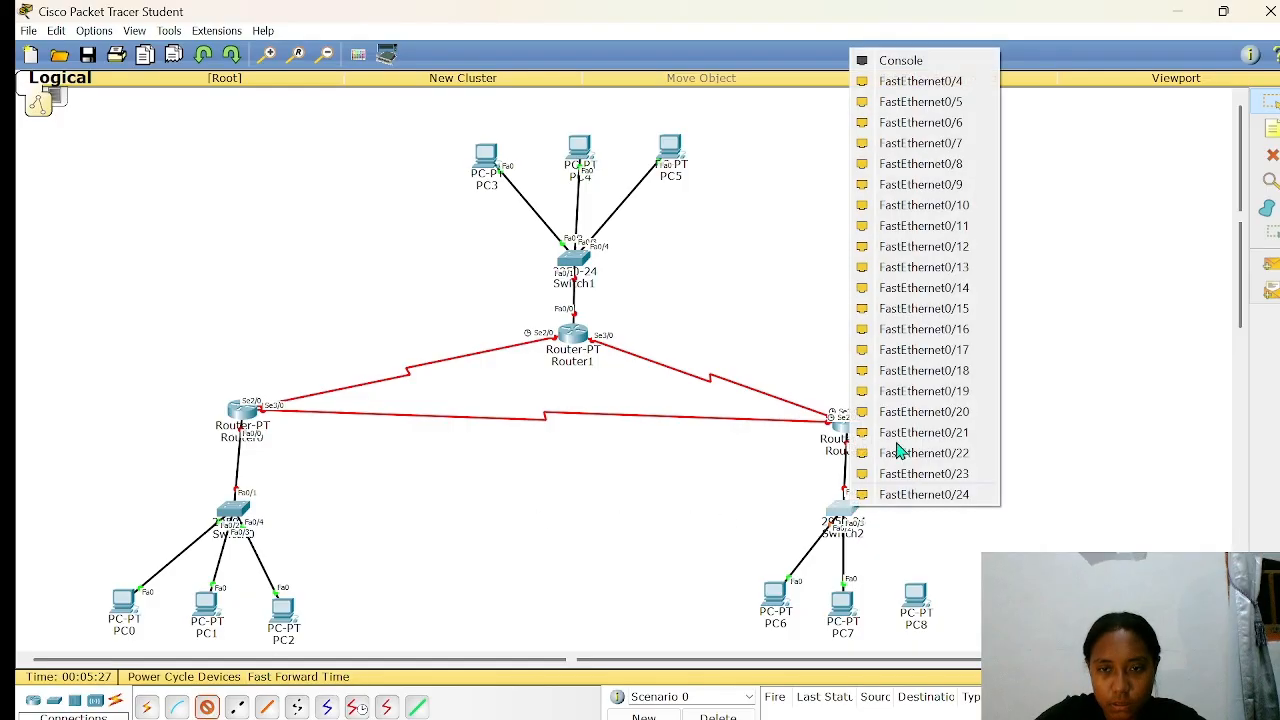
click(975, 92)
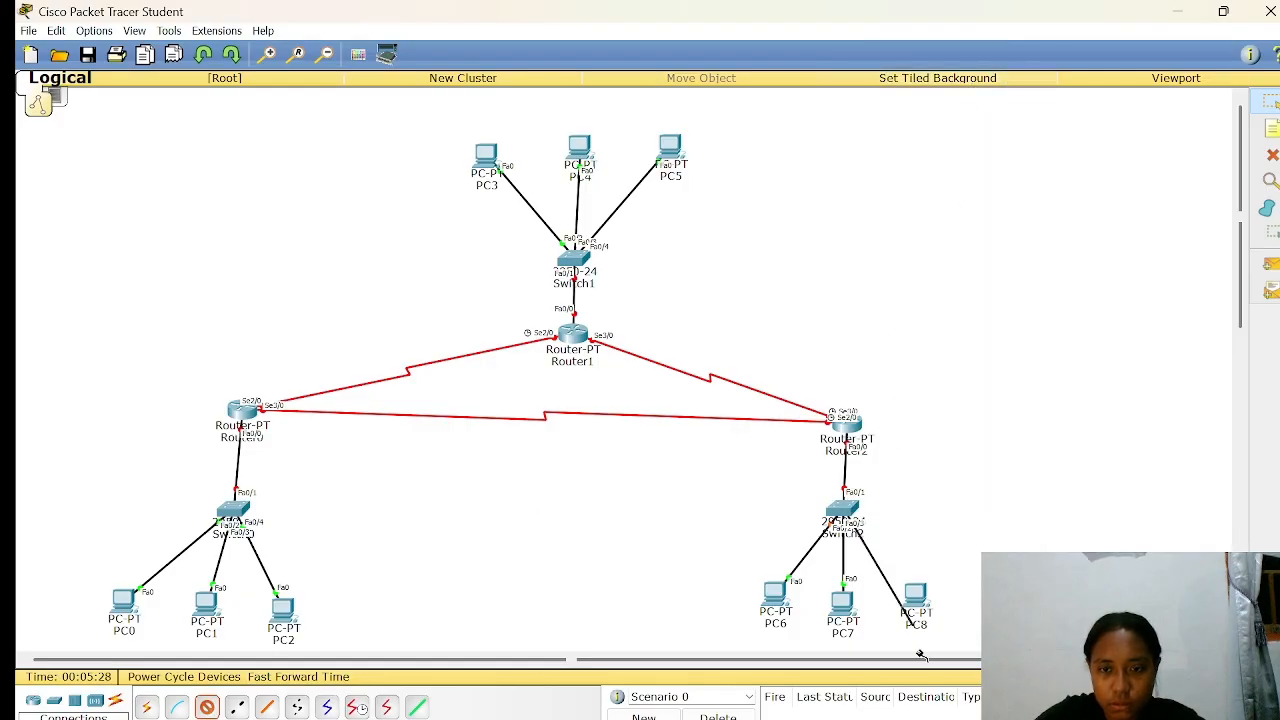
click(912, 596)
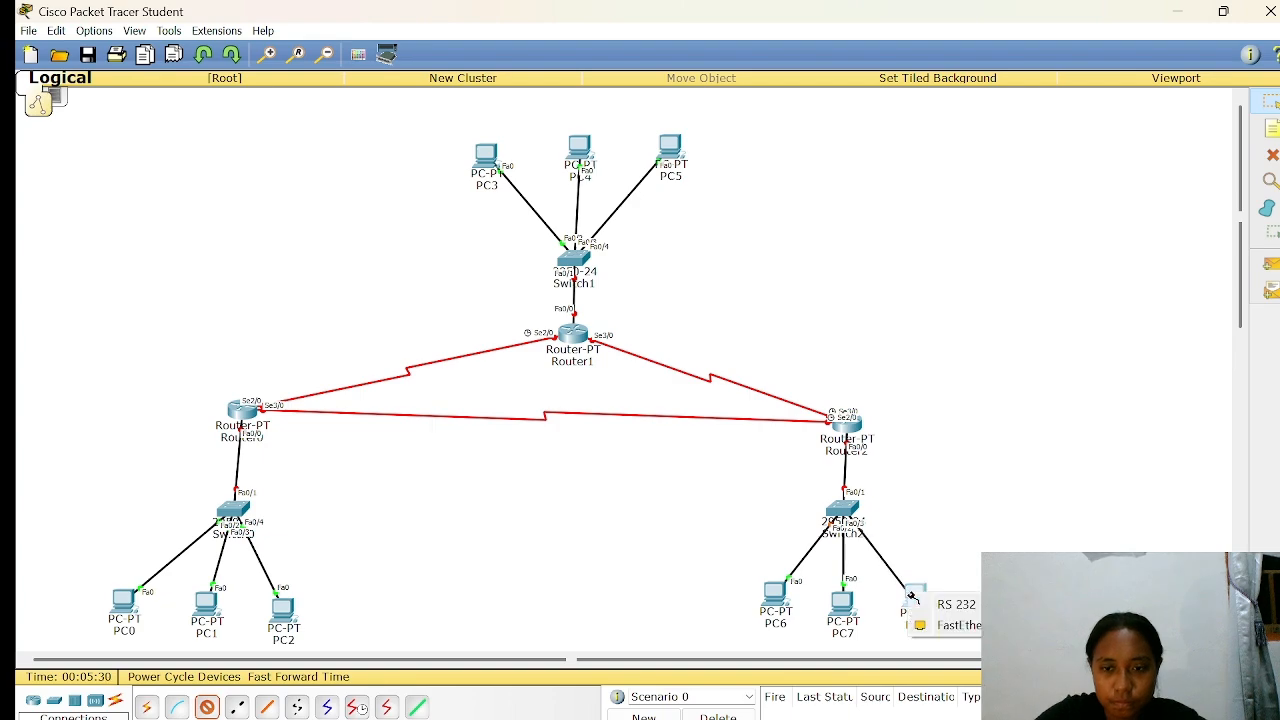
click(927, 626)
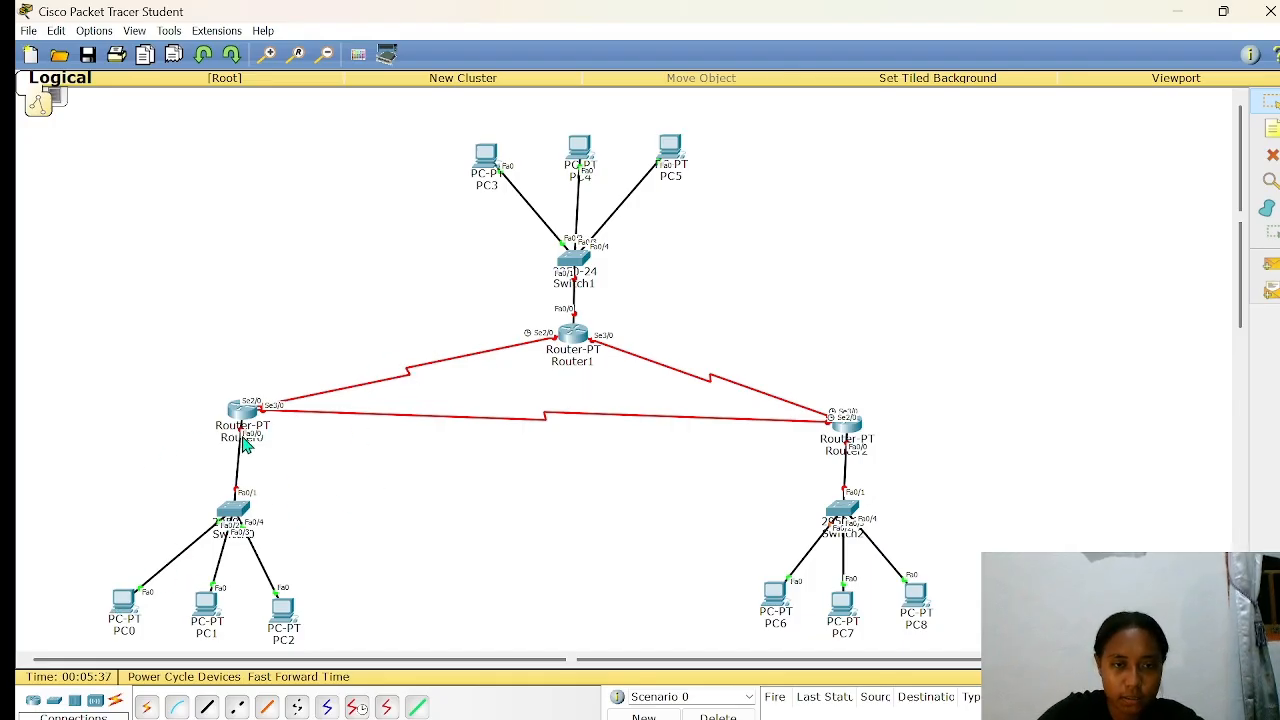
- Place the note 20.20.20.0 beside the Router0–Switch0 link and the note 40.40.40.0 beside the Router1–Switch1 link
click(1272, 128)
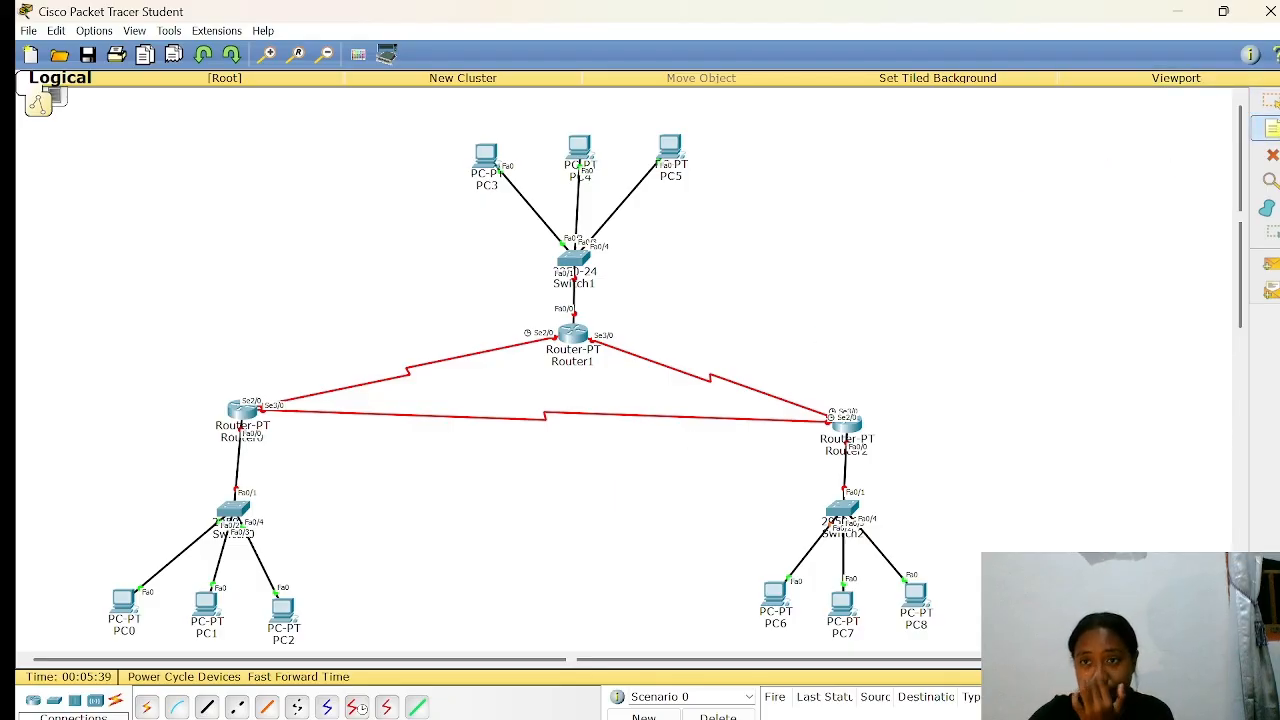
click(251, 462)
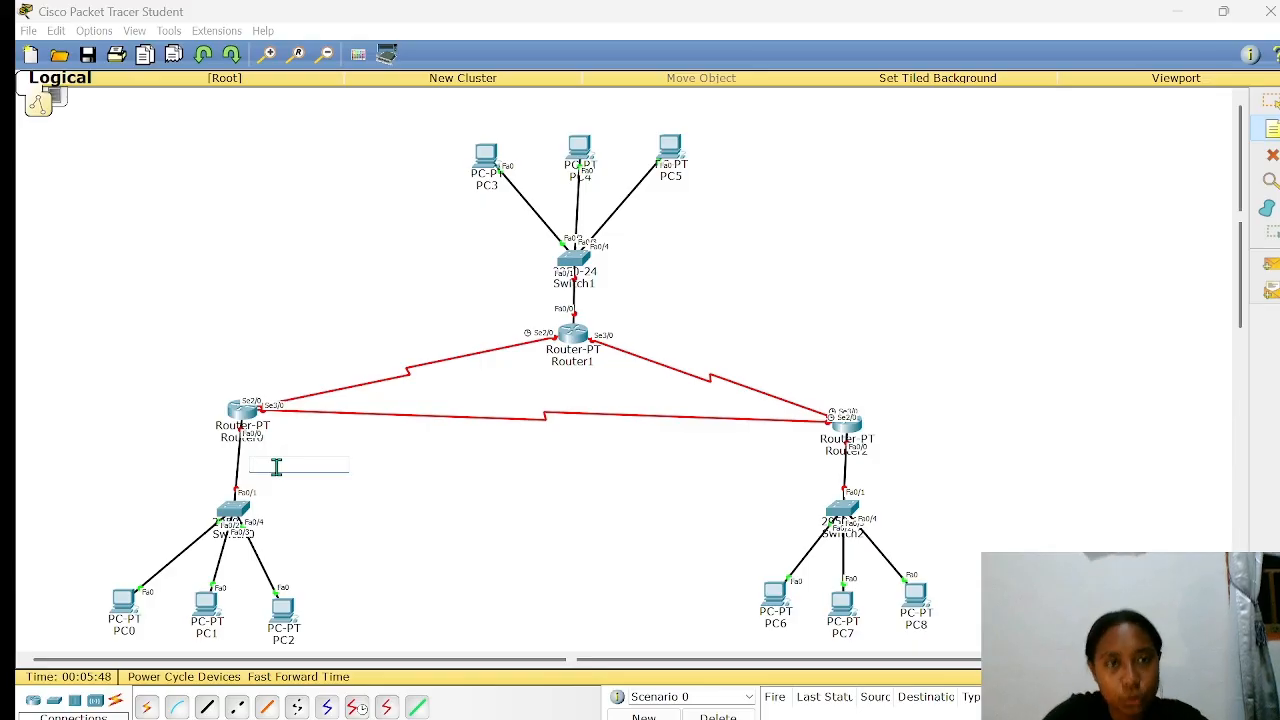
text(20.20.20.0)
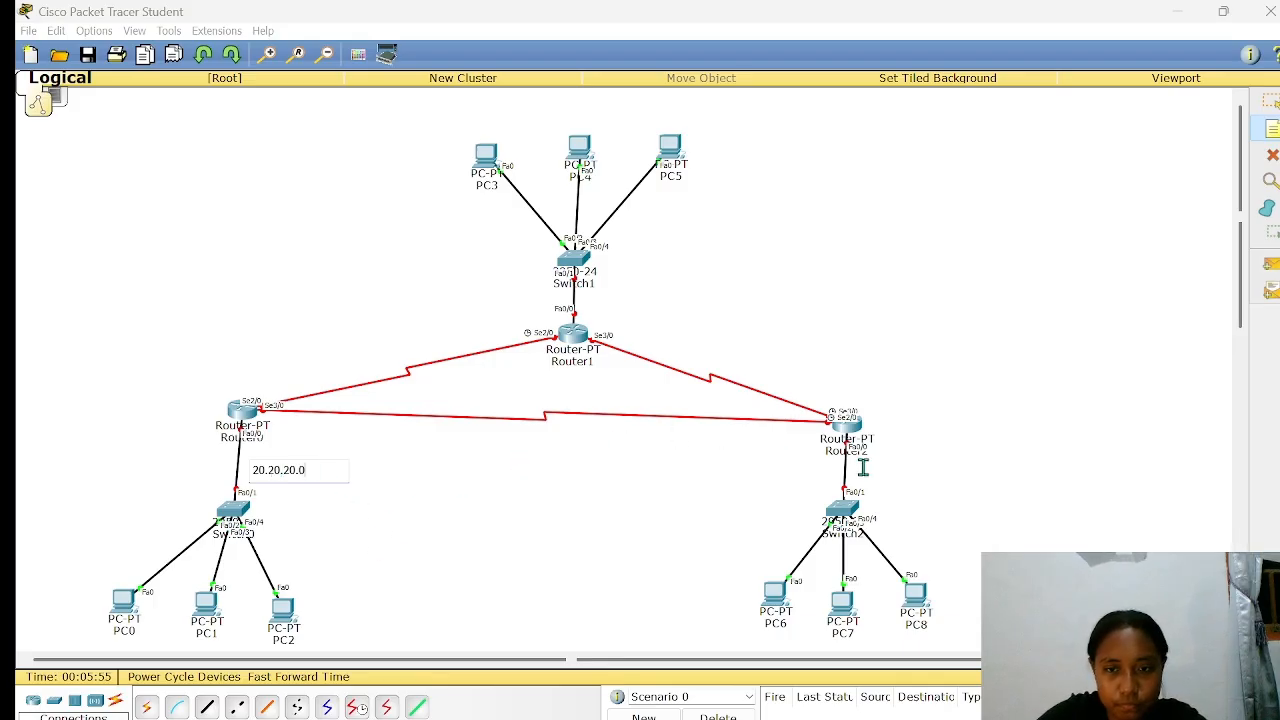
click(607, 284)
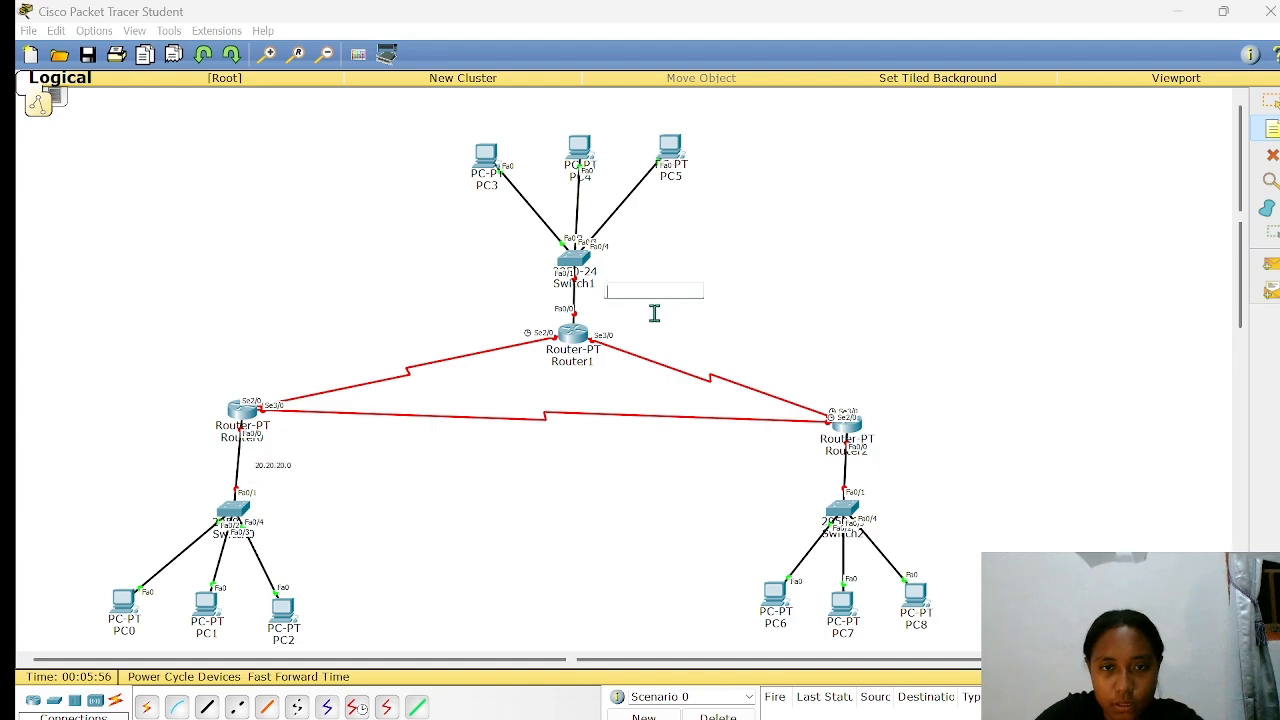
text(40.40.40.0)
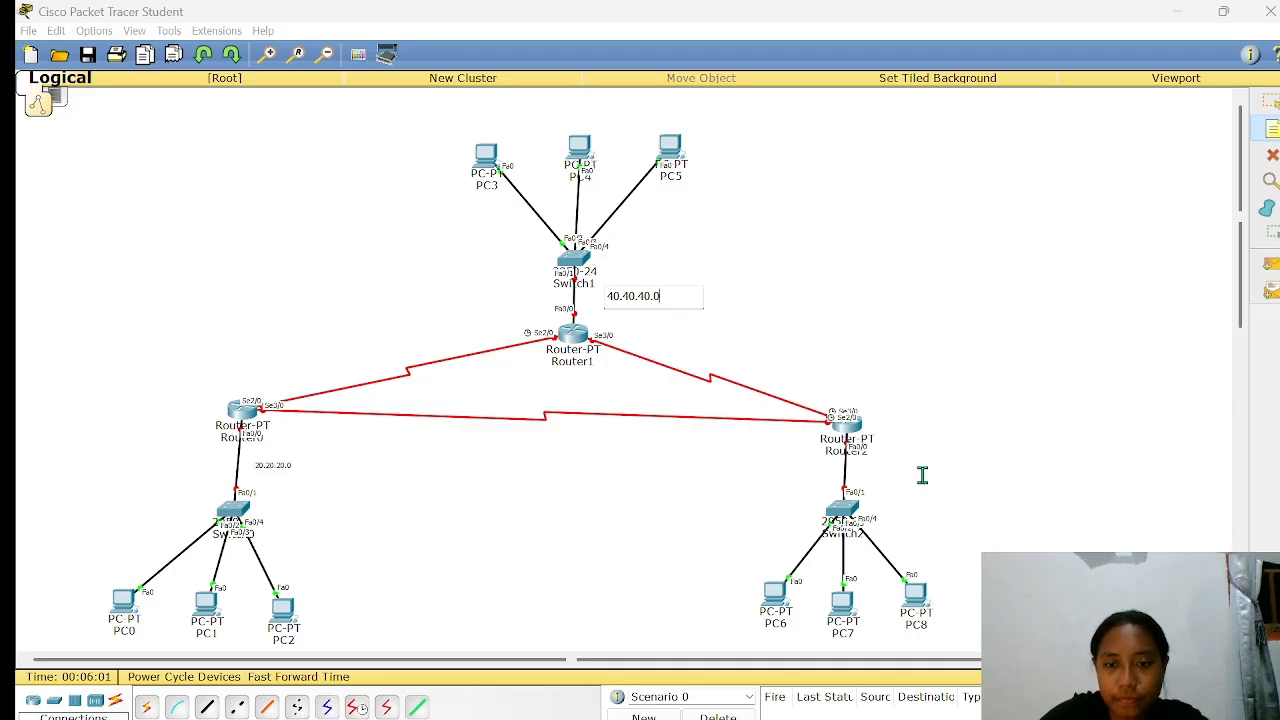
- Place the note 40.40.40.0 beside the Router2–Switch2 link and the note 192.20.20.1 above Router0 on its serial link to Router1
click(890, 475)
text(40.40.40.0)
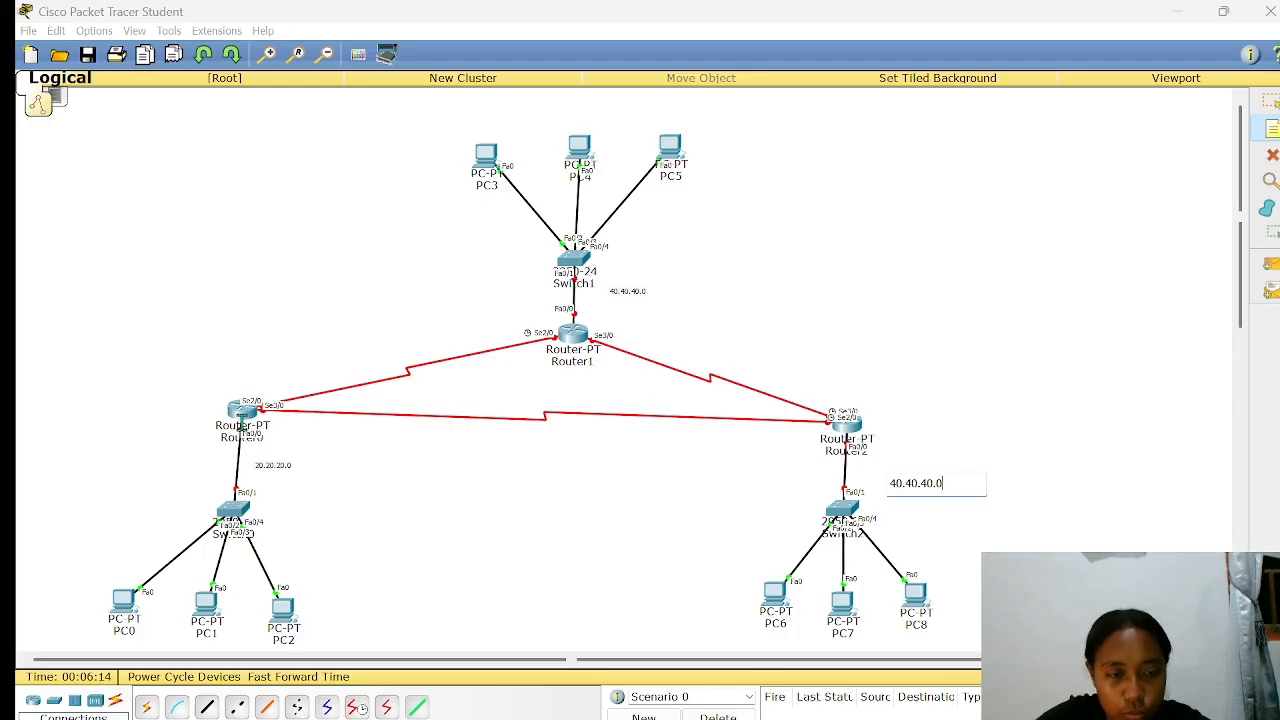
click(292, 376)
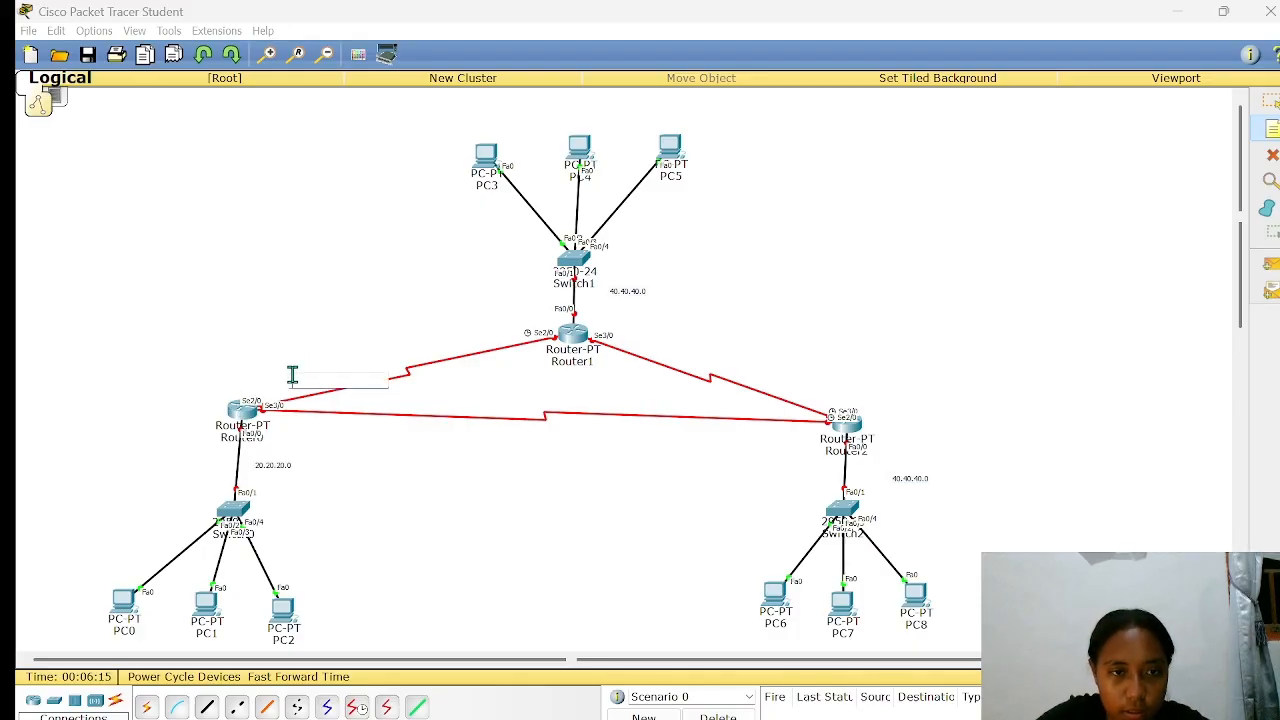
click(263, 378)
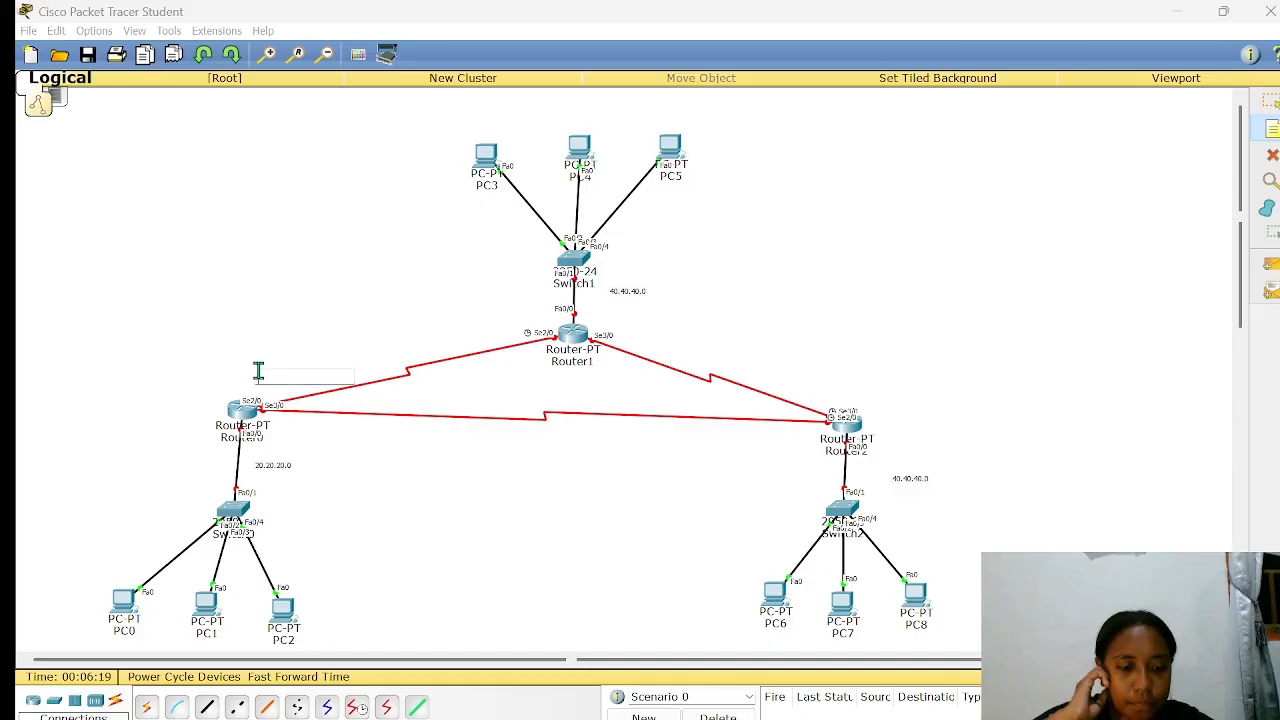
click(258, 371)
text(192)
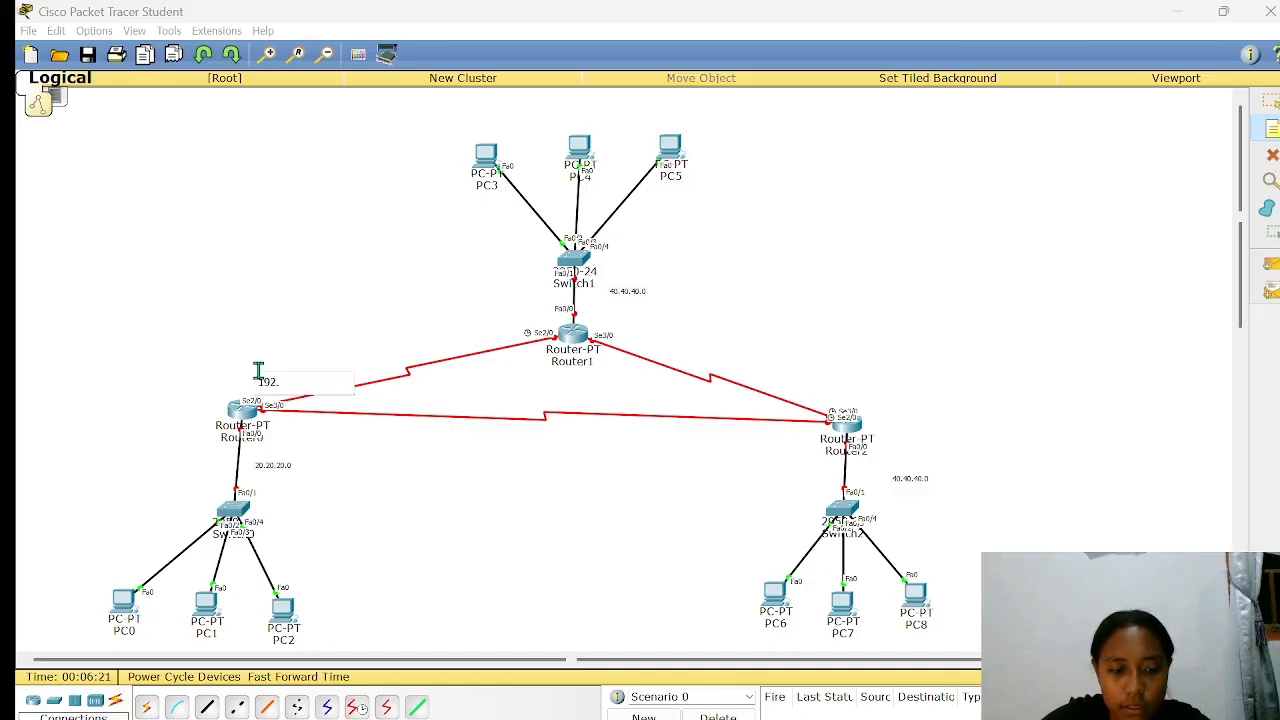
text(.20)
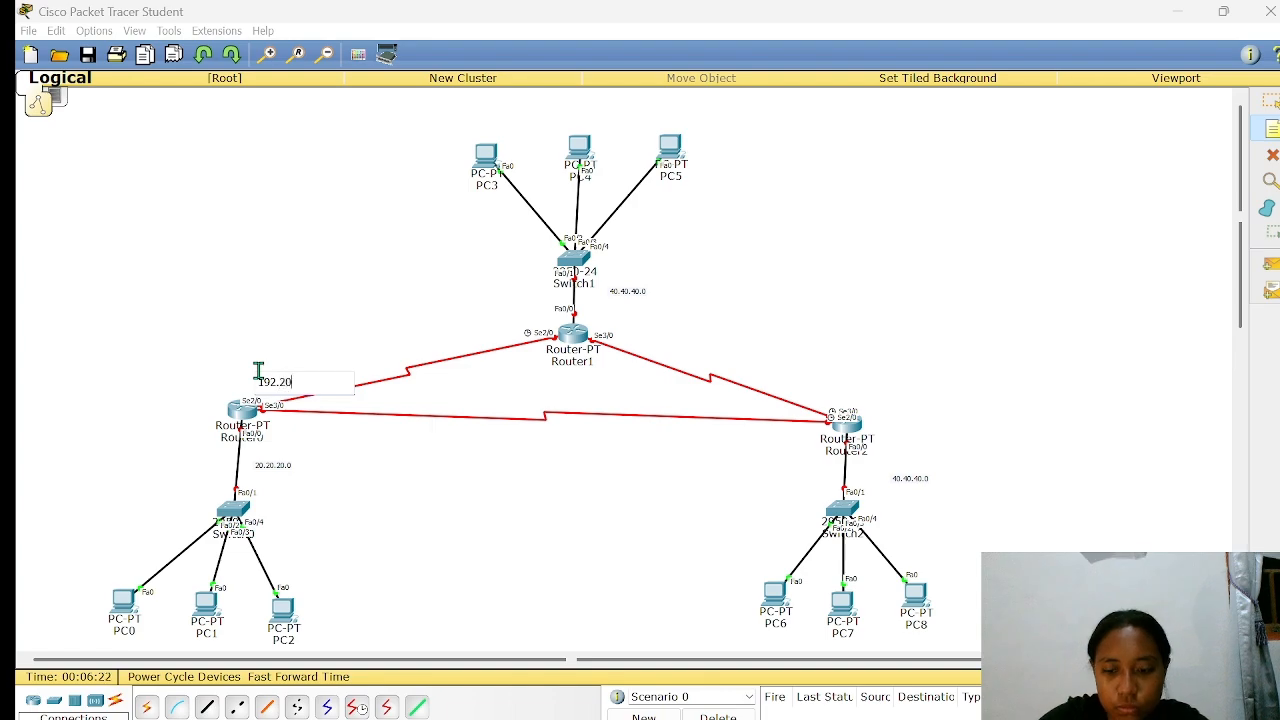
text(.20.0)
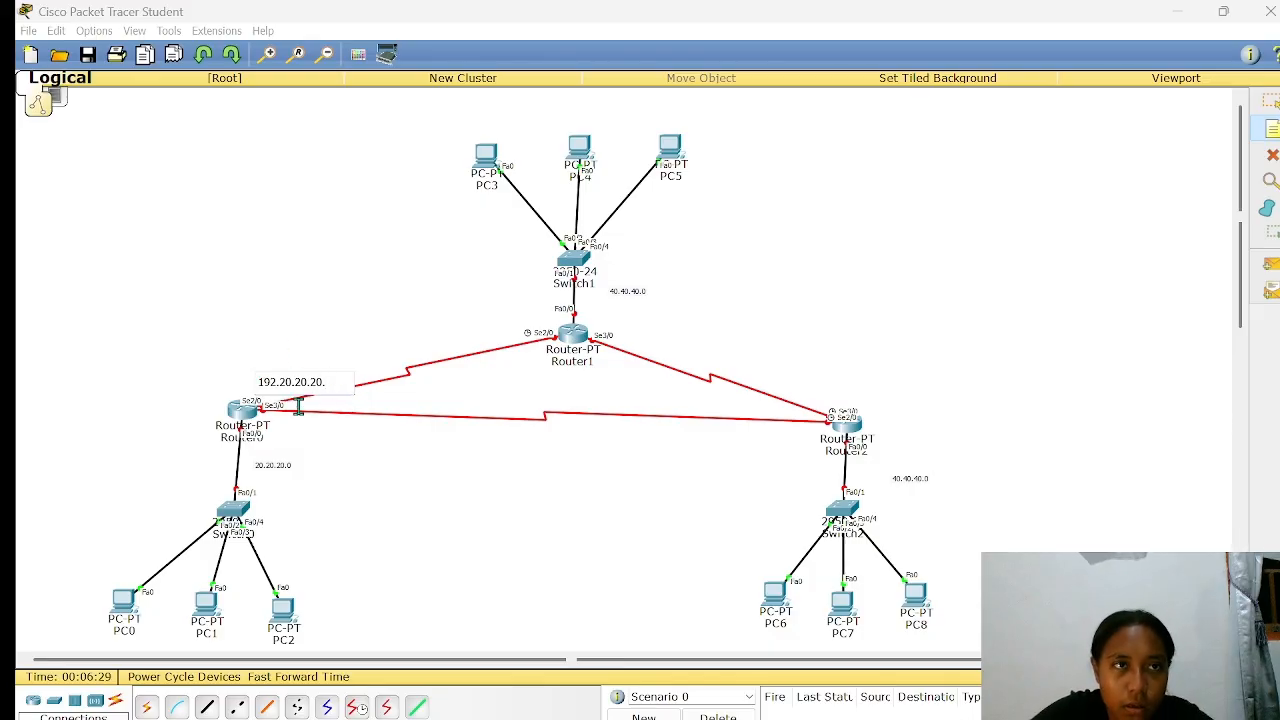
key(BackSpace)
key(BackSpace)
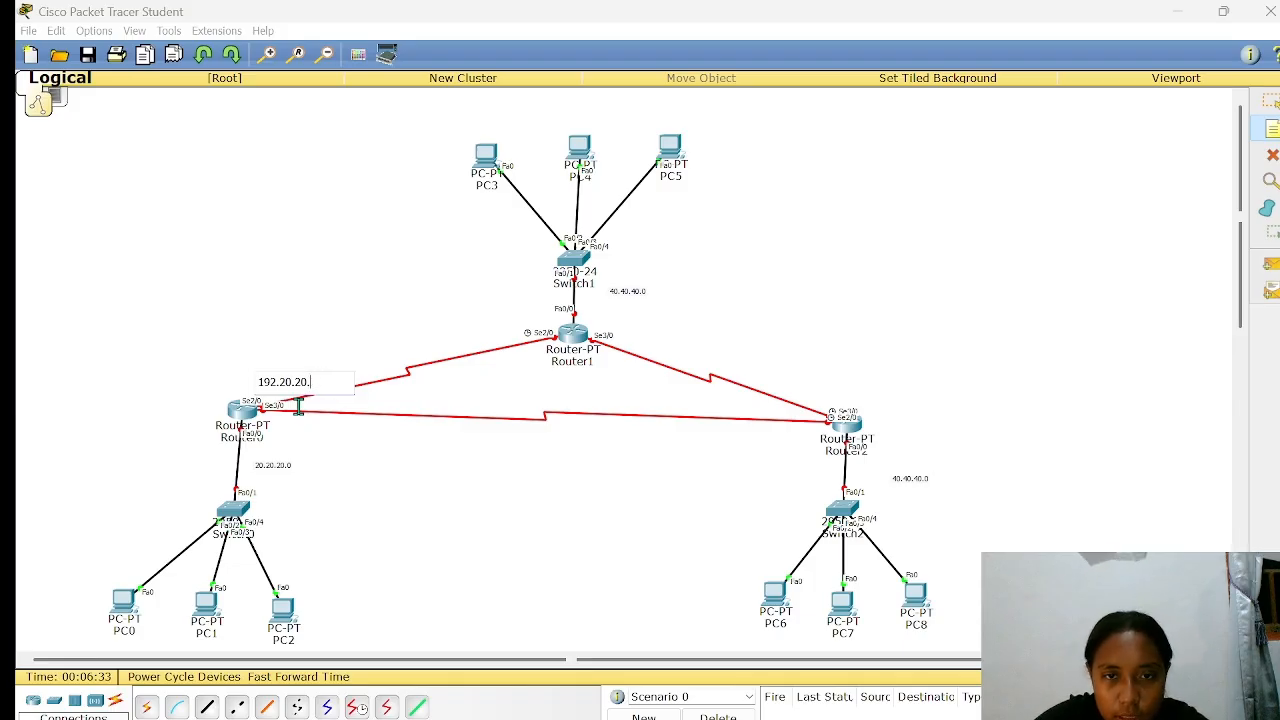
text(0.1)
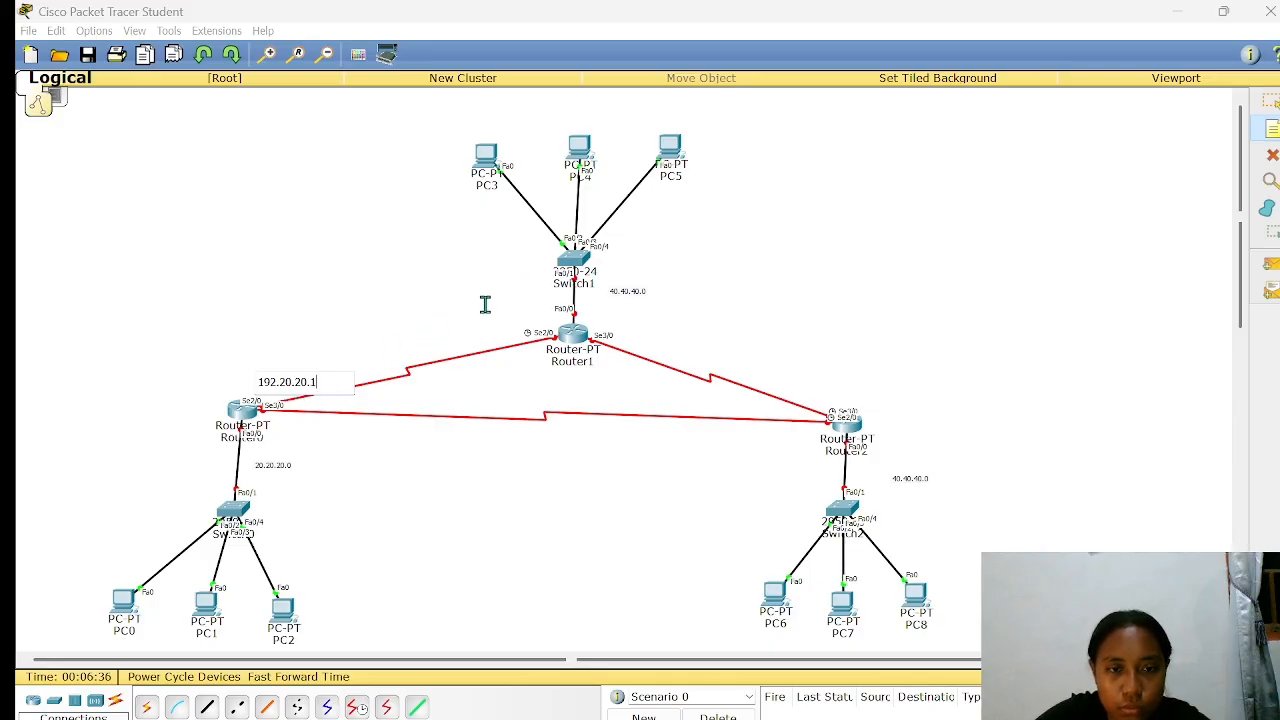
- Place the note 192.20.20.2 at Router1's end of the serial link to Router0
click(421, 343)
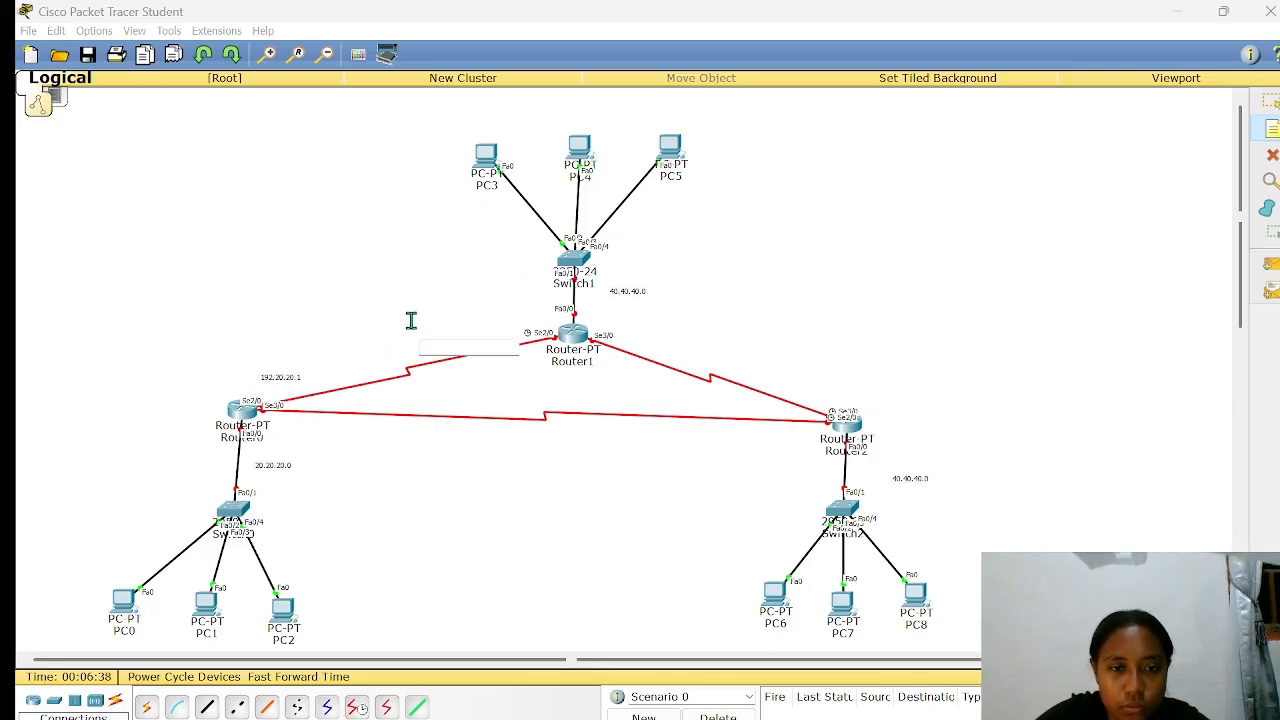
click(411, 327)
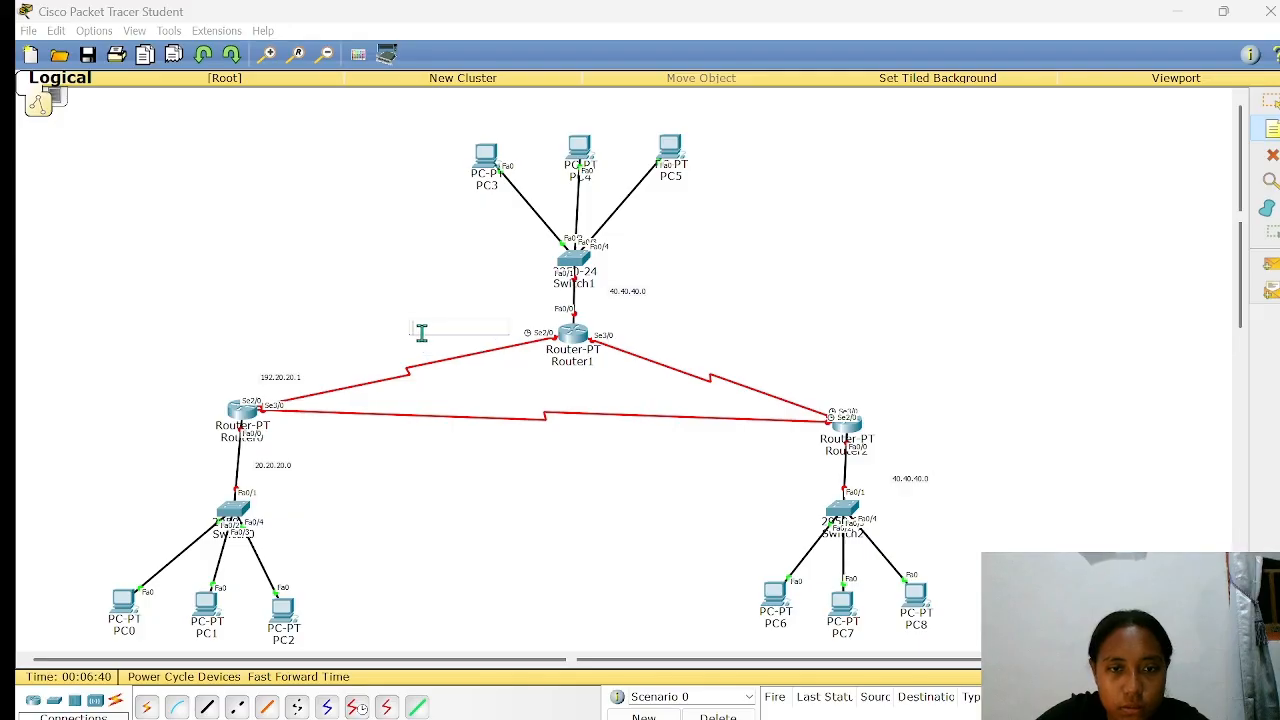
text(192.)
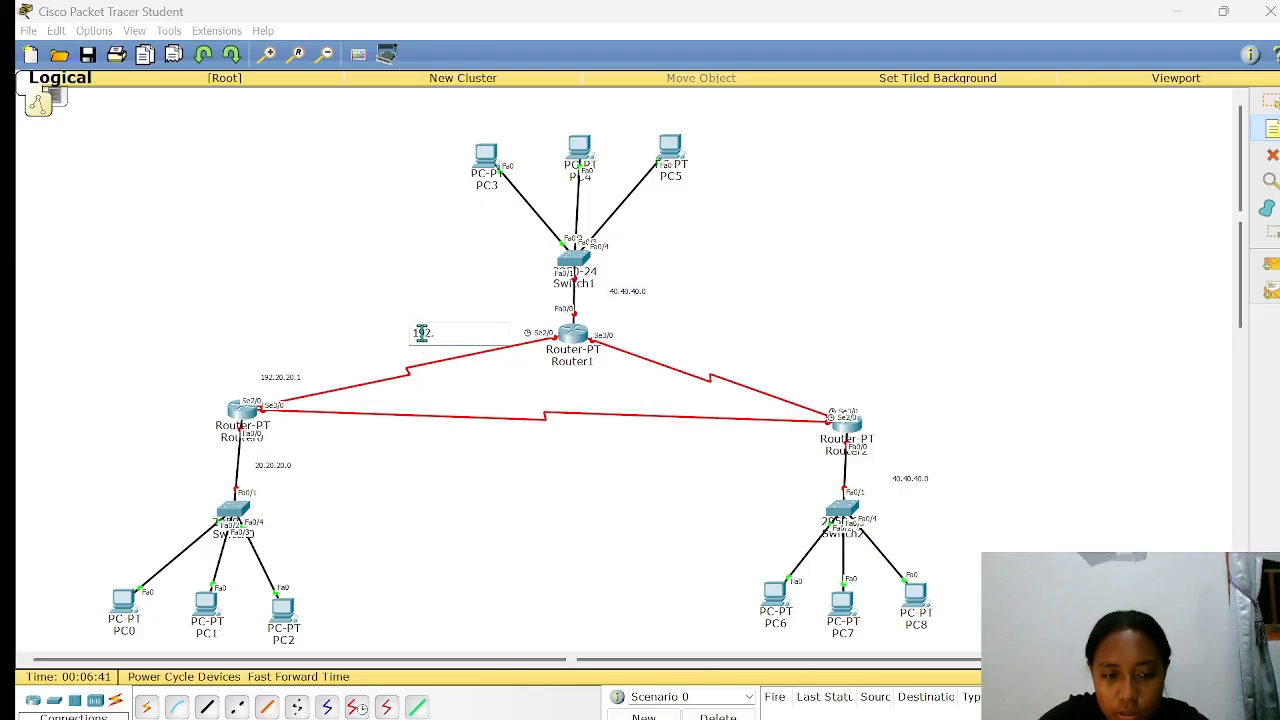
text(20.2)
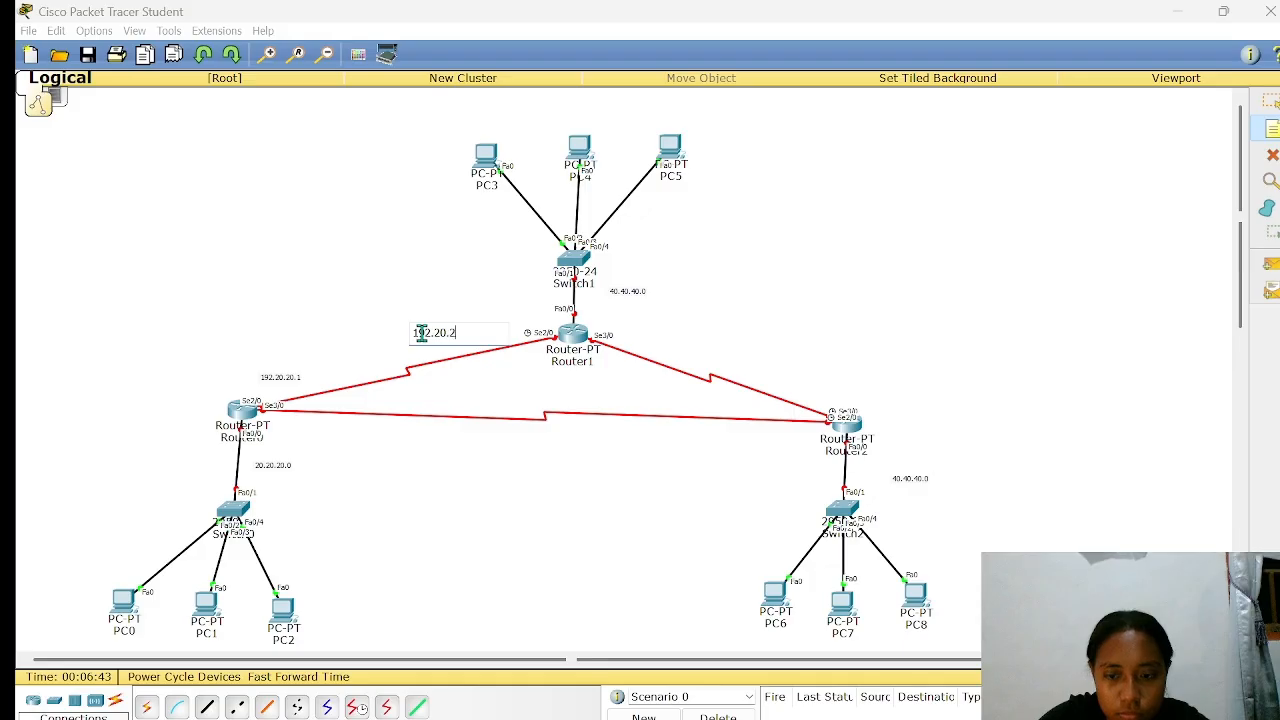
text(0.2)
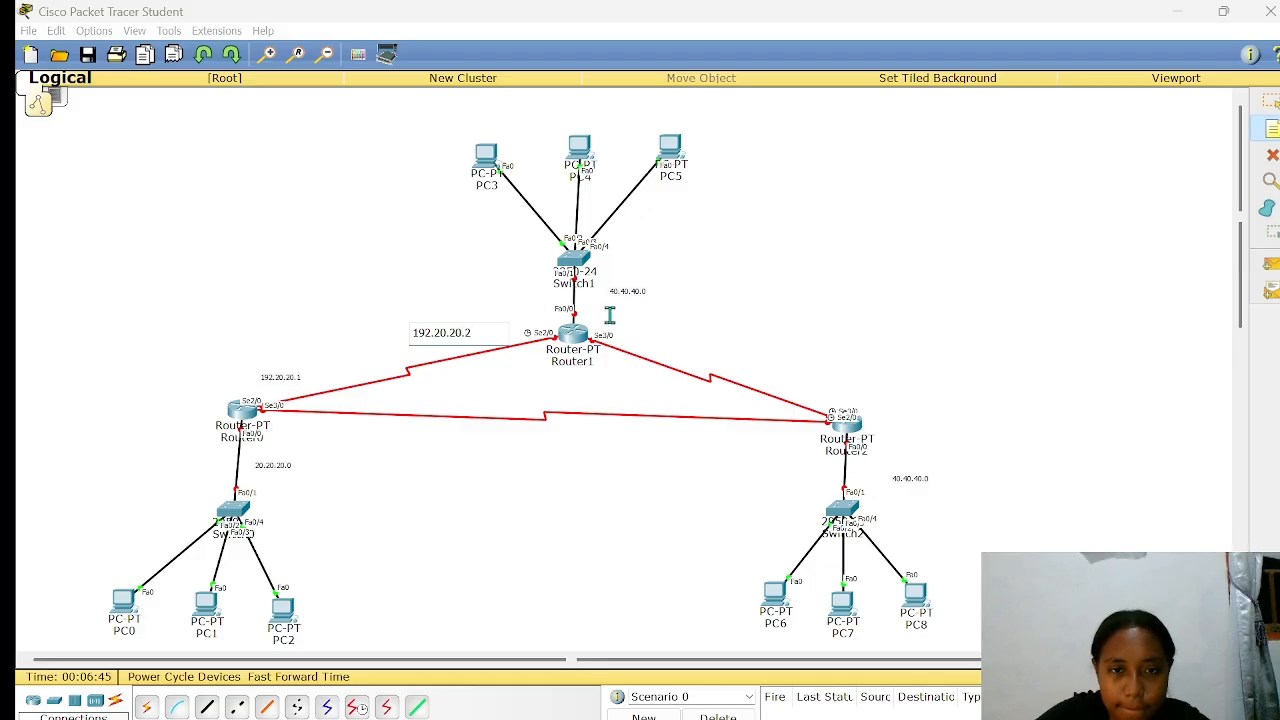
- Place the note 192.30.30.1 at Router1's end of the serial link to Router2
click(680, 330)
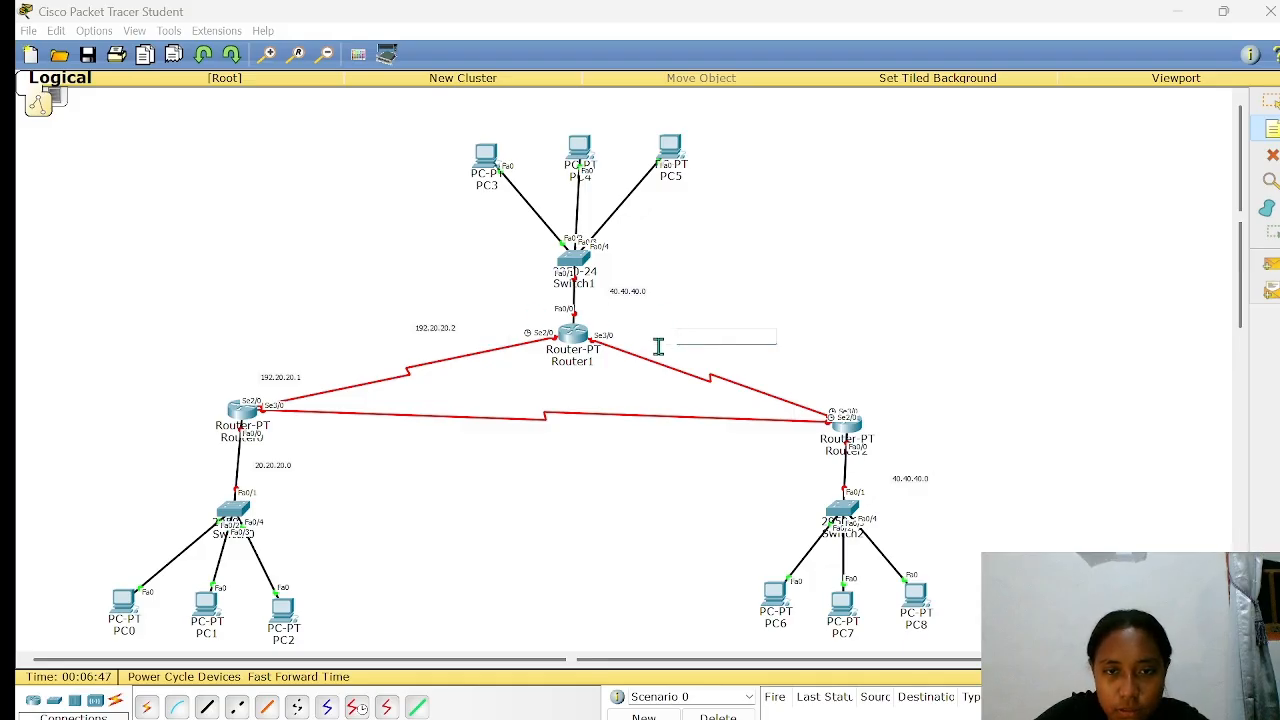
click(658, 347)
text(19)
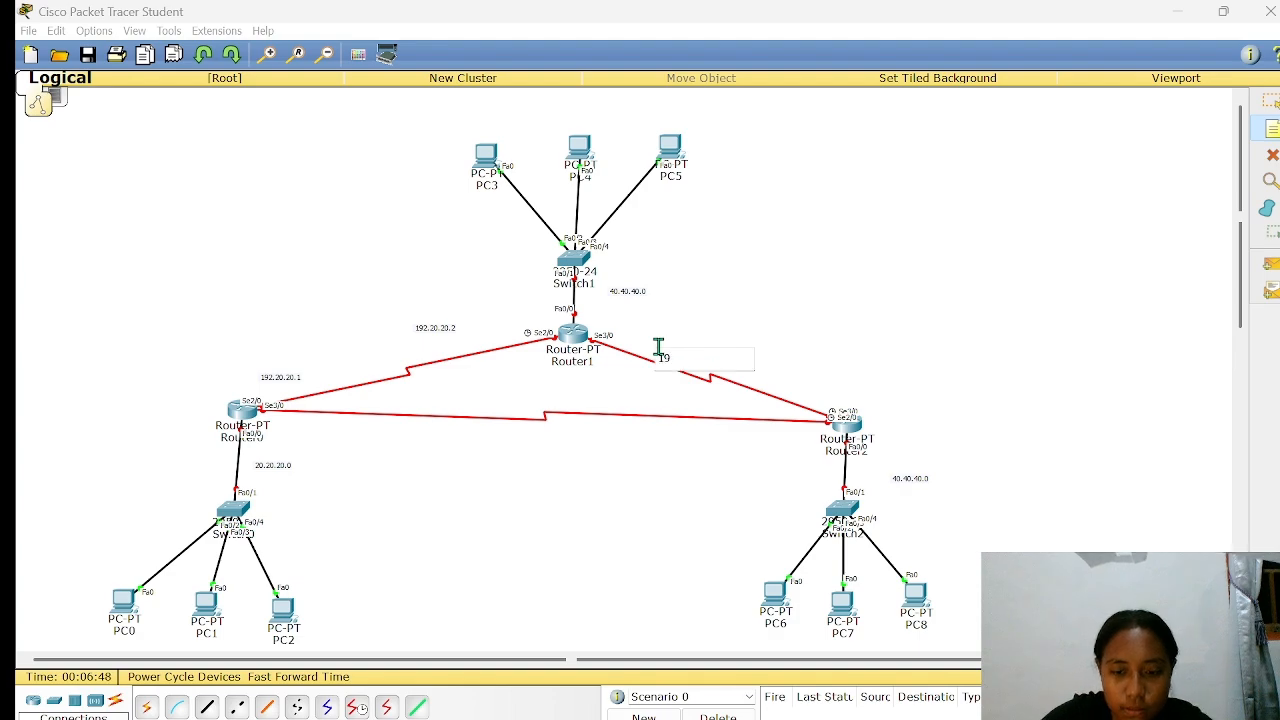
text(2.30.30)
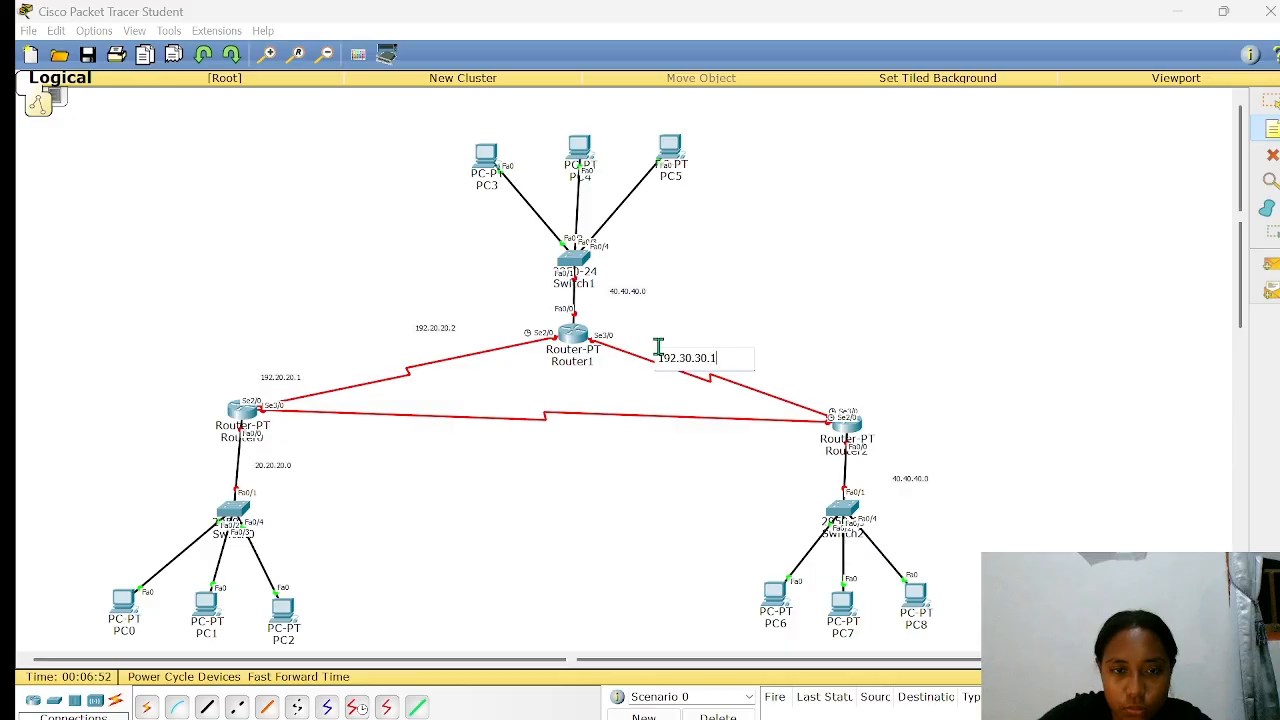
text(.1)
- Place the note 192.30.30.2 above Router2 at its end of the serial link to Router1
click(793, 380)
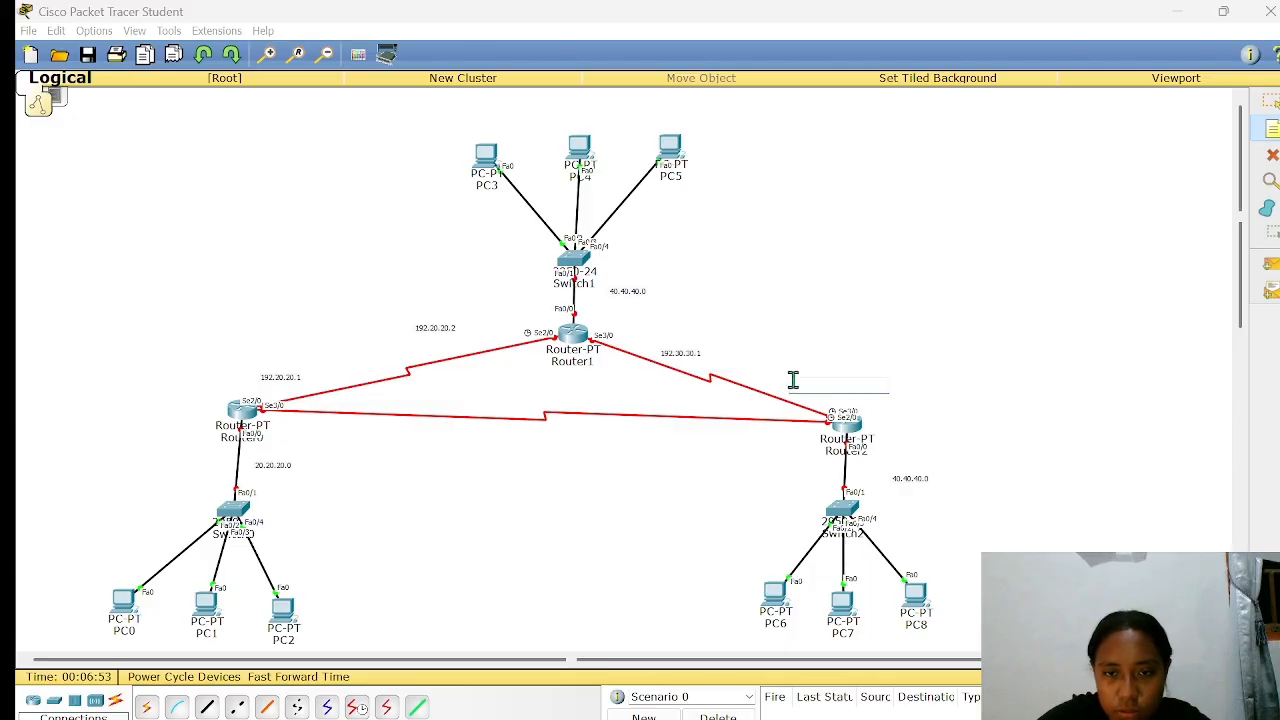
text(192.)
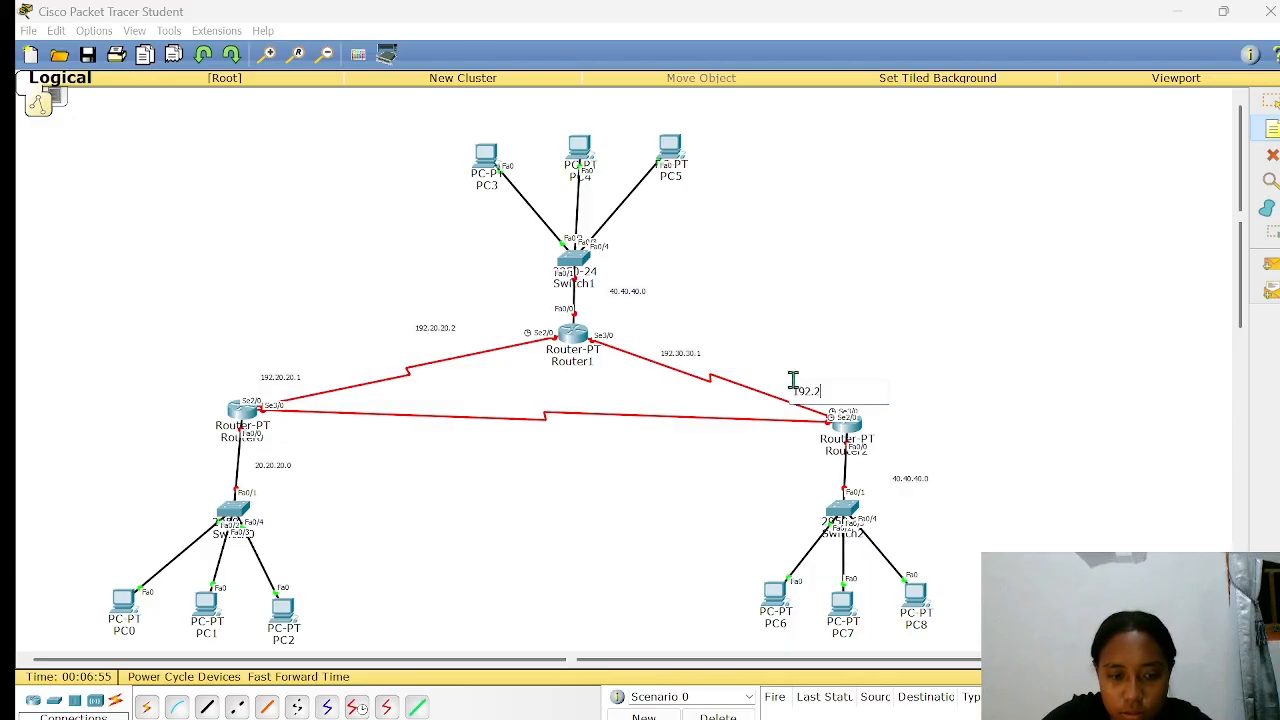
text(30.)
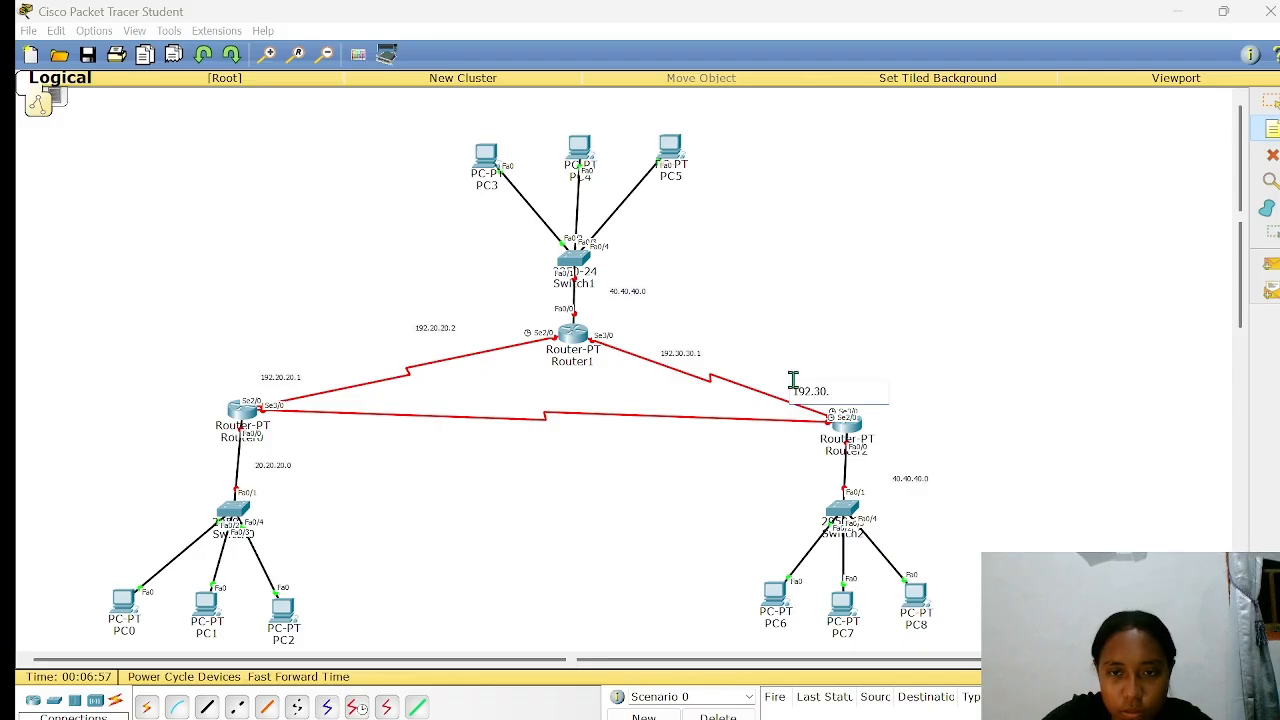
text(30)
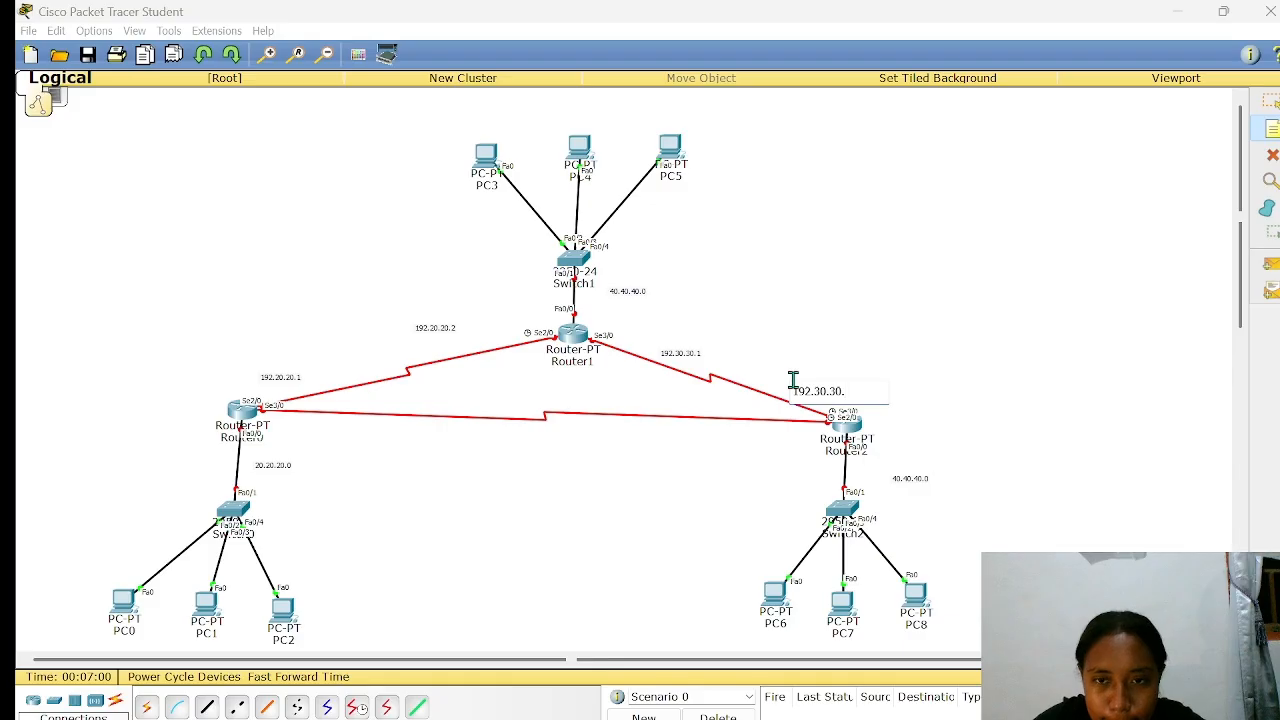
text(.2)
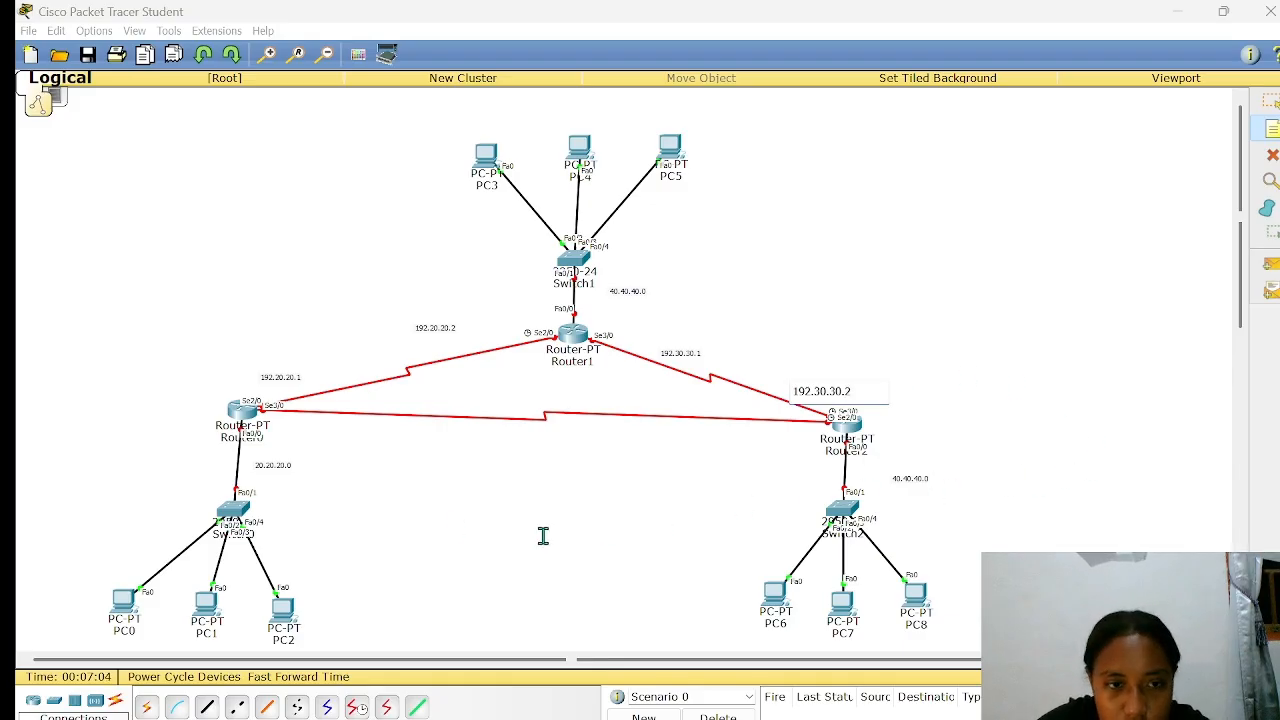
- Place the note 192.10.10.1 at Router0's end of the serial link to Router2
click(351, 402)
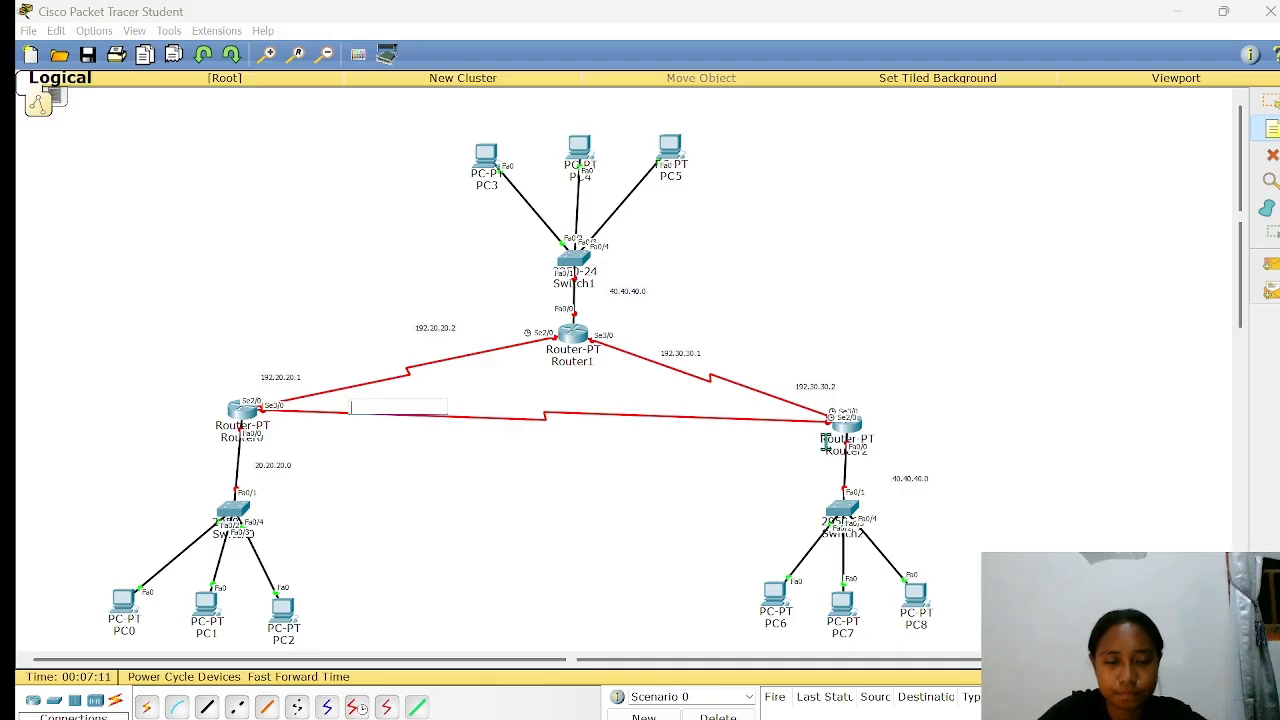
click(336, 399)
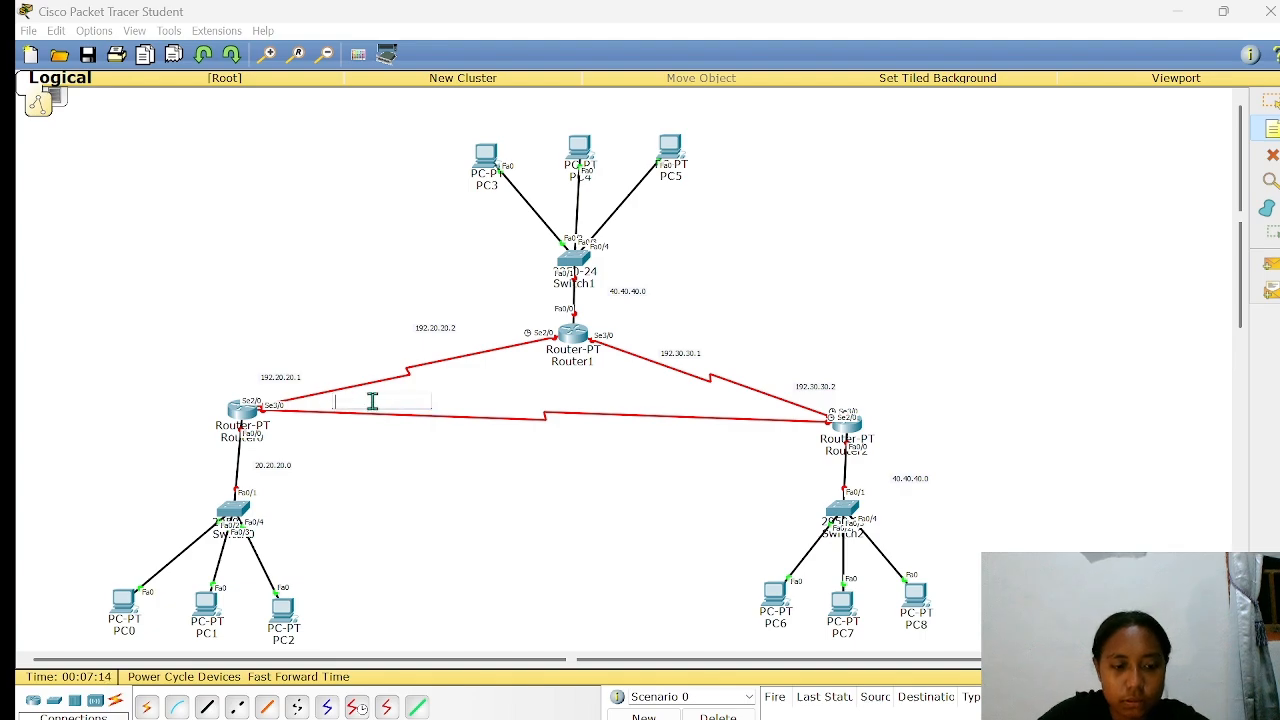
text(192.)
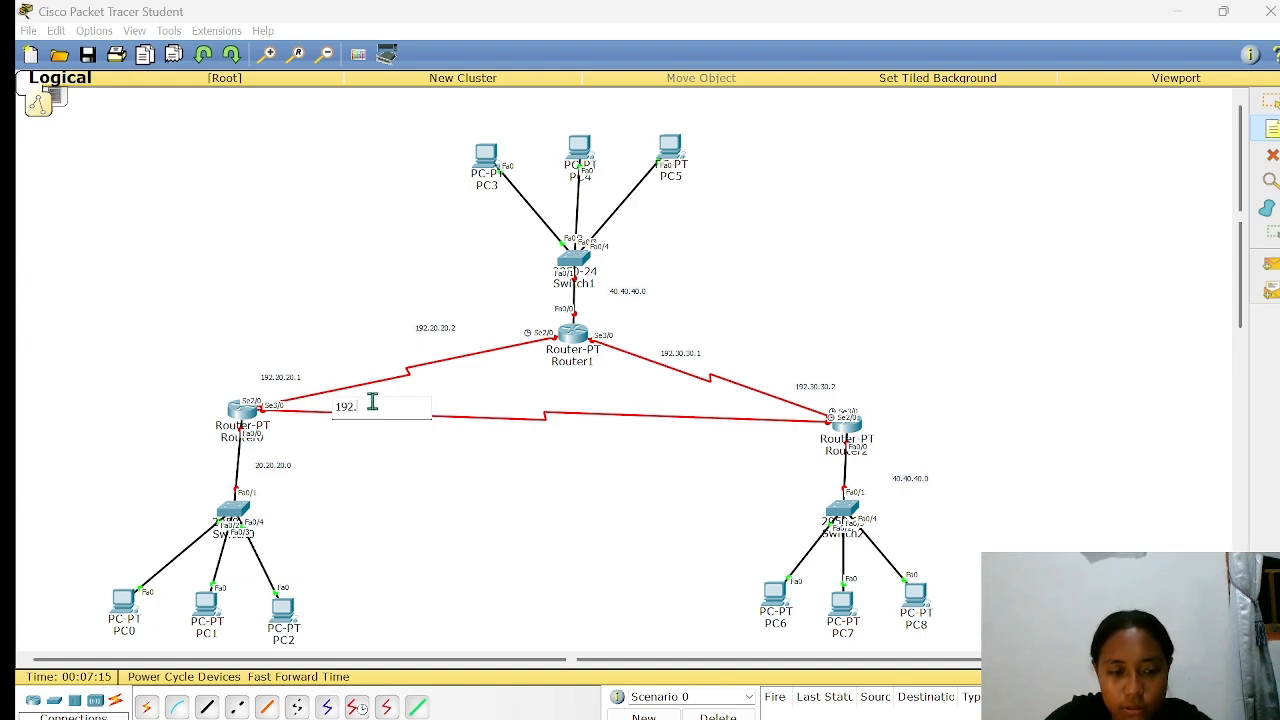
text(10.10.)
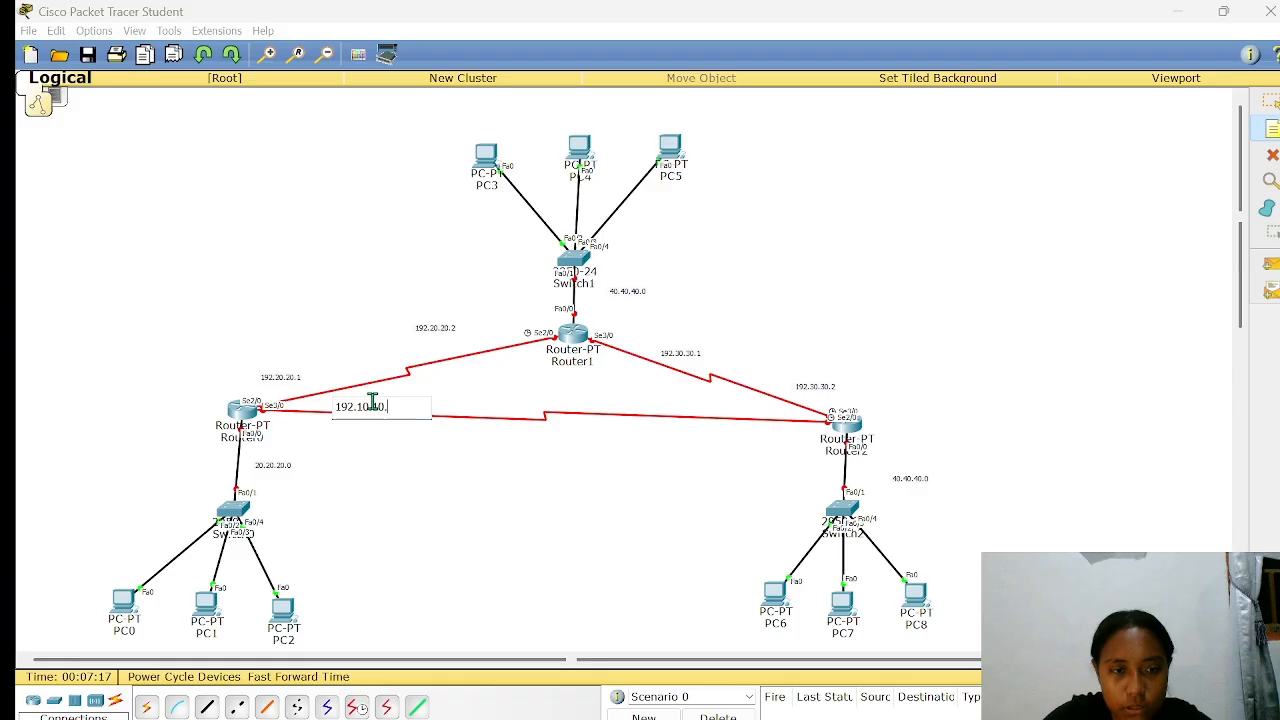
text(1)
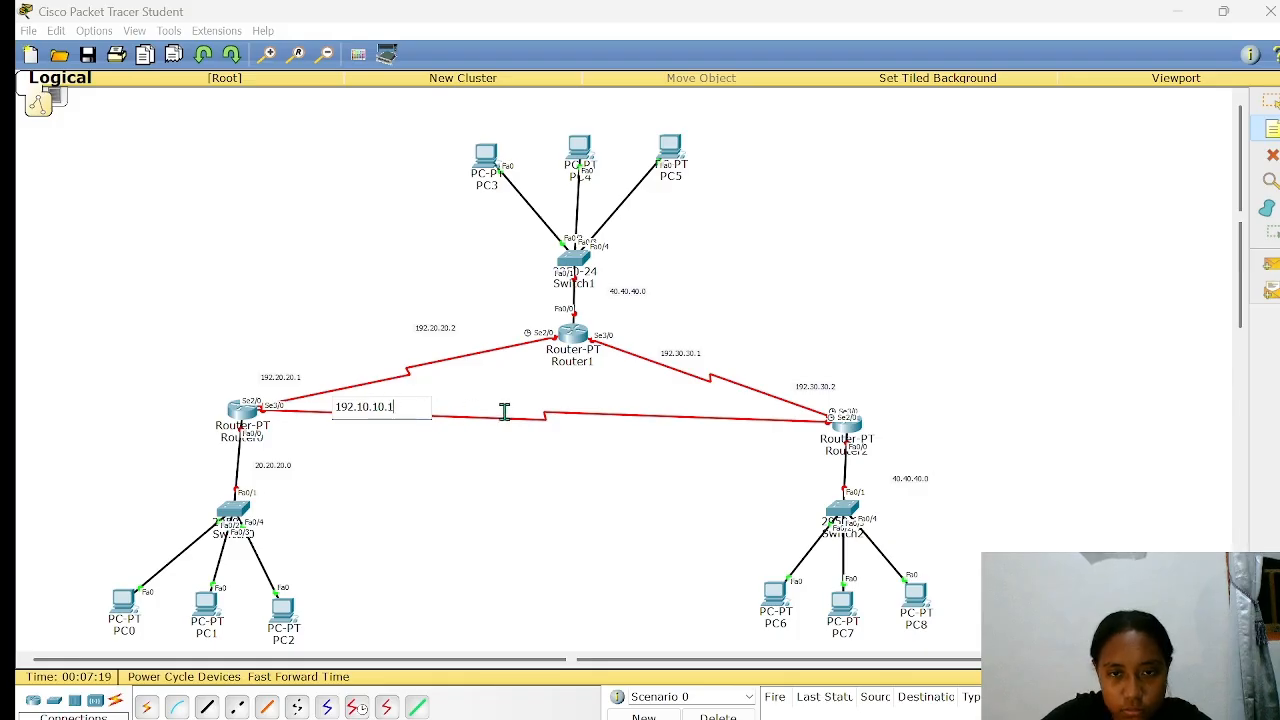
- Place the note 192.10.10.2 at Router2's end of the serial link to Router0
click(704, 405)
click(687, 402)
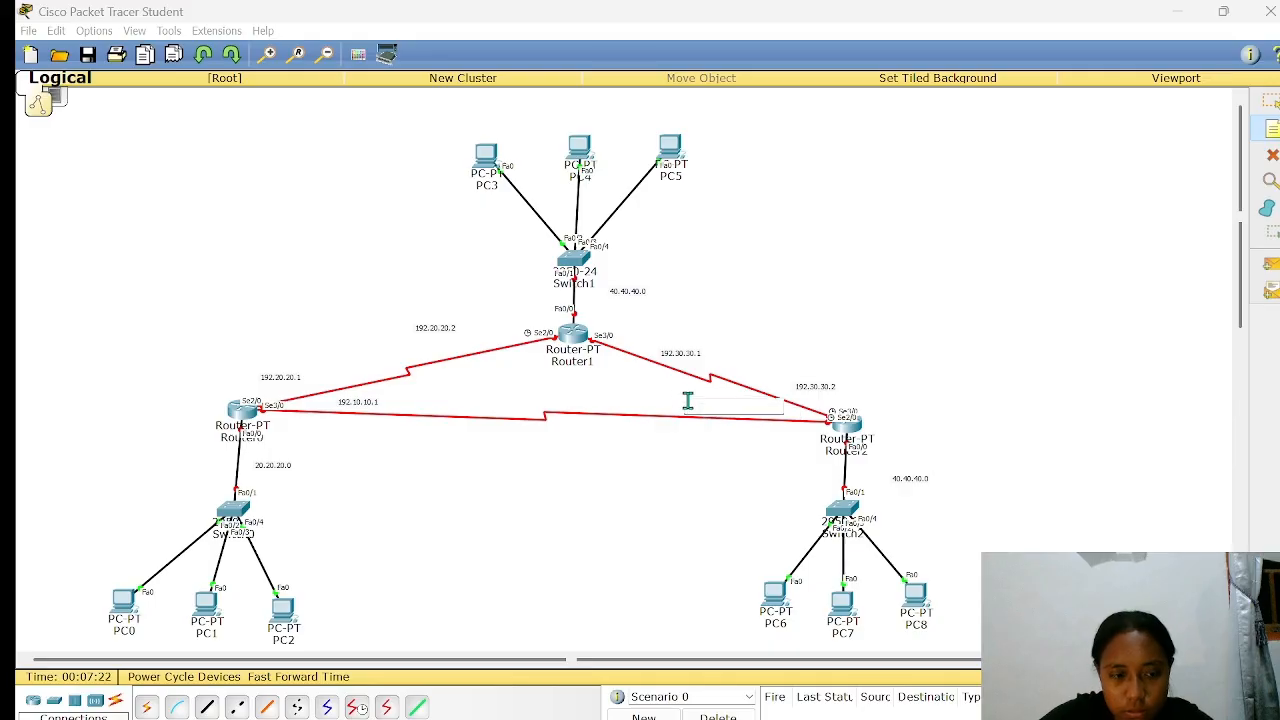
text(192.10.)
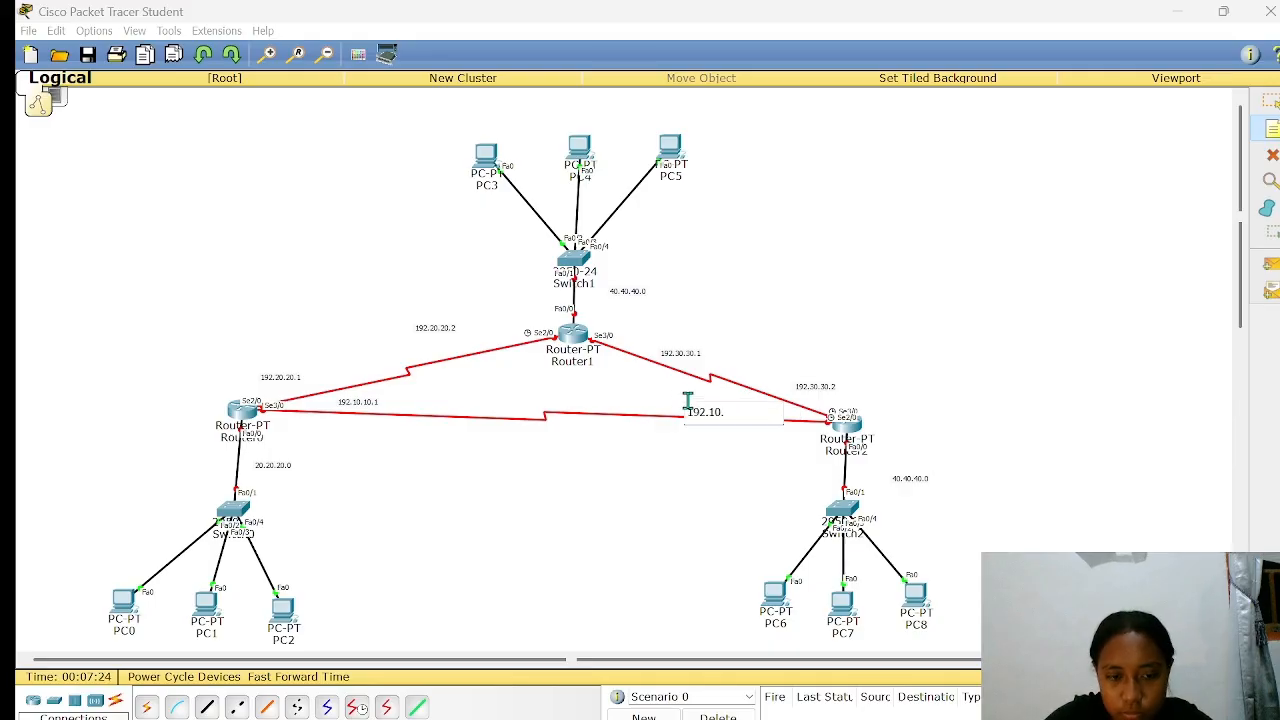
text(10.2)
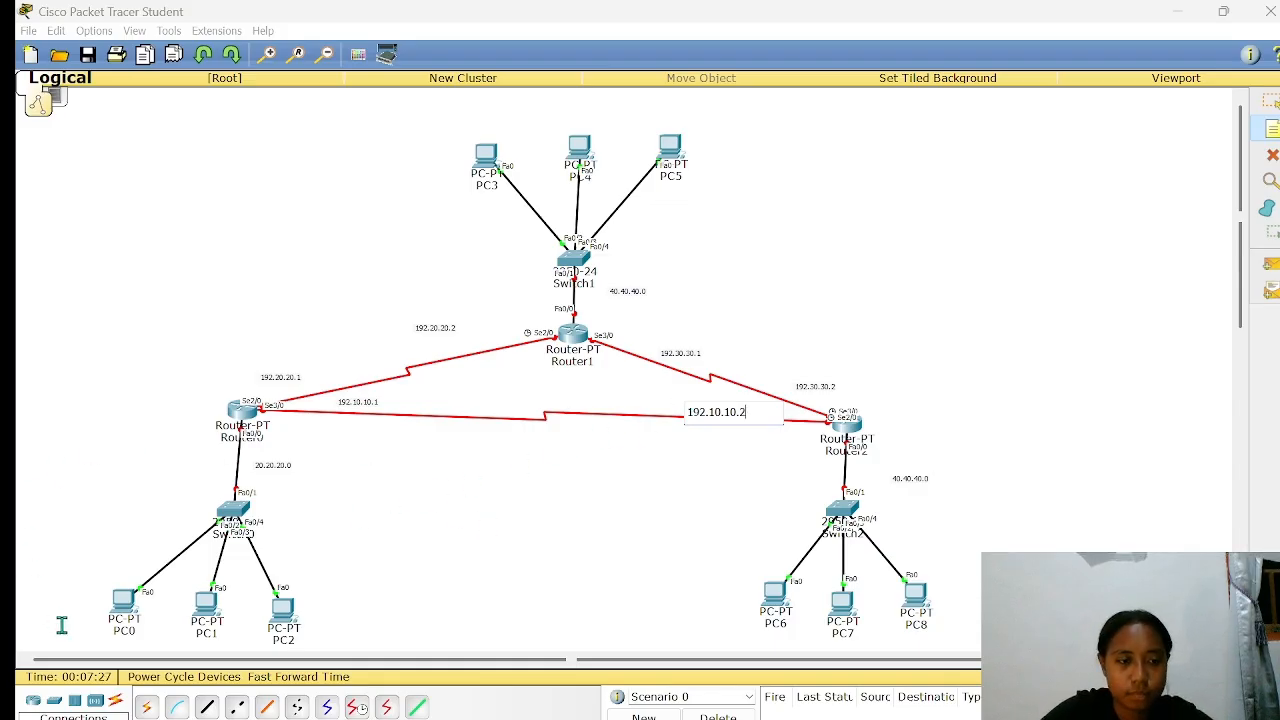
- Place the note 20.20.20.2 beside PC0 as its IP address label
click(40, 604)
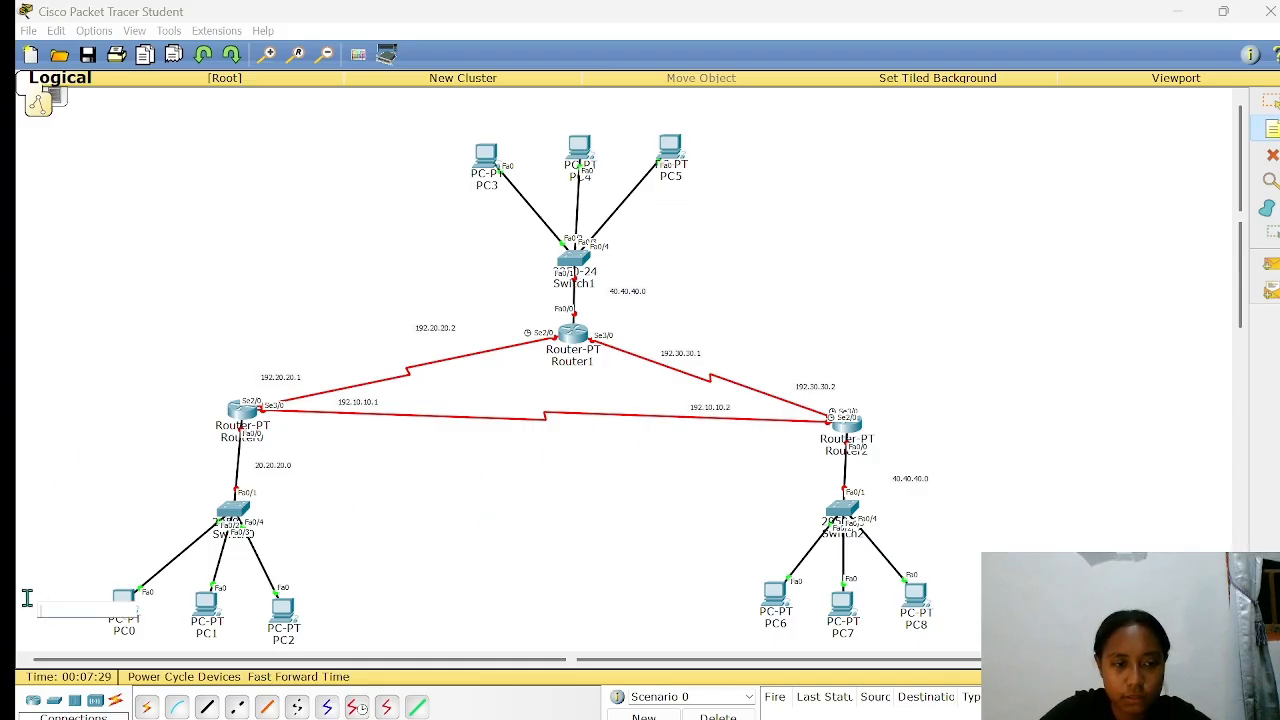
click(26, 598)
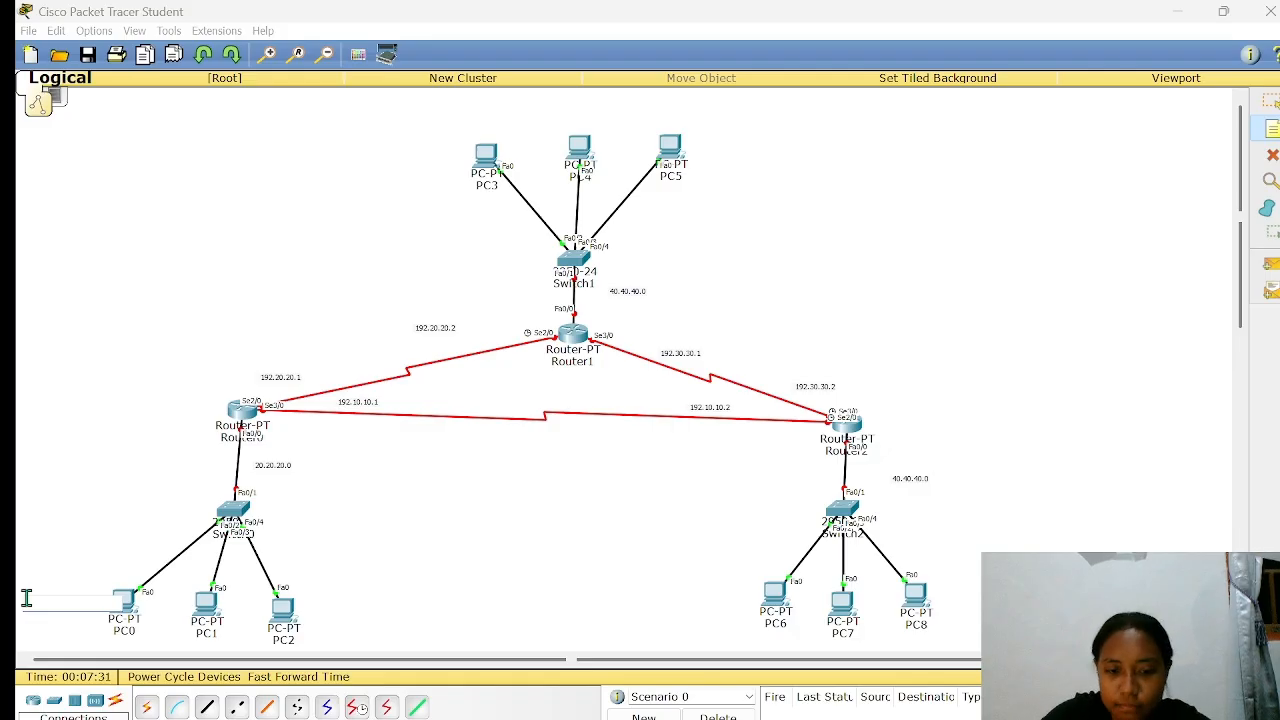
text(20.20.)
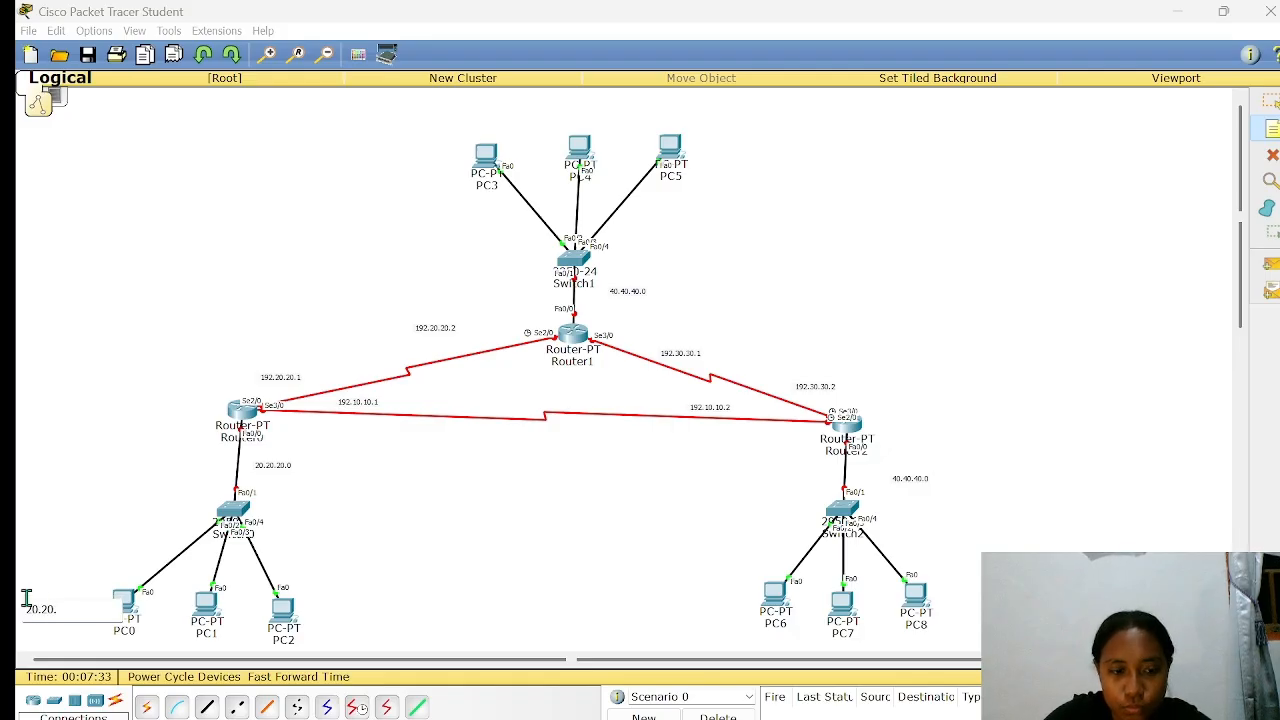
text(20.)
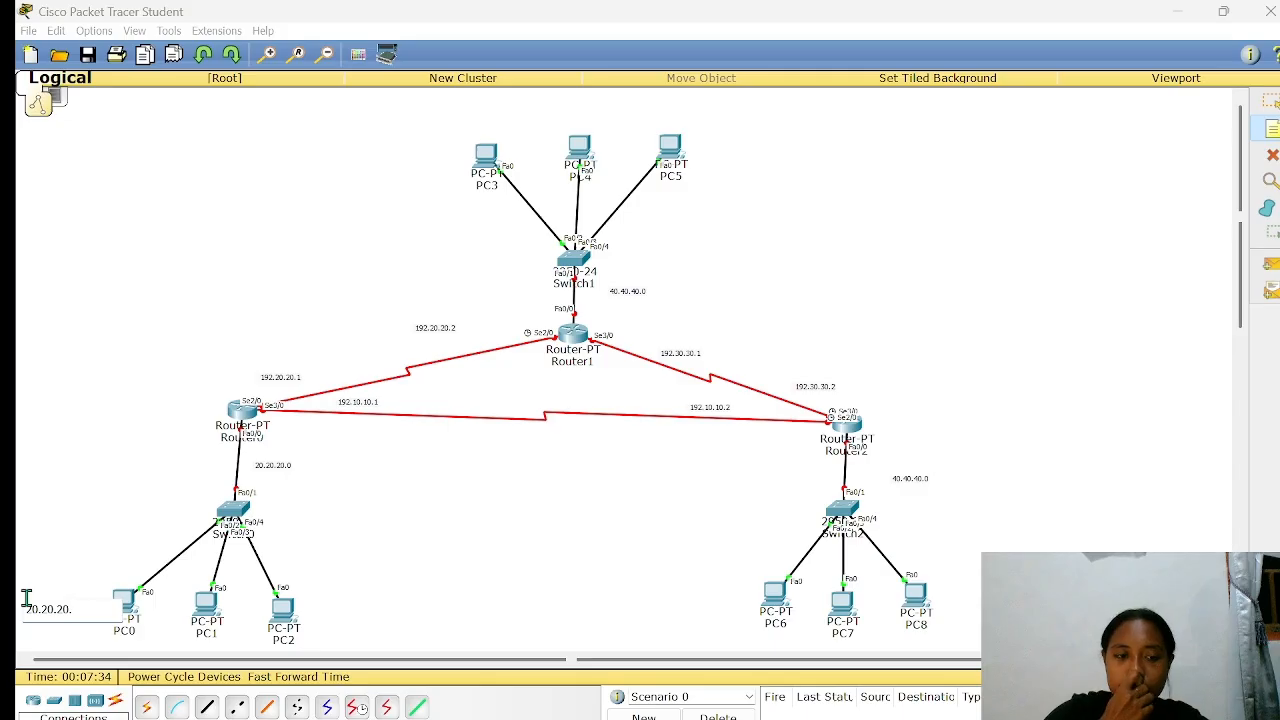
text(2)
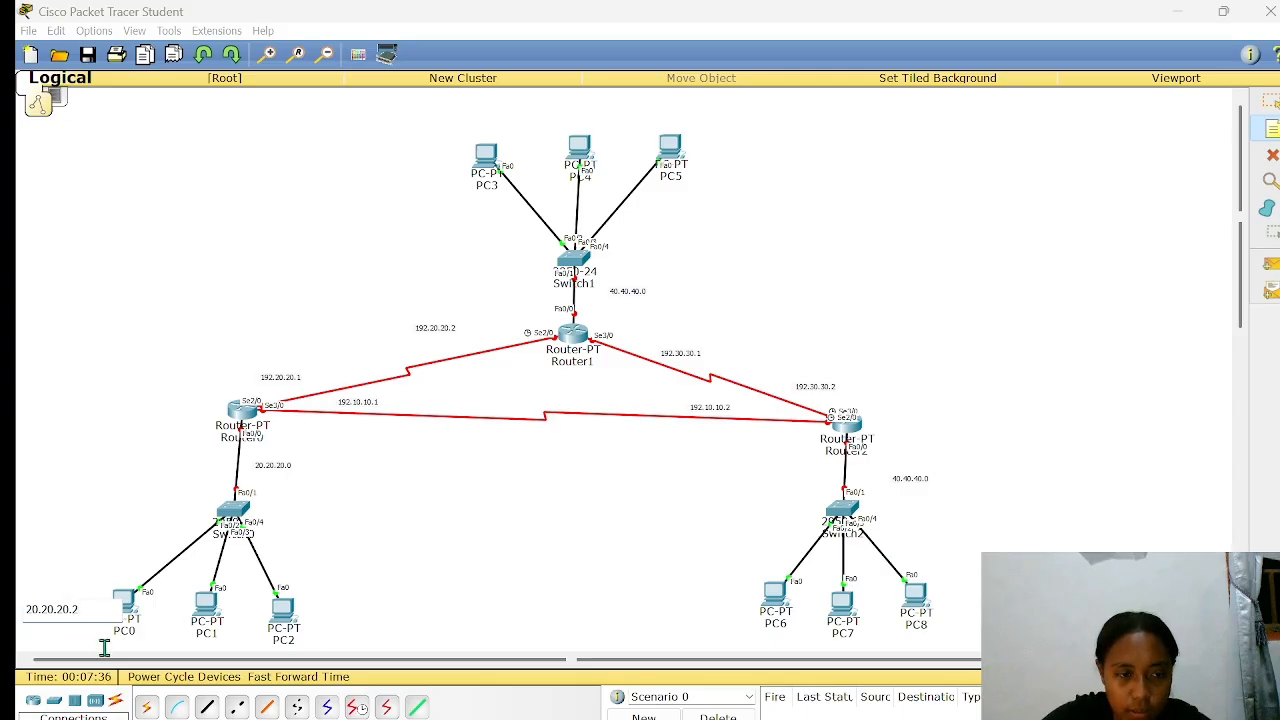
click(105, 648)
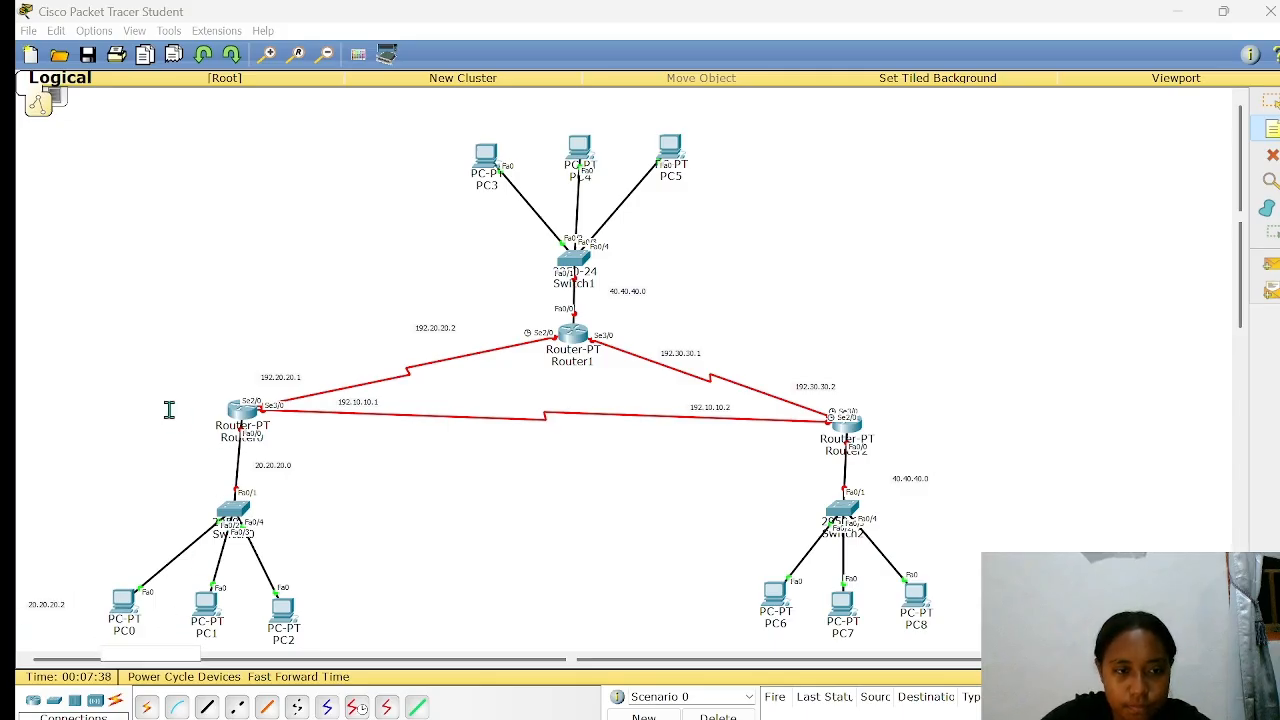
- Place the note 20.20.20.3 below PC1 as its IP address label
scroll(167, 409, down, 3)
click(97, 553)
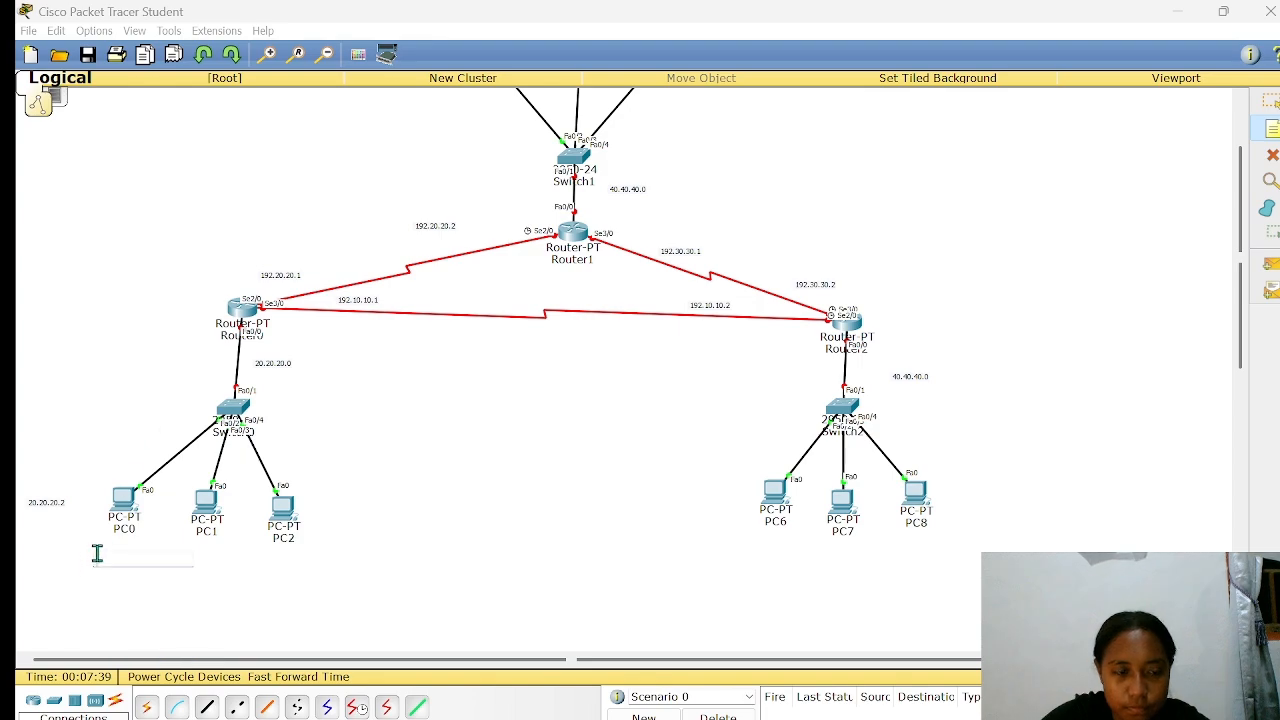
click(181, 547)
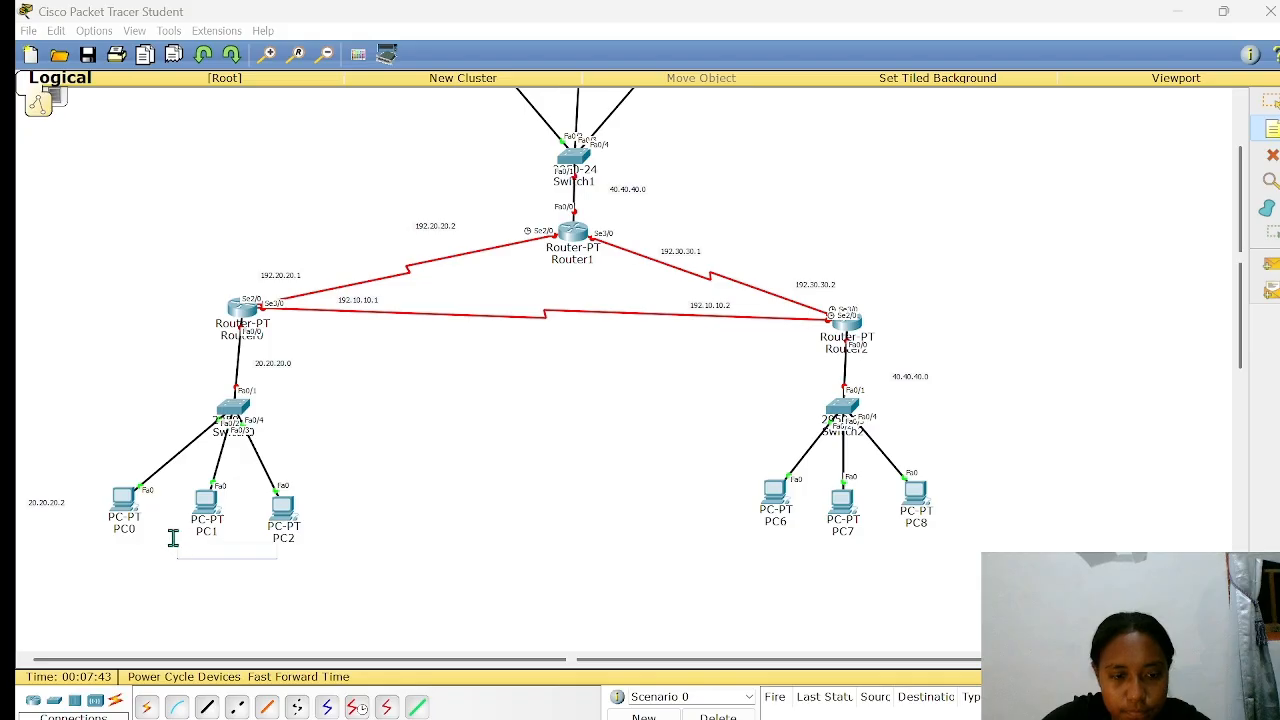
text(20.)
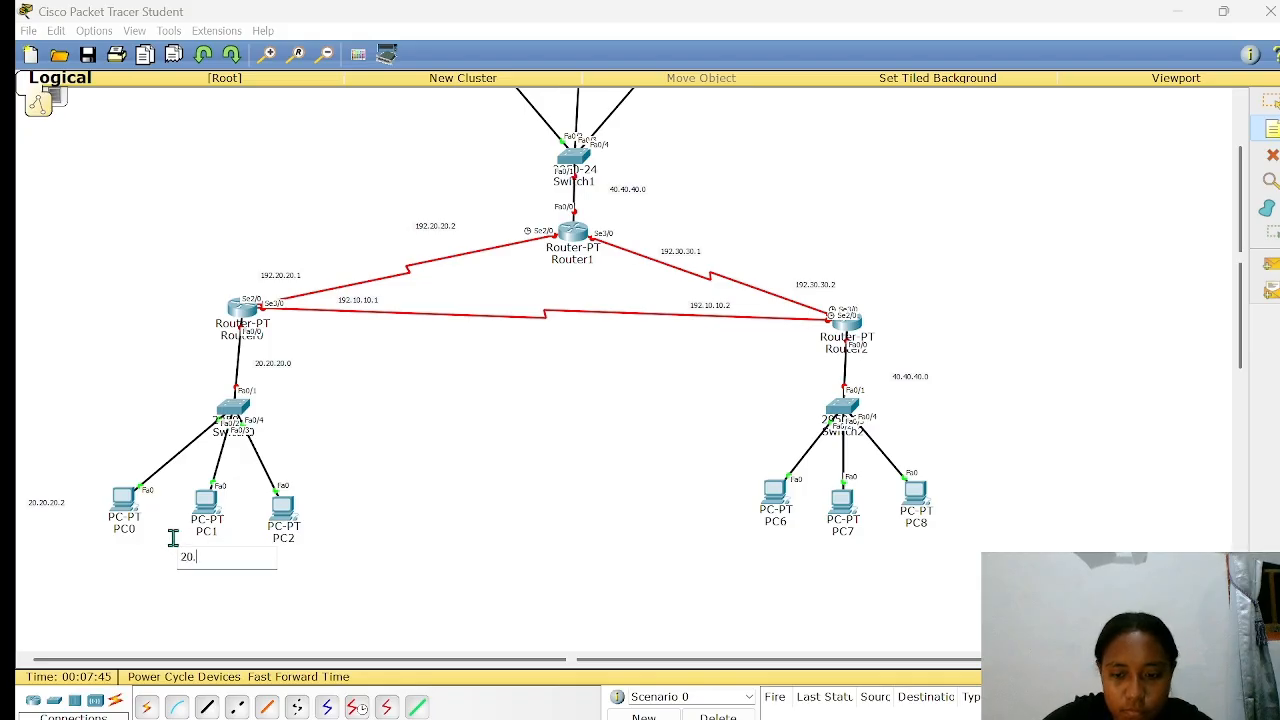
text(20.20.3)
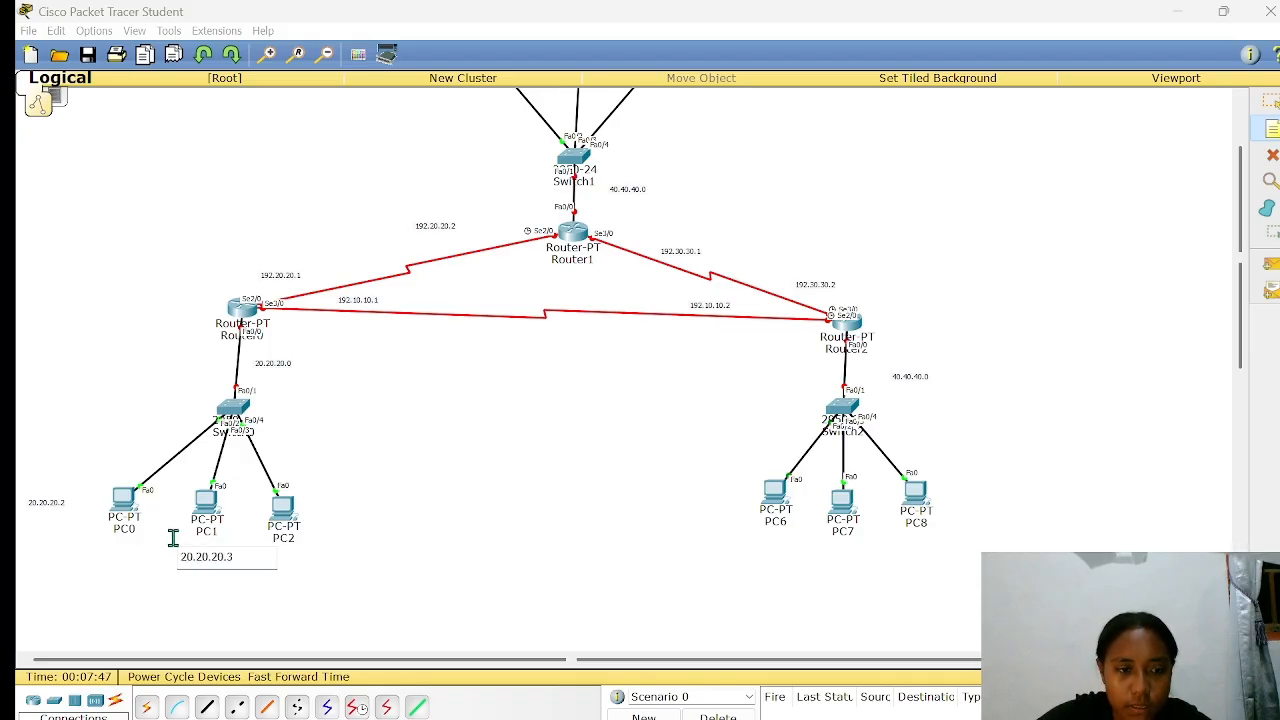
- Place the note 20.20.20.4 below PC2 as its IP address label
click(258, 545)
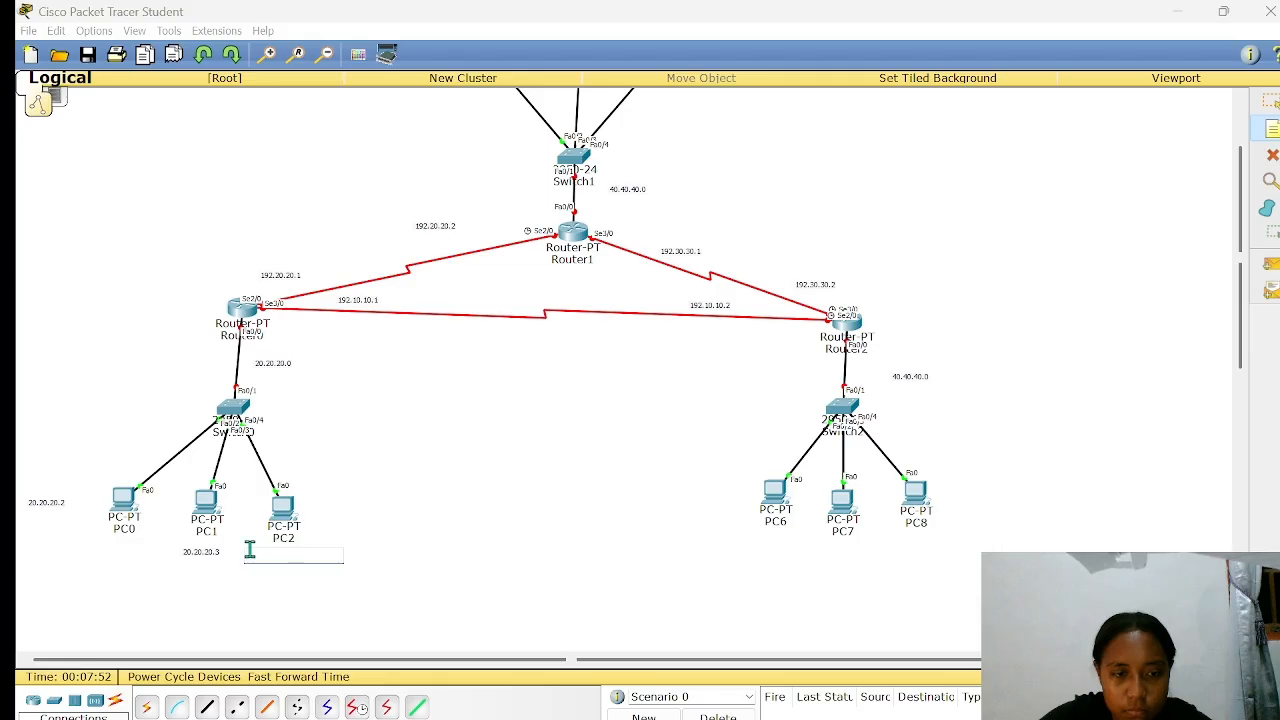
click(248, 552)
text(20.20.20.)
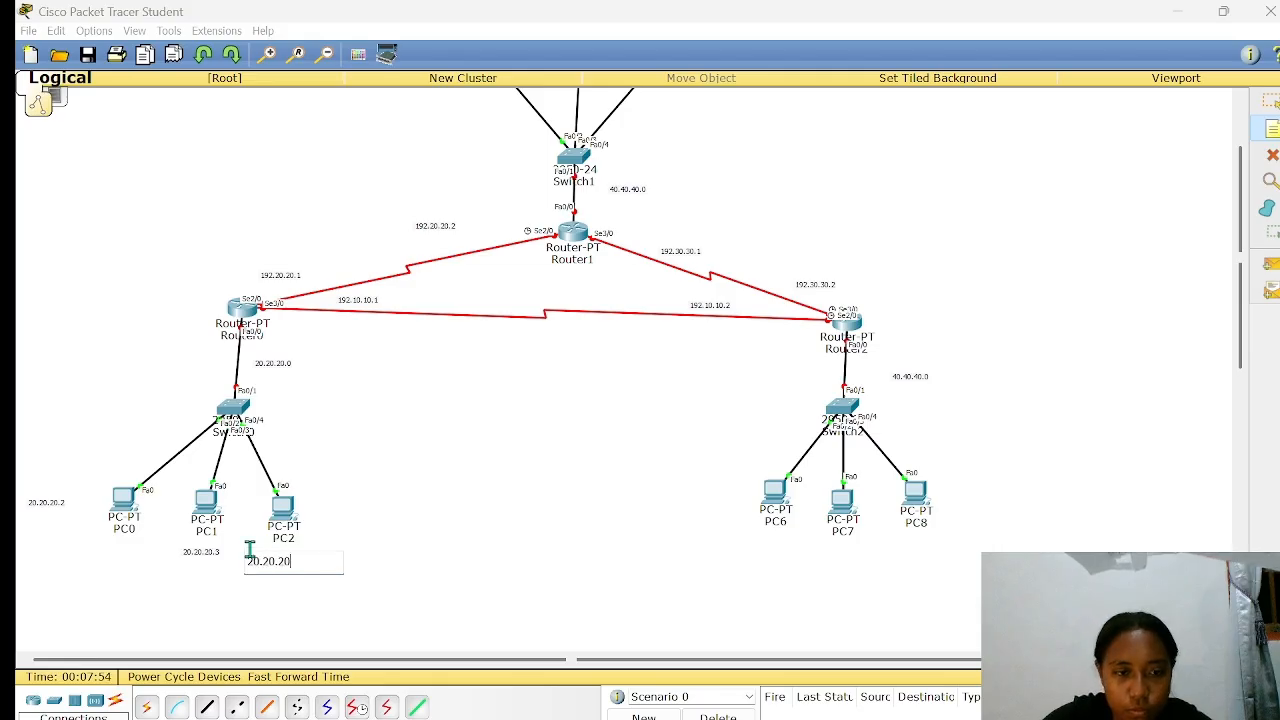
text(4)
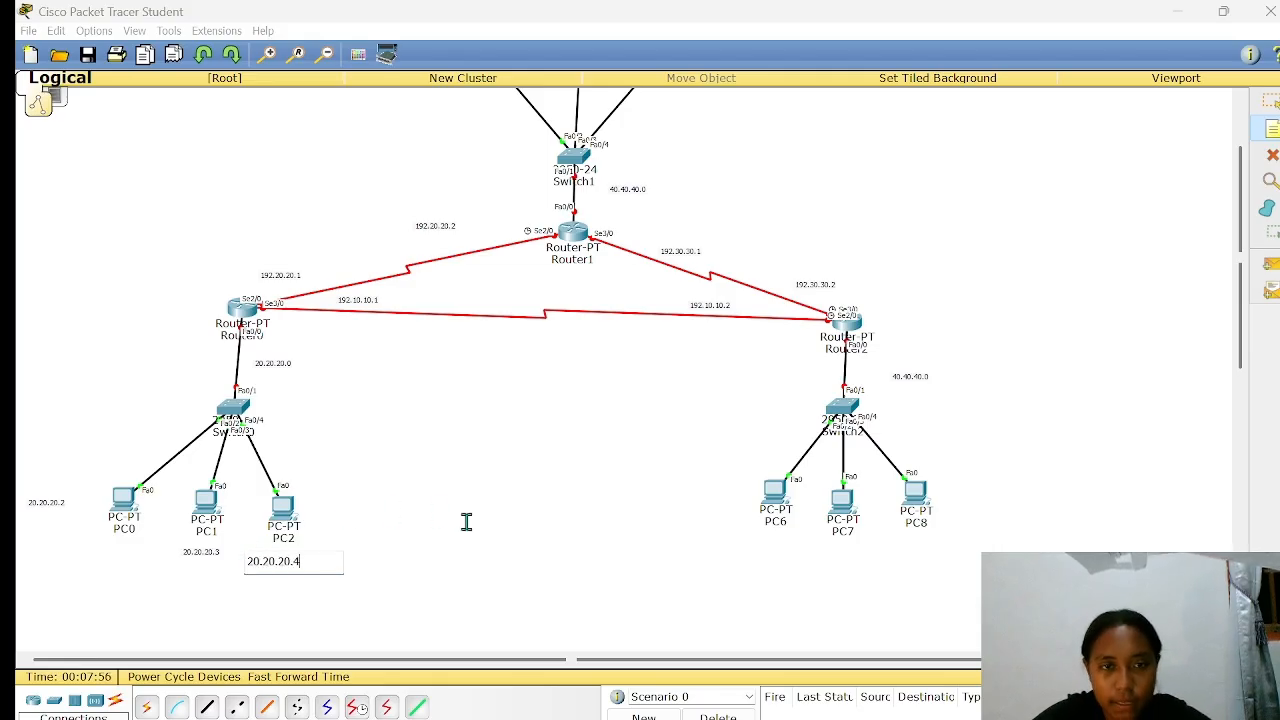
- Place the note 30.30.30.2 below PC6 as its IP address label
click(746, 540)
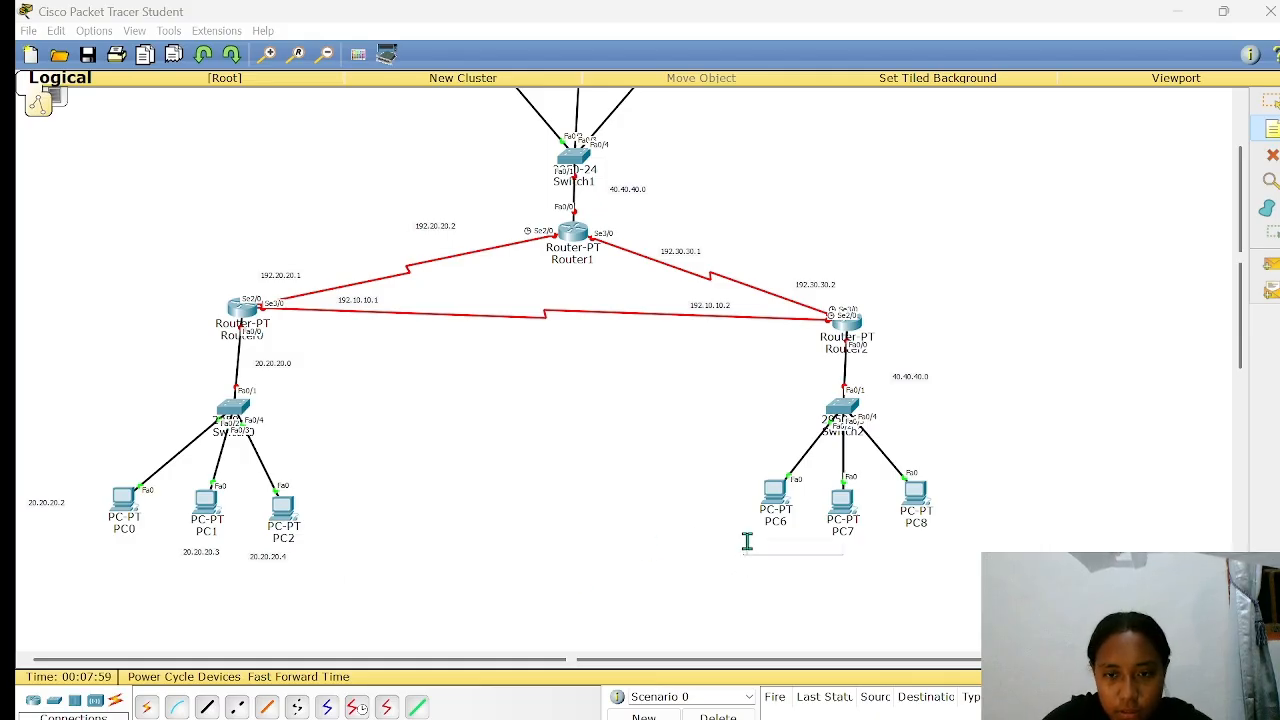
text(30.3)
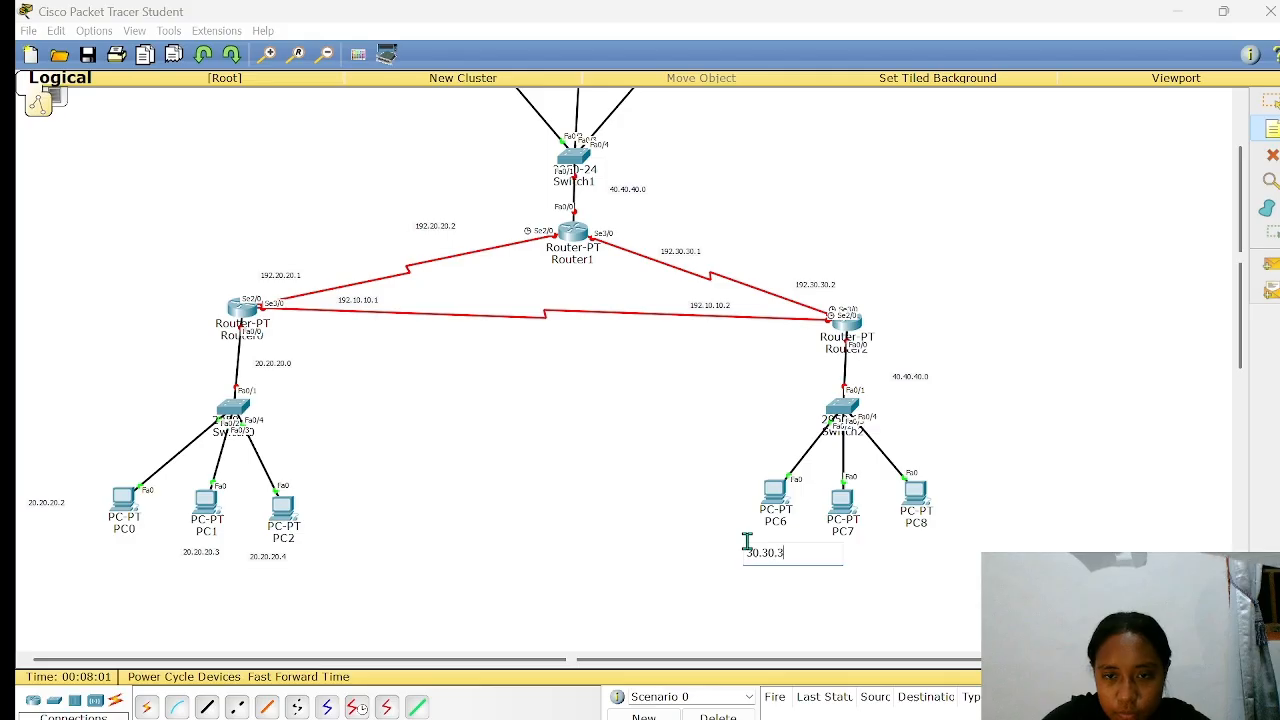
text(0)
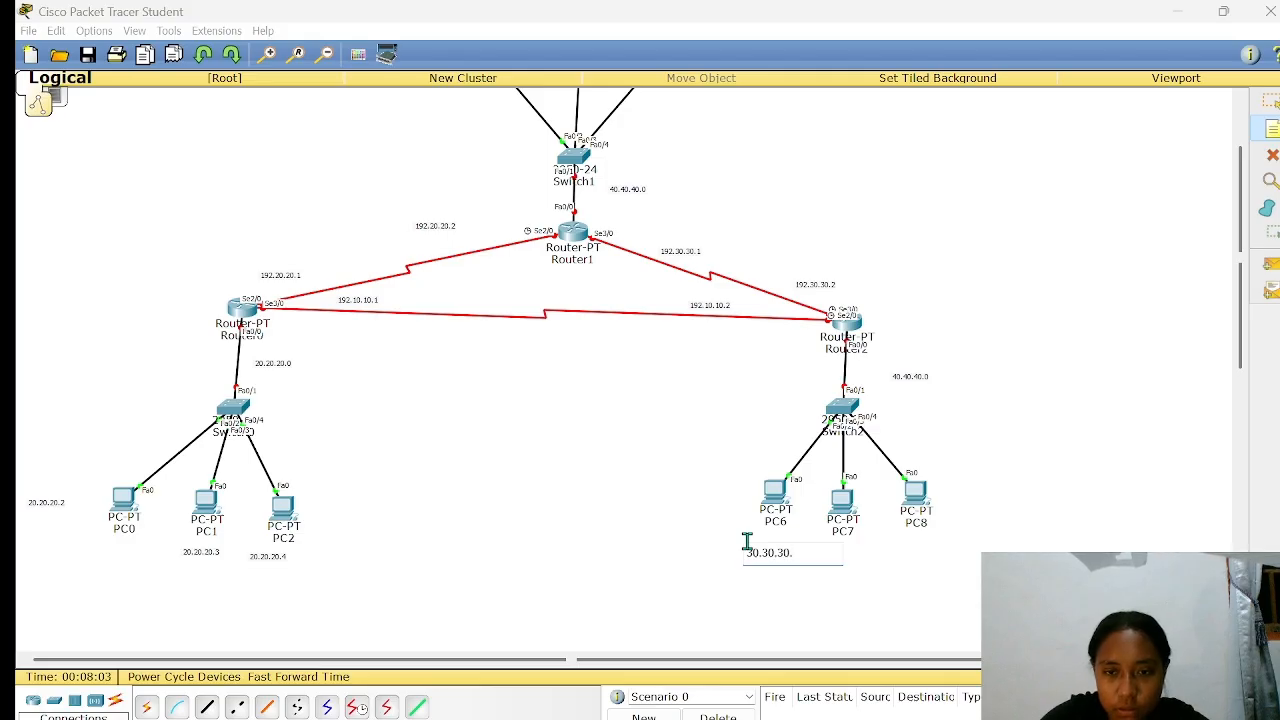
text(.30.2)
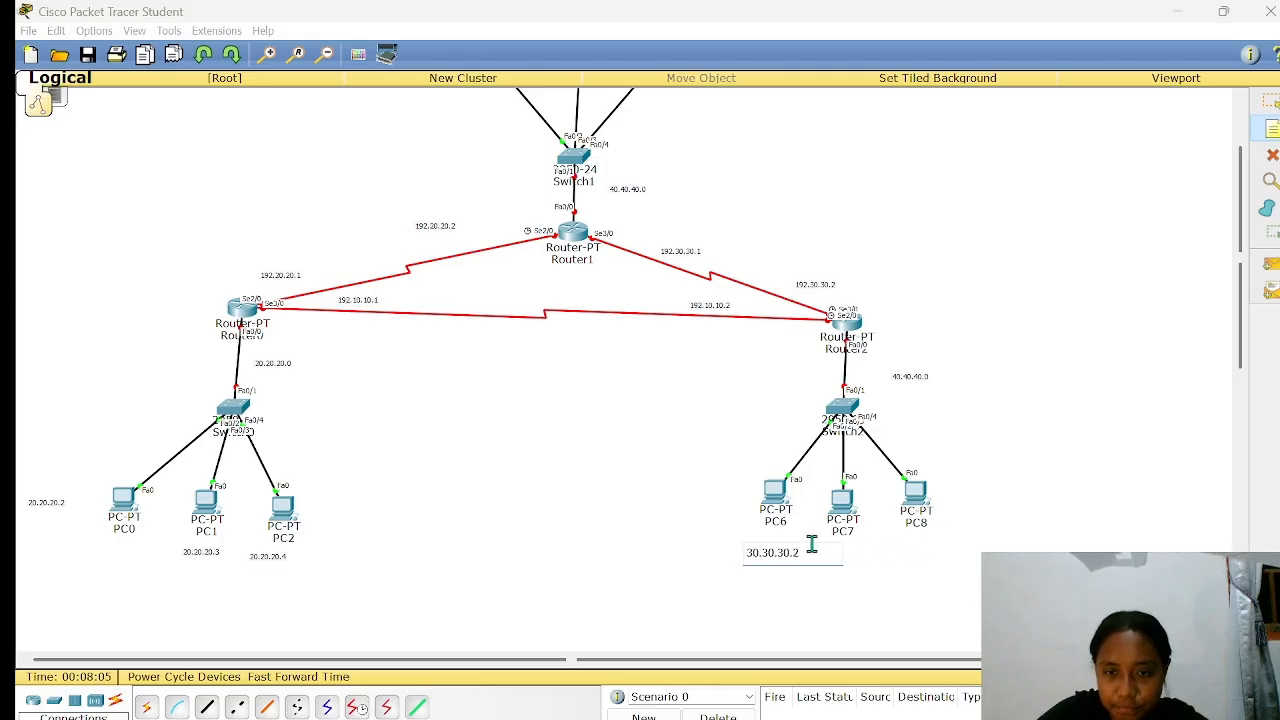
- Place the note 30.30.30.3 below PC7 as its IP address label
click(836, 584)
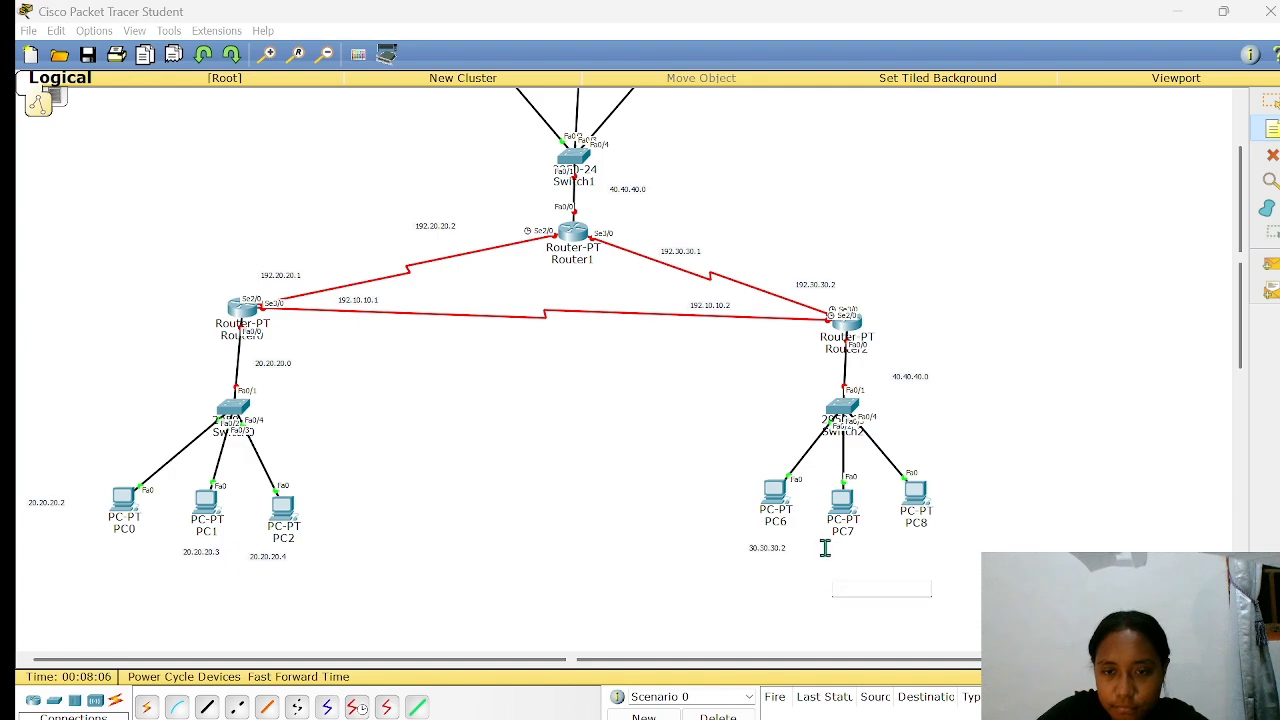
click(820, 546)
click(809, 544)
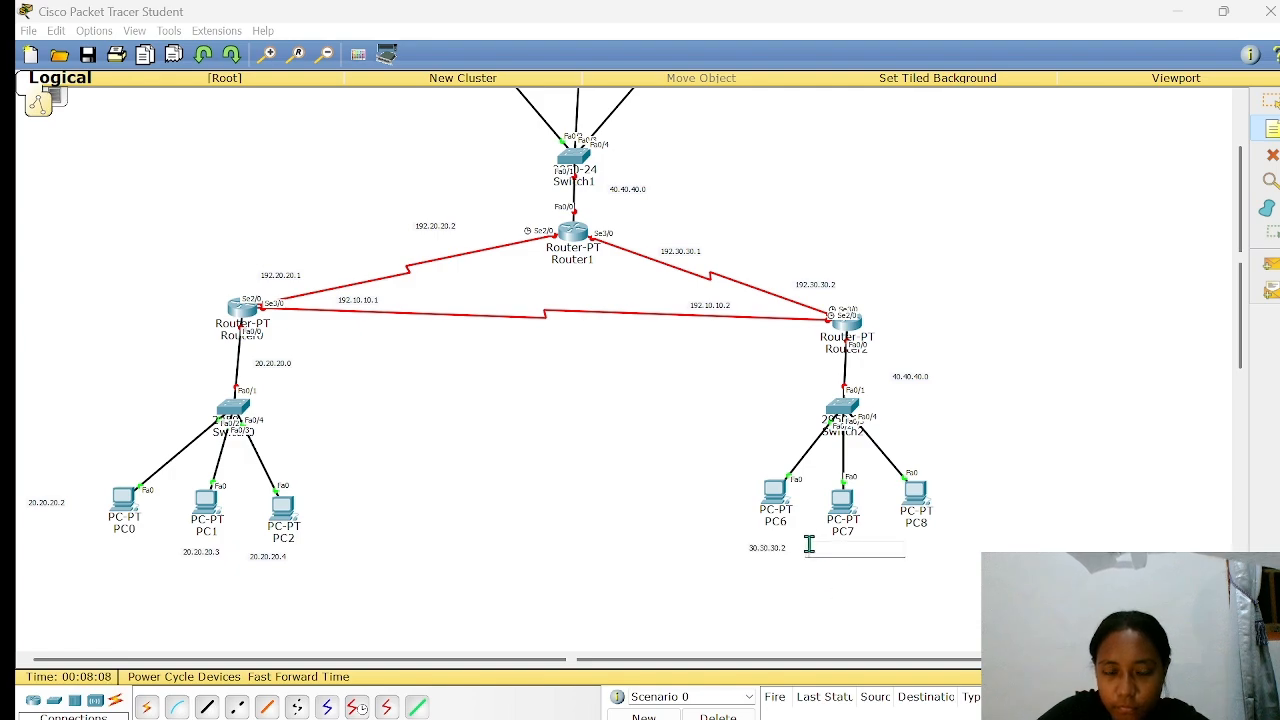
text(30.30.)
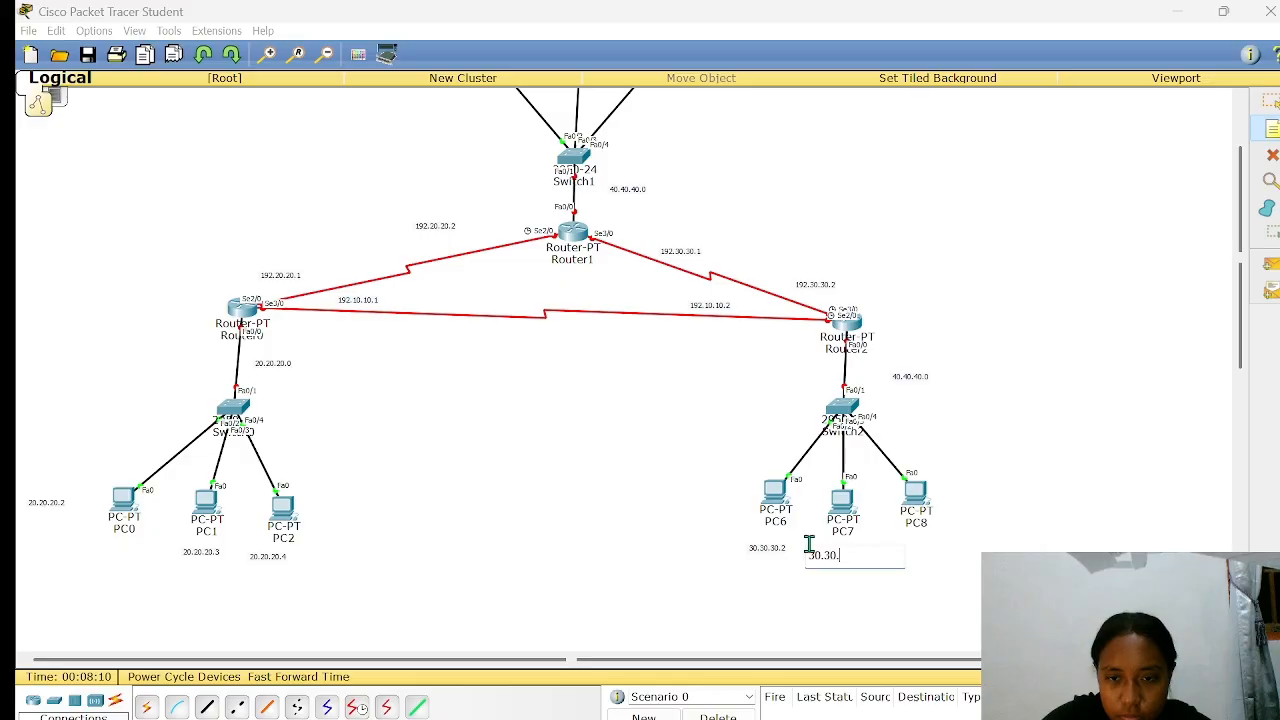
text(30.3)
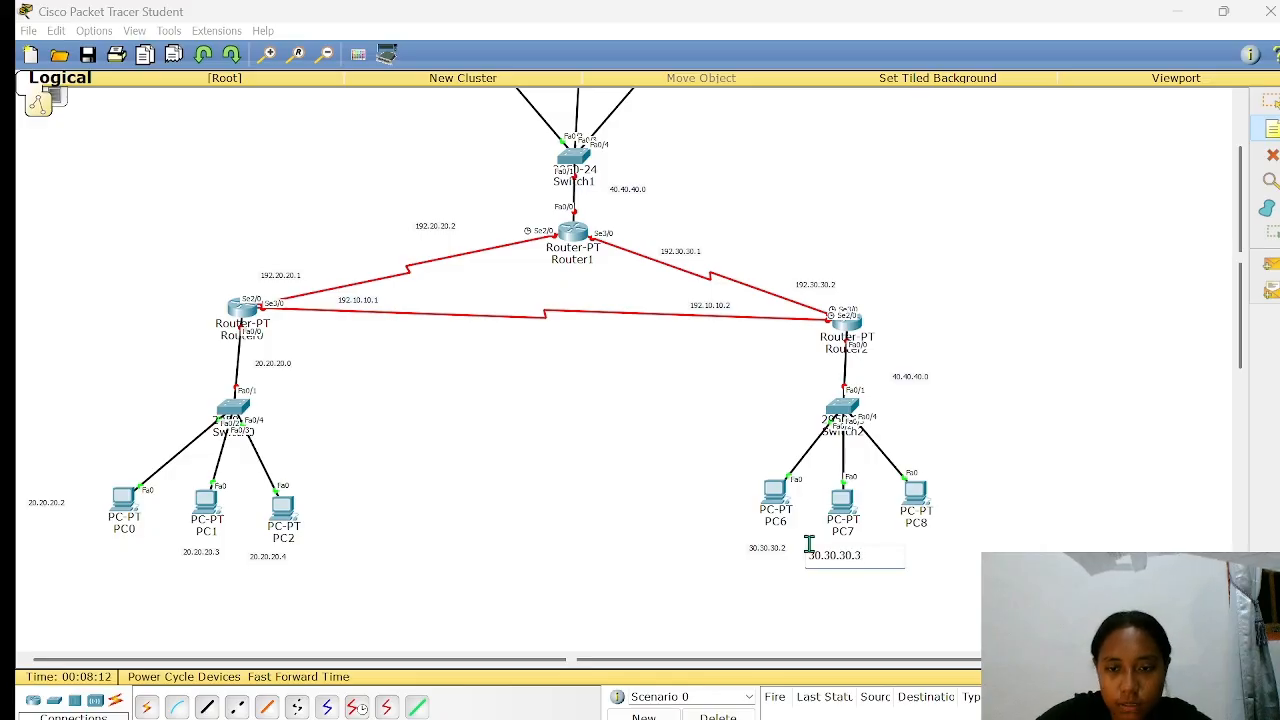
- Place the note 30.30.30.4 below PC8 as its IP address label
click(883, 544)
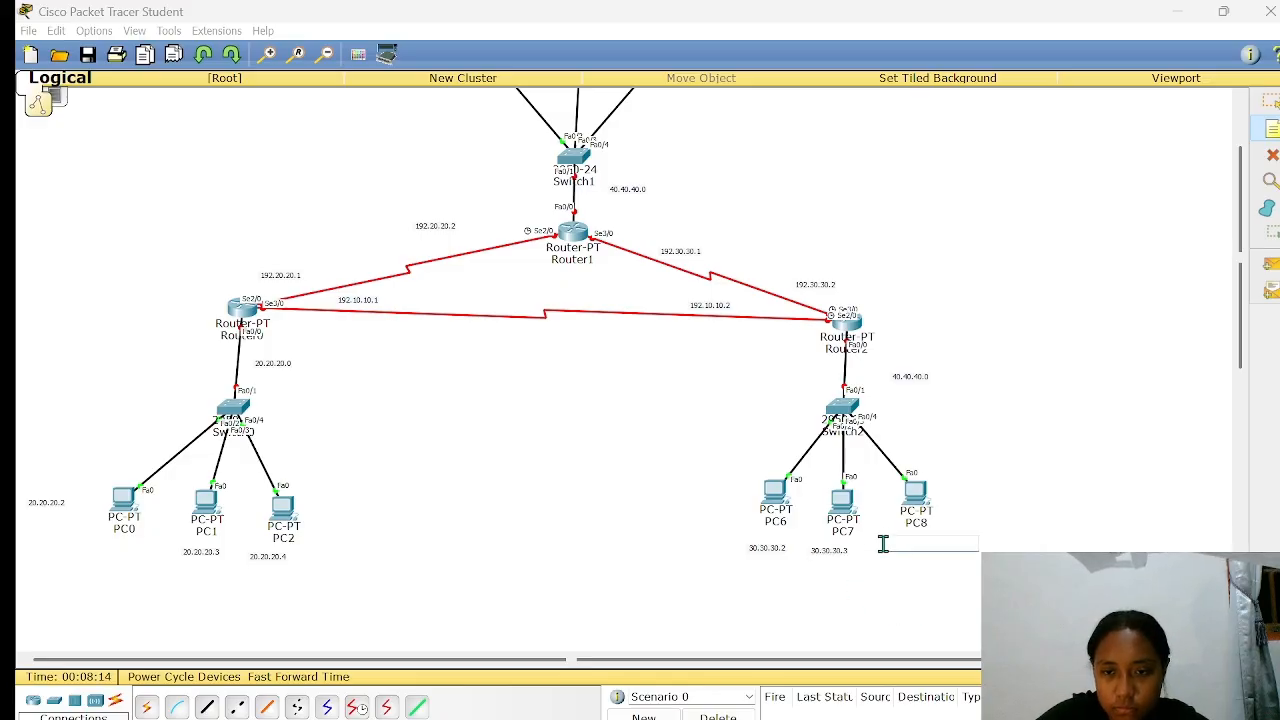
text(30.30)
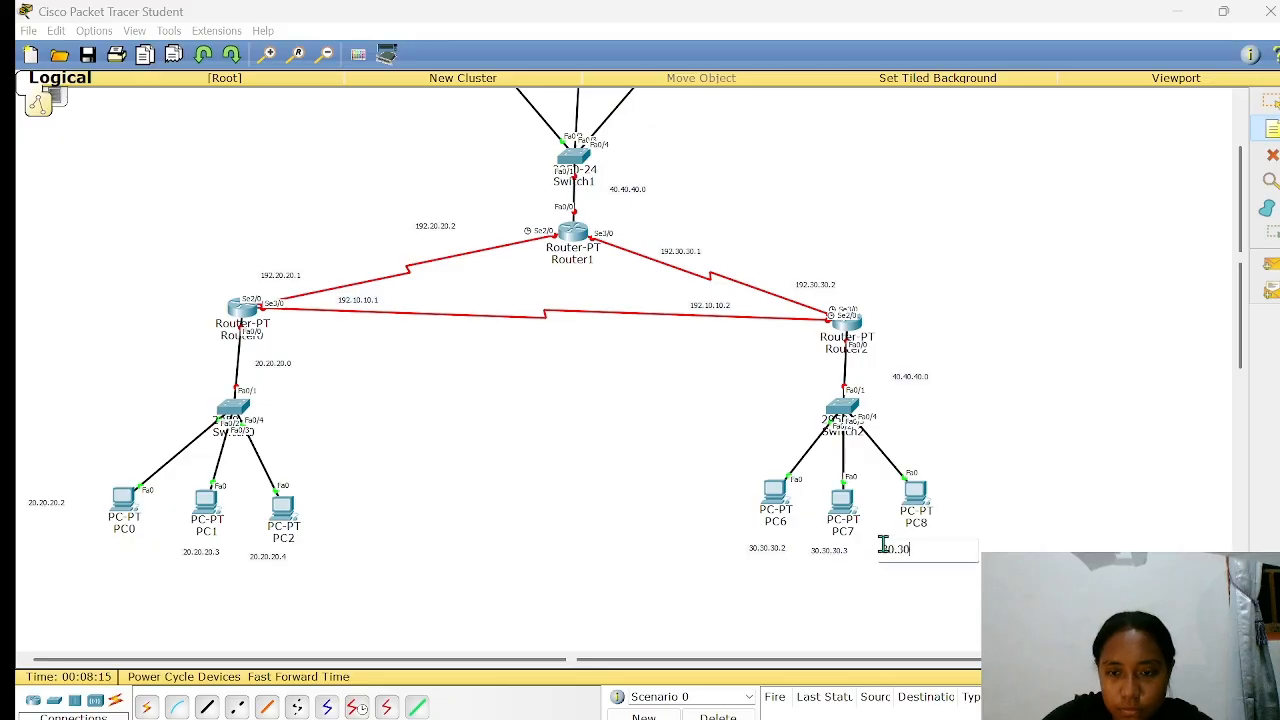
text(.30.)
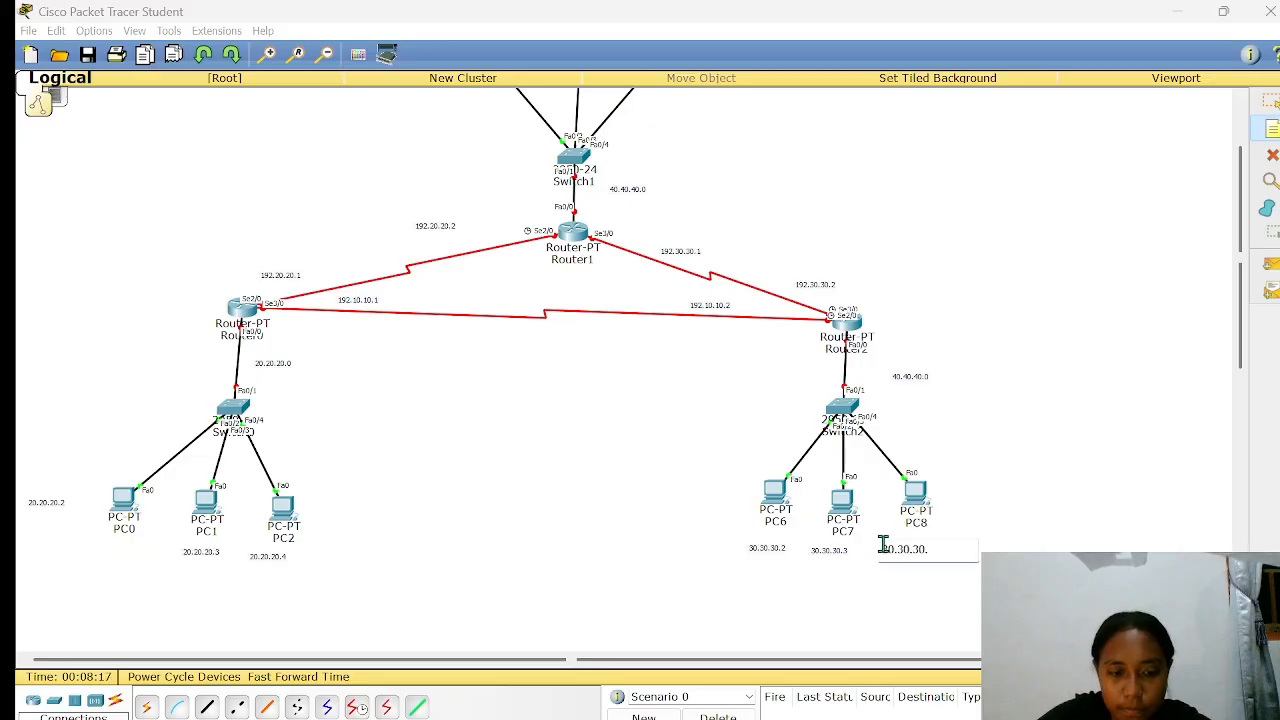
text(4)
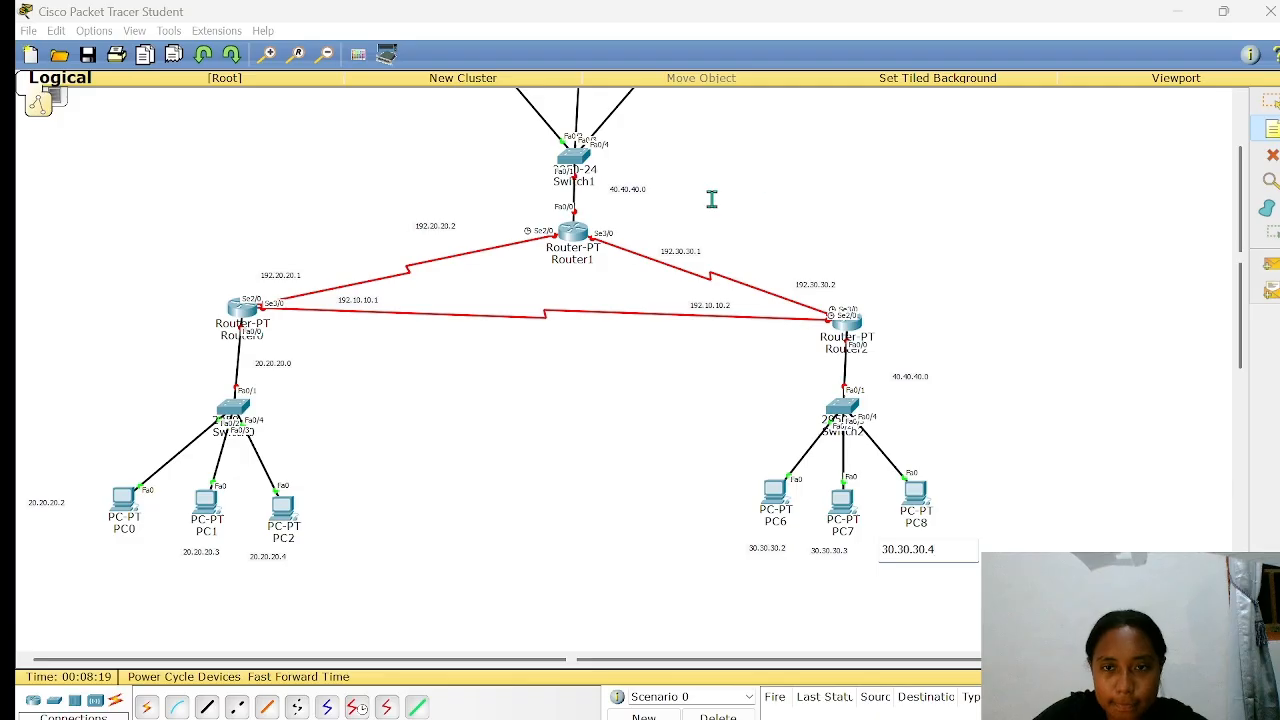
click(862, 218)
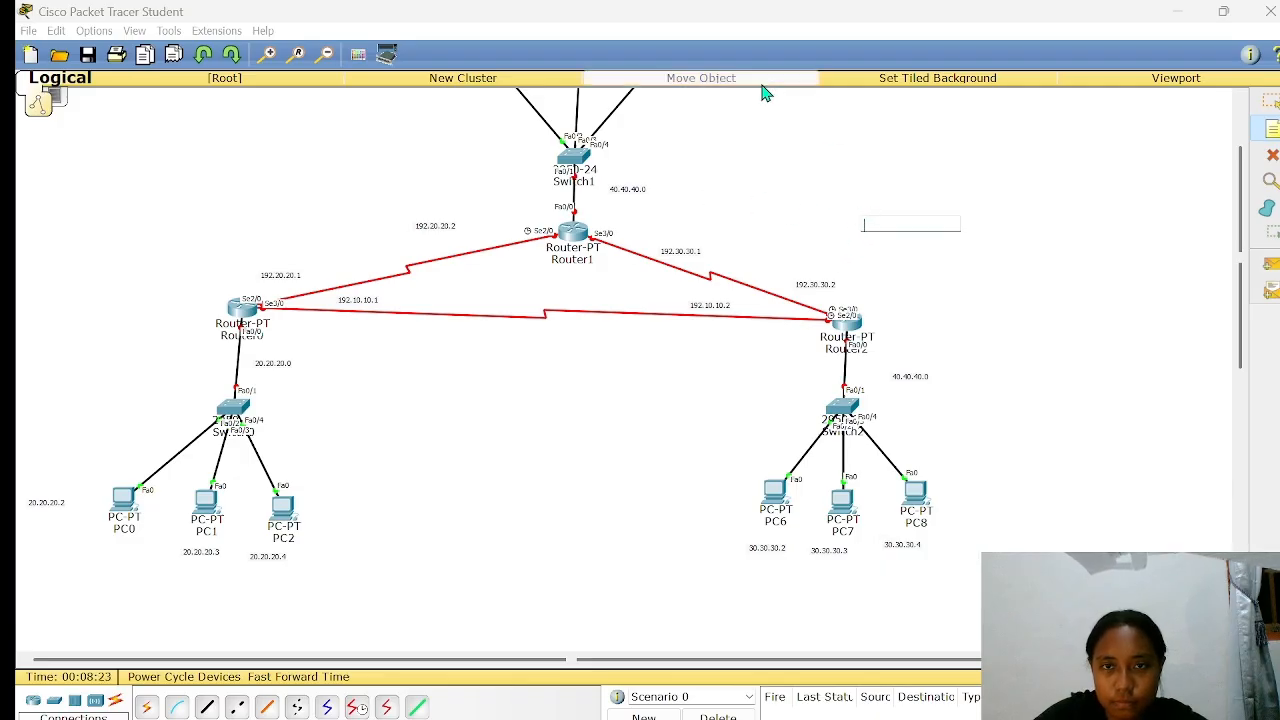
- Place the note 40.40.40.2 above PC3 as its IP address label
scroll(751, 160, up, 2)
click(428, 130)
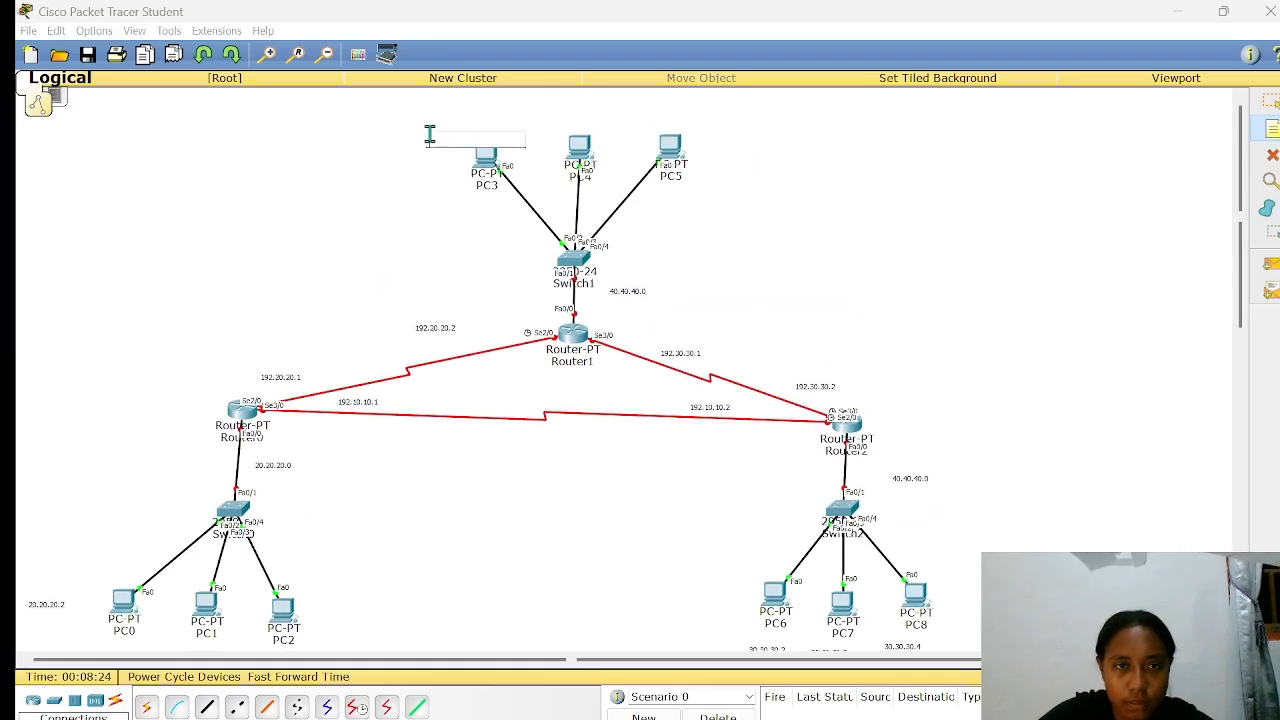
click(408, 132)
click(403, 123)
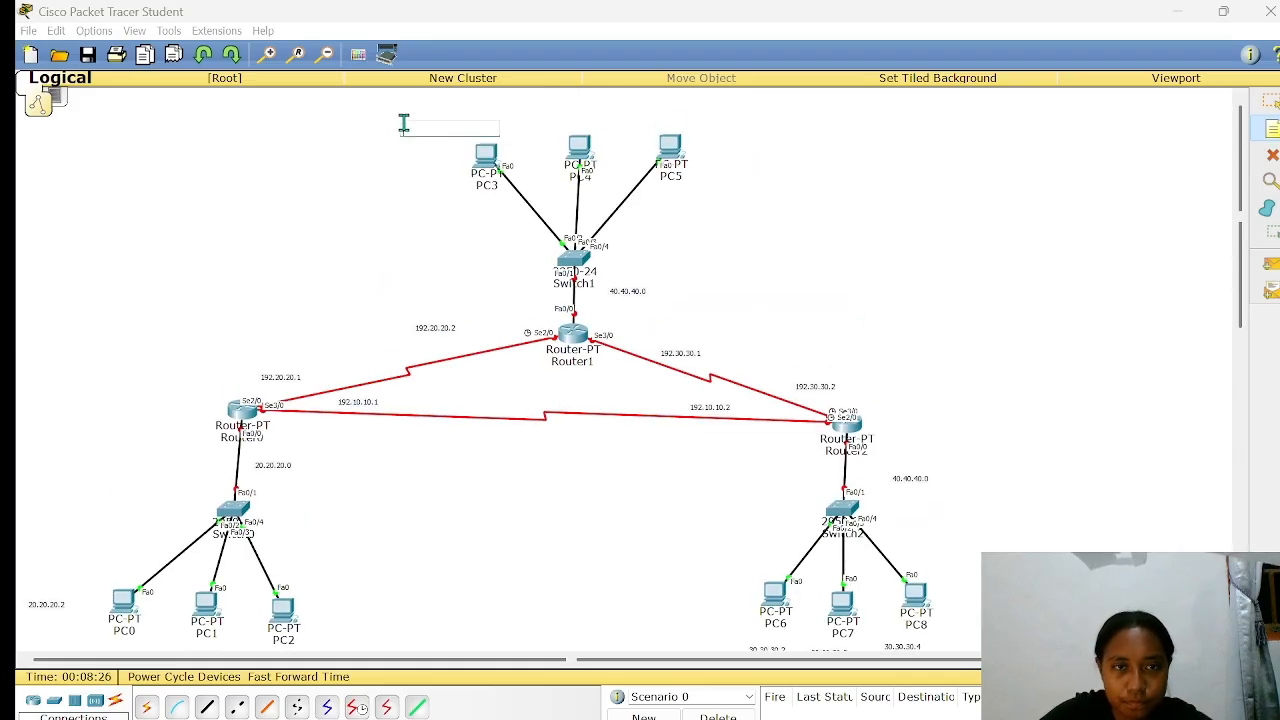
text(40.4)
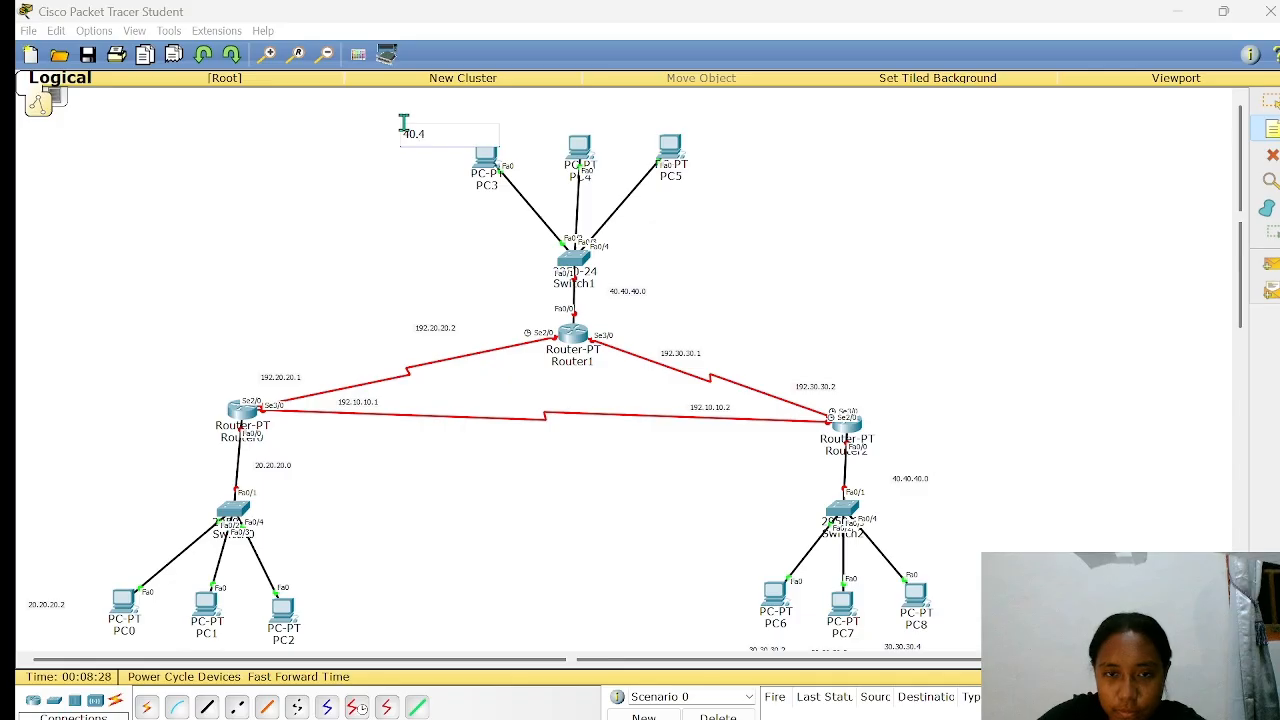
text(0.4)
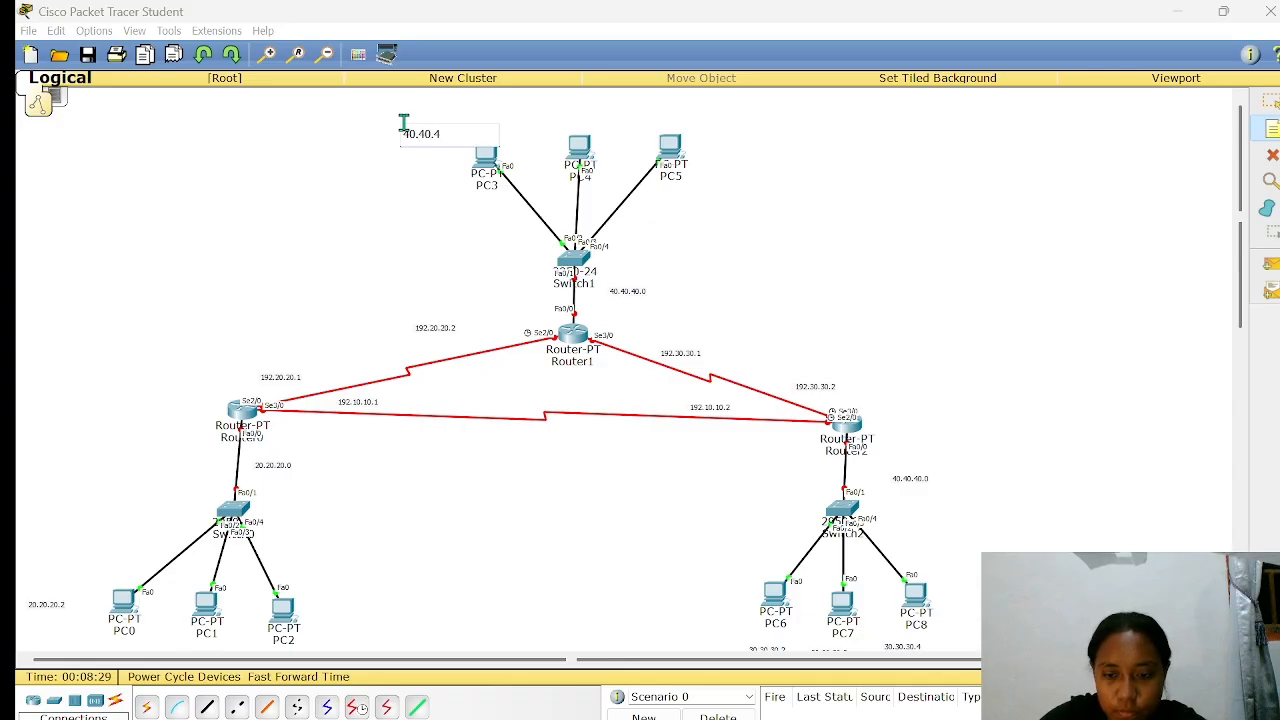
text(0.)
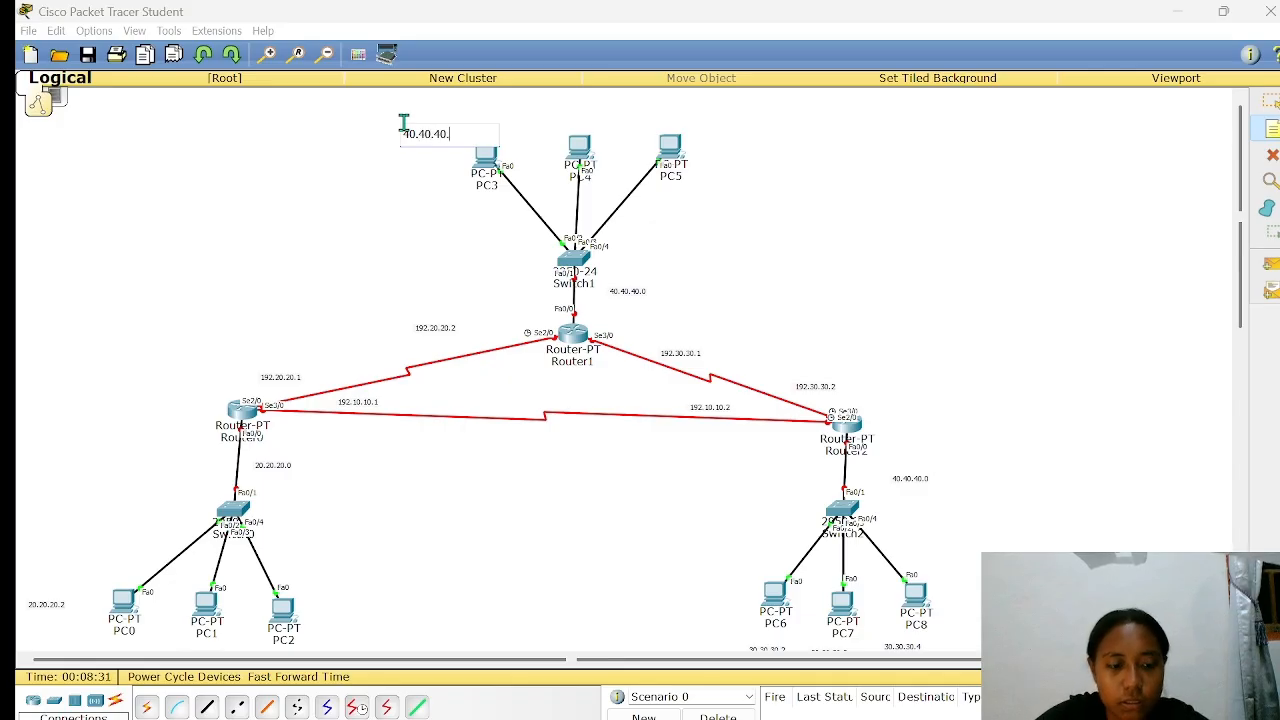
text(2)
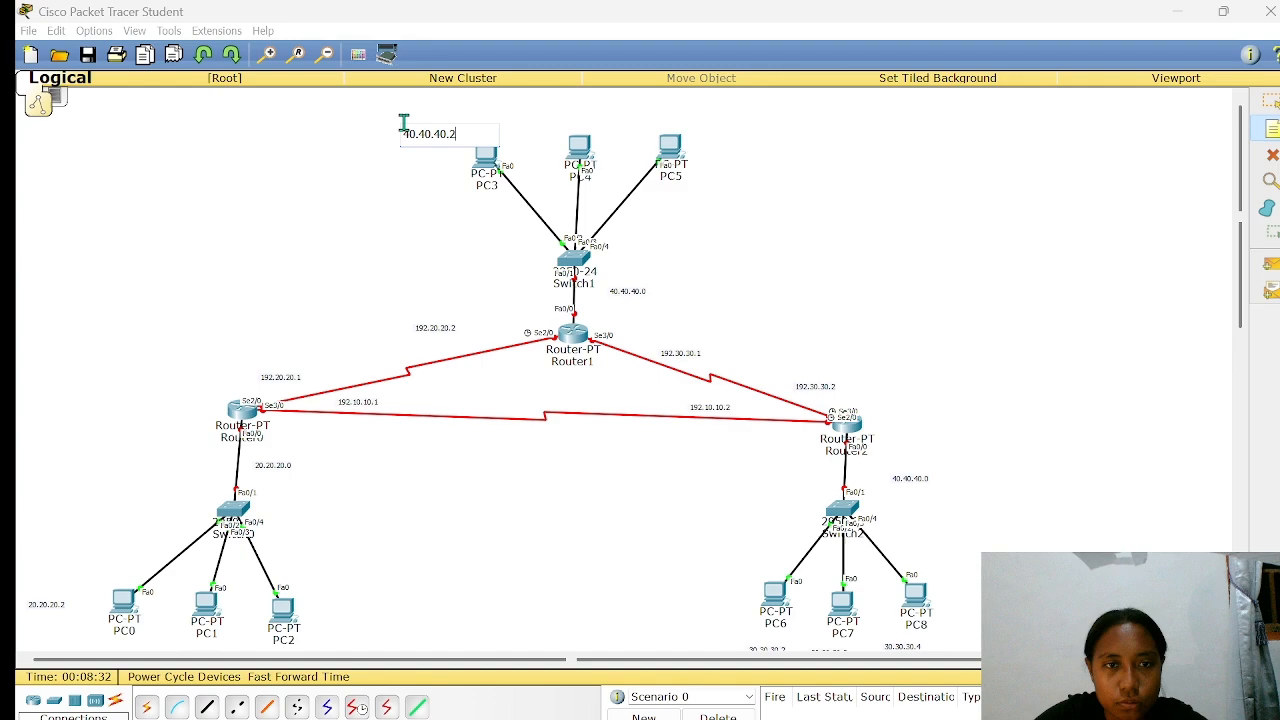
- Place the note 40.40.40.3 above PC4 as its IP address label
click(546, 106)
text(40.)
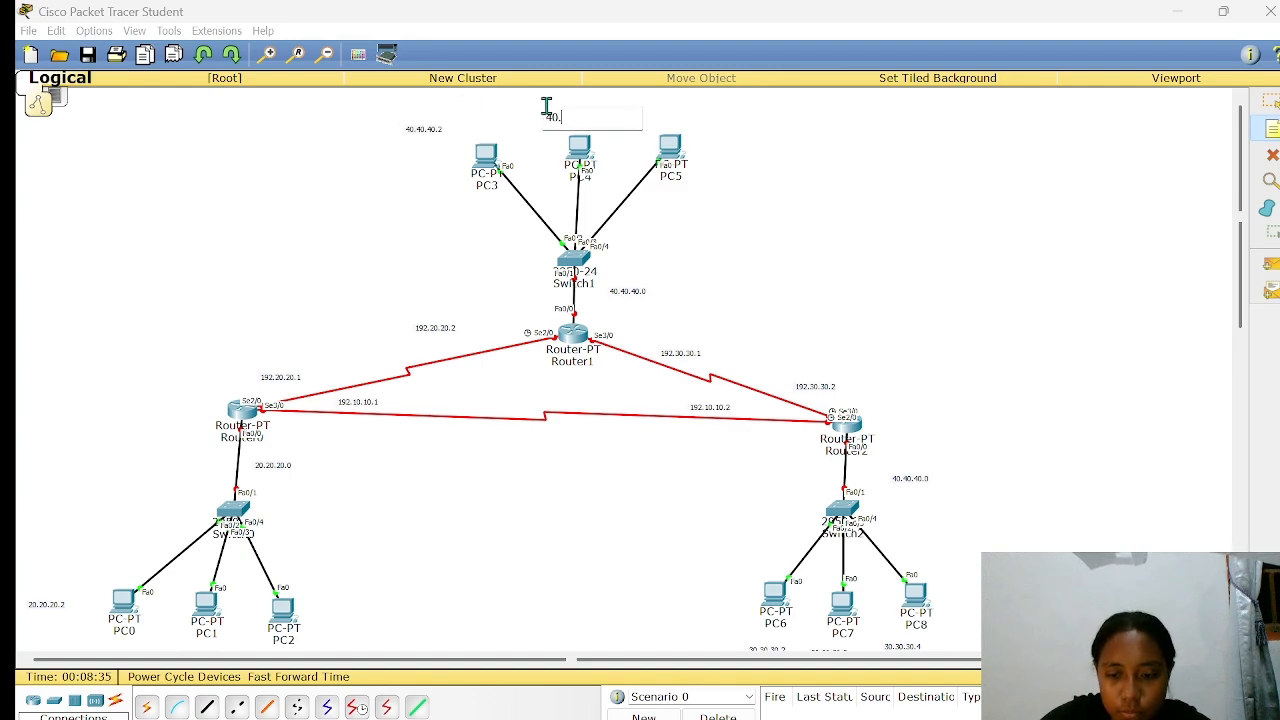
text(40.40.)
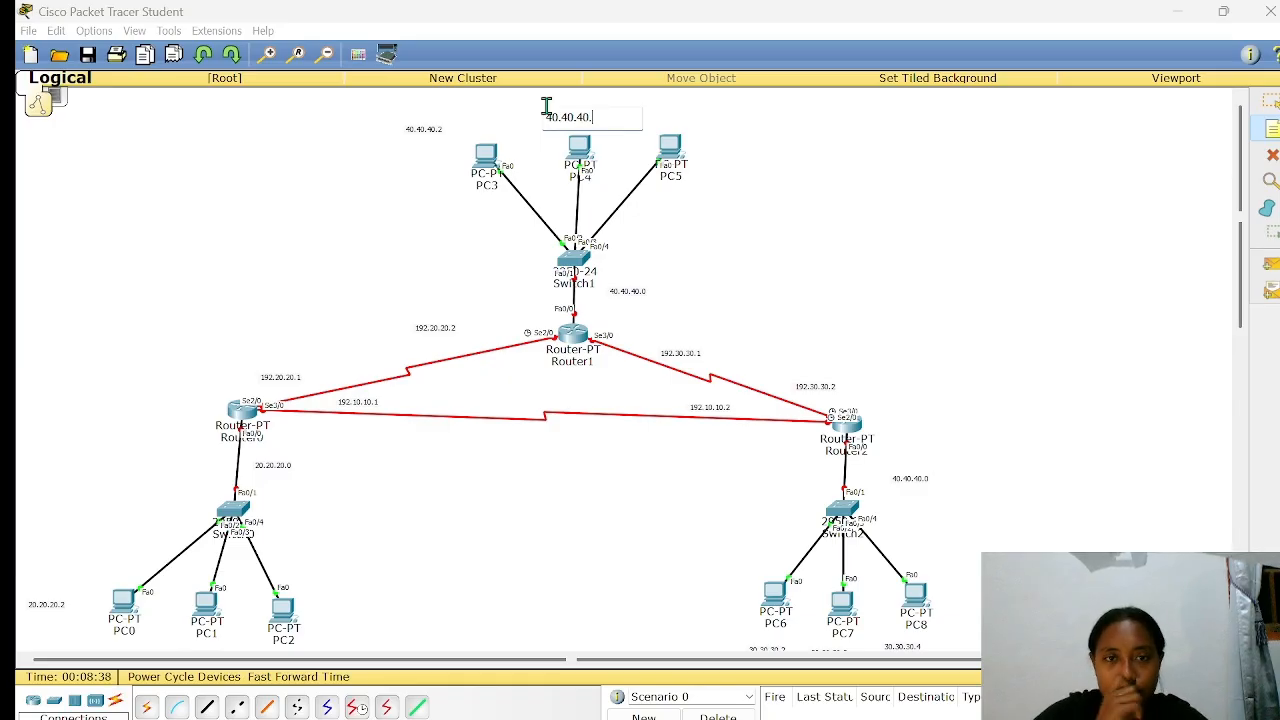
text(3)
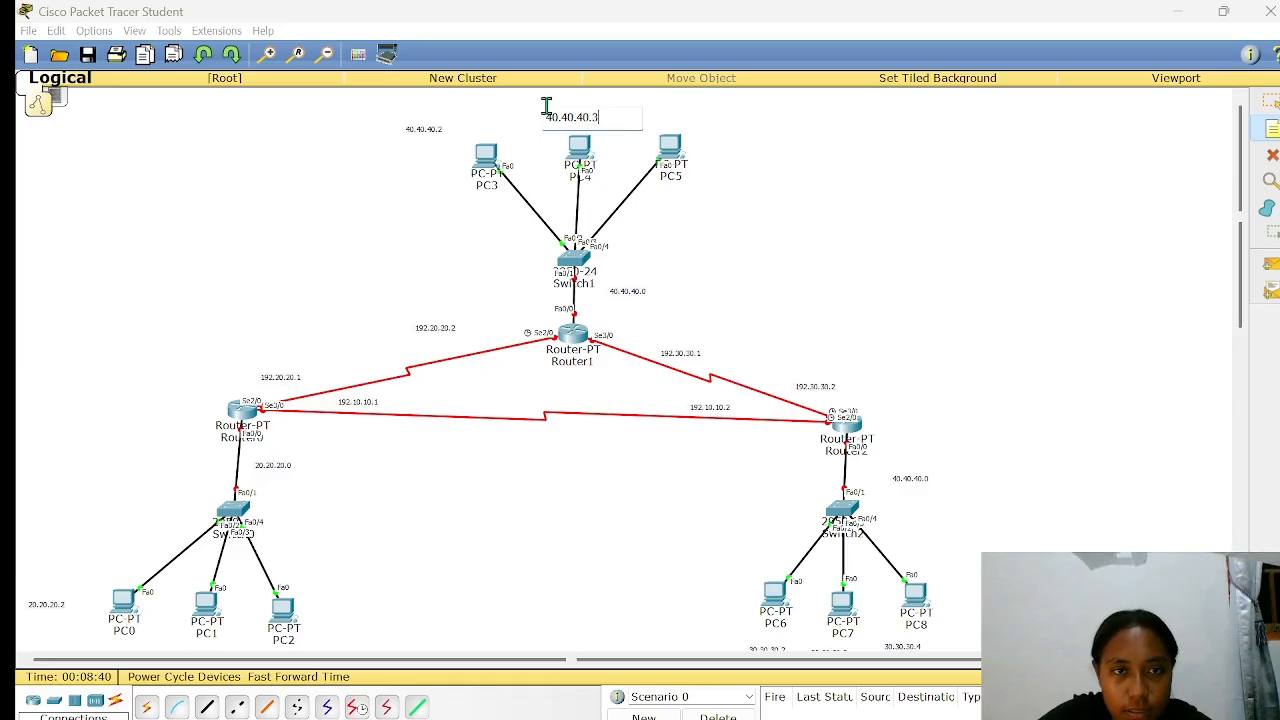
- Place the note 40.40.40.4 above PC5 as its IP address label
click(657, 113)
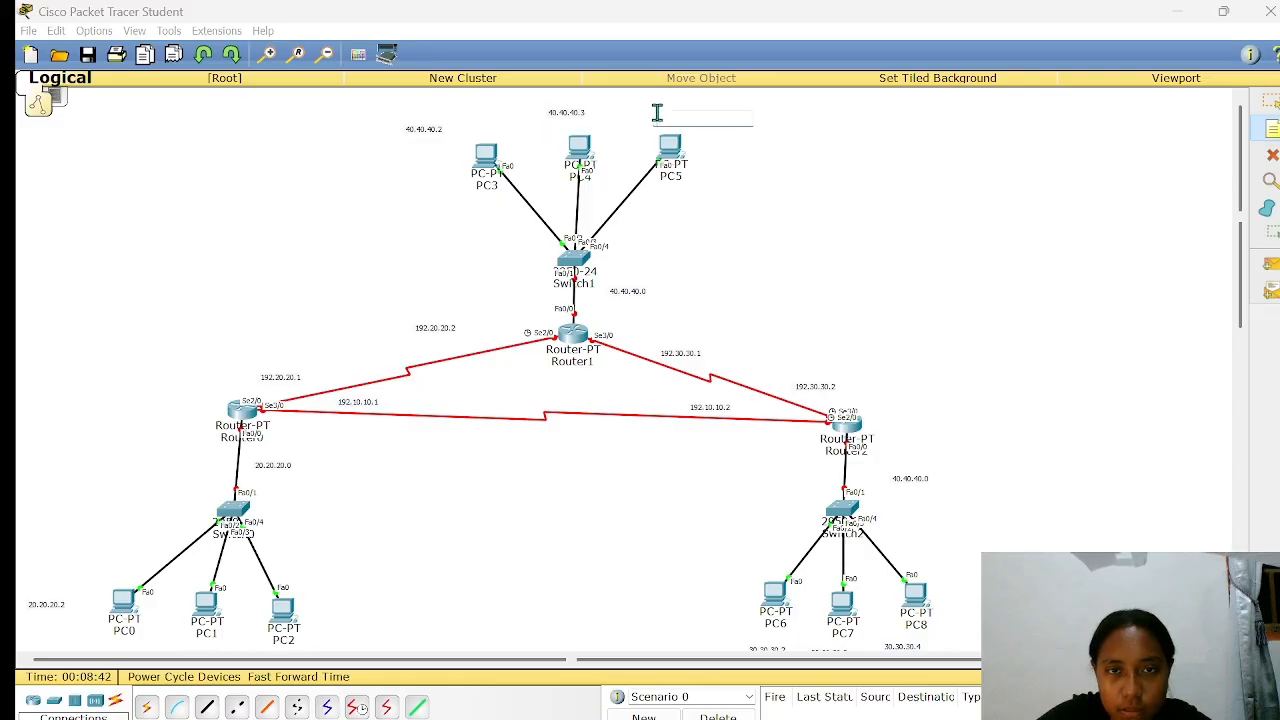
text(40.)
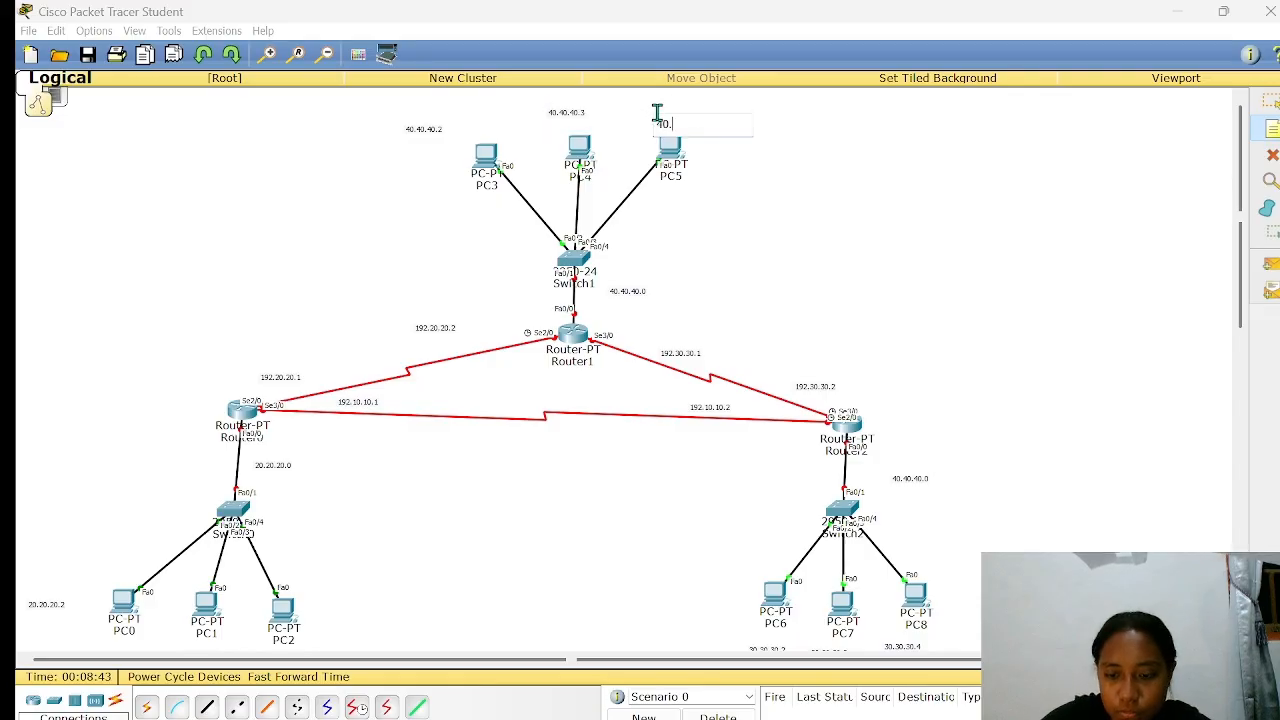
text(40.40.)
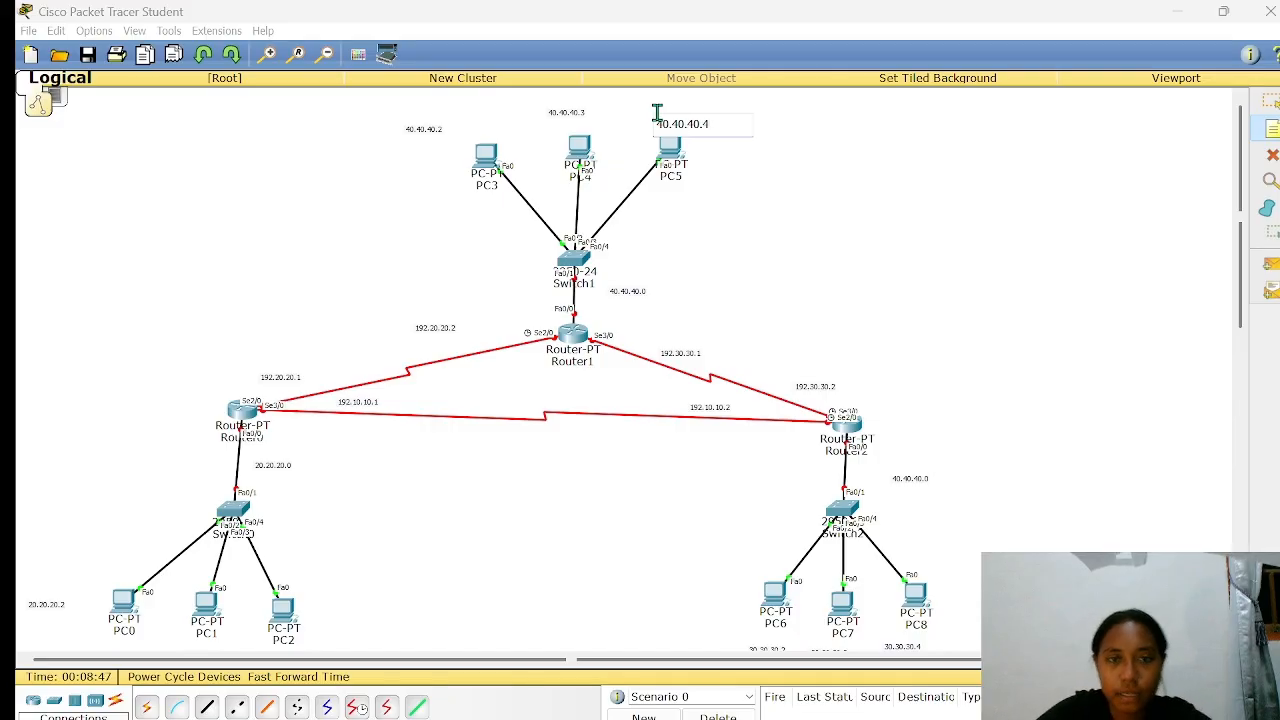
text(4)
click(848, 258)
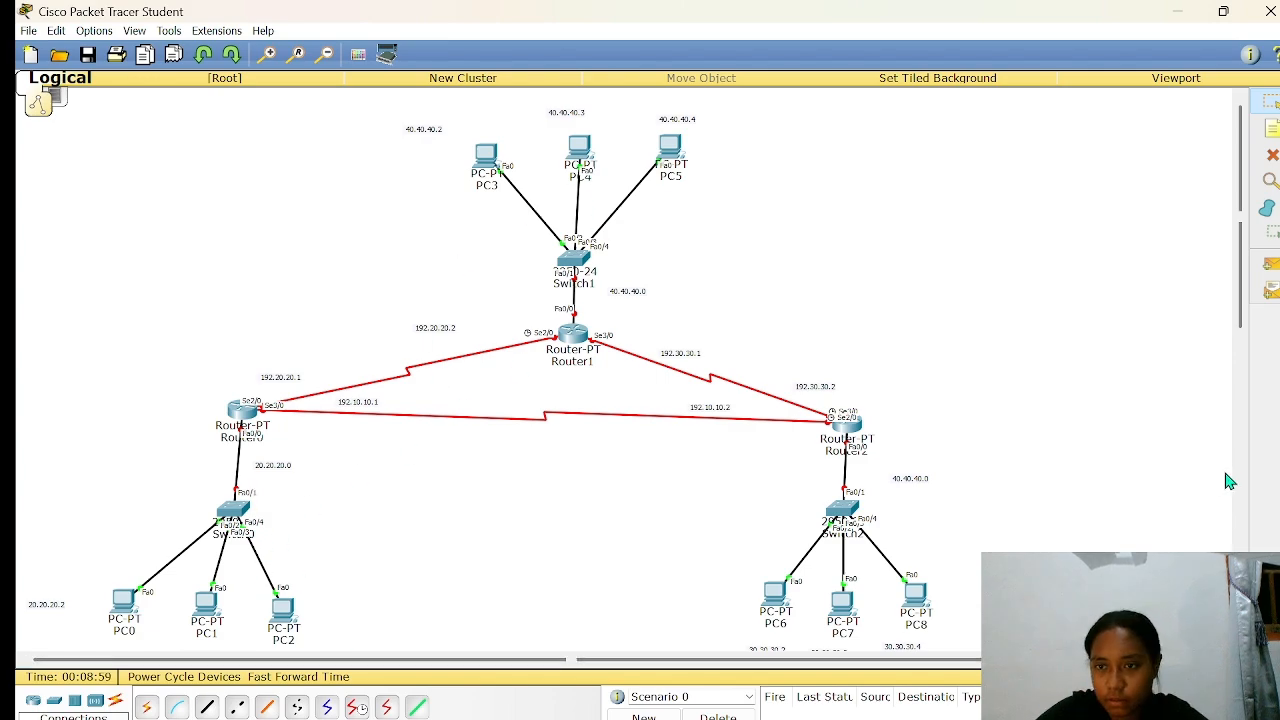
- Open PC0's IP configuration and set its static IP address to 20.20.20.2
click(126, 610)
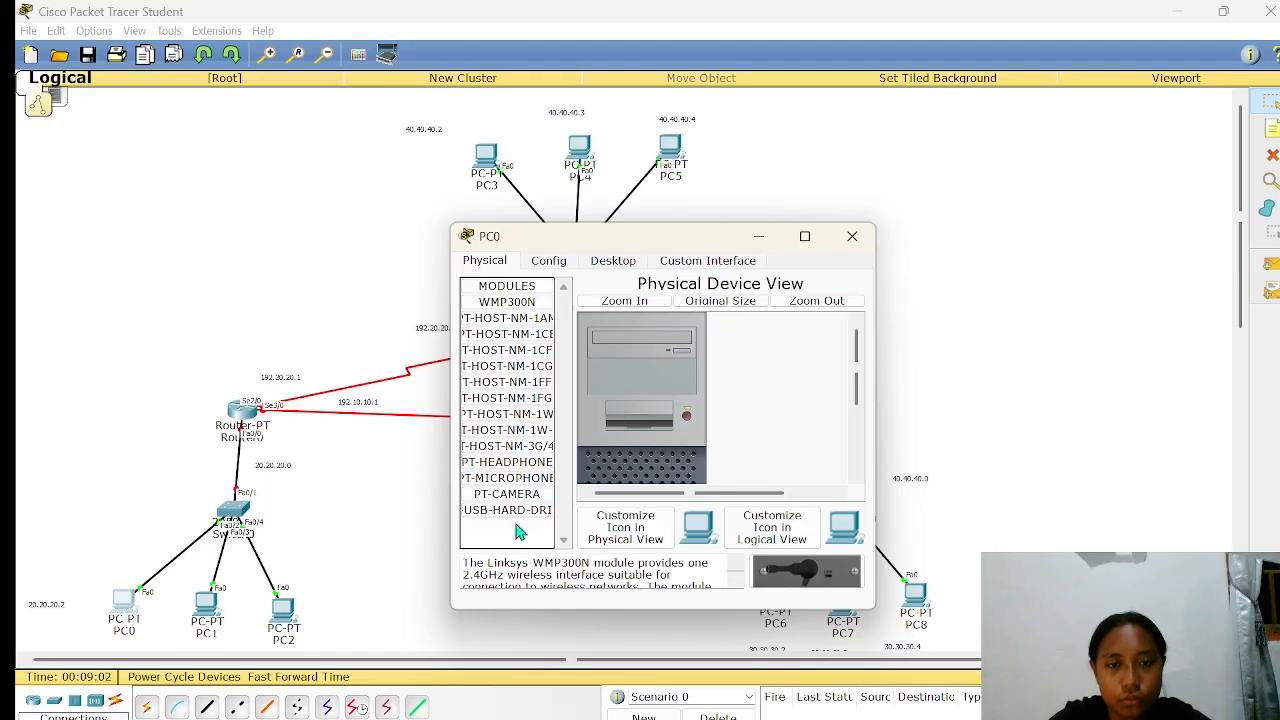
click(612, 266)
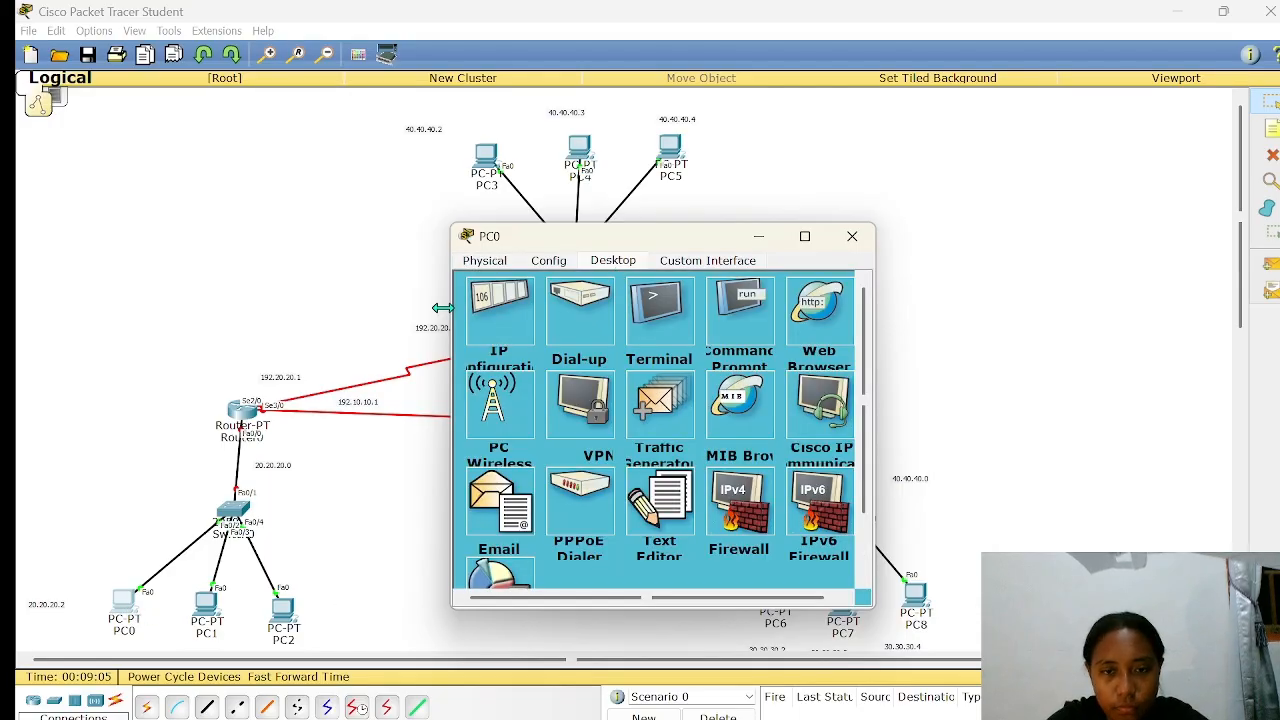
click(492, 333)
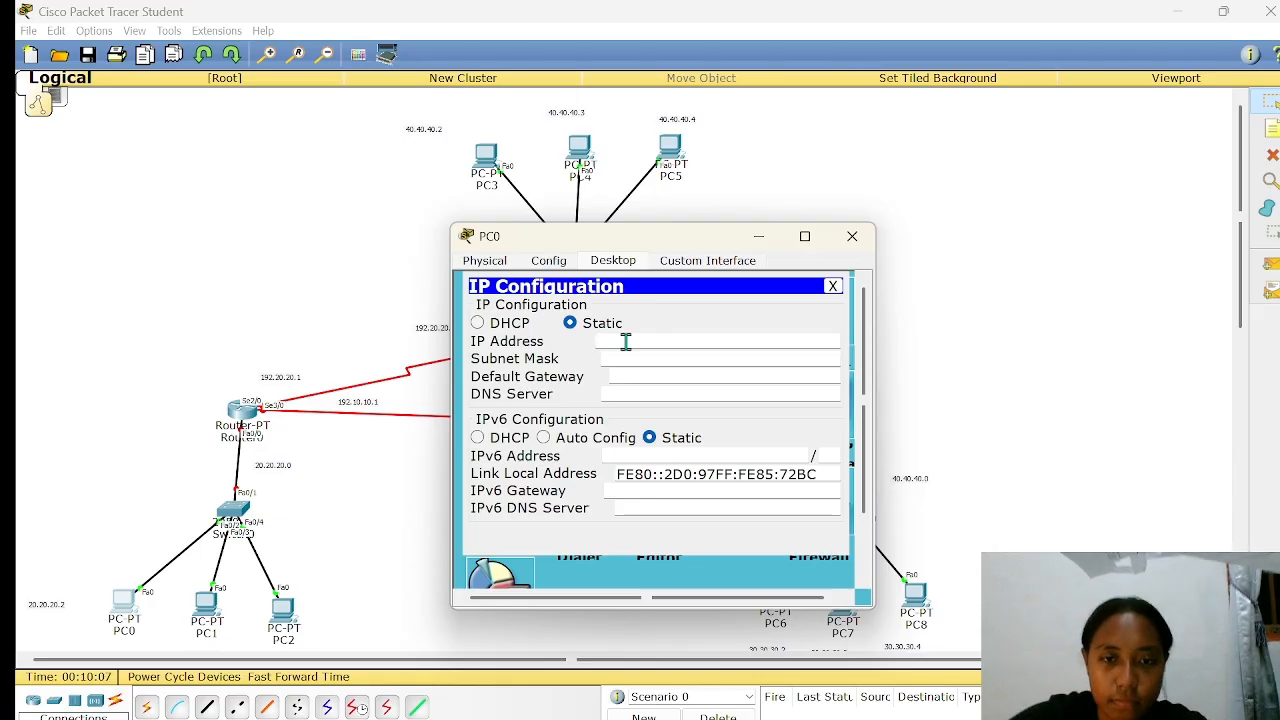
click(624, 341)
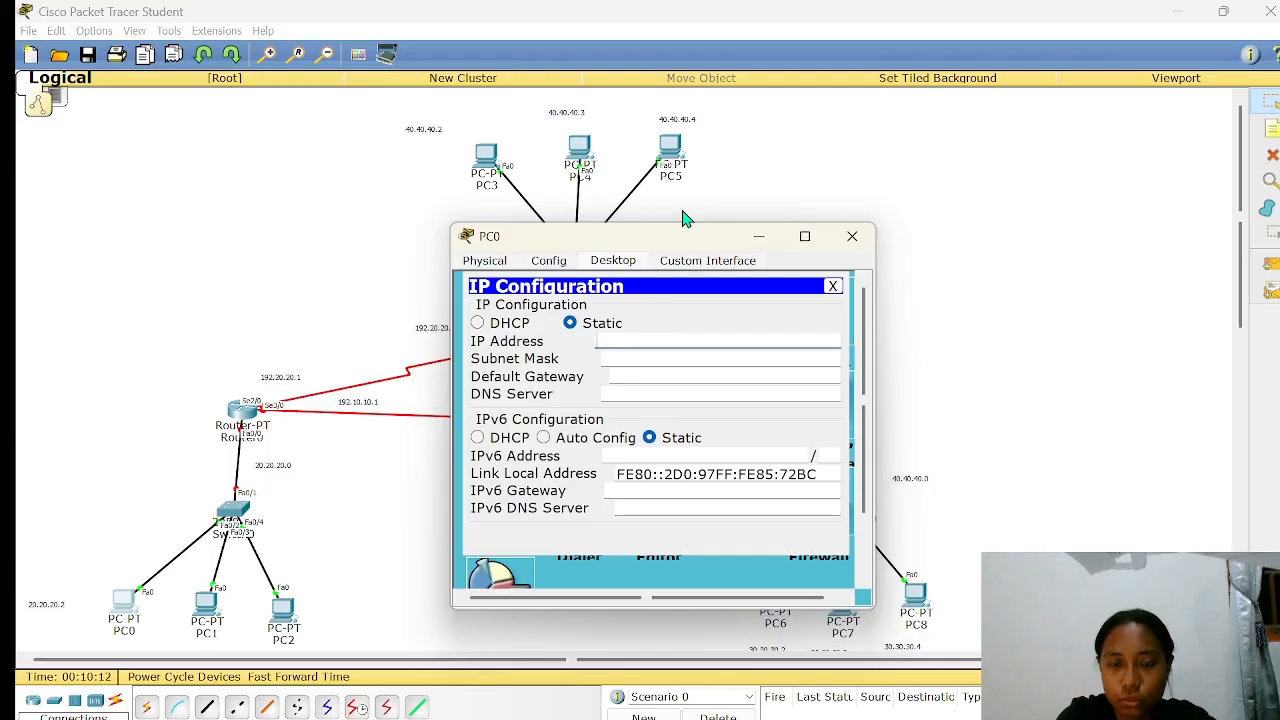
text(2)
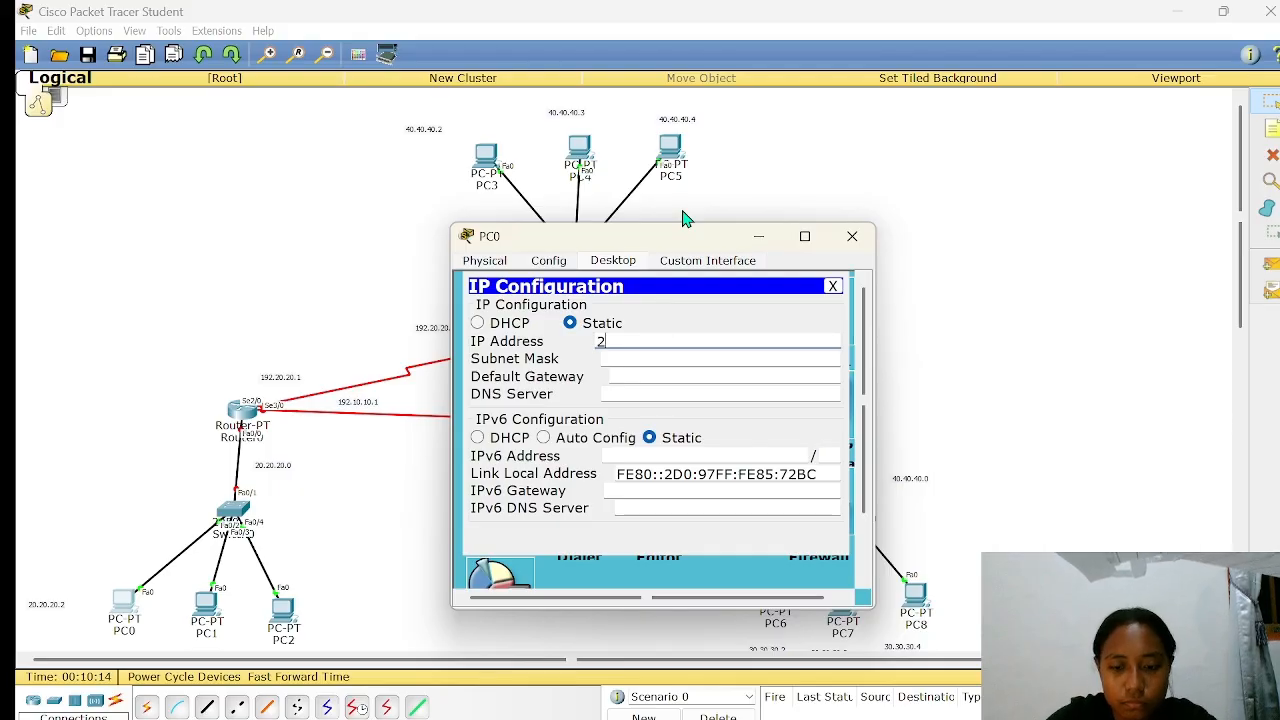
text(0.20.)
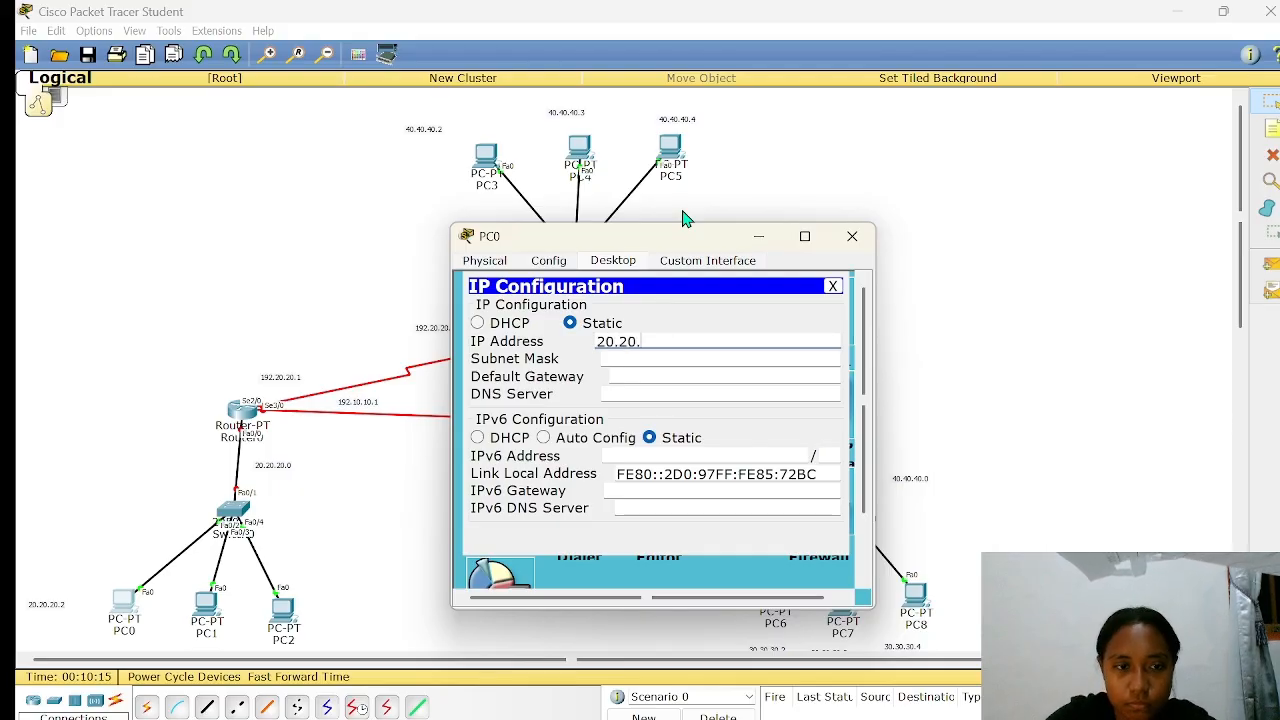
text(20.2)
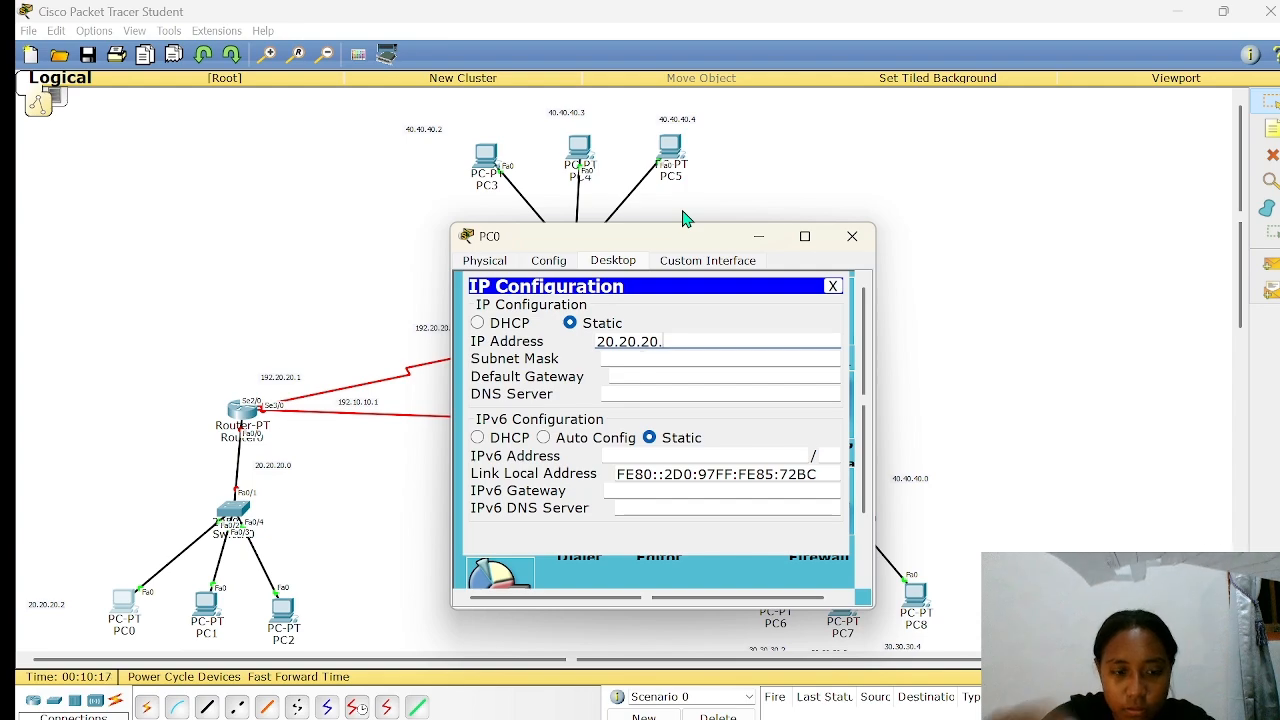
- Set PC0's subnet mask to 255.255.255.0
click(720, 360)
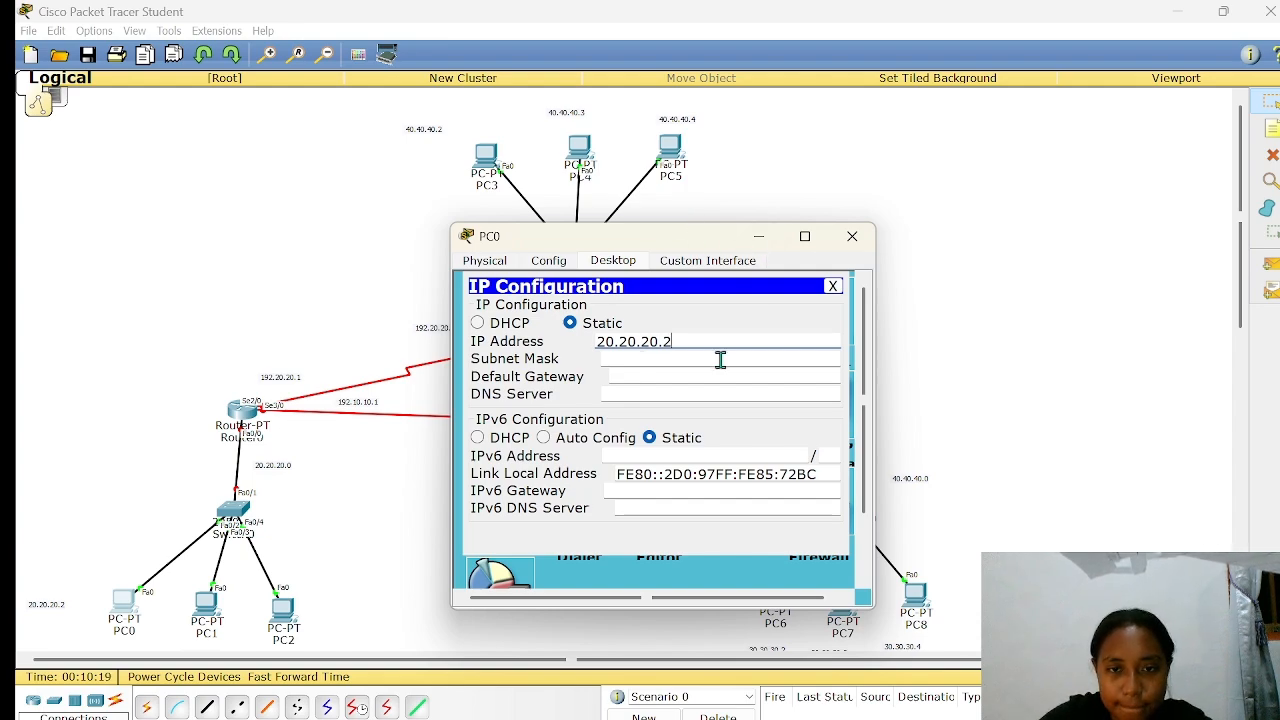
key(BackSpace)
key(BackSpace)
key(BackSpace)
key(BackSpace)
key(BackSpace)
key(BackSpace)
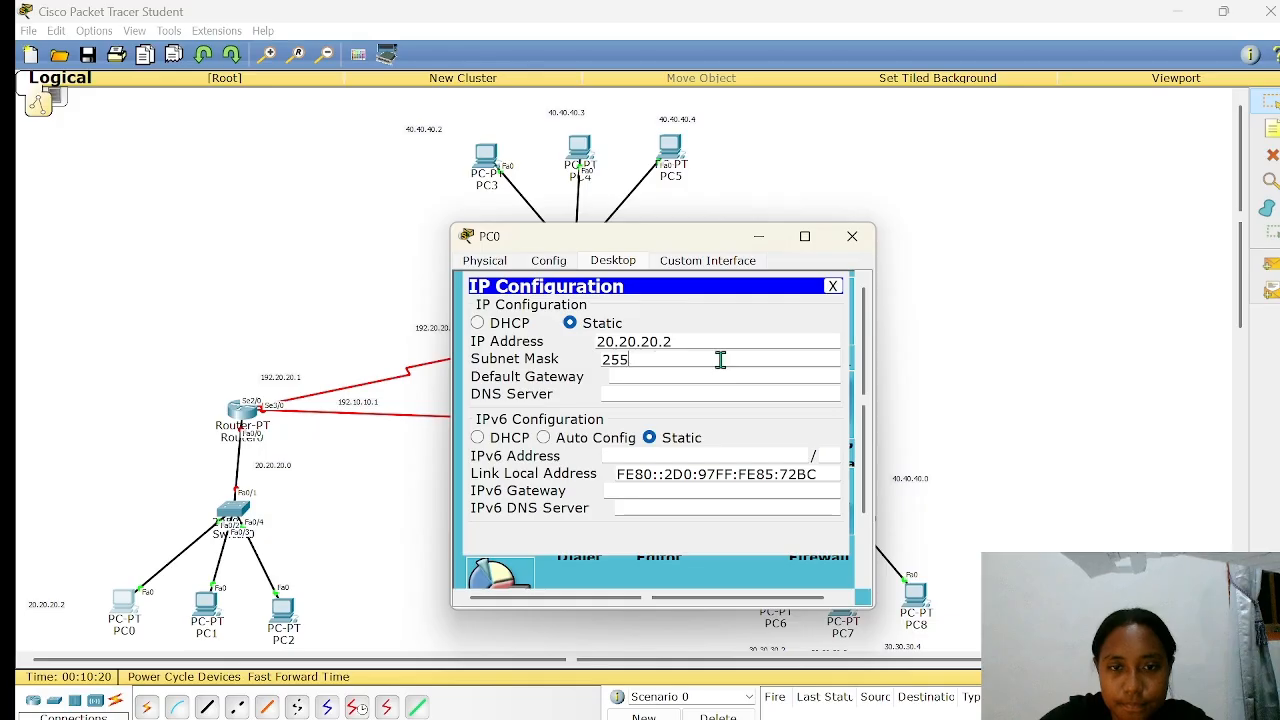
text(.2)
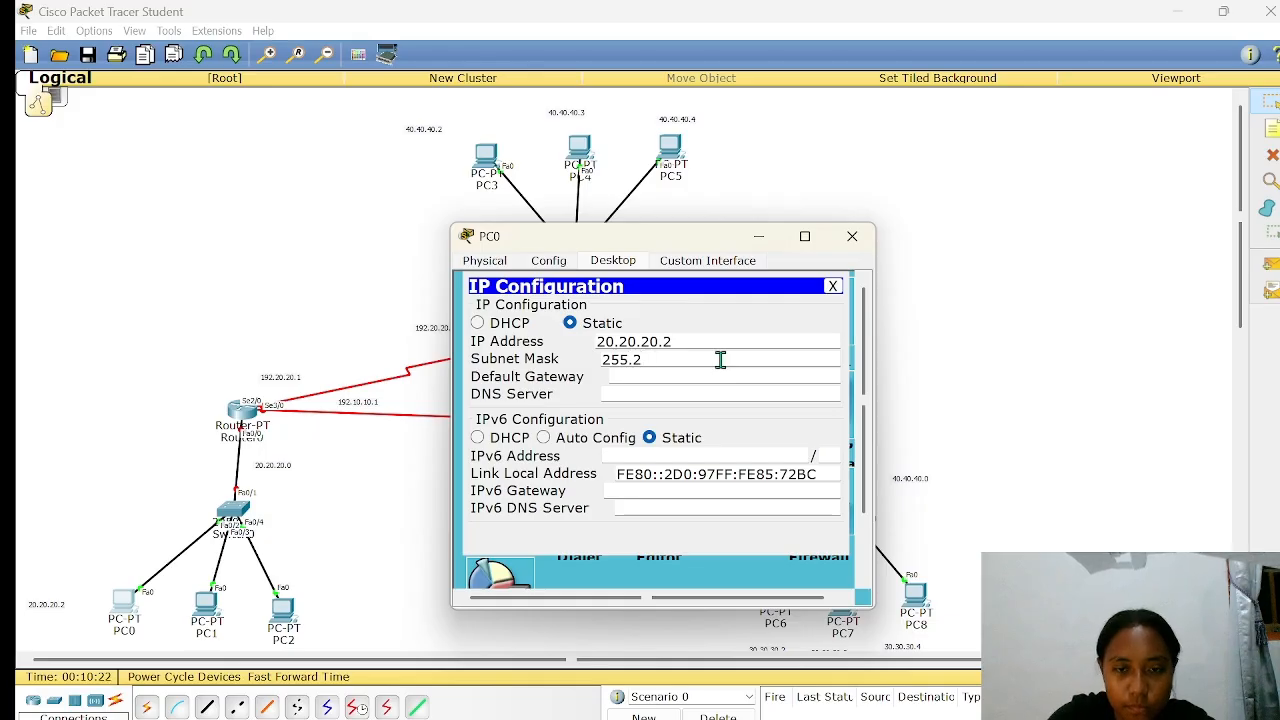
text(55.255)
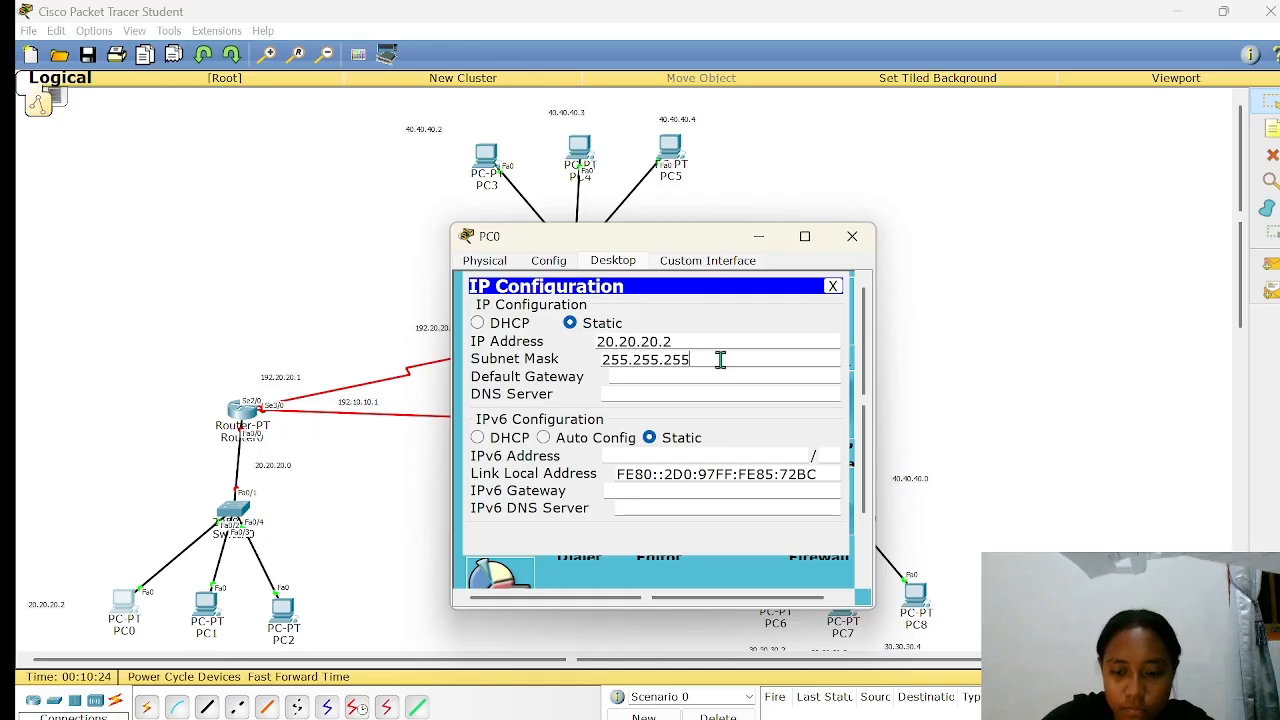
text(.25)
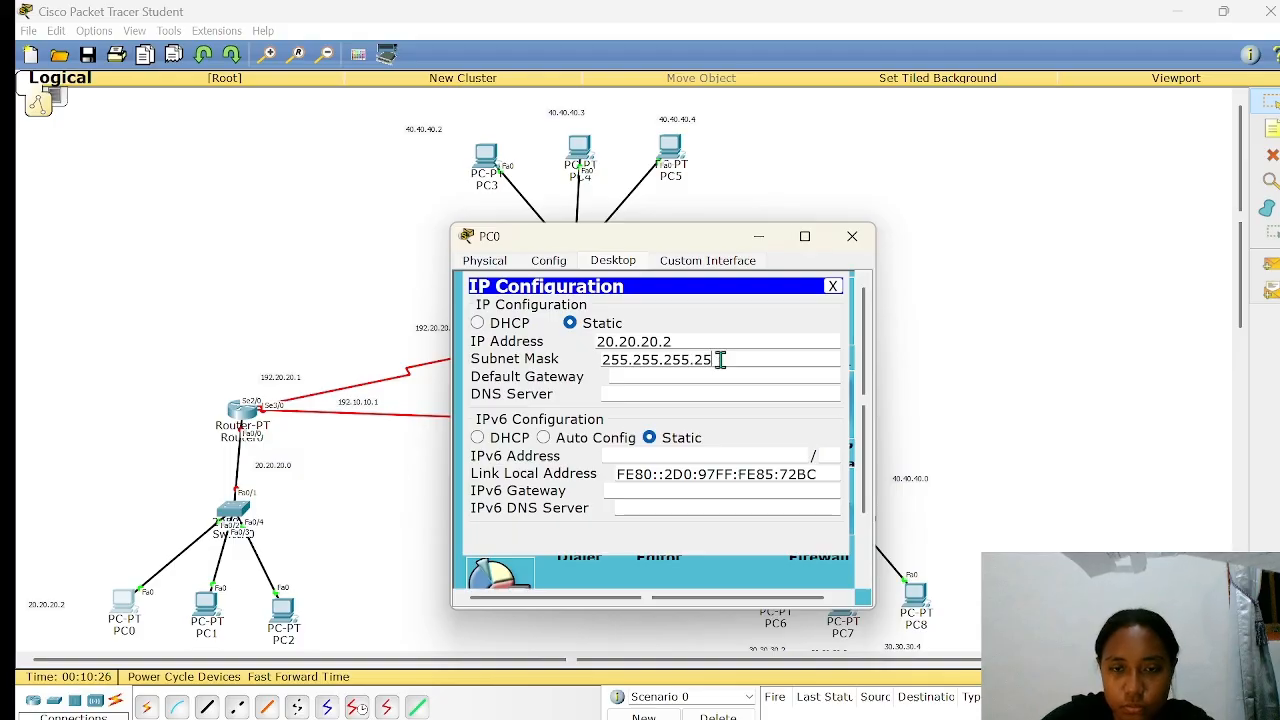
key(BackSpace)
key(BackSpace)
text(0)
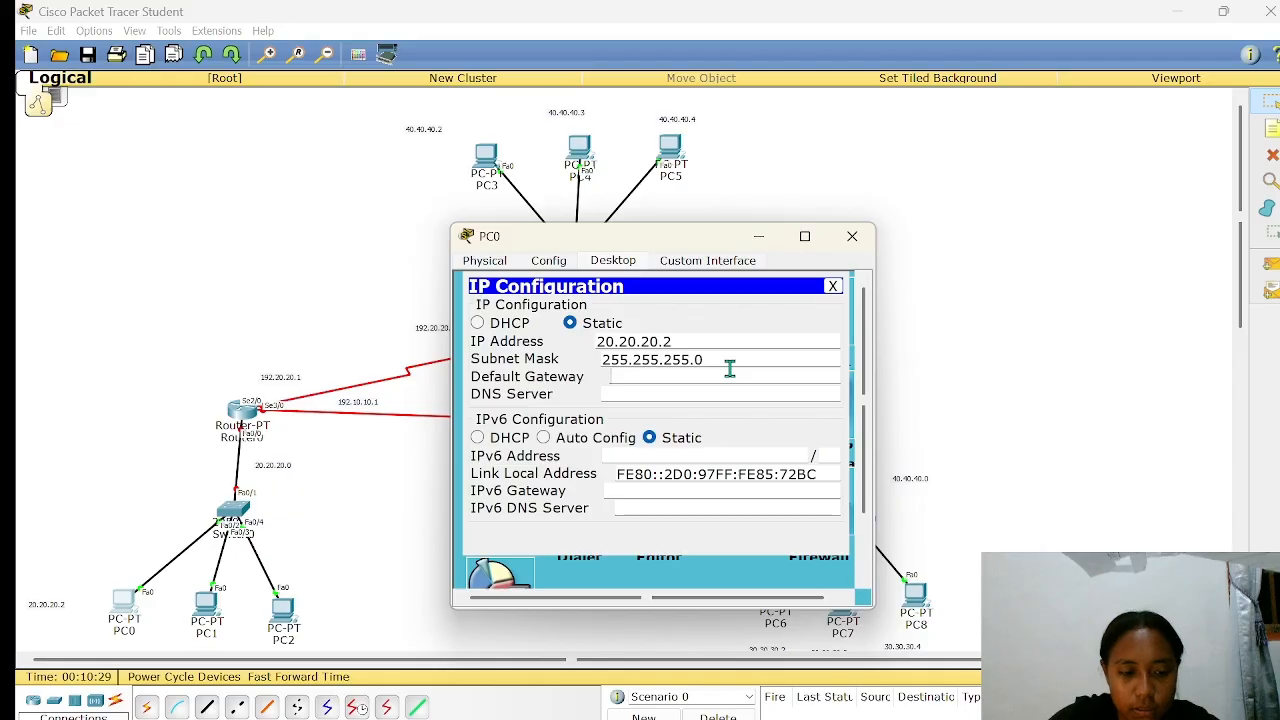
- Set PC0's default gateway to 20.20.20.1 and return to the network topology
text(20.20.20)
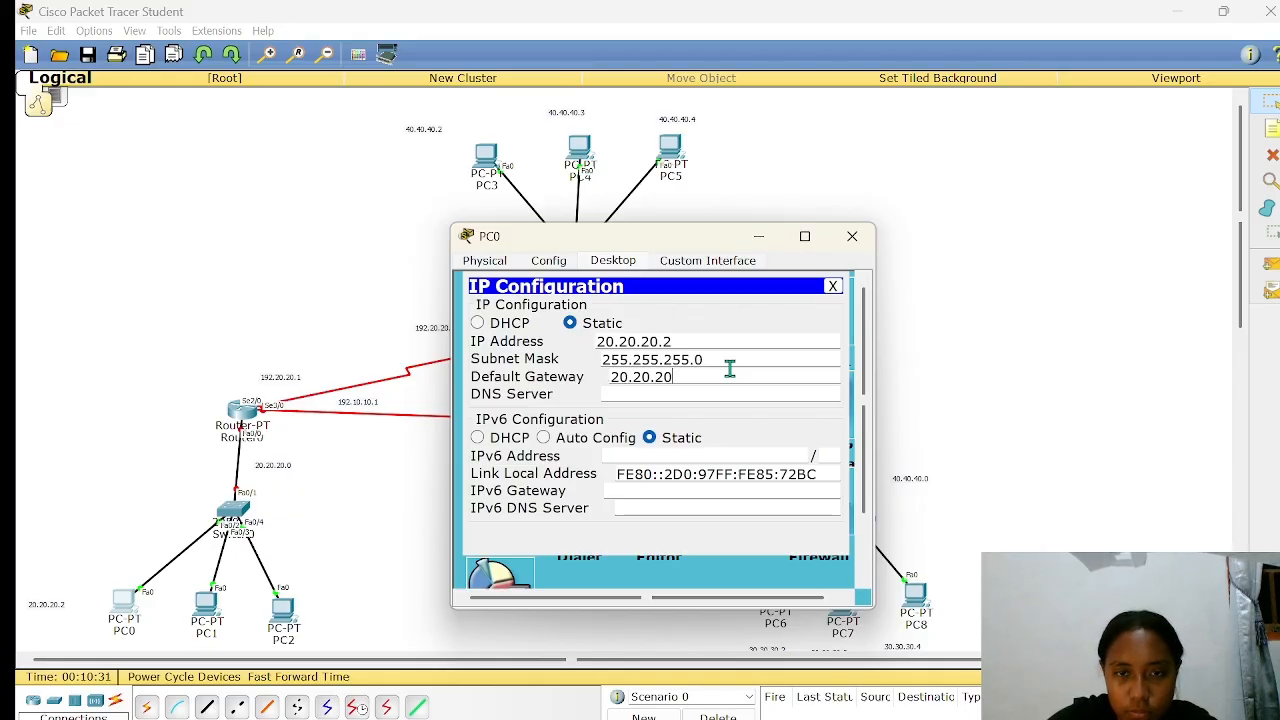
text(.1)
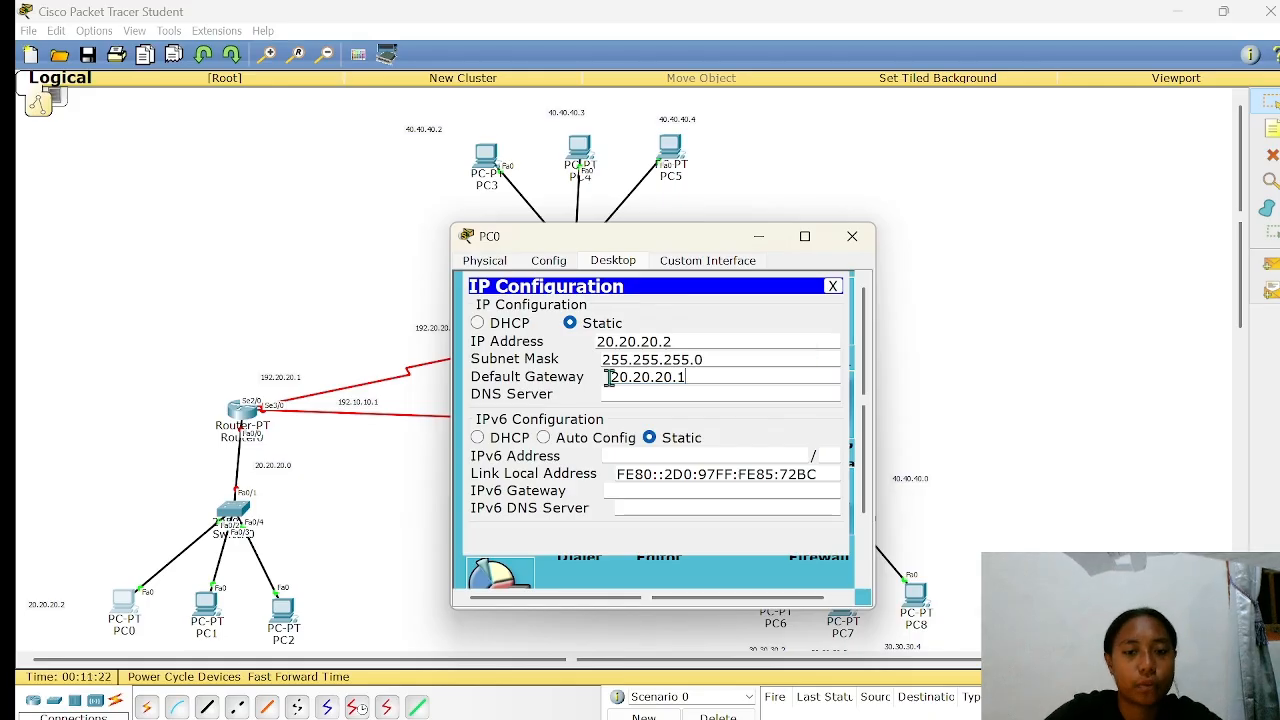
click(607, 377)
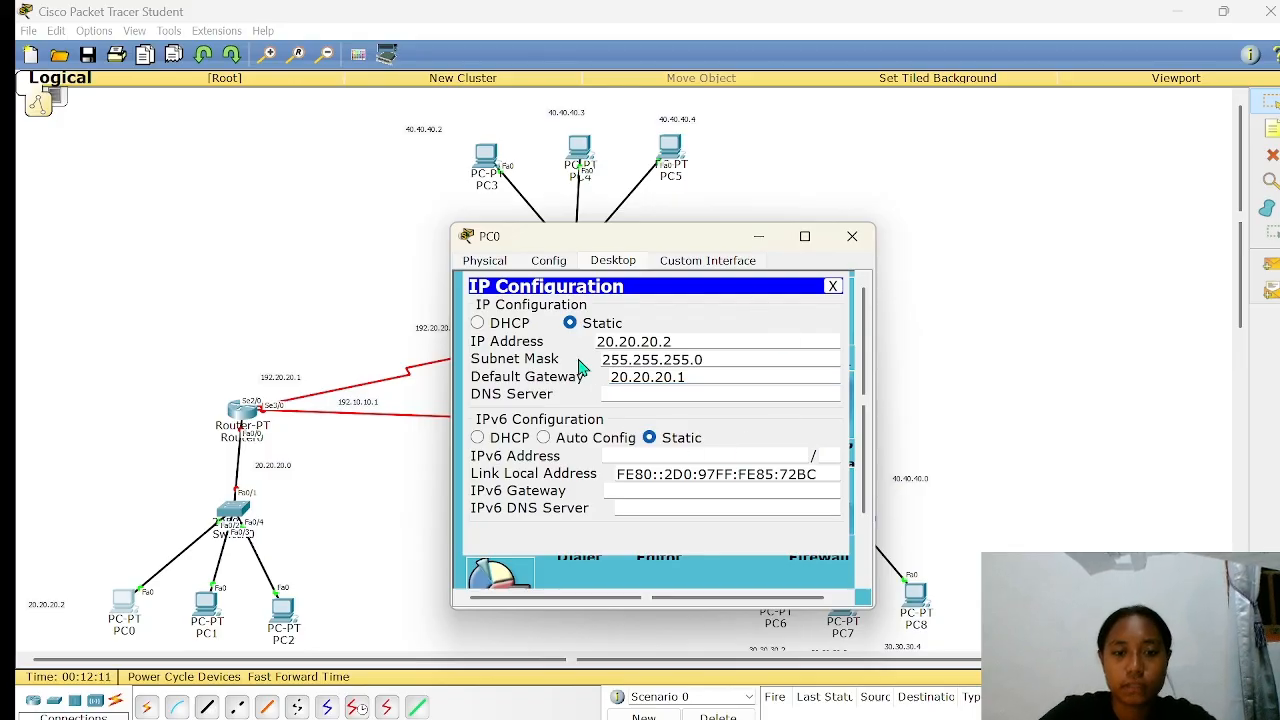
click(365, 470)
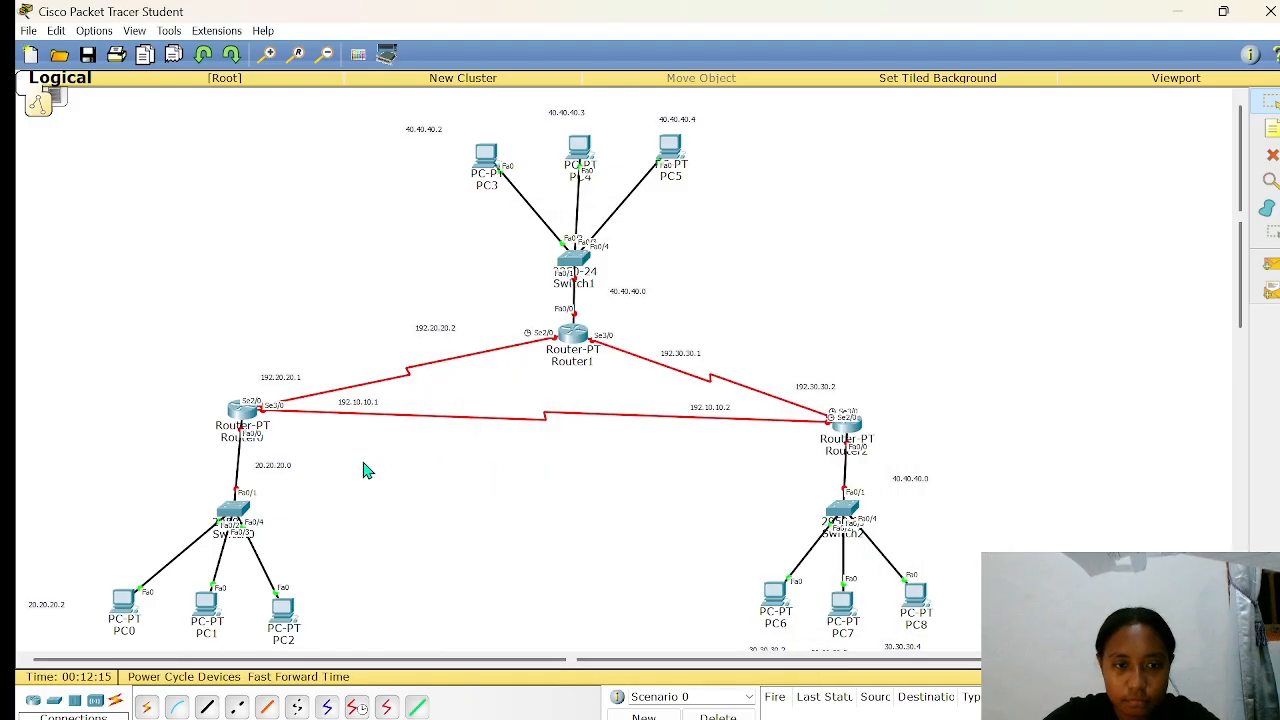
- Open PC1's IP configuration and set its static IP address to 20.20.20.3
click(208, 608)
click(630, 264)
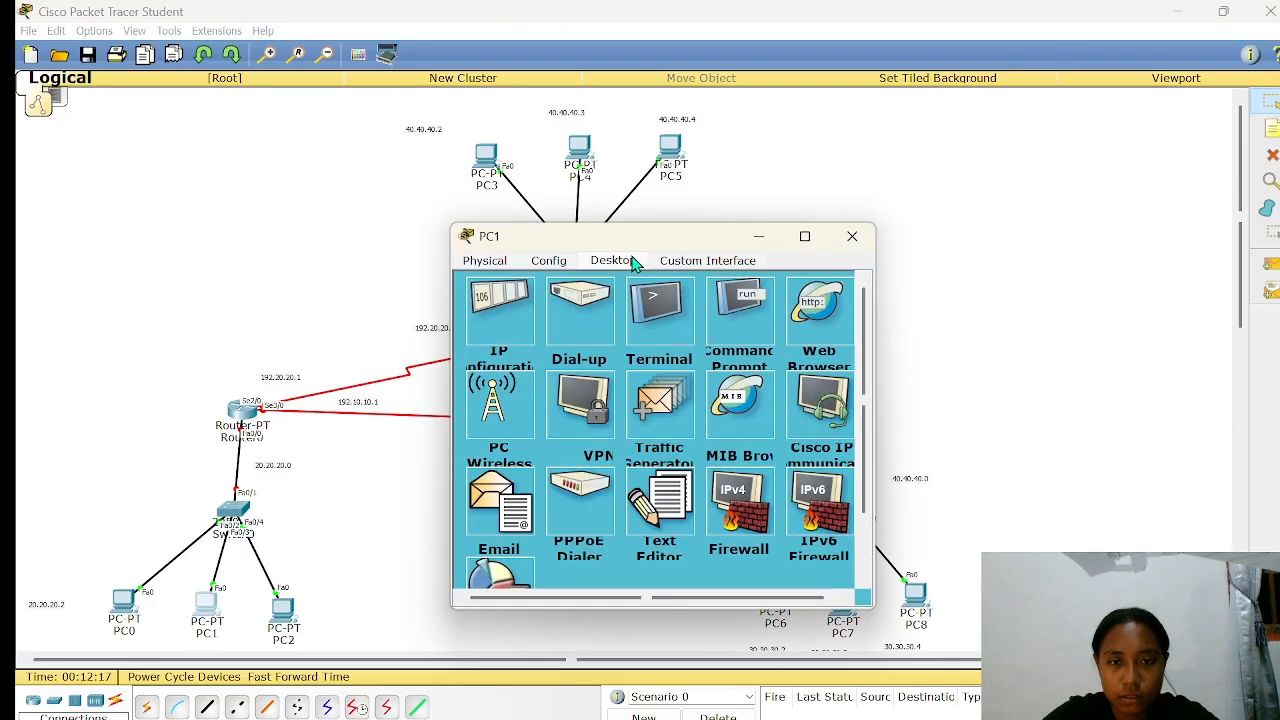
click(525, 302)
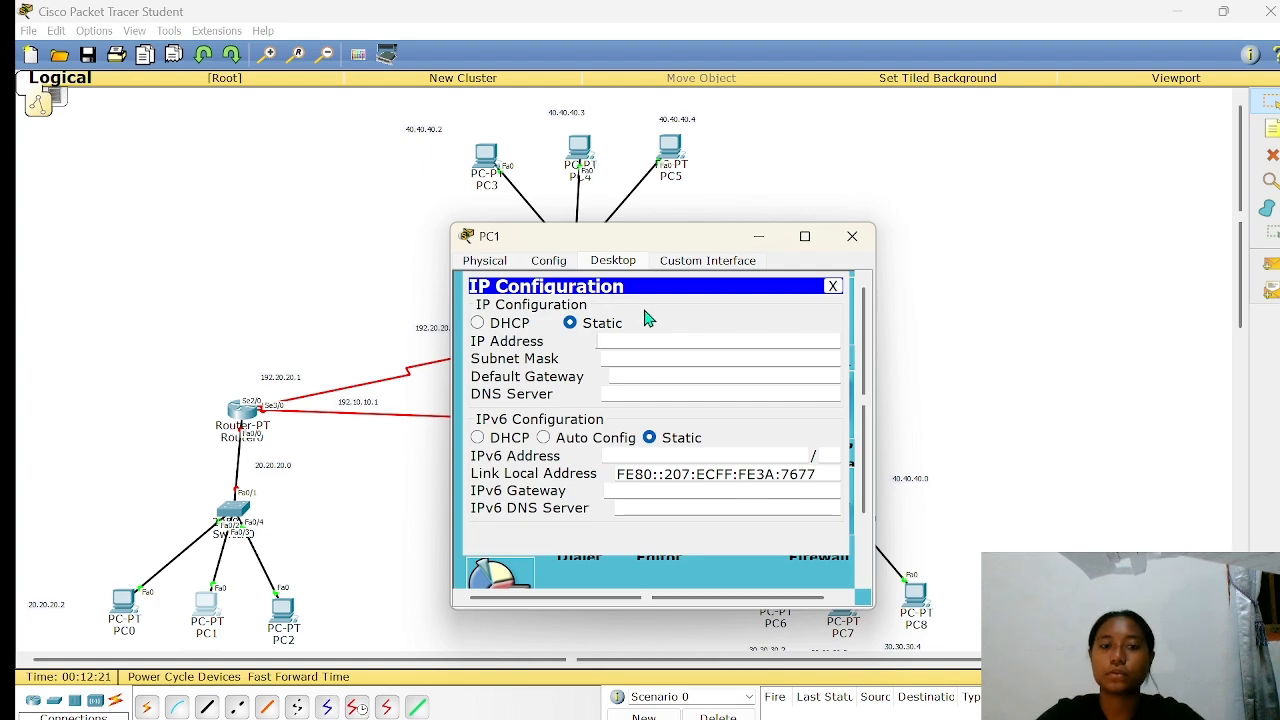
click(621, 341)
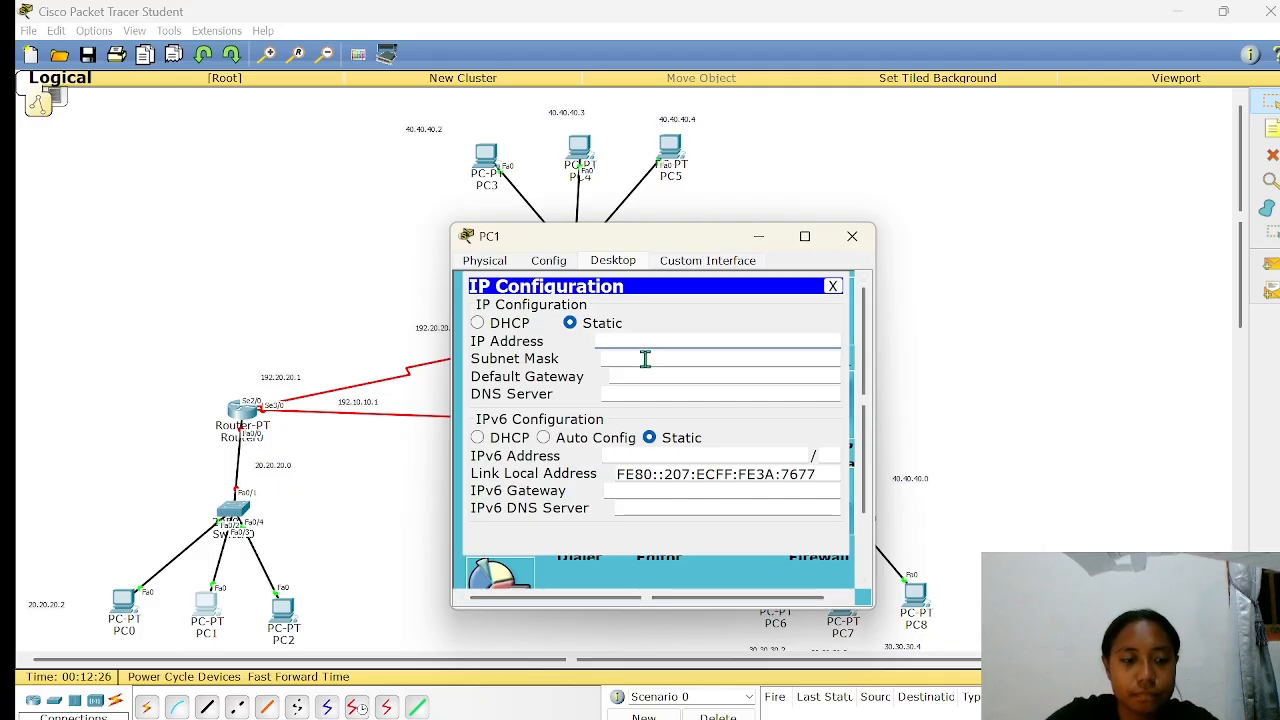
text(20.20)
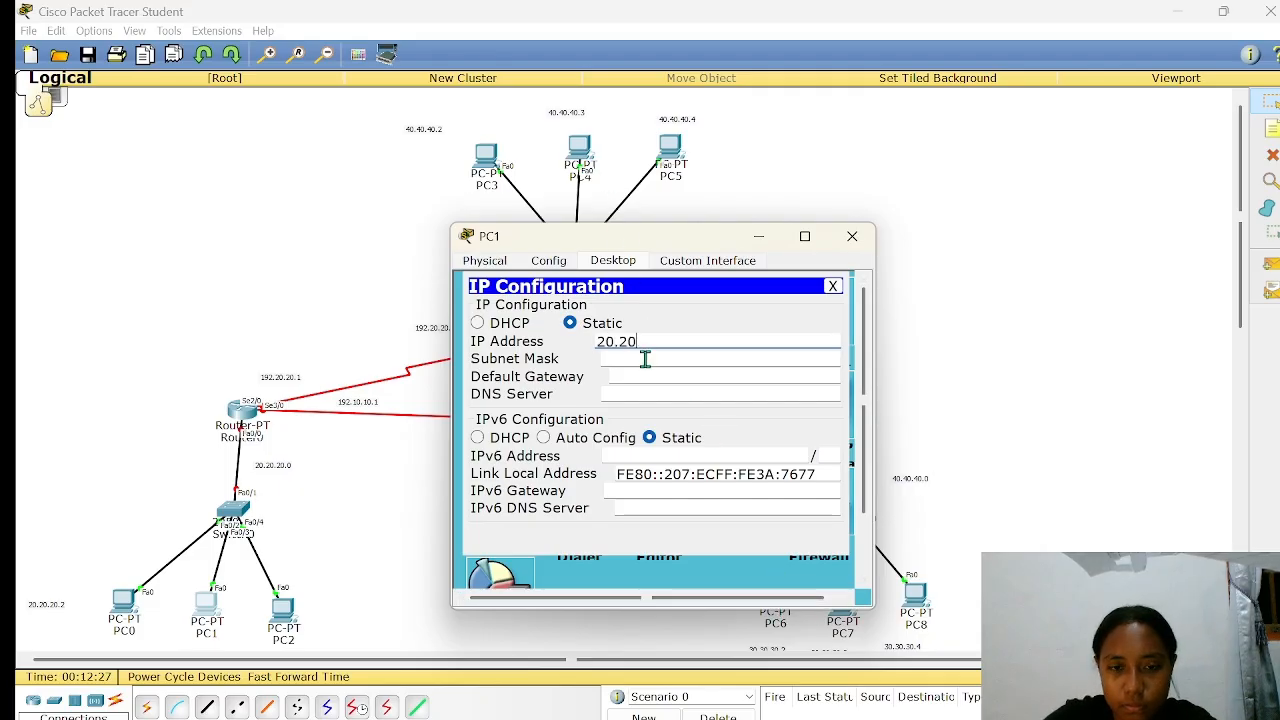
text(.20.3)
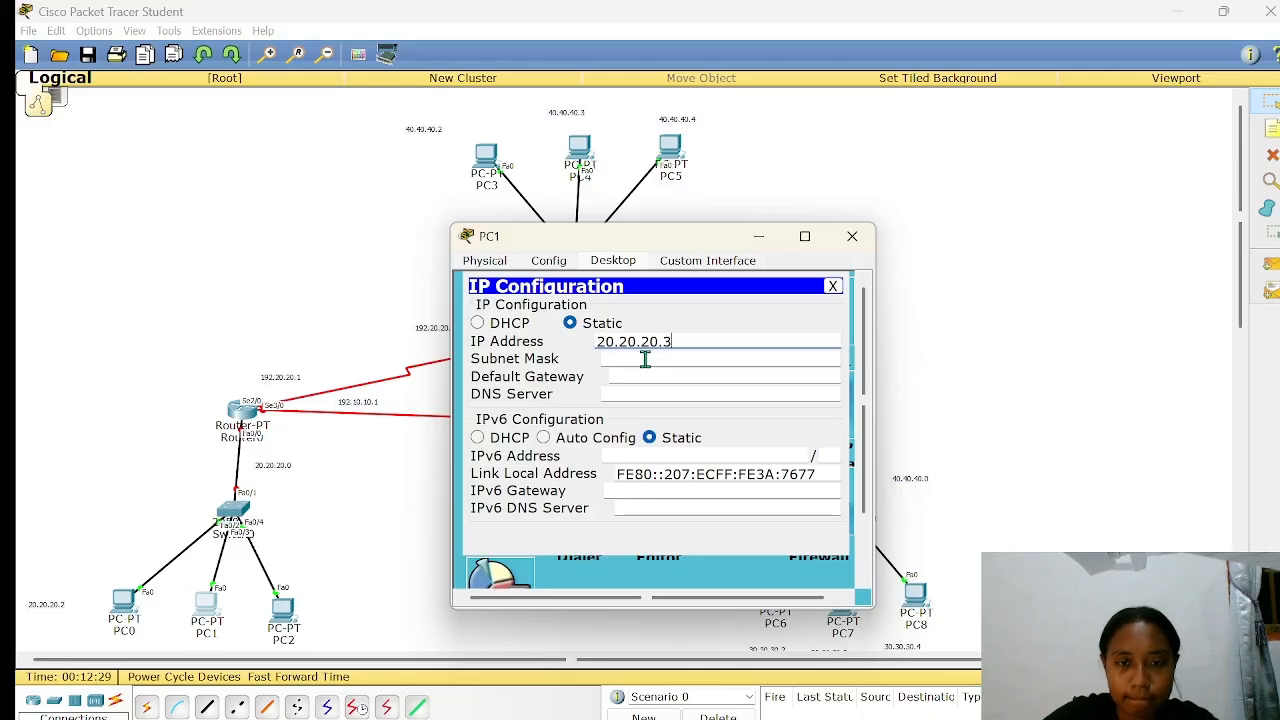
- Set PC1's subnet mask to 255.255.255.0
click(702, 364)
key(BackSpace)
key(BackSpace)
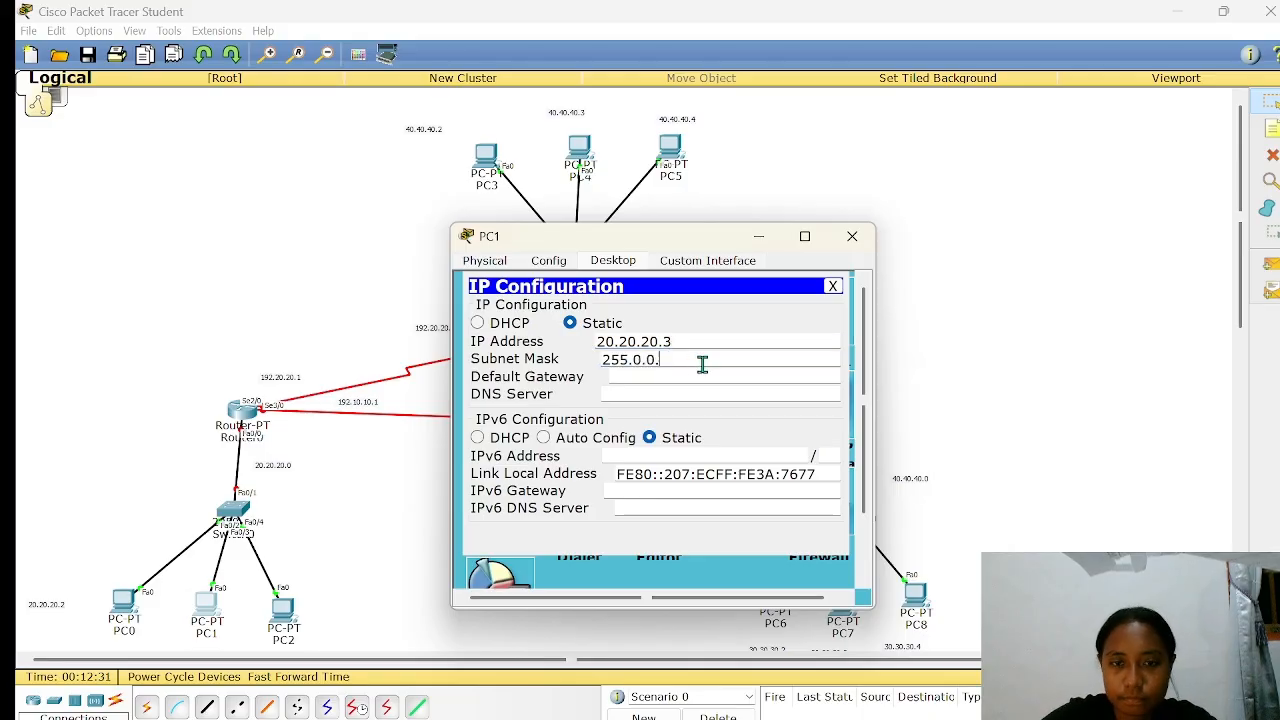
key(BackSpace)
key(BackSpace)
key(BackSpace)
text(255.25)
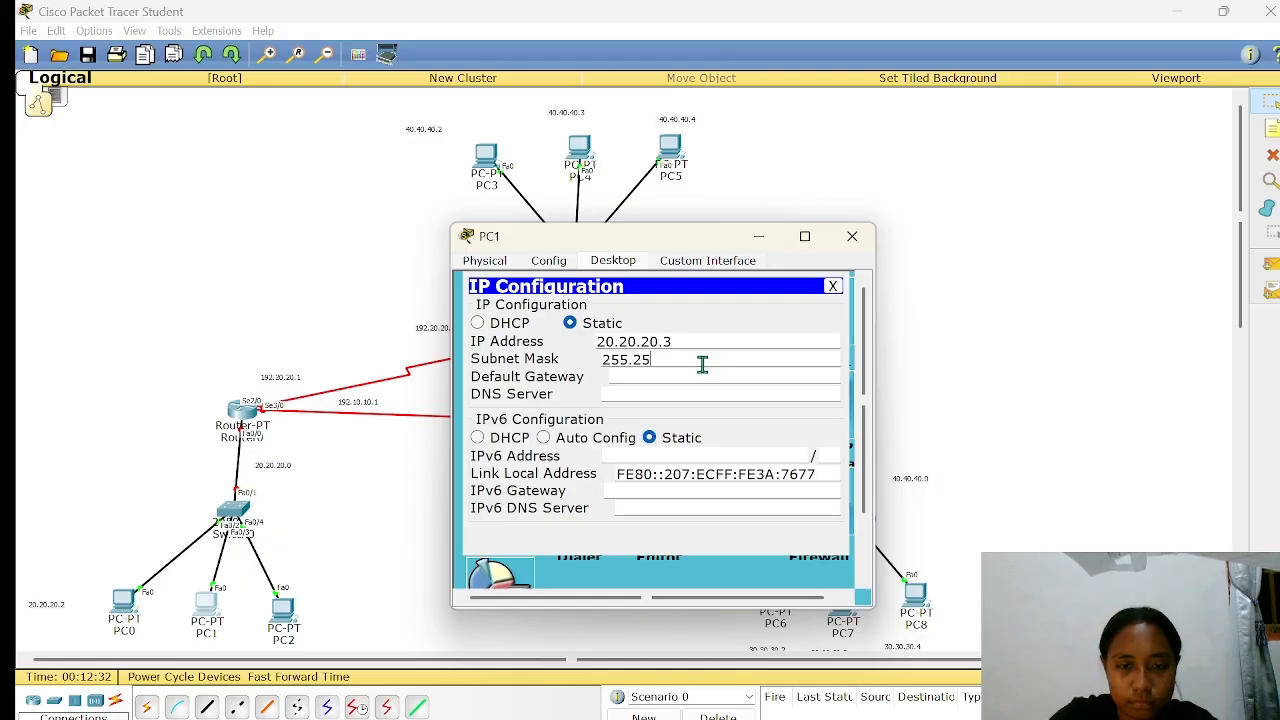
text(5.0)
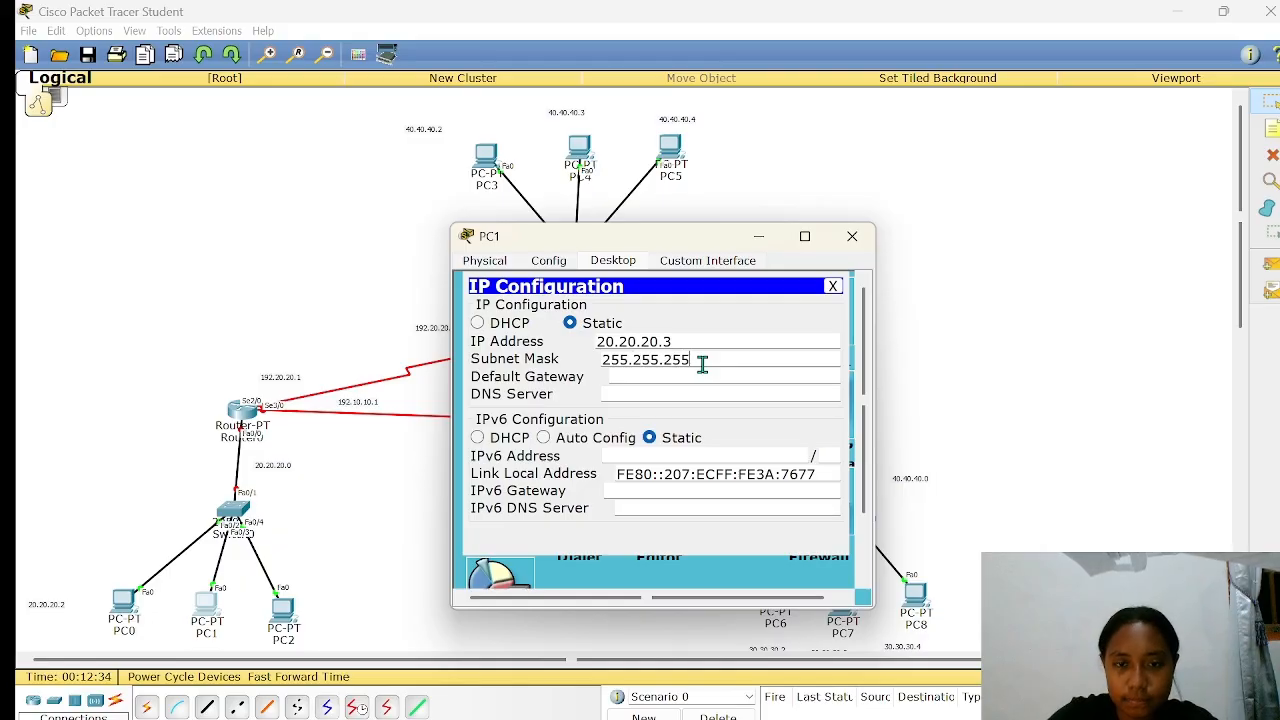
- Set PC1's default gateway to 20.20.20.1 and return to the network topology
click(714, 379)
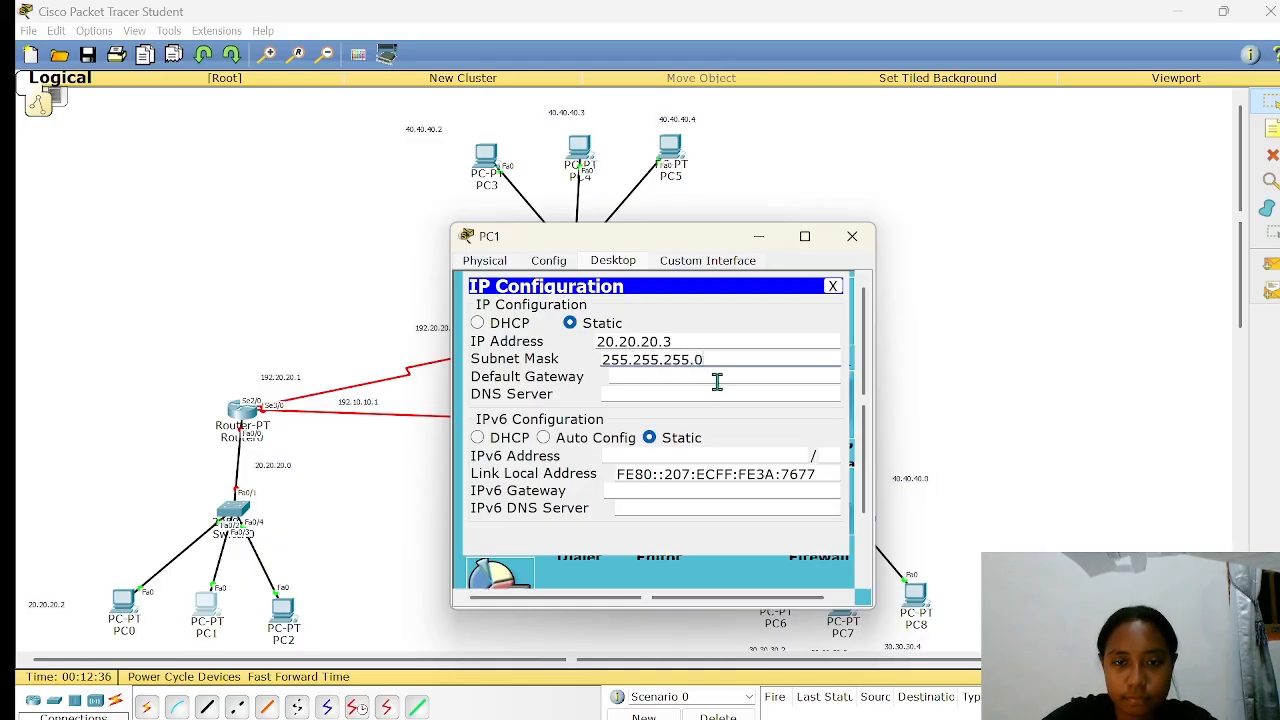
text(2)
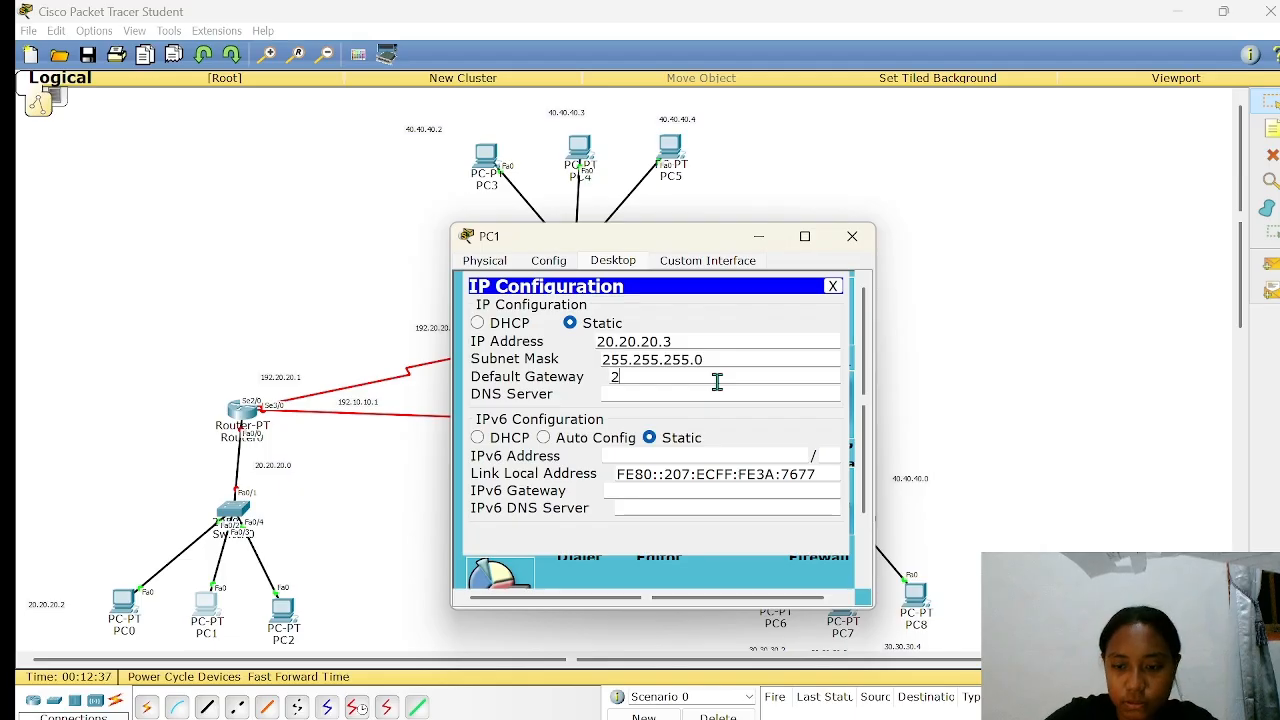
text(0.20.20.)
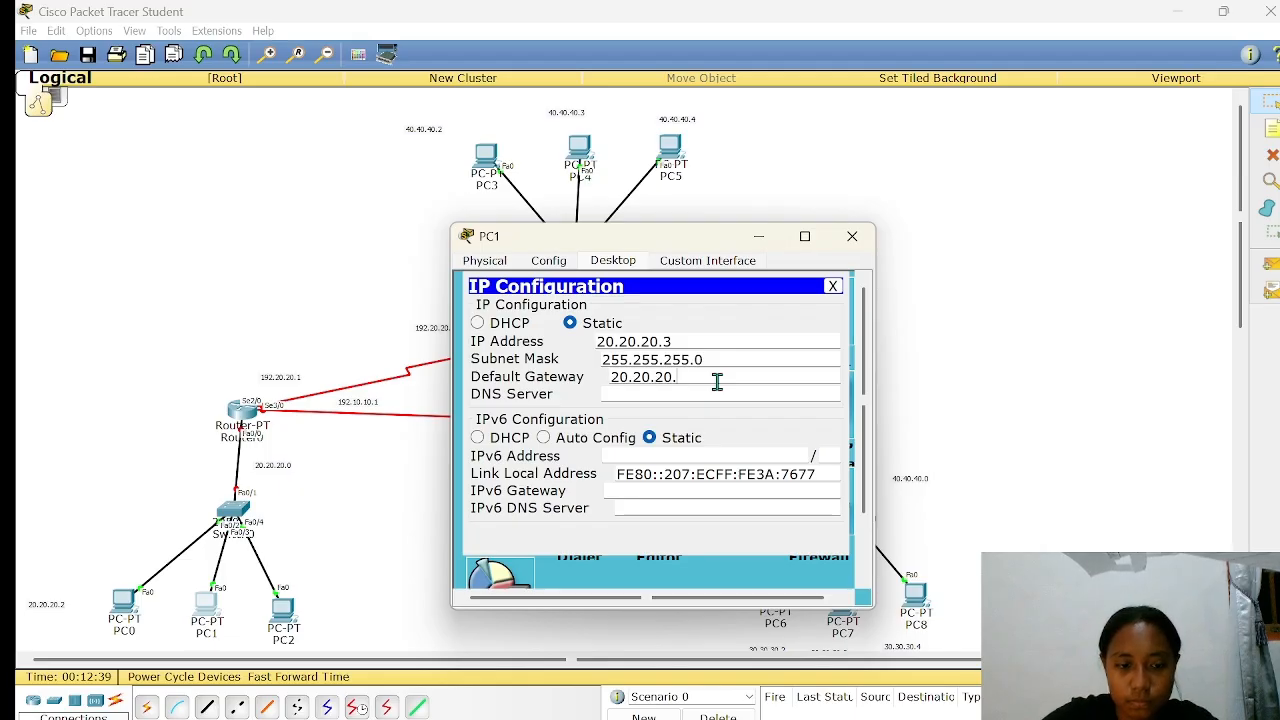
text(1)
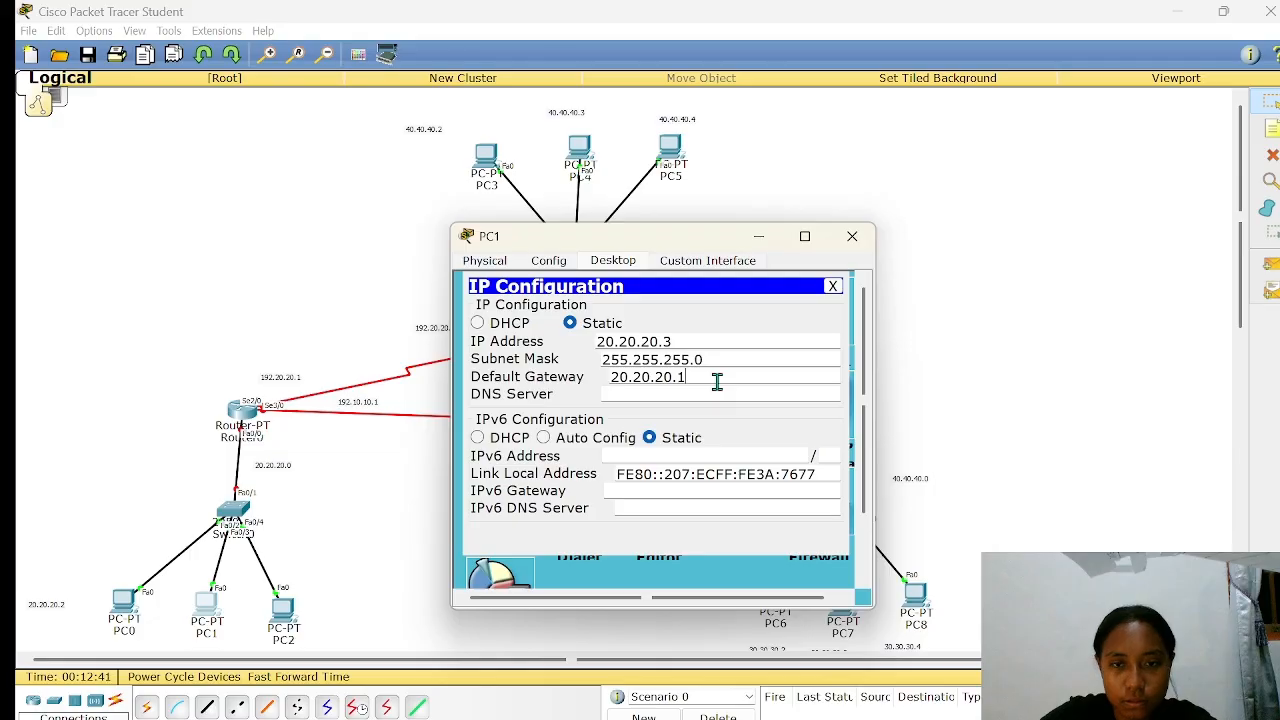
click(809, 143)
- Open PC2's IP configuration and set its static IP address to 20.20.20.4
click(280, 626)
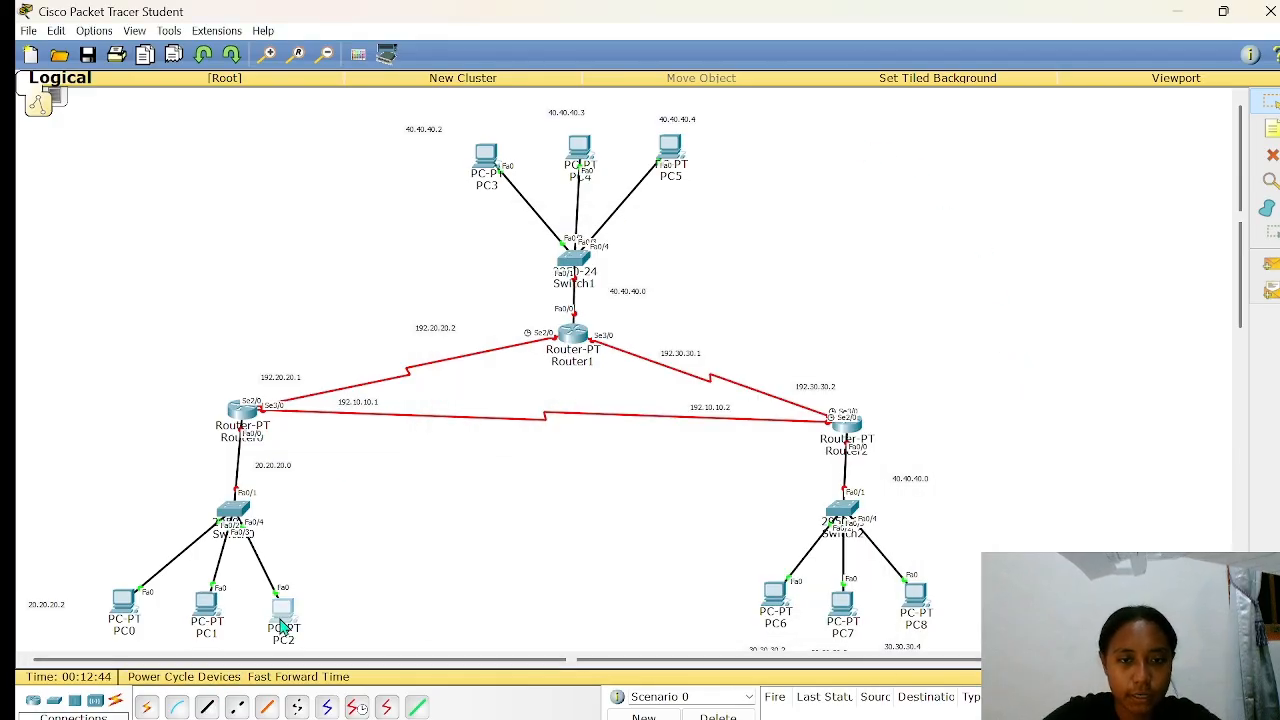
click(626, 258)
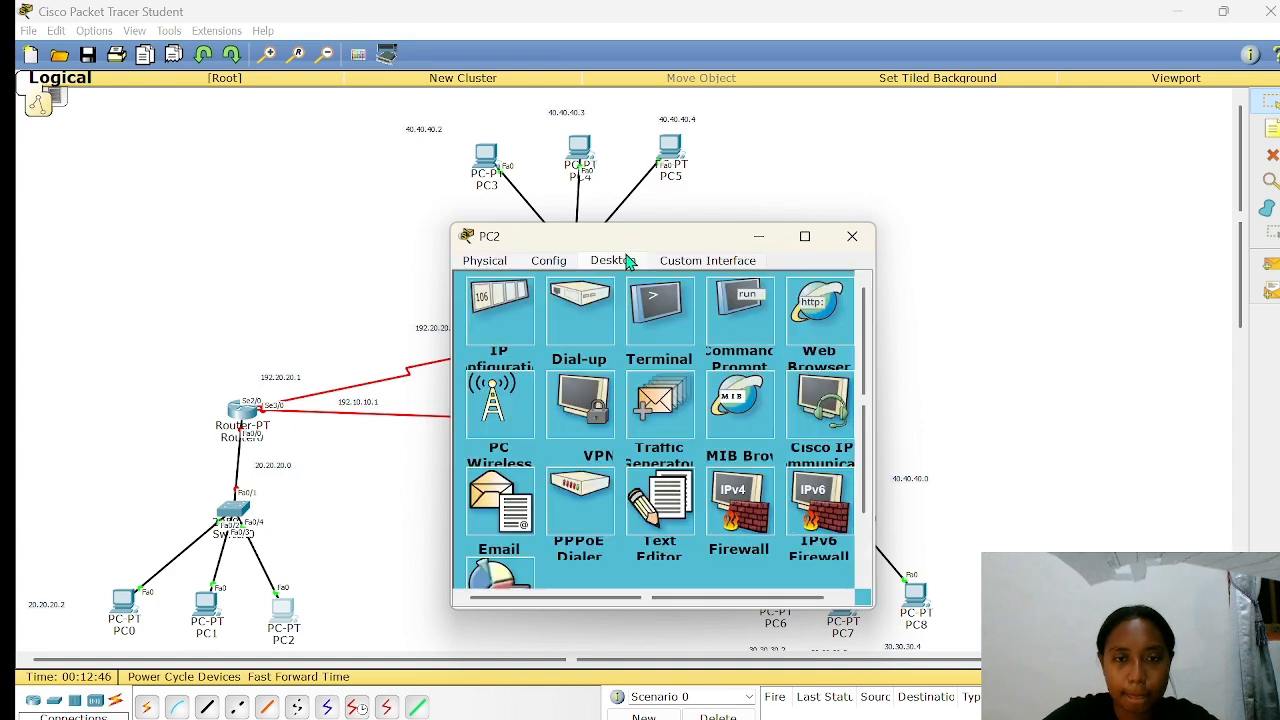
click(507, 313)
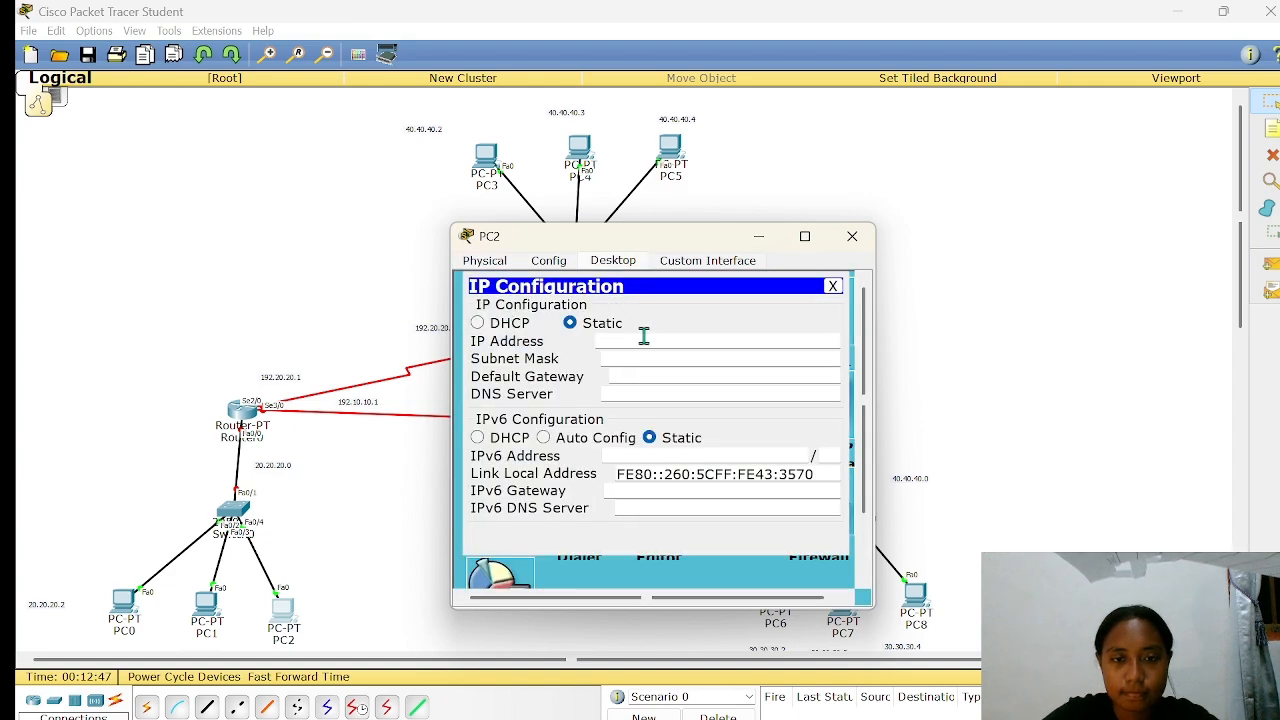
text(0.20.20)
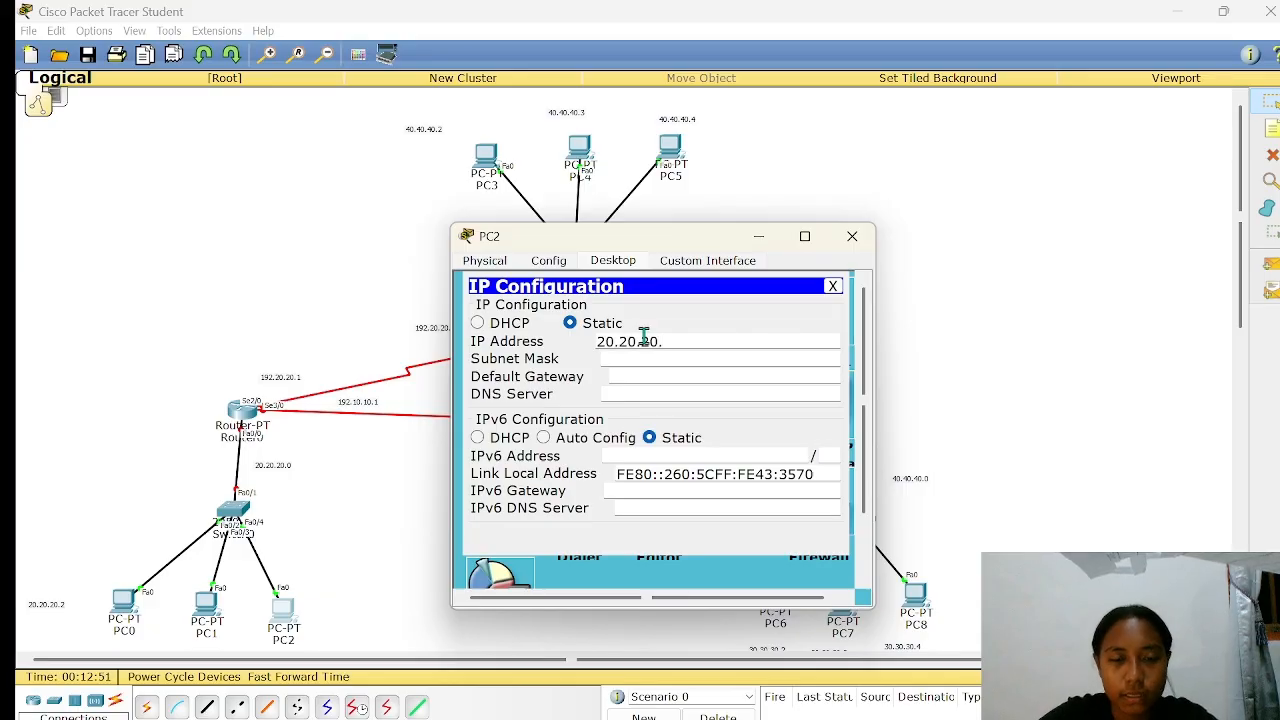
text(.)
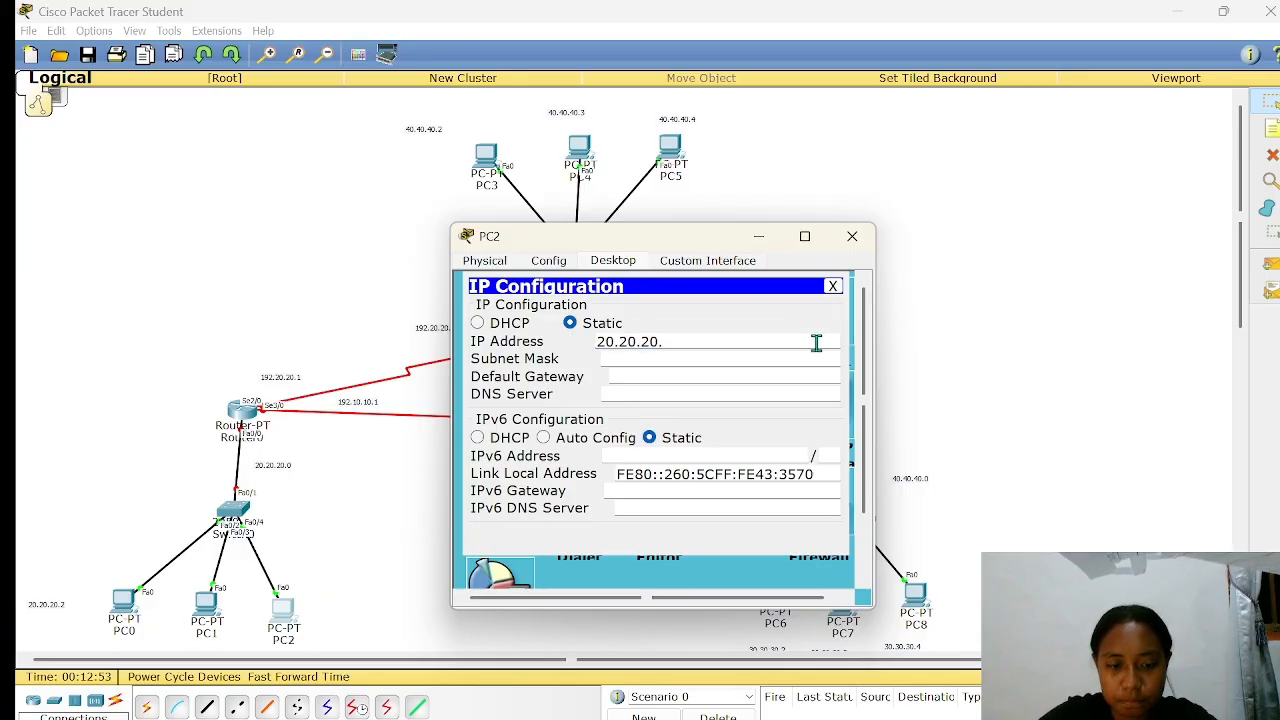
text(4)
click(746, 358)
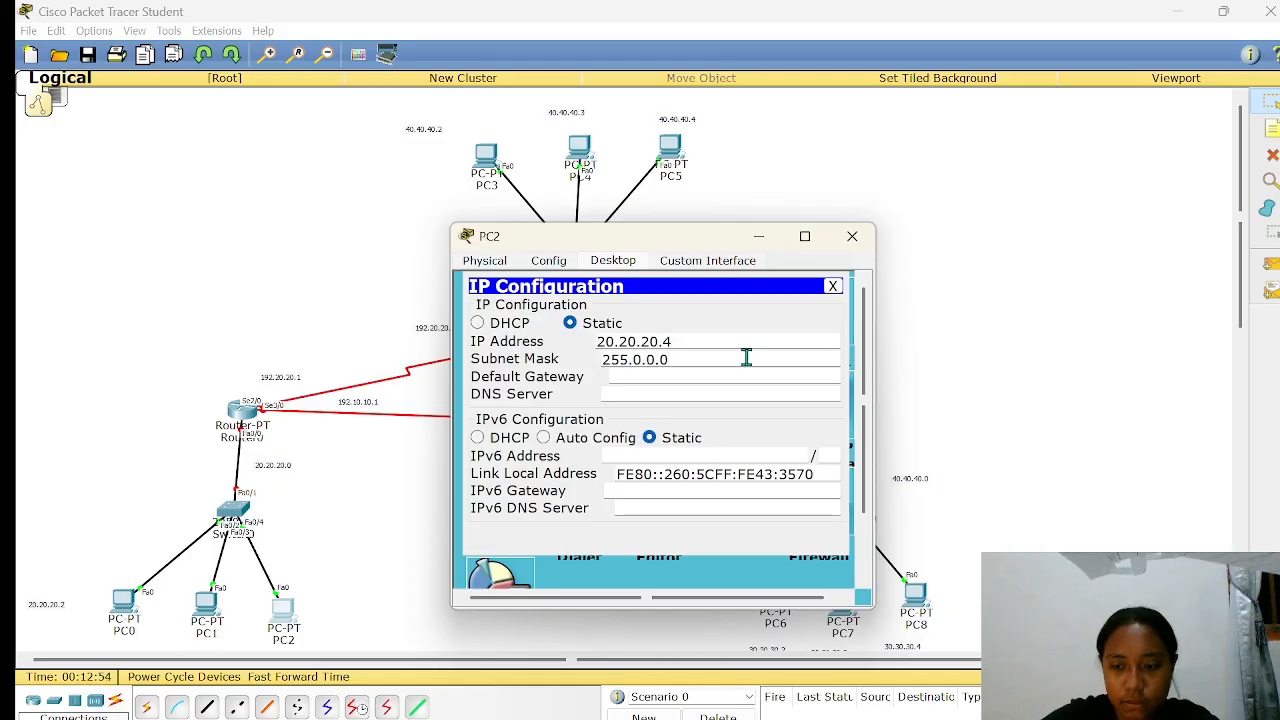
- Set PC2's subnet mask to 255.255.255.0
key(BackSpace)
key(BackSpace)
key(BackSpace)
key(BackSpace)
key(BackSpace)
key(BackSpace)
text(.)
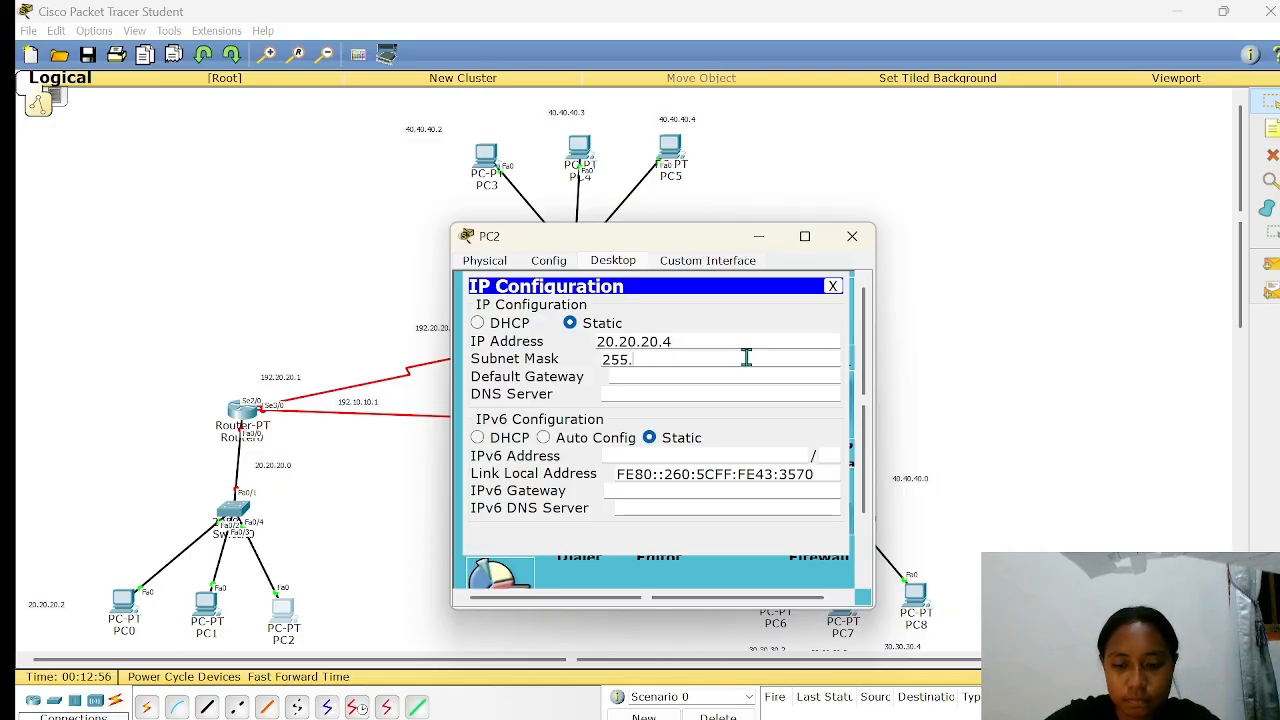
text(255.25)
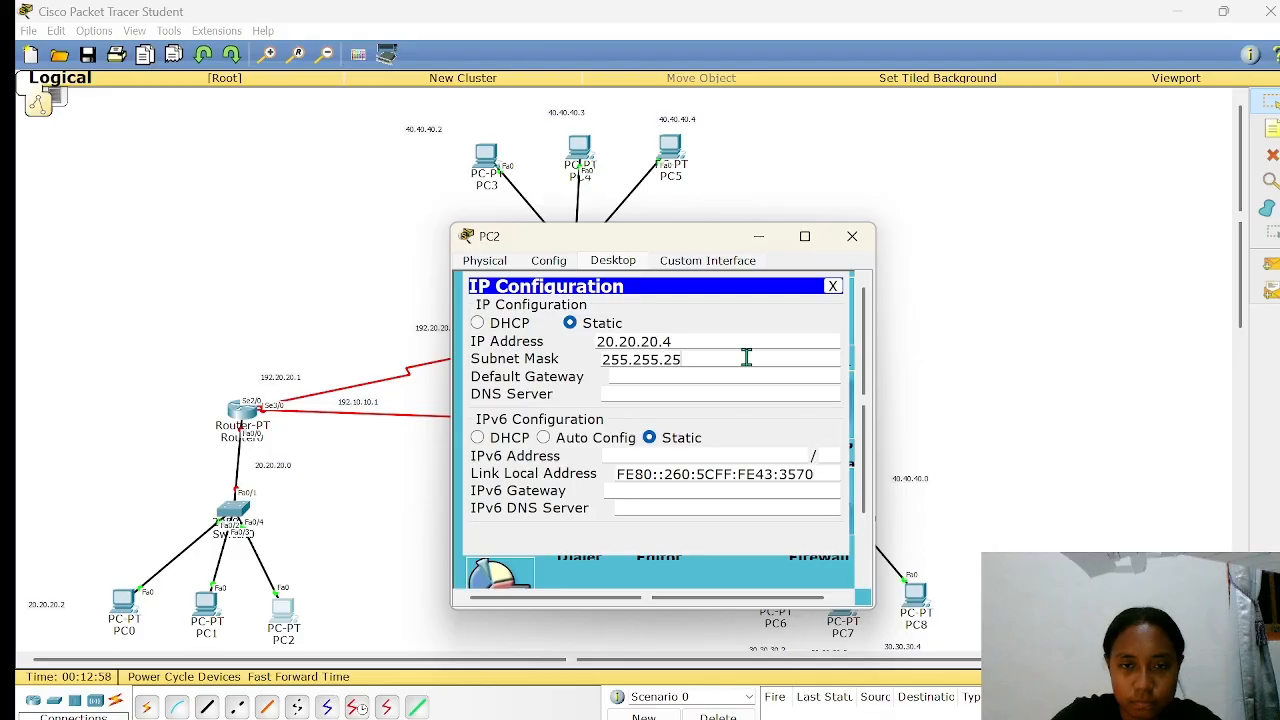
text(5.0)
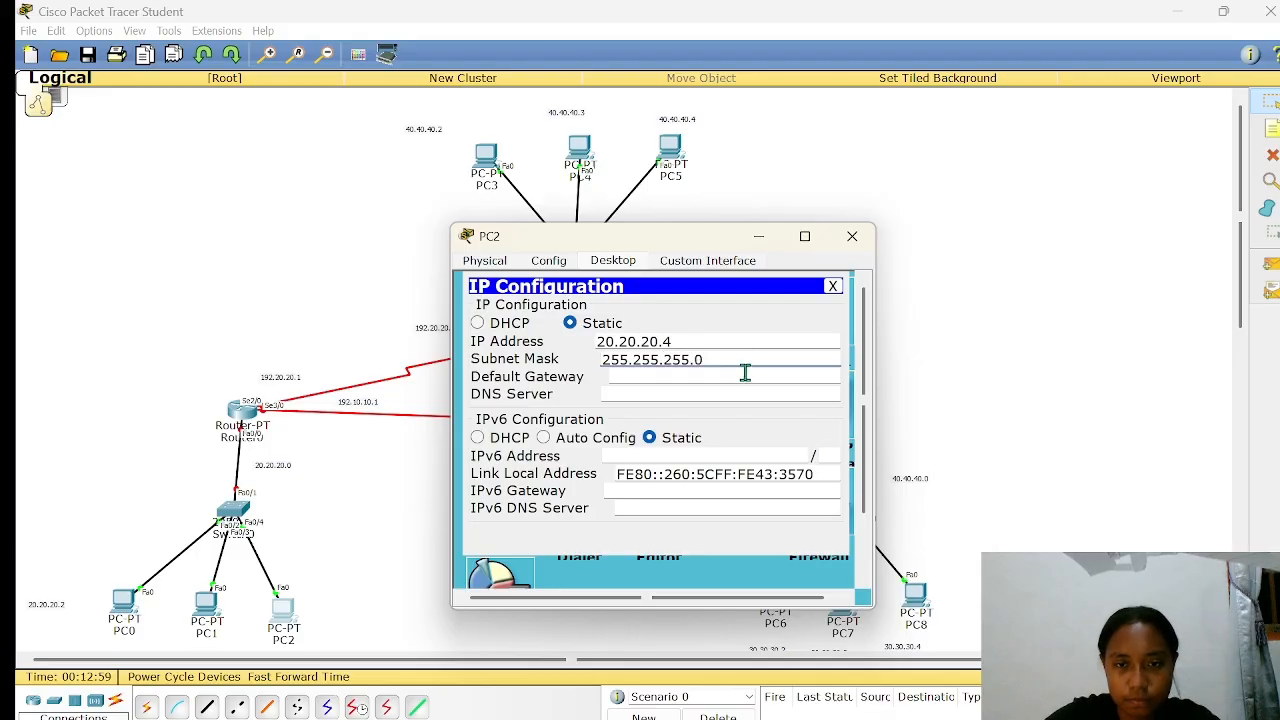
- Set PC2's default gateway to 20.20.20.1 and return to the network topology
click(744, 373)
text(20.20.20.)
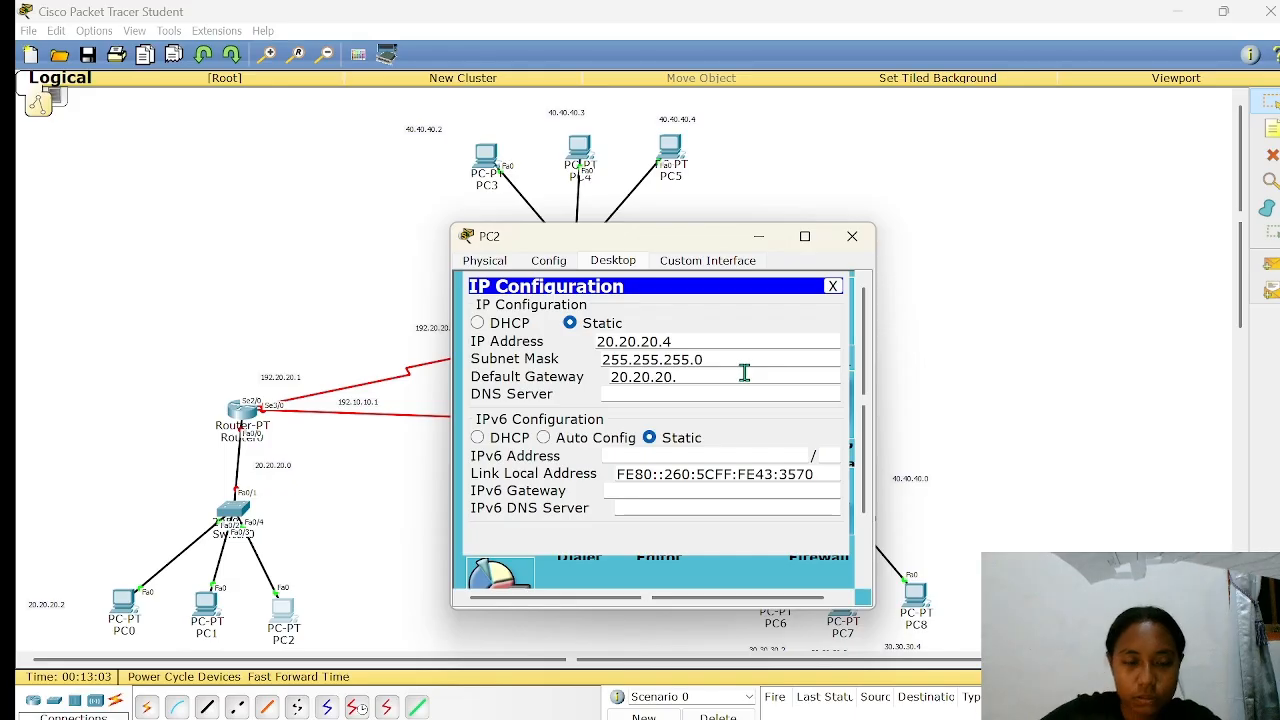
text(1)
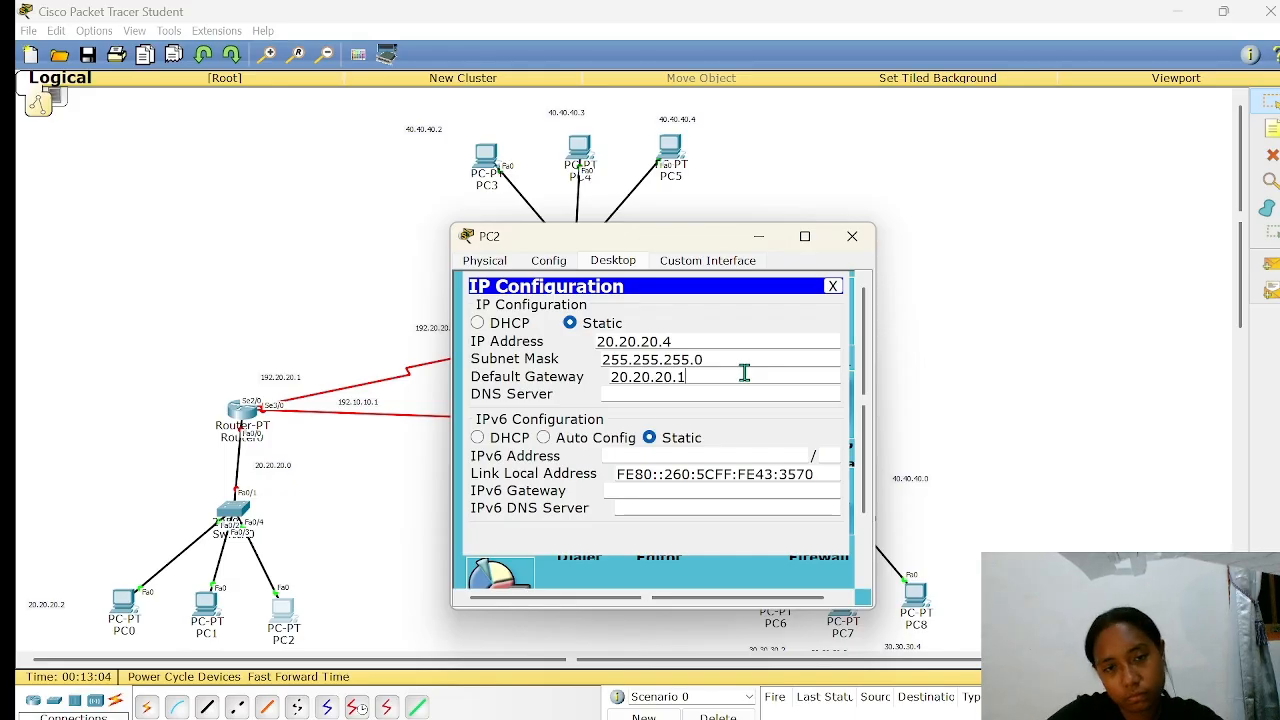
click(1014, 344)
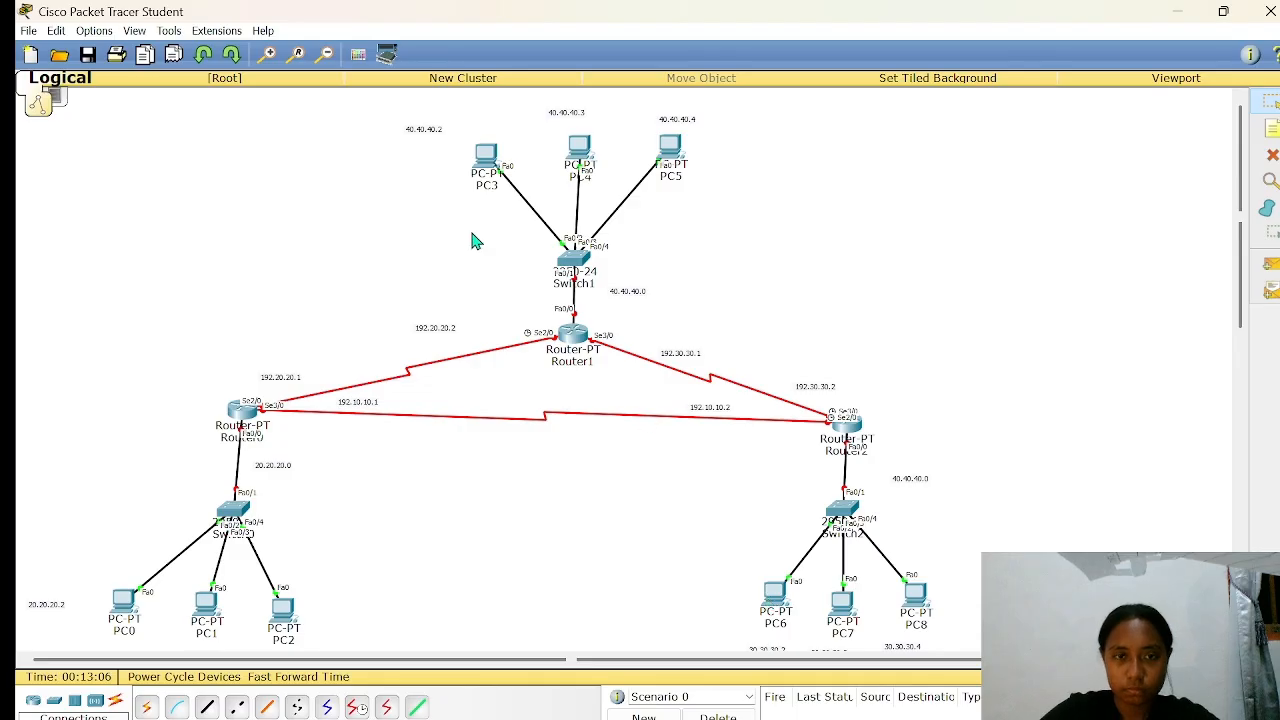
- Open PC6's IP configuration and set its static IP address to 30.30.30.2
click(780, 592)
click(628, 260)
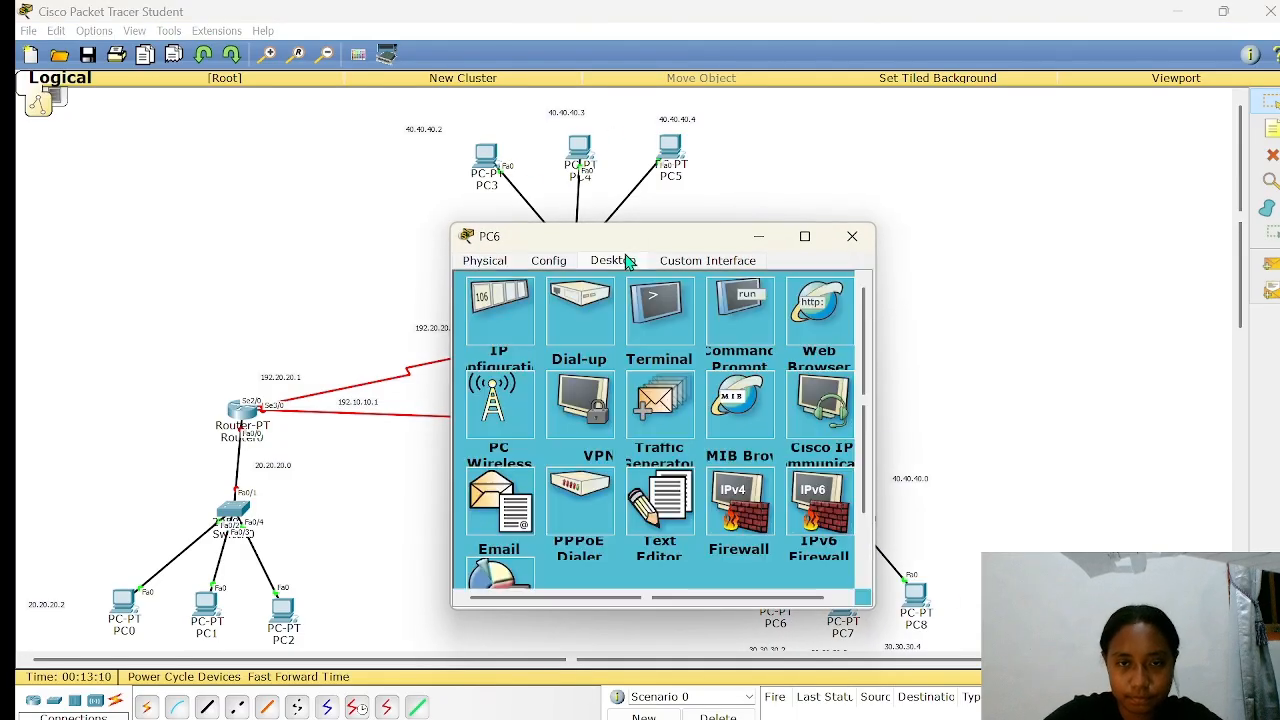
click(504, 296)
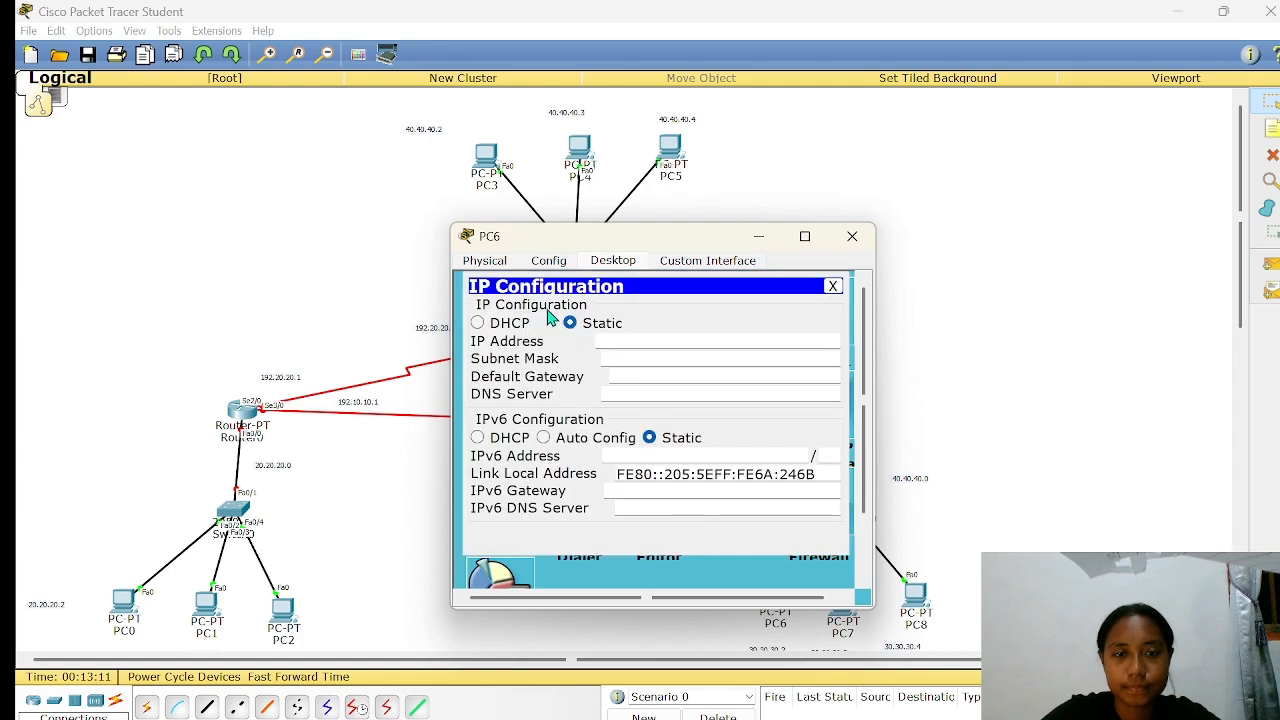
click(605, 336)
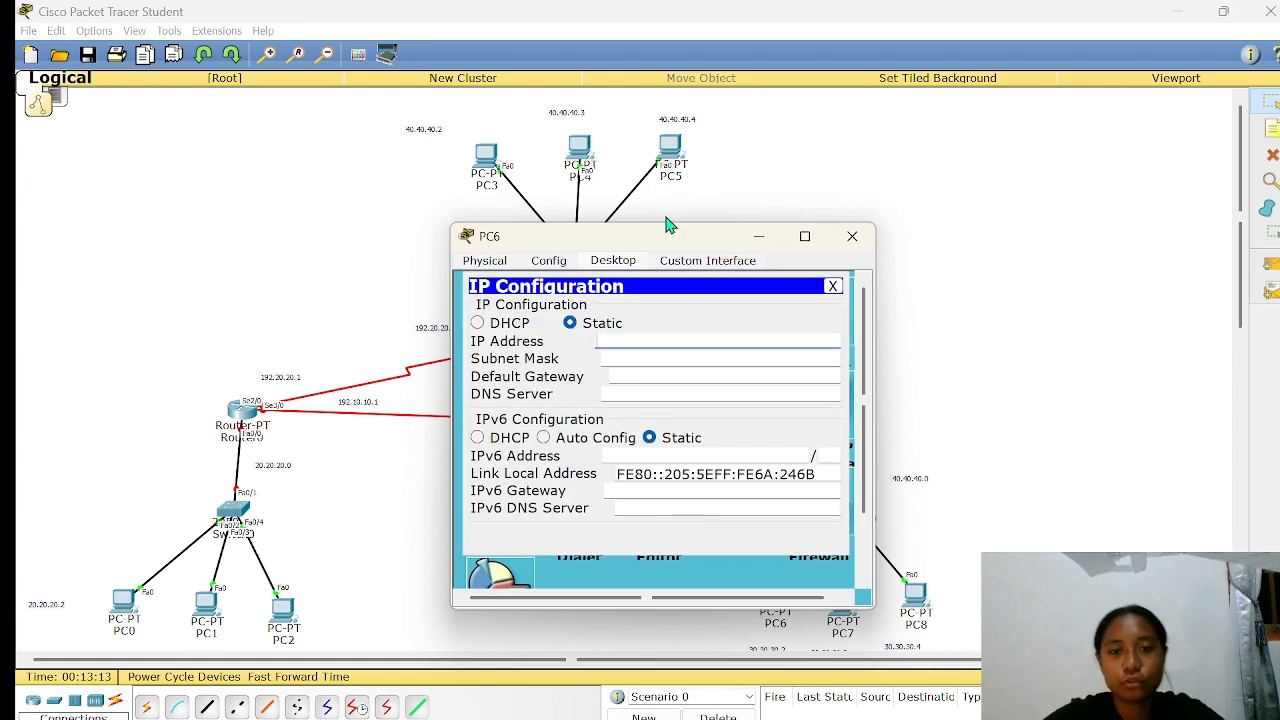
drag(662, 247, 513, 241)
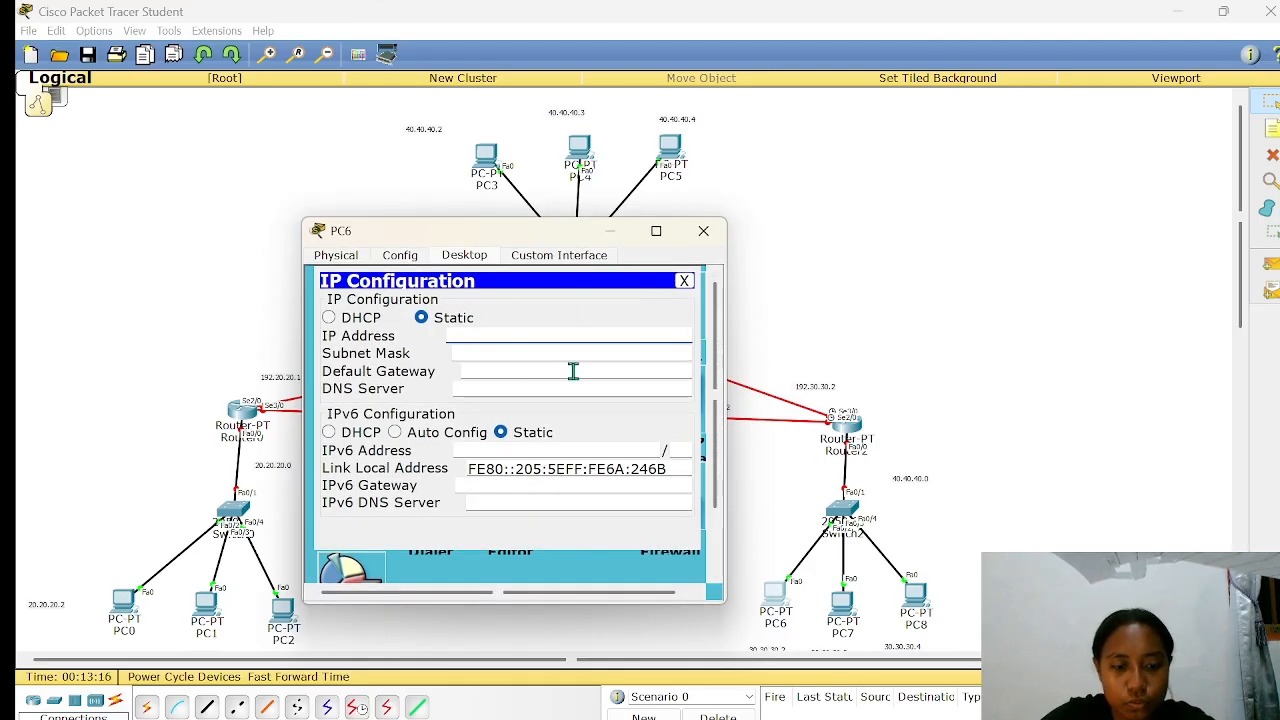
text(30.30.30.2)
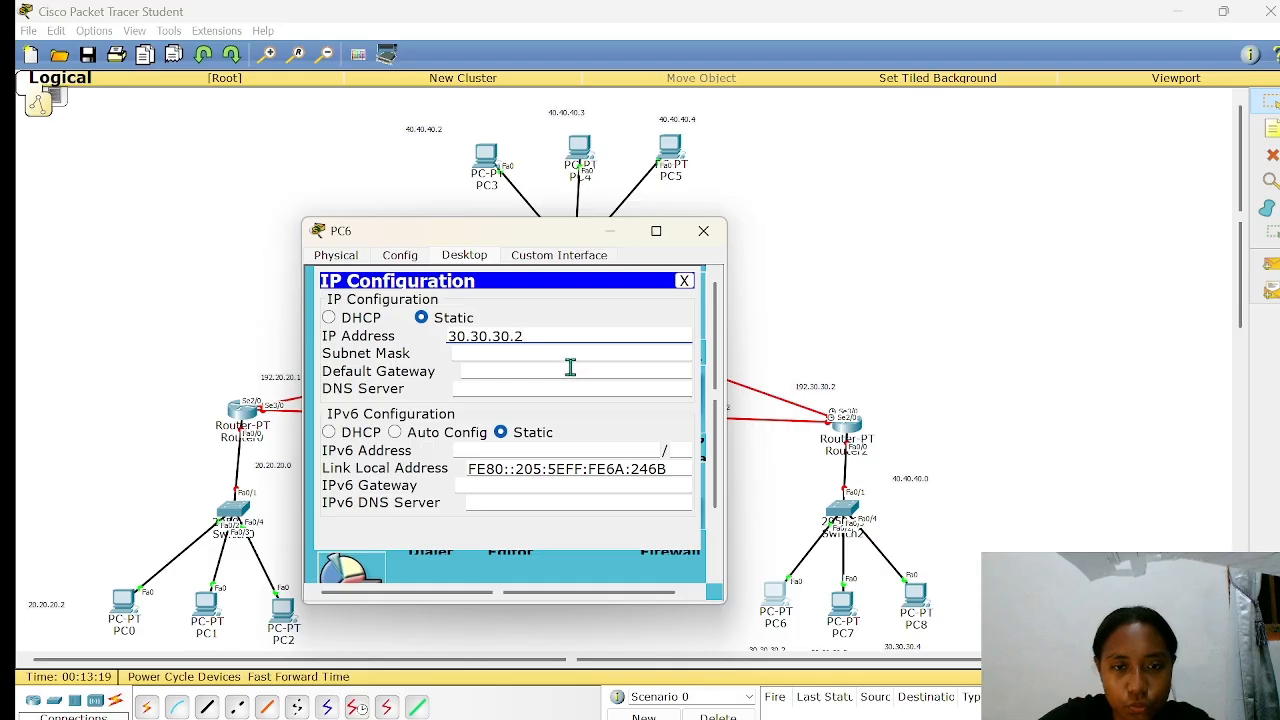
- Set PC6's subnet mask to 255.255.255.0
click(586, 351)
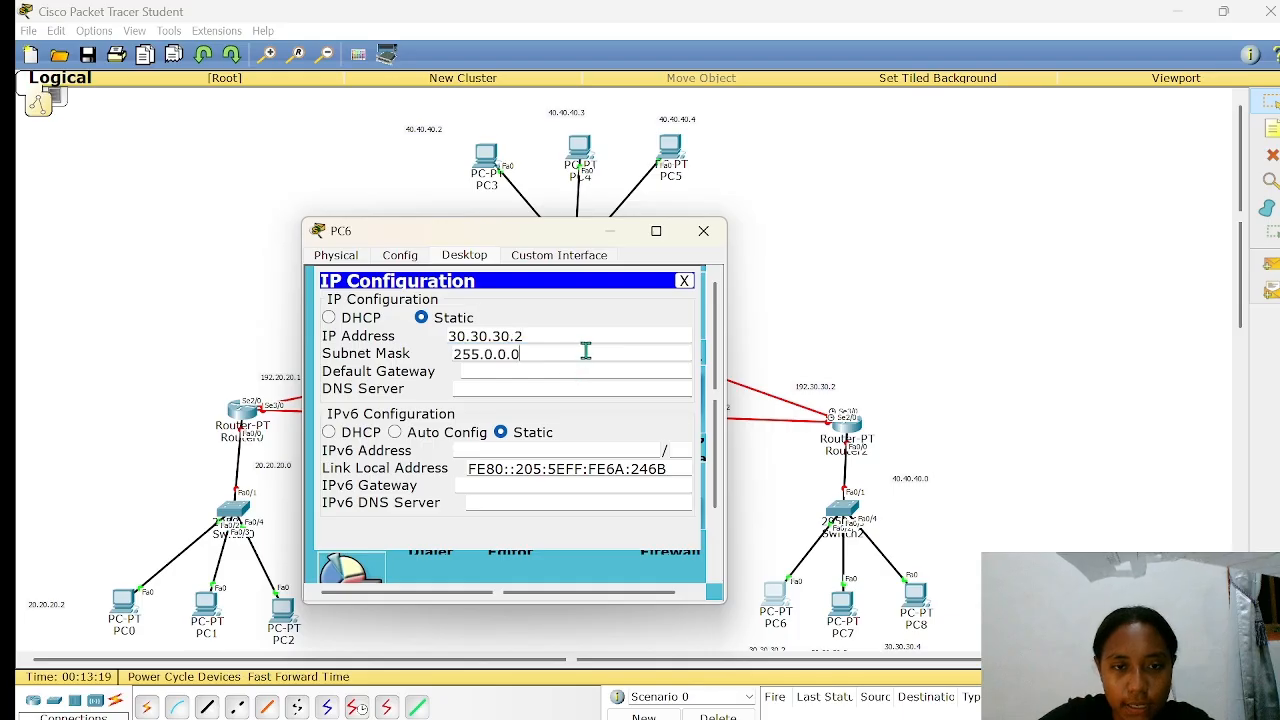
key(BackSpace)
key(BackSpace)
key(BackSpace)
key(BackSpace)
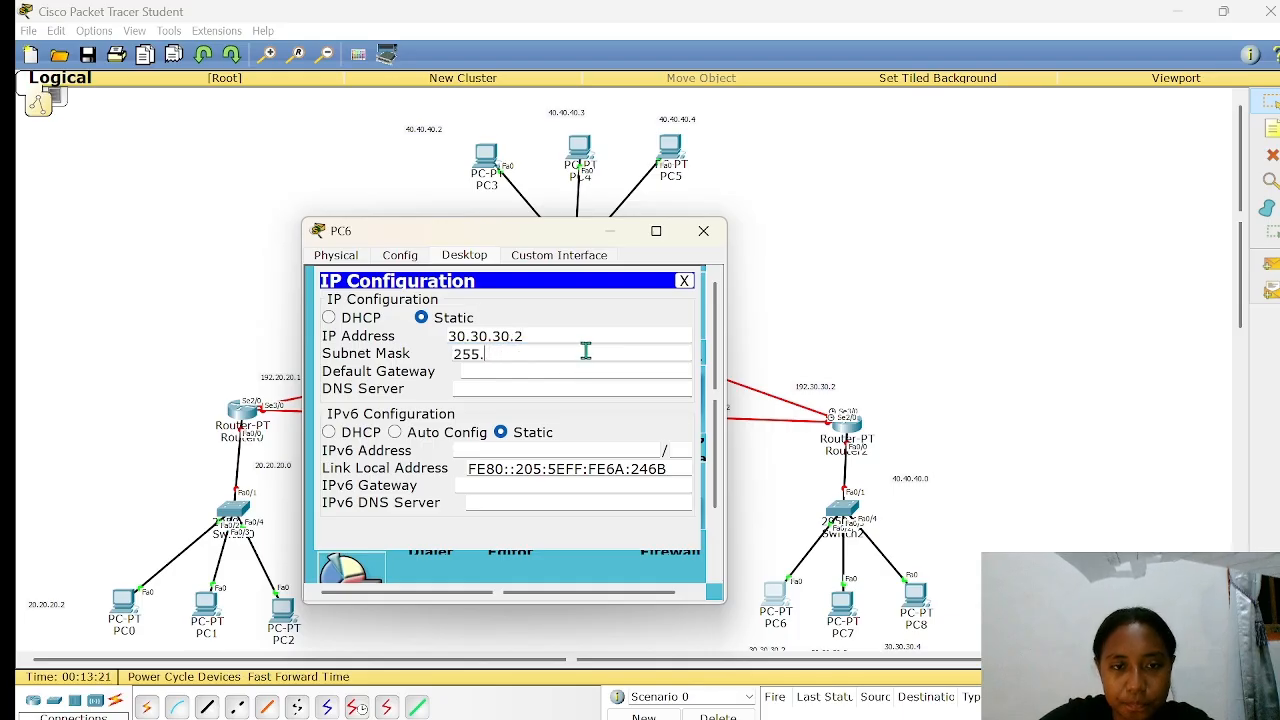
text(255.255)
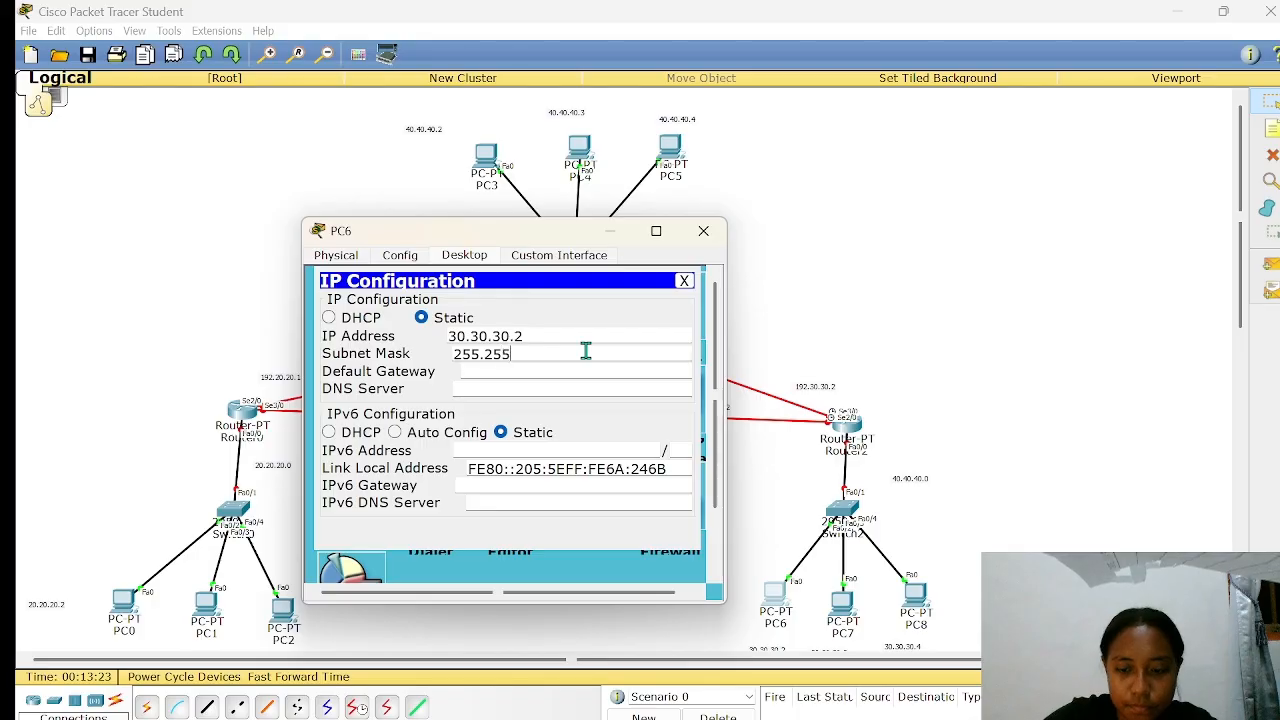
text(.0)
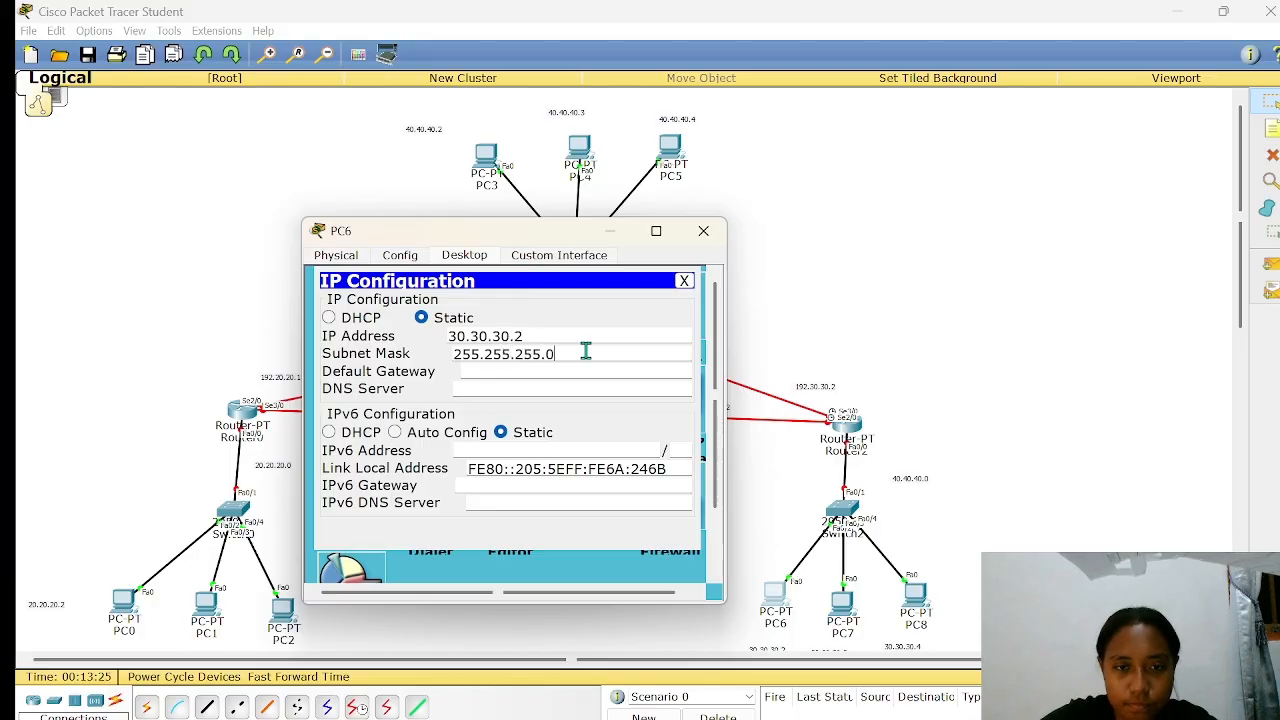
- Set PC6's default gateway to 30.30.30.1 and close its configuration window
click(600, 366)
text(3)
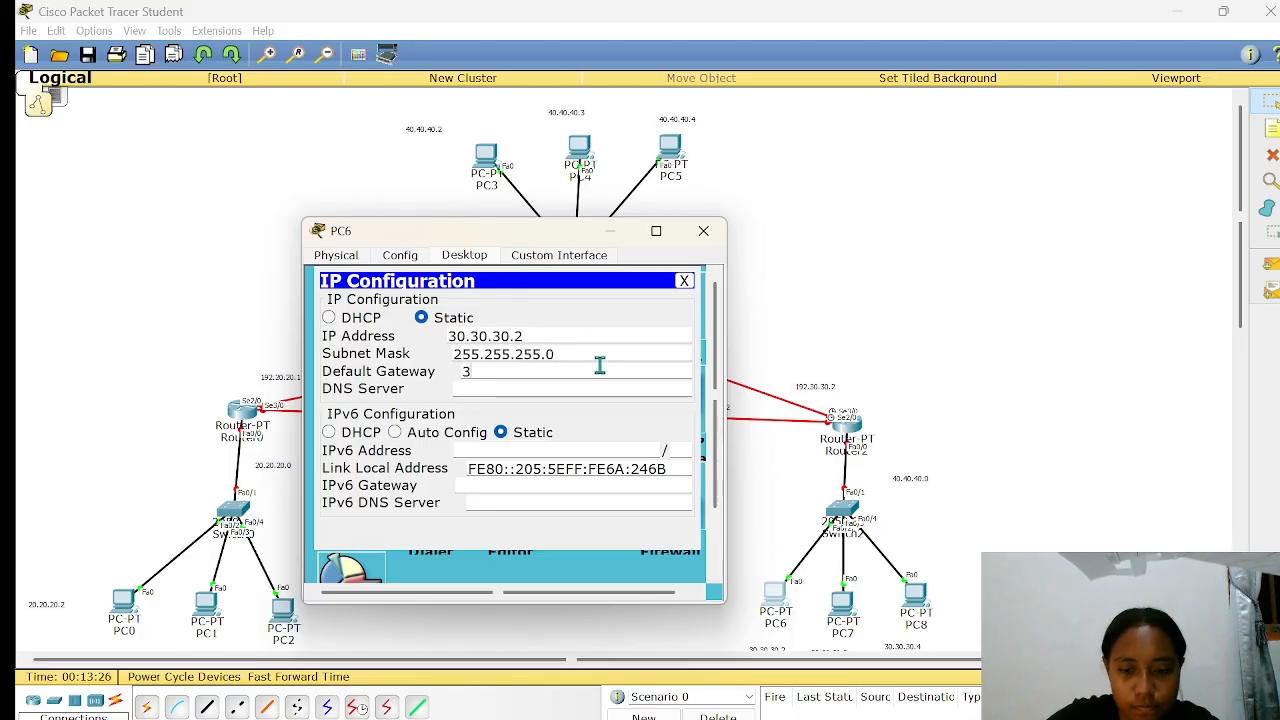
text(0.30.30.3)
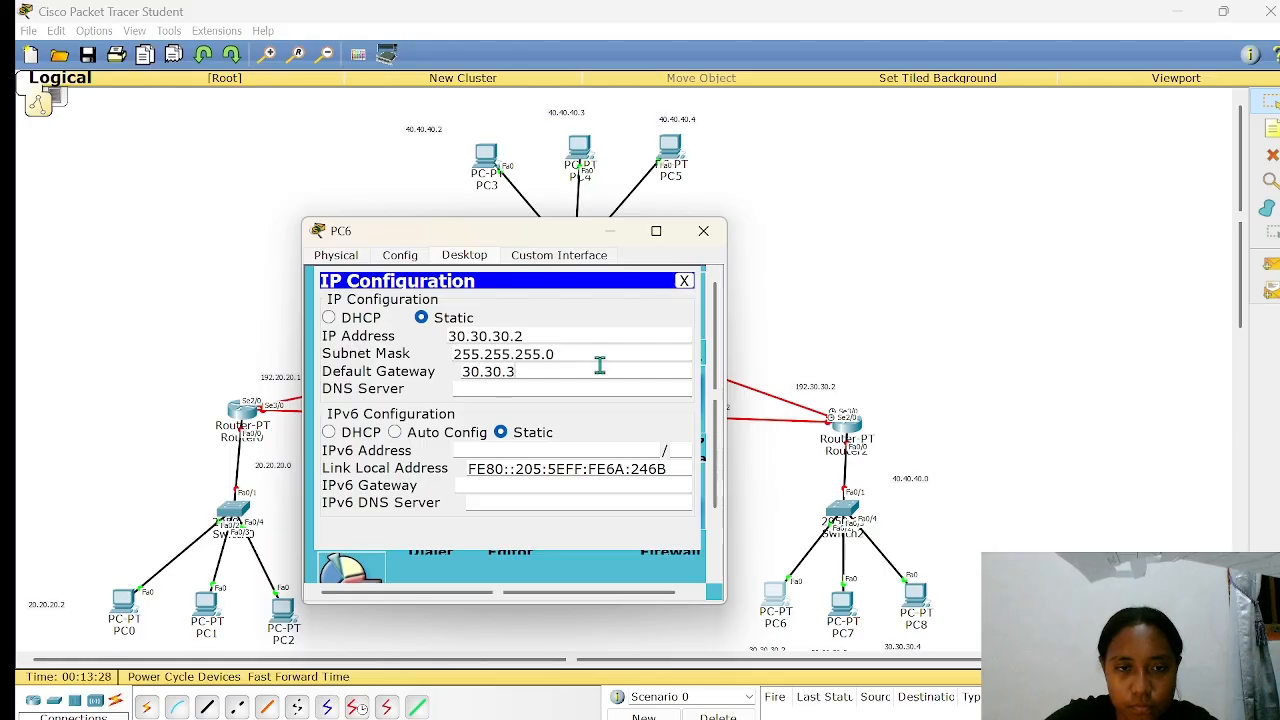
text(1)
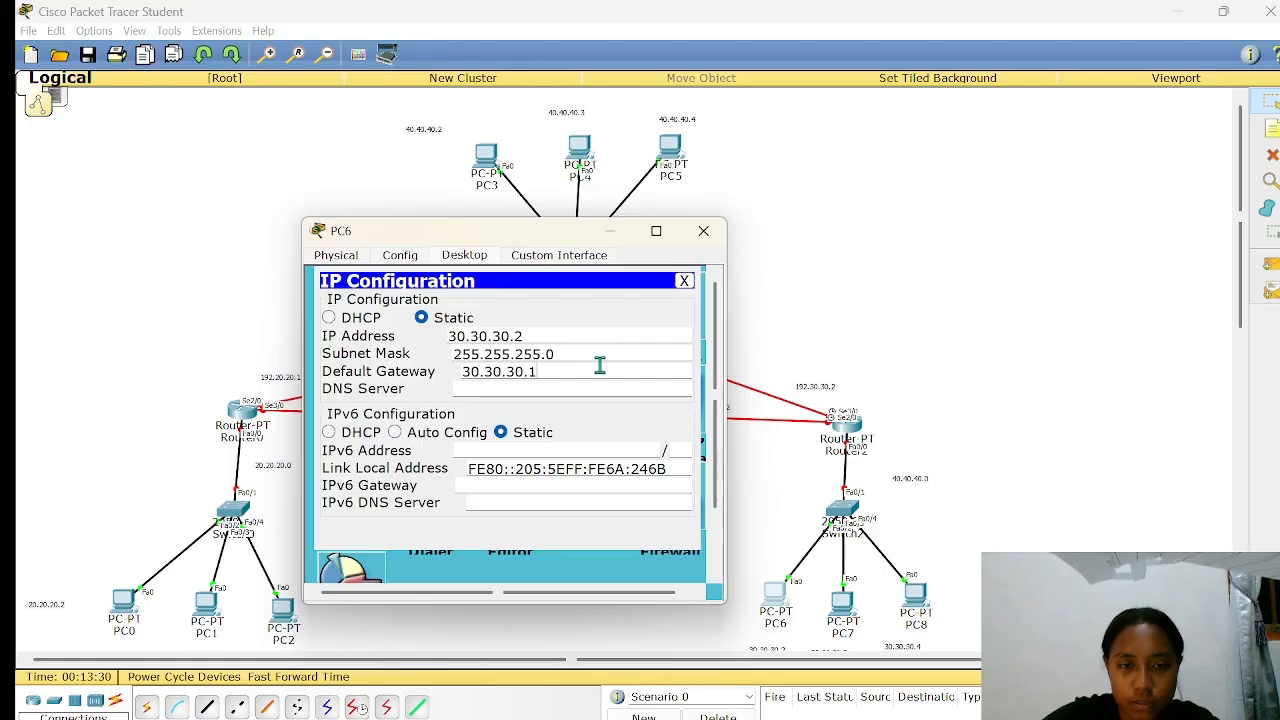
click(704, 231)
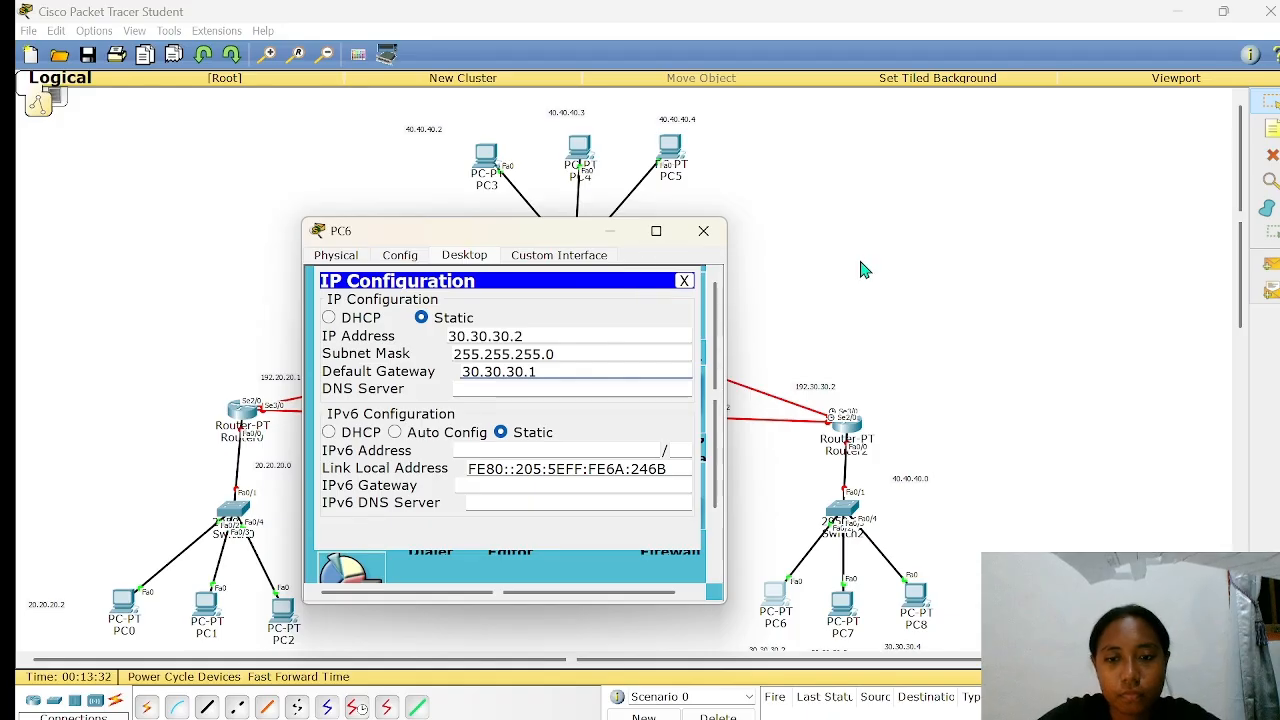
- Open PC7's IP configuration and set its static IP address to 30.30.30.3
click(848, 606)
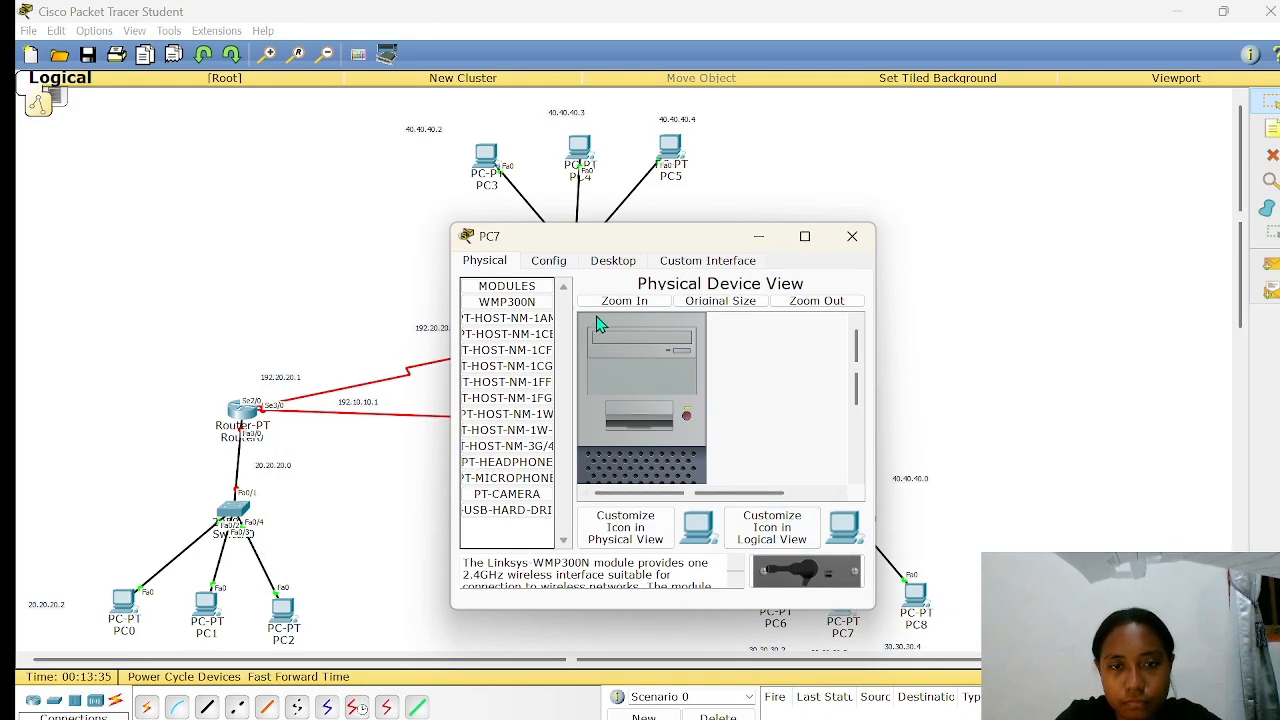
click(616, 264)
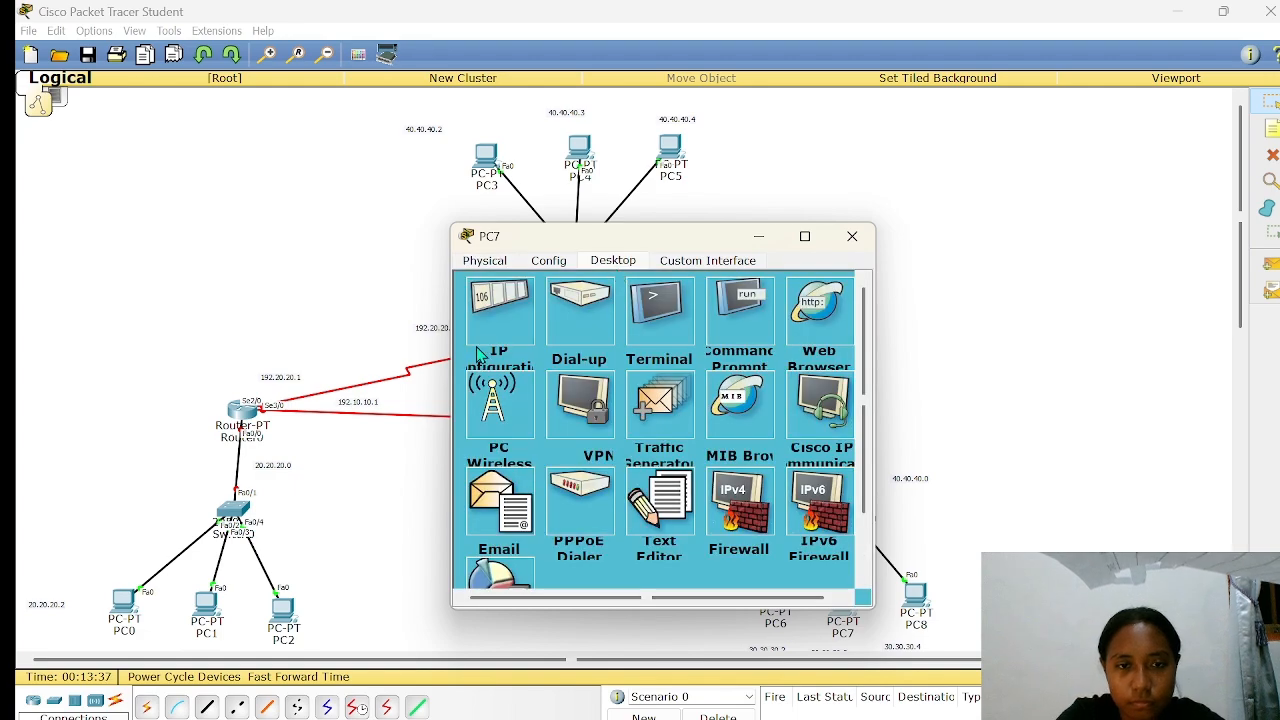
click(490, 307)
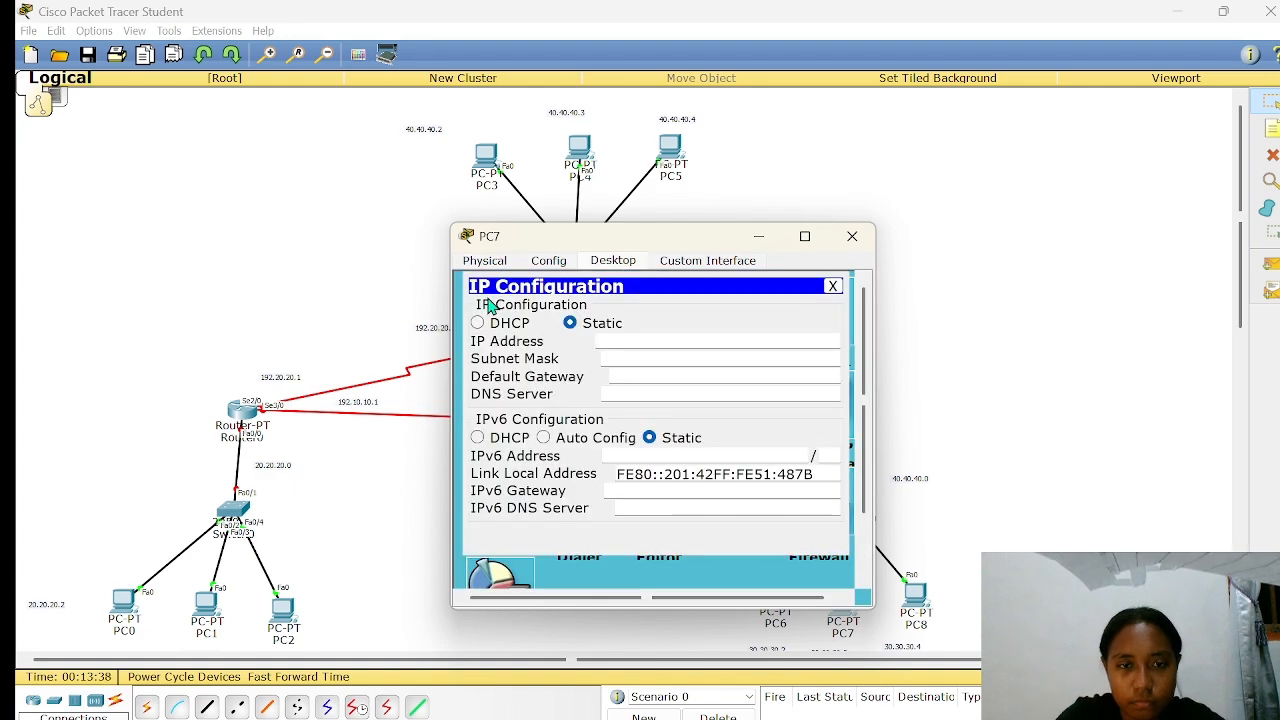
click(655, 344)
text(30.30.)
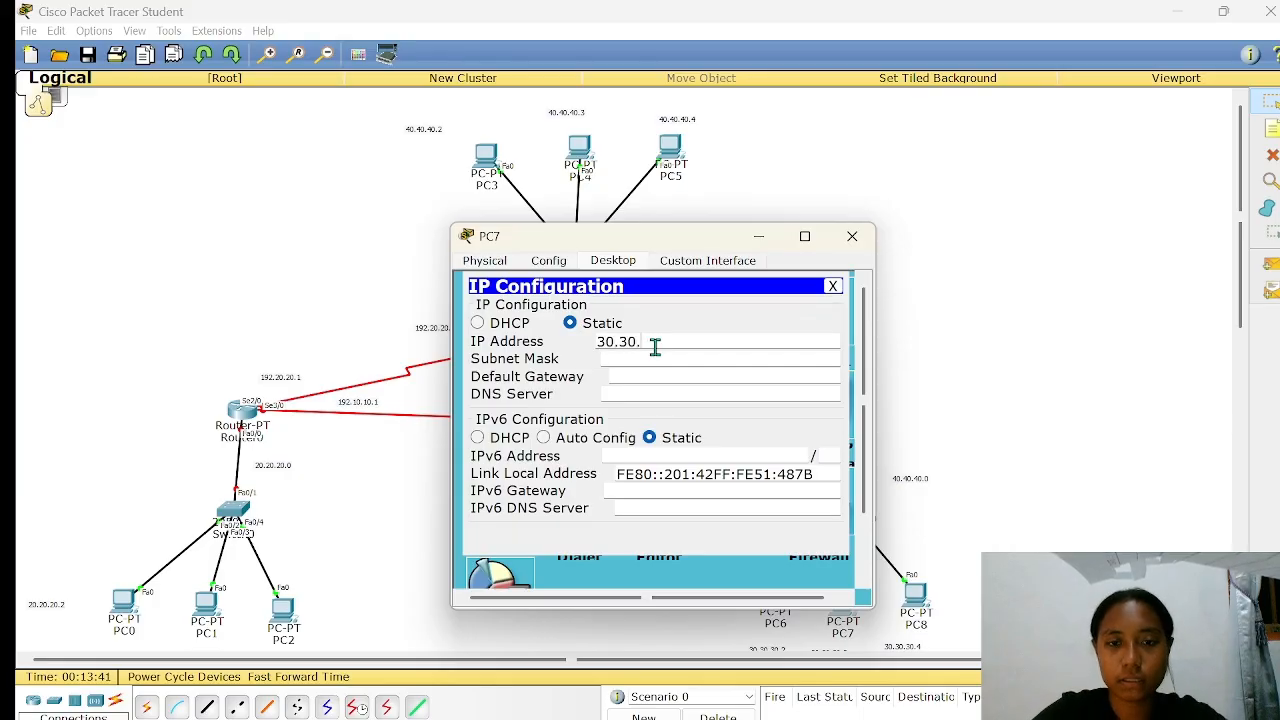
text(30.3)
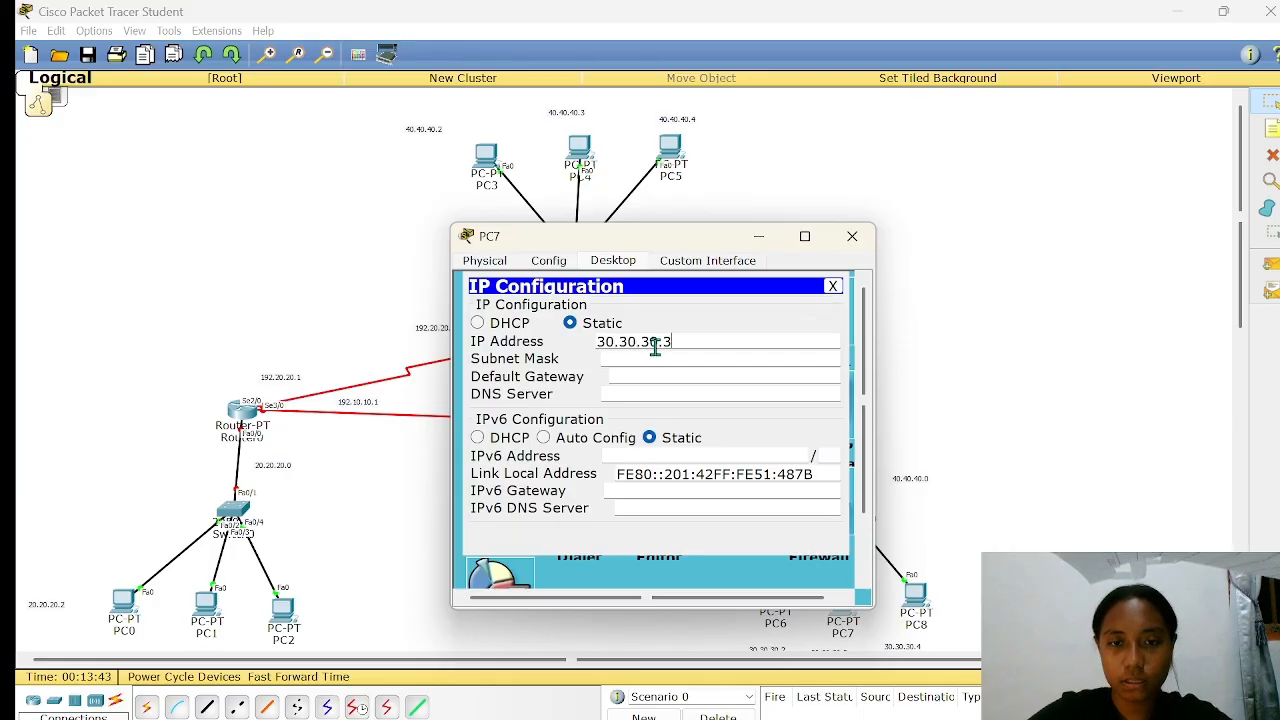
- Set PC7's subnet mask to 255.255.255.0
click(703, 360)
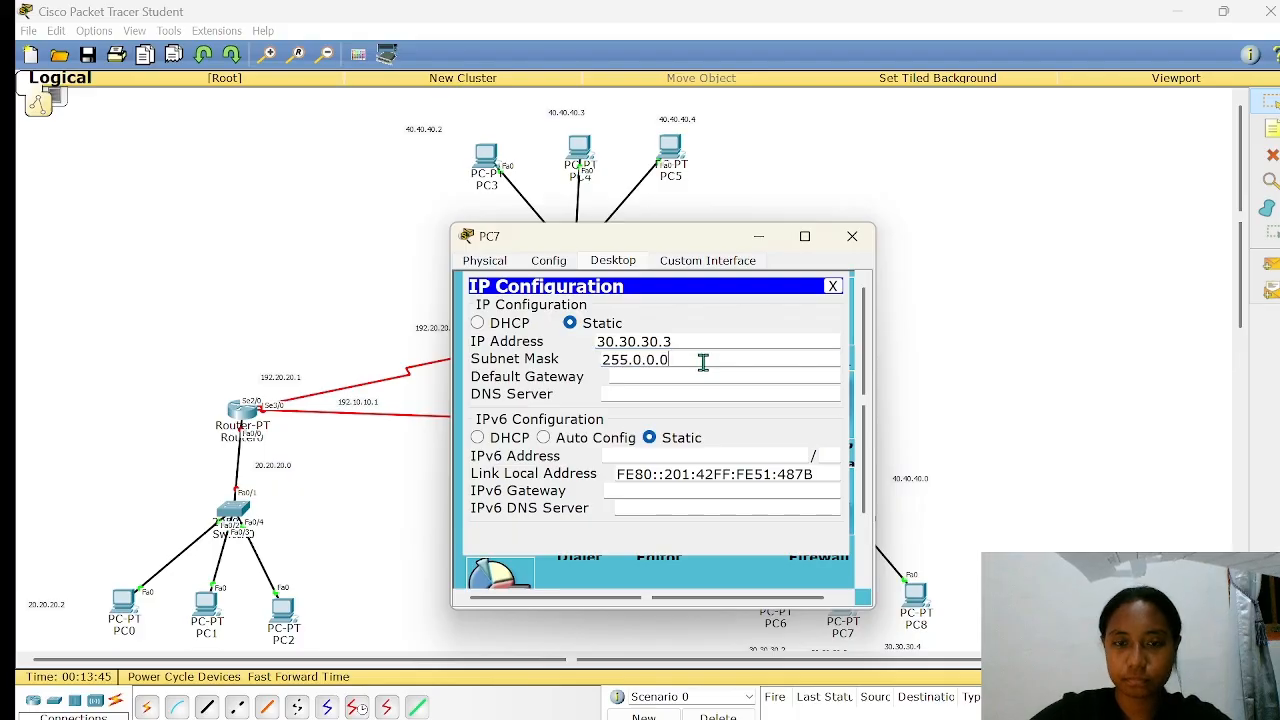
key(BackSpace)
key(BackSpace)
key(BackSpace)
key(BackSpace)
key(BackSpace)
text(255.2)
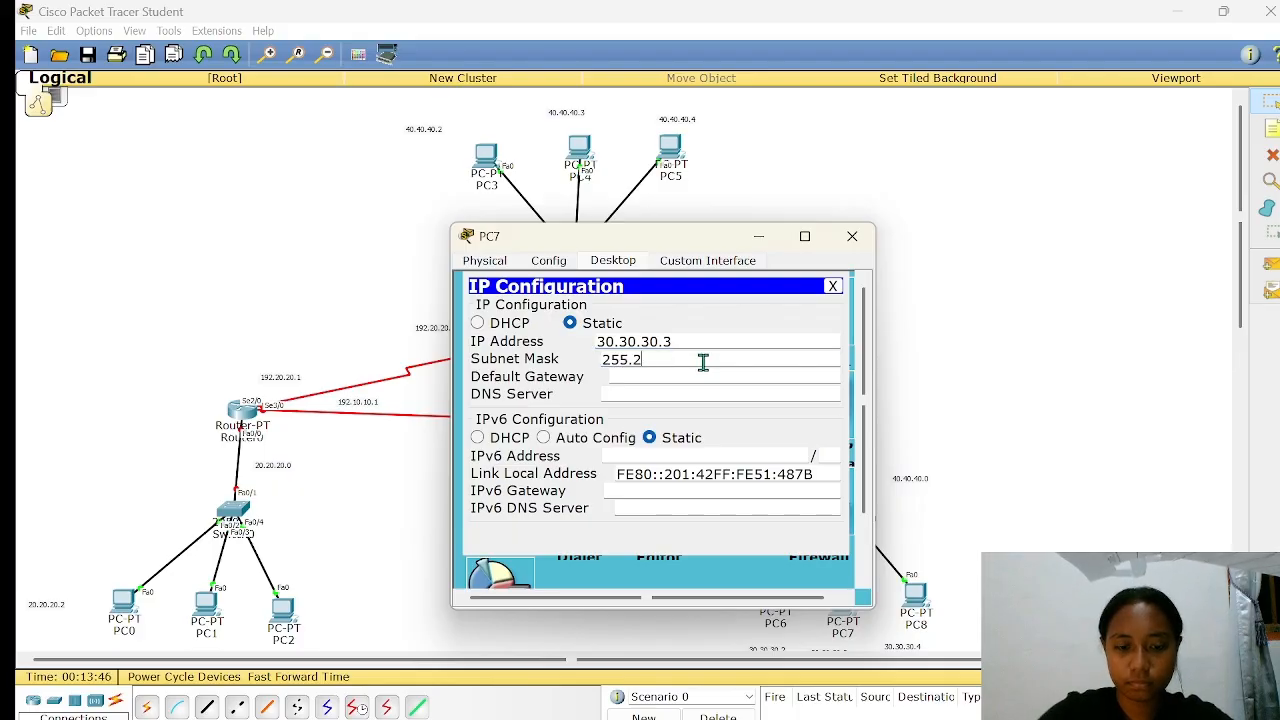
text(55)
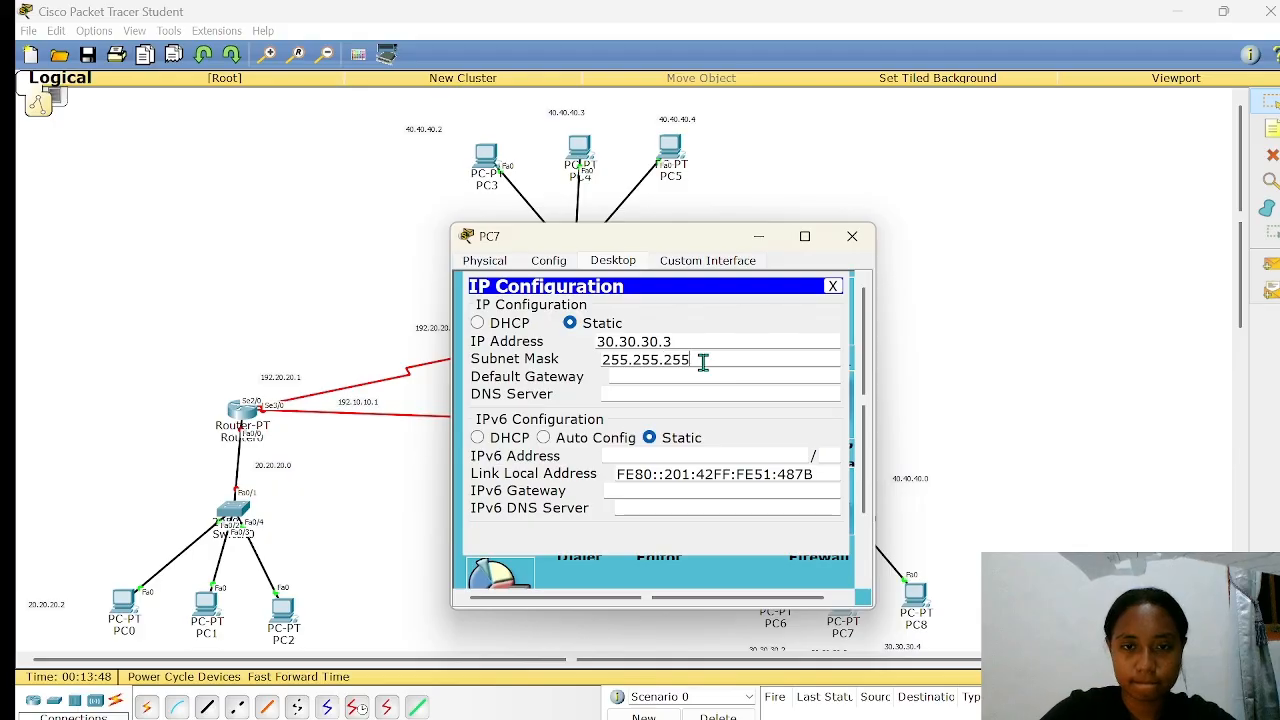
text(.0)
- Set PC7's default gateway to 30.30.30.1 and return to the network topology
click(725, 372)
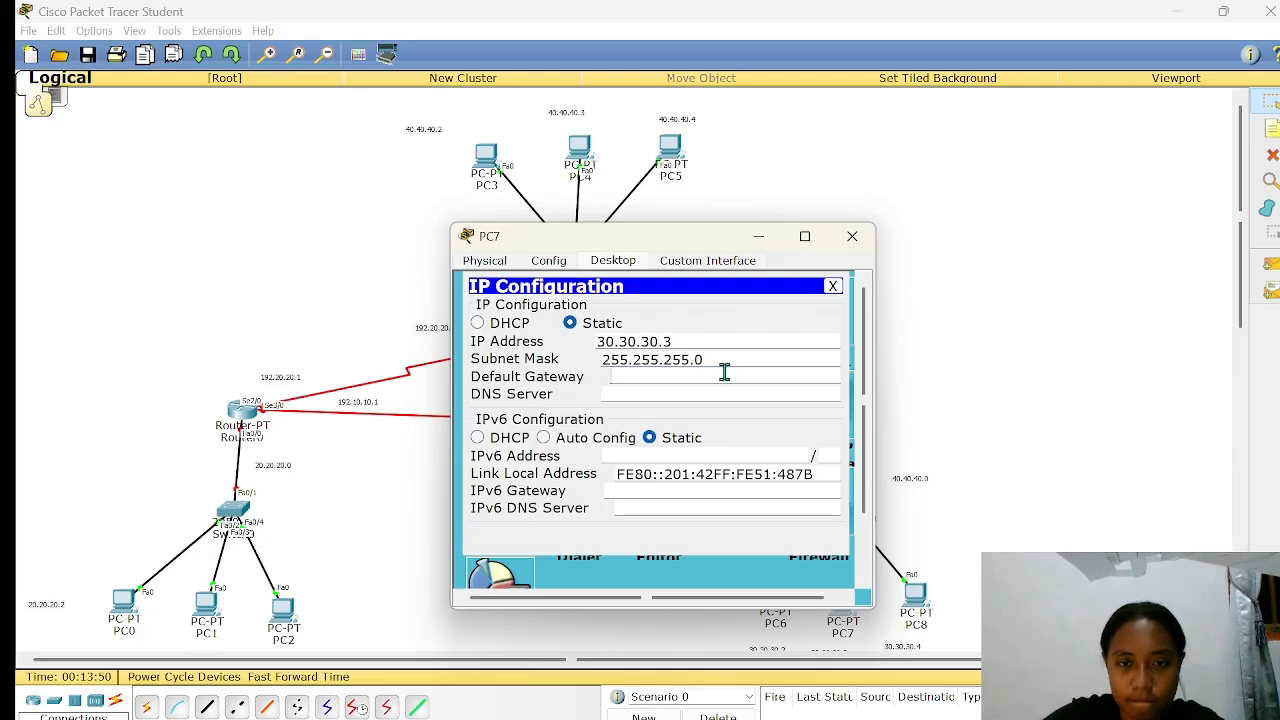
text(30.30.)
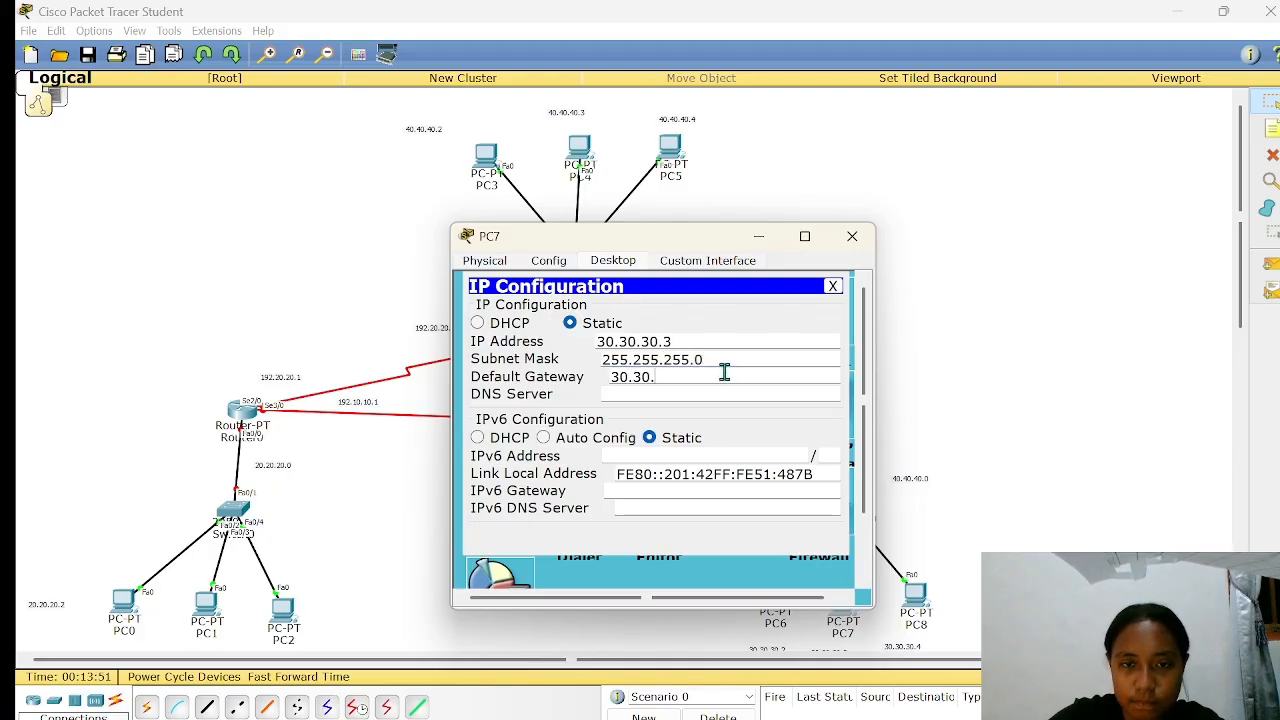
text(30.1)
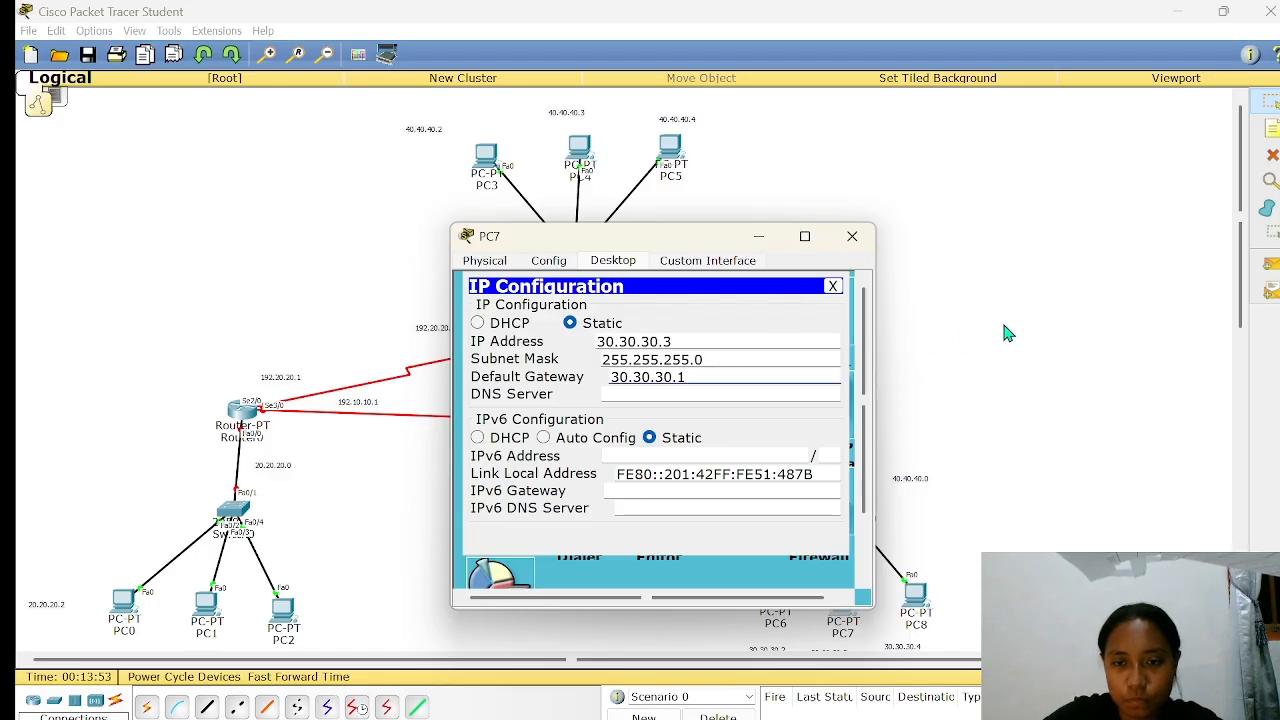
click(1006, 331)
- Open PC8's IP configuration and set its static IP address to 30.30.30.4
click(918, 596)
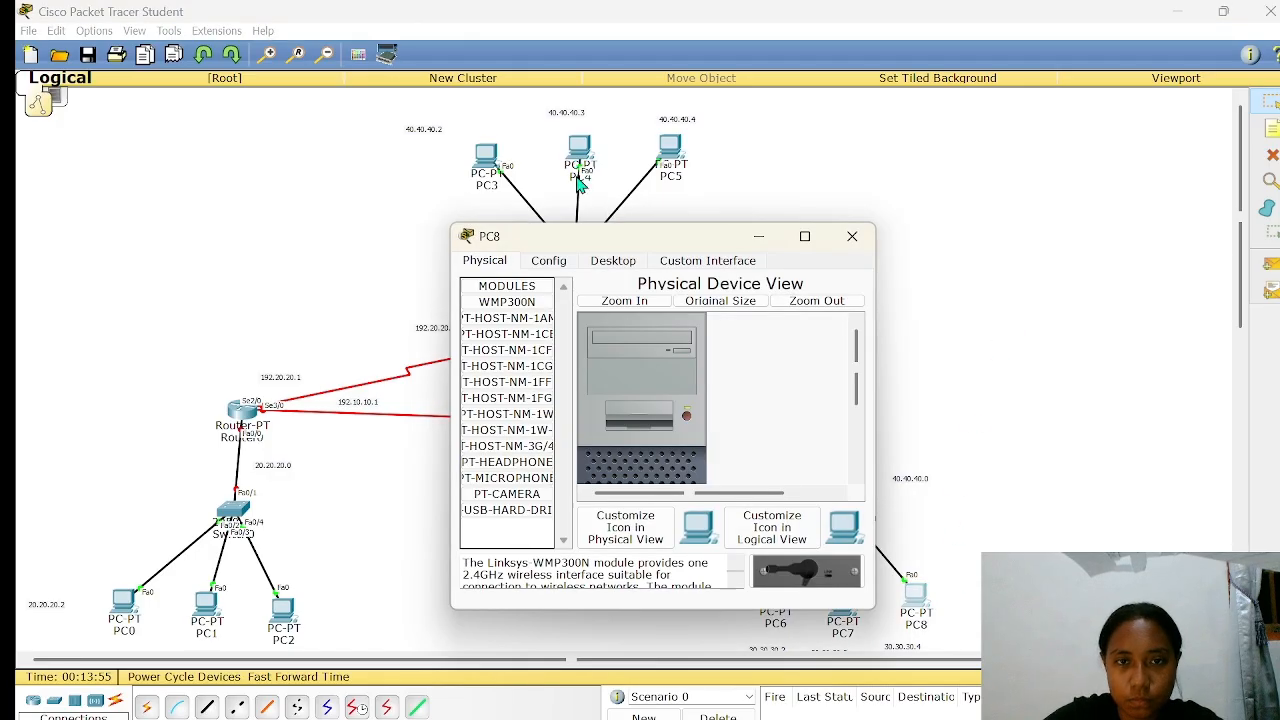
click(615, 262)
click(491, 334)
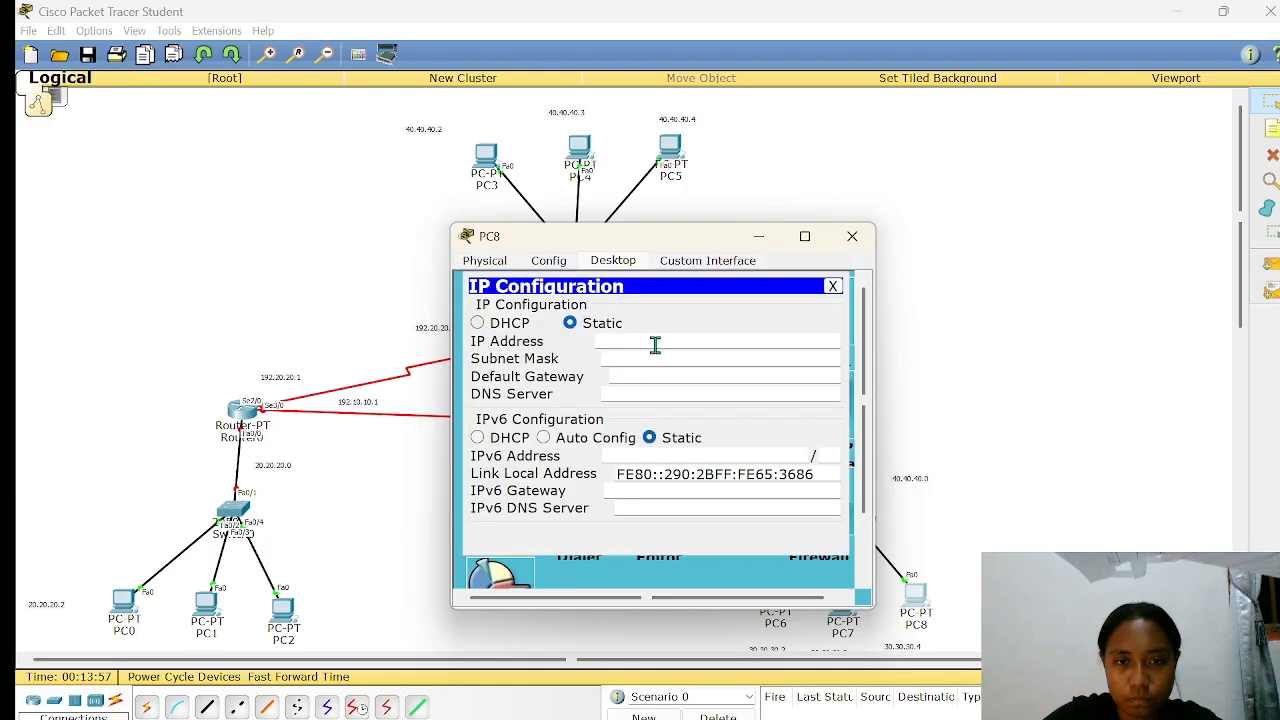
text(30.30.30.4)
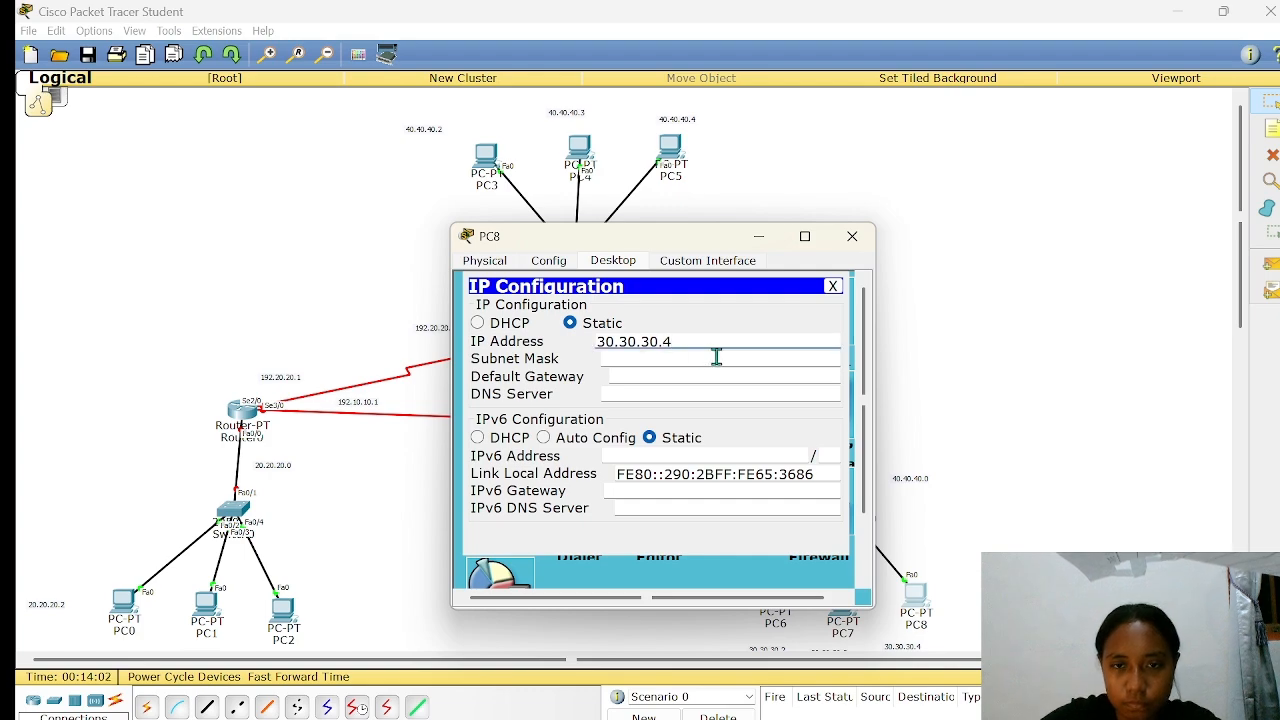
- Set PC8's subnet mask to 255.255.255.0
click(716, 357)
key(BackSpace)
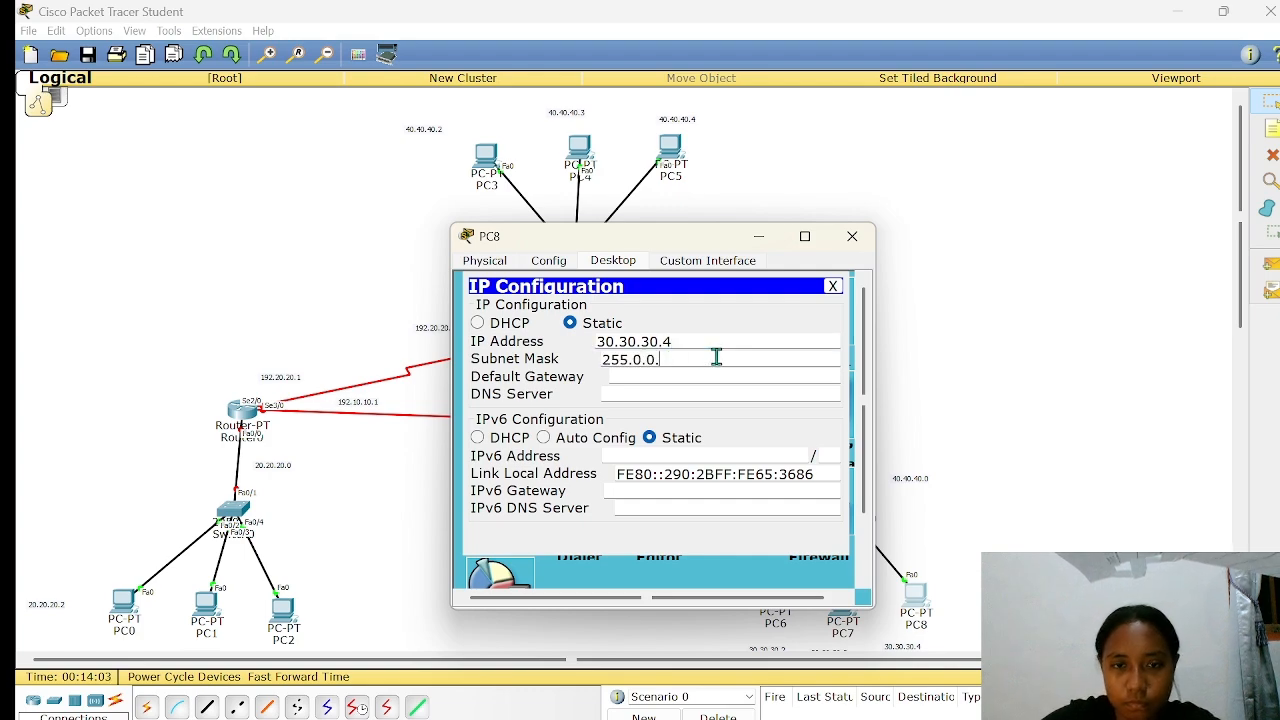
key(BackSpace)
key(BackSpace)
text(255.25)
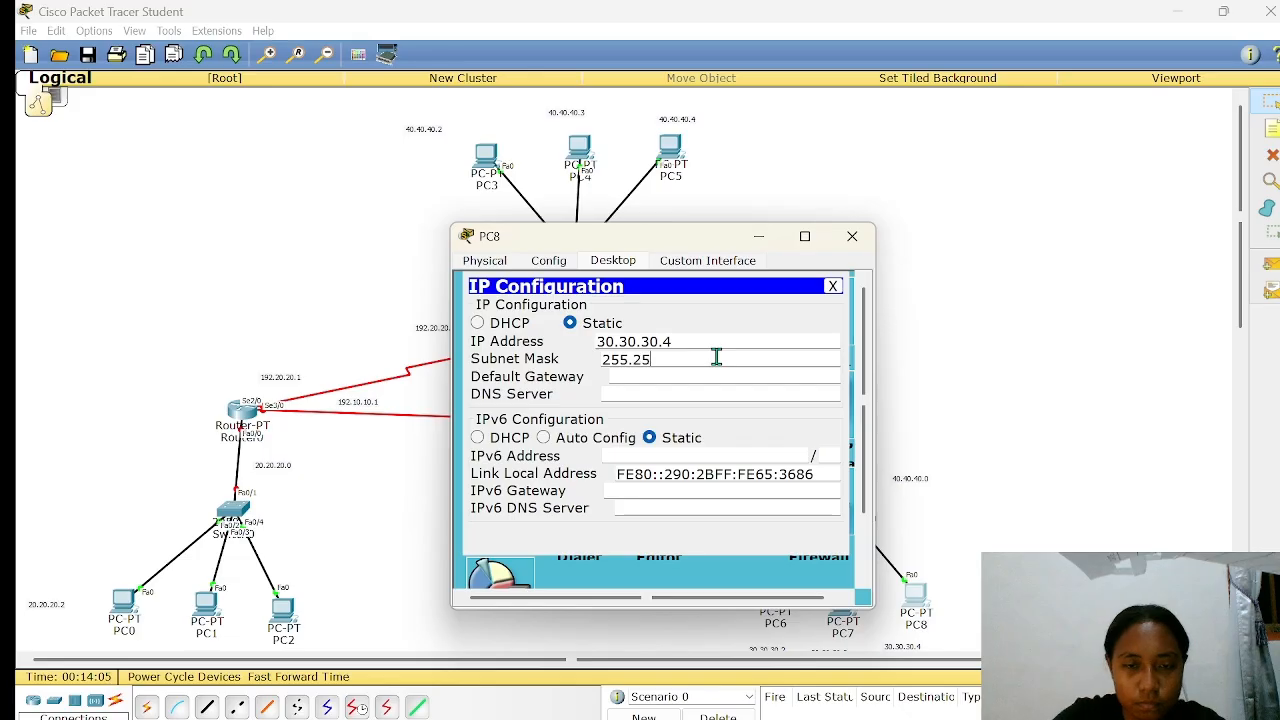
text(5)
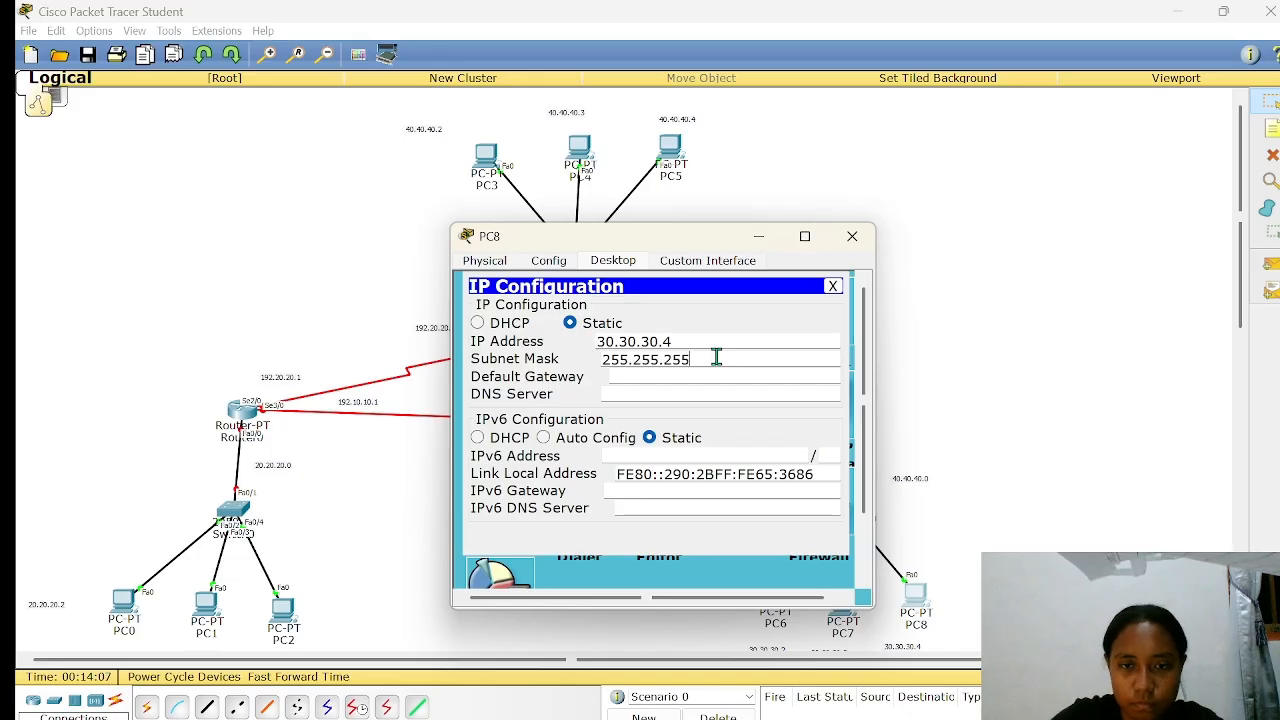
text(.0)
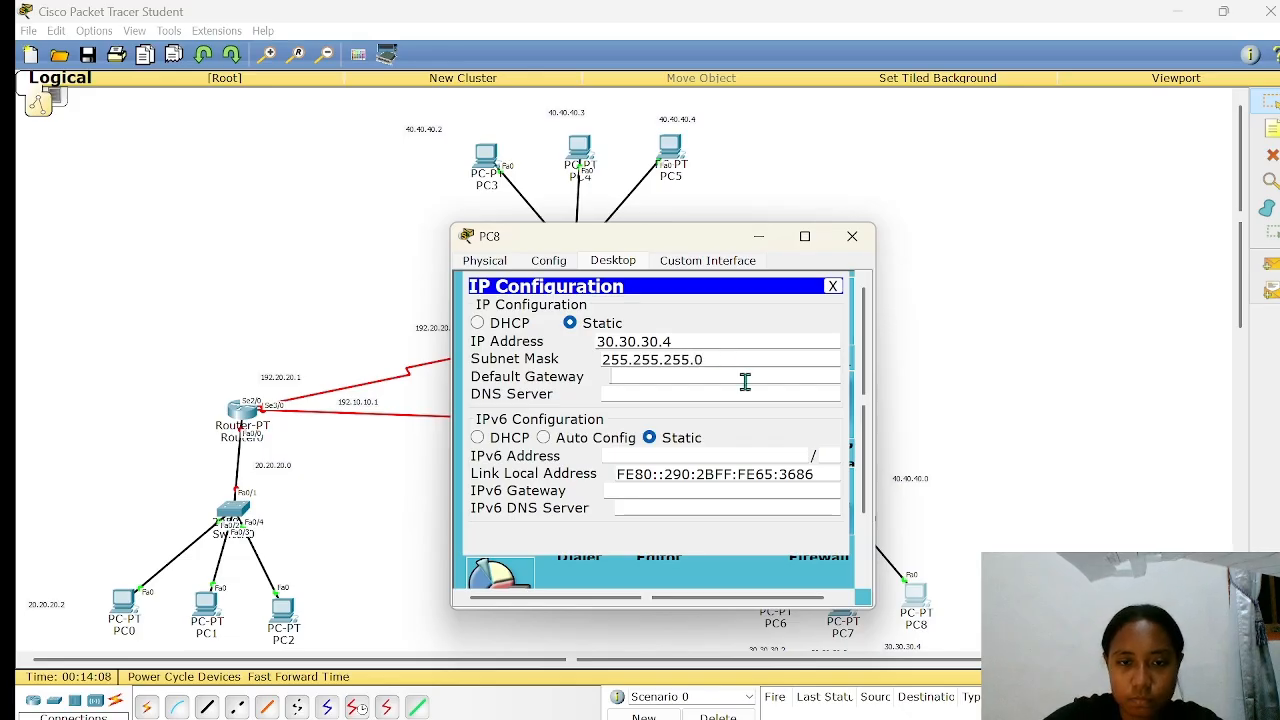
- Set PC8's default gateway to 30.30.30.1 and return to the network topology
click(745, 381)
text(30.30.30.1)
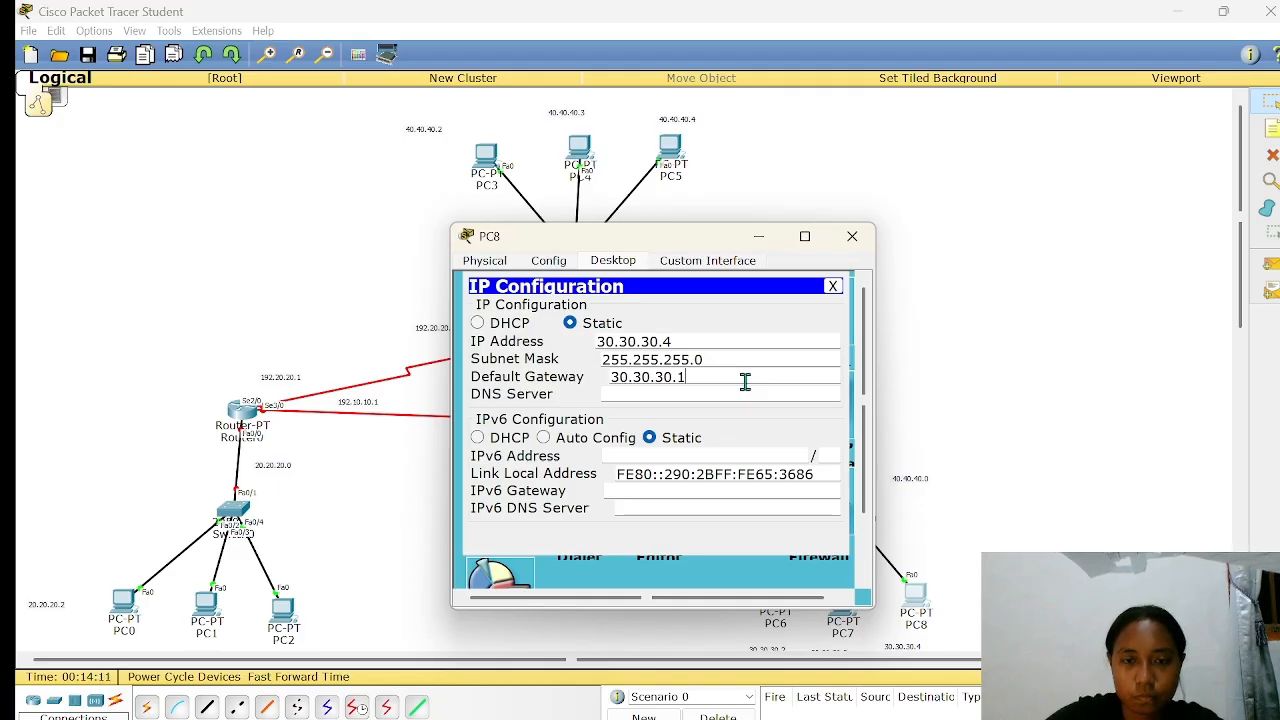
click(987, 355)
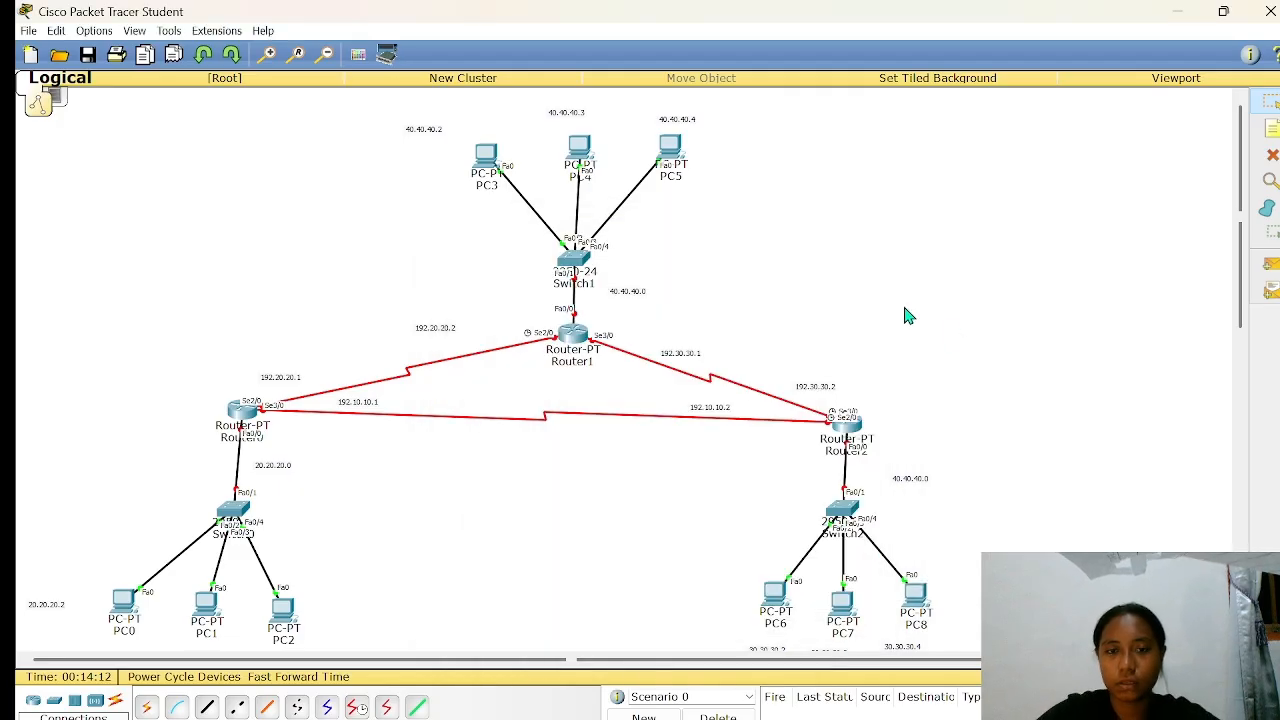
- Open PC3's IP configuration and set its static IP address to 40.40.40.2
click(486, 156)
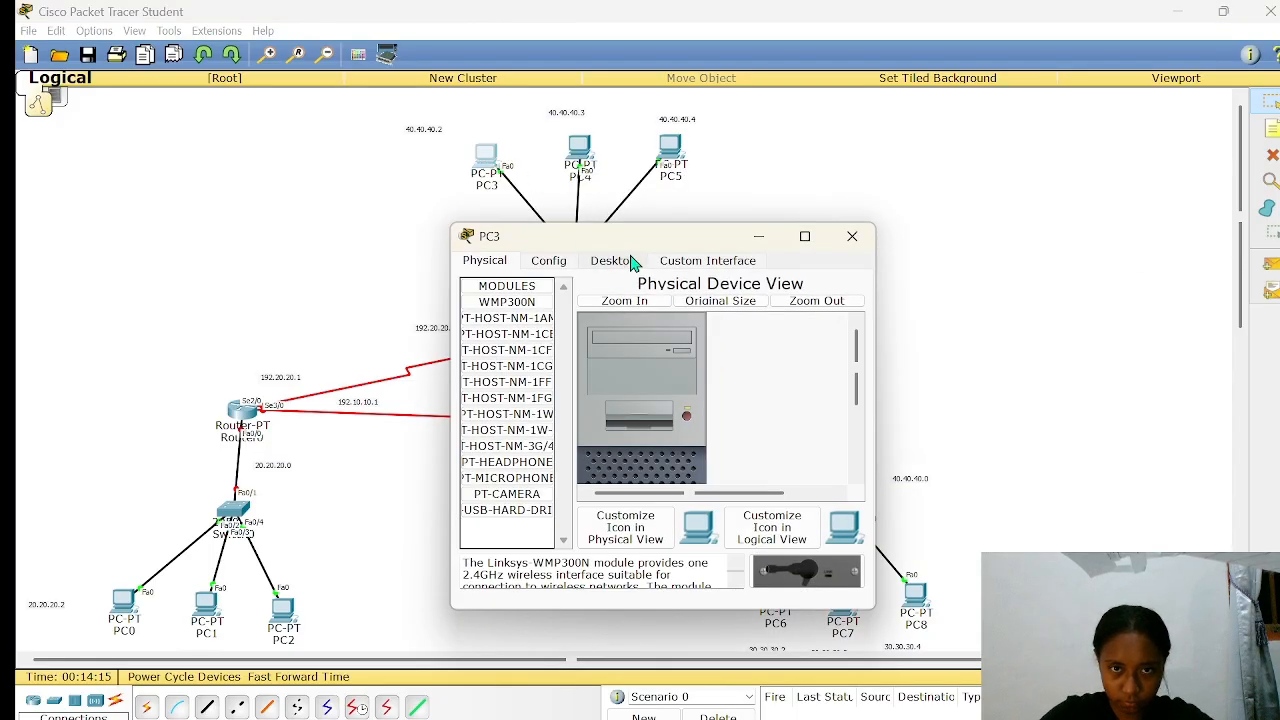
click(630, 262)
click(518, 292)
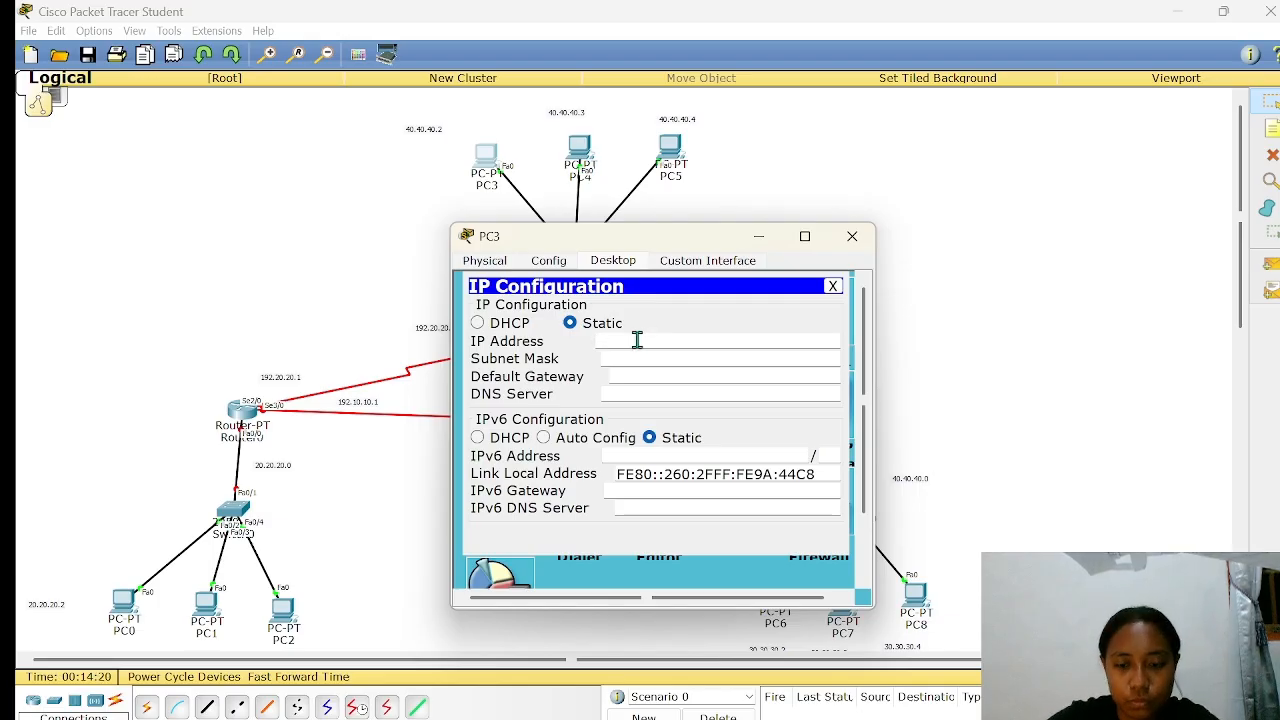
click(637, 341)
text(40.40.40)
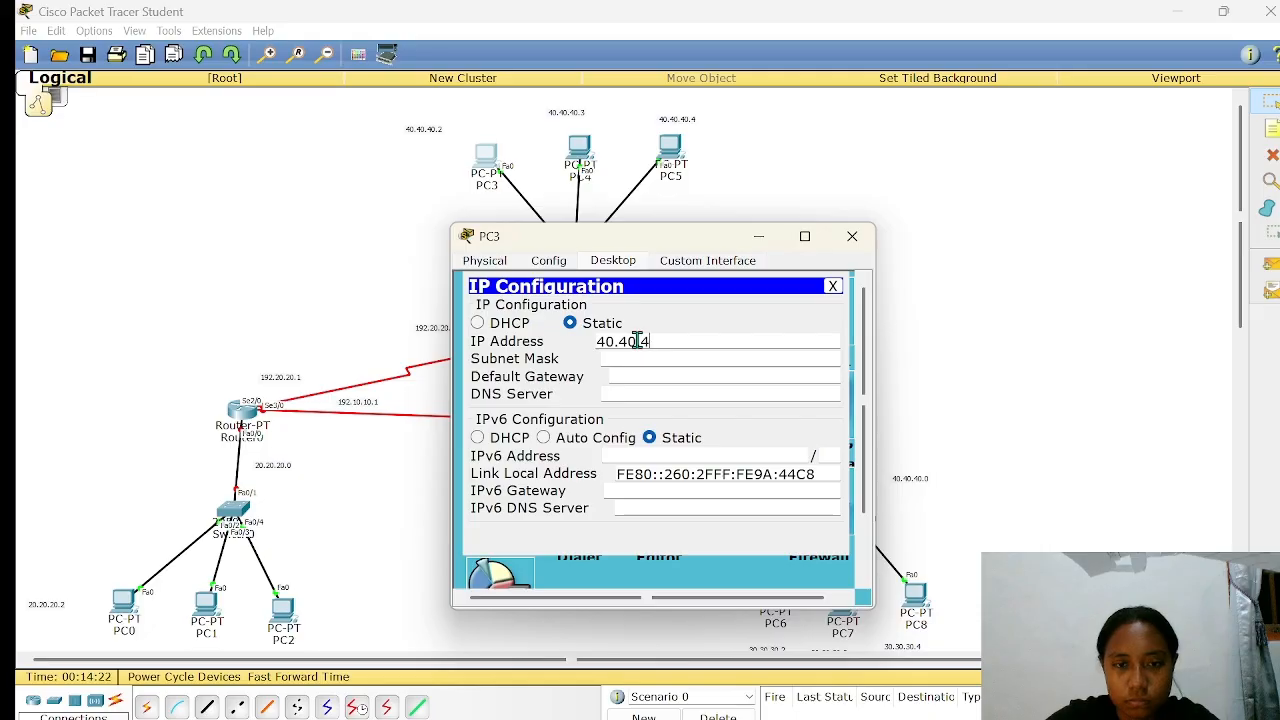
text(.)
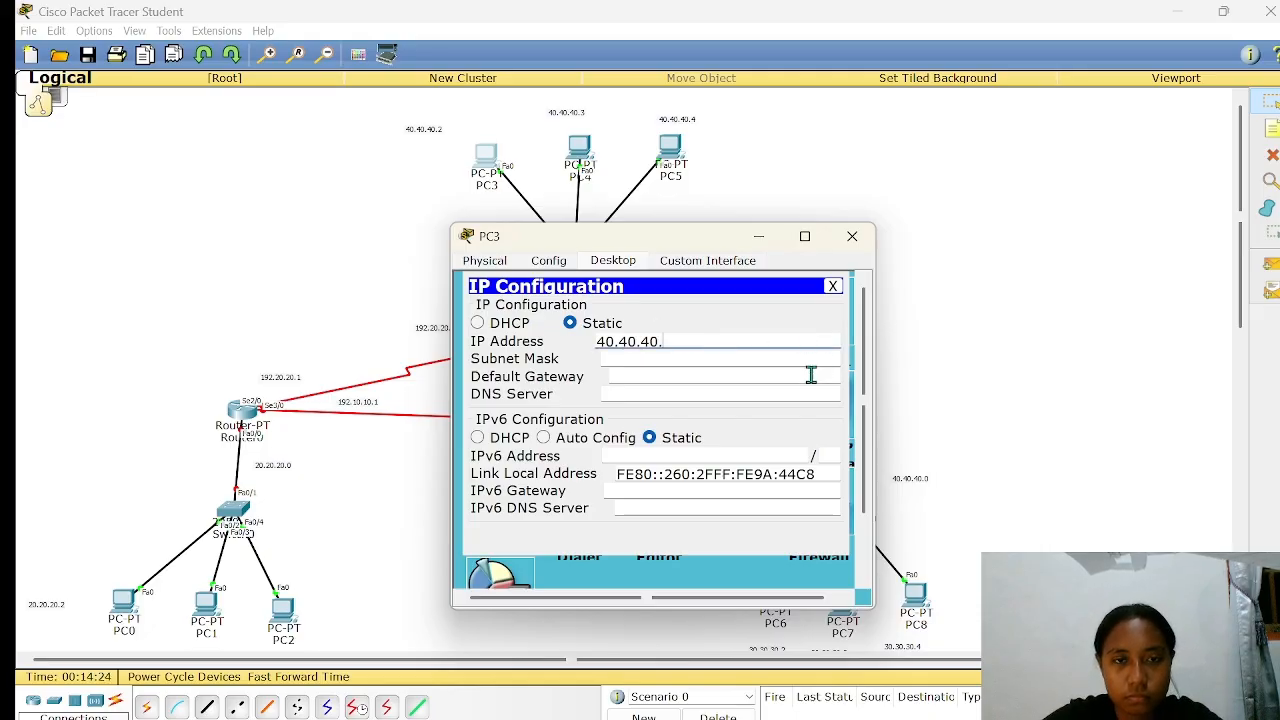
text(2)
- Set PC3's subnet mask to 255.255.255.0
click(731, 360)
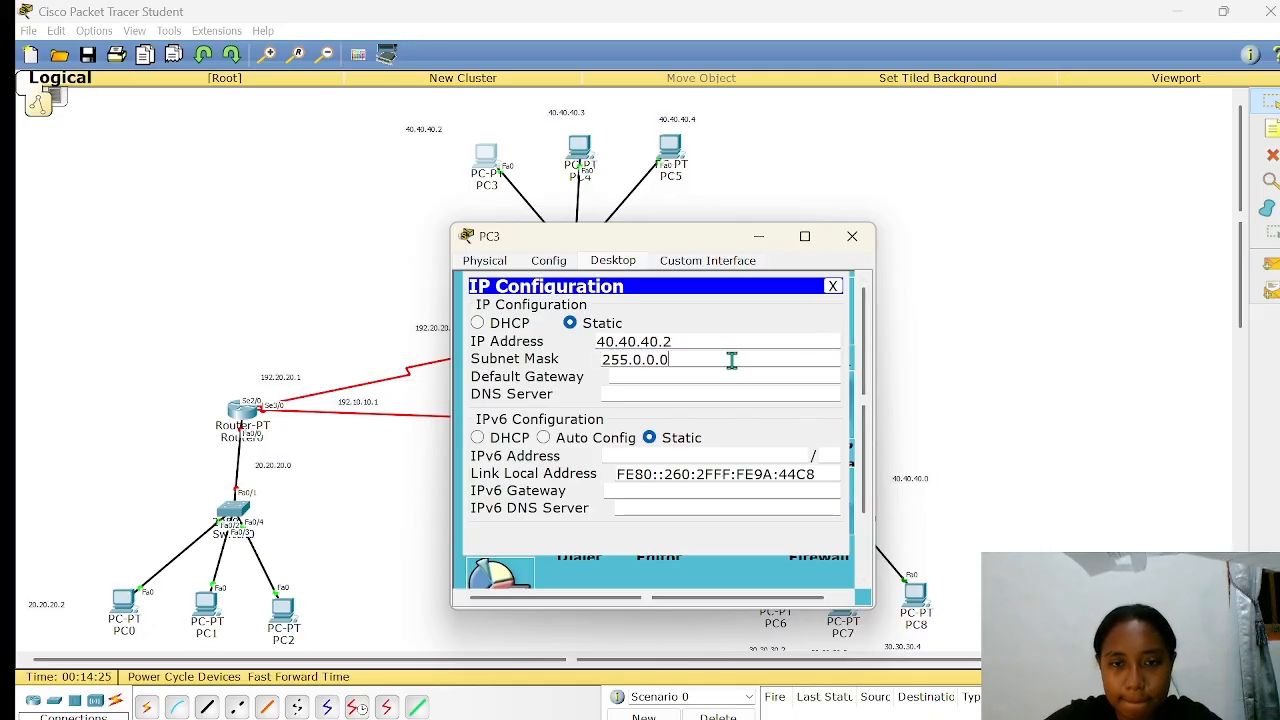
key(BackSpace)
key(BackSpace)
key(BackSpace)
key(BackSpace)
key(BackSpace)
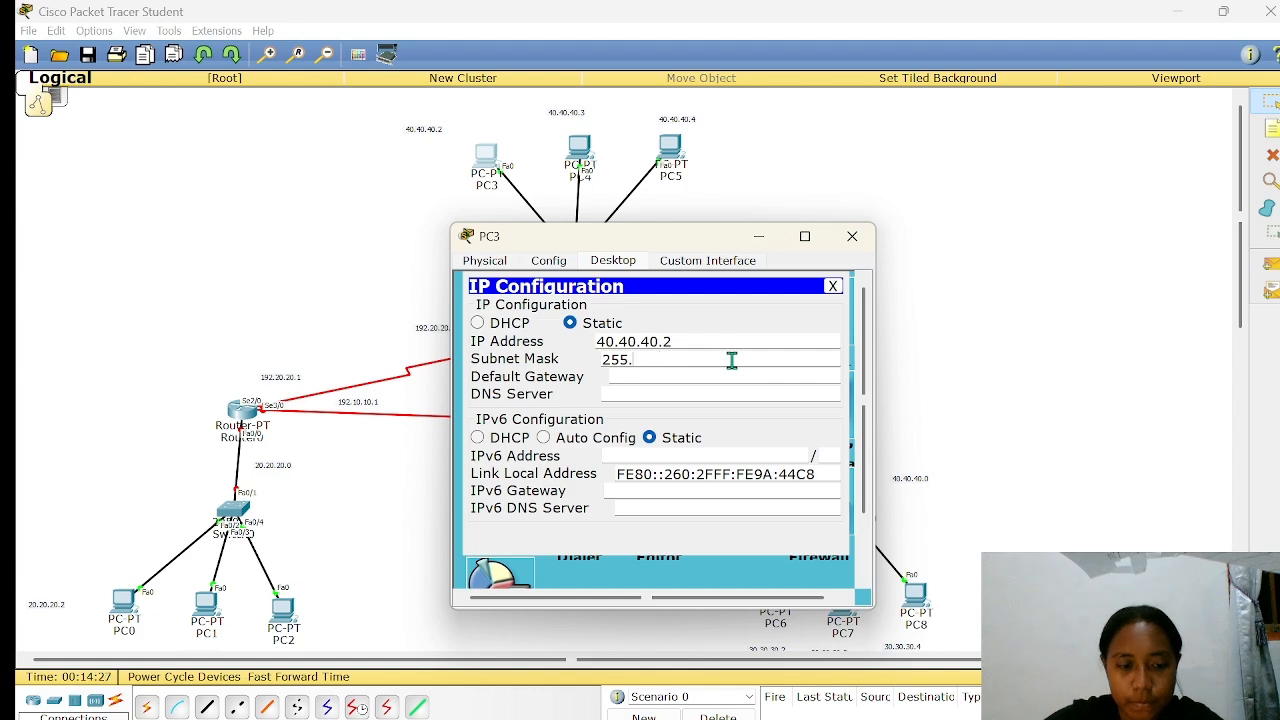
text(255.255.0)
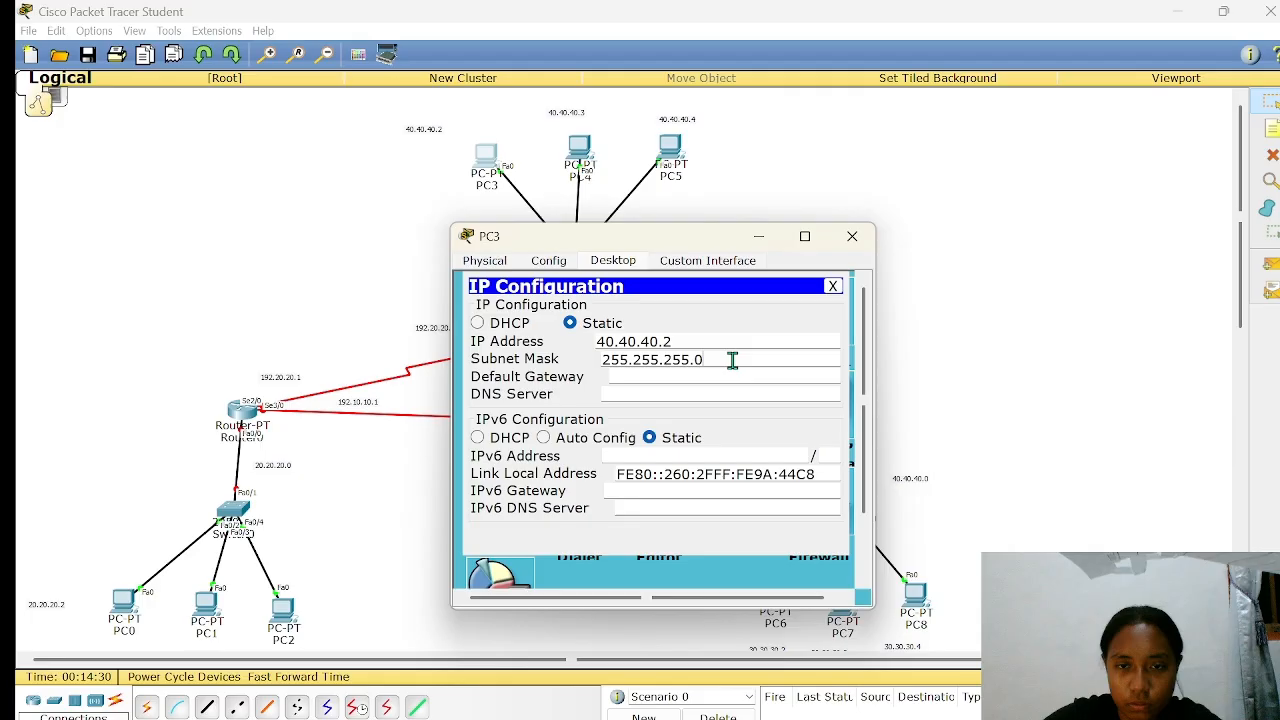
- Set PC3's default gateway to 40.40.40.1
click(743, 375)
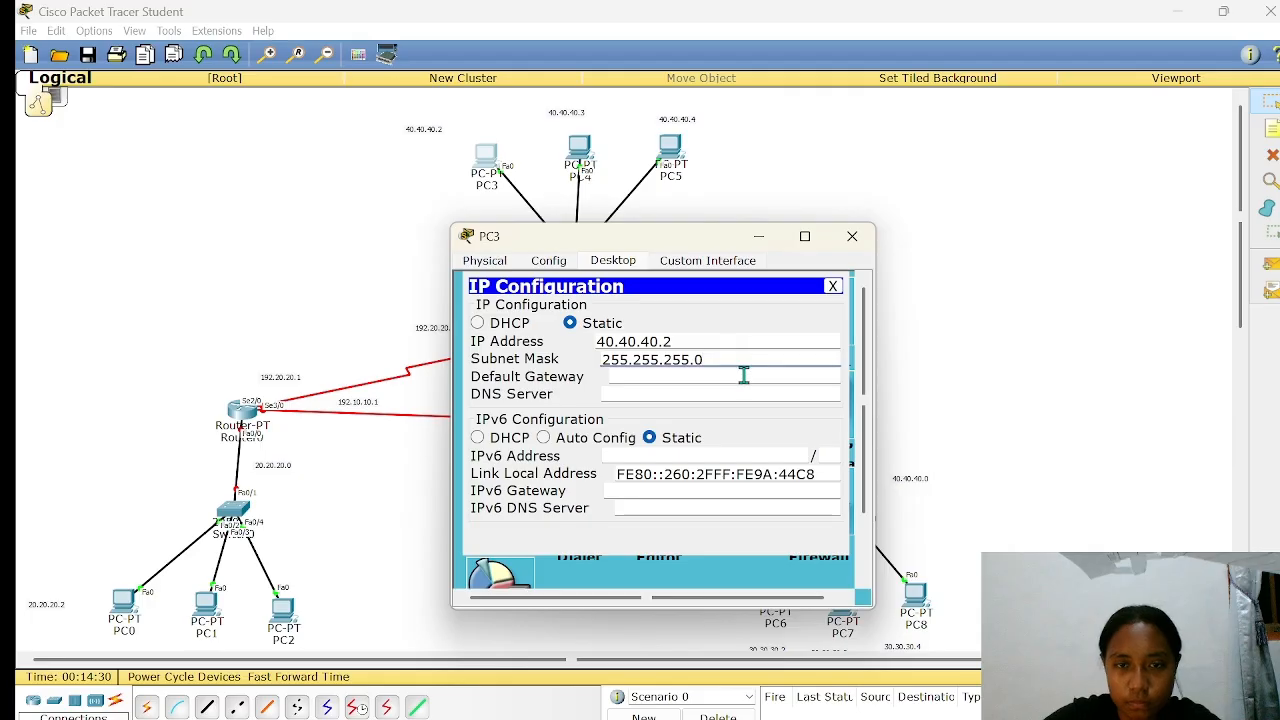
text(40.)
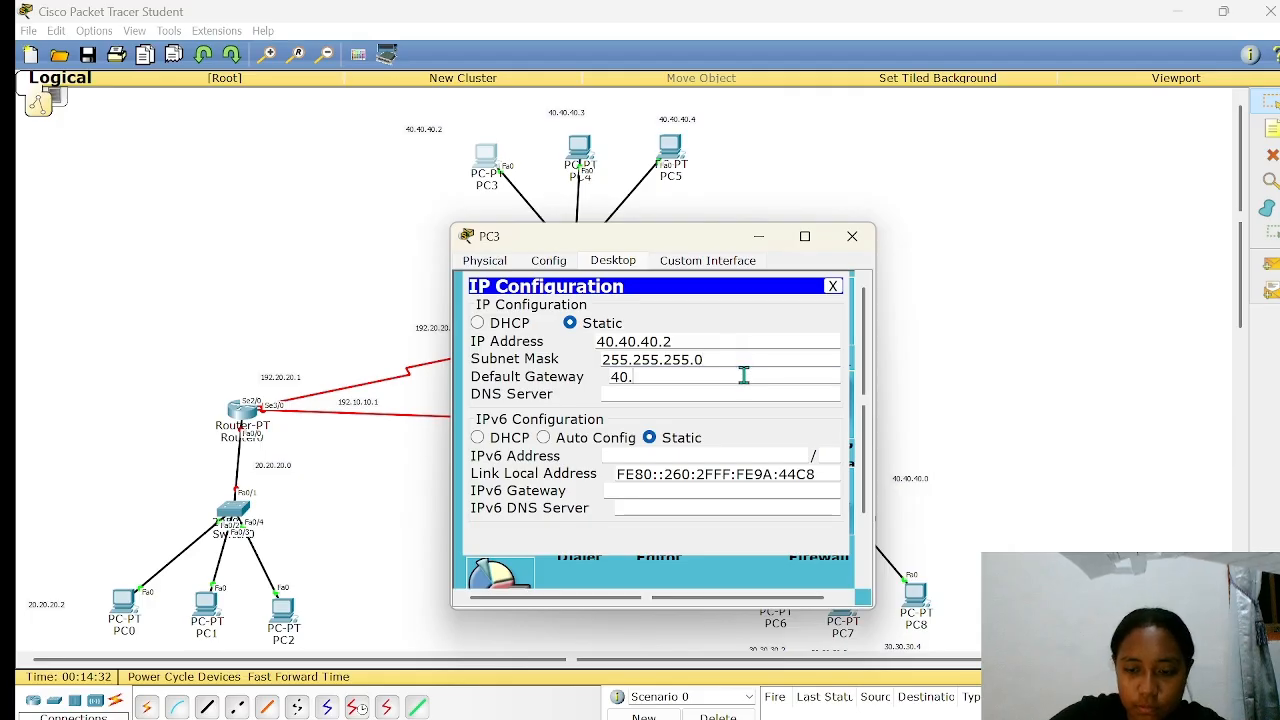
text(40.40.)
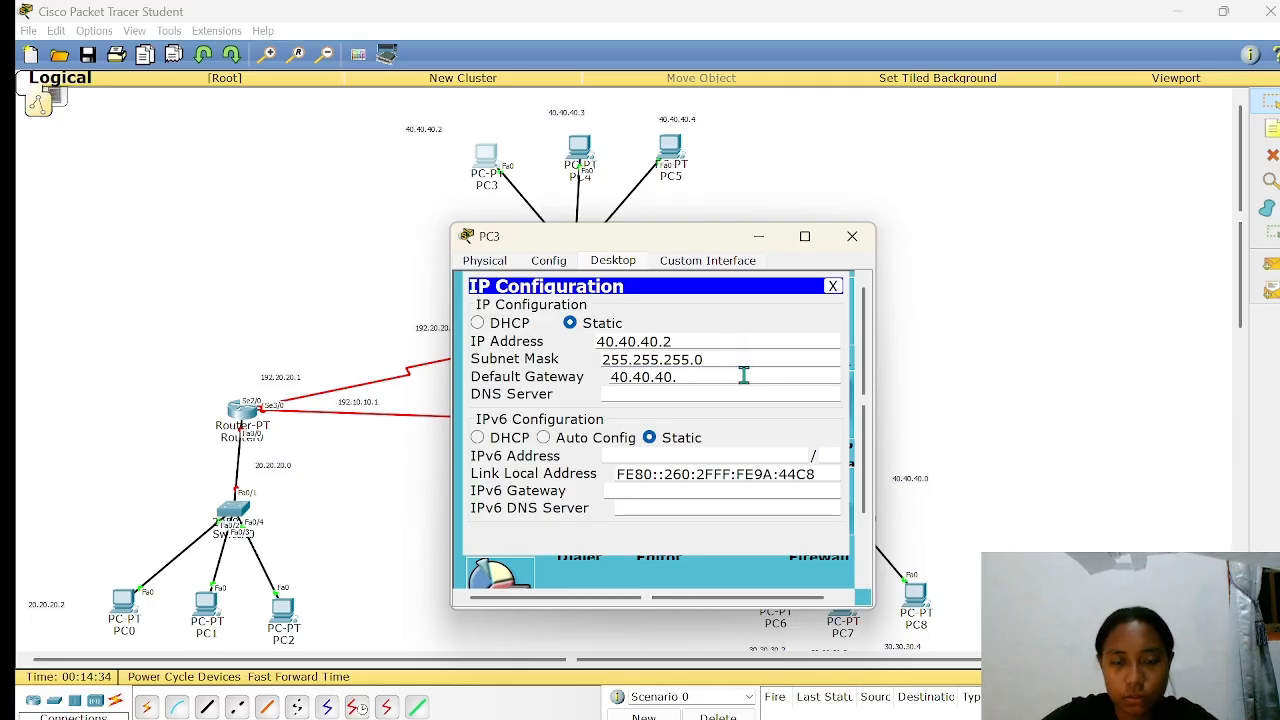
text(1)
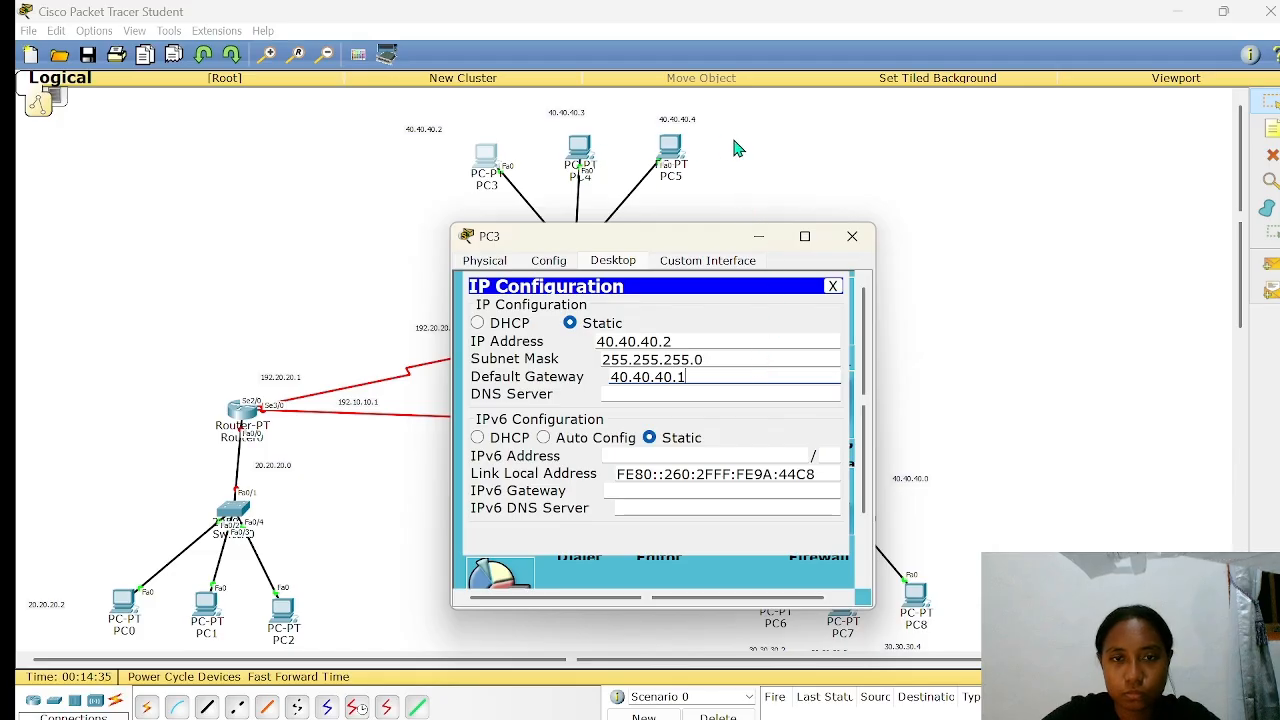
- Open PC4's IP configuration and set its static IP address to 40.40.40.3
click(581, 155)
click(630, 265)
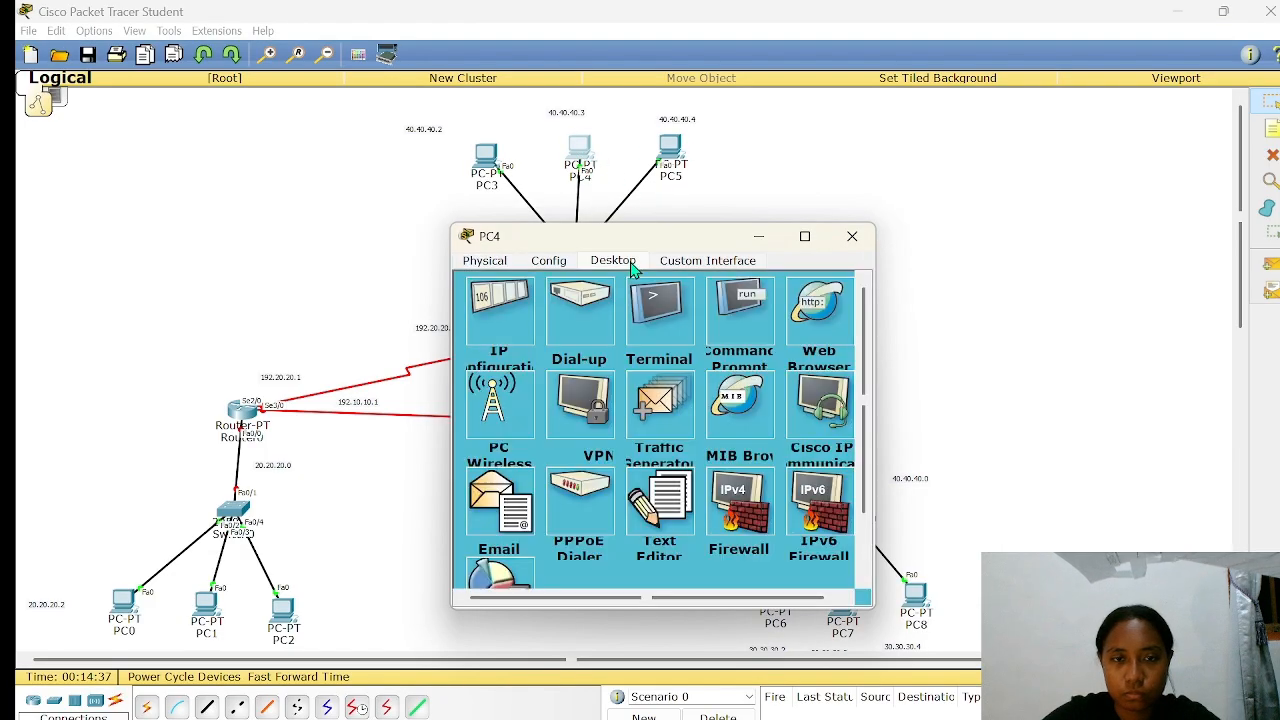
click(494, 316)
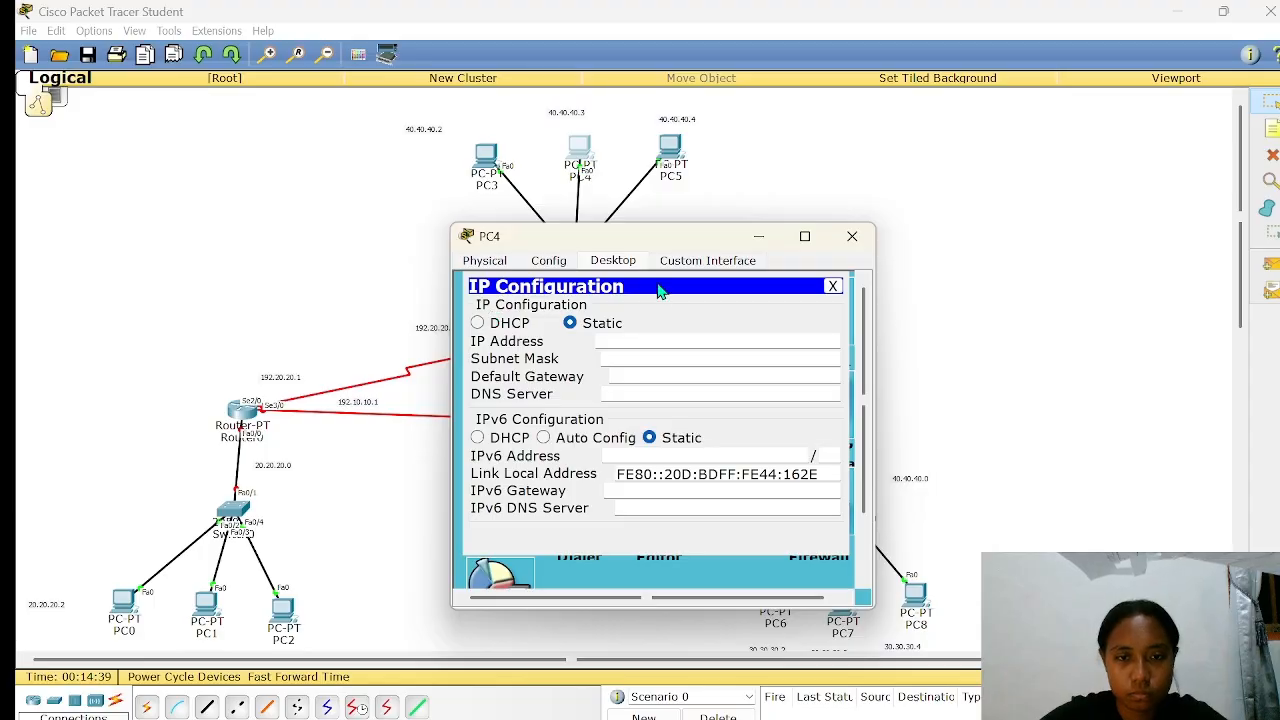
text(40.40.40)
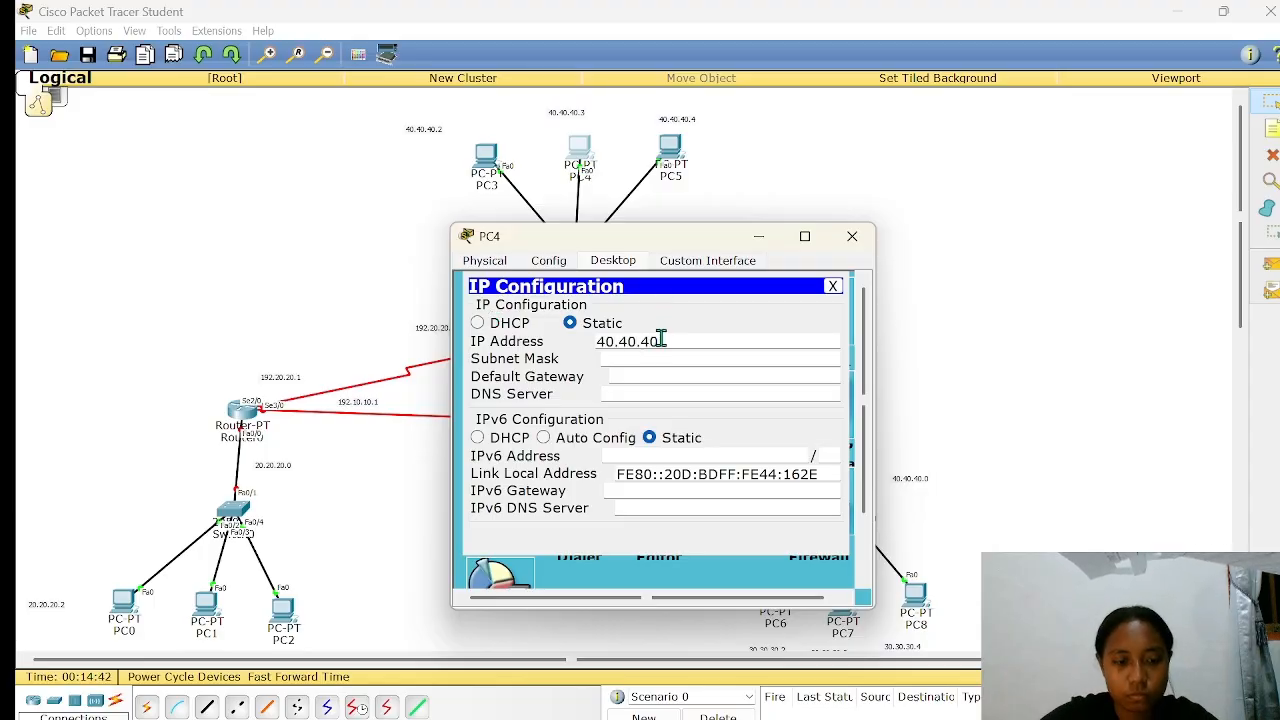
text(.3)
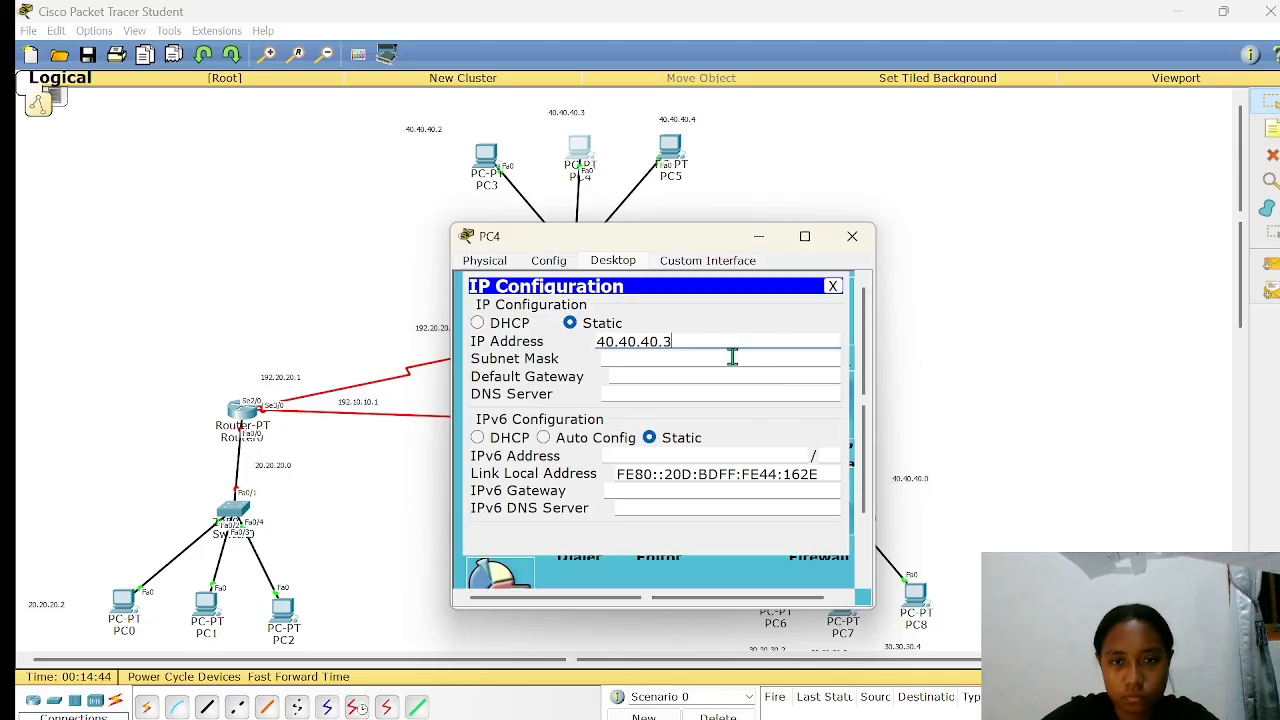
- Set PC4's subnet mask to 255.255.255.0
click(733, 357)
key(BackSpace)
key(BackSpace)
key(BackSpace)
key(BackSpace)
key(BackSpace)
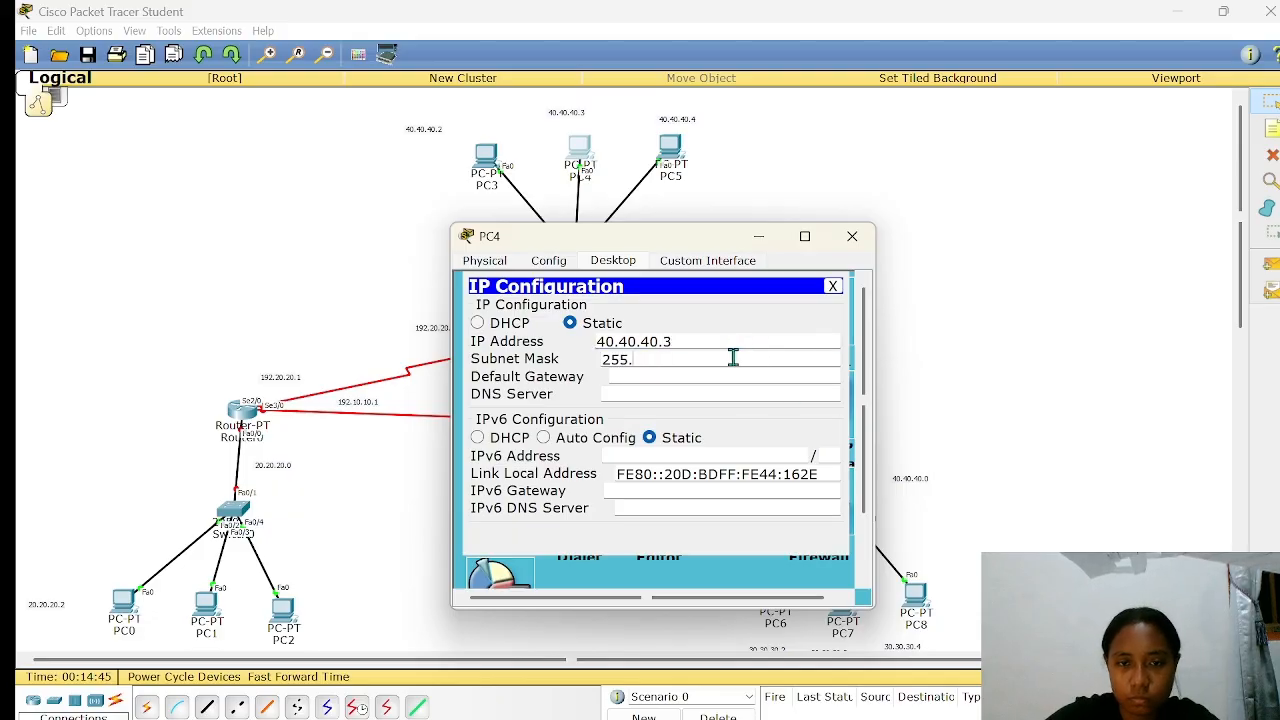
text(255.255)
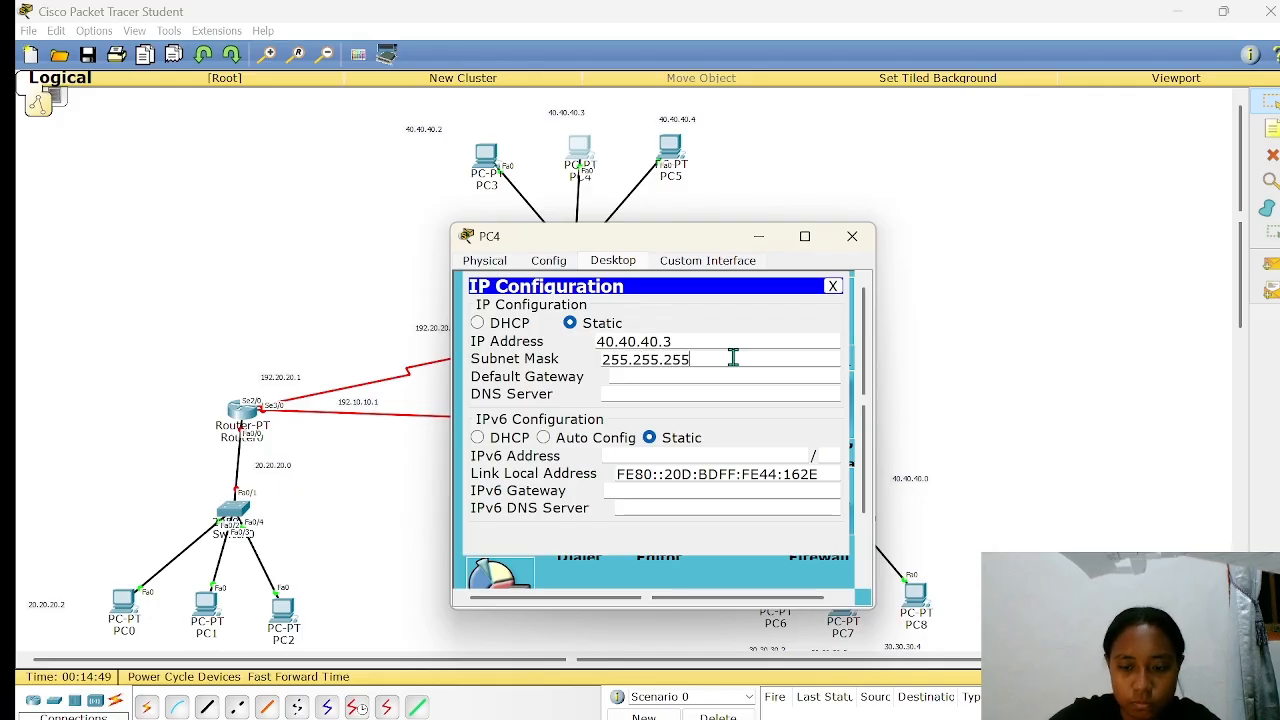
text(.0)
- Set PC4's default gateway to 40.40.40.1 and return to the network topology
click(730, 373)
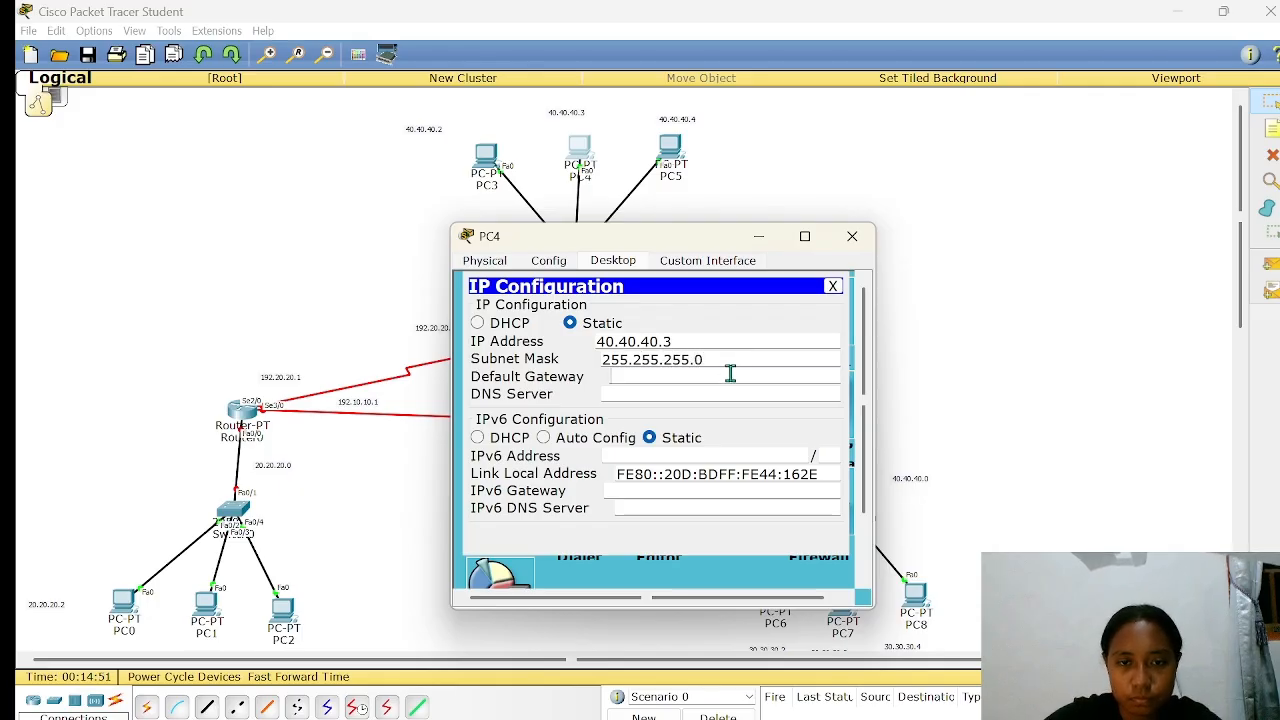
text(4)
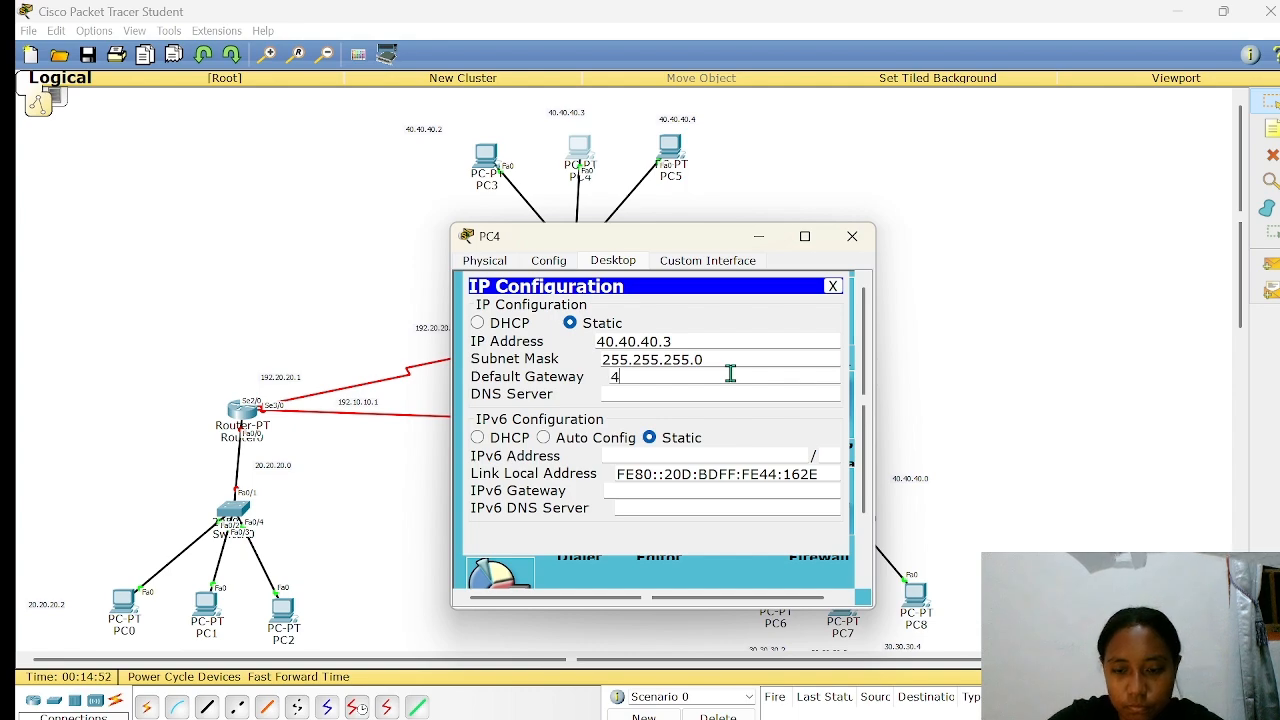
text(0.40.40.1)
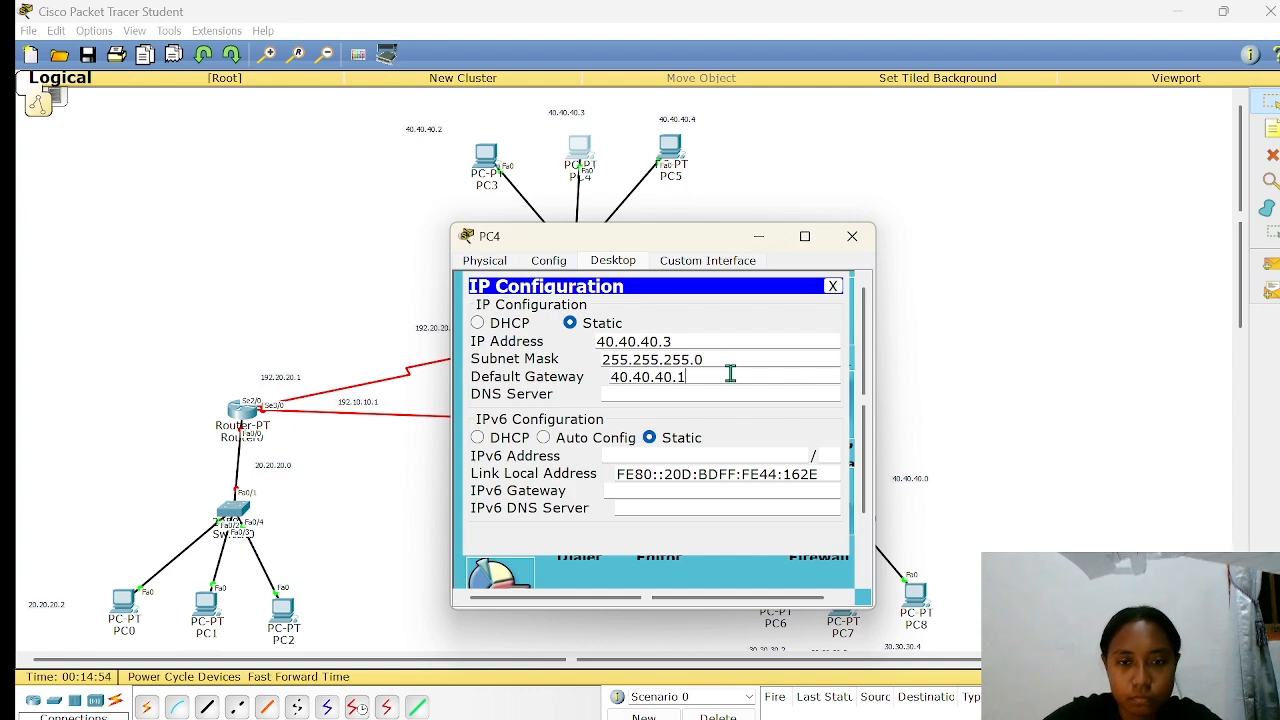
click(922, 326)
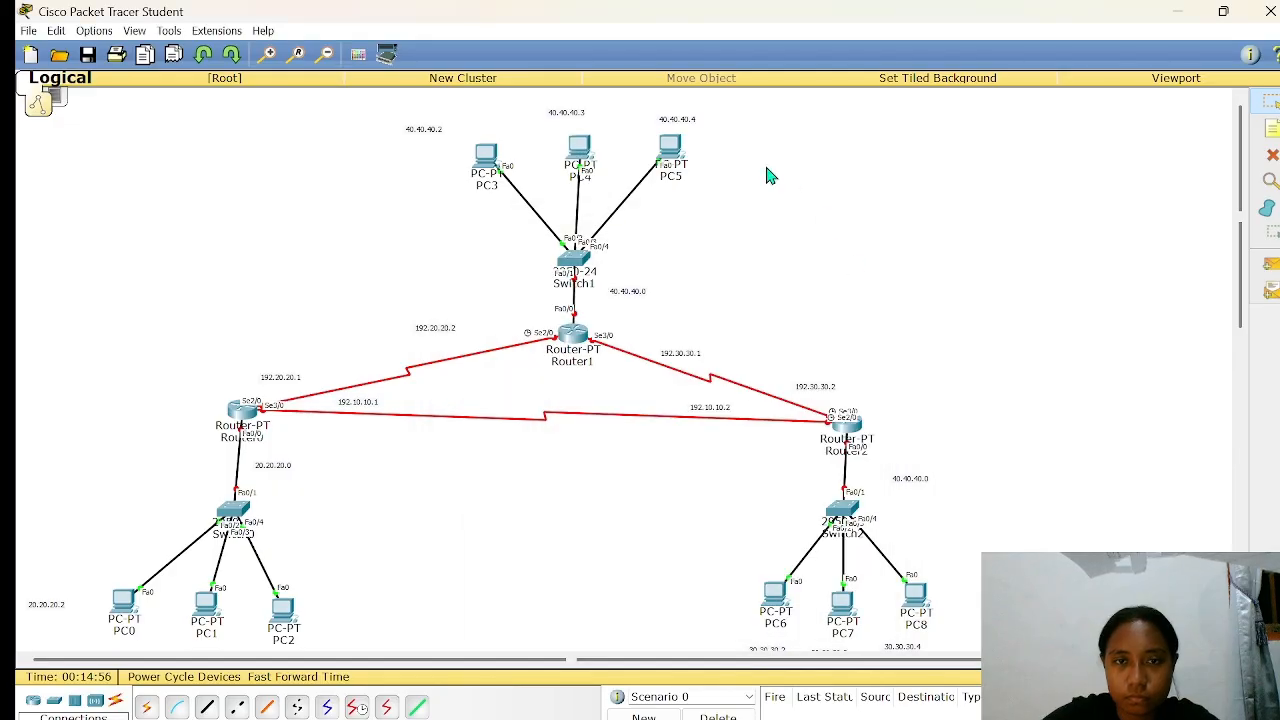
- Open PC5's IP configuration and set its static IP address to 40.40.40.4
click(682, 154)
click(598, 262)
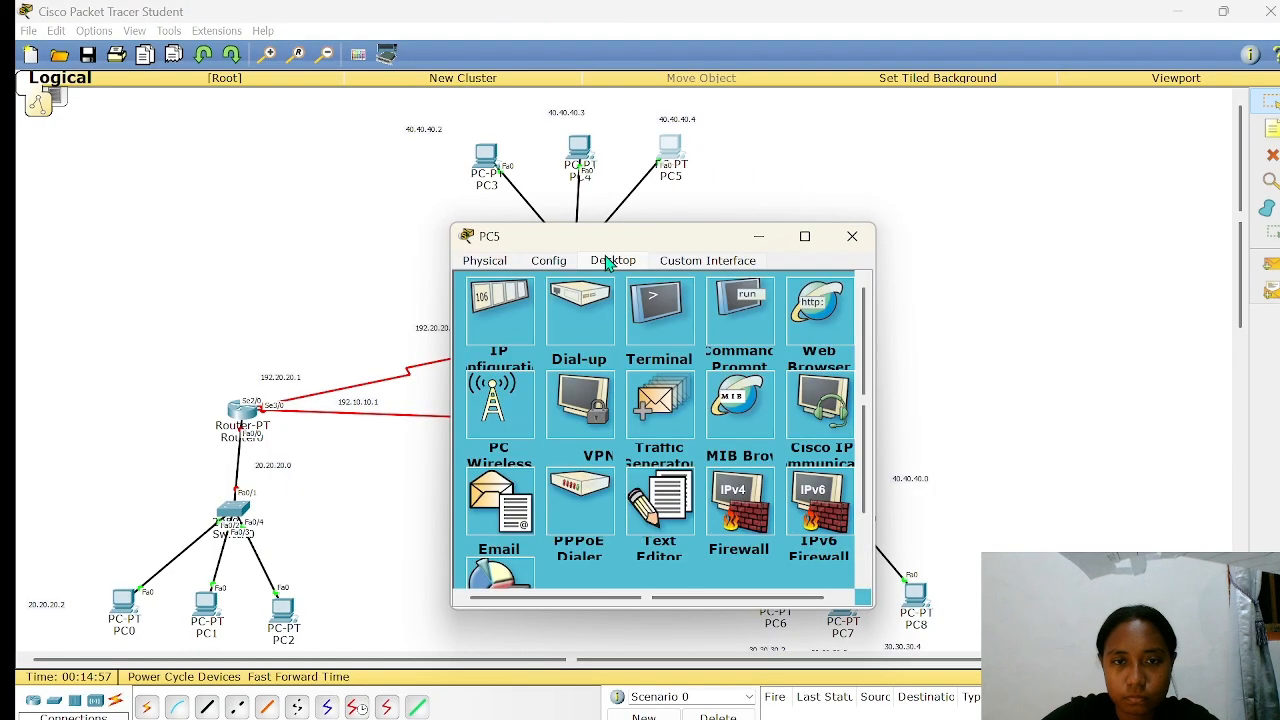
click(503, 319)
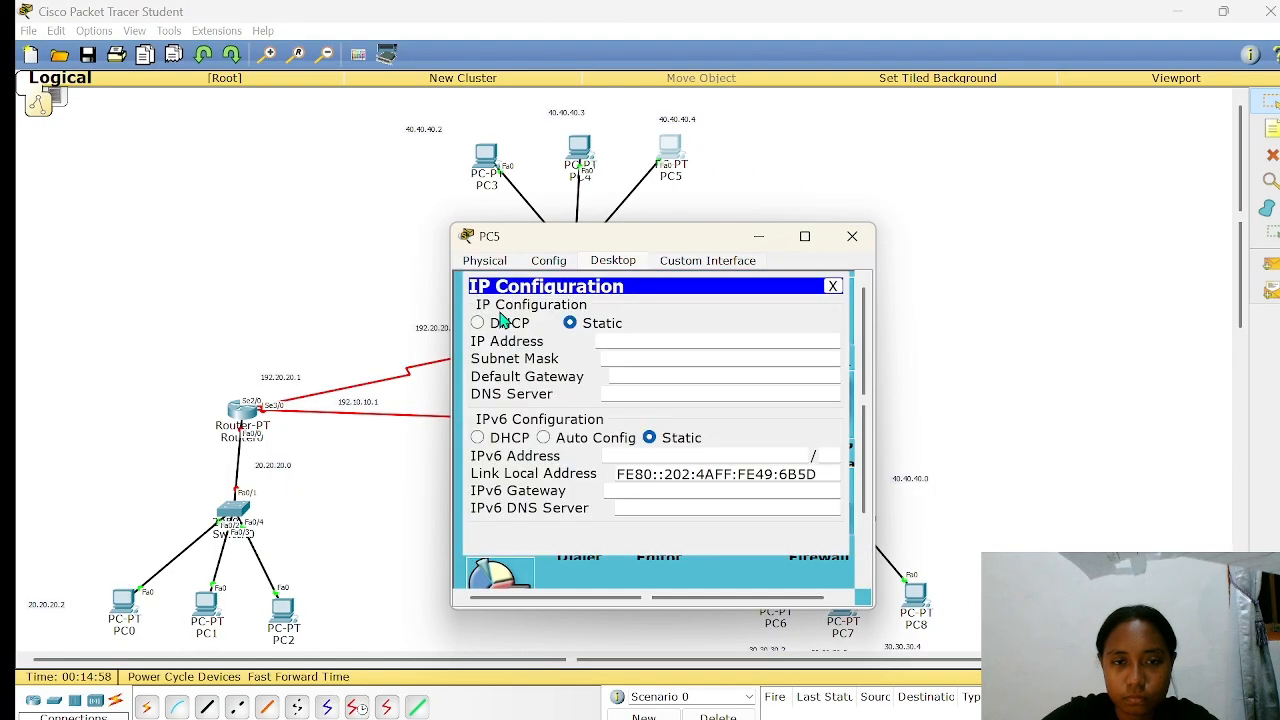
click(639, 343)
text(40.40.40.4)
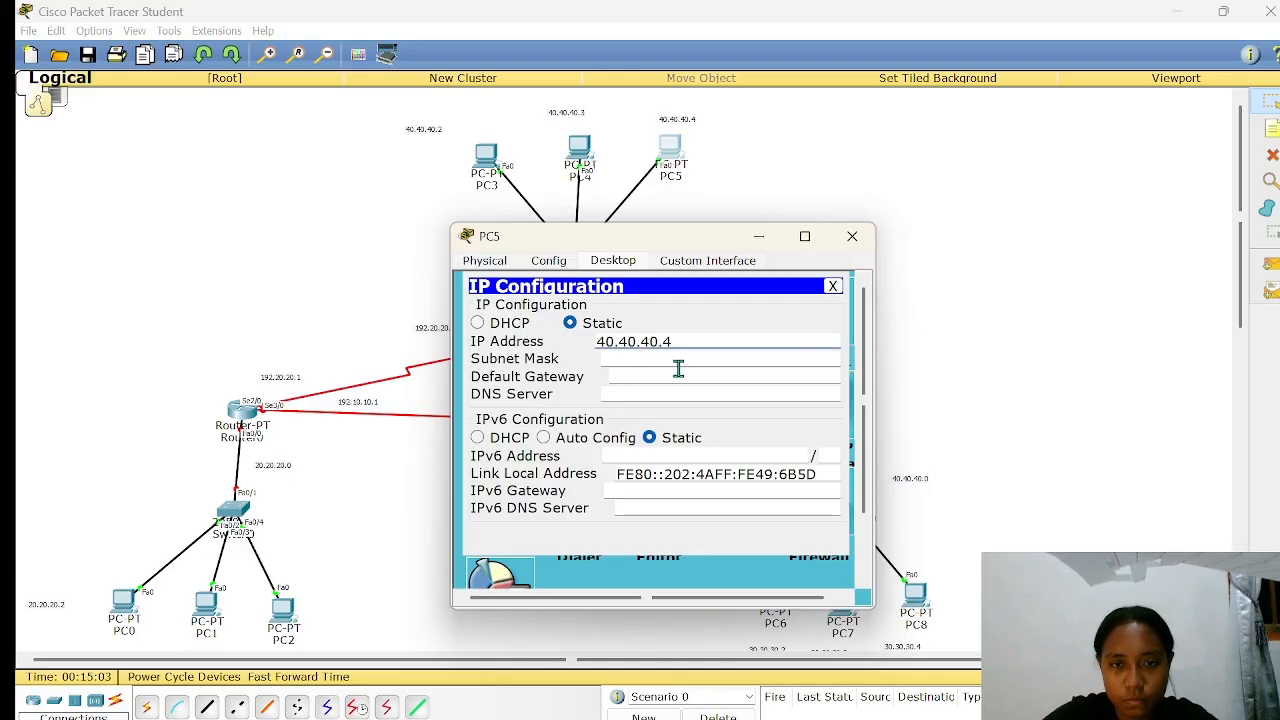
- Set PC5's subnet mask to 255.255.255.0
click(678, 361)
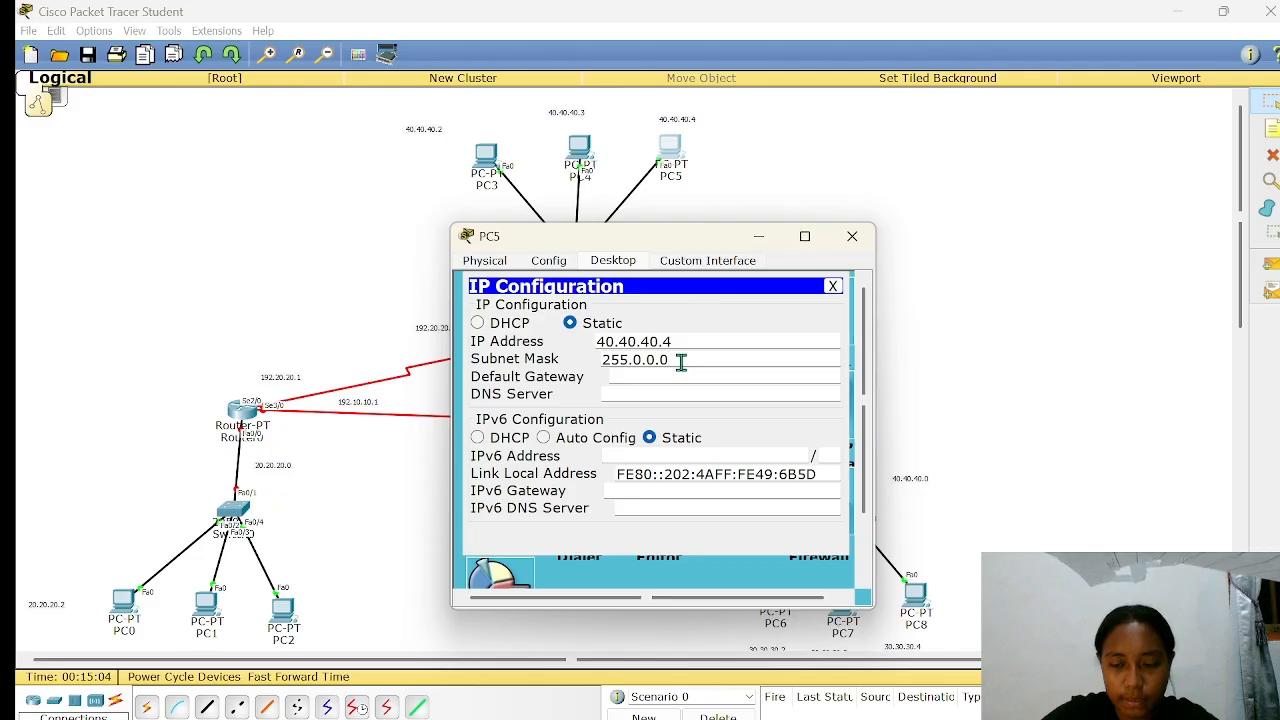
key(BackSpace)
key(BackSpace)
key(BackSpace)
key(BackSpace)
key(BackSpace)
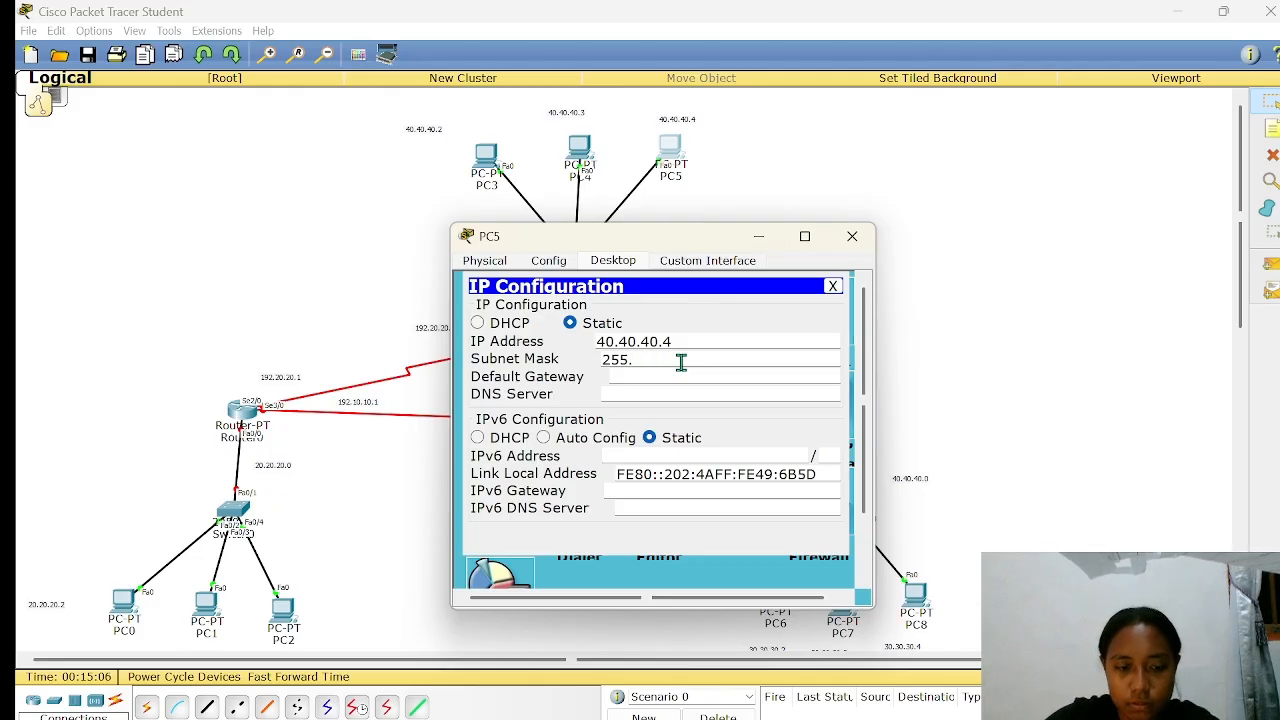
text(255.255.255)
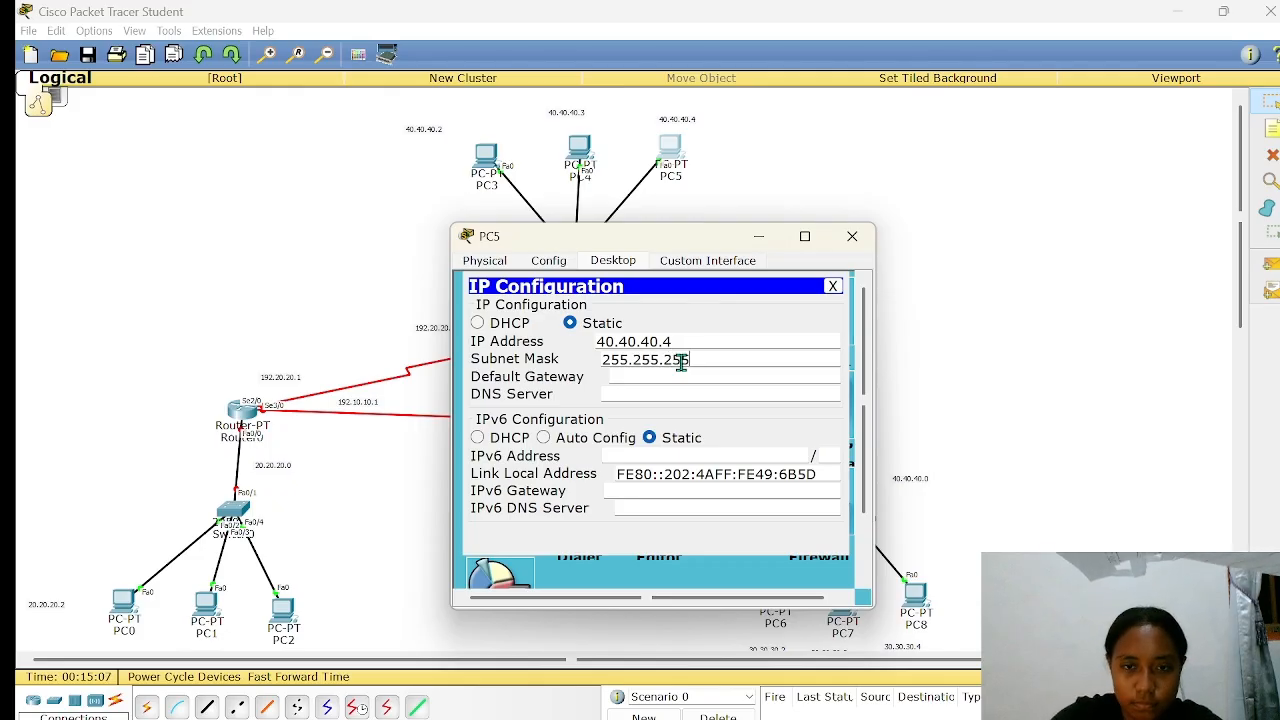
text(.0)
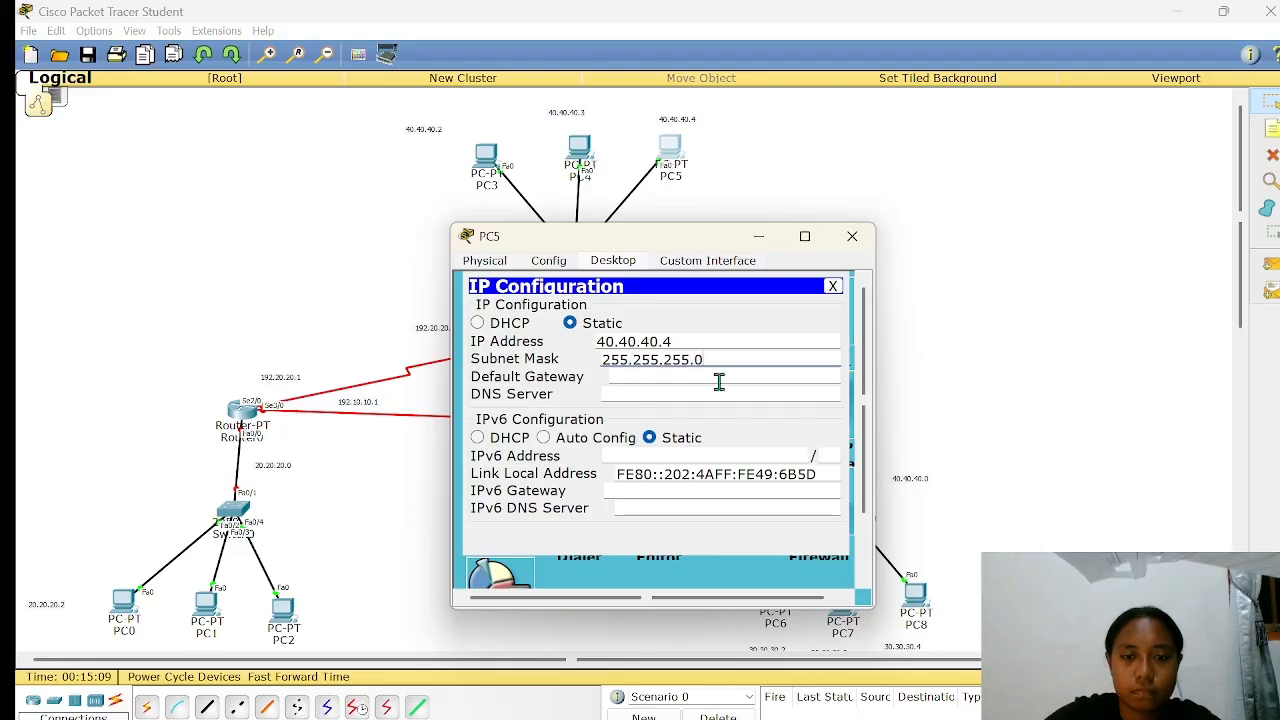
- Set PC5's default gateway to 40.40.40.1 and return to the network topology
click(719, 381)
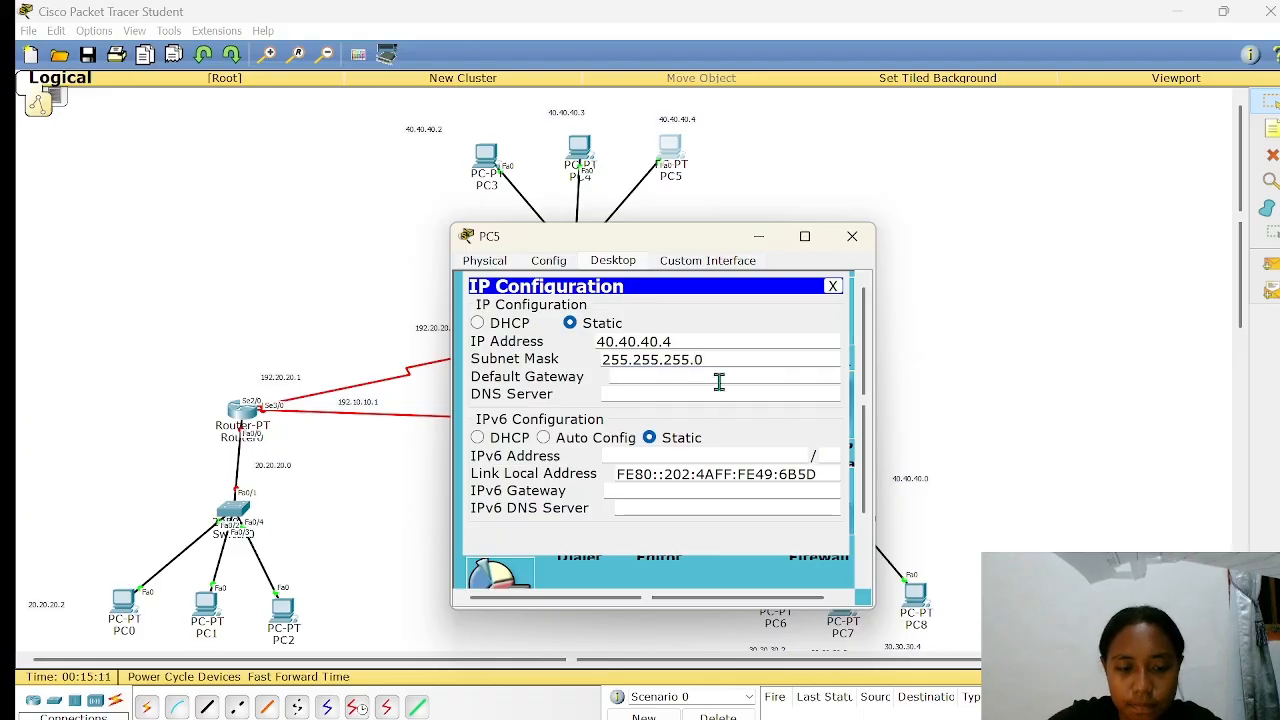
text(40.40.40.)
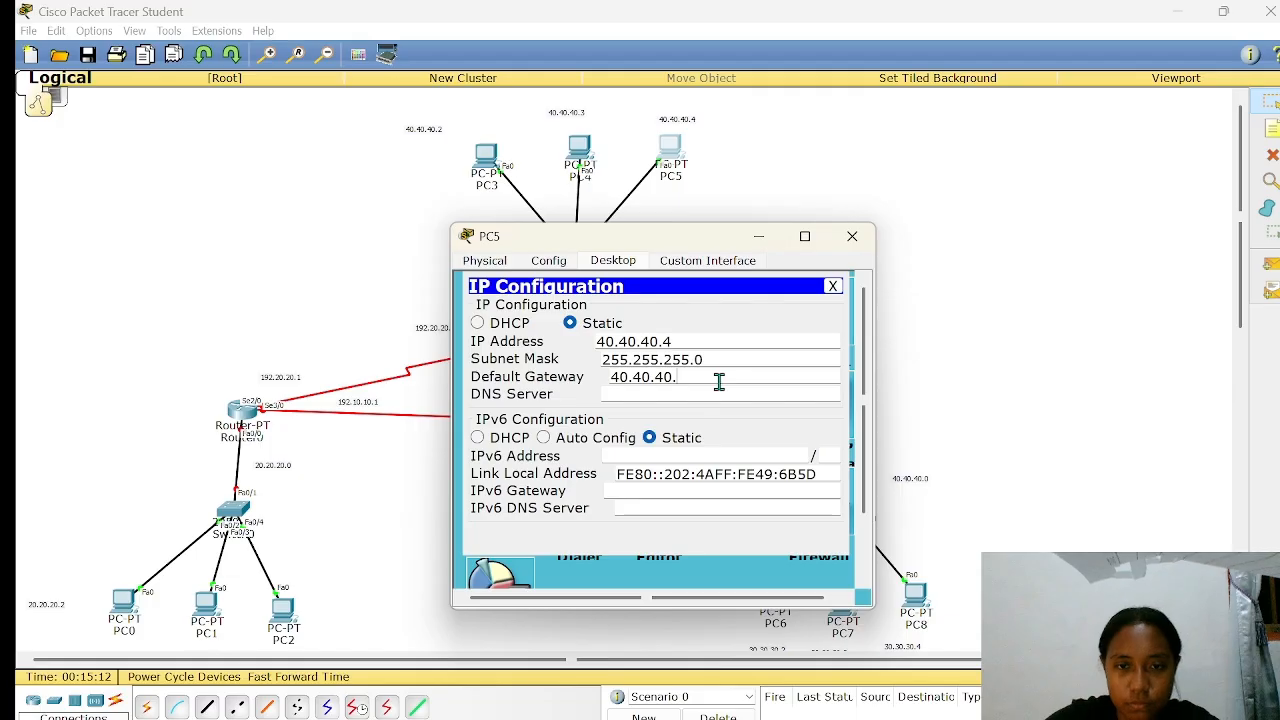
text(1)
click(1042, 315)
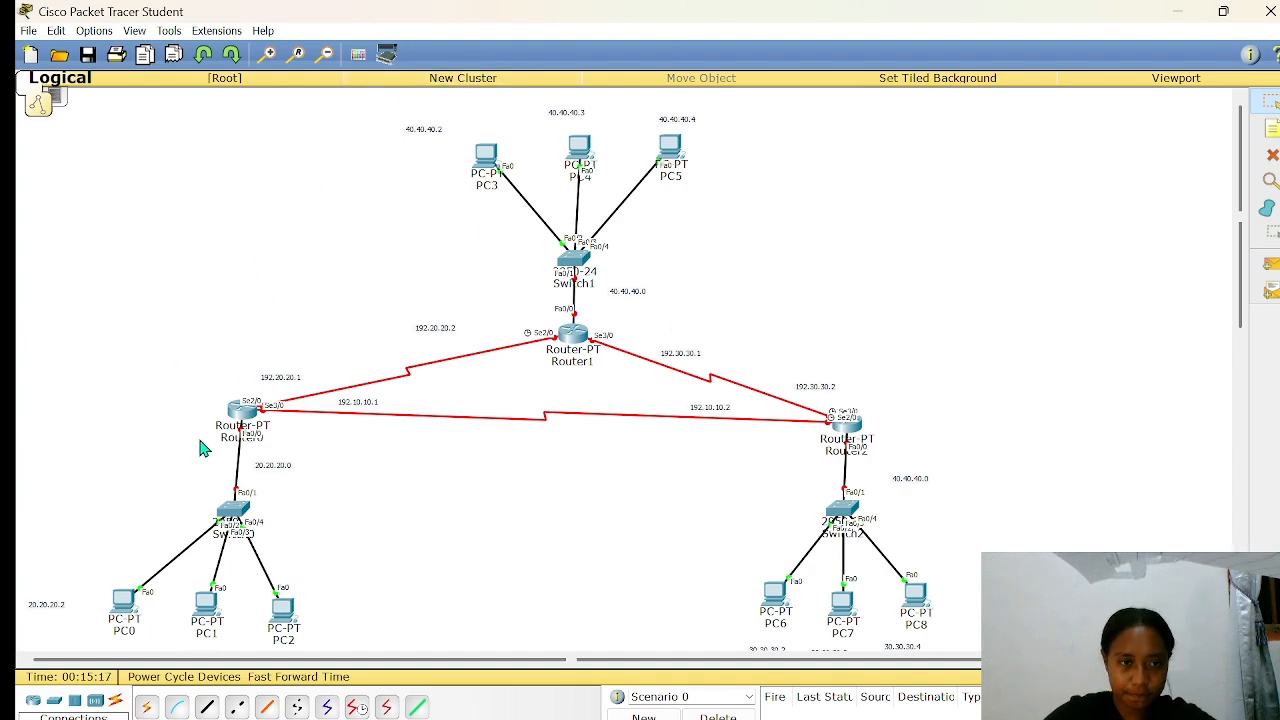
- Open the device window of Router0
click(247, 416)
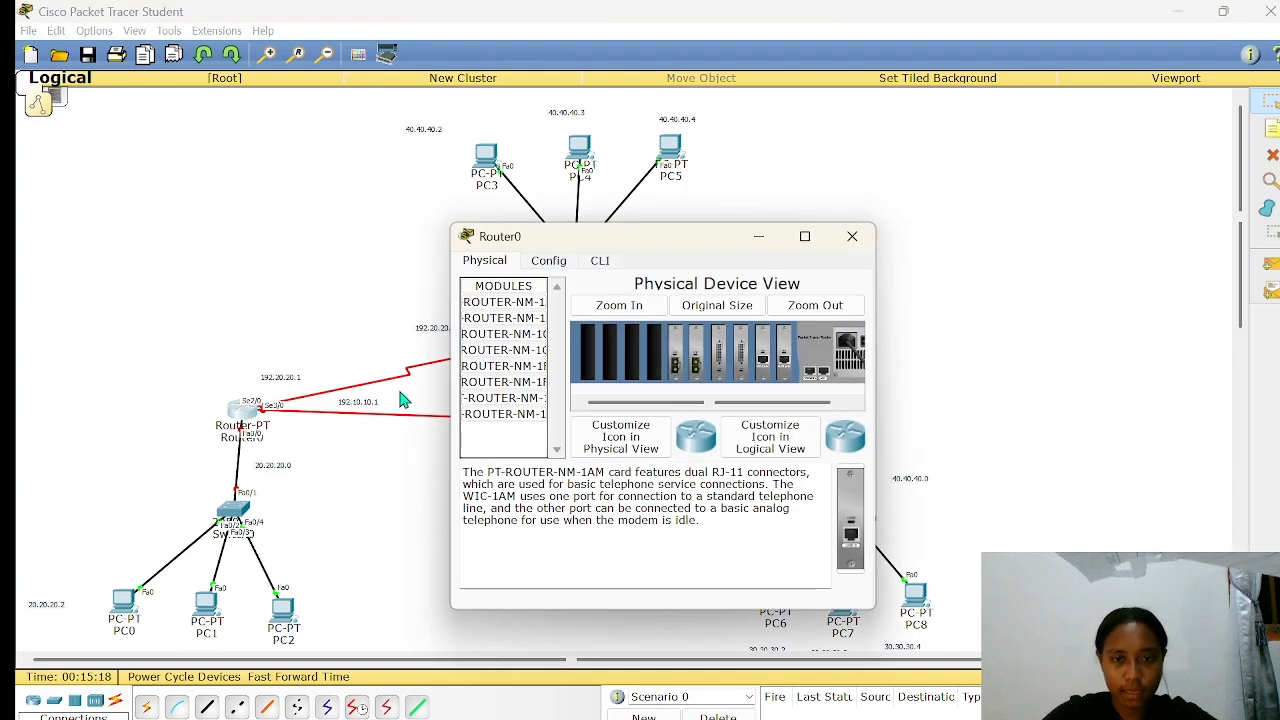
- Open Router0's IOS command line and answer n to the initial configuration dialog to reach the Router> prompt
click(598, 261)
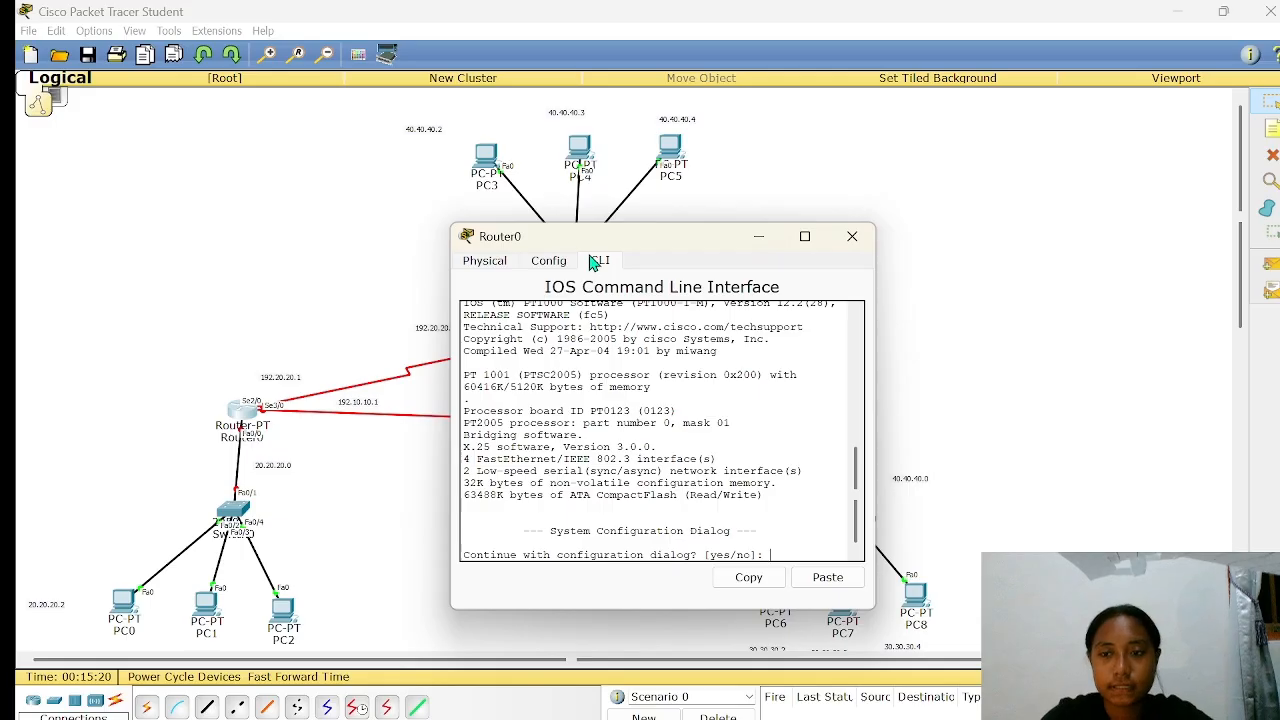
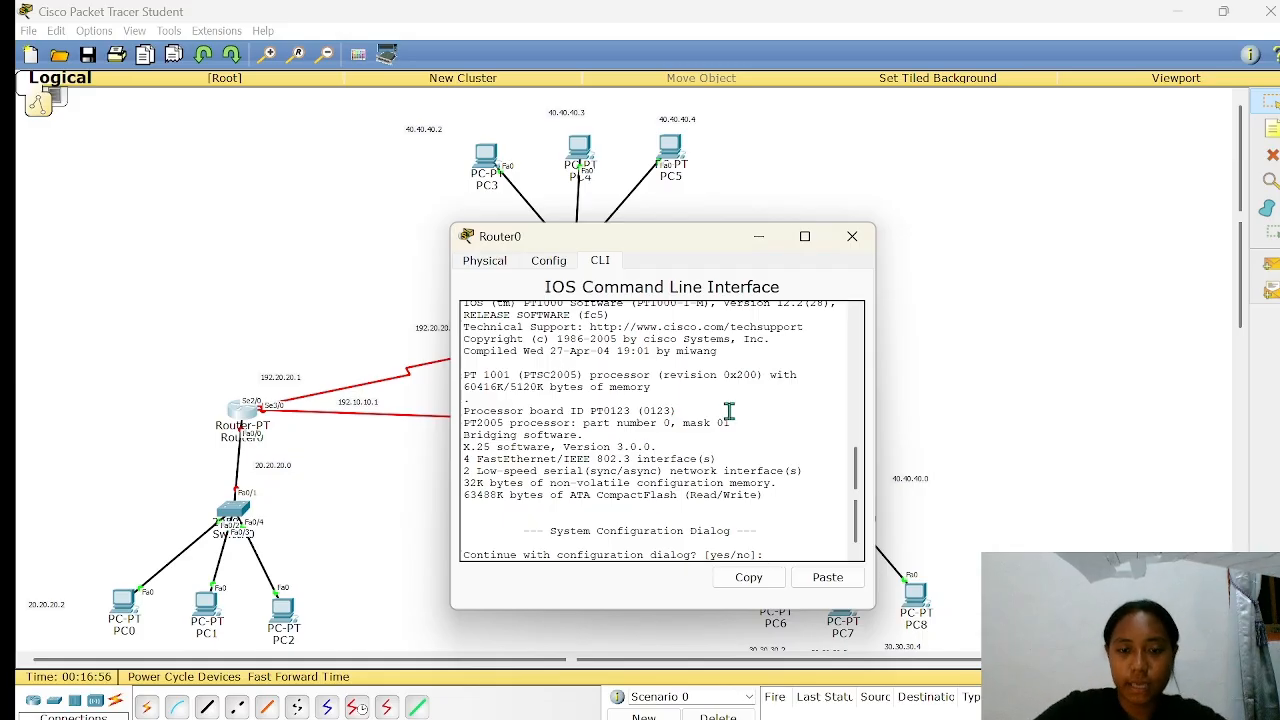
text(n)
key(Return)
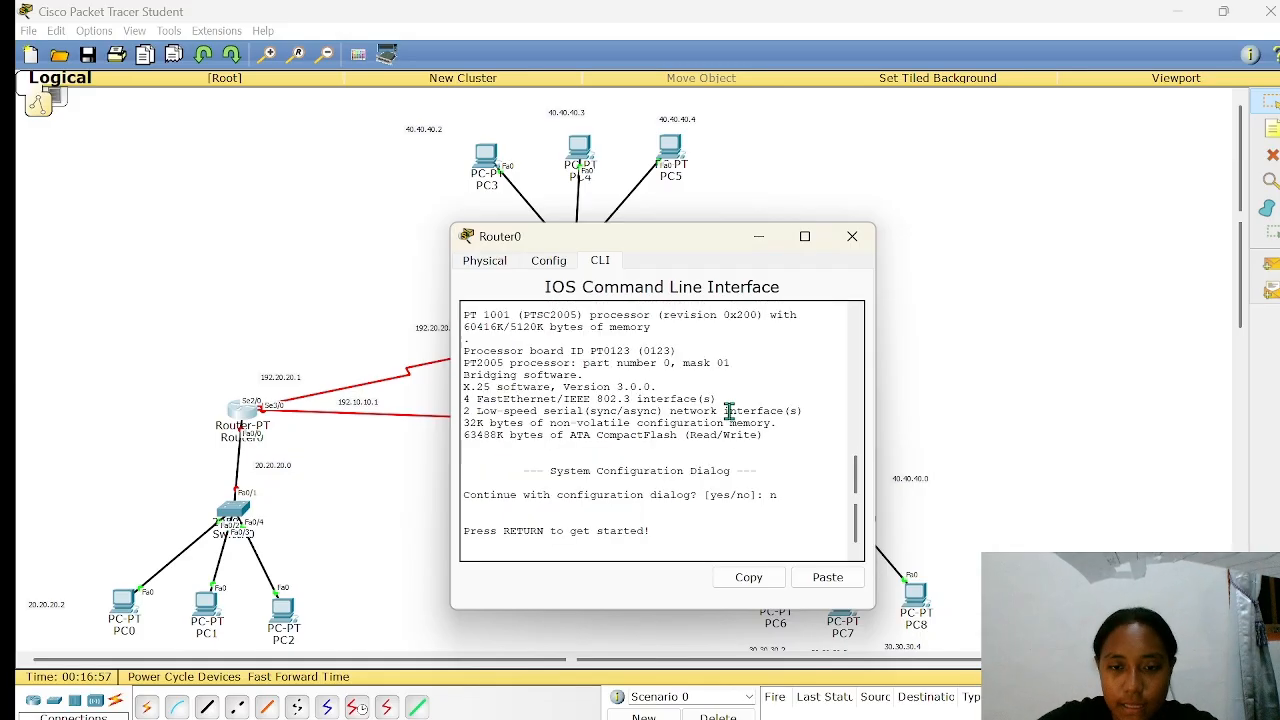
key(Return)
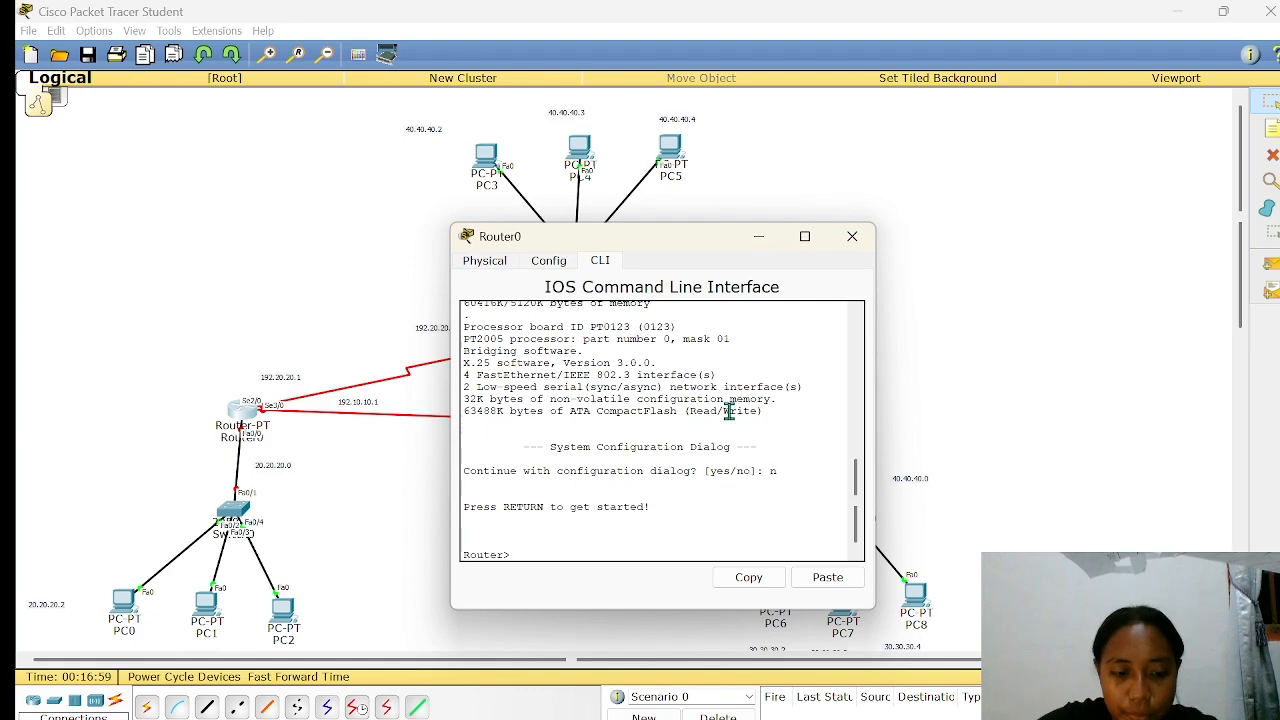
- Enter privileged mode with en and global configuration mode with conf t on Router0
text(en)
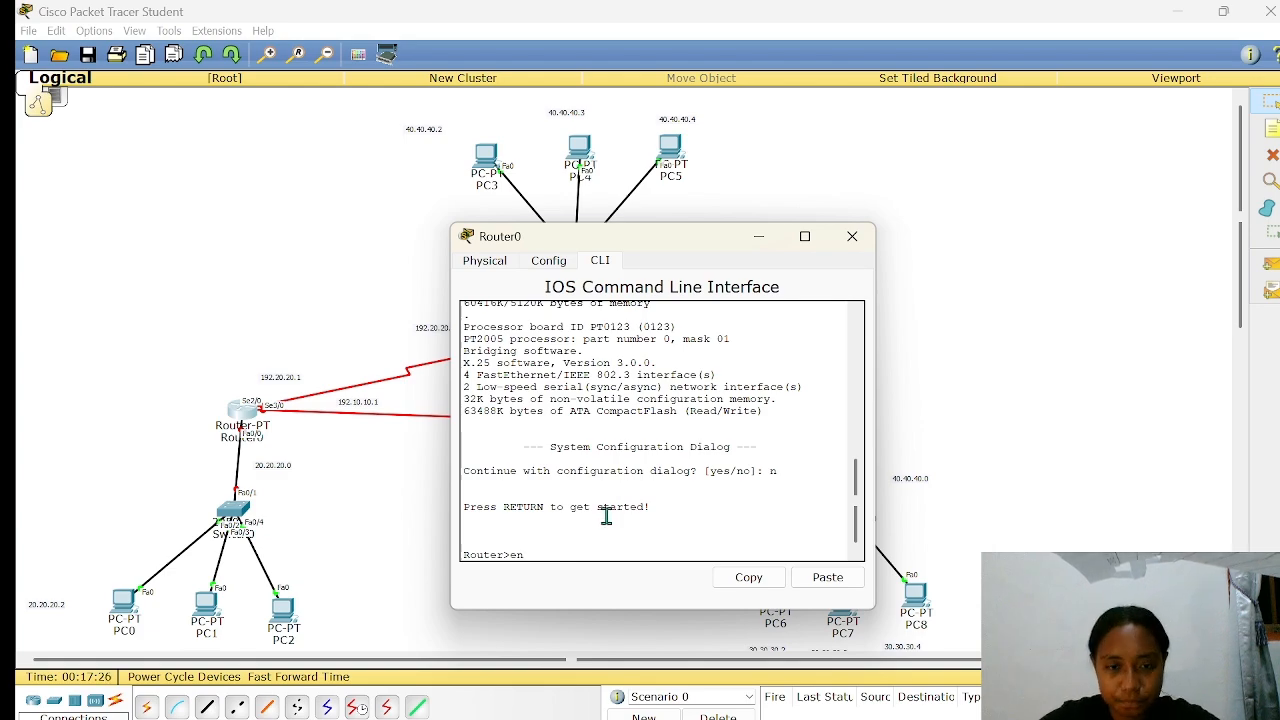
key(Return)
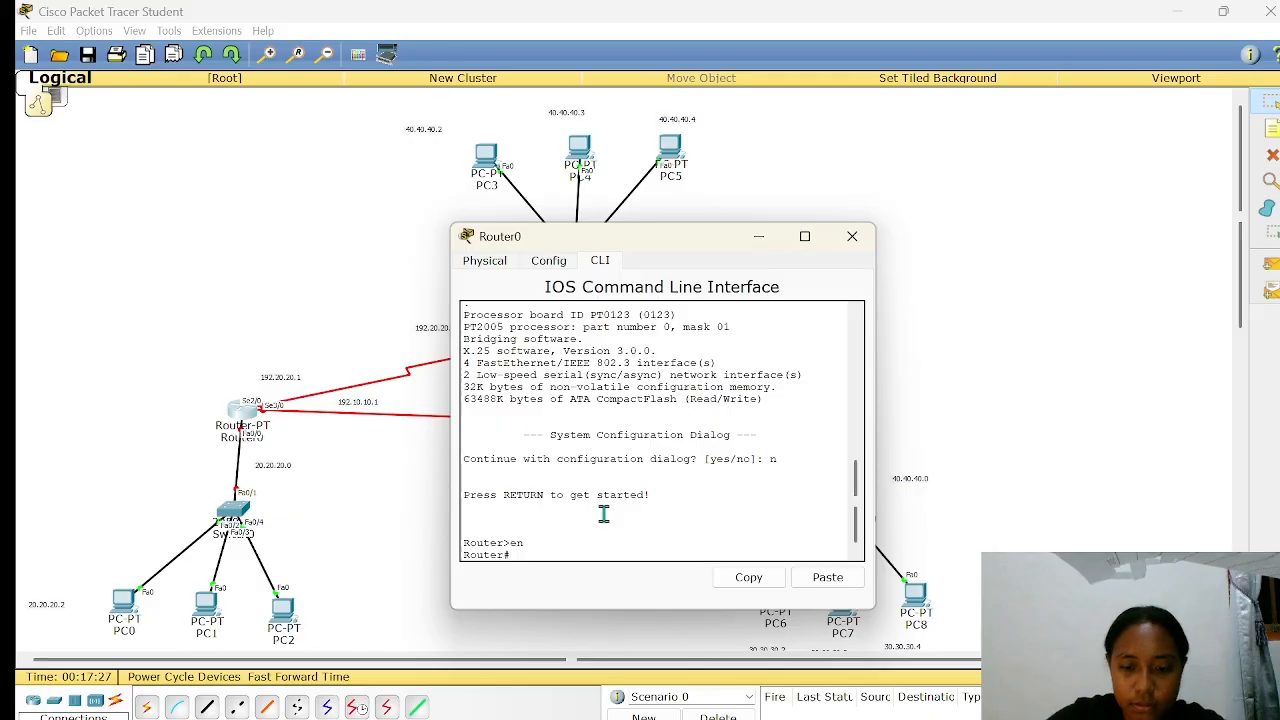
text(int)
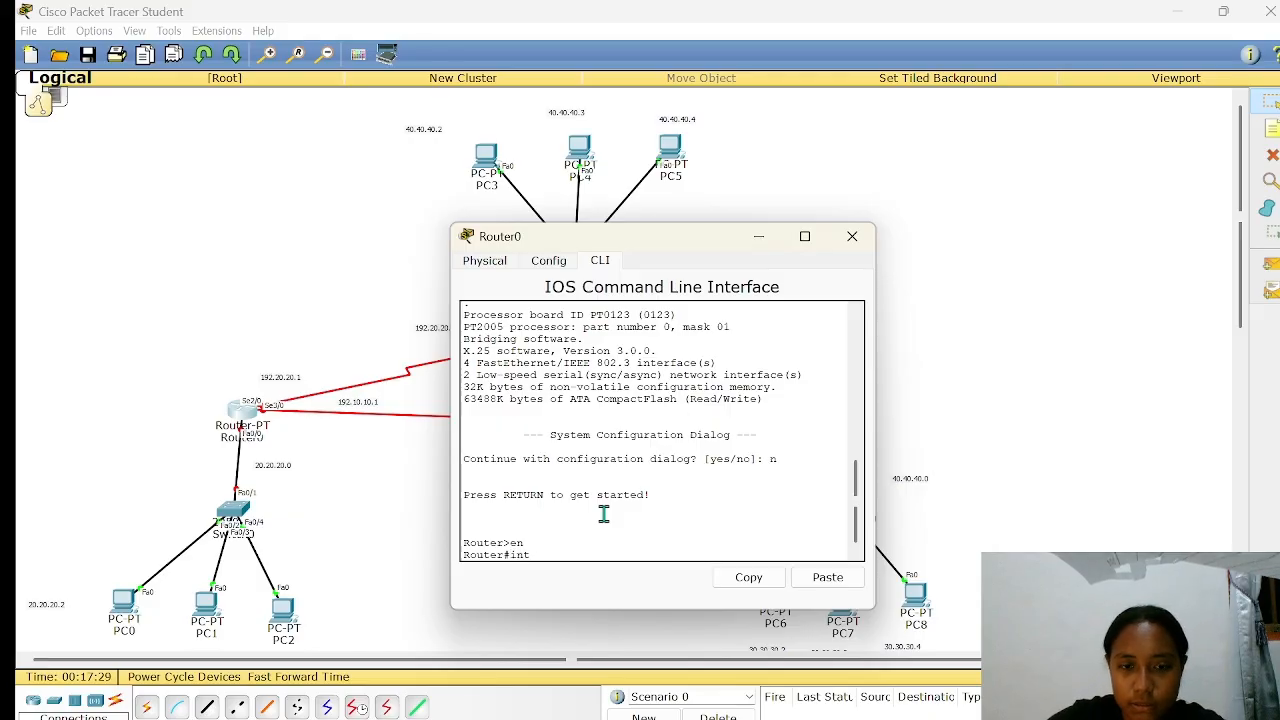
key(BackSpace)
key(BackSpace)
key(BackSpace)
key(BackSpace)
text(c)
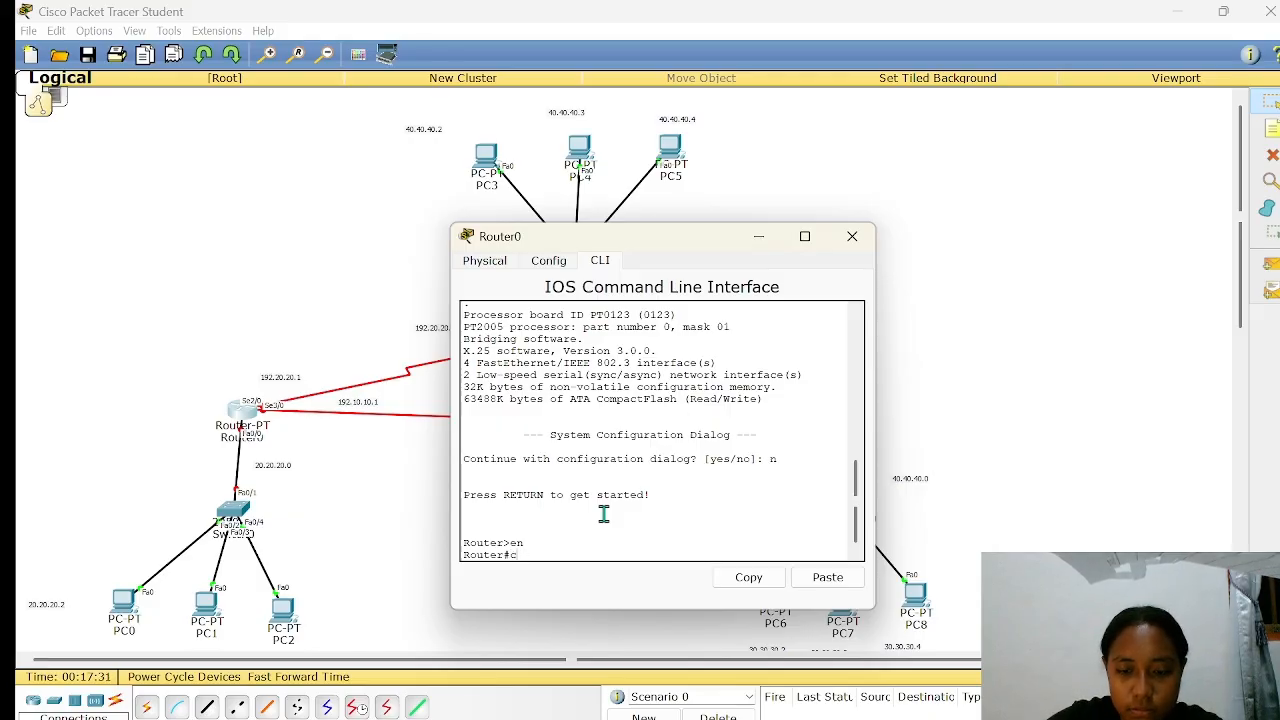
text(onf t)
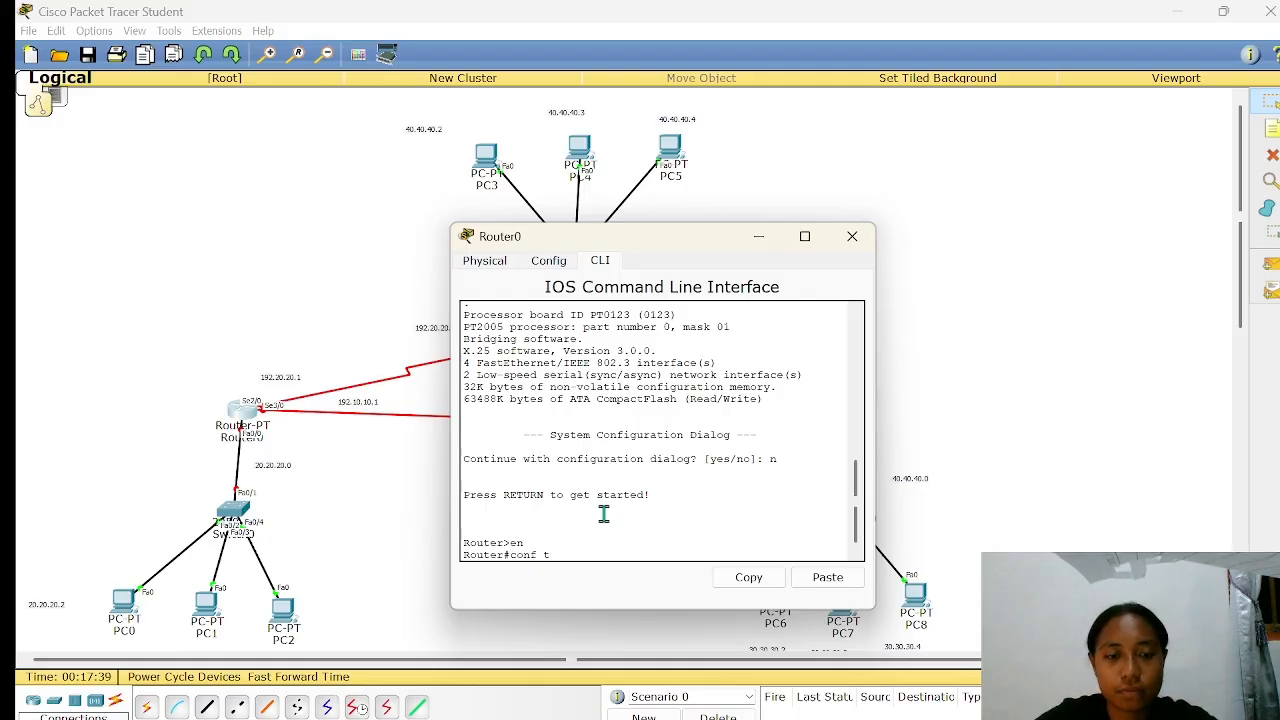
key(Return)
- Enter configuration of interface se2/0 and move the Router0 window clear of the router's link labels
text(ig)#i)
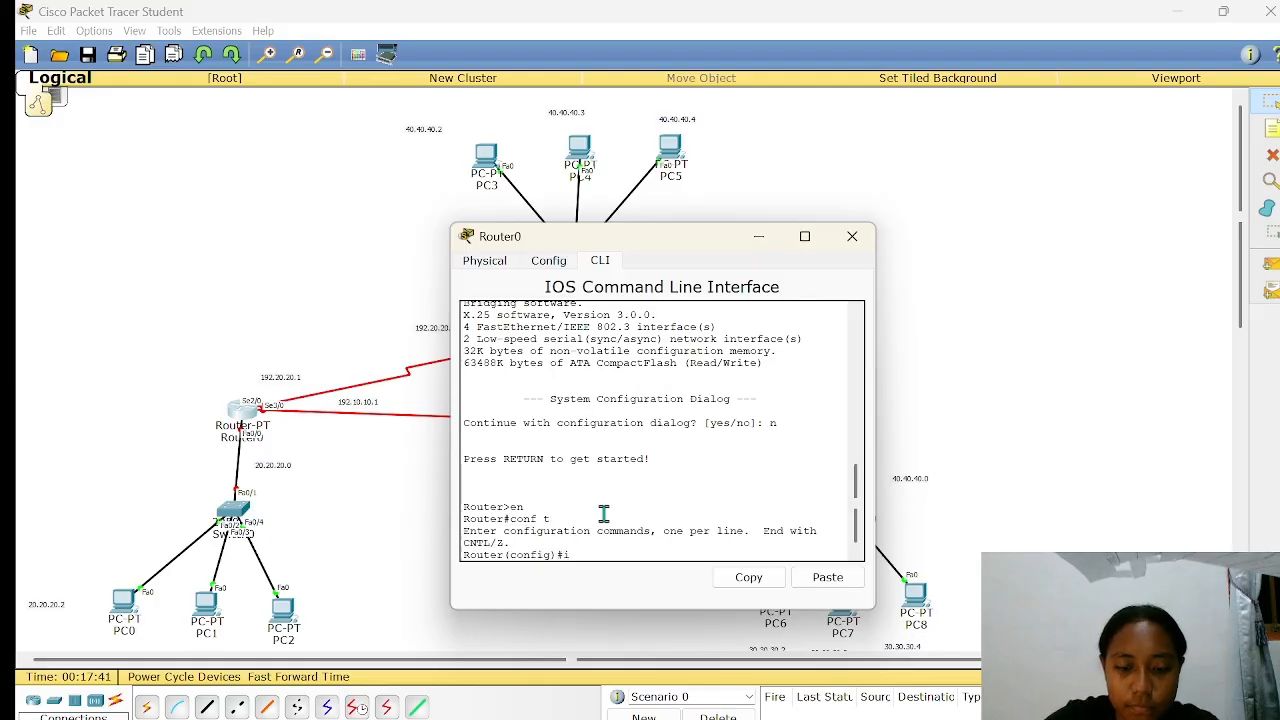
text(nt se)
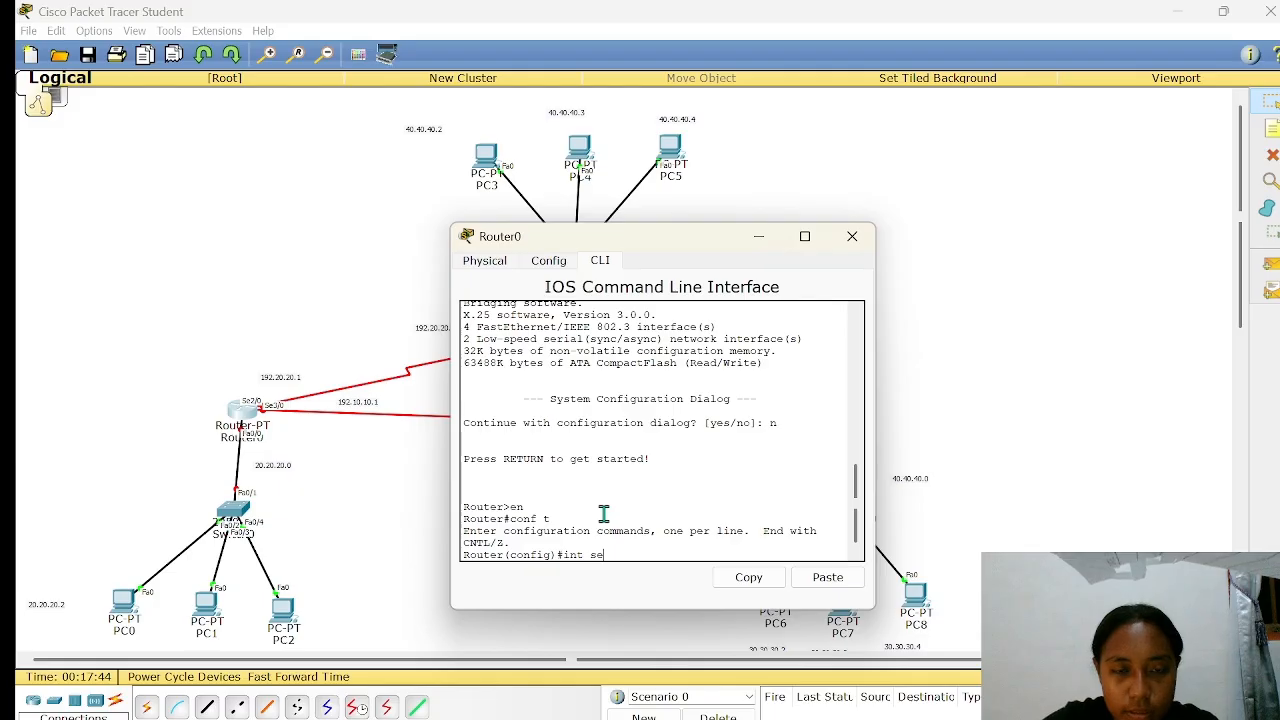
drag(648, 247, 753, 247)
text(2/0)
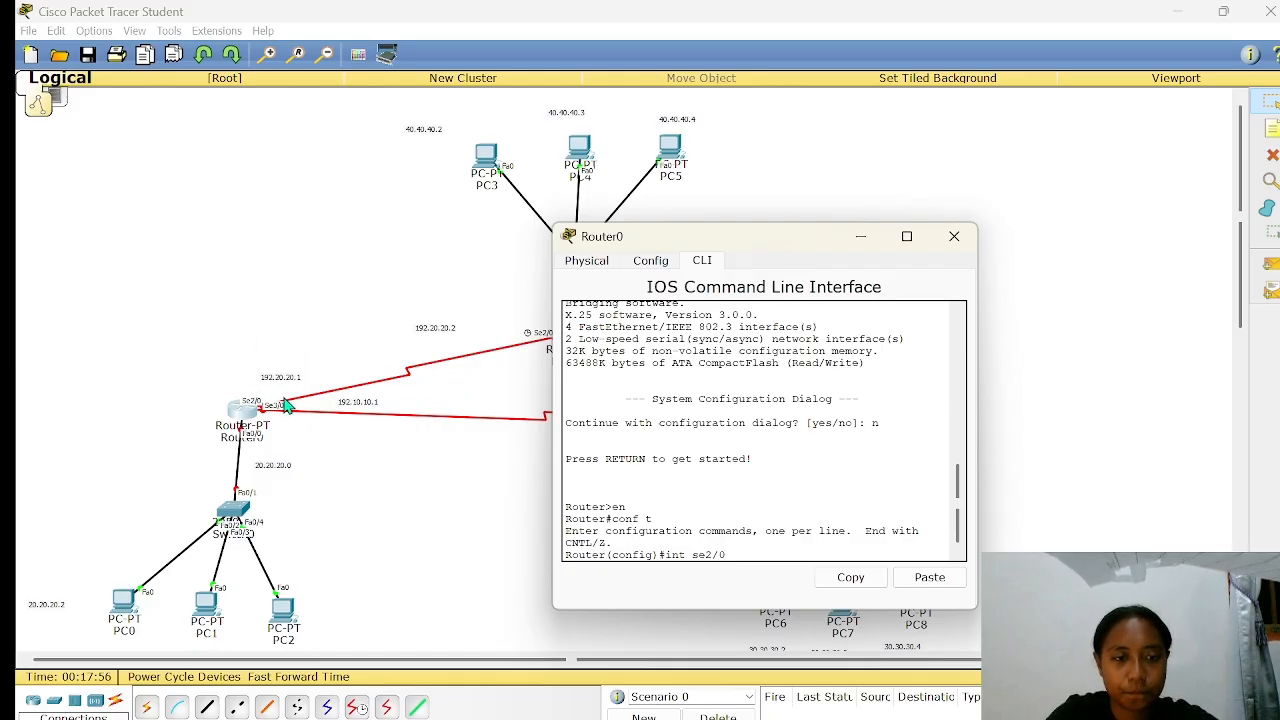
text(9)
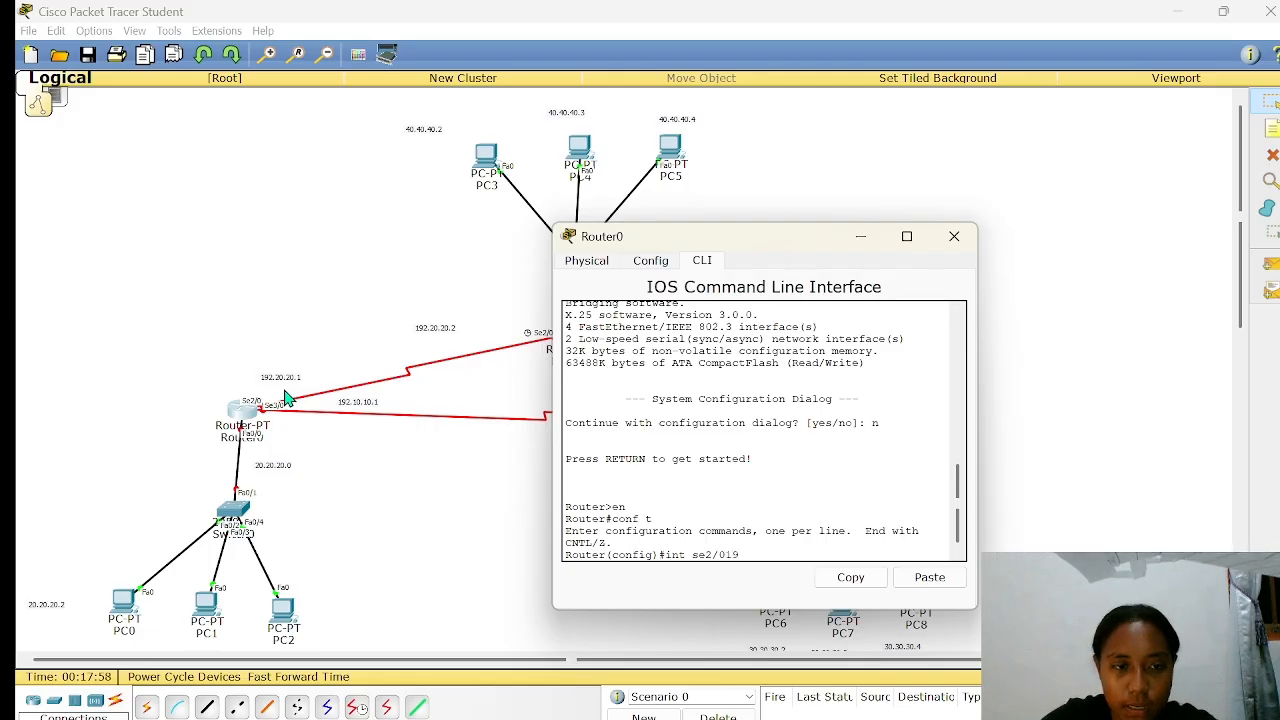
key(BackSpace)
key(BackSpace)
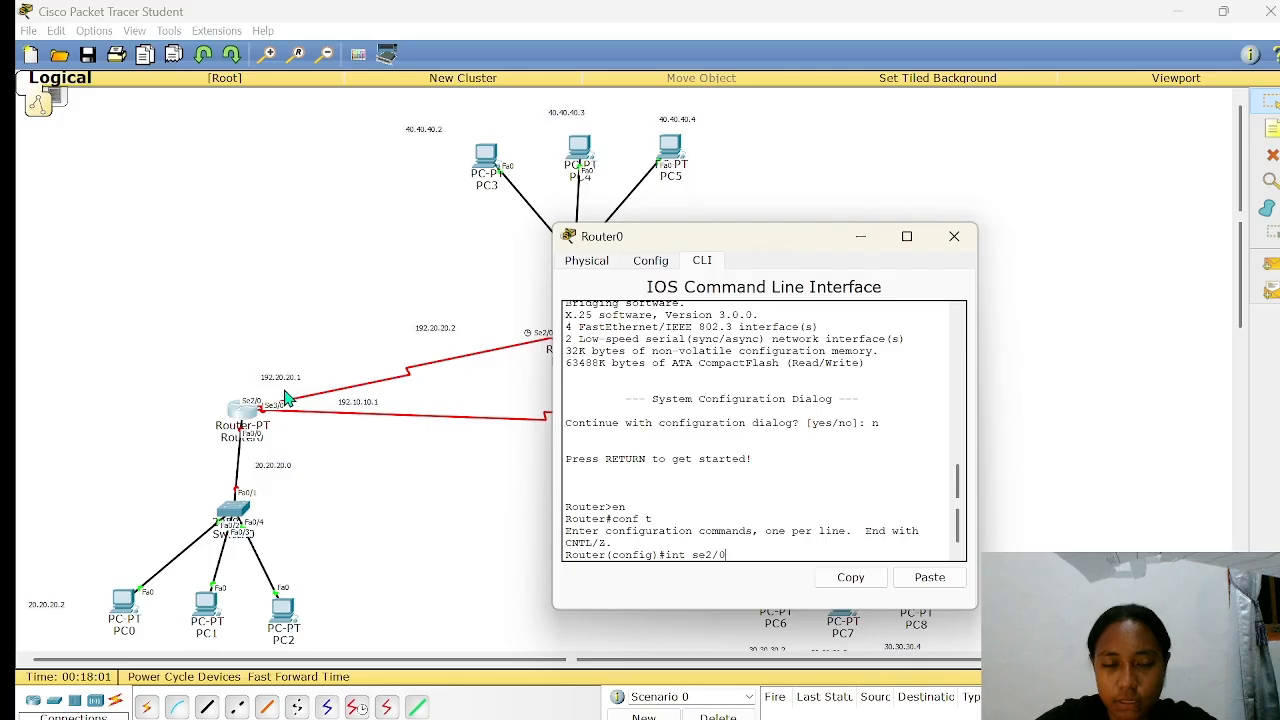
key(Return)
- Assign IP address 192.20.20.1 with subnet mask 255.255.255.0 to interface se2/0
text(ip )
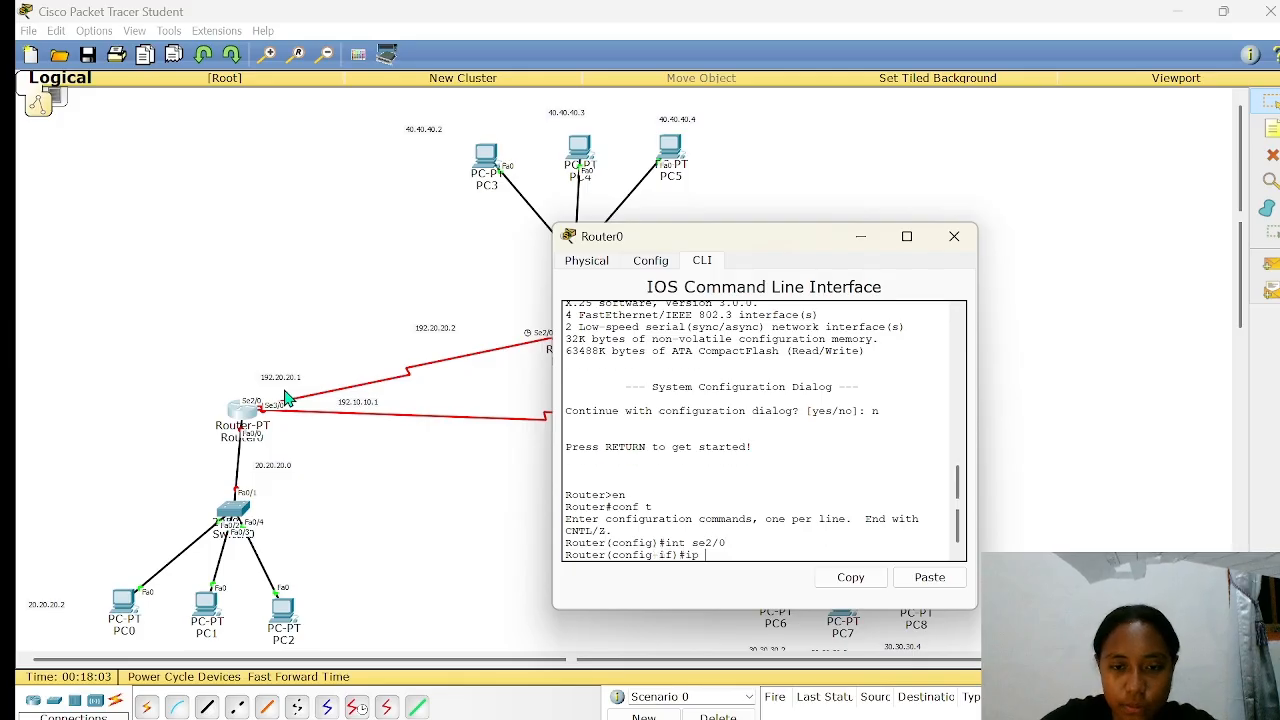
text(add)
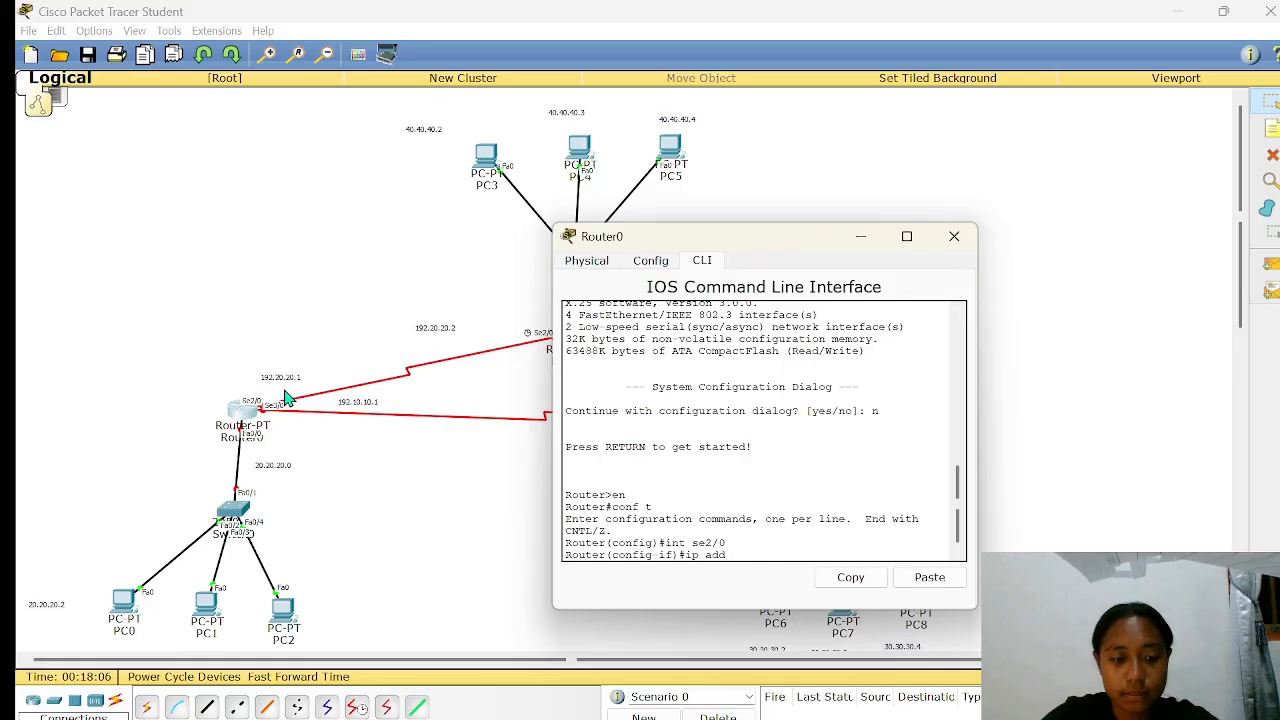
text( 192.)
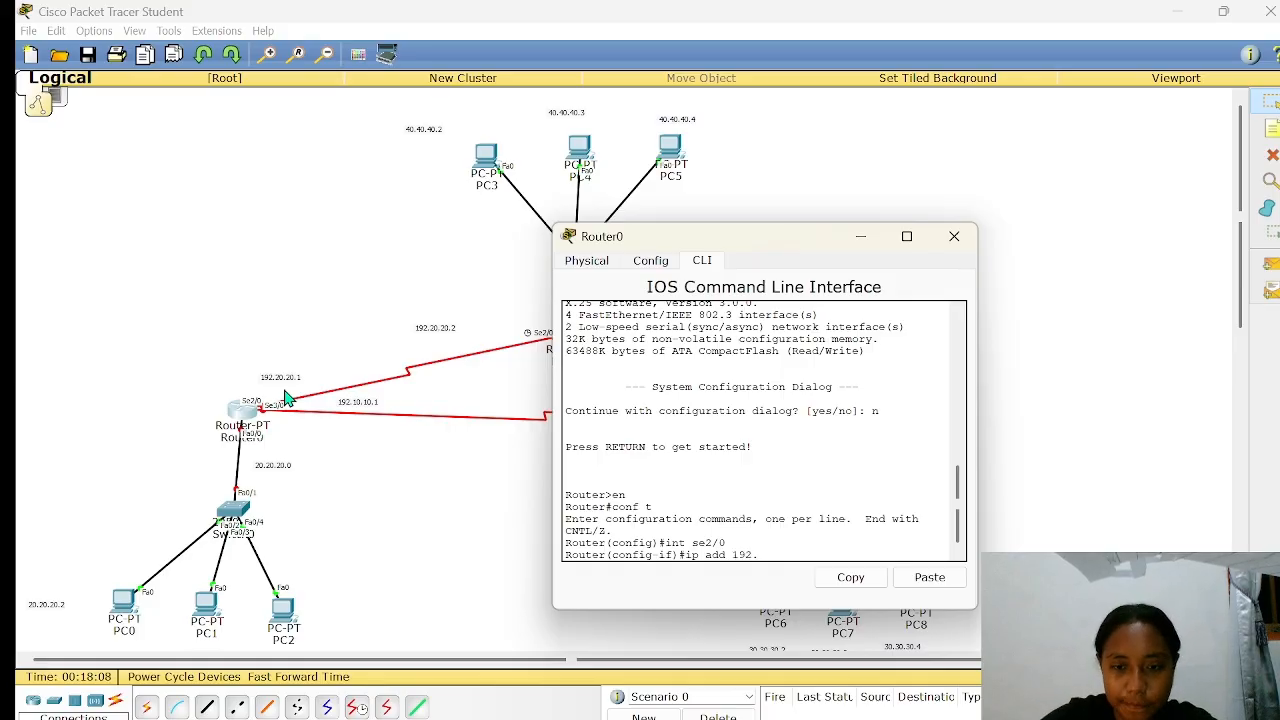
text(20.20.)
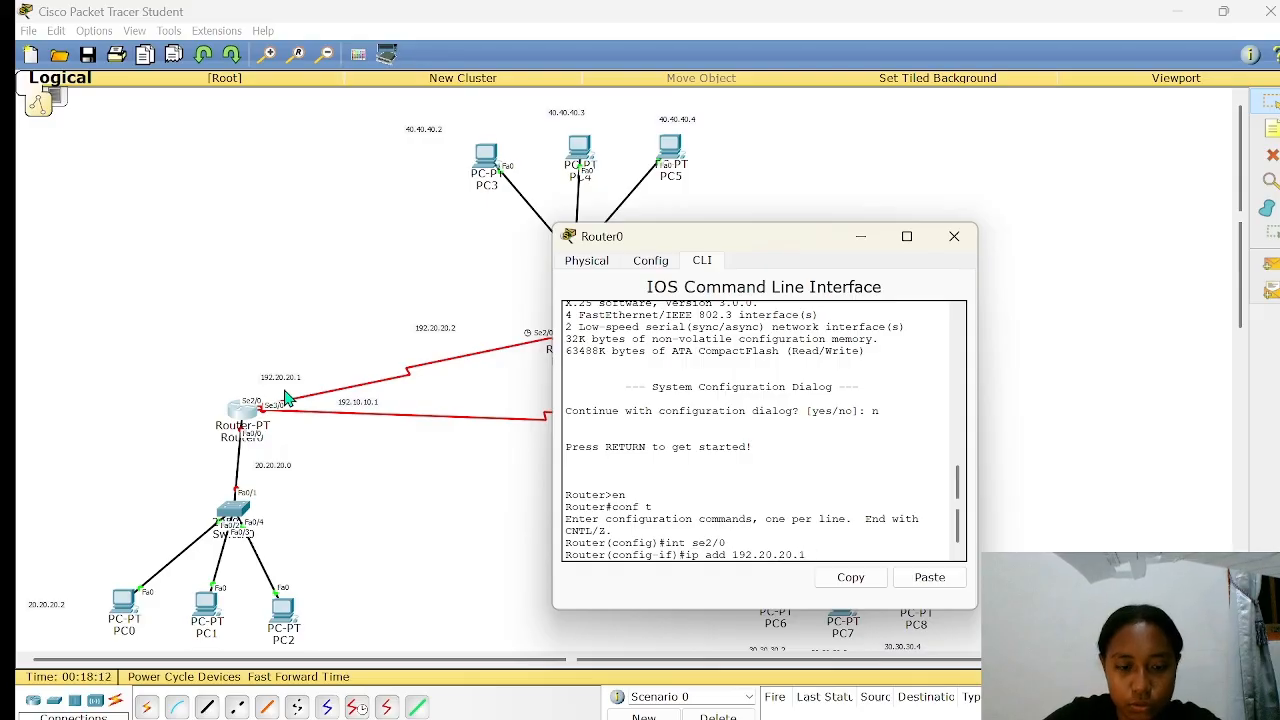
text(1 255.25)
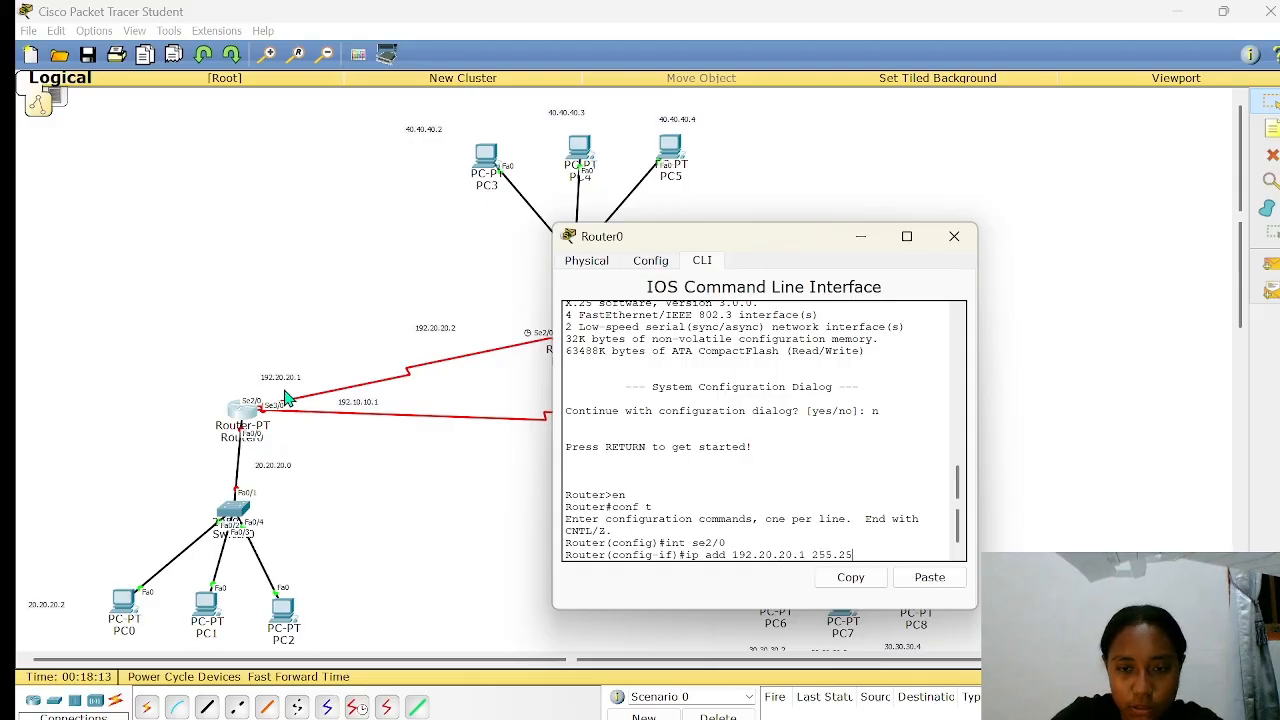
text(5.255)
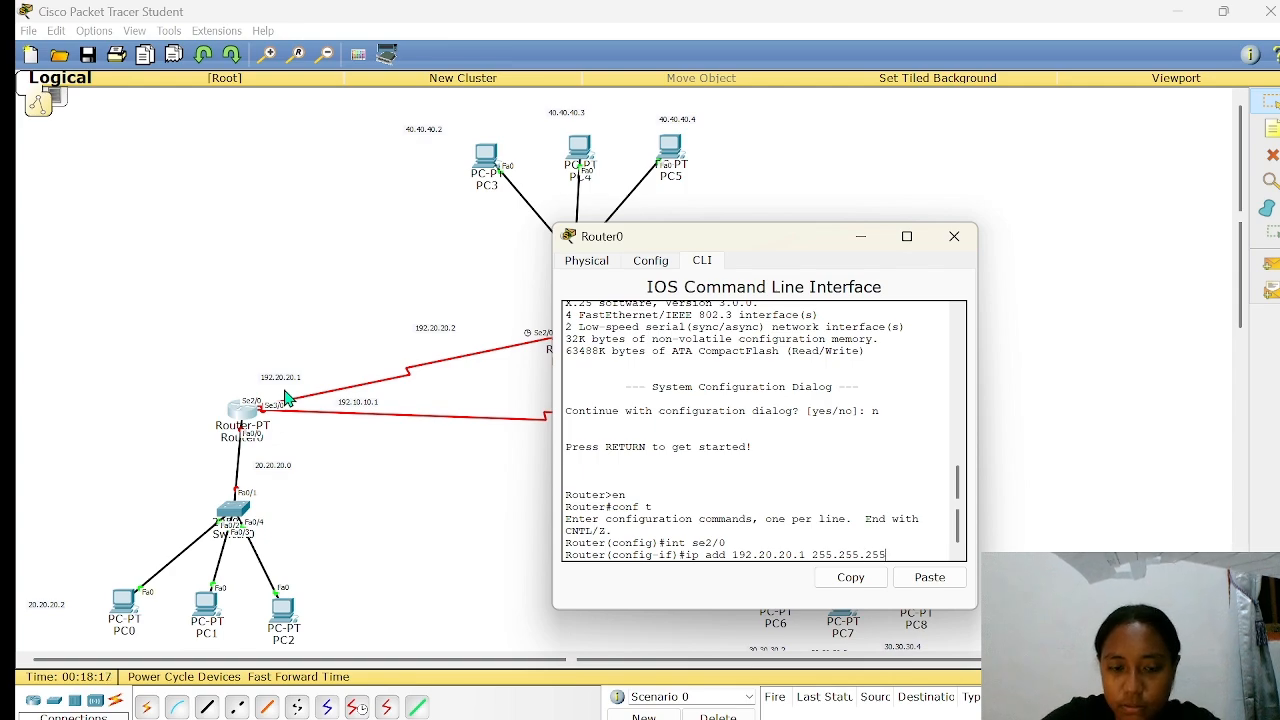
text(5)
key(BackSpace)
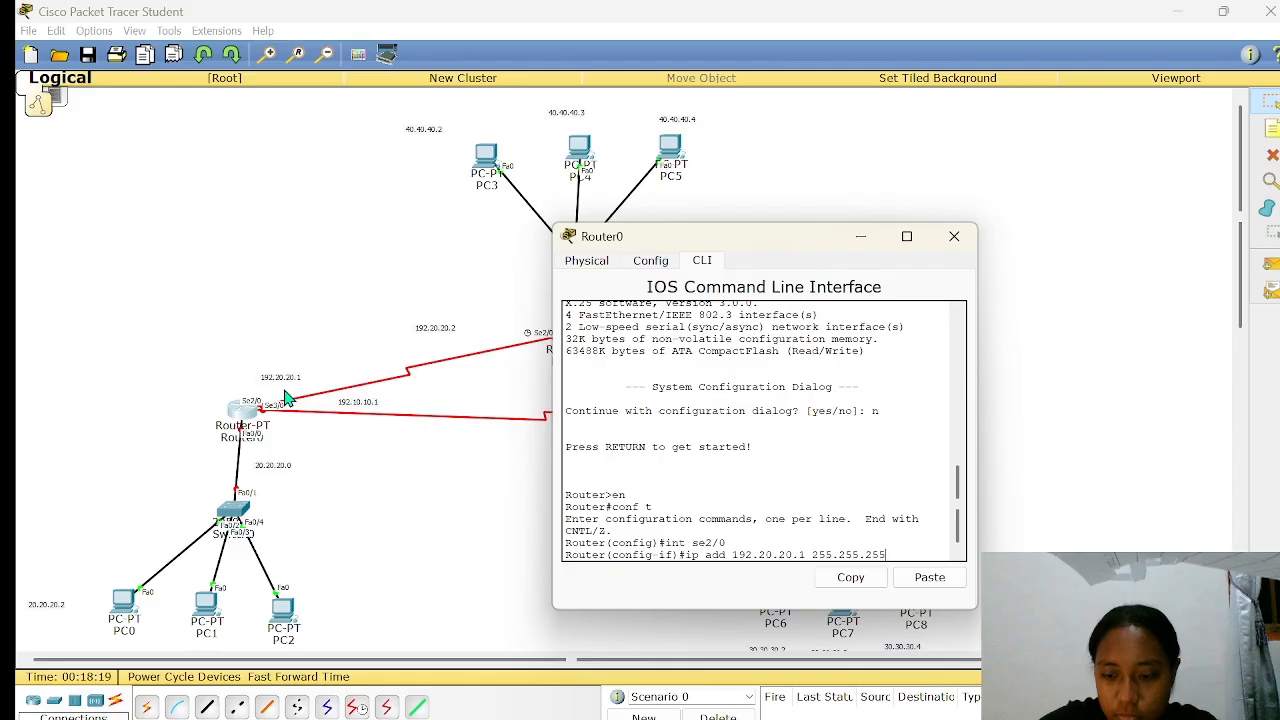
text(.0)
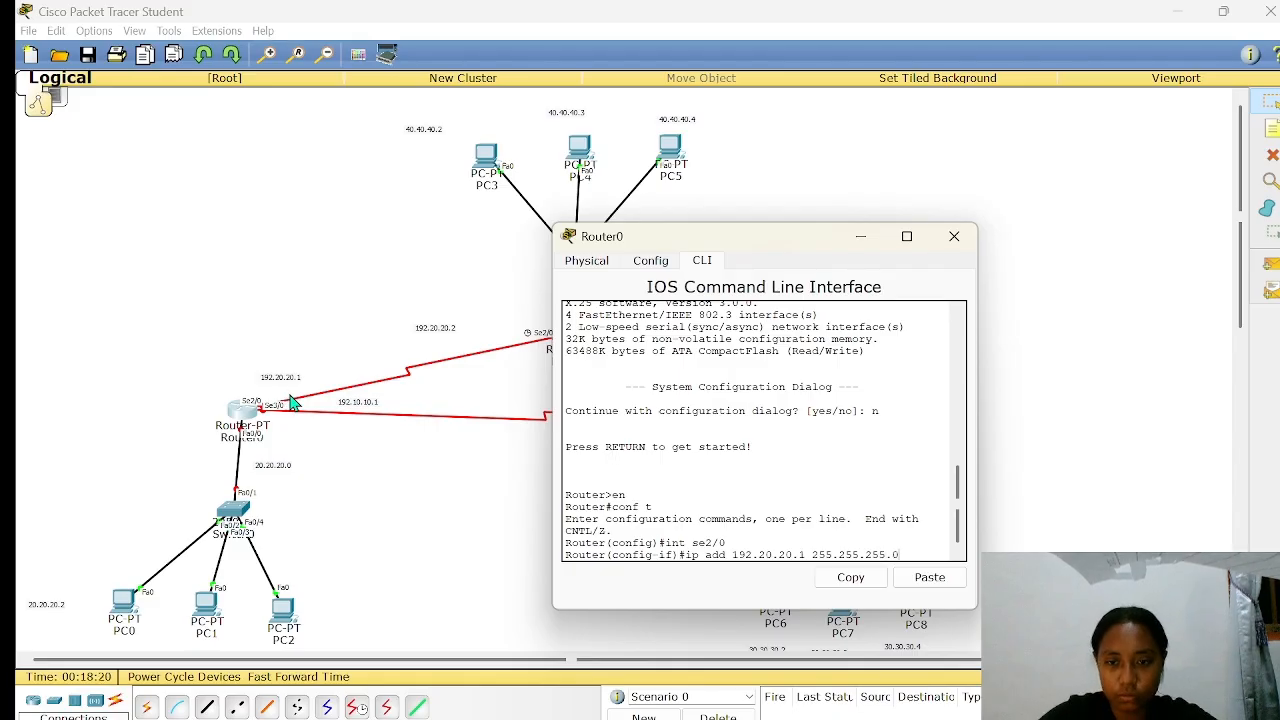
key(Return)
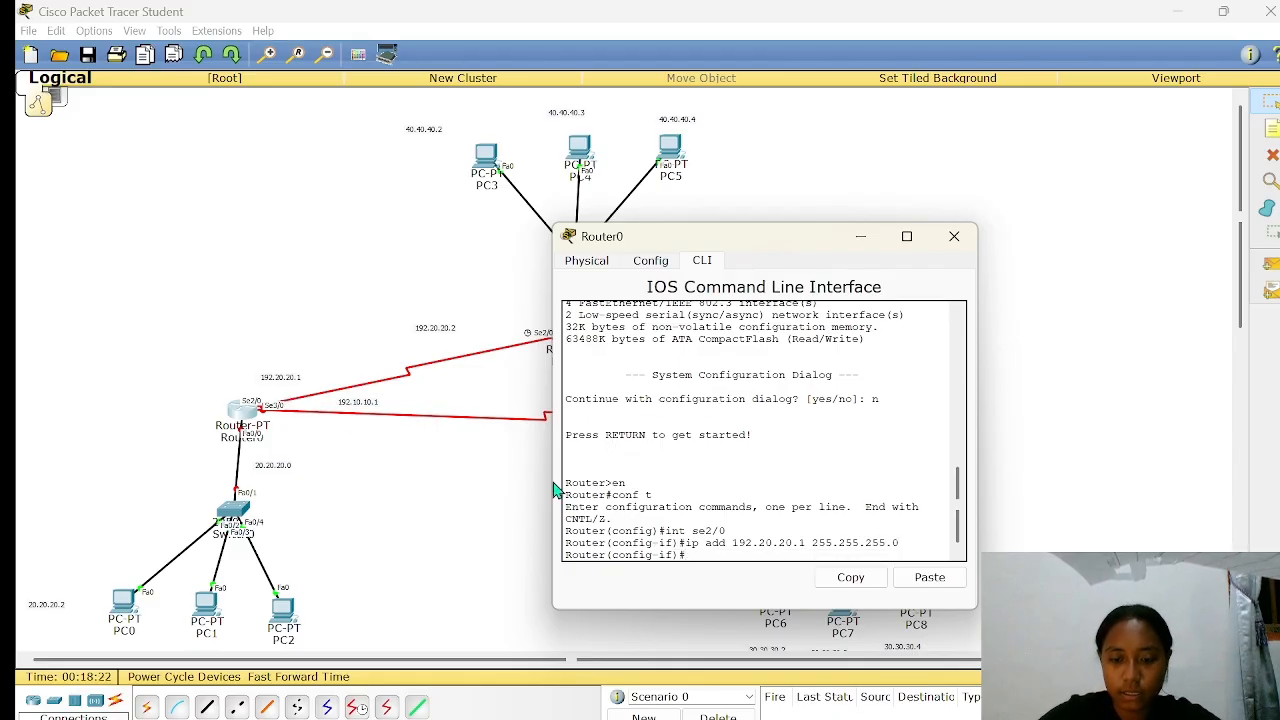
- Enable interface se2/0 with no sh and exit back to global configuration mode
text(no sh)
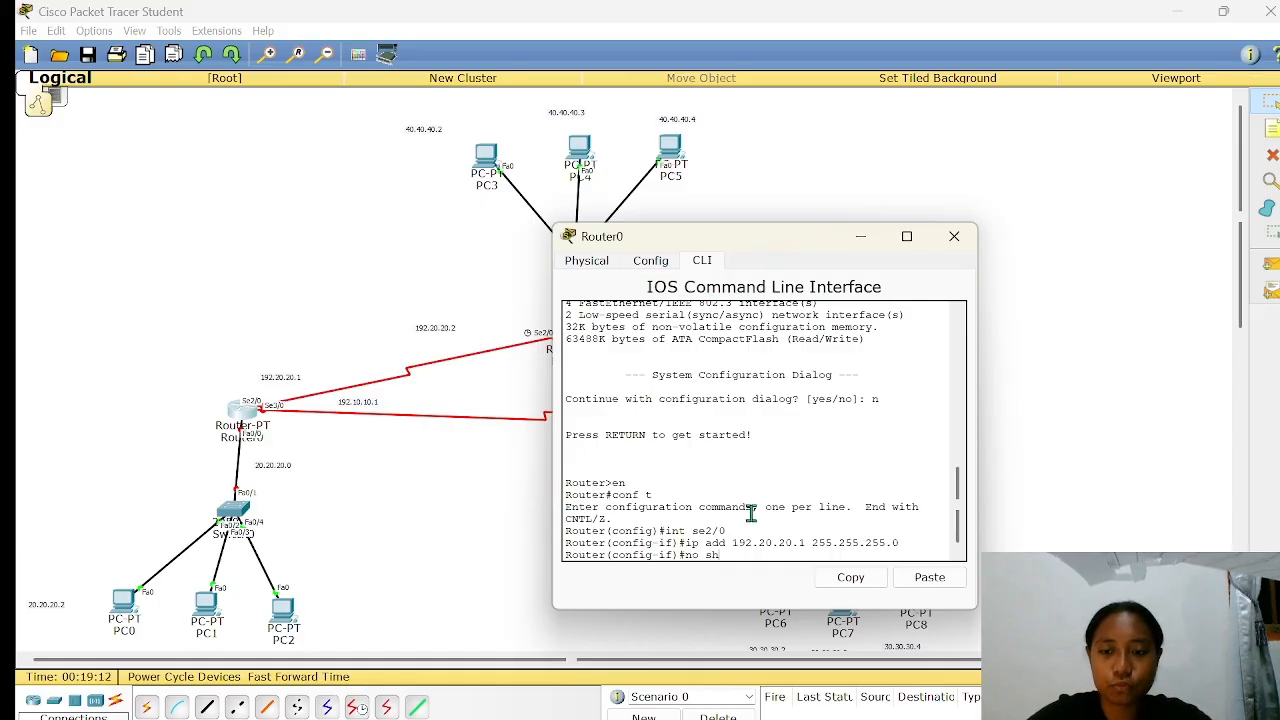
scroll(843, 492, down, 1)
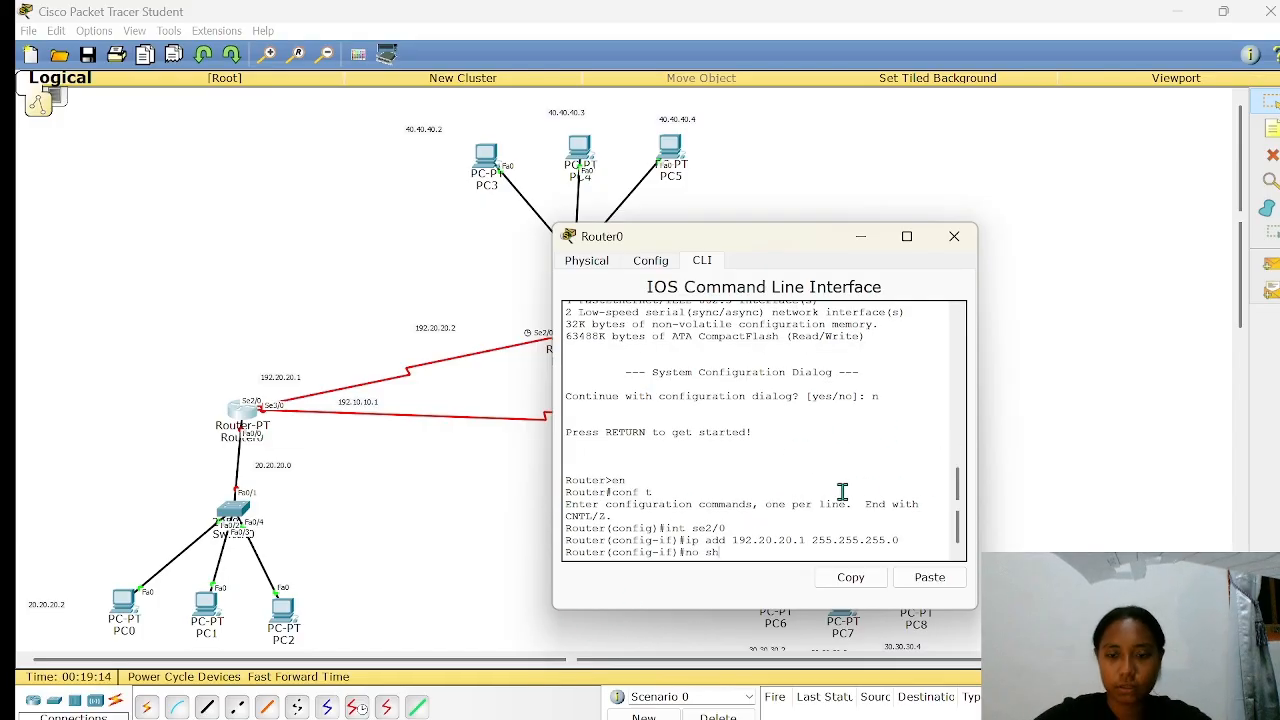
key(Return)
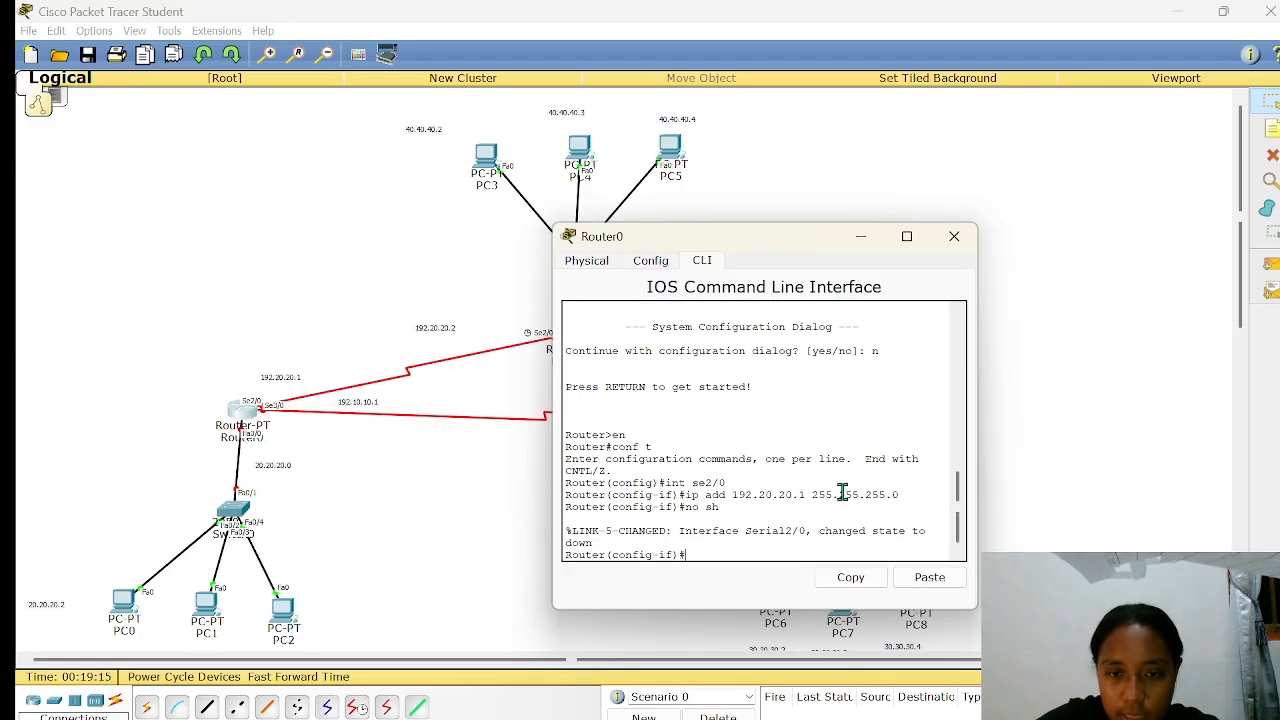
text(ex)
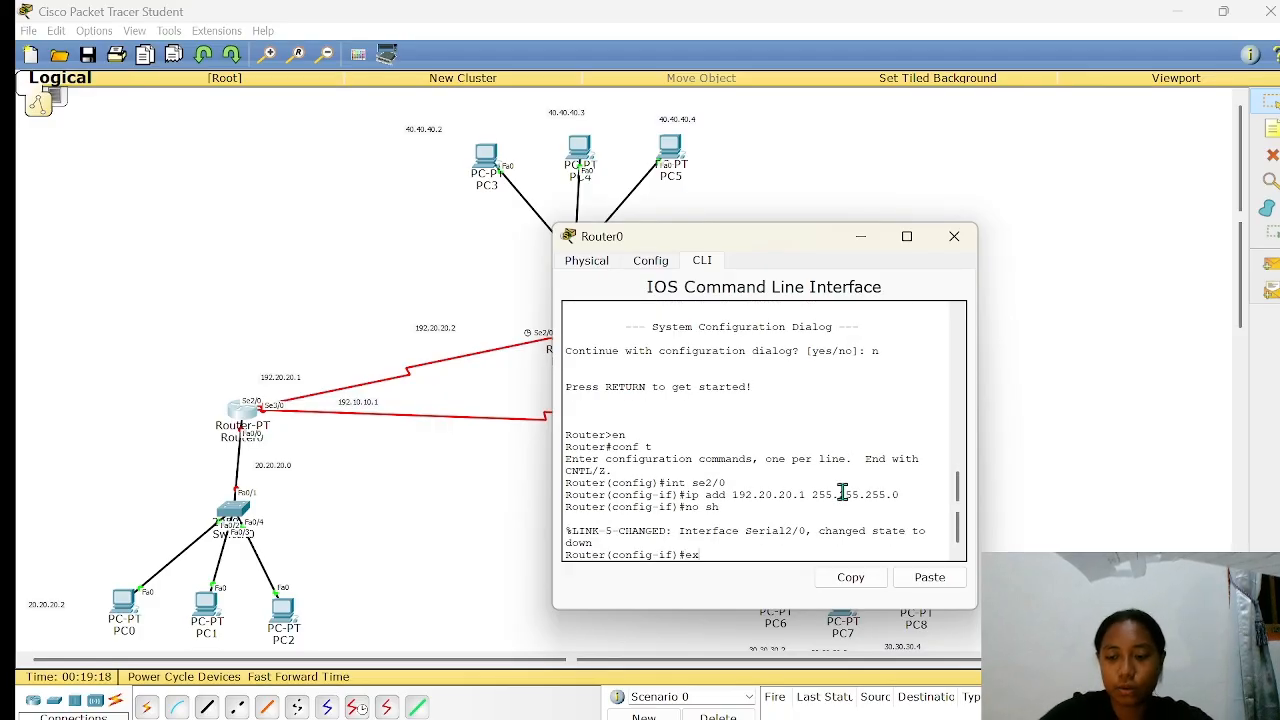
key(Return)
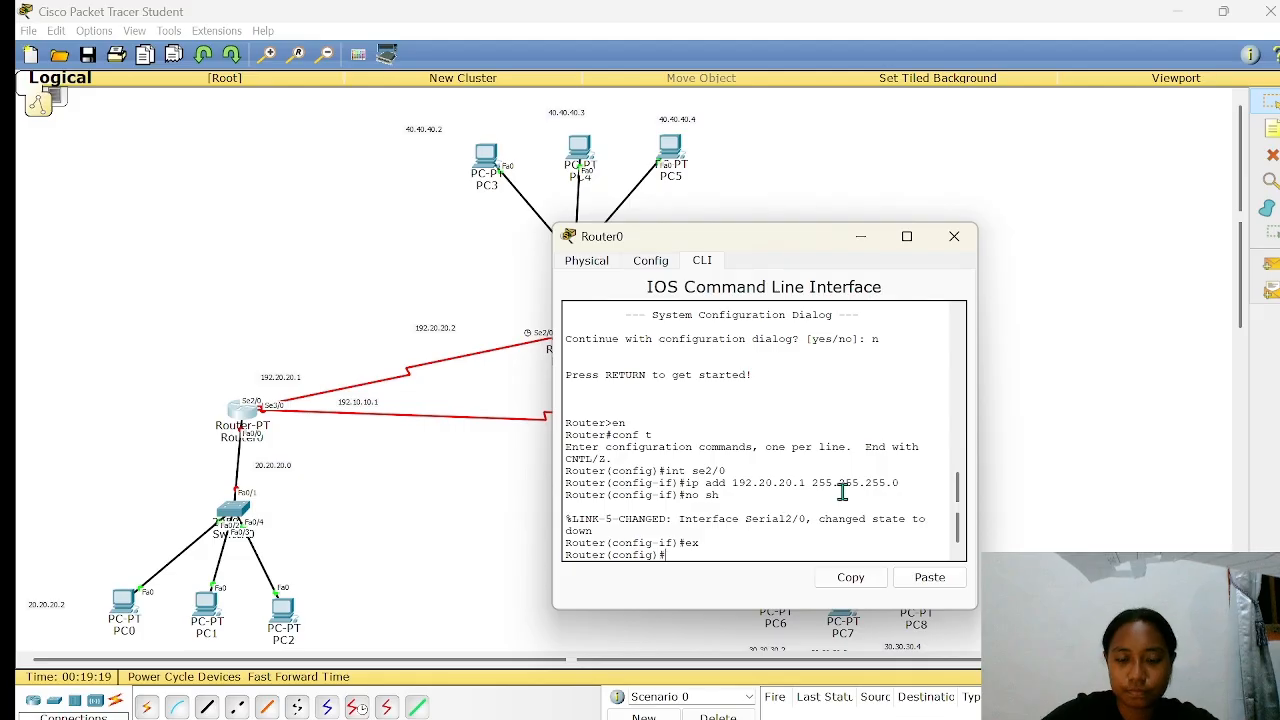
- Enter configuration of interface se3/0 on Router0 and assign it IP address 192.10.10.1 with subnet mask 255.255.255.0
text(int se)
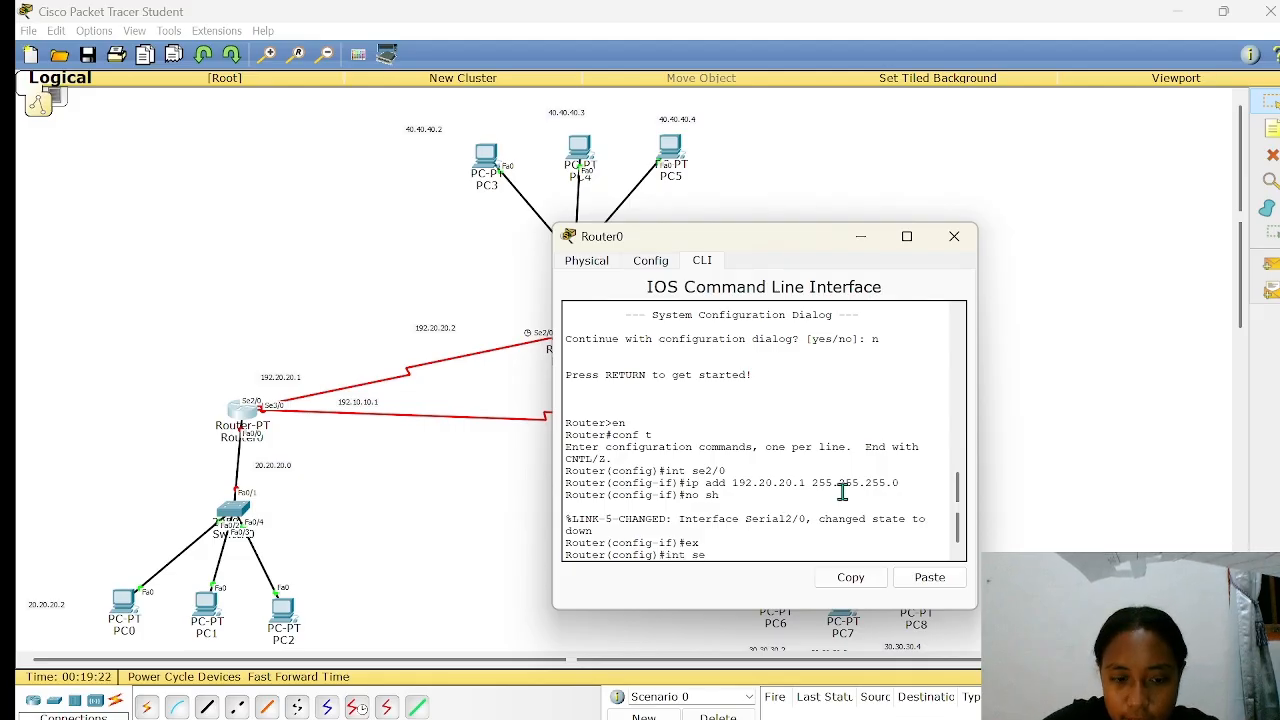
text(3/0)
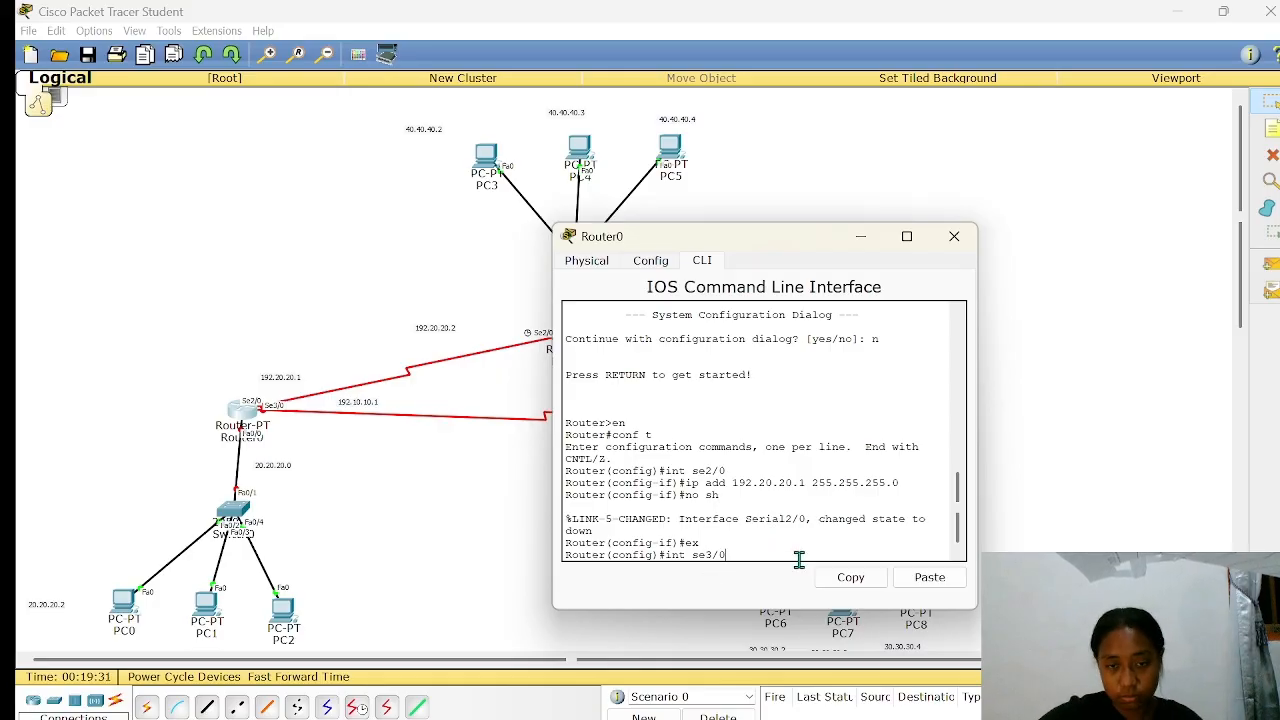
key(Return)
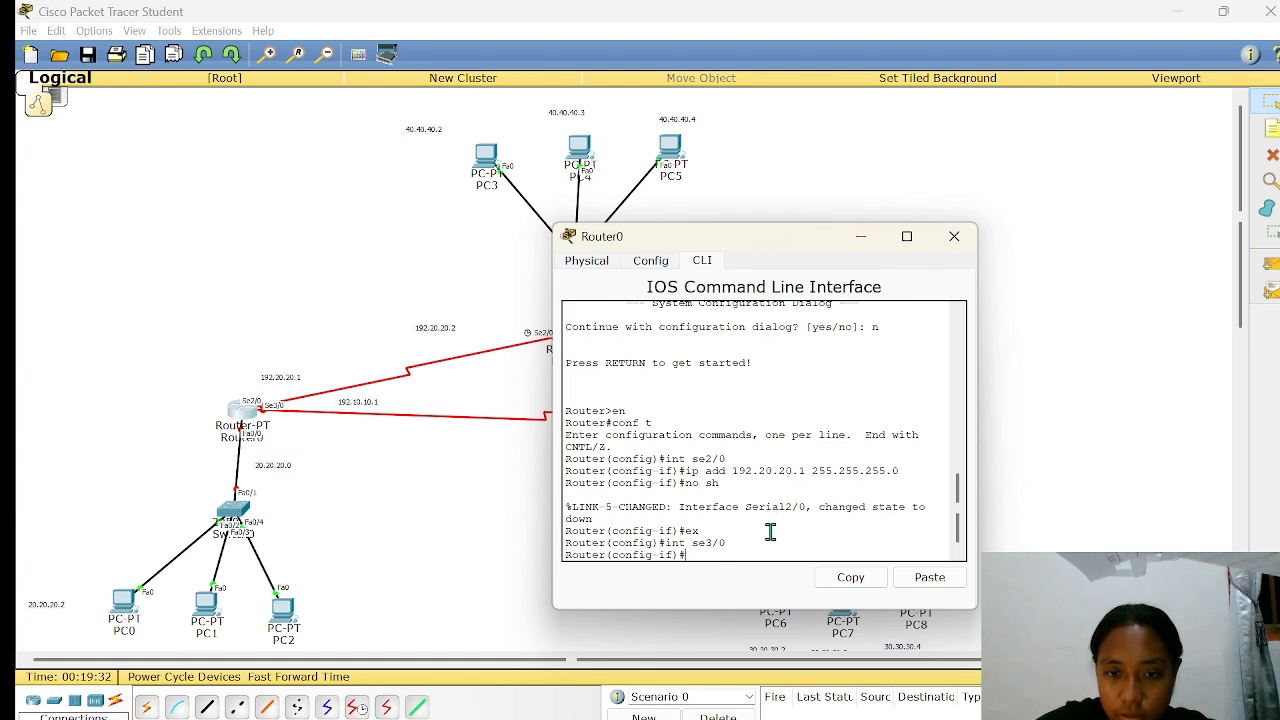
text(ip add)
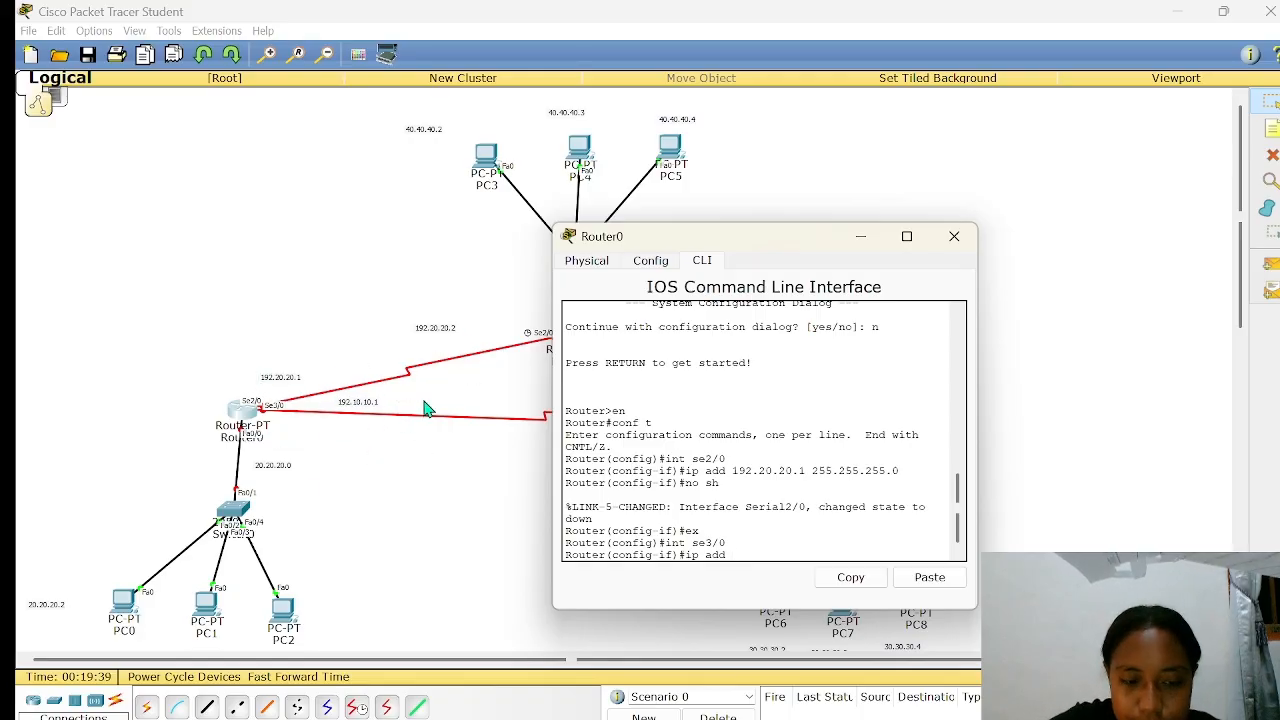
text(192.10.10.)
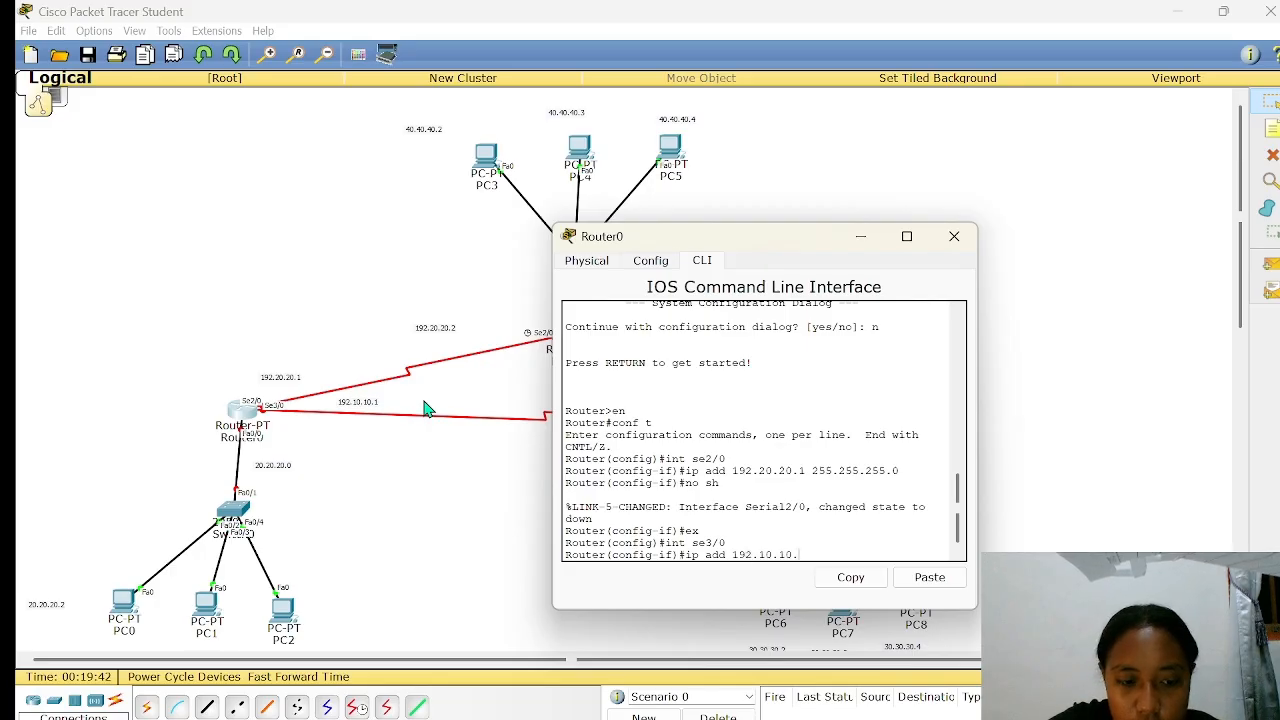
text(1 255)
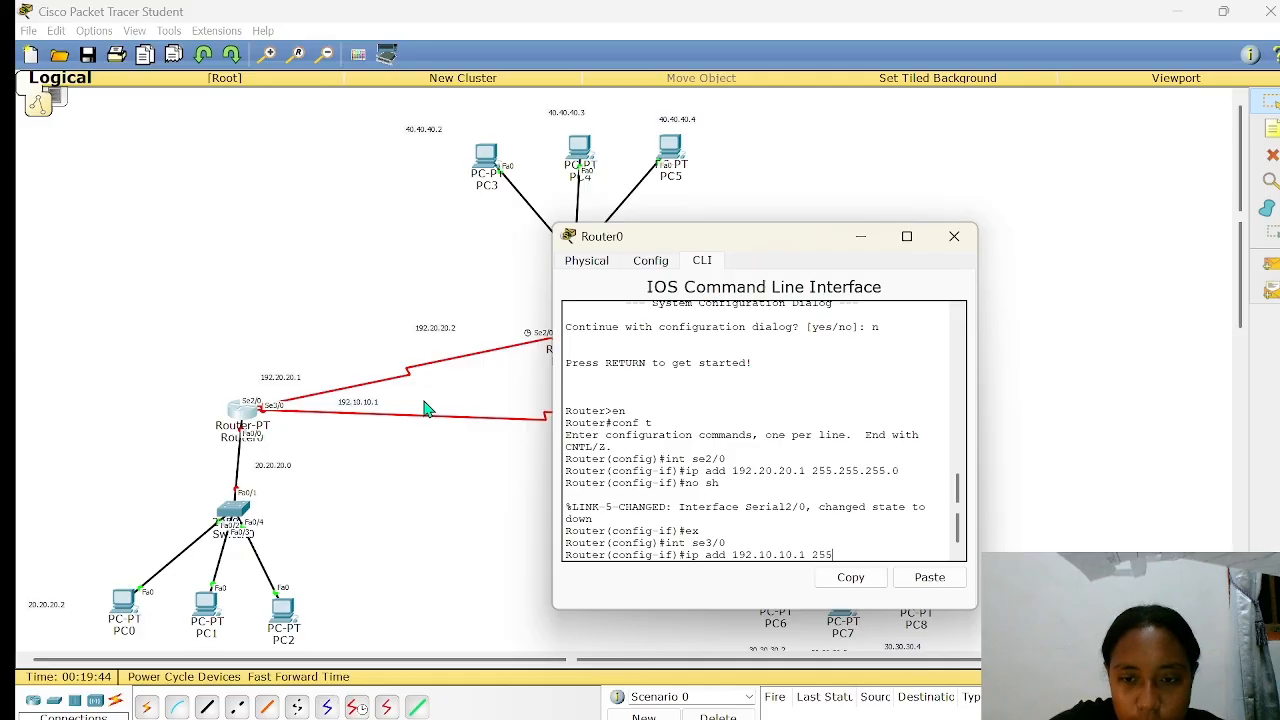
text(.255)
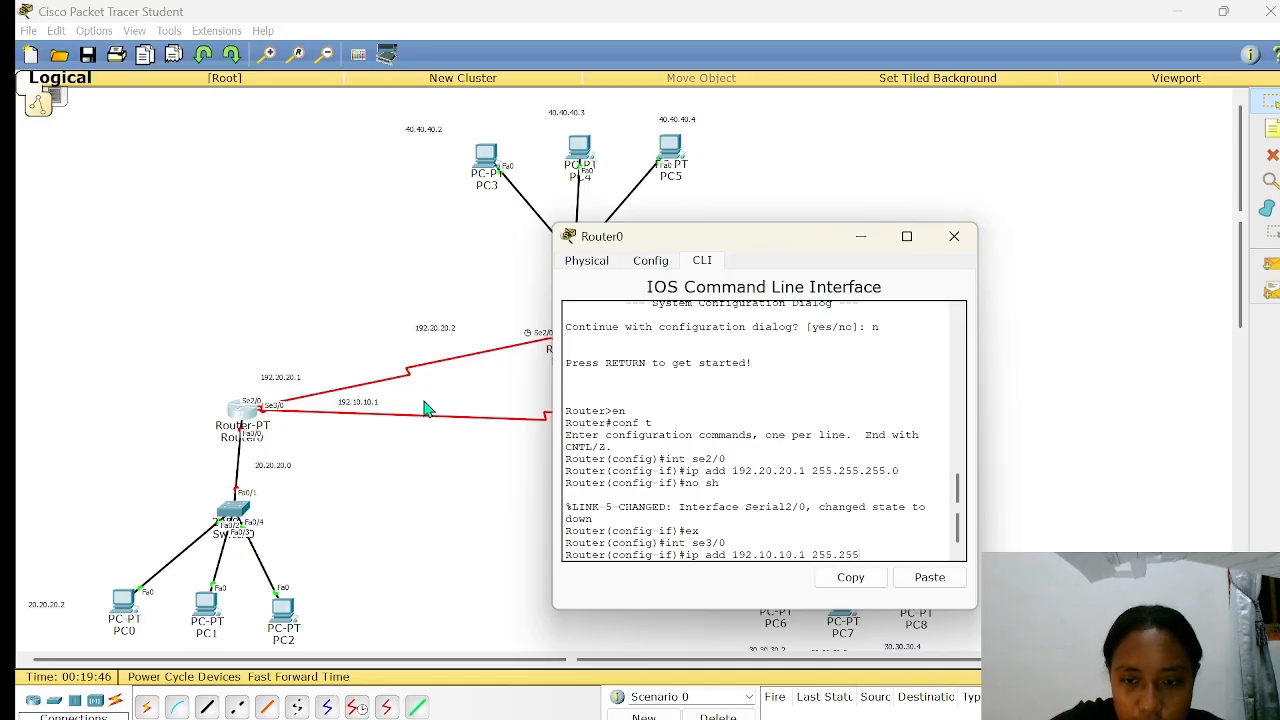
text(.255)
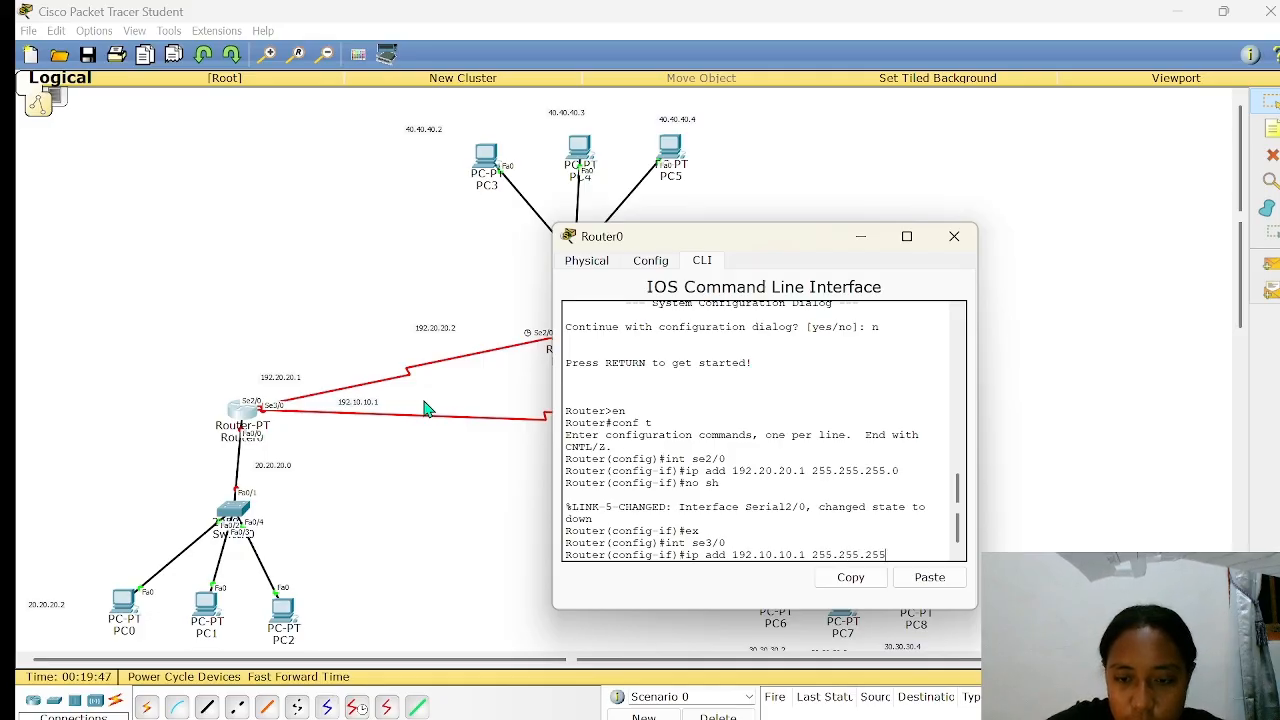
text(.0)
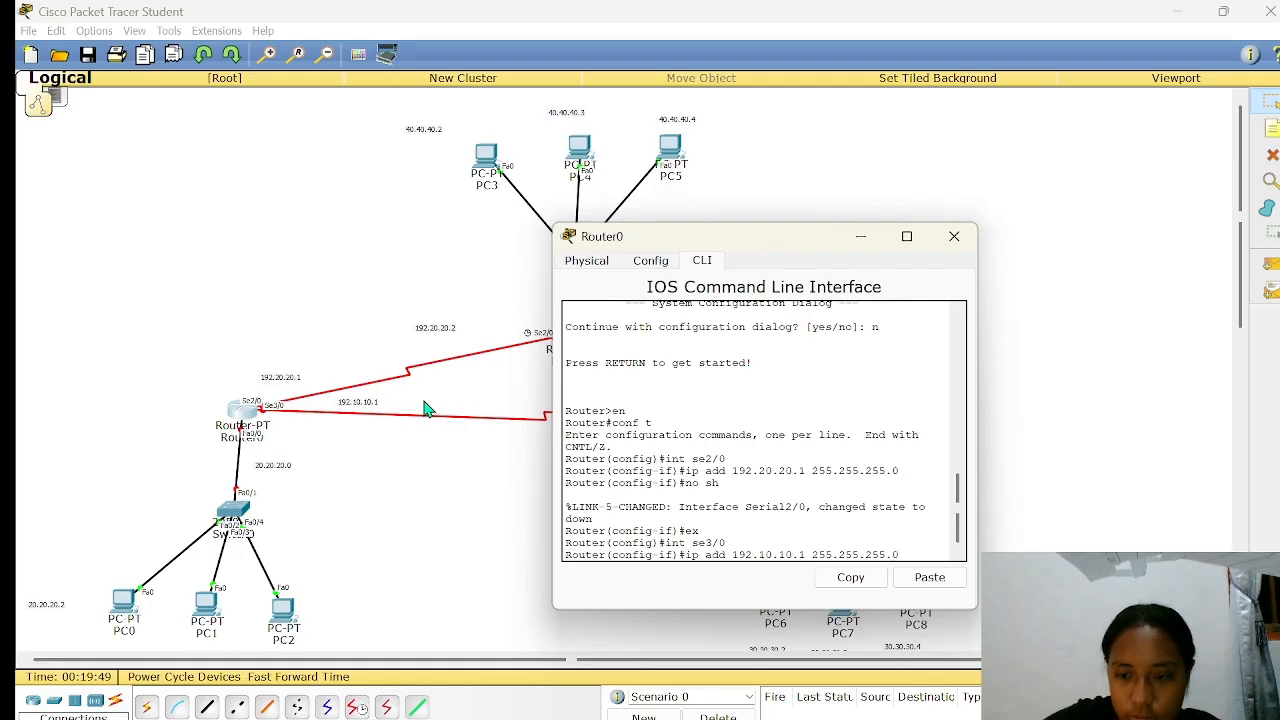
key(Return)
- Enable interface se3/0 with no sh and exit back to global configuration mode
text(no)
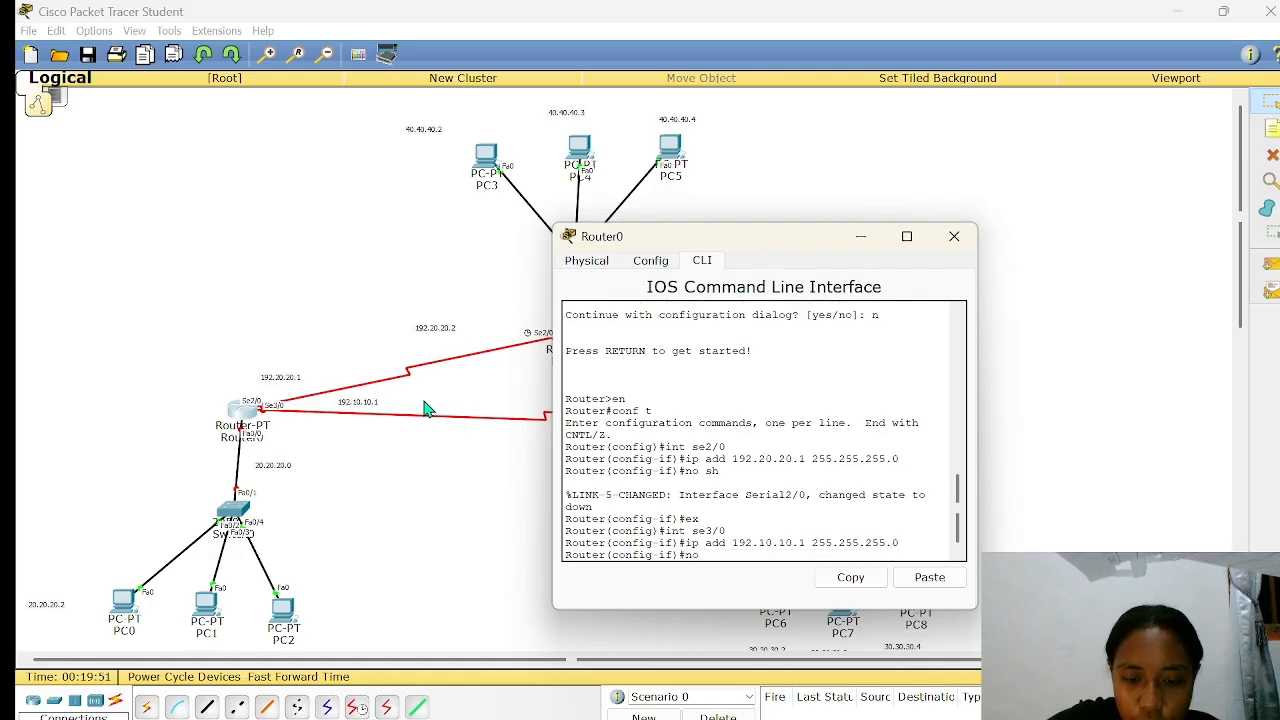
text( sh)
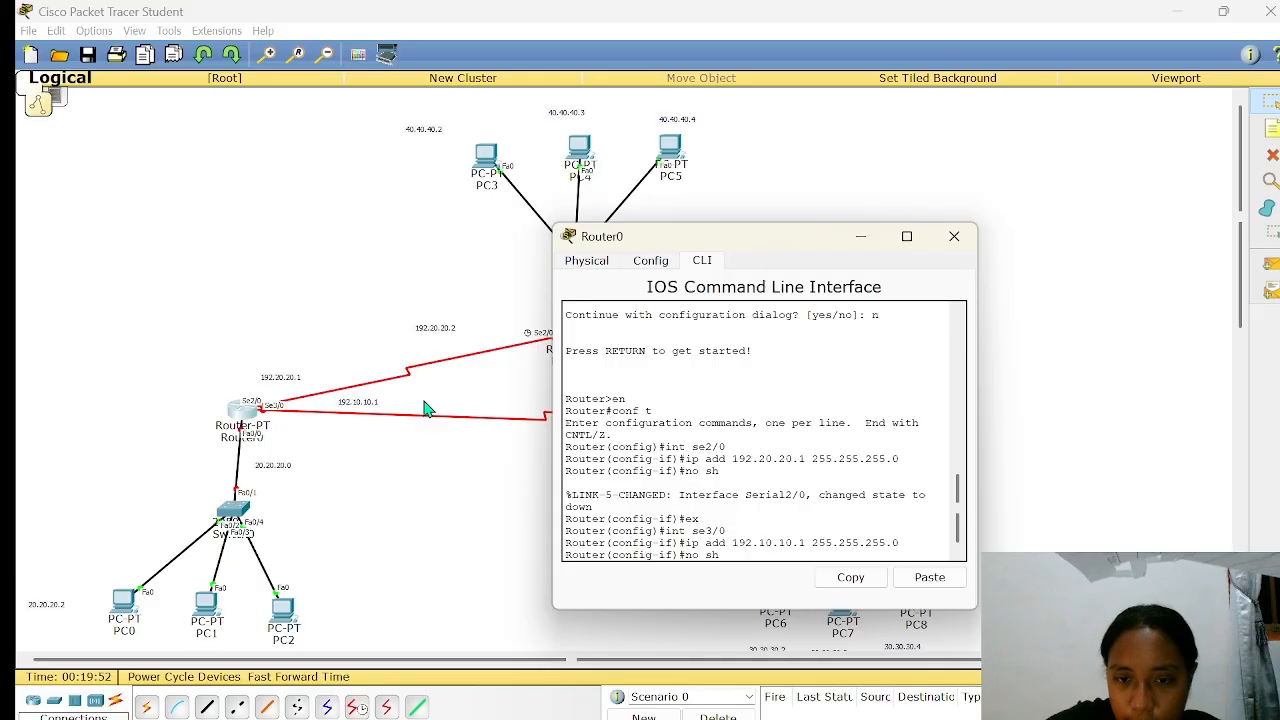
key(Return)
text(ex)
key(Return)
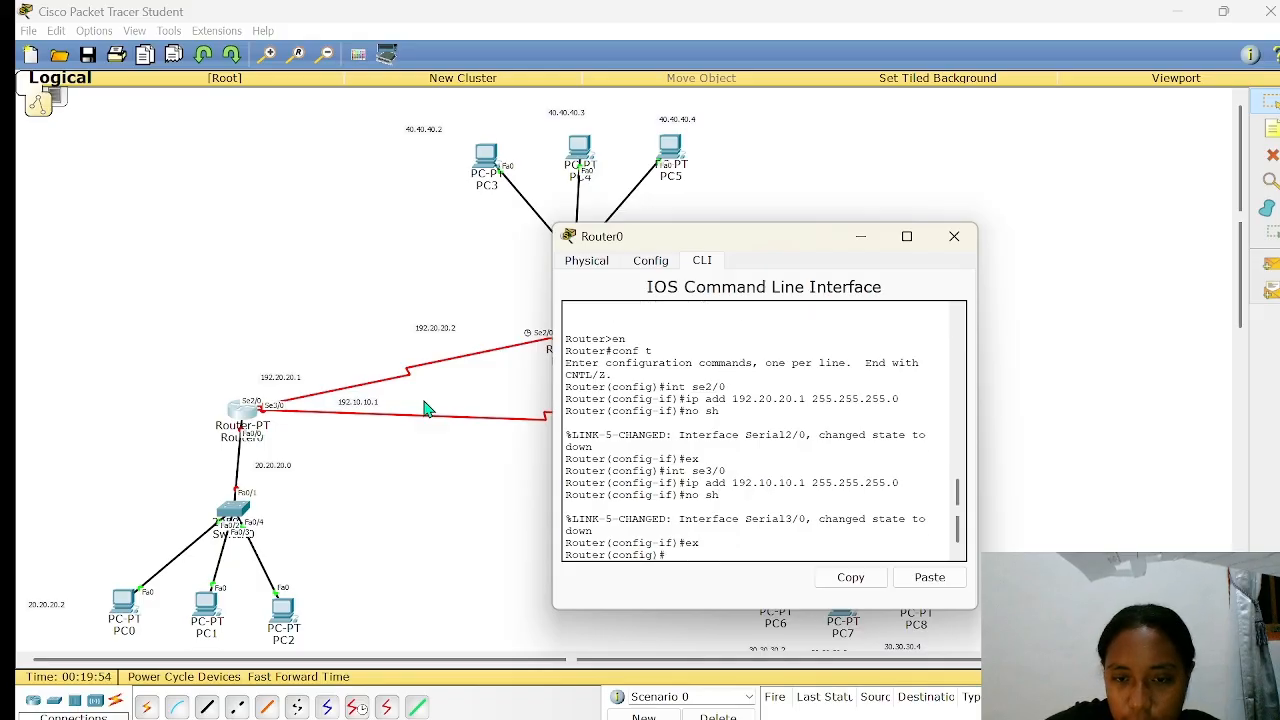
- Enter configuration of interface fa0/0 on Router0 and assign it IP address 20.20.20.1 with subnet mask 255.255.255.0
text(int )
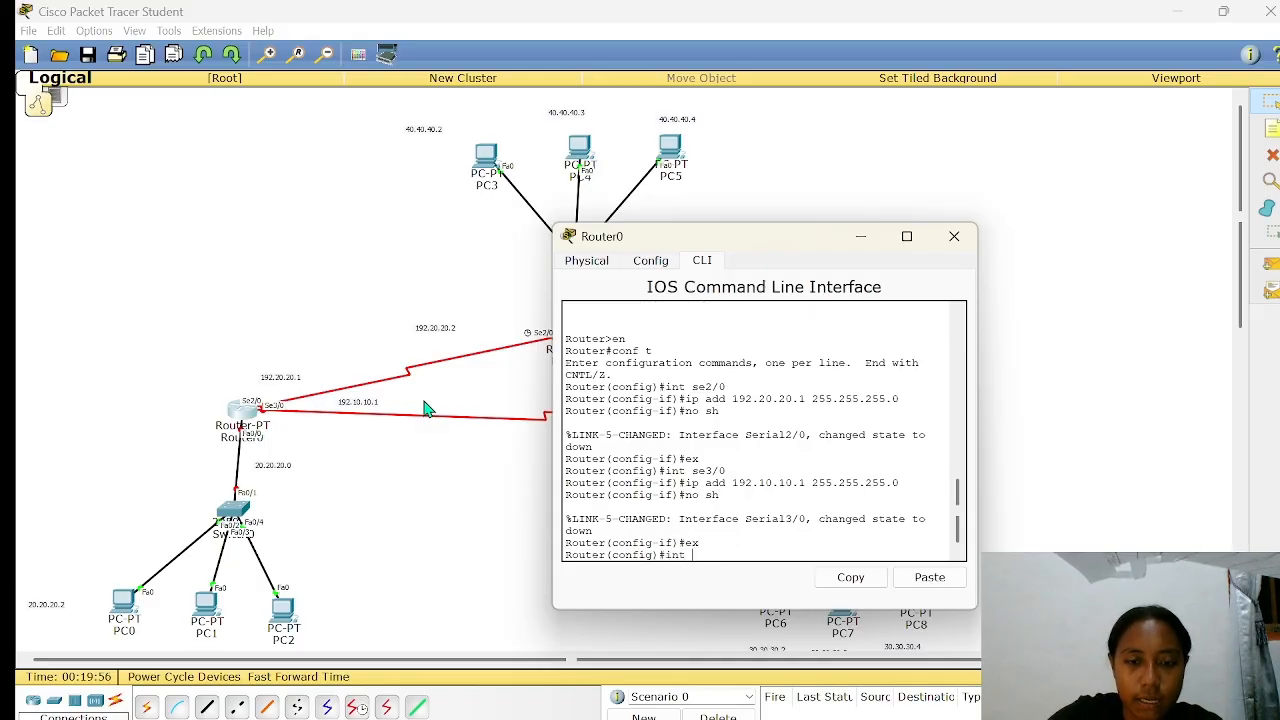
text(fa0/0)
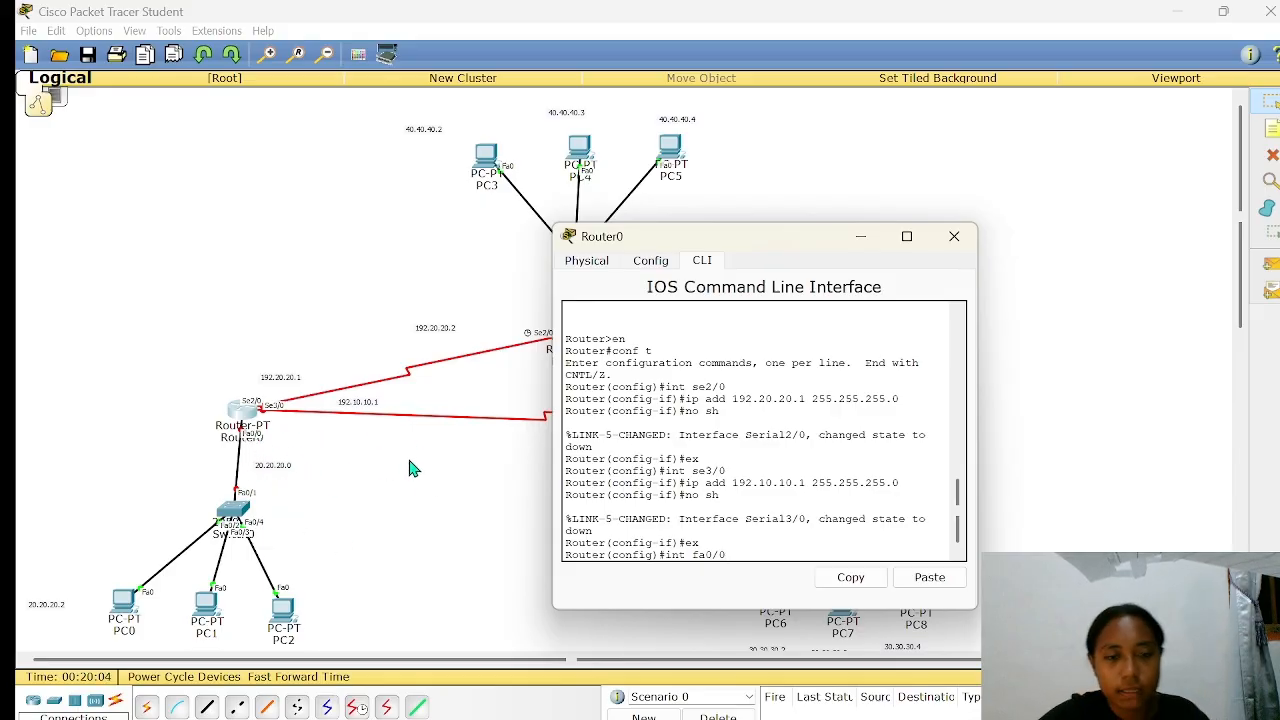
key(Return)
text(ig-if)#i)
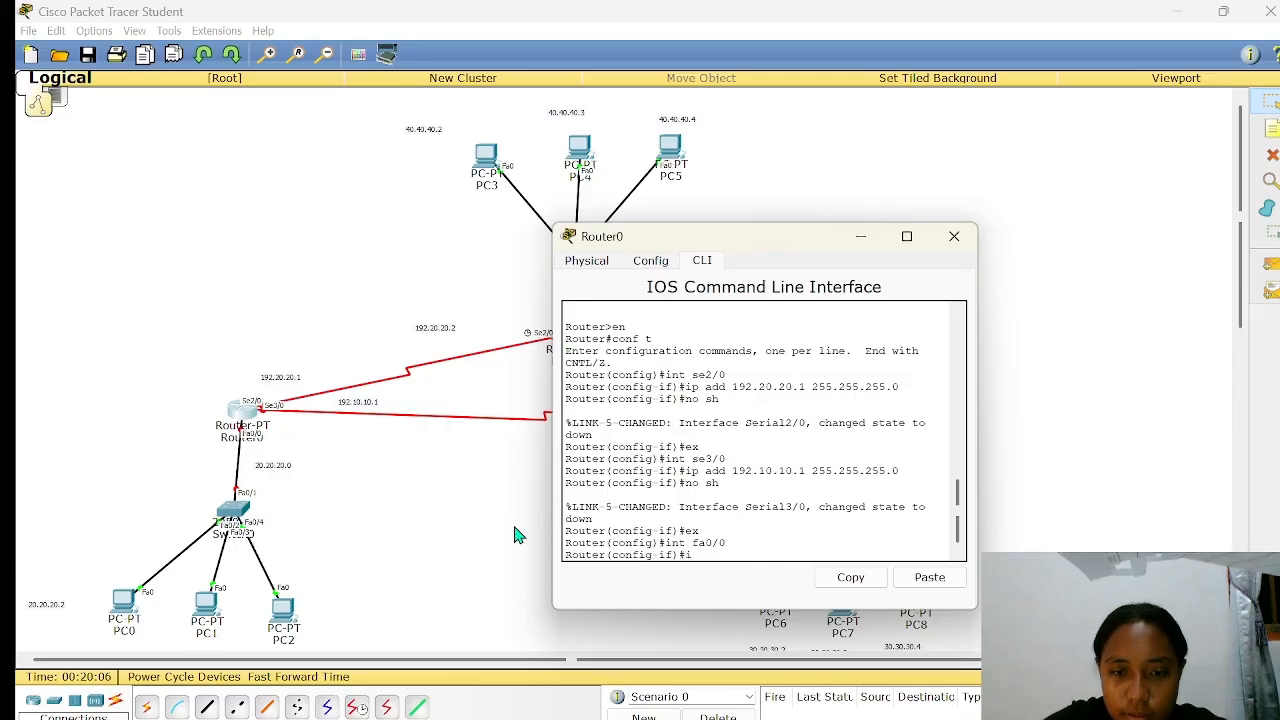
text(p add)
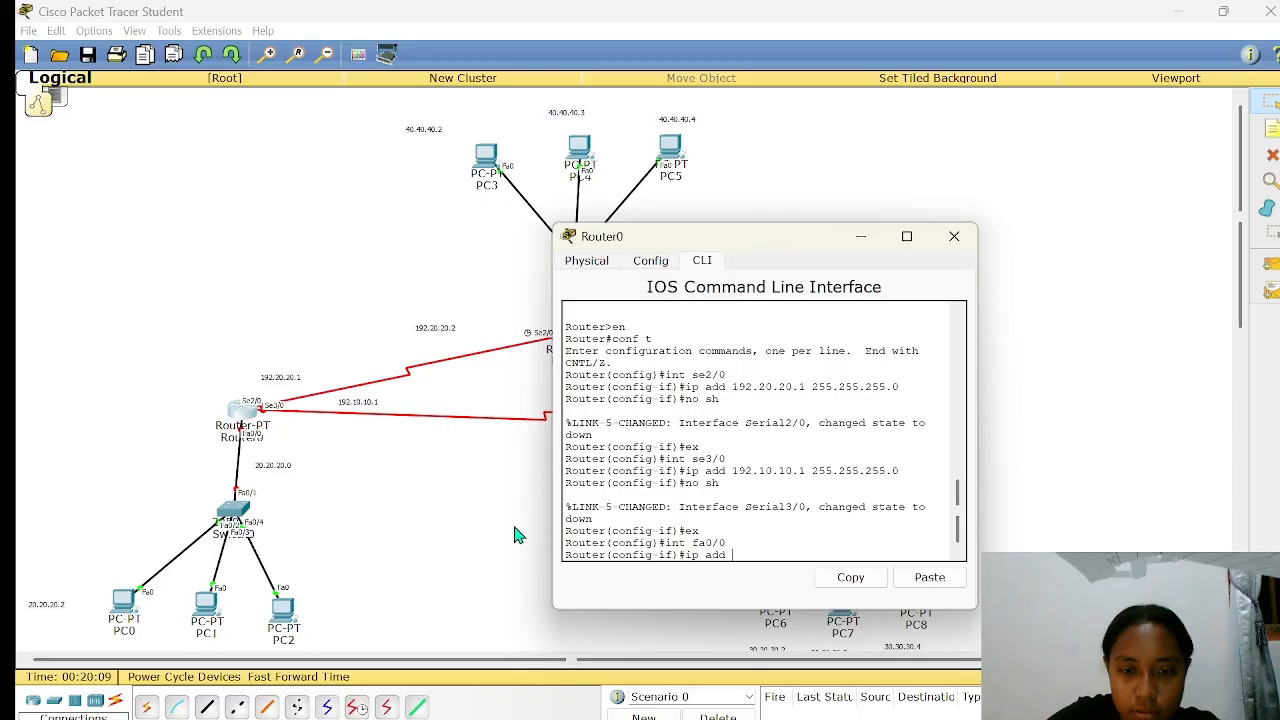
text( 20.20.2)
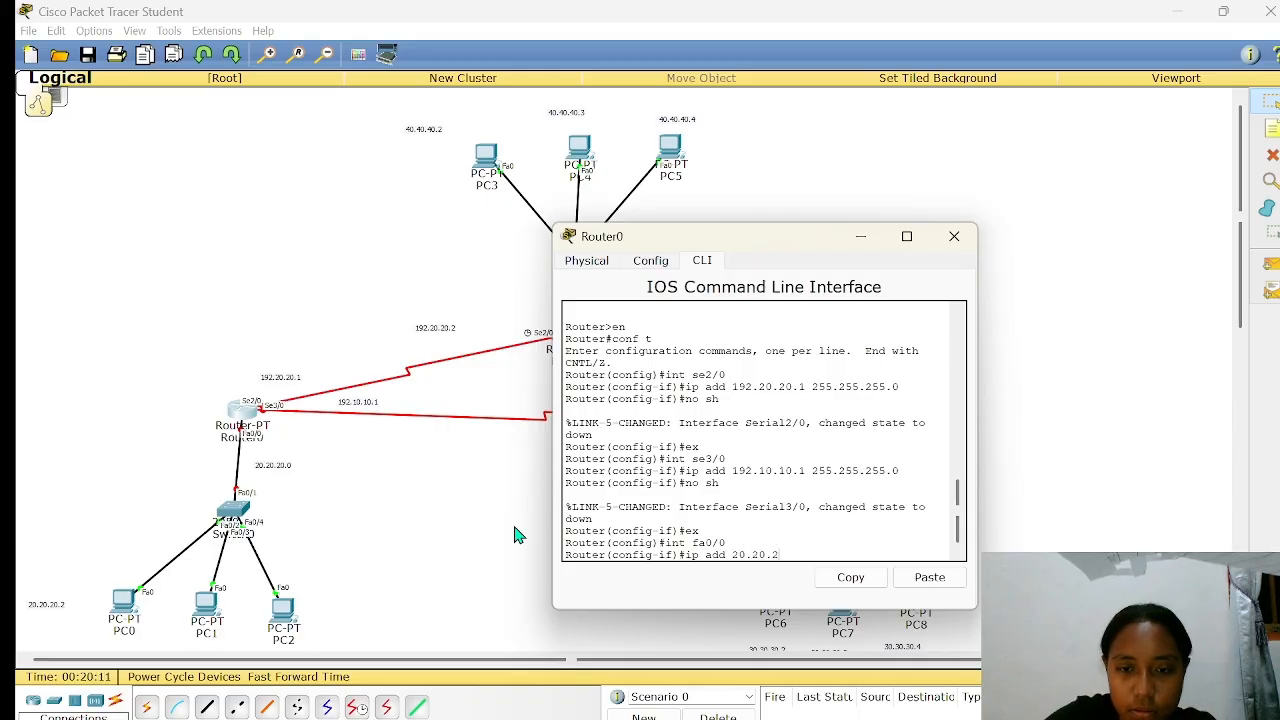
text(0.1)
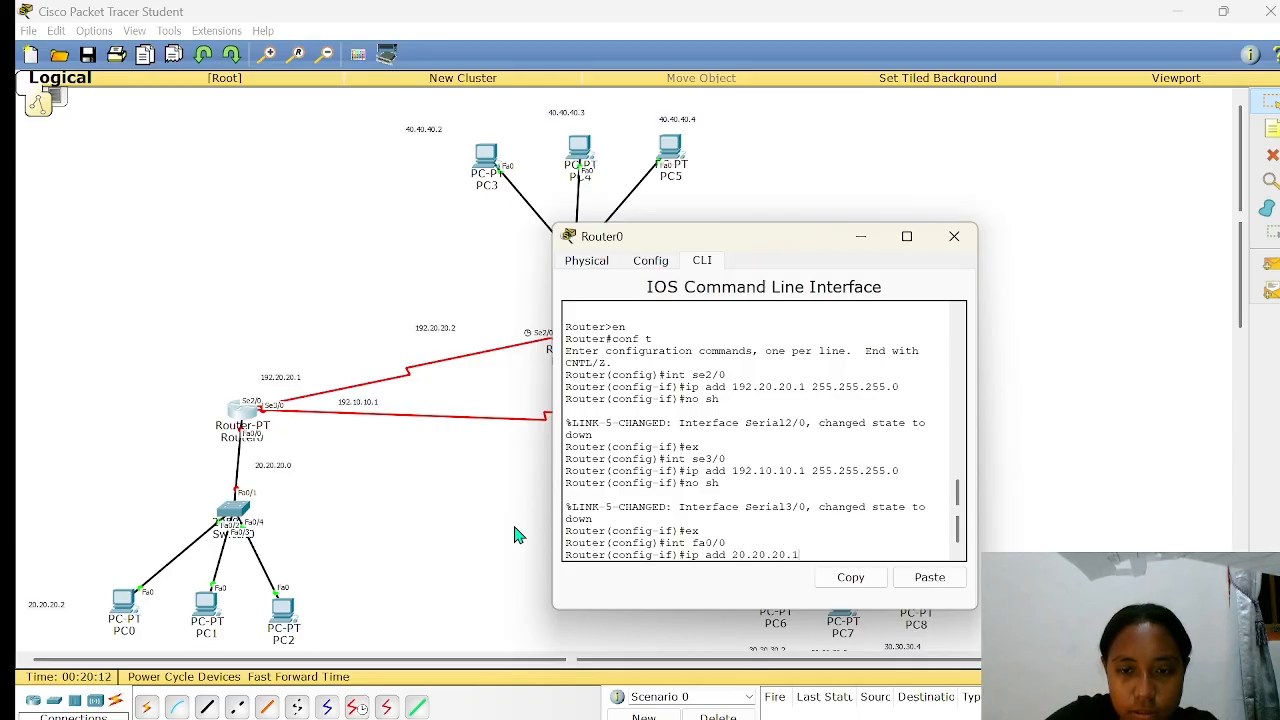
text( 255.)
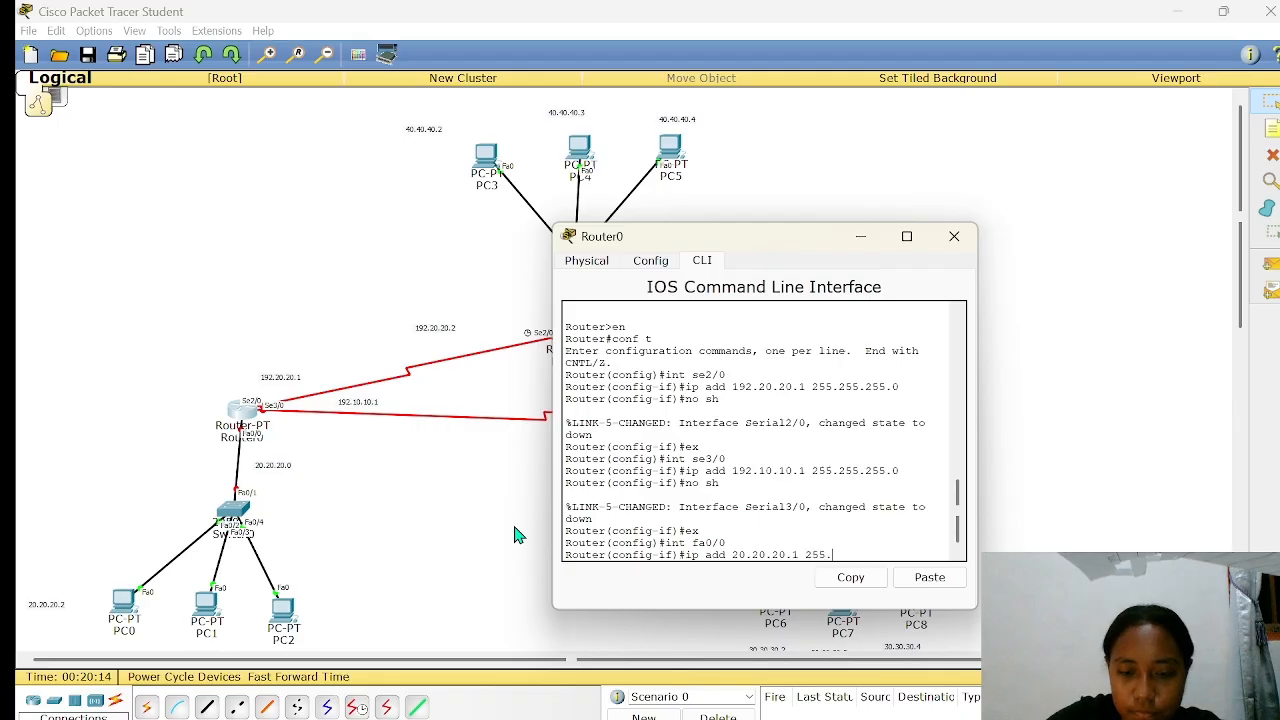
text(255)
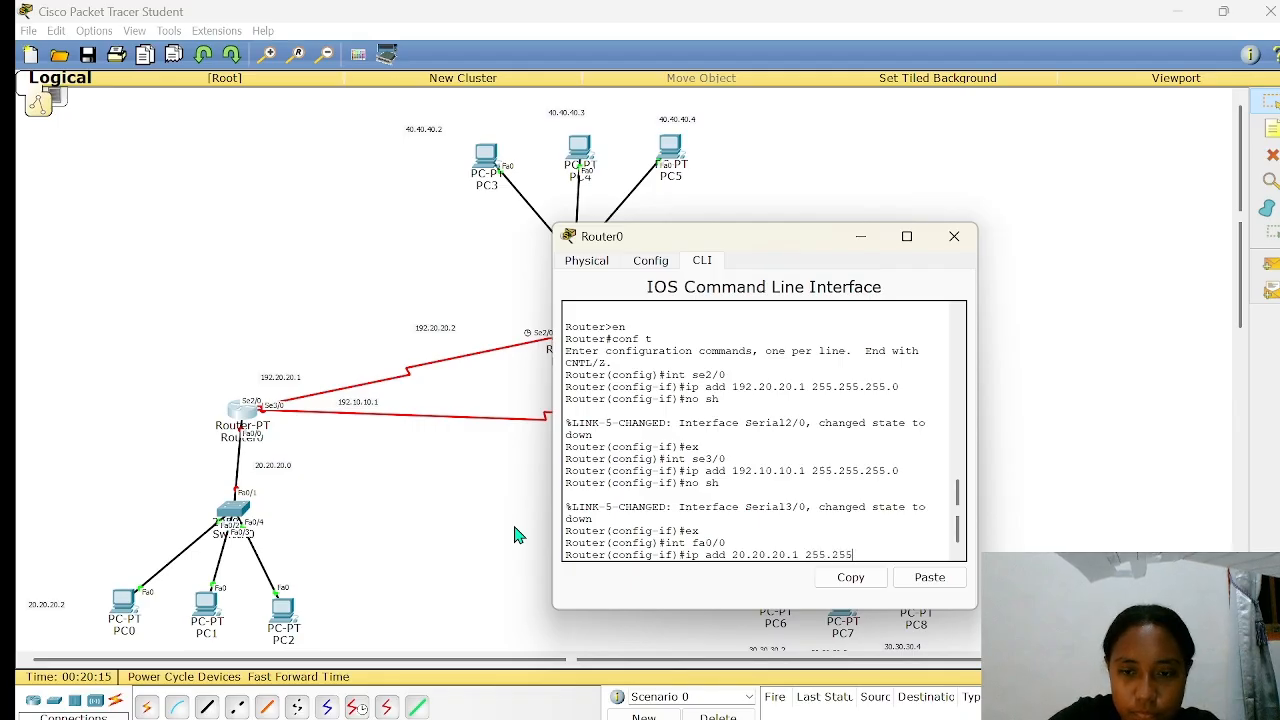
text(.255.0)
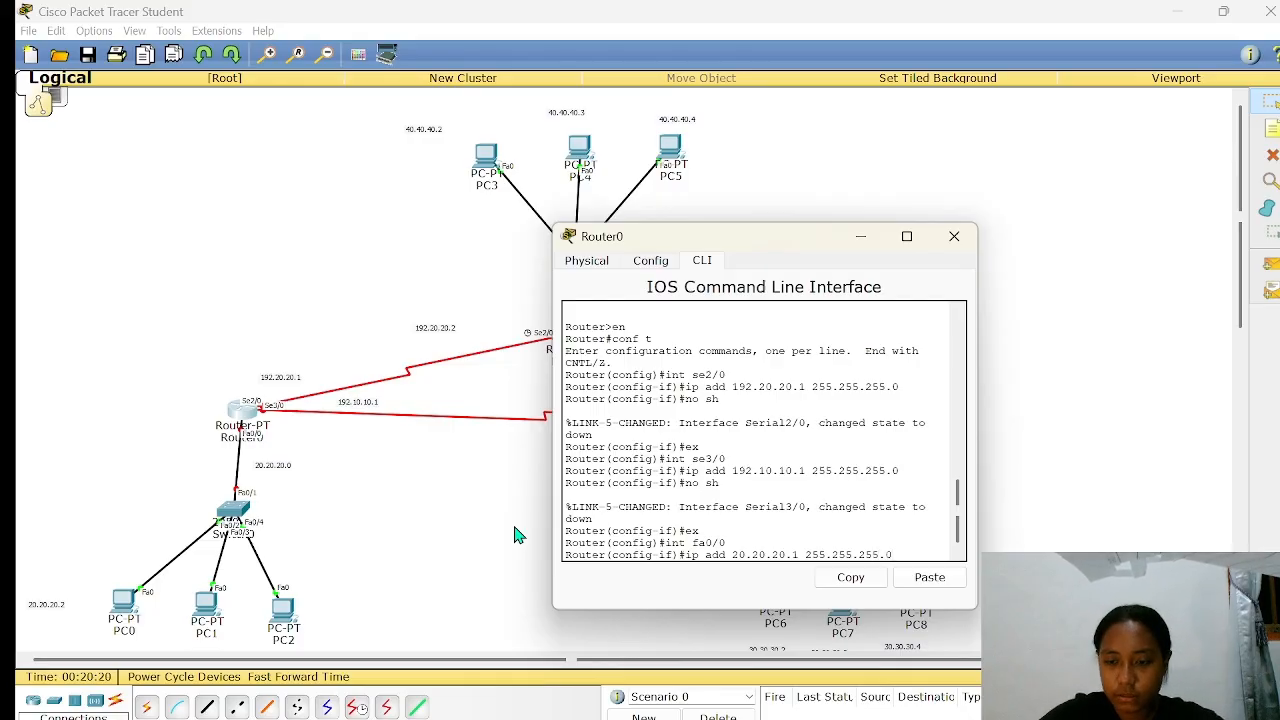
key(Return)
- Enable interface fa0/0 with no sh and exit back to global configuration mode
text(nfig-if)#n)
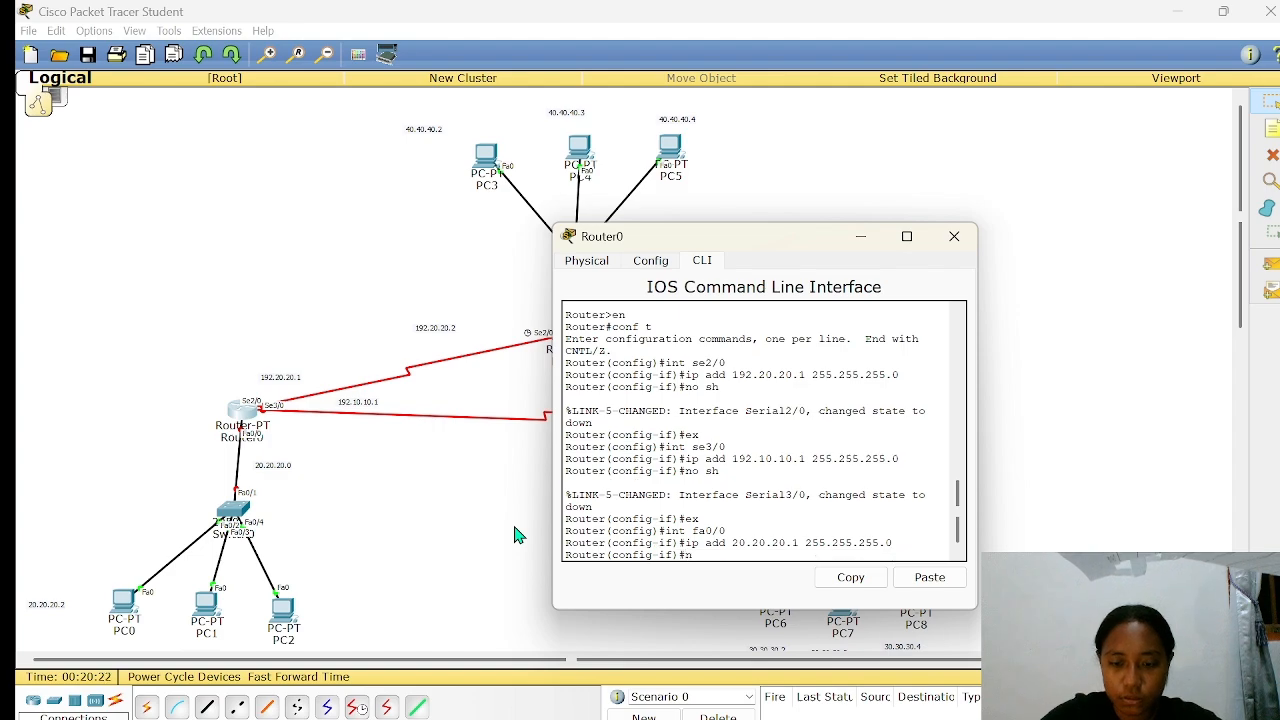
text(o sh)
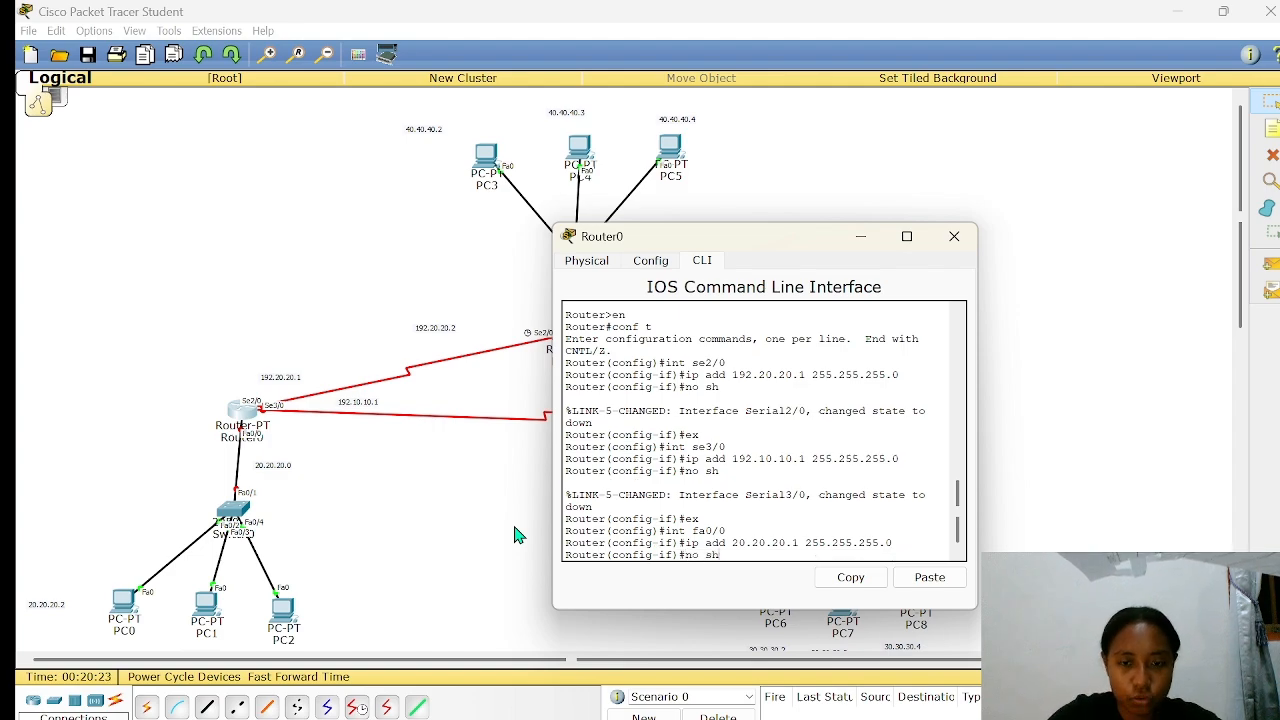
key(Return)
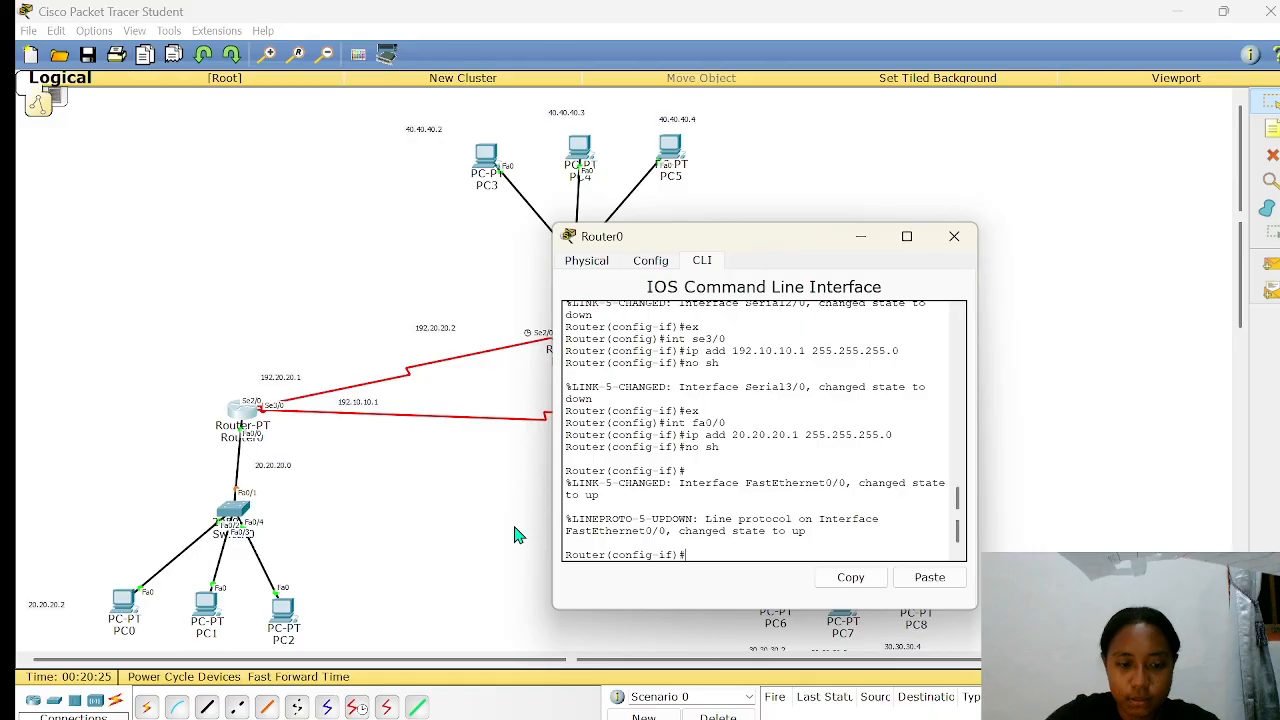
text(ex)
key(Return)
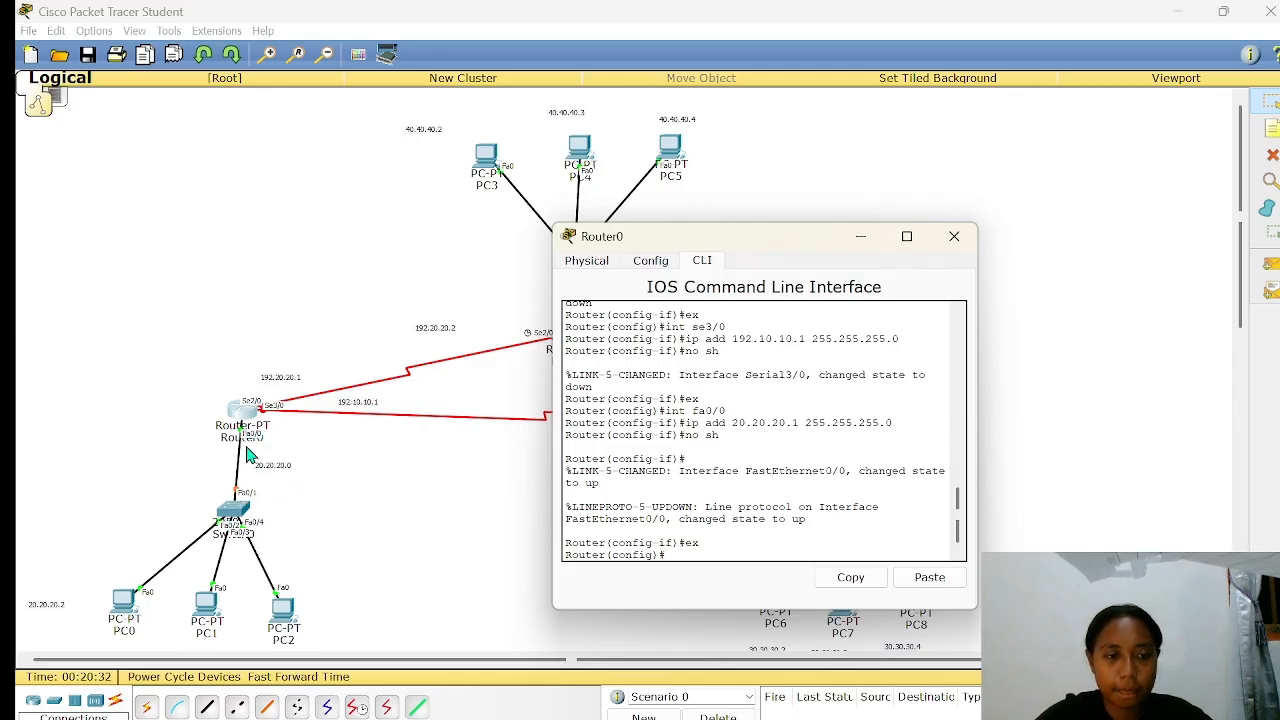
- Switch from Router0 to Router1's command line and decline the initial configuration dialog with n
click(474, 491)
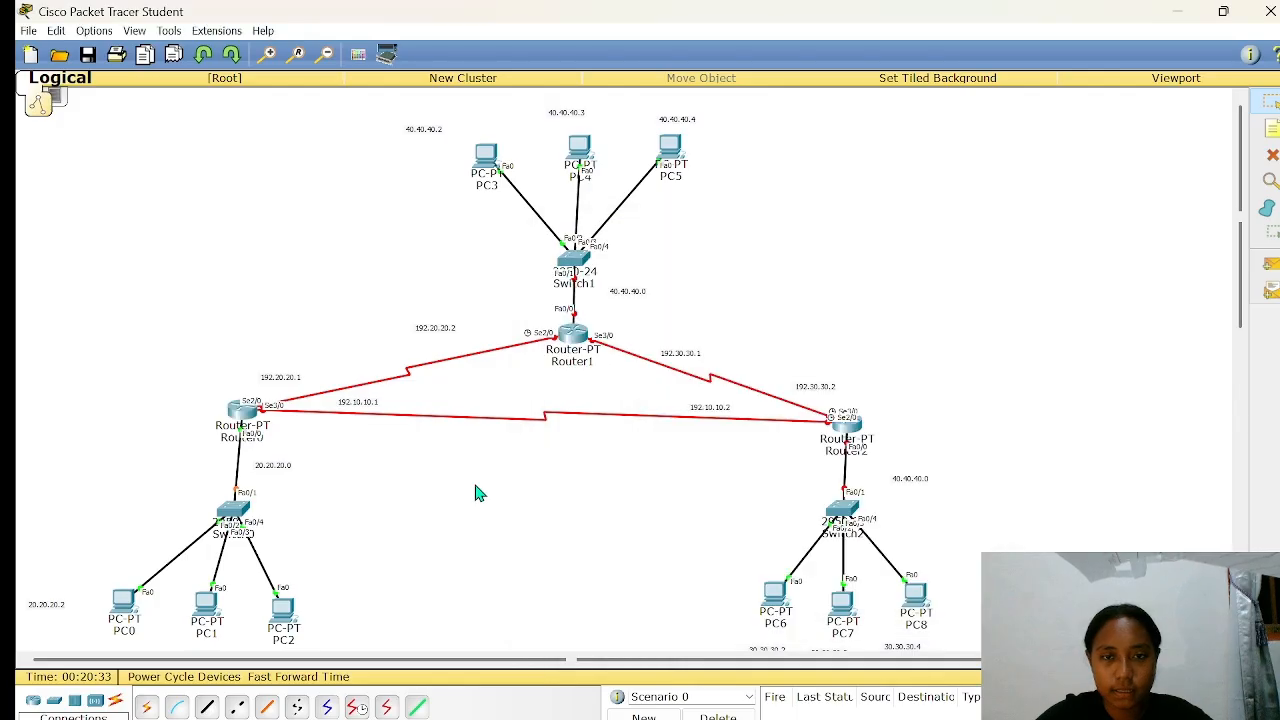
click(575, 337)
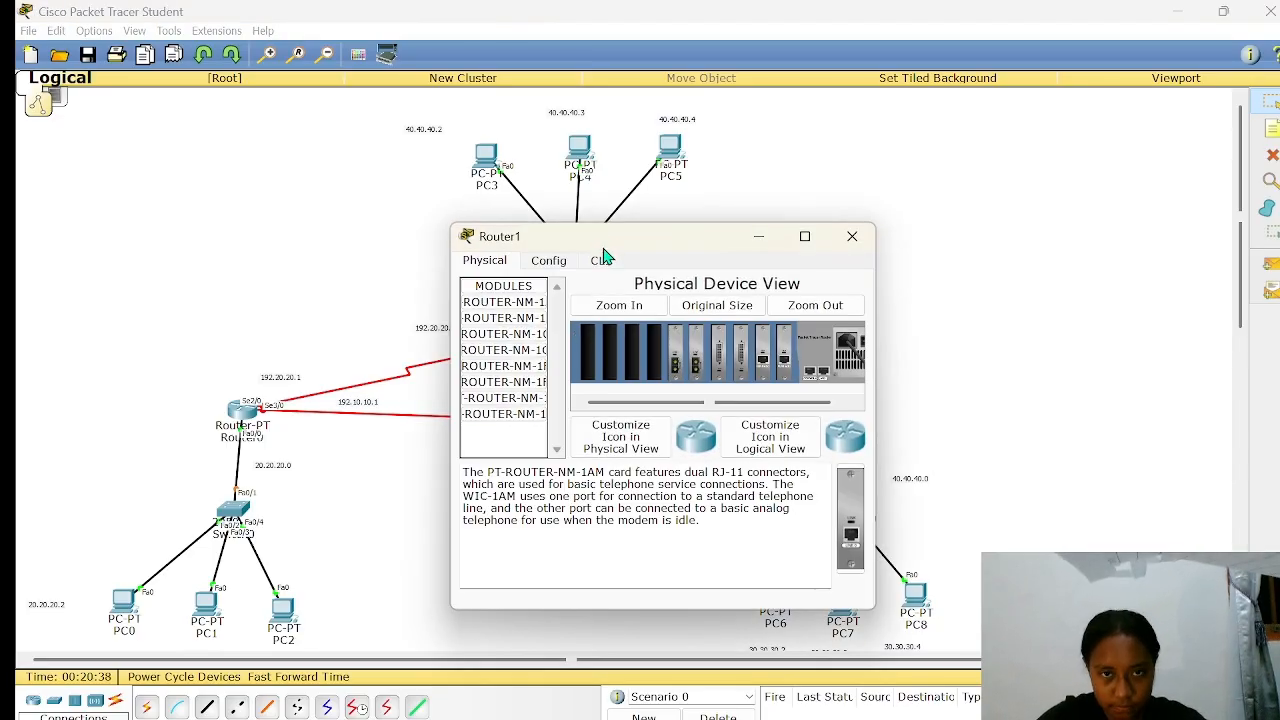
click(604, 260)
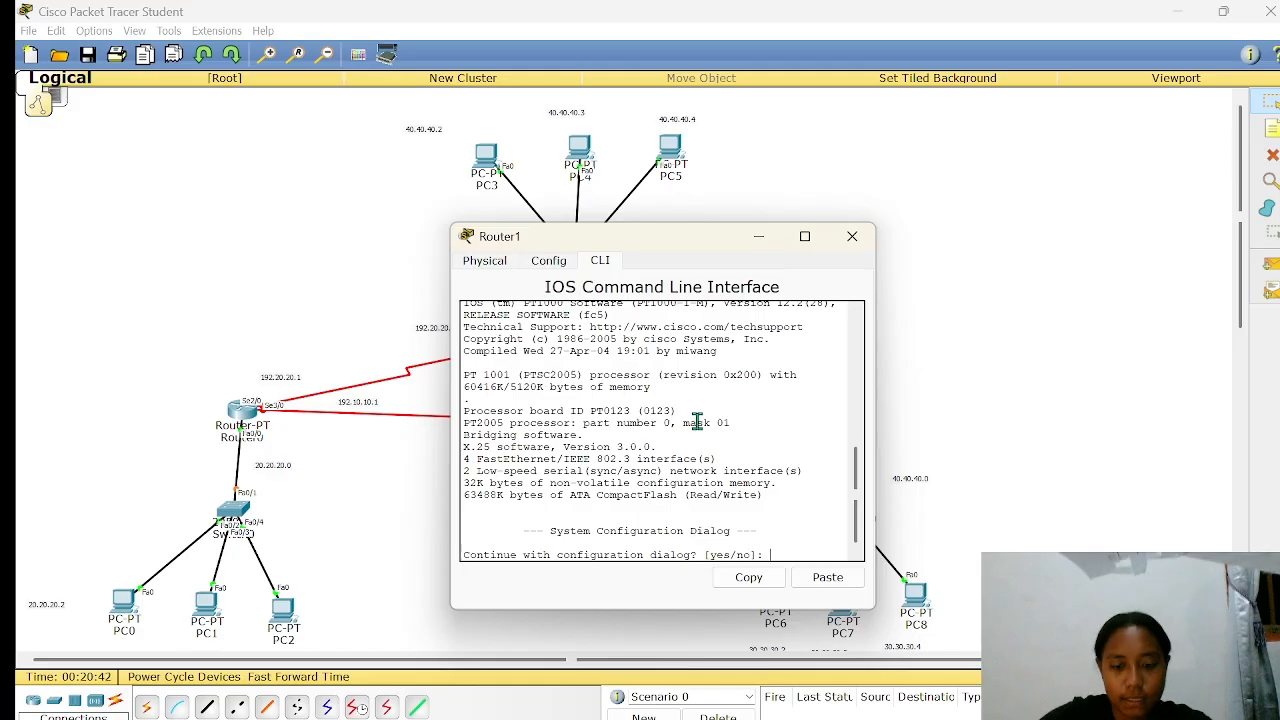
text(n)
key(Return)
key(Return)
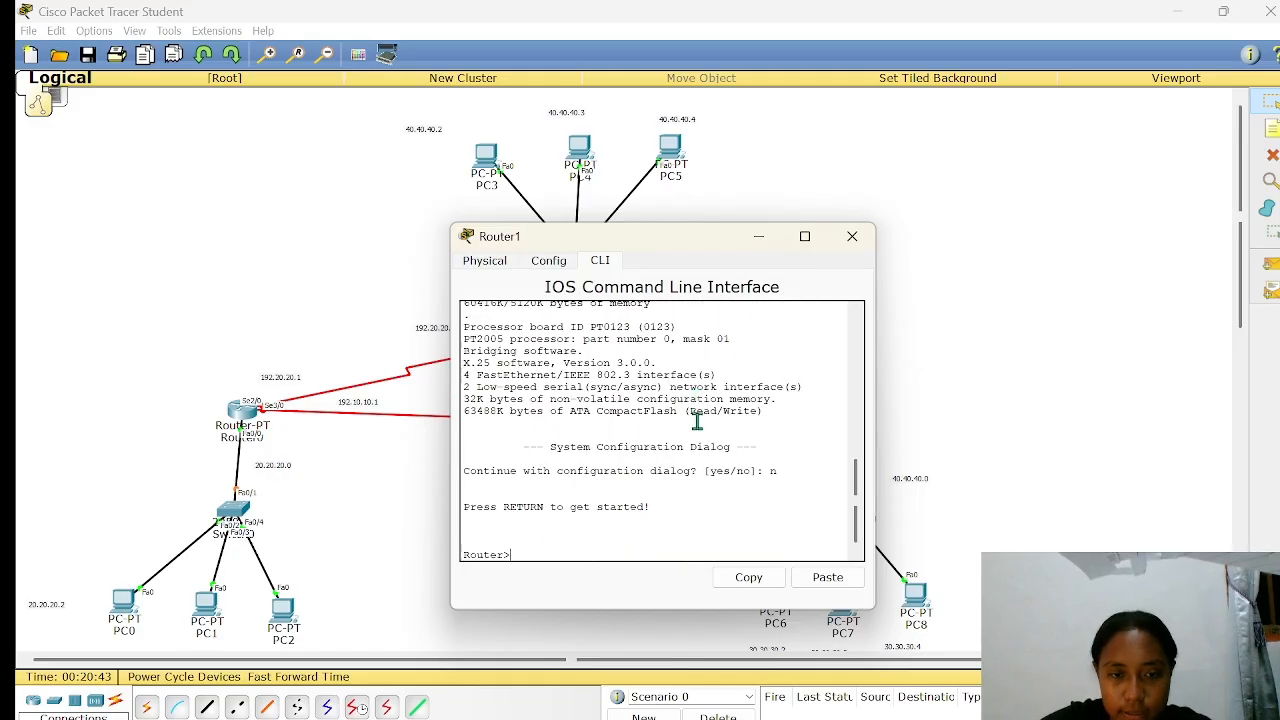
- Enter privileged mode with en and global configuration mode with conf t on Router1
text(en)
key(Return)
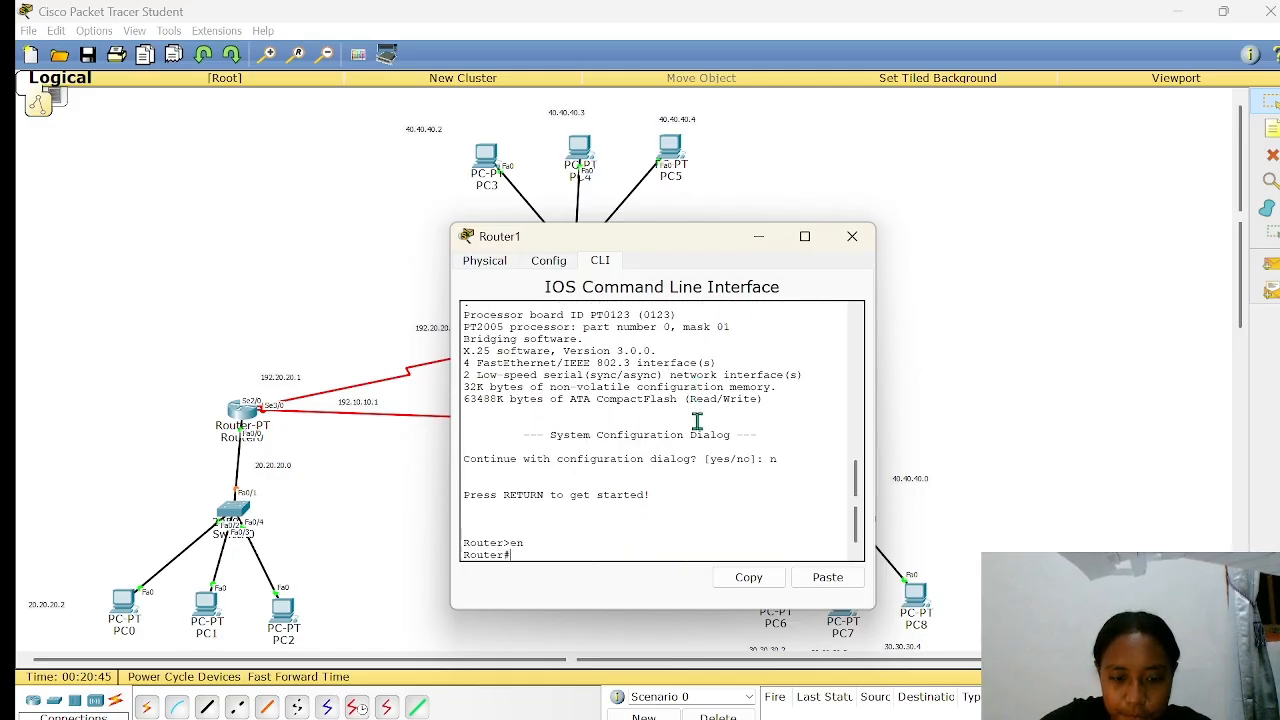
text(conf t)
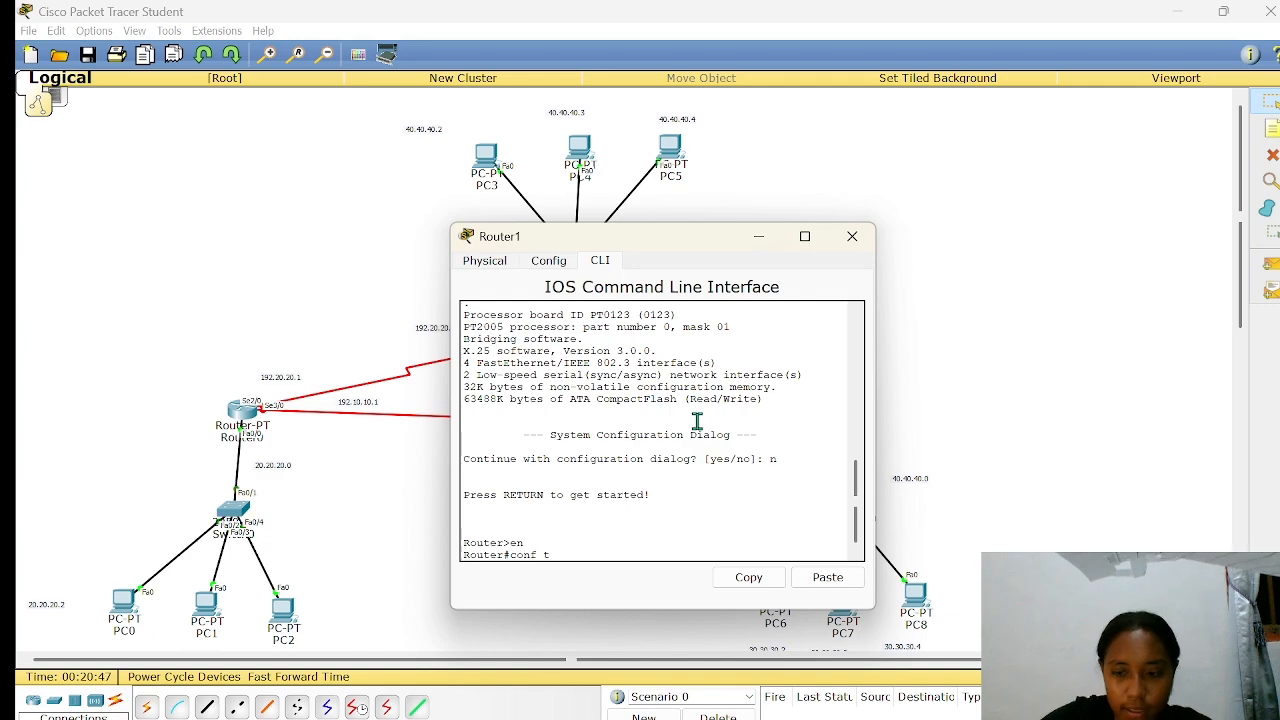
key(Return)
- Enter configuration of interface se2/0 on Router1 with int se2/0
text(ig)#i)
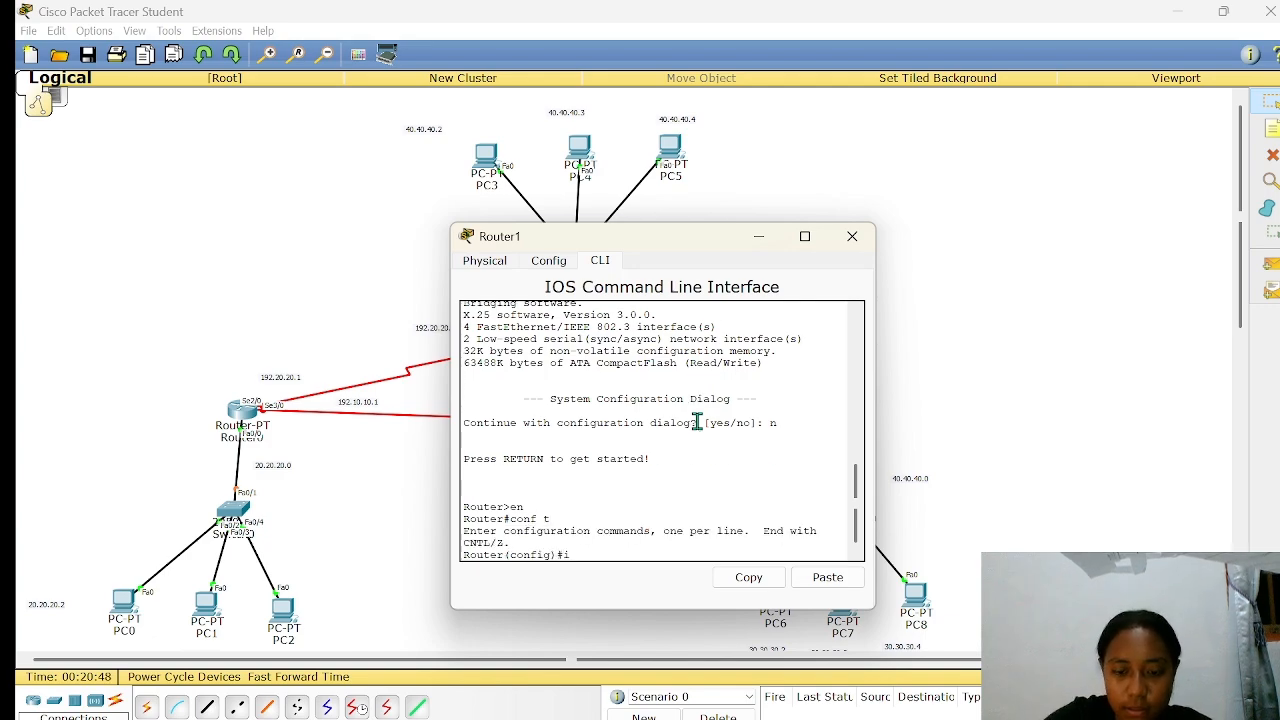
text(nt )
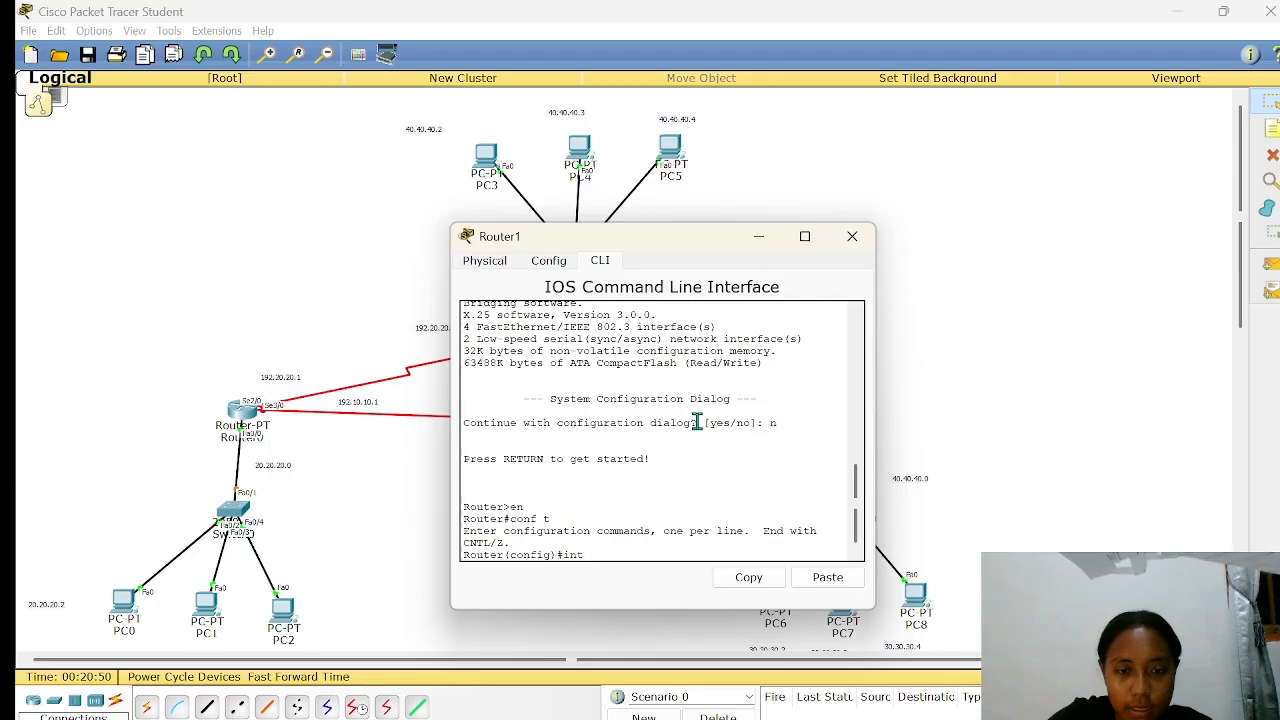
text(se2/0)
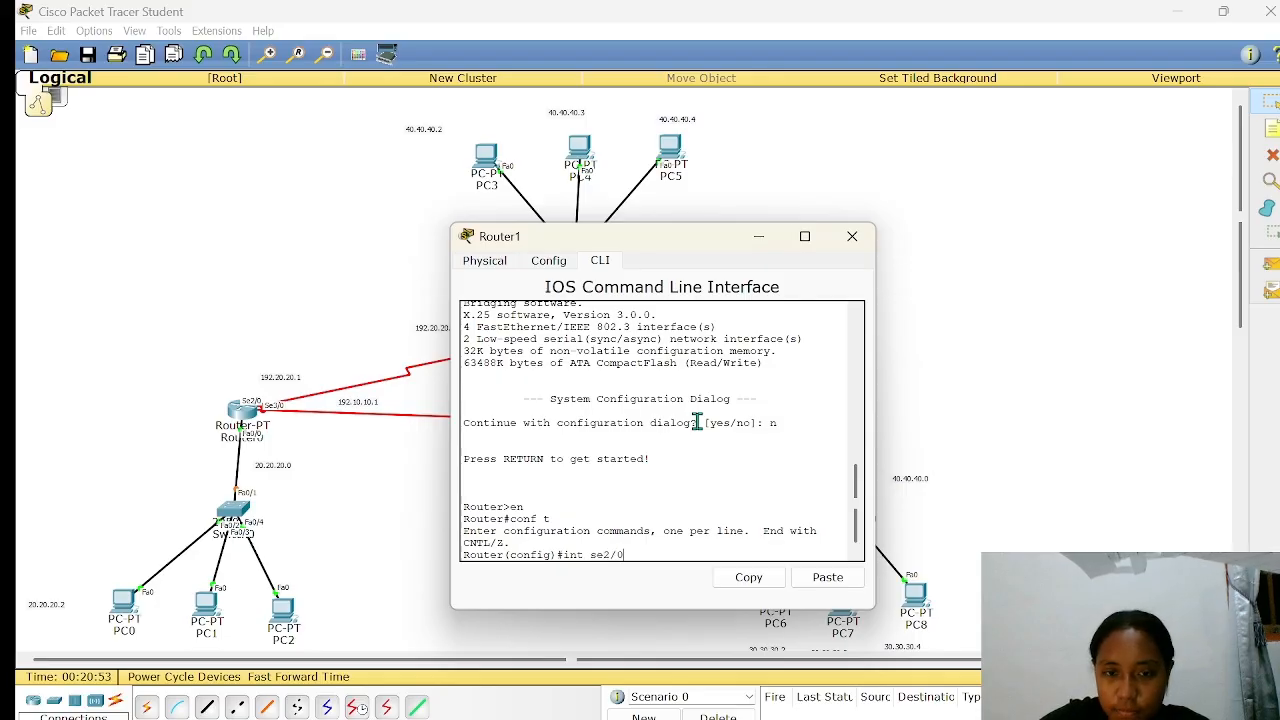
key(Return)
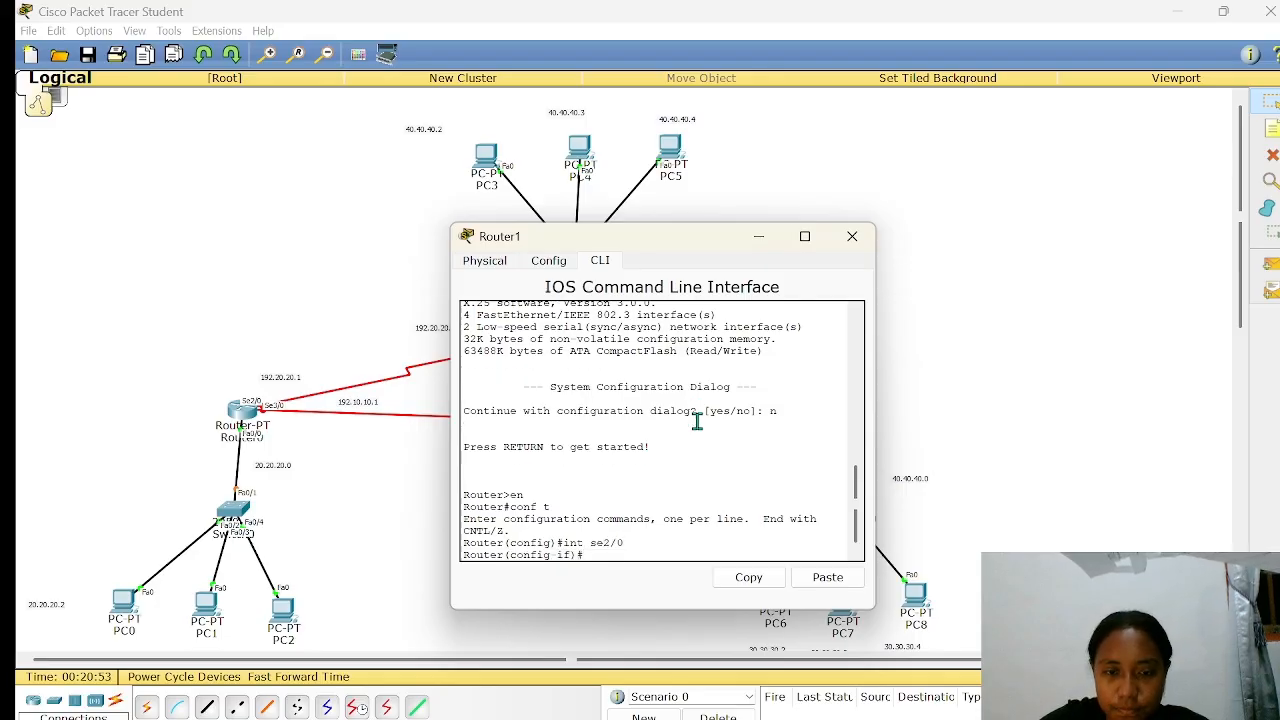
- Assign IP address 192.20.20.2 with subnet mask 255.255.255.0 to Router1's interface se2/0 using ip add
text(ip add)
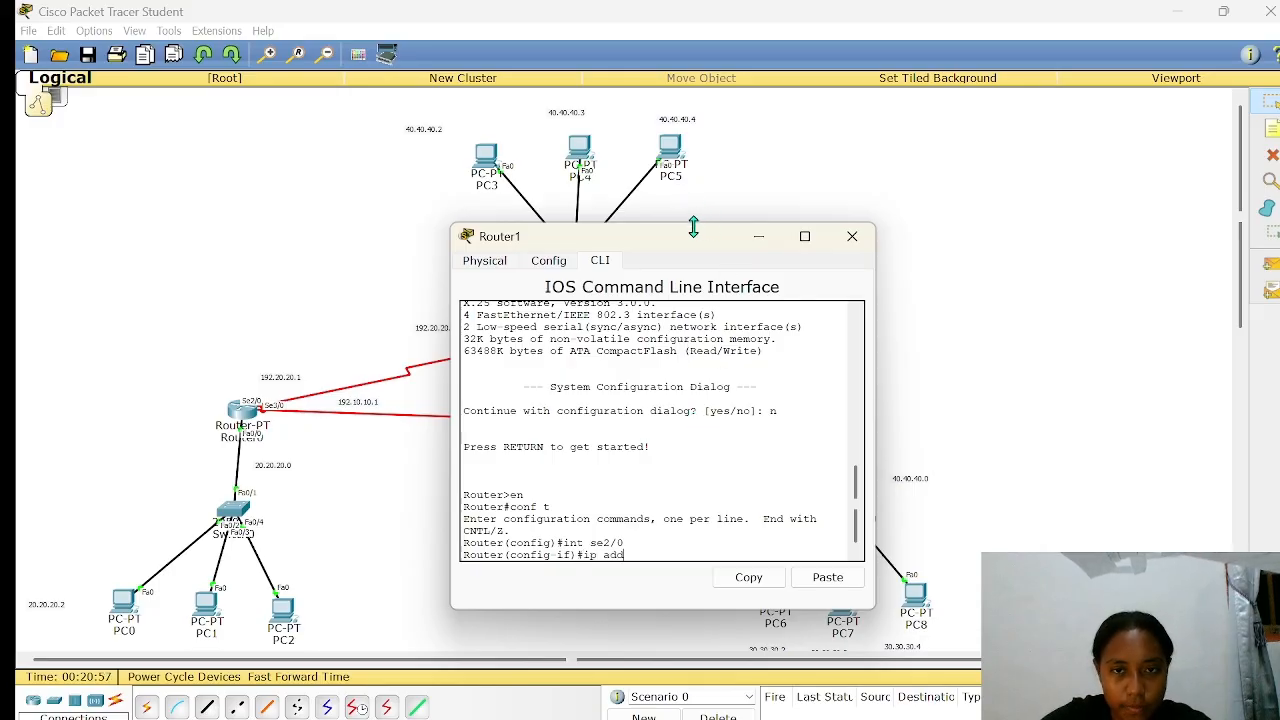
drag(693, 248, 874, 251)
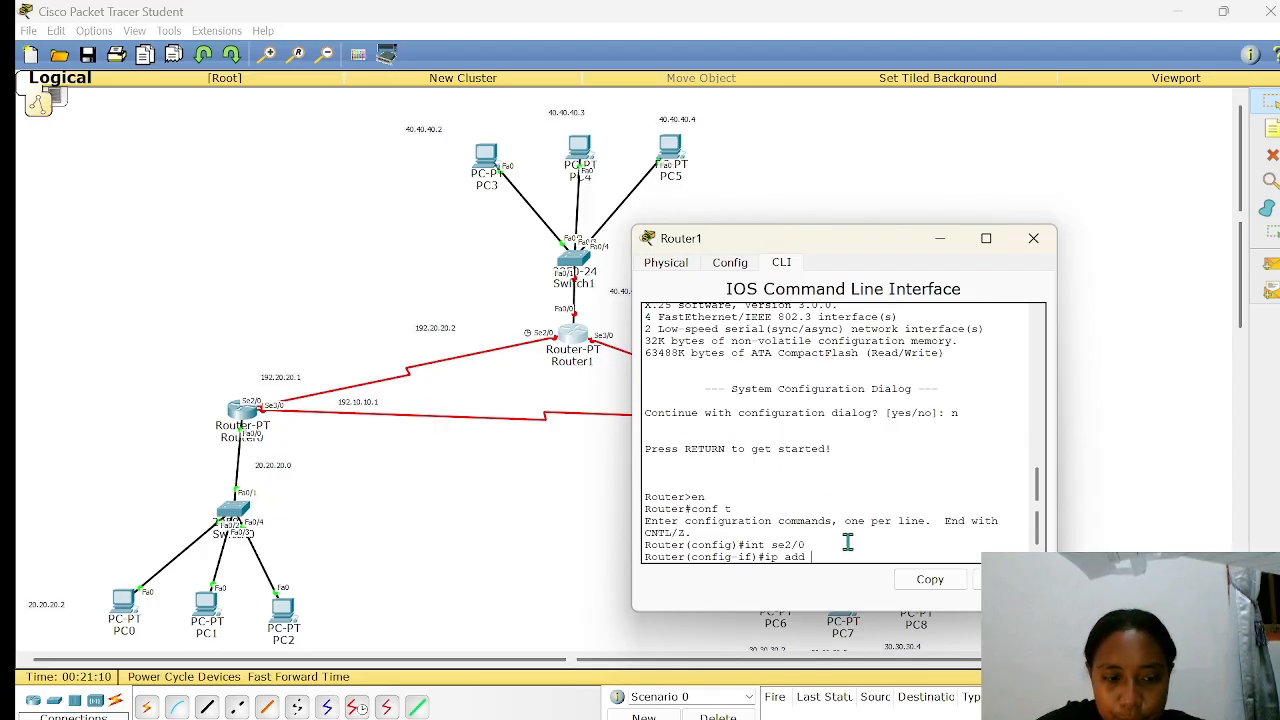
text(192.)
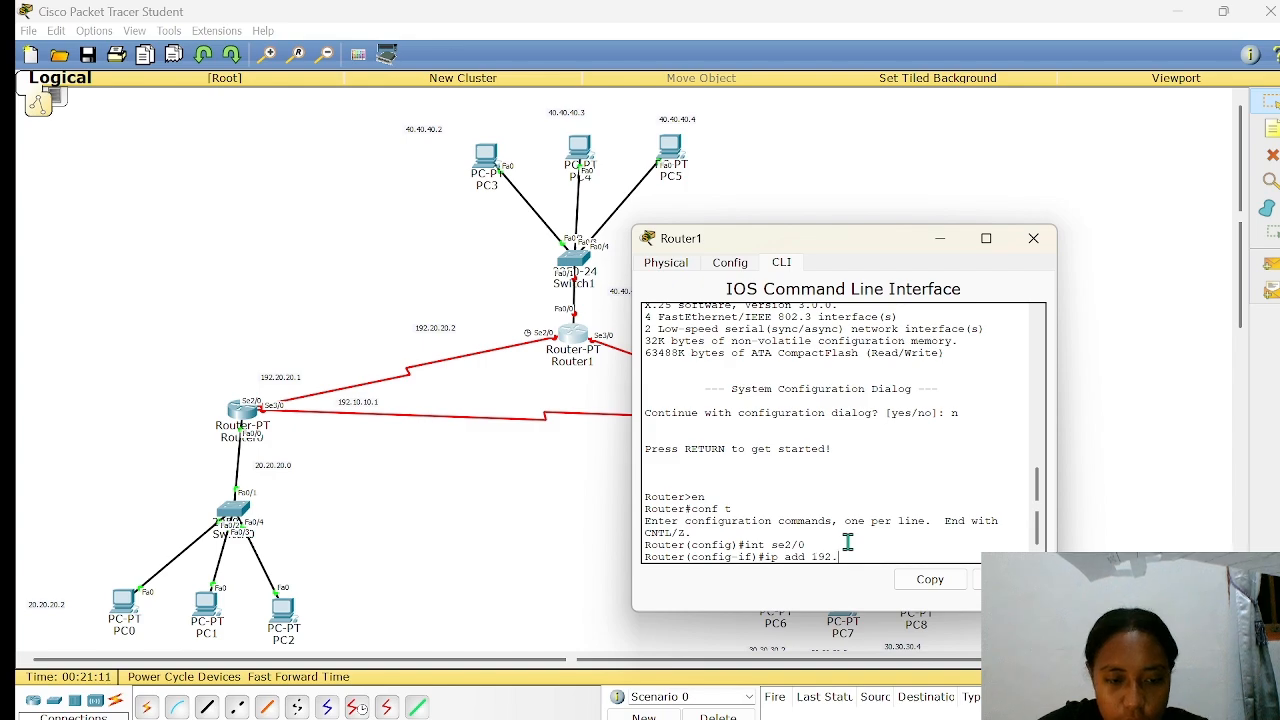
text(20.20.2)
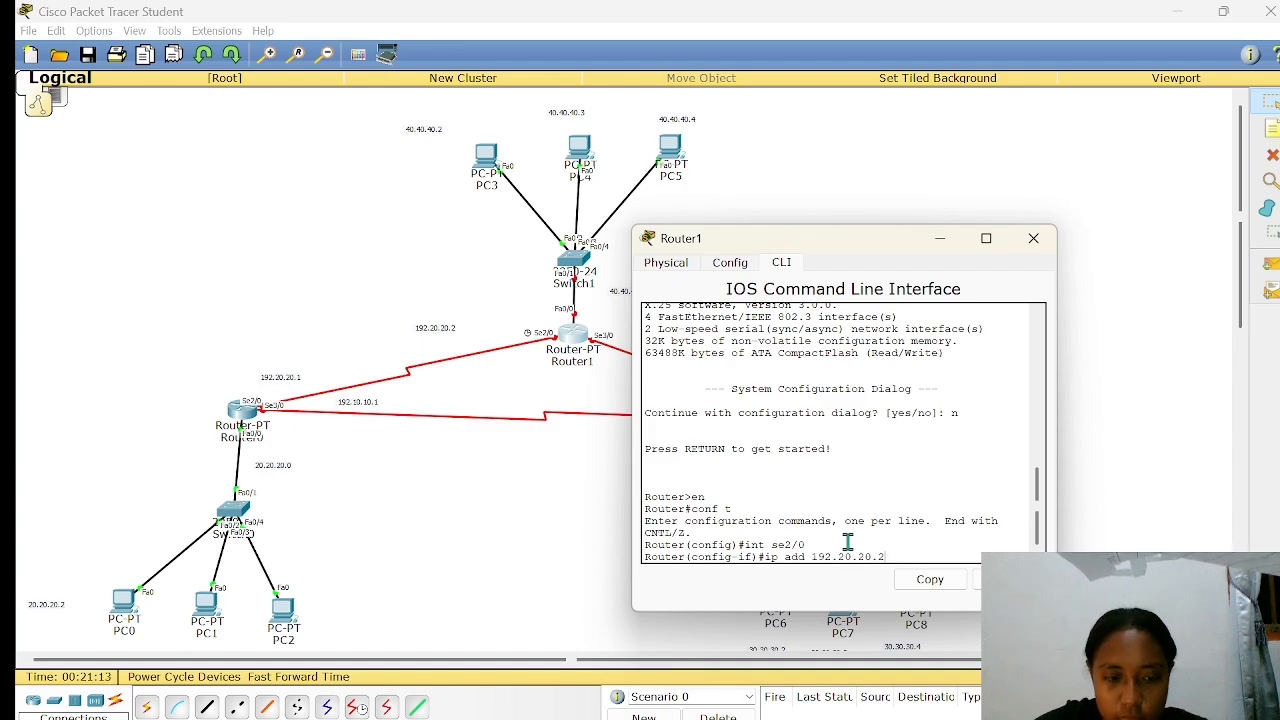
text( 255)
text(.255)
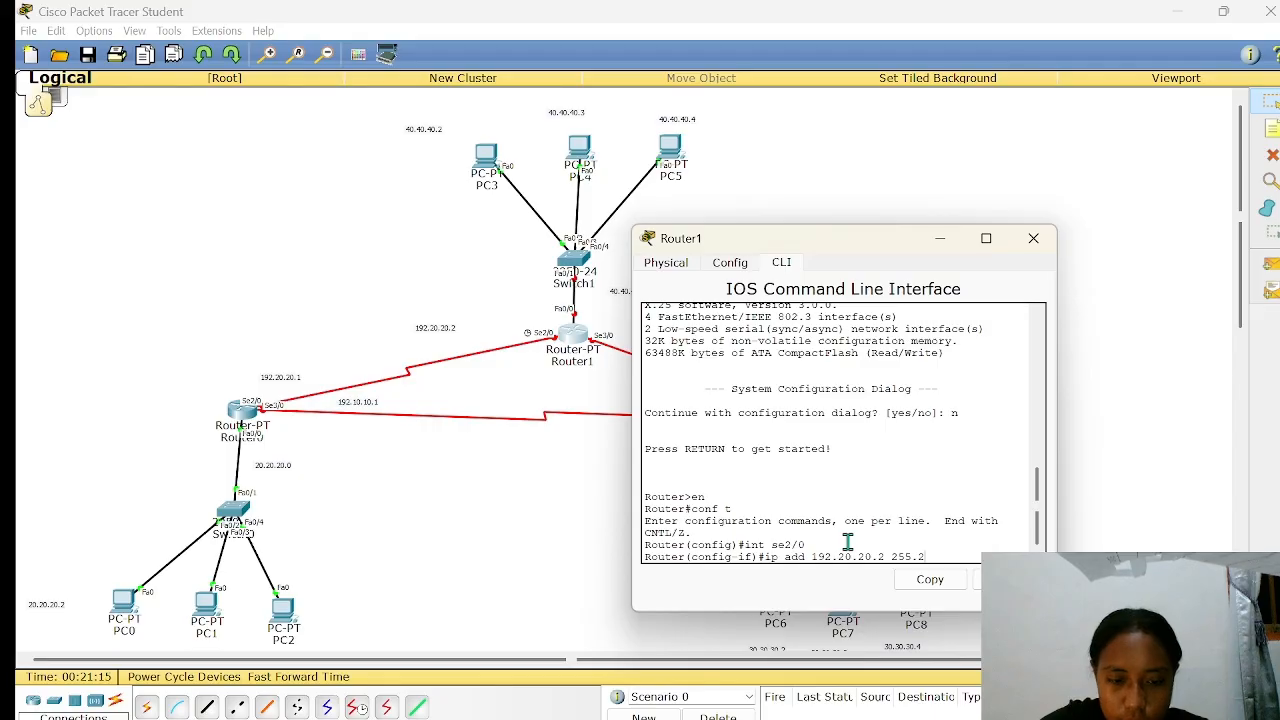
text(.255)
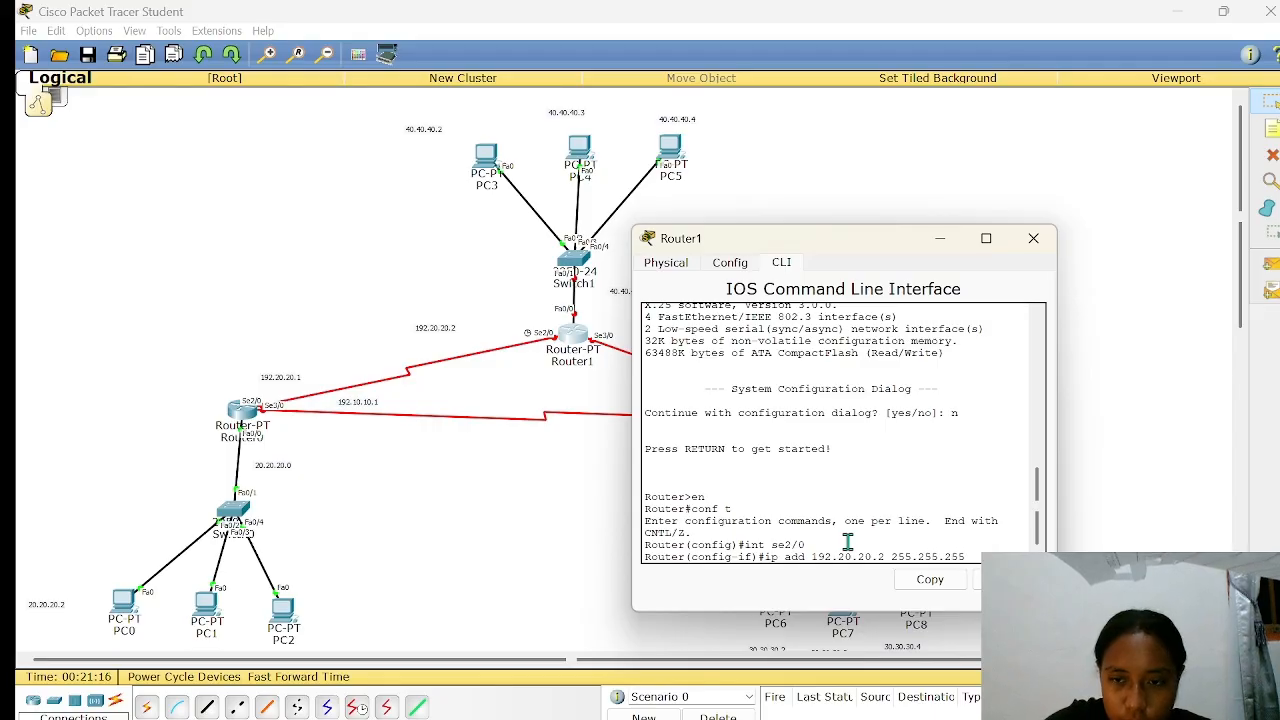
text(.0)
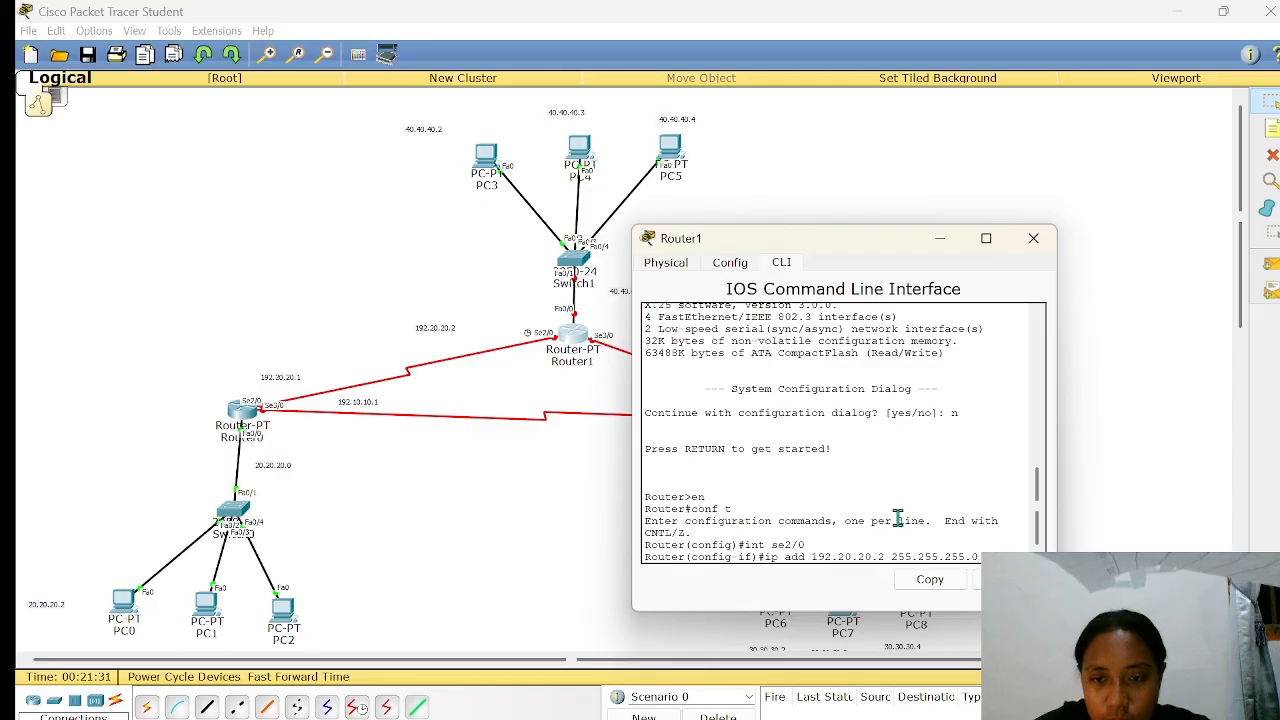
scroll(903, 509, down, 1)
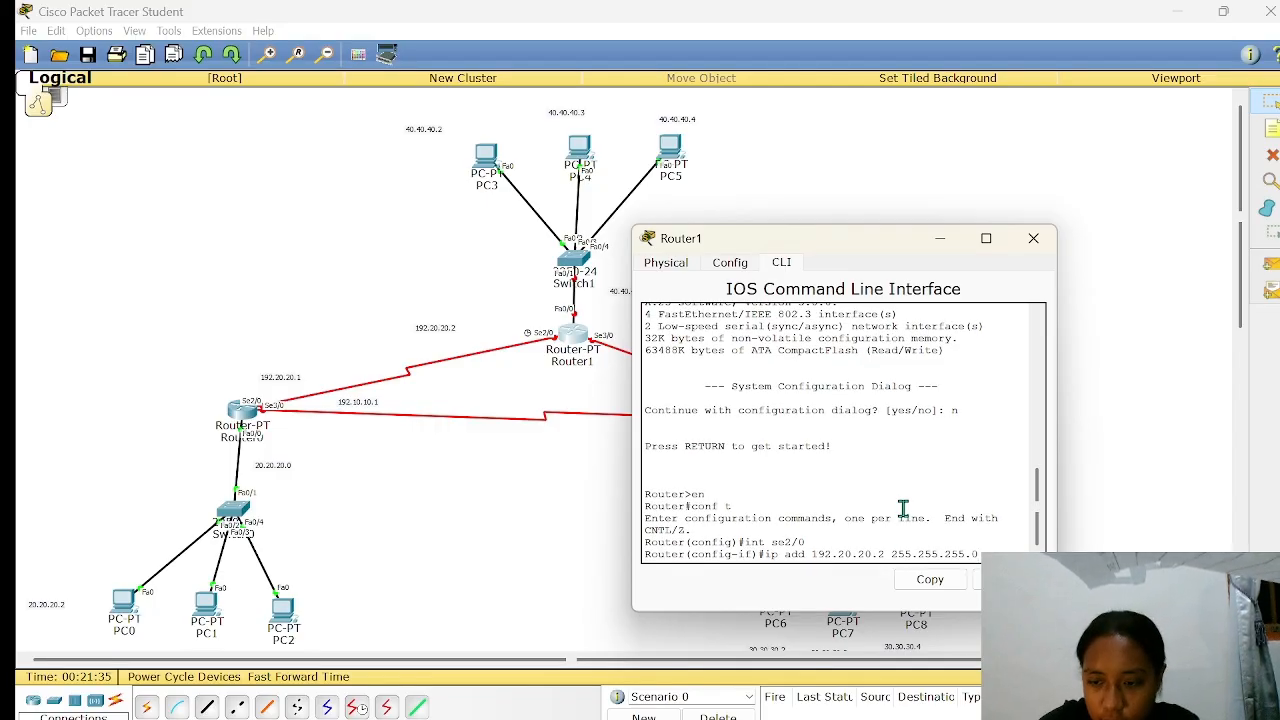
key(Return)
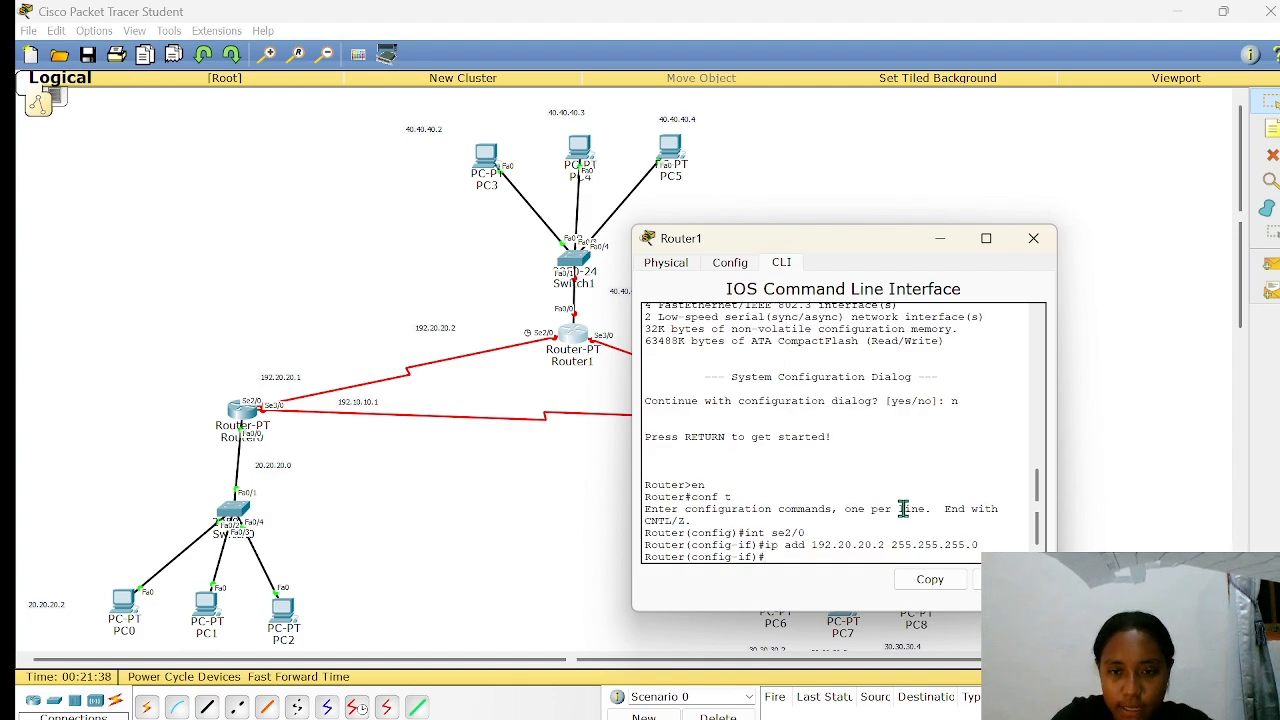
- Enable interface se2/0 on Router1 with no sh and return to global configuration mode with ex
text(n)
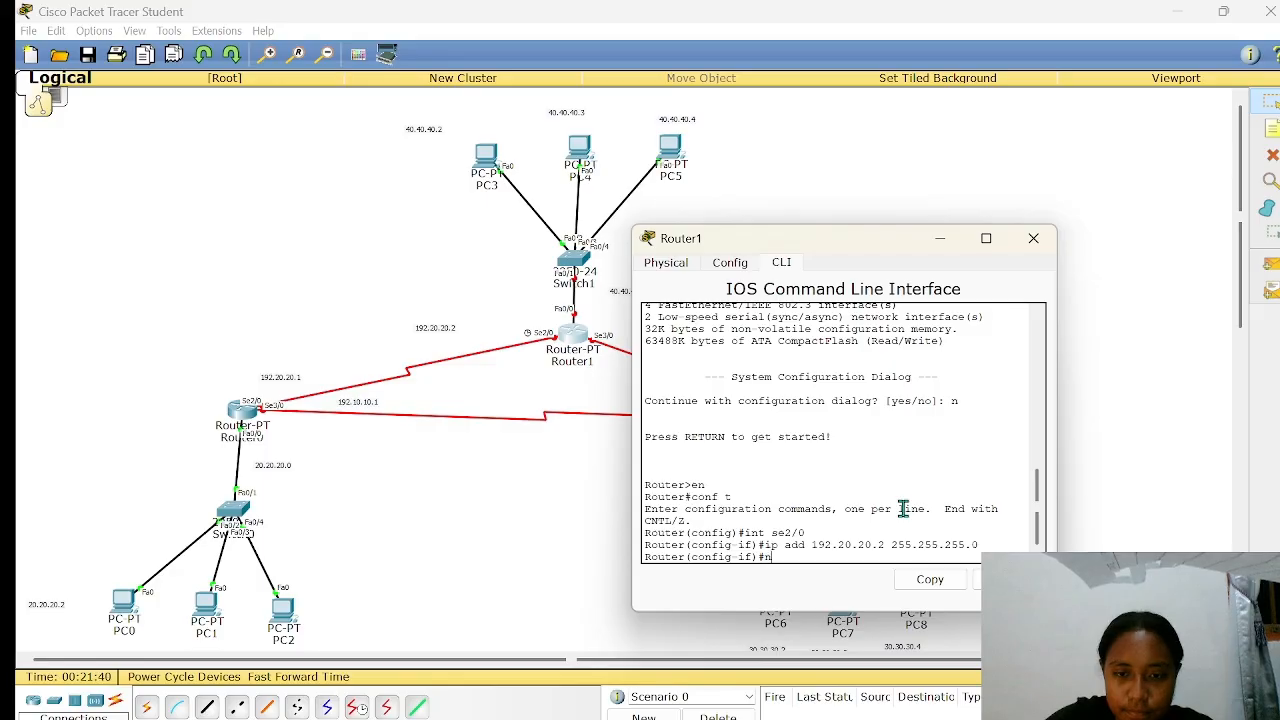
text(o sh)
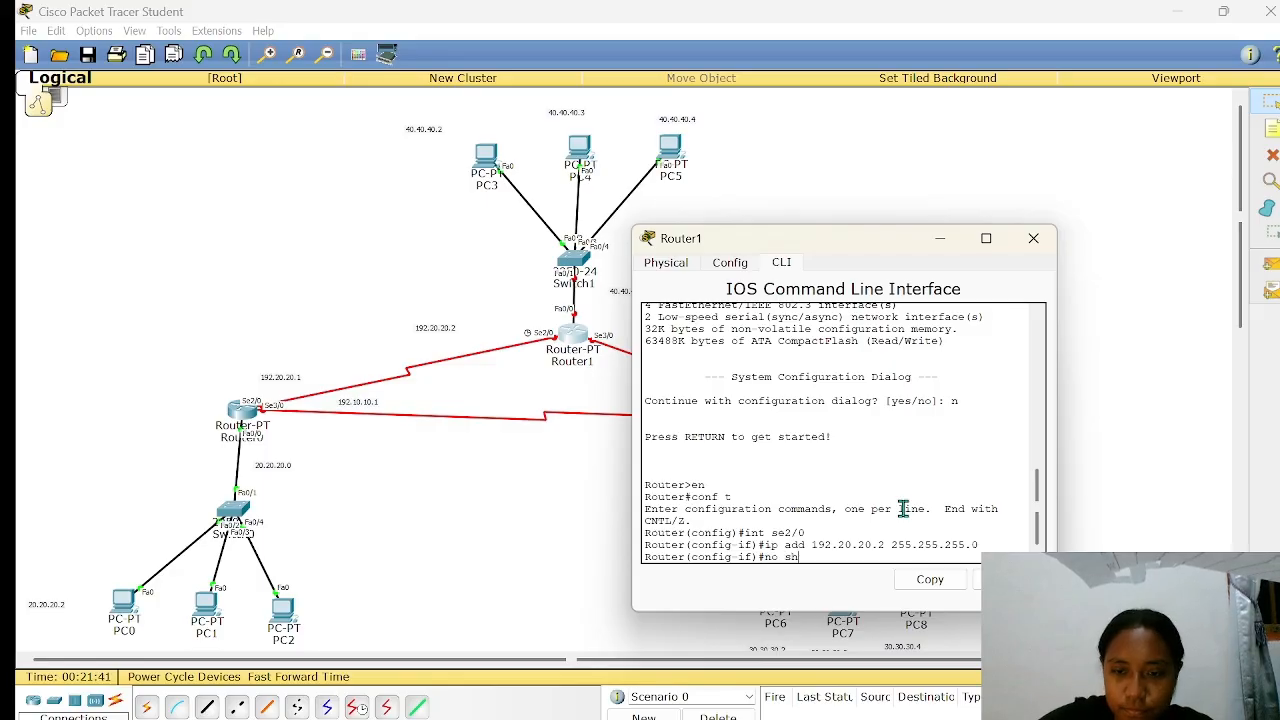
key(Return)
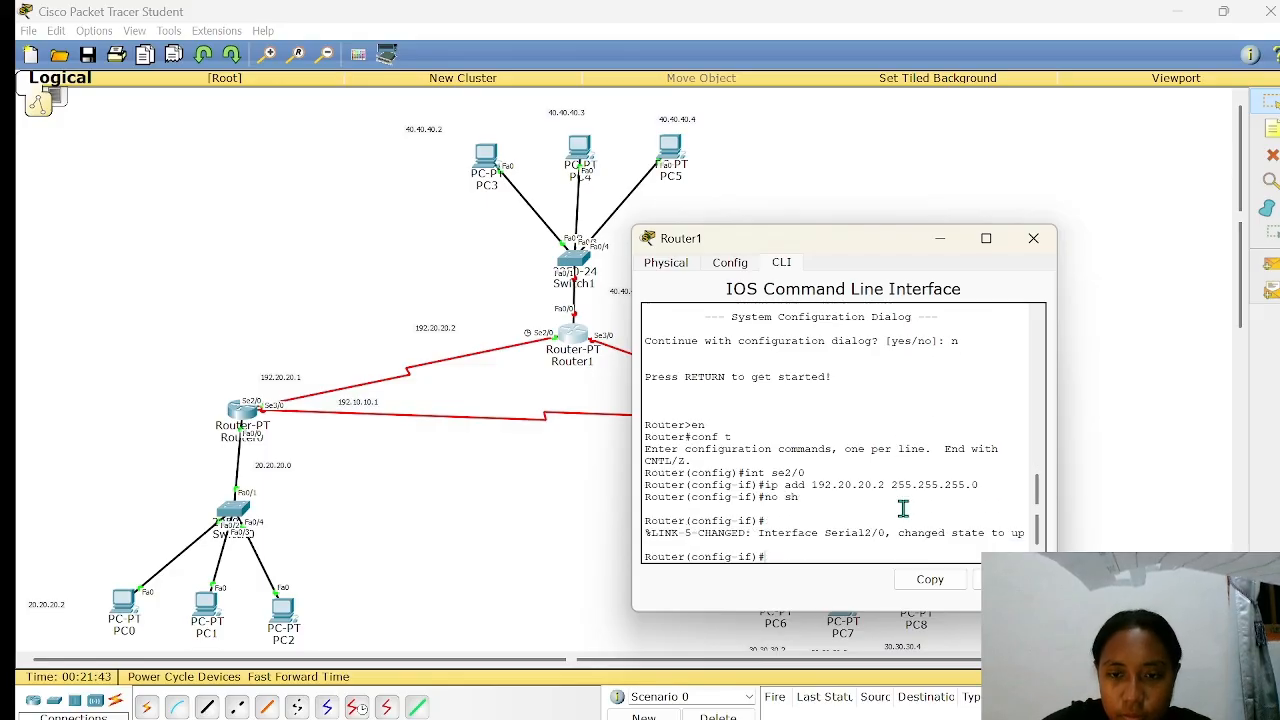
text(ex)
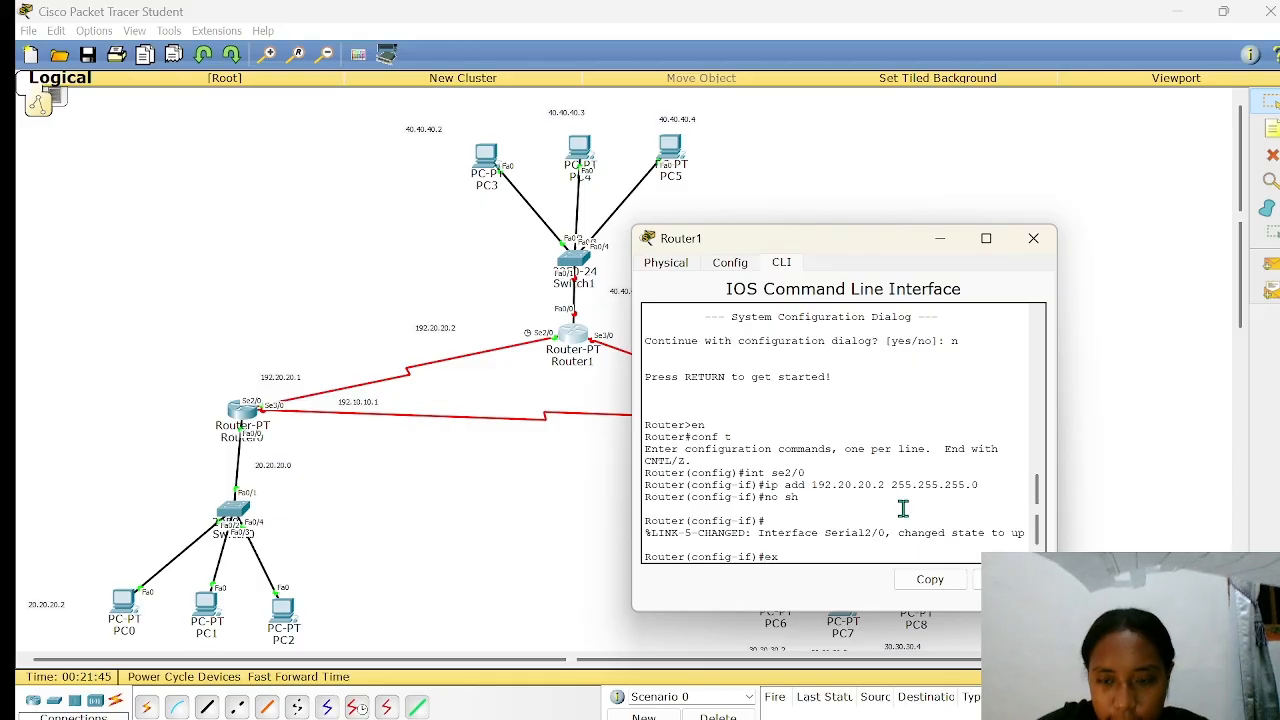
key(Return)
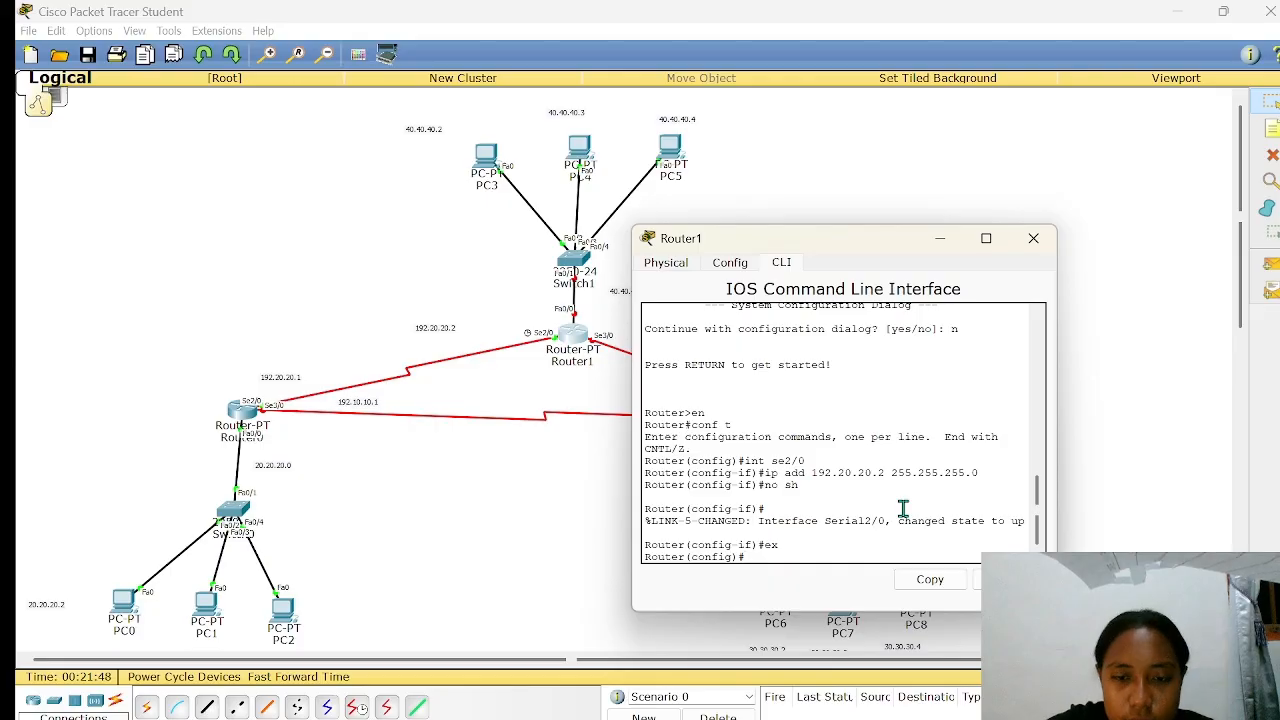
text(int se)
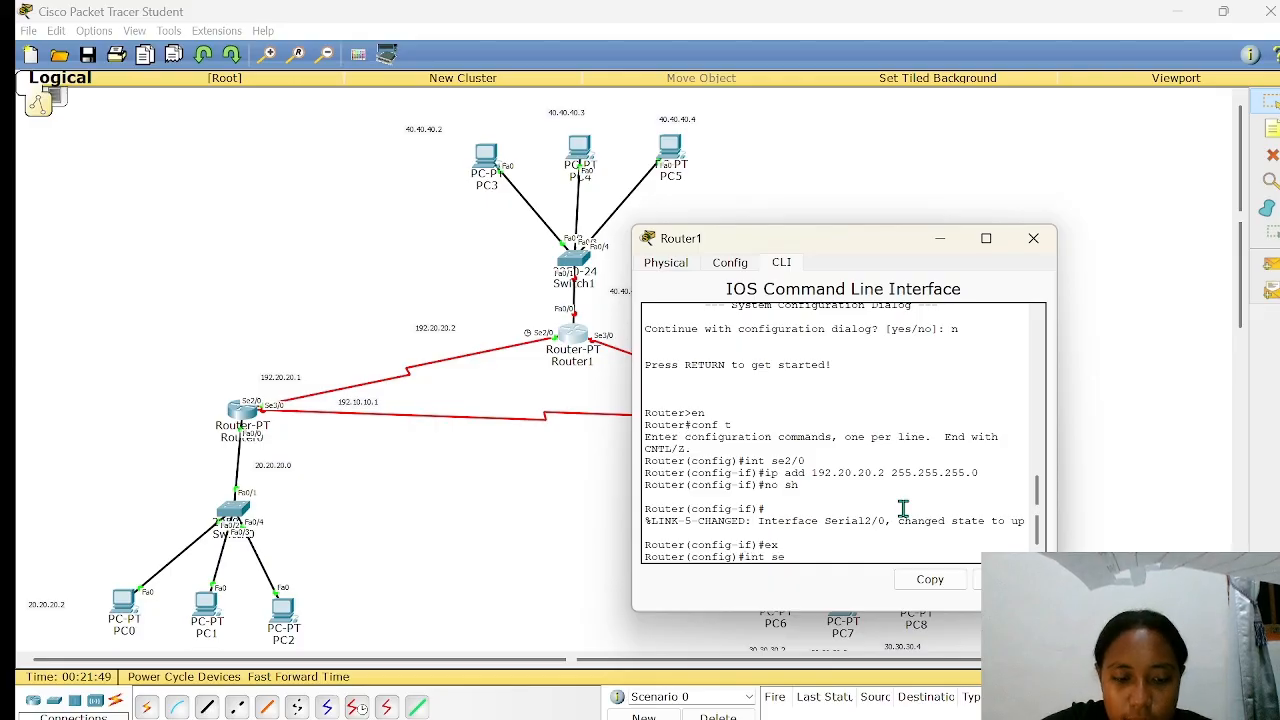
text(3/)
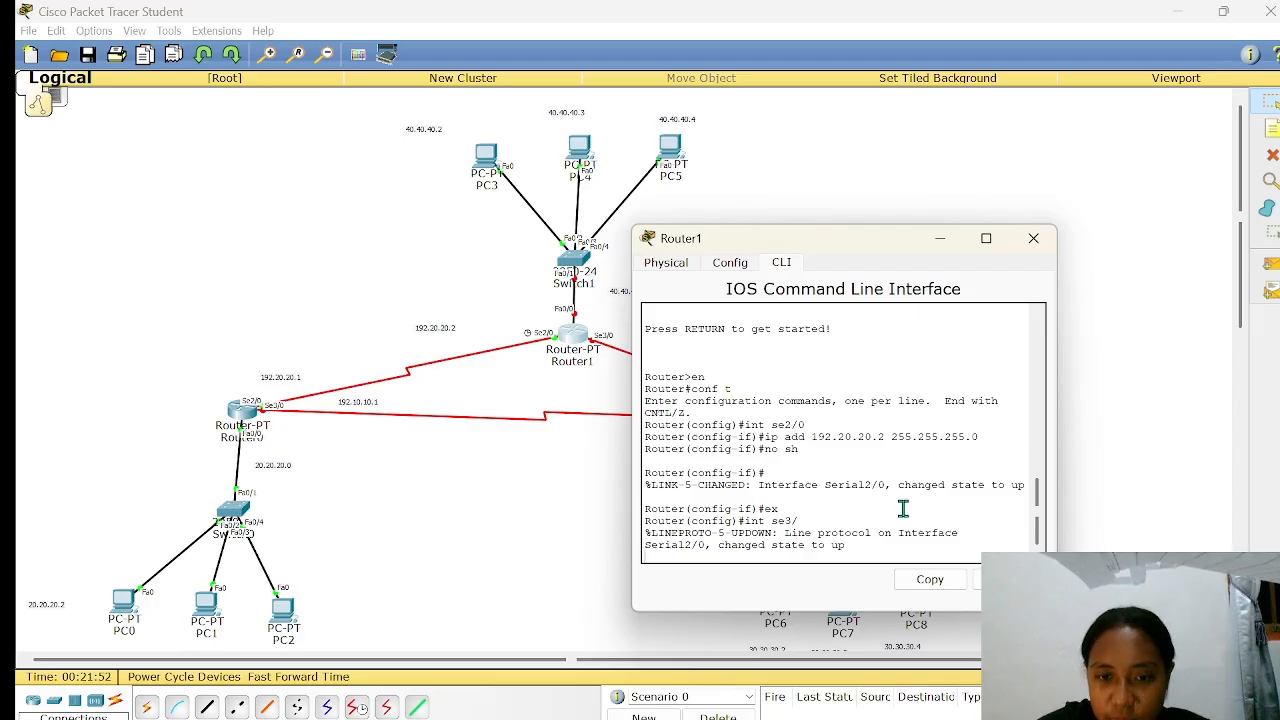
key(Return)
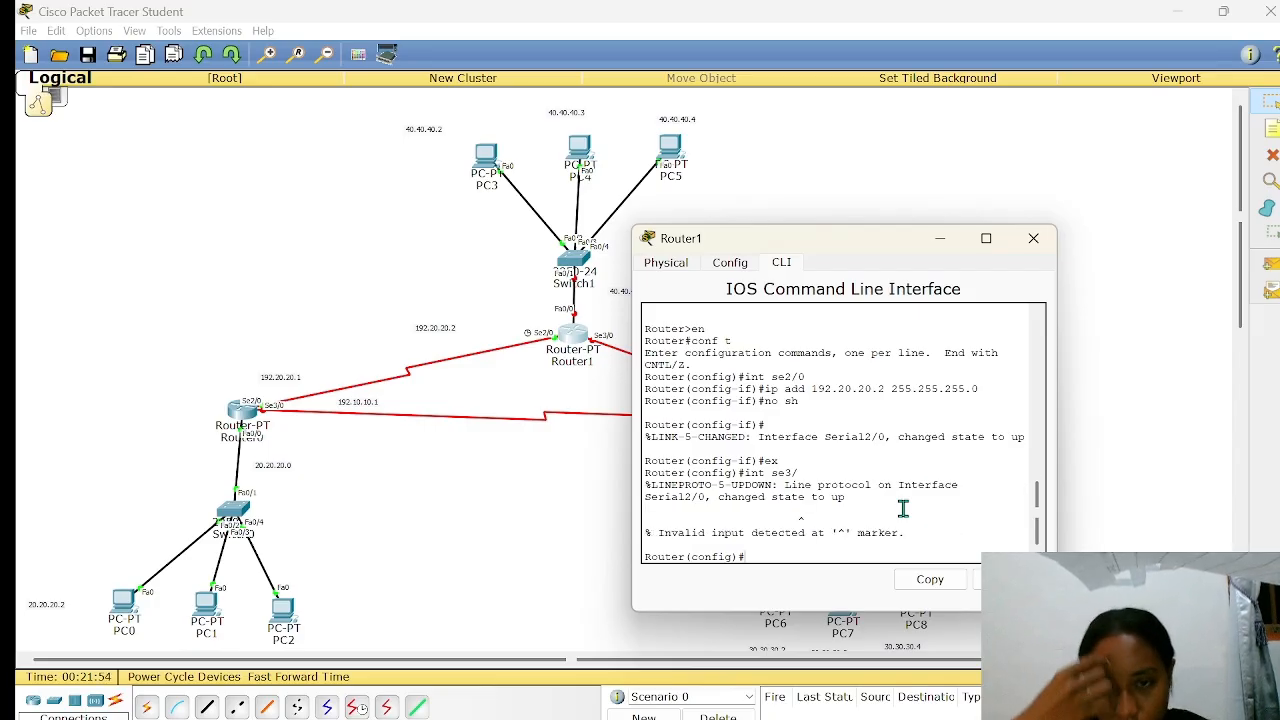
- Enter configuration of interface se3/0 on Router1 with int se3/0
text(in)
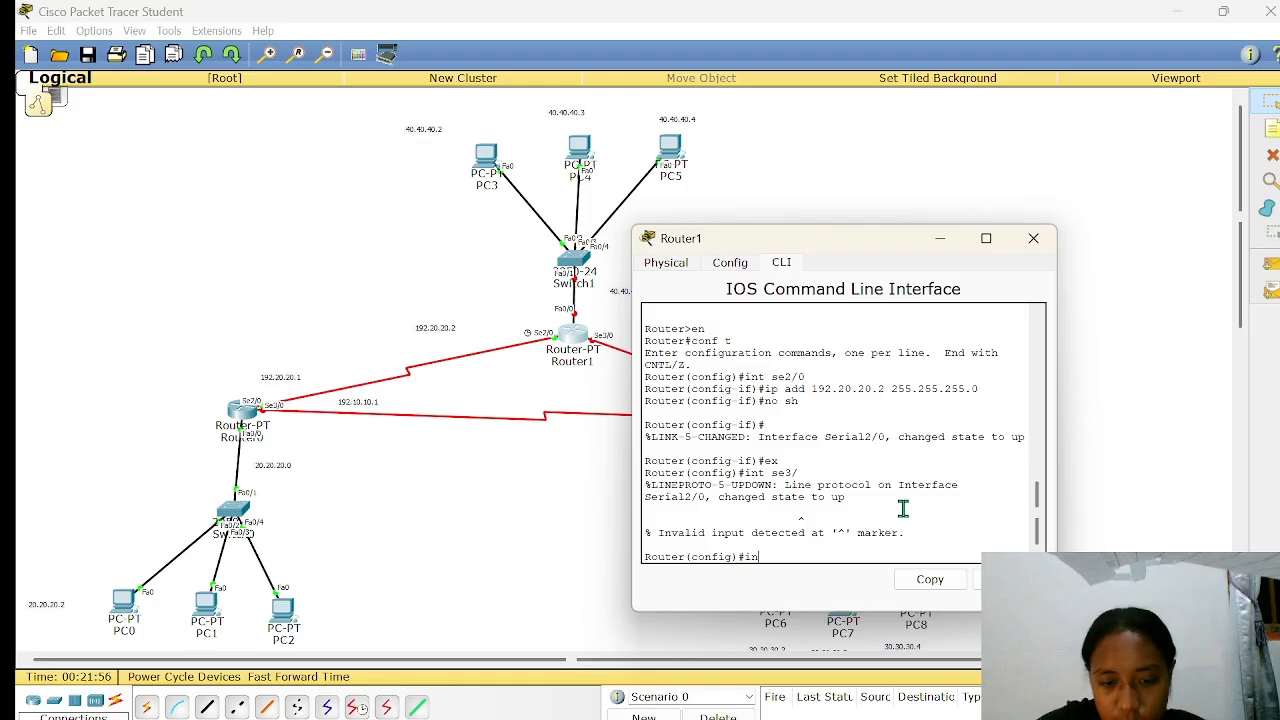
text(t se)
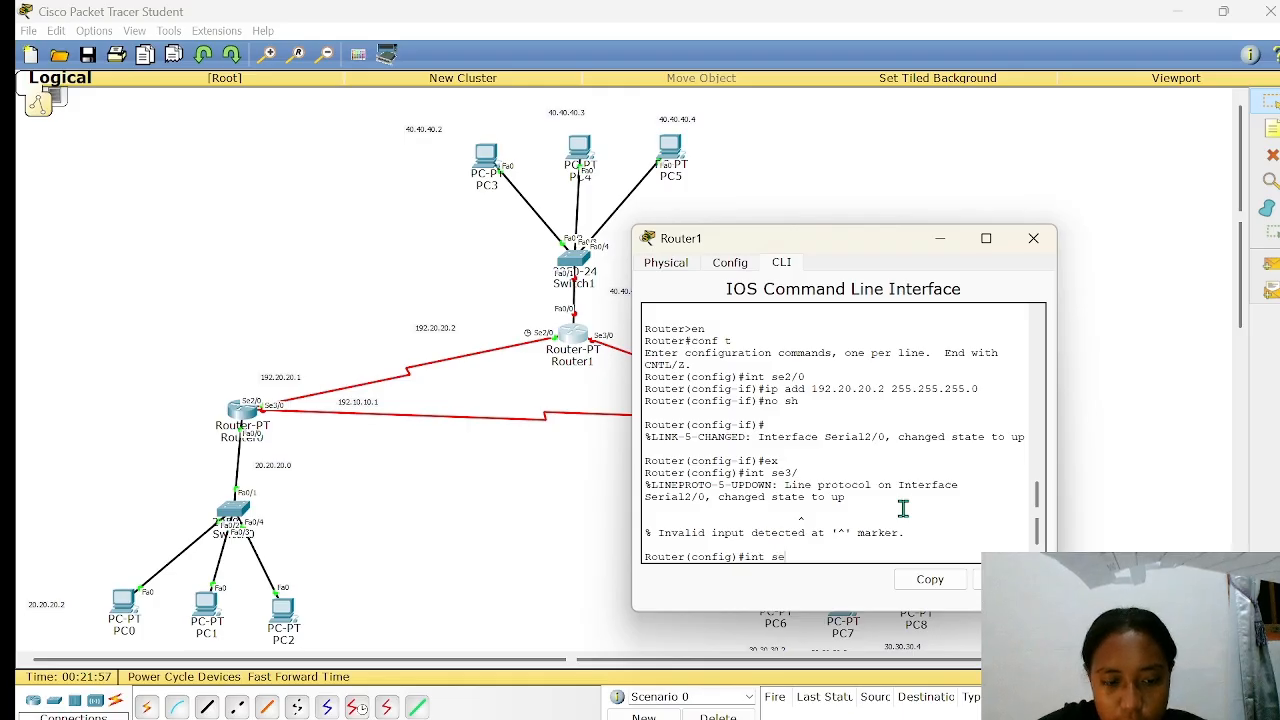
text(3/0)
key(Return)
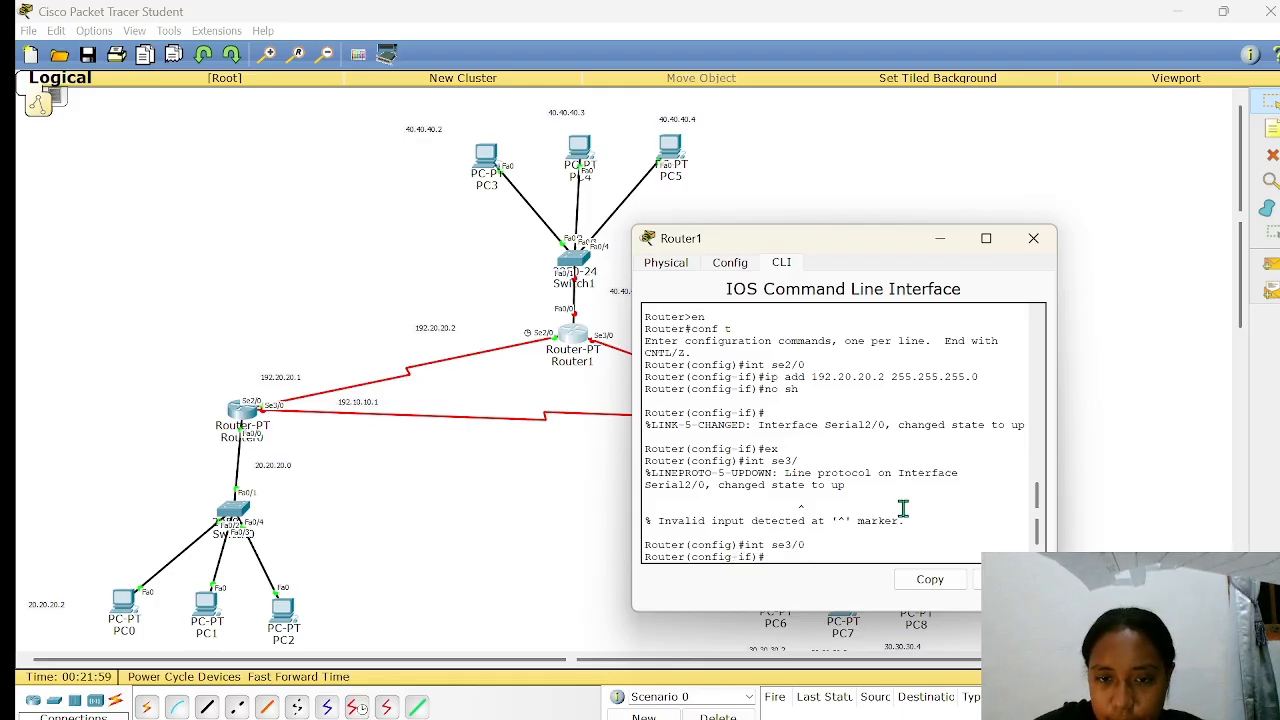
- Assign IP address 192.30.30.1 with subnet mask 255.255.255.0 to Router1's interface se3/0 using ip add
text(ip a)
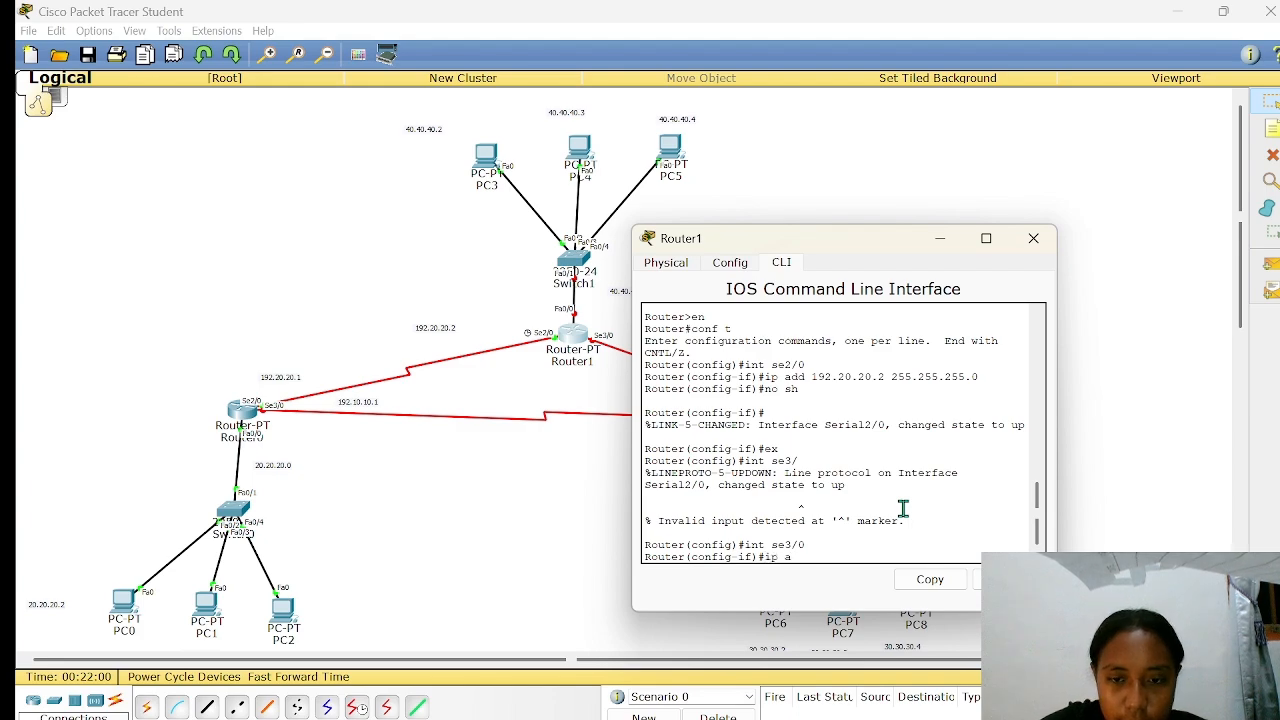
text(dd)
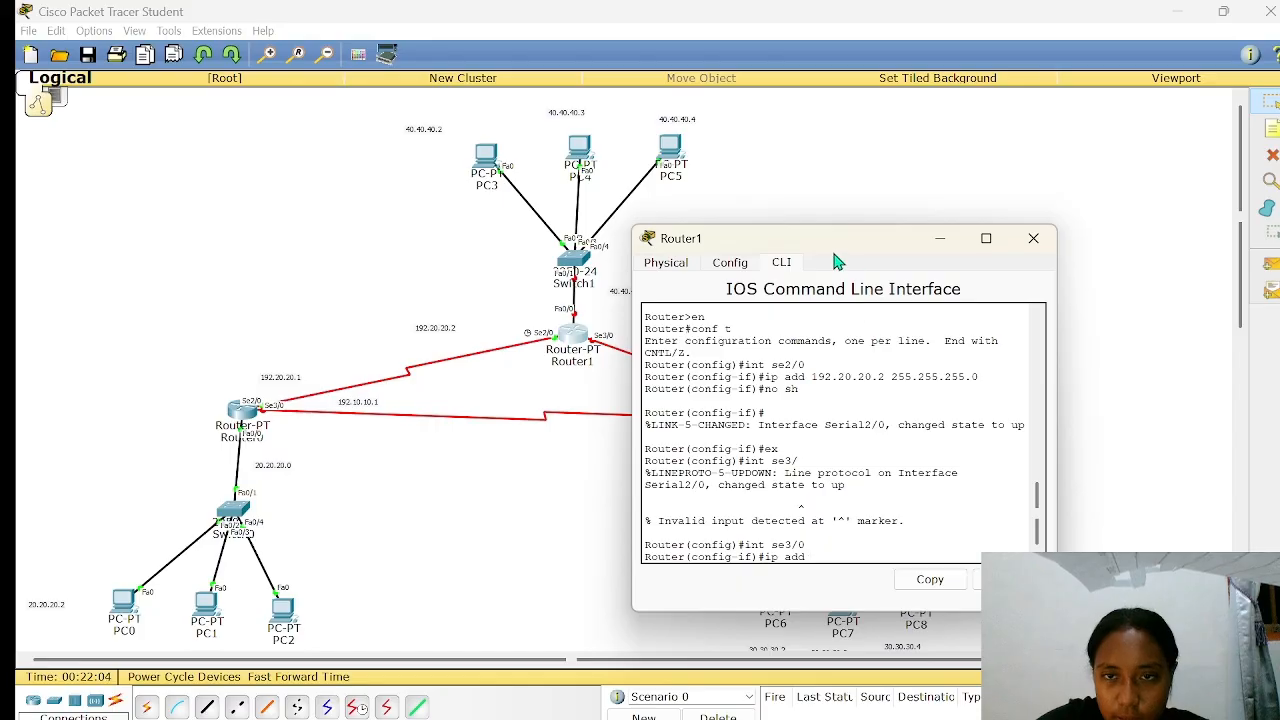
drag(840, 245, 639, 399)
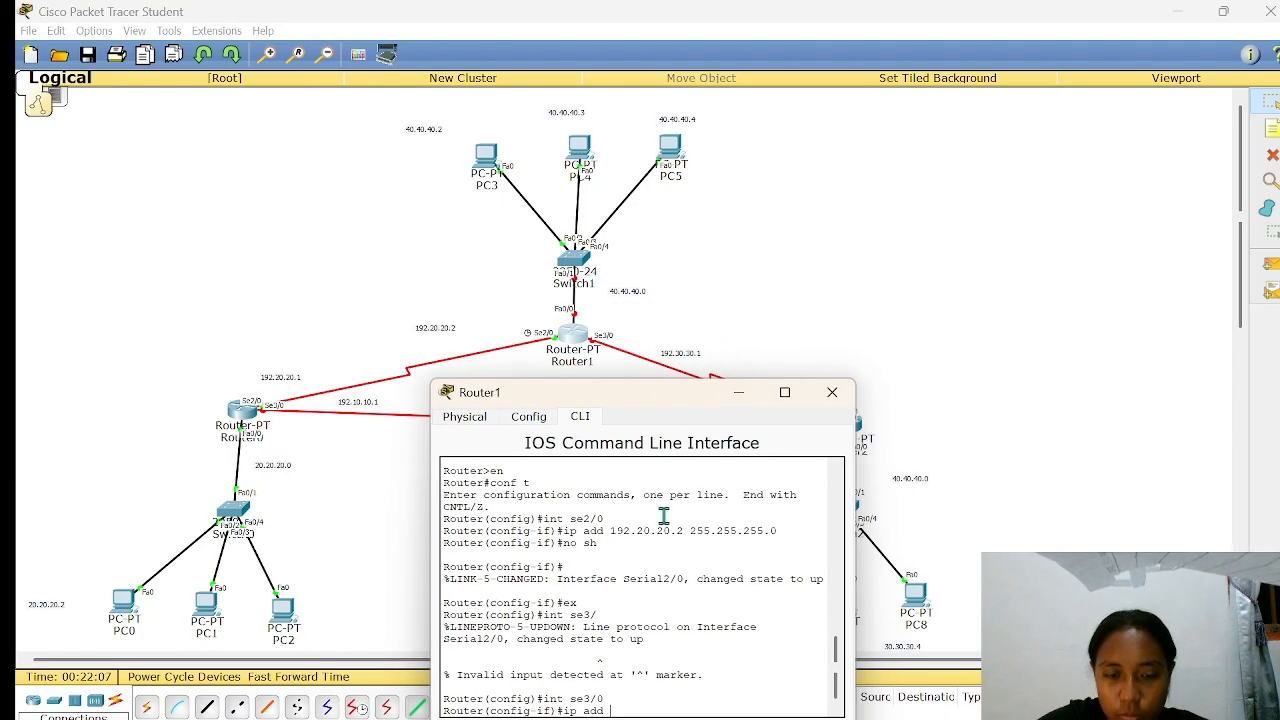
text(192.)
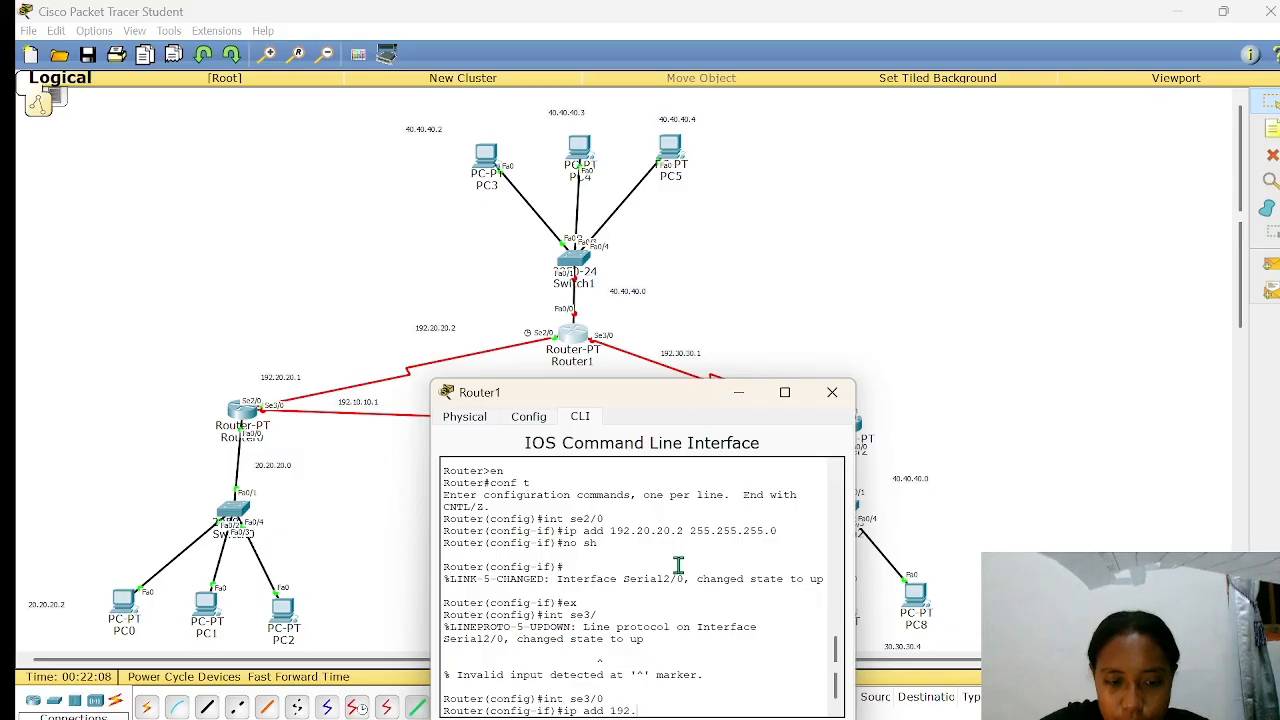
text(30.30.)
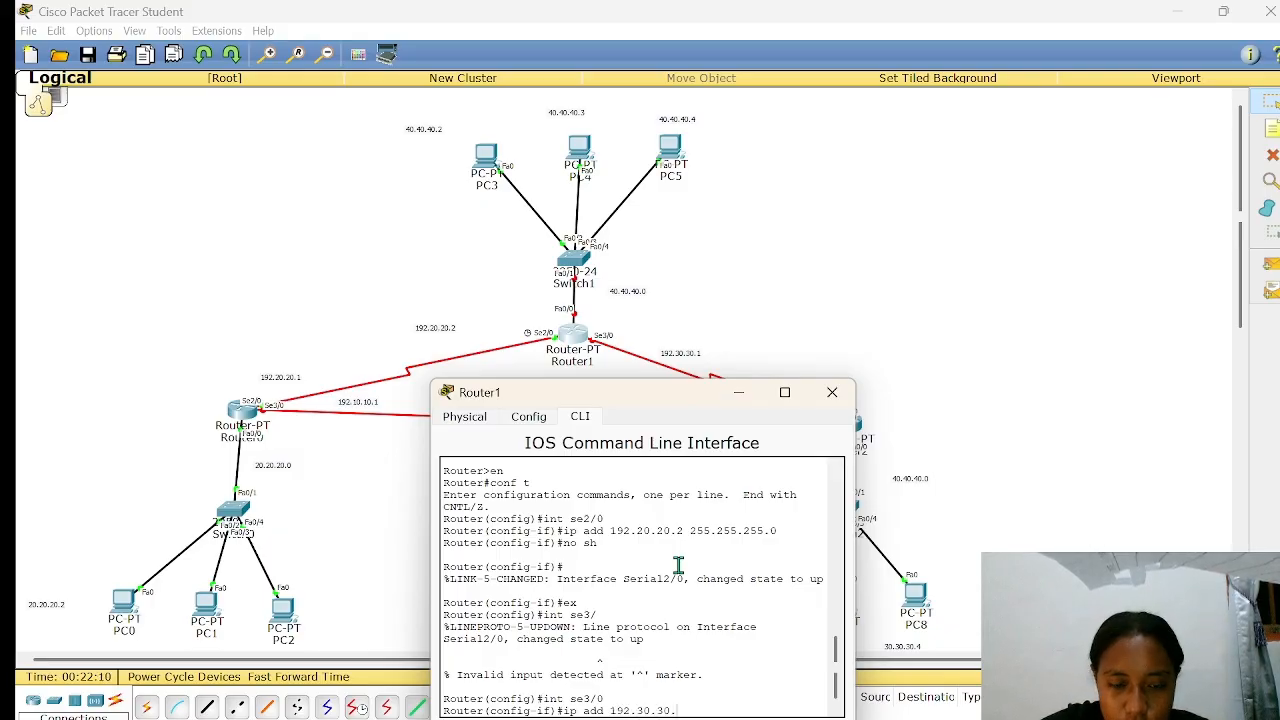
text(1 255.)
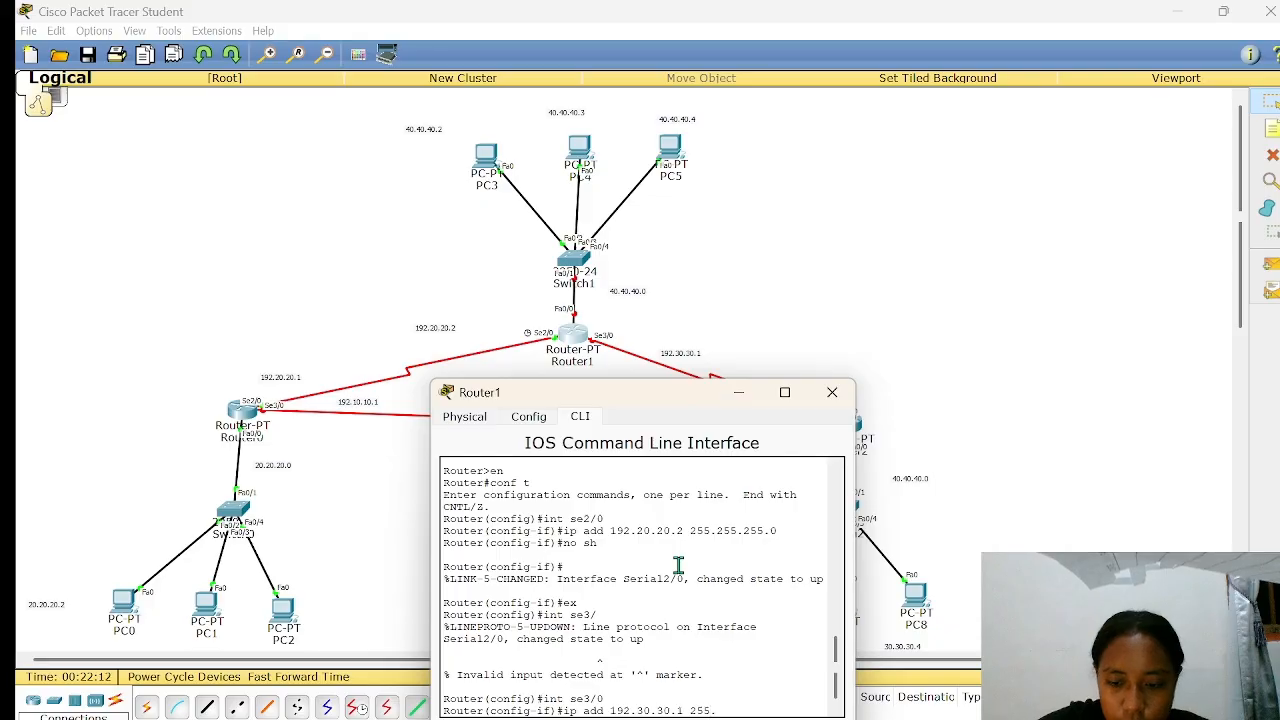
text(255.255)
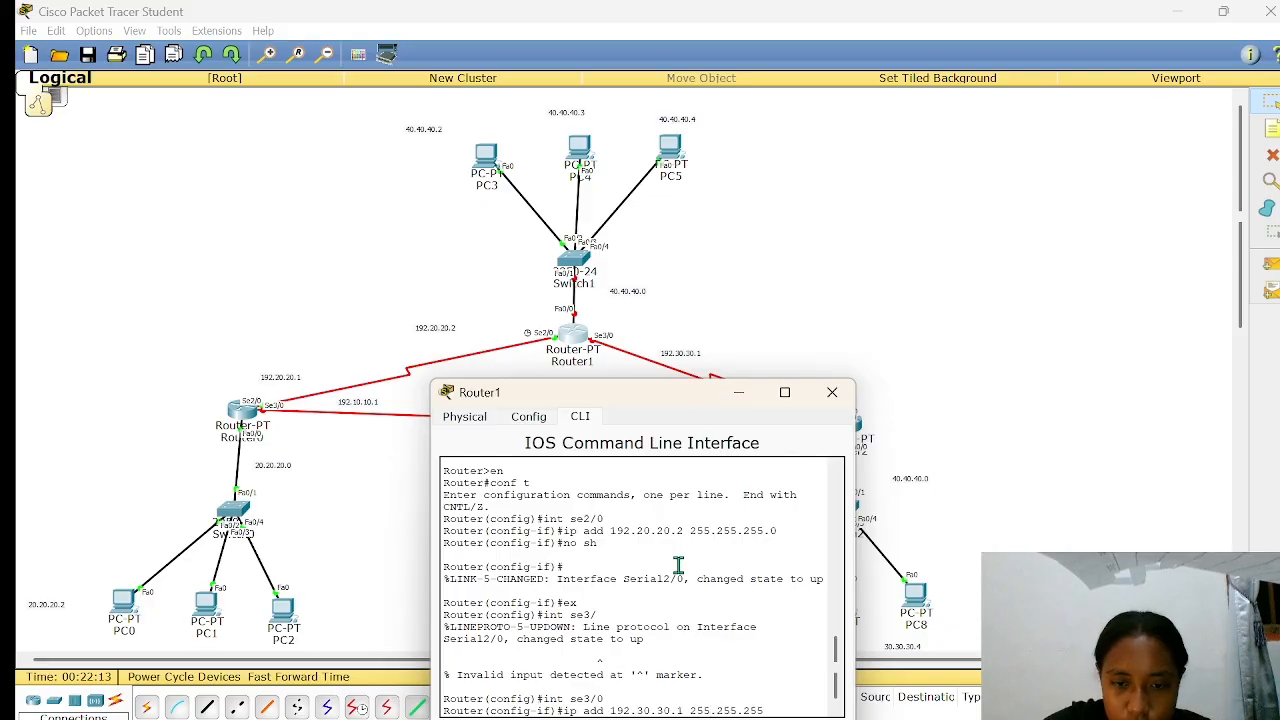
text(.0)
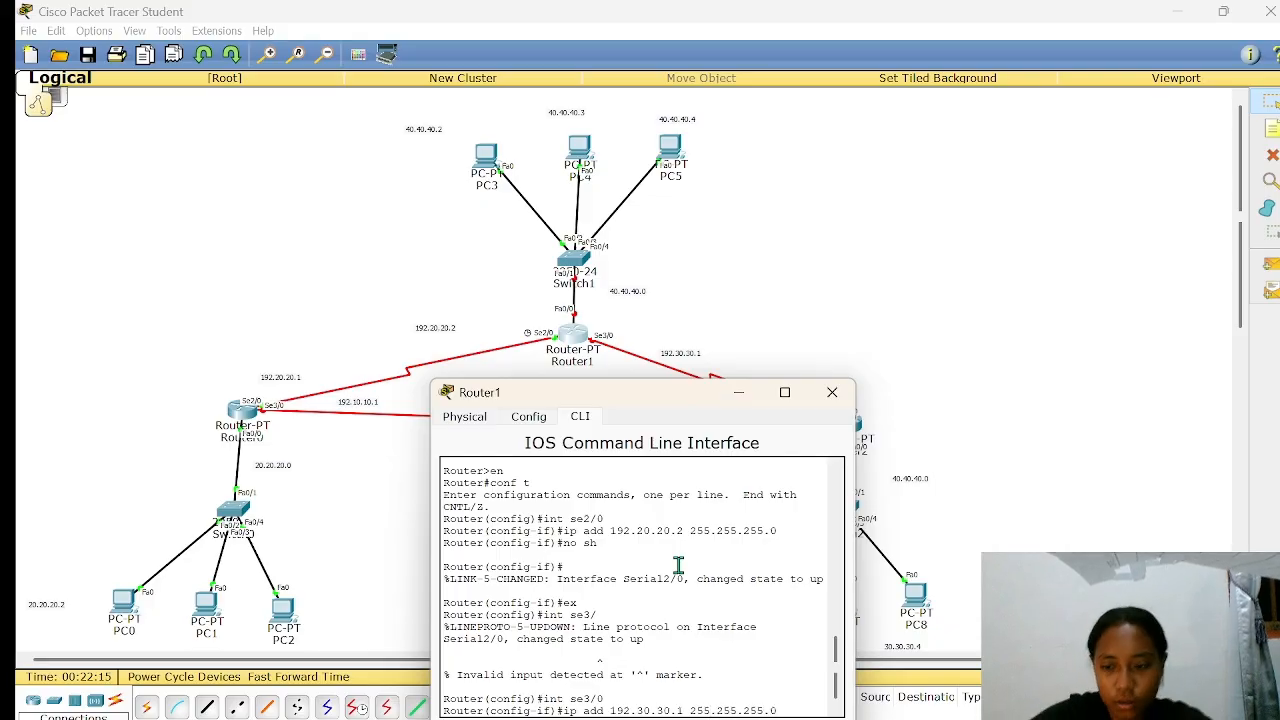
key(Return)
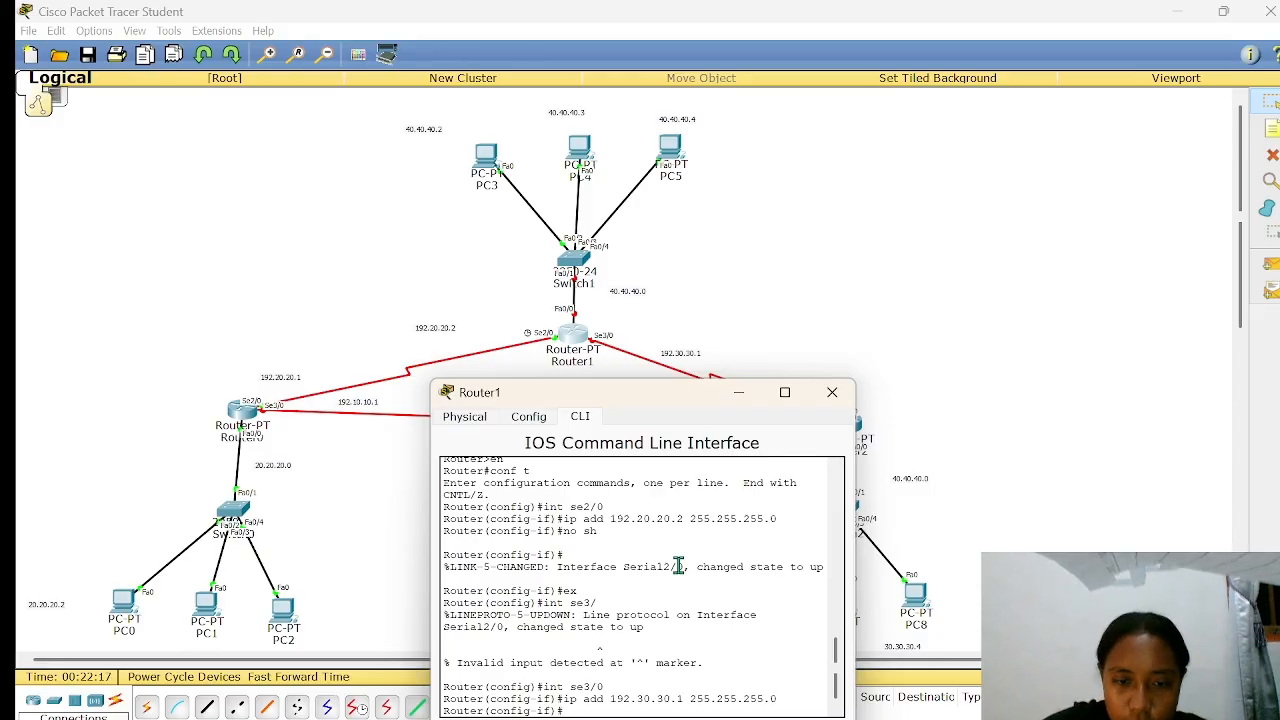
- Enable interface se3/0 on Router1 with no sh and return to global configuration mode with ex
text(no)
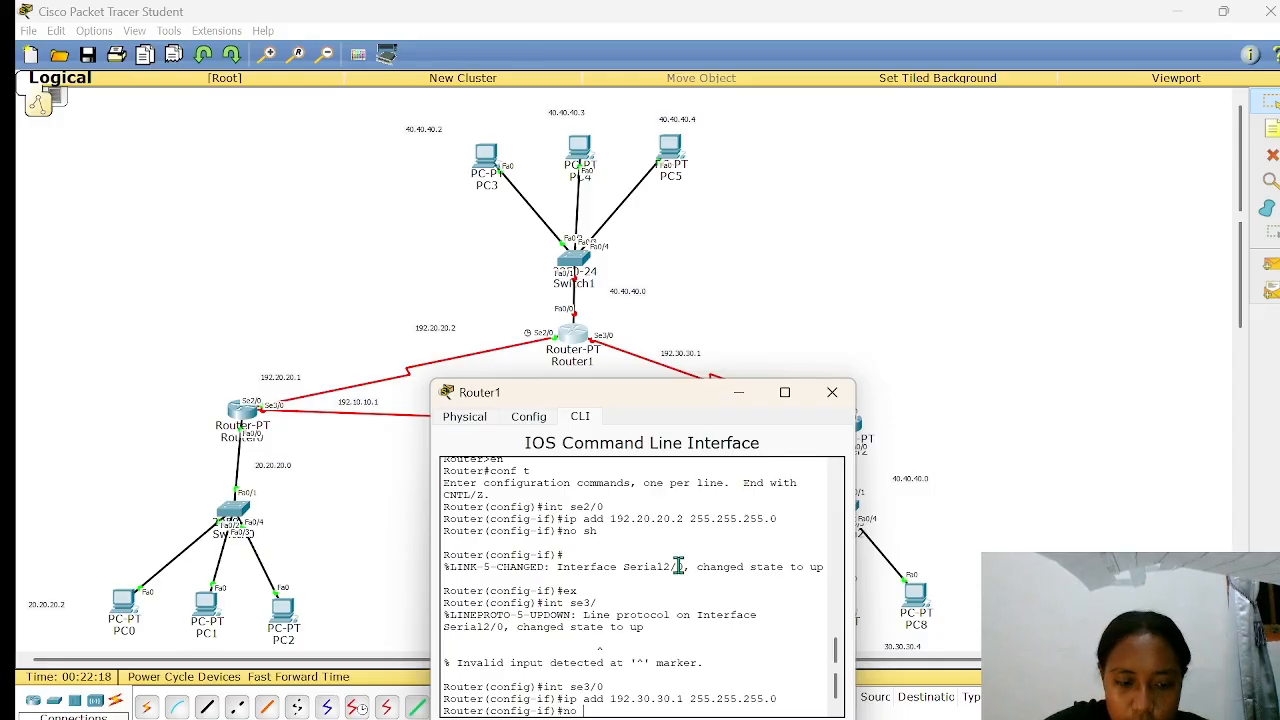
text( sh)
key(Return)
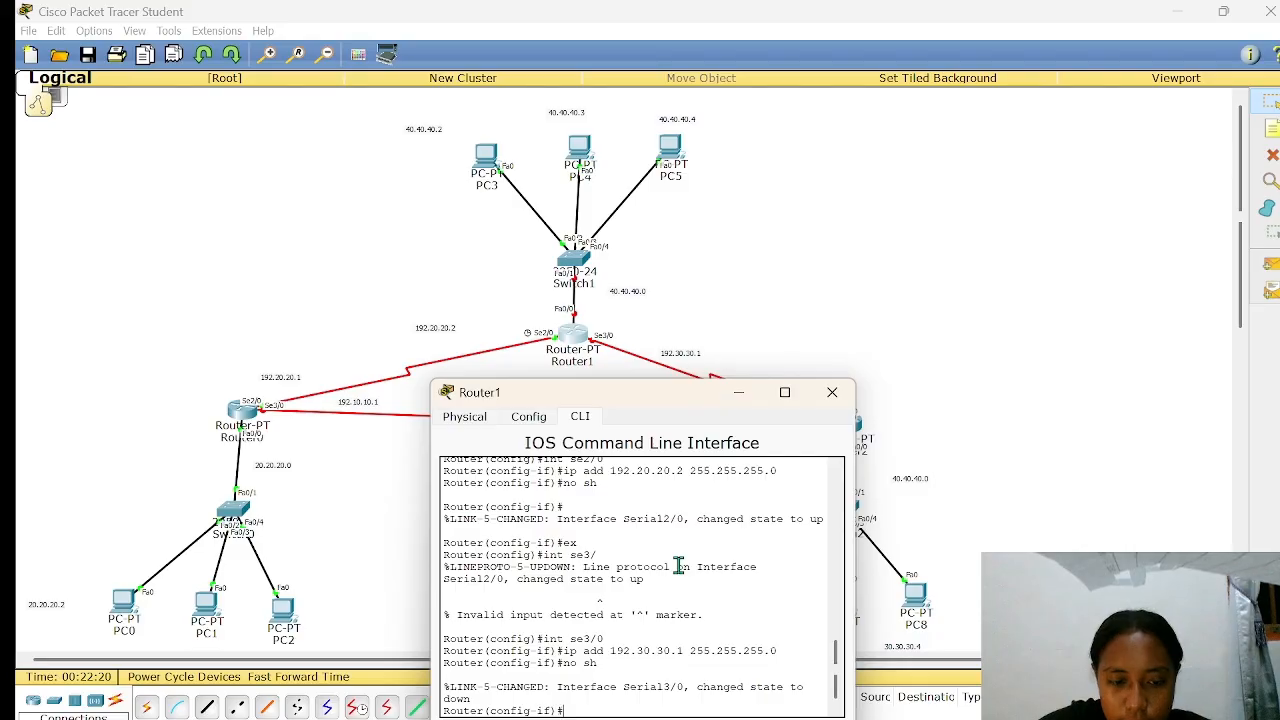
text(ex)
key(Return)
- Enter configuration of interface fa0/0 on Router1 with int fa0/0
text(ig)#i)
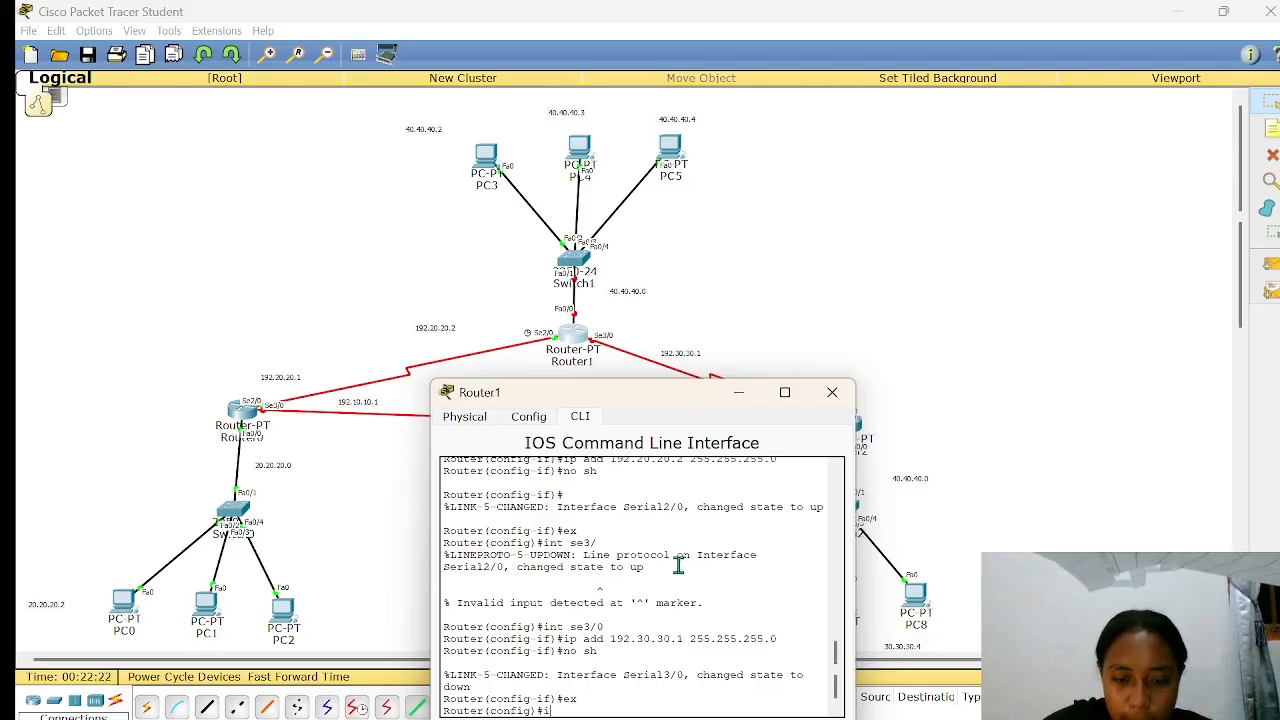
text(nt fa0/0)
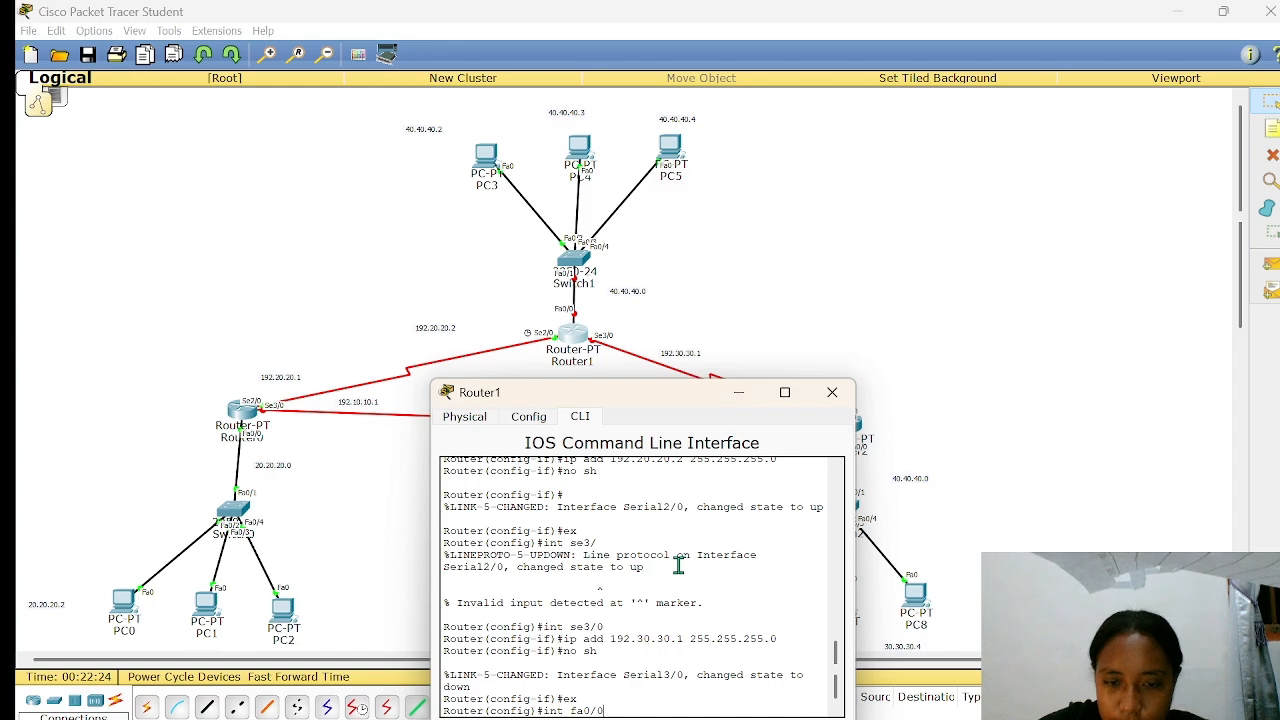
key(Return)
- Assign IP address 40.40.40.1 with subnet mask 255.255.255.0 to Router1's interface fa0/0 using ip add
text(i)
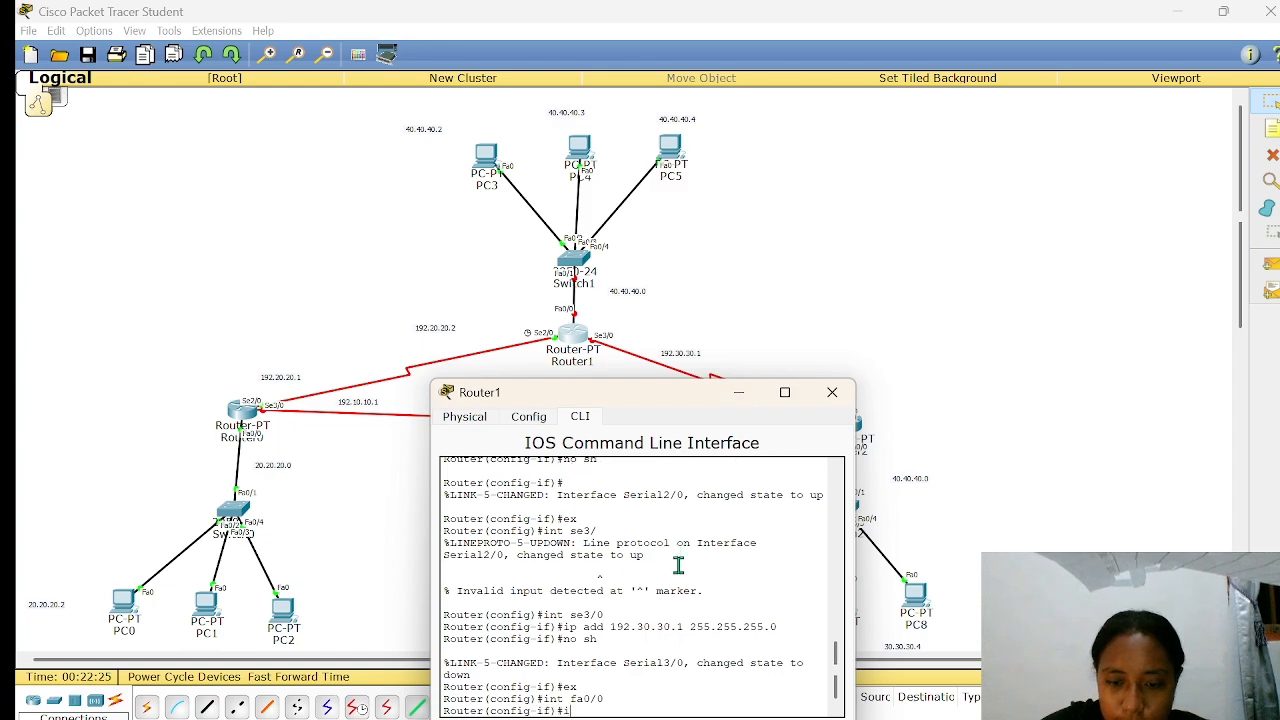
text(p add)
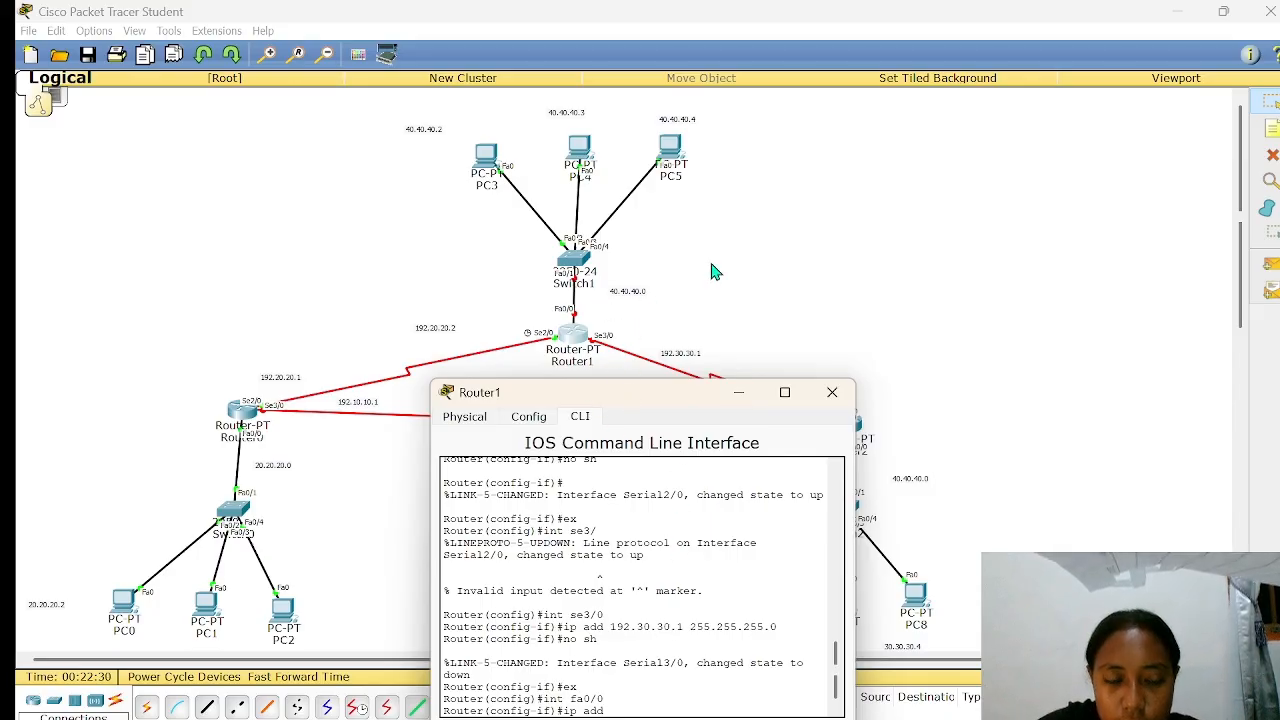
text( 40.)
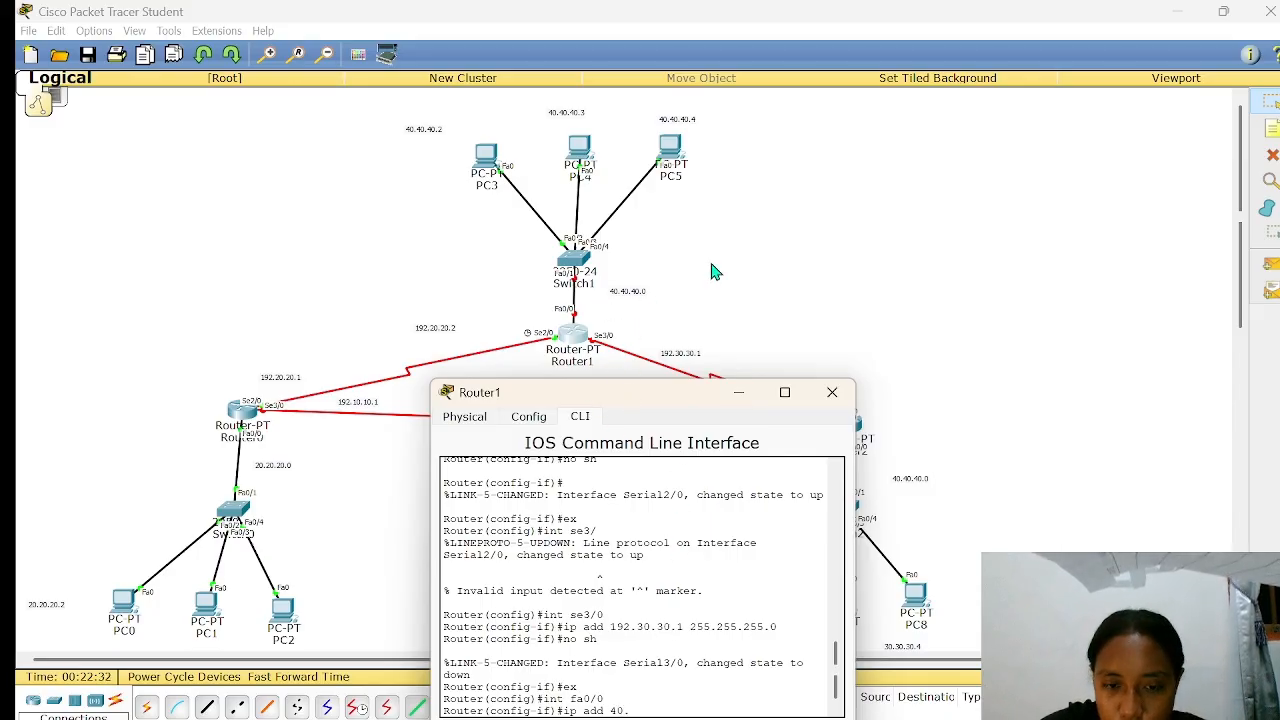
text(40.40.)
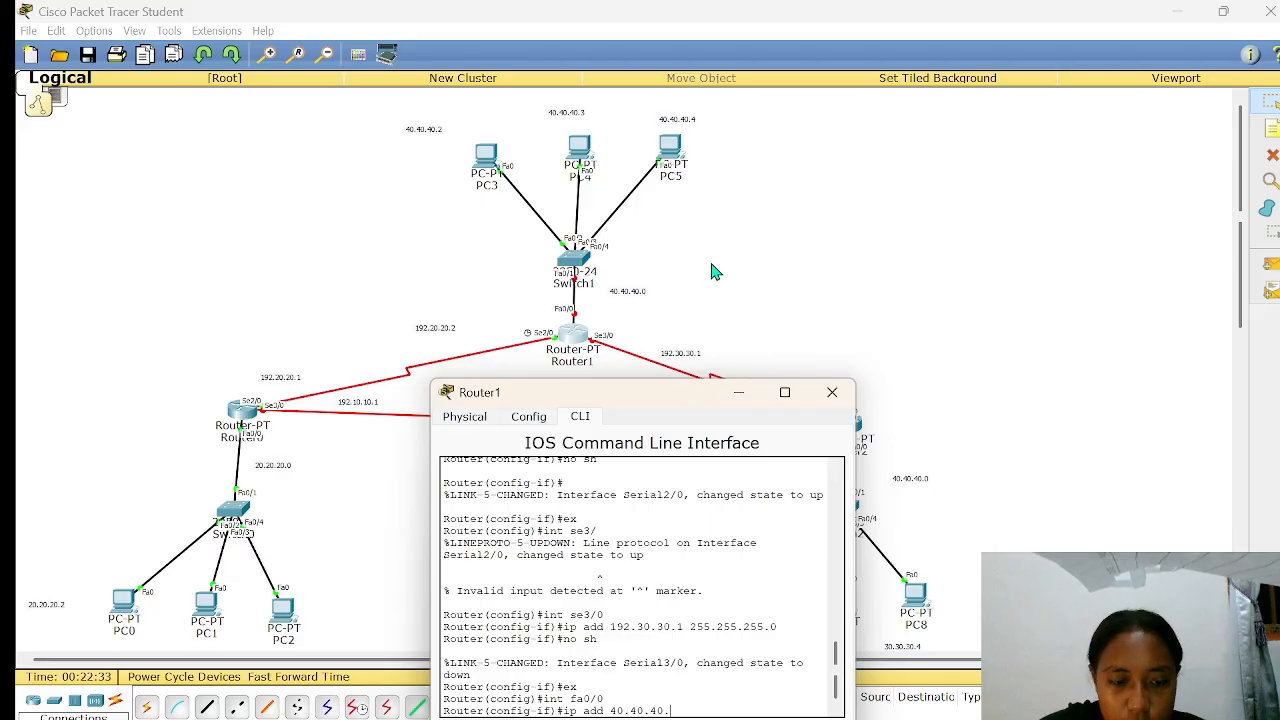
text(1 255.)
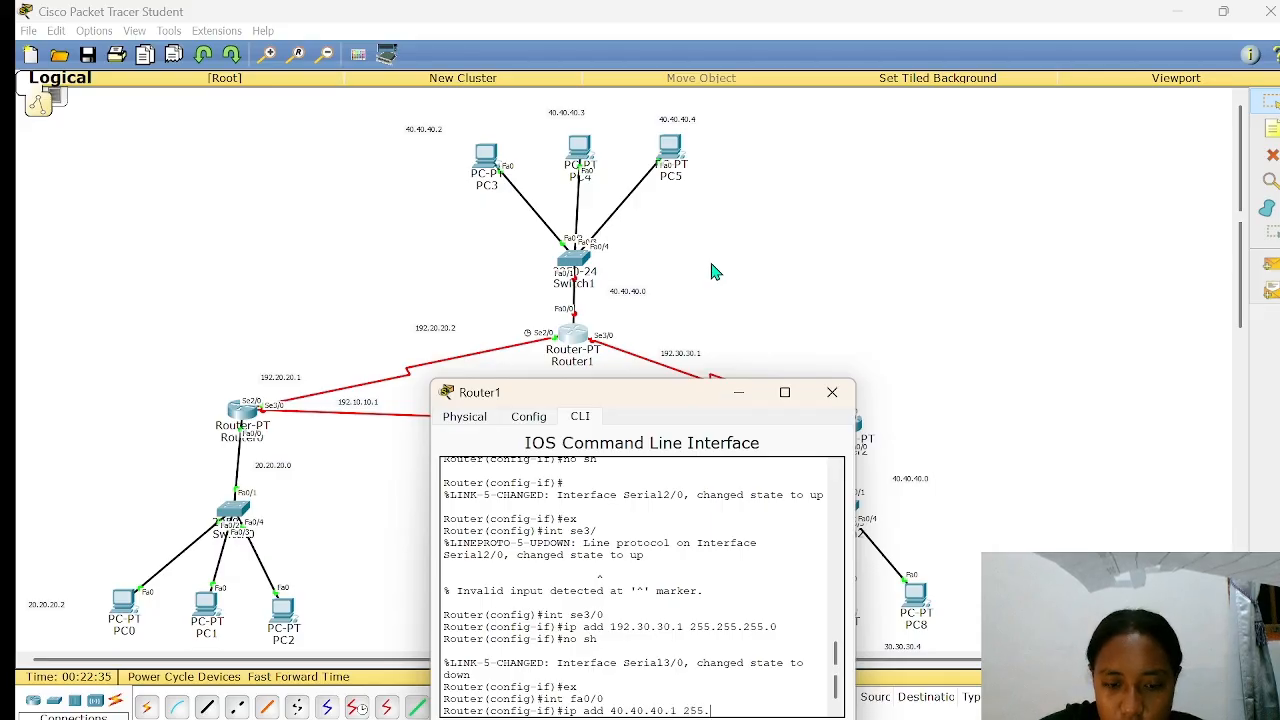
text(255.255)
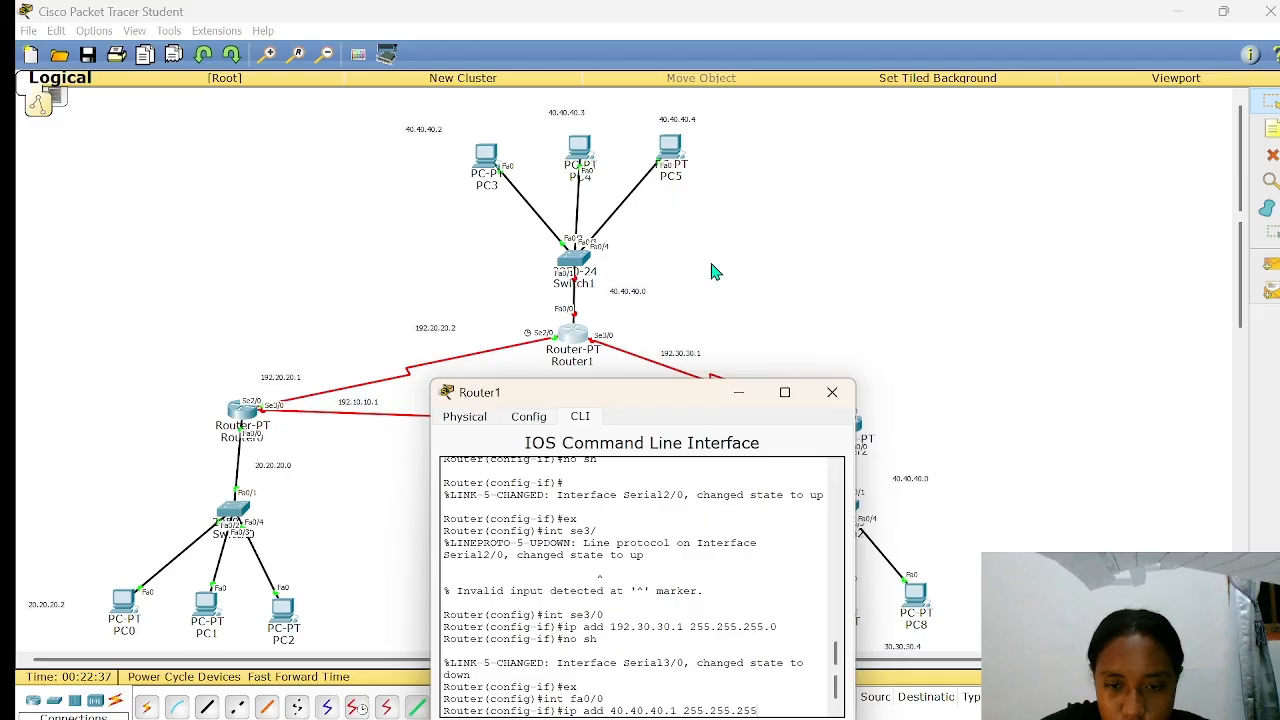
text(.0)
key(Return)
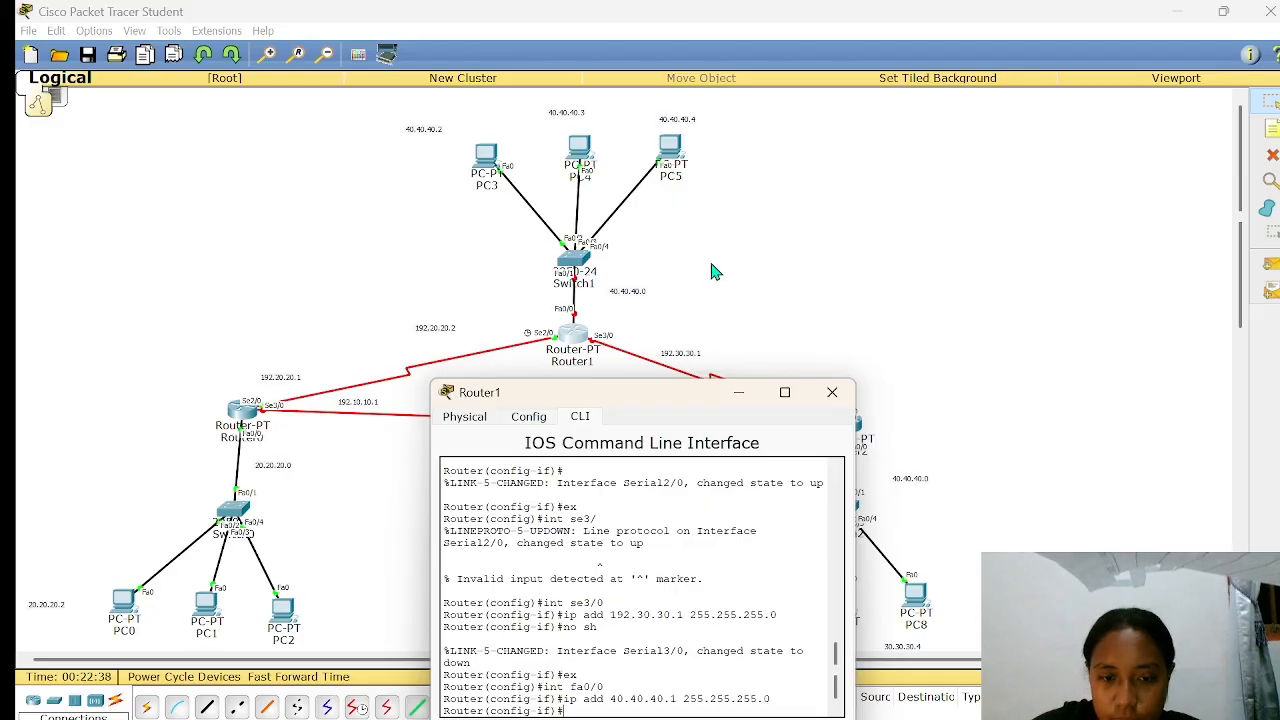
- Enable interface fa0/0 on Router1 with no sh and return to global configuration mode with ex
text(no)
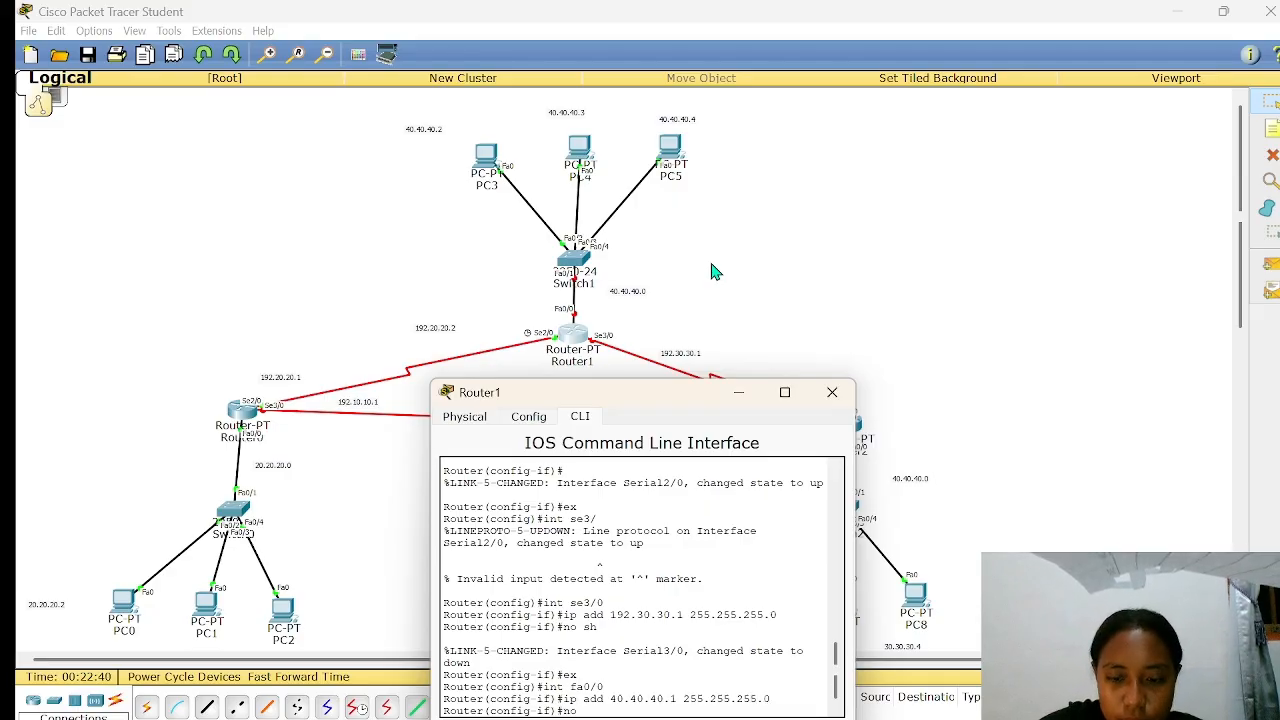
text( sh)
key(Return)
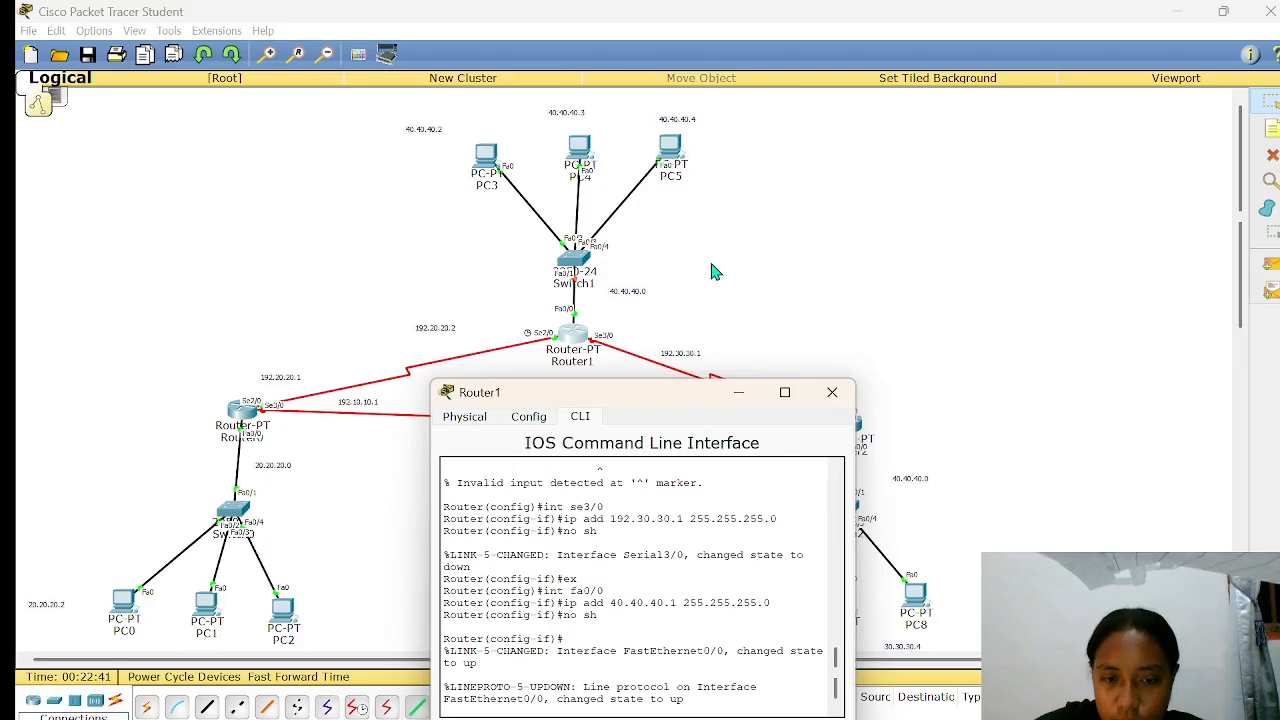
text(ex)
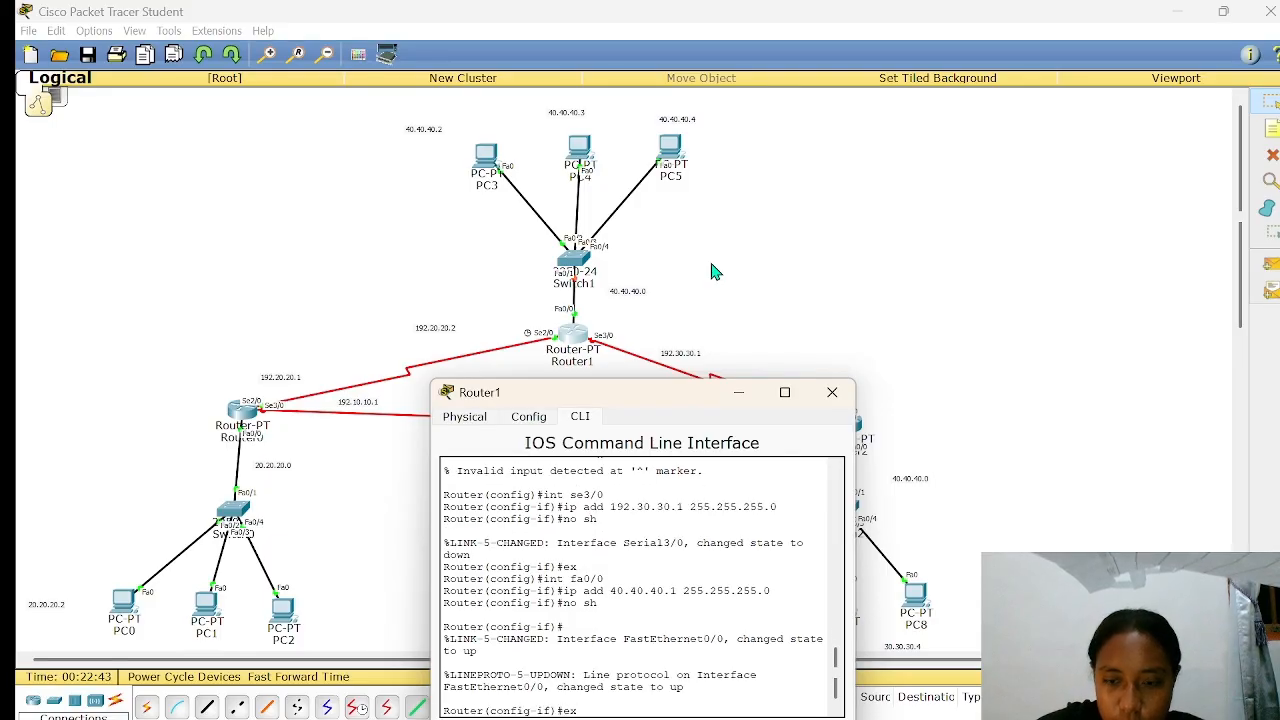
key(Return)
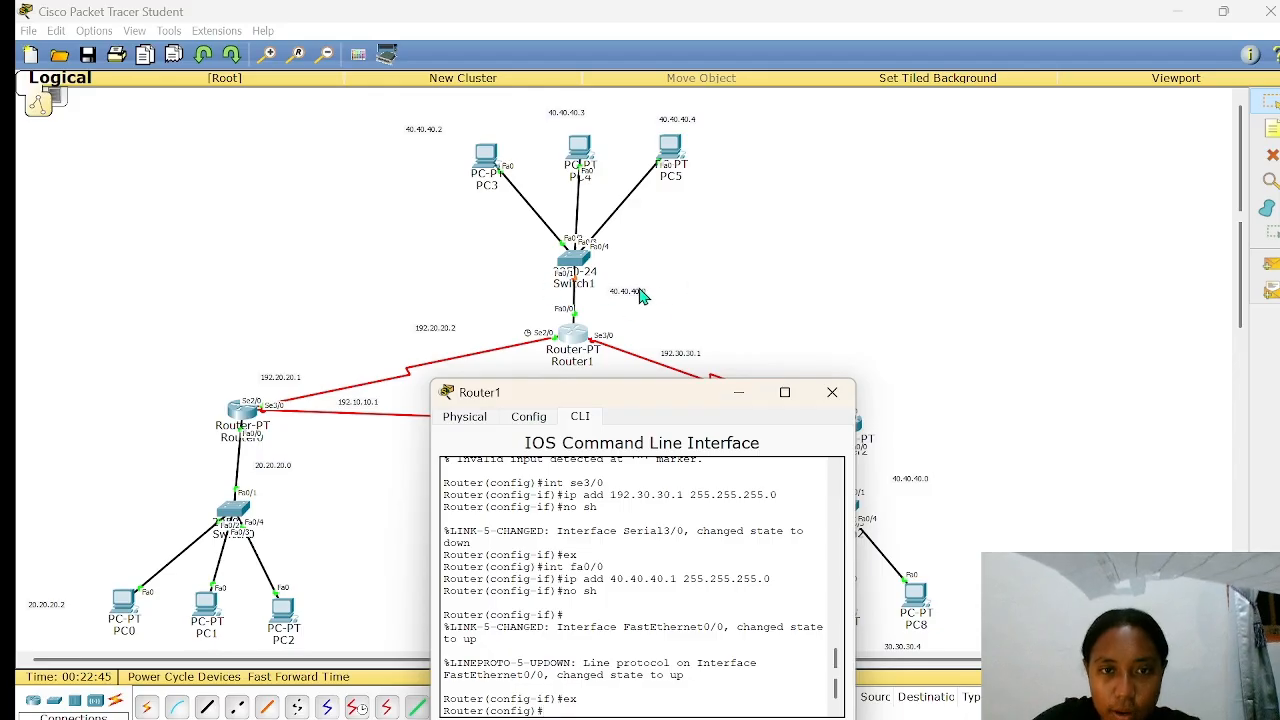
- Switch from Router1 to Router2's command line and answer n to the configuration dialog question
click(832, 392)
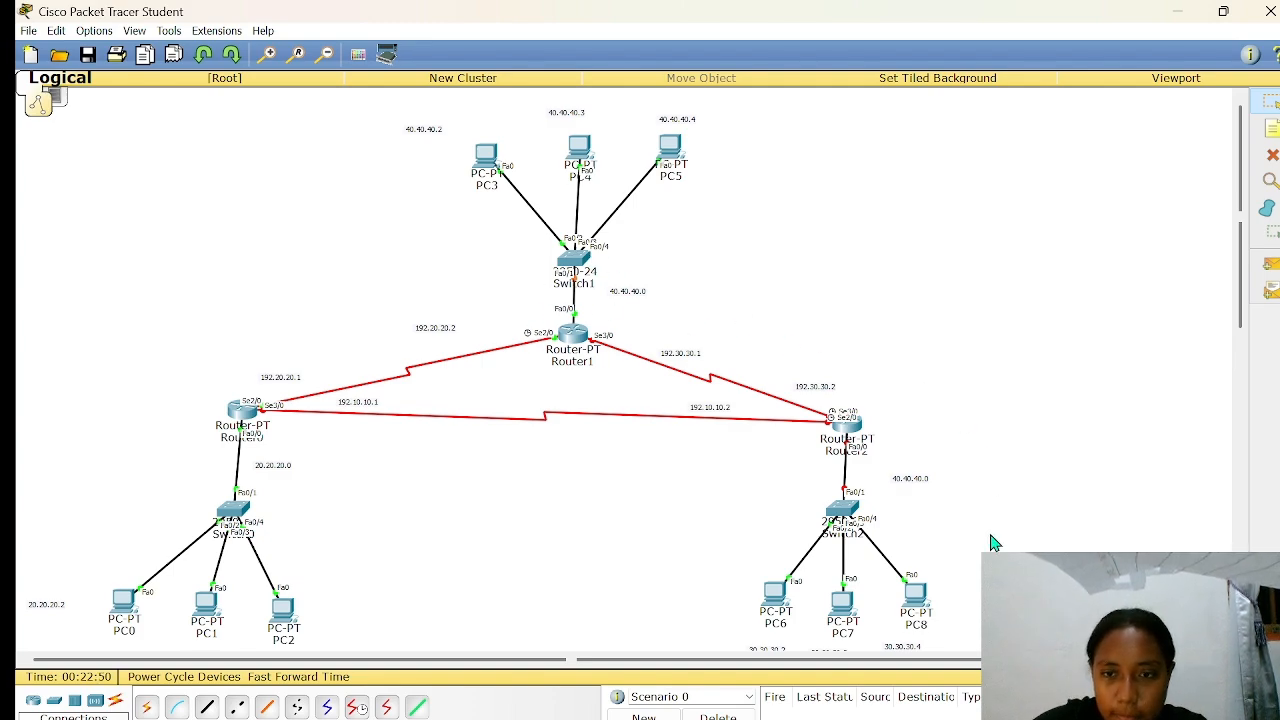
click(848, 434)
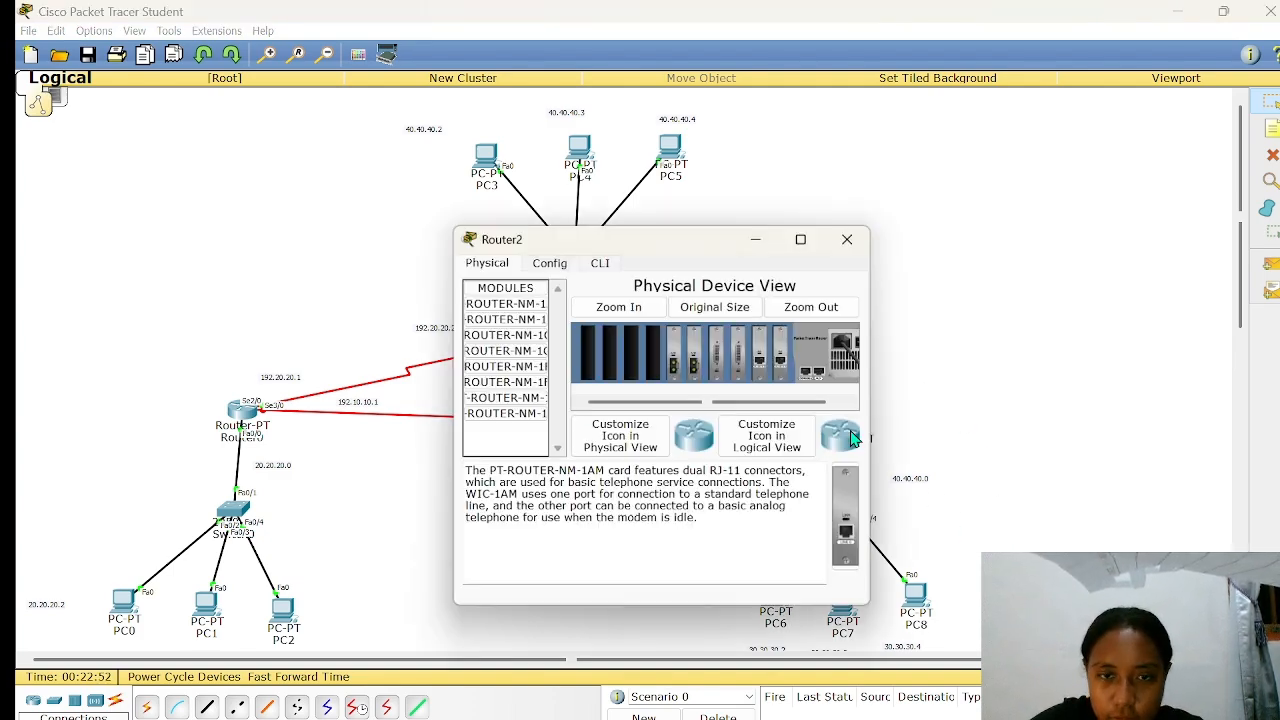
click(598, 262)
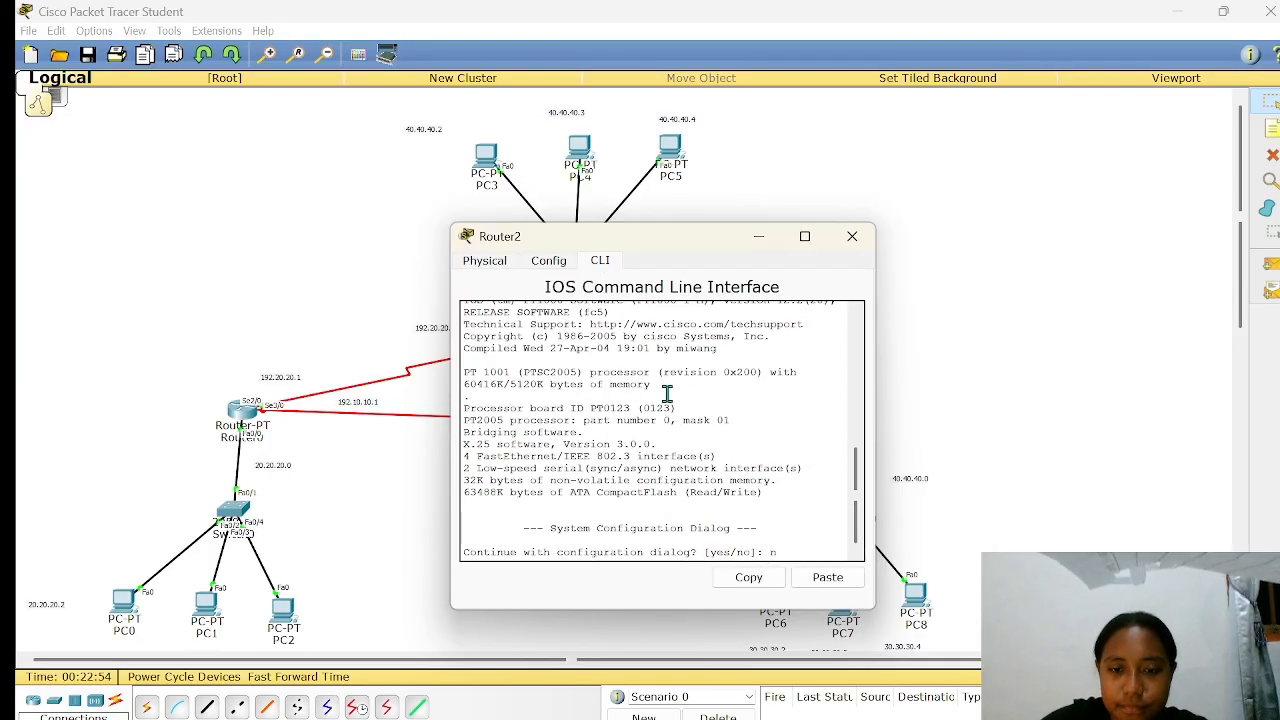
text(n)
key(Return)
key(Return)
- Enter global configuration mode on Router2 with en and conf t
text(en)
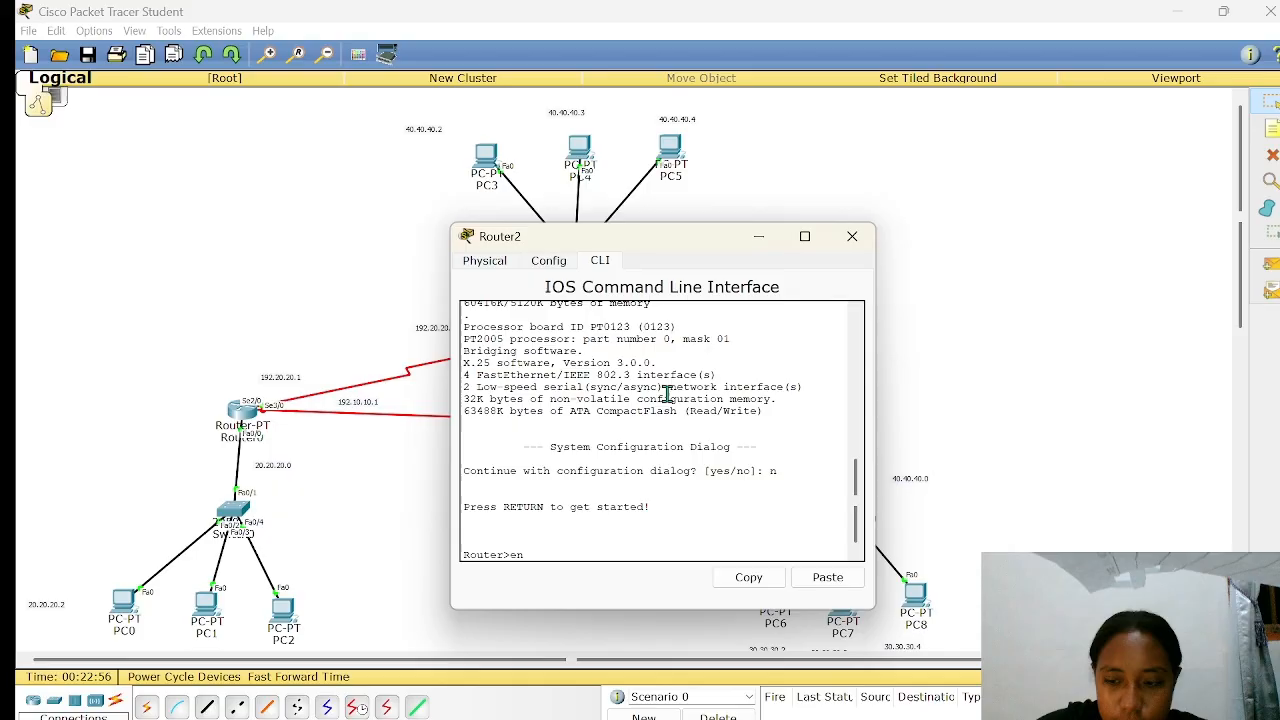
key(Return)
text(conf t)
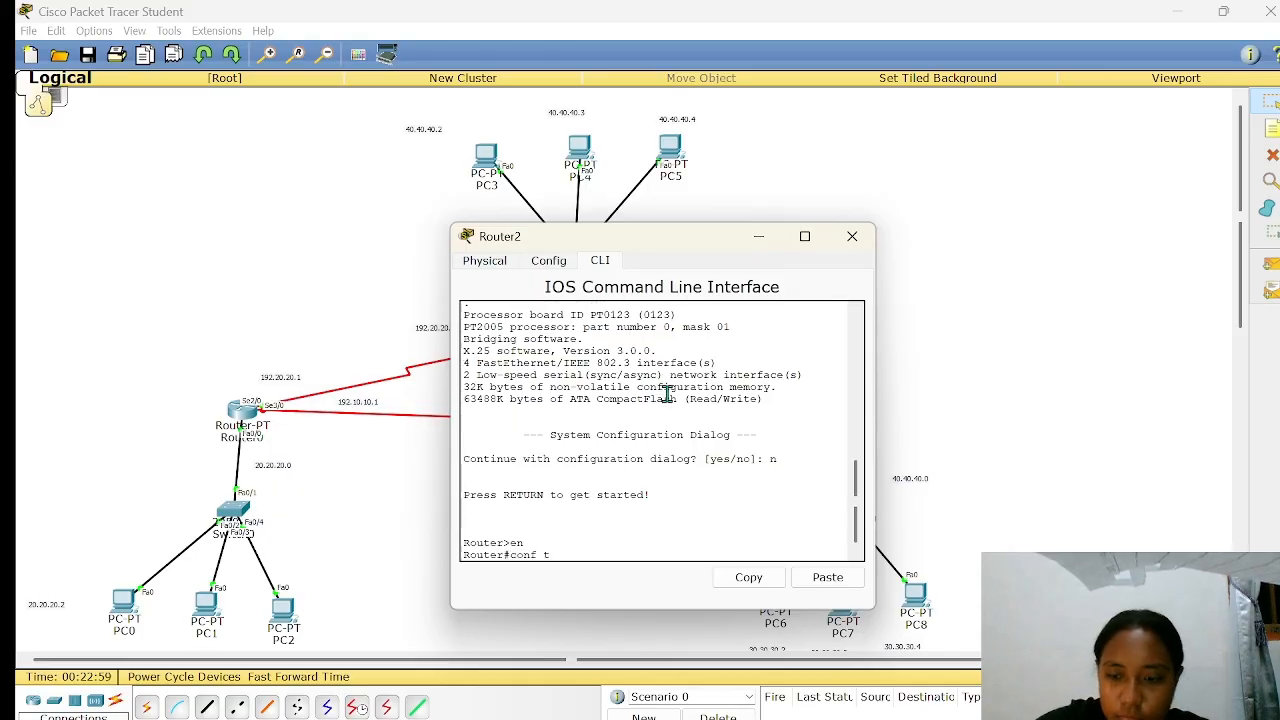
key(Return)
- Start an int se command on Router2 and move its window aside to uncover Router2 in the topology
text(int se)
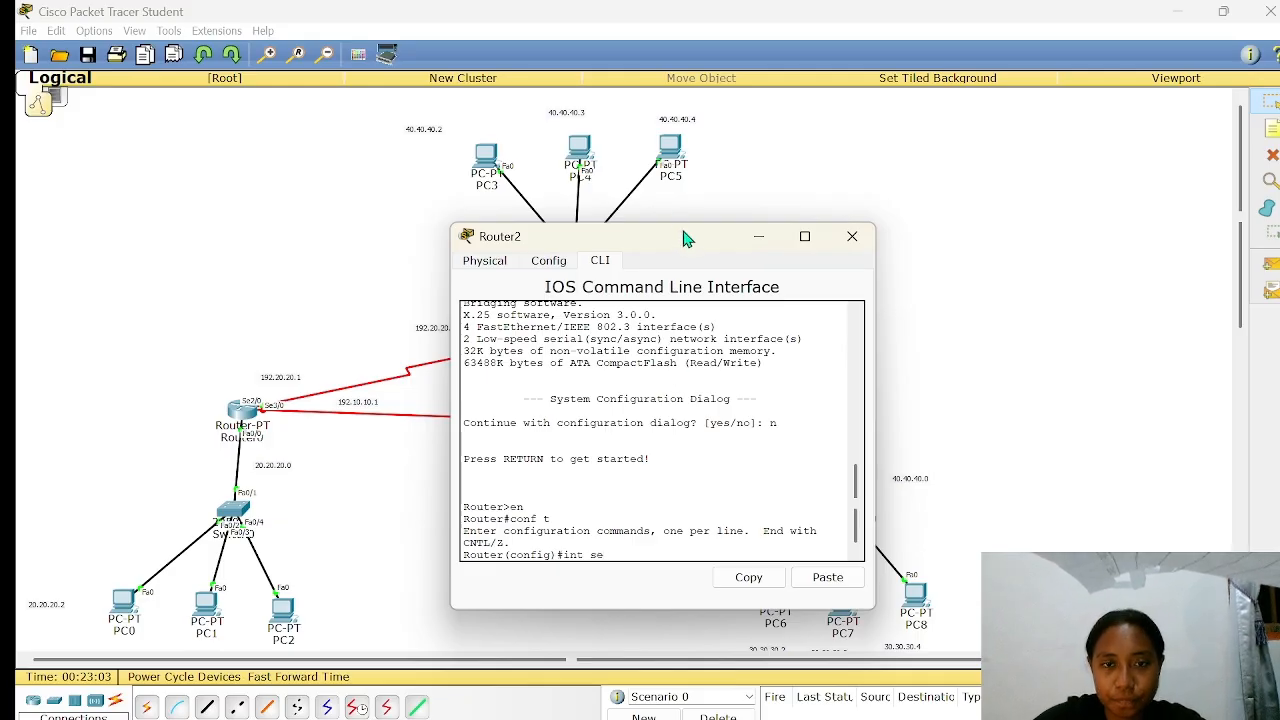
drag(687, 236, 463, 260)
text(e)
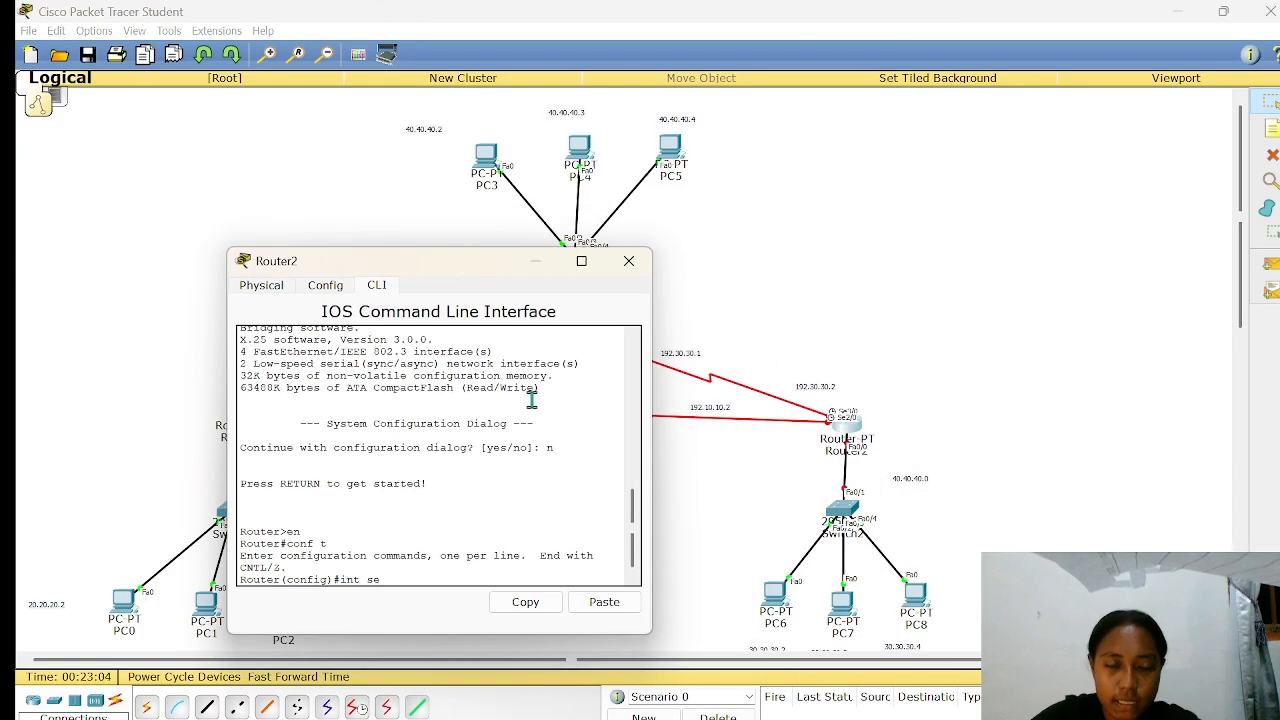
- Shift Router2 slightly to the left in the topology to tell its serial port labels apart
click(854, 427)
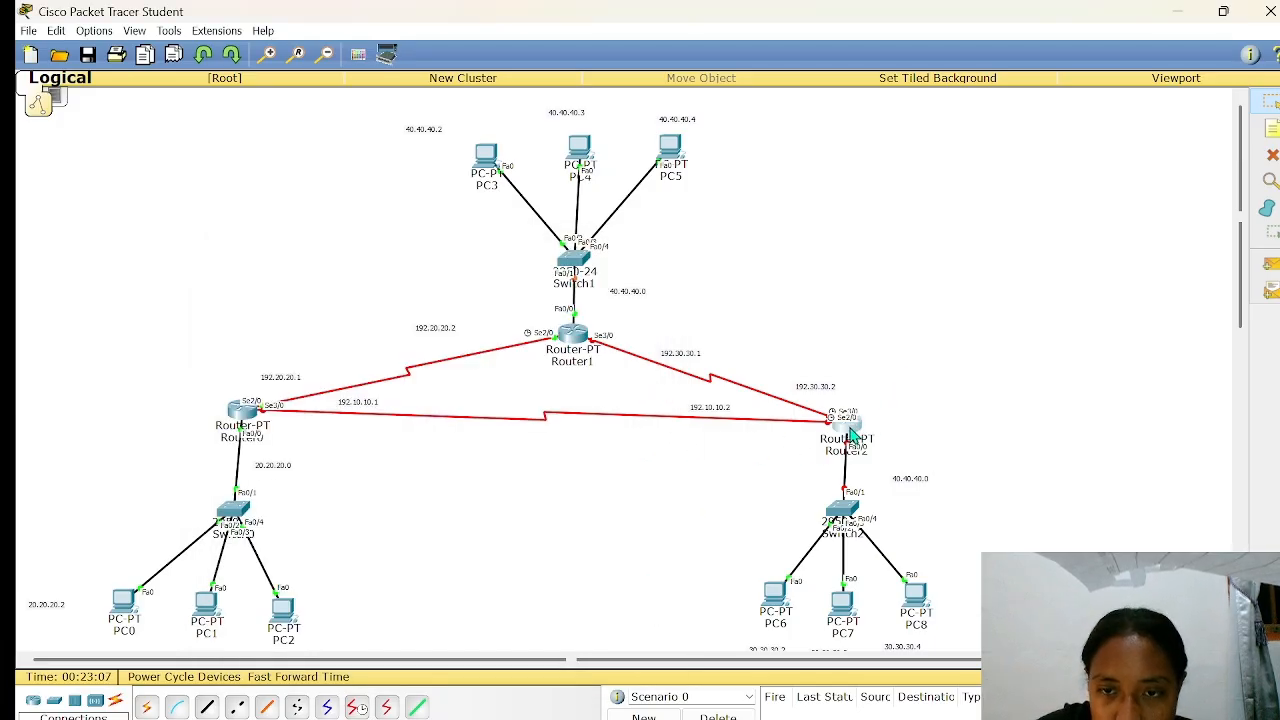
drag(850, 432, 780, 432)
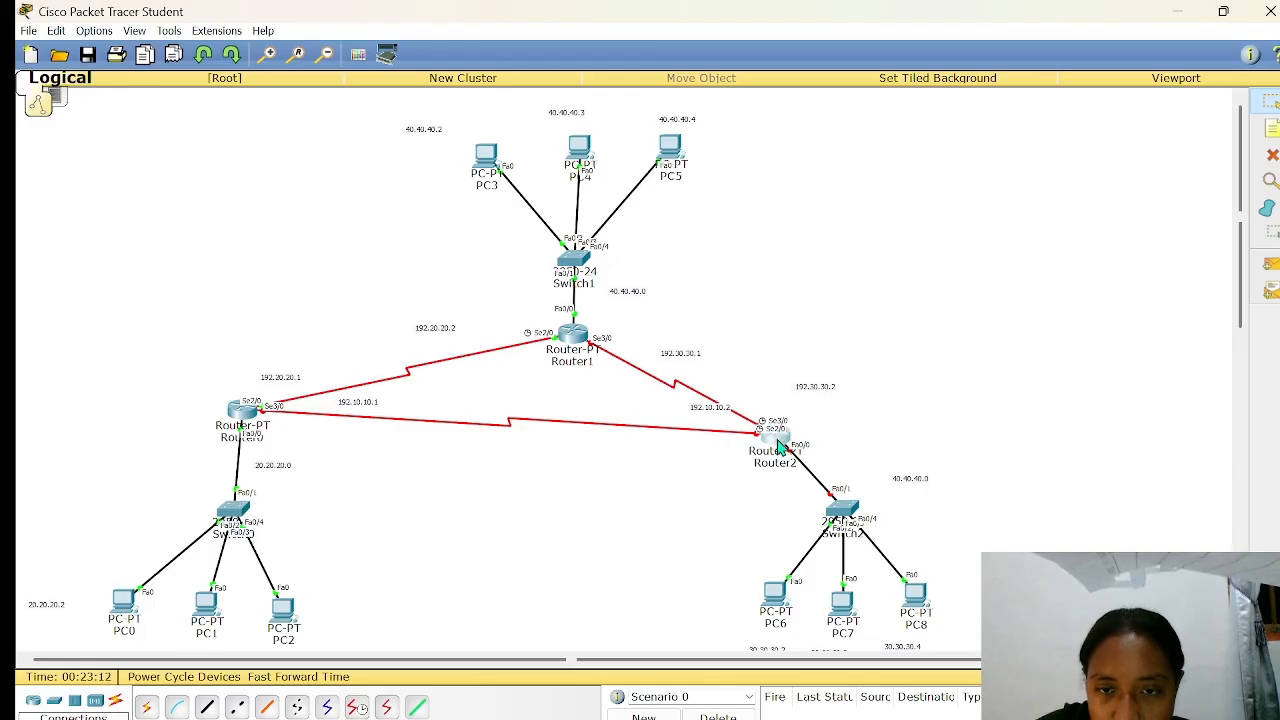
drag(778, 440, 829, 438)
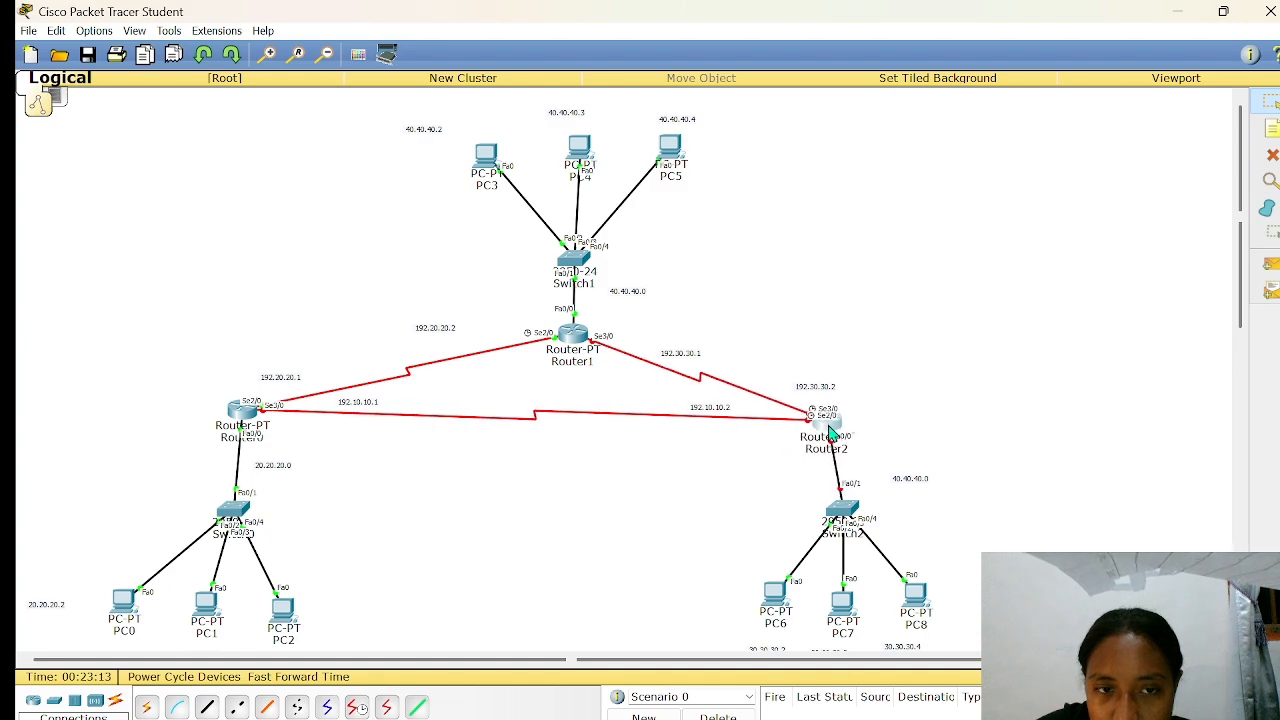
- Return to Router2's command line and enter configuration of interface se3/0 with int se3/0
click(826, 422)
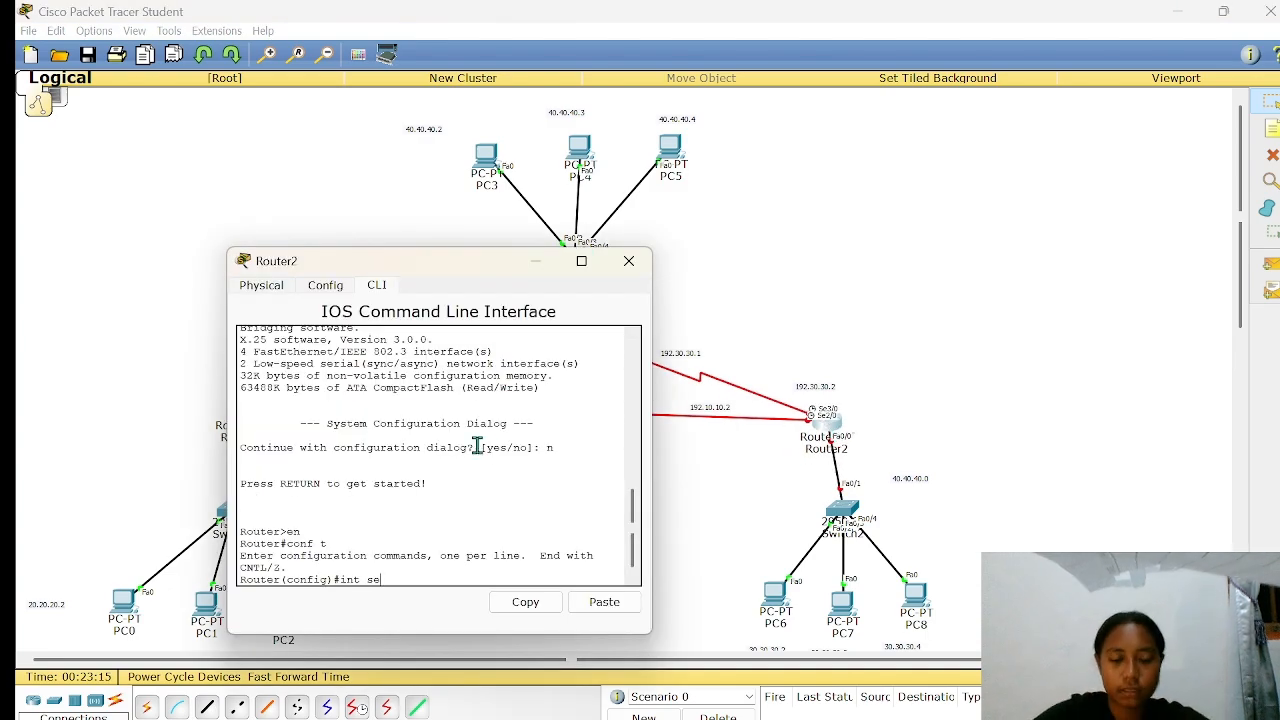
text(3)
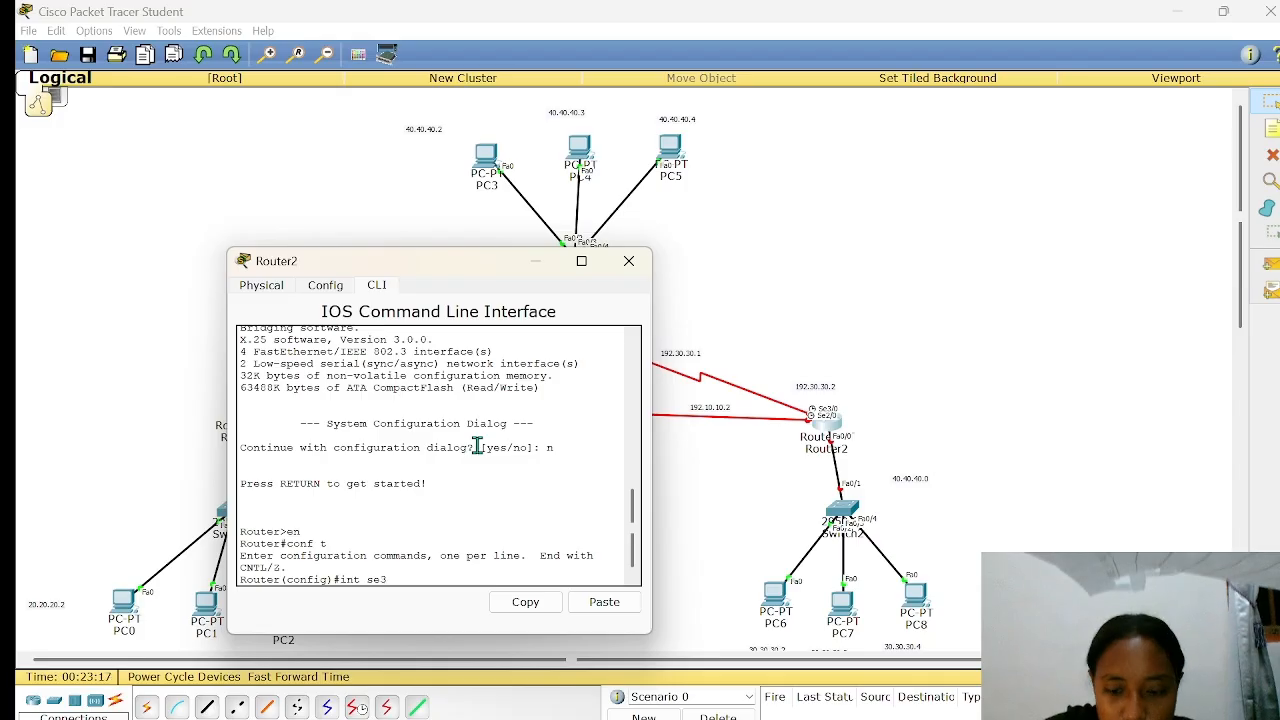
text(/0)
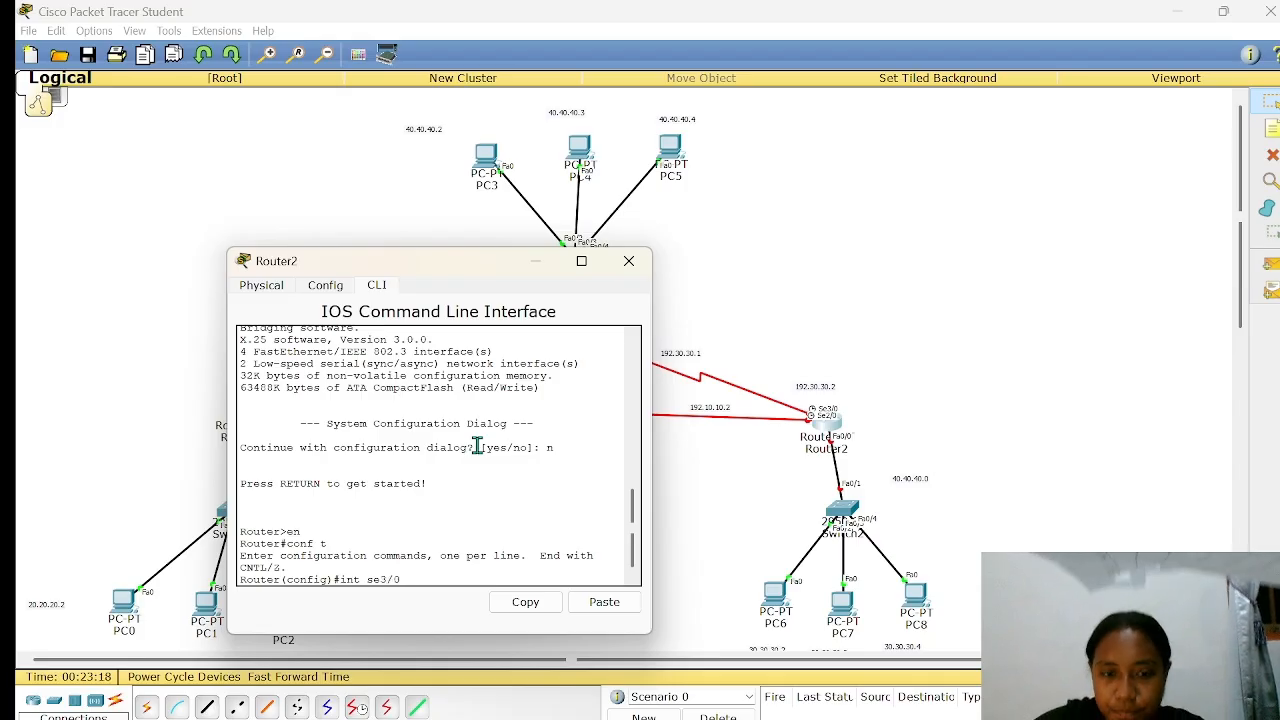
key(Return)
- Assign IP address 192.30.30.2 with subnet mask 255.255.255.0 to Router2's interface se3/0 using ip add
text(ip)
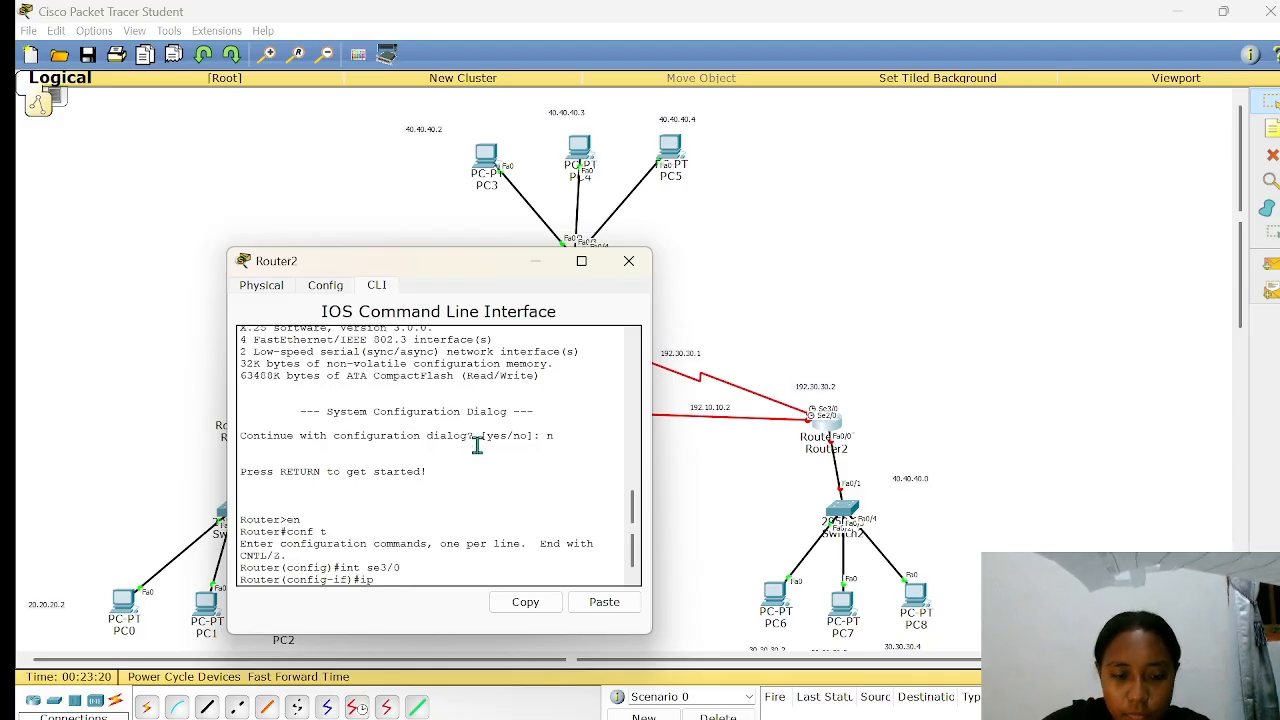
text( add)
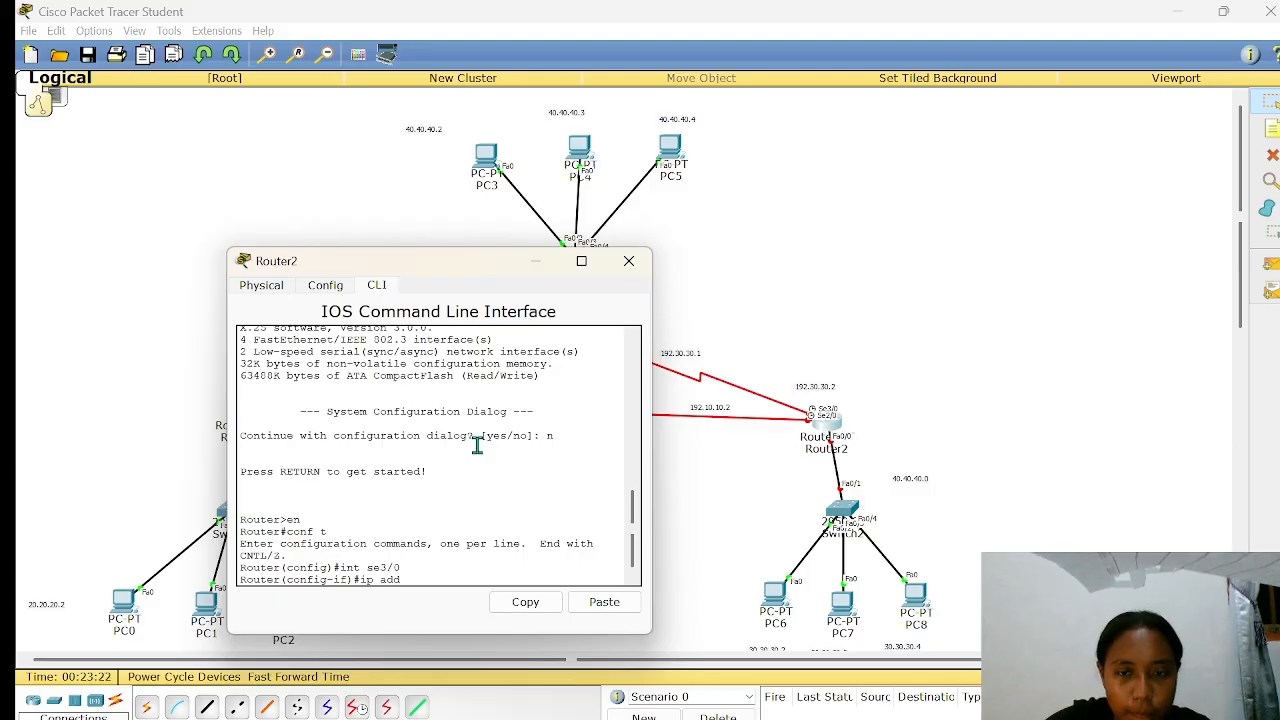
text( 192)
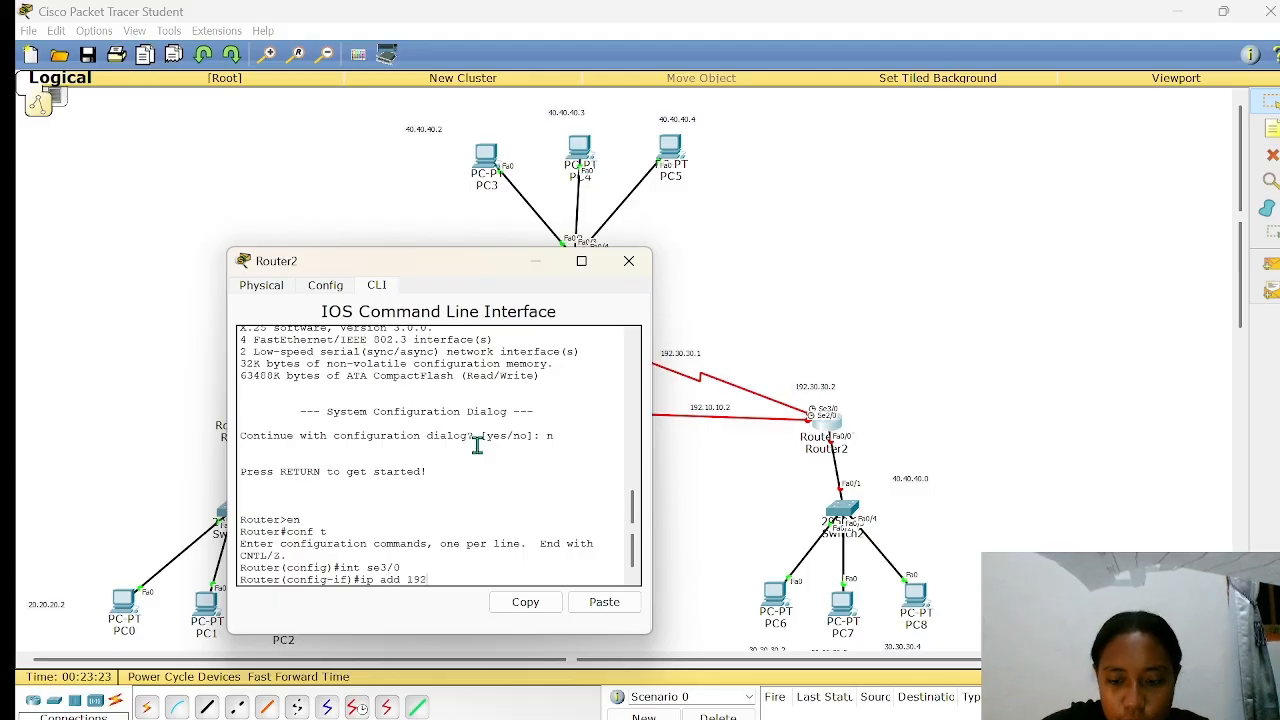
text(.30.30.)
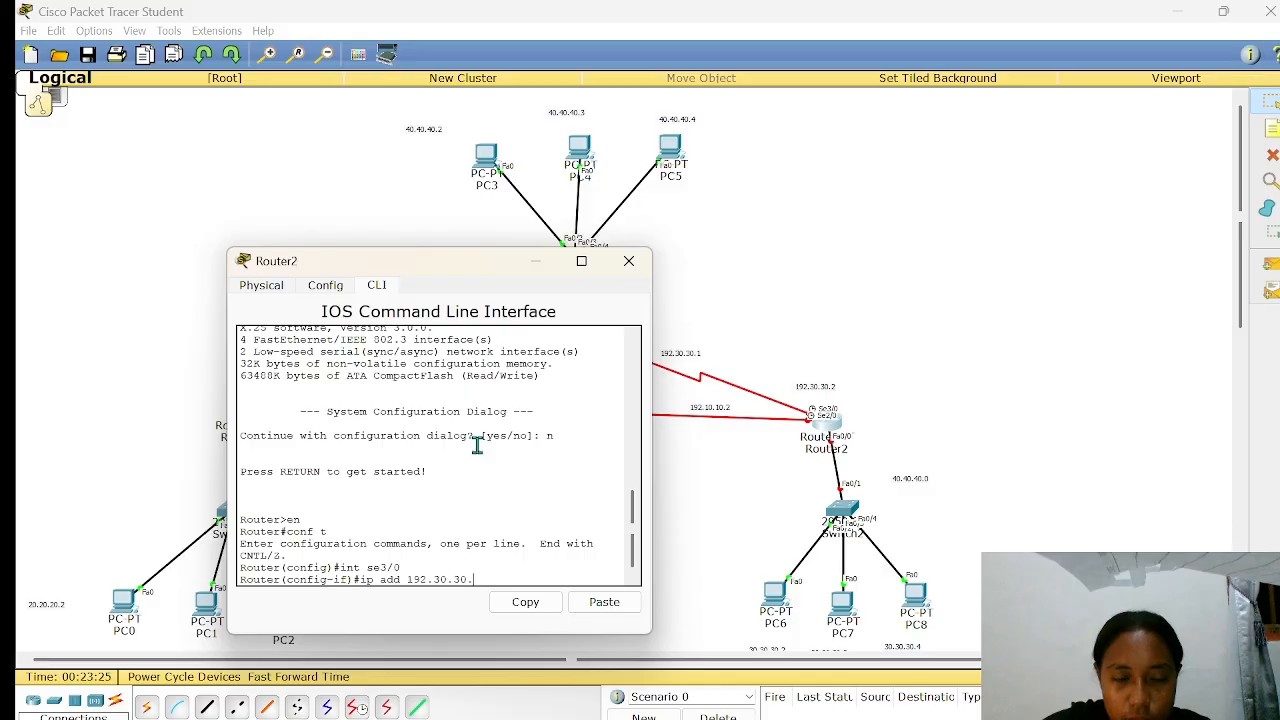
text(2)
text( 2)
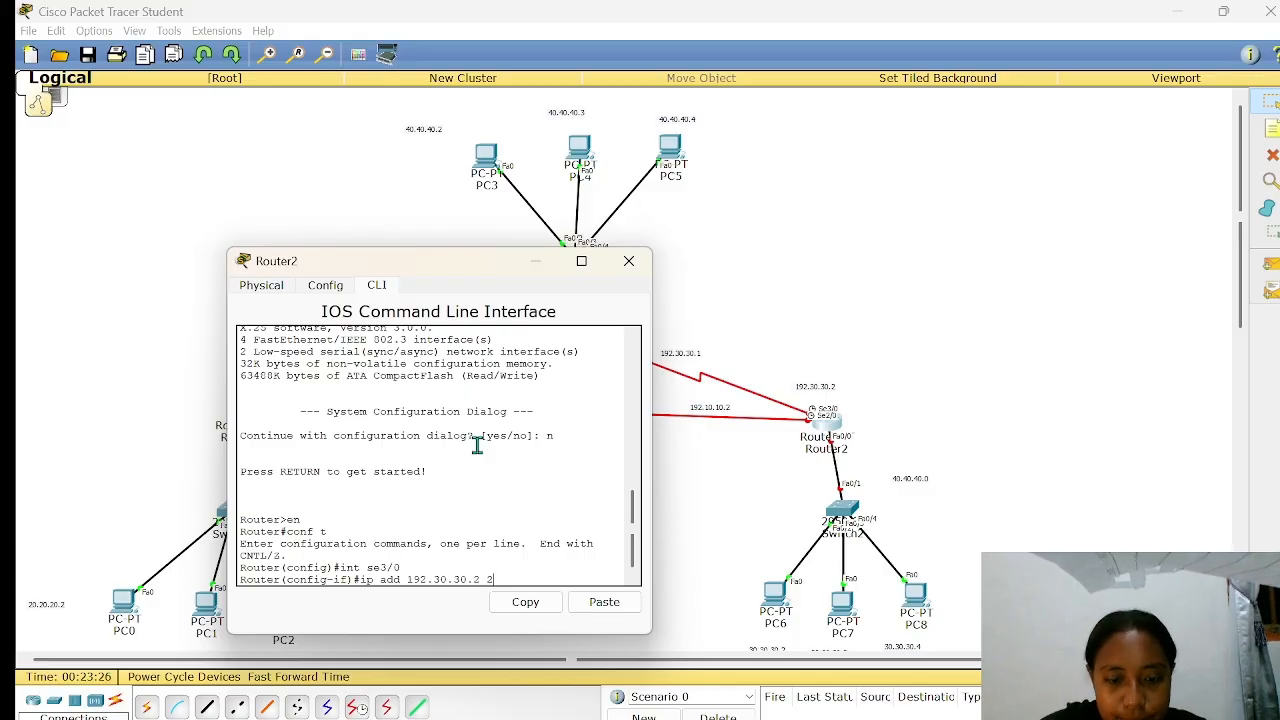
text(55.255)
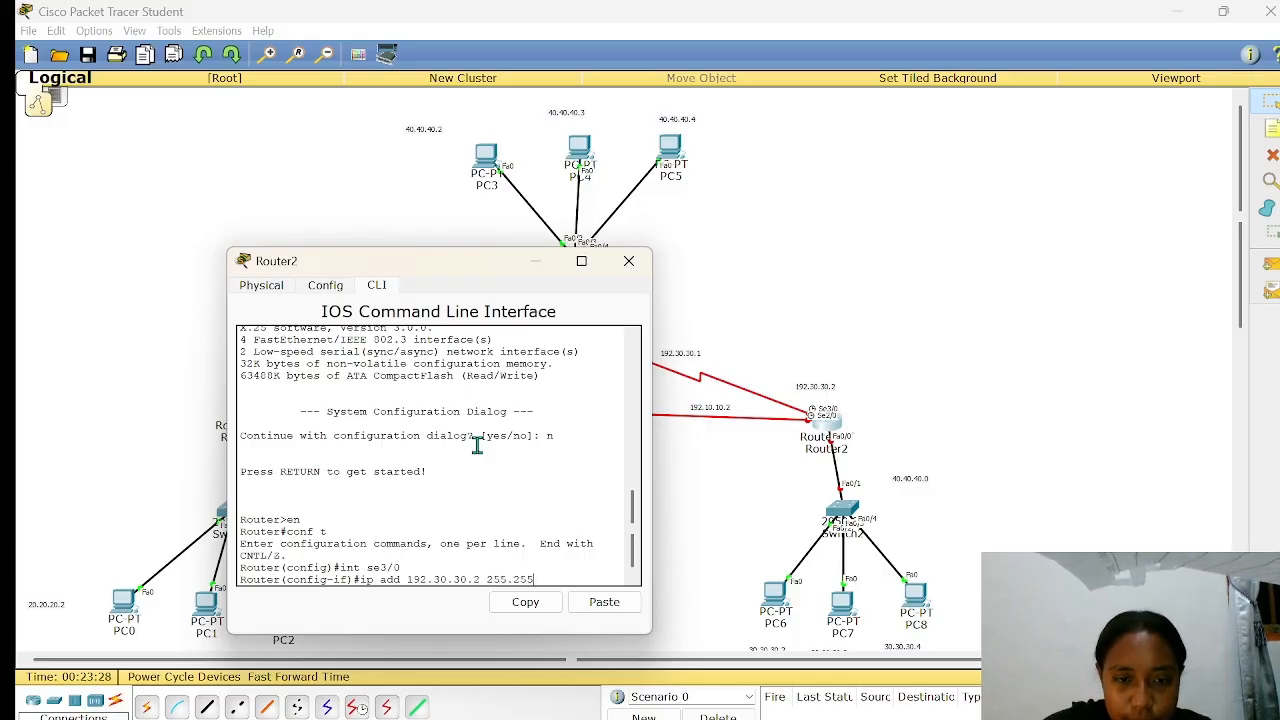
text(.255.)
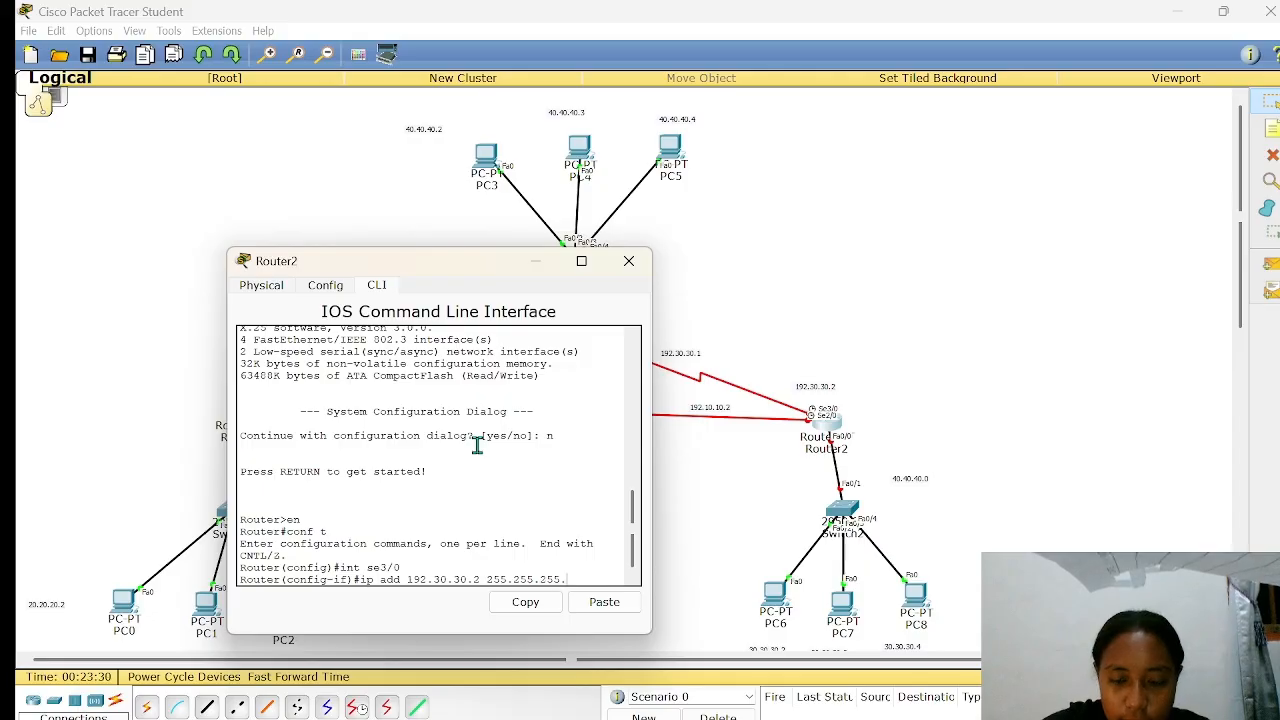
text(0)
key(Return)
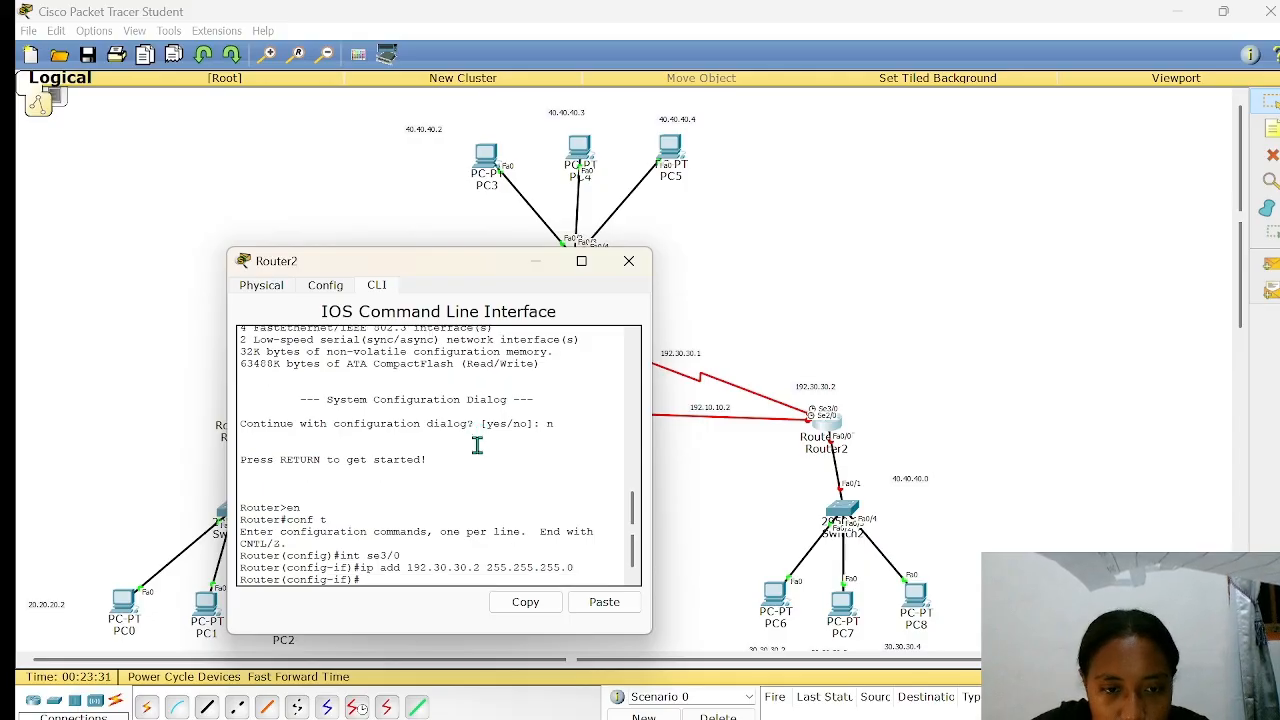
- Enable Router2's interface se3/0 with no sh and leave its interface configuration with ex
text(n)
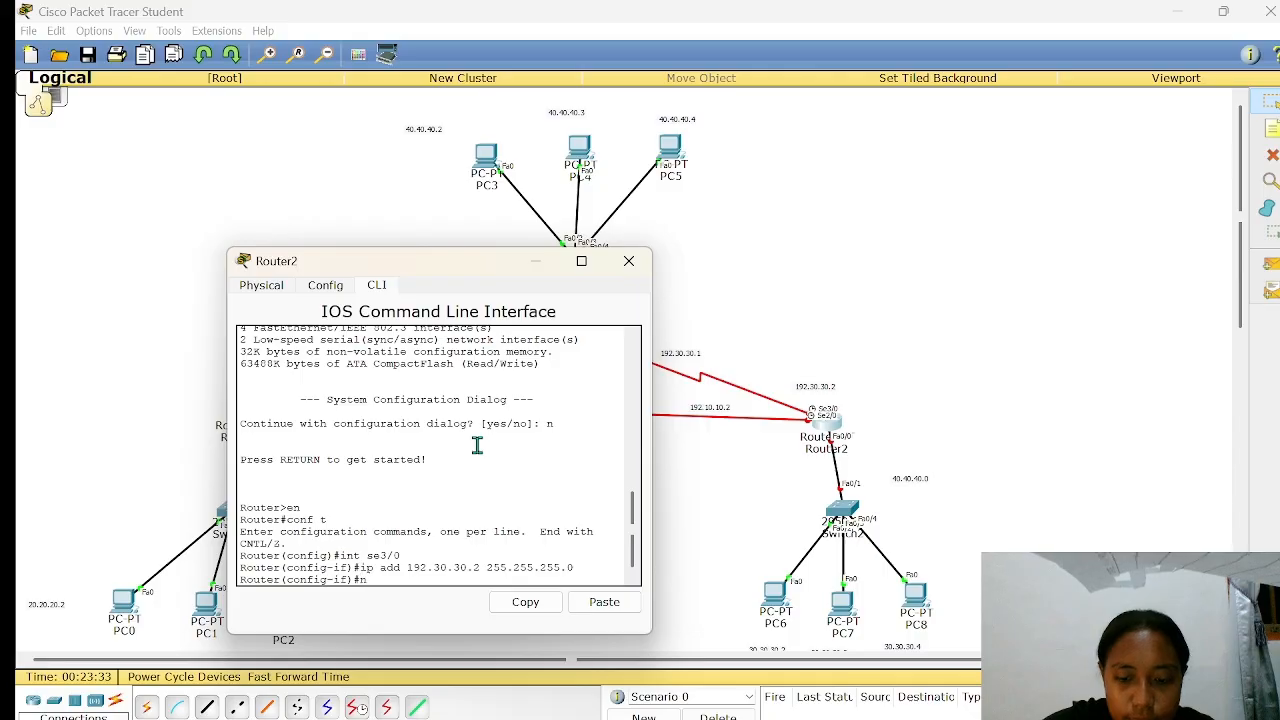
text(o sh)
key(Return)
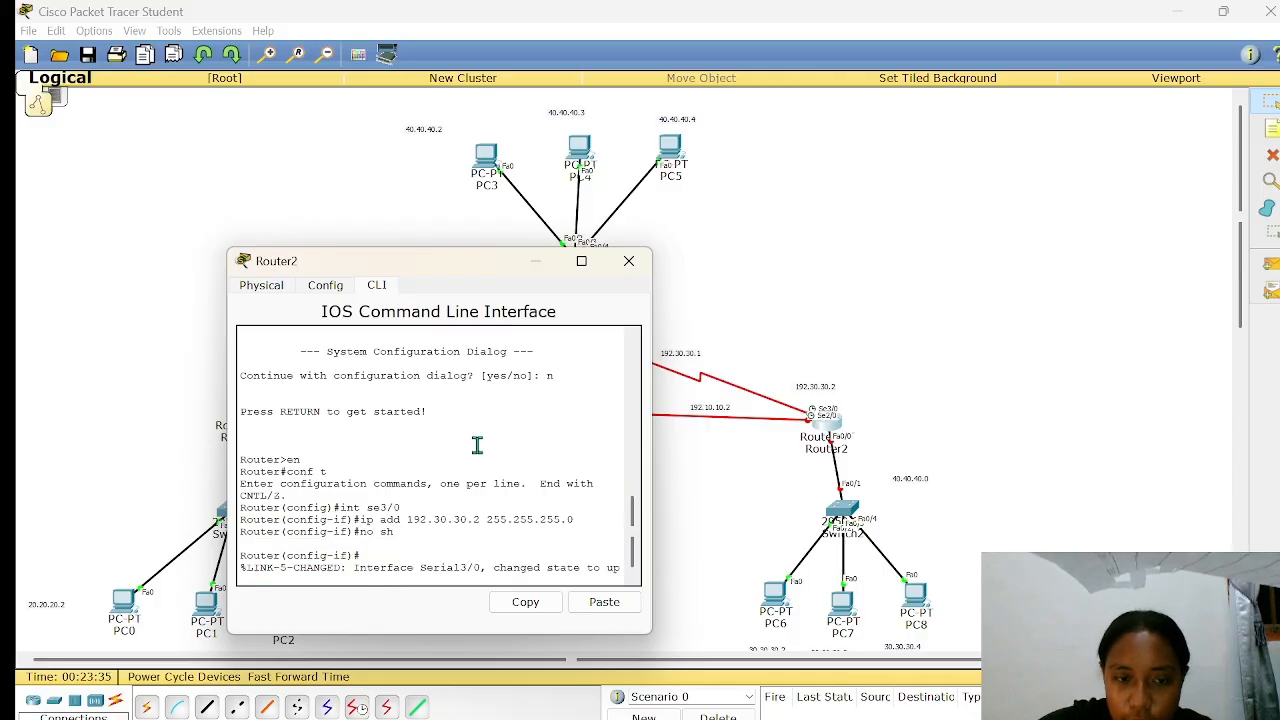
key(Return)
text(ex)
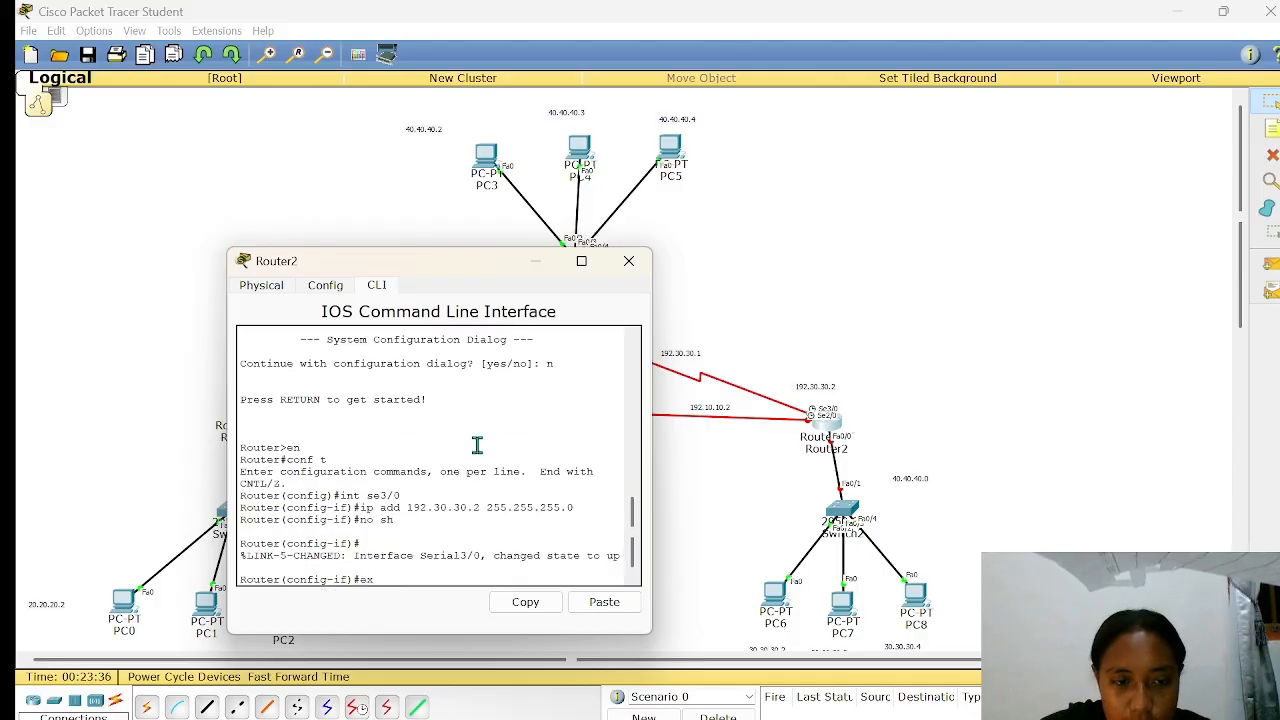
key(Return)
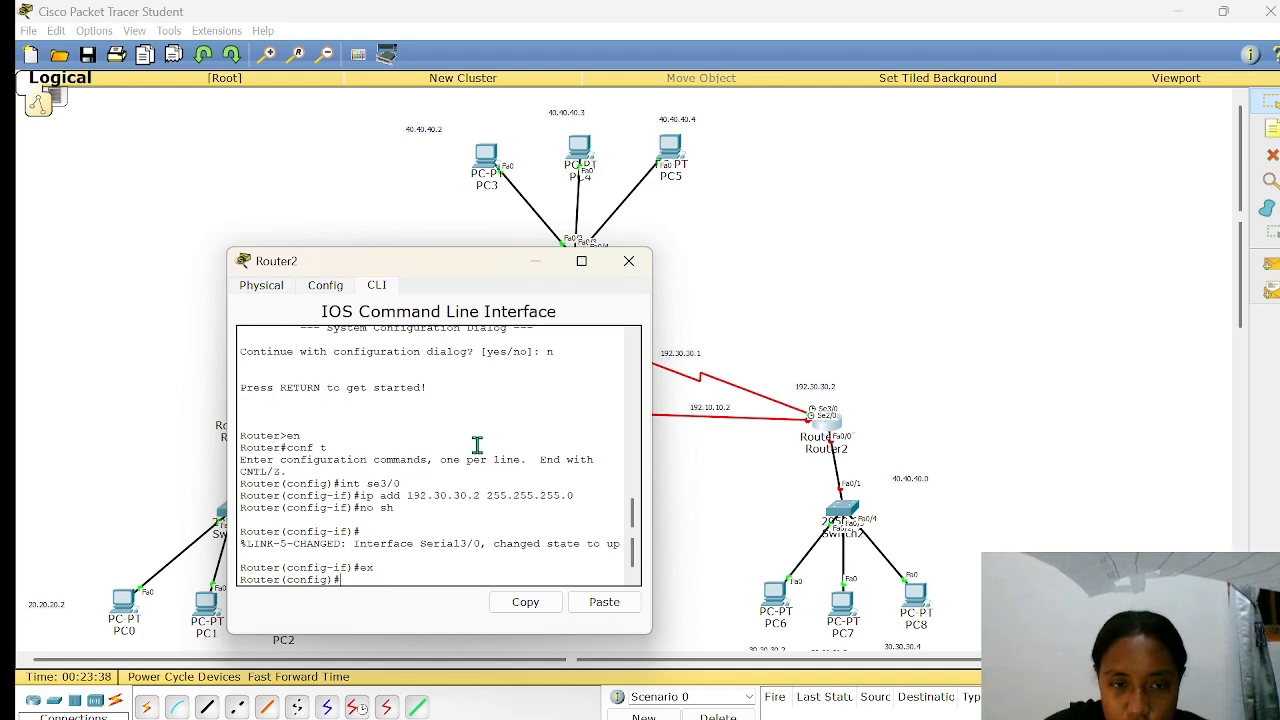
text(int )
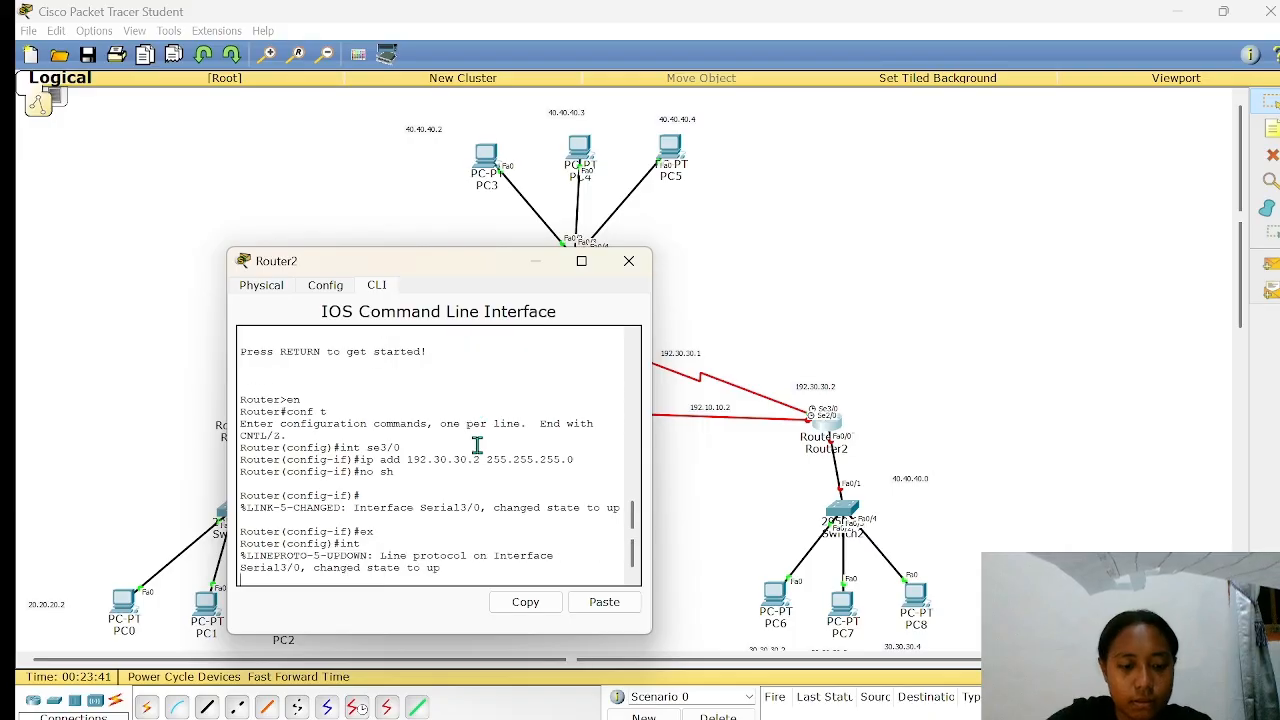
text(se)
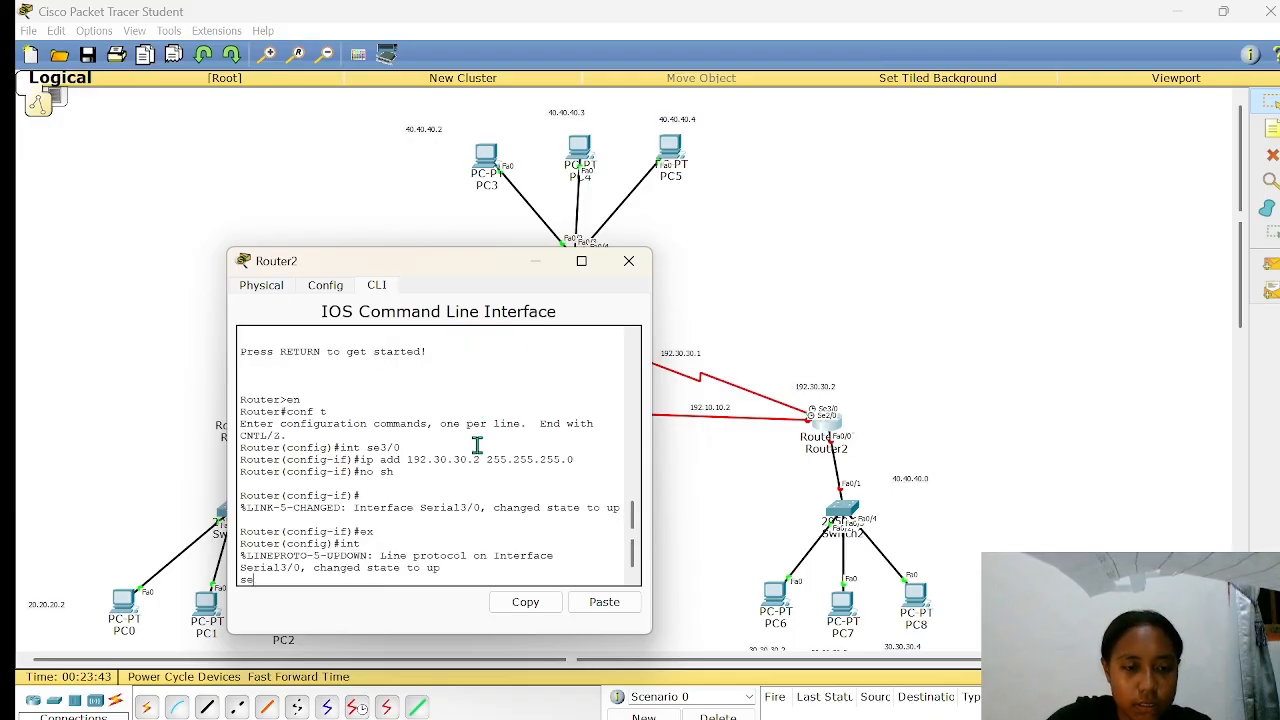
key(BackSpace)
key(BackSpace)
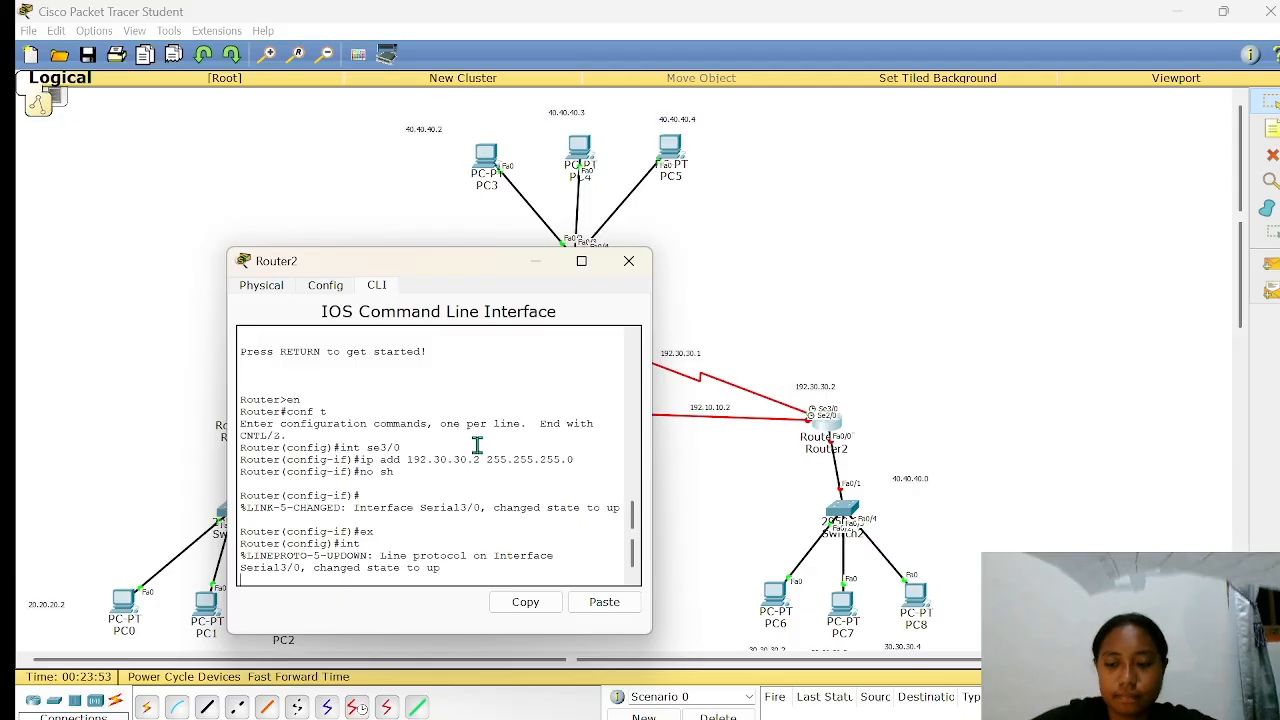
key(Return)
- Enter configuration of Router2's interface se2/0 with int se2/0
text(int )
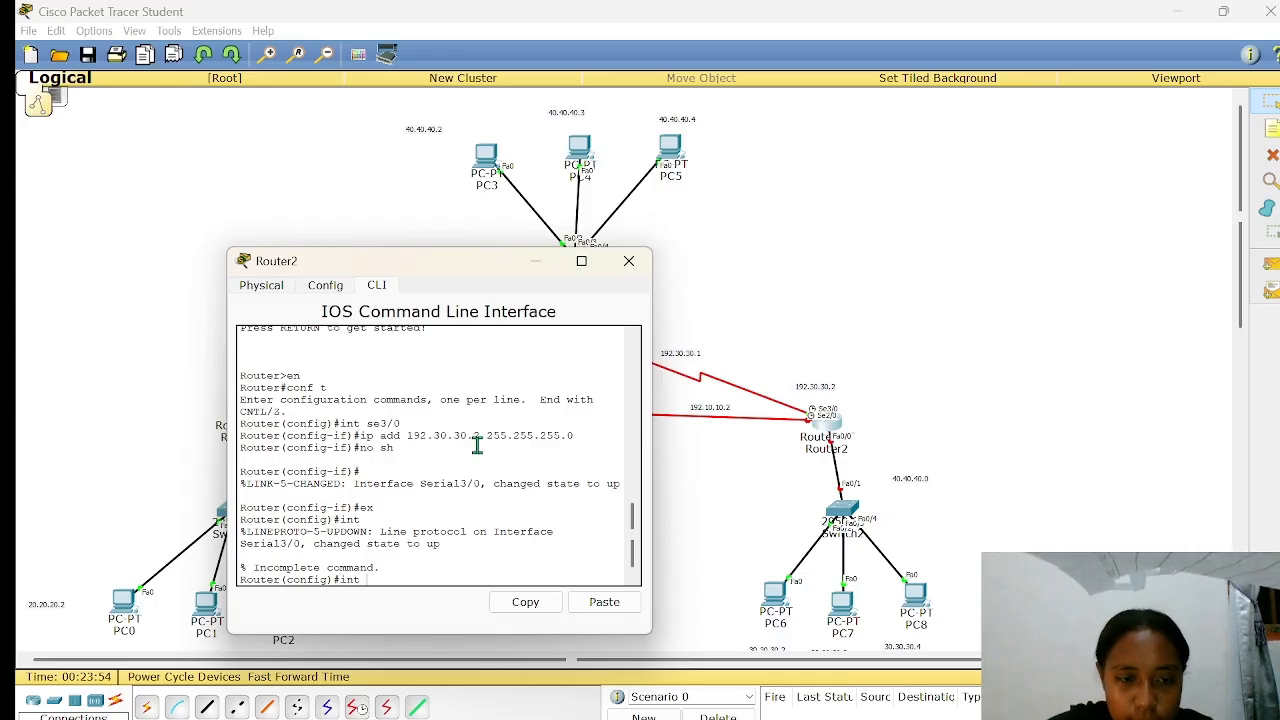
text(se2)
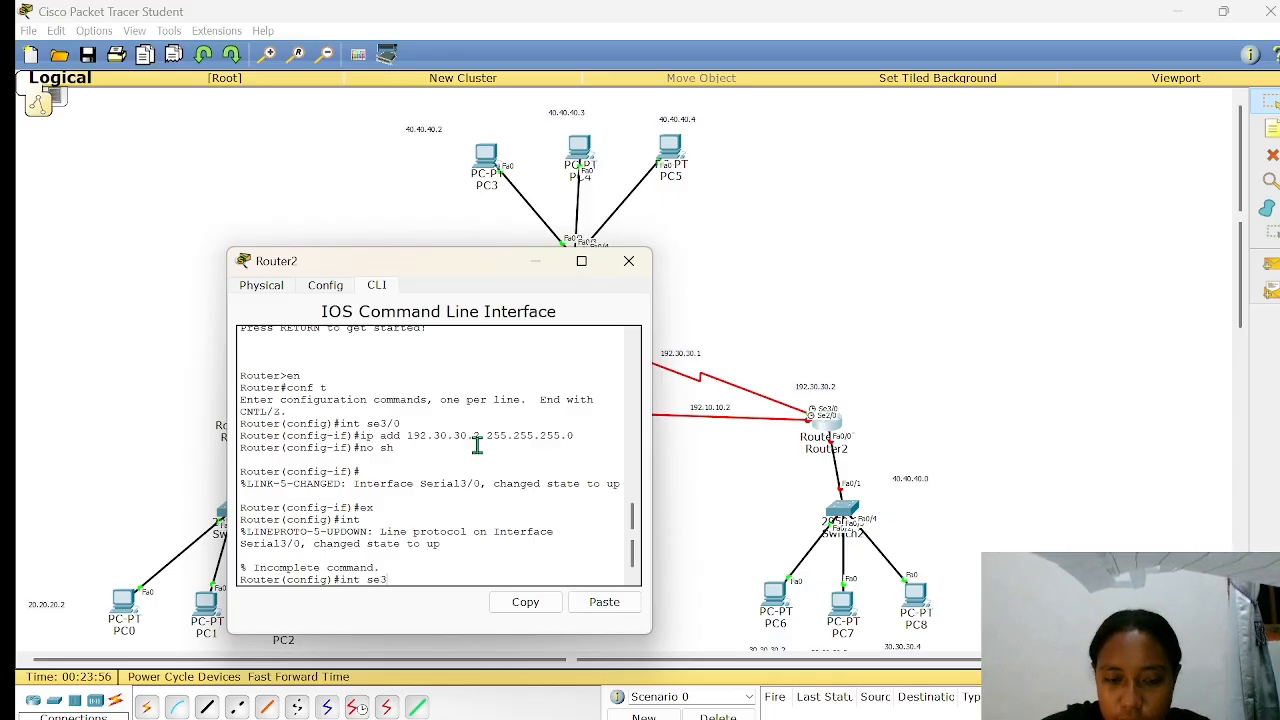
text(/0)
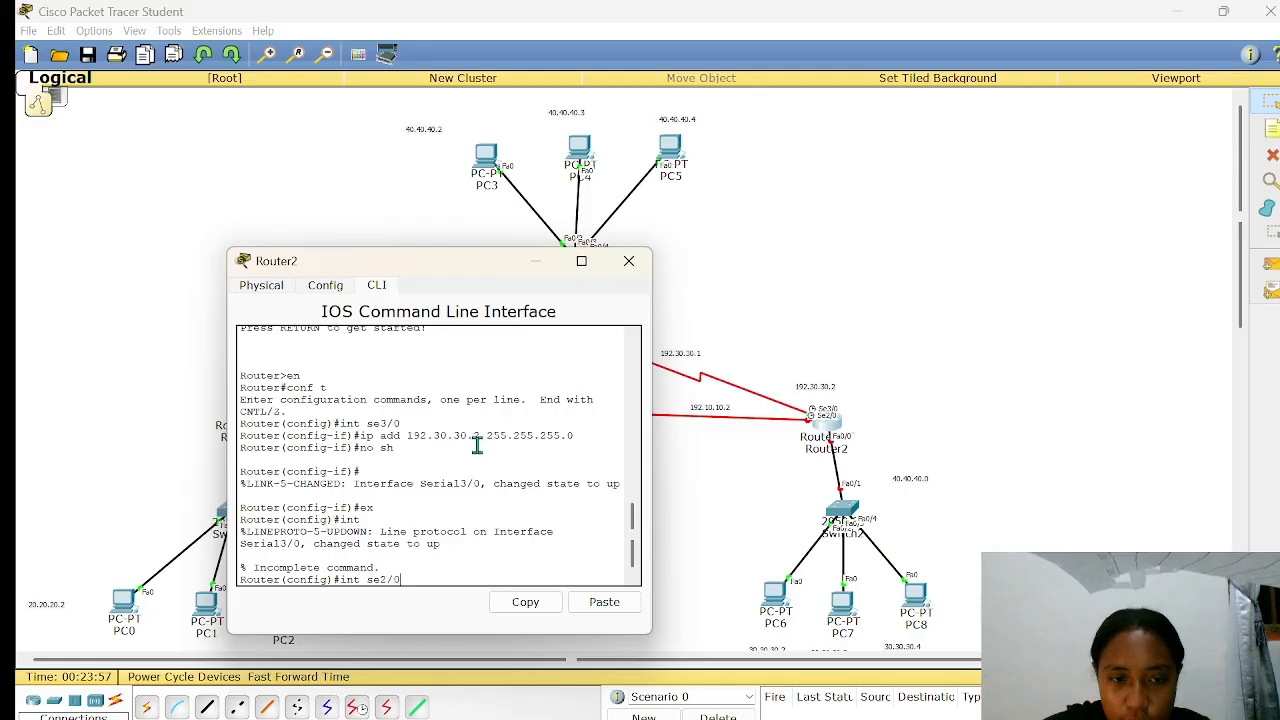
key(Return)
- Assign IP address 192.10.10.2 with subnet mask 255.255.255.0 to Router2's interface se2/0 using ip add
text(ig-if)#i)
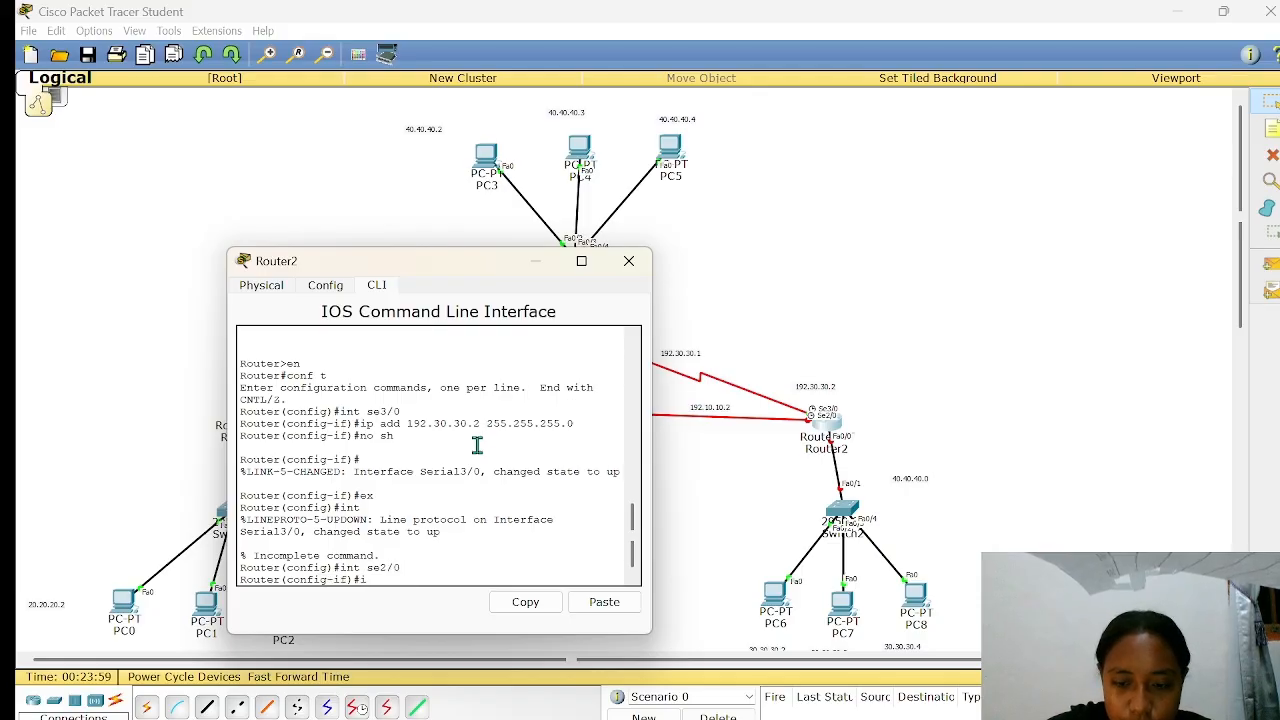
text(p add 1)
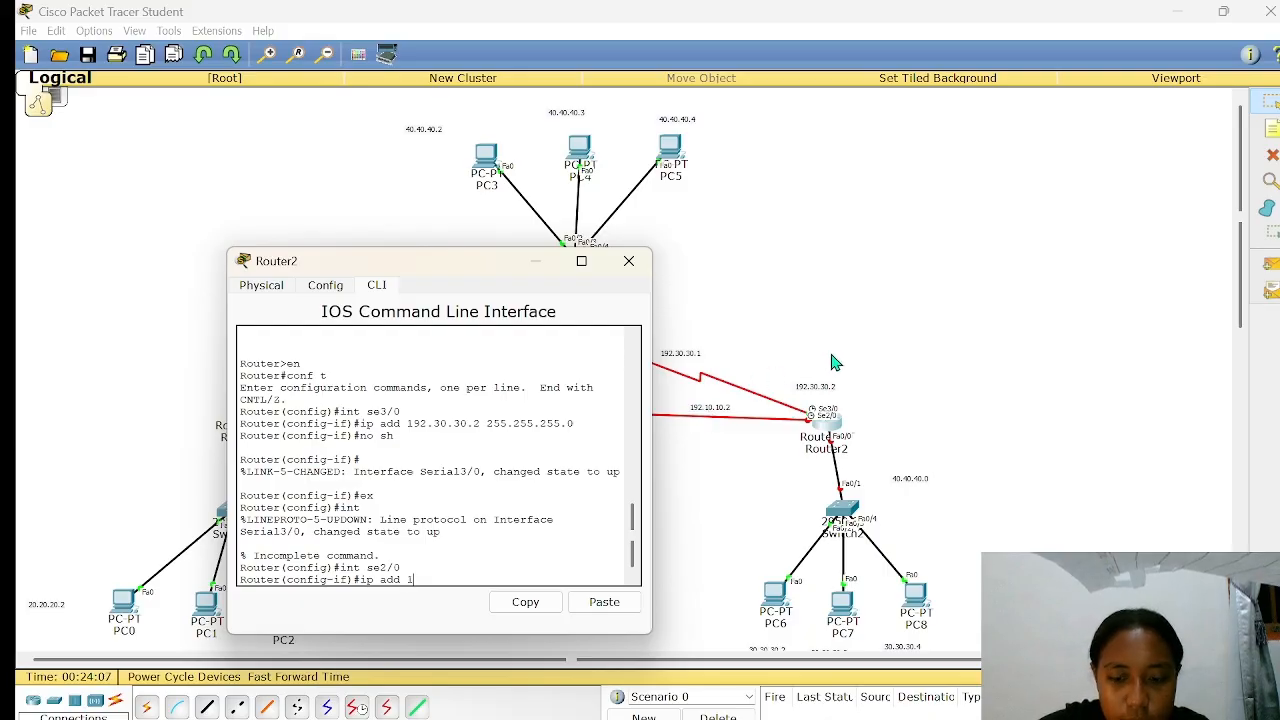
text(92.10.10.2)
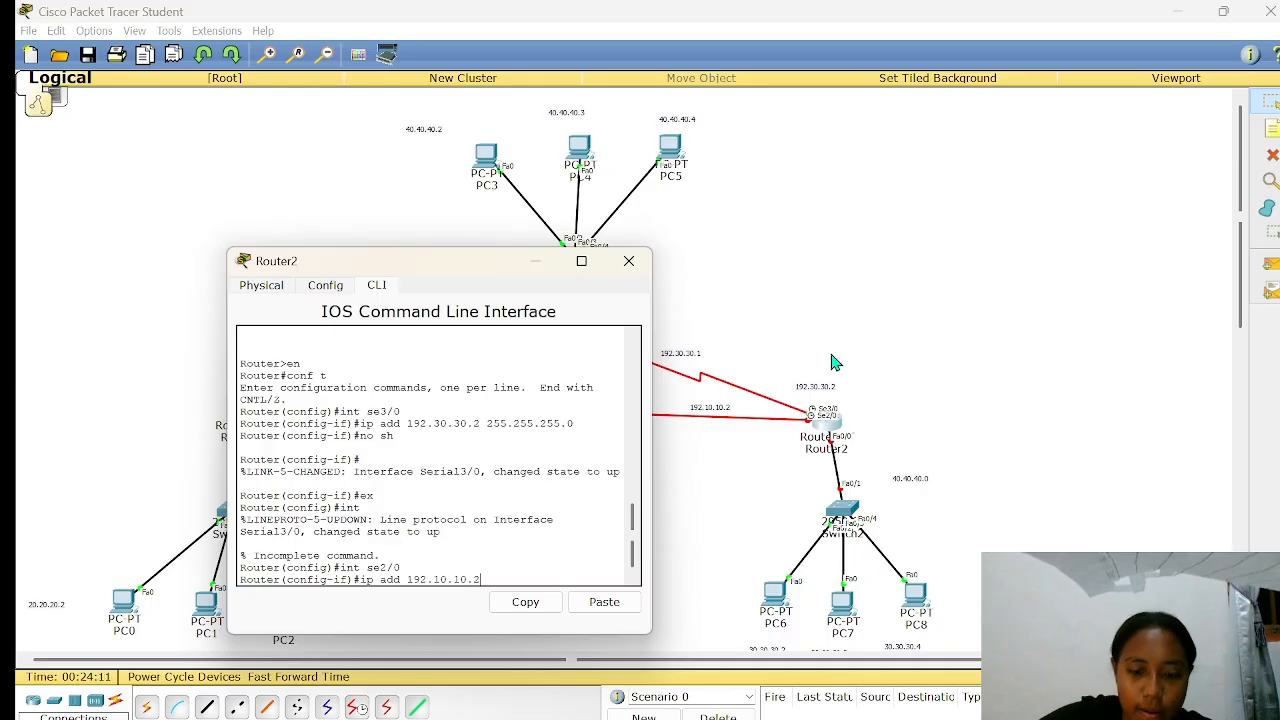
text( 255.2)
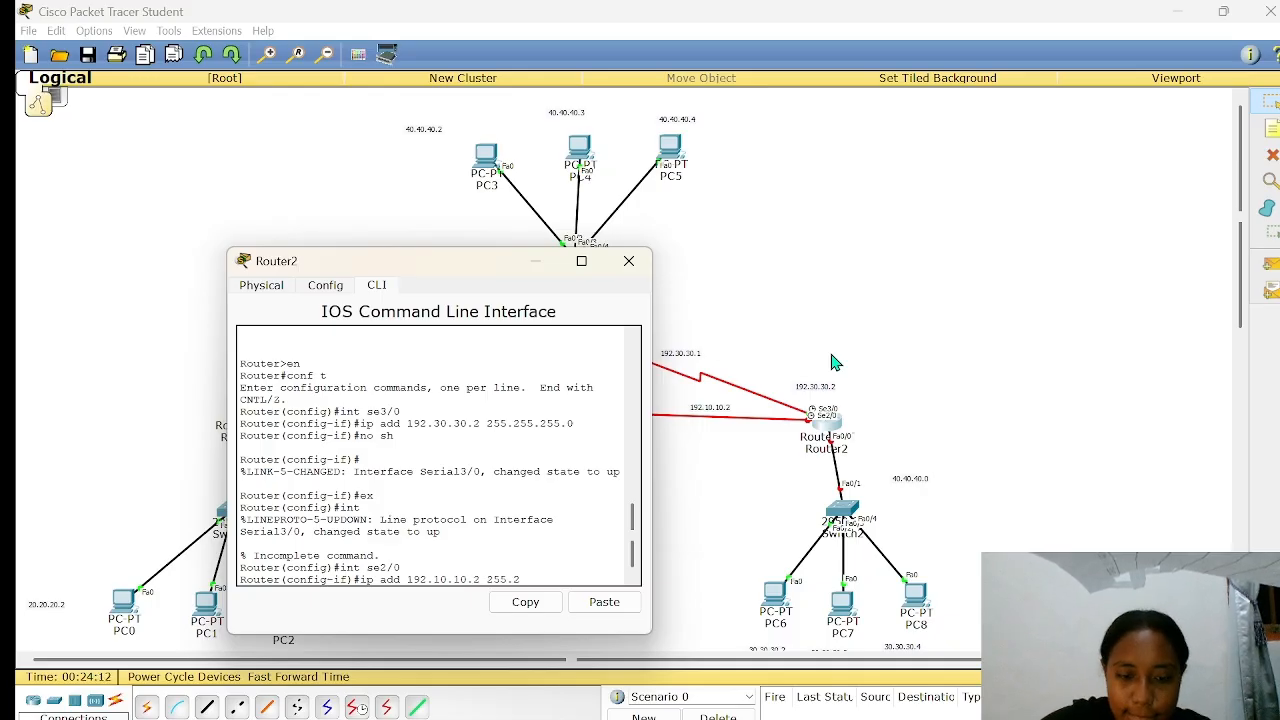
text(55.255.0)
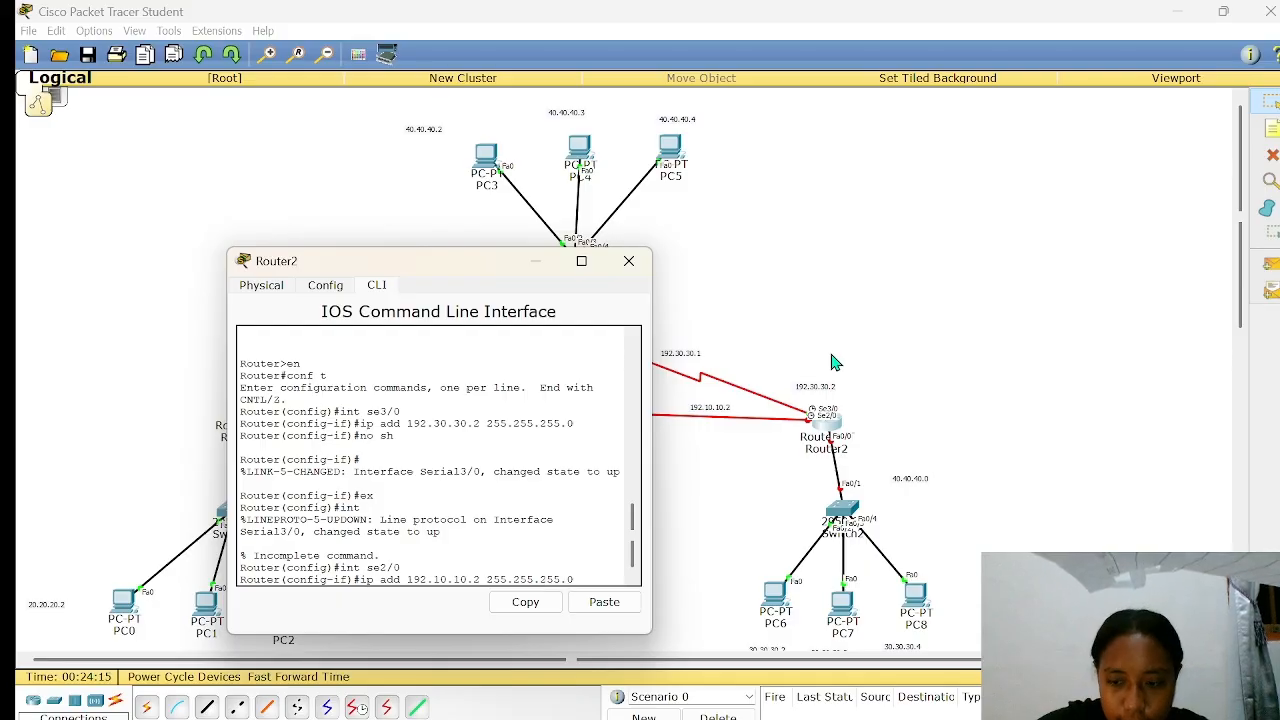
key(Return)
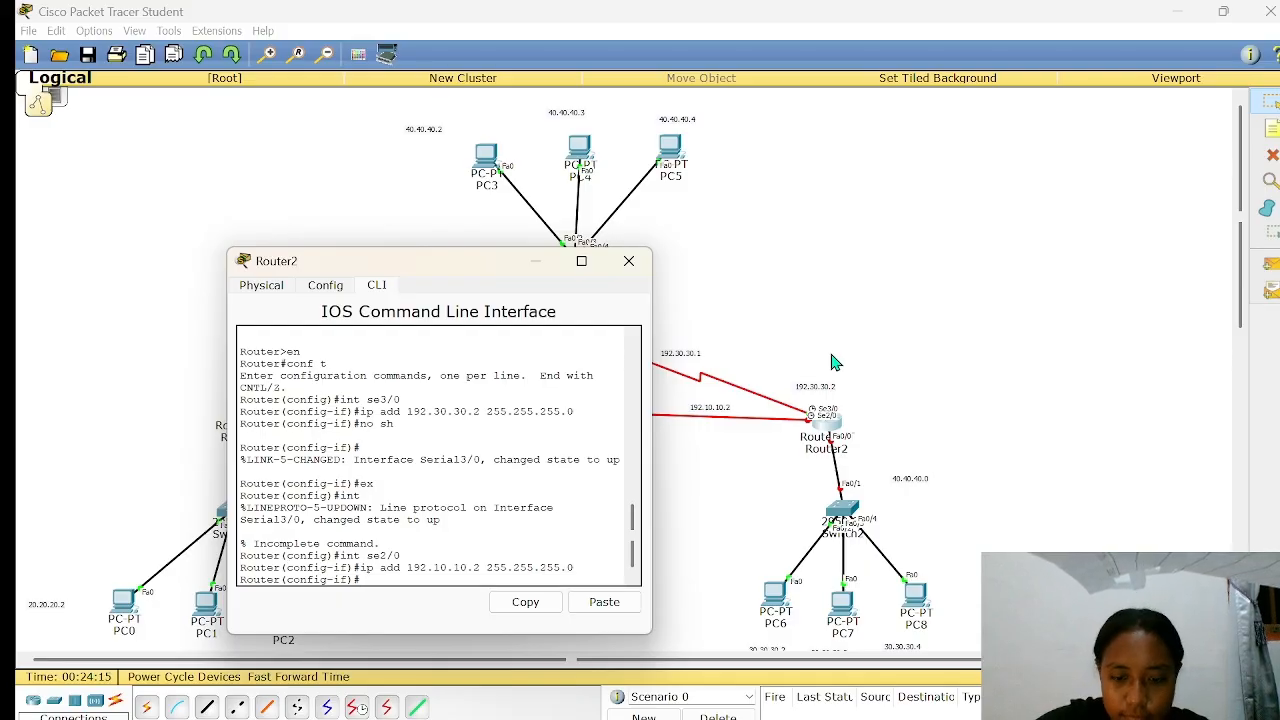
- Enable Router2's interface se2/0 with no sh and return to global configuration with ex
text(no sh)
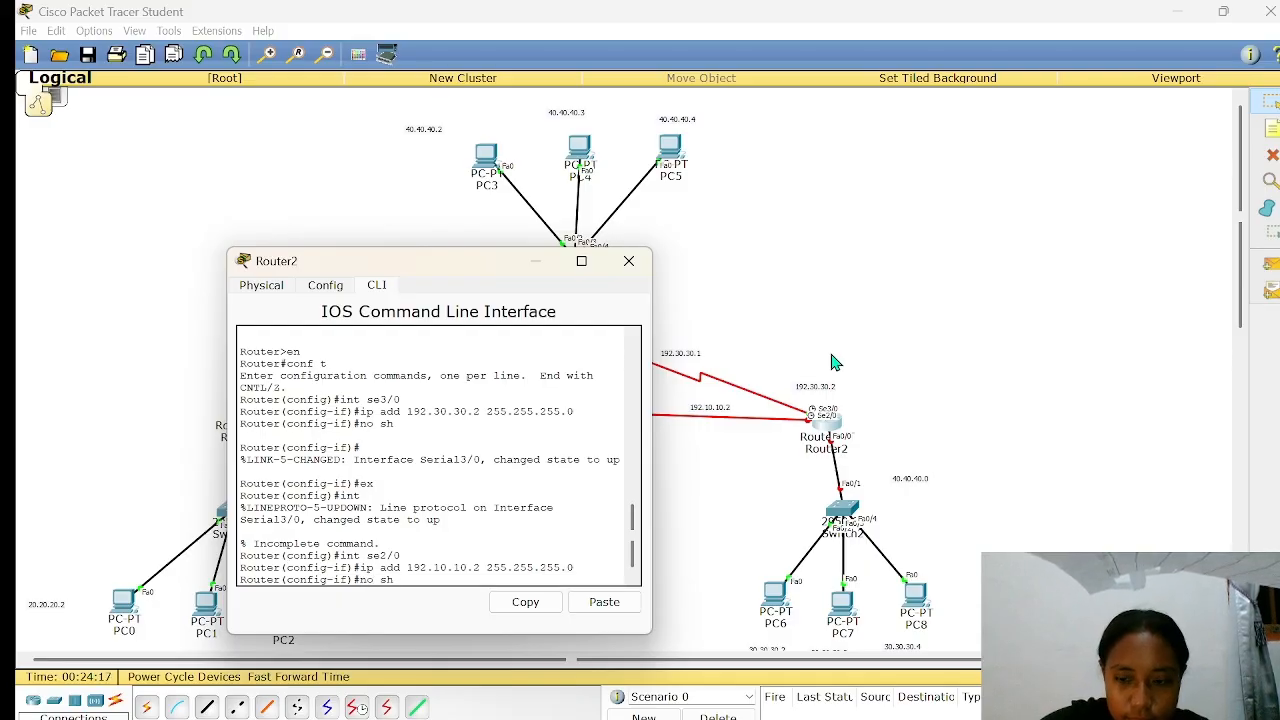
key(Return)
text(ex)
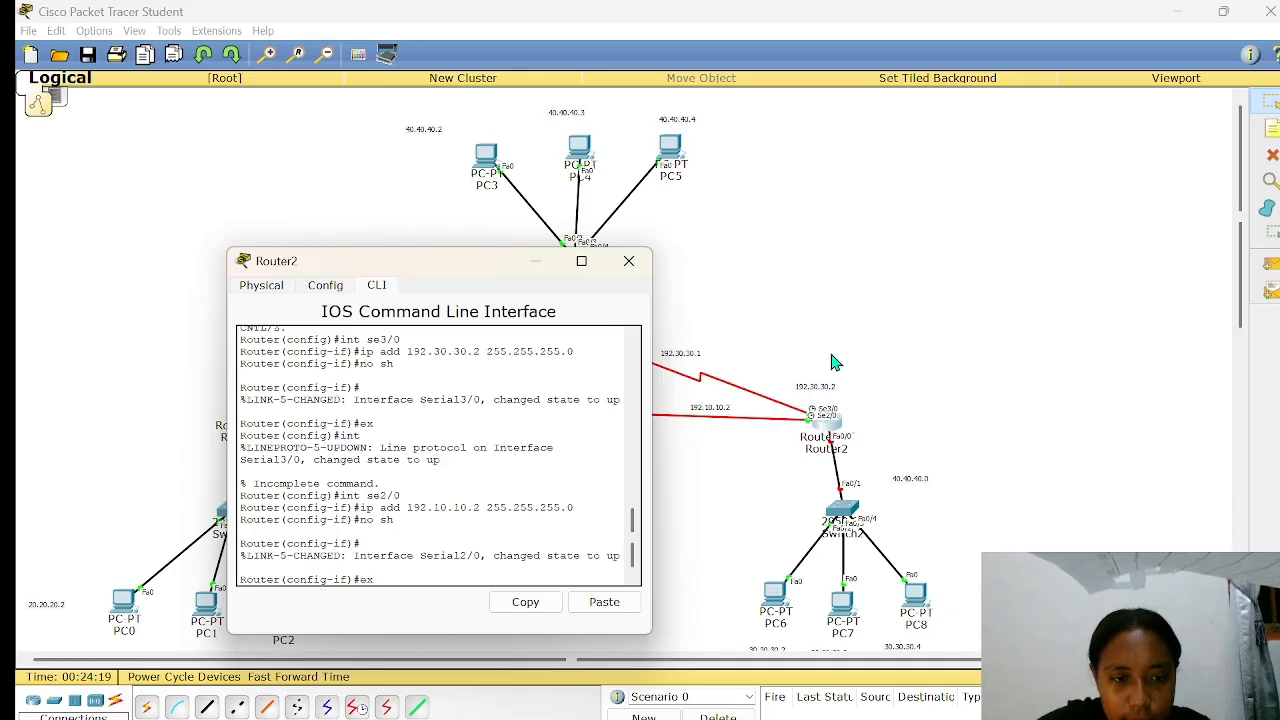
key(Return)
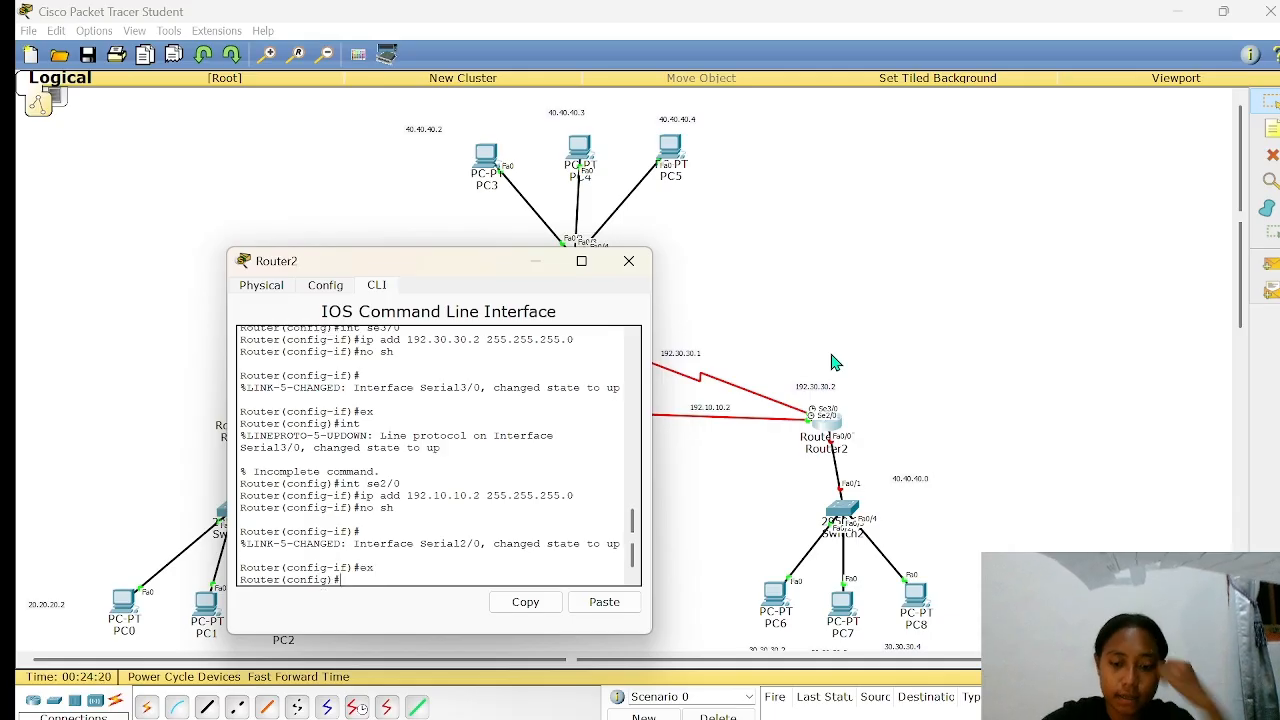
- Enter configuration of Router2's FastEthernet interface with int fa0/0
text(int)
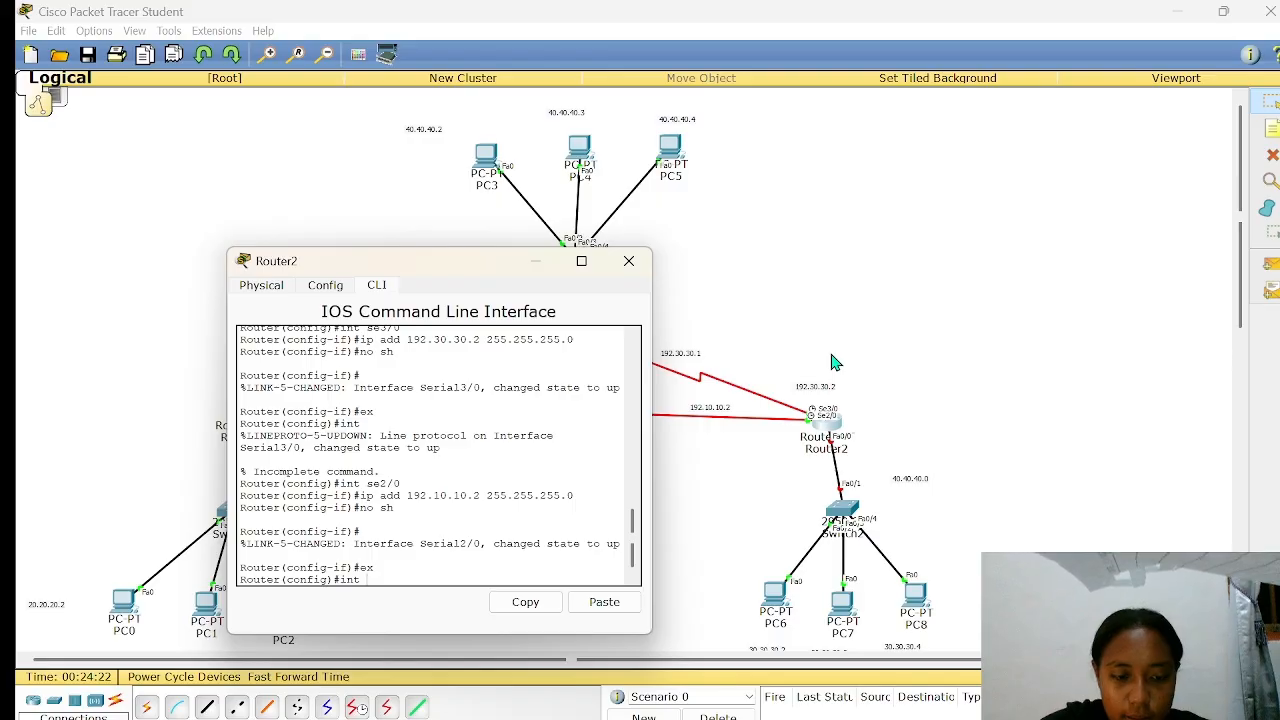
text( fa0/0)
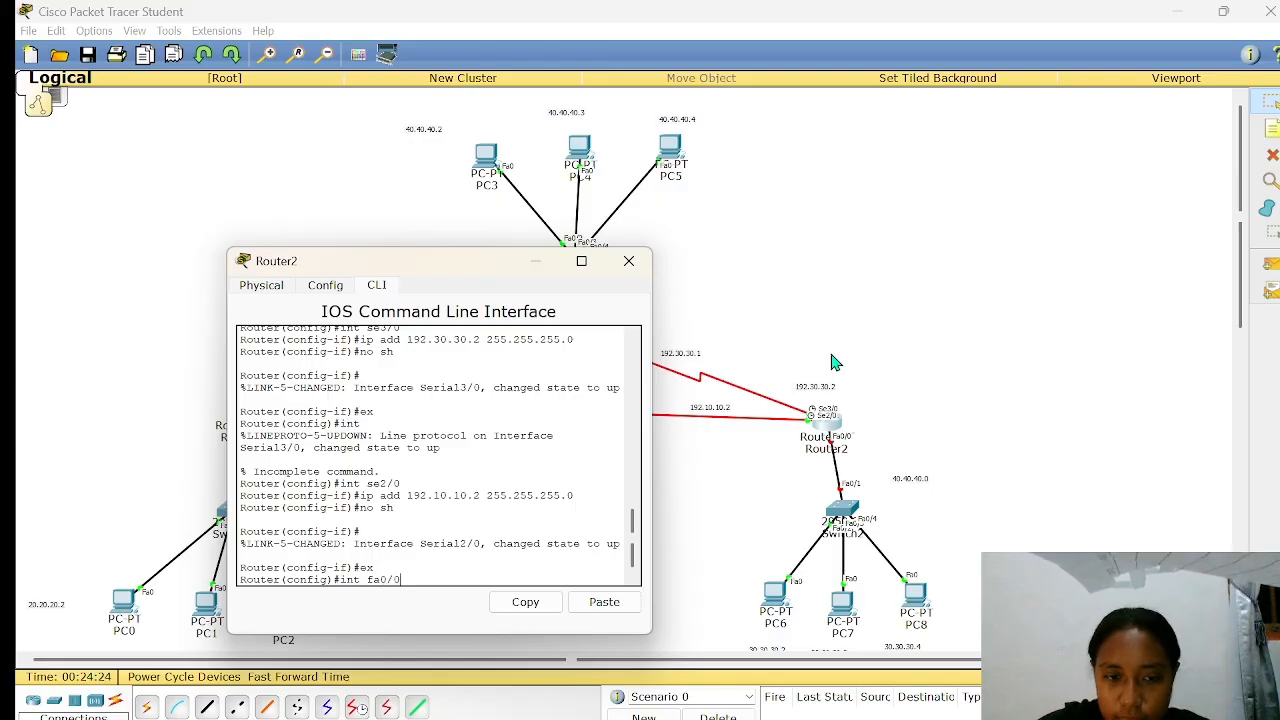
key(Return)
- Assign IP address 30.30.30.1 with subnet mask 255.255.255.0 to Router2's interface fa0/0 using ip add
text(ip add)
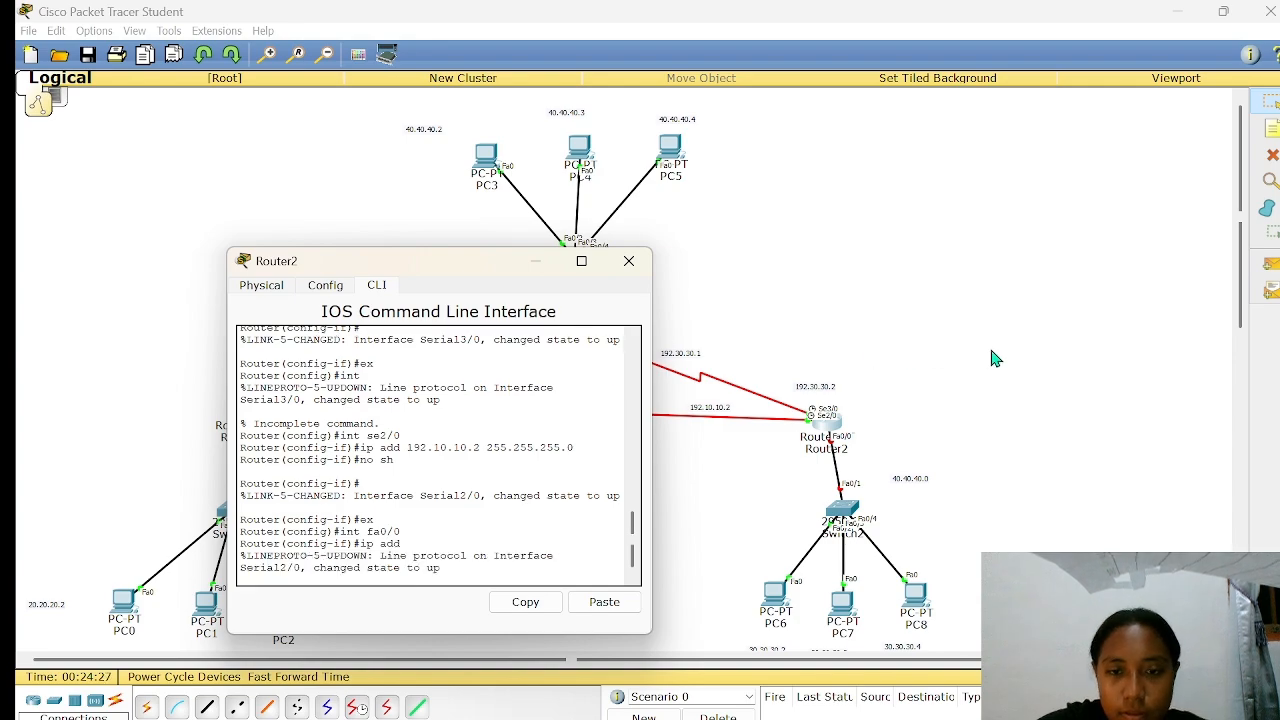
key(Return)
text(ig-if)#i)
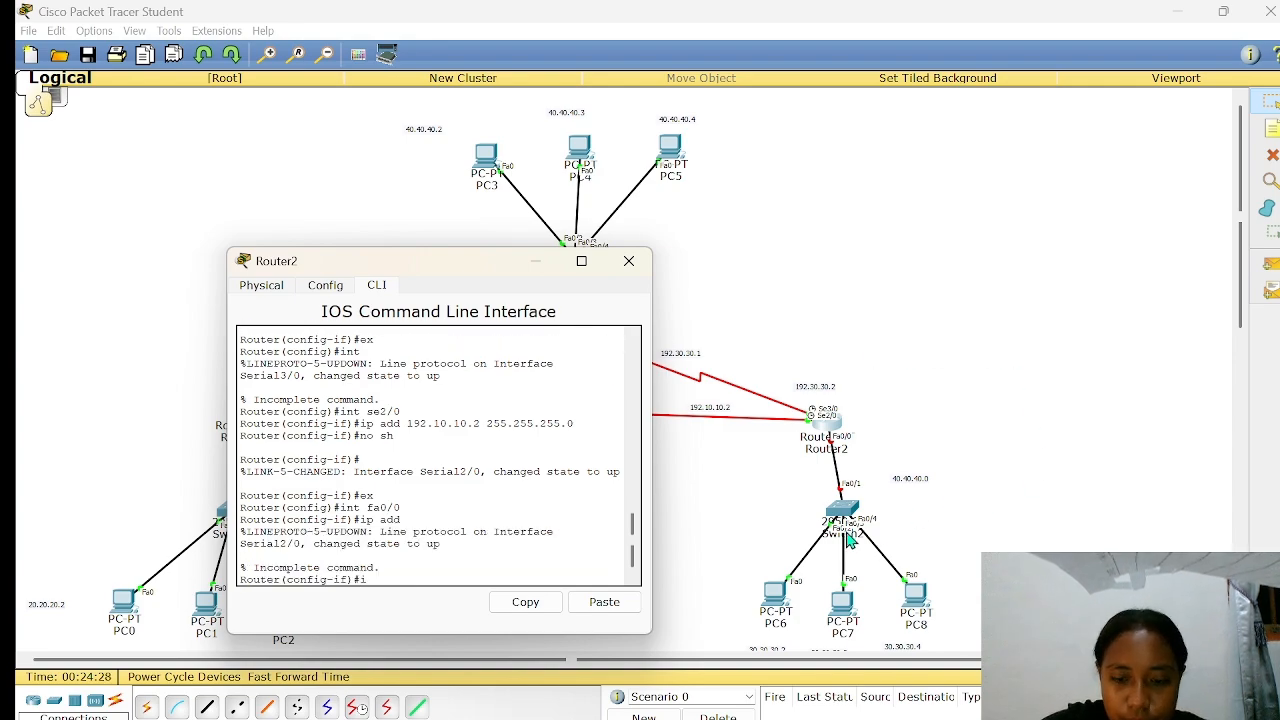
text(p add)
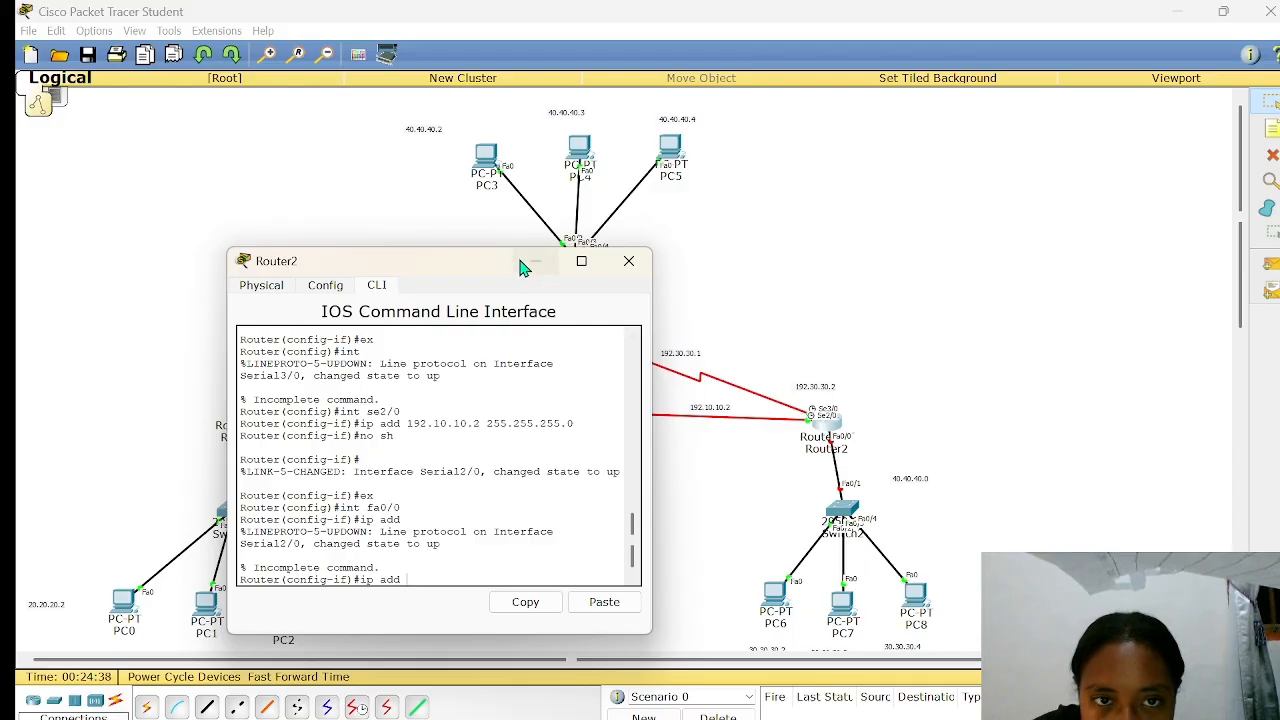
drag(480, 263, 393, 259)
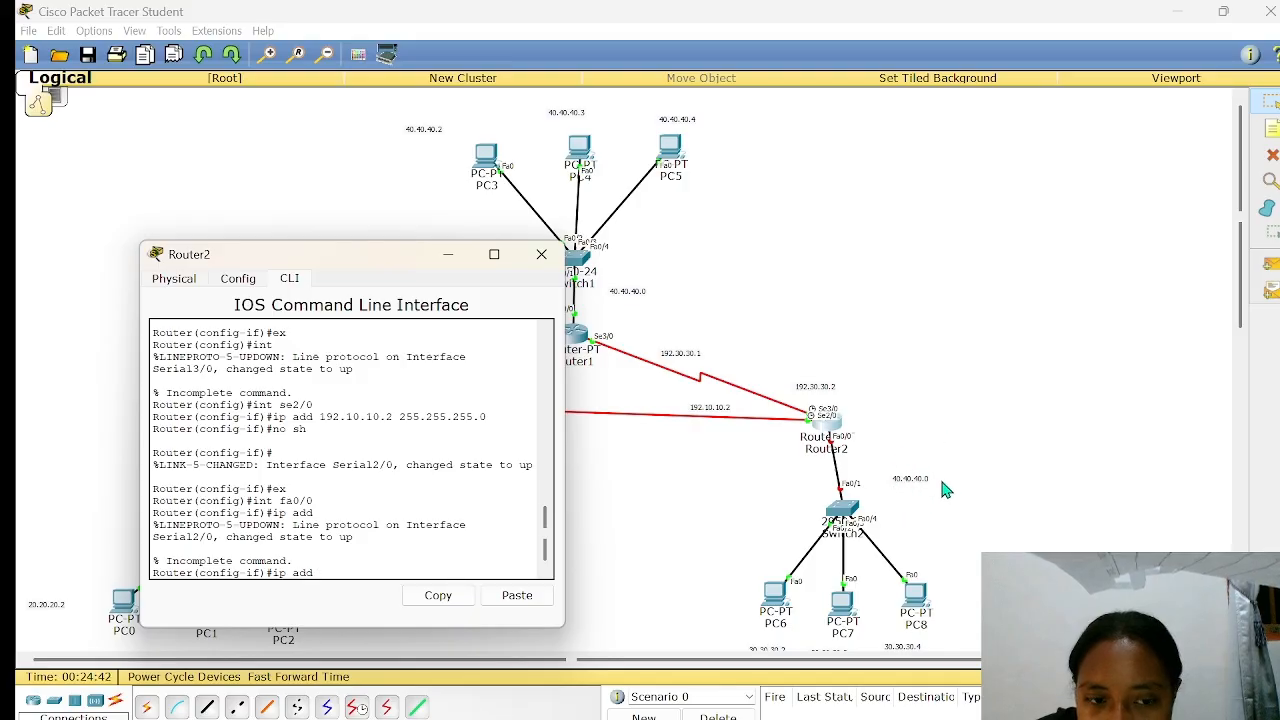
text(3)
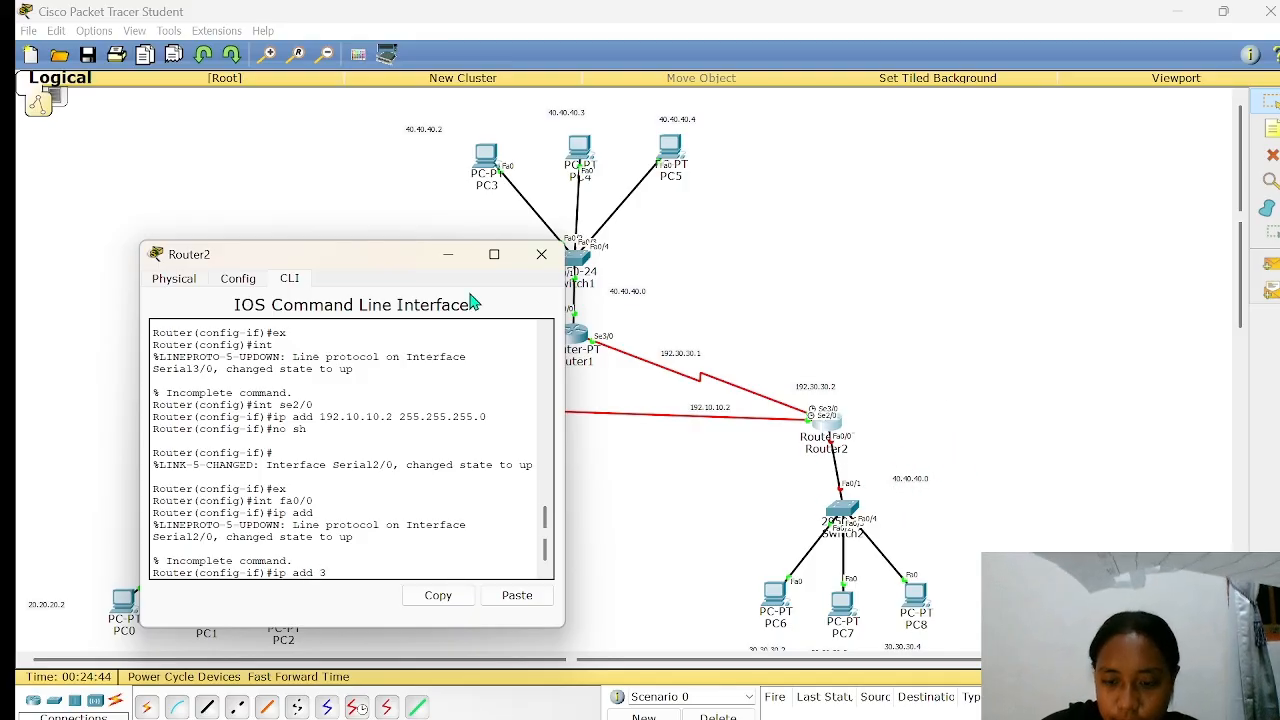
text(0.30.30.)
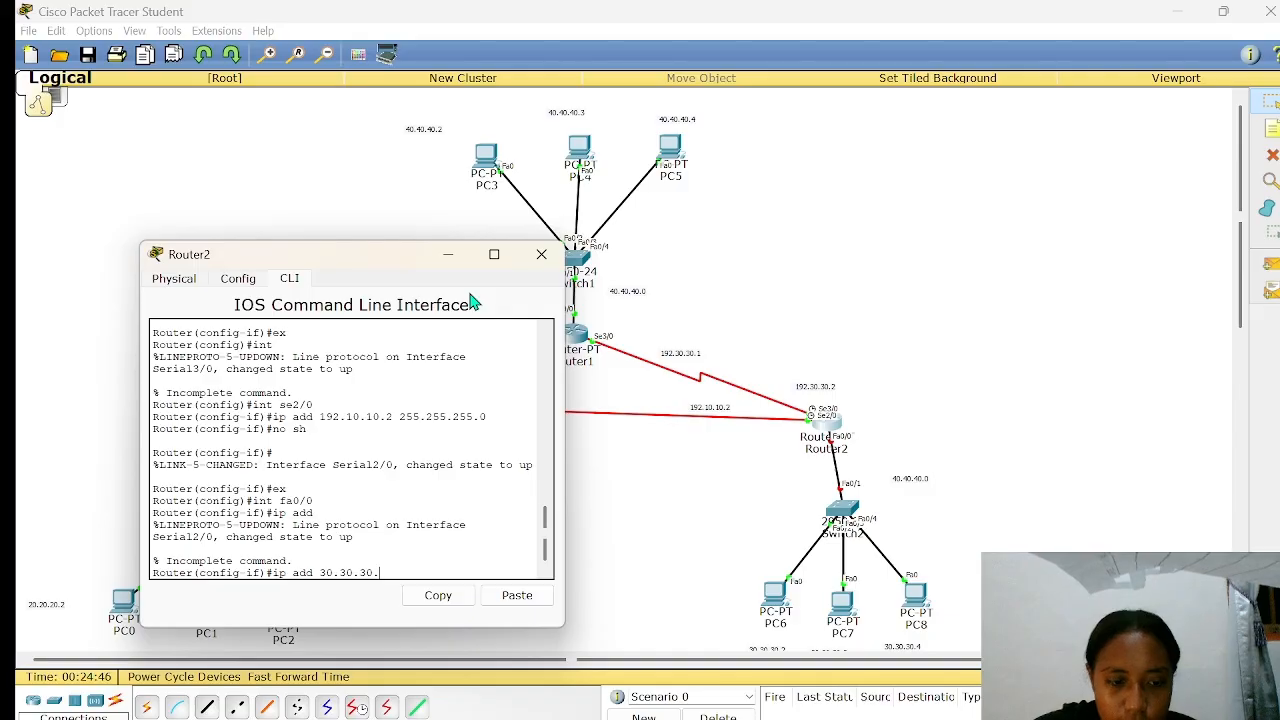
text(1 255.255)
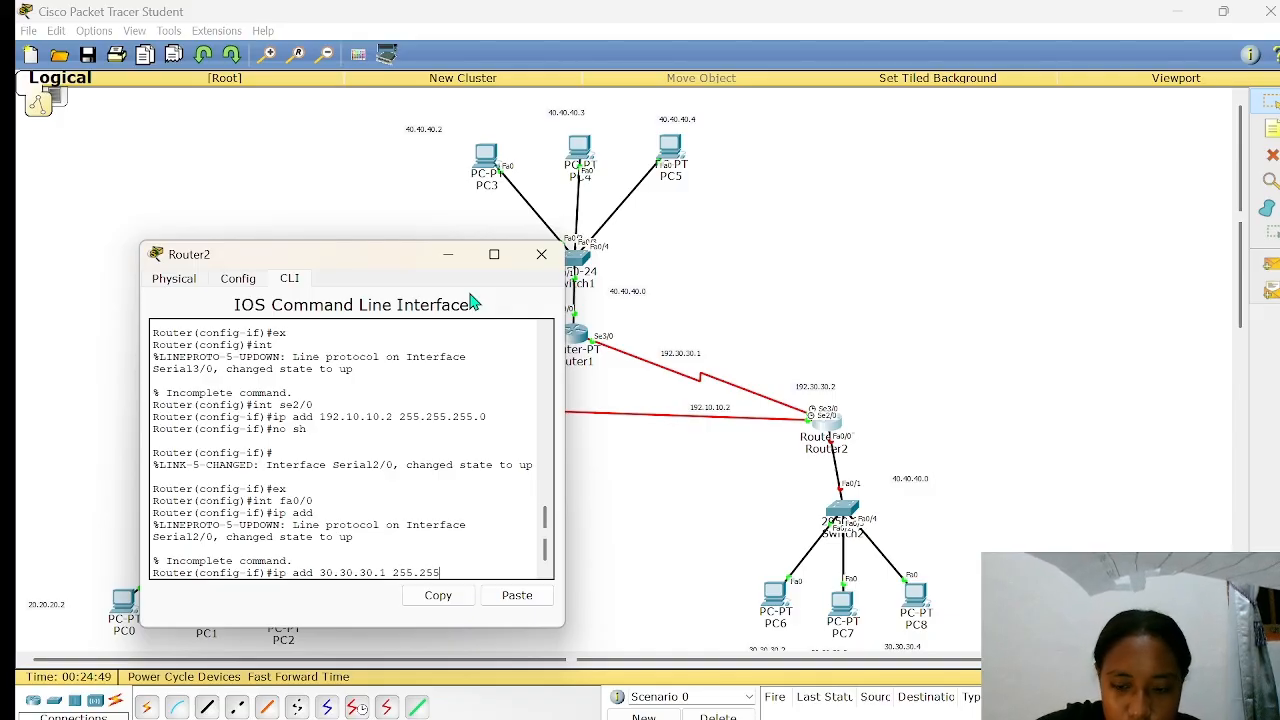
text(.255.0)
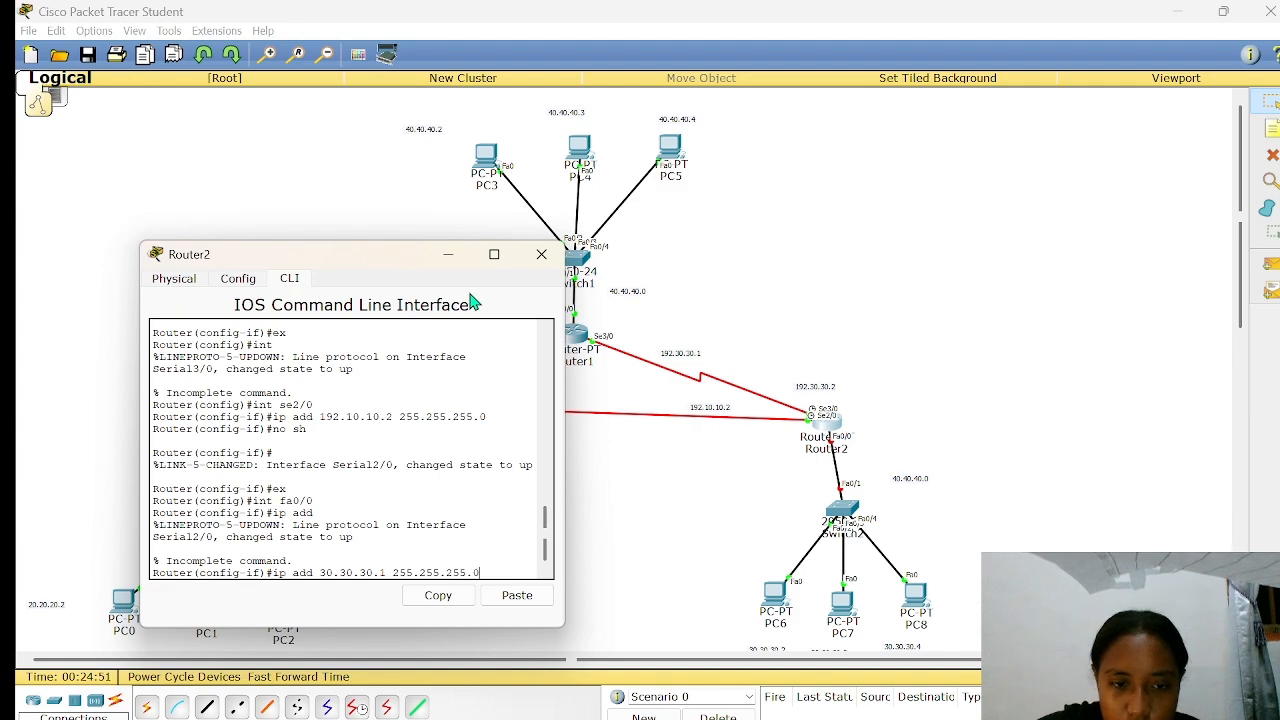
key(Return)
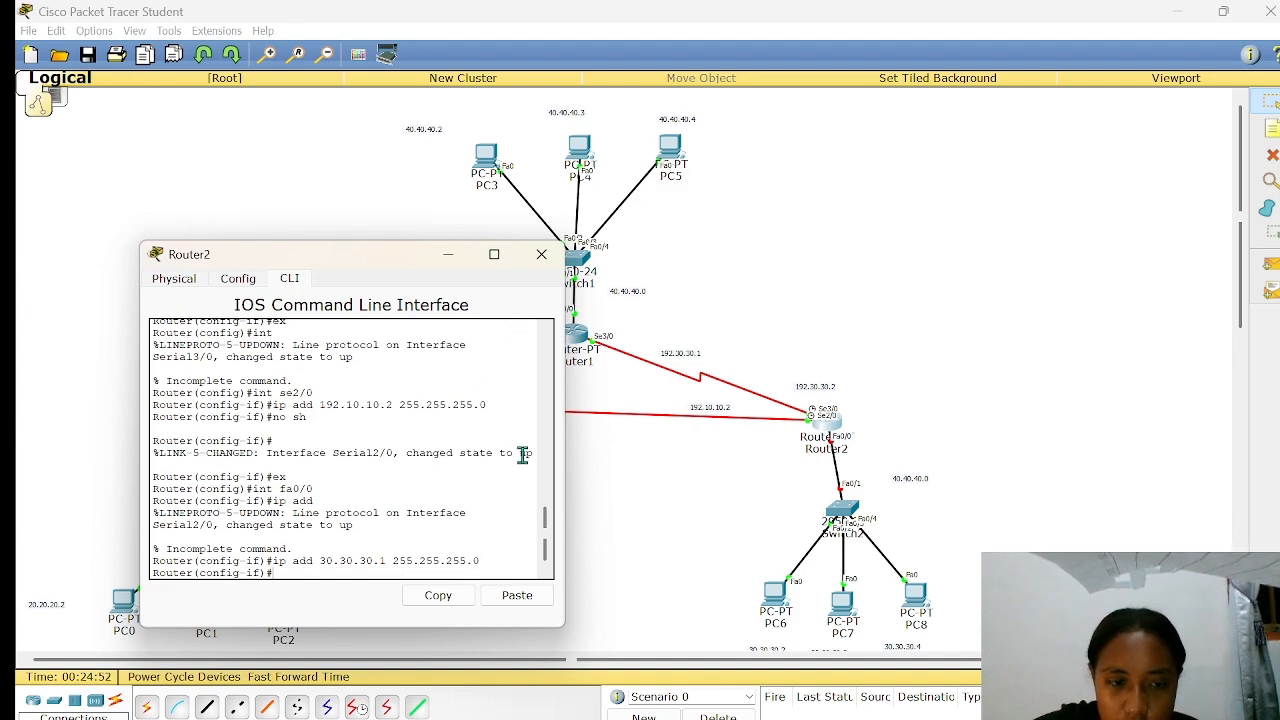
- Enable Router2's interface fa0/0 with no sh and exit its interface configuration with ex
text(no sh)
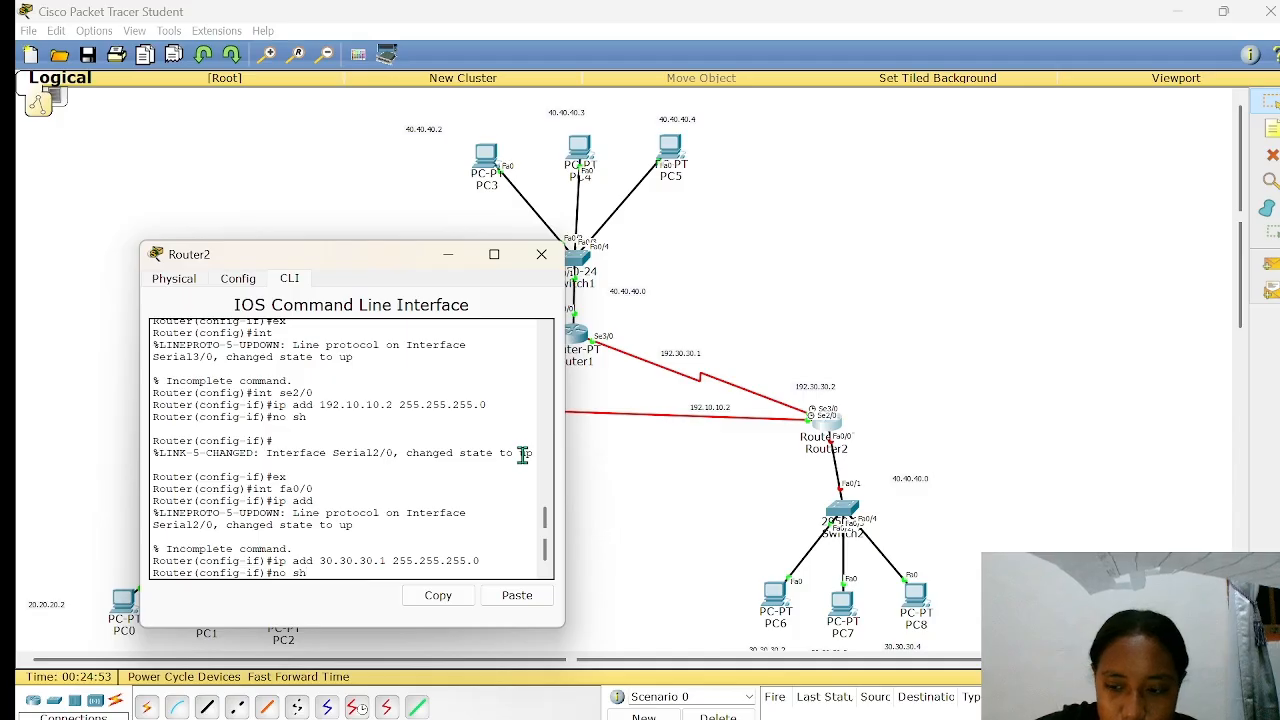
key(Return)
text(ex)
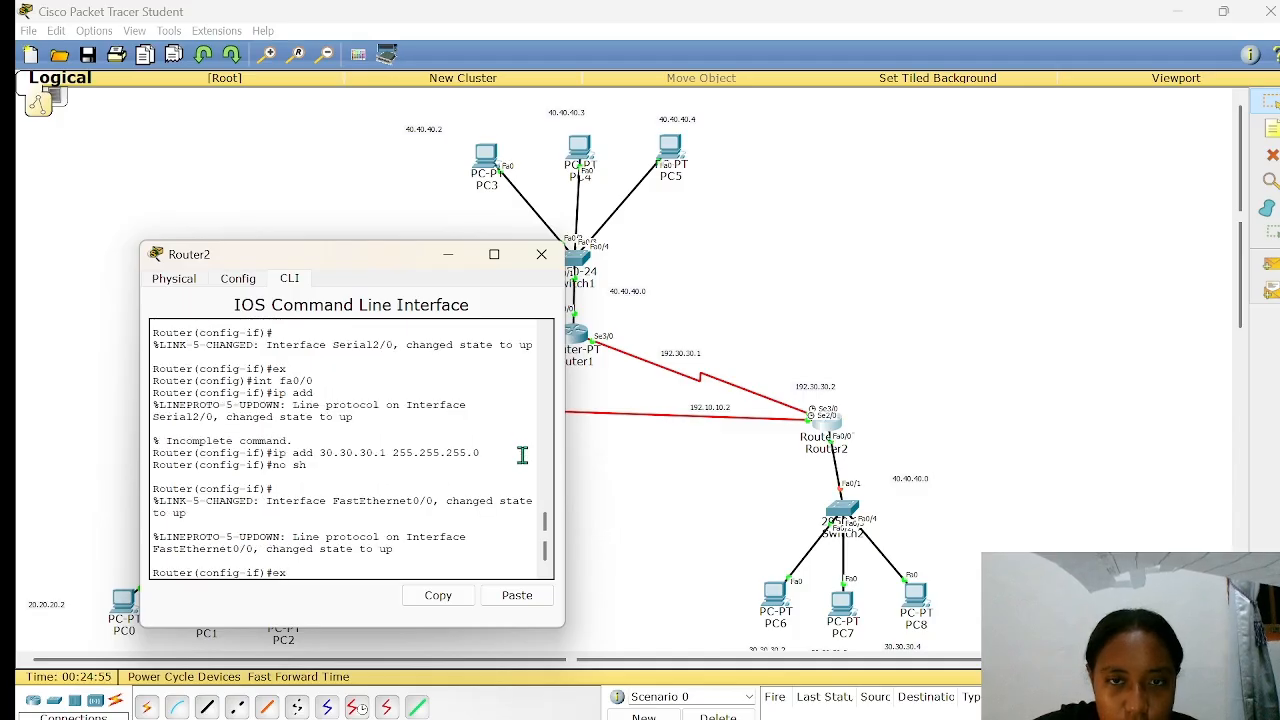
key(Return)
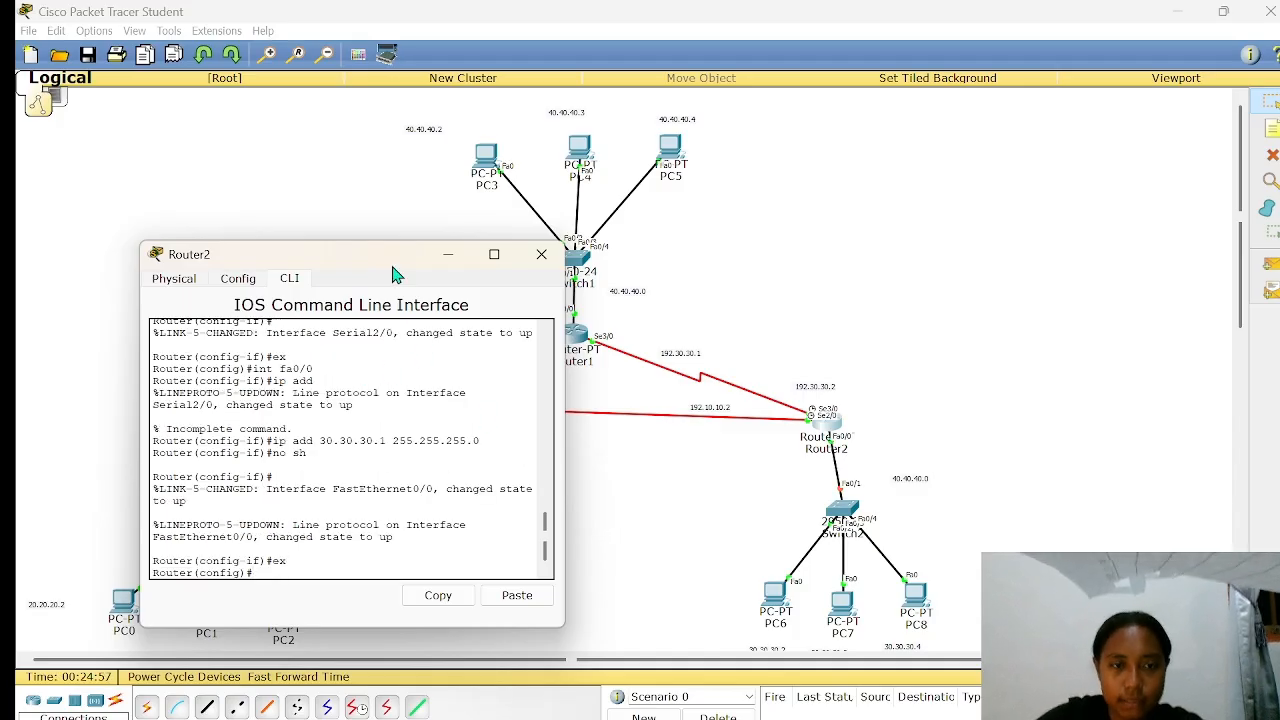
- Change the network label beside Switch2 to 30.30.30.0
click(845, 164)
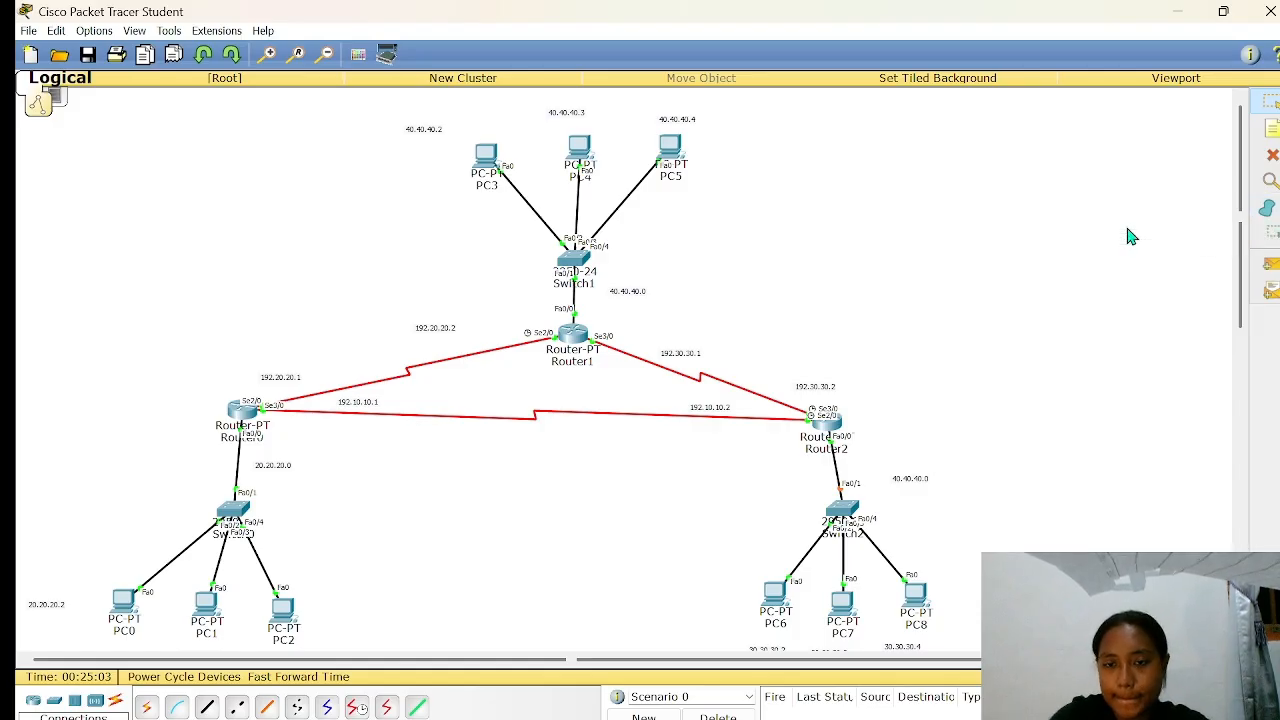
double_click(925, 477)
key(BackSpace)
key(BackSpace)
key(BackSpace)
key(BackSpace)
key(BackSpace)
key(BackSpace)
key(BackSpace)
key(BackSpace)
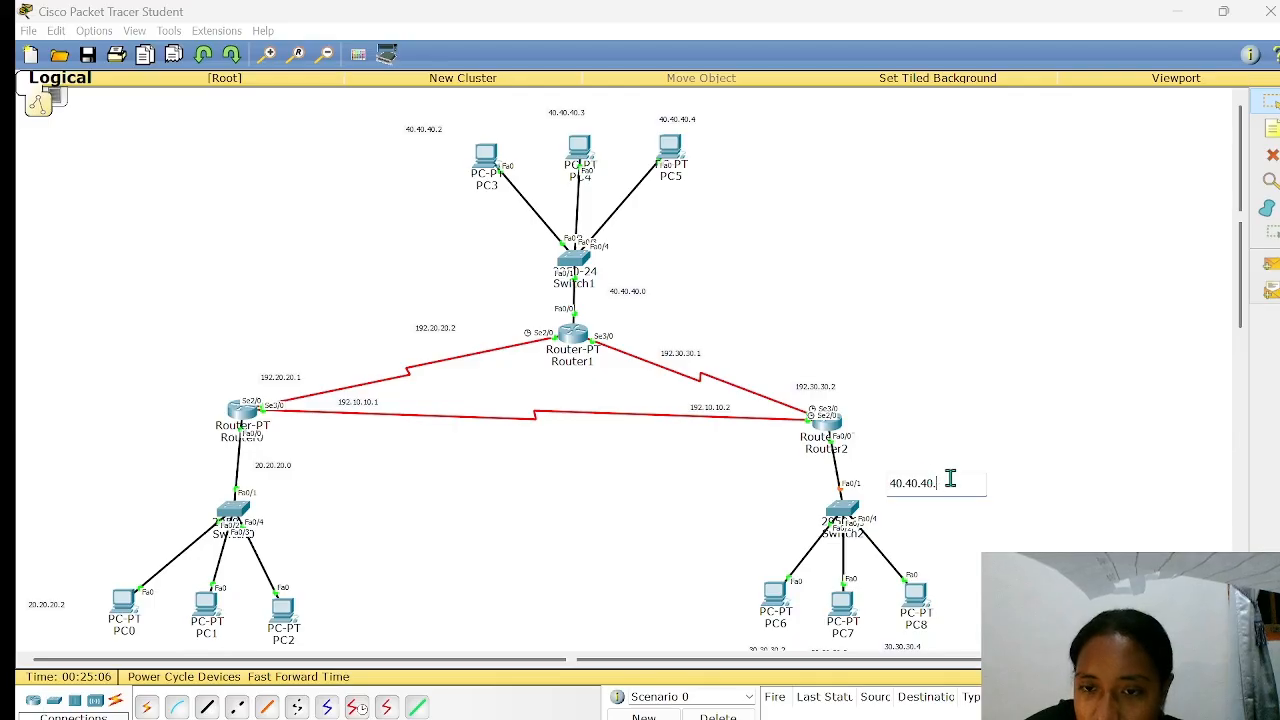
key(BackSpace)
key(BackSpace)
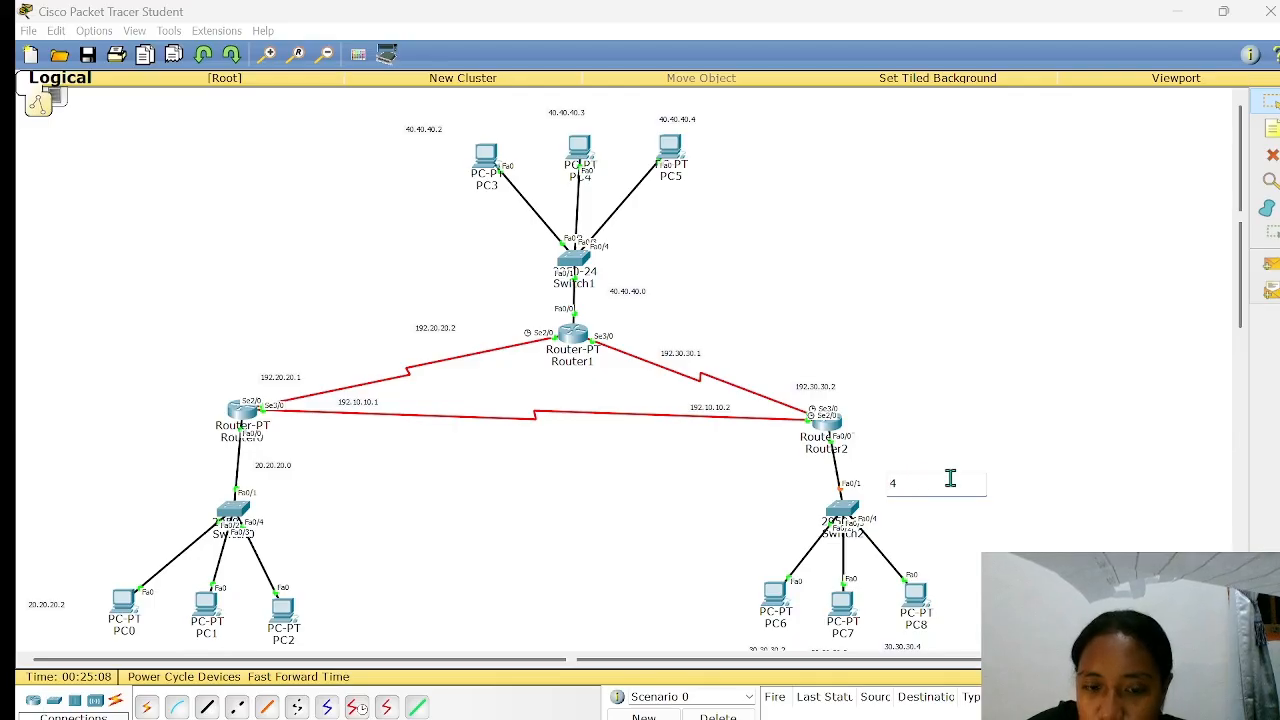
text(30)
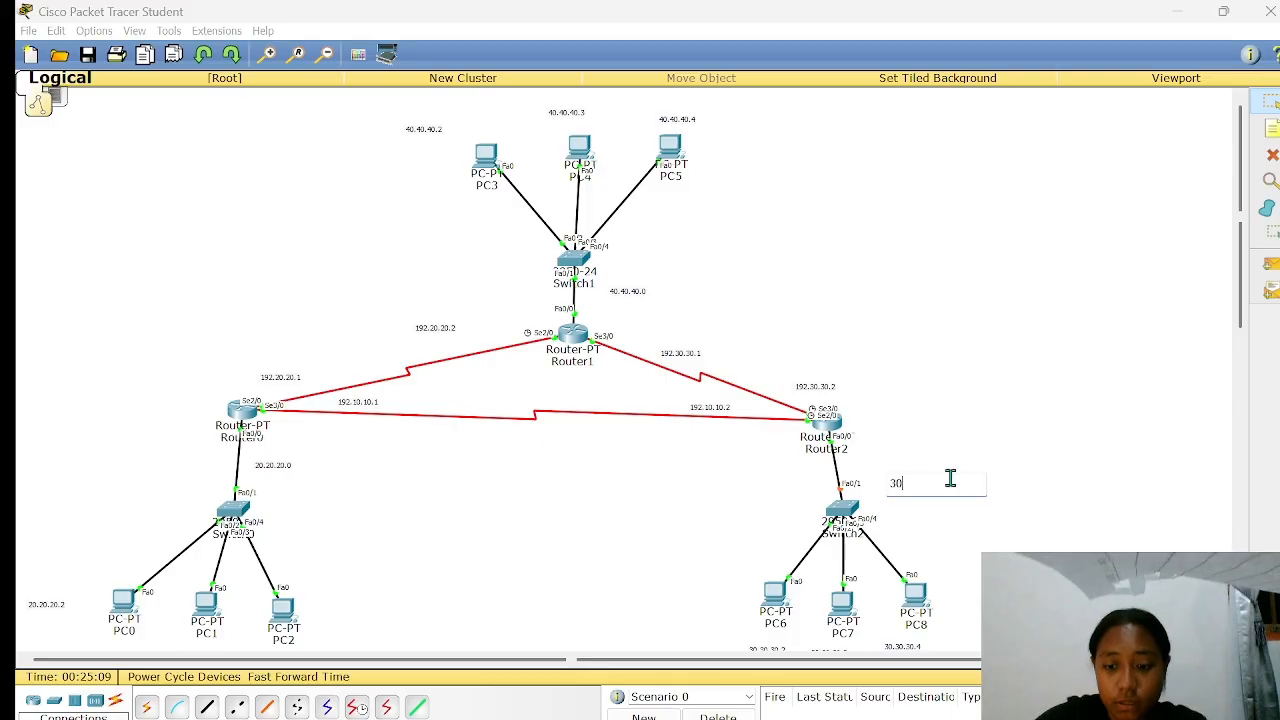
text(.30.30)
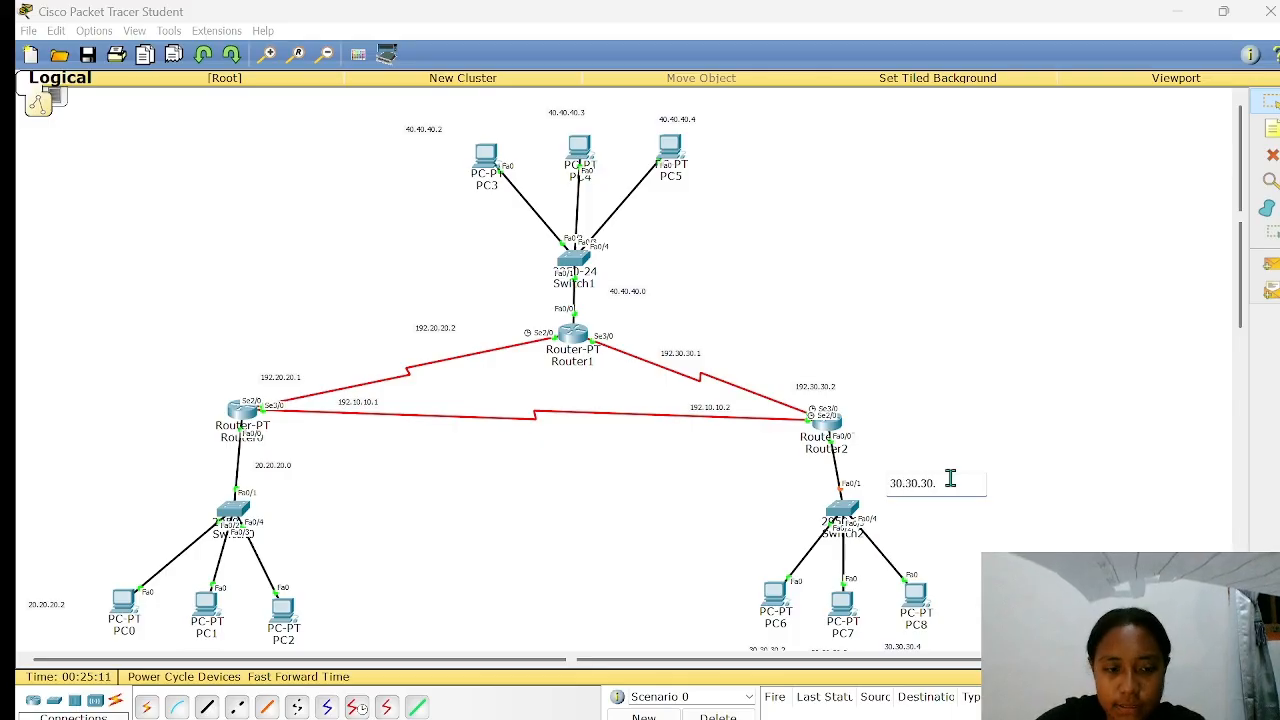
click(1052, 414)
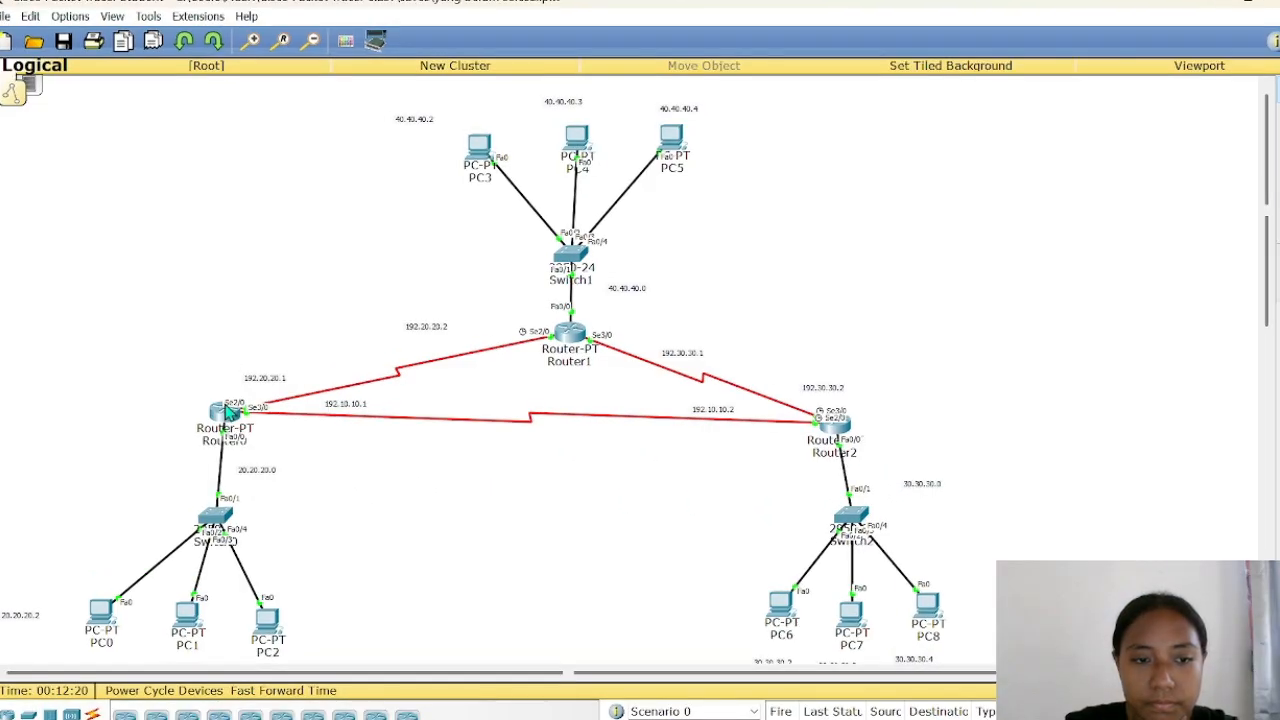
- Open Router0's IOS command line and move its window clear of the address labels in the topology
click(226, 418)
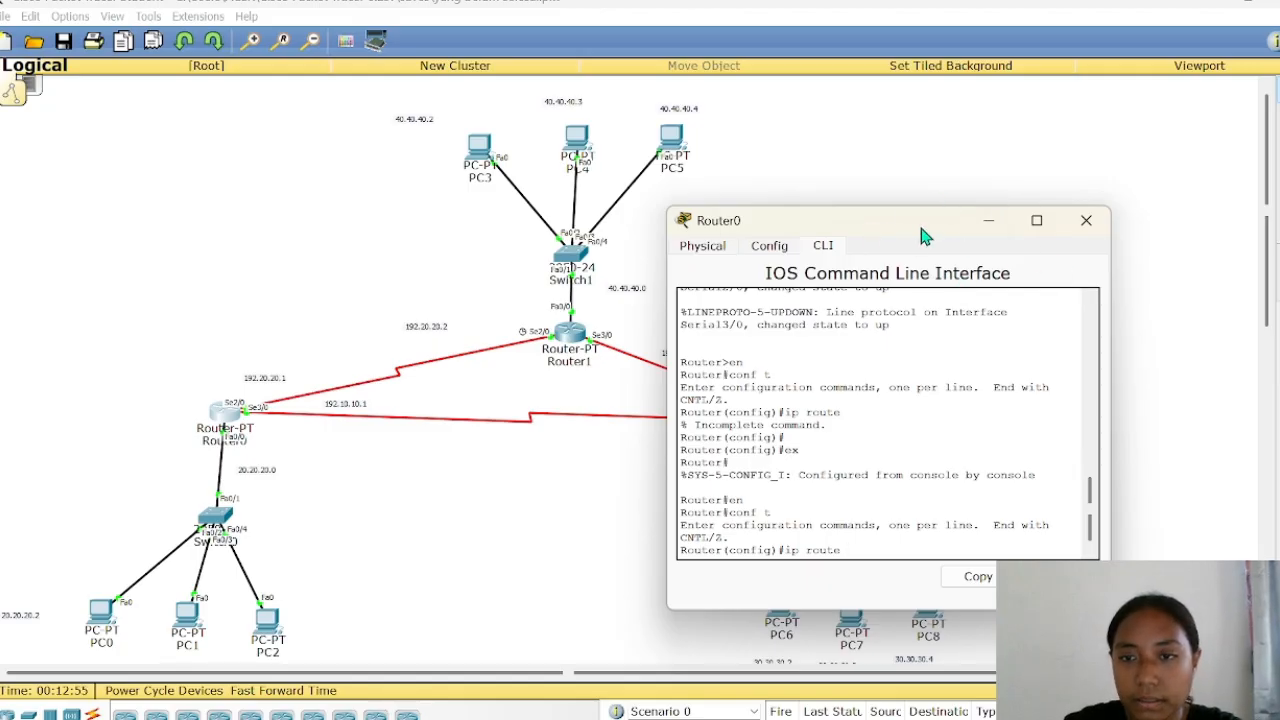
drag(934, 237, 860, 229)
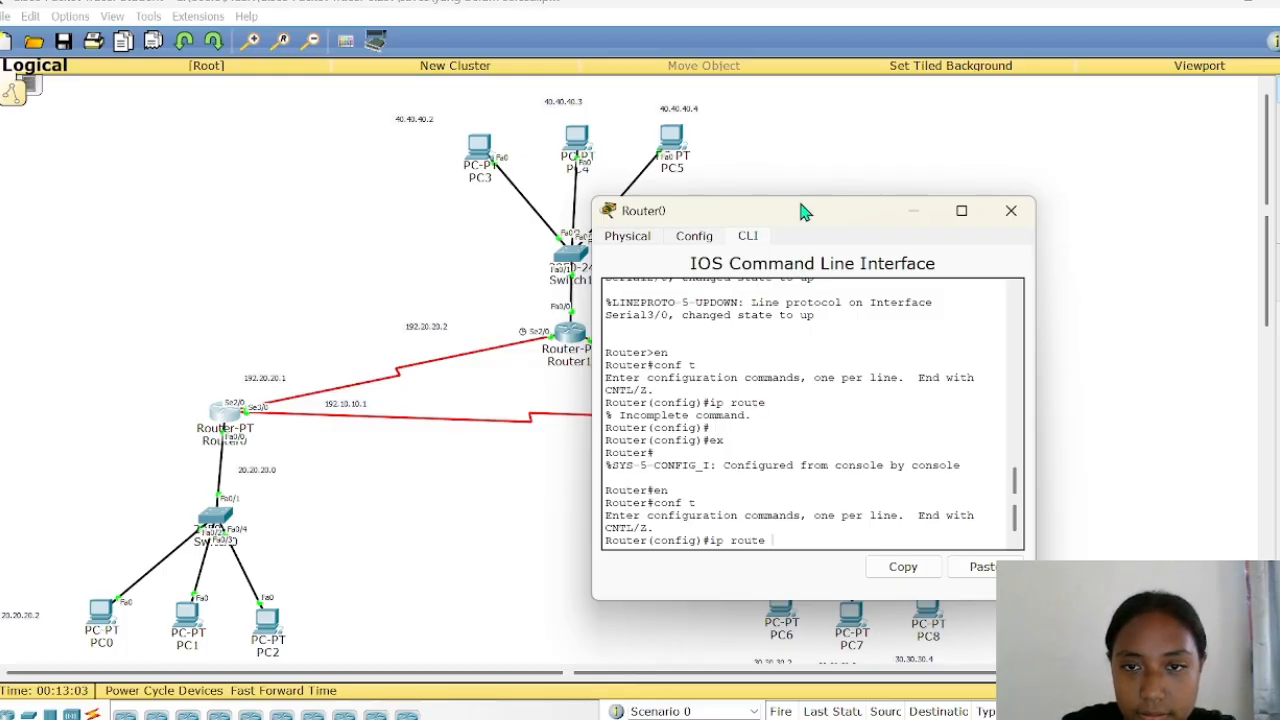
drag(806, 211, 834, 223)
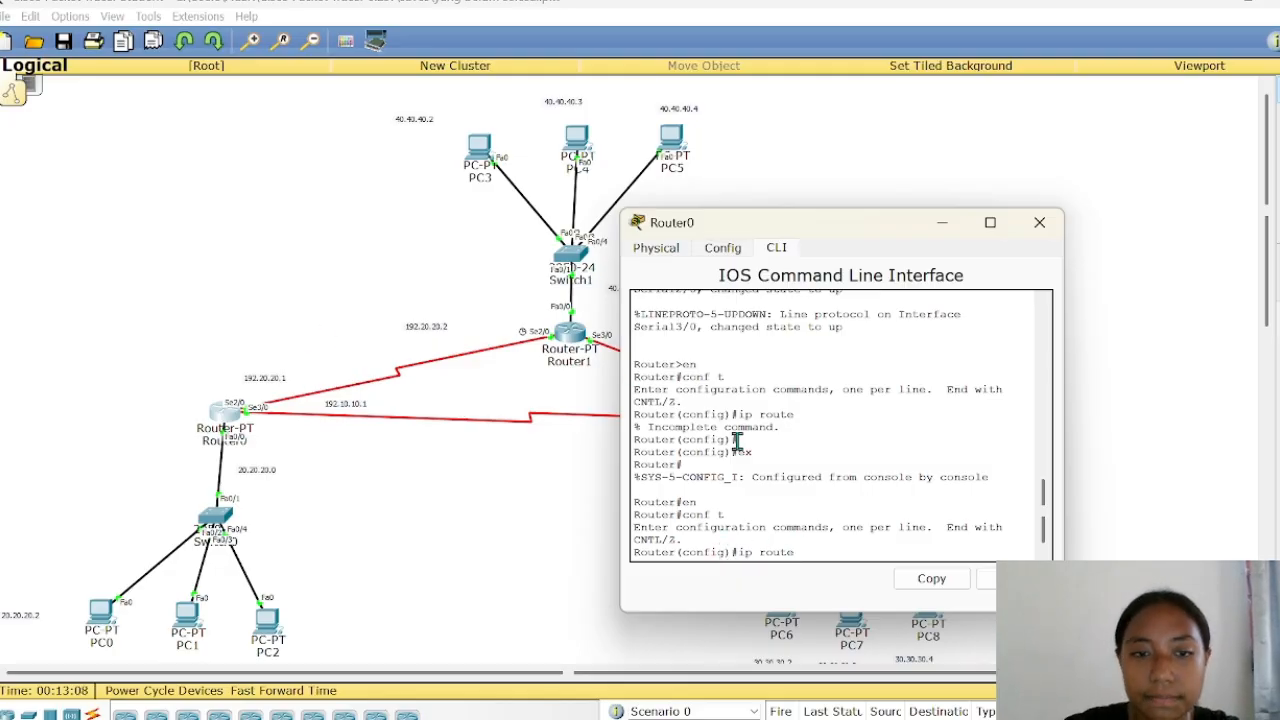
drag(797, 230, 913, 215)
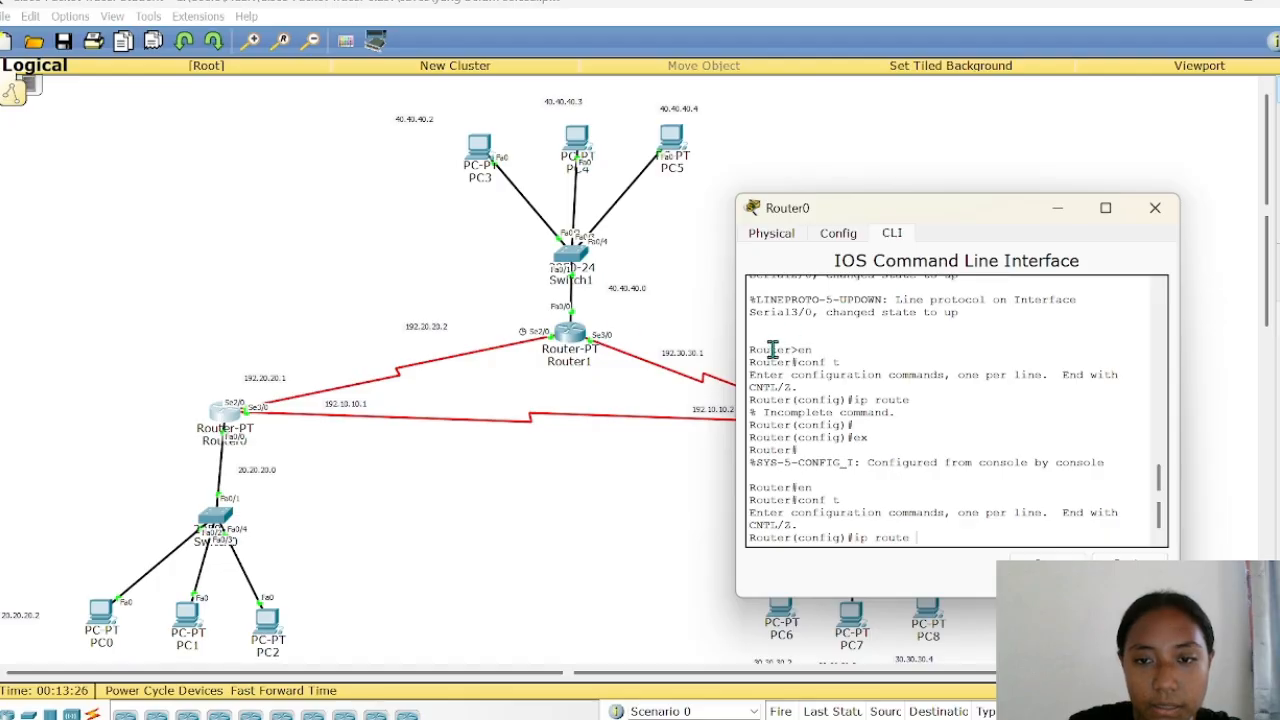
drag(892, 209, 885, 246)
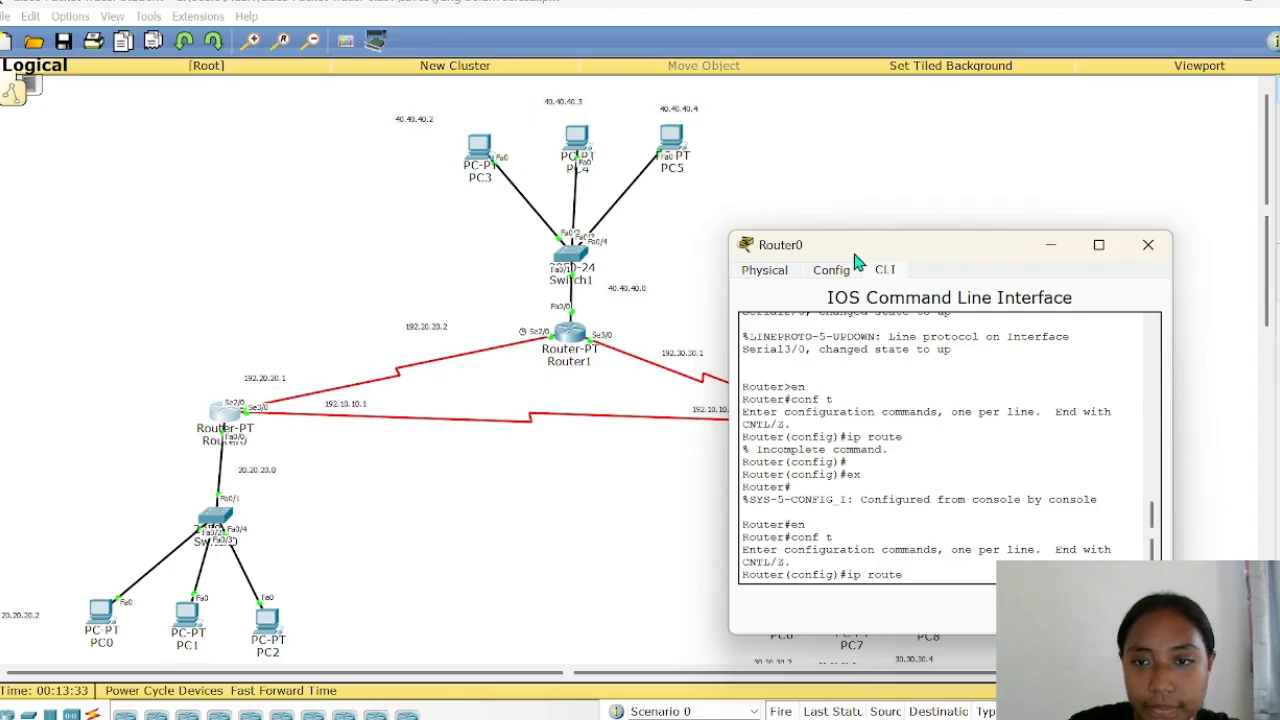
drag(870, 253, 876, 138)
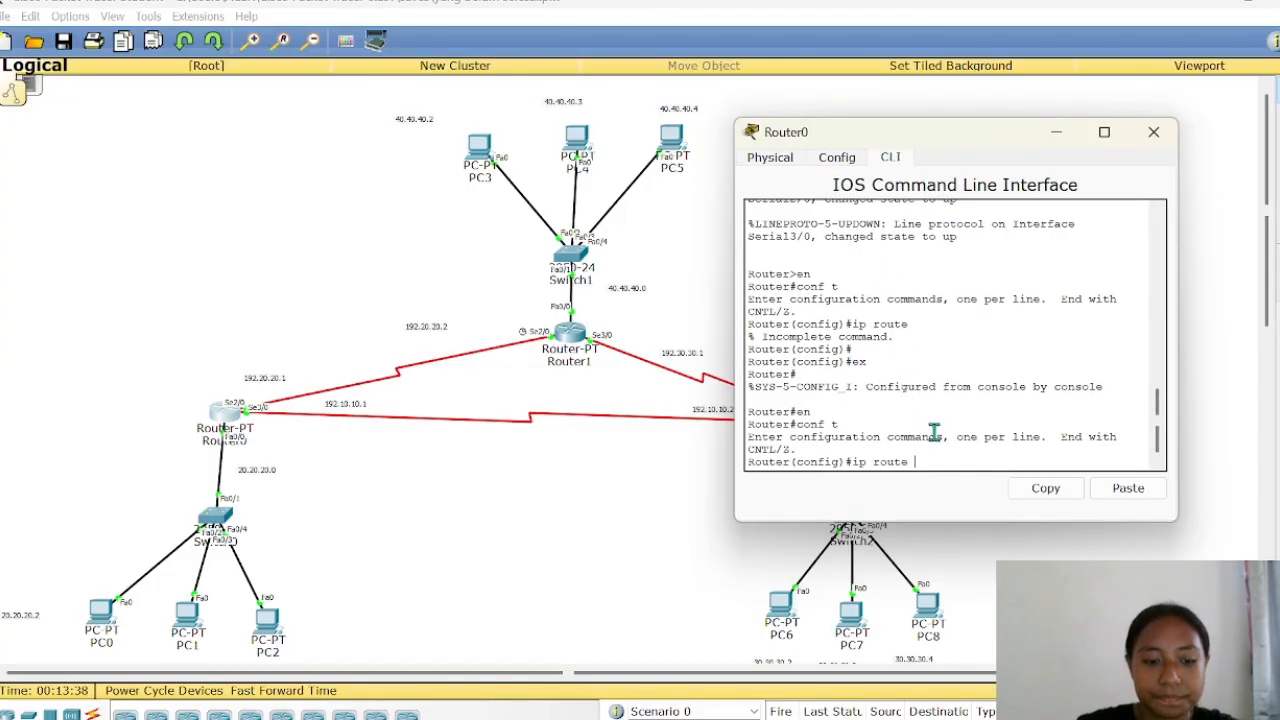
- Add a static route on Router0 to network 192.30.30.0 with mask 255.255.255.0 through next hop 192.20.20.2 using ip route
text(19)
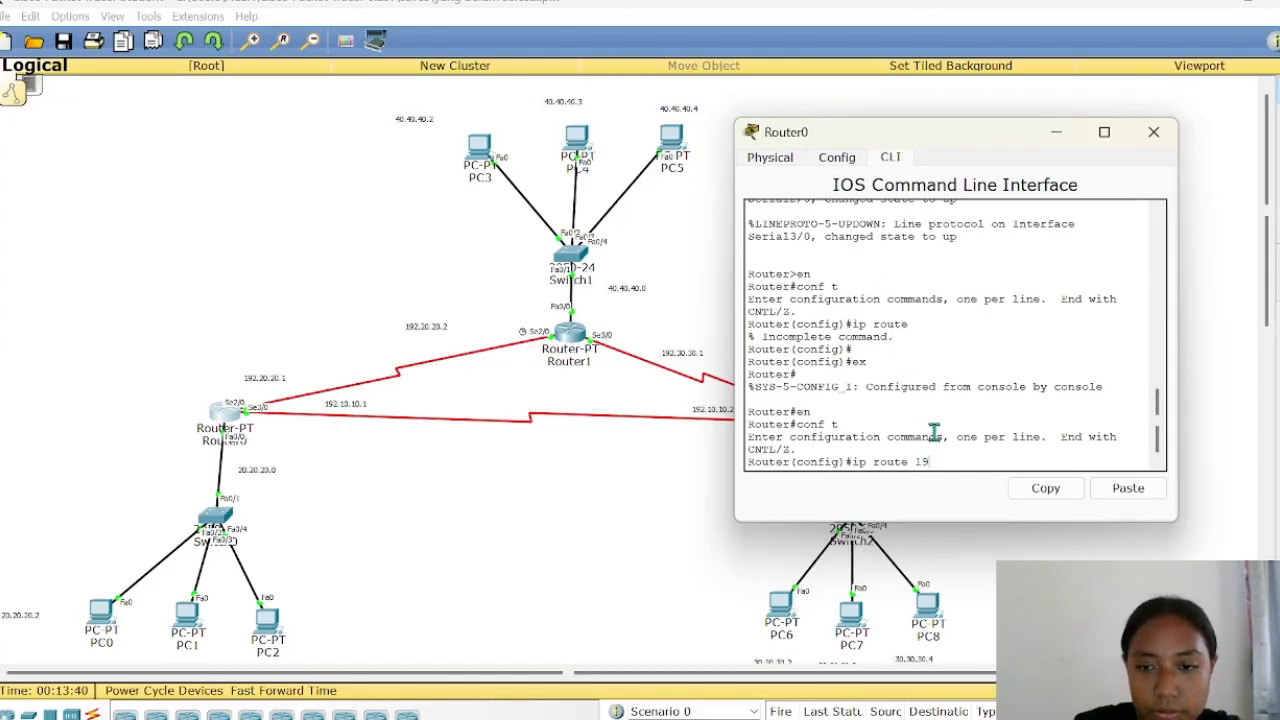
text(2.30.30.)
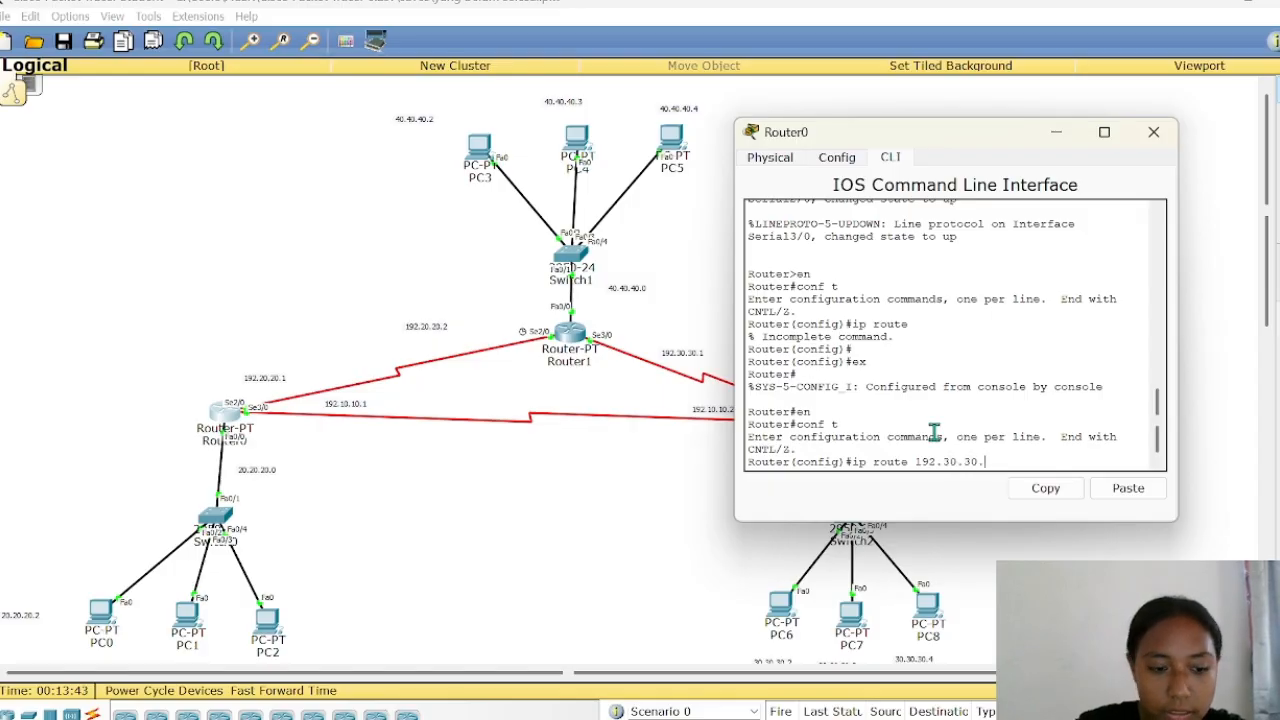
text(02)
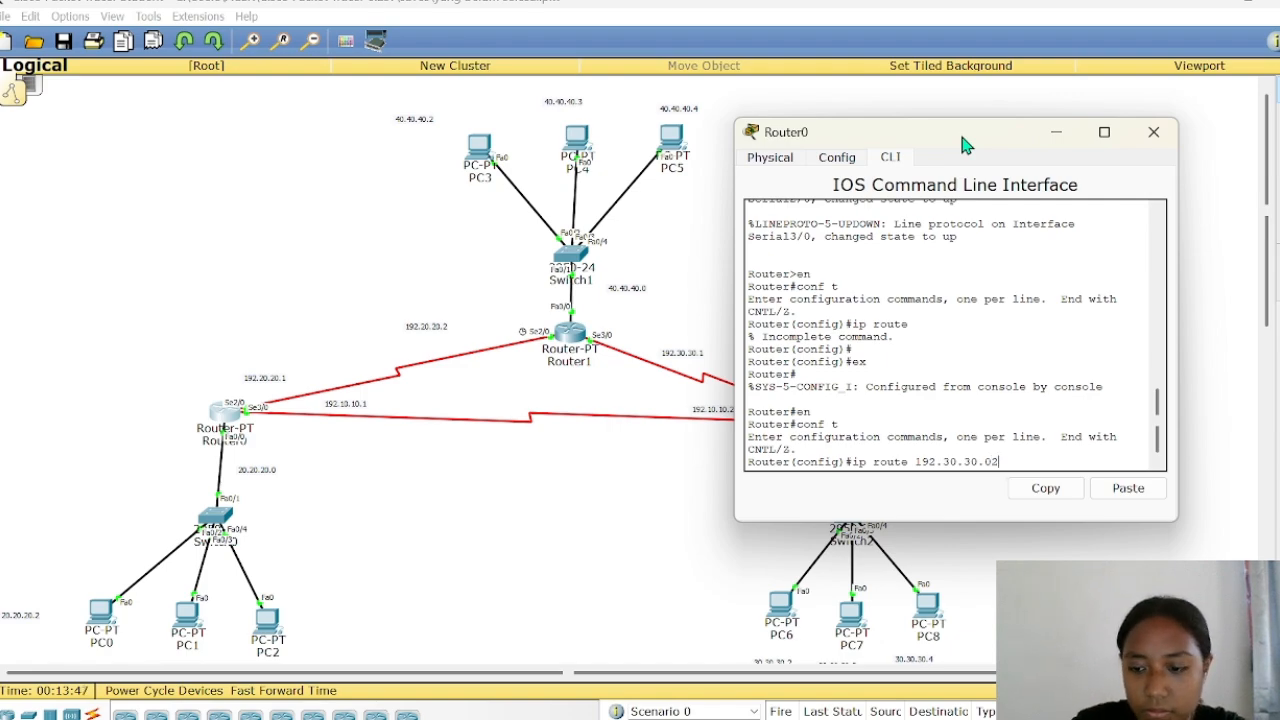
key(BackSpace)
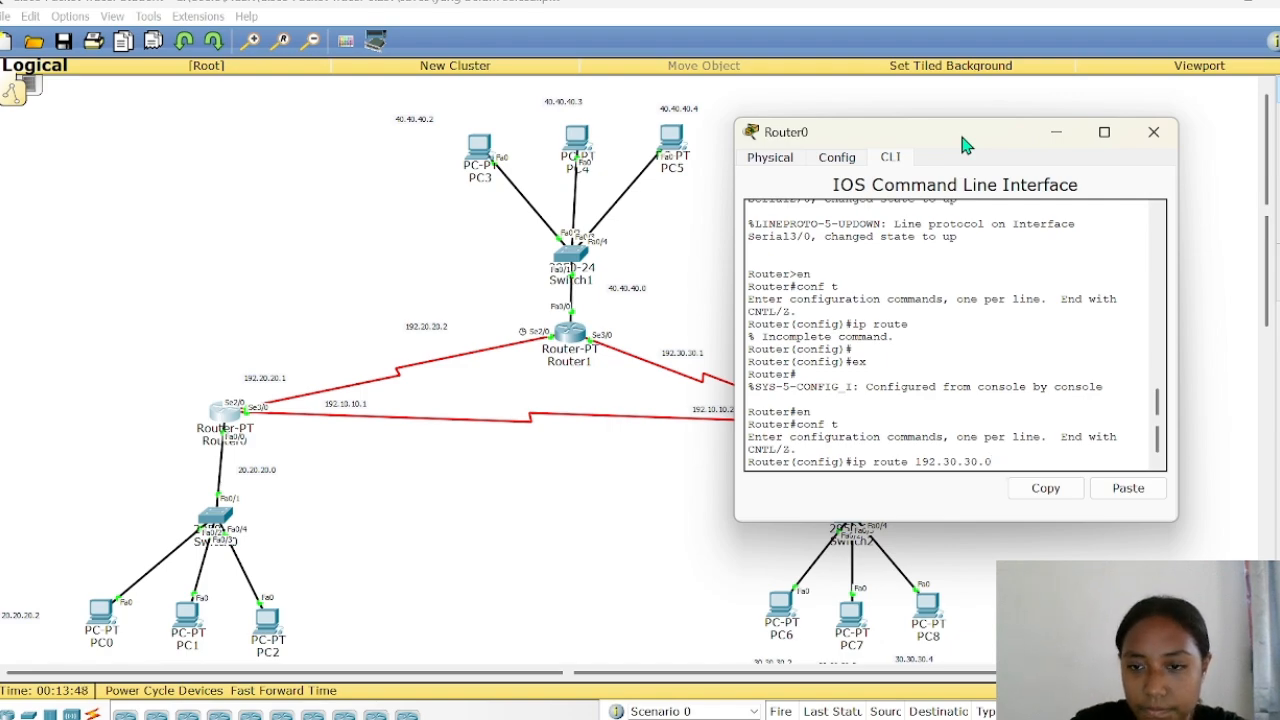
text(255.)
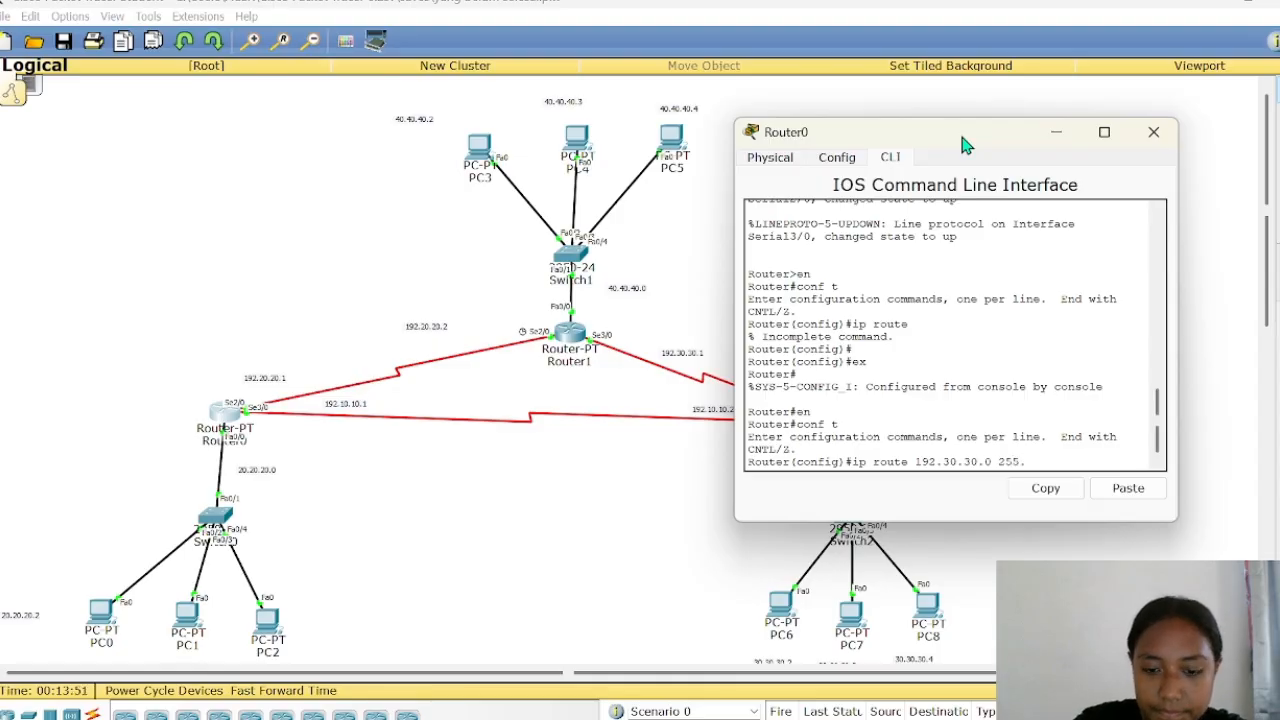
text(255.255.0)
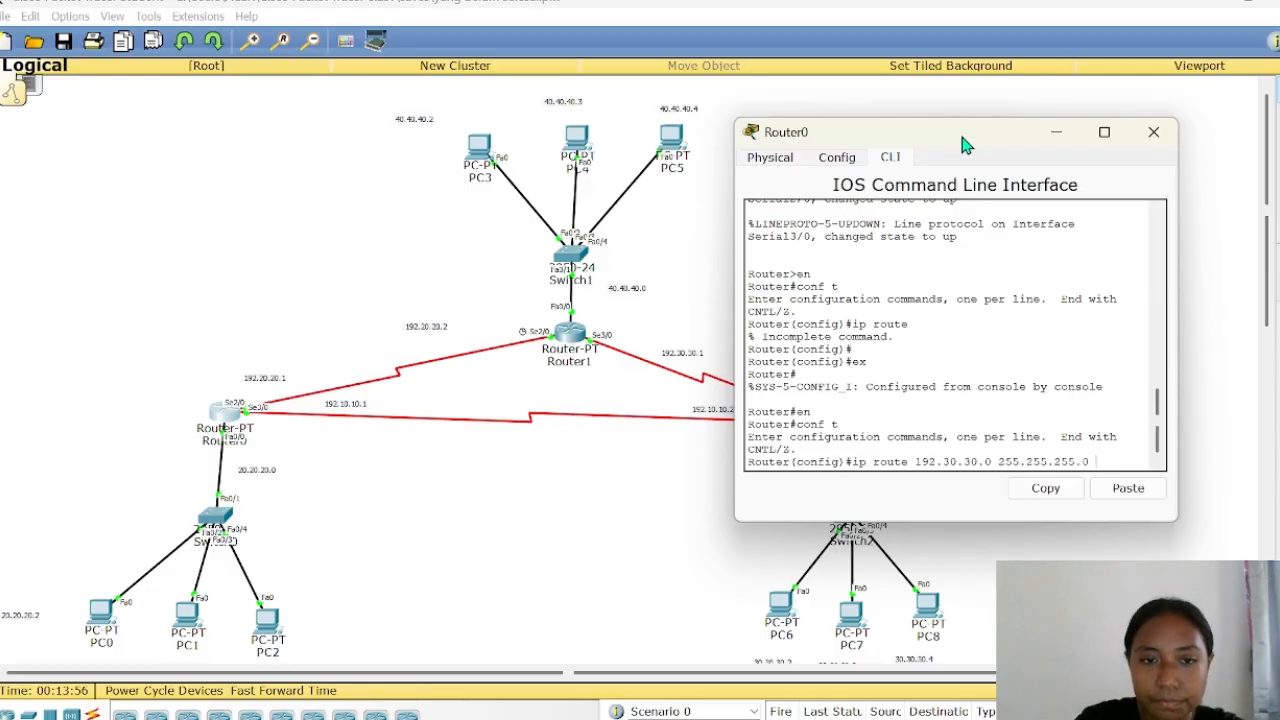
text( 192)
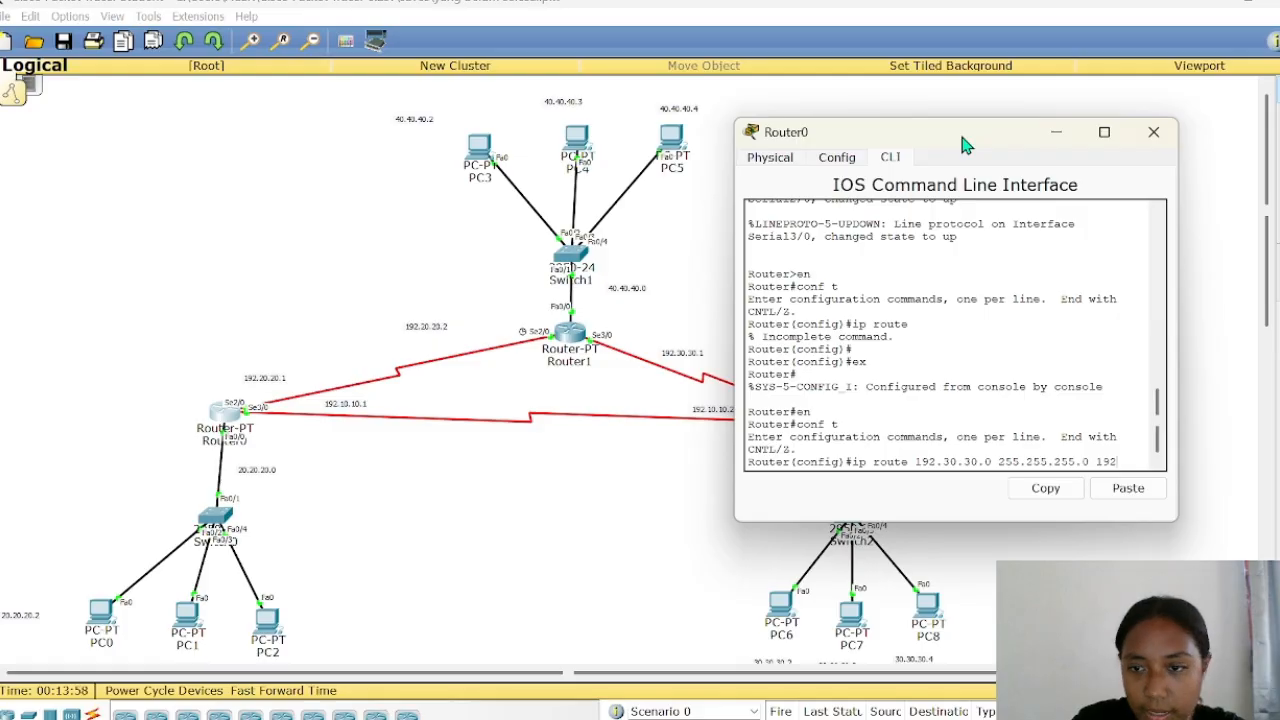
text(.20)
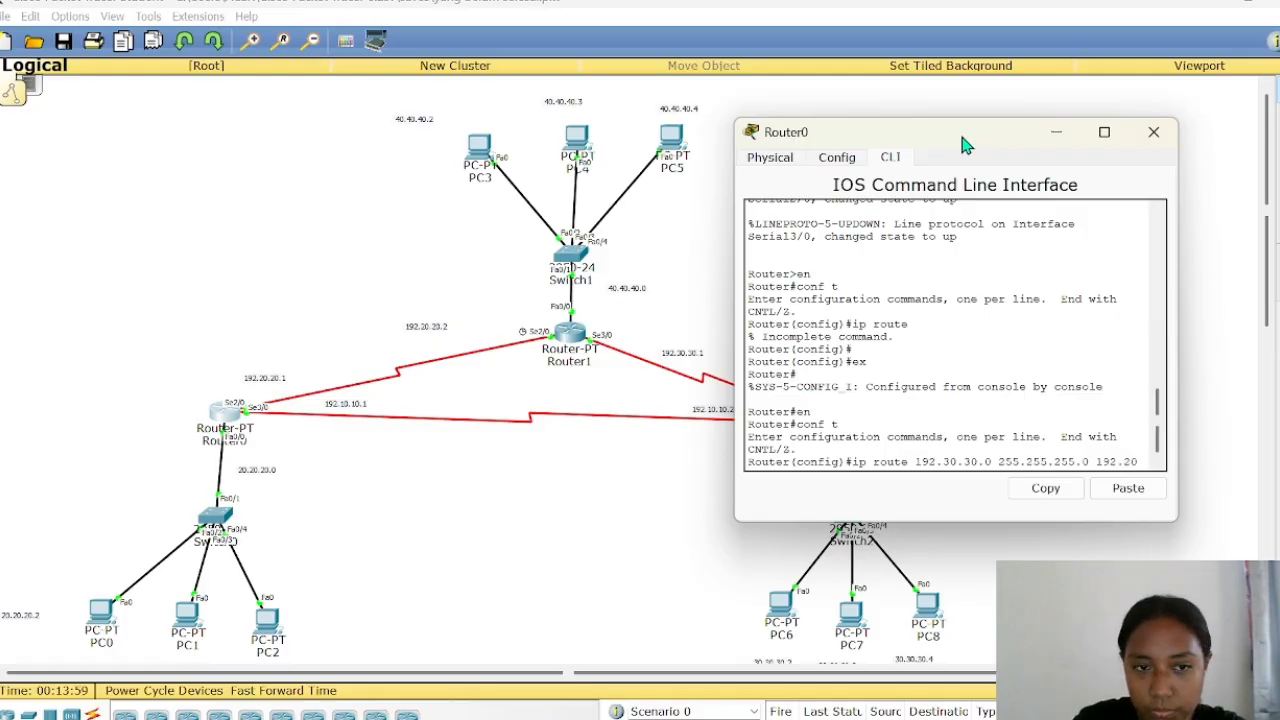
text(.20.)
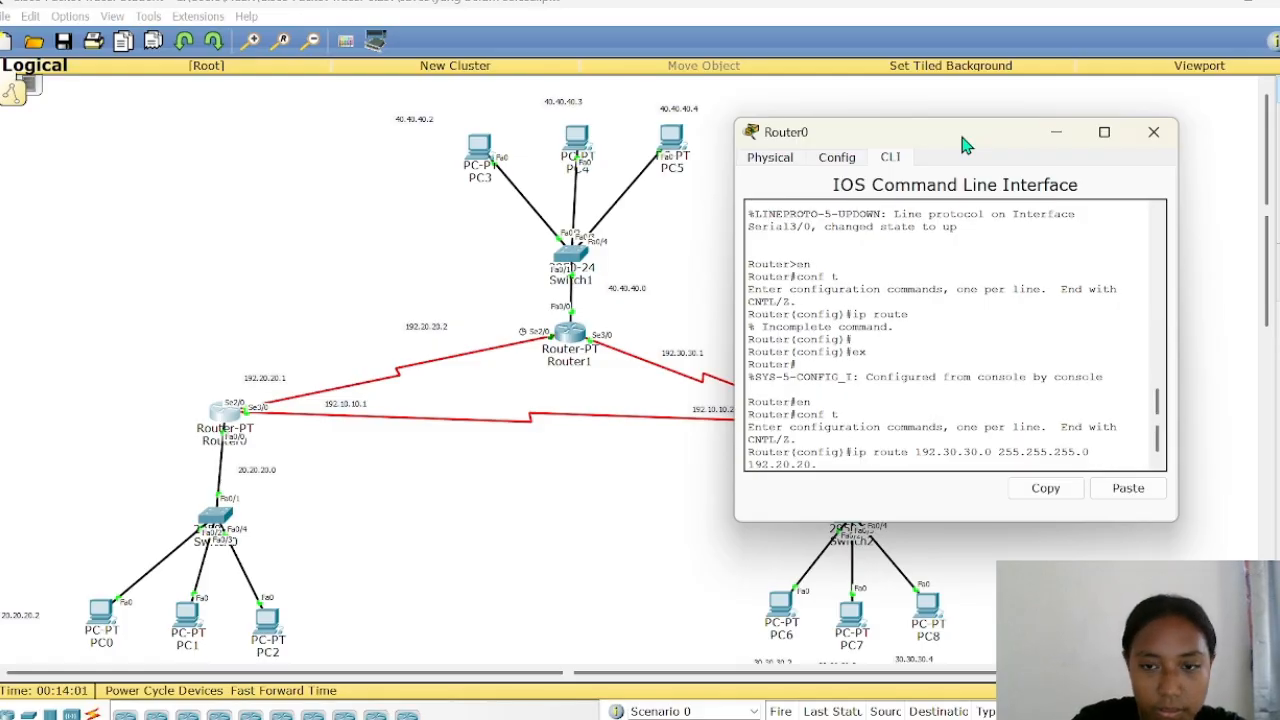
text(2)
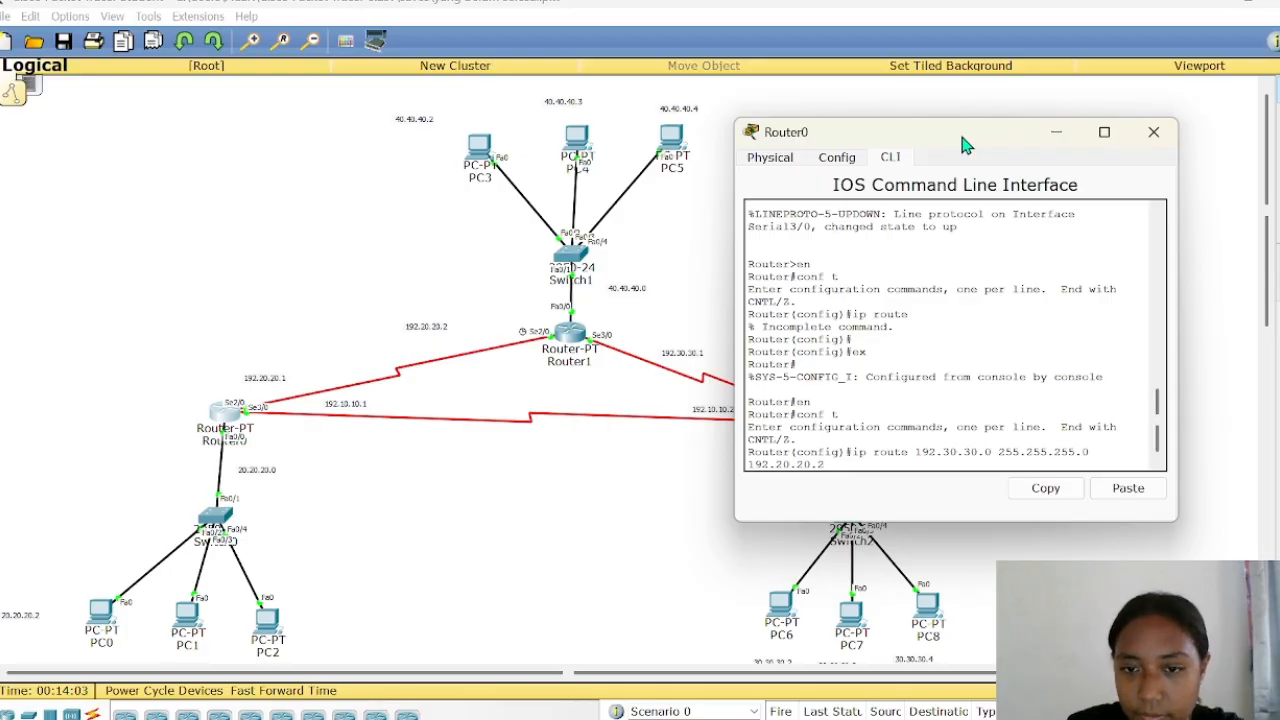
key(Return)
- Add a static route on Router0 to network 192.10.10.0 with mask 255.255.255.0 through next hop 192.30.30.2 using ip route
text(ig)#ip)
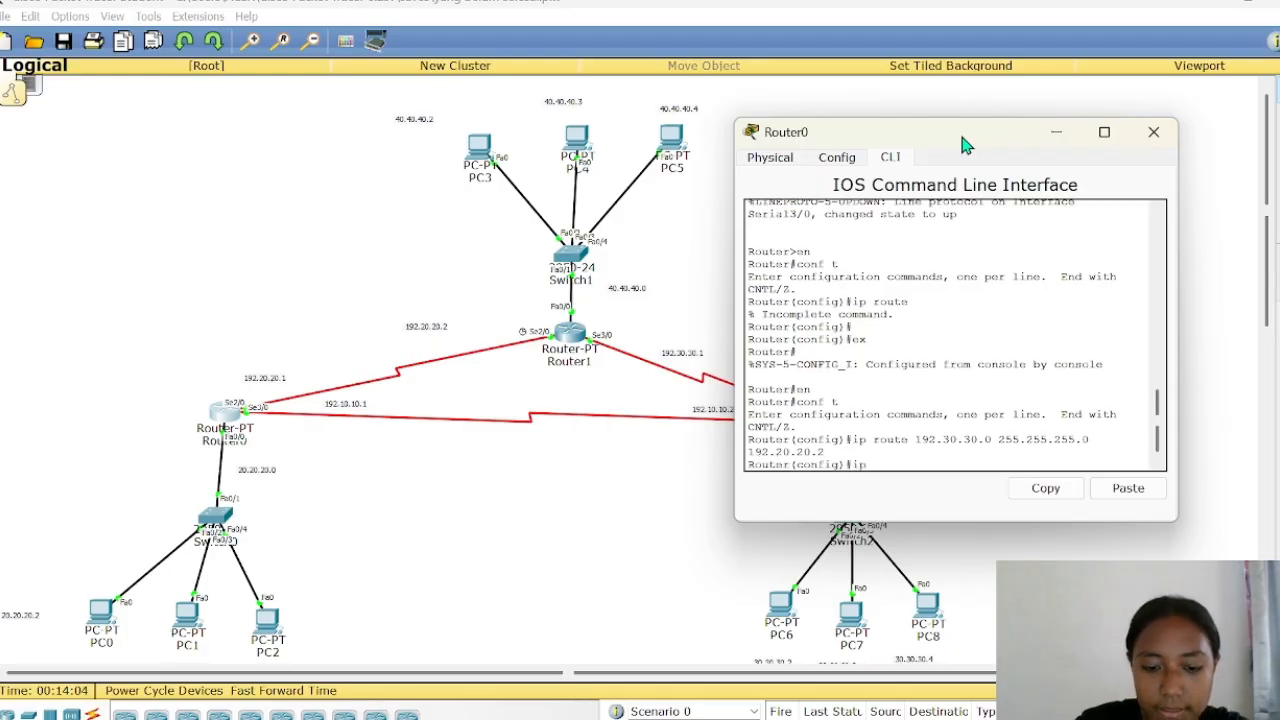
text( route)
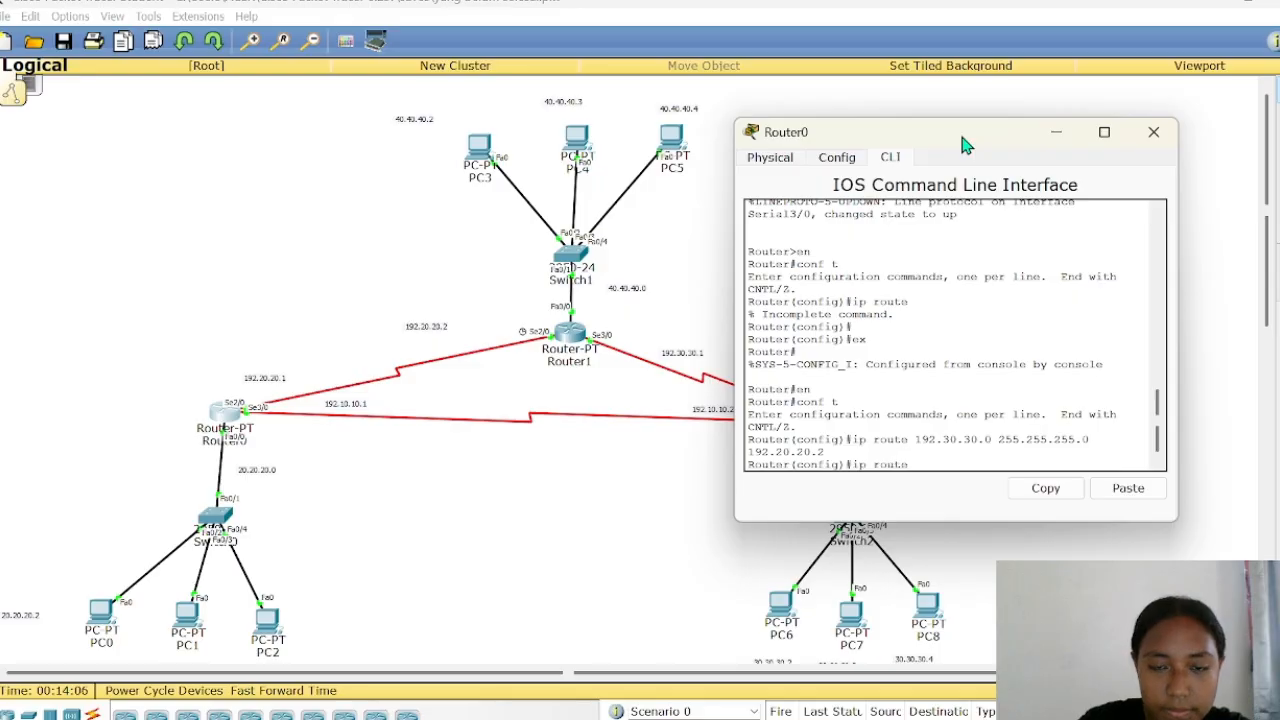
drag(965, 145, 264, 221)
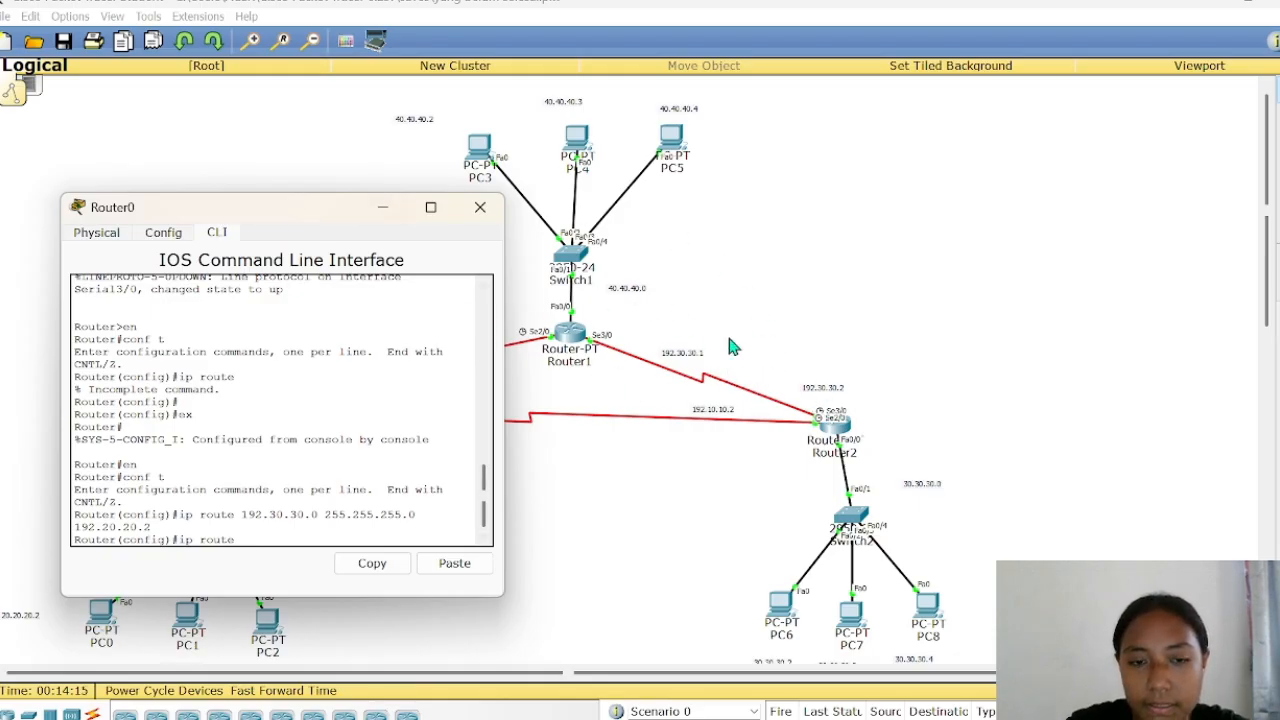
drag(315, 220, 361, 230)
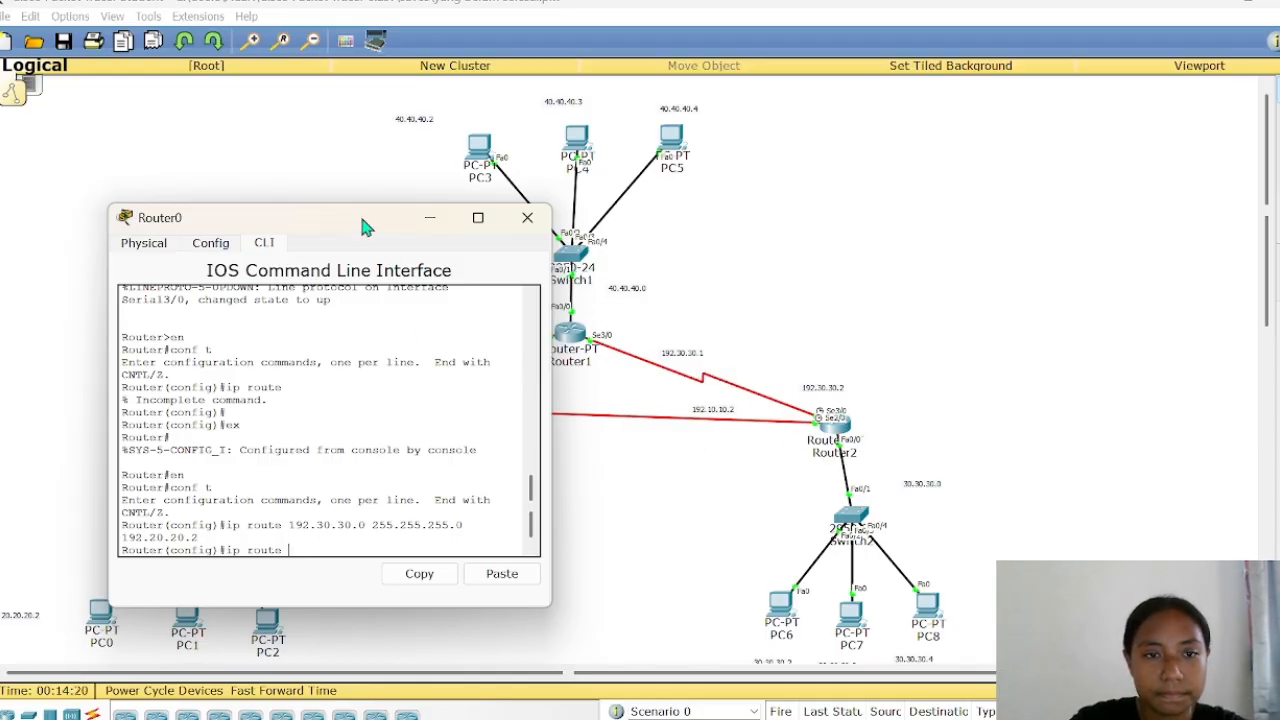
drag(362, 221, 522, 201)
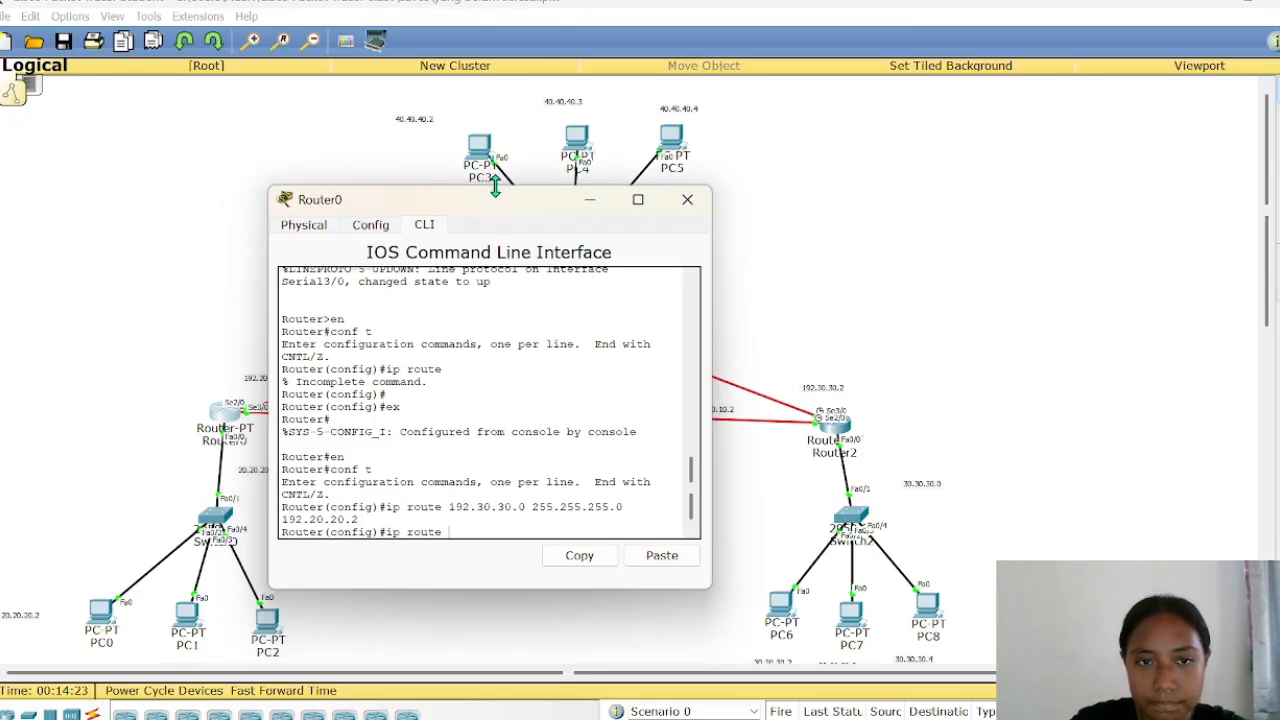
drag(506, 207, 343, 249)
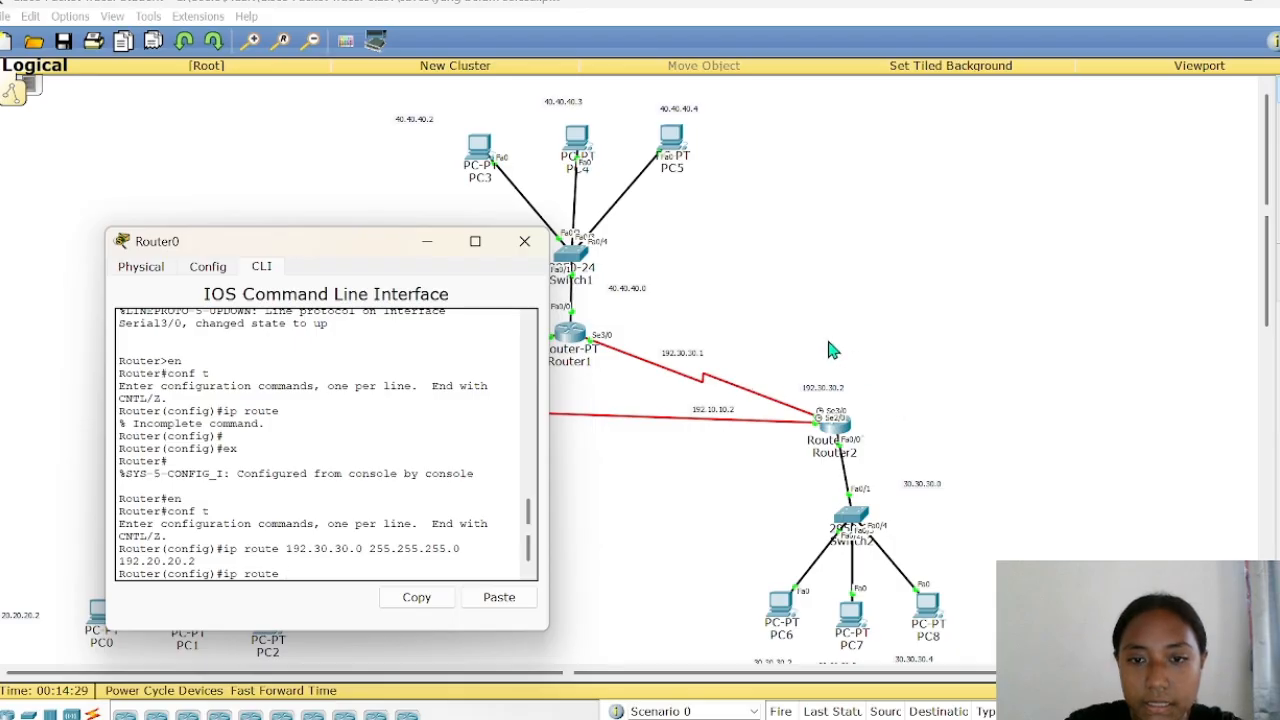
drag(373, 245, 651, 216)
text(1)
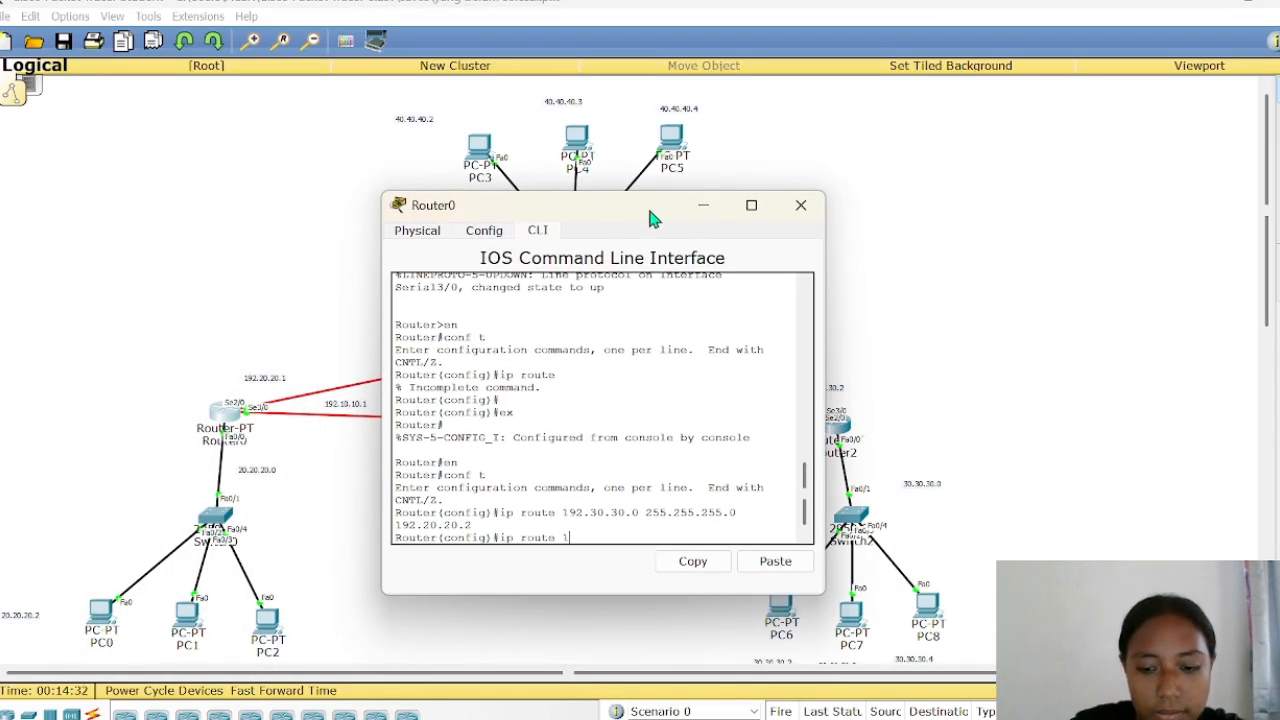
text(92.)
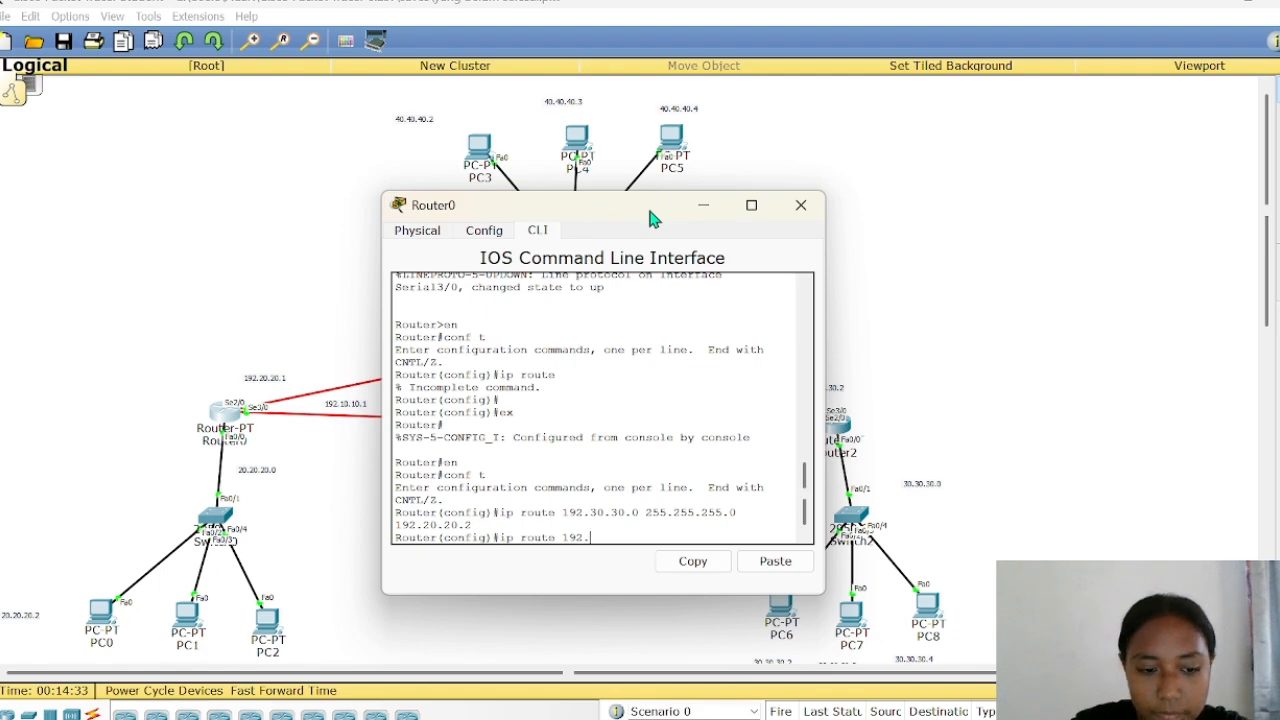
drag(640, 208, 446, 229)
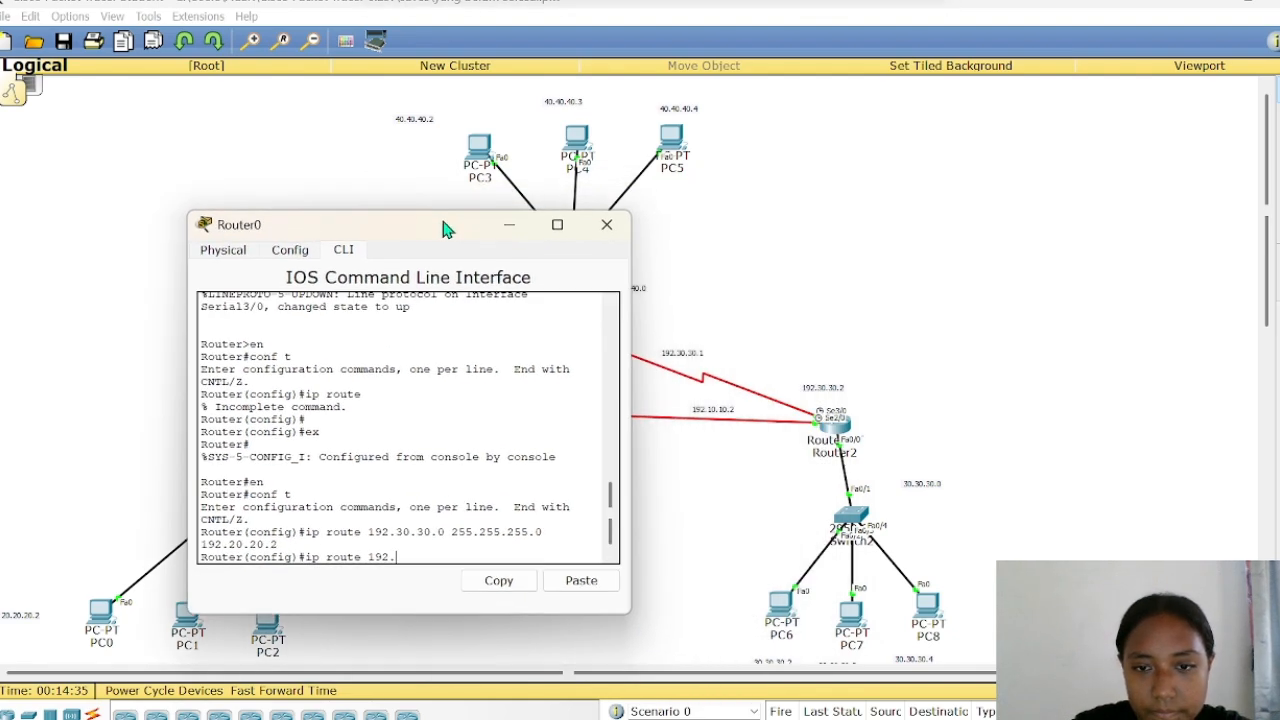
text(.10.10.)
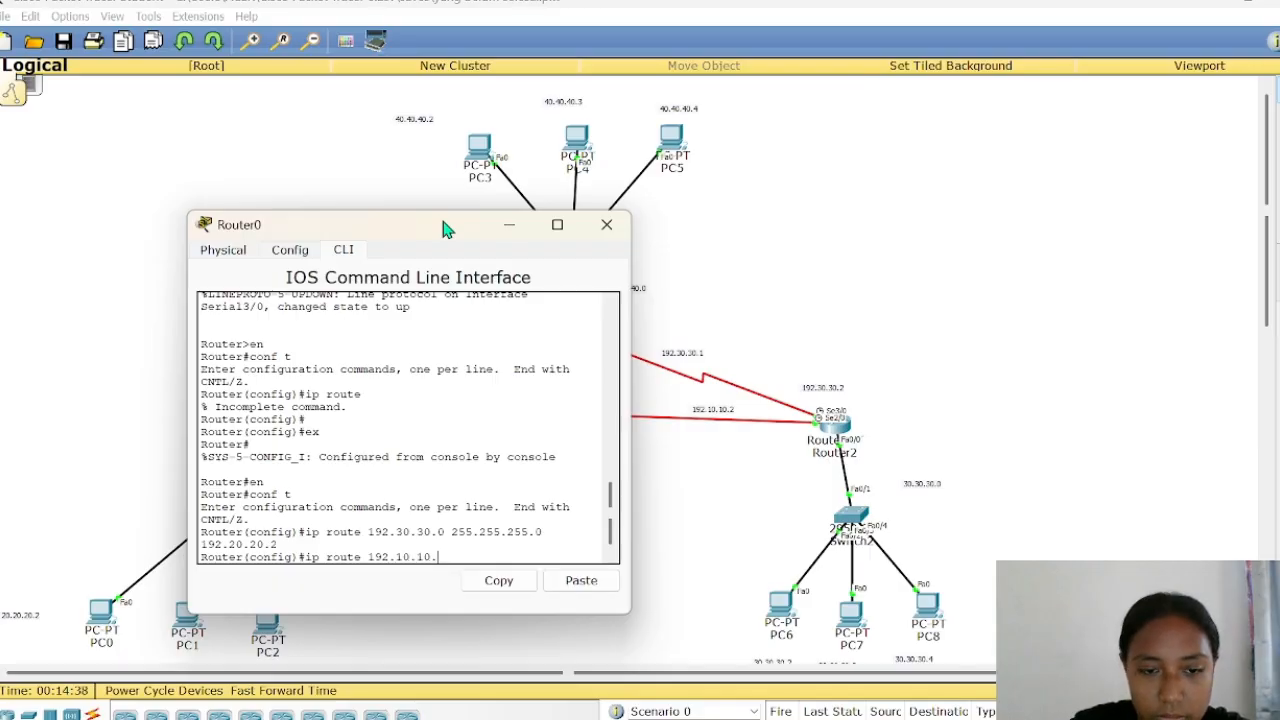
text(0)
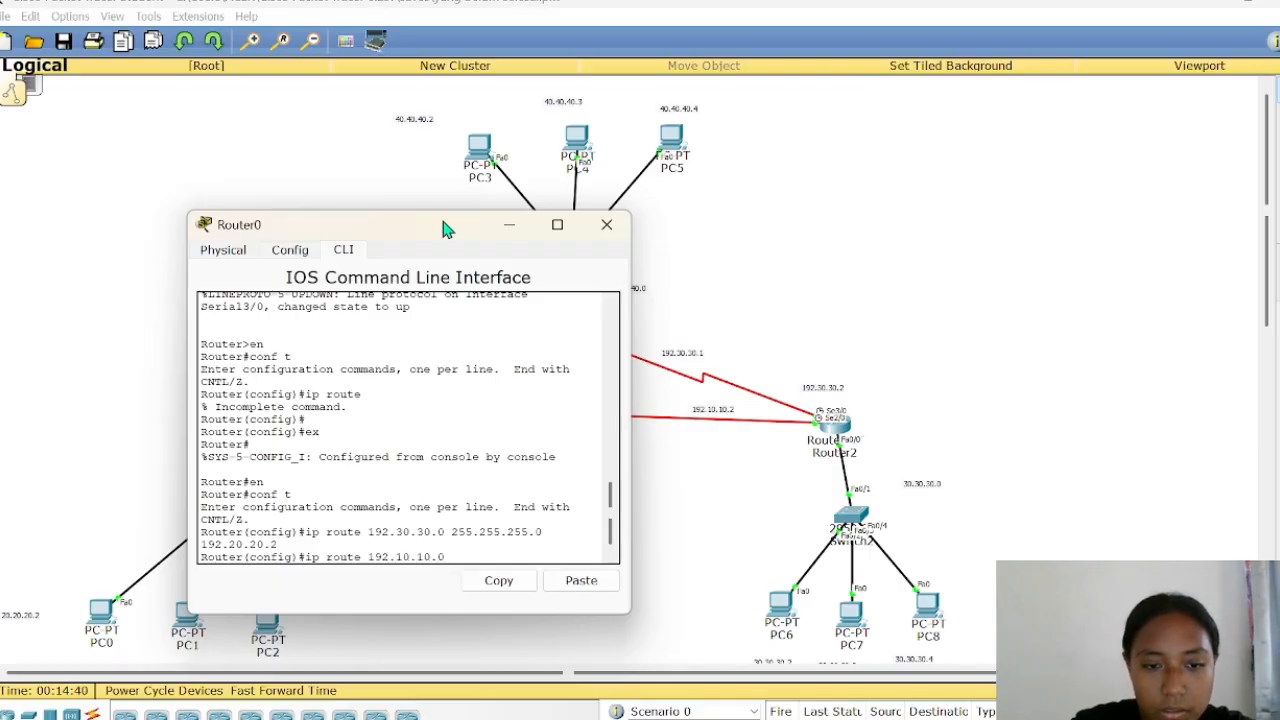
text( 255.2)
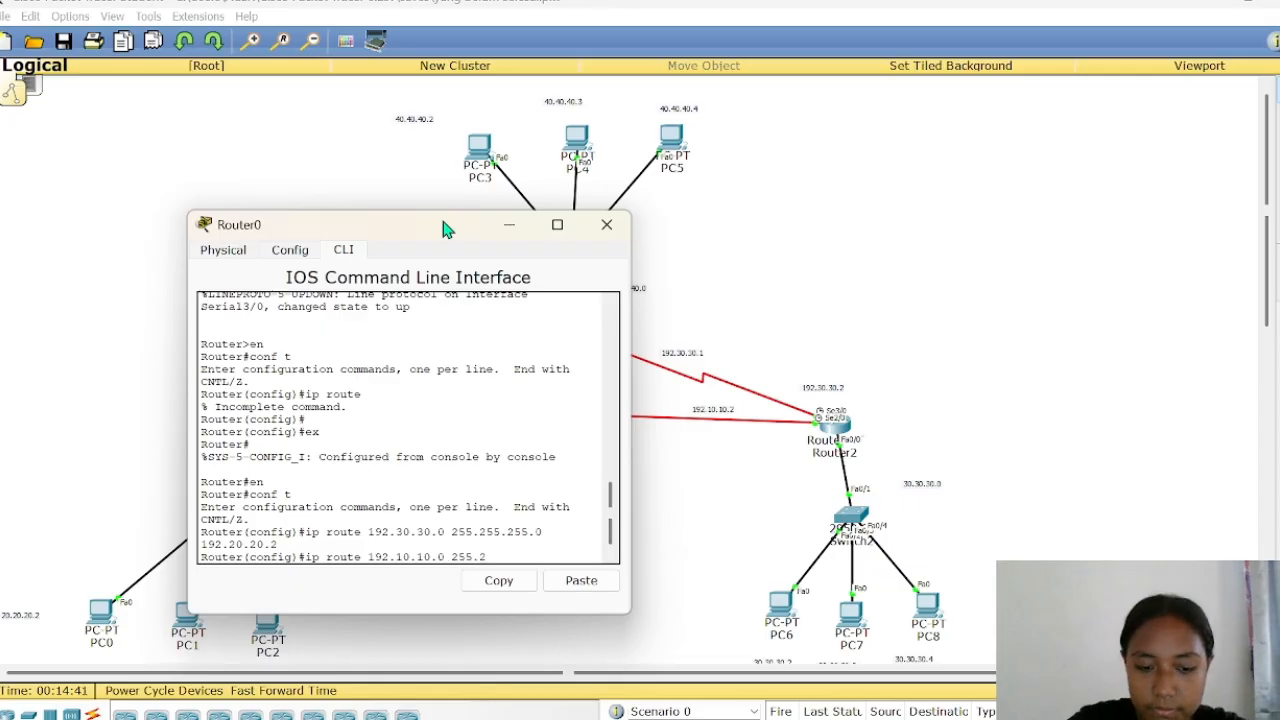
text(55.255.0)
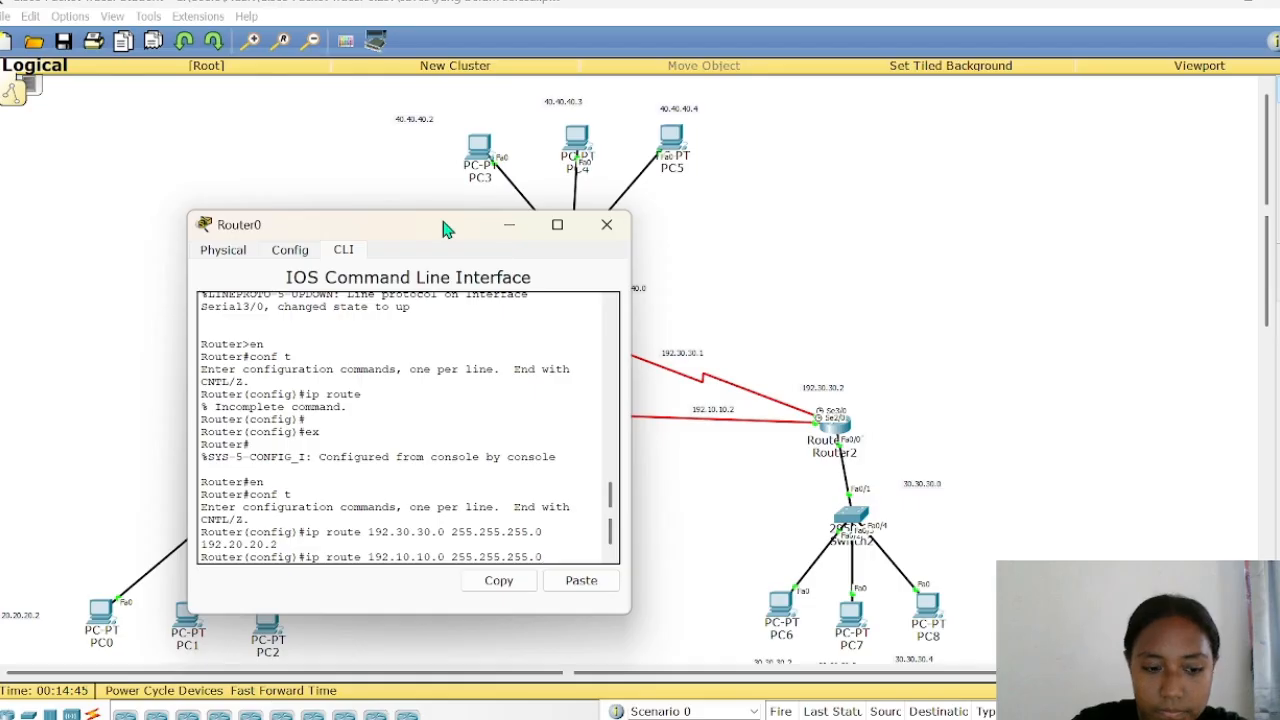
text( 192.30.30.2)
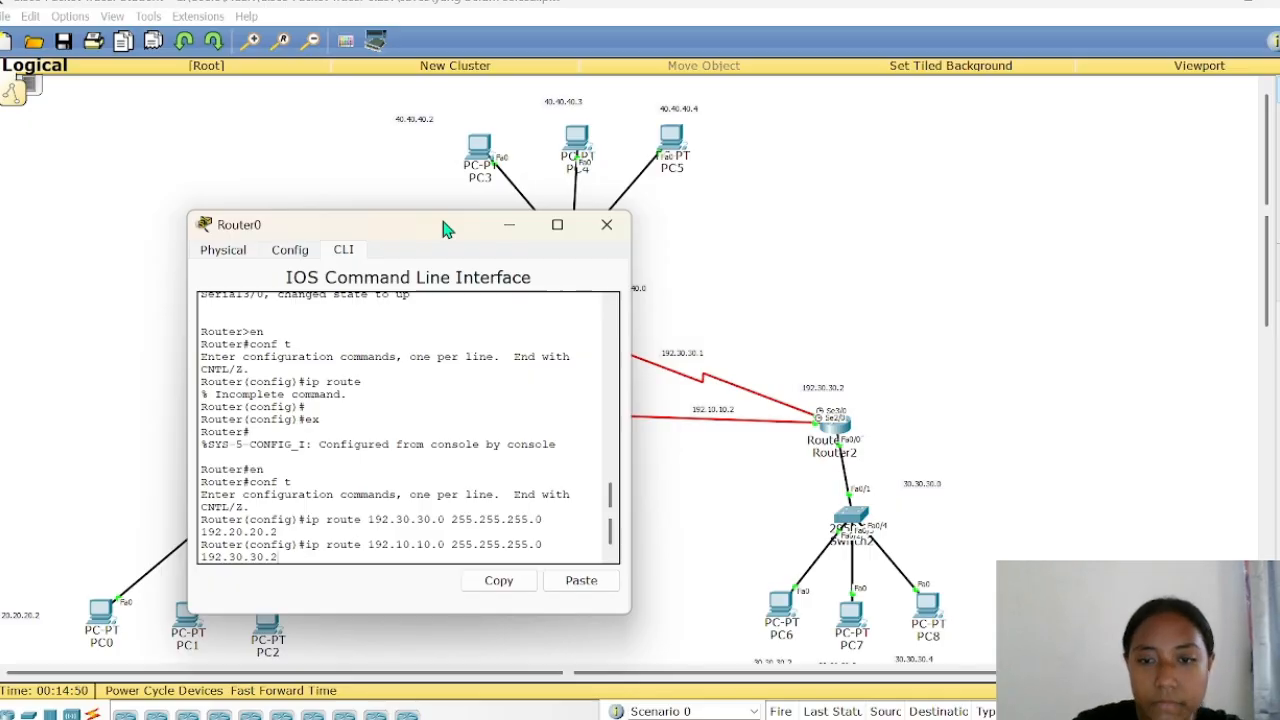
key(Return)
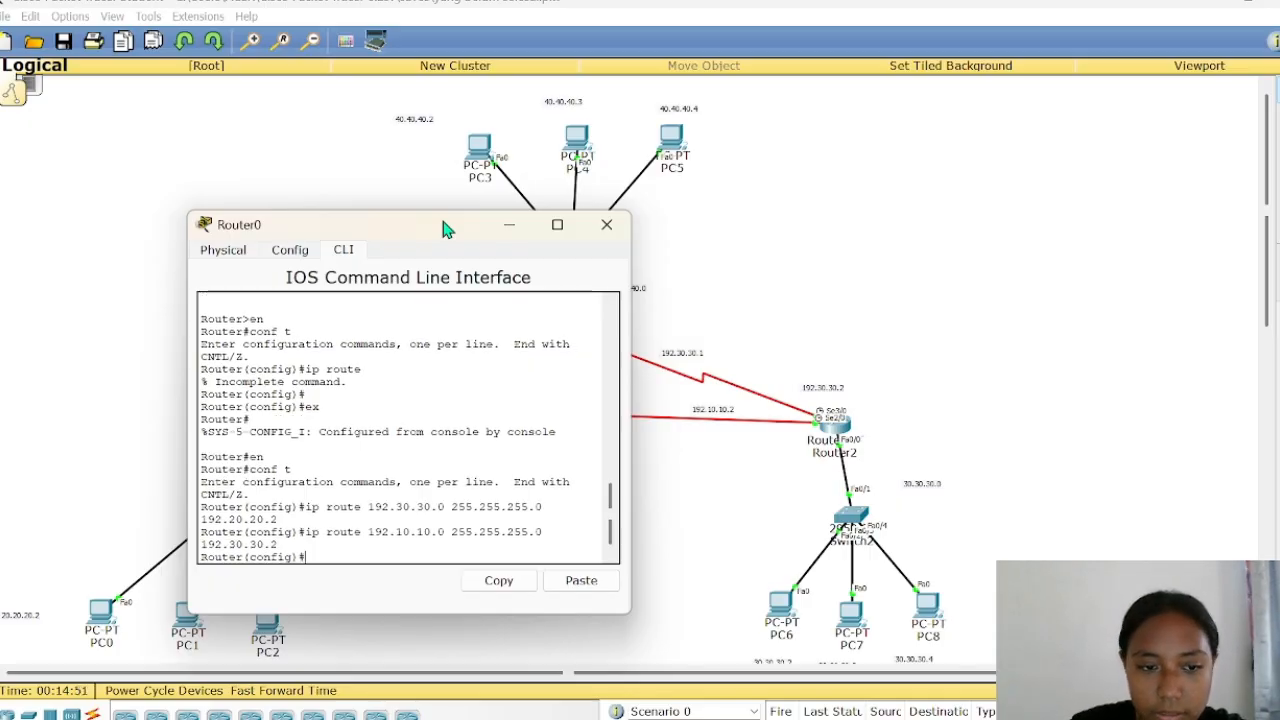
- Add a static route on Router0 to network 40.40.40.0 with mask 255.255.255.0 through next hop 192.20.20.2 using ip route
text(ip route)
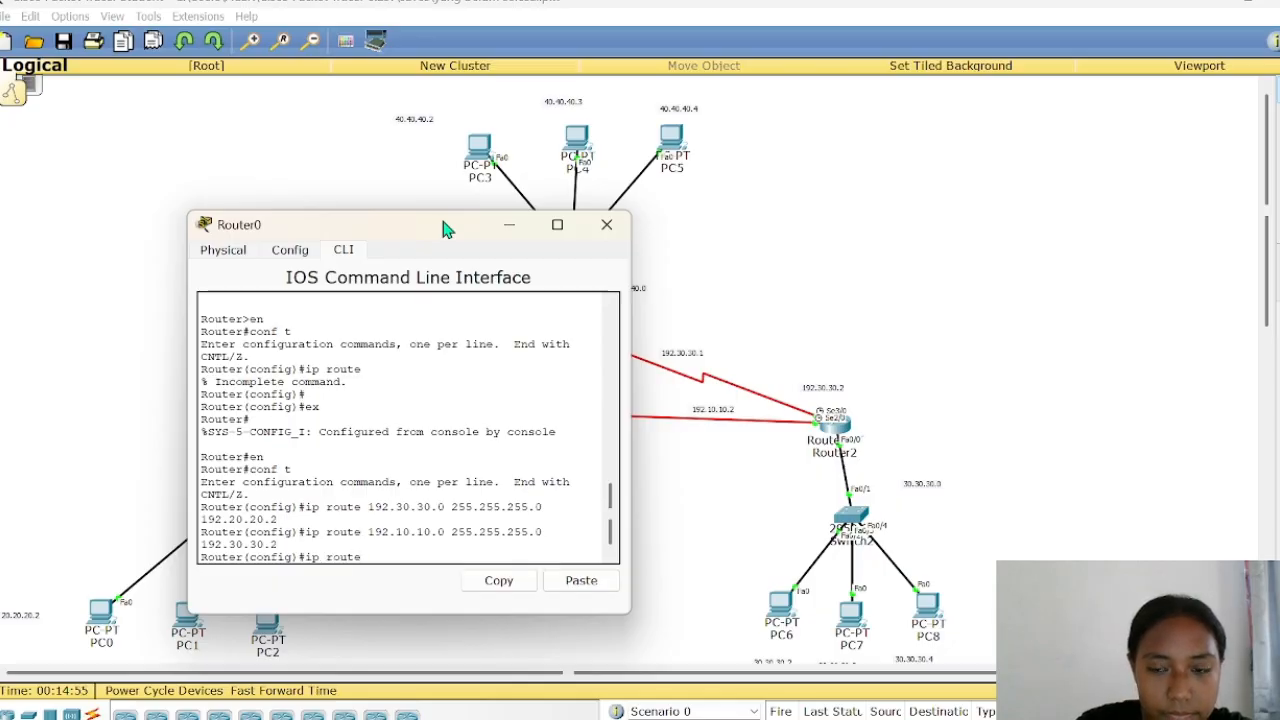
drag(430, 230, 380, 263)
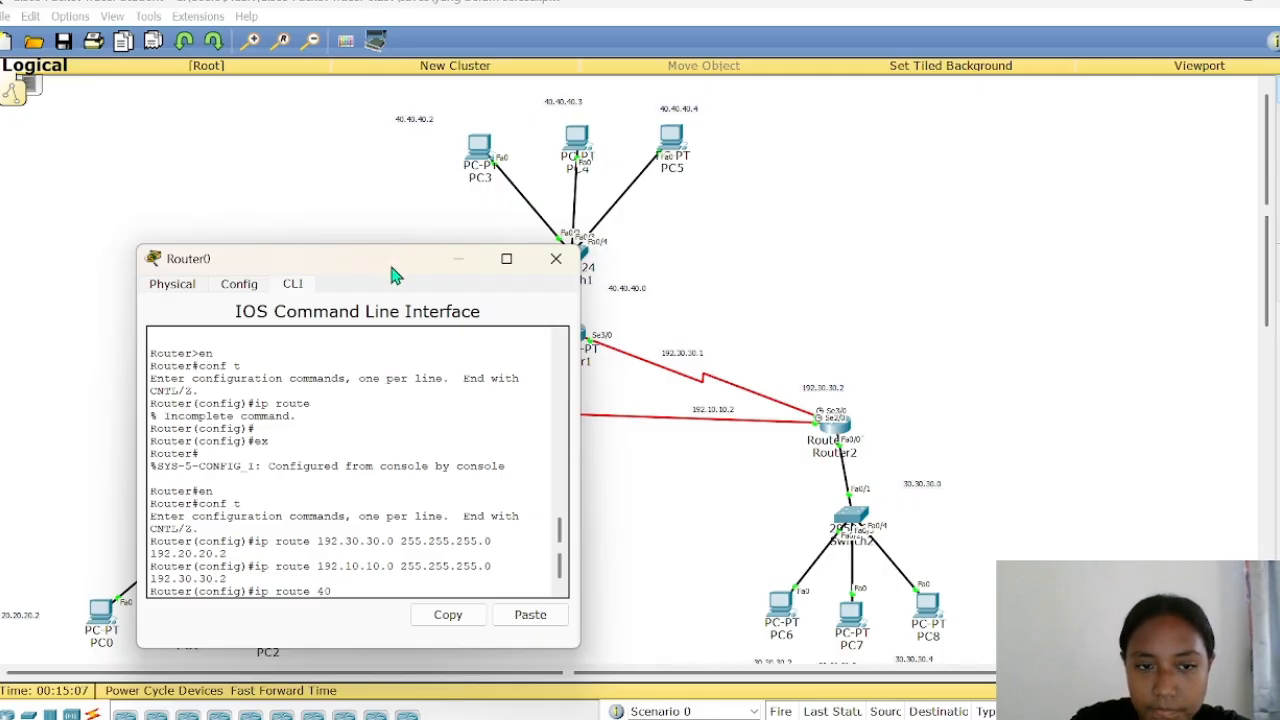
text(.40.40)
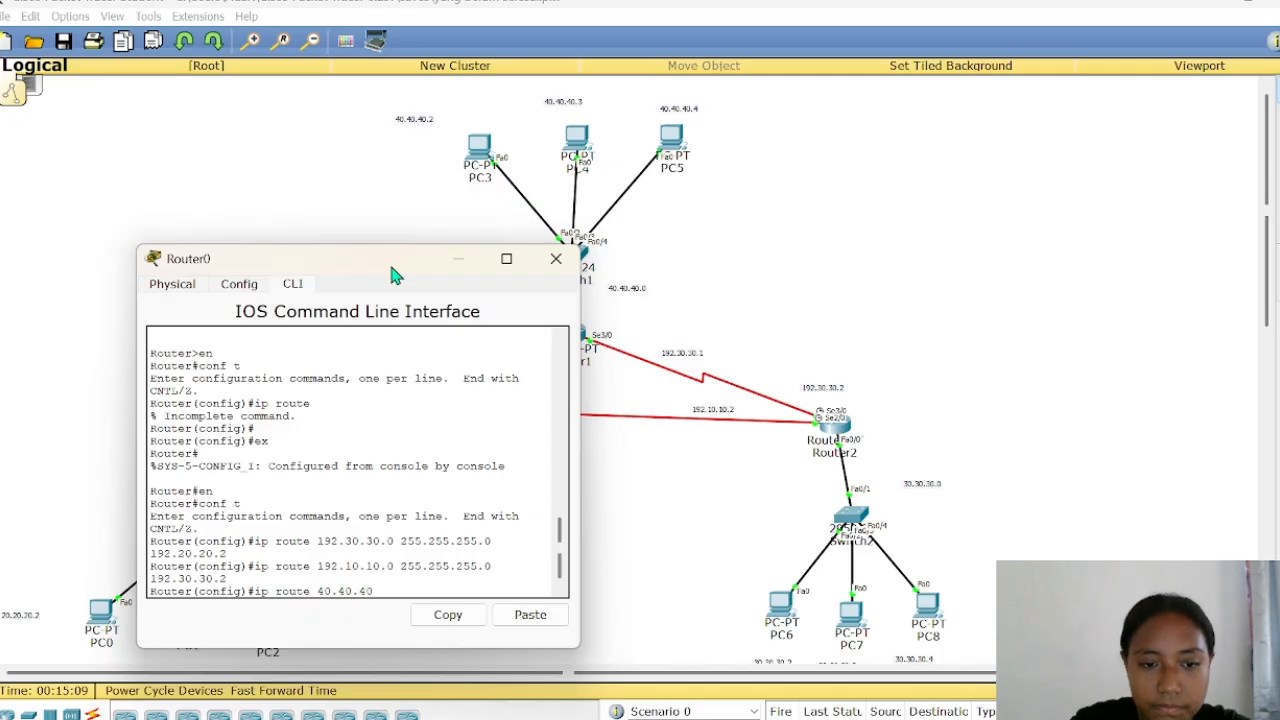
text(.0)
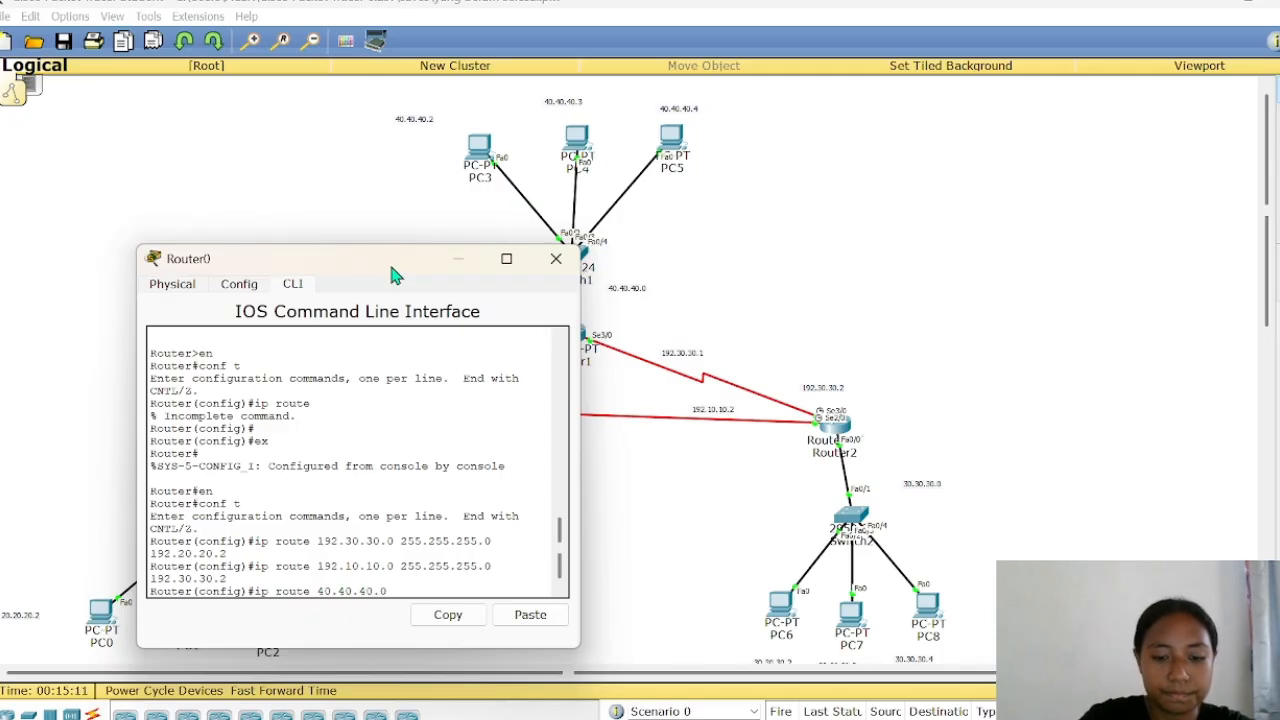
text( 255.25)
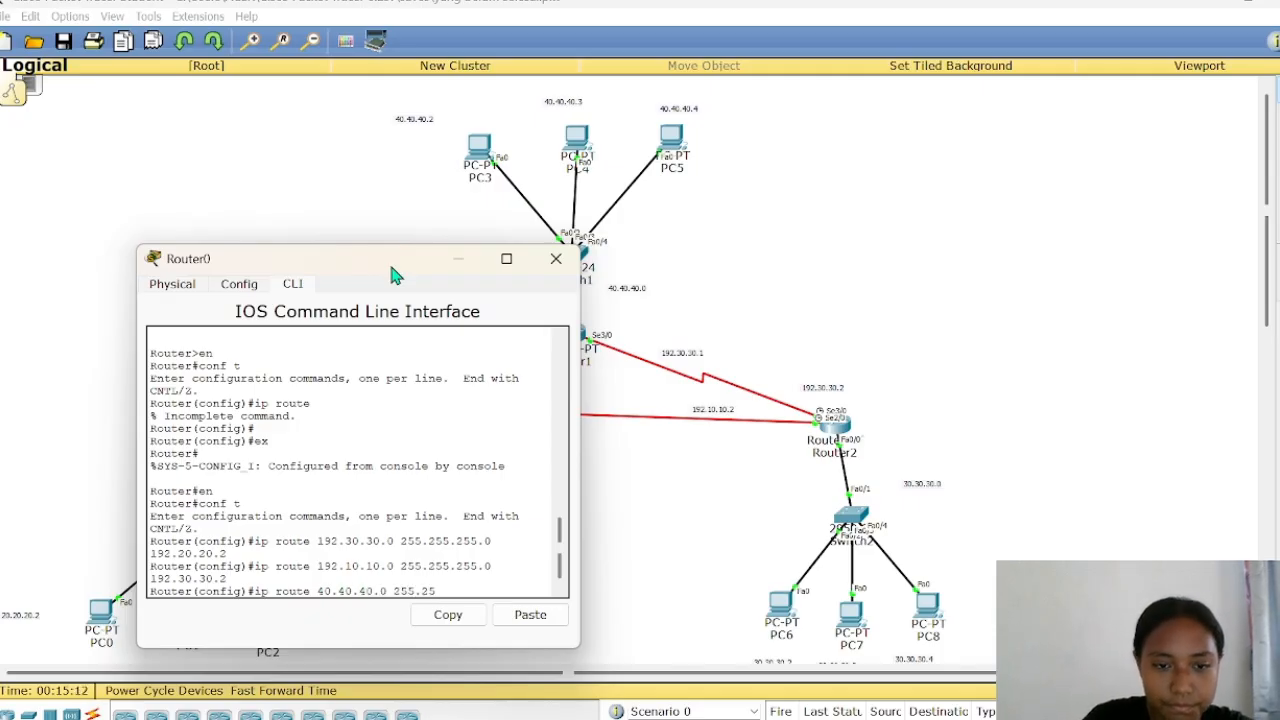
text(5.255)
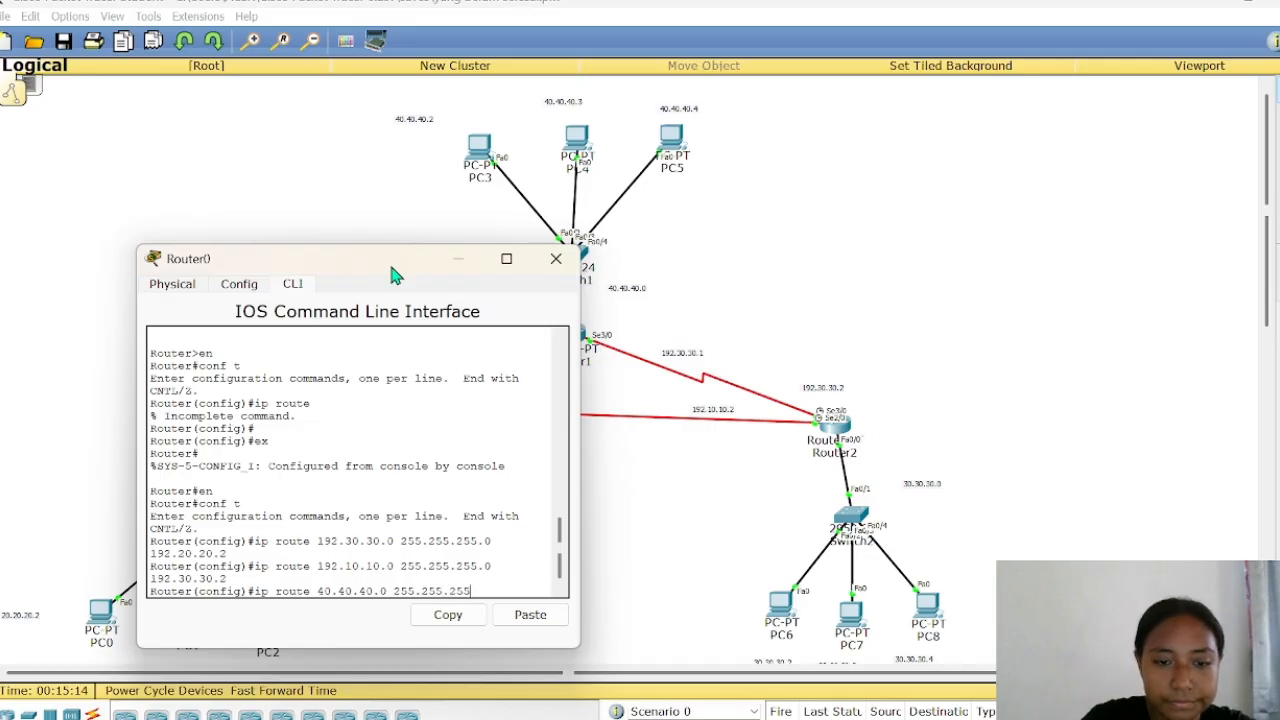
text(.0)
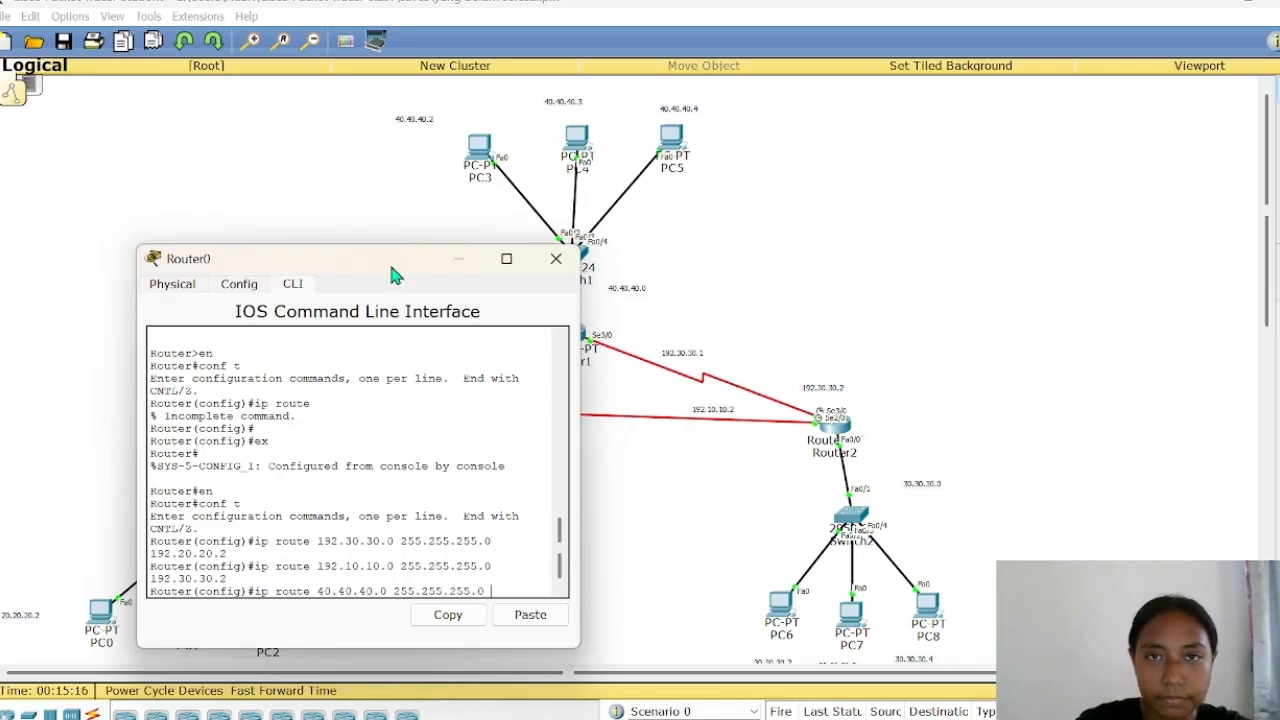
drag(405, 265, 772, 272)
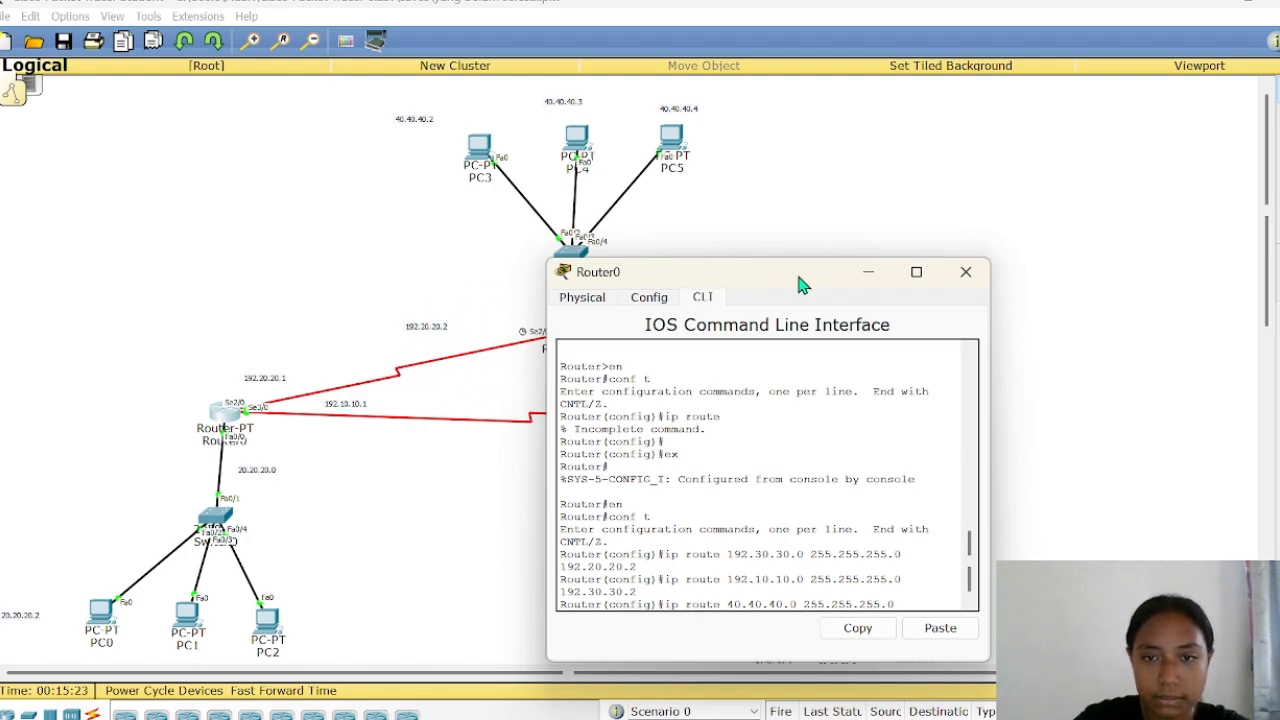
drag(800, 280, 654, 249)
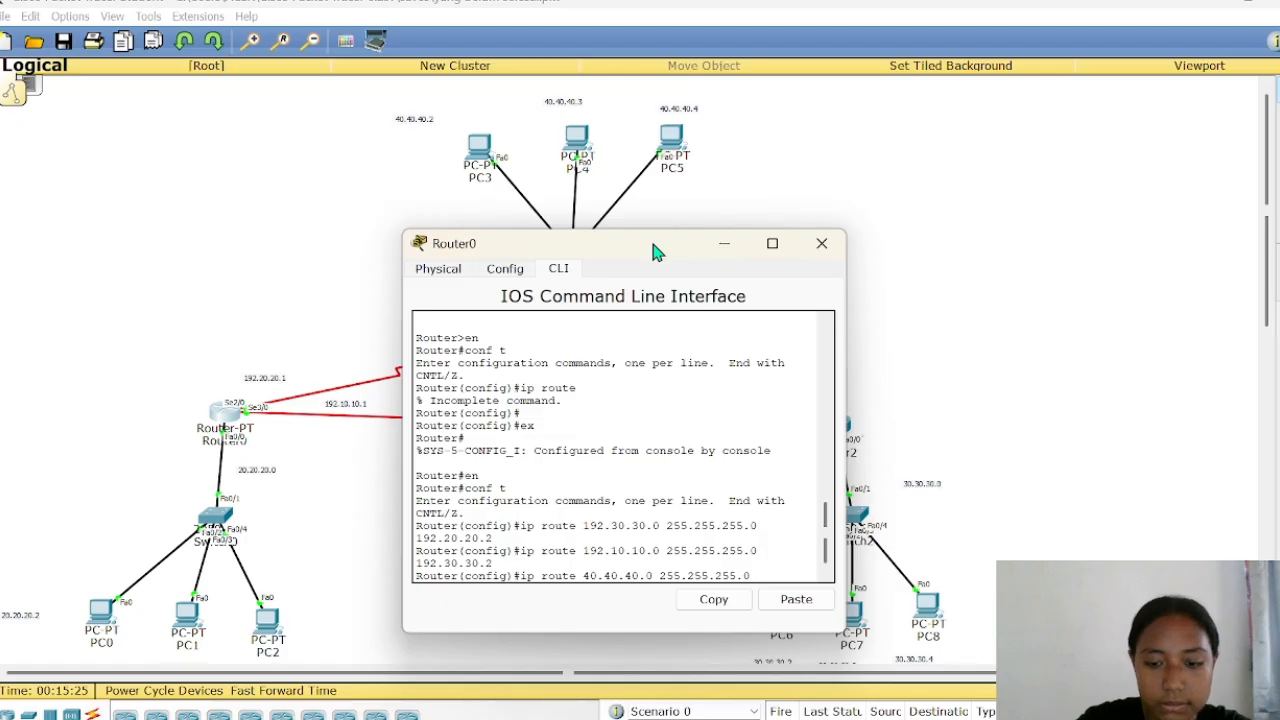
text(192.)
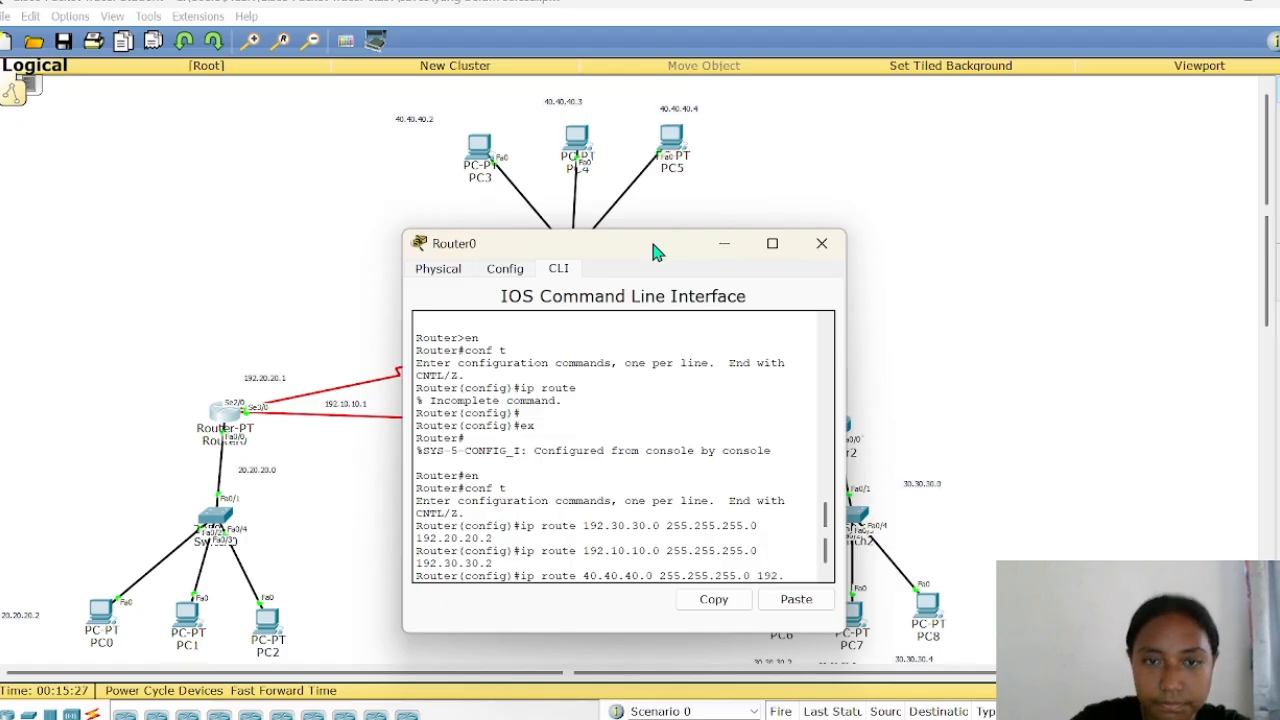
drag(657, 251, 751, 265)
text(.2)
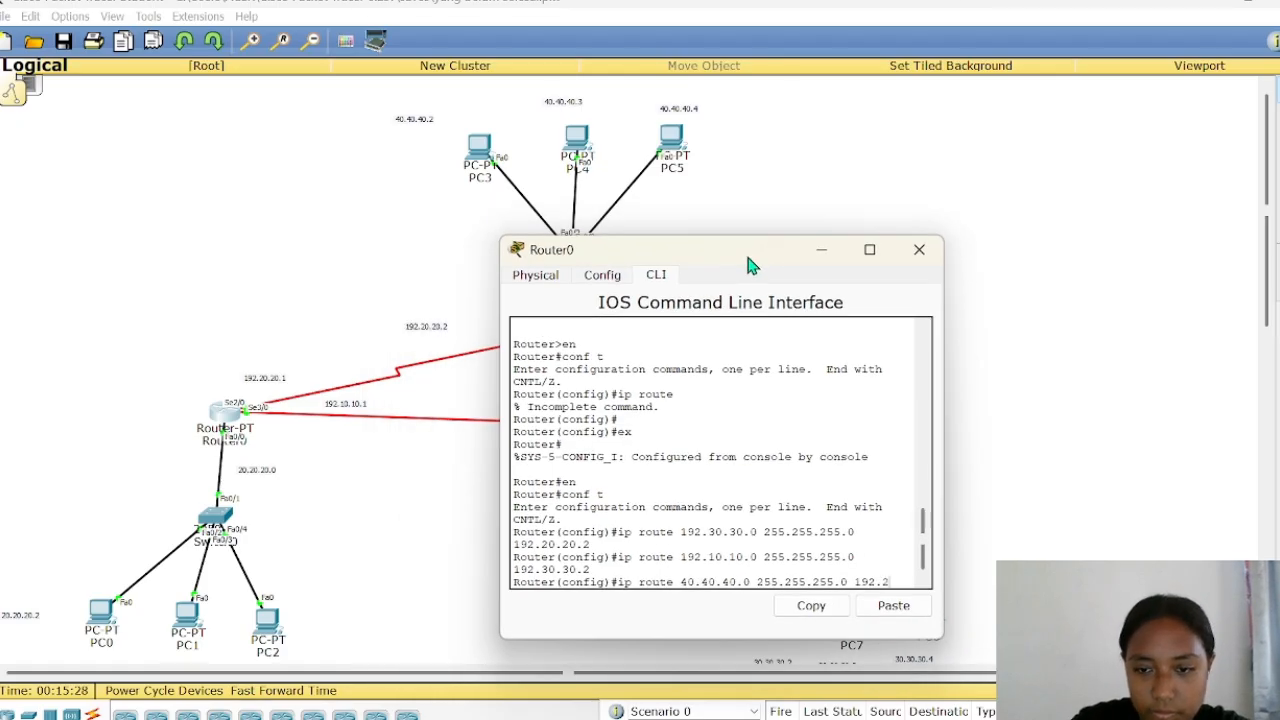
text(0.20.)
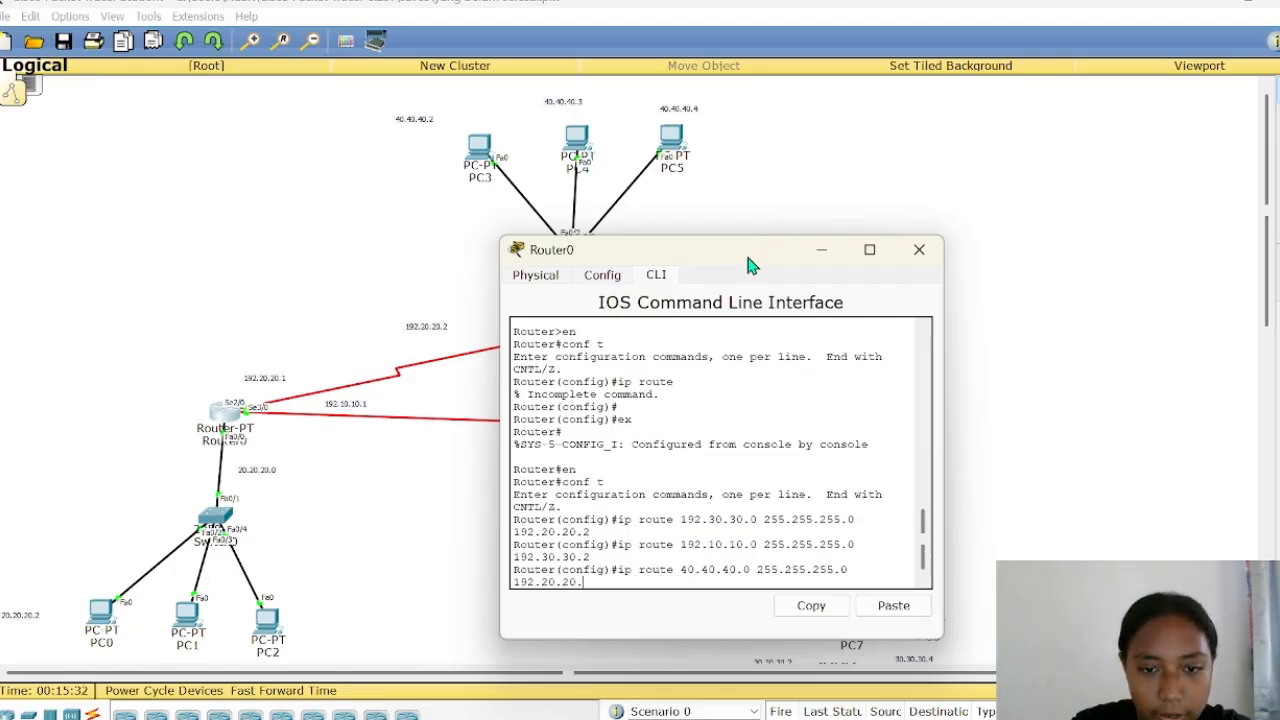
text(2)
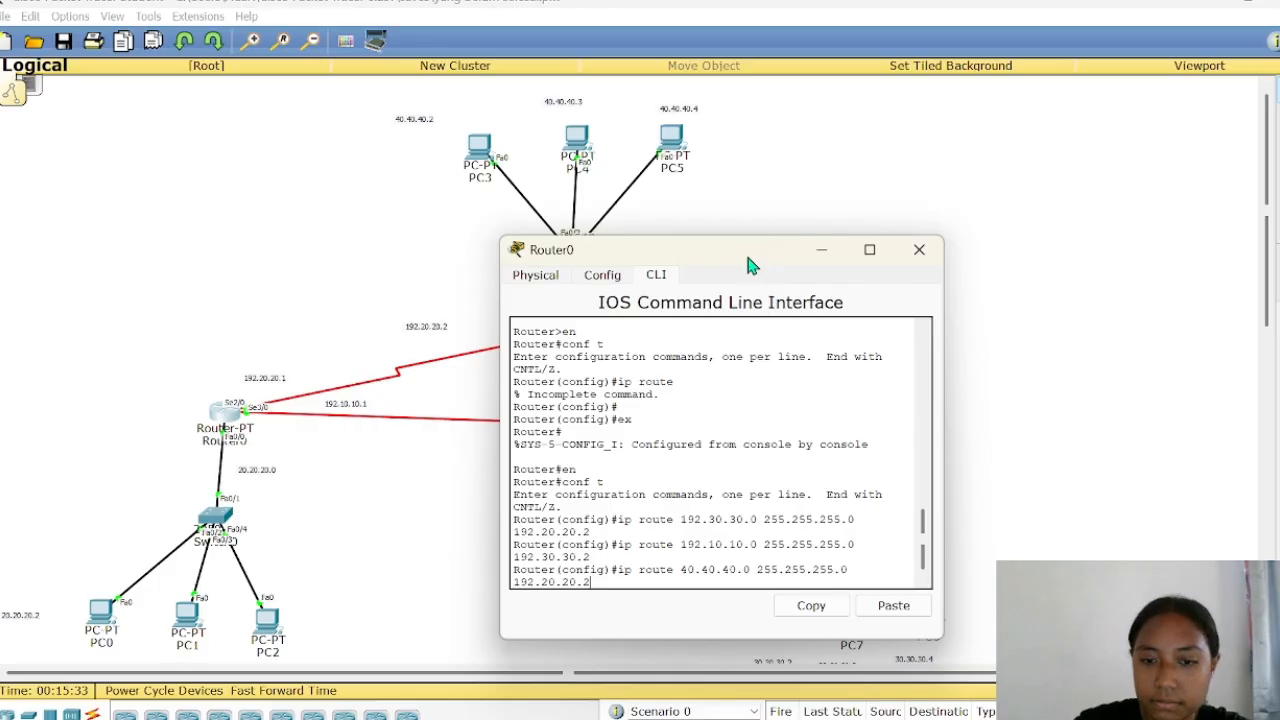
key(Return)
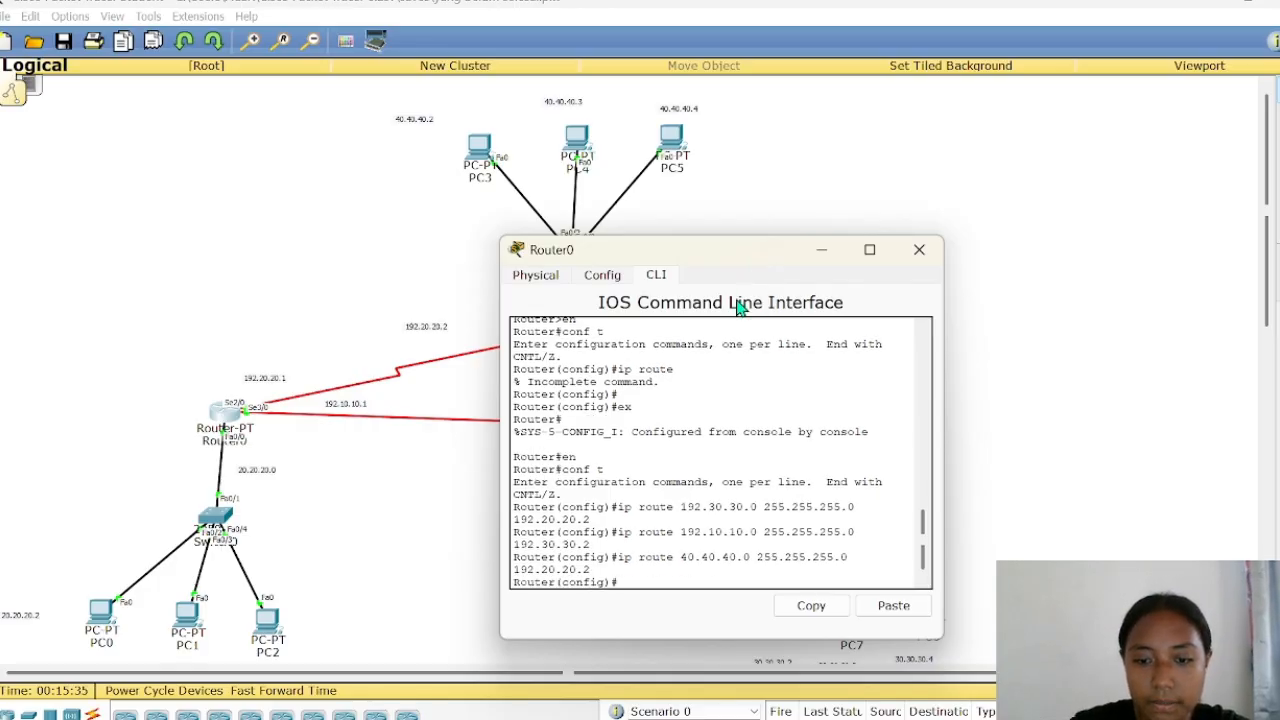
- Add a static route on Router0 to network 192.30.30.0 with mask 255.255.255.0 through next hop 192.10.10.2 using ip route
drag(716, 246, 676, 249)
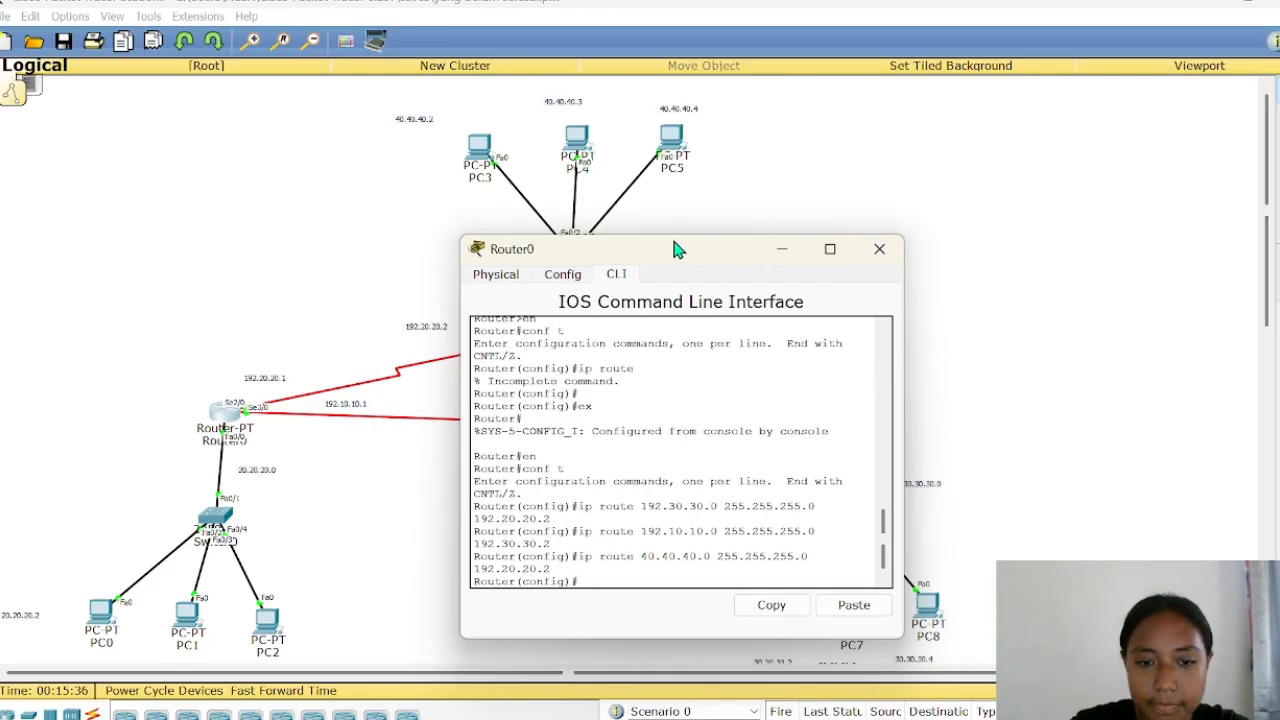
text(ip route)
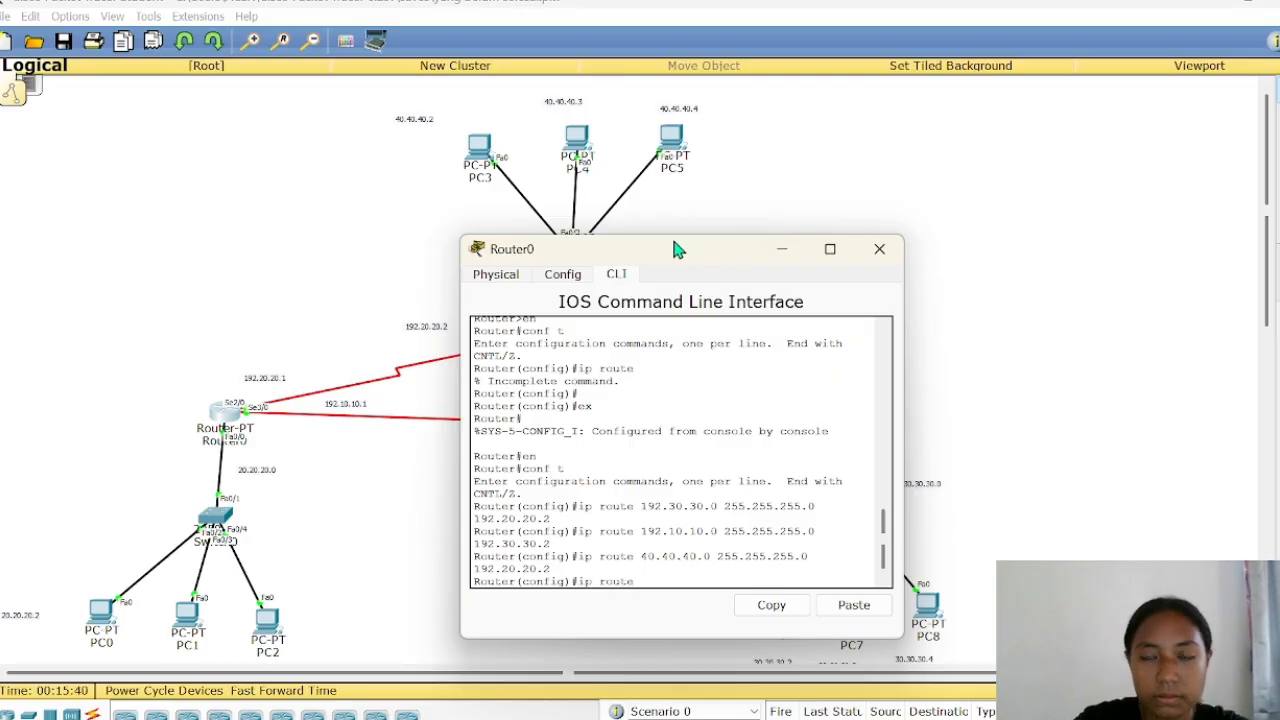
text( 192)
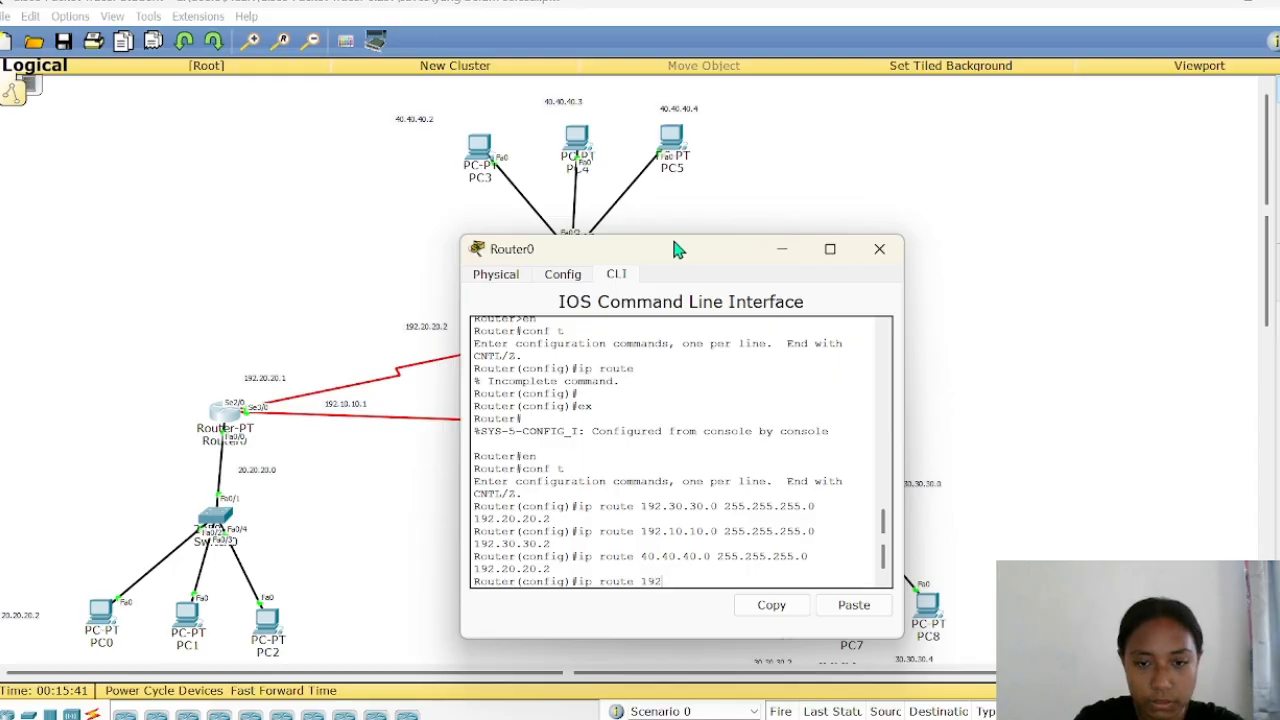
text(.3)
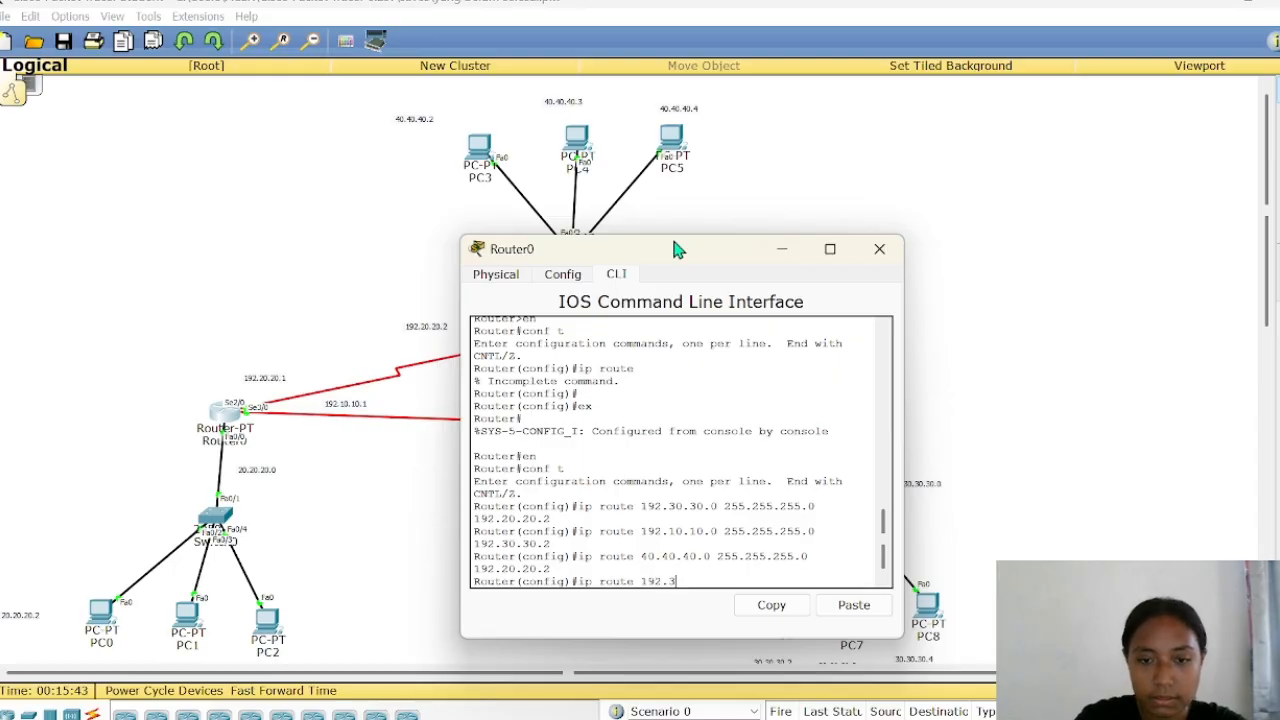
text(0.30.0)
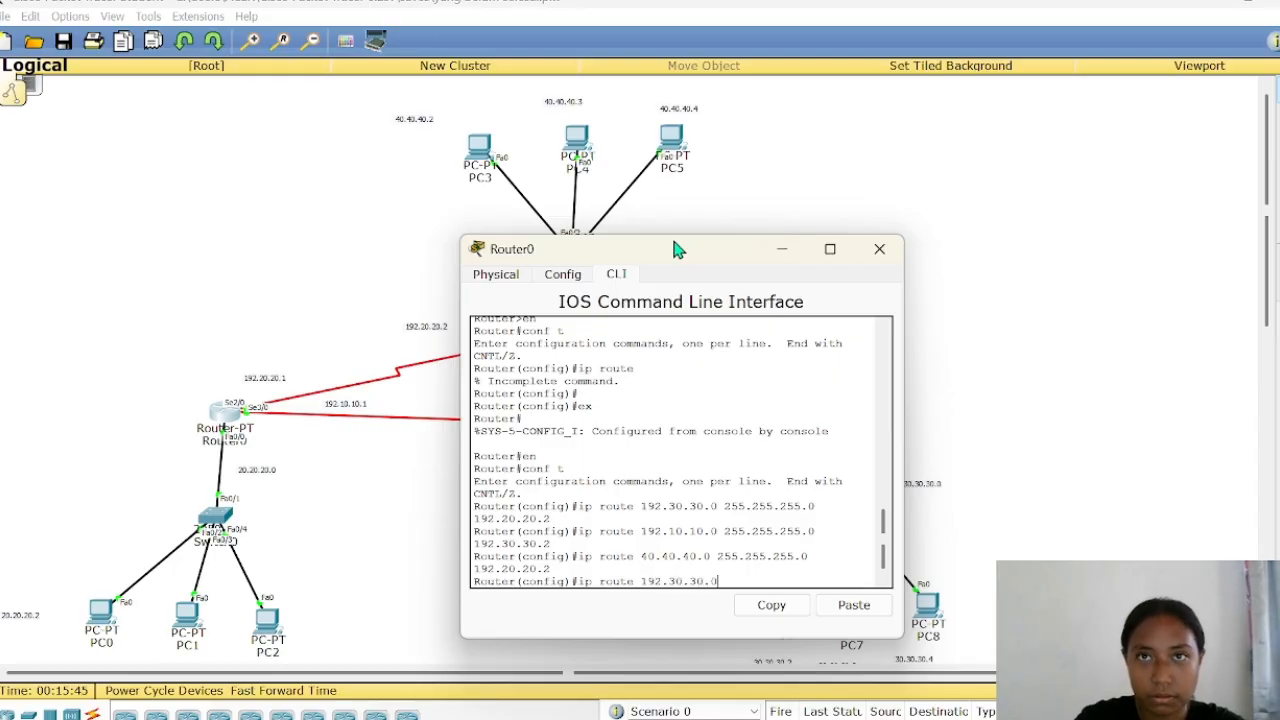
text( 2)
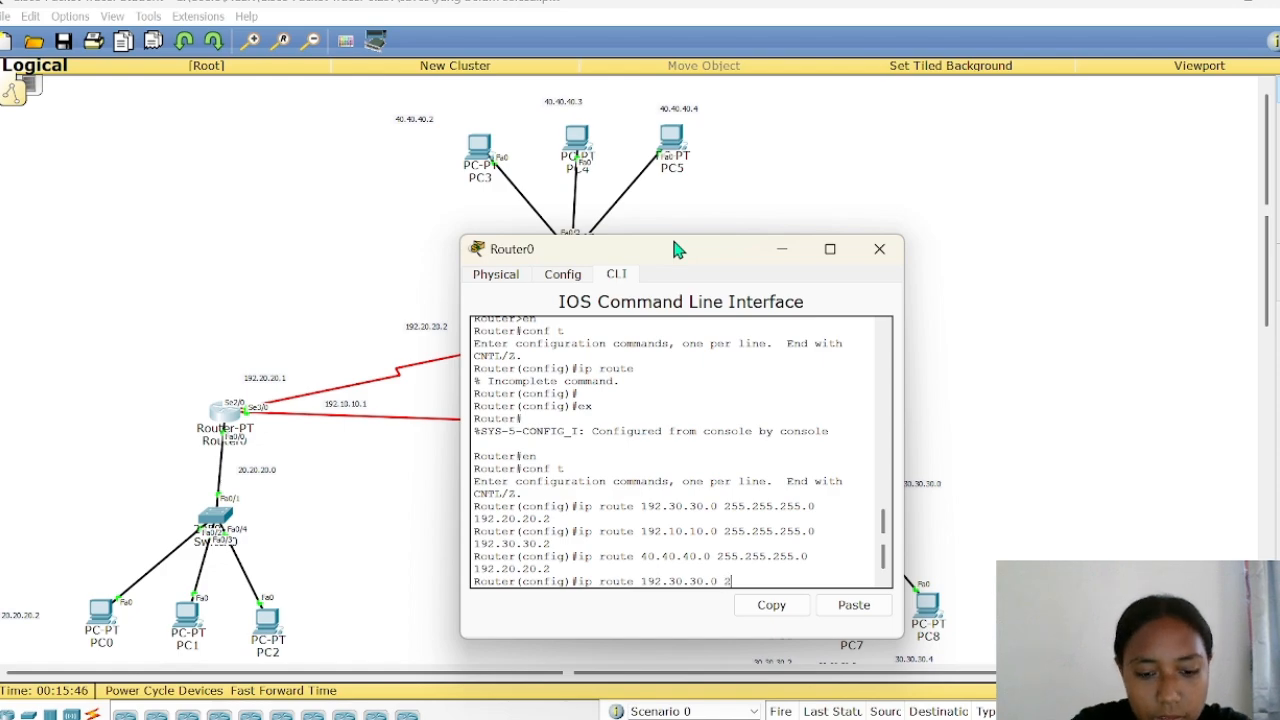
text(55.255)
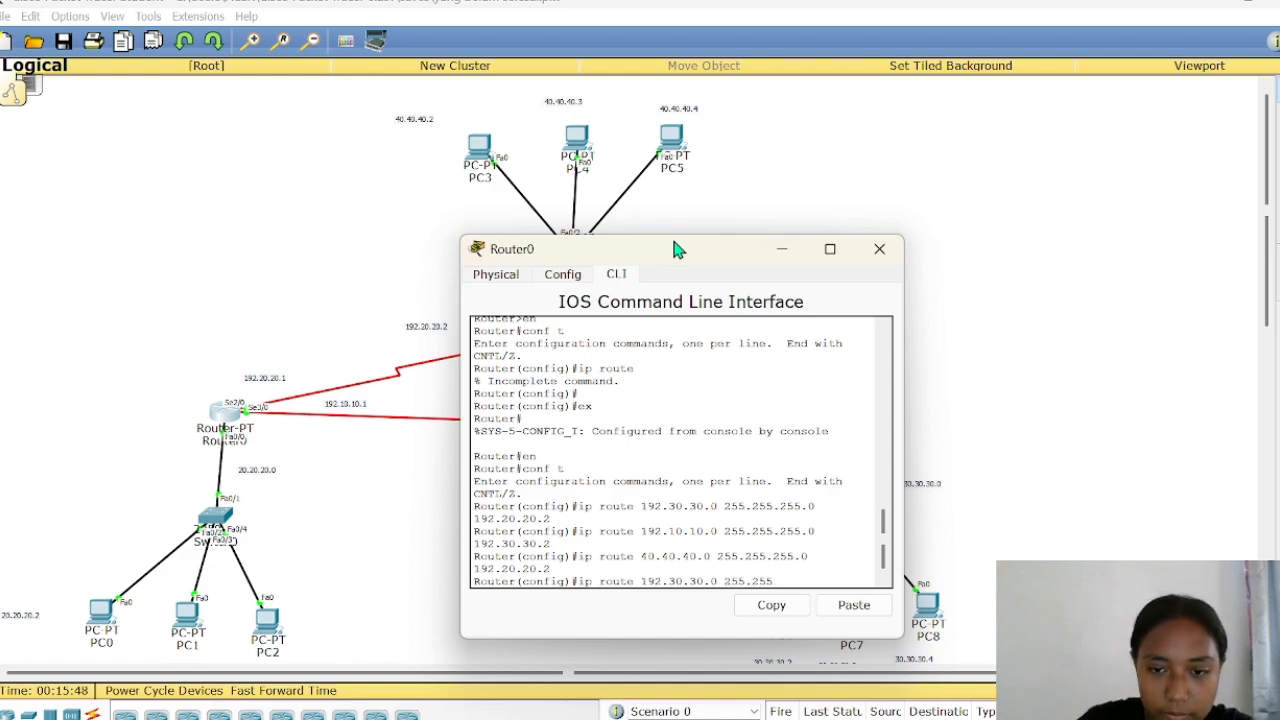
text(.255)
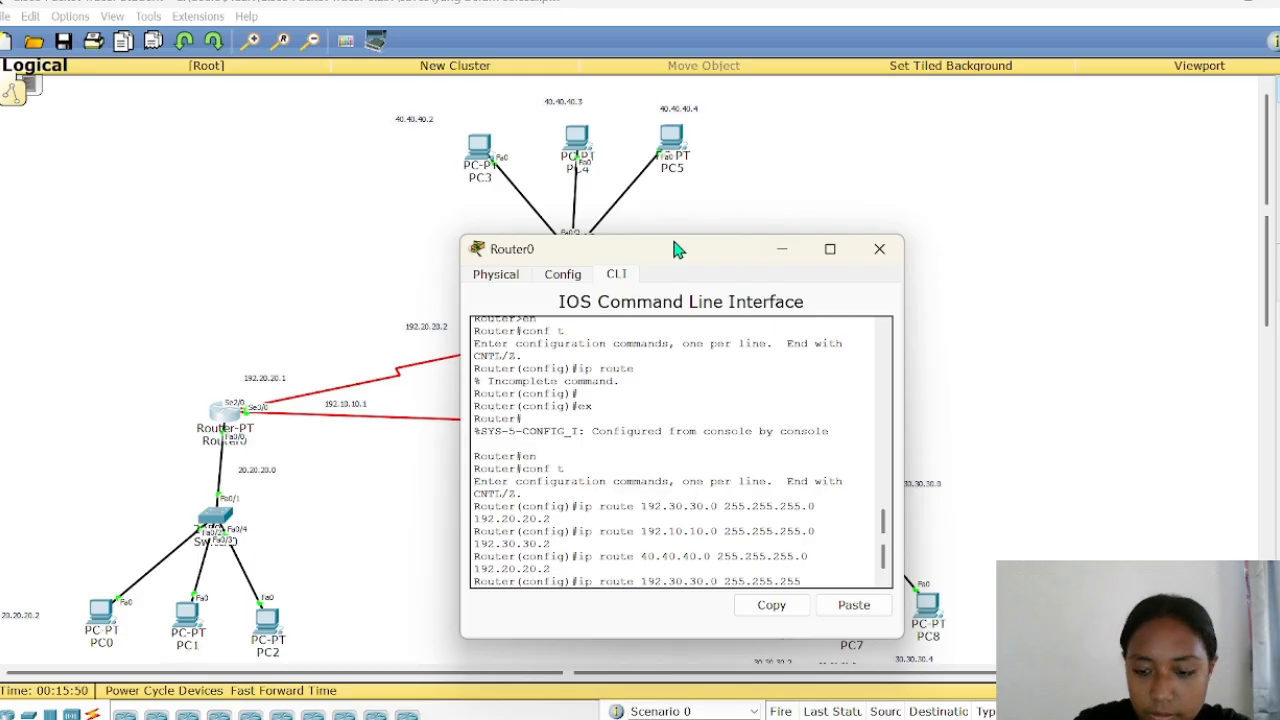
text(.0)
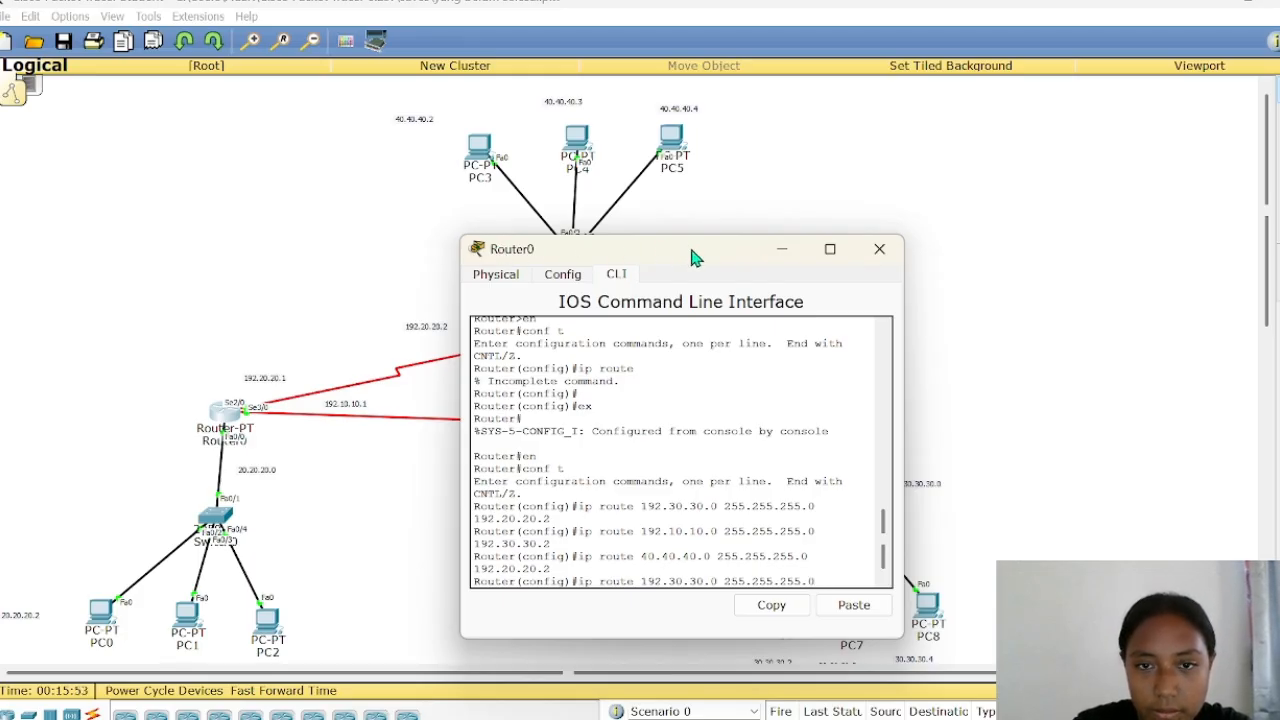
drag(688, 250, 368, 256)
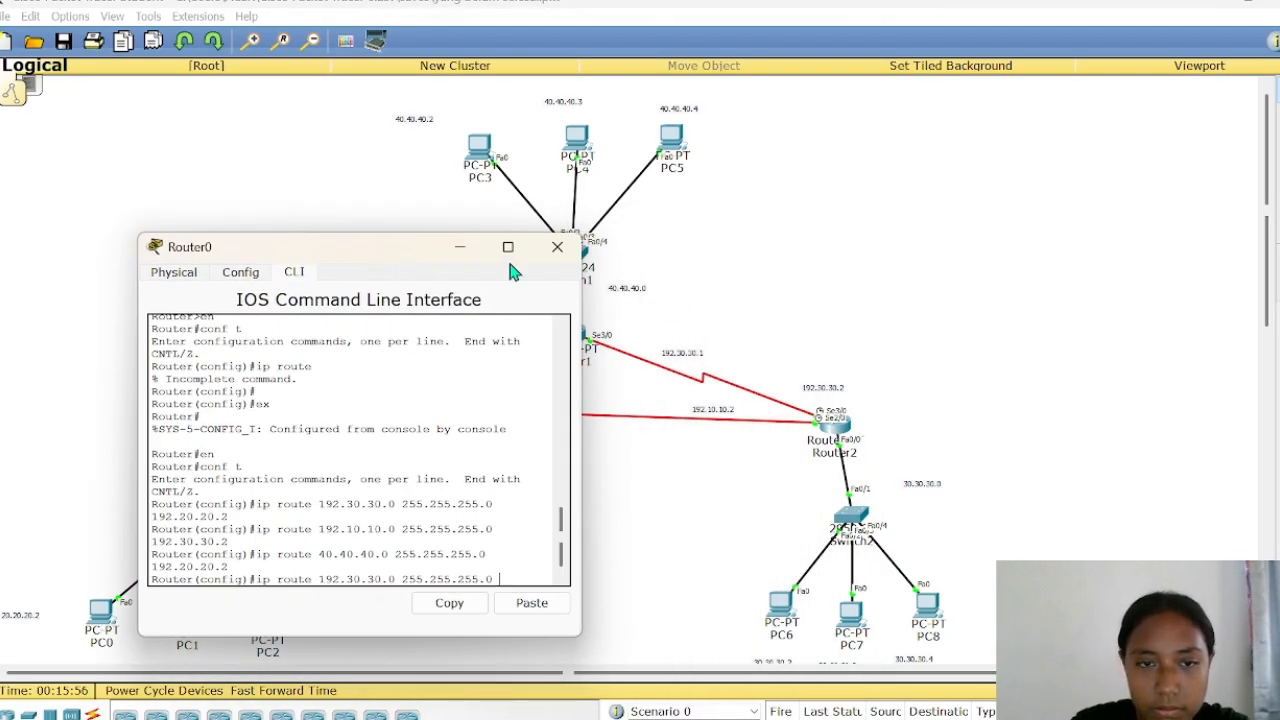
drag(382, 257, 418, 258)
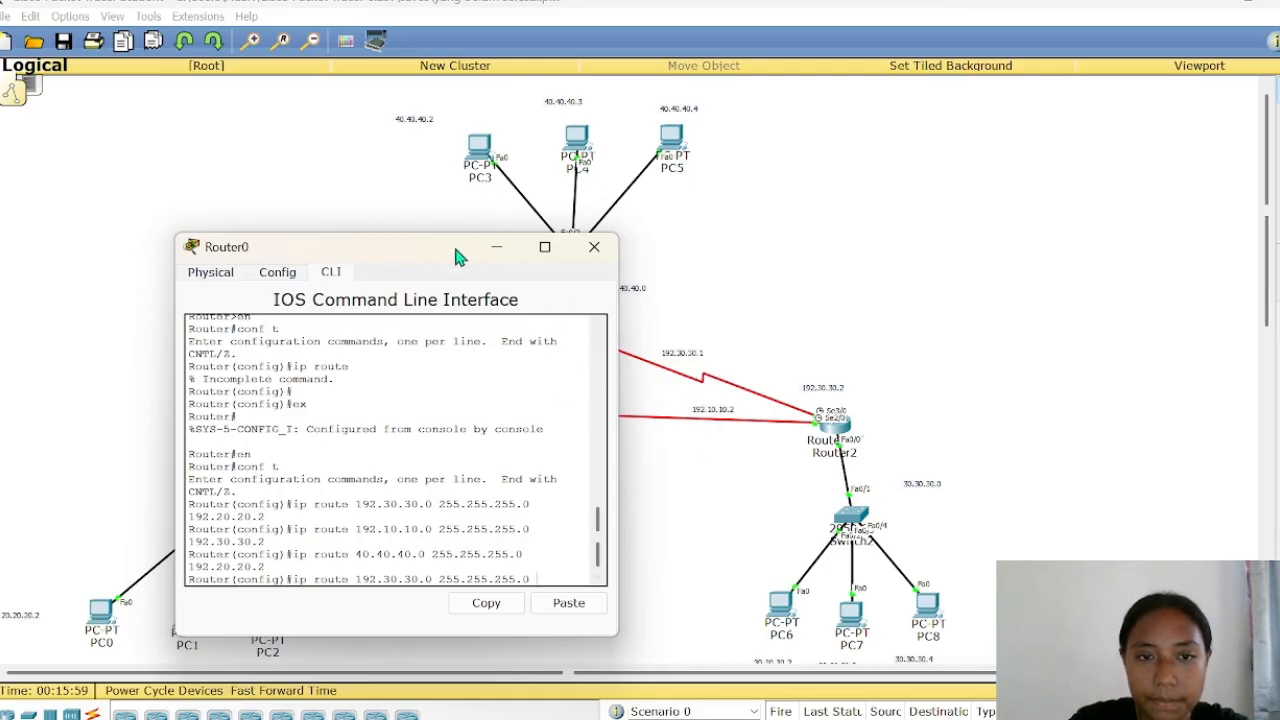
drag(457, 257, 402, 259)
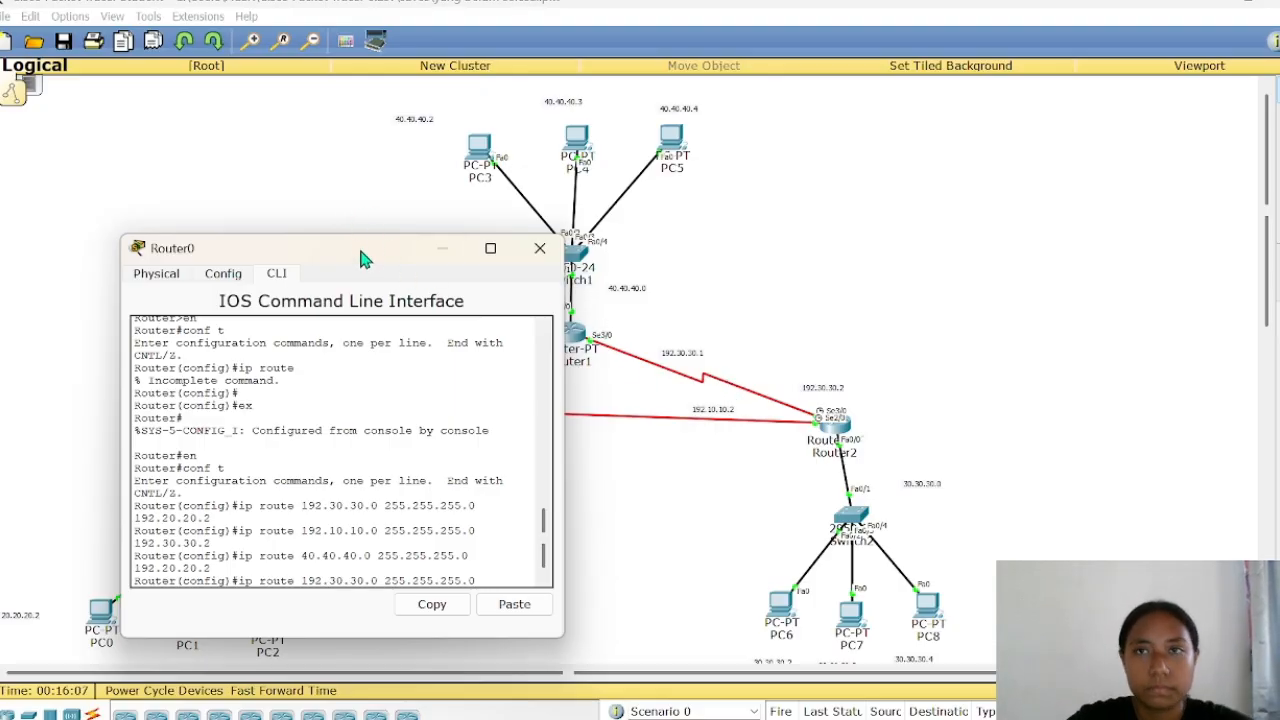
drag(353, 247, 531, 245)
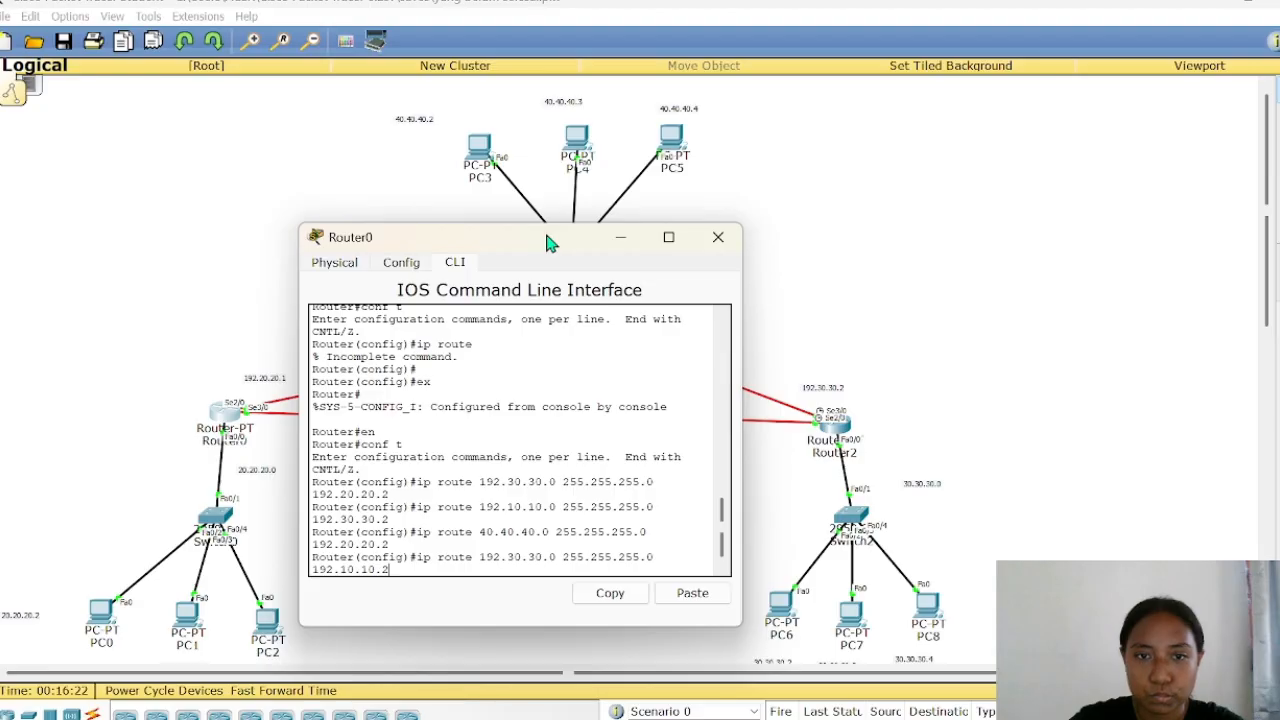
drag(552, 240, 834, 200)
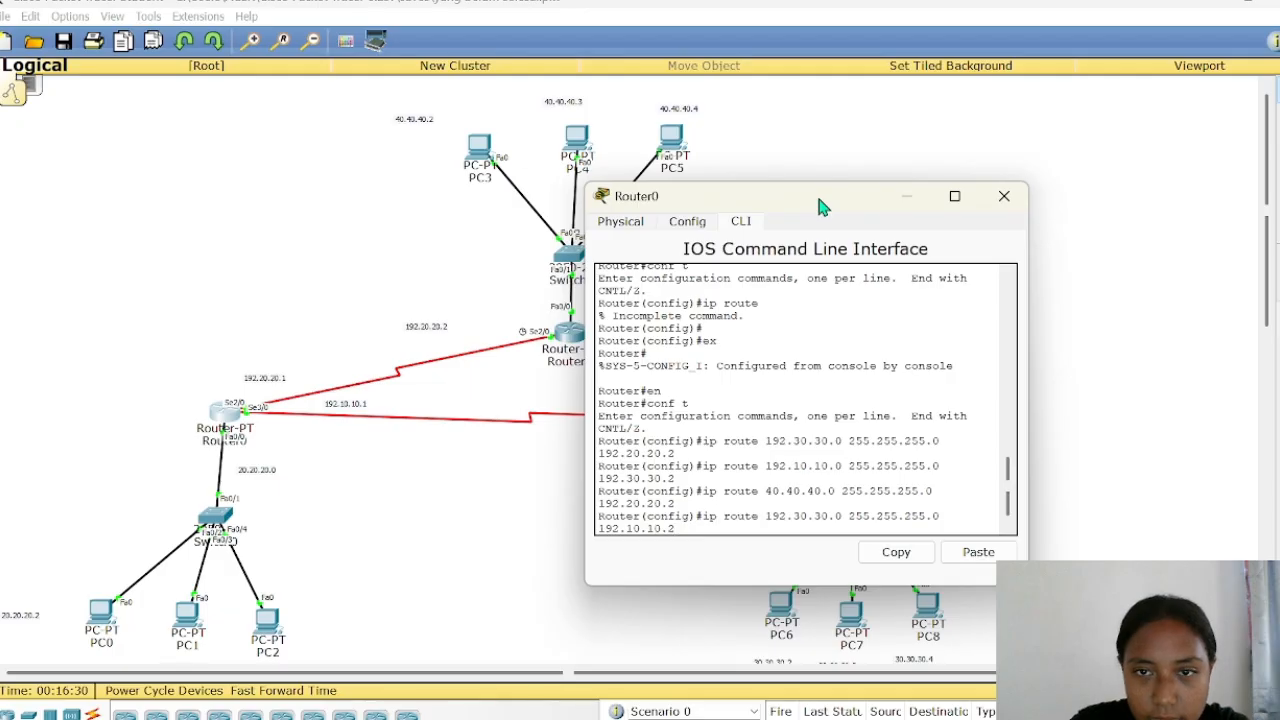
drag(825, 206, 949, 223)
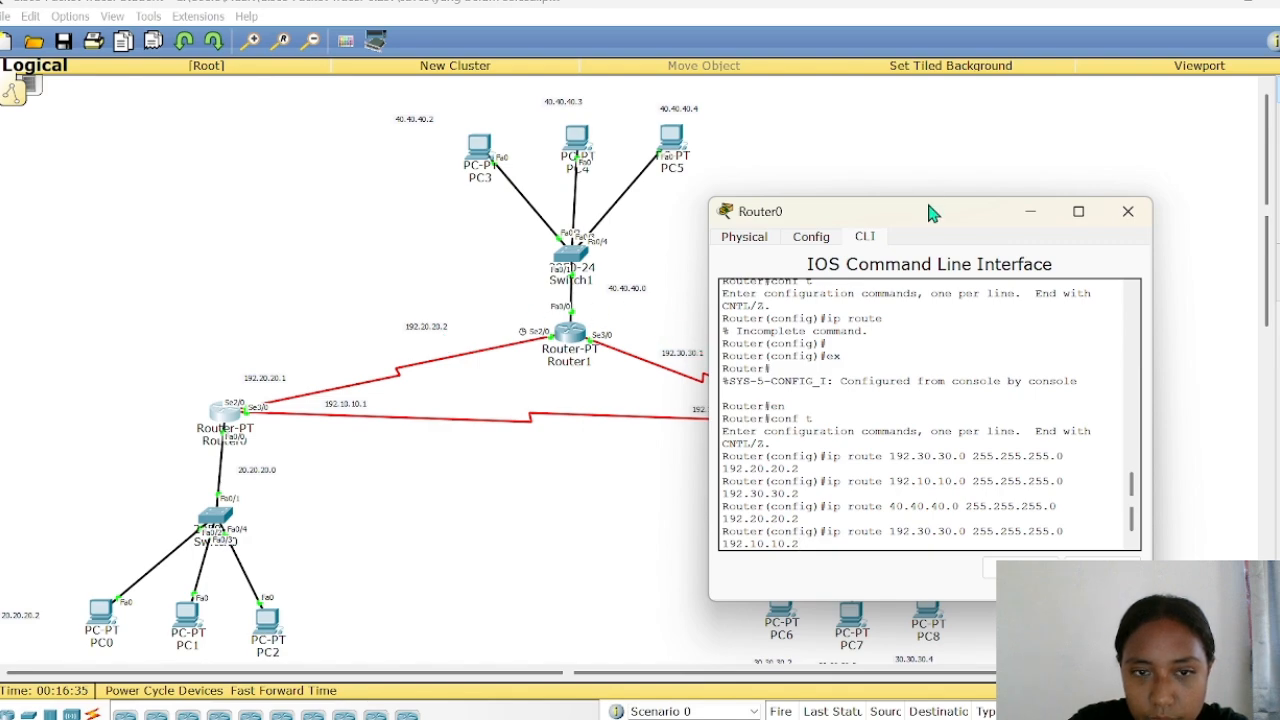
drag(930, 200, 1003, 256)
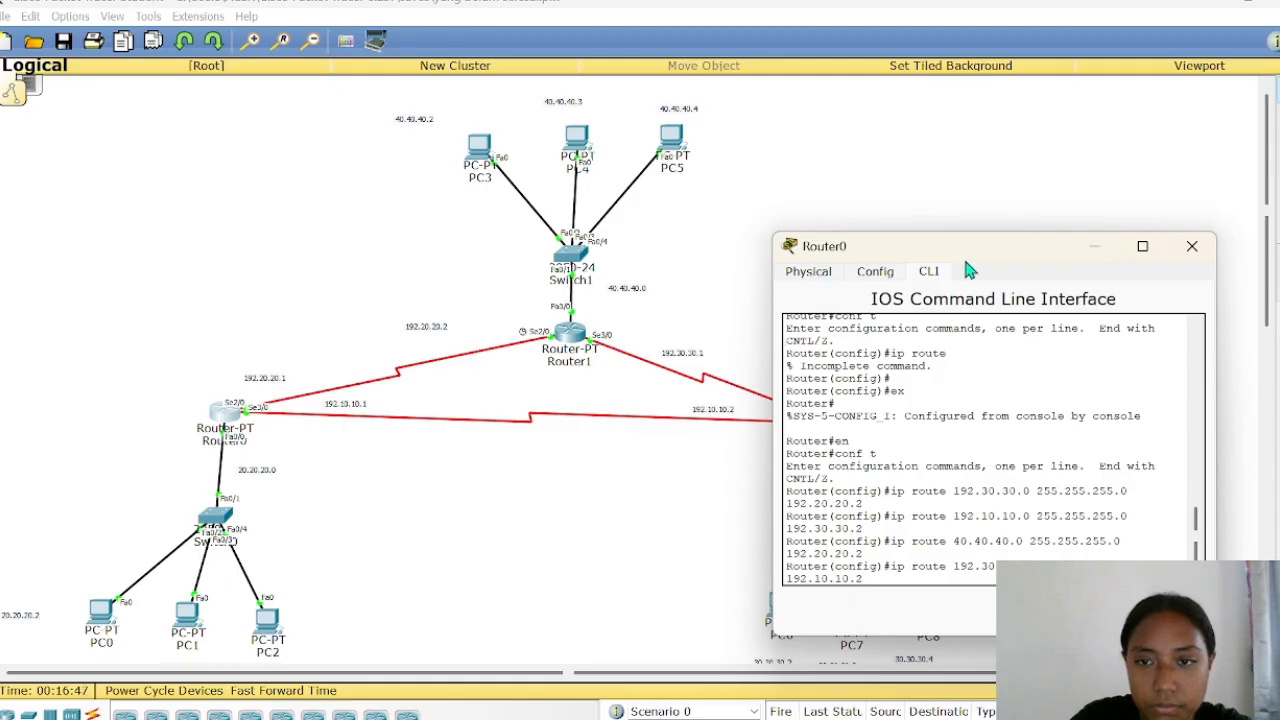
drag(968, 256, 1063, 199)
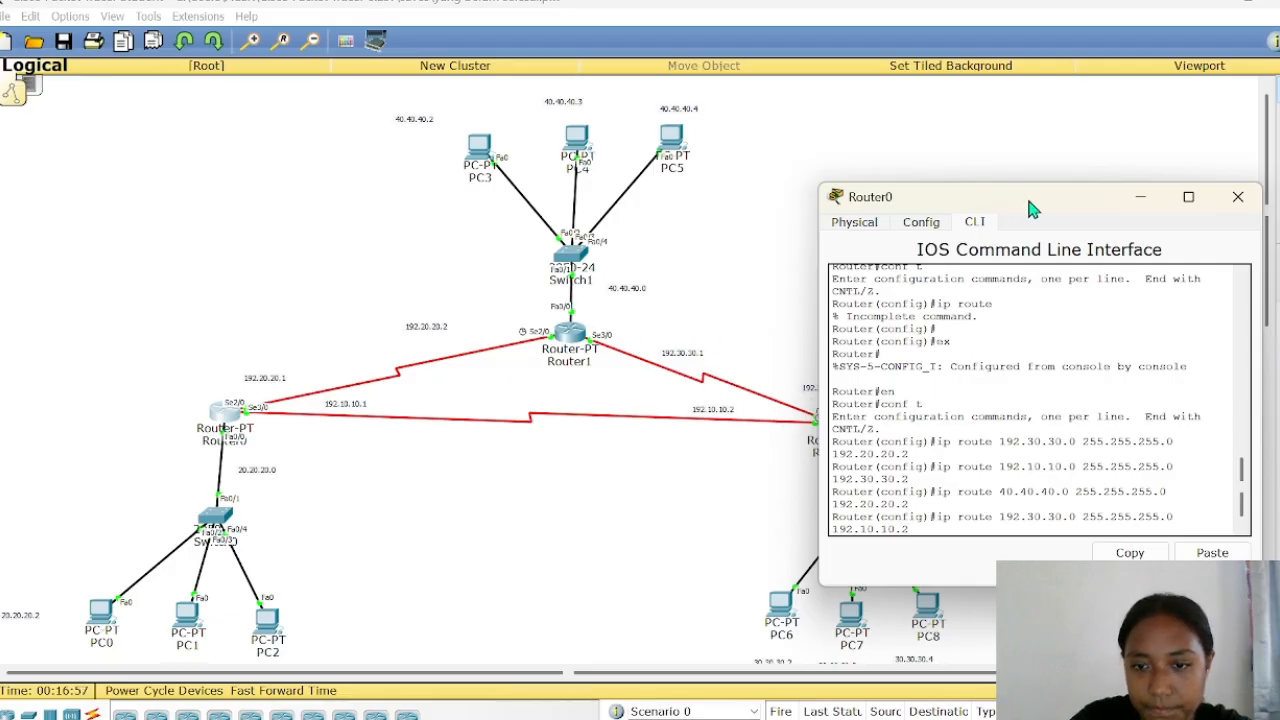
drag(1033, 209, 625, 201)
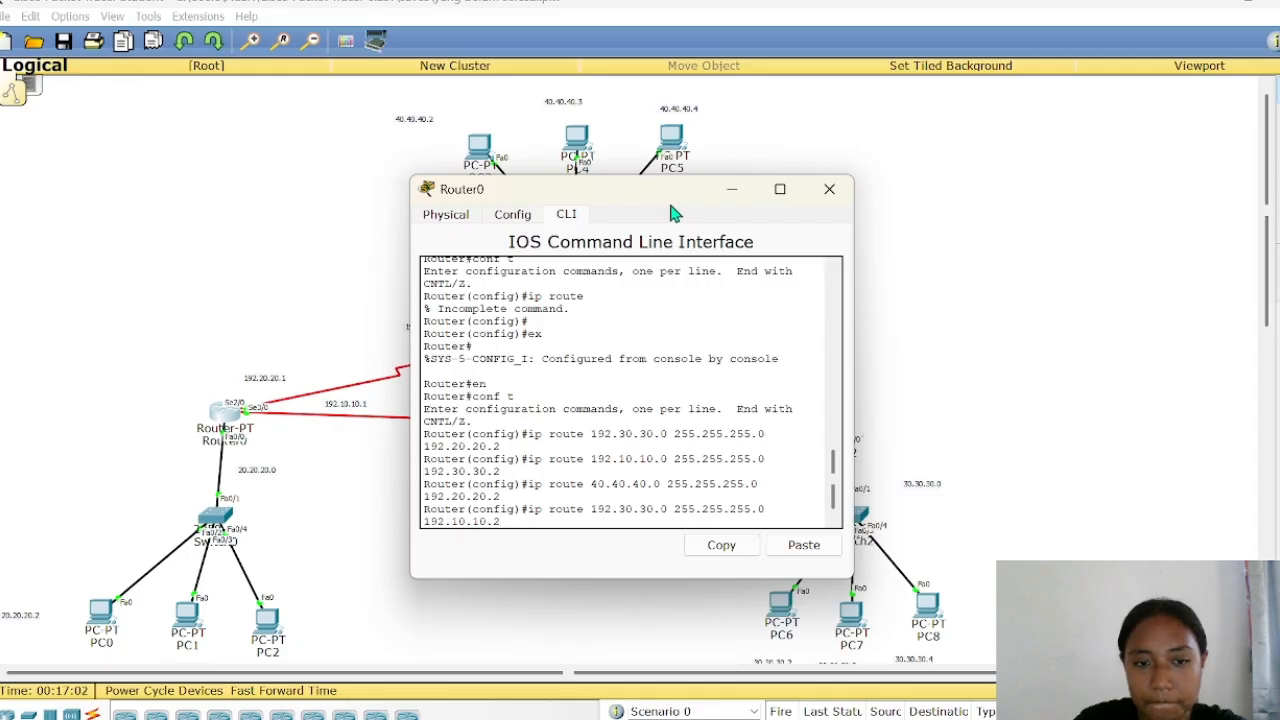
key(Return)
- Add a static route on Router0 to network 192.20.20.0 with mask 255.255.255.0 through next hop 192.30.30.1 using ip route
text(ip route 192)
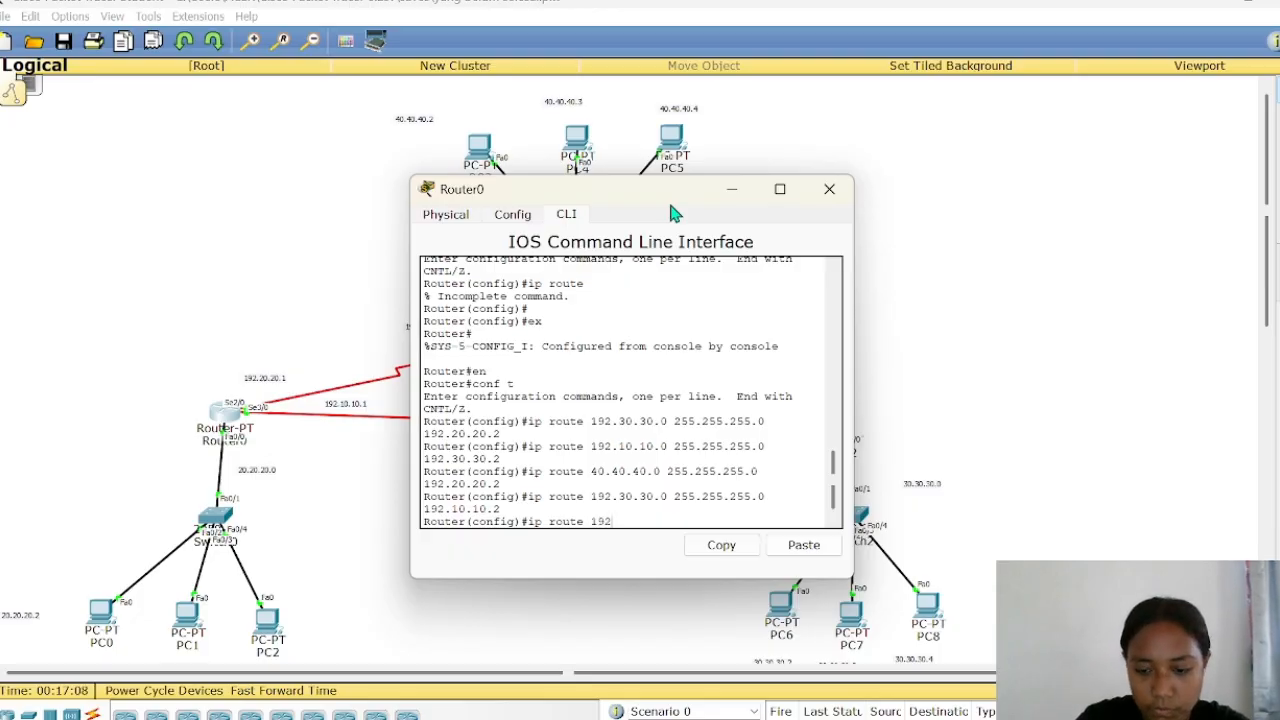
text(.20.20.0)
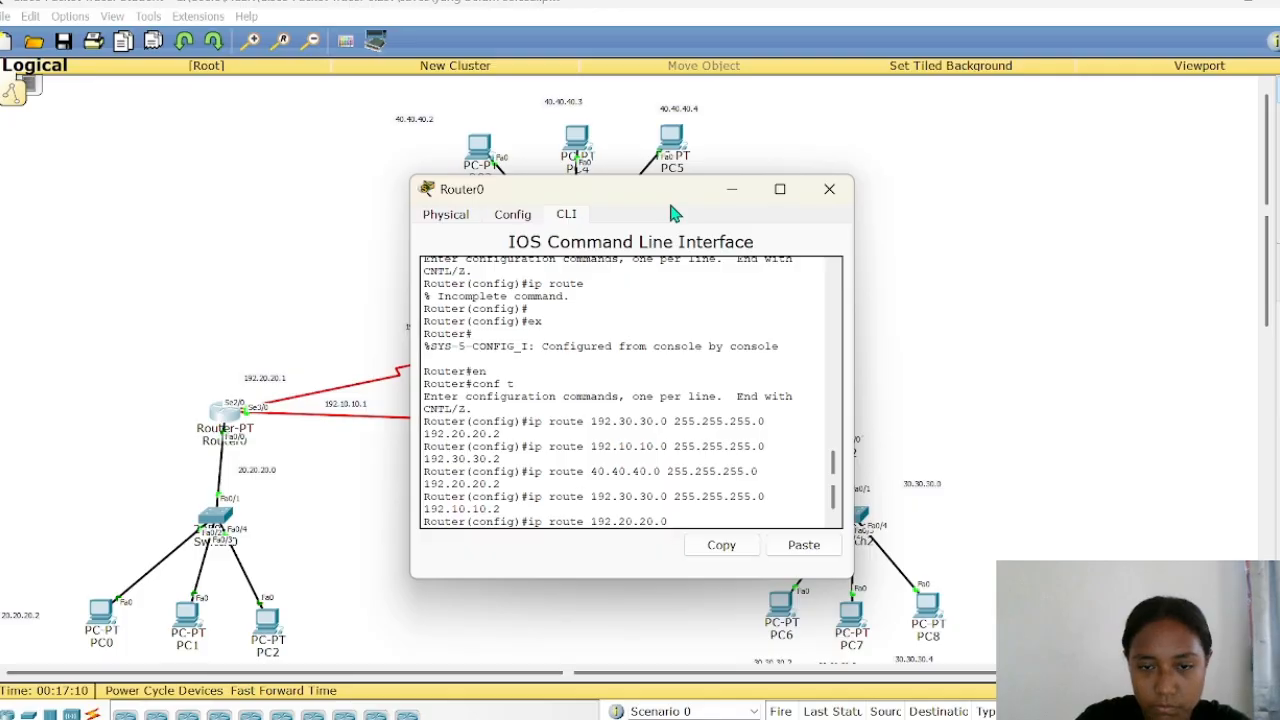
drag(640, 189, 920, 247)
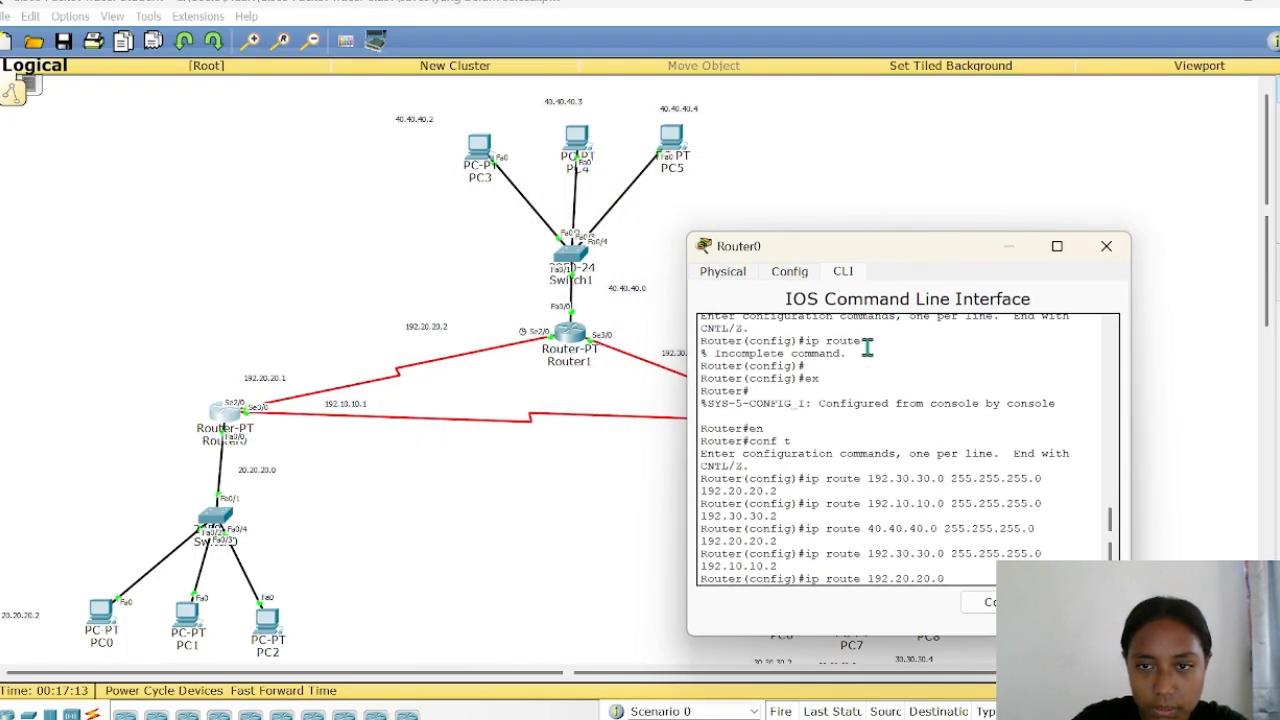
drag(906, 258, 1028, 260)
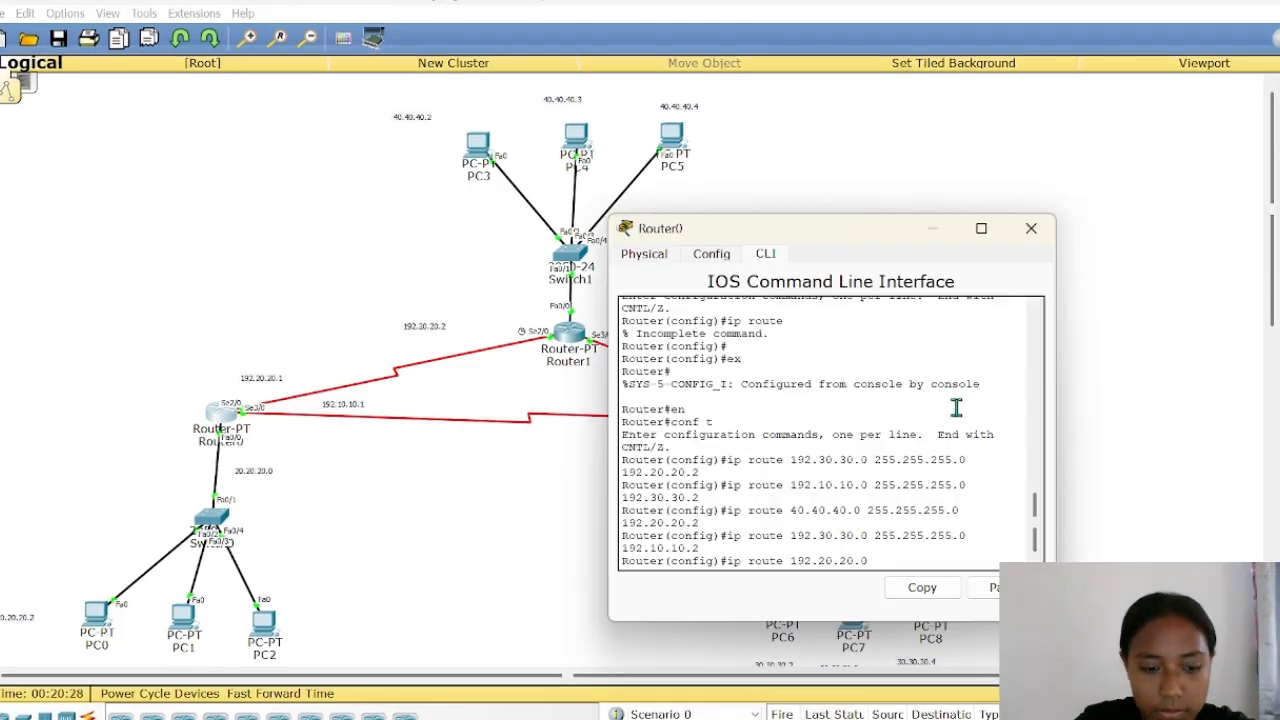
text(.255.255.0)
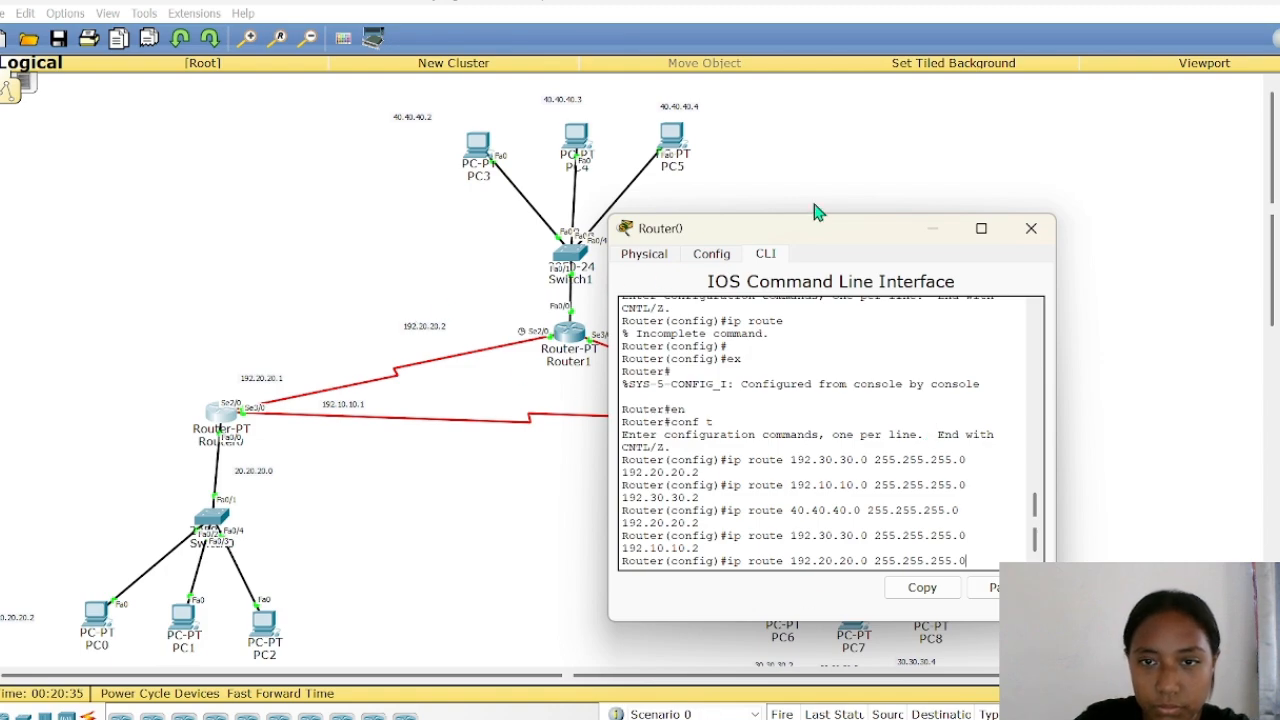
drag(831, 229, 945, 233)
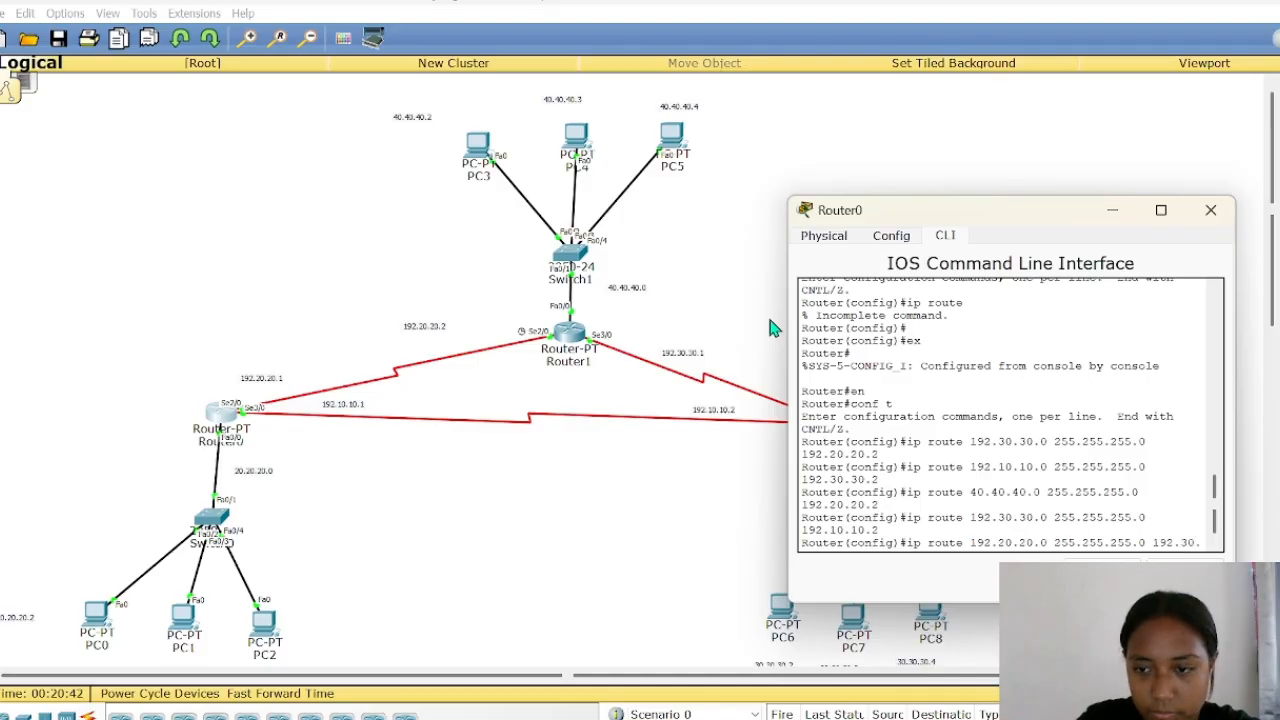
text(30.1)
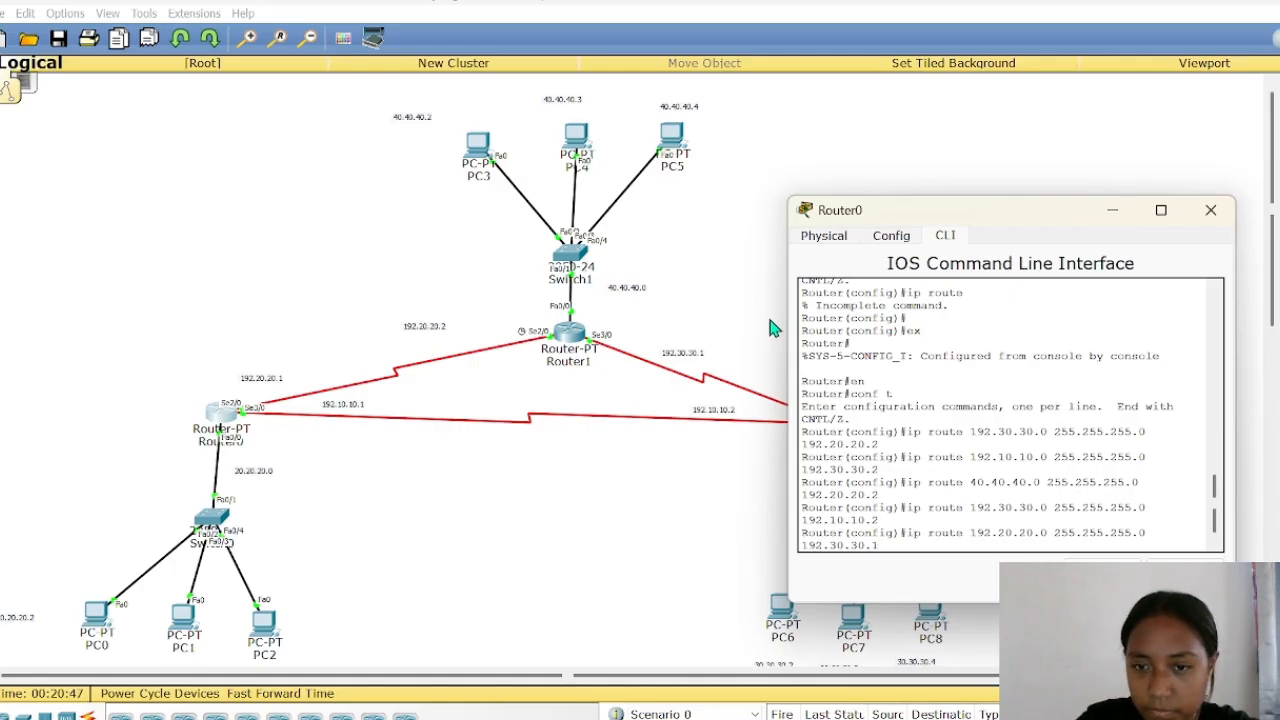
key(Return)
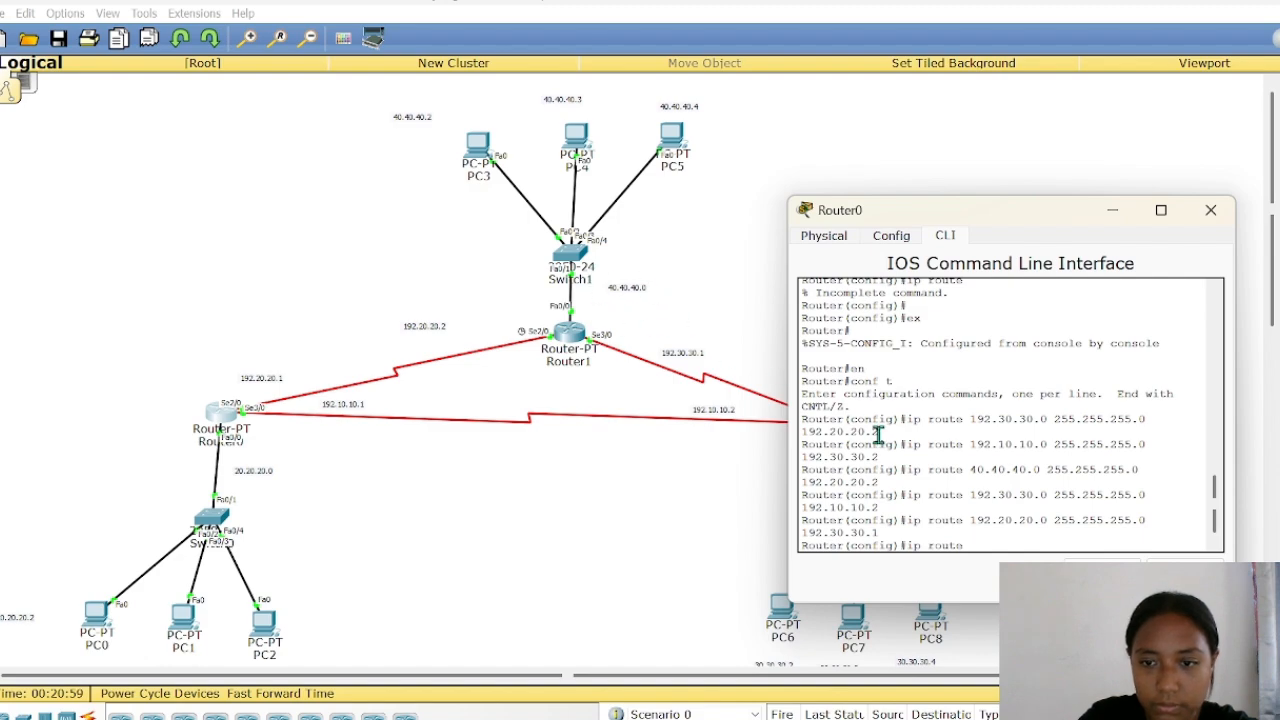
- Add a static route on Router0 to network 40.40.40.0 with mask 255.255.255.0 through next hop 192.30.30.1 using ip route
text(40.40.40.0)
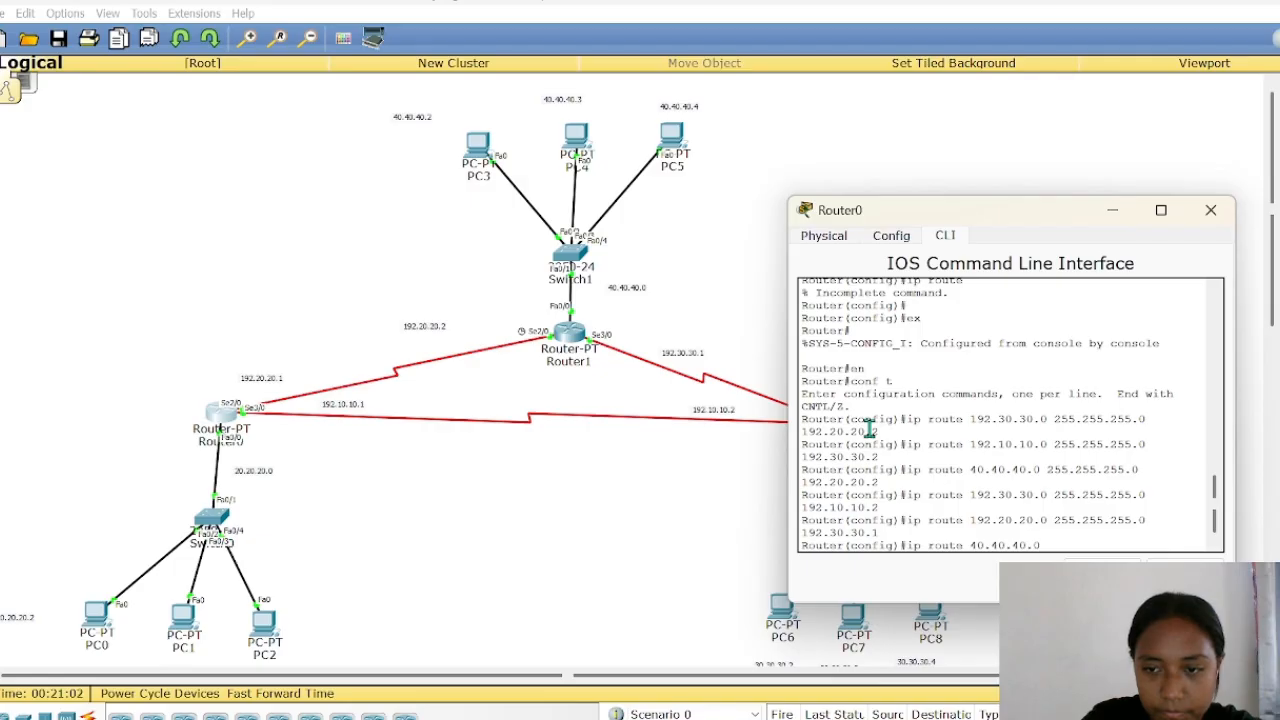
text( 255.255.255.0 192.)
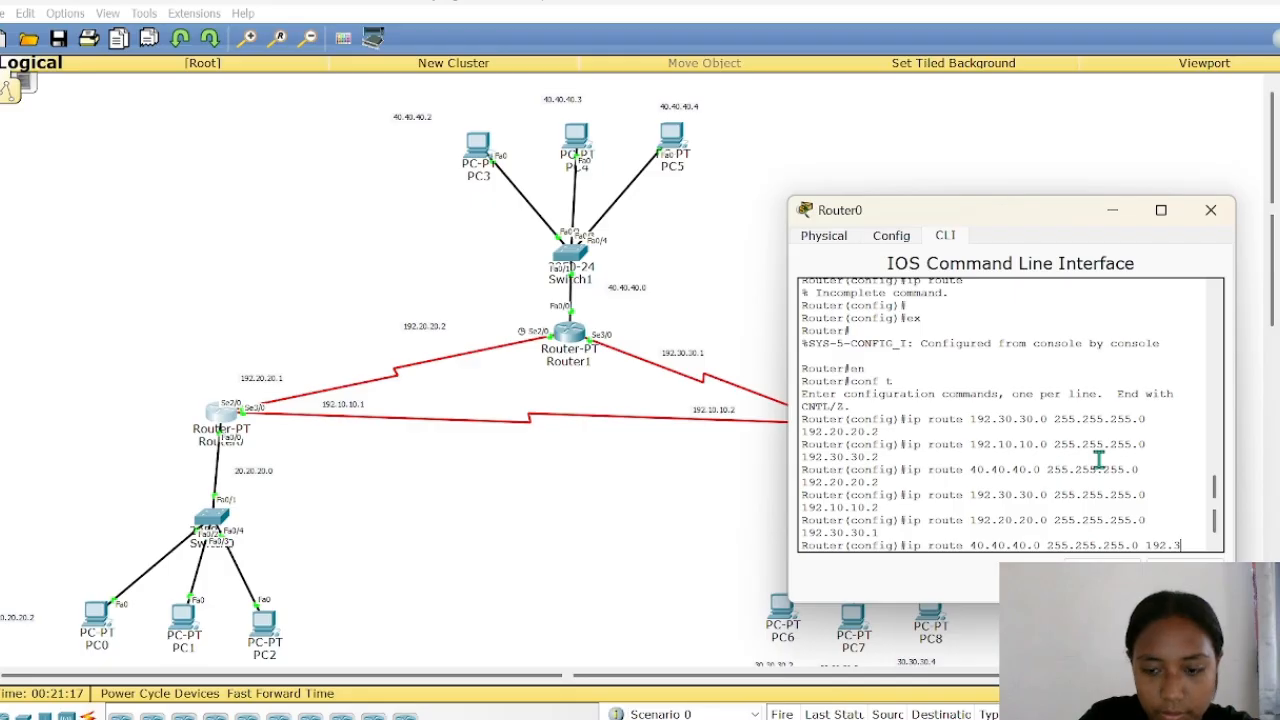
text(30.)
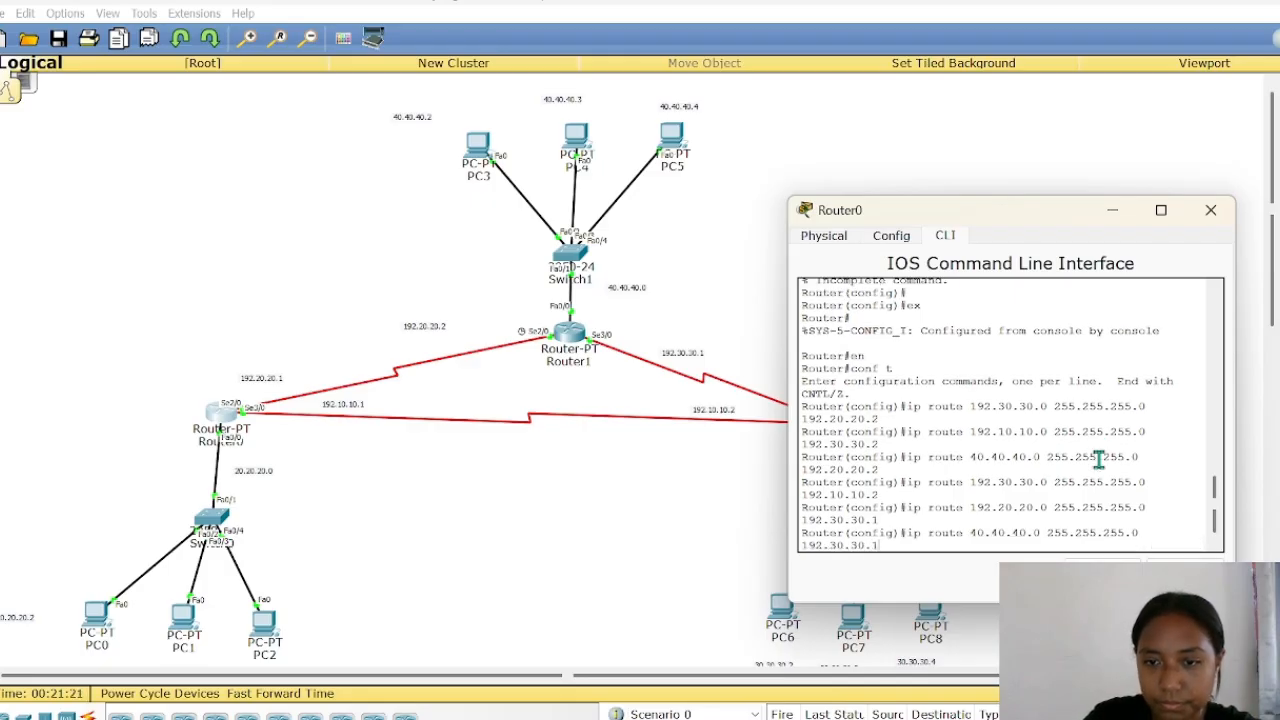
text(1)
key(Return)
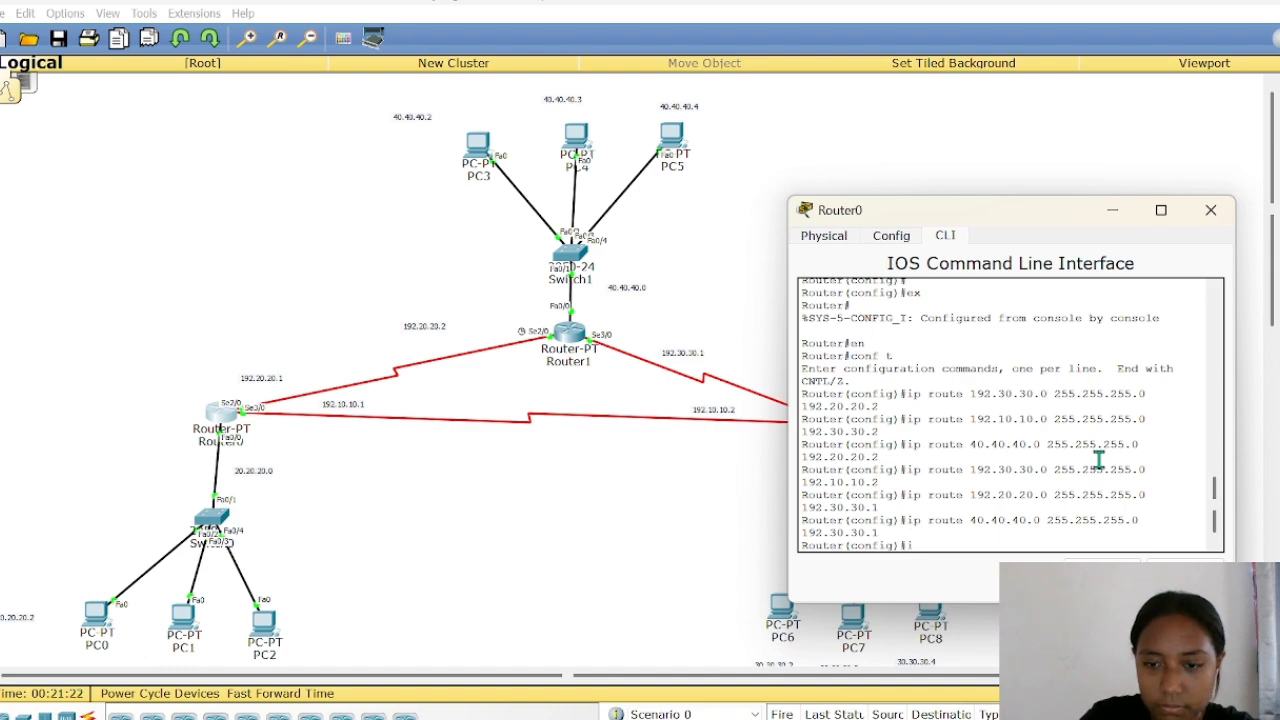
- Add a static route on Router0 to network 30.30.30.0 with mask 255.255.255.0 through next hop 192.10.10.2 using ip route
text(ip  route)
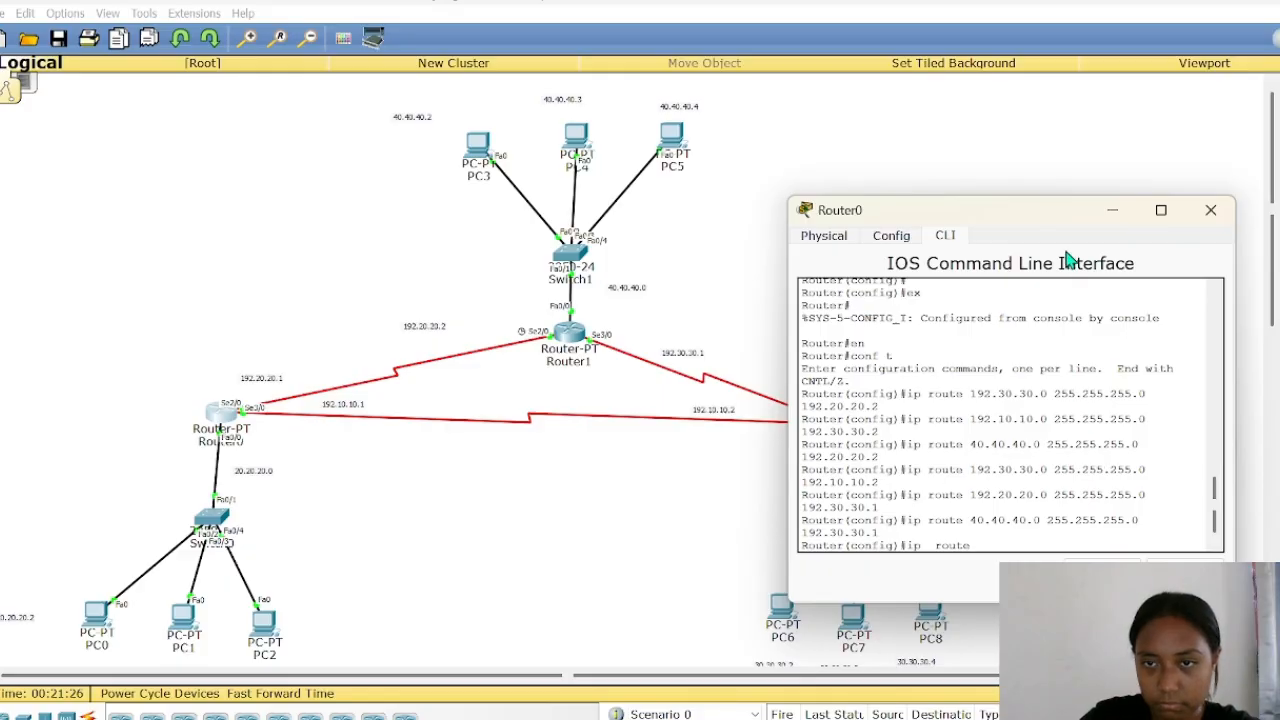
drag(1023, 220, 583, 142)
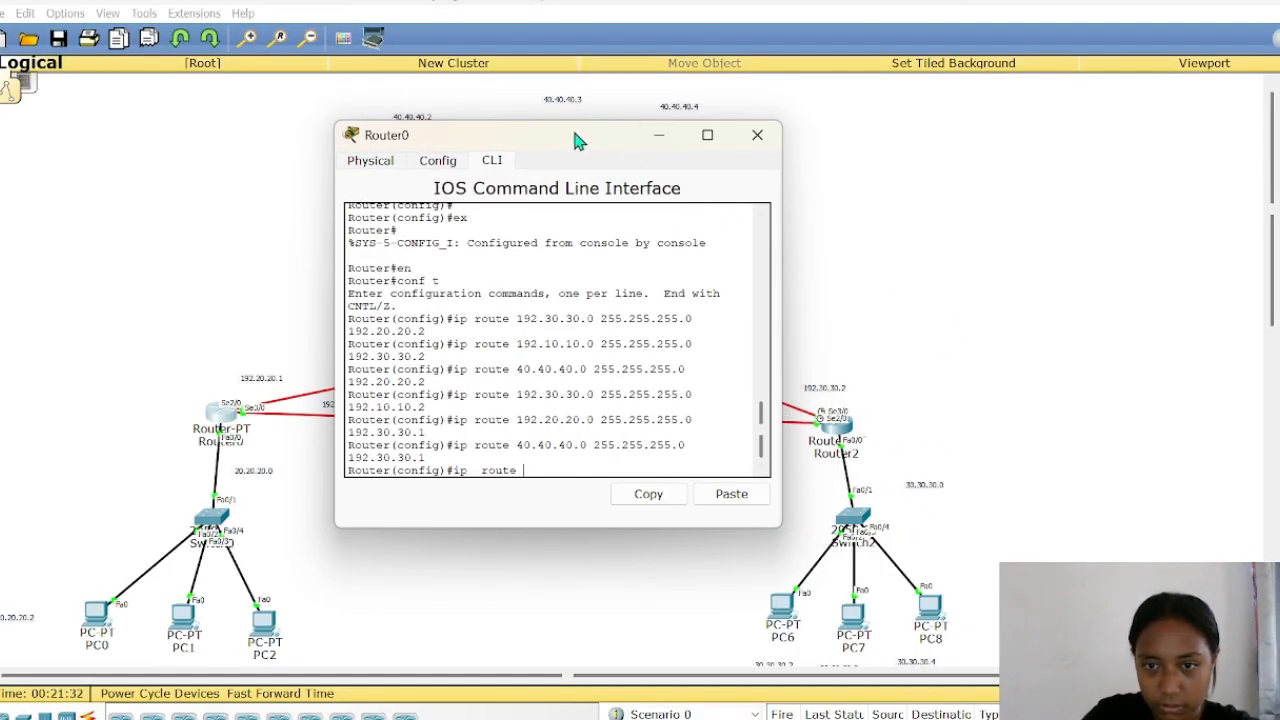
drag(577, 137, 393, 123)
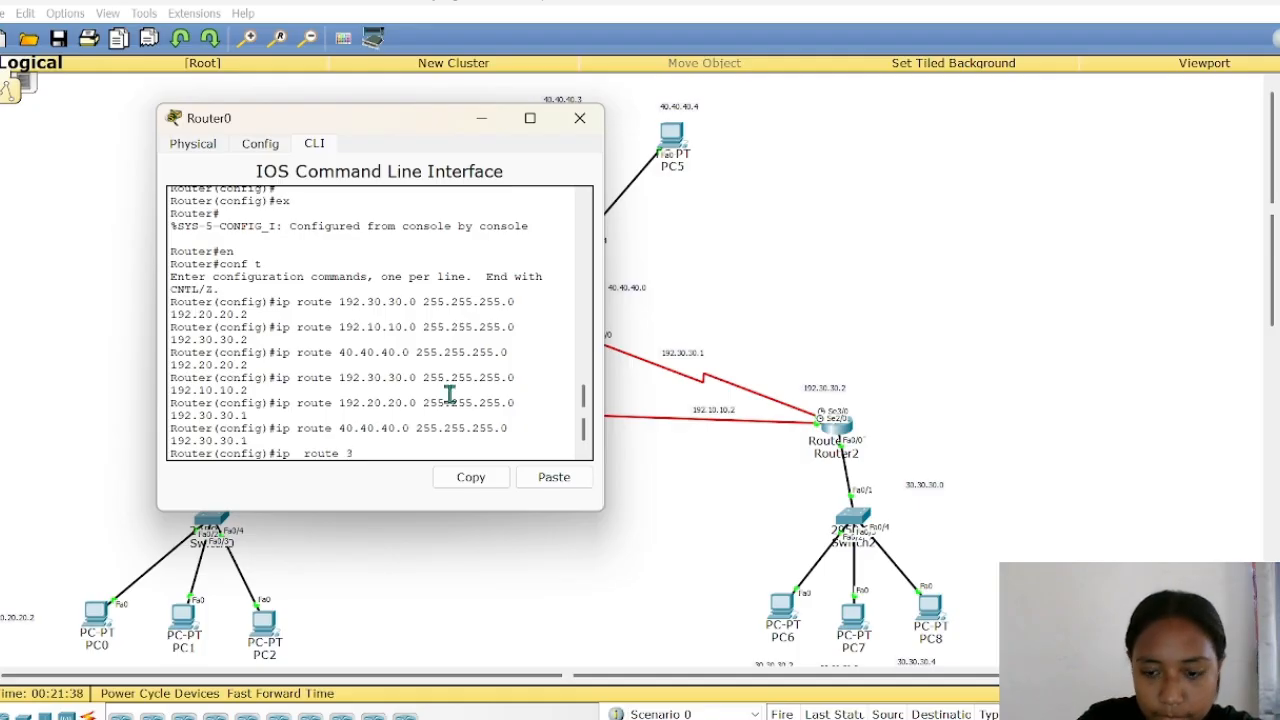
text(30.30.)
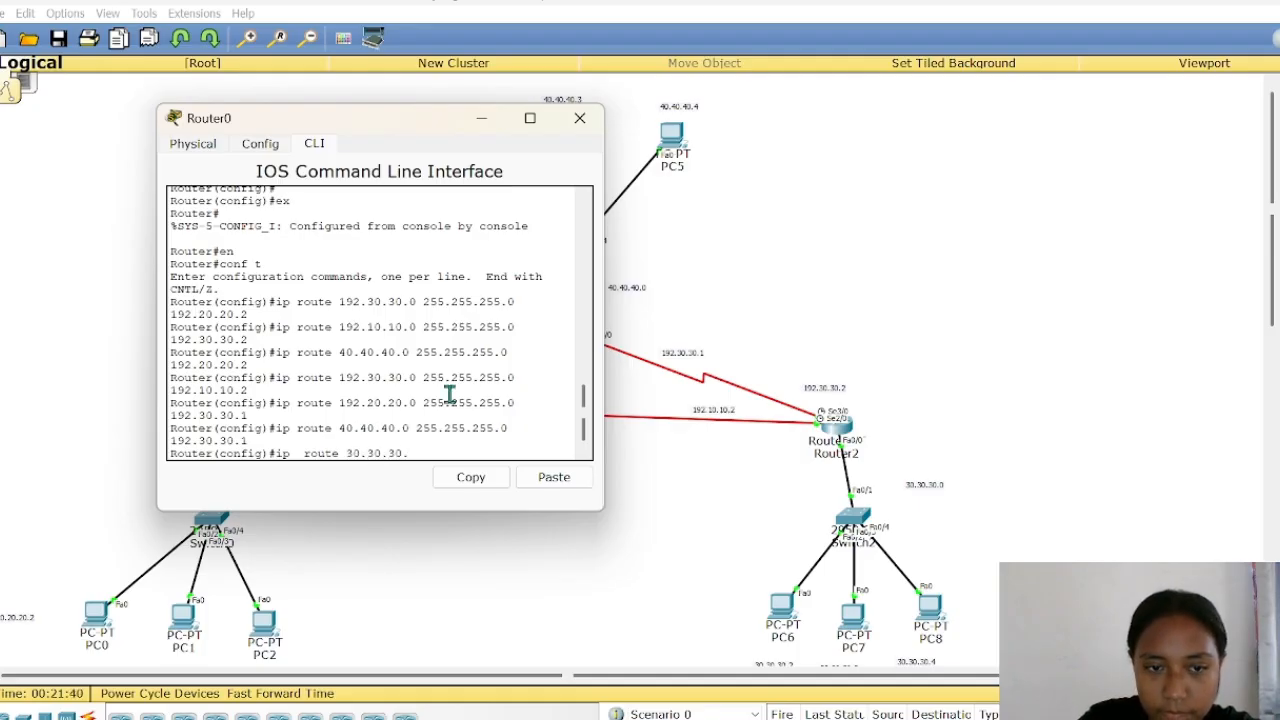
text(0 255.255.255.0 192)
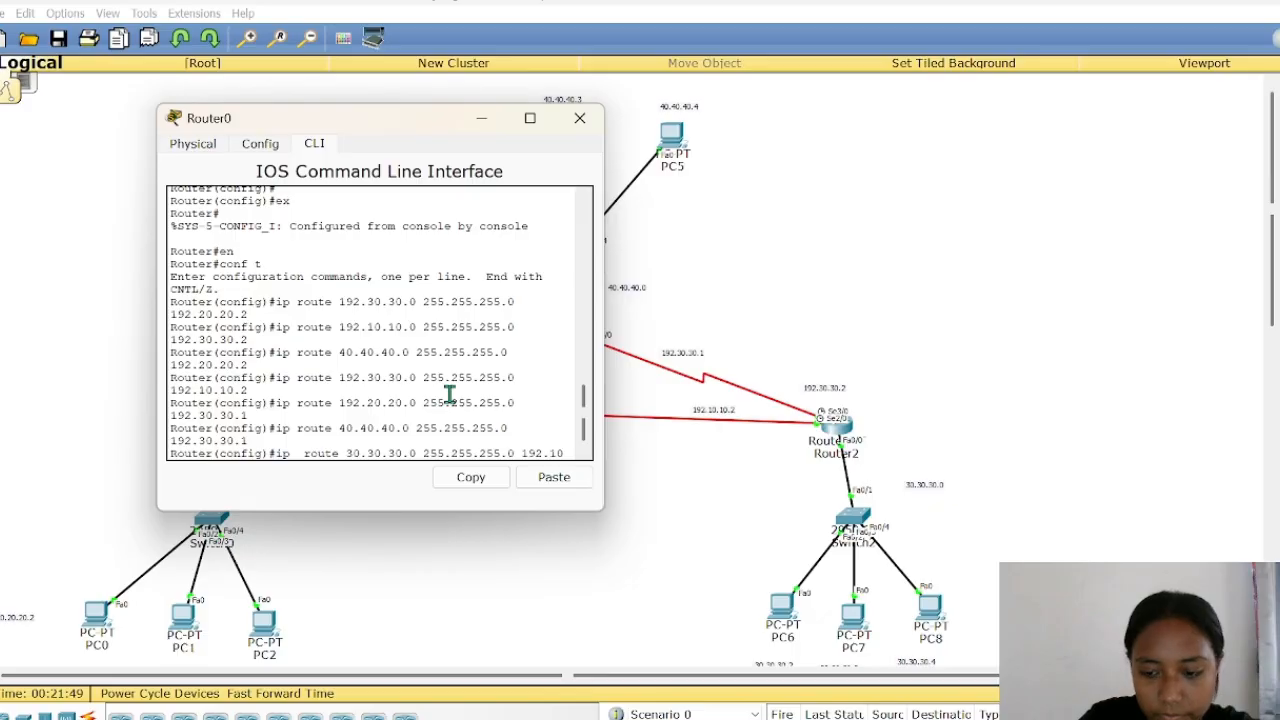
text(.10.2)
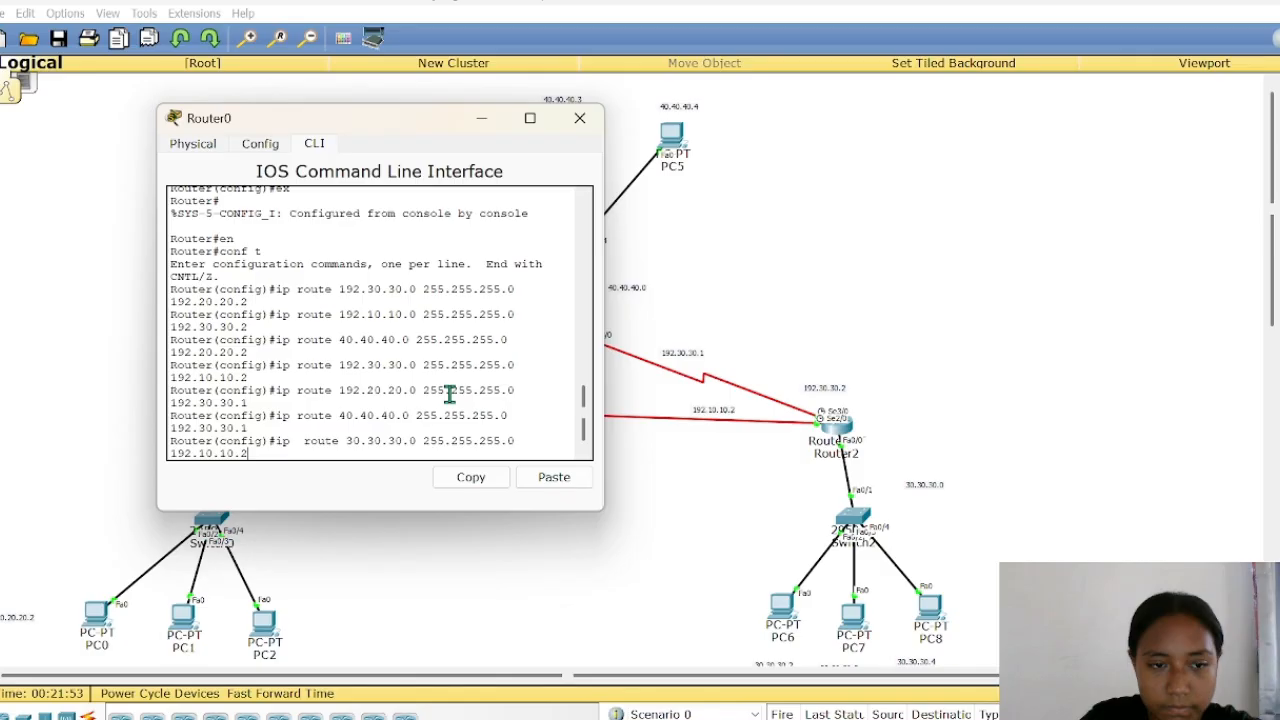
scroll(450, 395, up, 1)
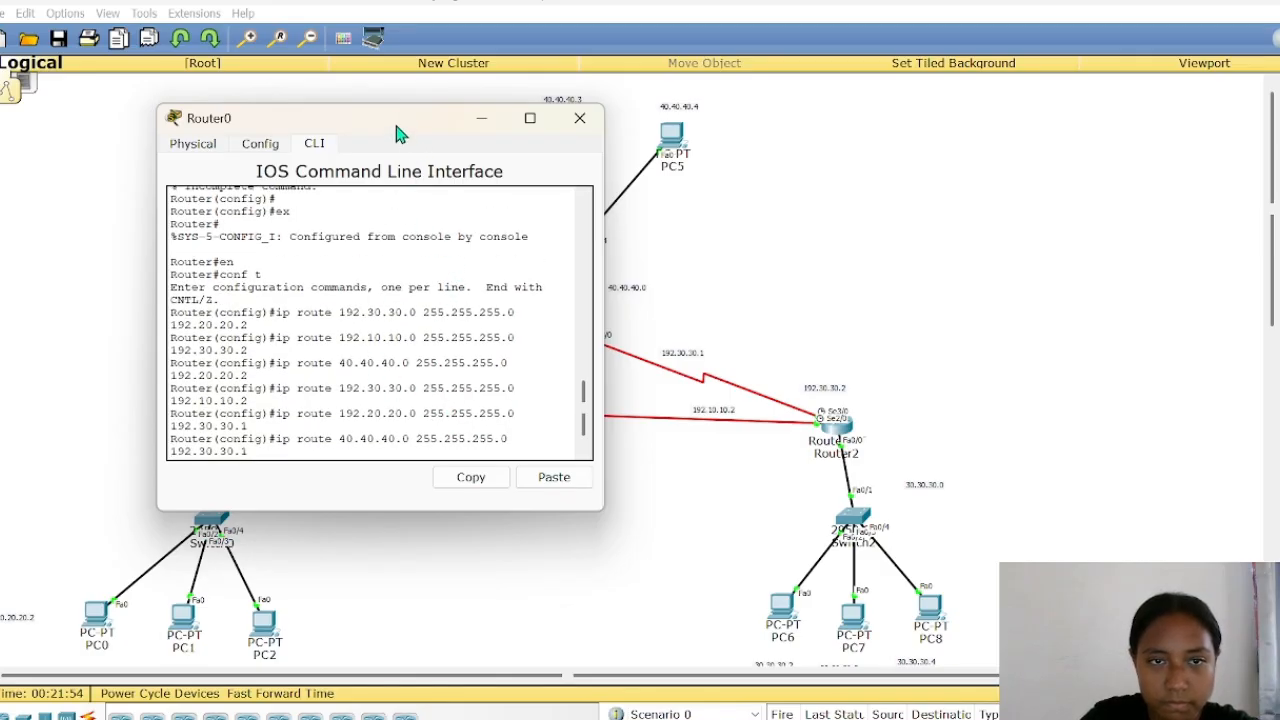
drag(410, 121, 485, 115)
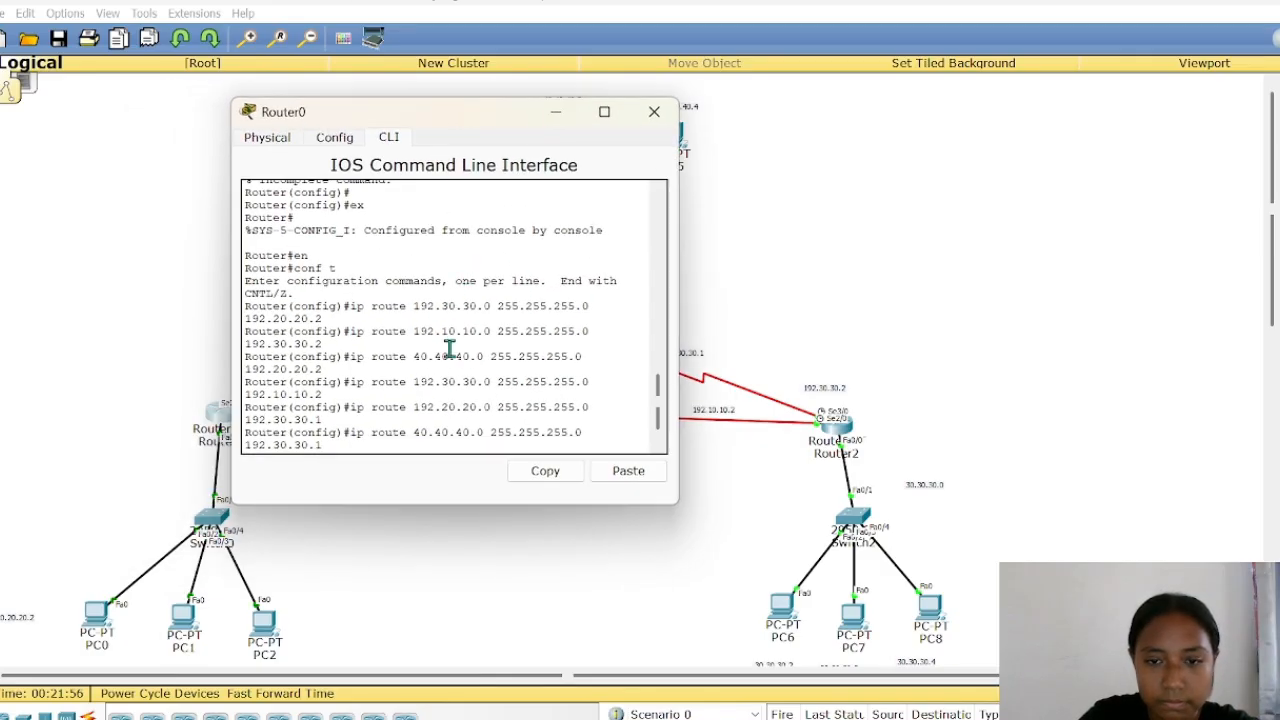
scroll(449, 364, down, 1)
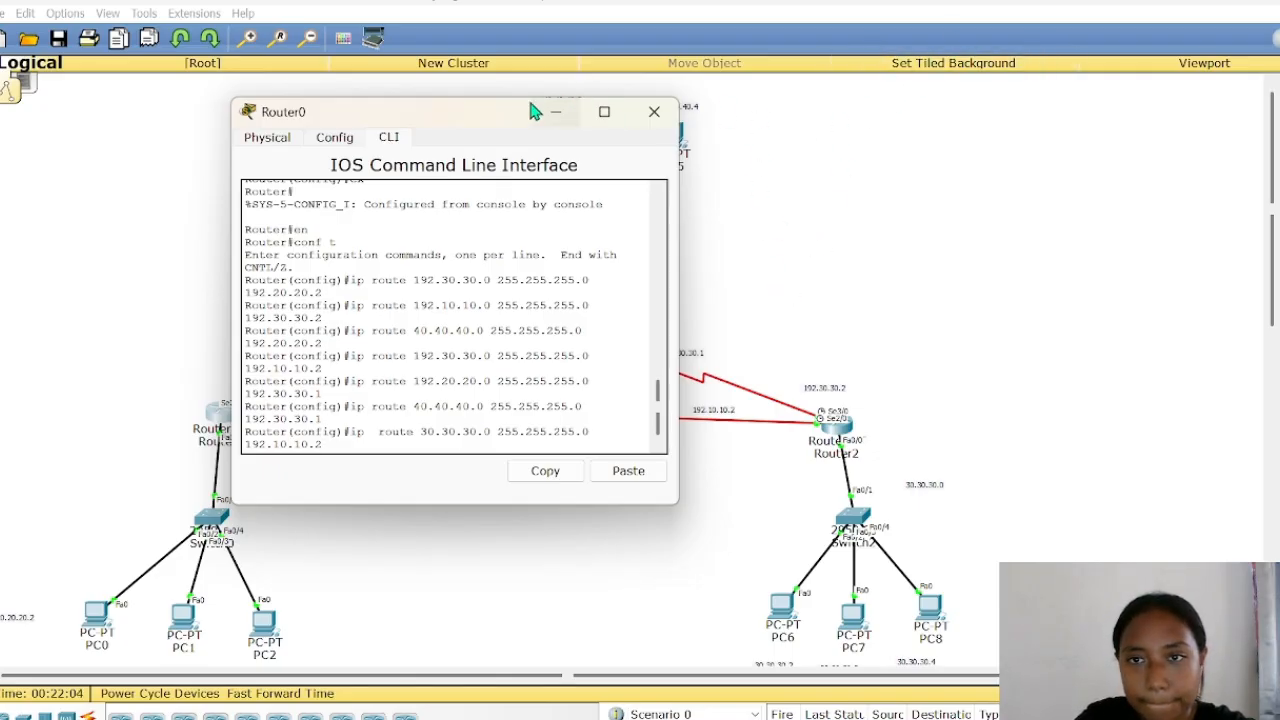
drag(497, 114, 550, 117)
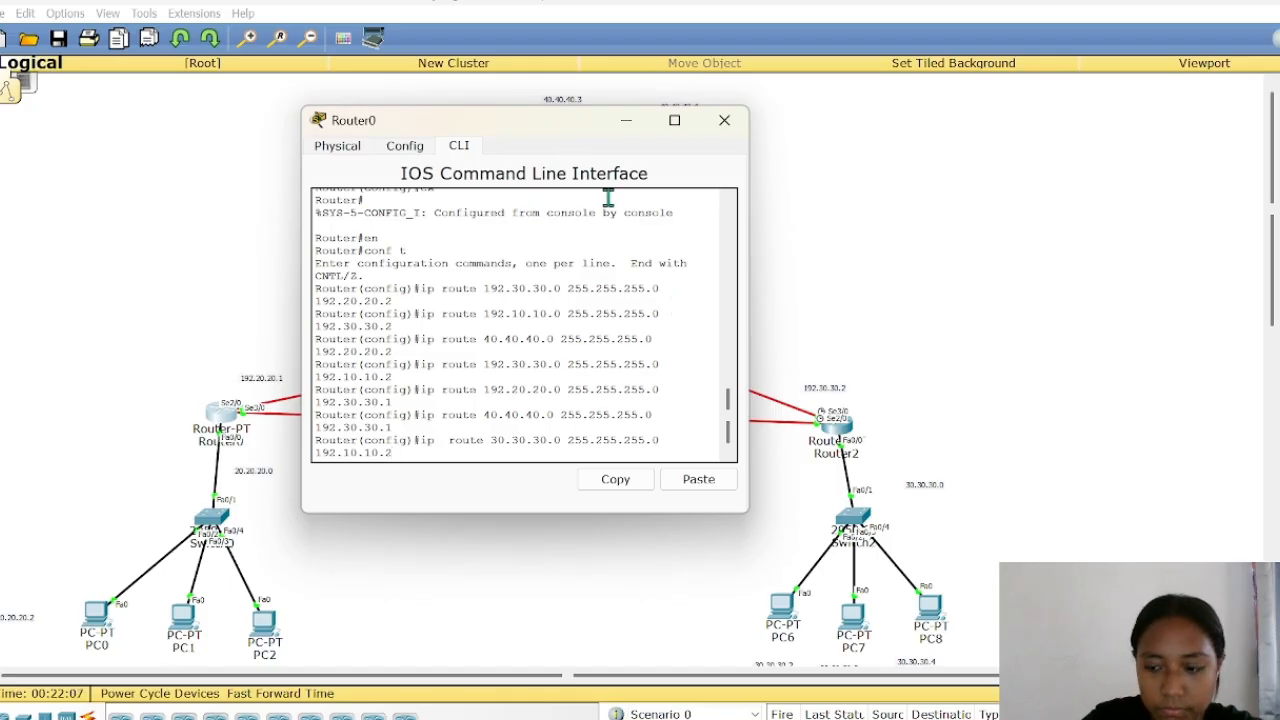
key(Return)
- Add a static route on Router0 to network 30.30.30.0 with mask 255.255.255.0 through next hop 192.30.30.2 using ip route
text(ip)
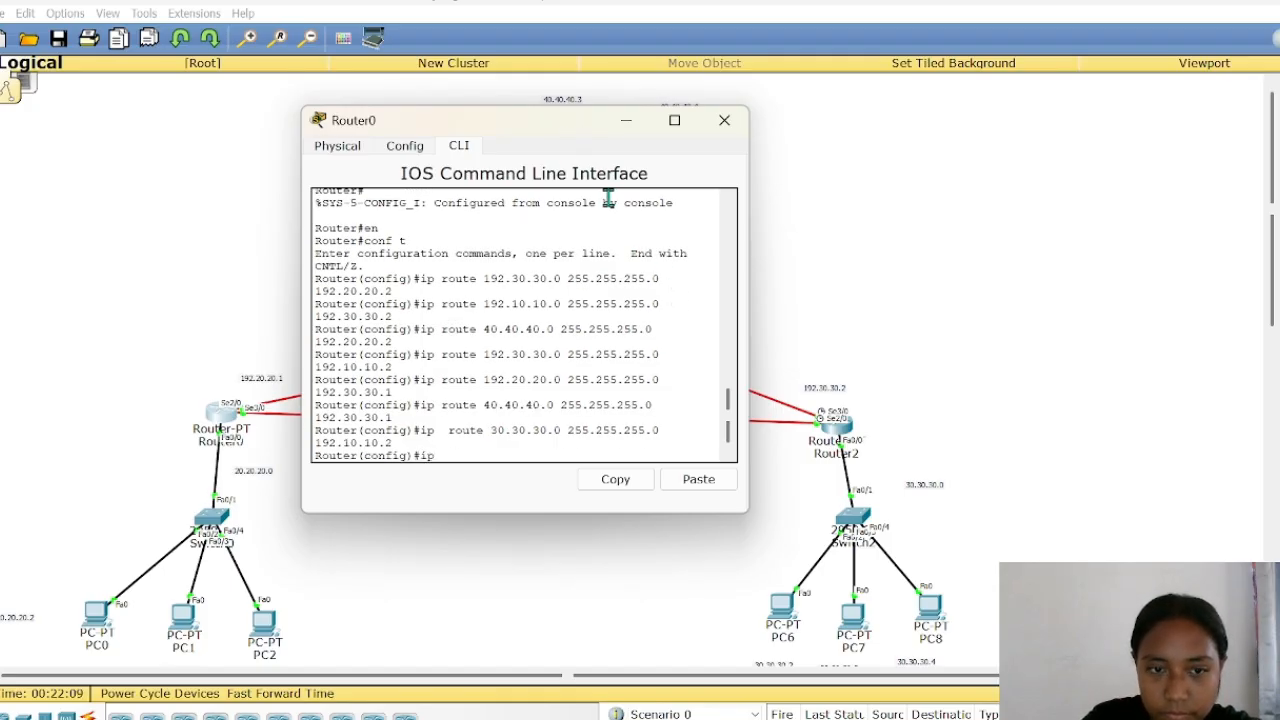
text( rp)
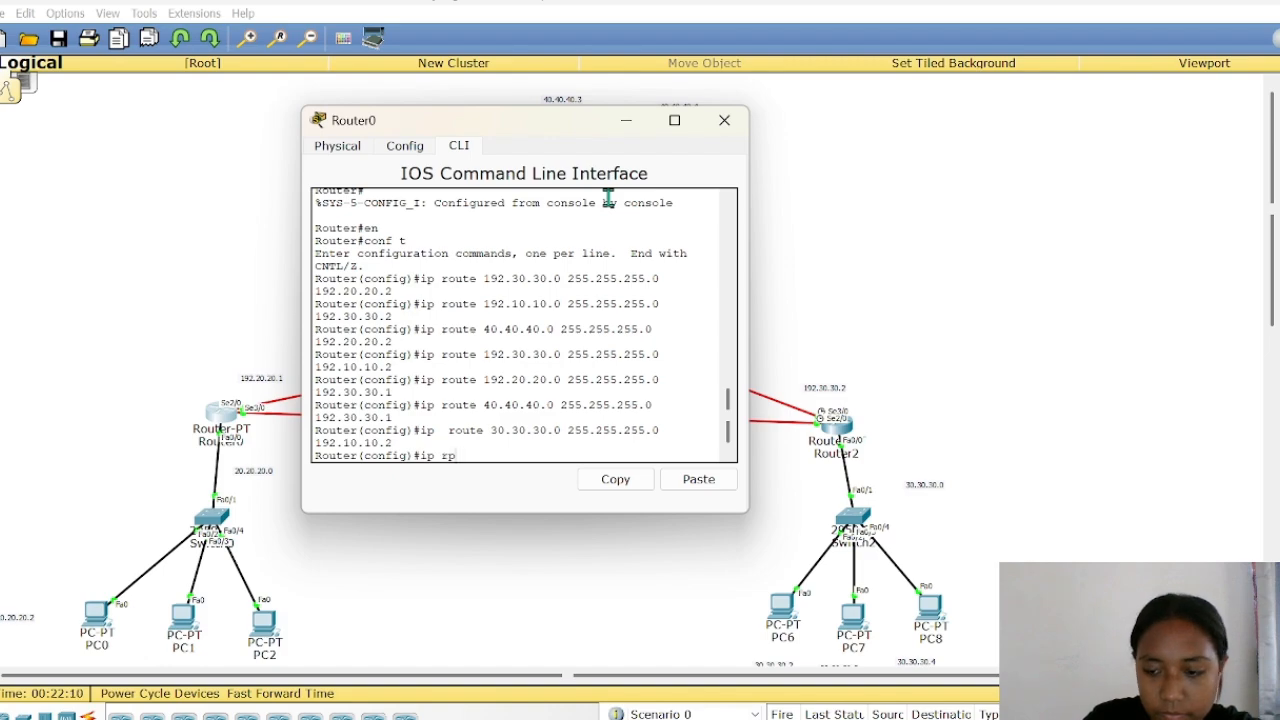
key(BackSpace)
text(oute)
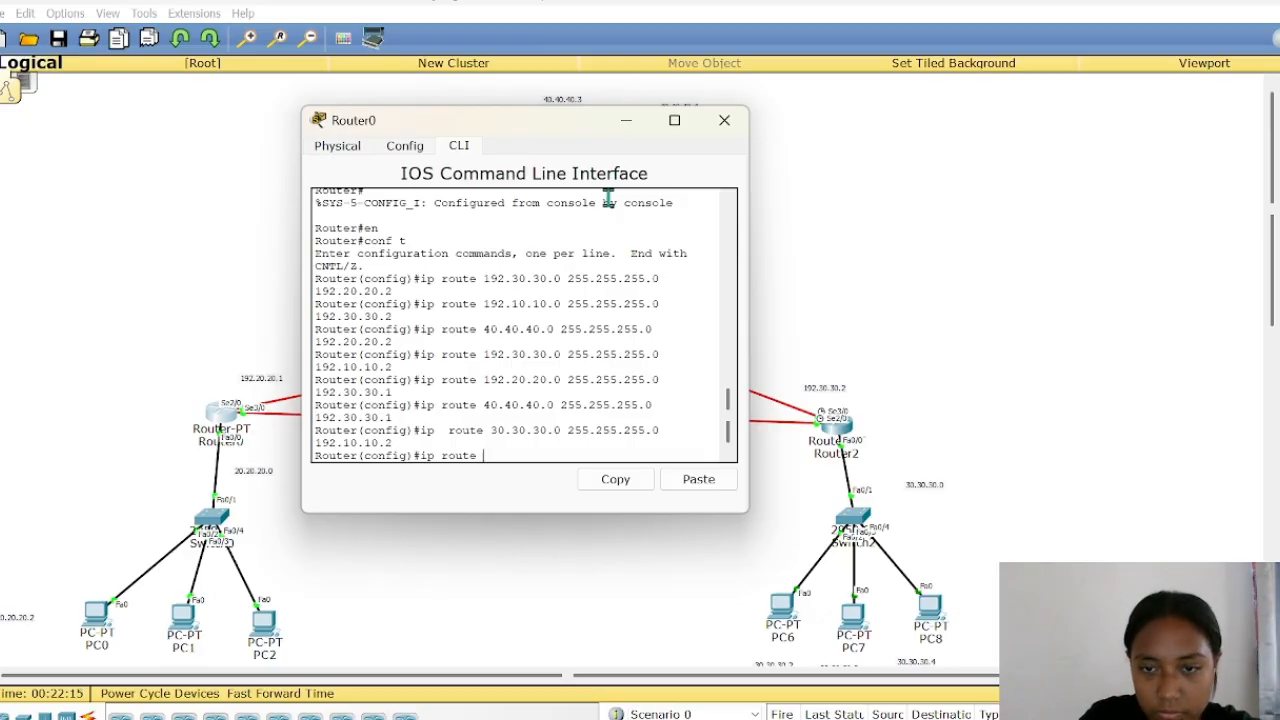
text( 30.)
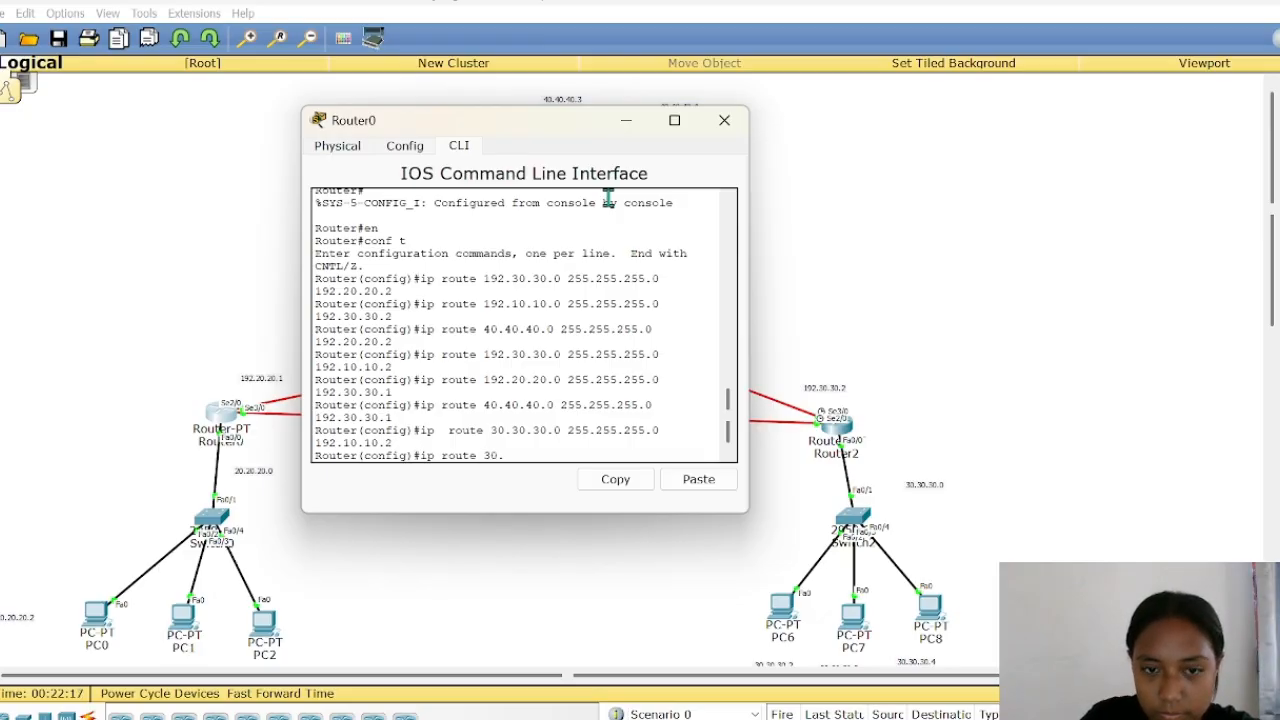
text(30.30.)
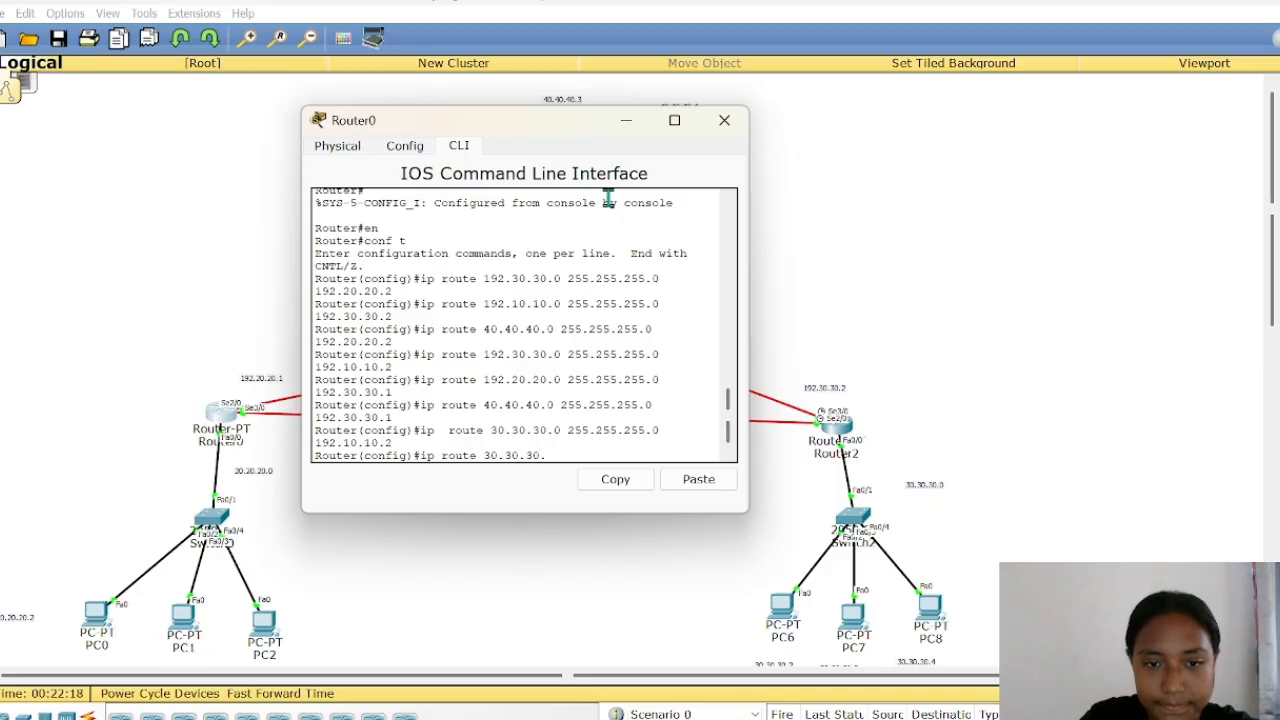
text(0 255.)
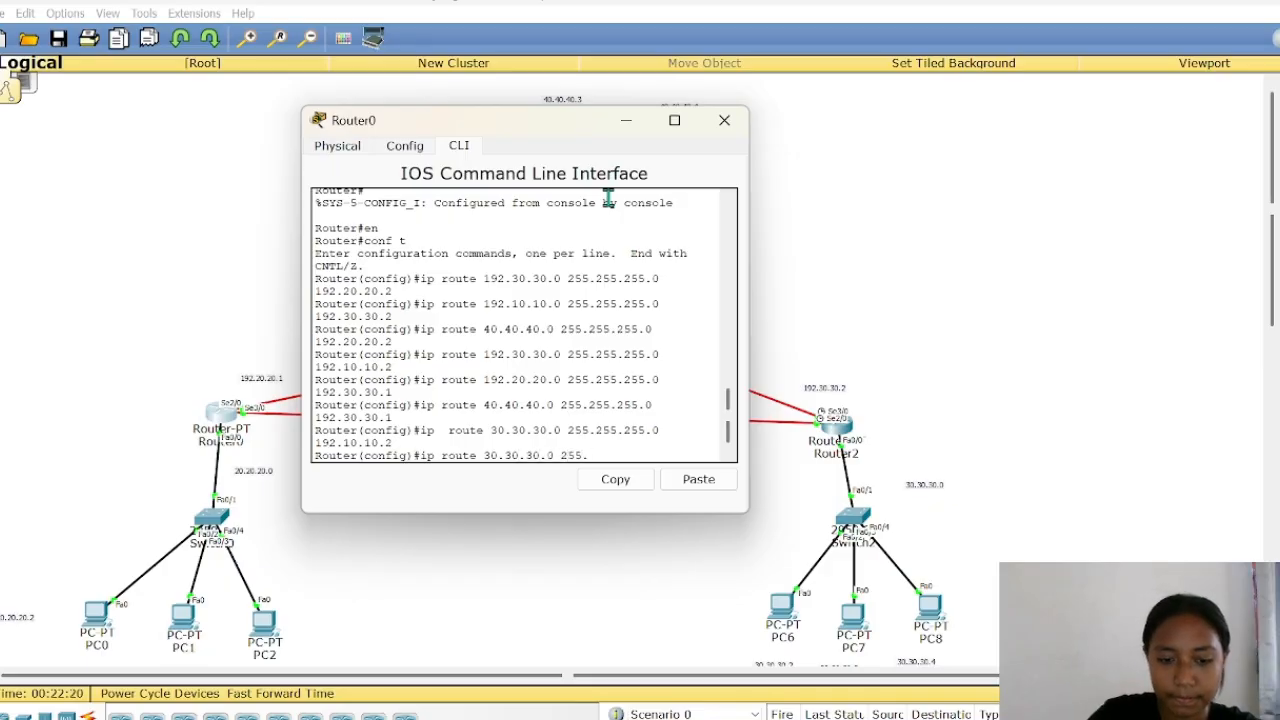
text(255.255255.255)
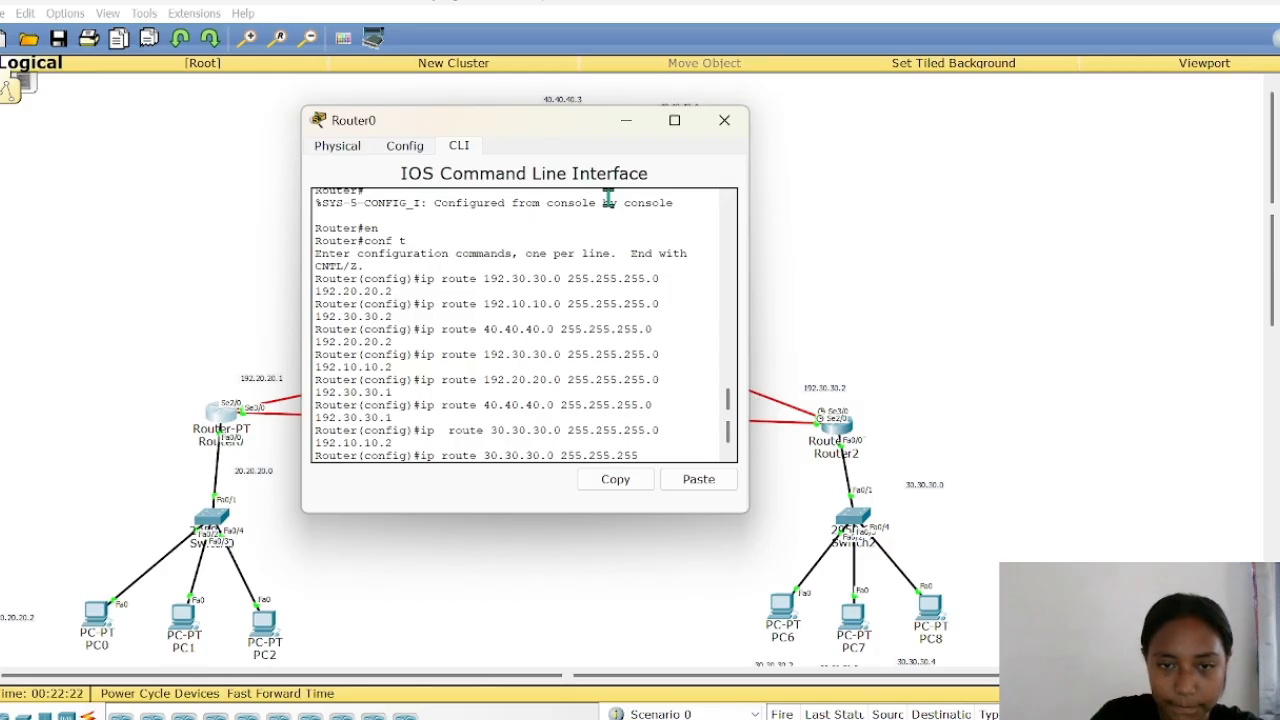
text(.0)
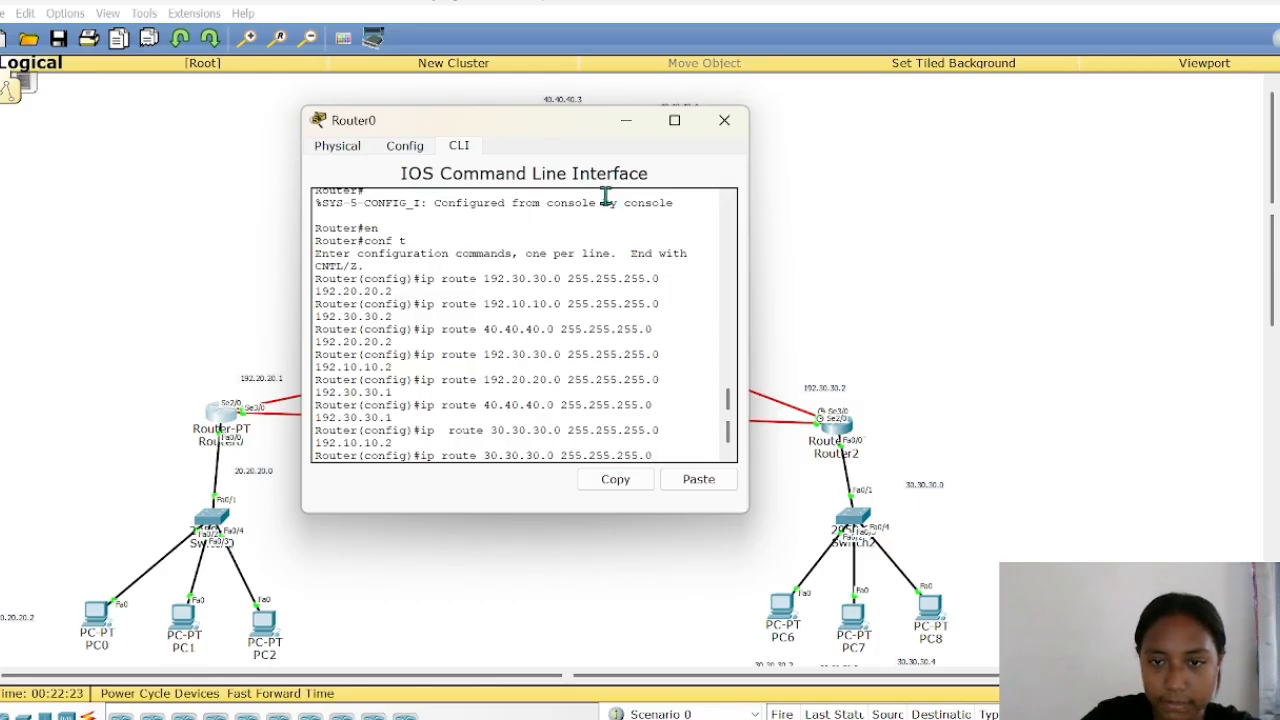
text( 1)
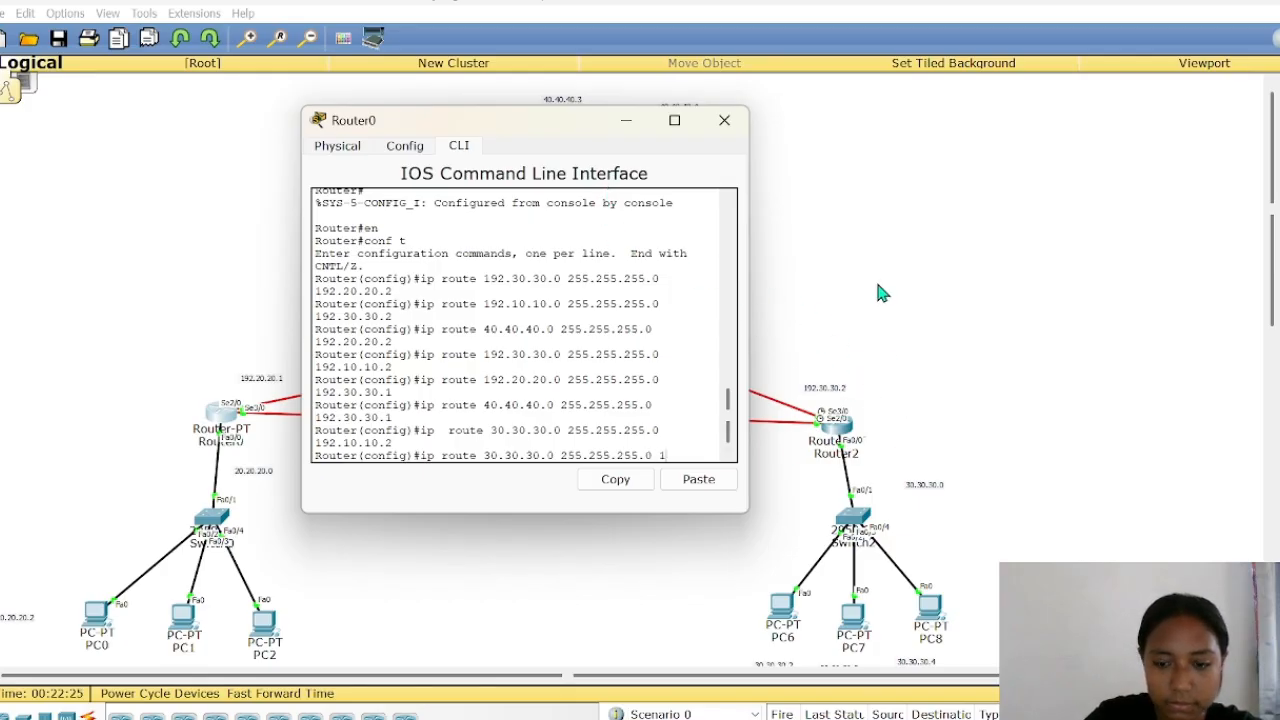
text(92.3)
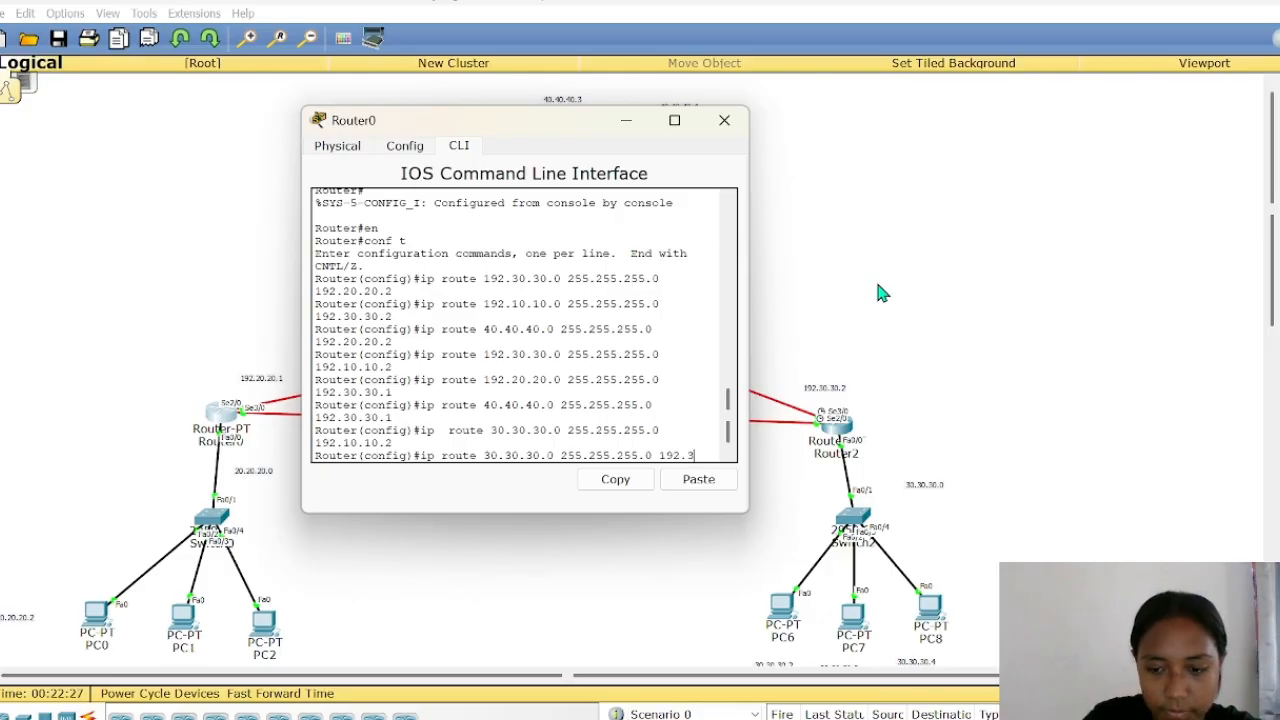
text(0.30.30)
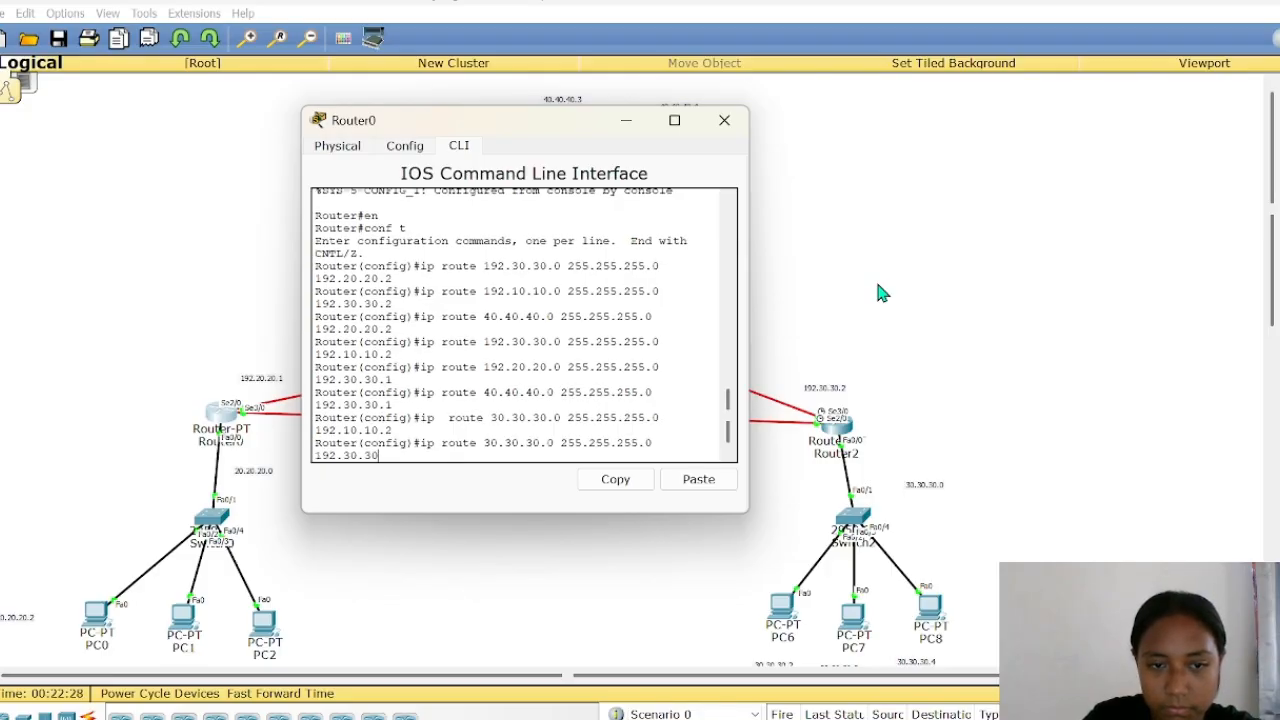
text(2)
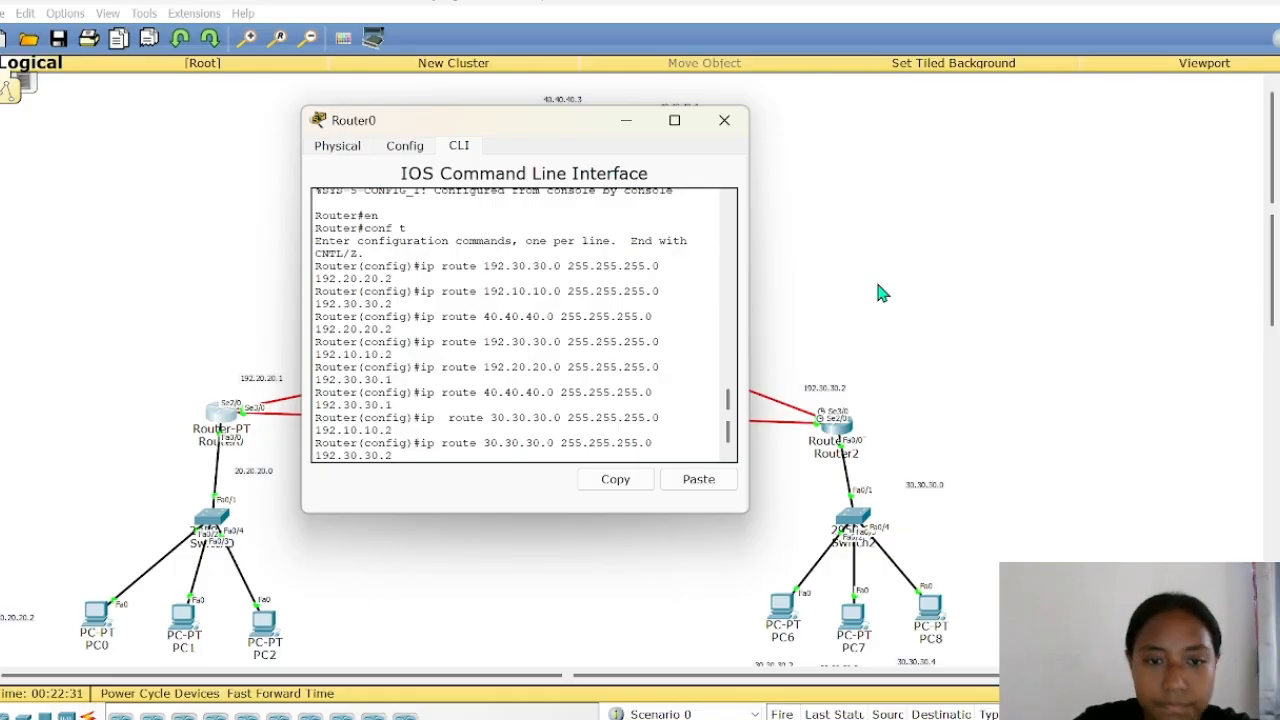
key(Return)
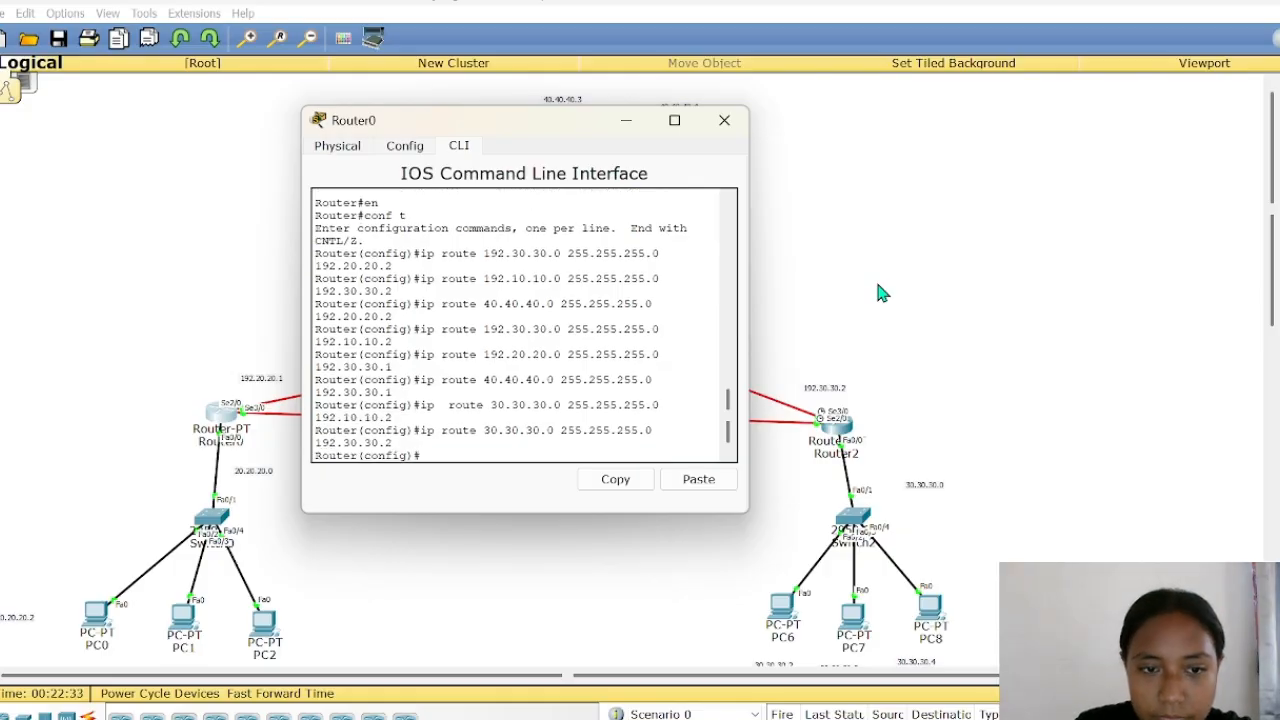
- Open Router1's IOS command line and enter global configuration mode with en and conf t
click(975, 298)
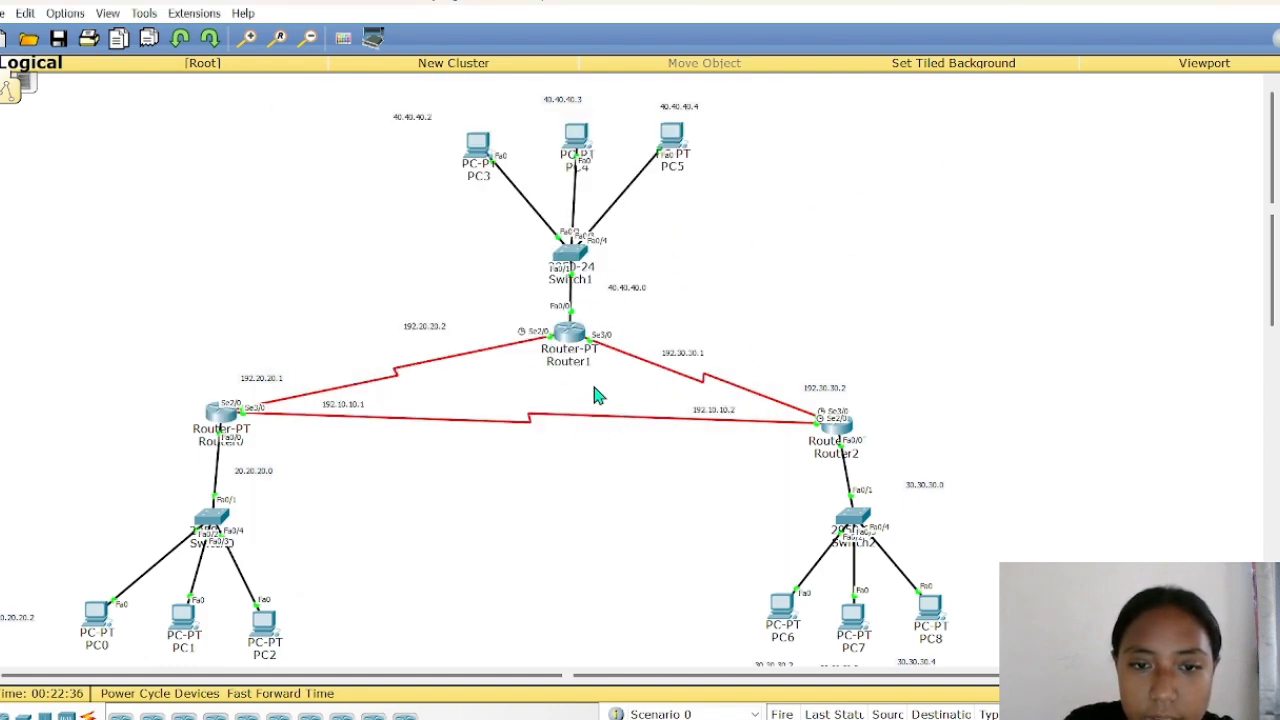
click(575, 341)
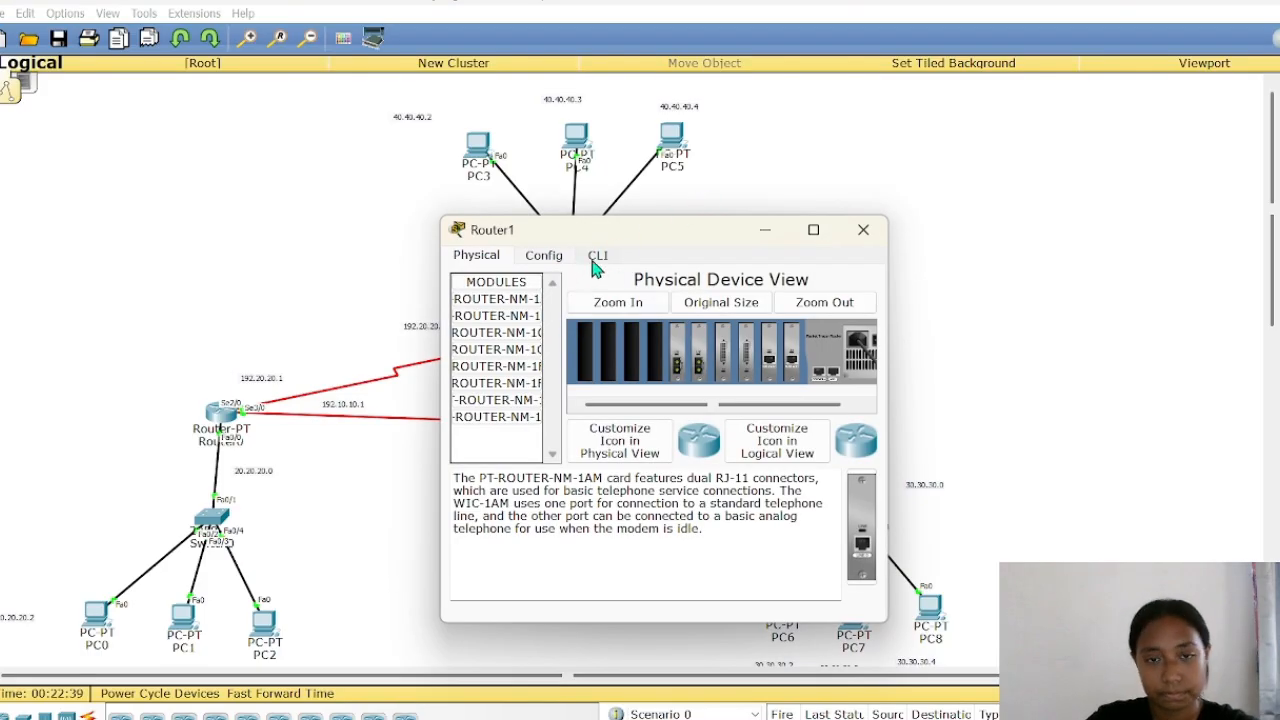
click(597, 256)
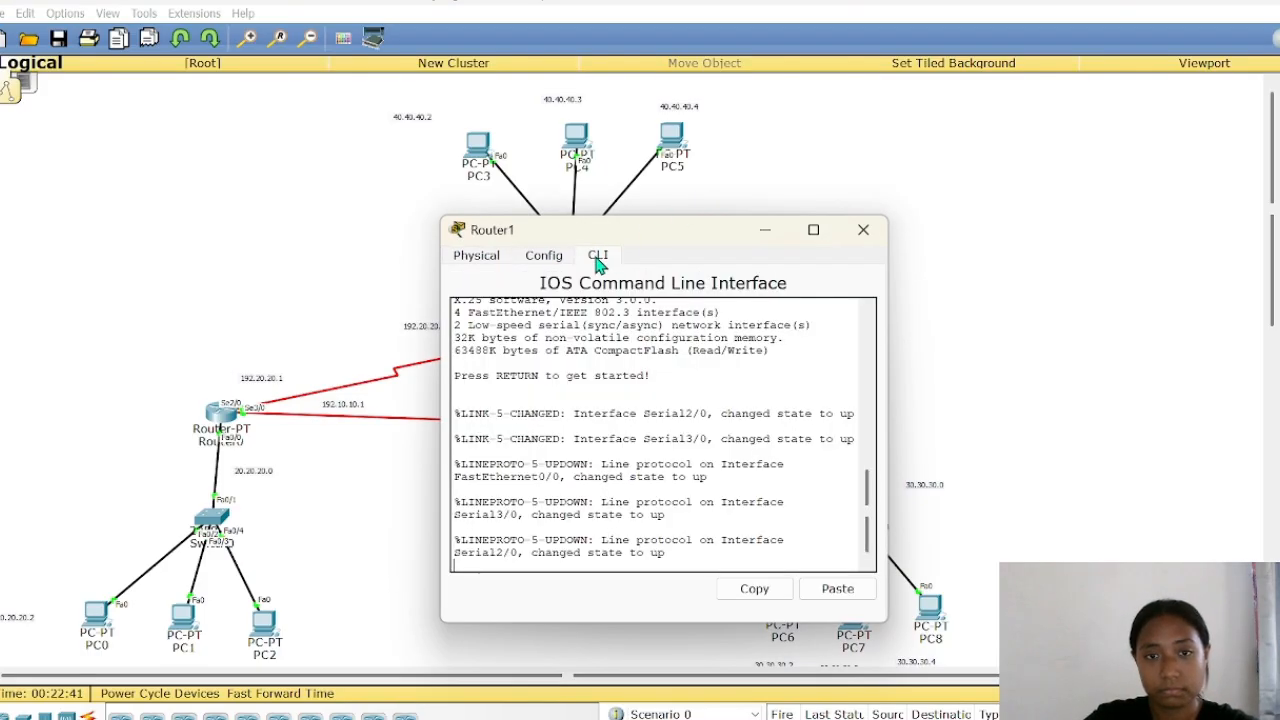
key(Return)
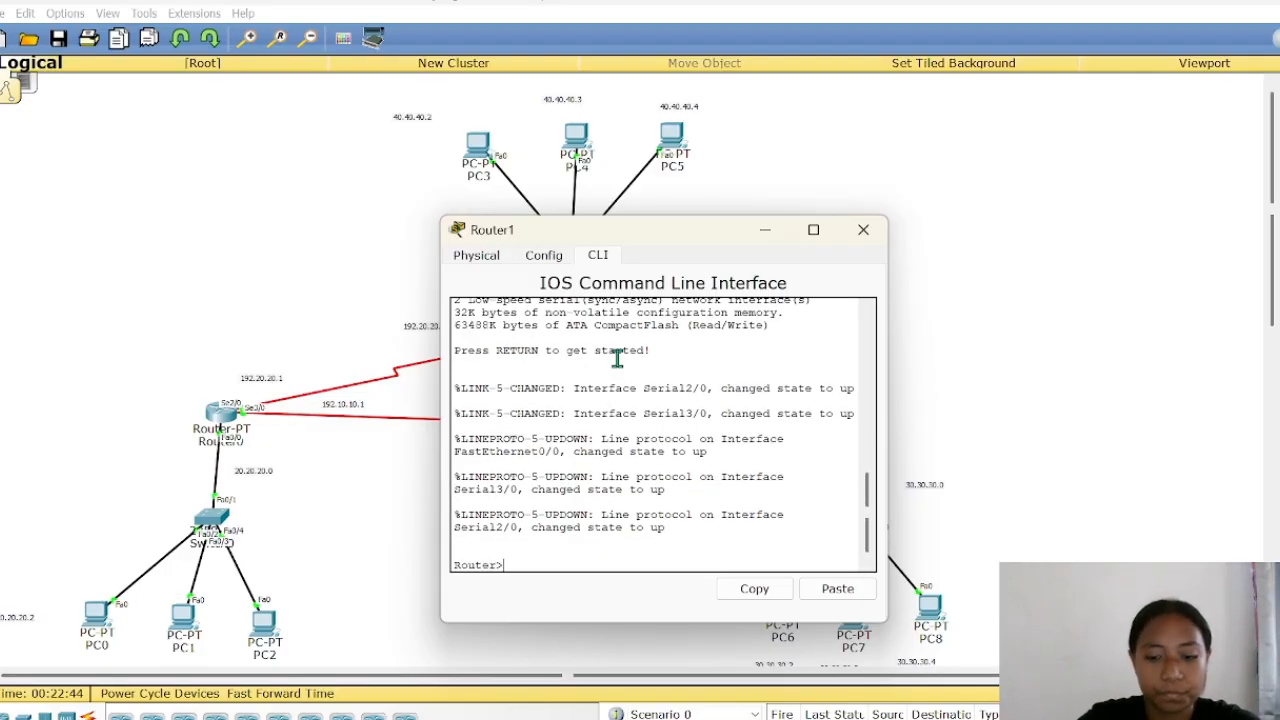
text(en)
key(Return)
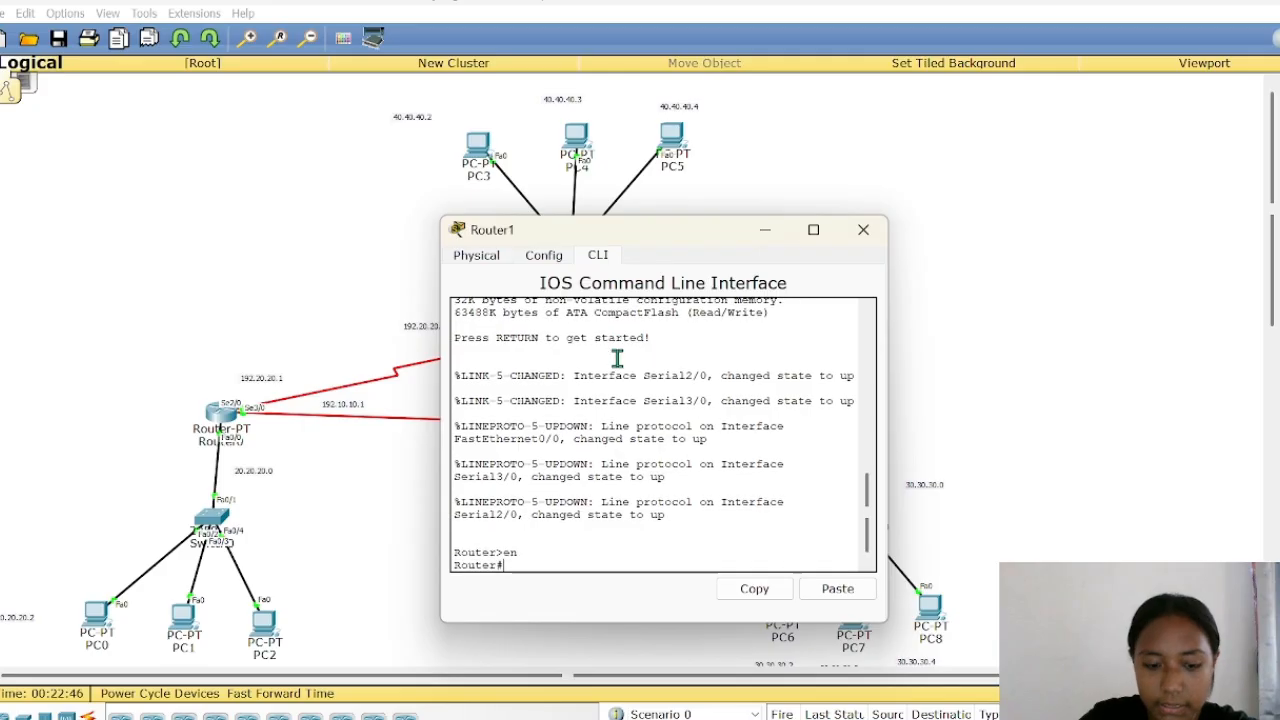
text(conf t)
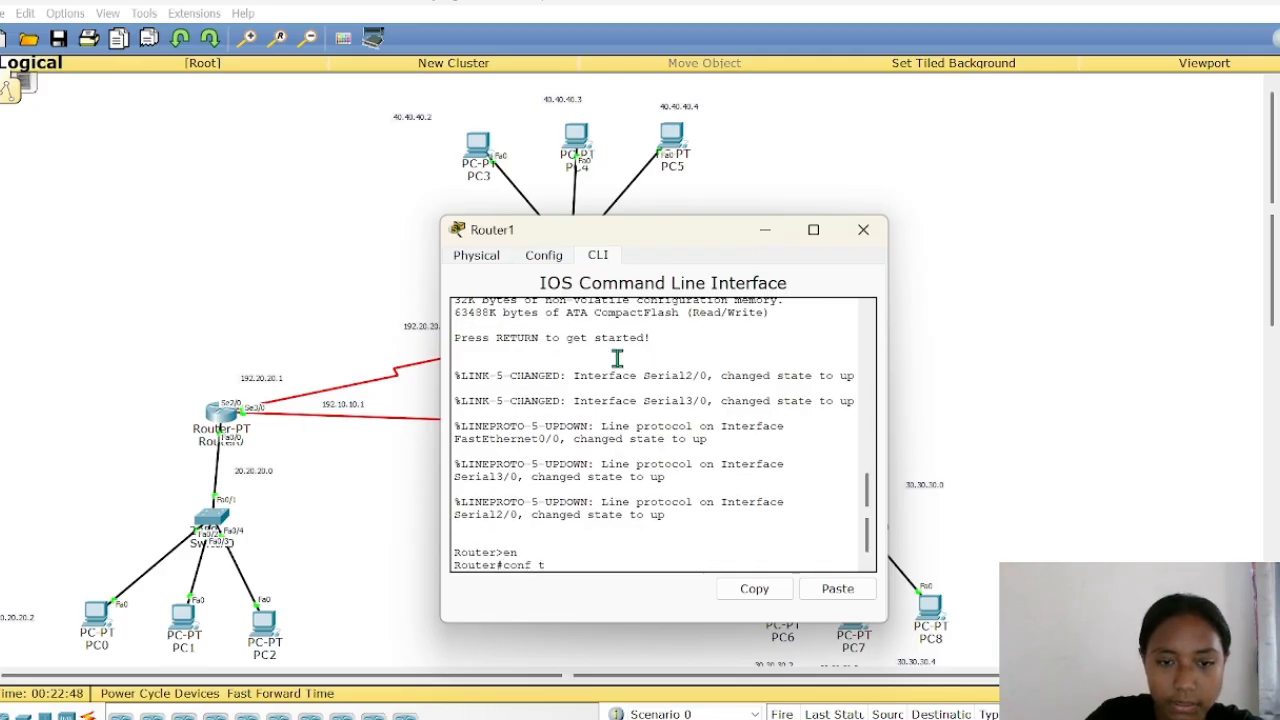
key(Return)
- Begin a static route entry on Router1 with the ip route command
text(ip)
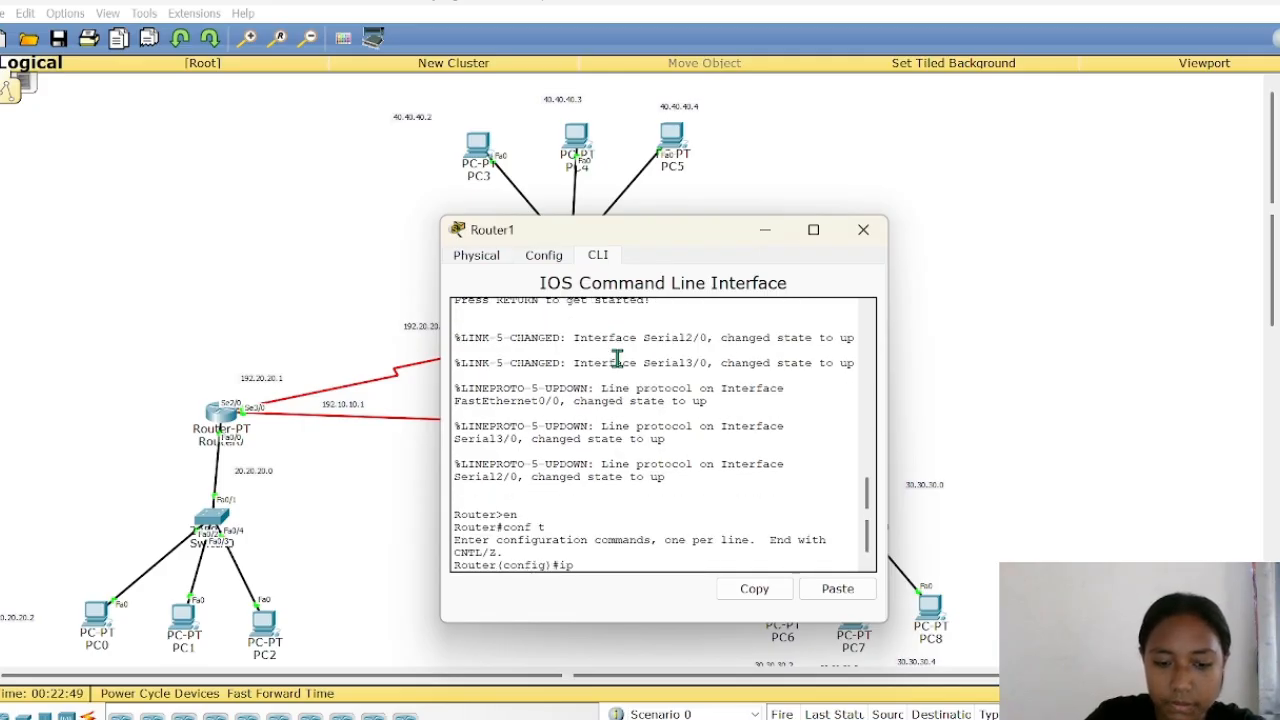
text( route)
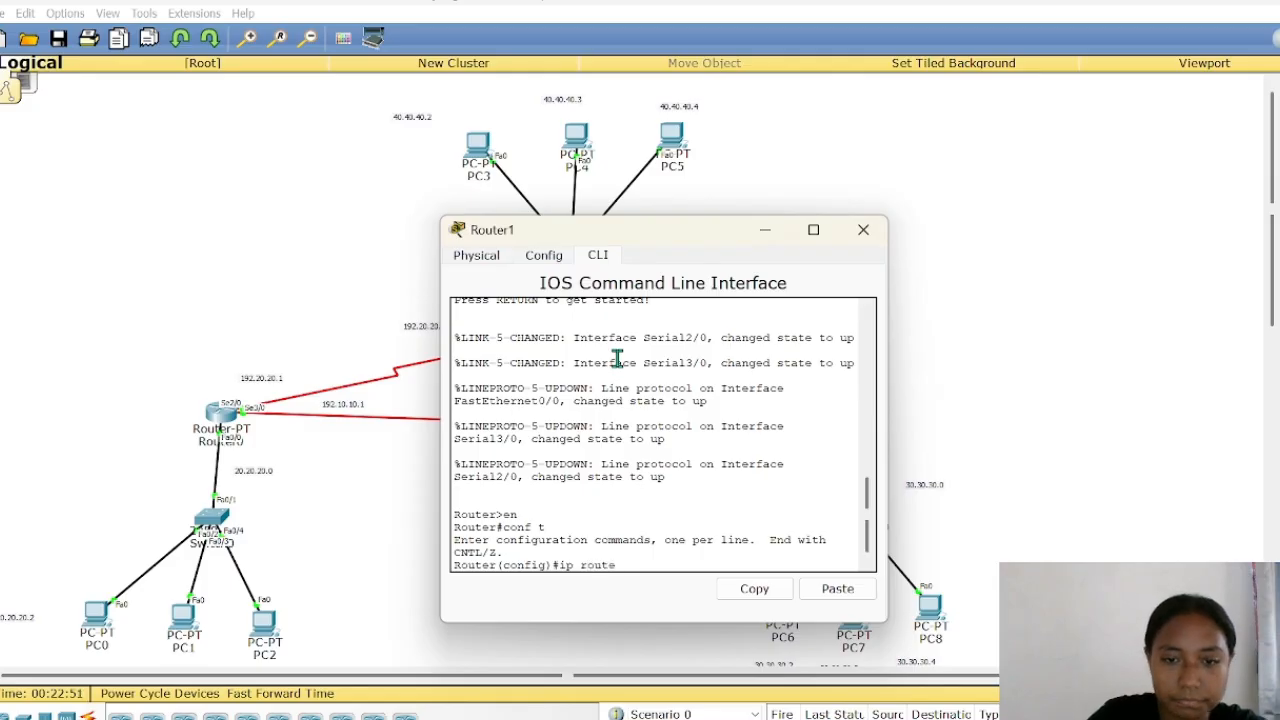
- Add a static route on Router1 to network 192.10.10.0 with mask 255.255.255.0 and next hop 192.20.20.1
drag(674, 218, 947, 222)
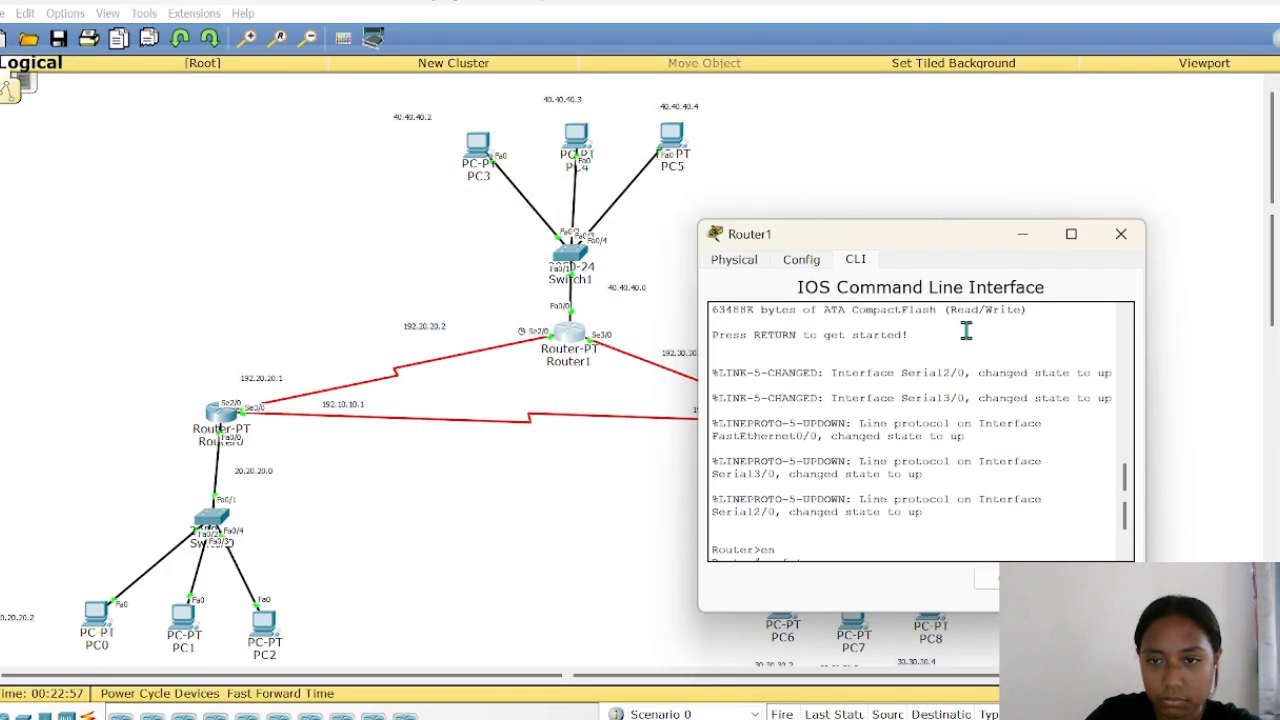
text(ip route)
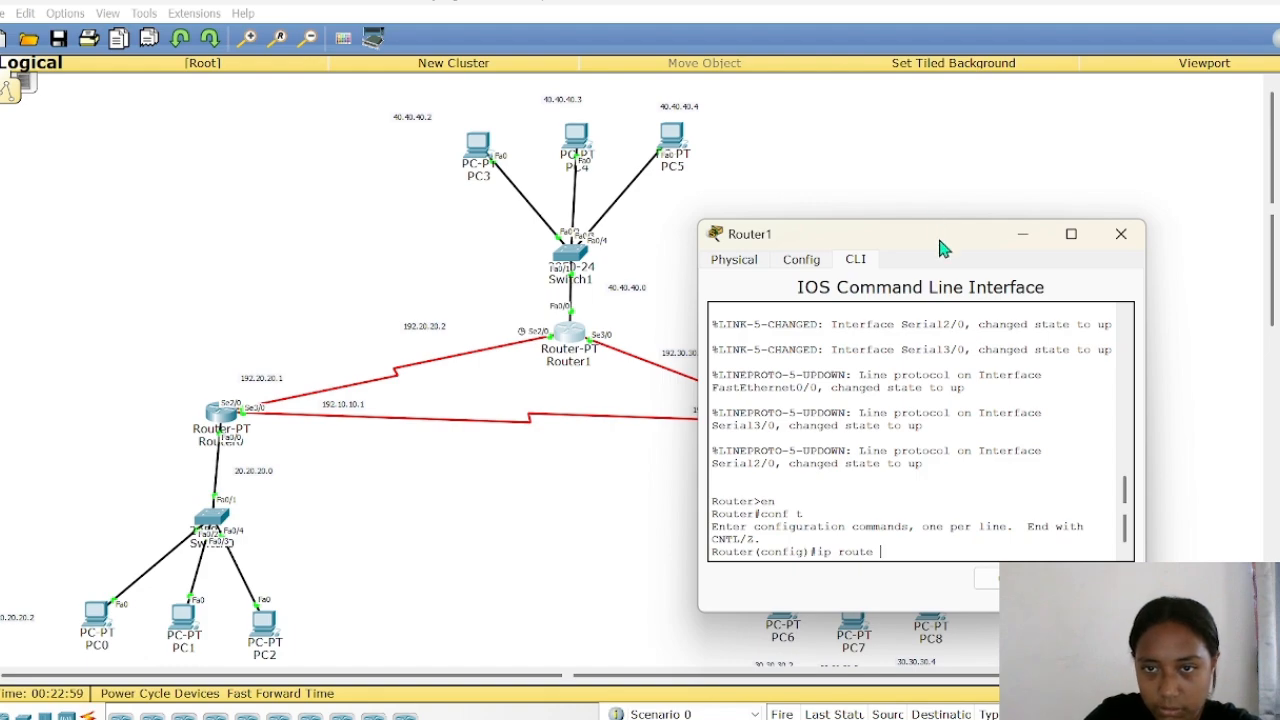
drag(946, 232, 1052, 94)
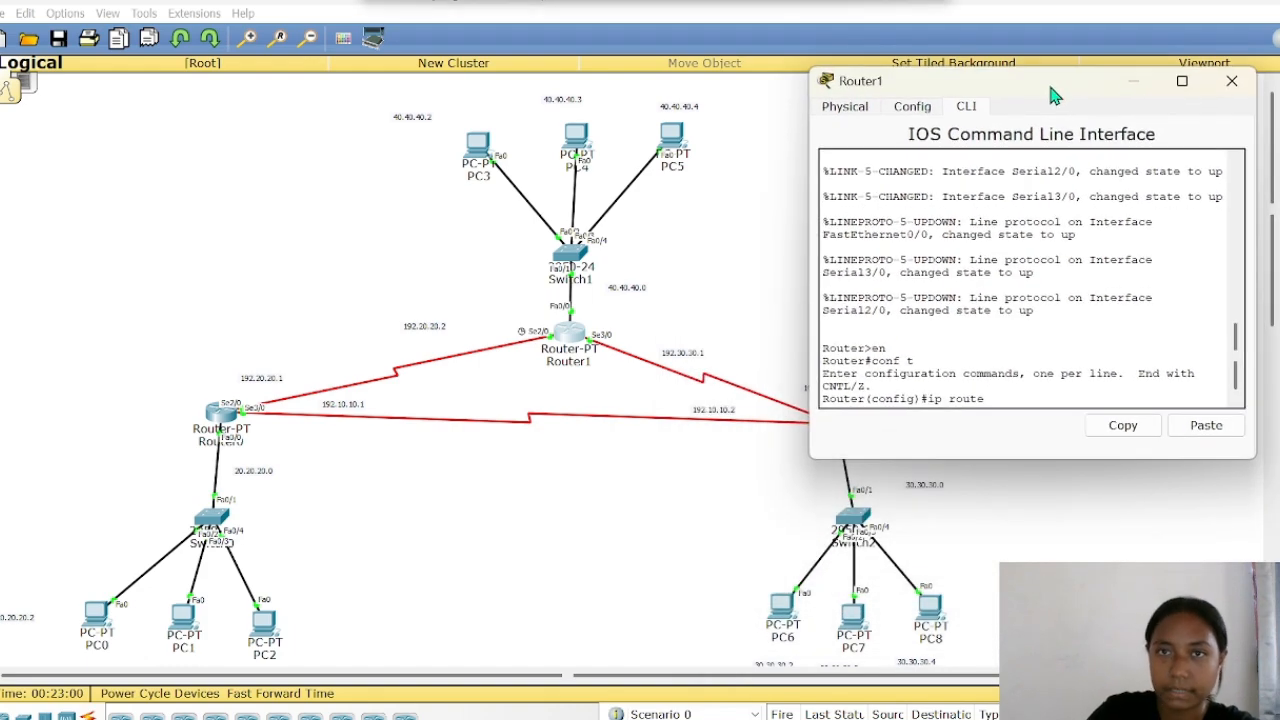
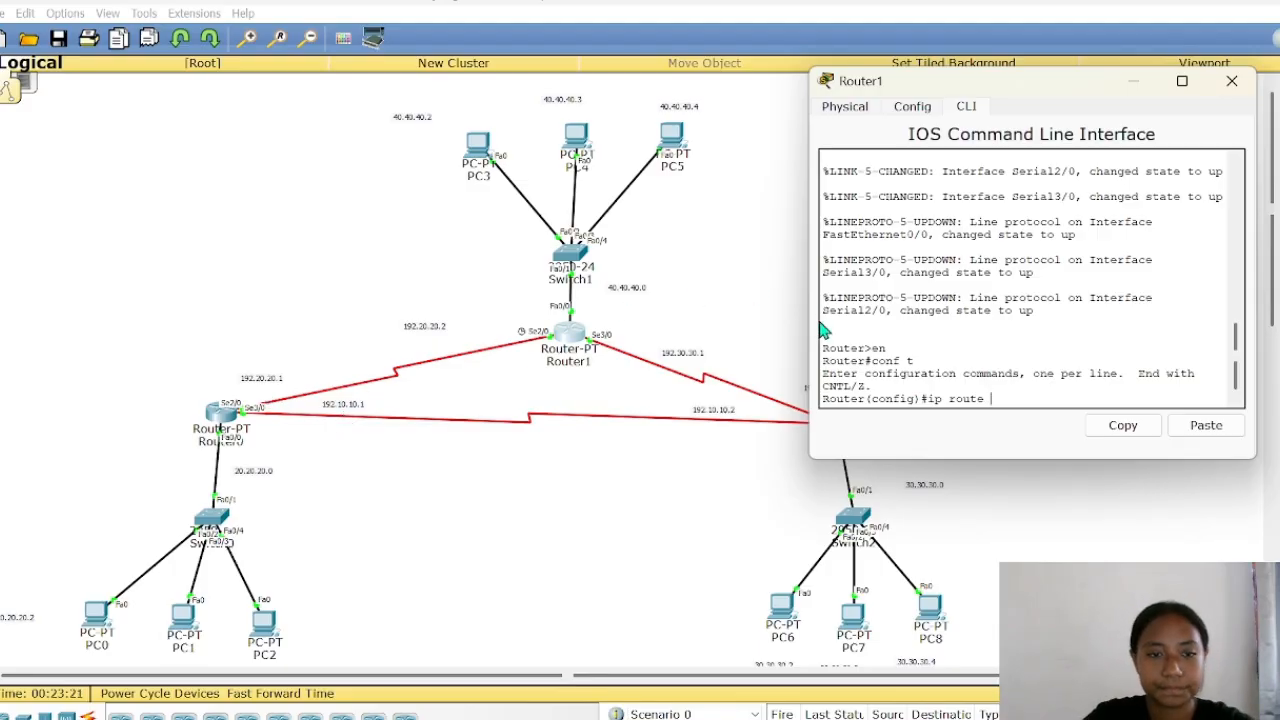
text(192)
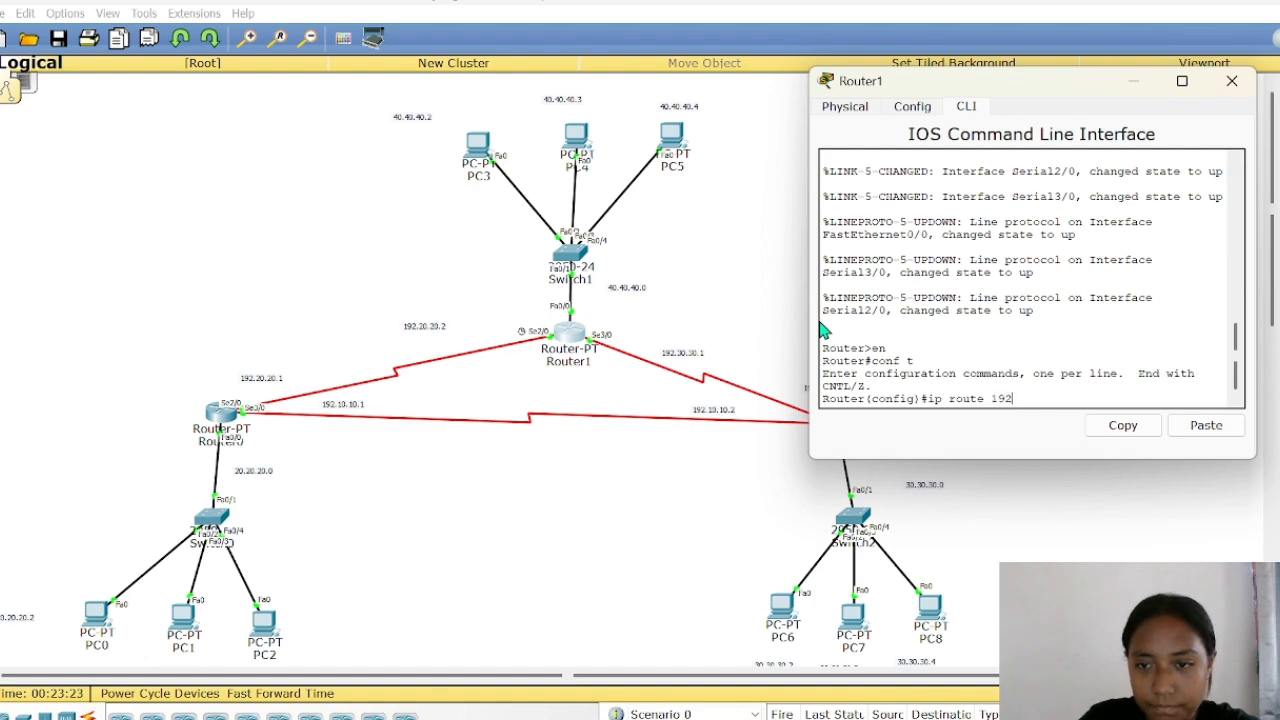
text(.10)
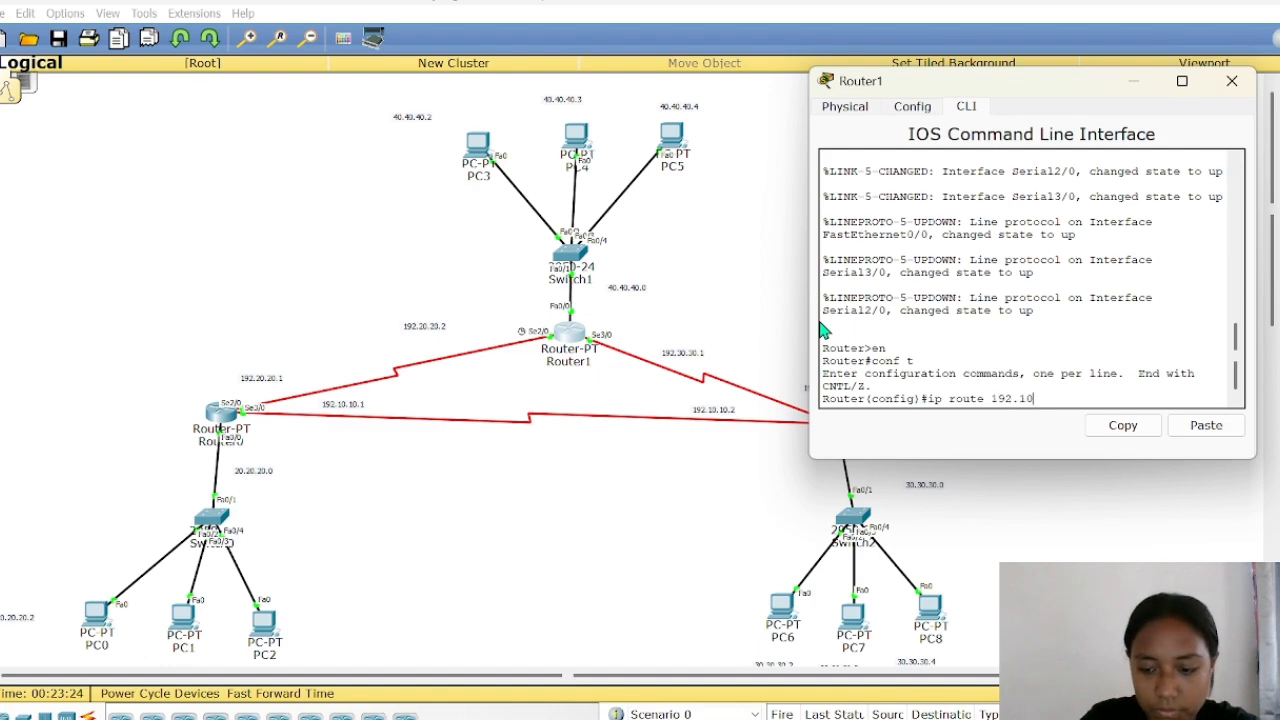
text(.10.0 2)
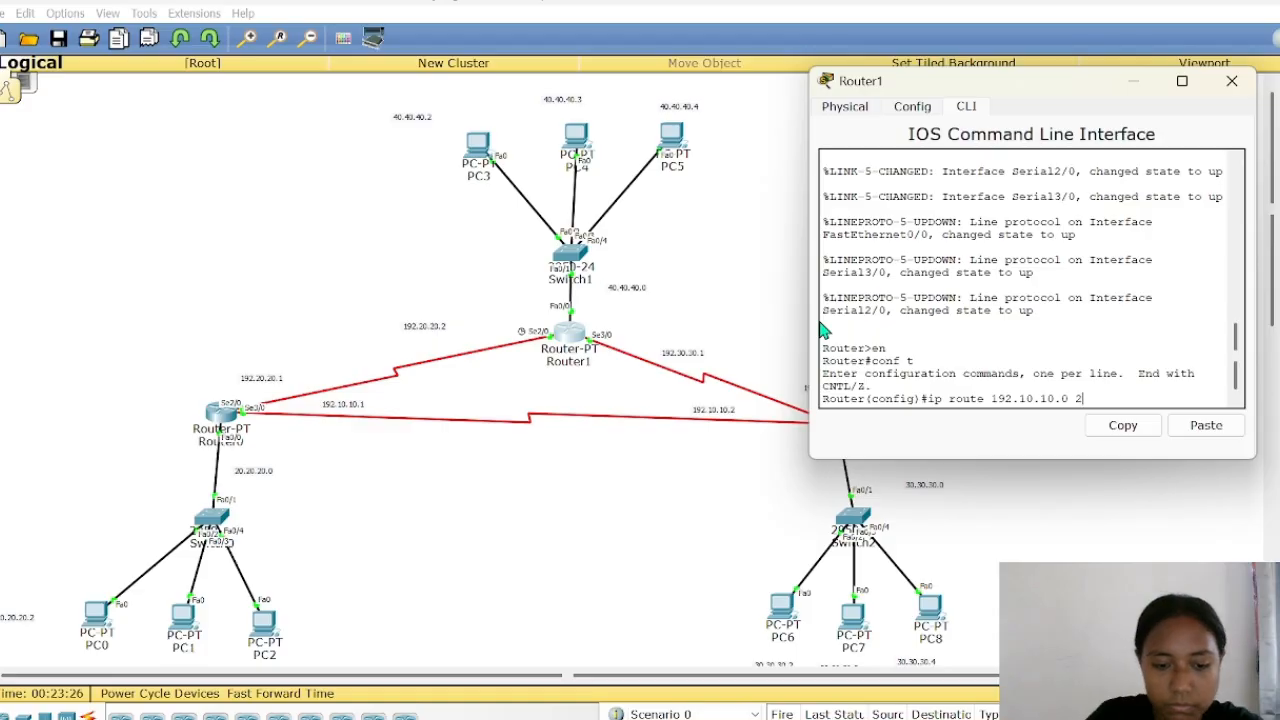
text(55.255)
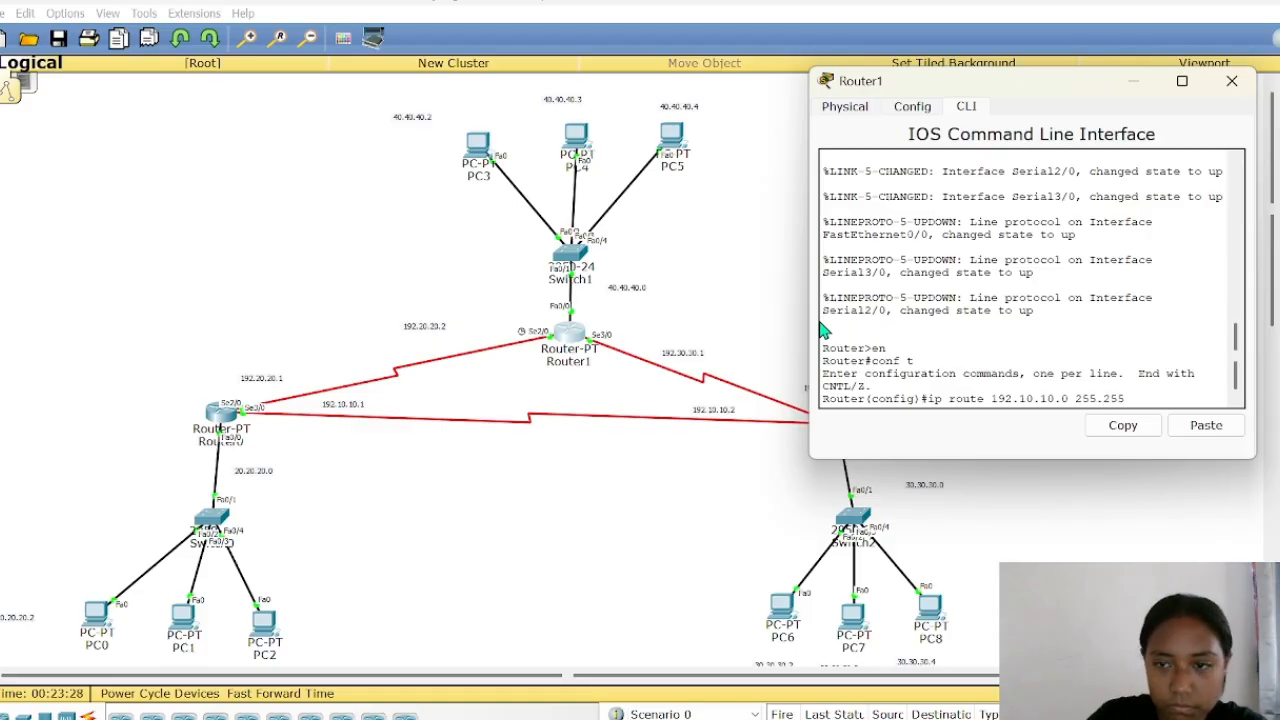
text(.255.)
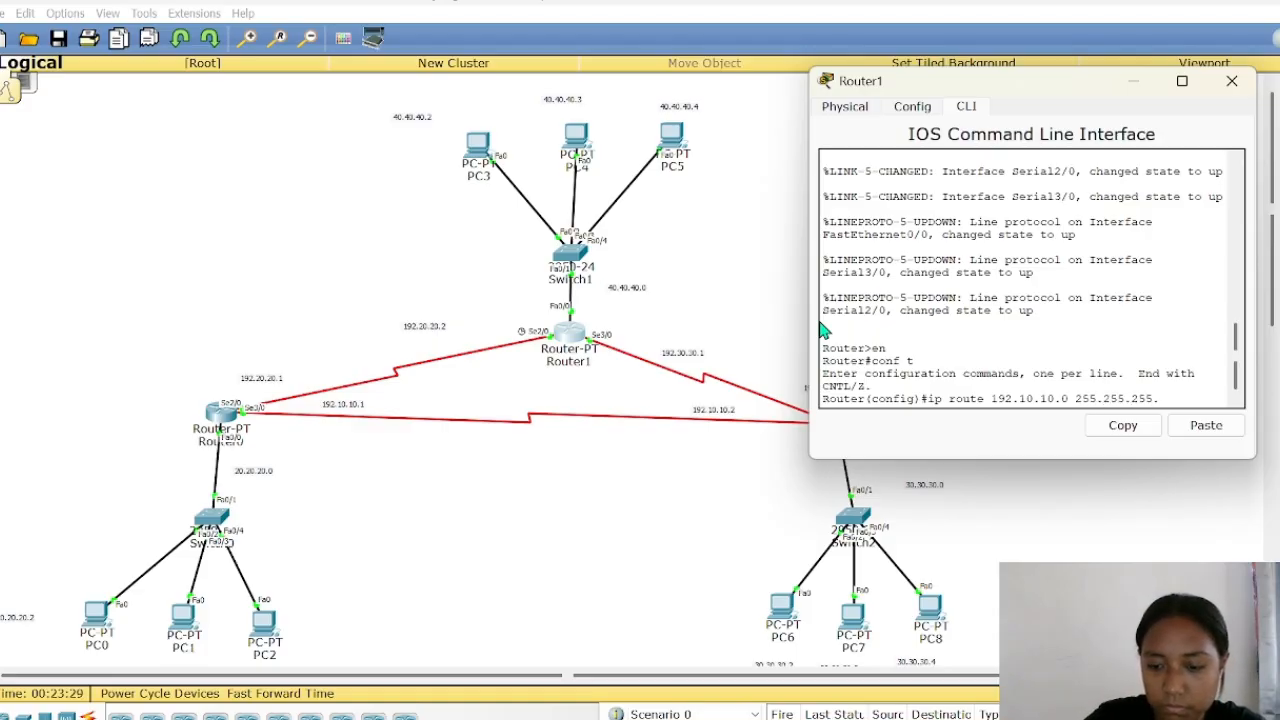
text(0)
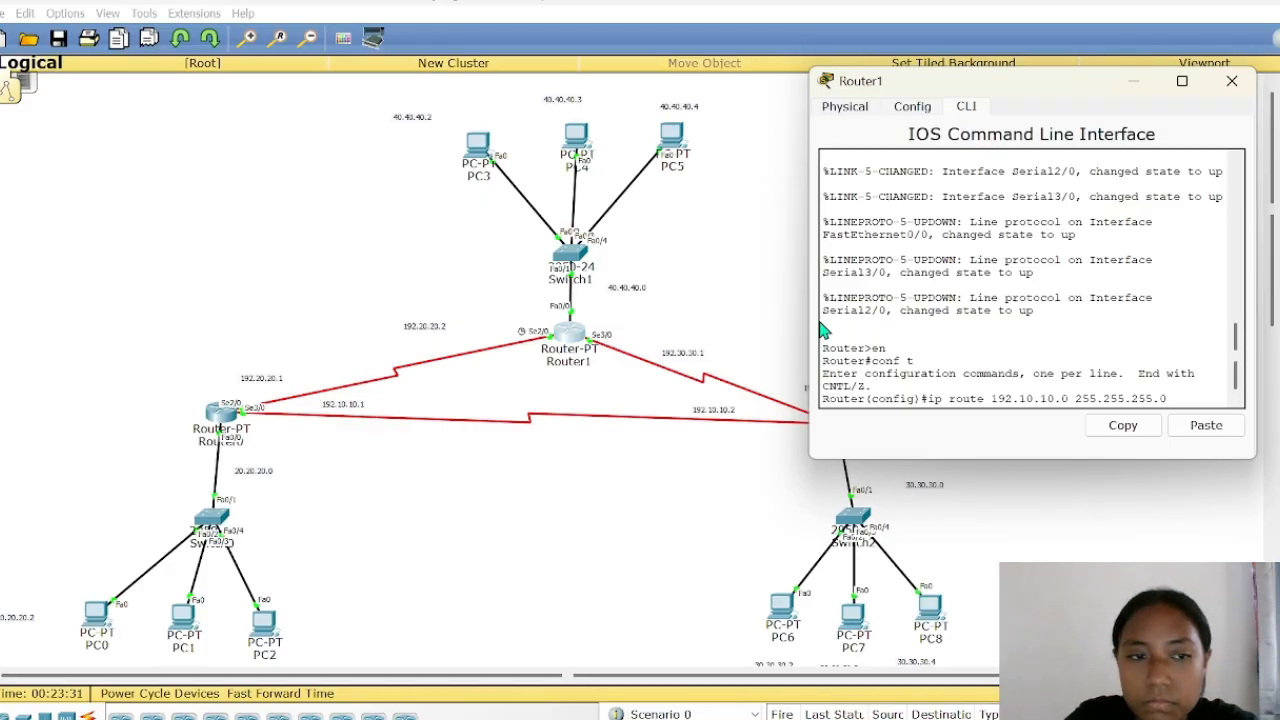
text( 192)
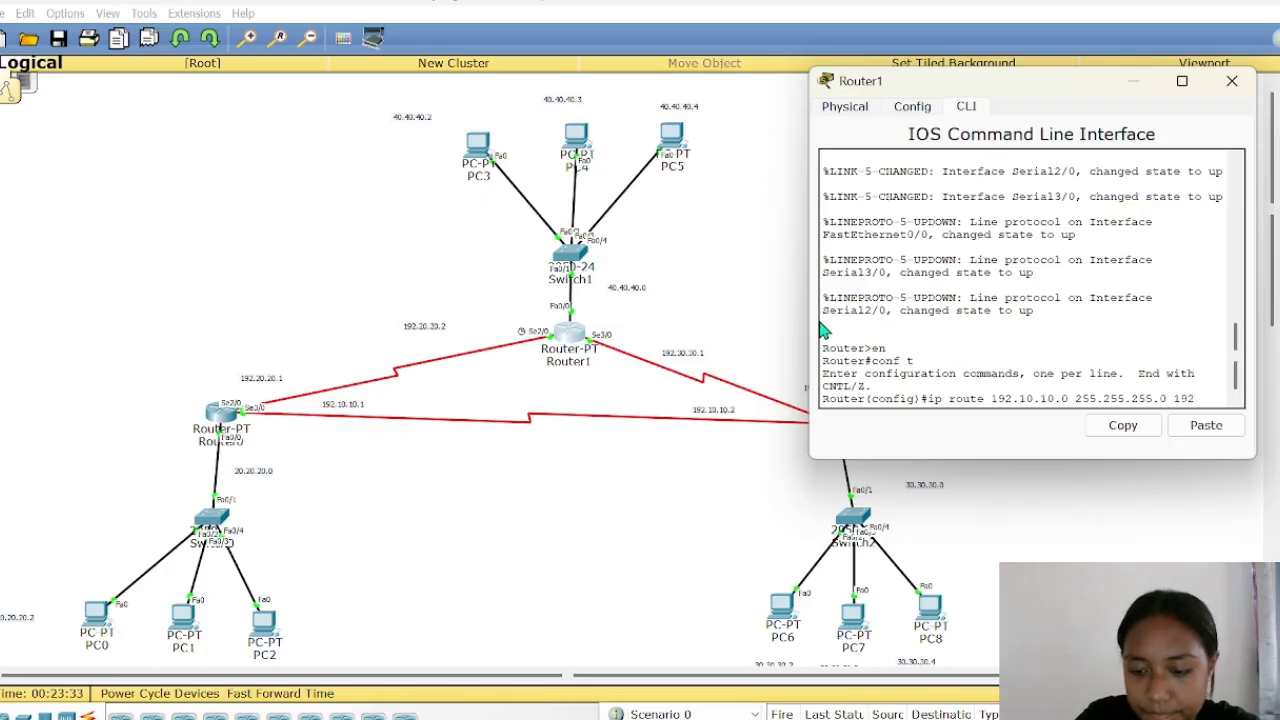
text(.20)
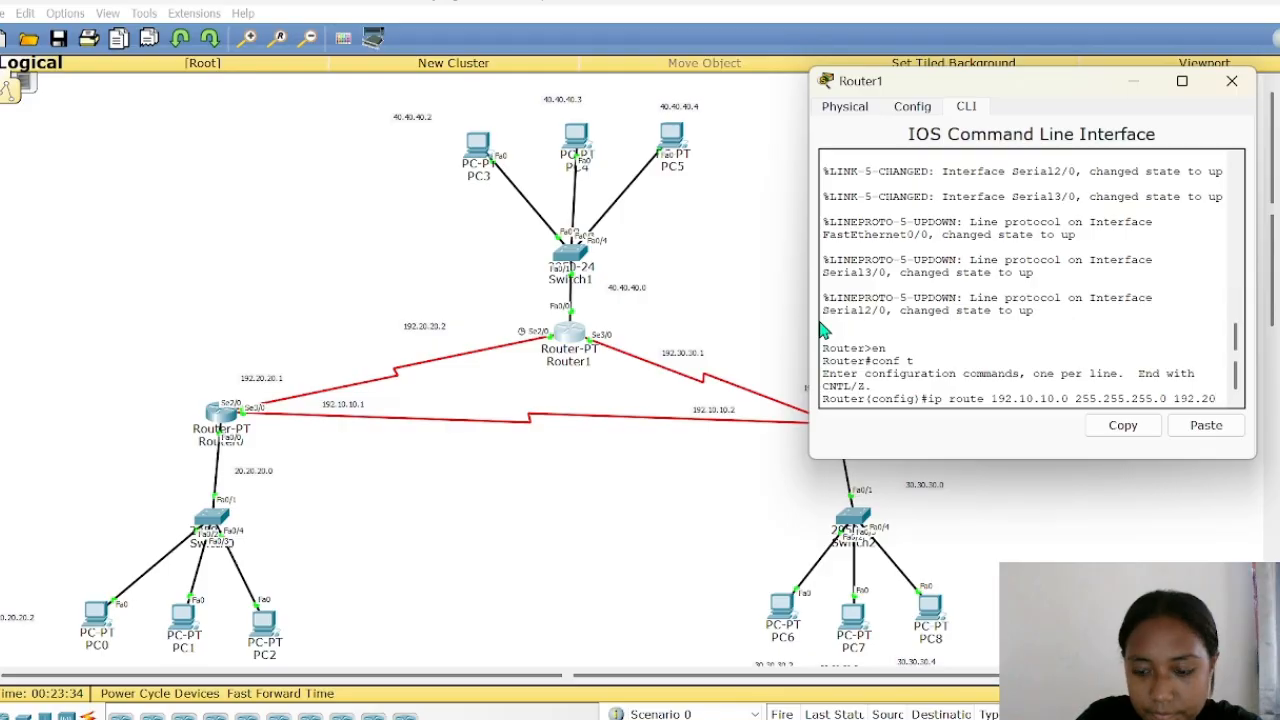
text(.20.)
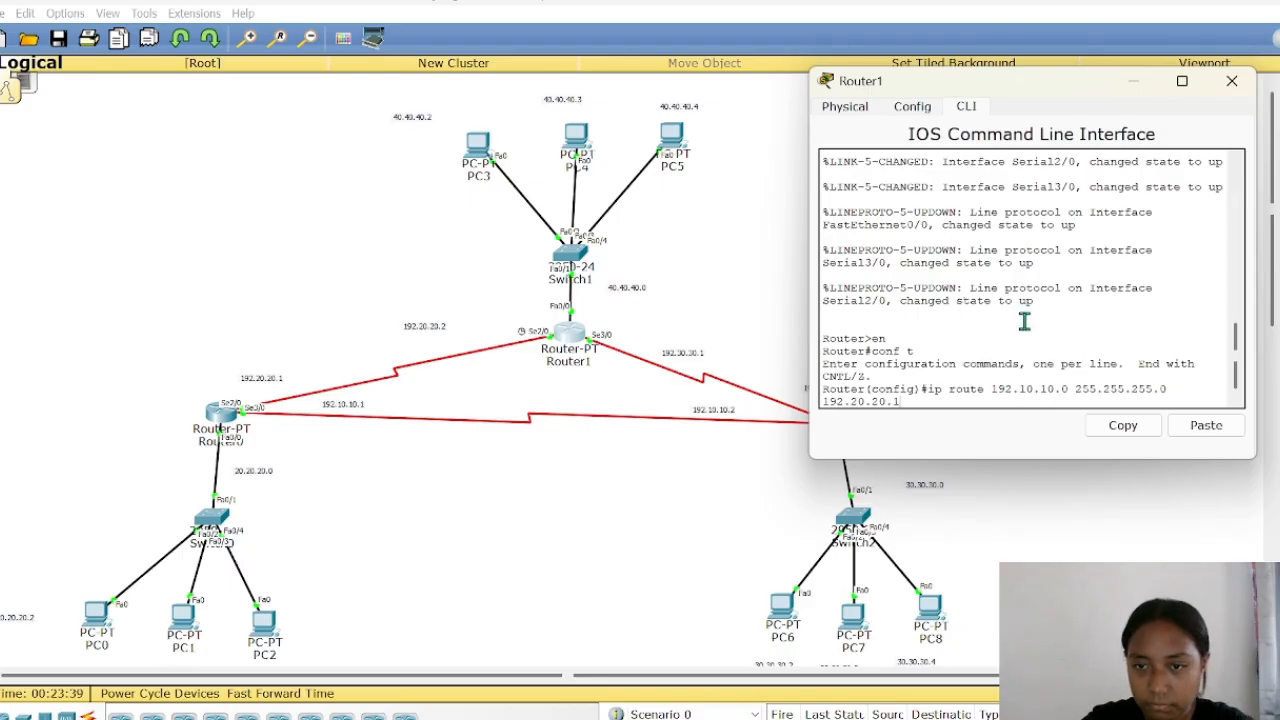
key(Return)
- Add a static route on Router1 to network 192.30.30.0 with mask 255.255.255.0 and next hop 192.10.10.2
text(ip)
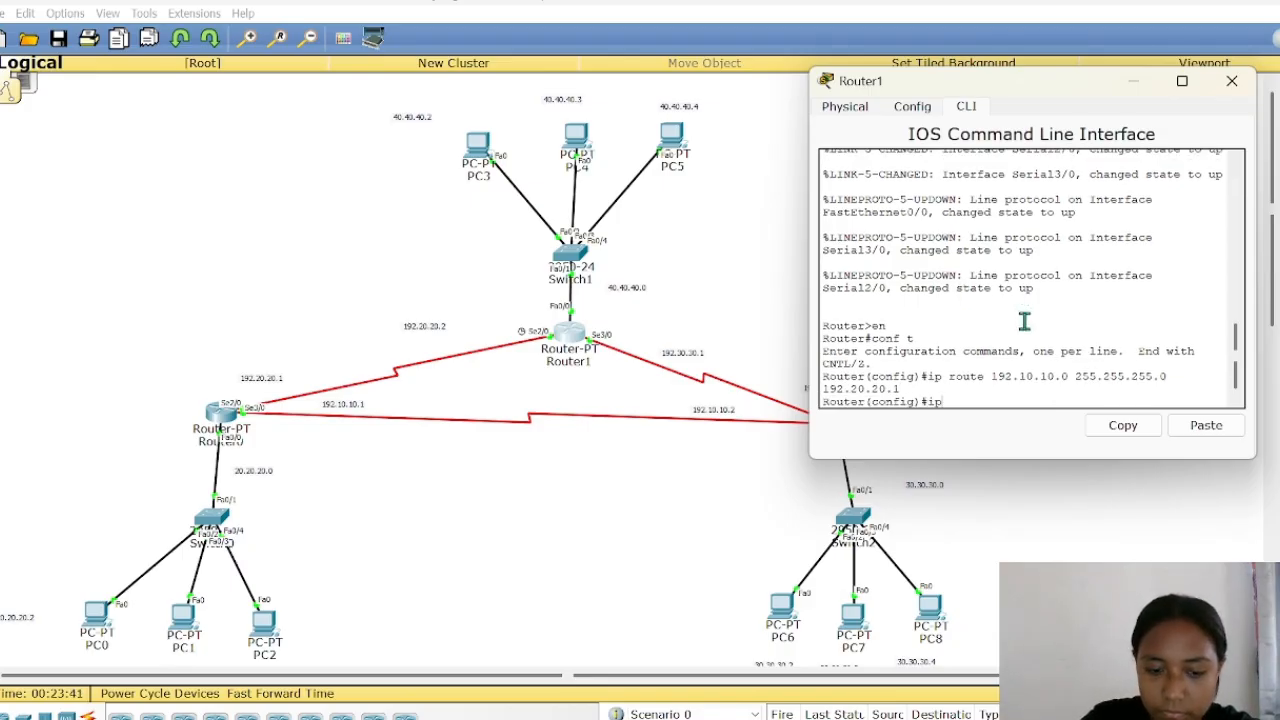
text( route)
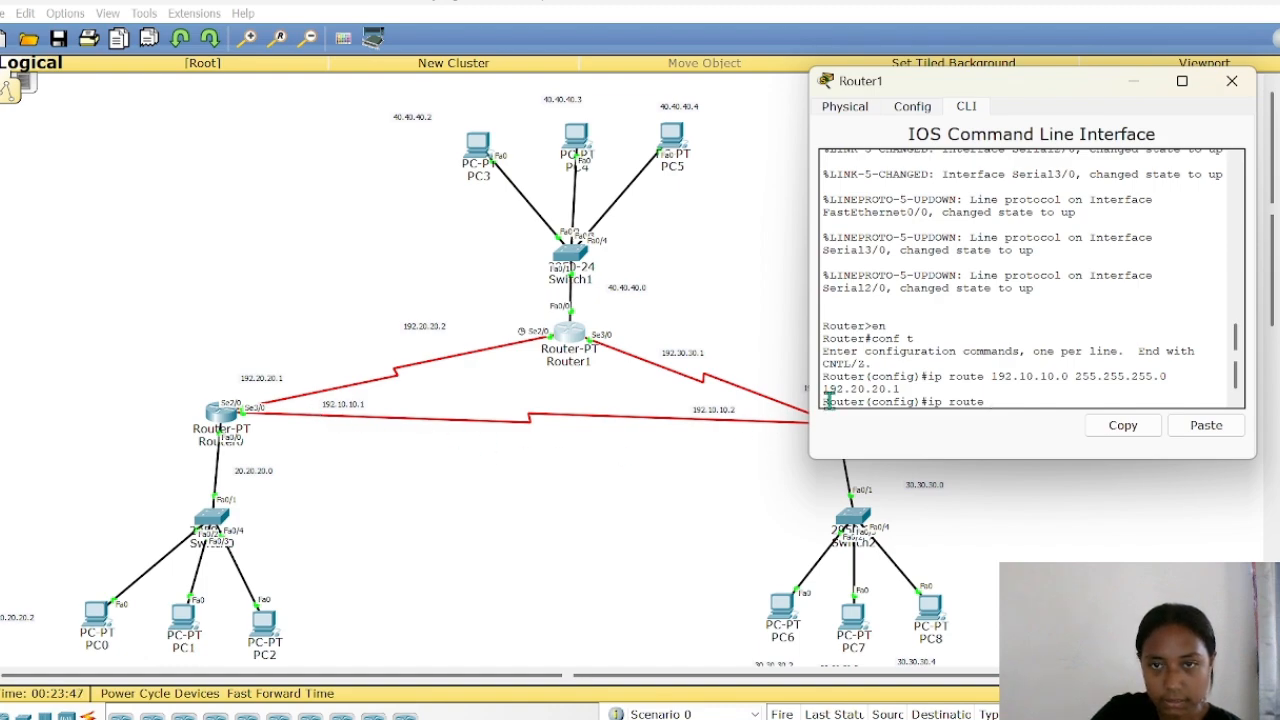
drag(1076, 86, 490, 187)
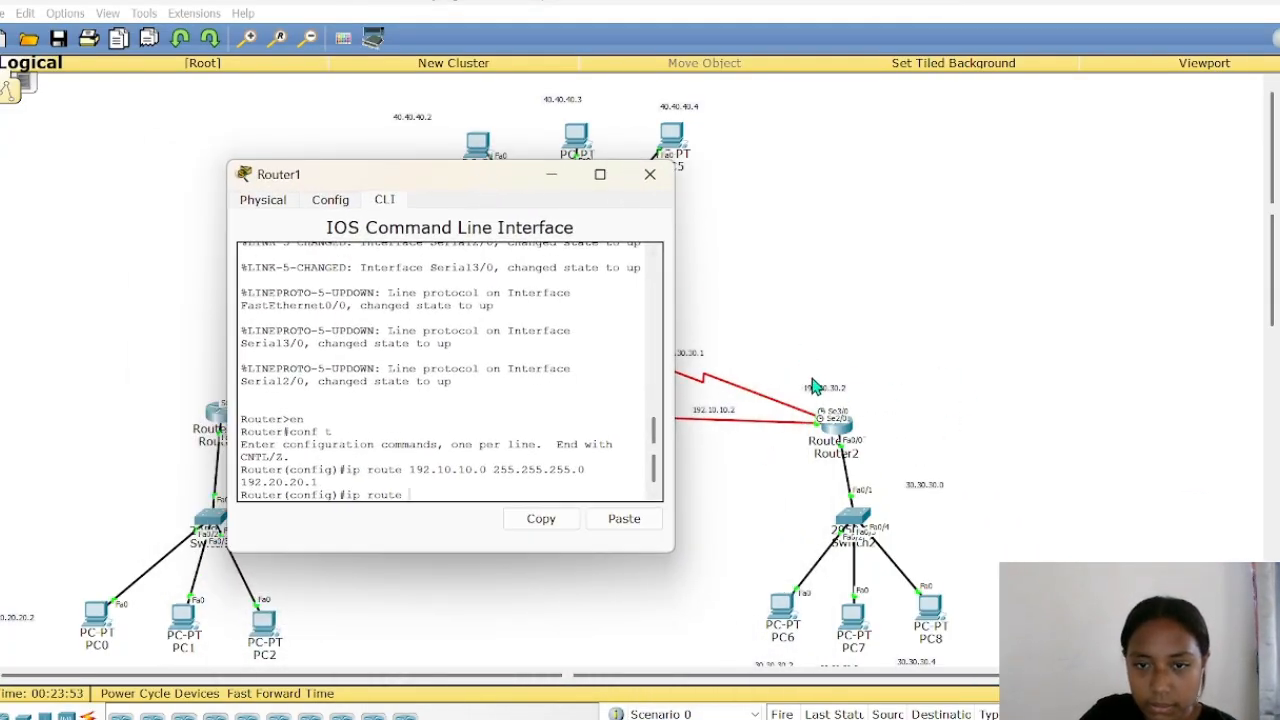
drag(446, 185, 1055, 250)
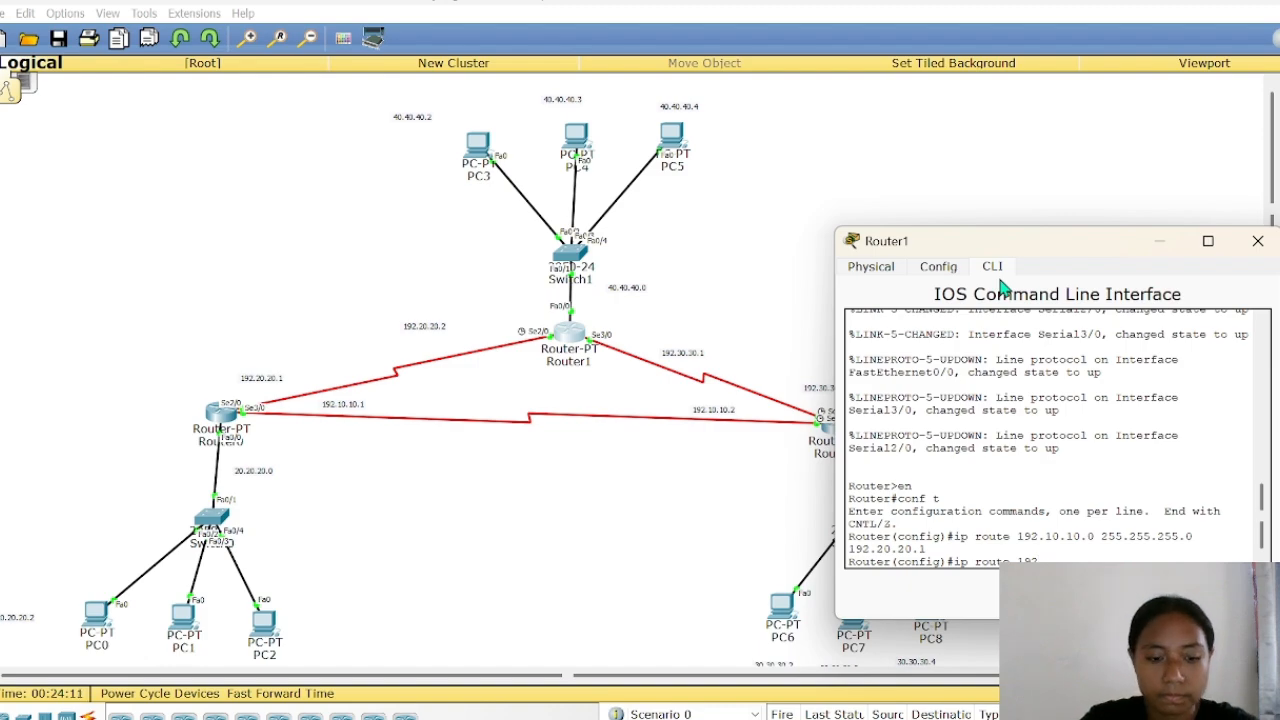
text(.30.0 255.255.255.0 192)
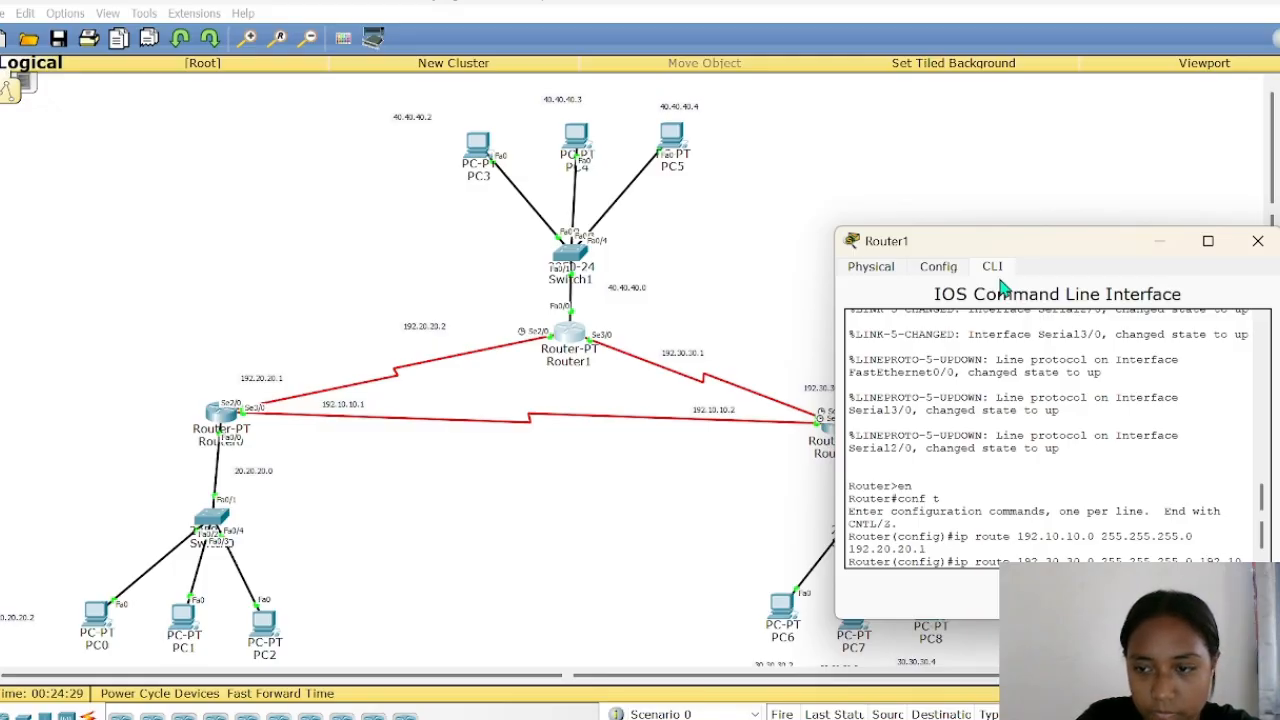
text(.10)
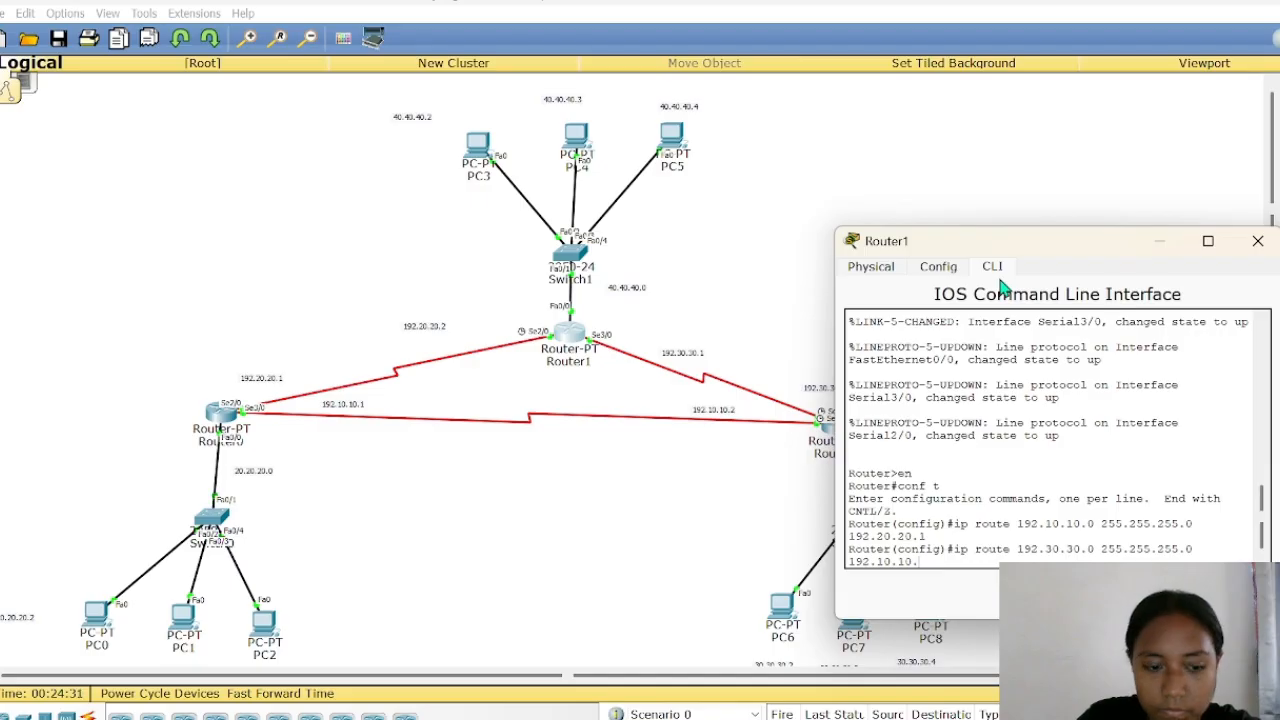
text(.2)
key(Return)
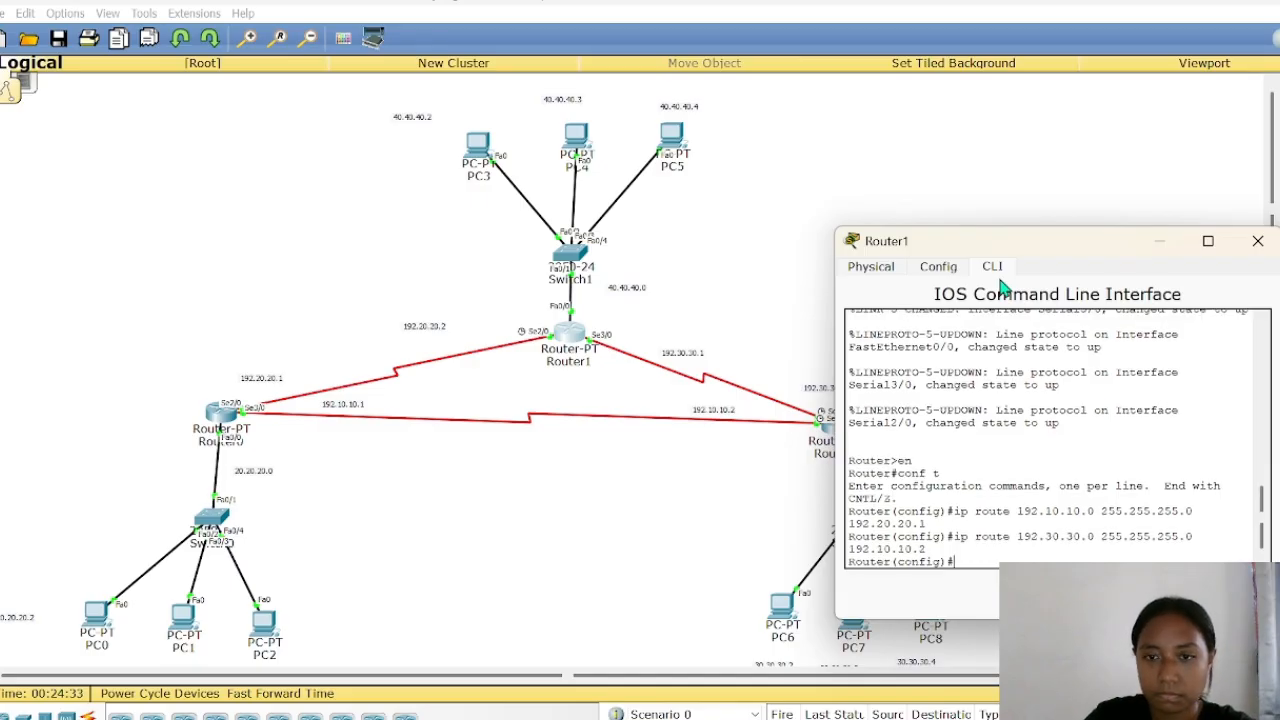
- Add a static route on Router1 to network 20.20.20.0 with mask 255.255.255.0 and next hop 192.20.20.1
text(ip )
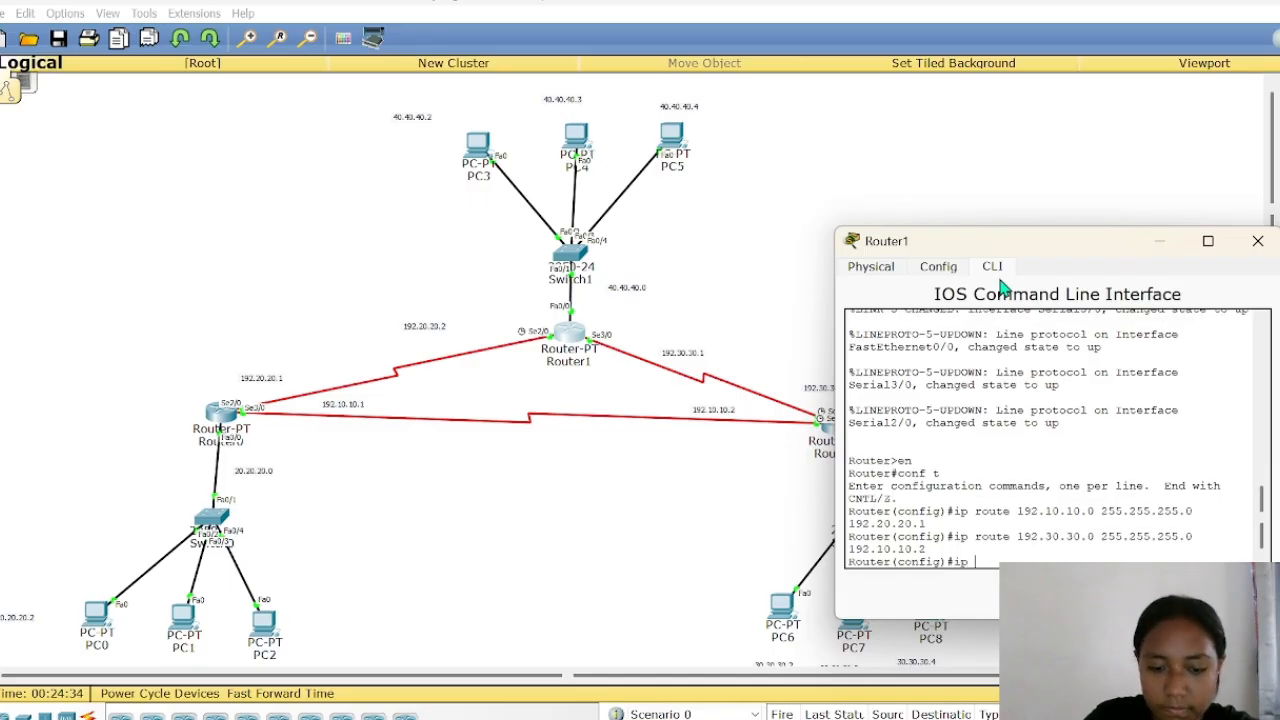
text(route 20)
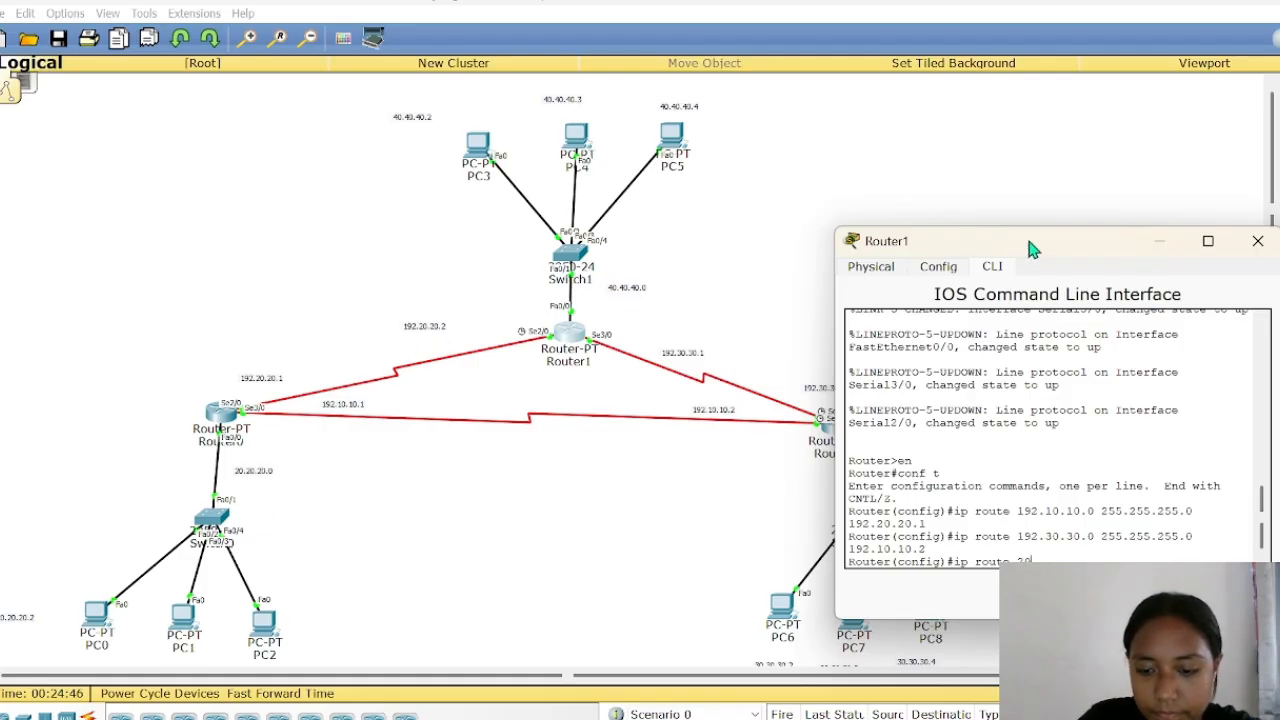
text(.20.20.0)
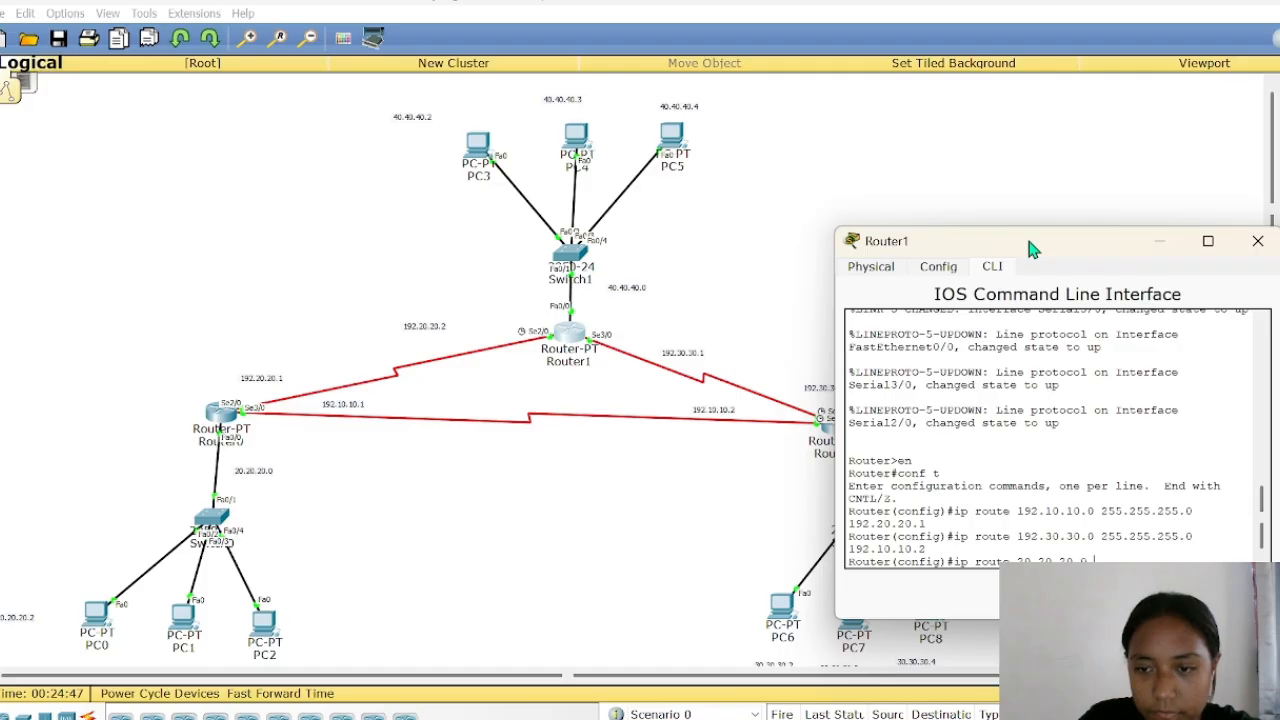
text(255.255.255.0)
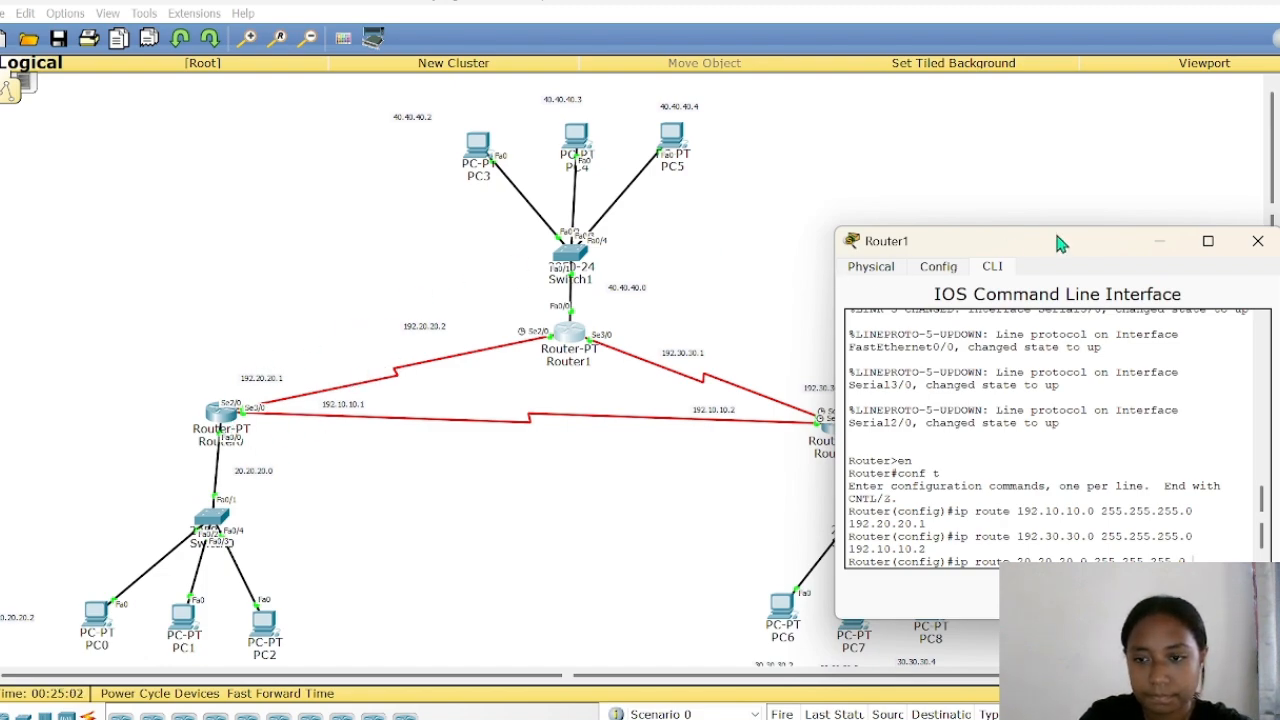
text(2)
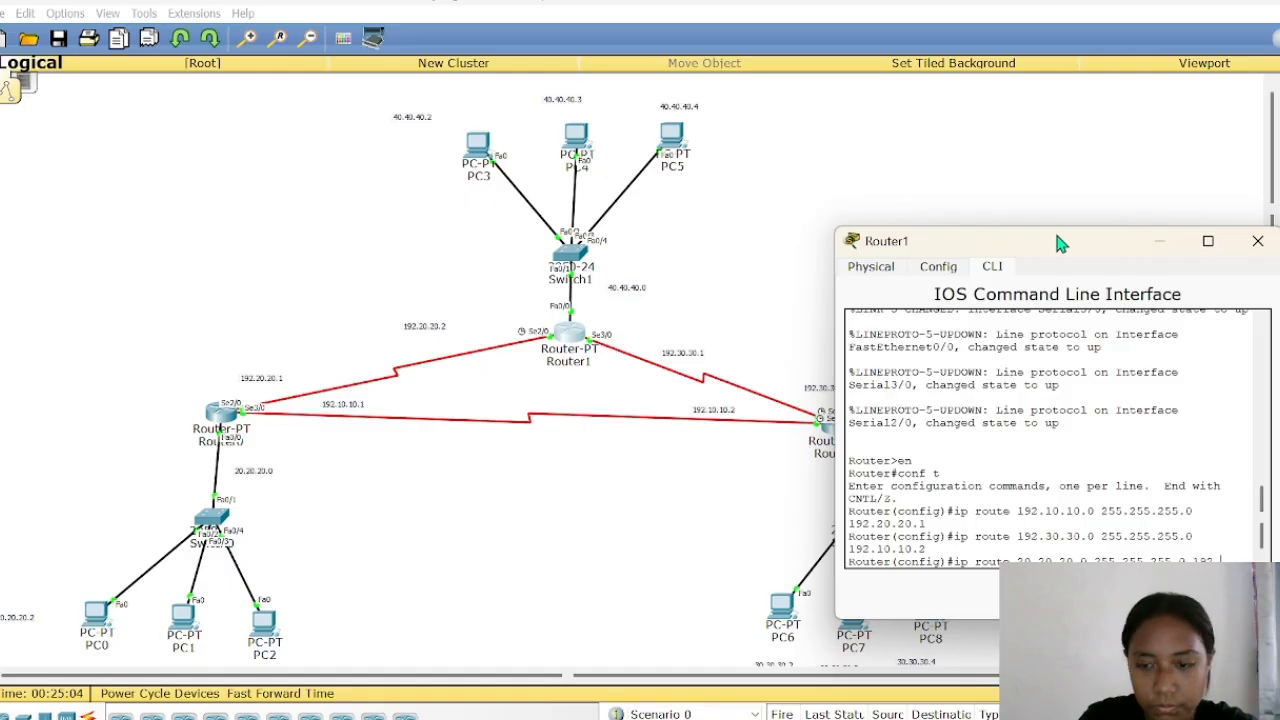
text(.20.20)
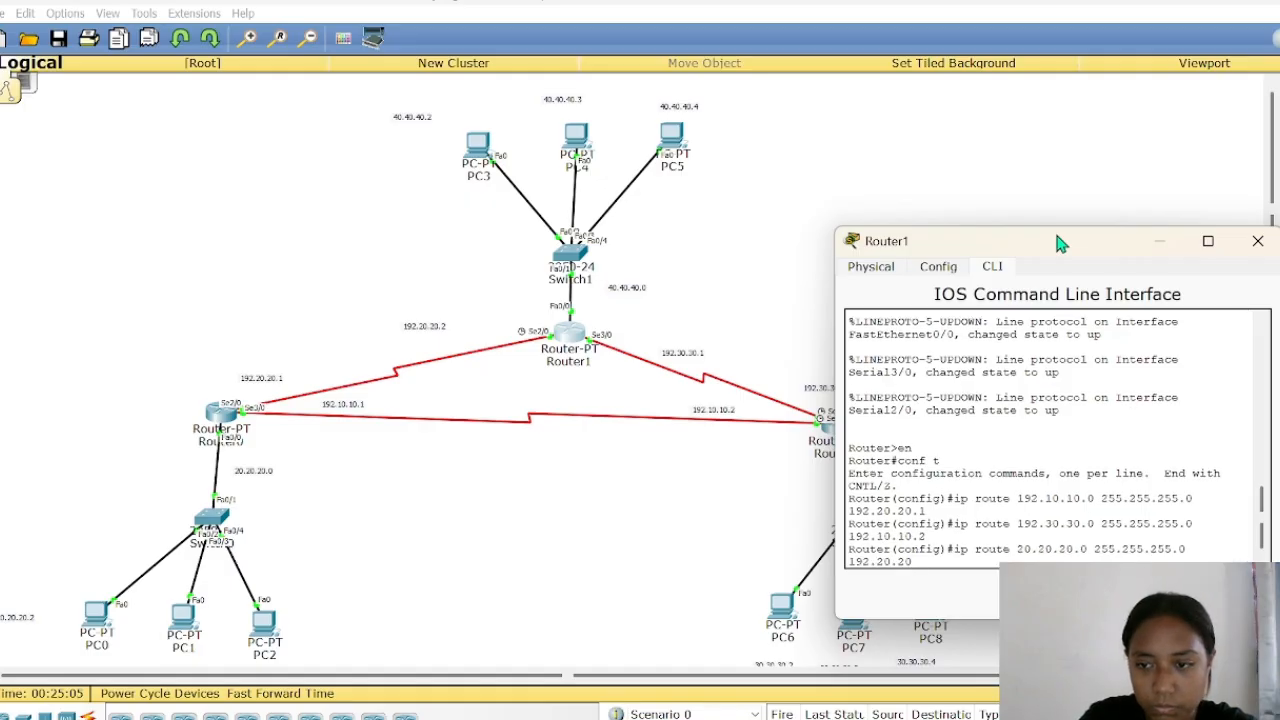
text(.1)
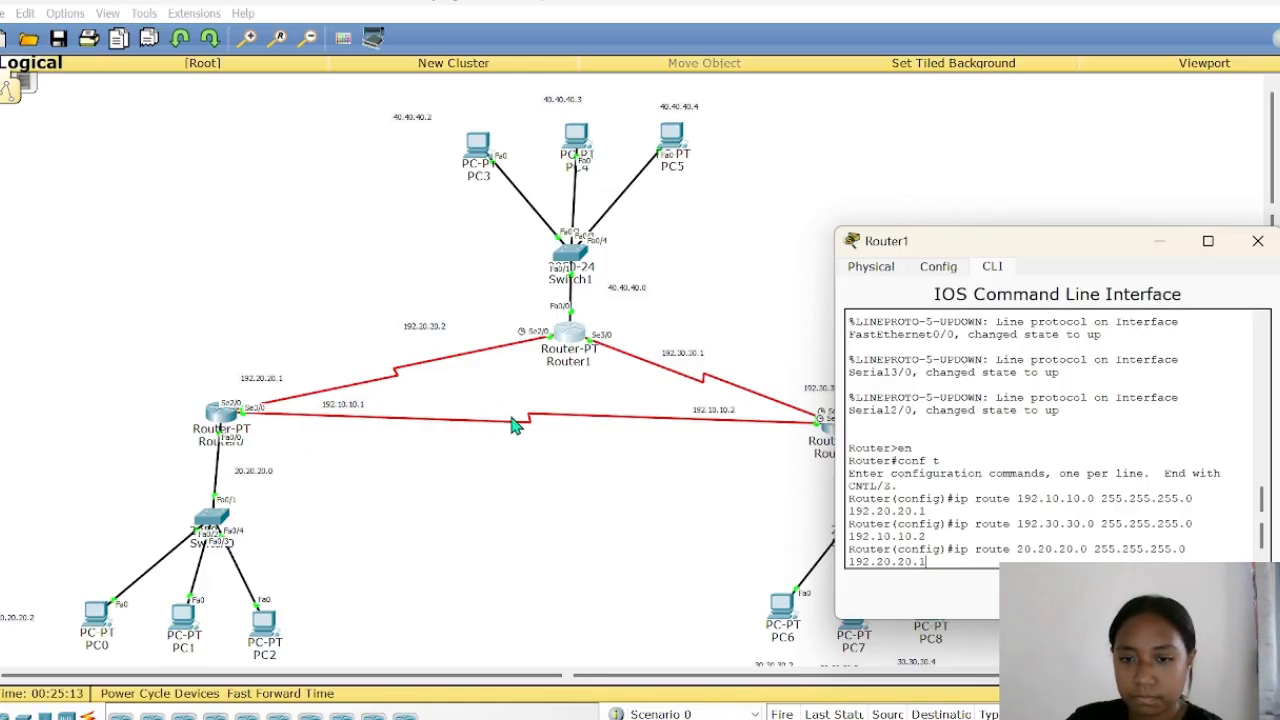
key(Return)
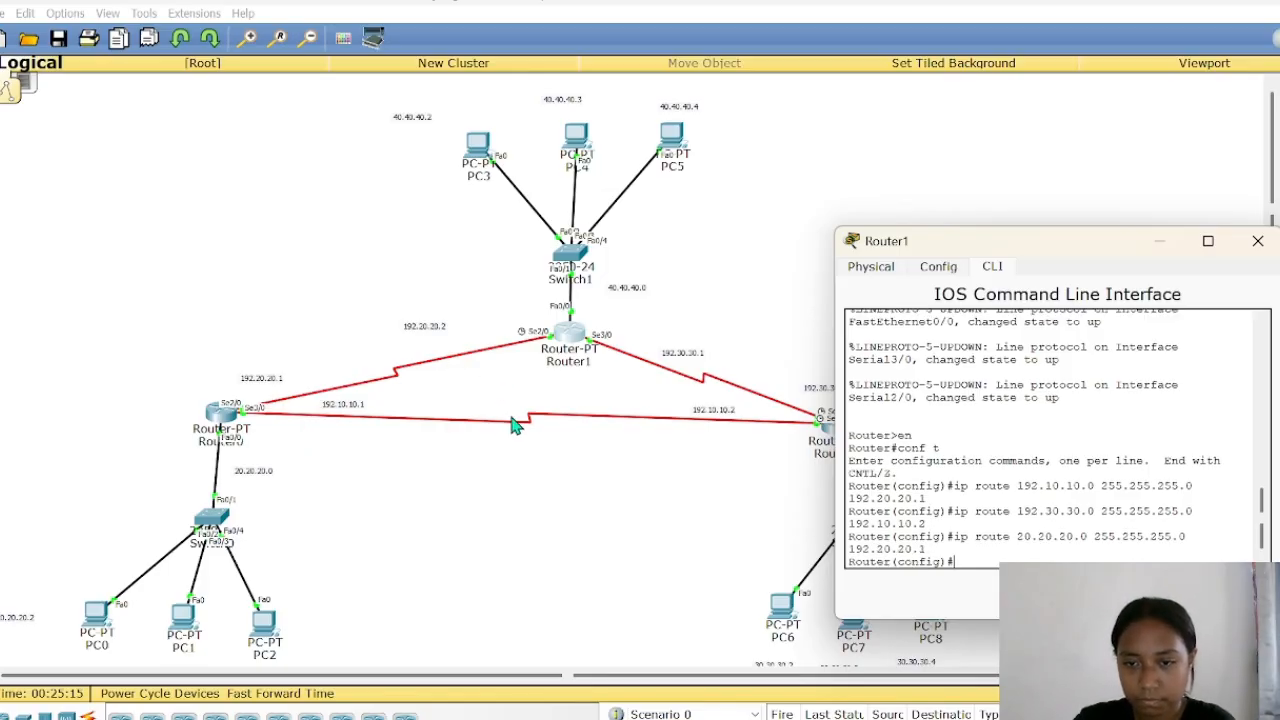
- Add a static route on Router1 to network 30.30.30.0 with mask 255.255.255.0 and next hop 192.10.10.2
text(ip )
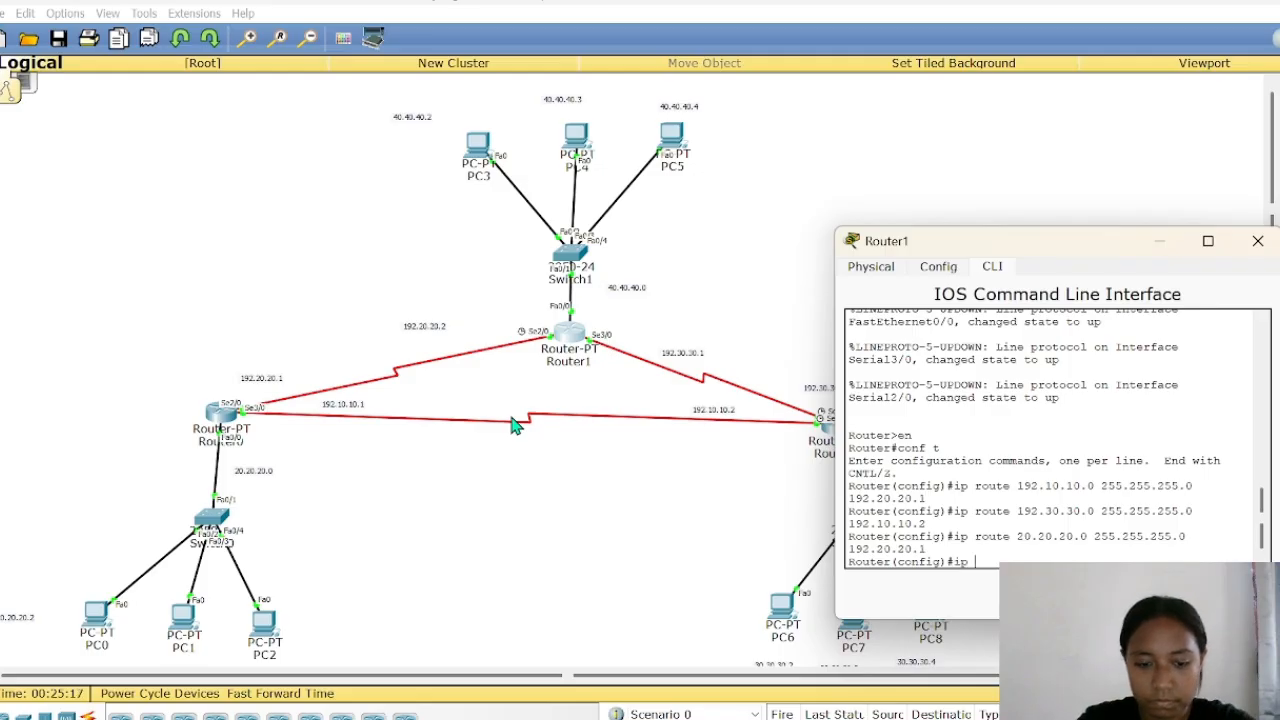
text(route)
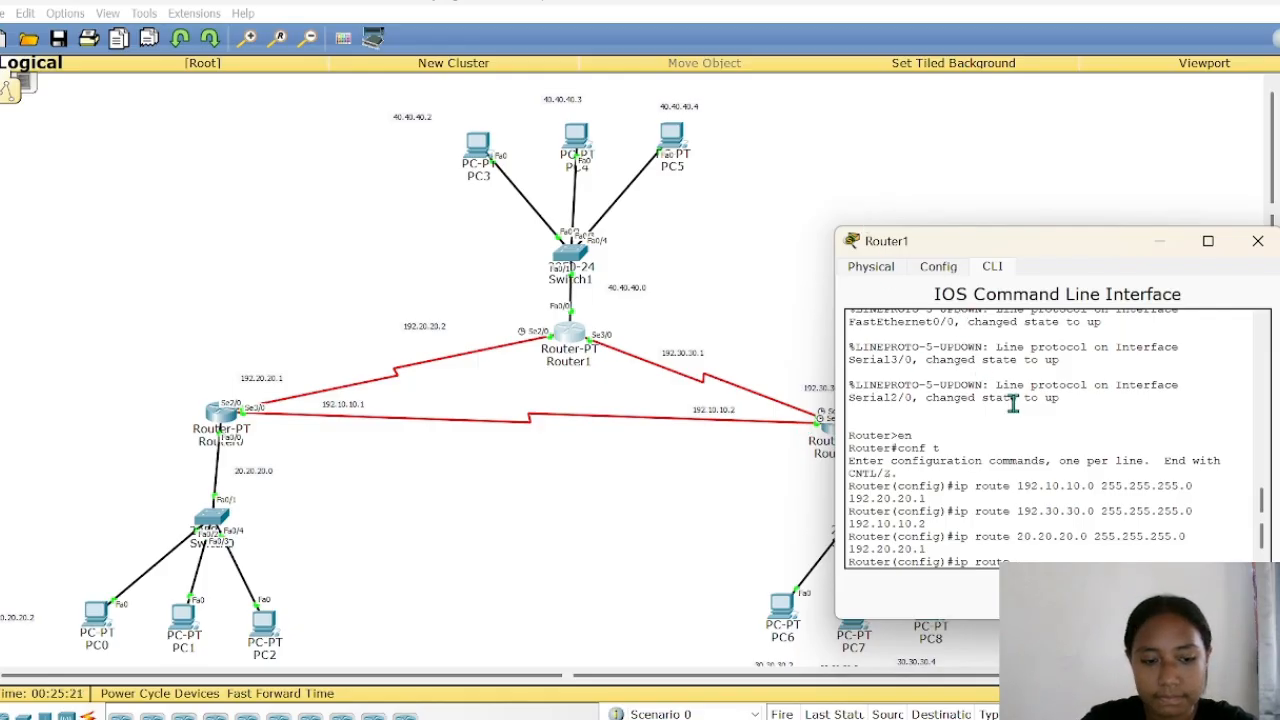
drag(1074, 250, 493, 279)
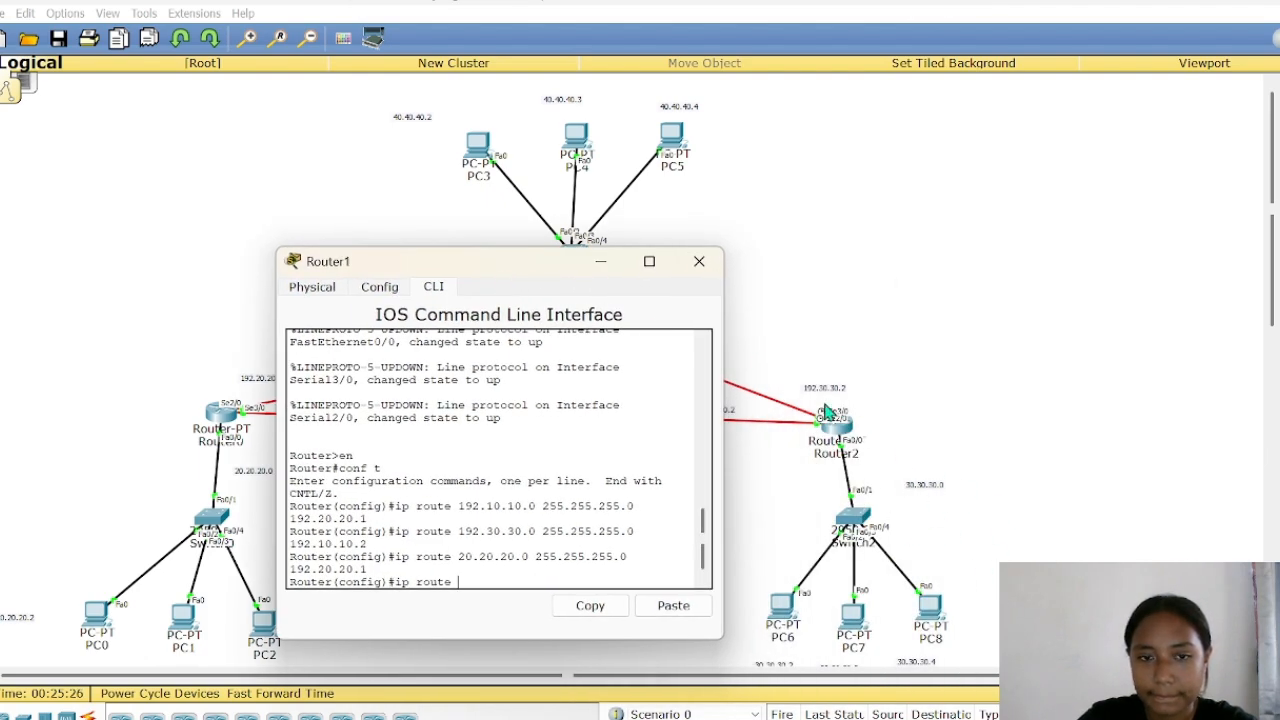
text(30)
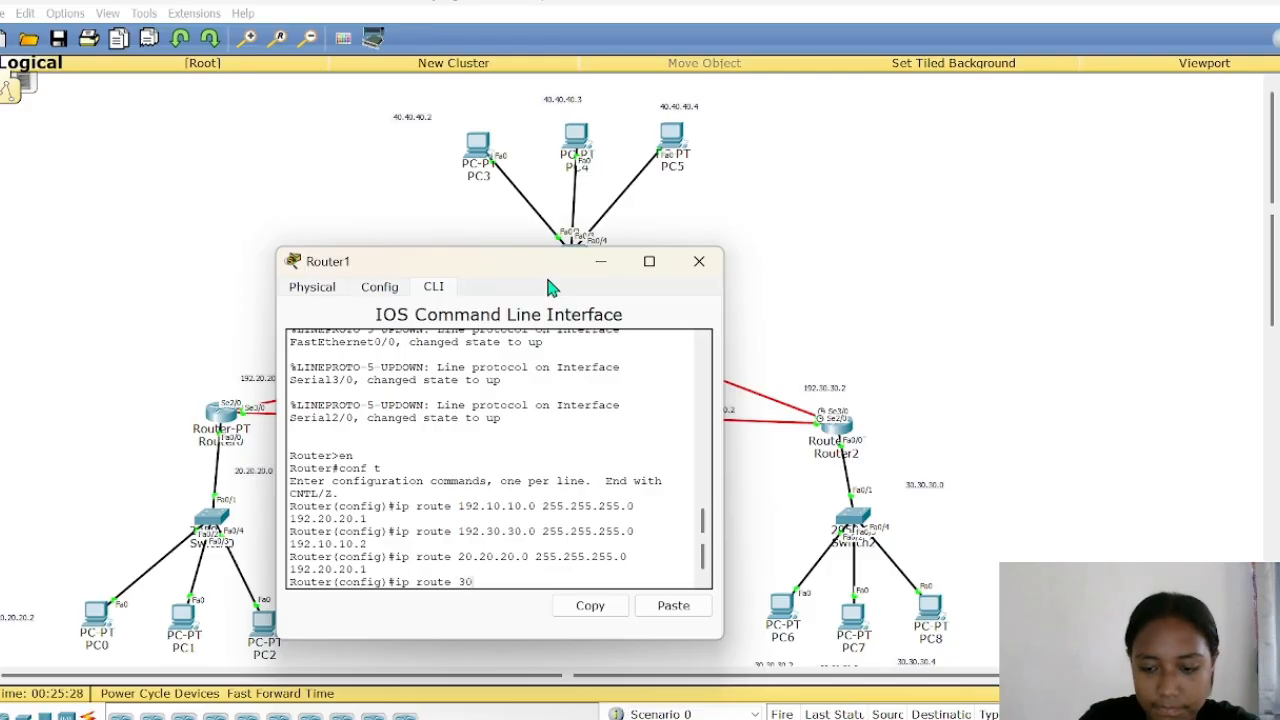
text(.30.30.0)
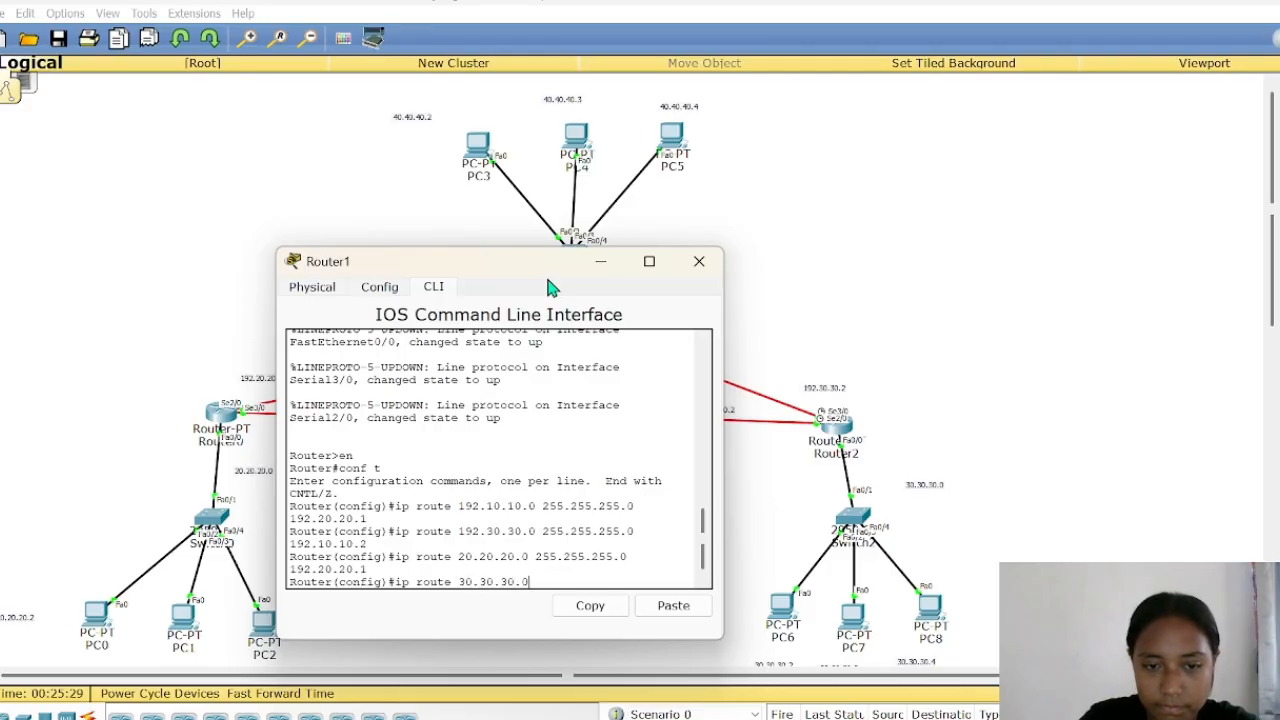
text( 255.255.)
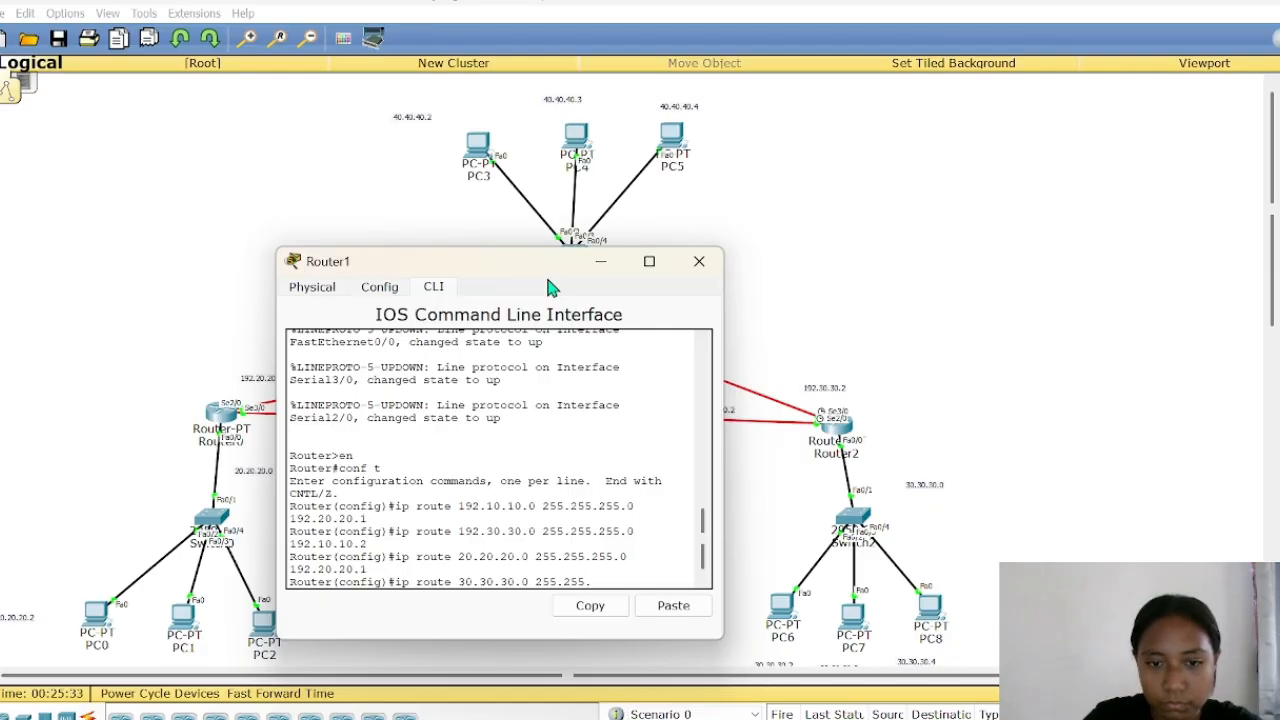
text(255)
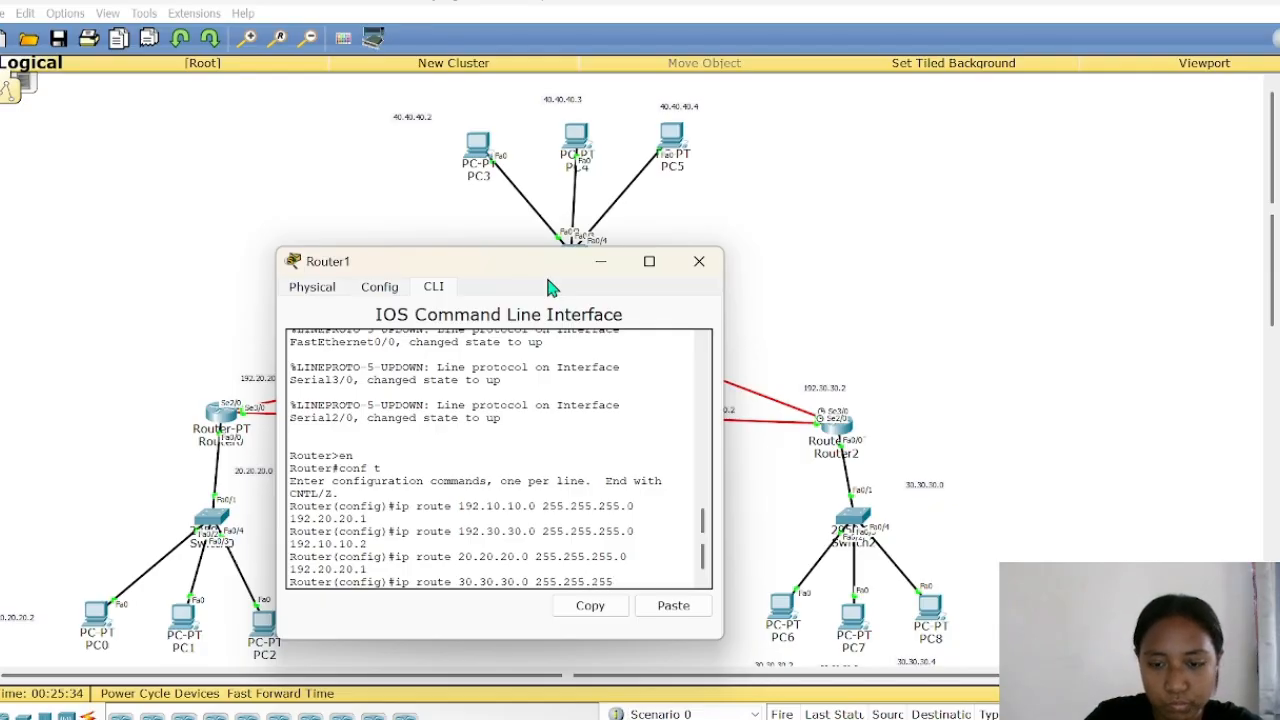
text(.0)
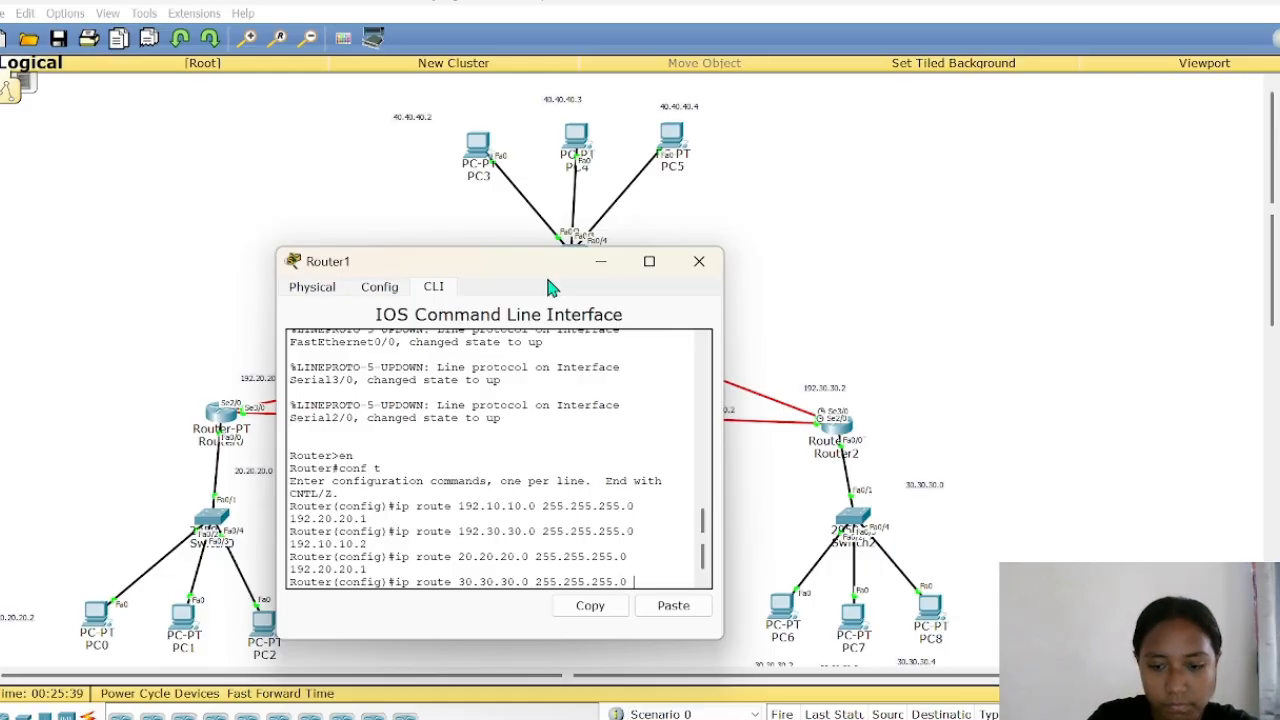
text( 192.1)
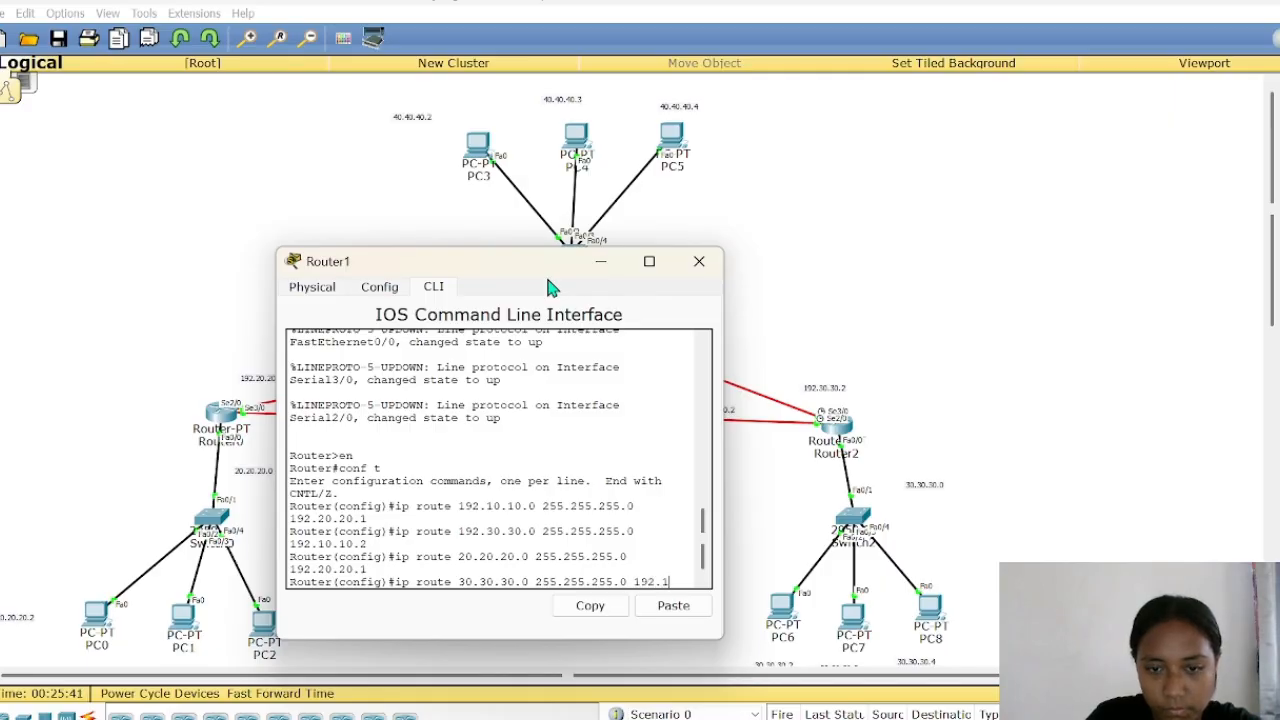
text(0.10.2)
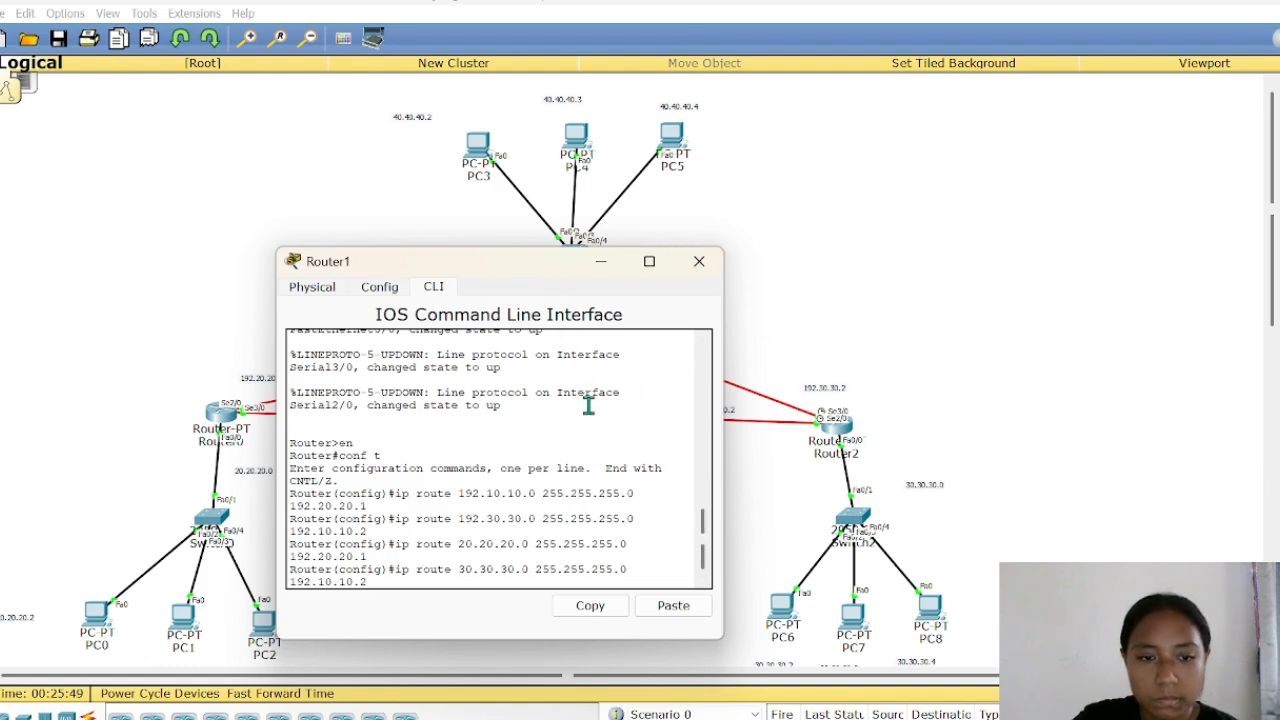
scroll(588, 405, down, 1)
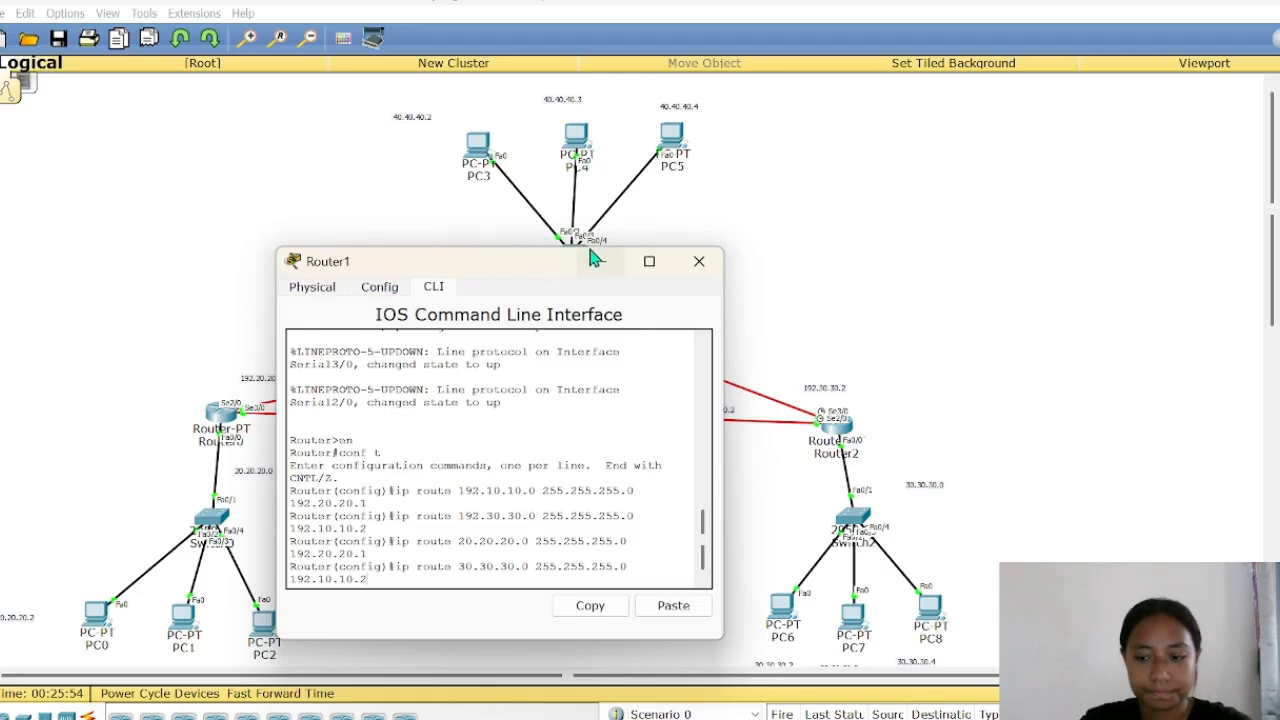
key(Return)
- Add a static route on Router1 to network 192.10.10.0 with mask 255.255.255.0 and next hop 192.30.30.2
text(ip )
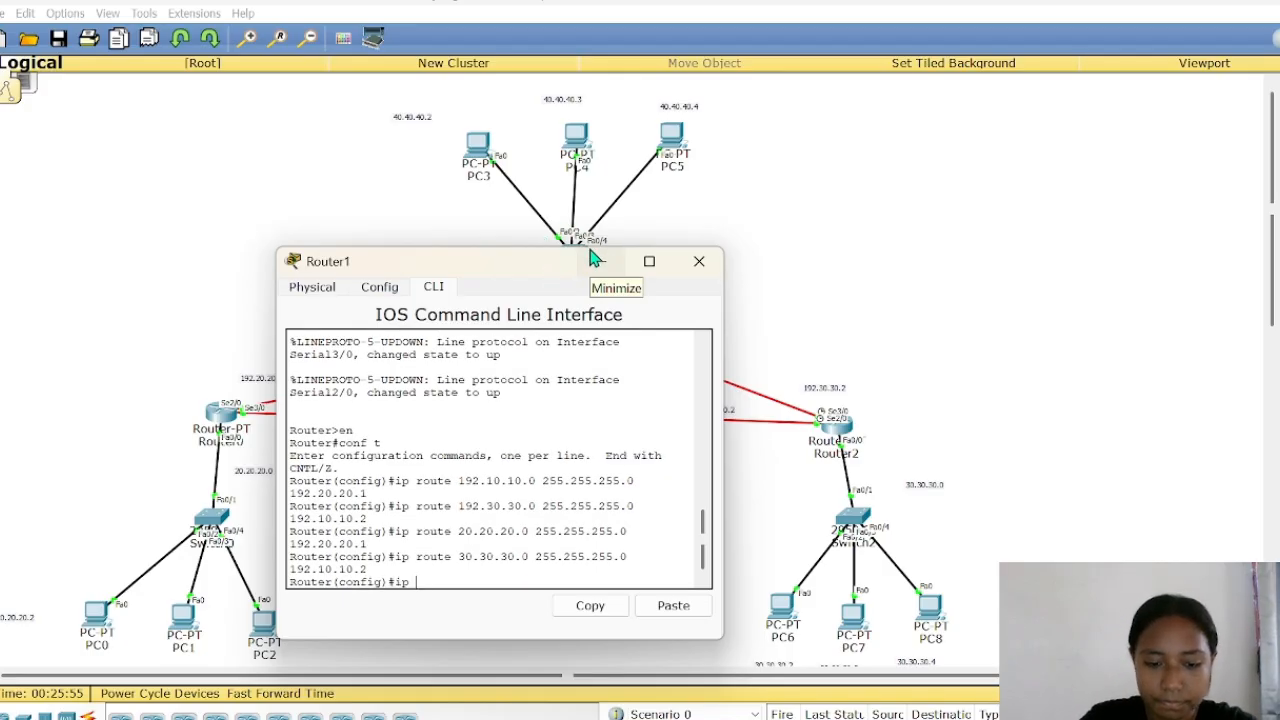
text(route)
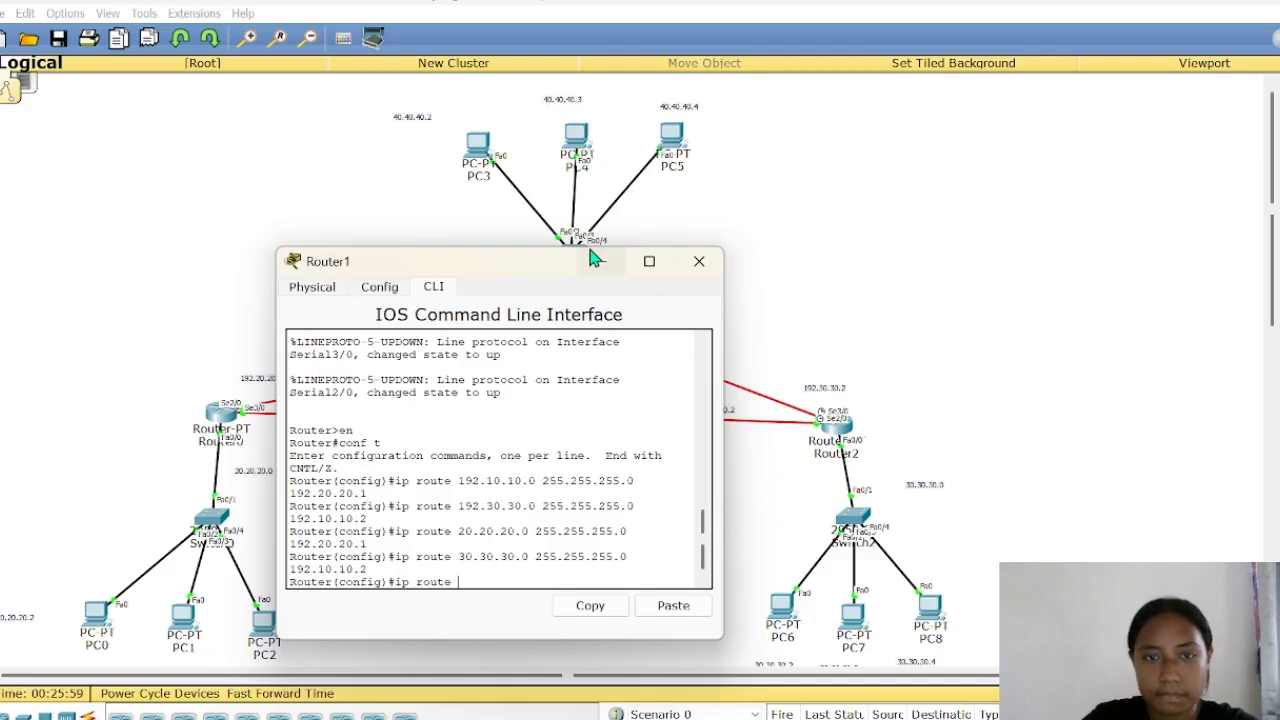
text( 192.)
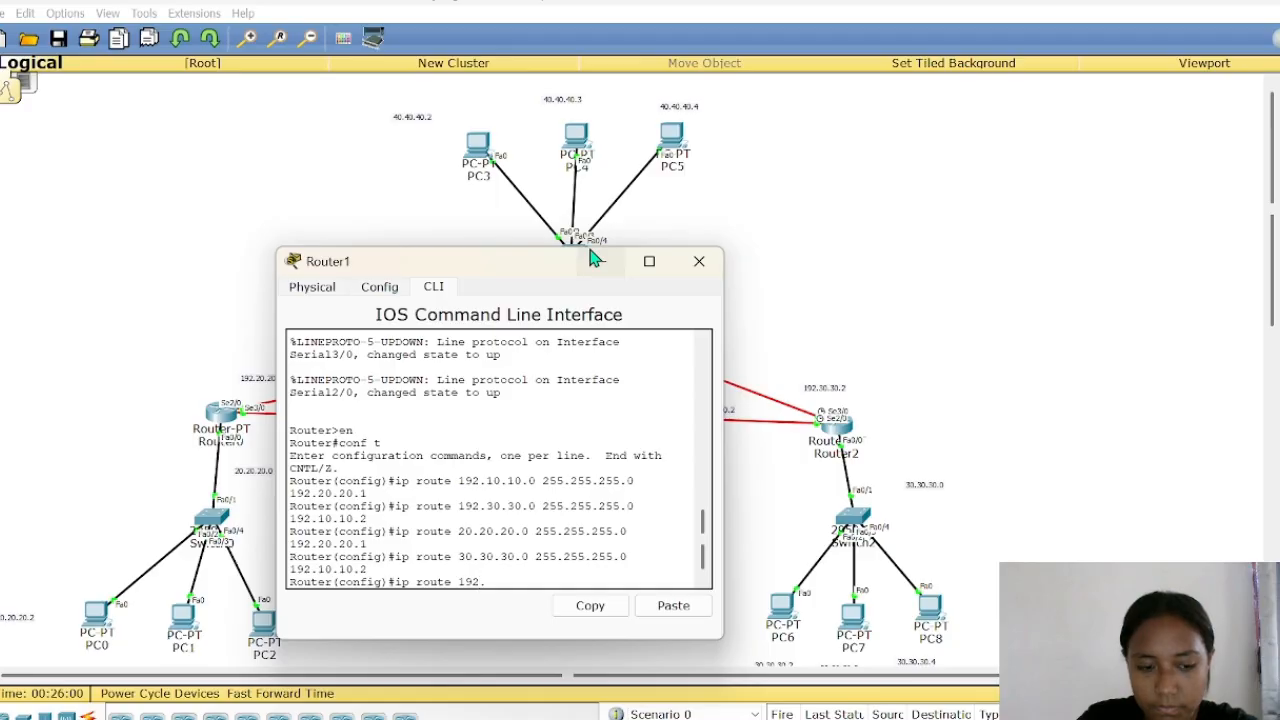
text(10.10.0)
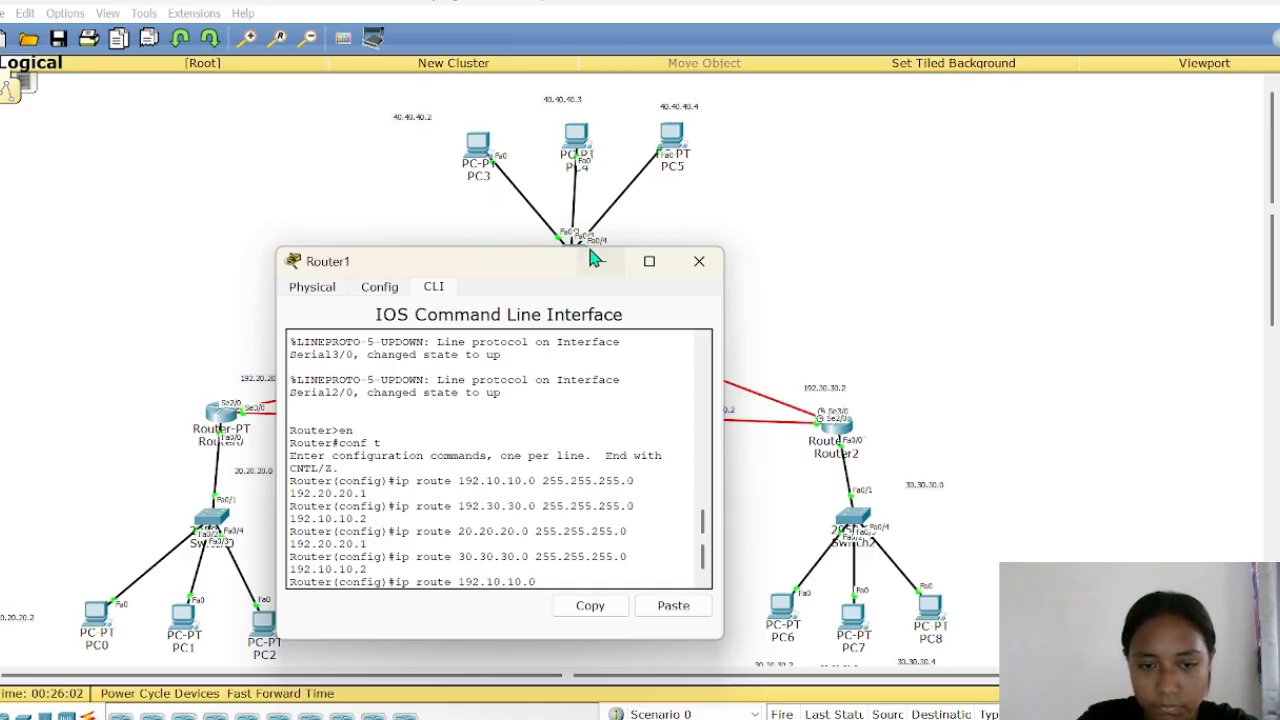
text( 255.255.255)
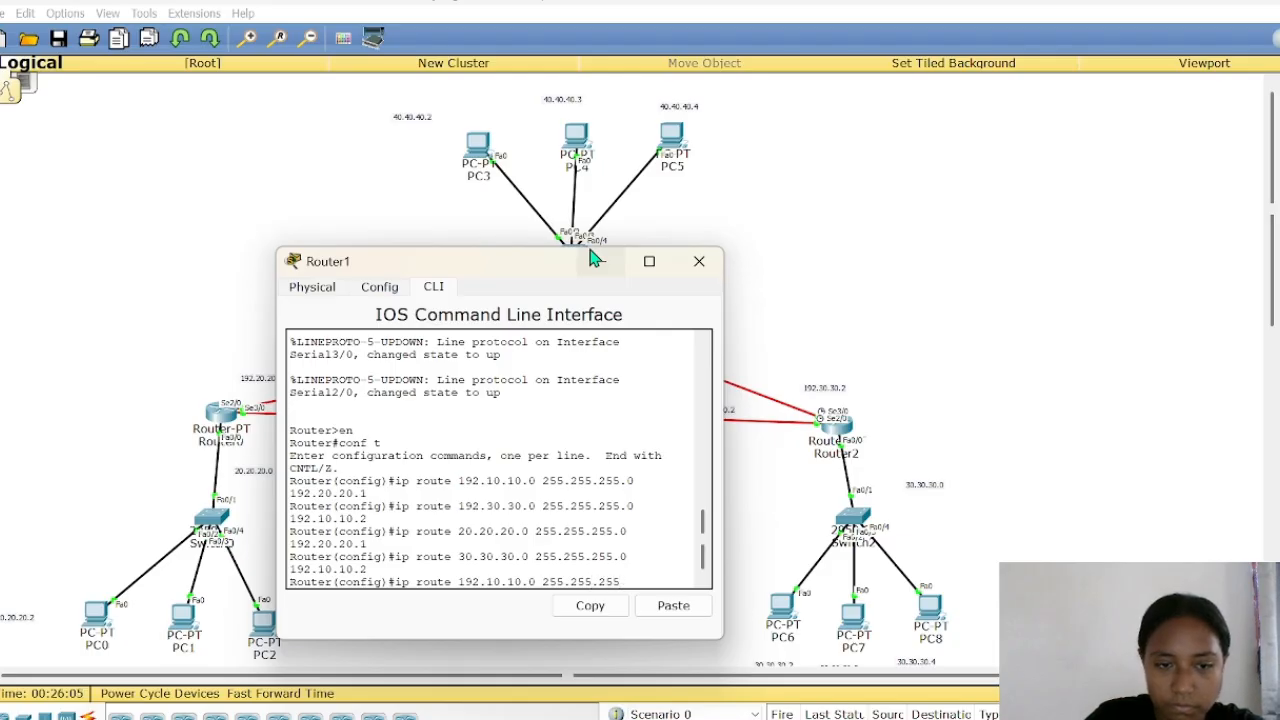
text(.0)
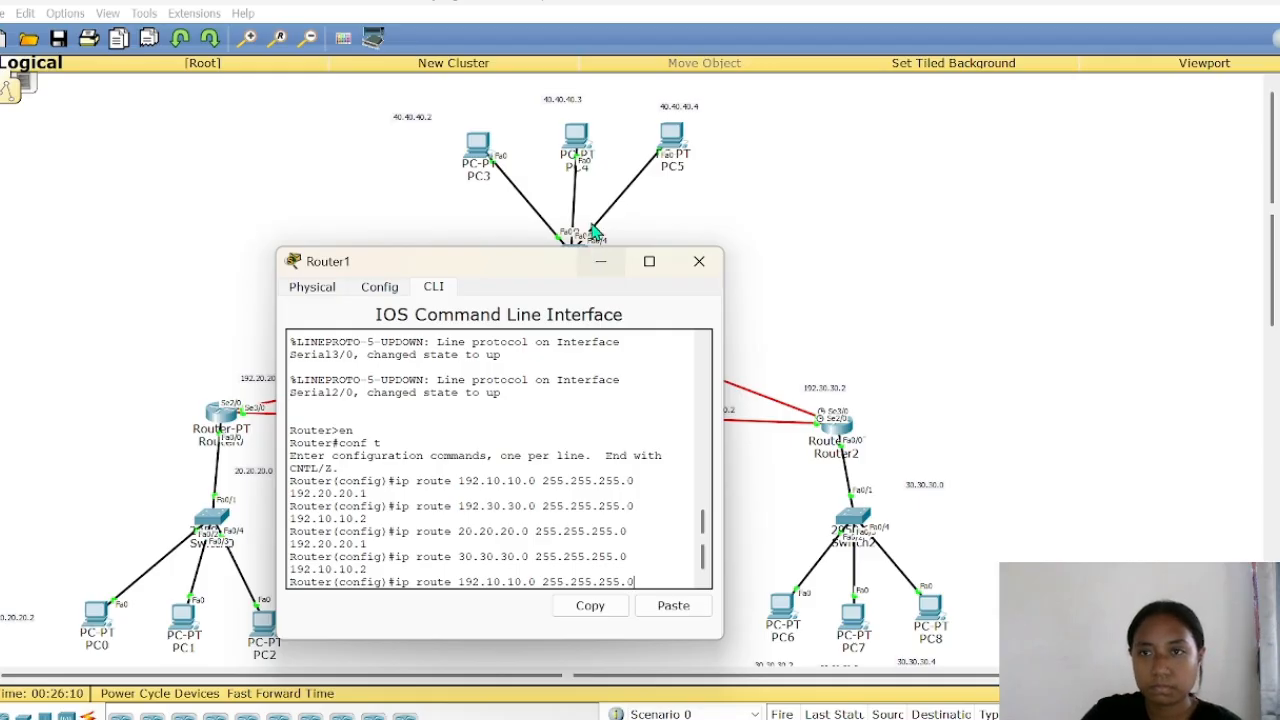
drag(518, 272, 812, 172)
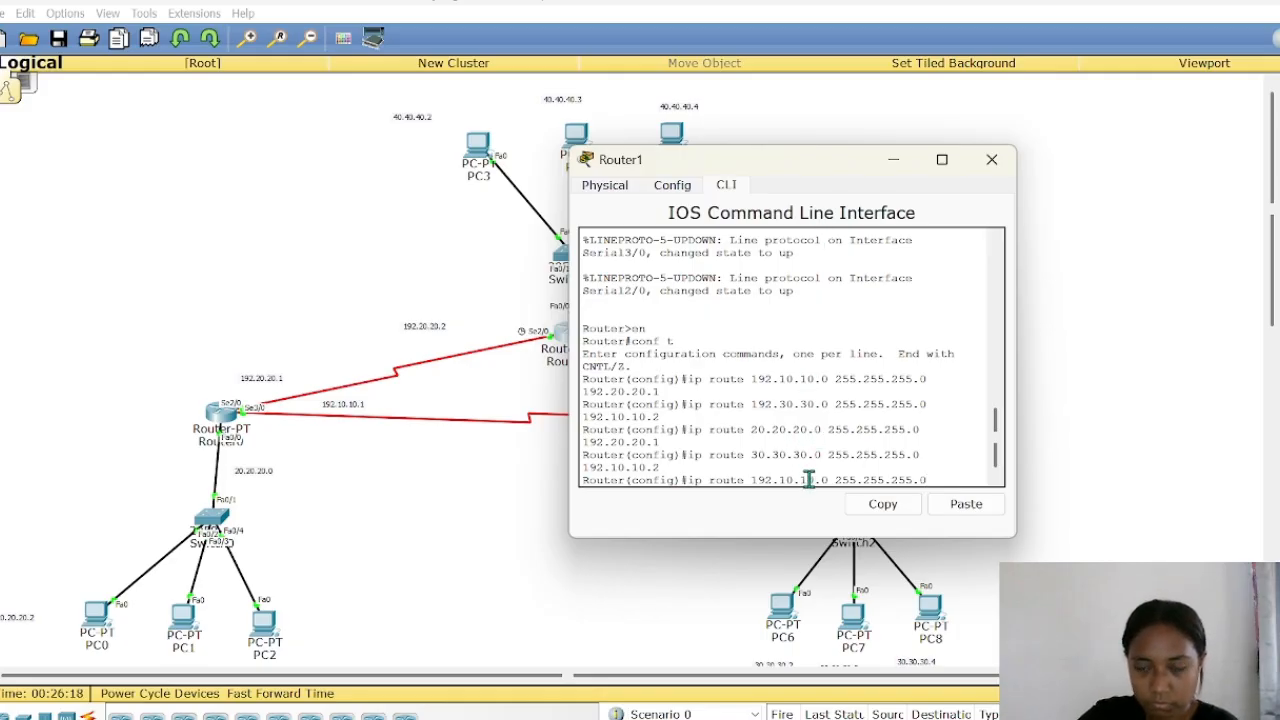
drag(826, 164, 468, 201)
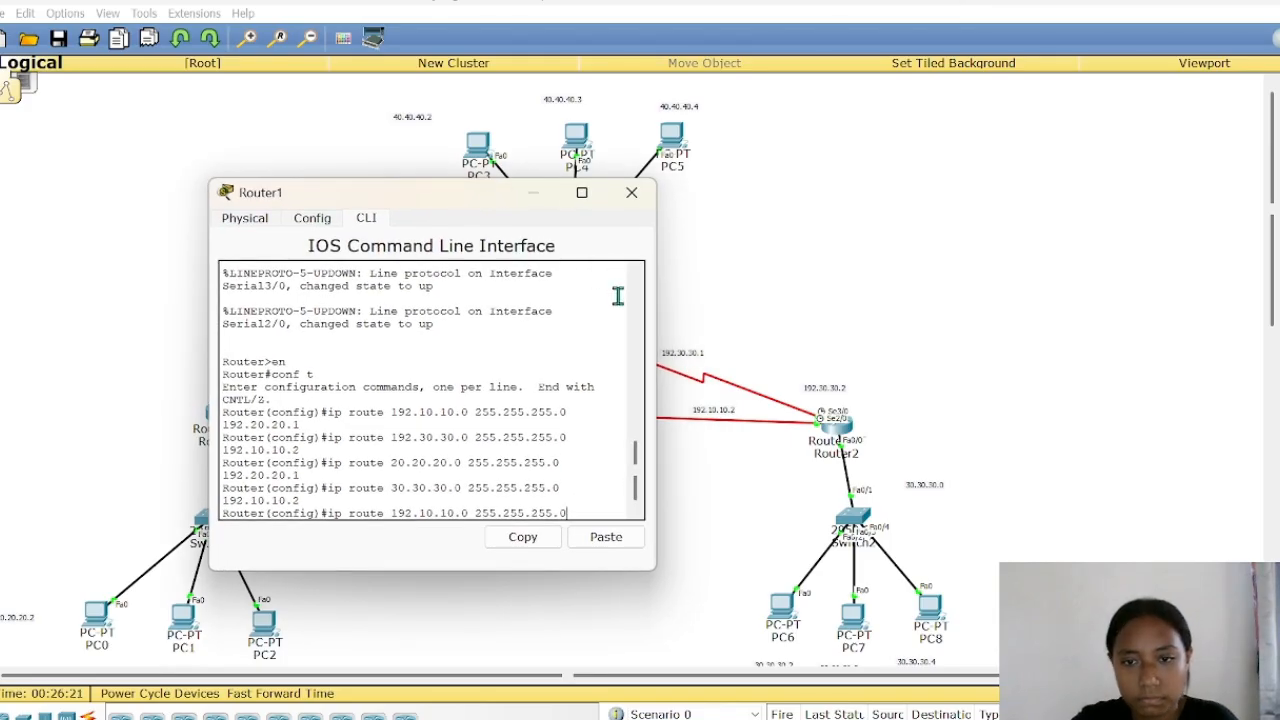
drag(457, 203, 965, 278)
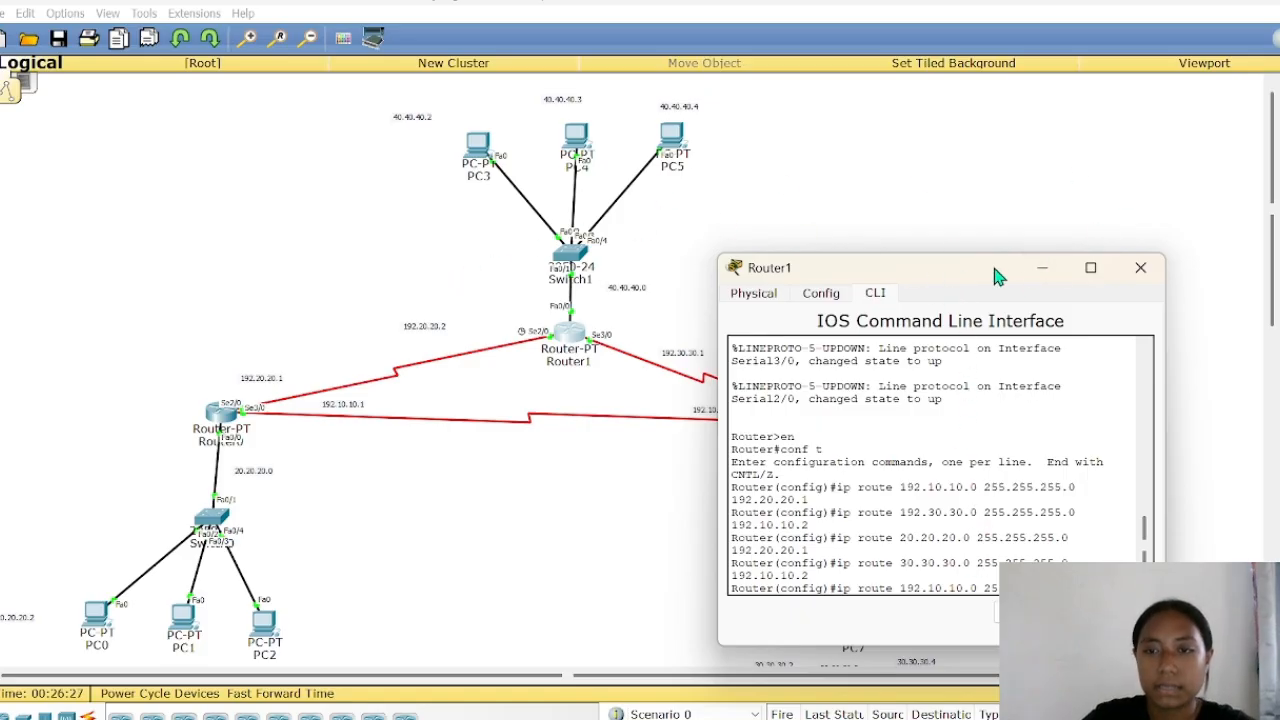
drag(985, 270, 395, 97)
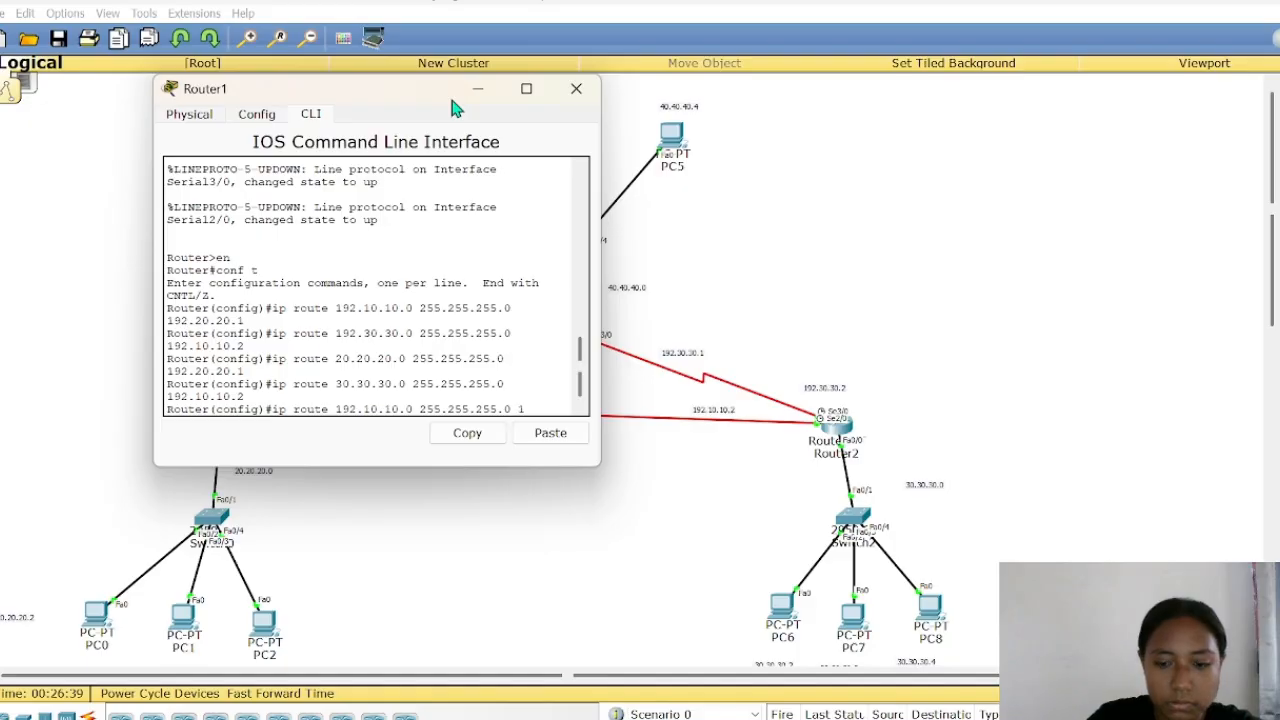
text(92.30)
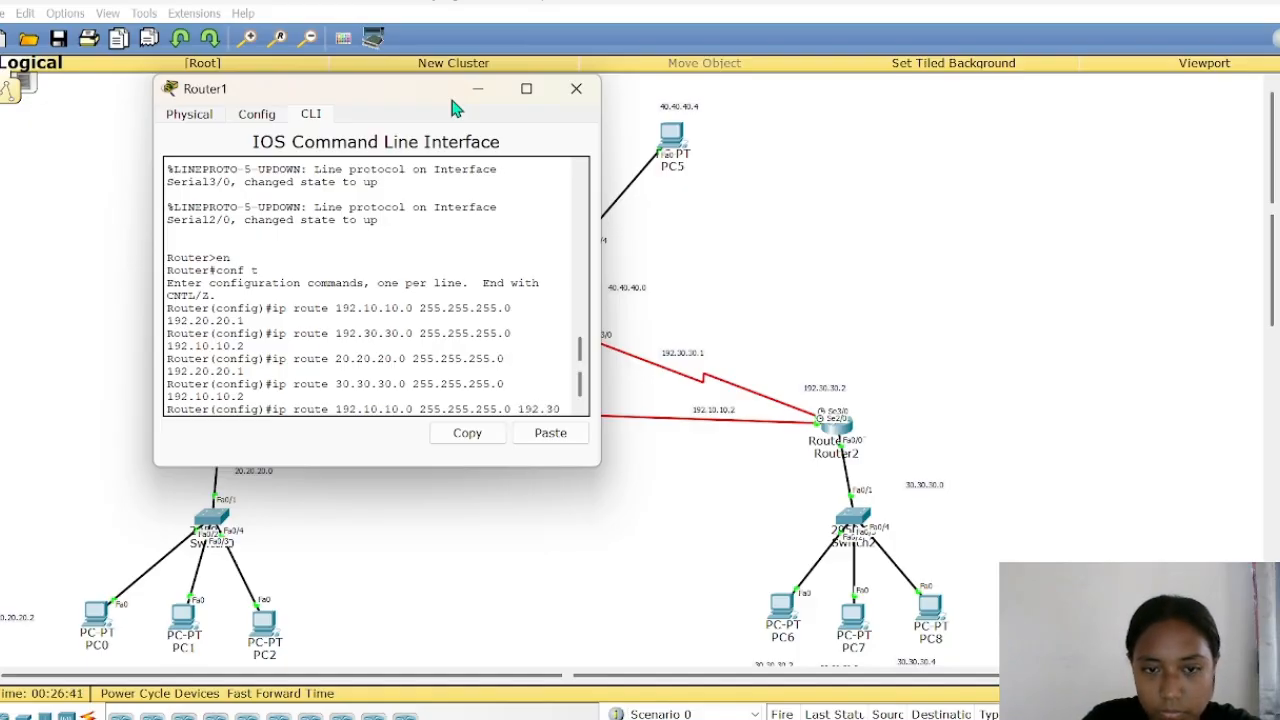
text(.30.)
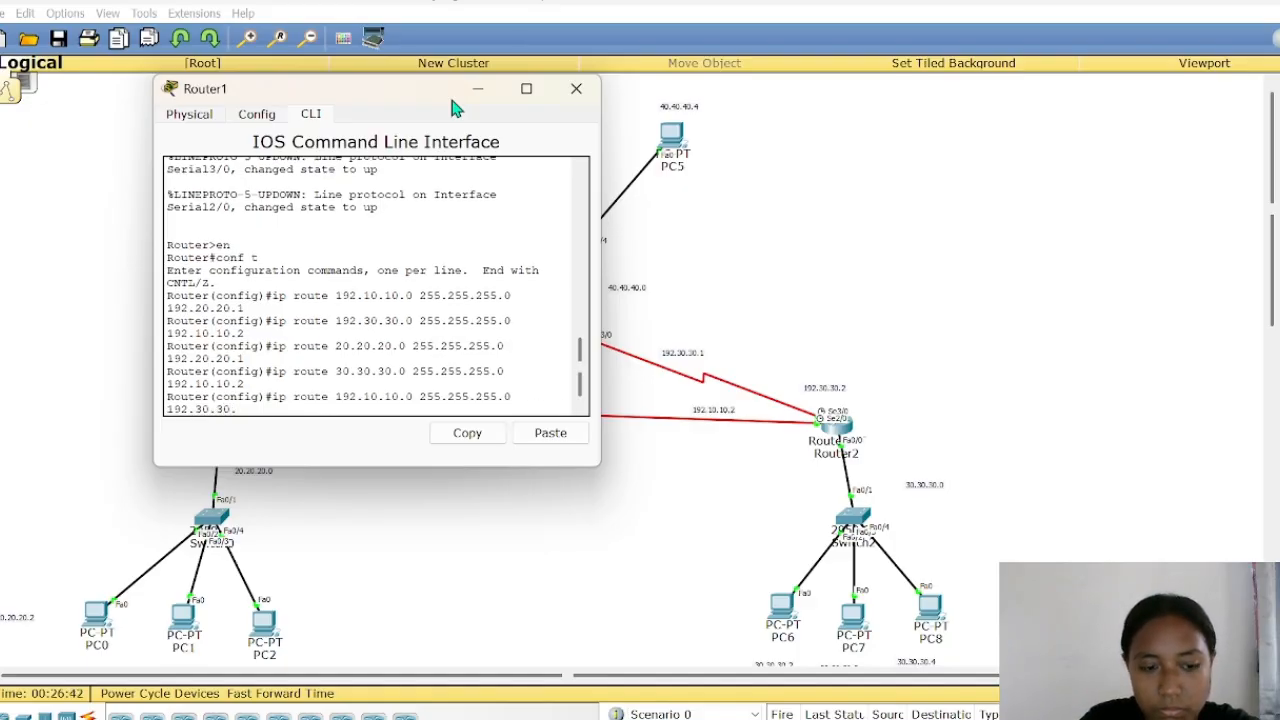
text(2)
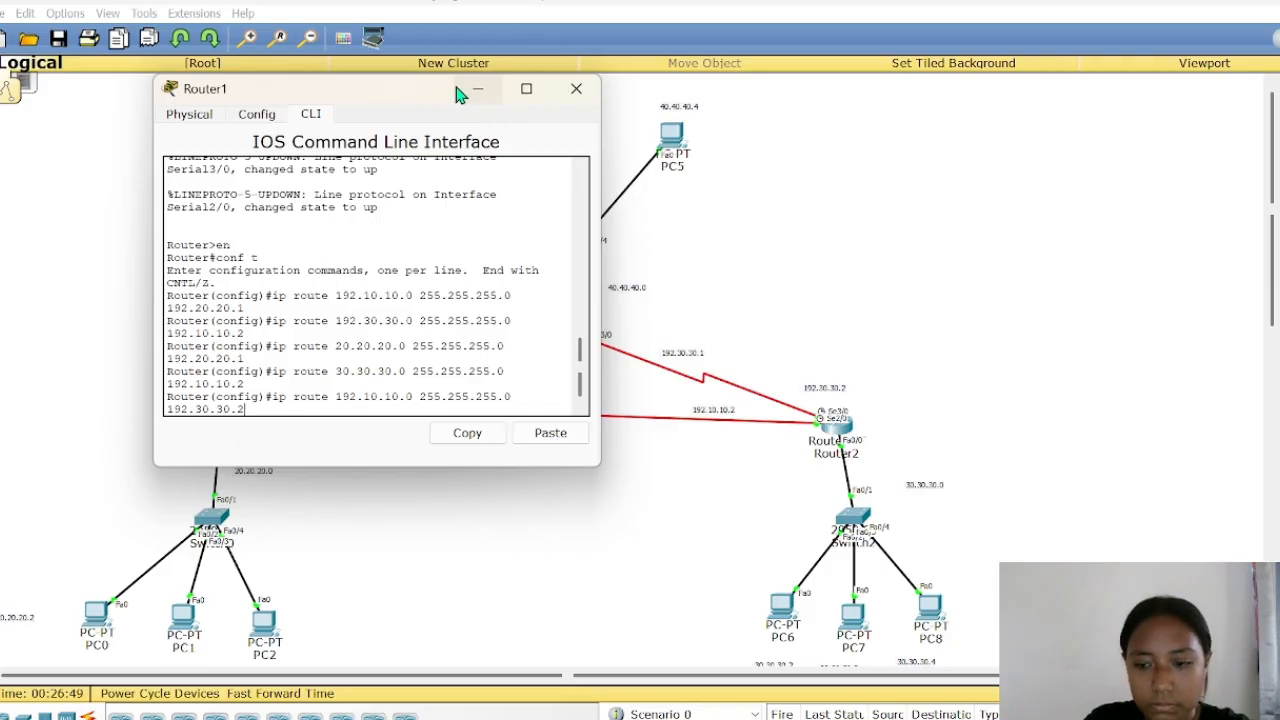
key(Return)
- Add a static route on Router1 to network 192.20.20.0 with mask 255.255.255.0 and next hop 192.10.10.1
text(ip)
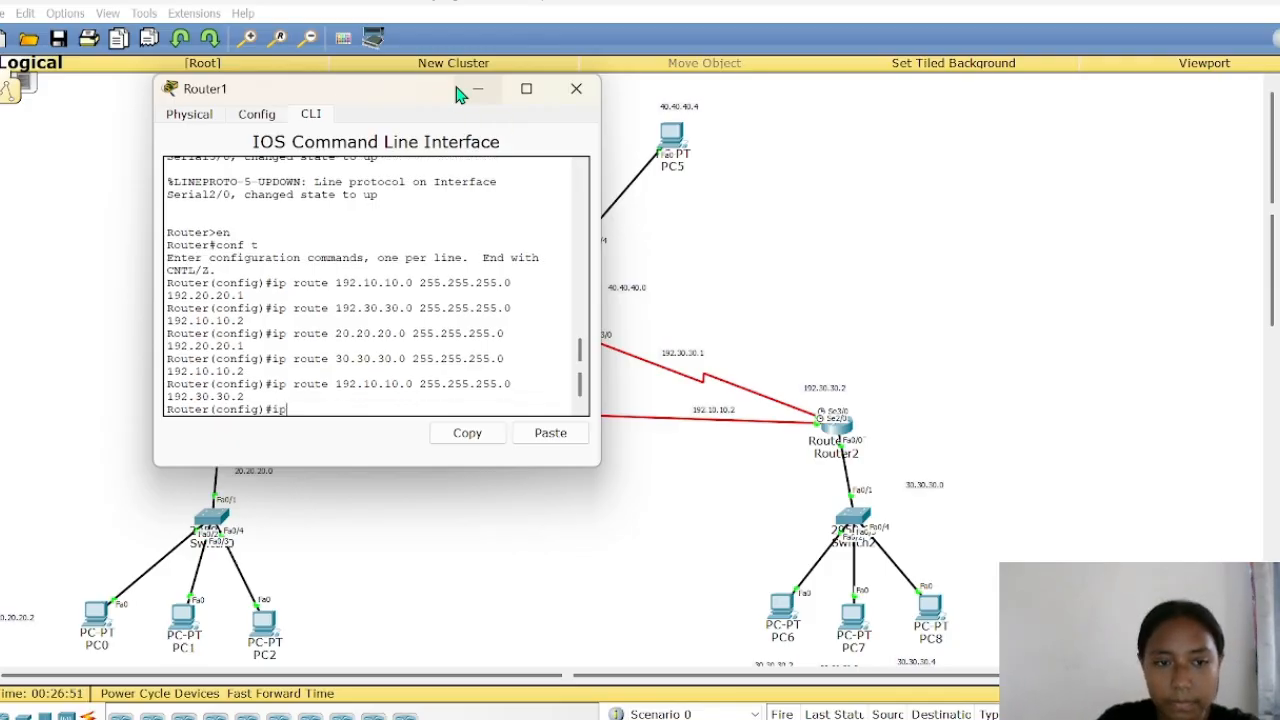
text( route)
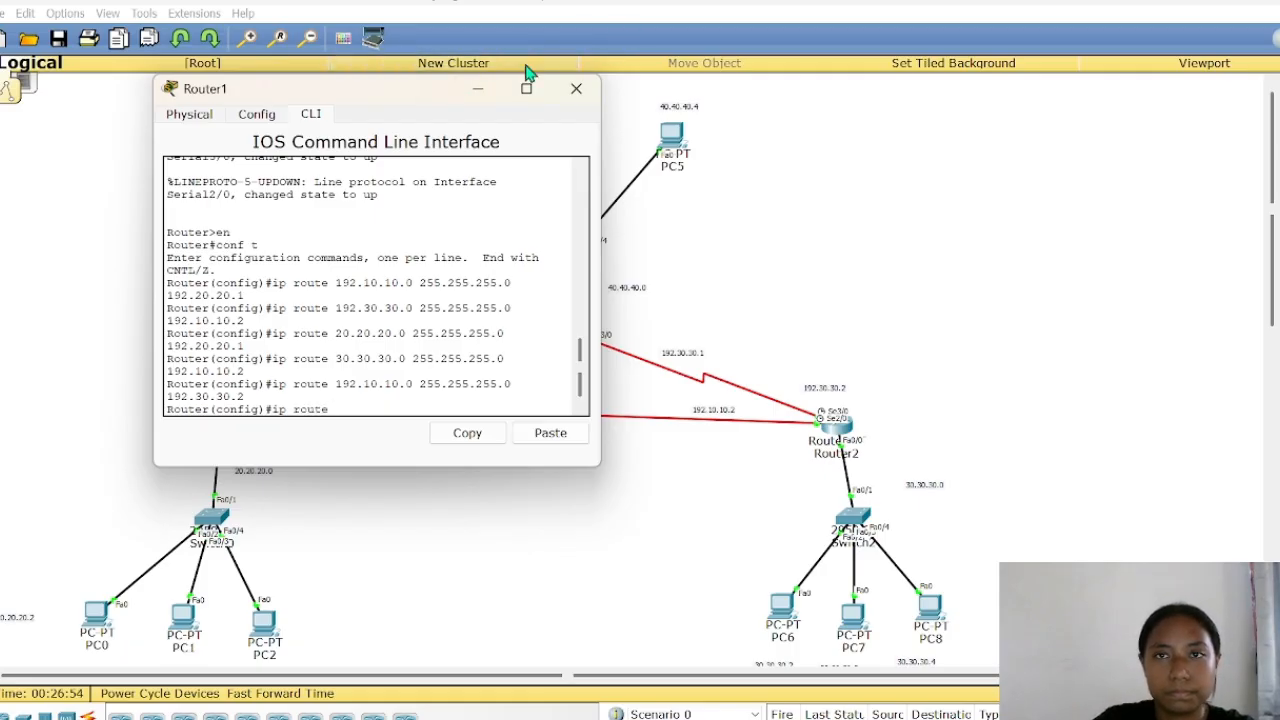
drag(420, 100, 660, 110)
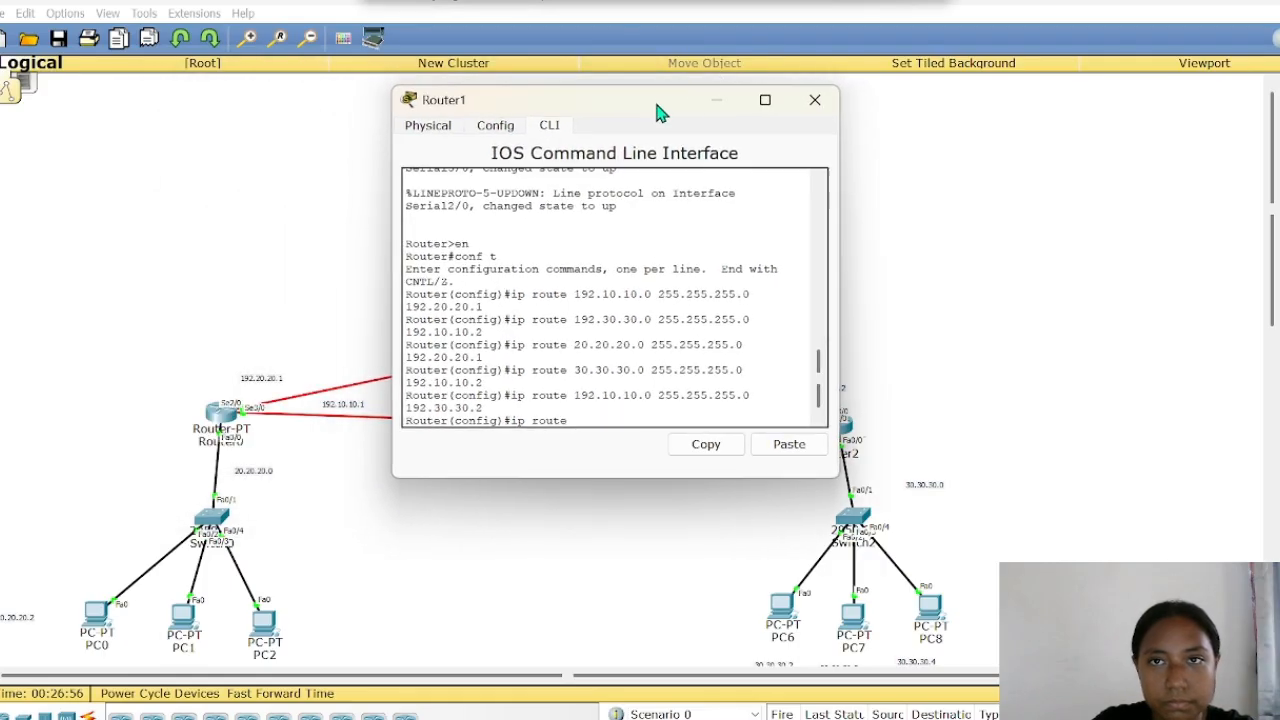
text(1)
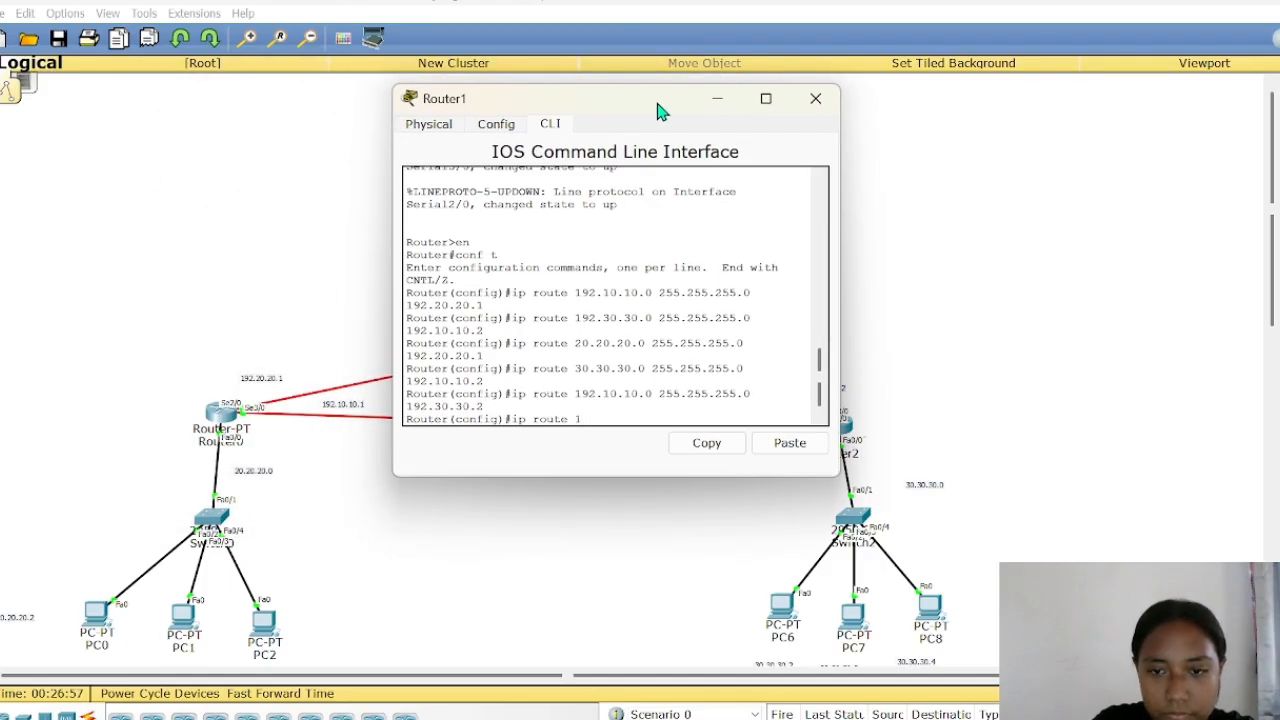
text(92.20.)
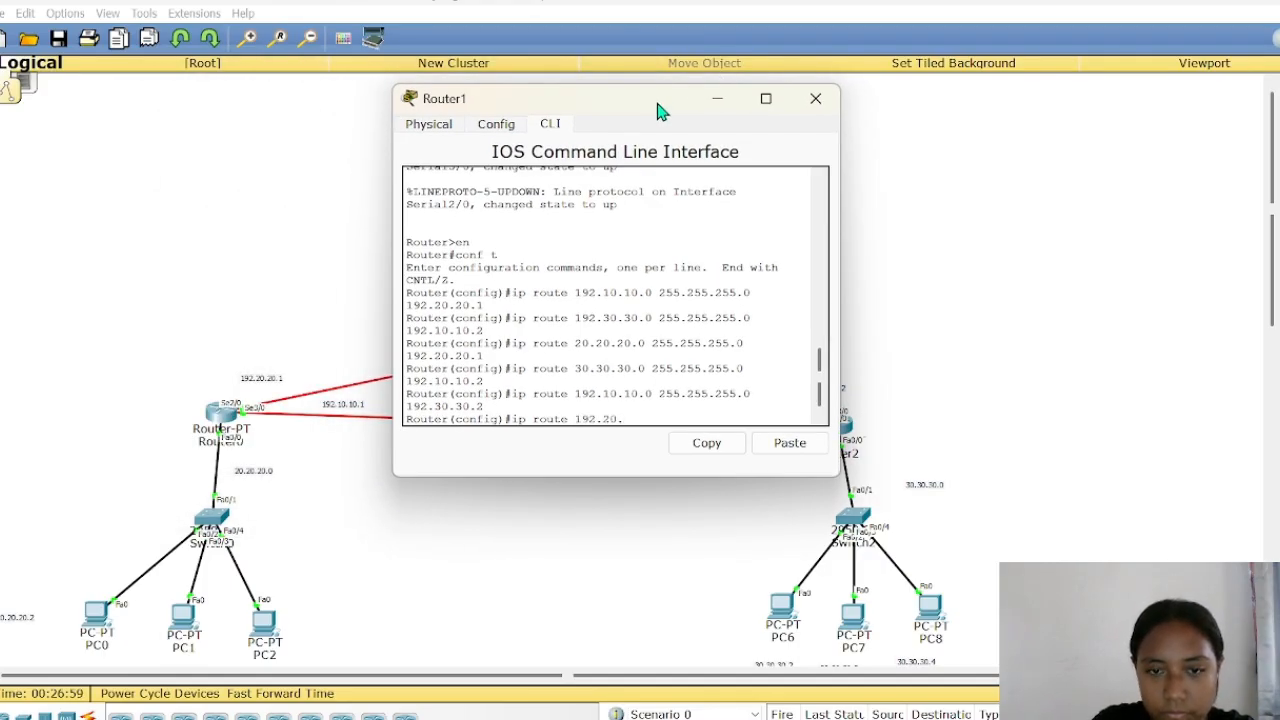
text(20.0 255)
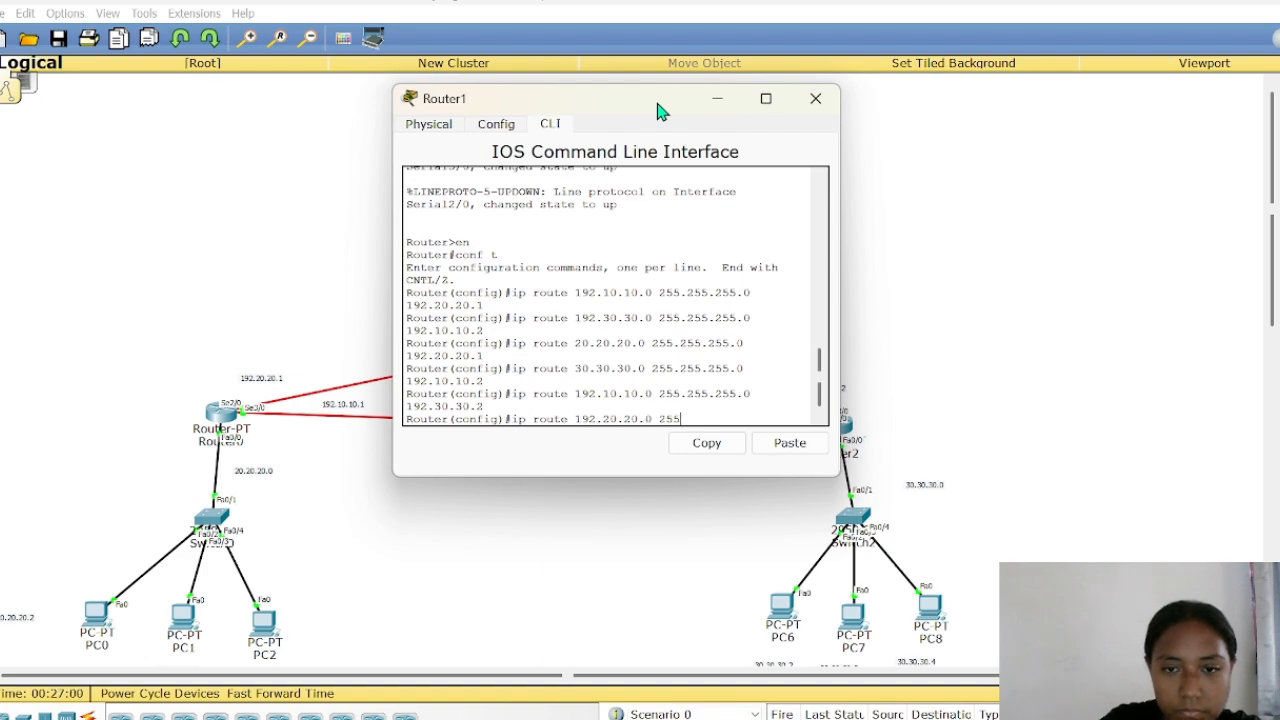
text(.255.)
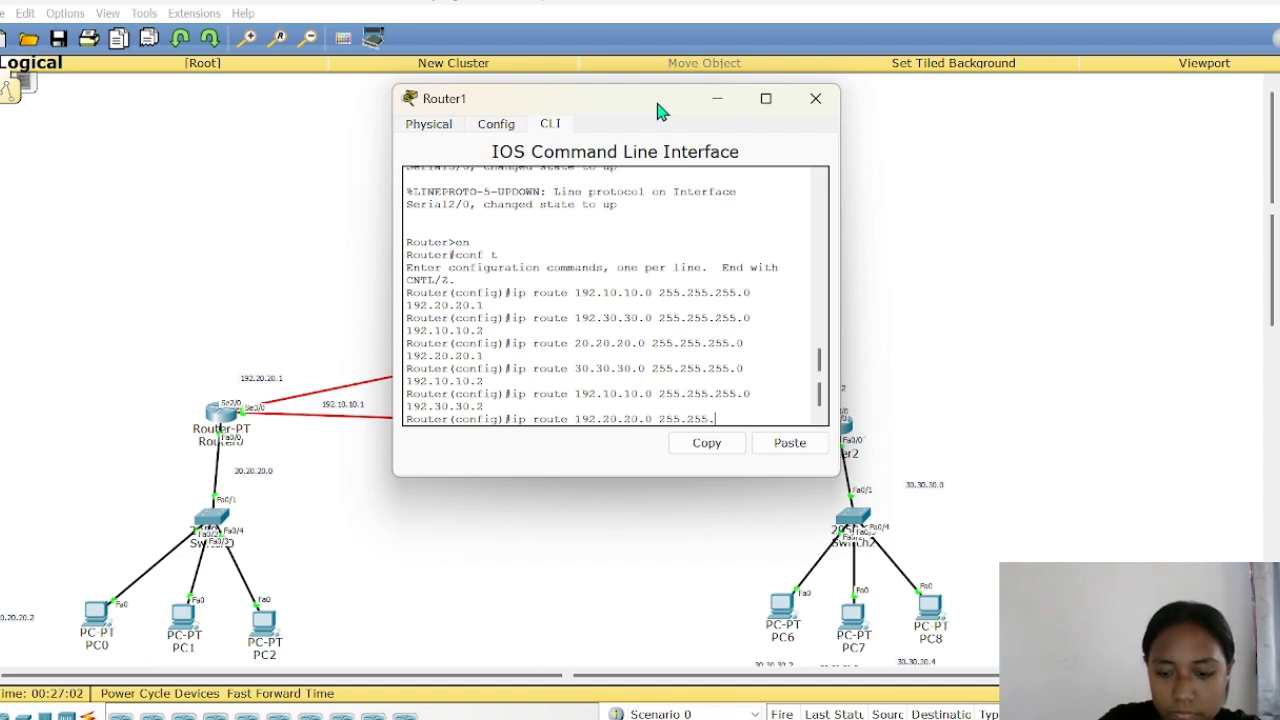
text(255.0)
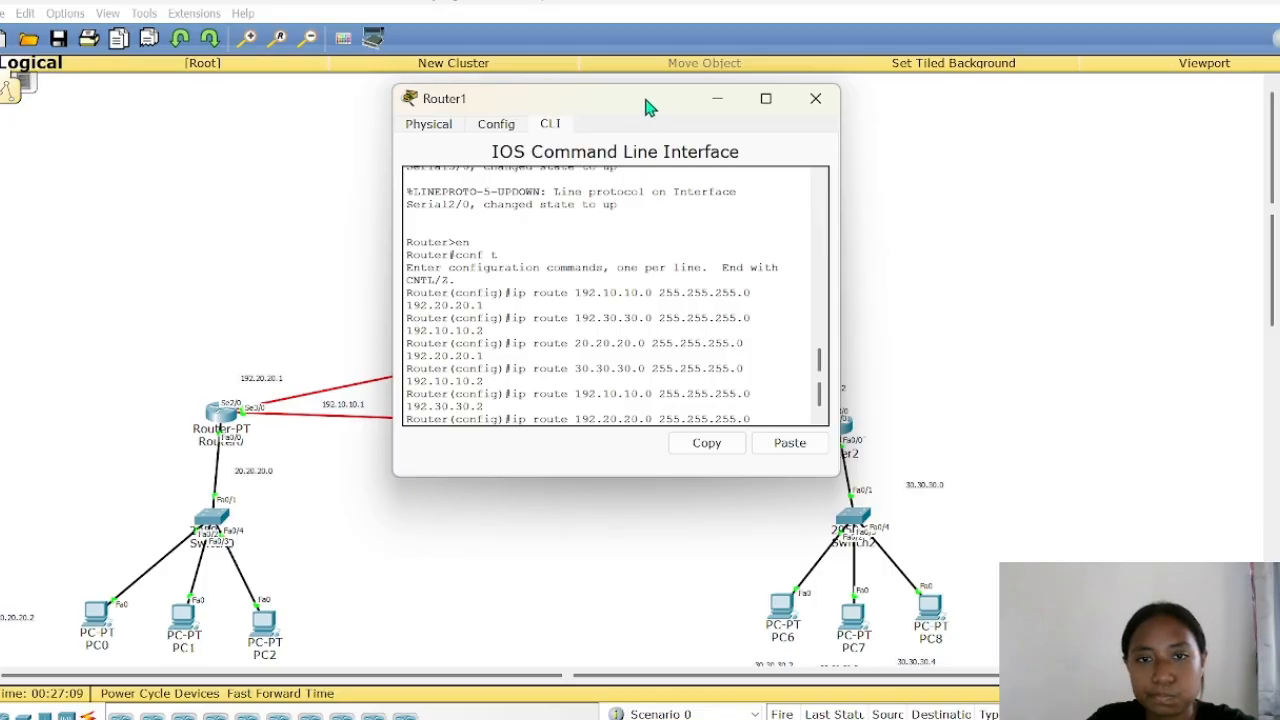
drag(649, 106, 591, 120)
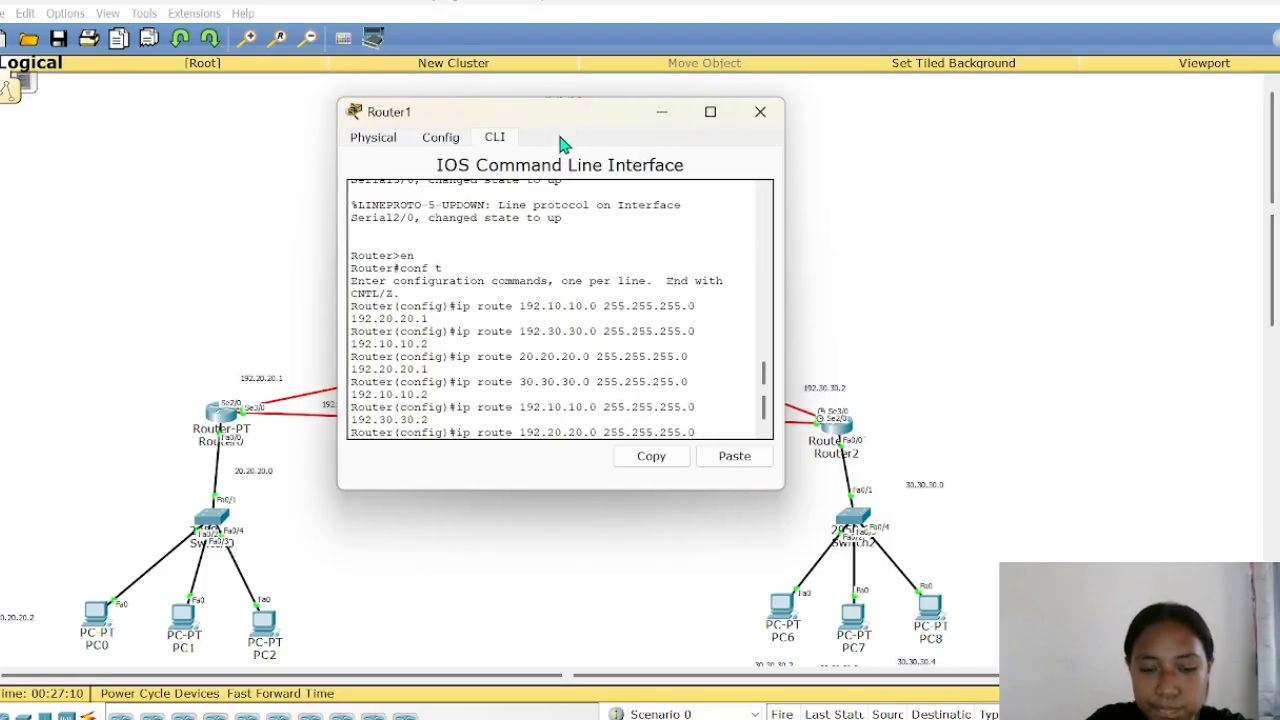
text(192.)
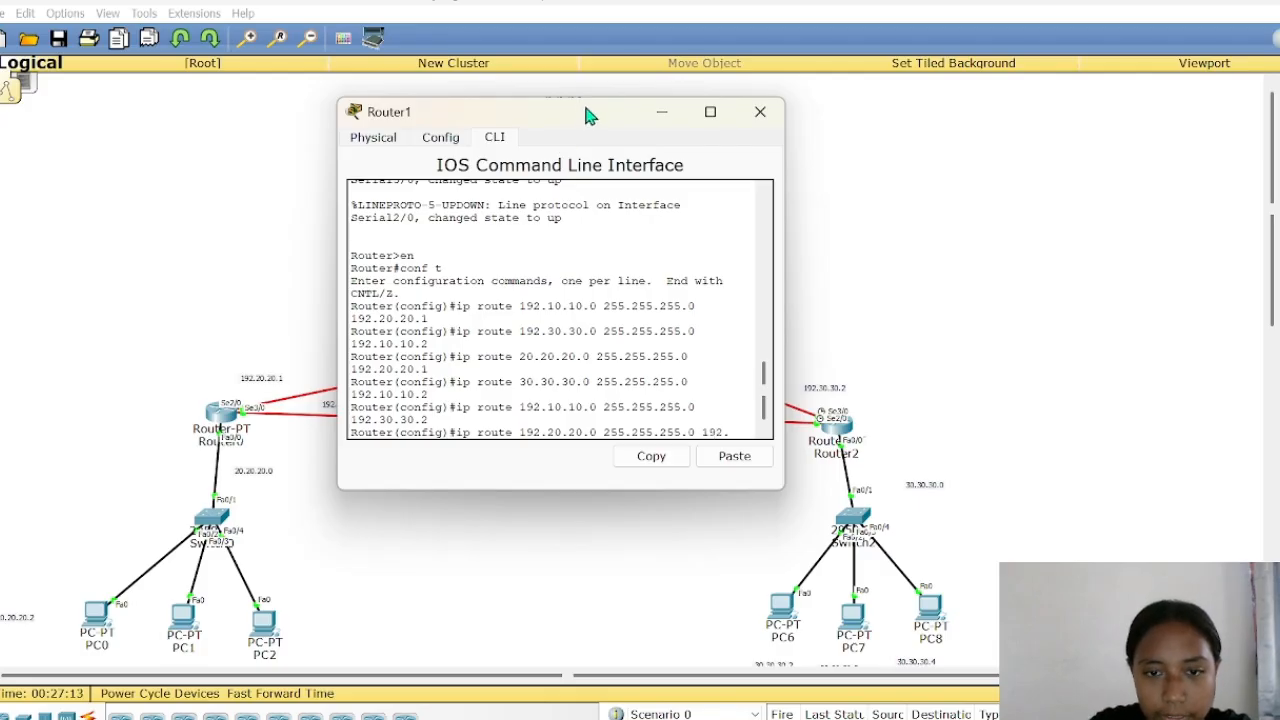
drag(586, 114, 1047, 229)
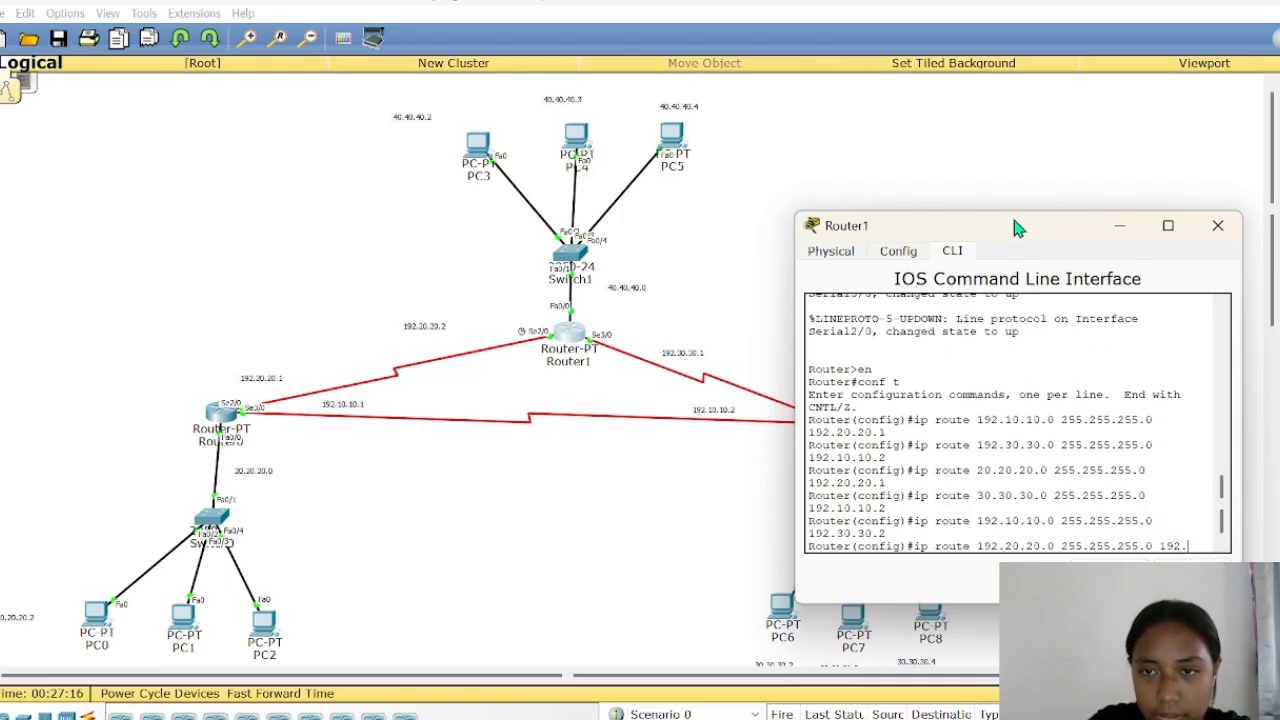
drag(1016, 227, 1081, 125)
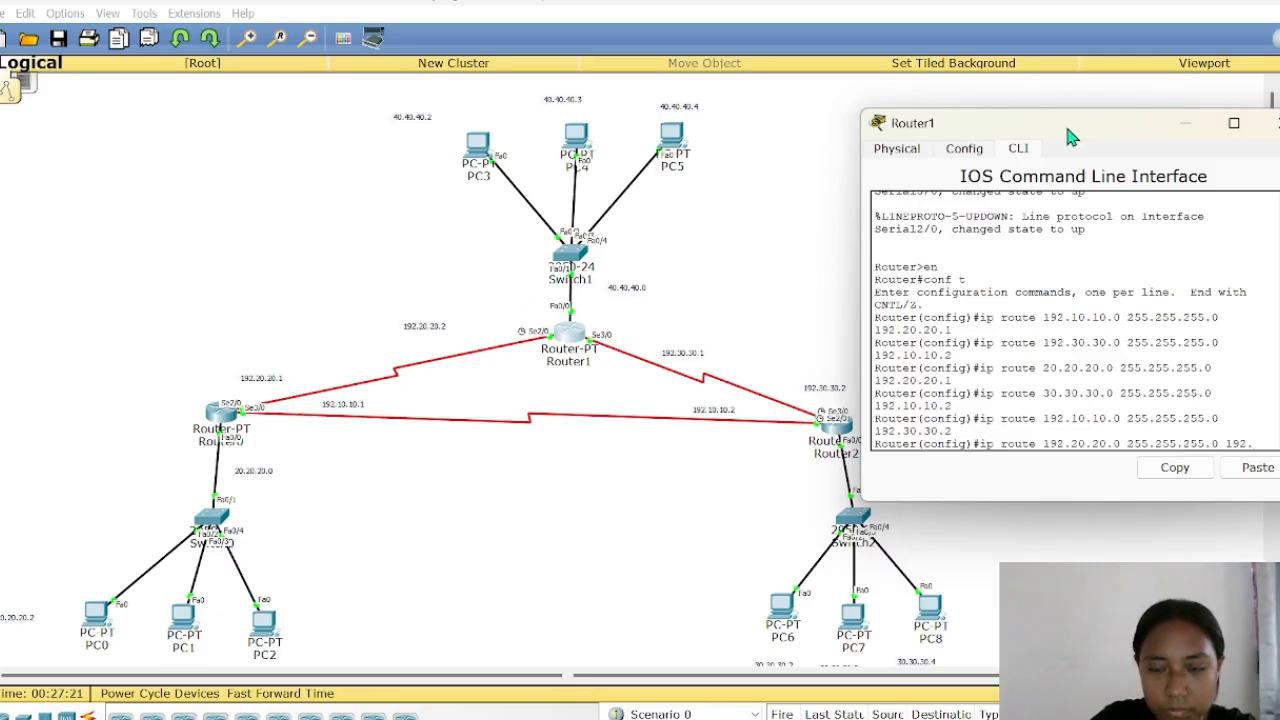
text(10)
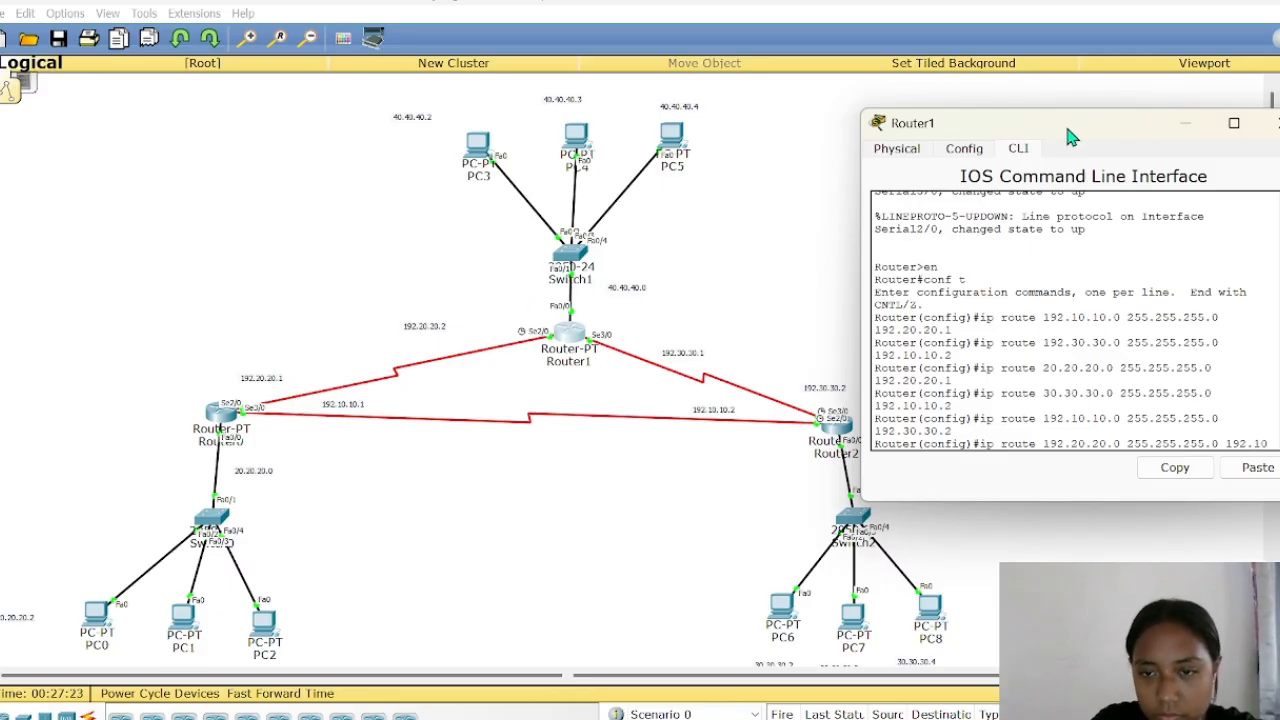
text(.10.192.10.10.1)
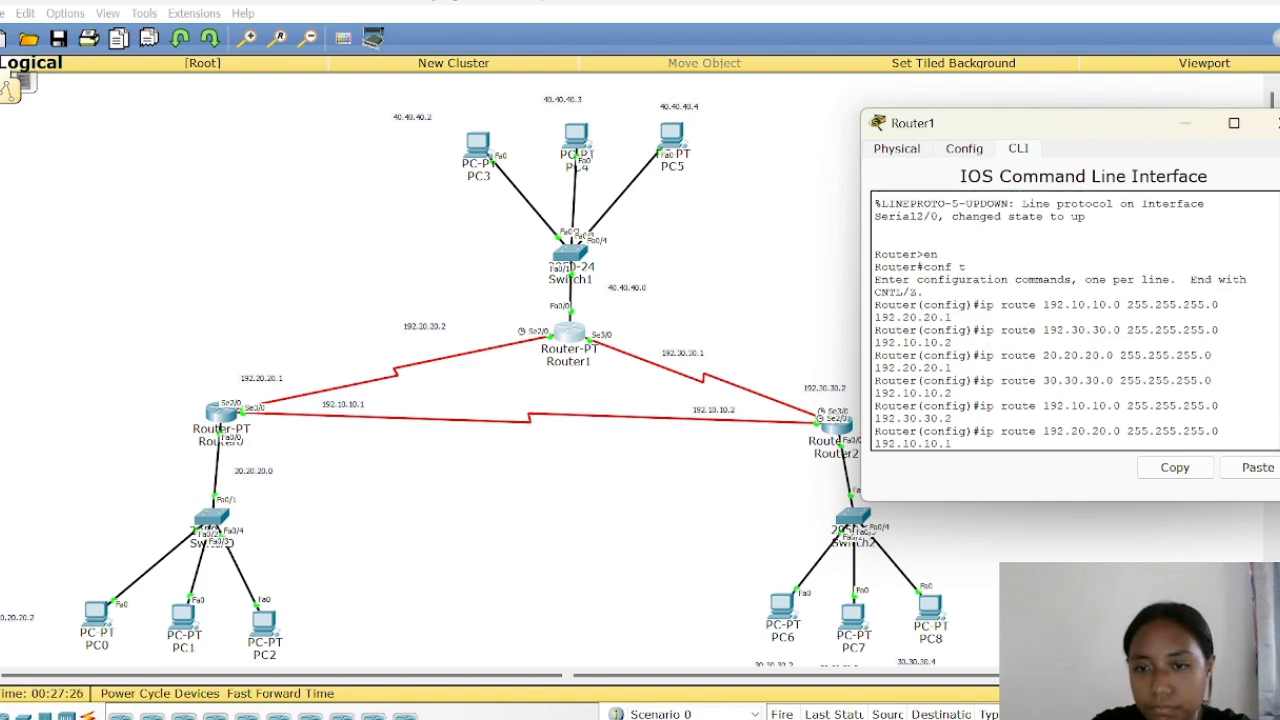
key(Return)
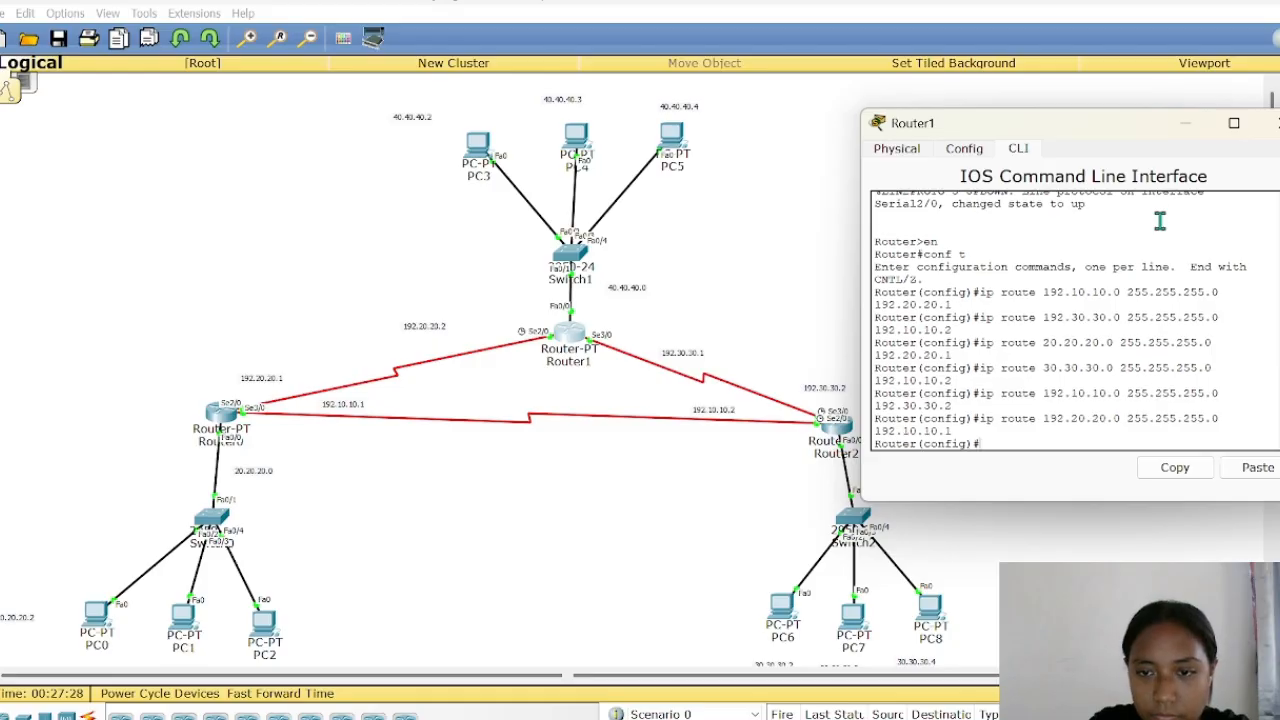
- Add a static route on Router1 to network 30.30.30.0 with mask 255.255.255.0 and next hop 192.30.30.2
text(ip route)
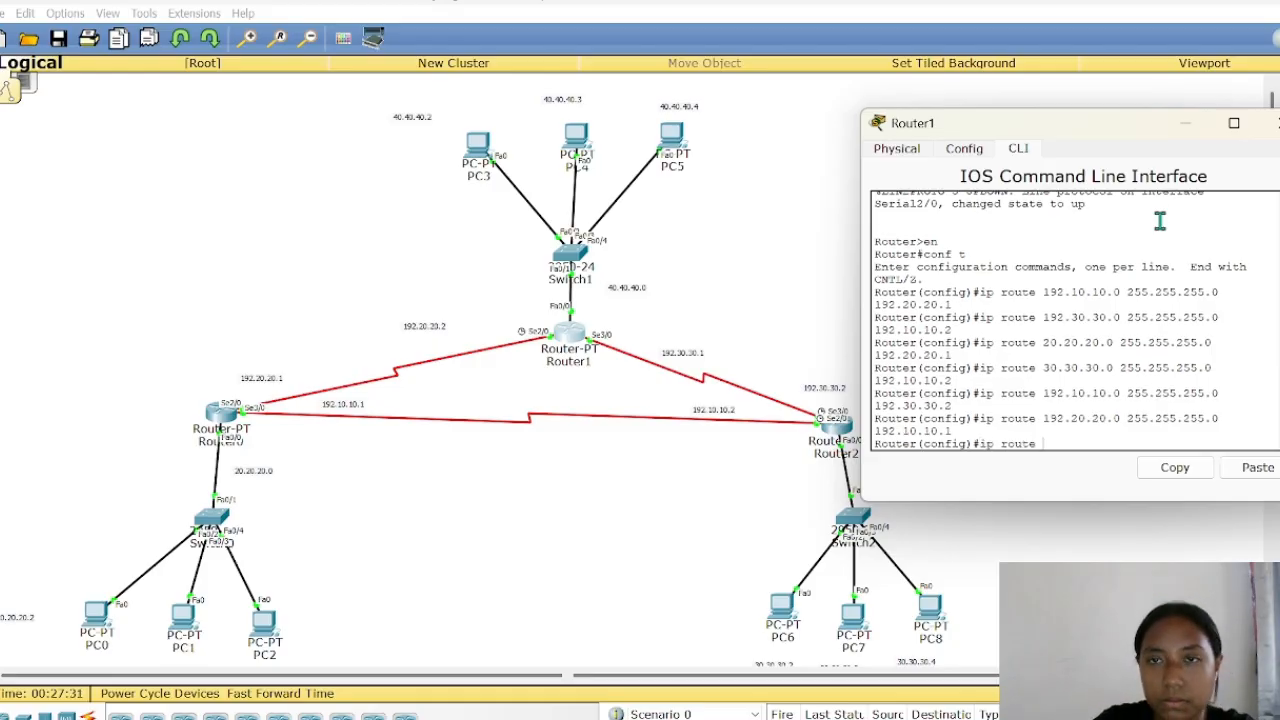
drag(1105, 130, 940, 180)
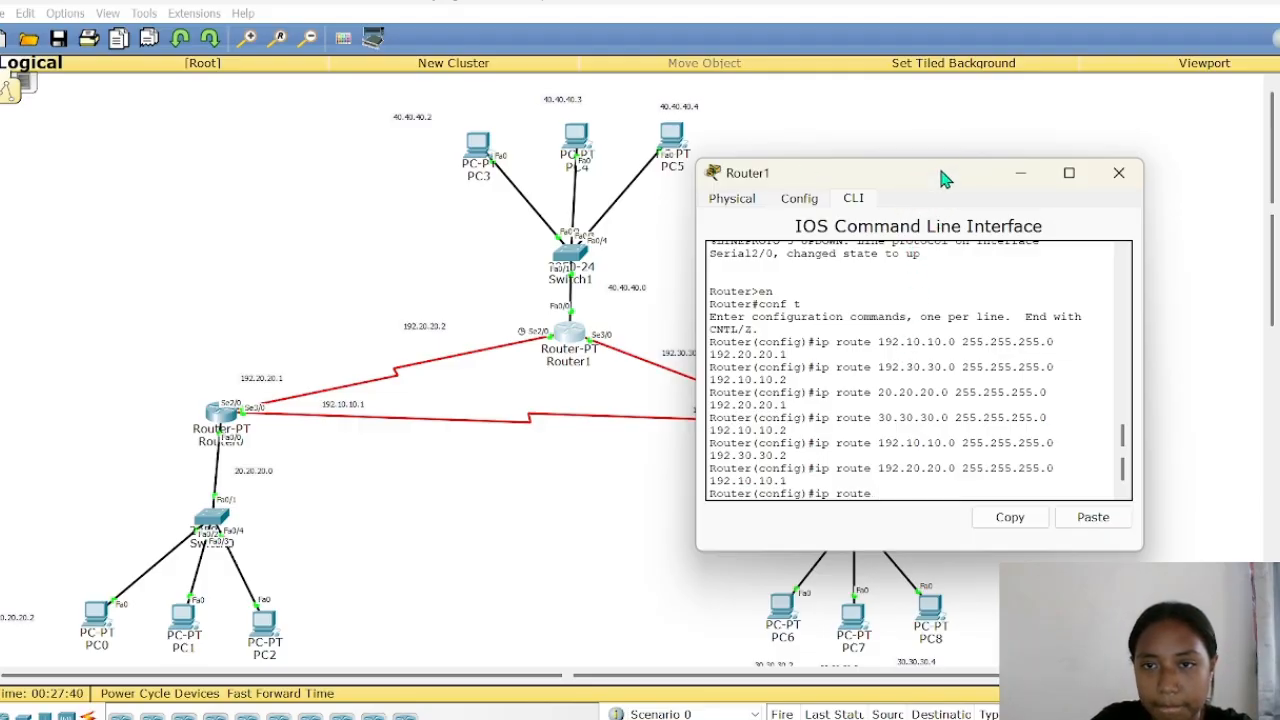
drag(950, 186, 590, 232)
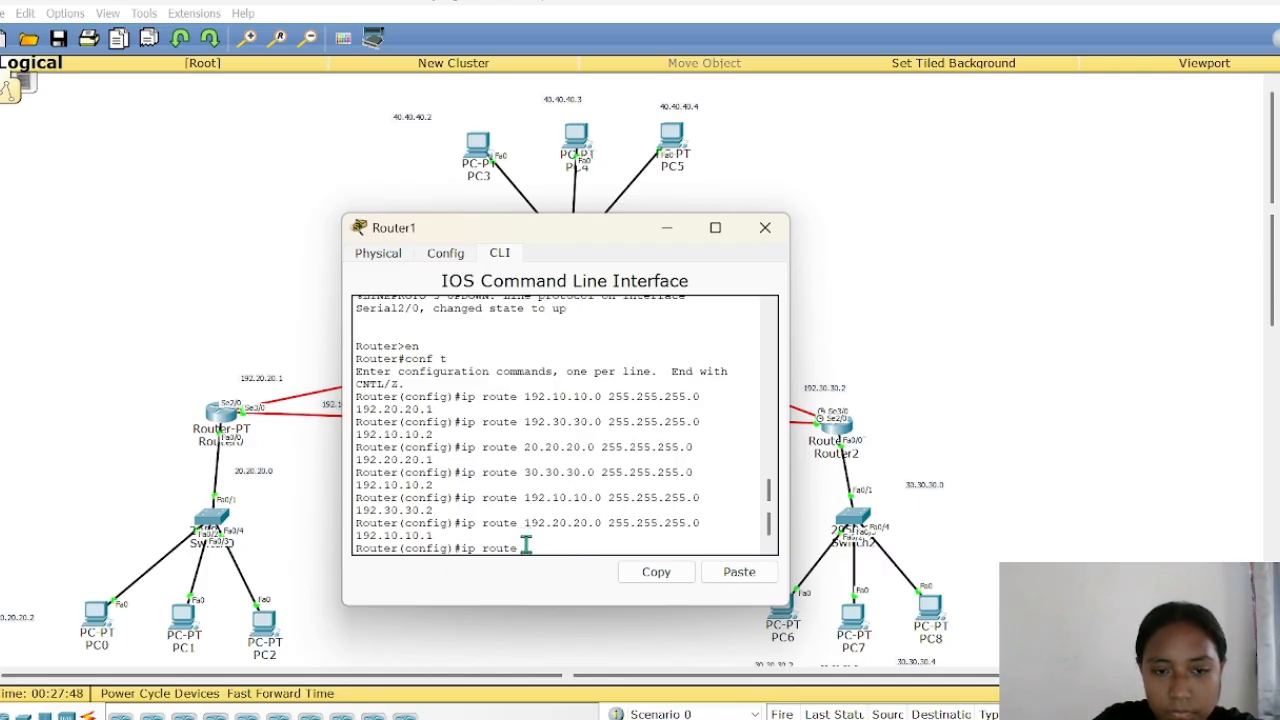
text(3)
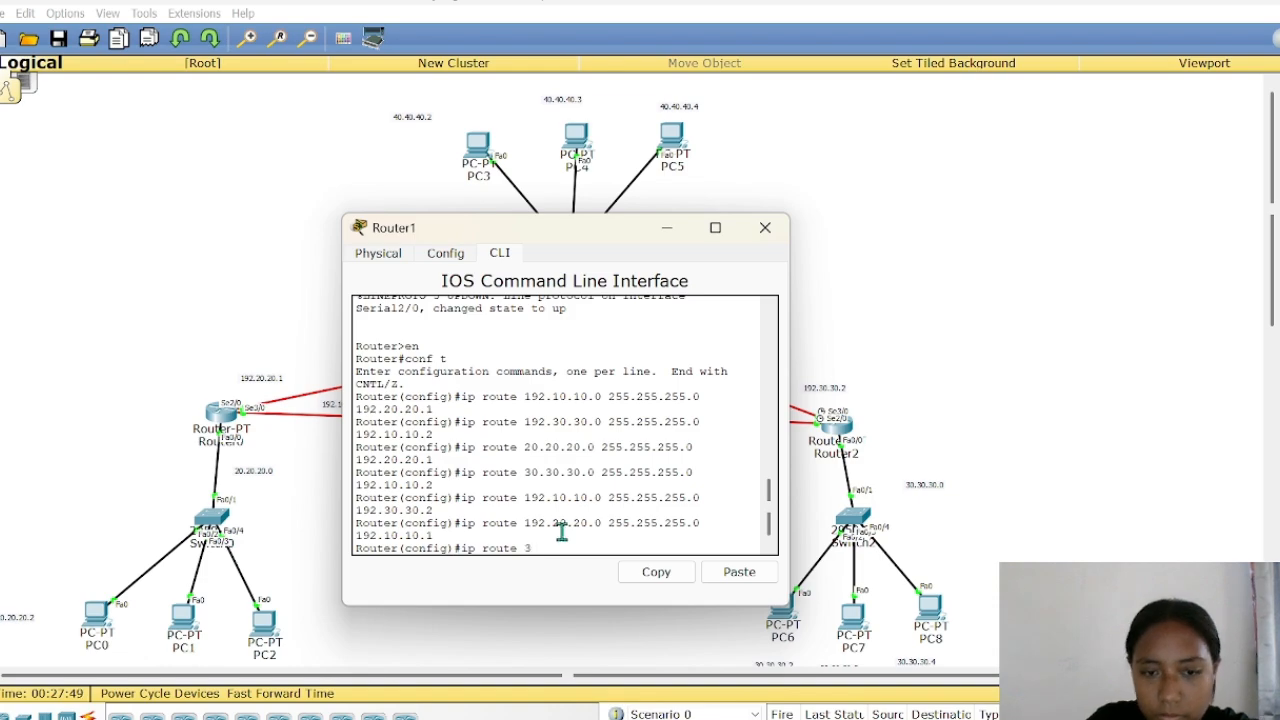
text(0.30.30.0)
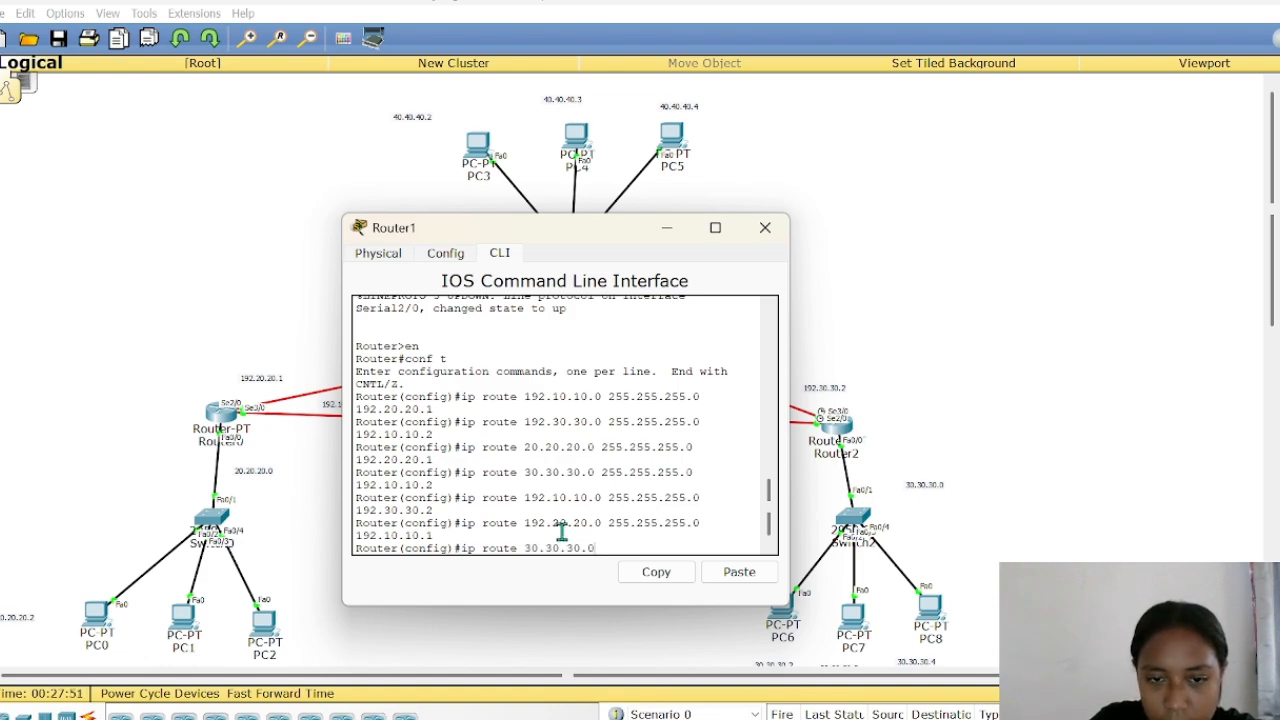
text( 255)
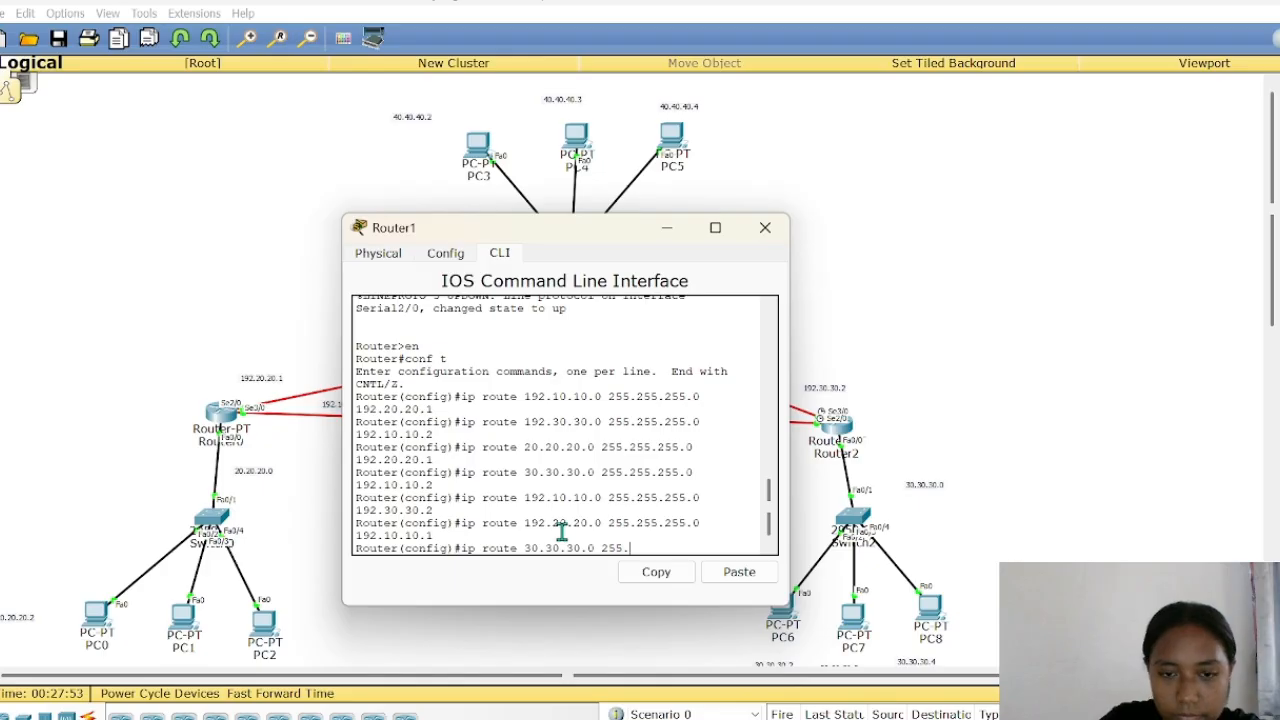
text(.255.25)
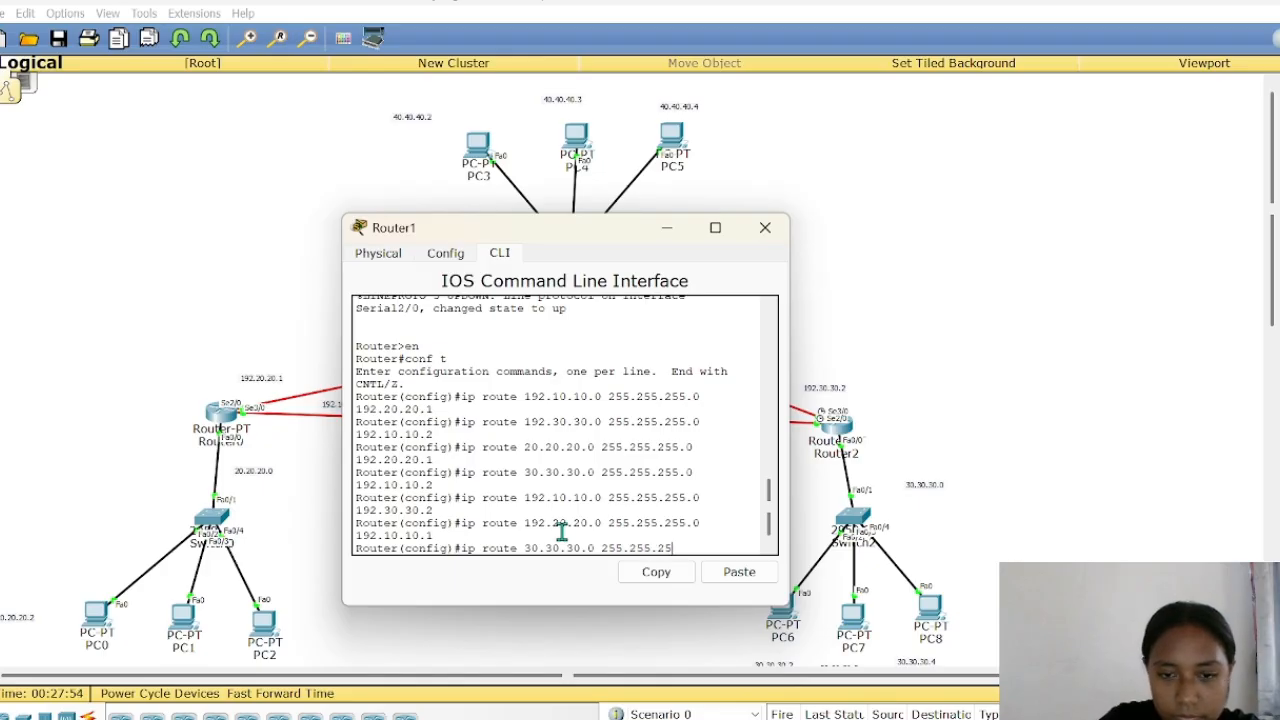
text(5.)
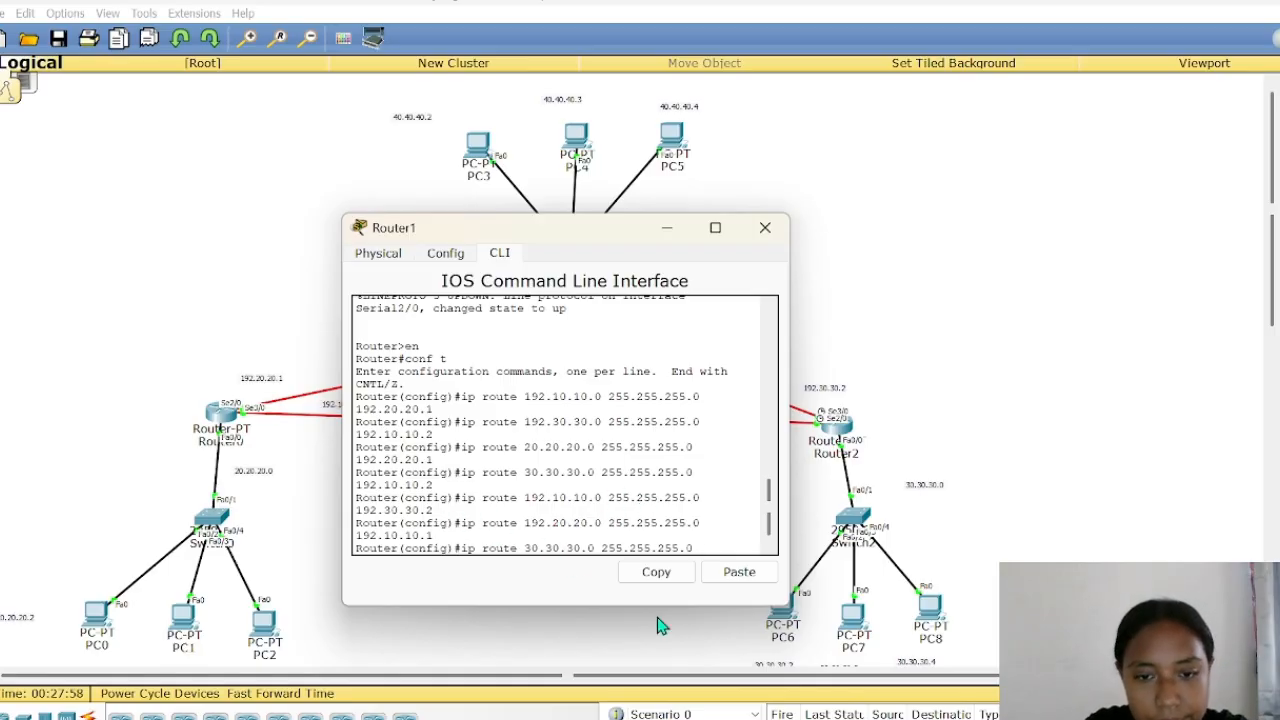
text(0)
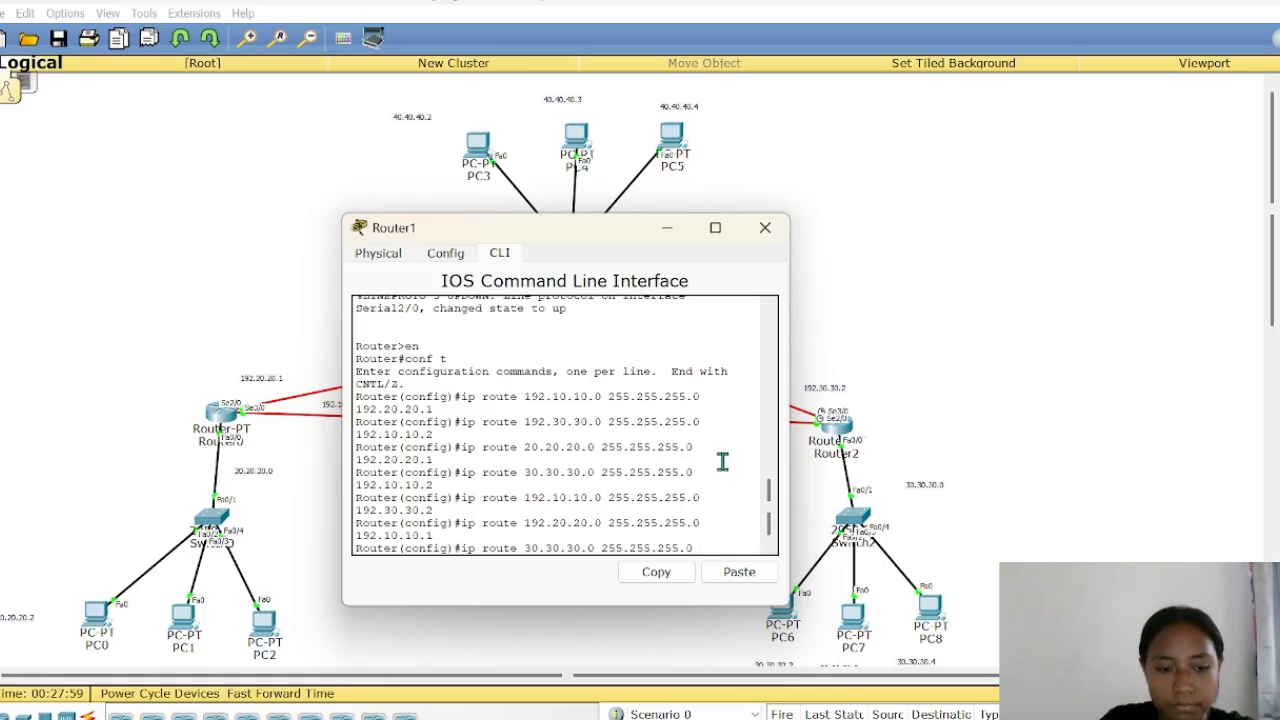
text( 192.)
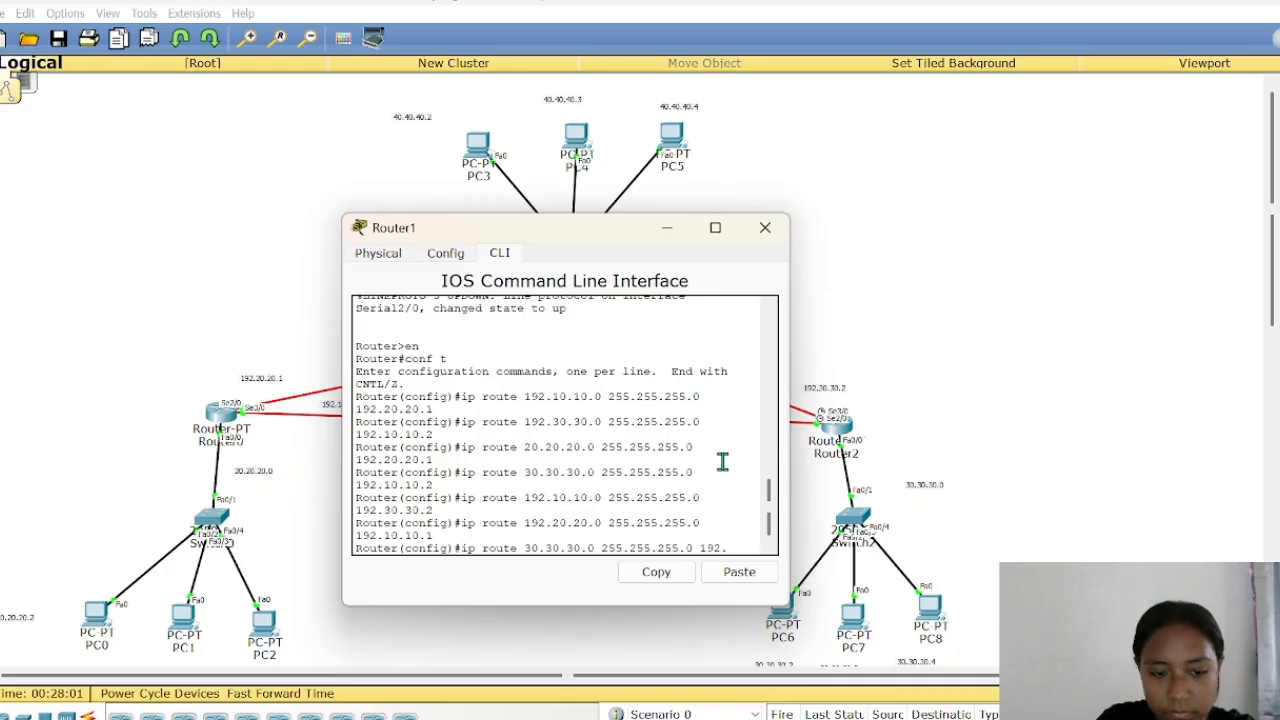
text(30.30.)
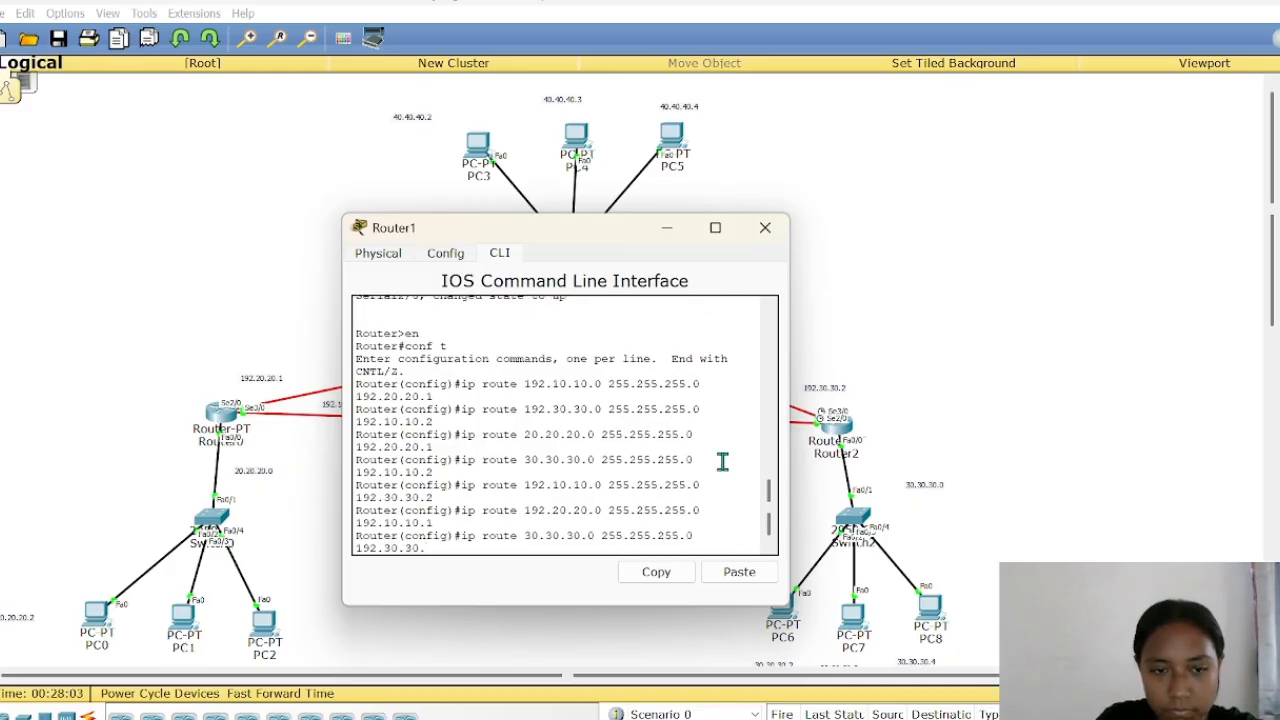
text(2)
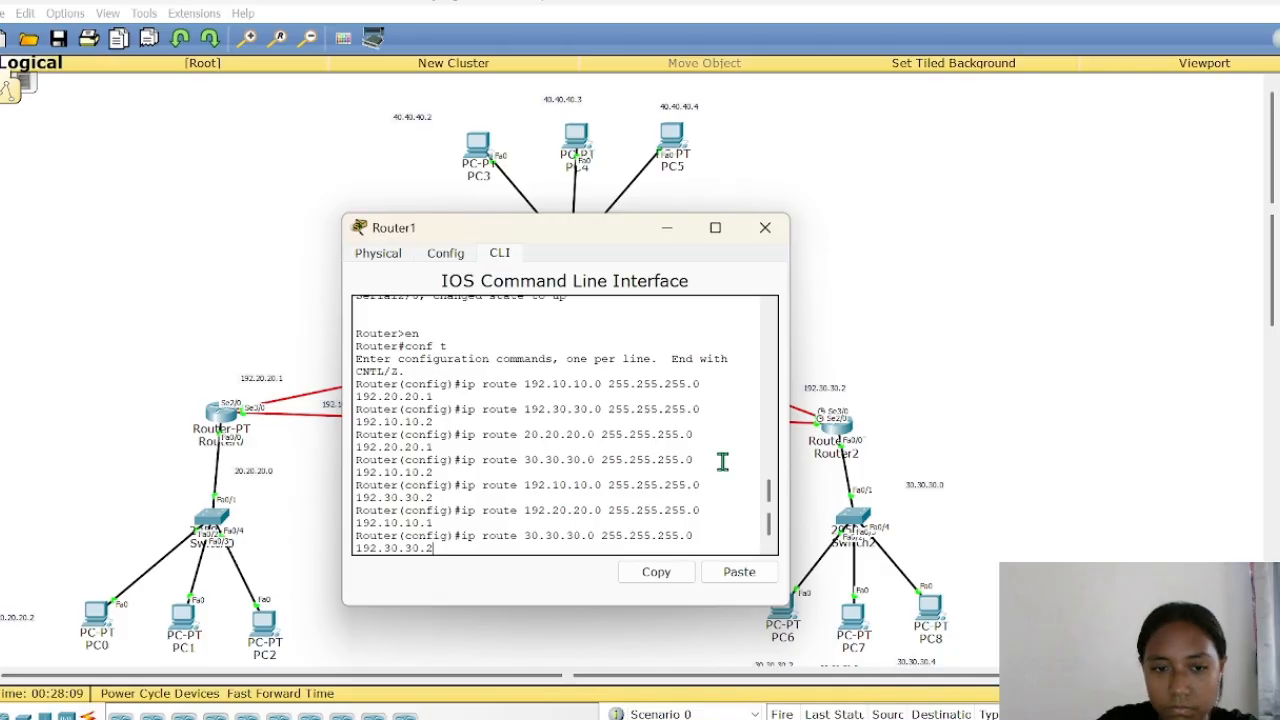
key(Return)
- Add a static route on Router1 to network 20.20.20.0 with mask 255.255.255.0 and next hop 192.20.20.1
text(ip route)
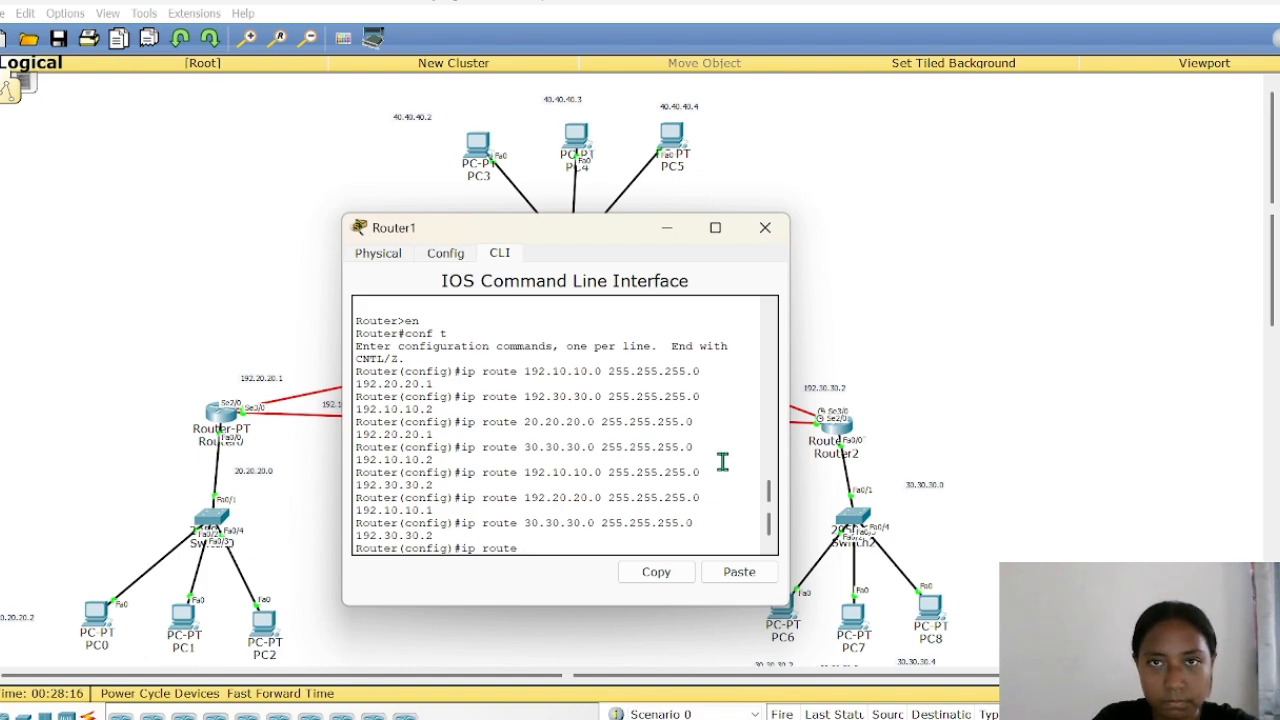
text(20.20.20.0)
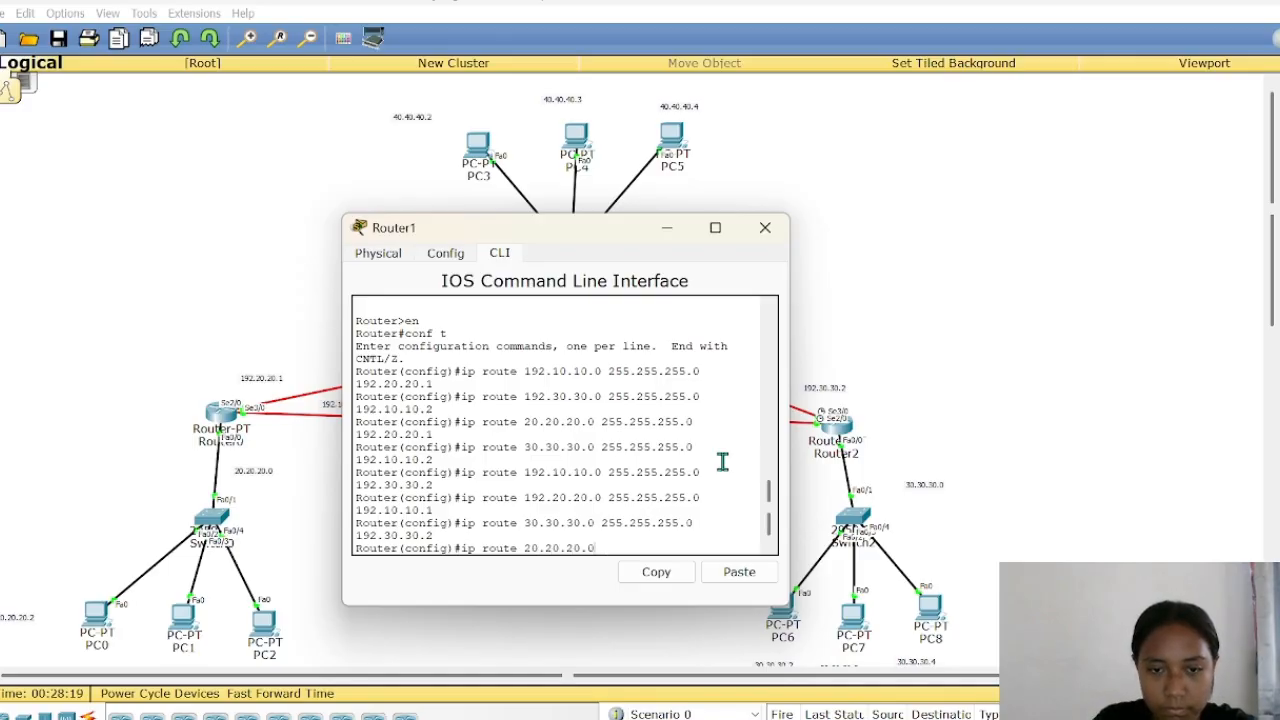
text( 255.2)
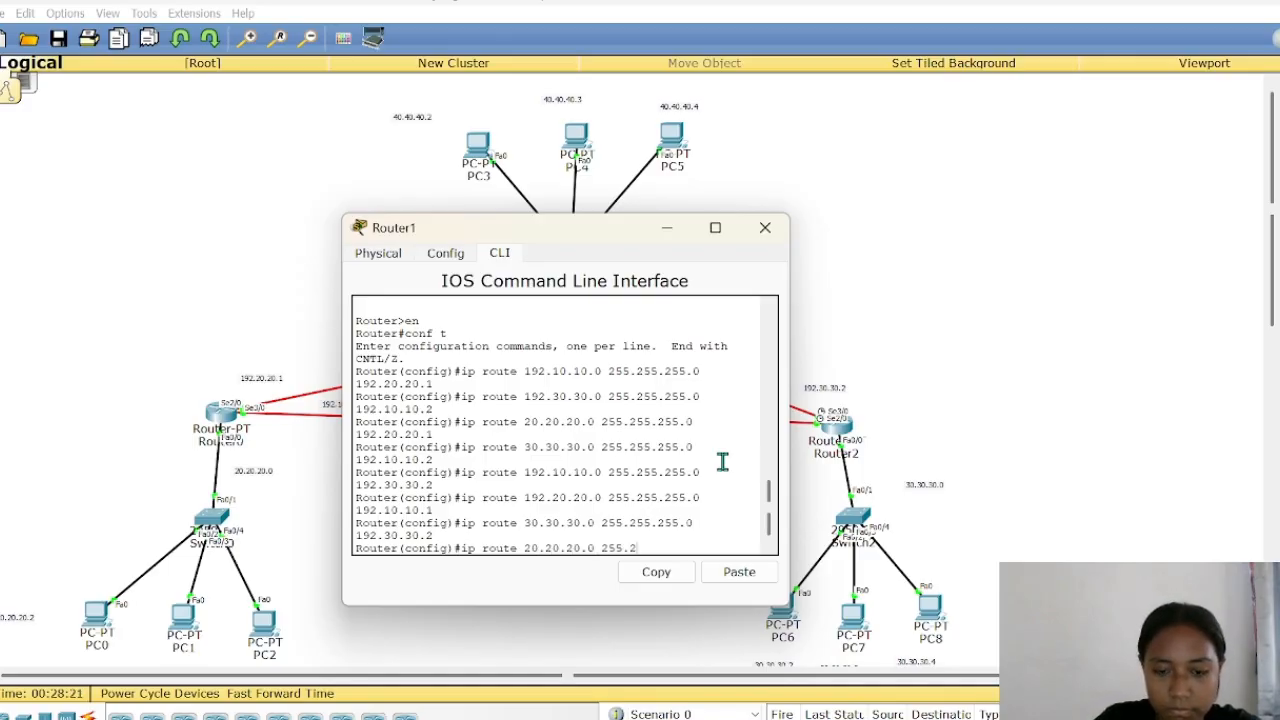
text(55.2)
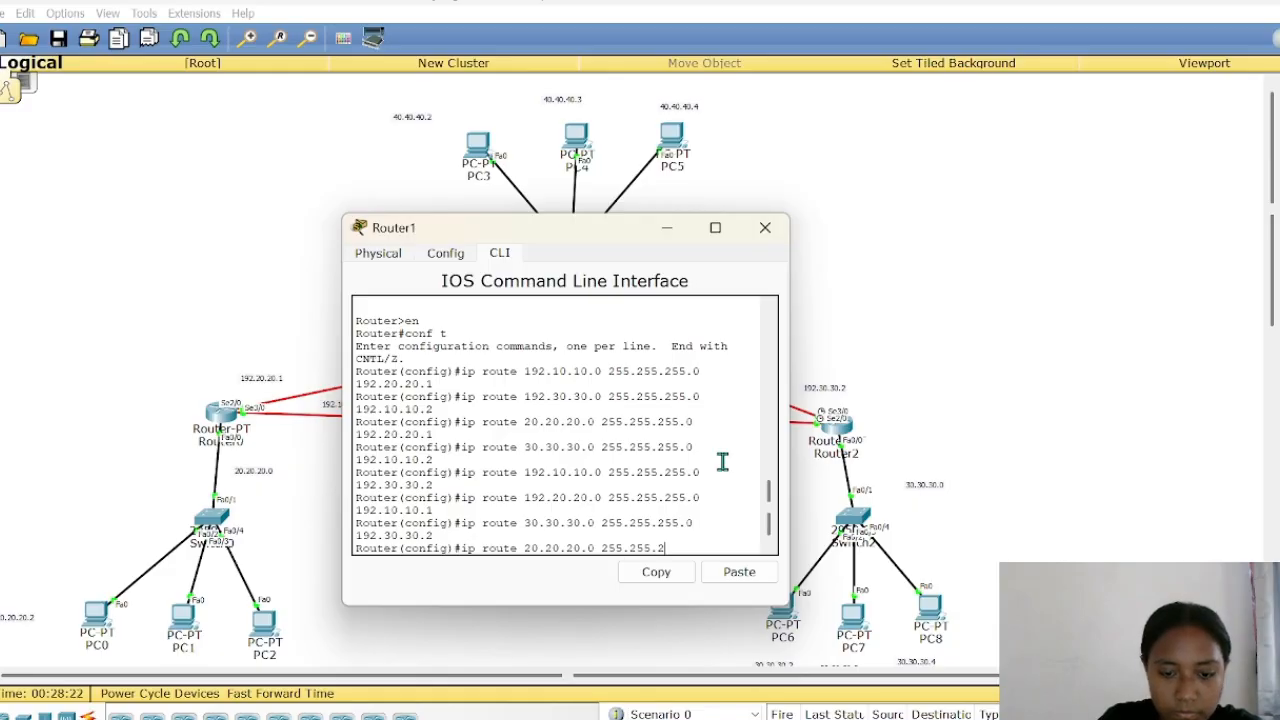
text(55.0)
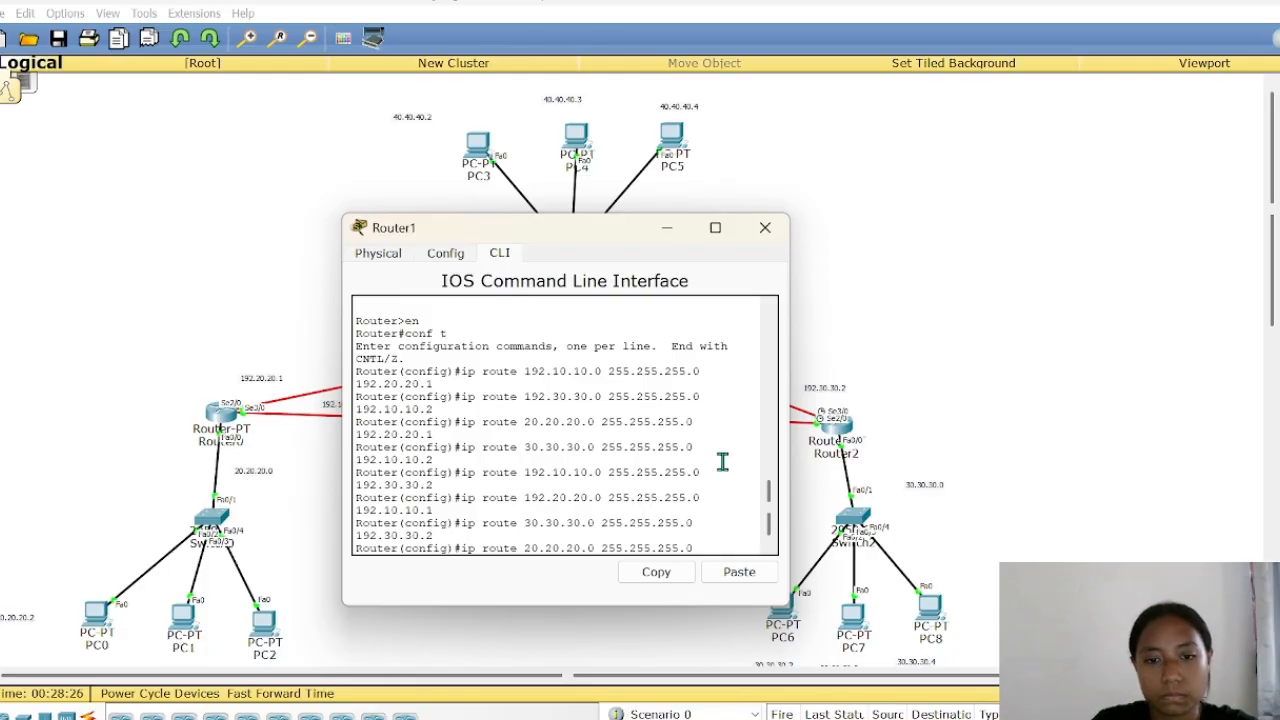
text( 192)
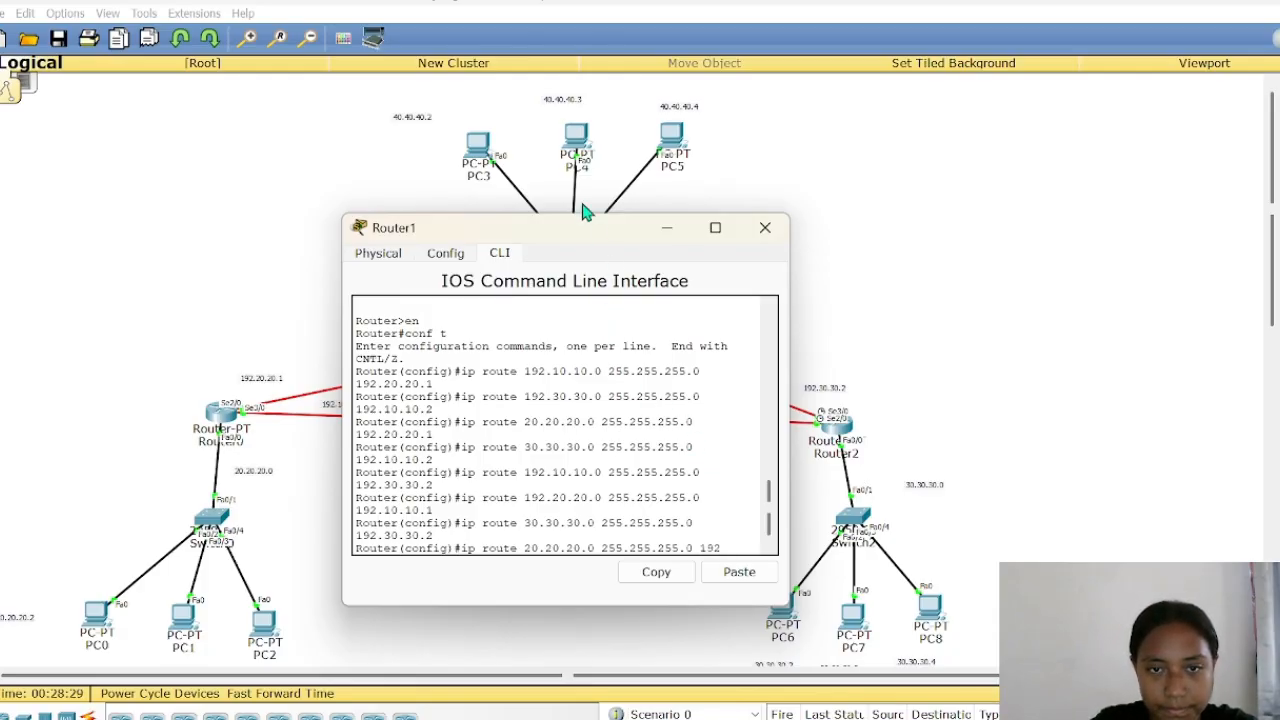
drag(582, 233, 910, 238)
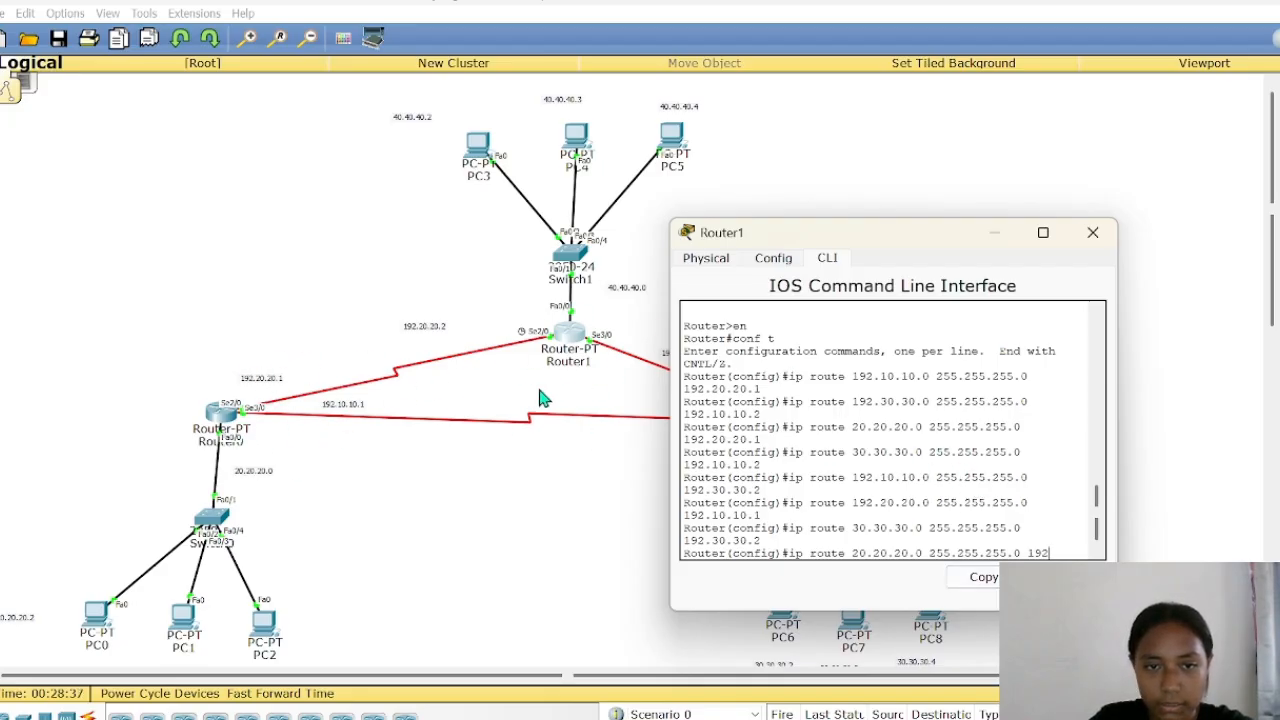
drag(860, 238, 434, 197)
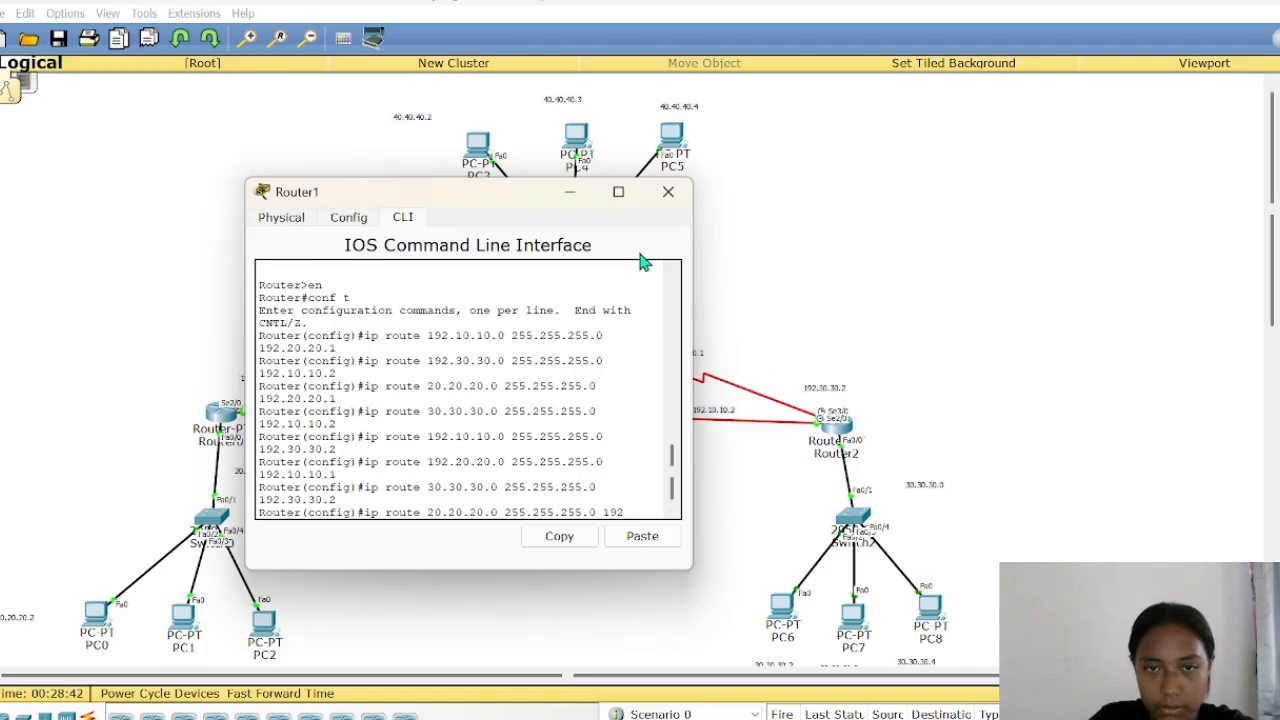
drag(487, 196, 760, 252)
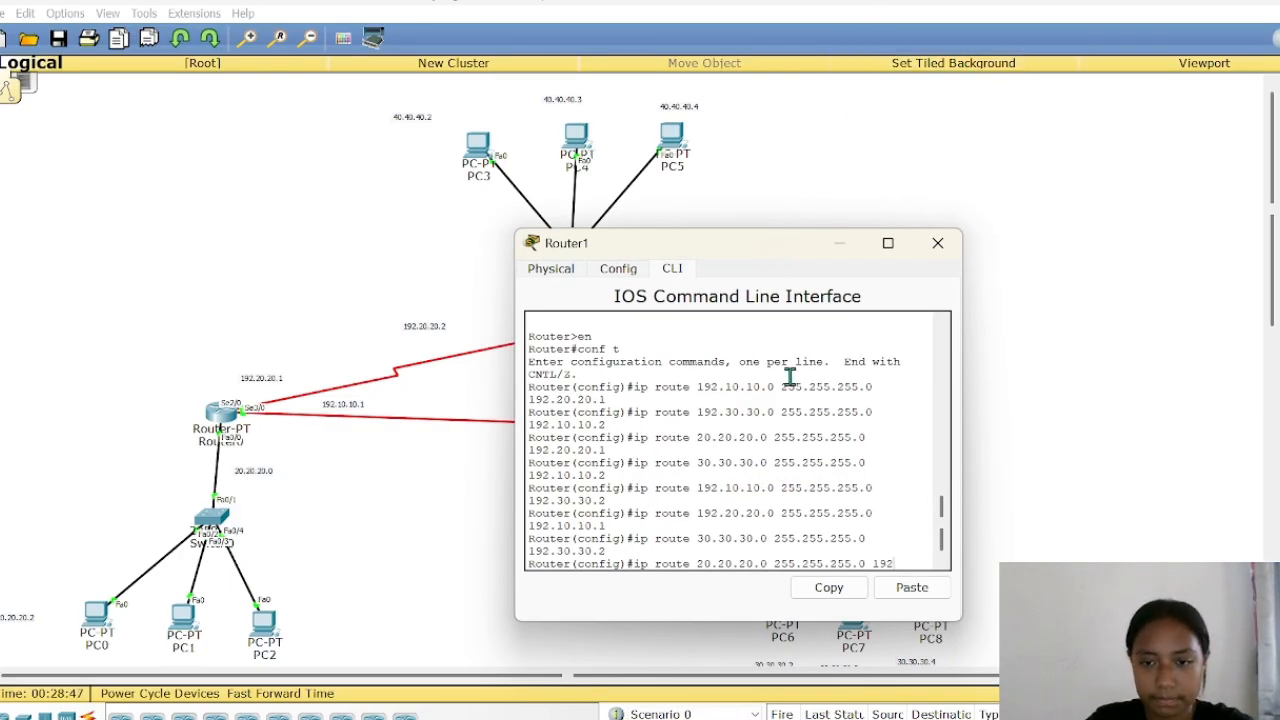
scroll(802, 396, down, 1)
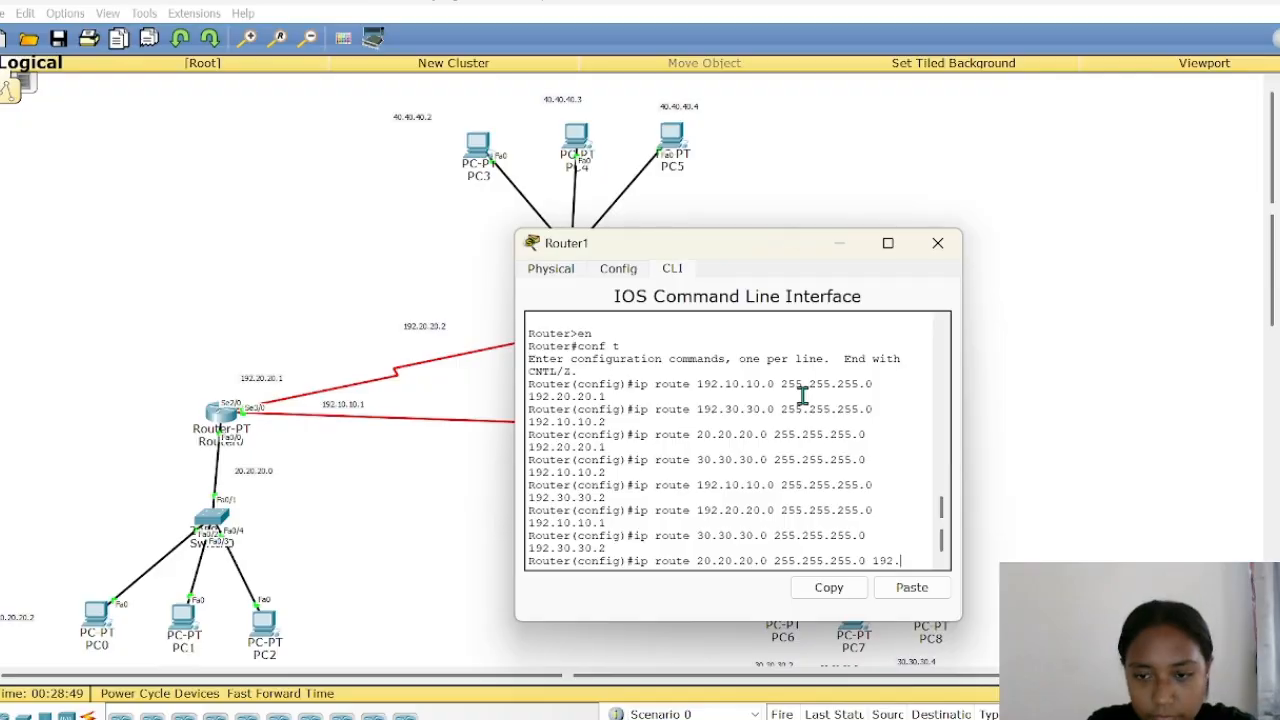
text(20.20.)
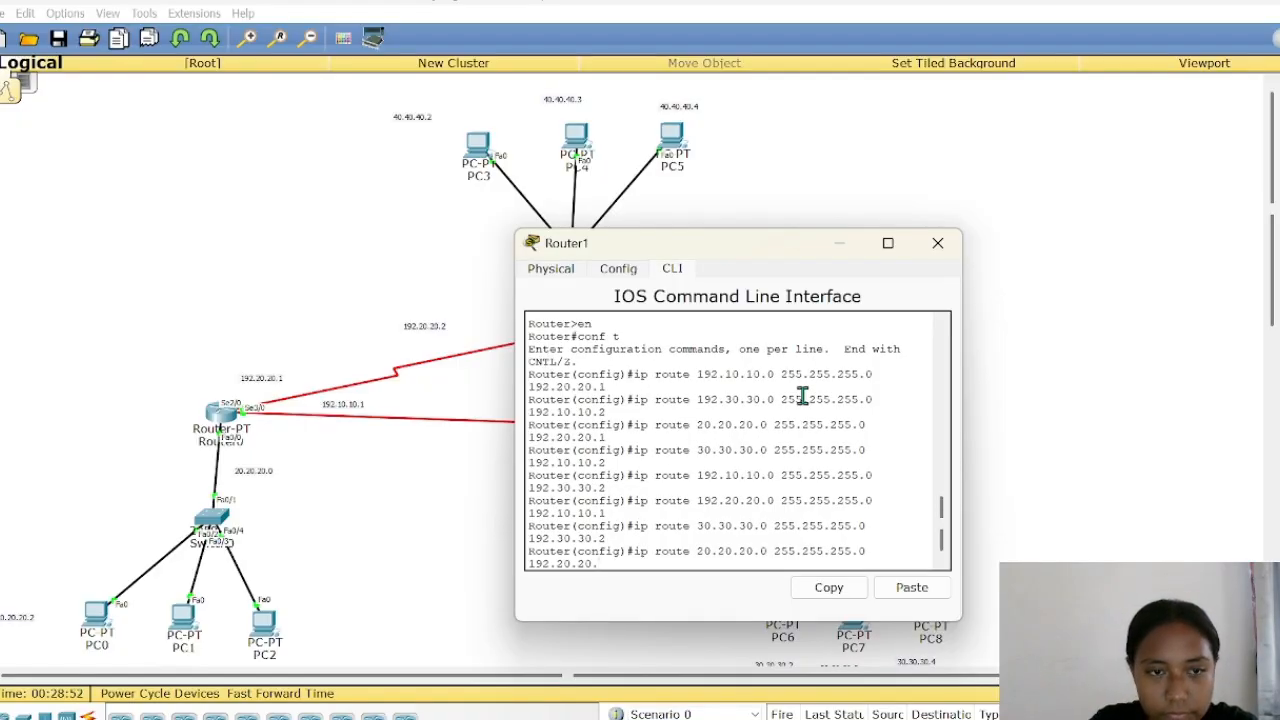
text(1)
key(Return)
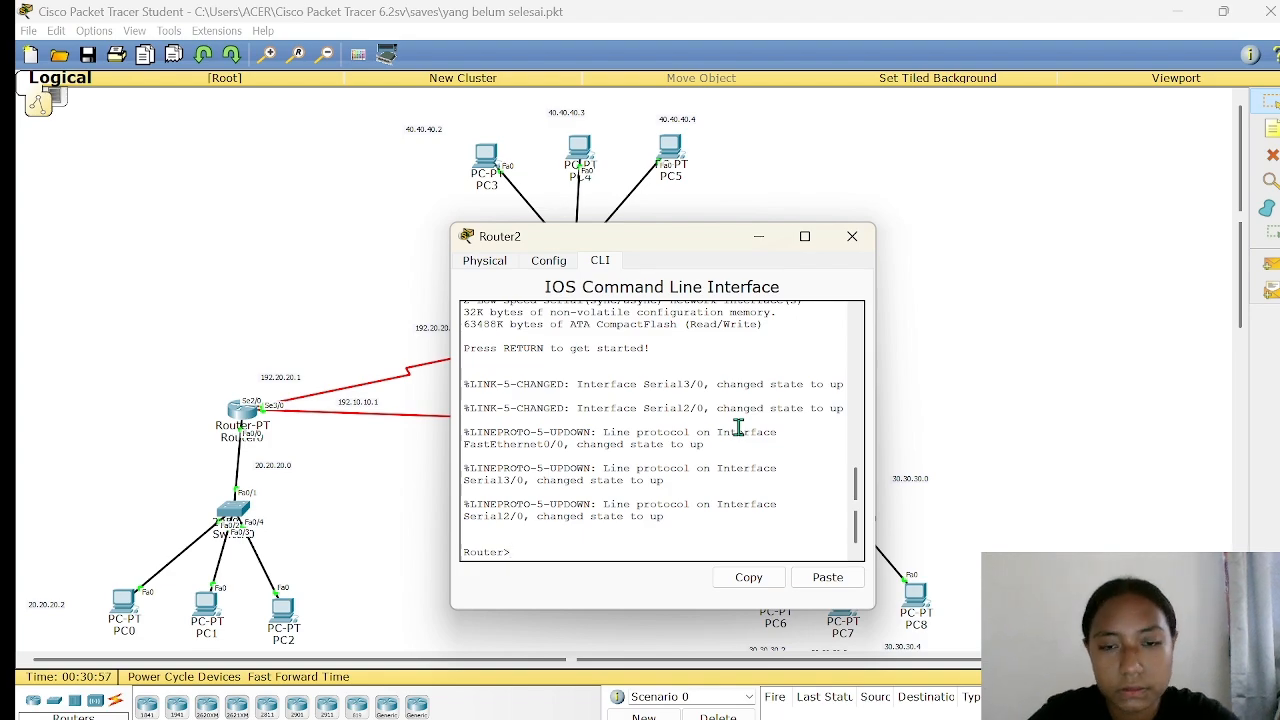
- Enter privileged mode and then global configuration mode on Router2 with the commands en and conf t
drag(702, 244, 1010, 205)
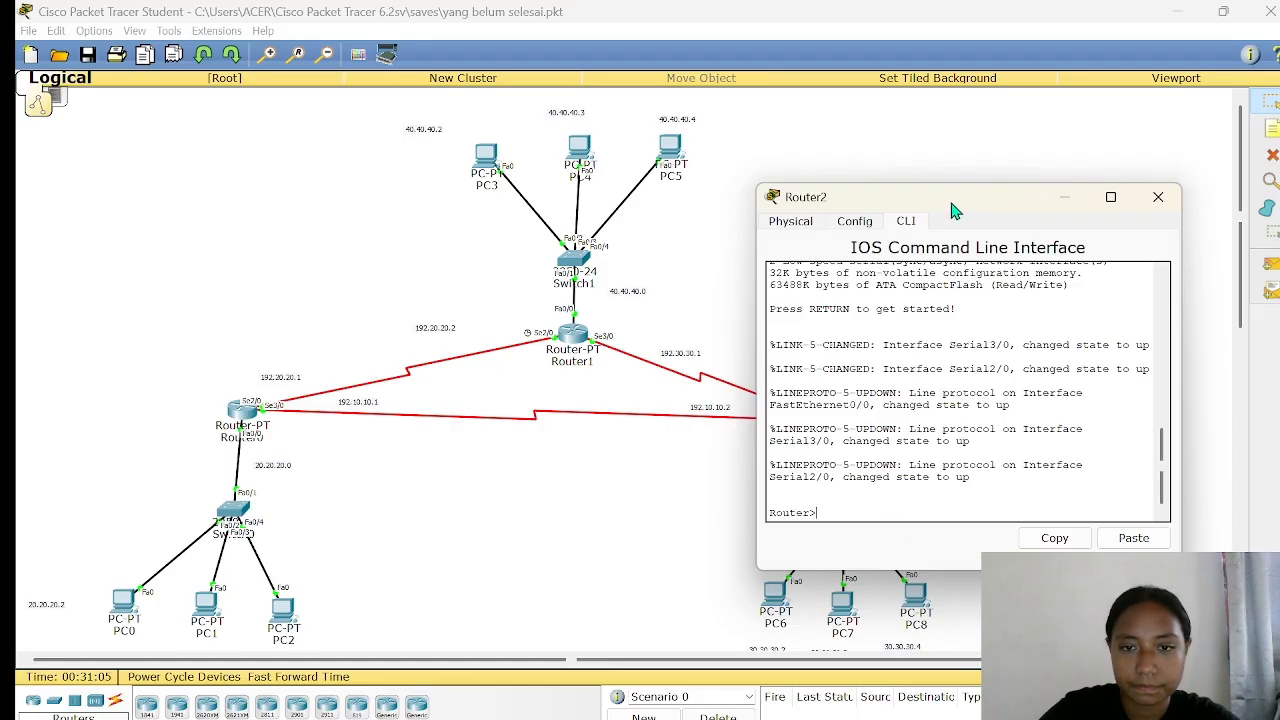
drag(952, 206, 982, 250)
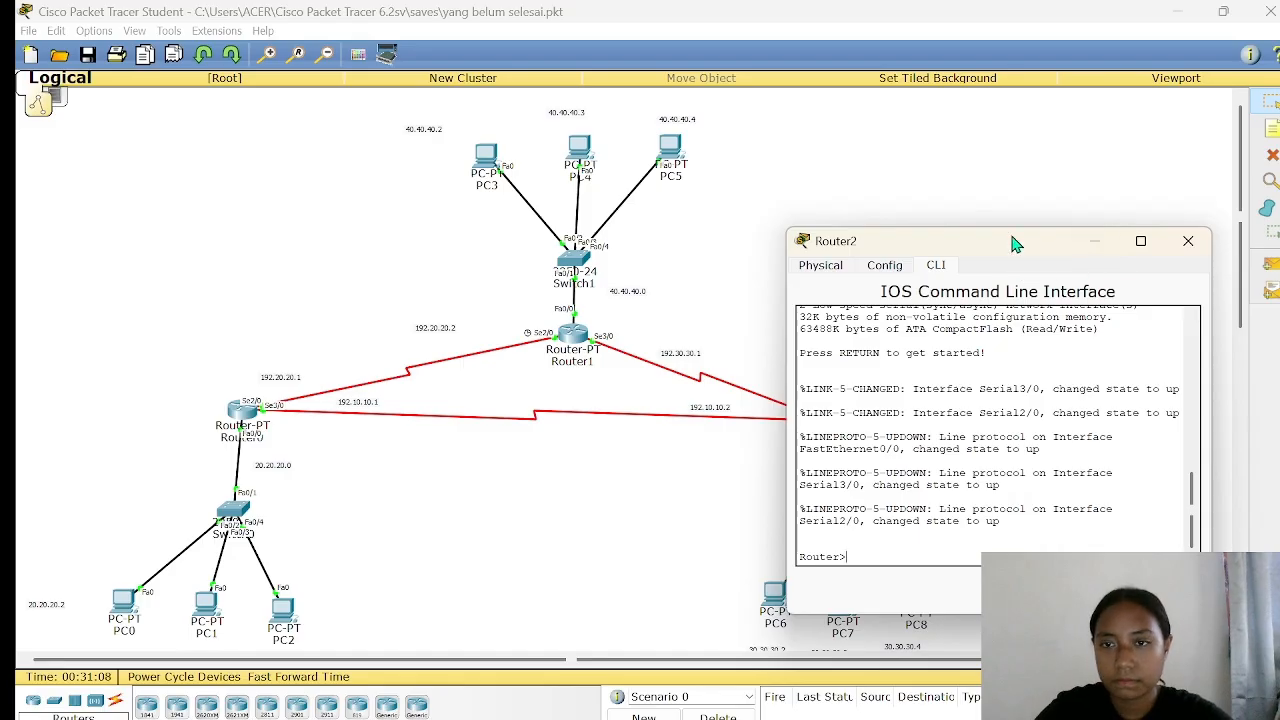
drag(1012, 244, 760, 182)
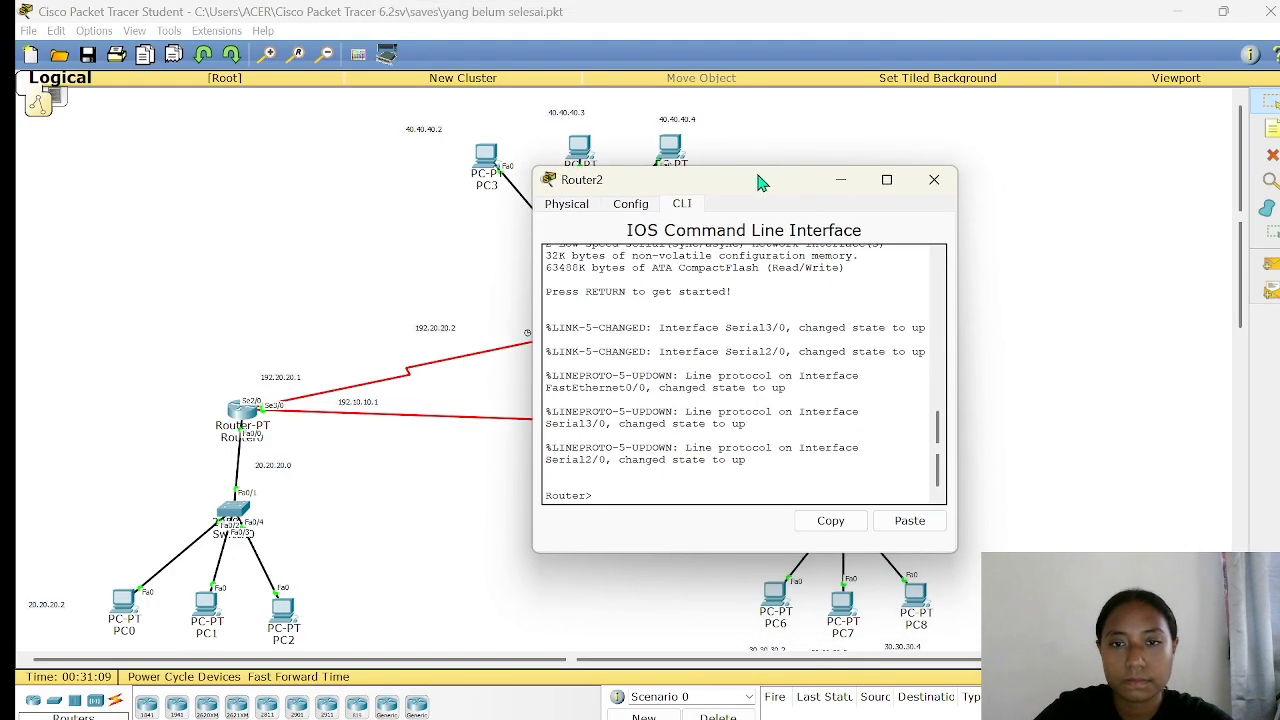
text(en)
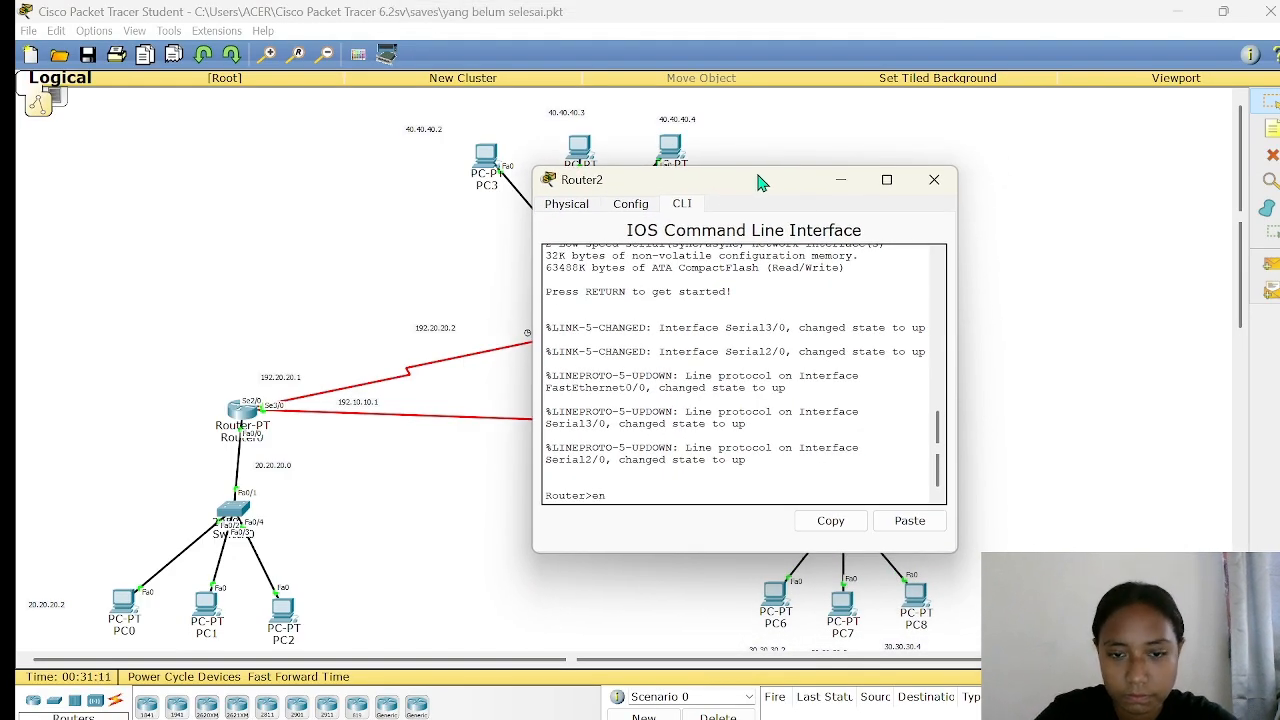
key(Return)
text(con)
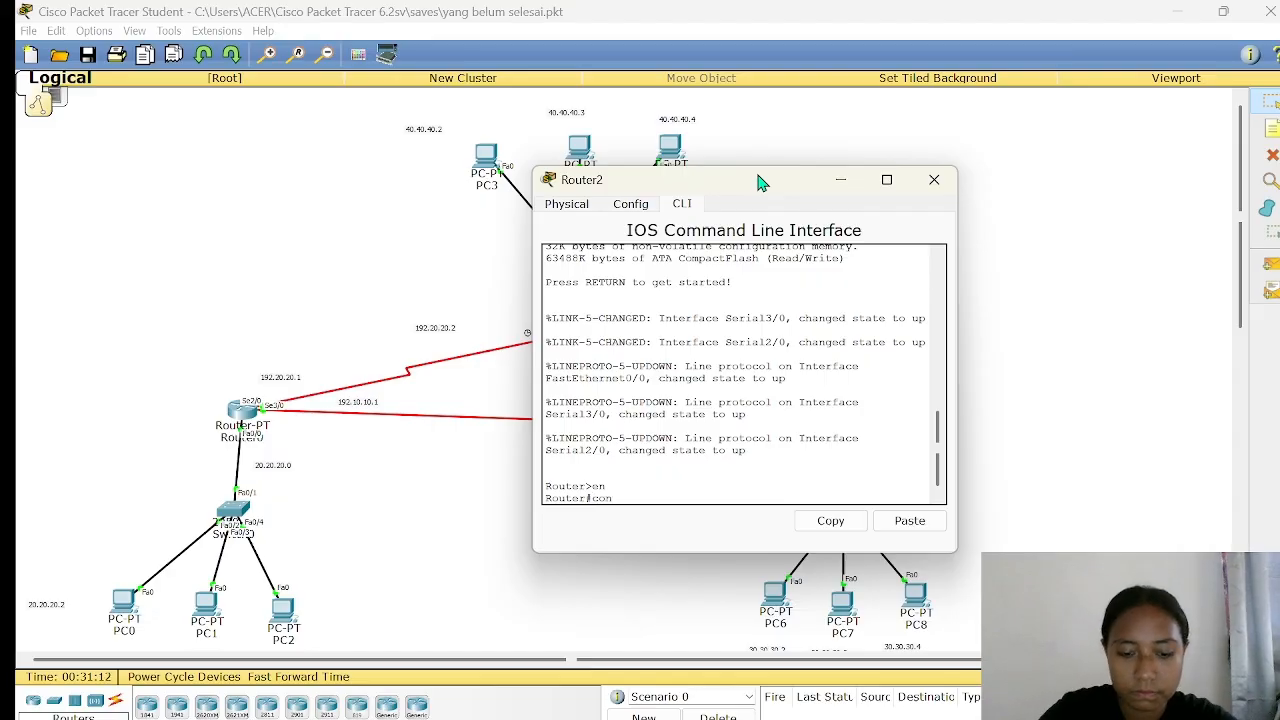
text(f t)
key(Return)
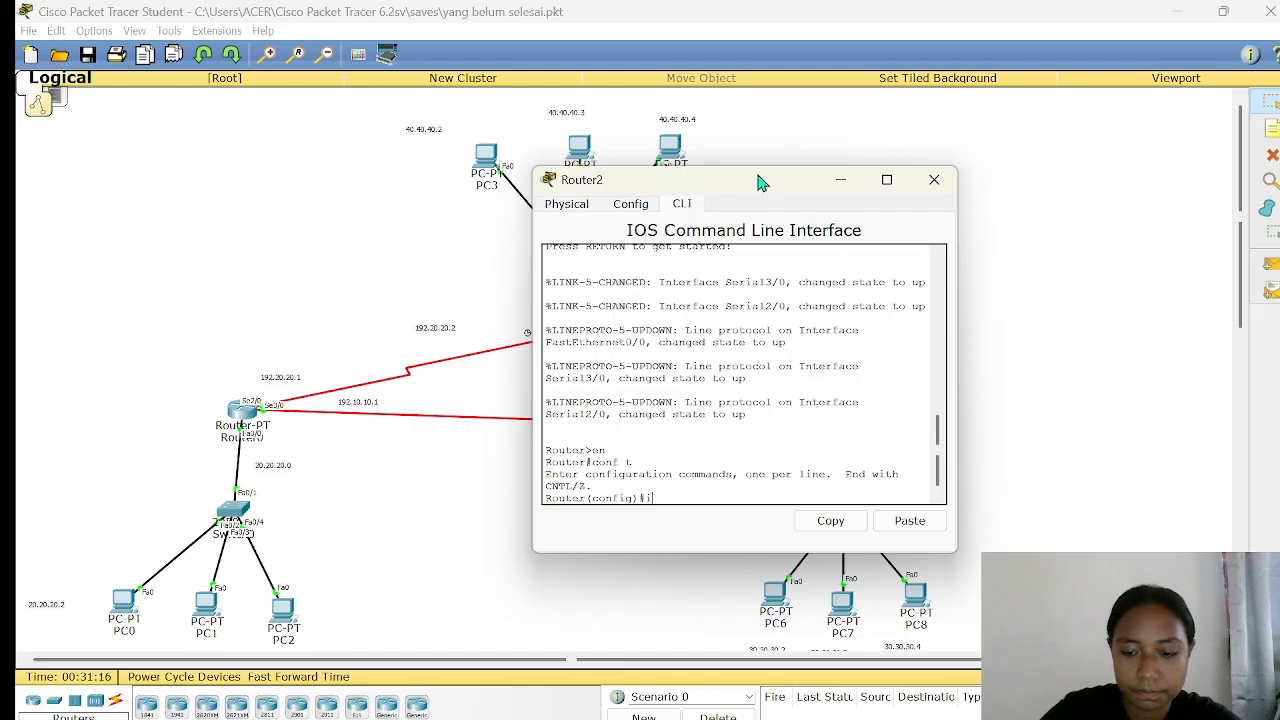
- Add a static route on Router2 to network 192.20.20.0 with mask 255.255.255.0 and next hop 192.30.30.1
text(ip rout)
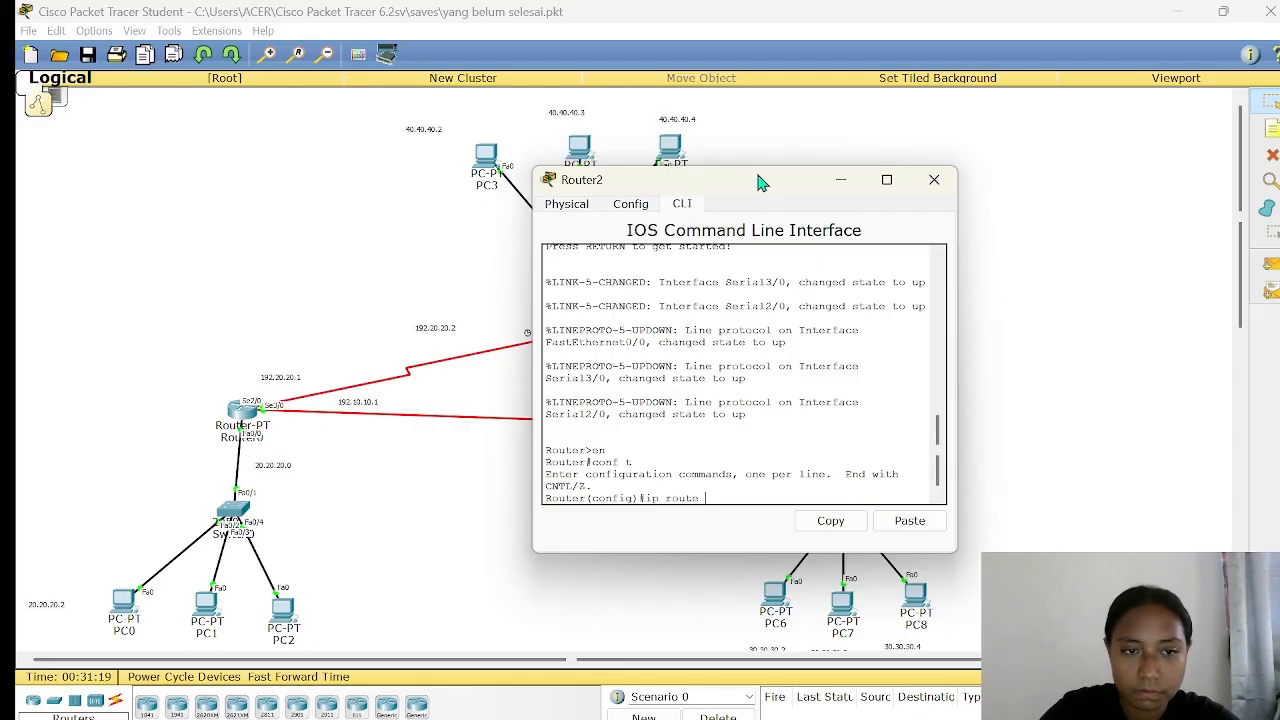
text(e)
drag(758, 182, 1010, 340)
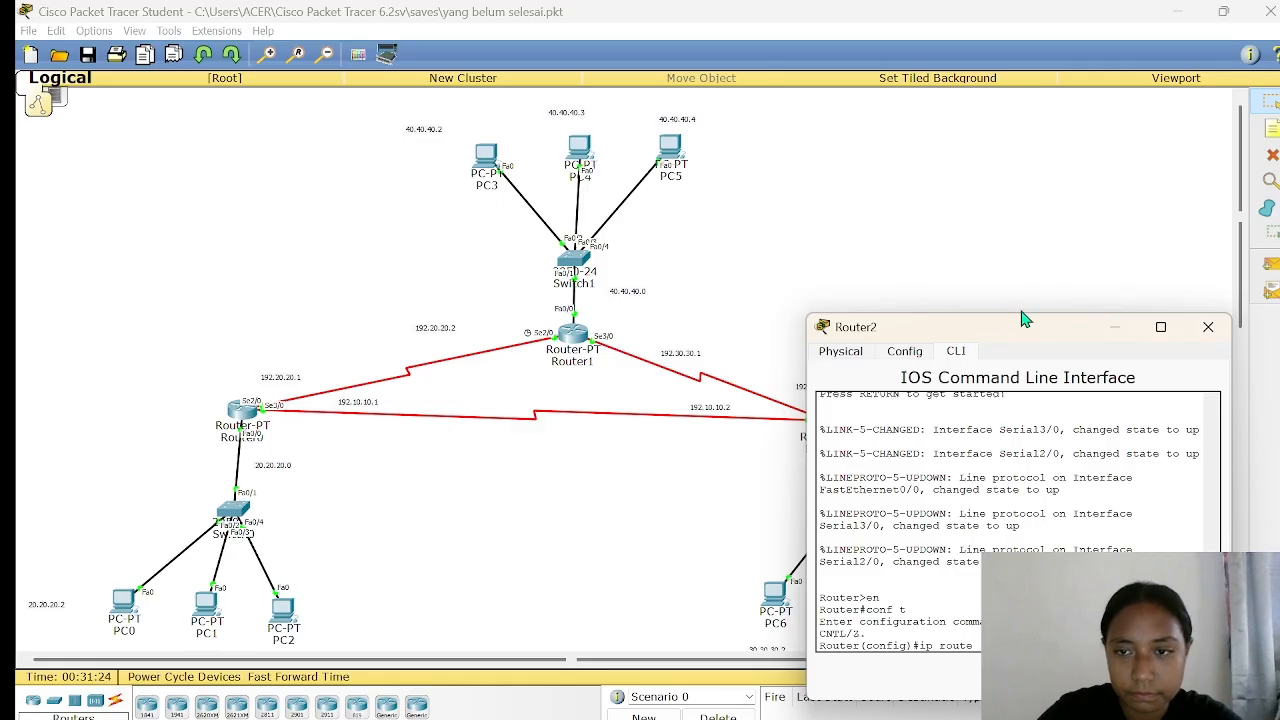
drag(1024, 318, 1026, 112)
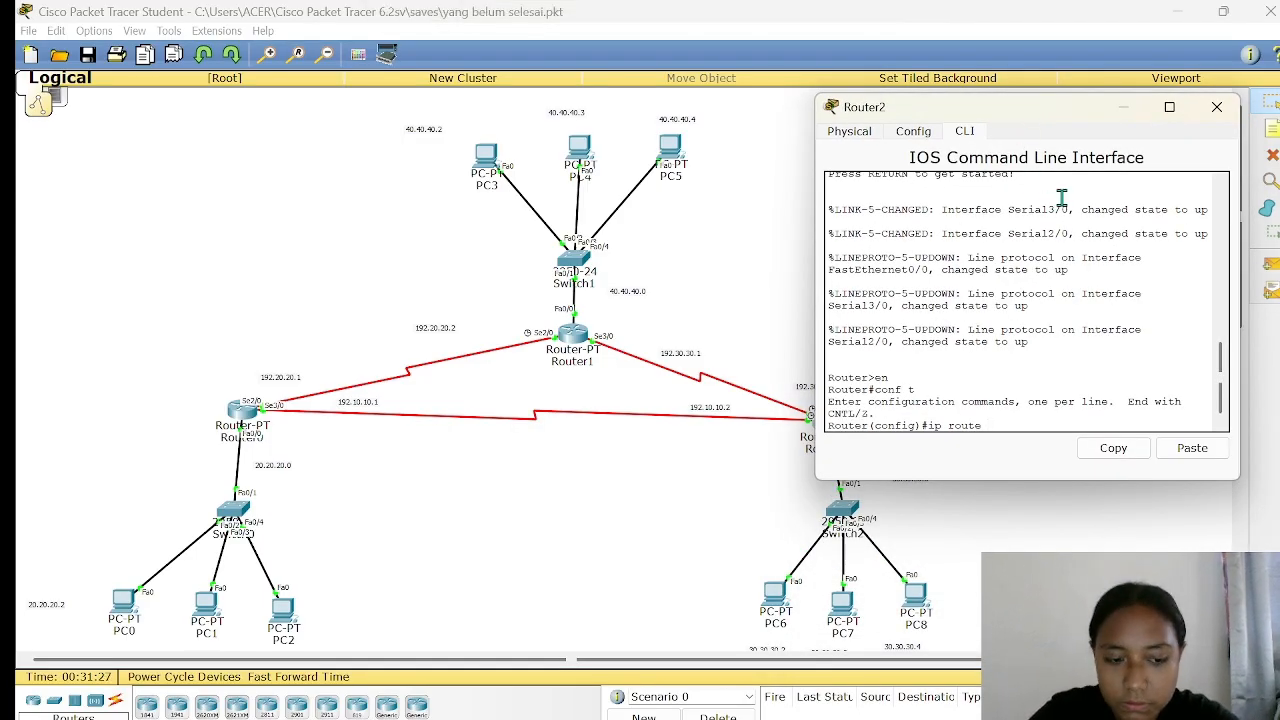
text(192)
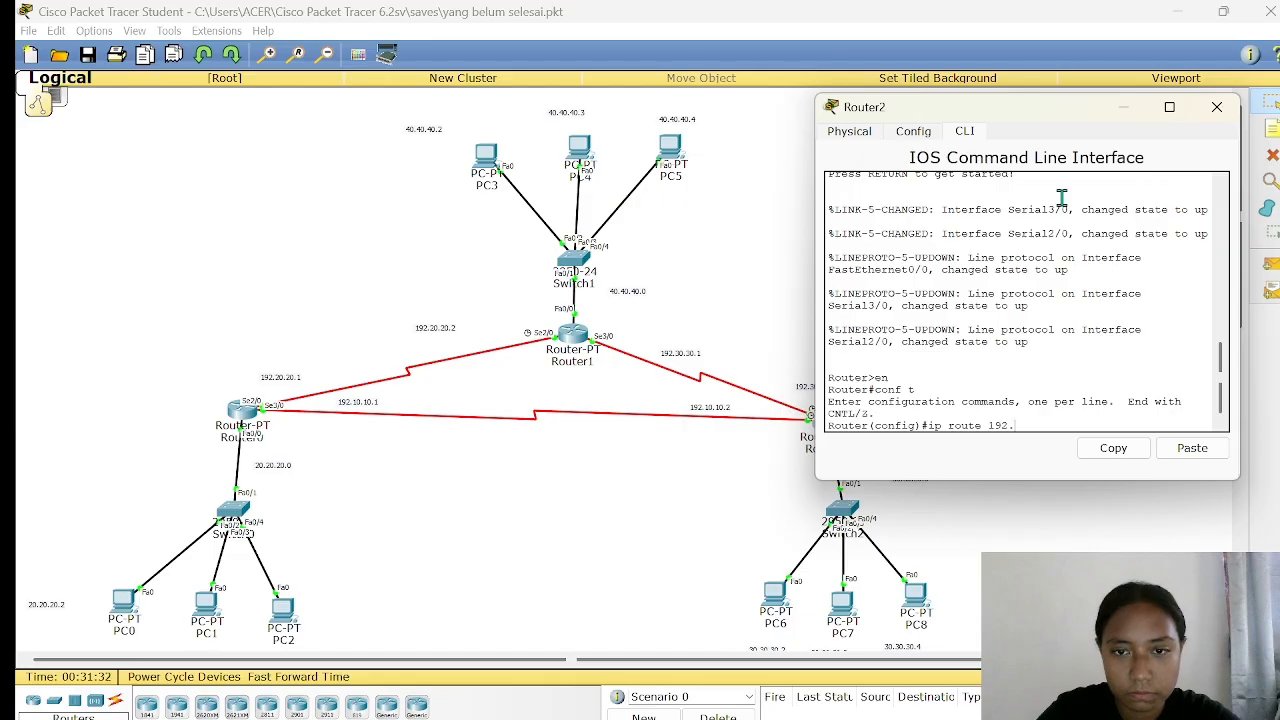
text(.2)
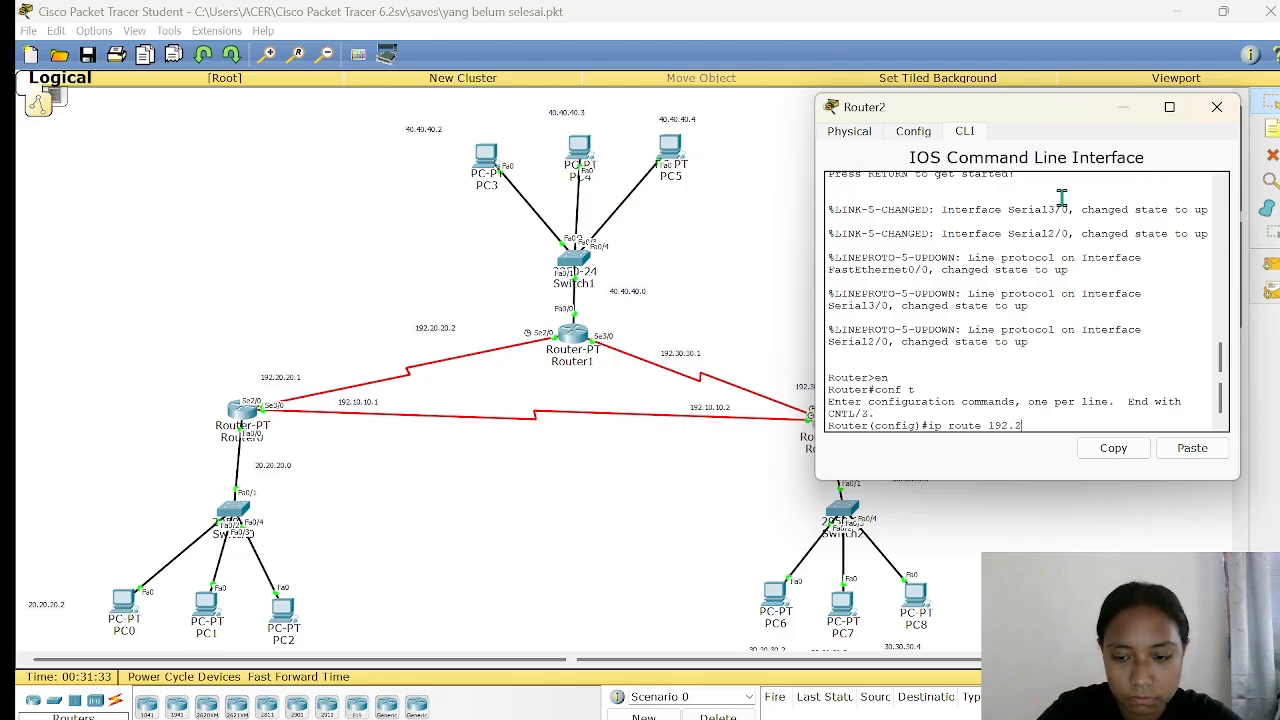
text(0.20.0)
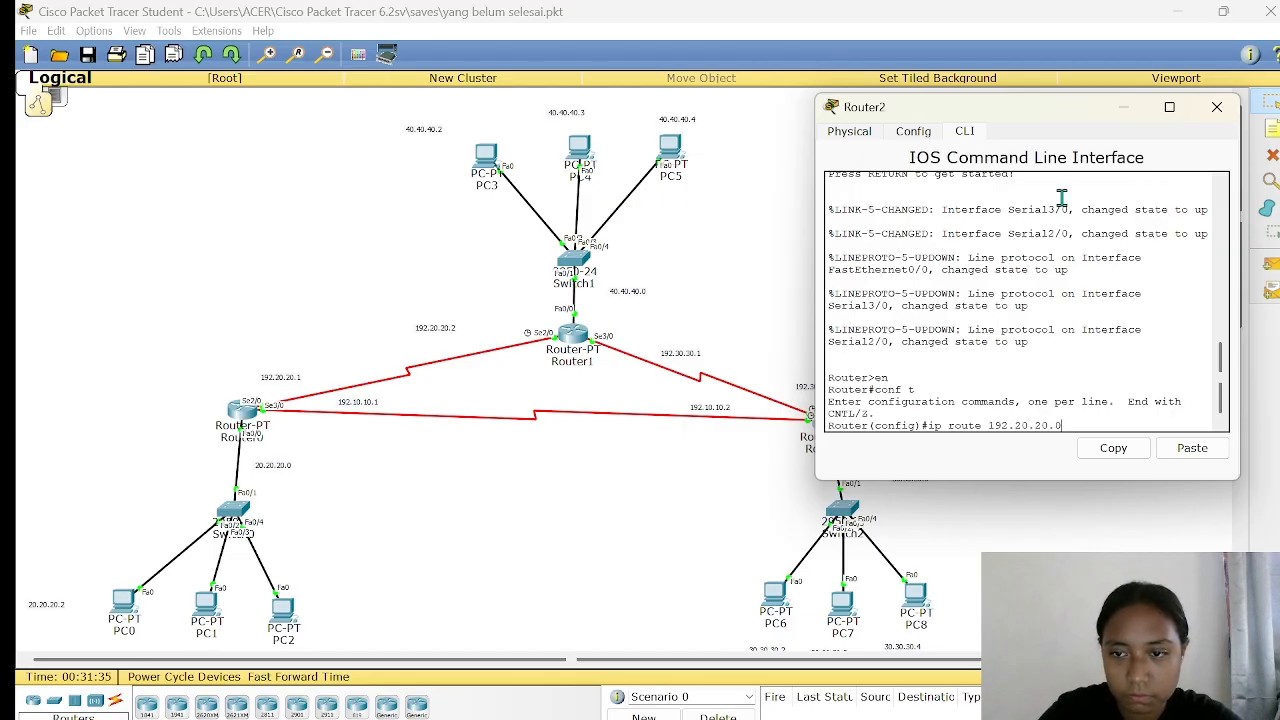
text( 255.2)
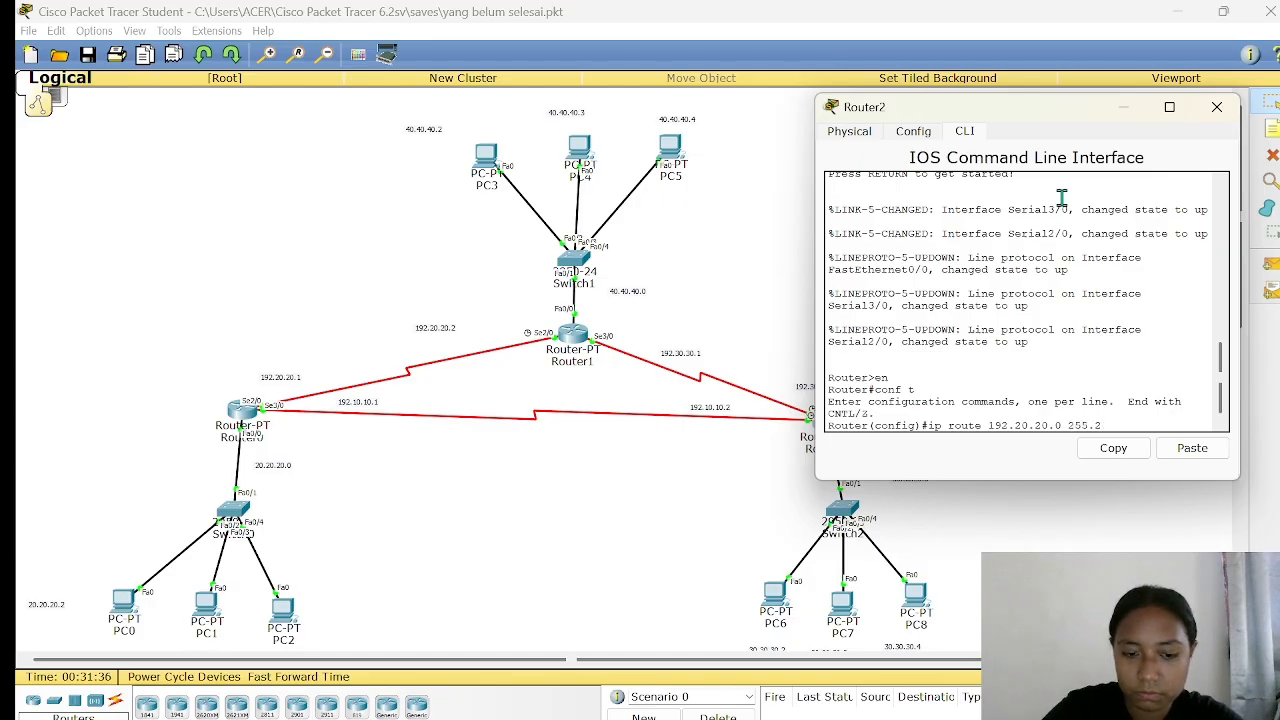
text(55.25)
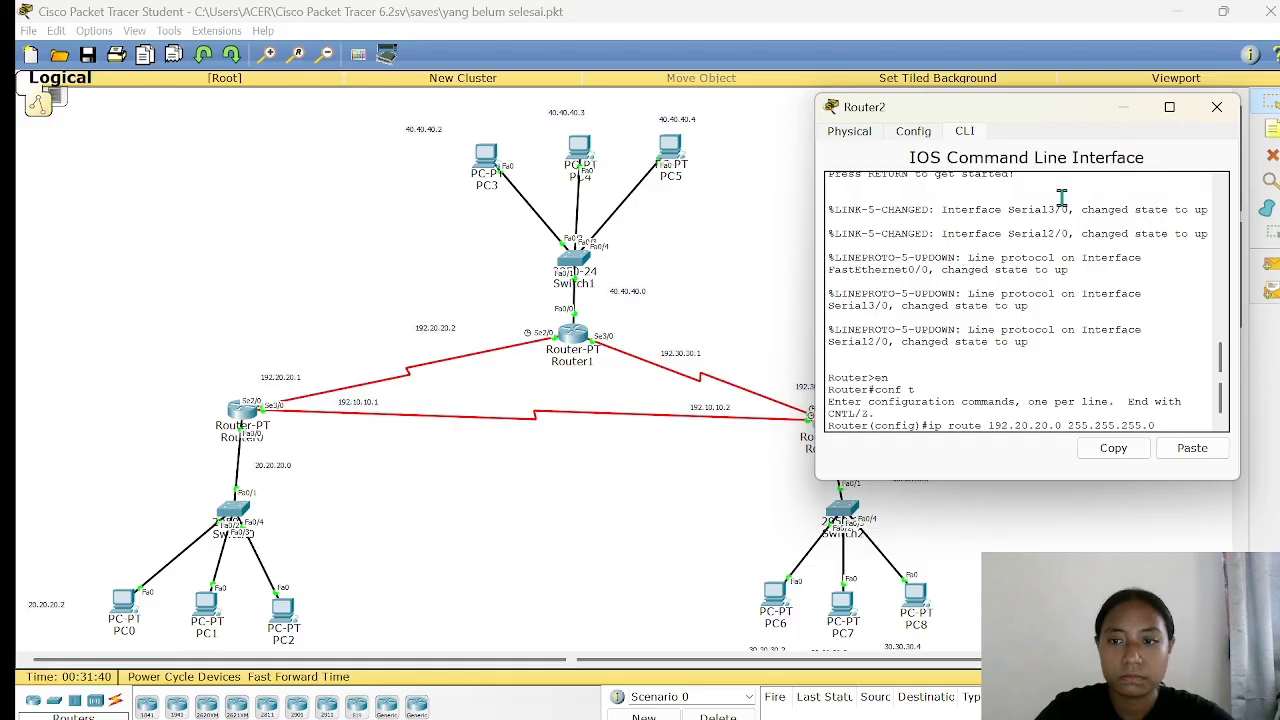
text(5.0)
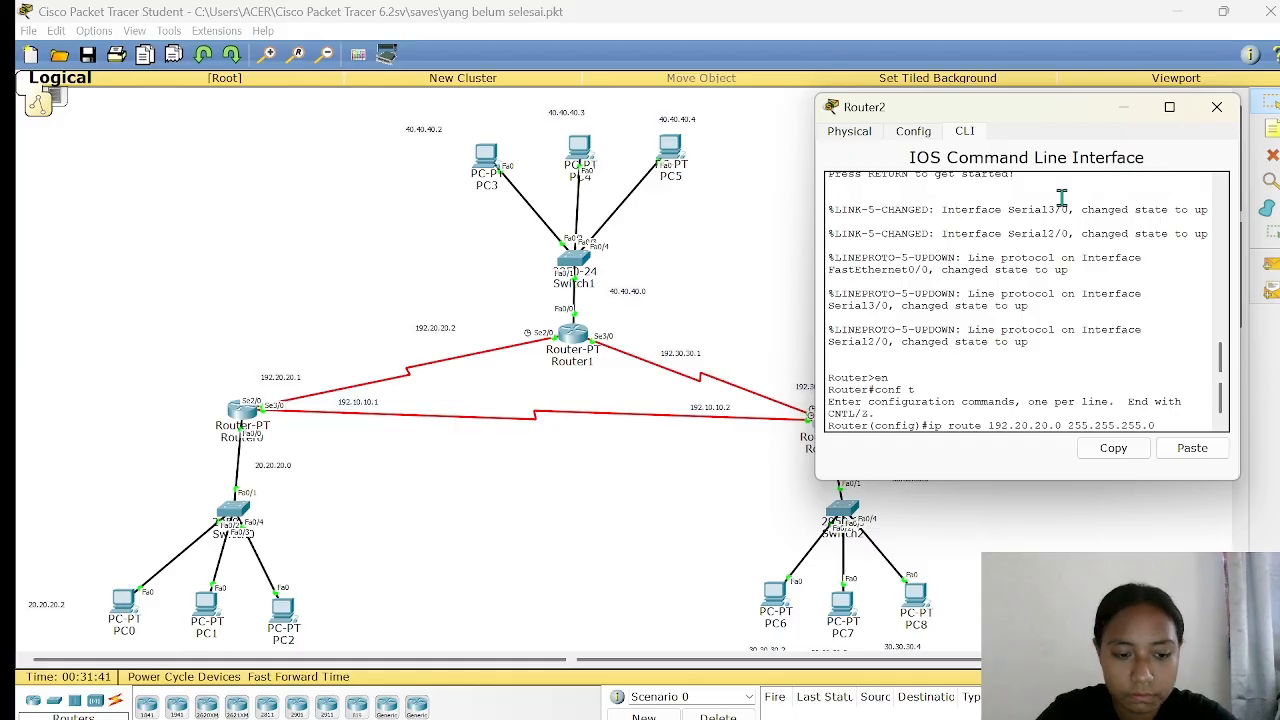
text( 192)
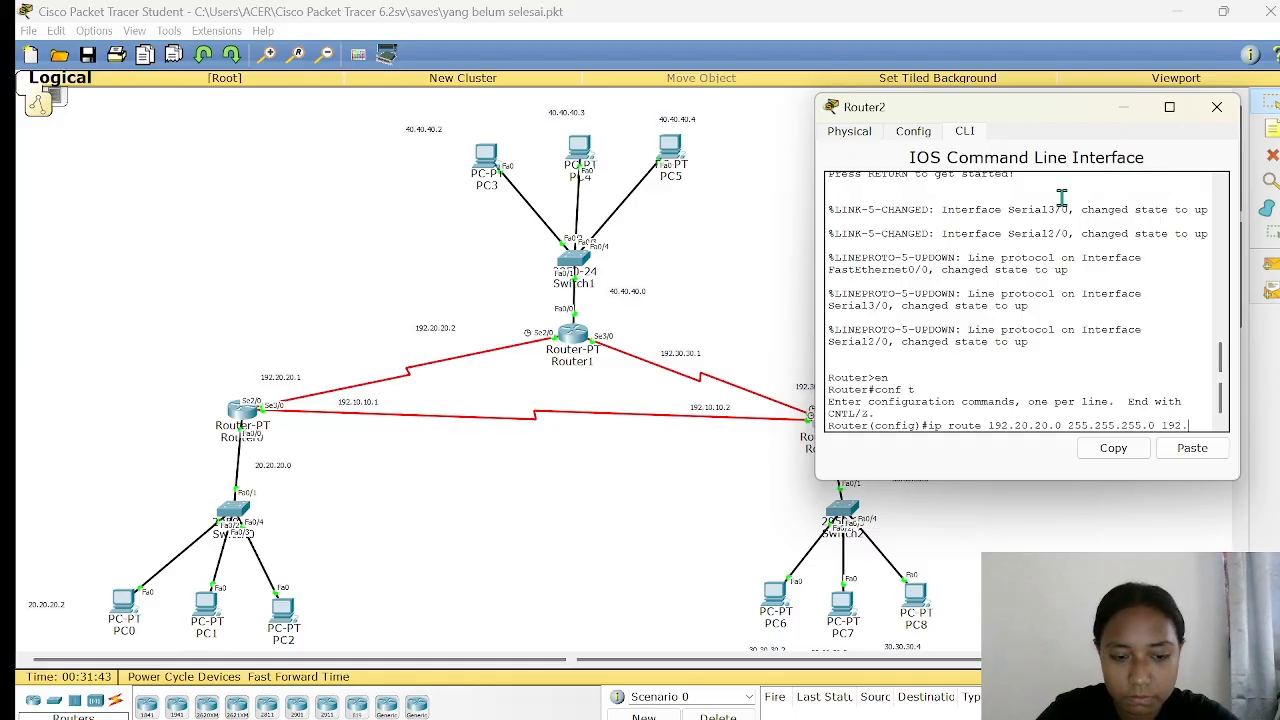
text(.30.3)
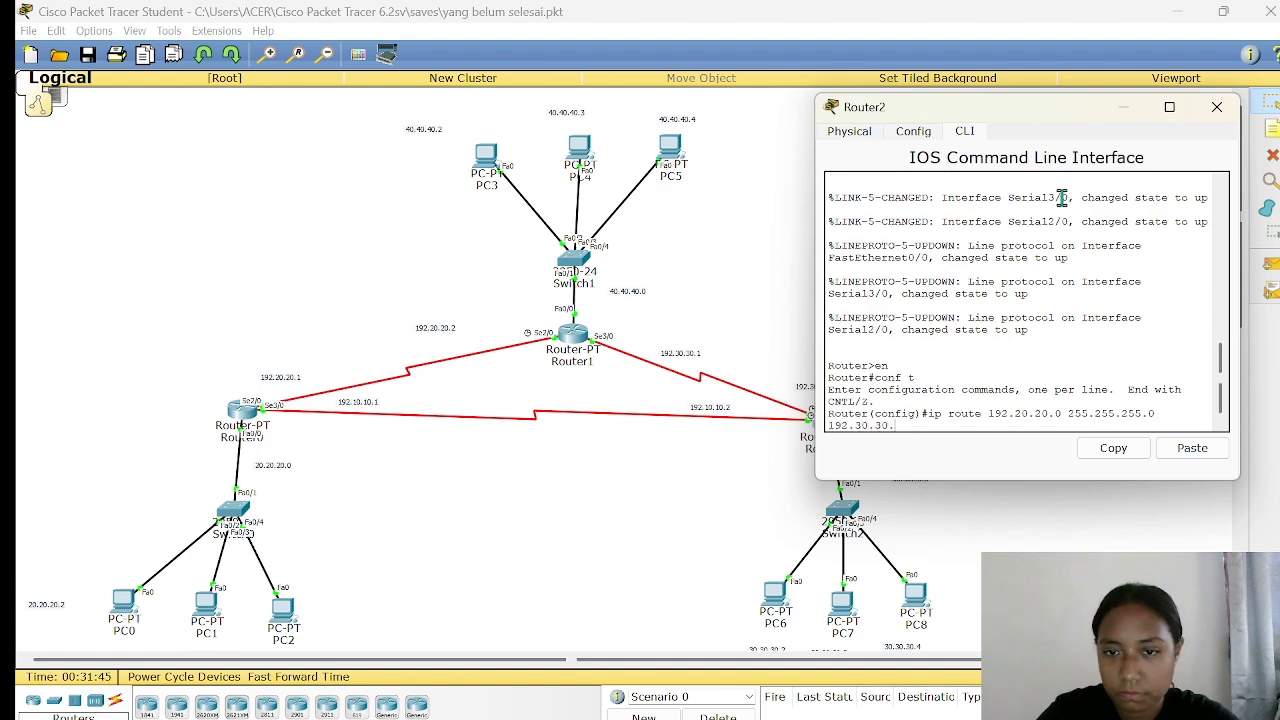
text(0.)
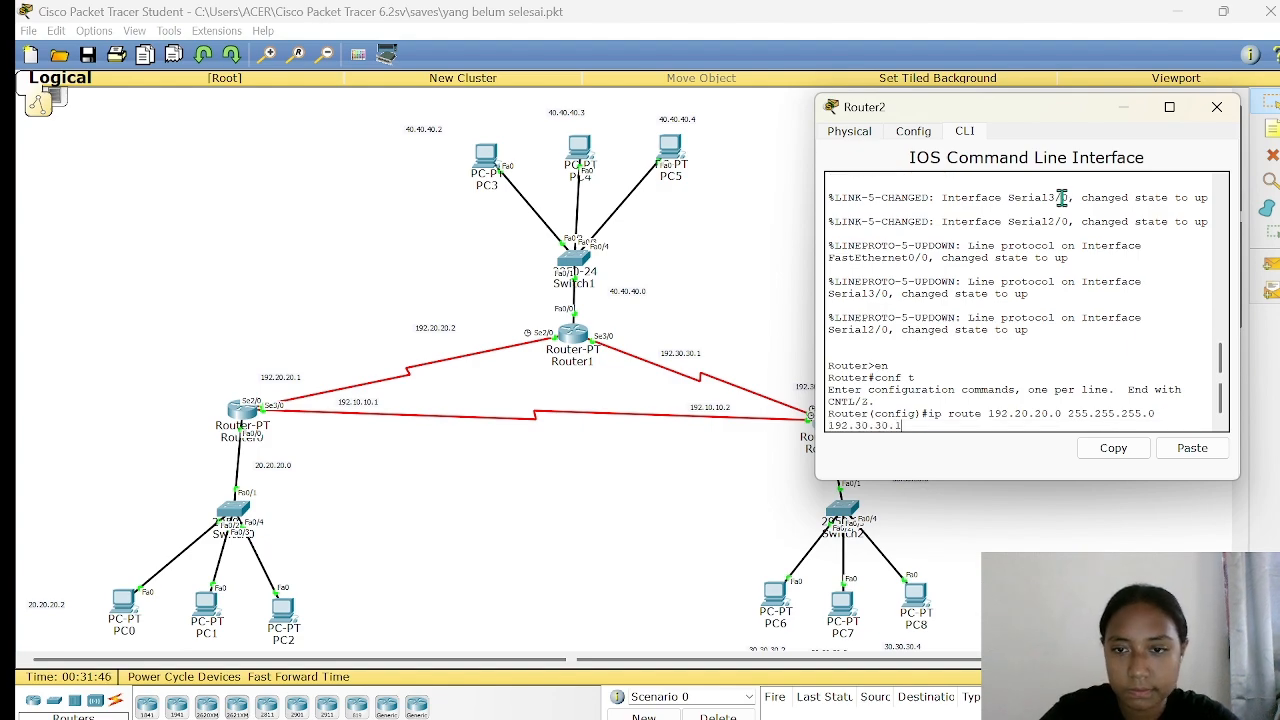
text(1)
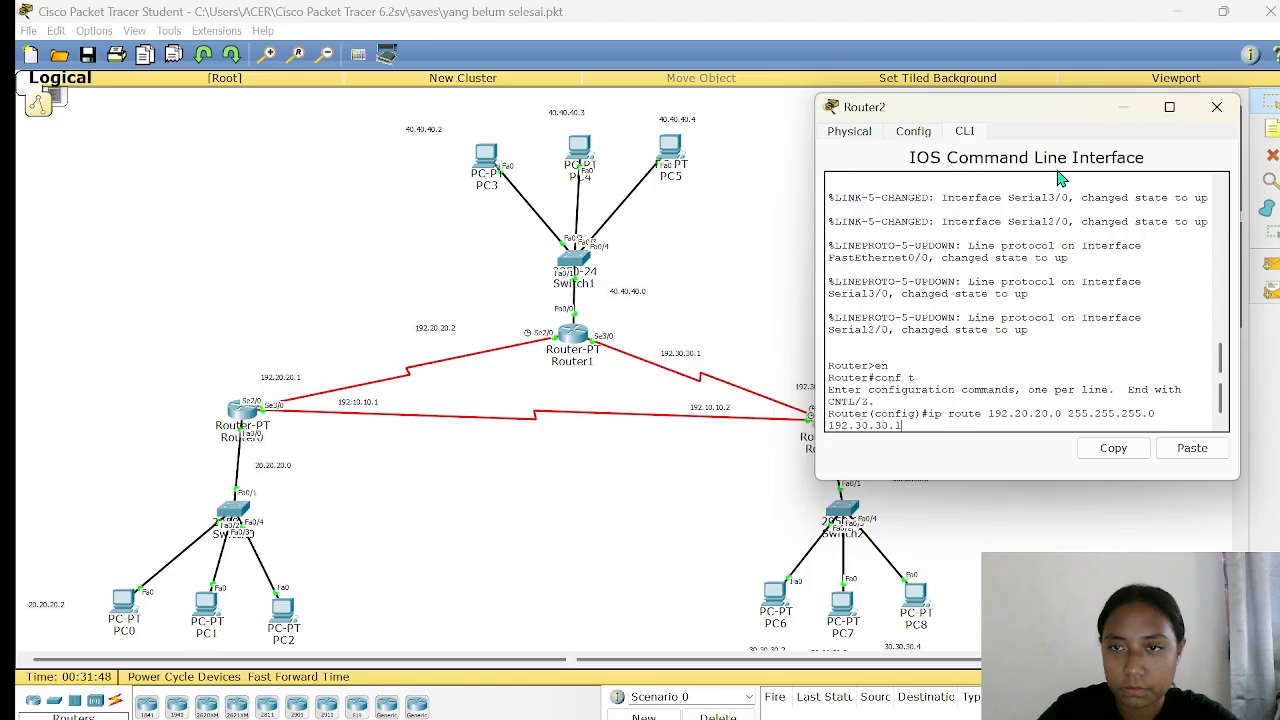
drag(1049, 114, 1031, 122)
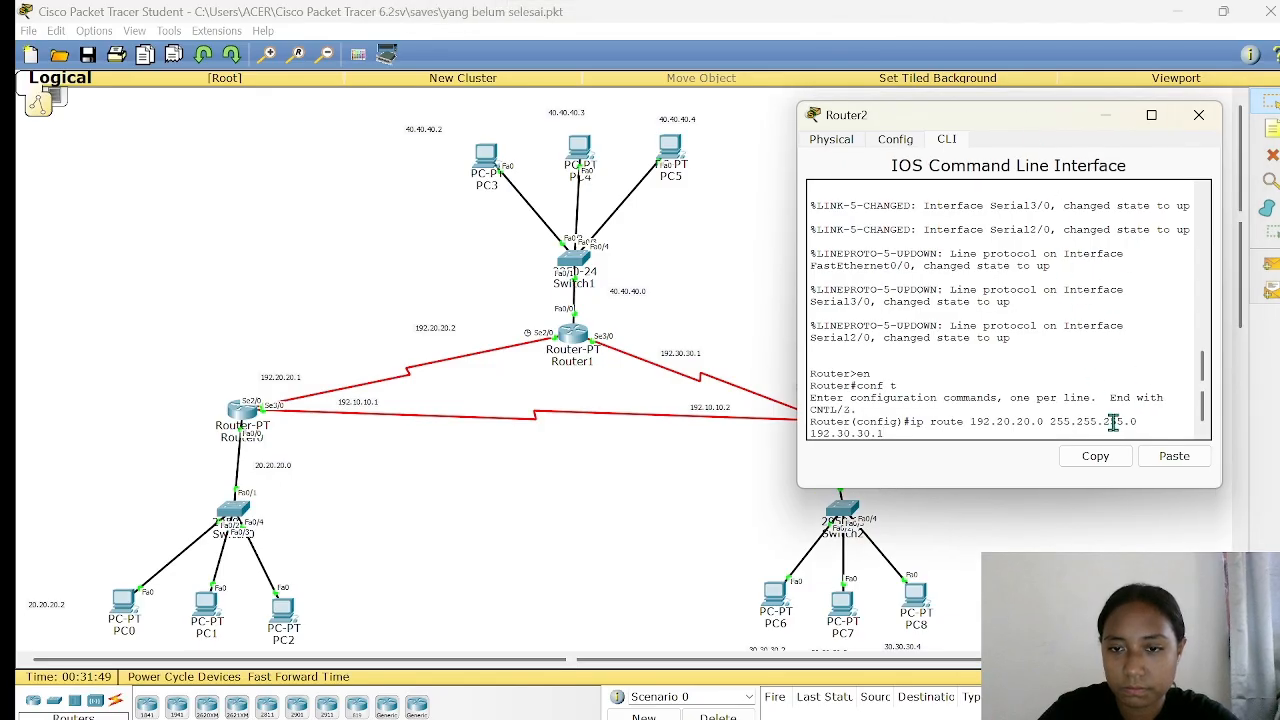
key(Return)
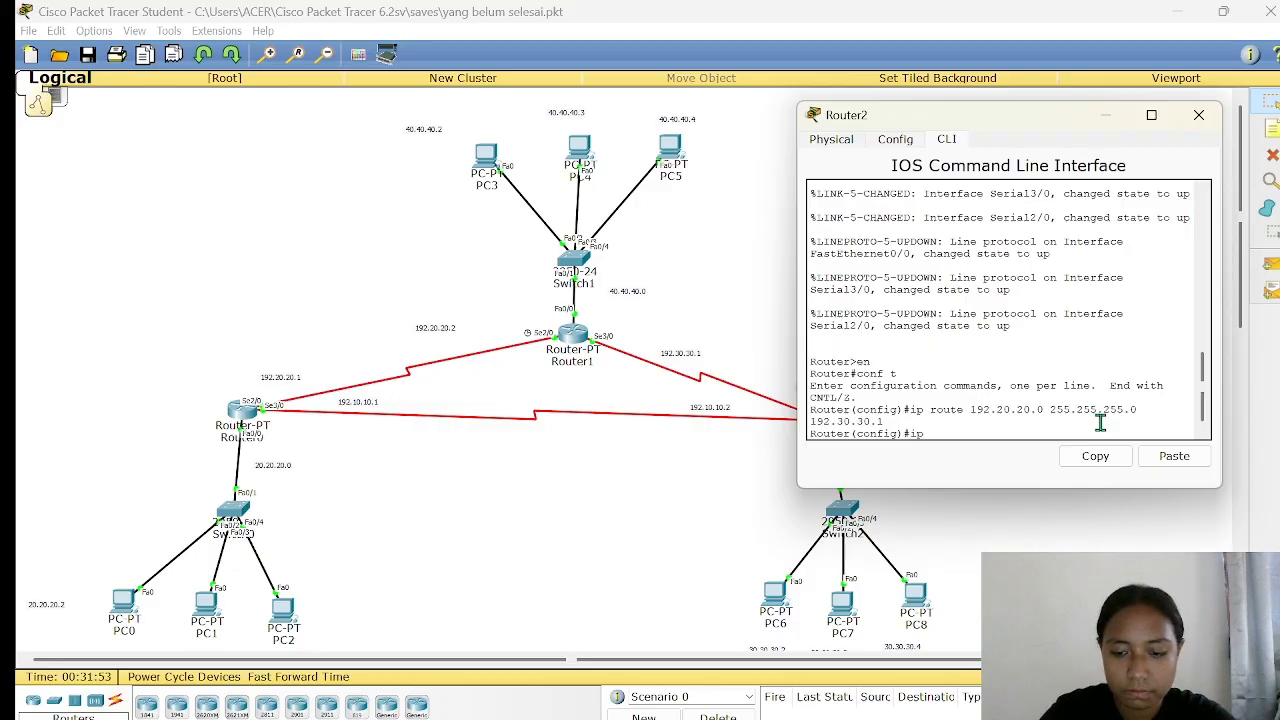
- Add a static route on Router2 to network 192.10.10.0 with mask 255.255.255.0 and next hop 192.20.20.1
text(ip route)
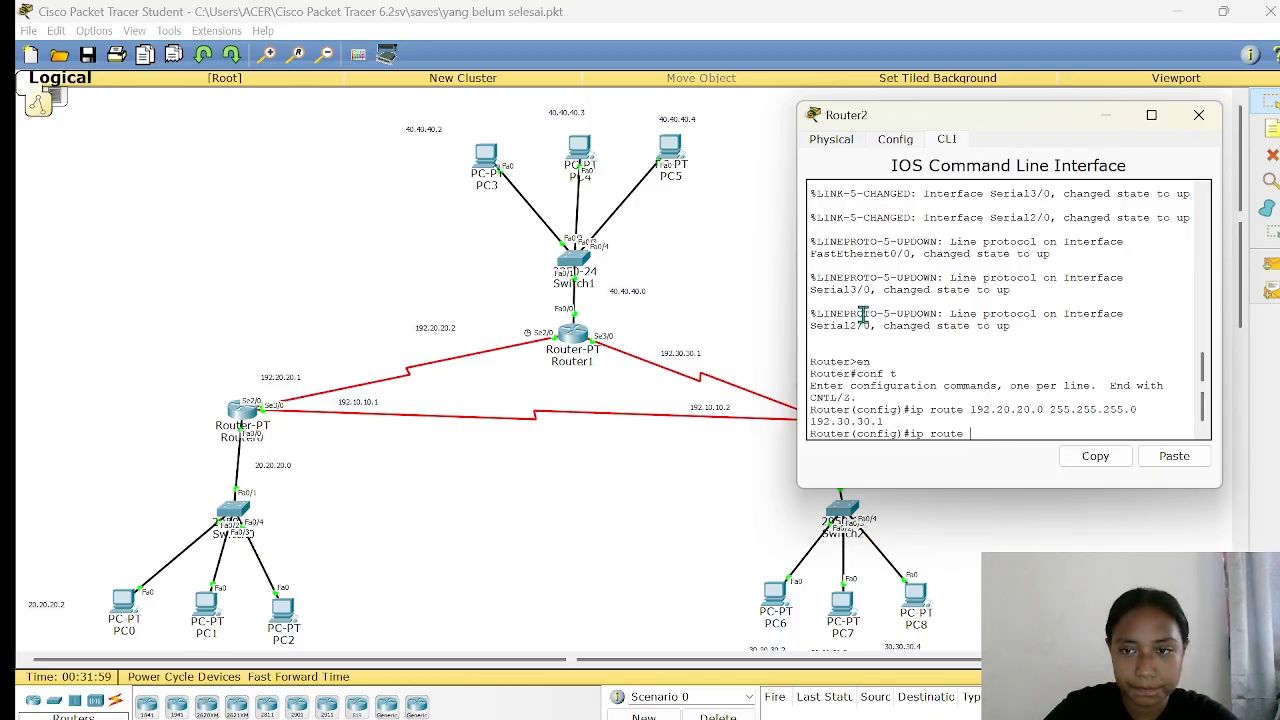
text(92)
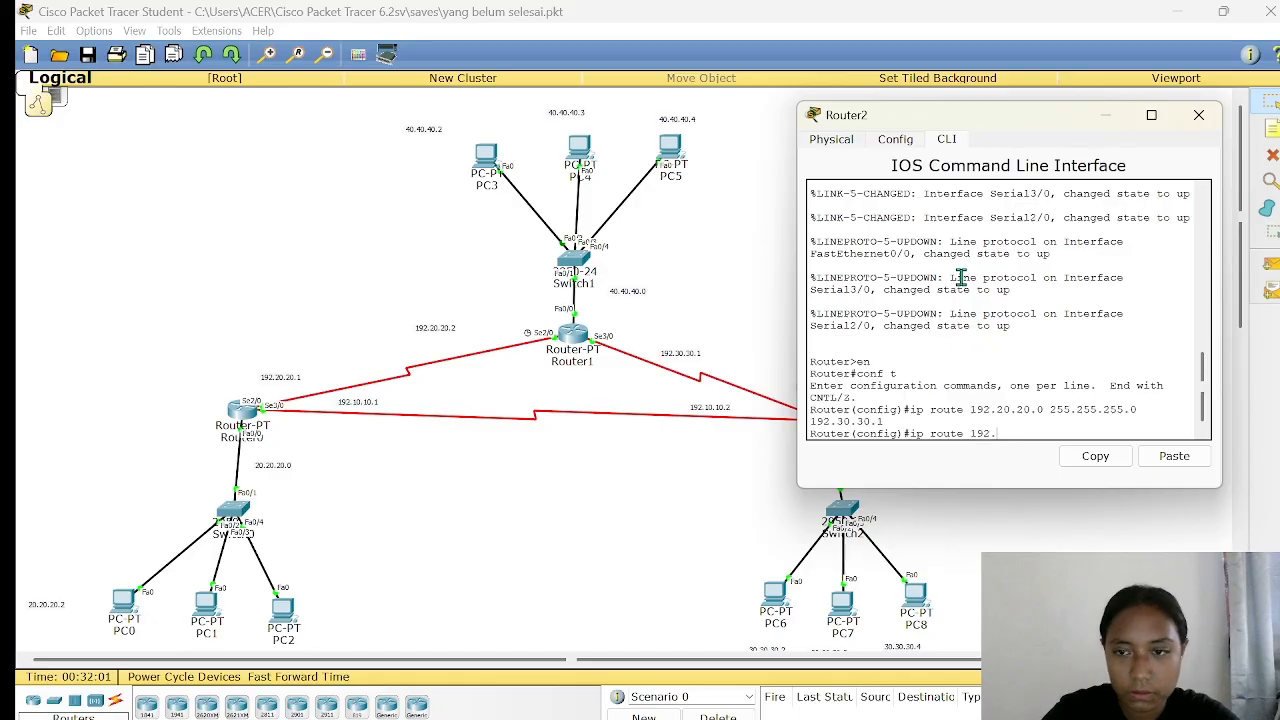
text(.10.10.)
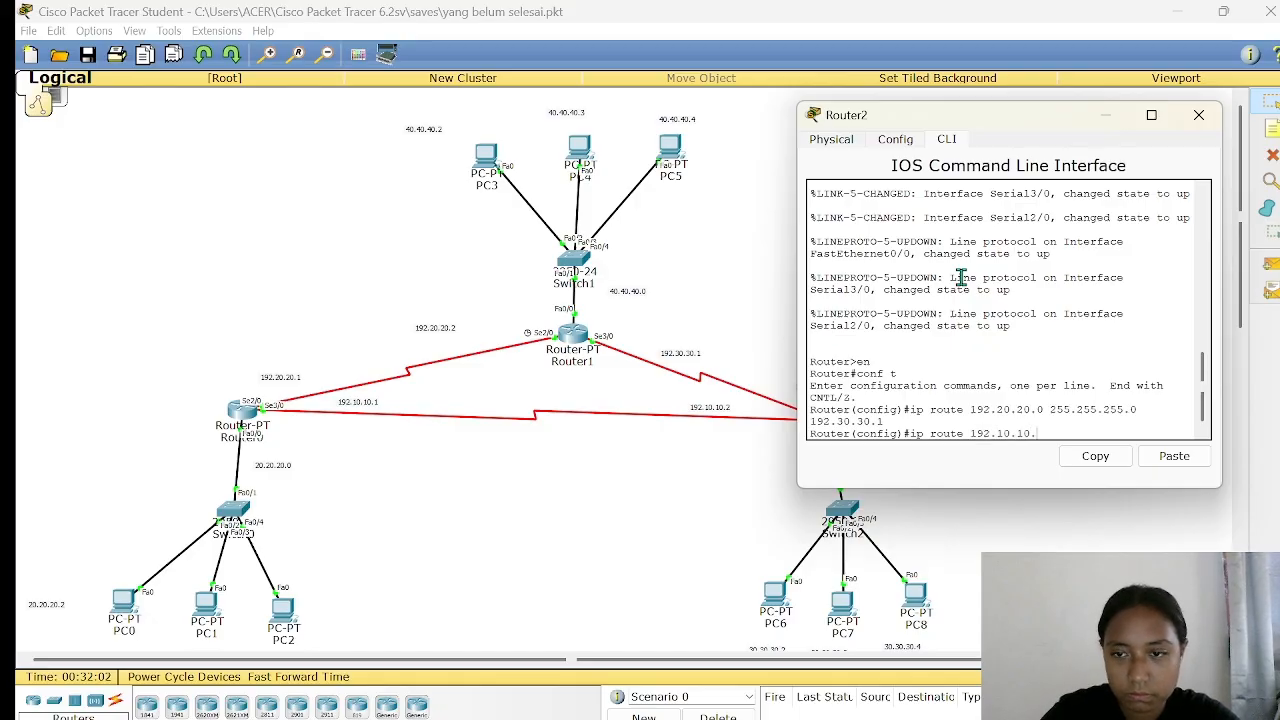
text(0 255)
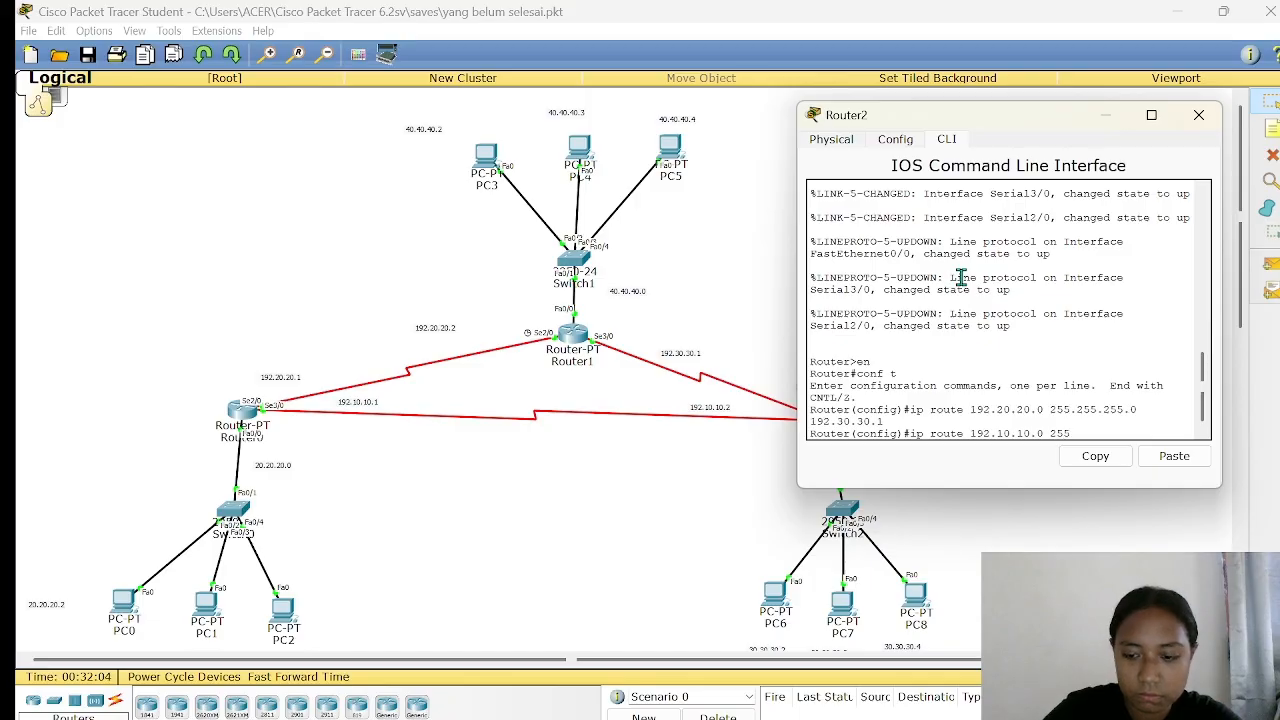
text(.255.)
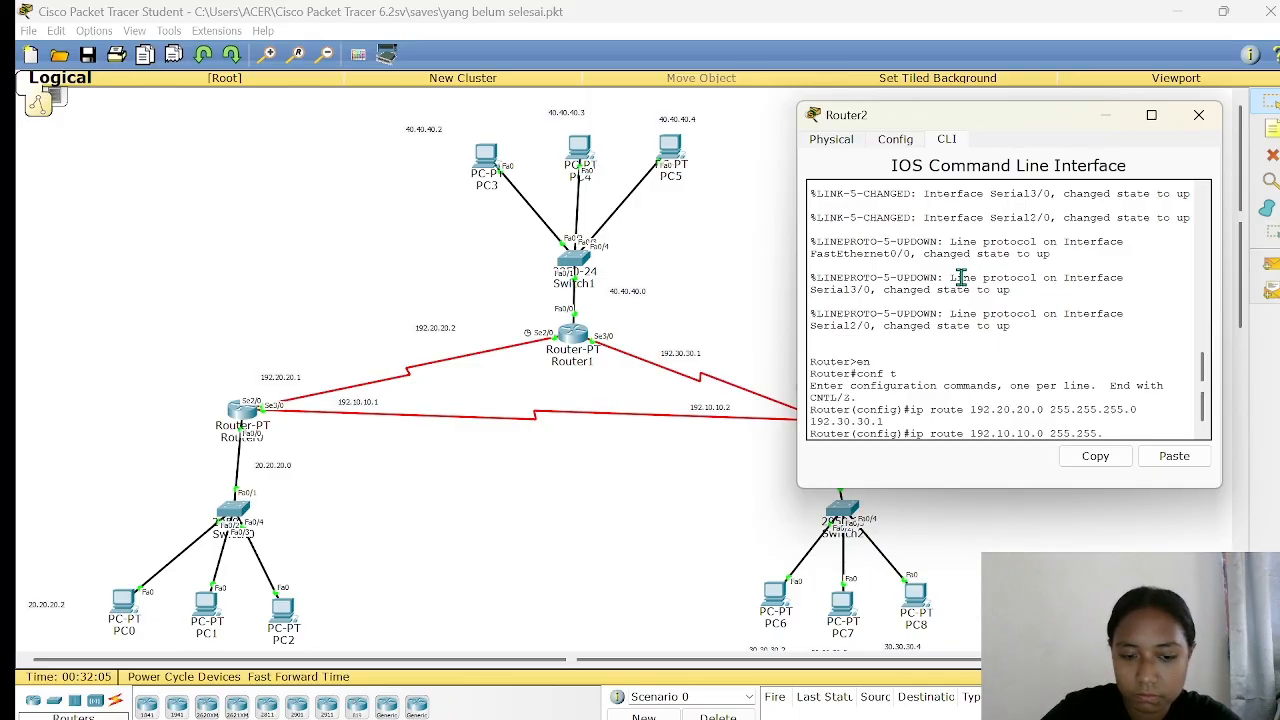
text(255.0)
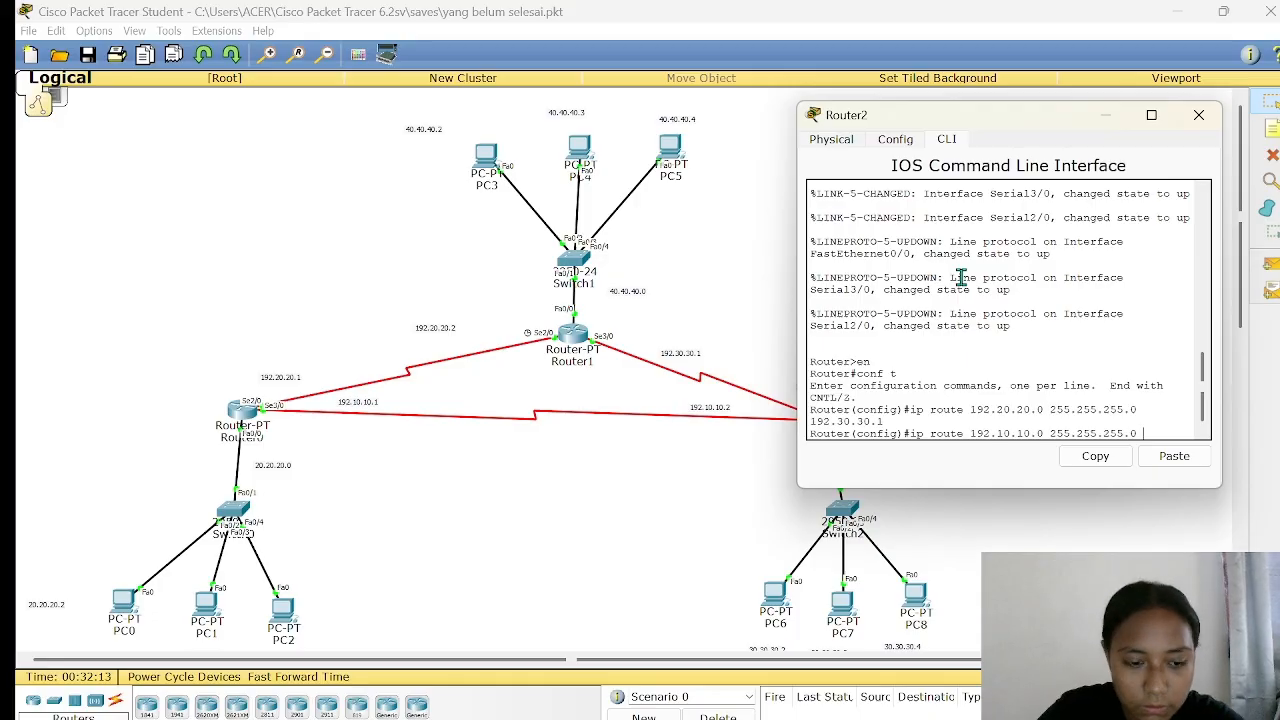
text(19)
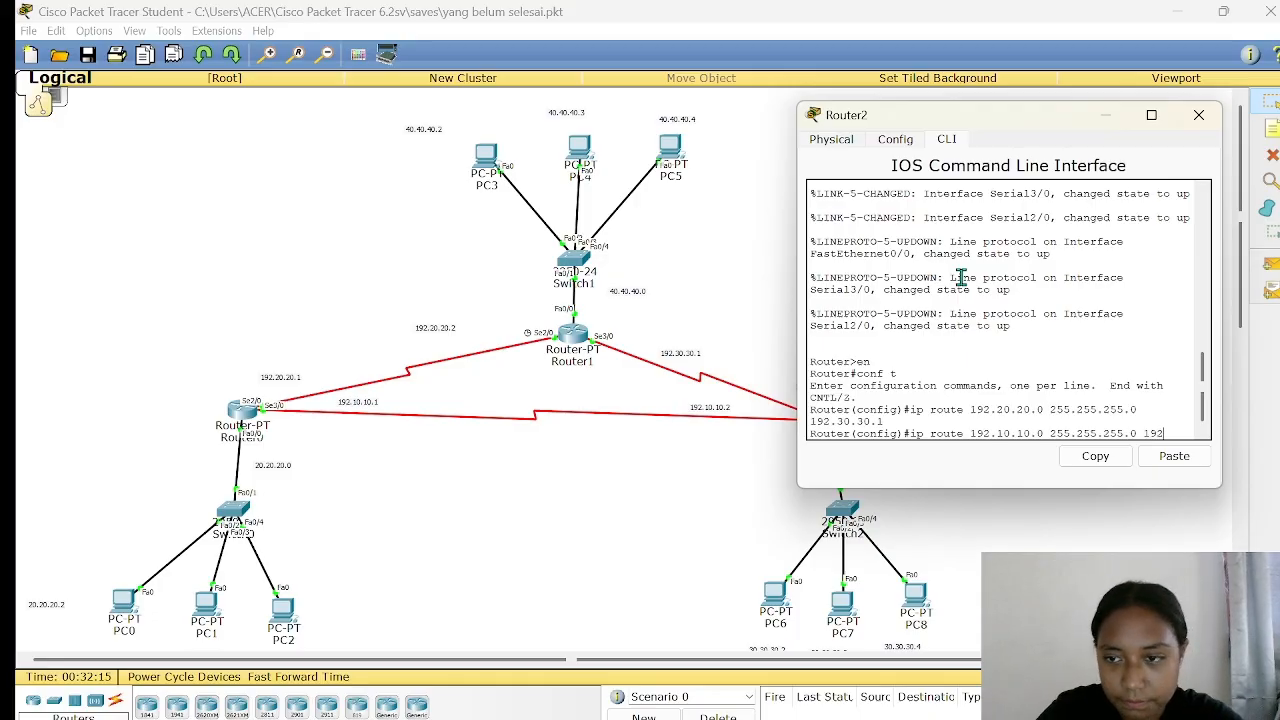
text(20.20.)
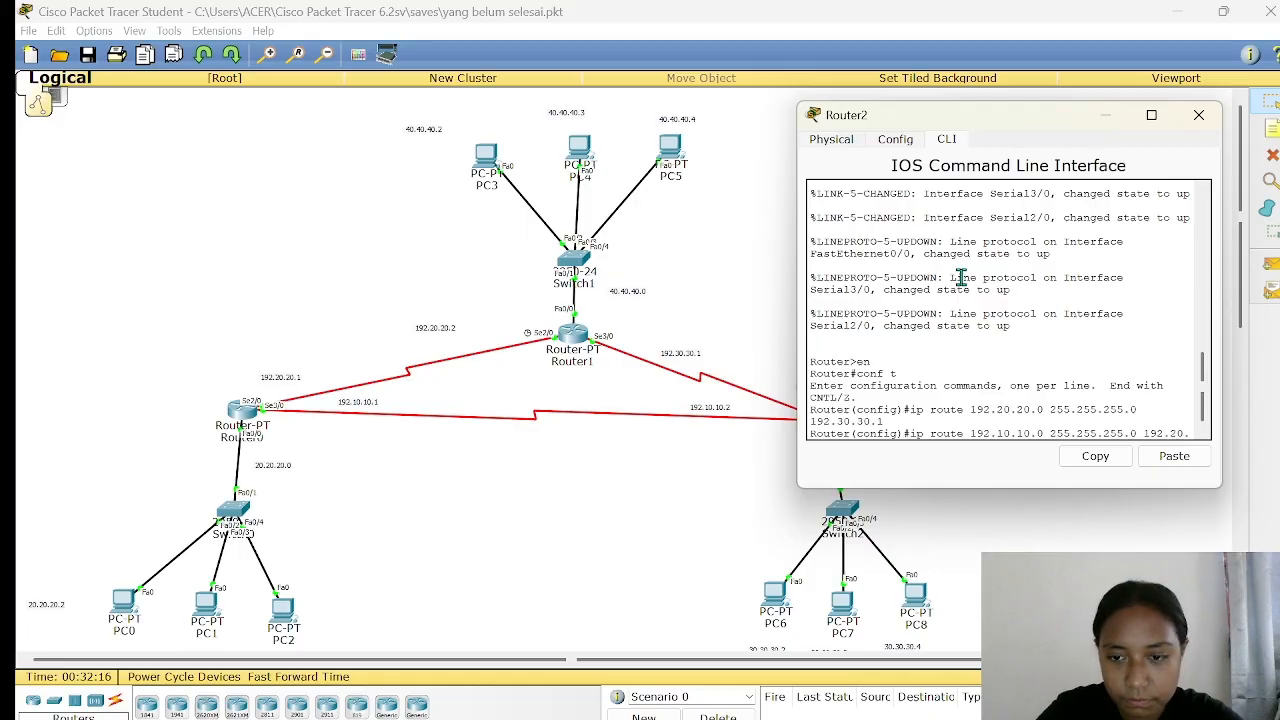
text(20.1)
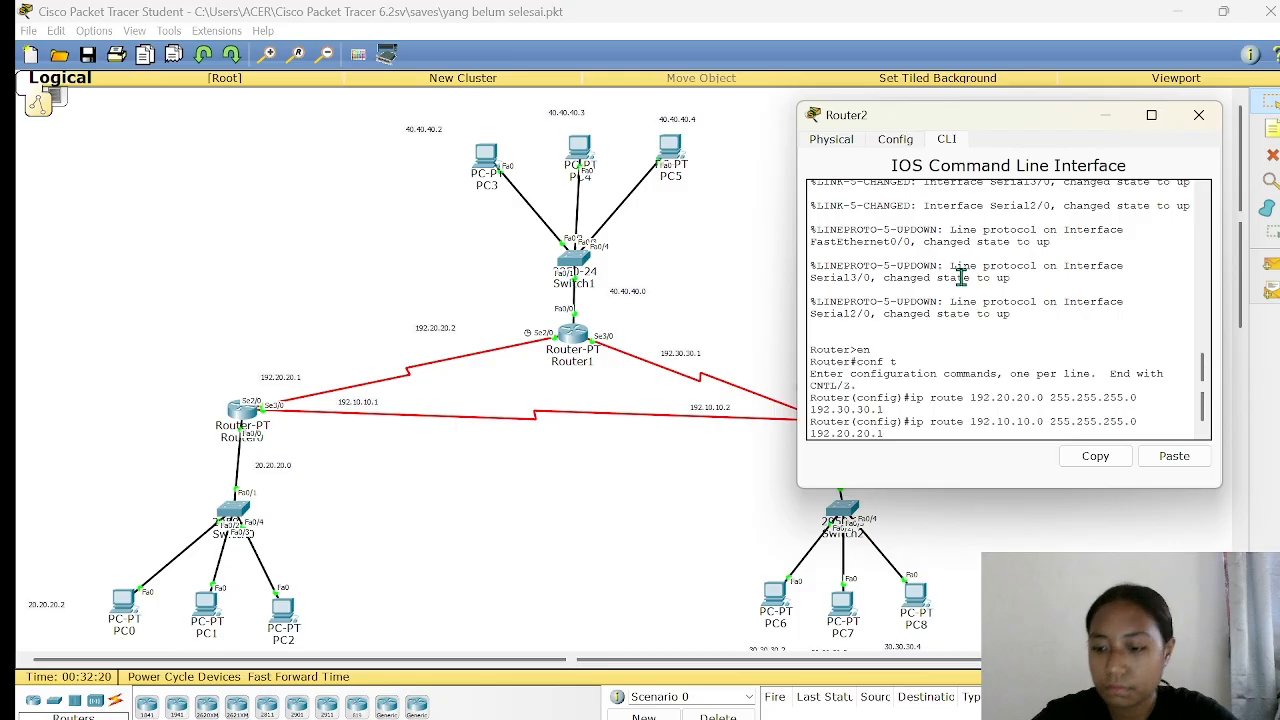
key(Return)
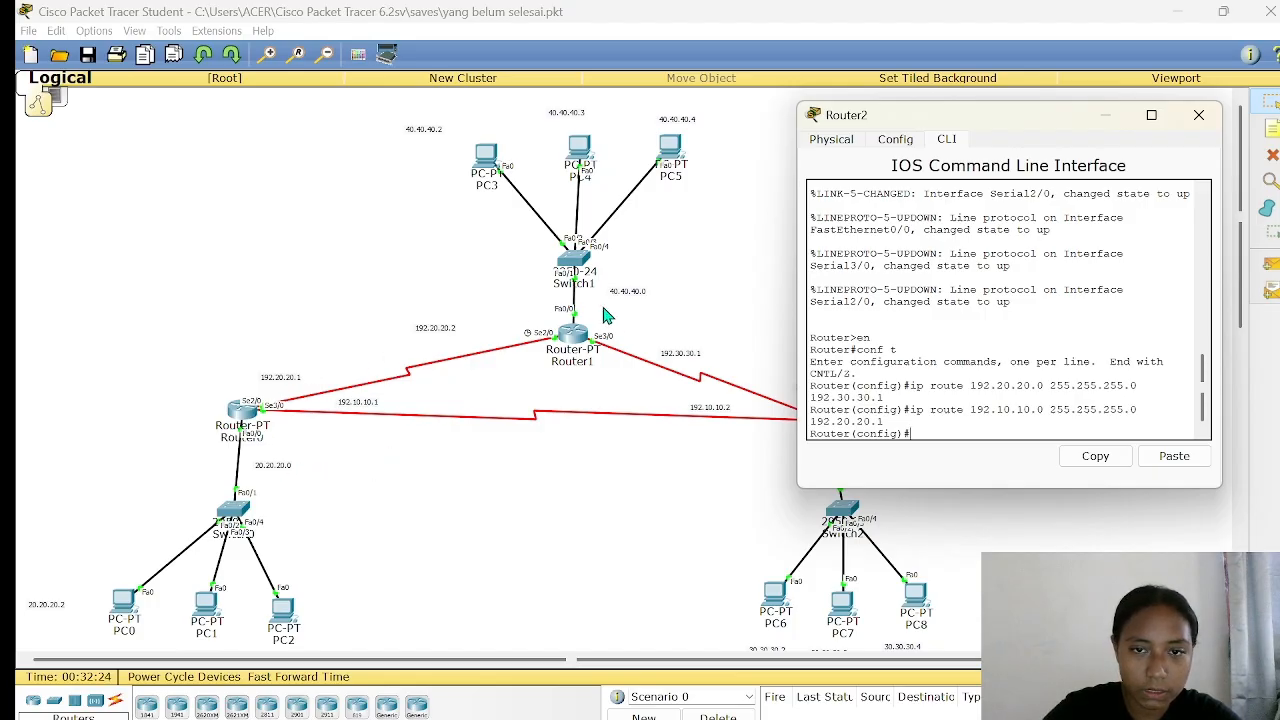
- Add a static route on Router2 to network 40.40.40.0 with mask 255.255.255.0 and next hop 192.30.30.1
text(ip)
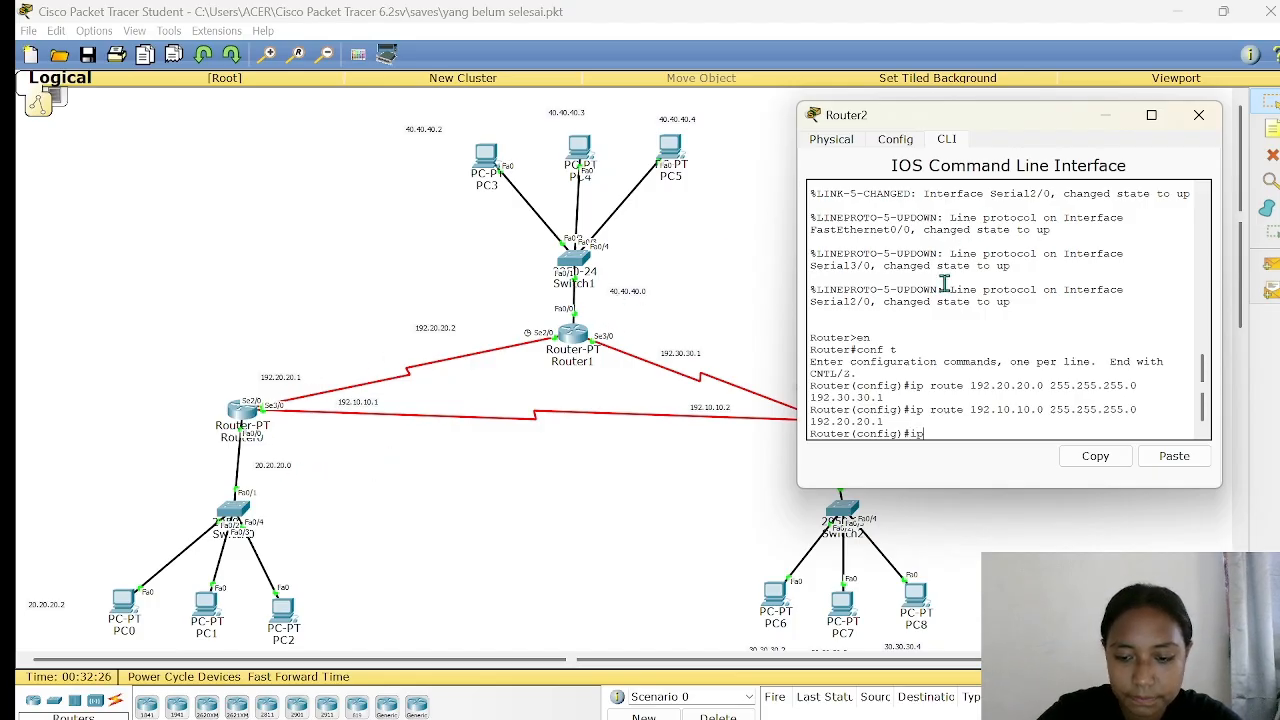
text( rout)
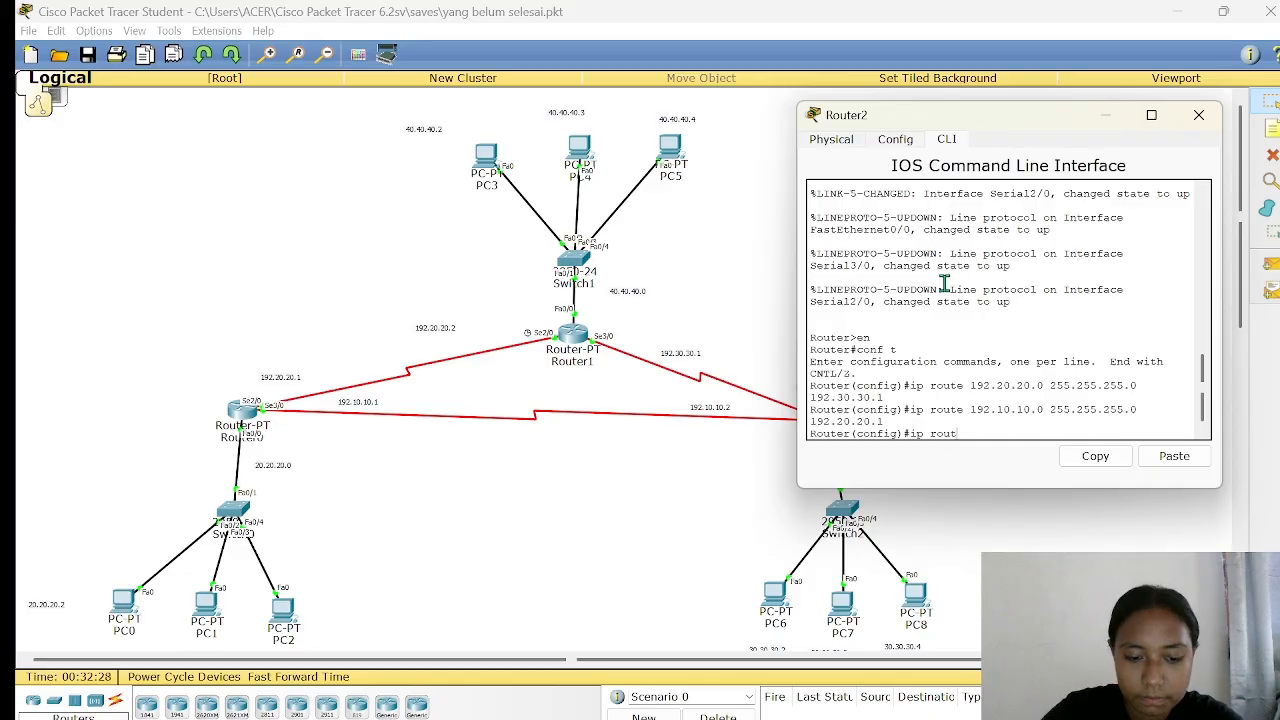
text(e 40)
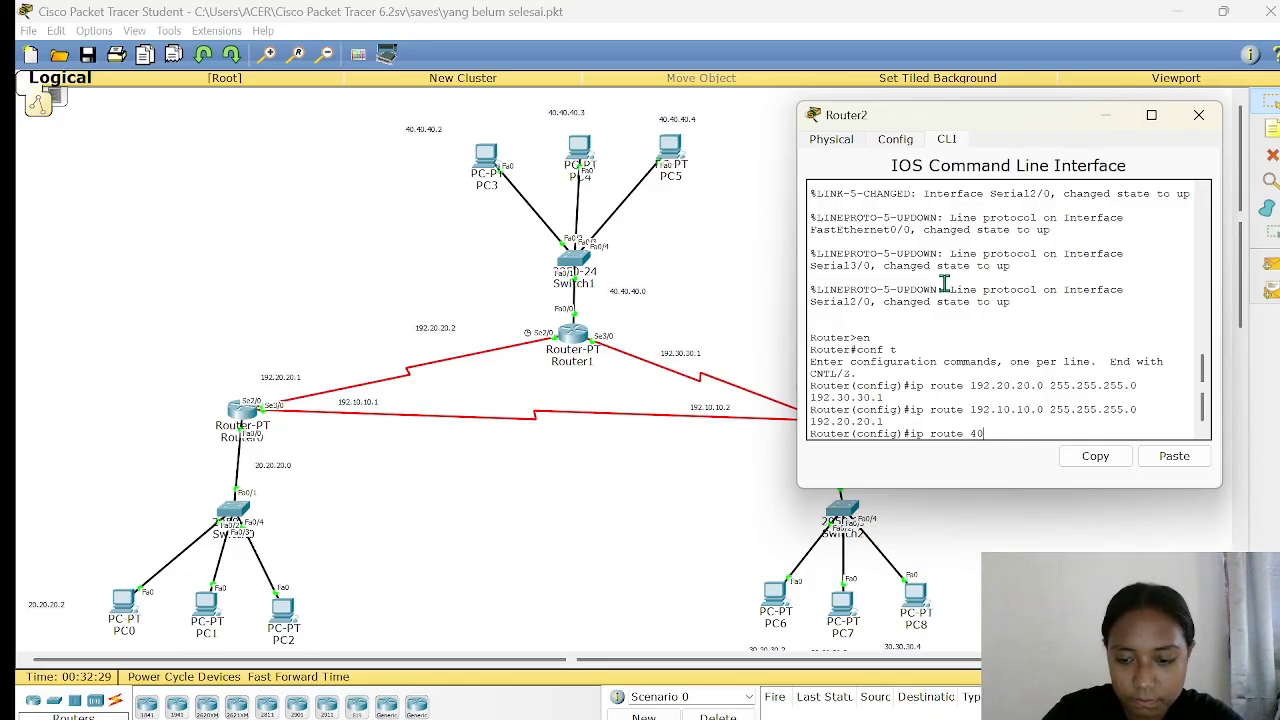
text(.40.40.)
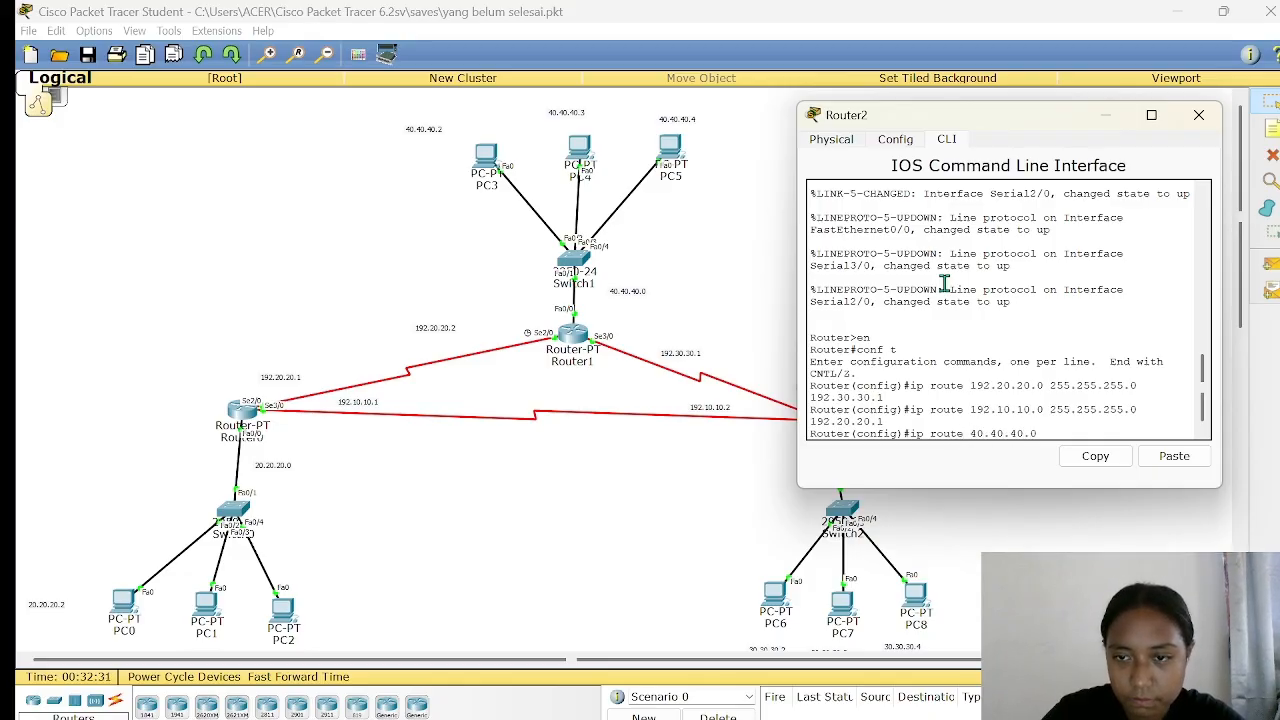
text(0 255.2)
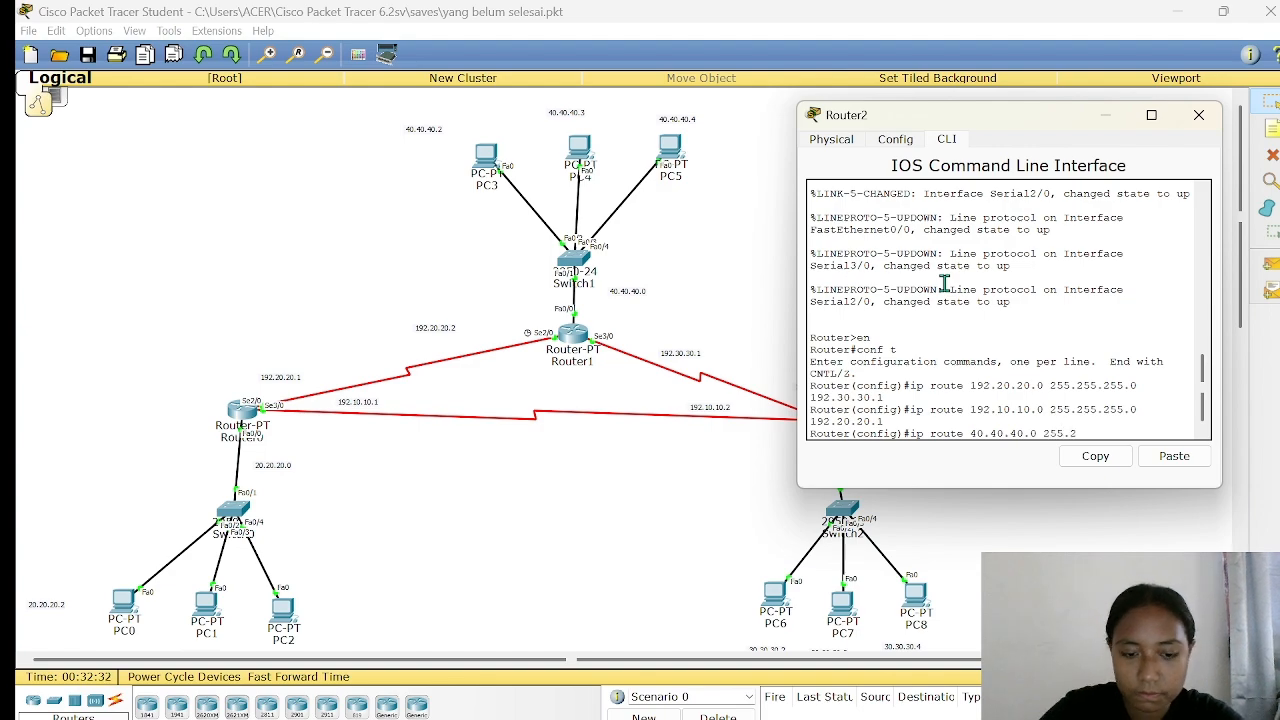
text(55.25)
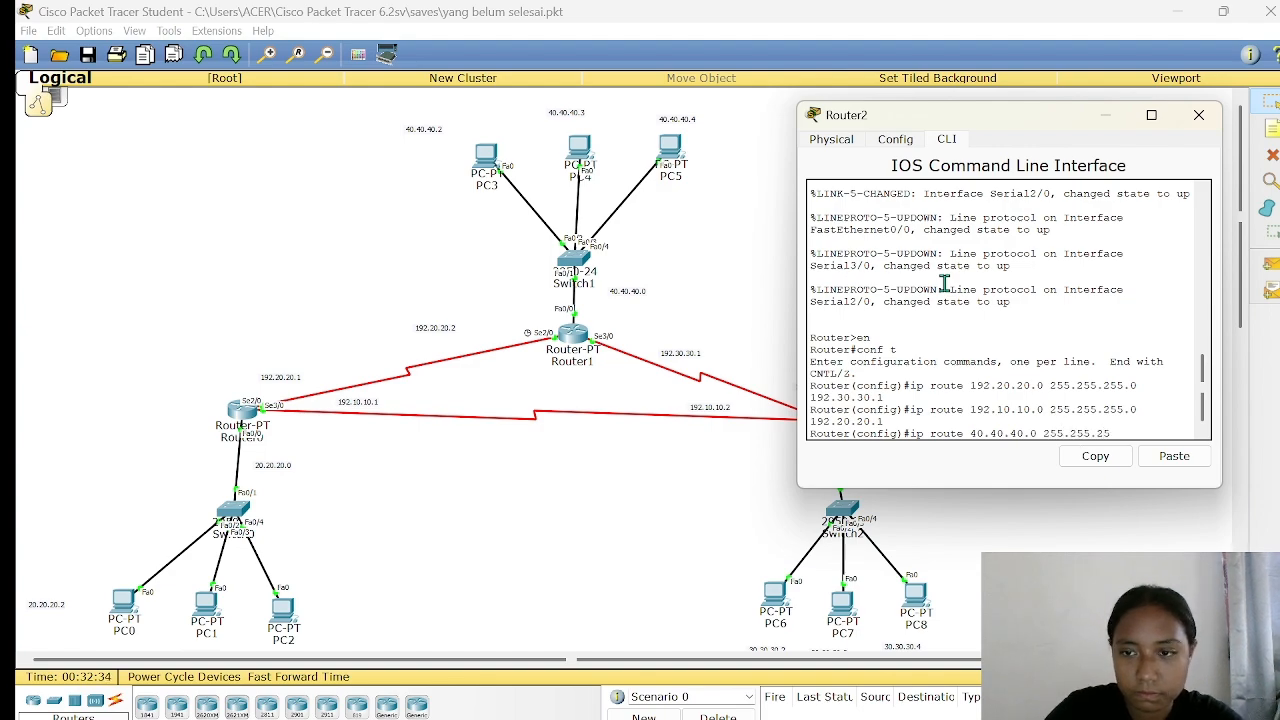
text(5.0)
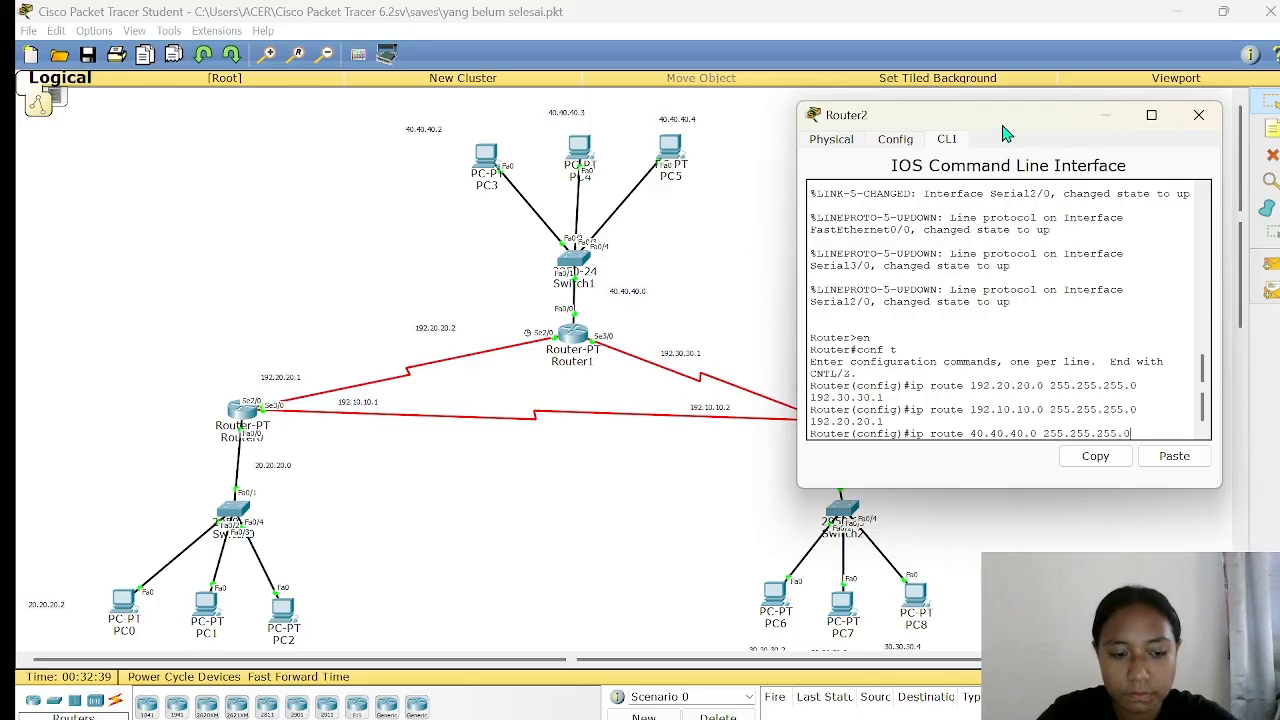
text(1)
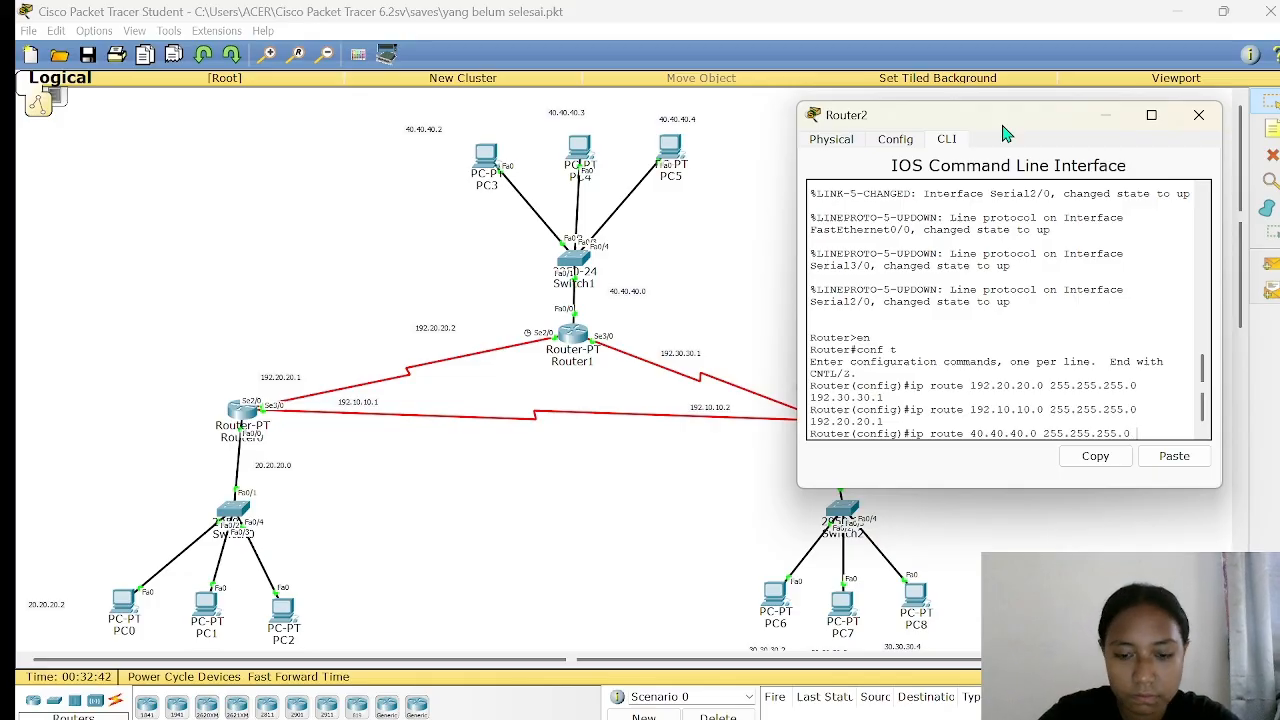
text( 192.30.3)
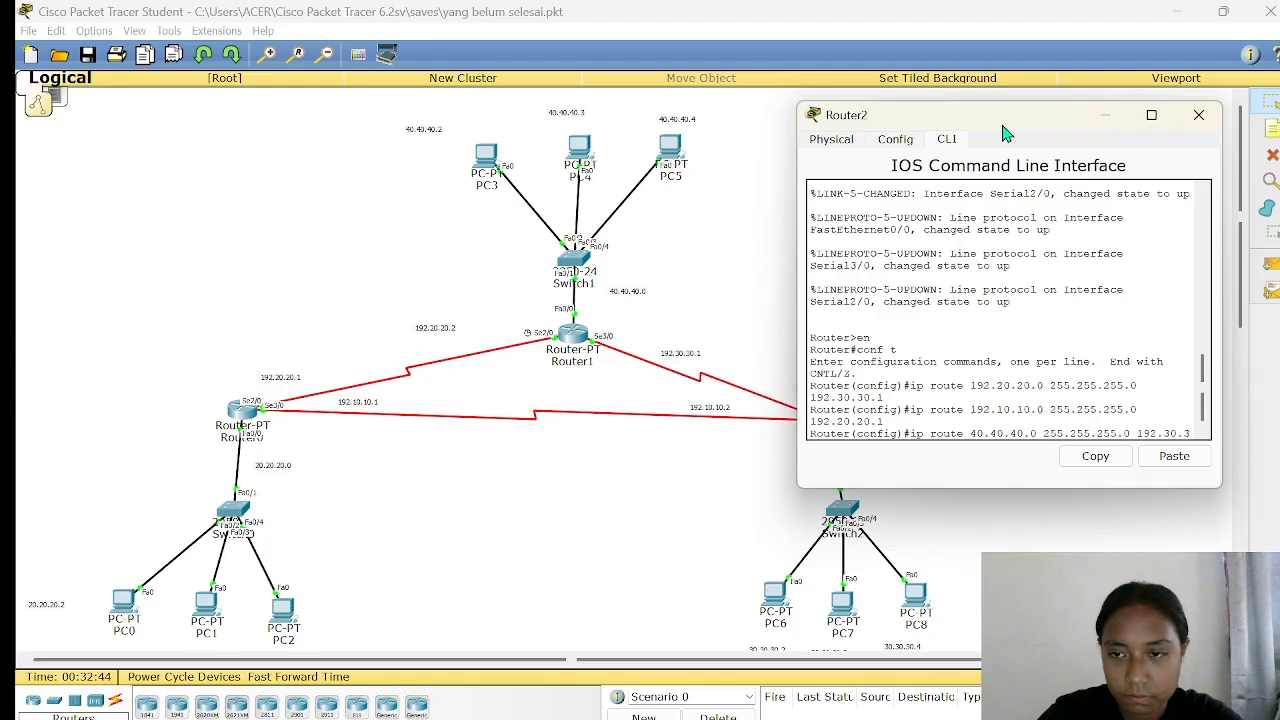
text(0.1)
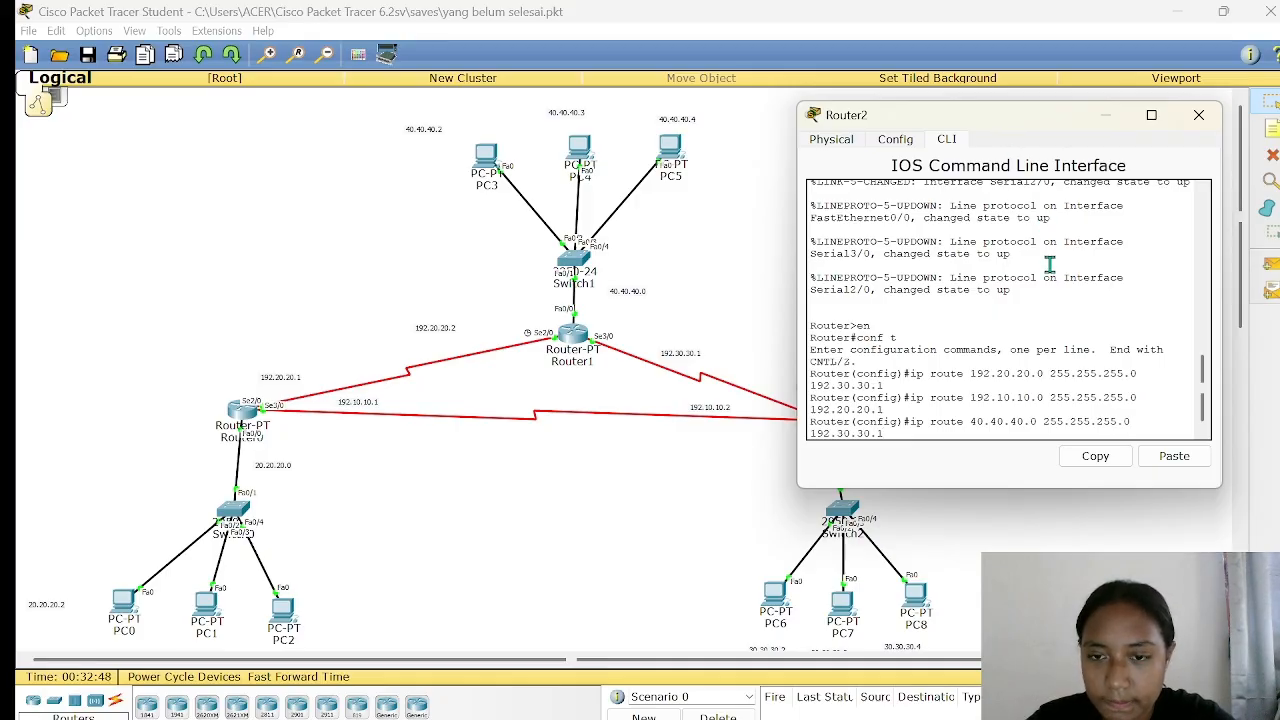
key(Return)
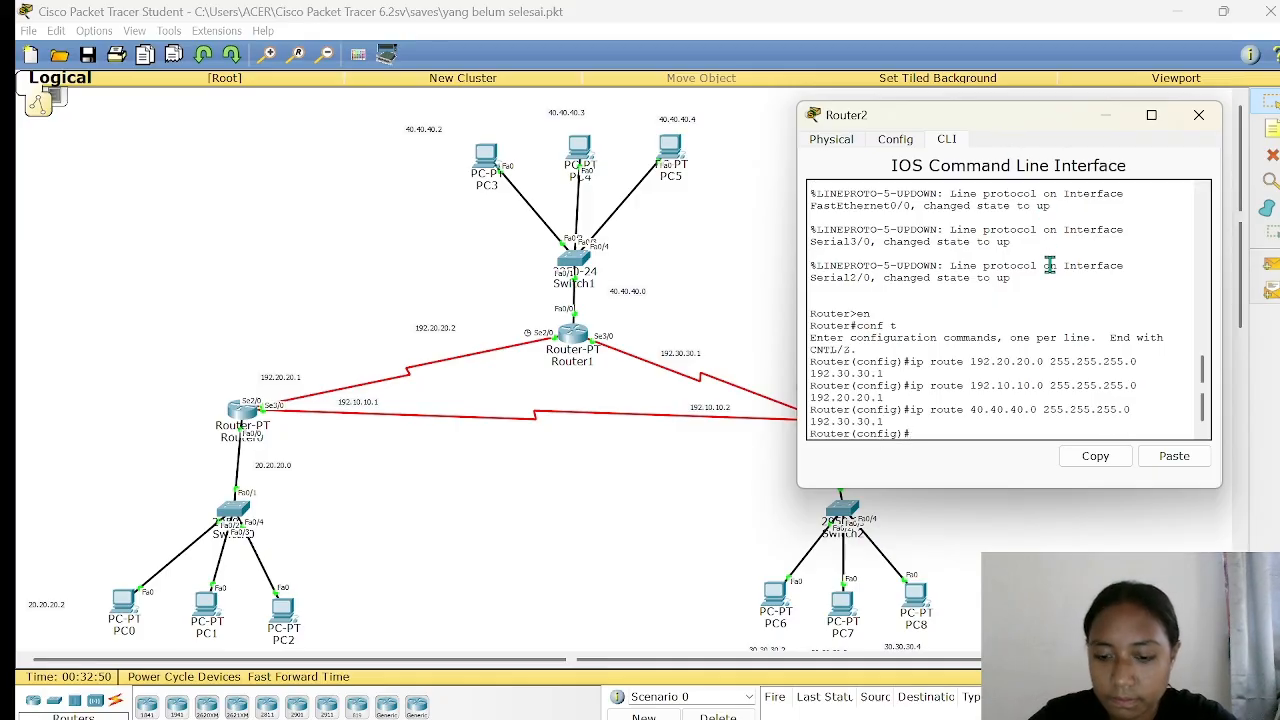
- Add an alternative static route on Router2 to network 192.20.20.0 with mask 255.255.255.0 and next hop 192.10.10.1
text(ip rou)
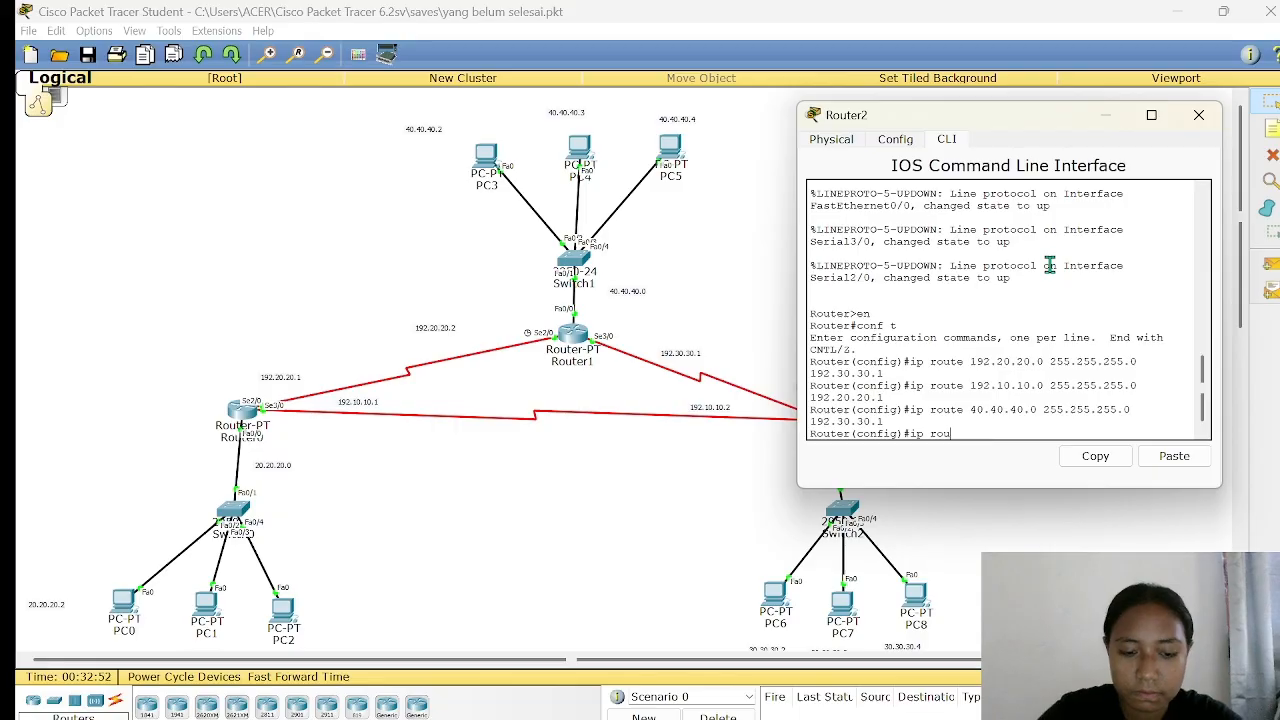
text(te 19)
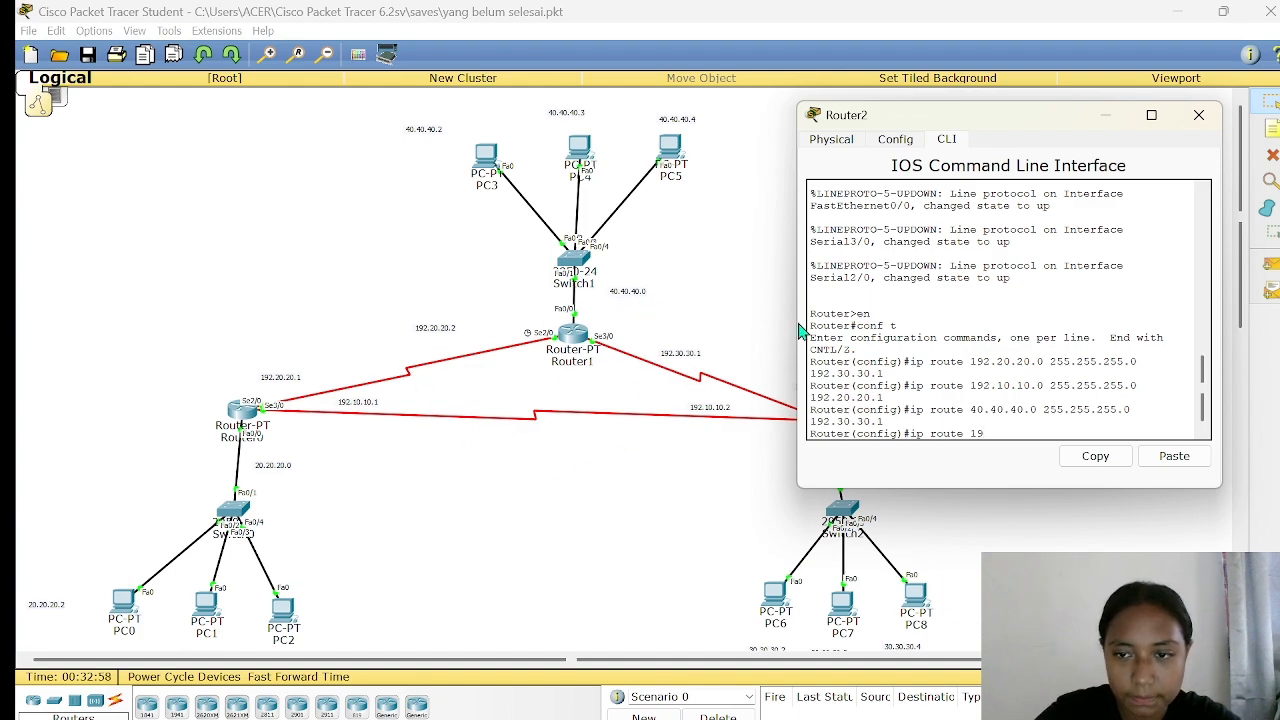
text(2.)
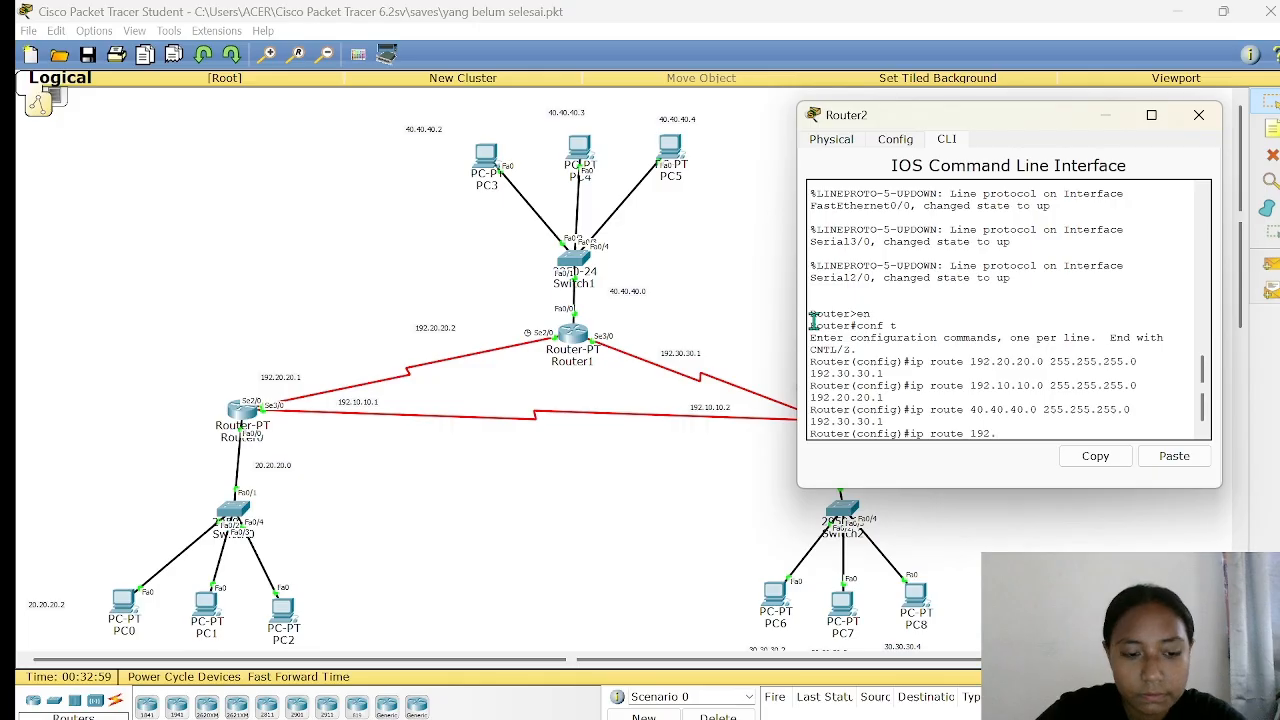
text(20.20)
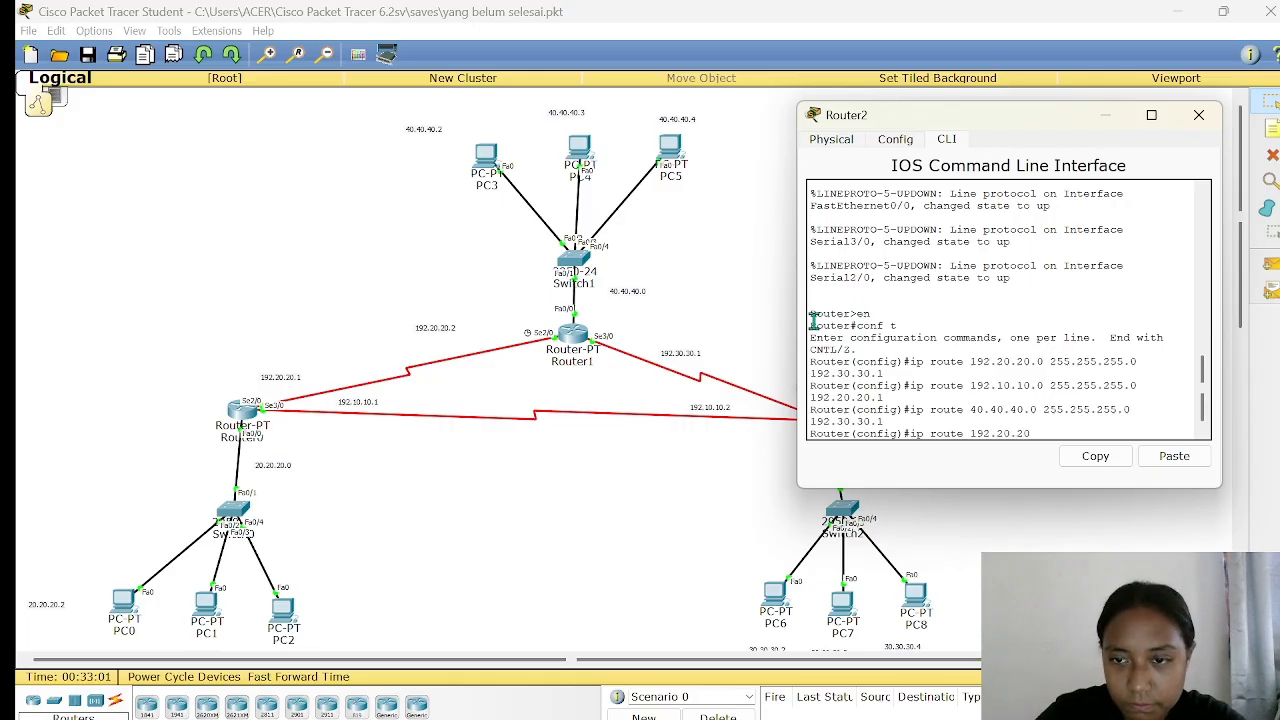
text(.0 2)
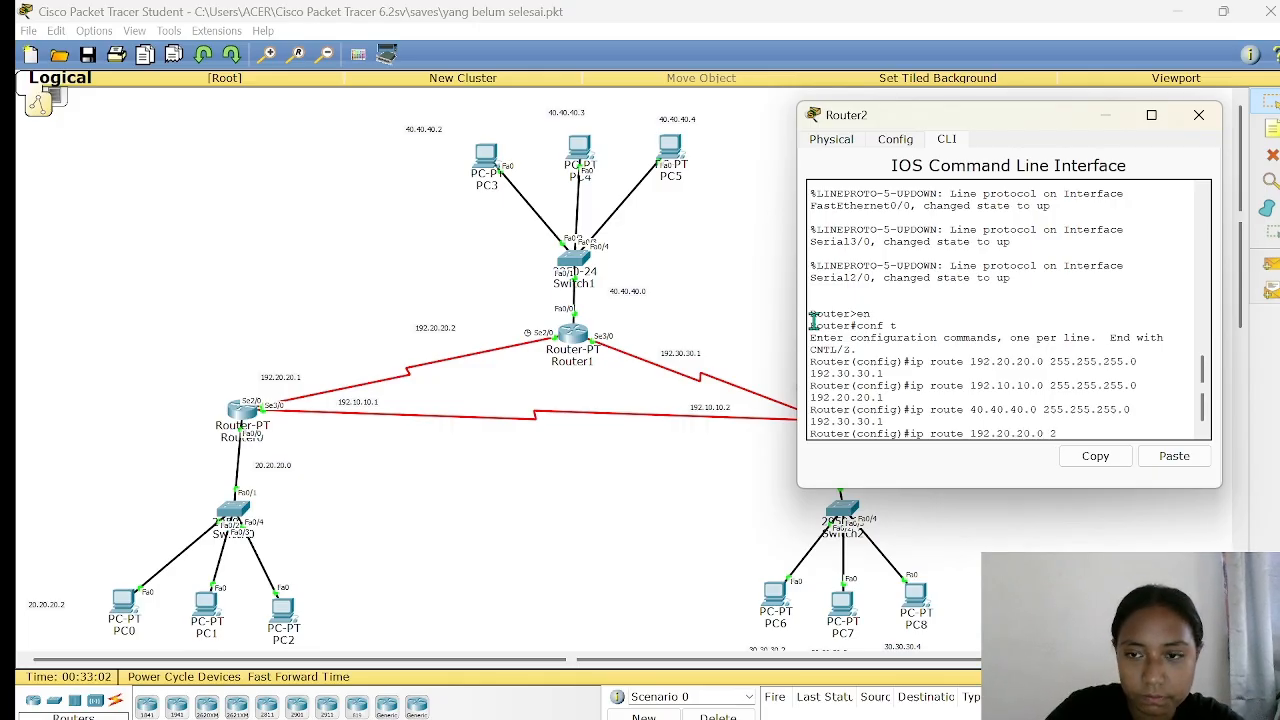
text(55.255)
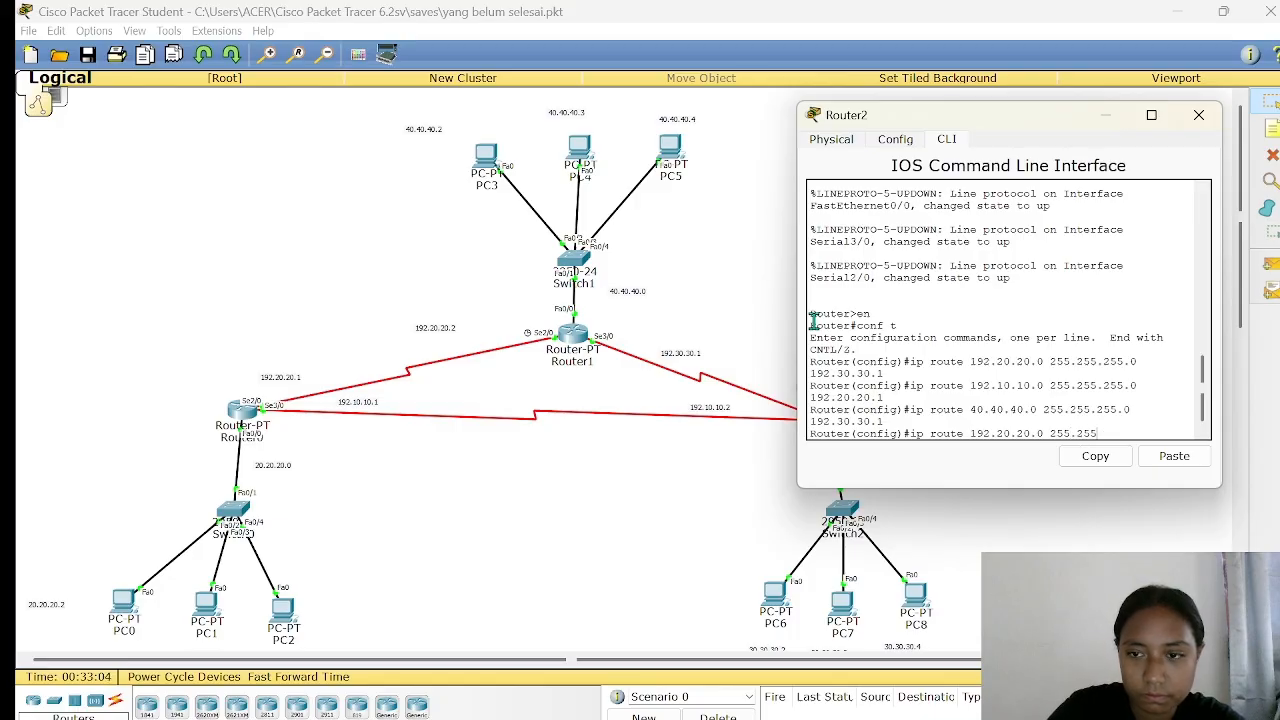
text(.255.0)
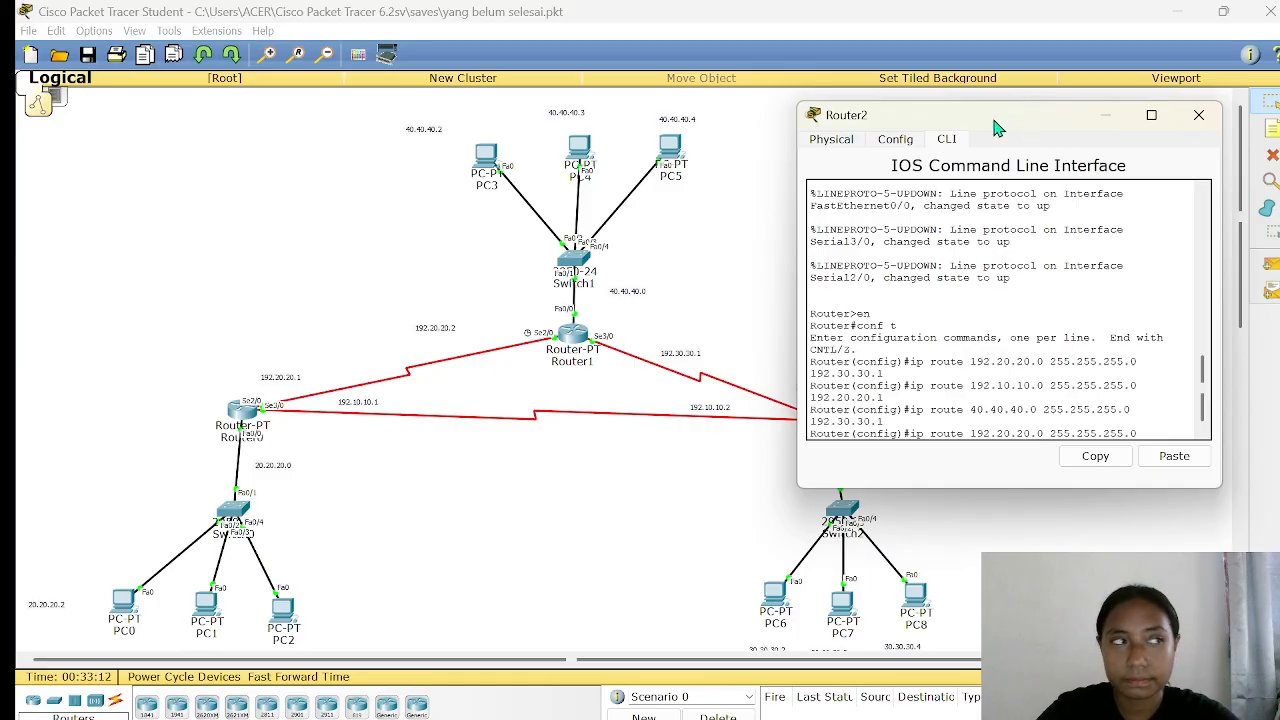
drag(995, 127, 909, 129)
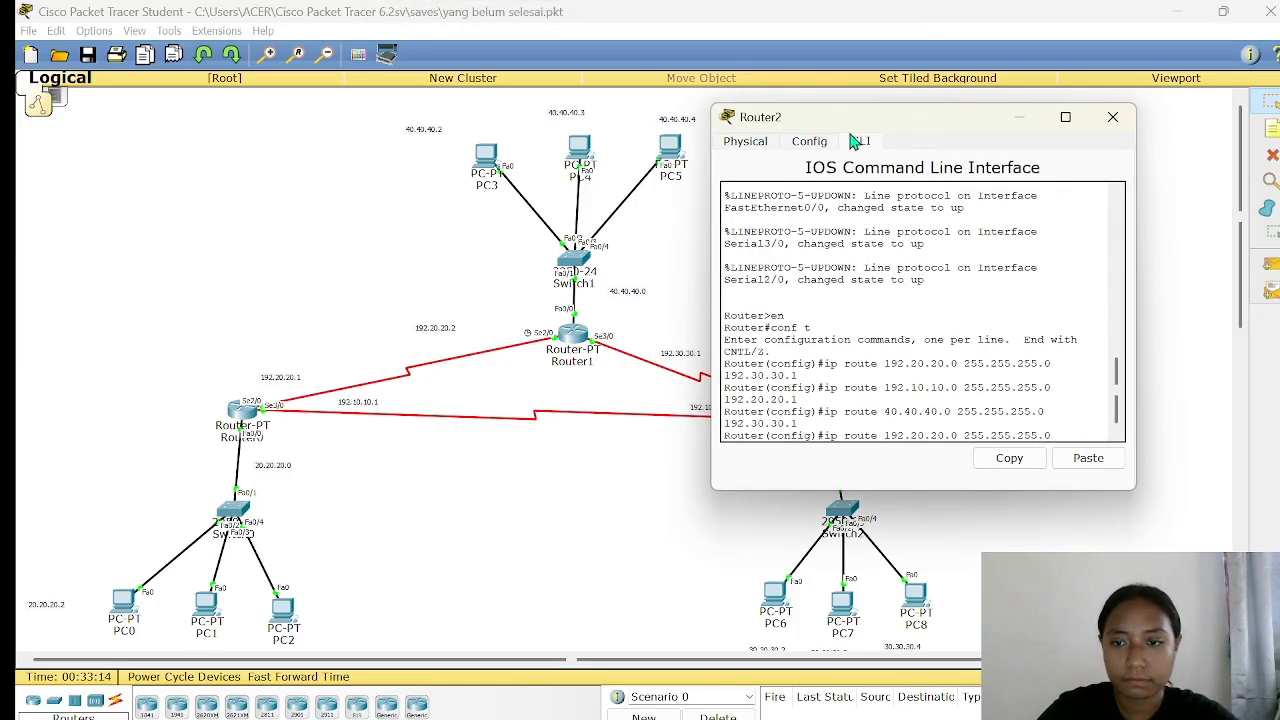
drag(909, 129, 526, 165)
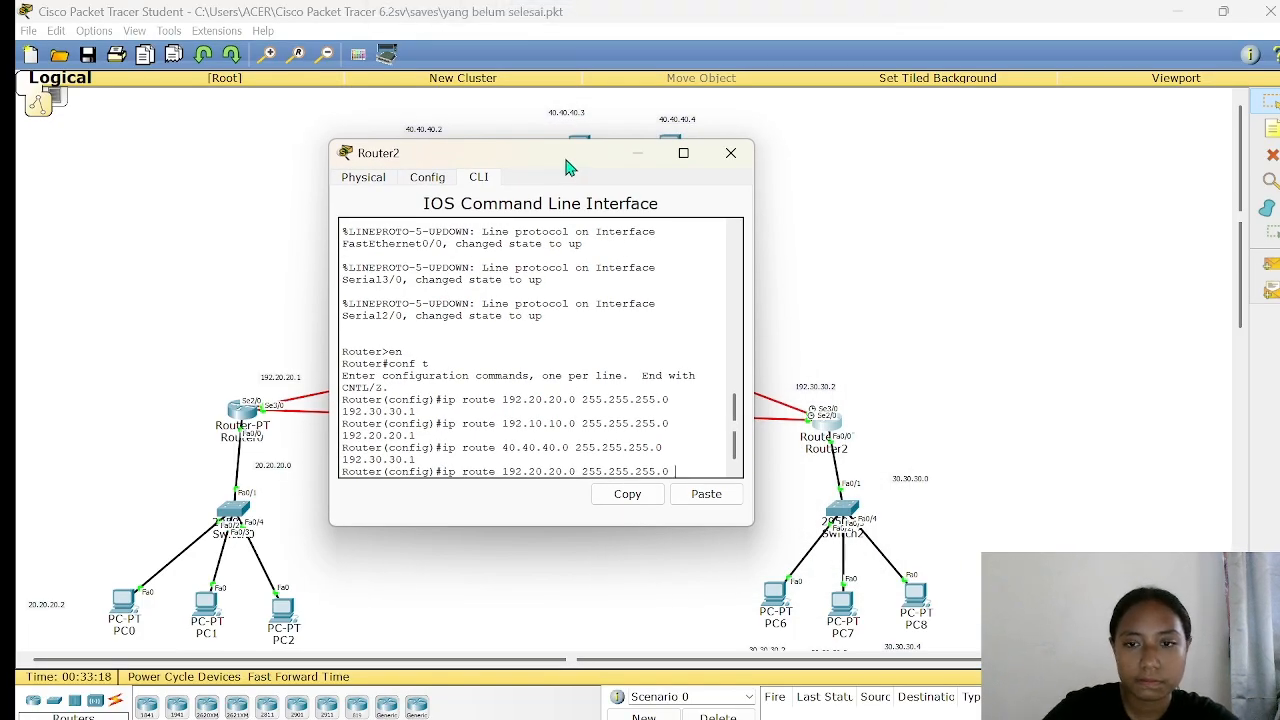
drag(573, 171, 1043, 200)
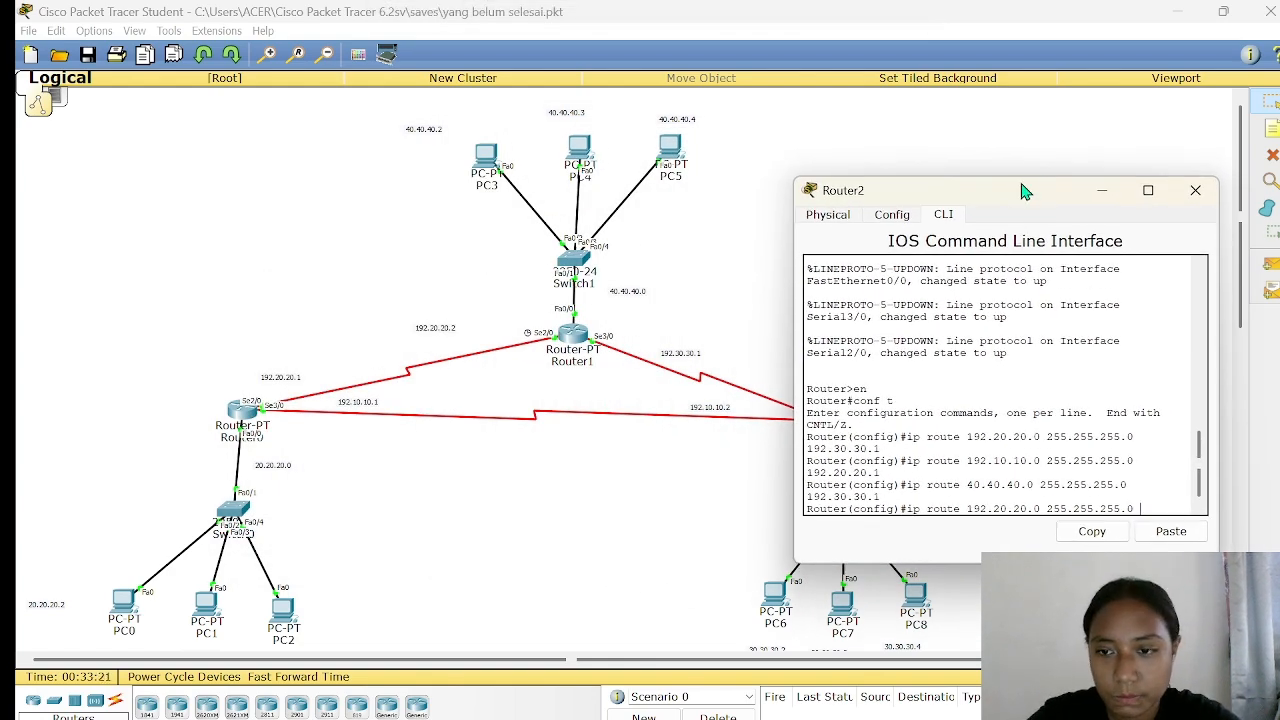
text(1)
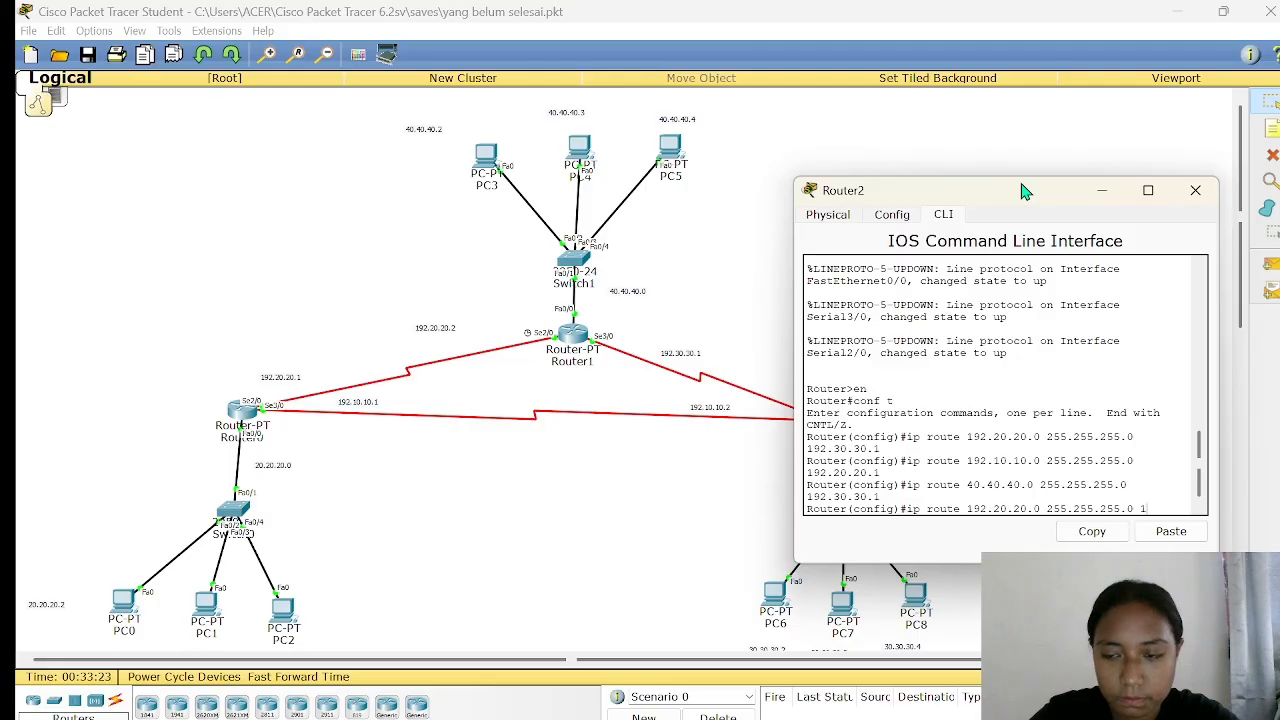
text(92.)
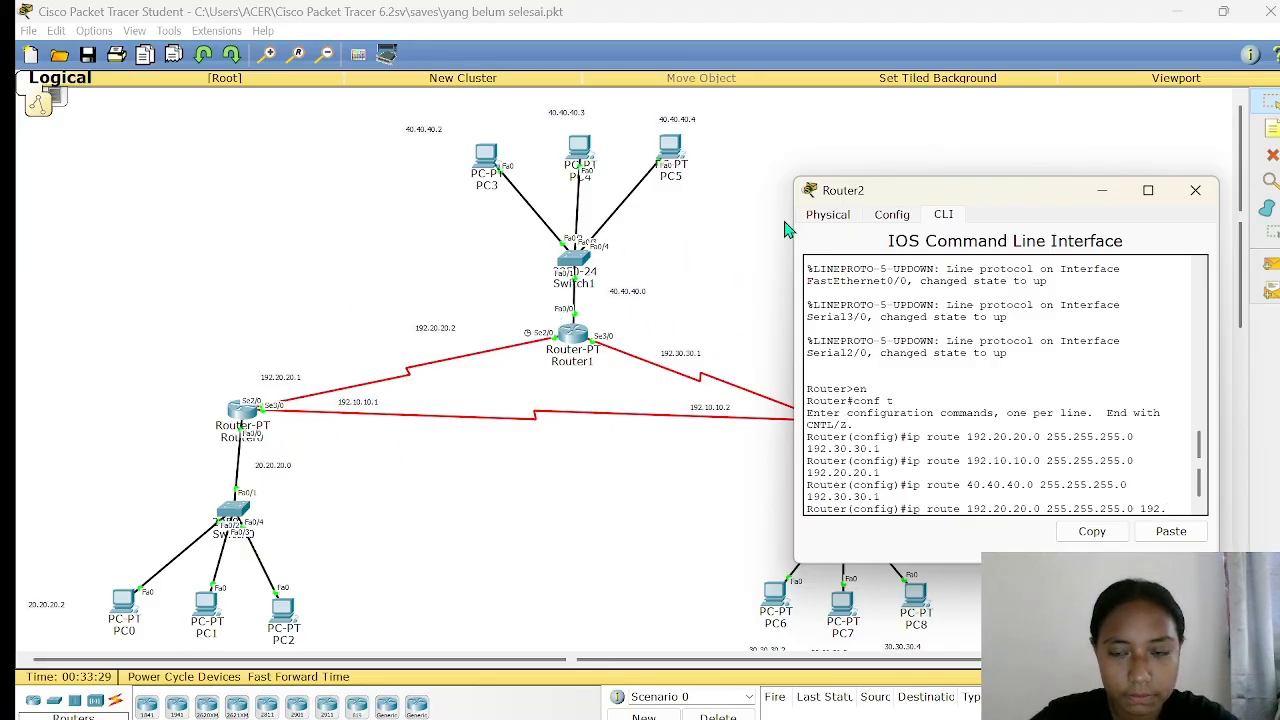
text(10)
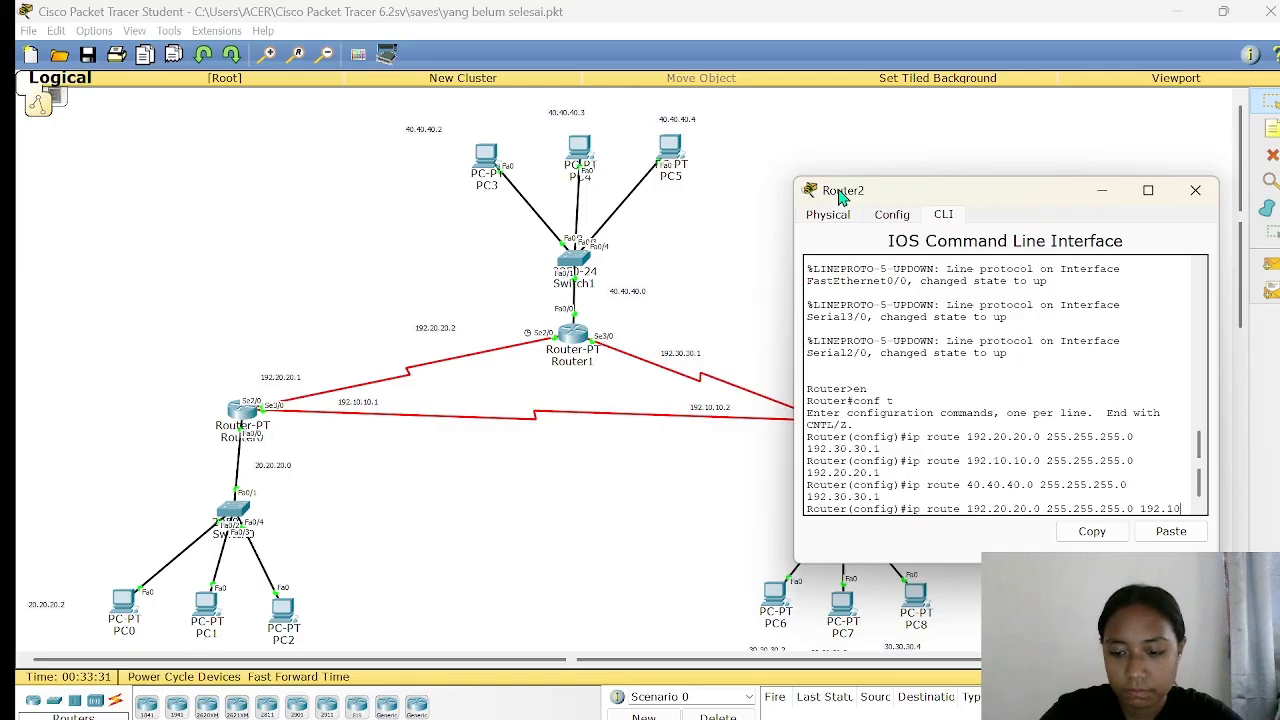
text(.10.1)
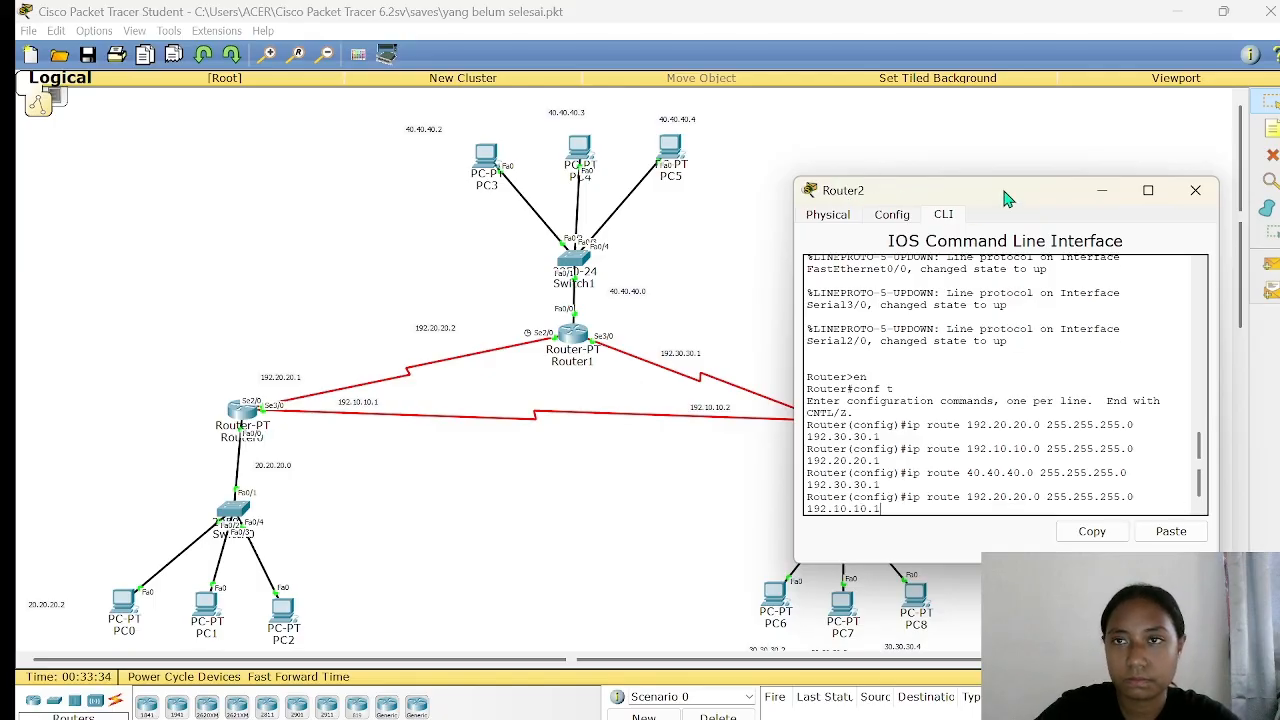
drag(1010, 200, 624, 179)
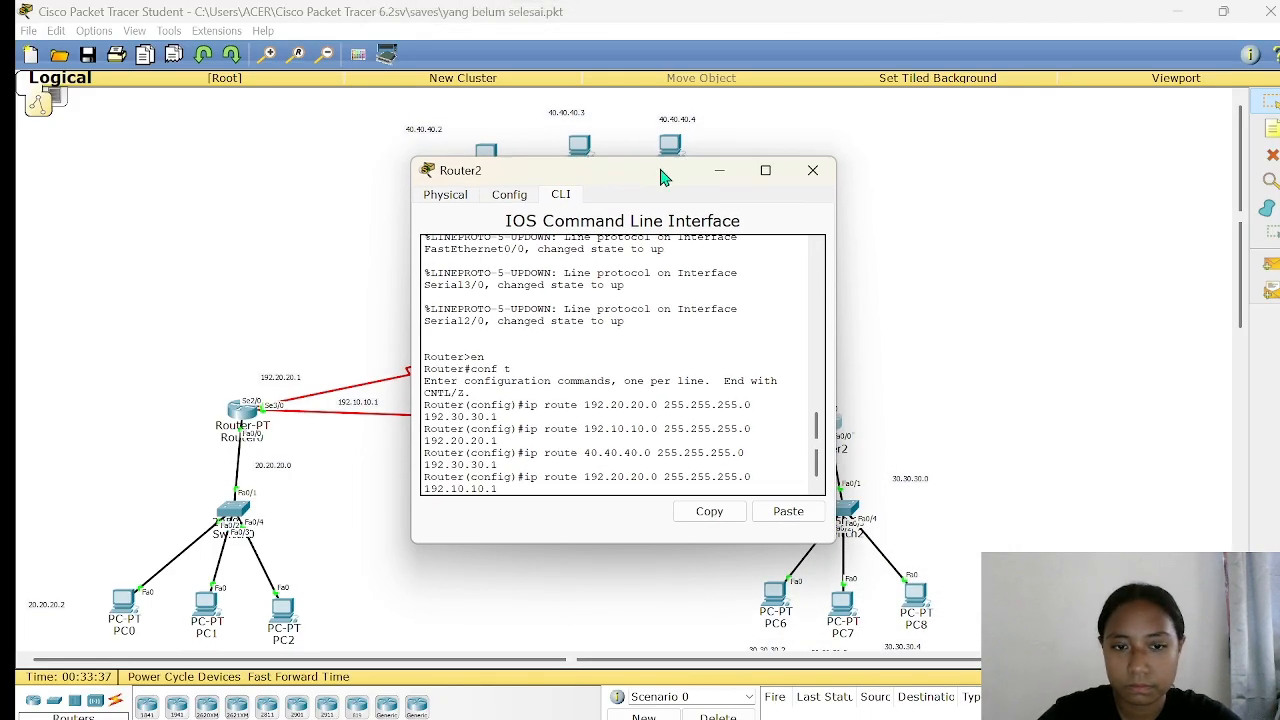
key(Return)
- Add a static route on Router2 to network 192.30.30.0 with mask 255.255.255.0 and next hop 192.20.20.2
text(ip ro)
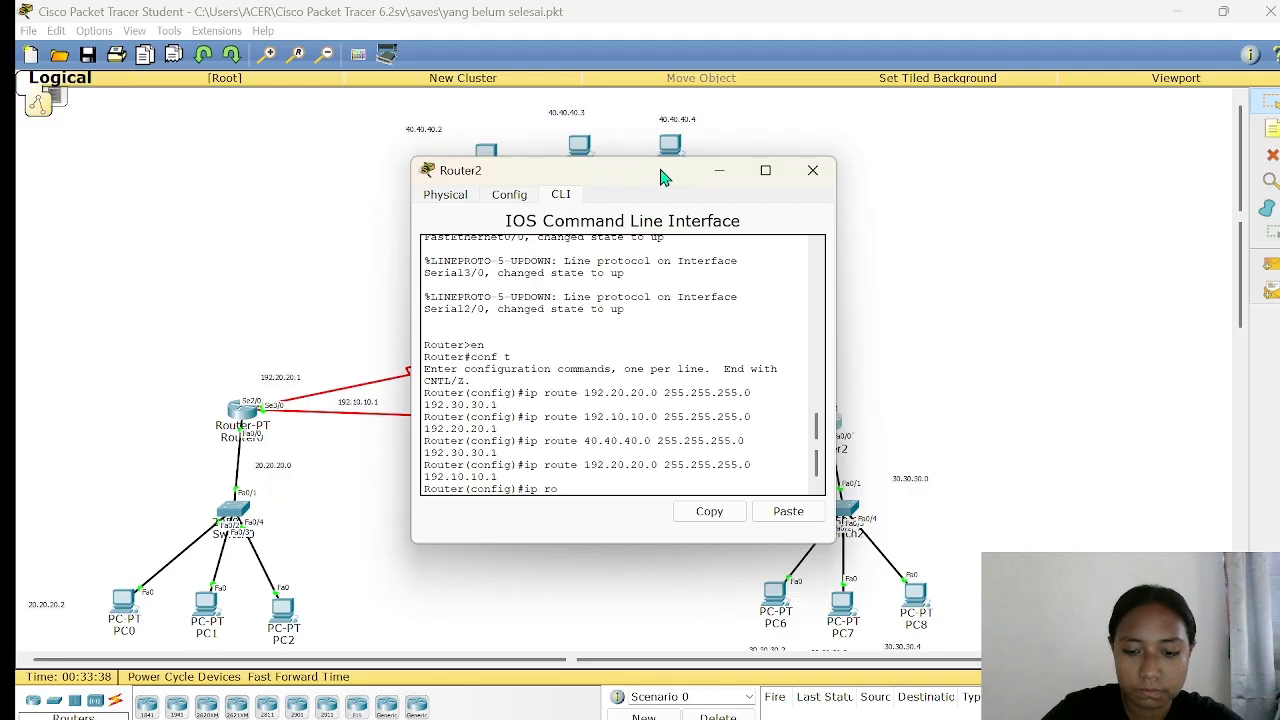
text(ute )
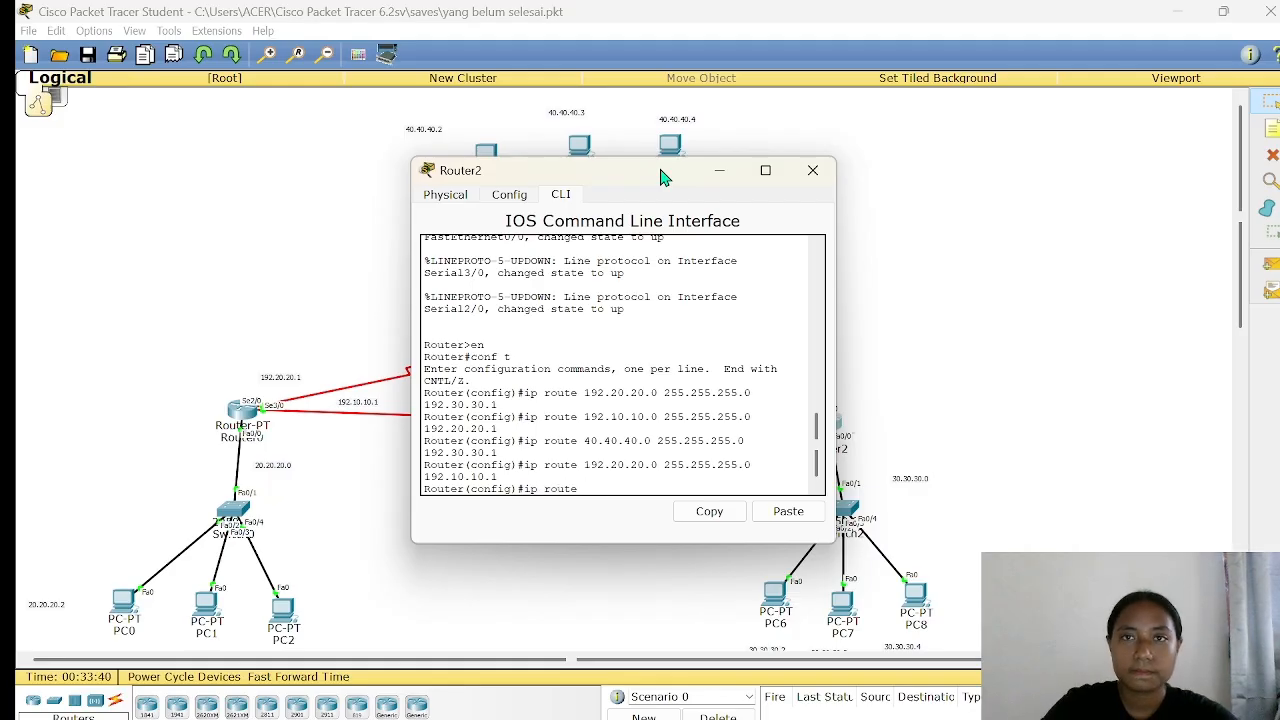
text(192)
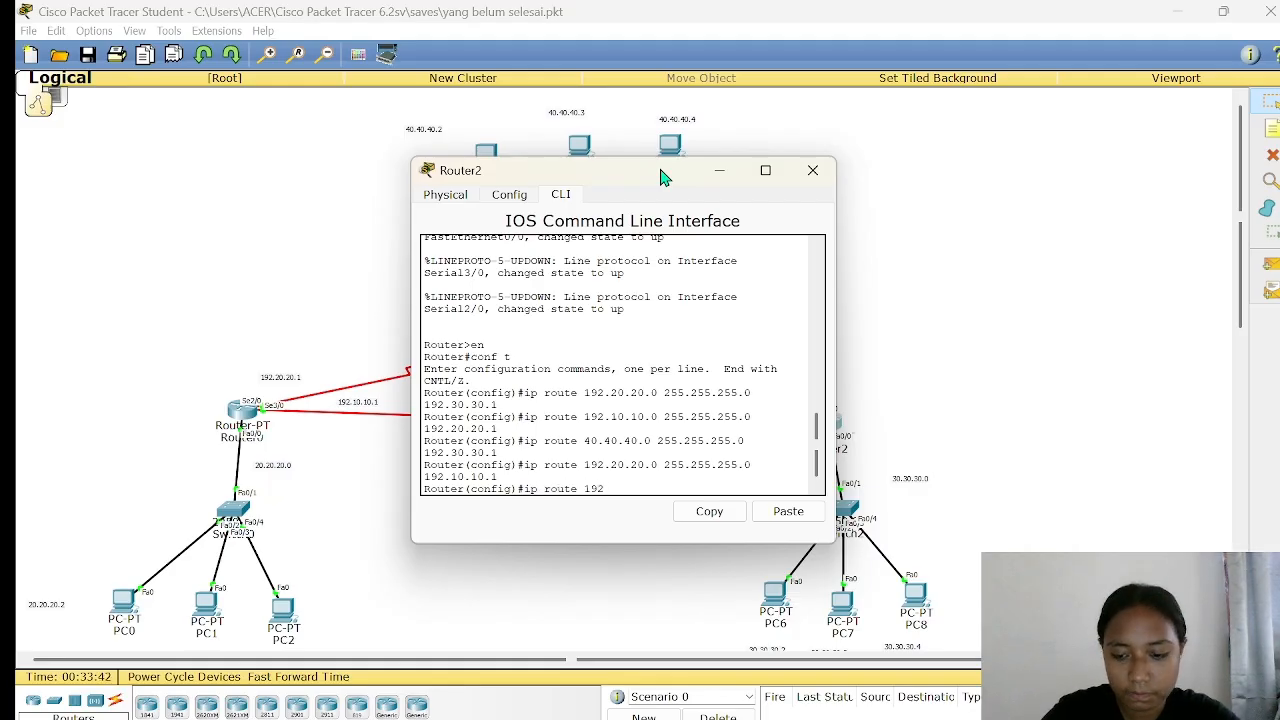
text(.30.30.)
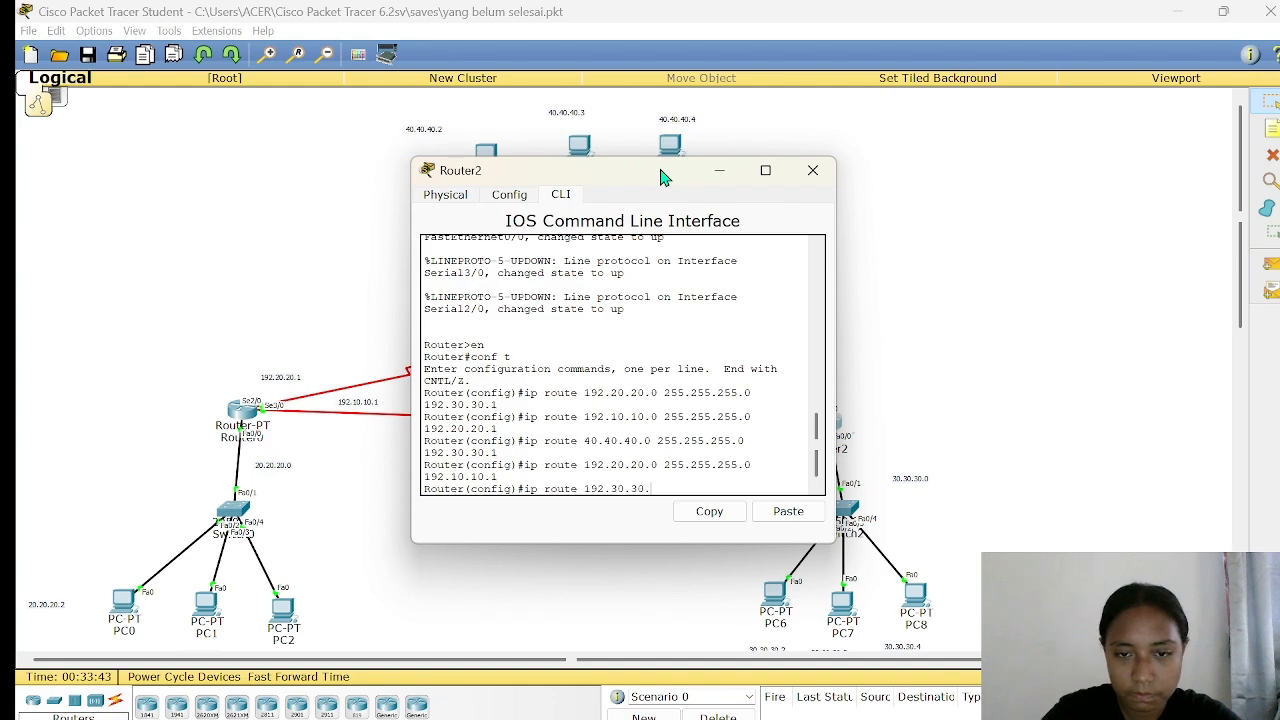
text(0 255.)
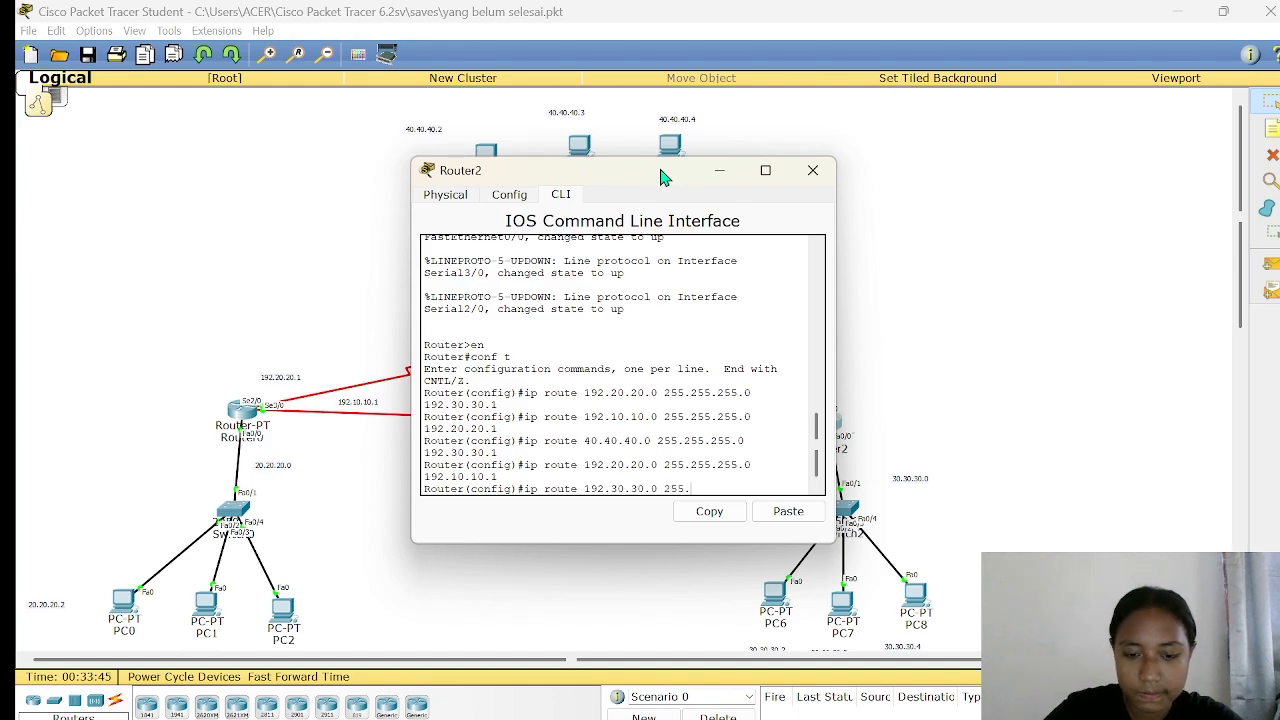
text(255.255)
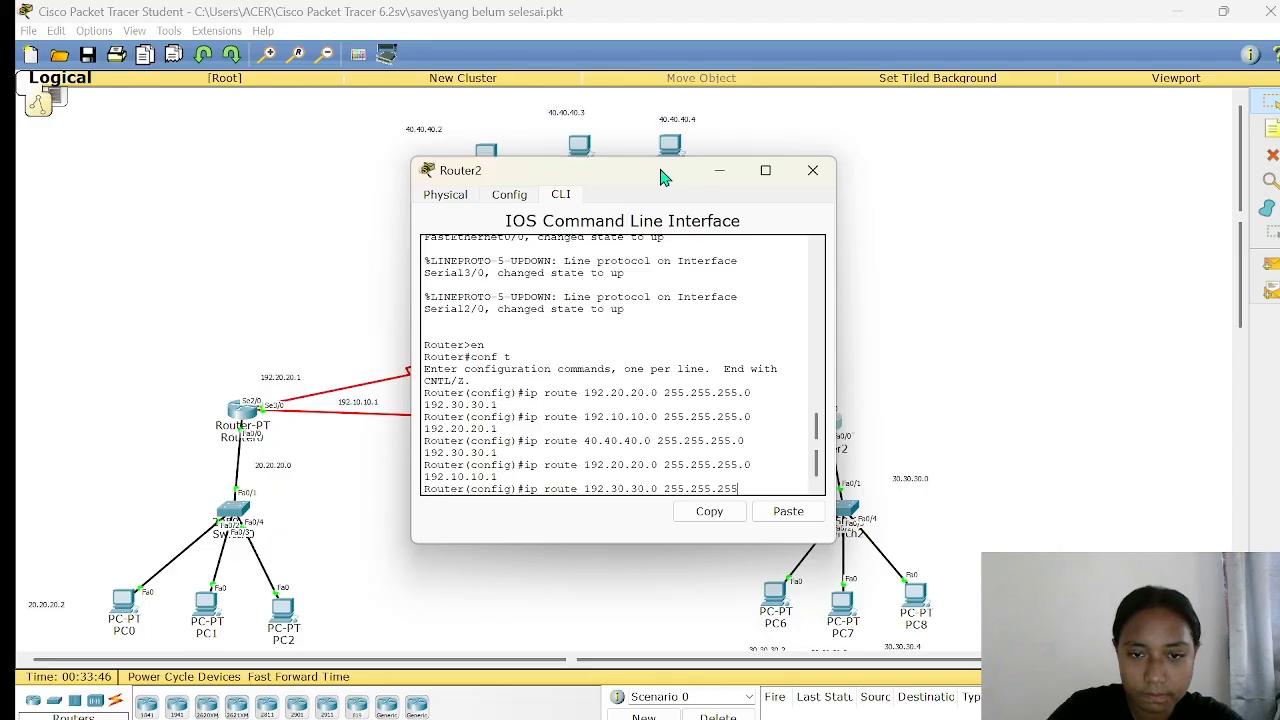
text(.0)
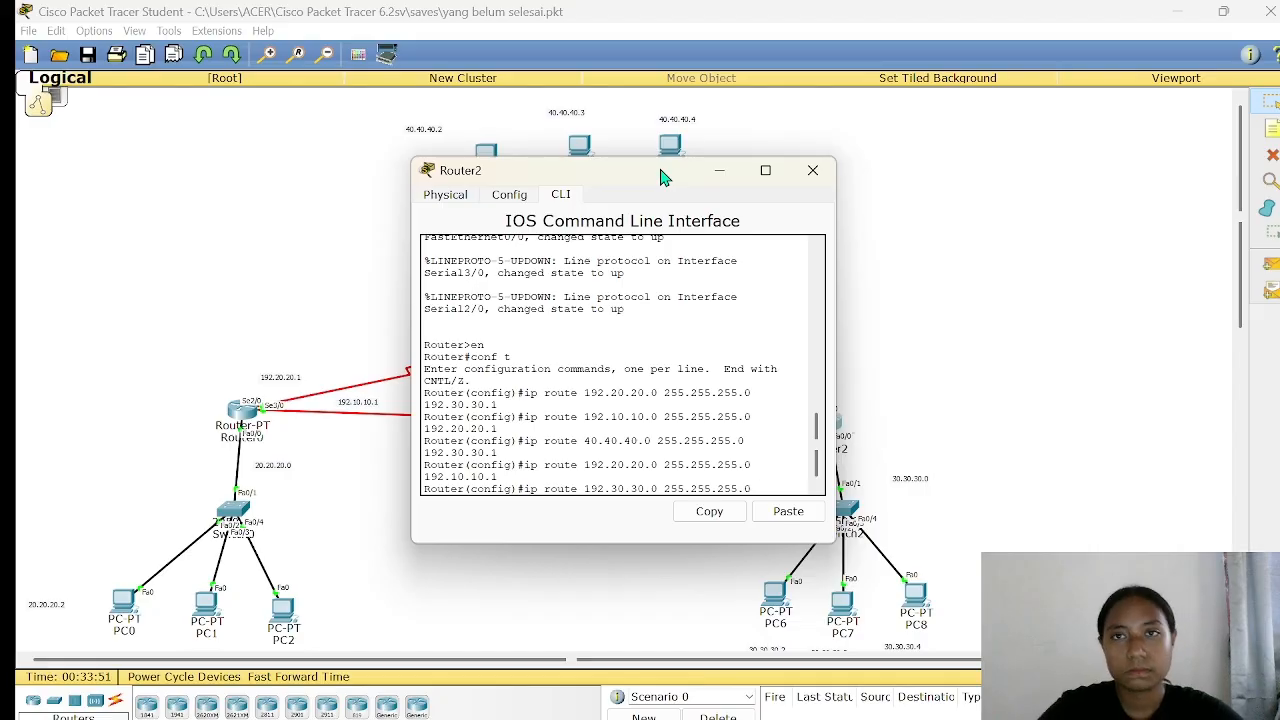
text( 1)
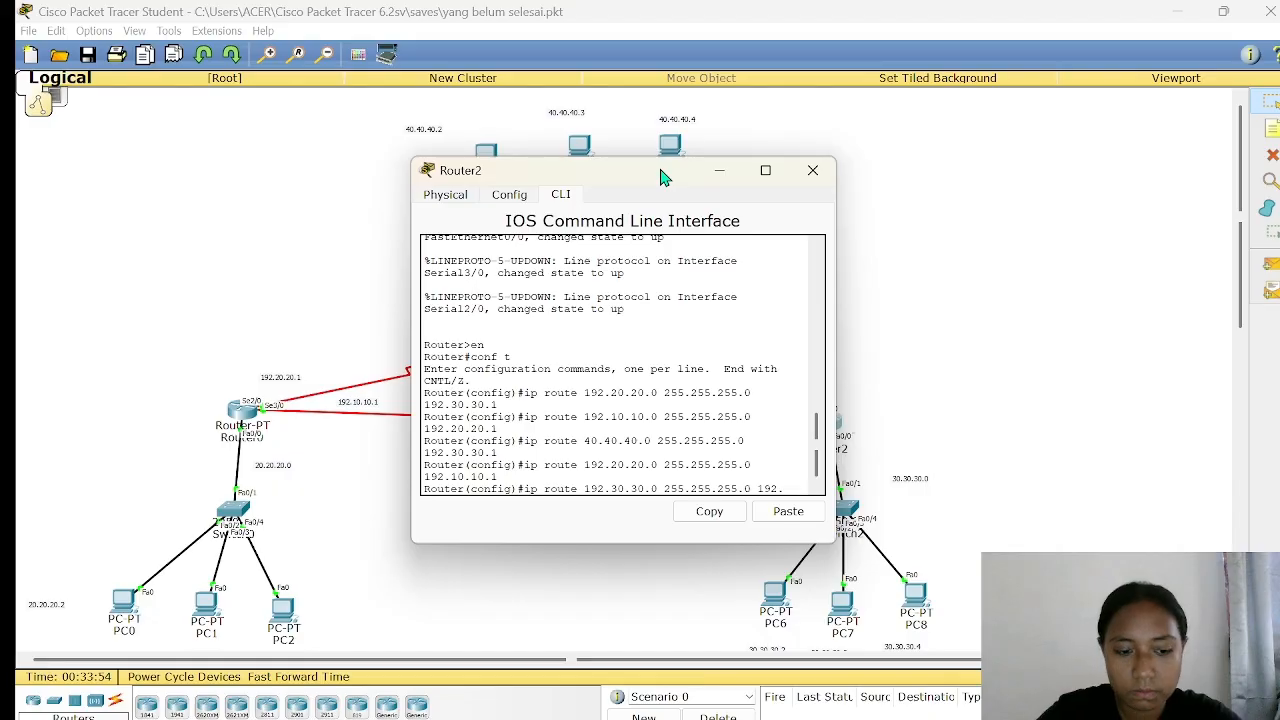
text(92.20.)
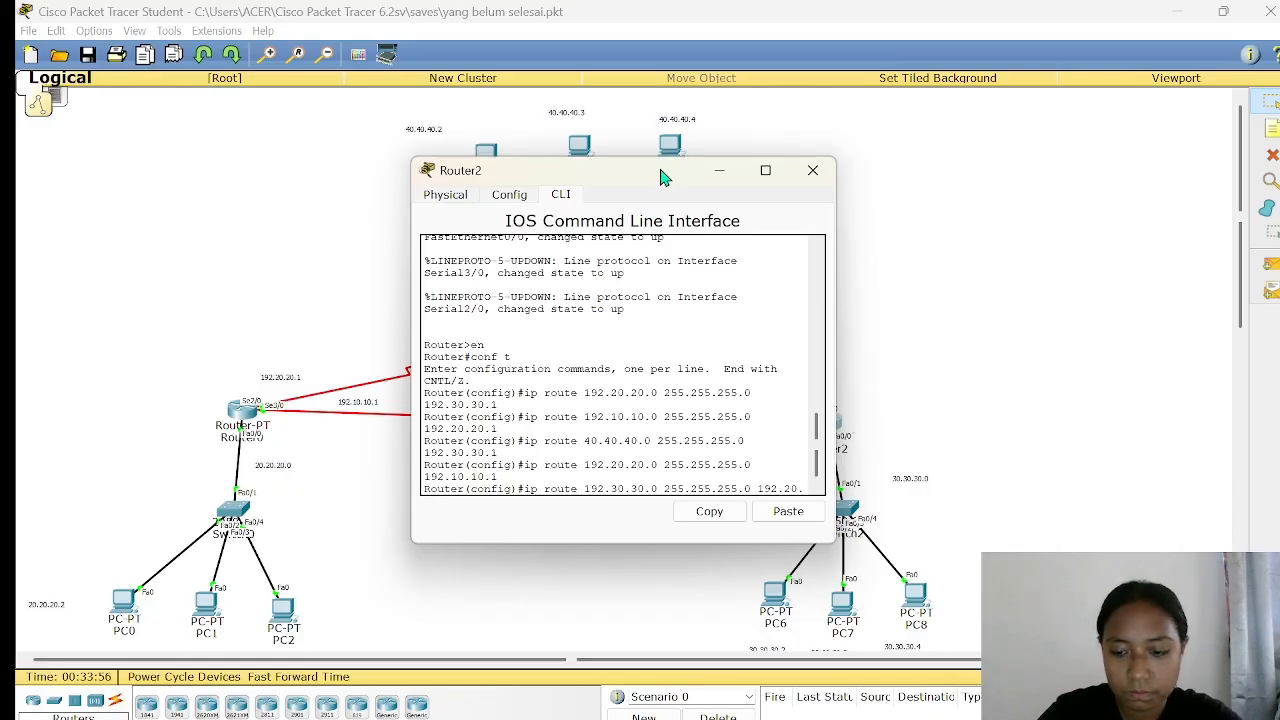
text(20.)
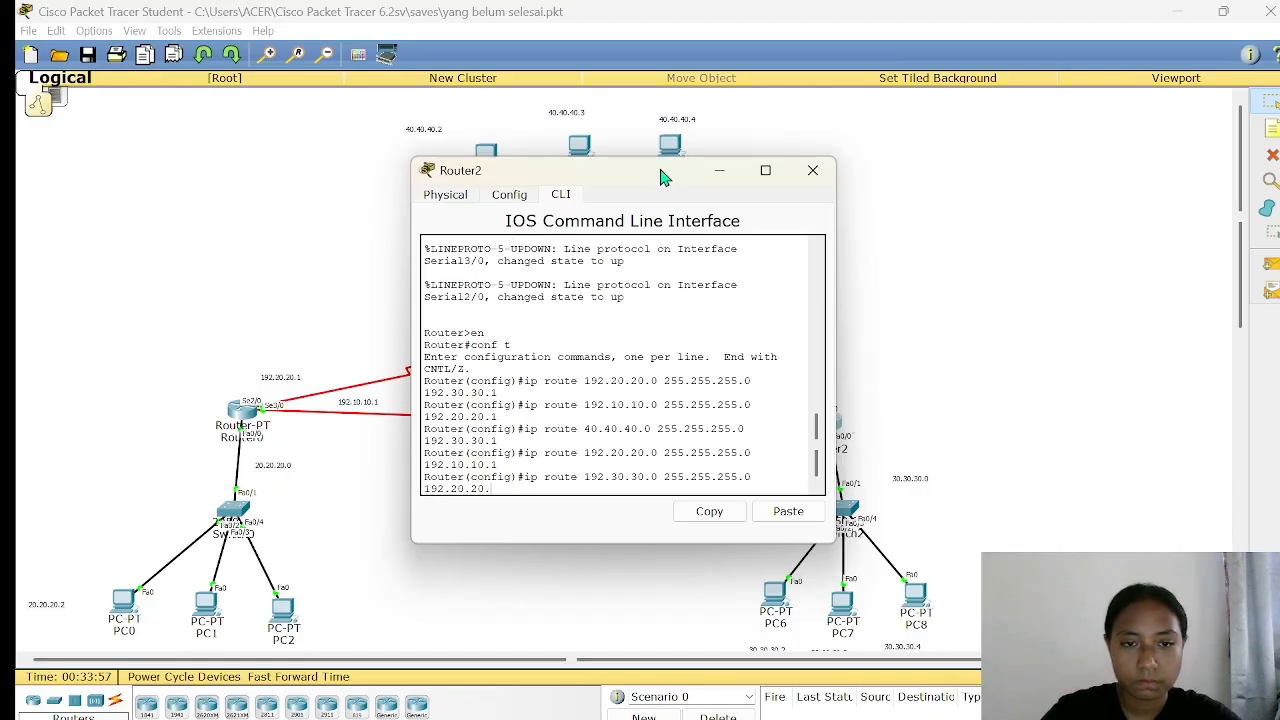
text(2)
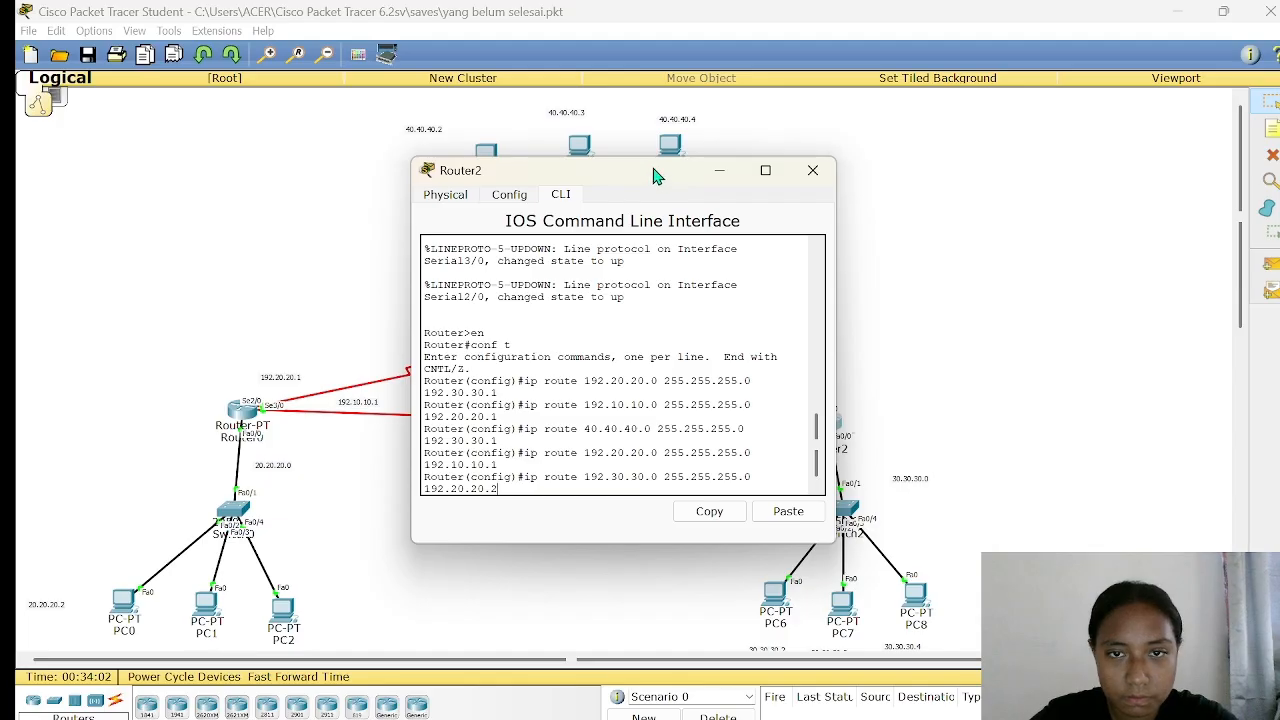
drag(654, 172, 938, 230)
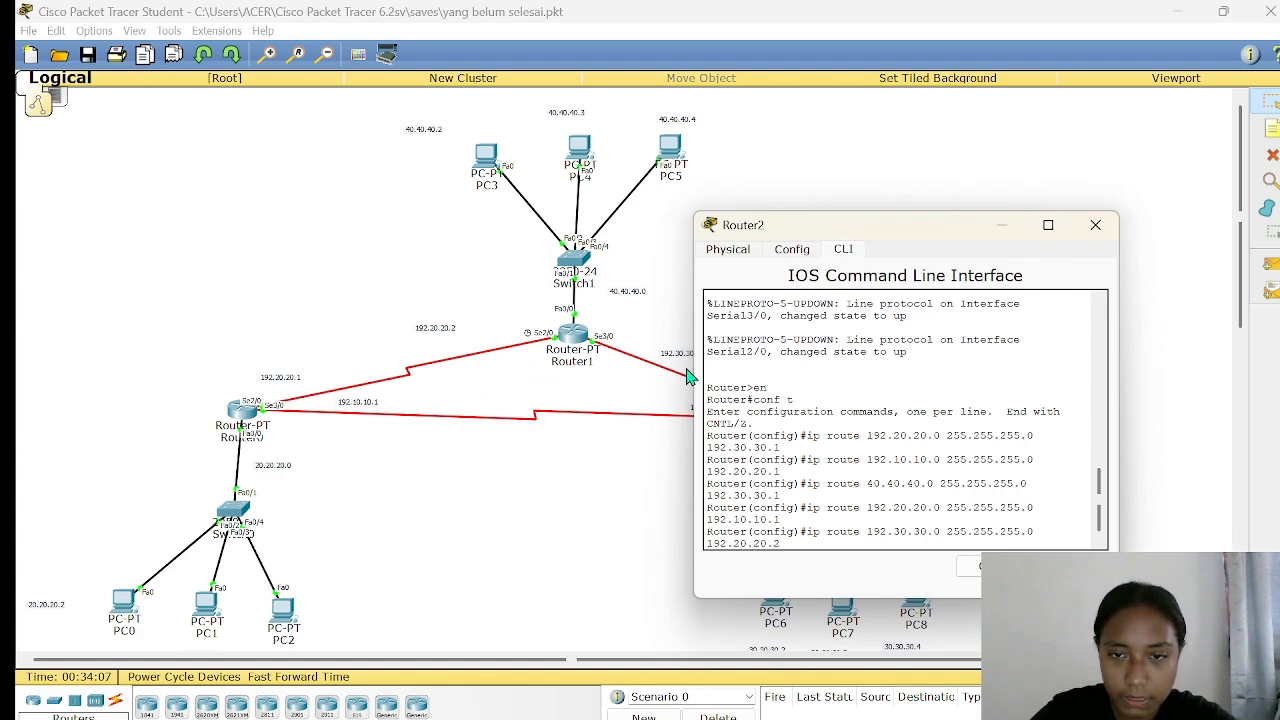
key(Return)
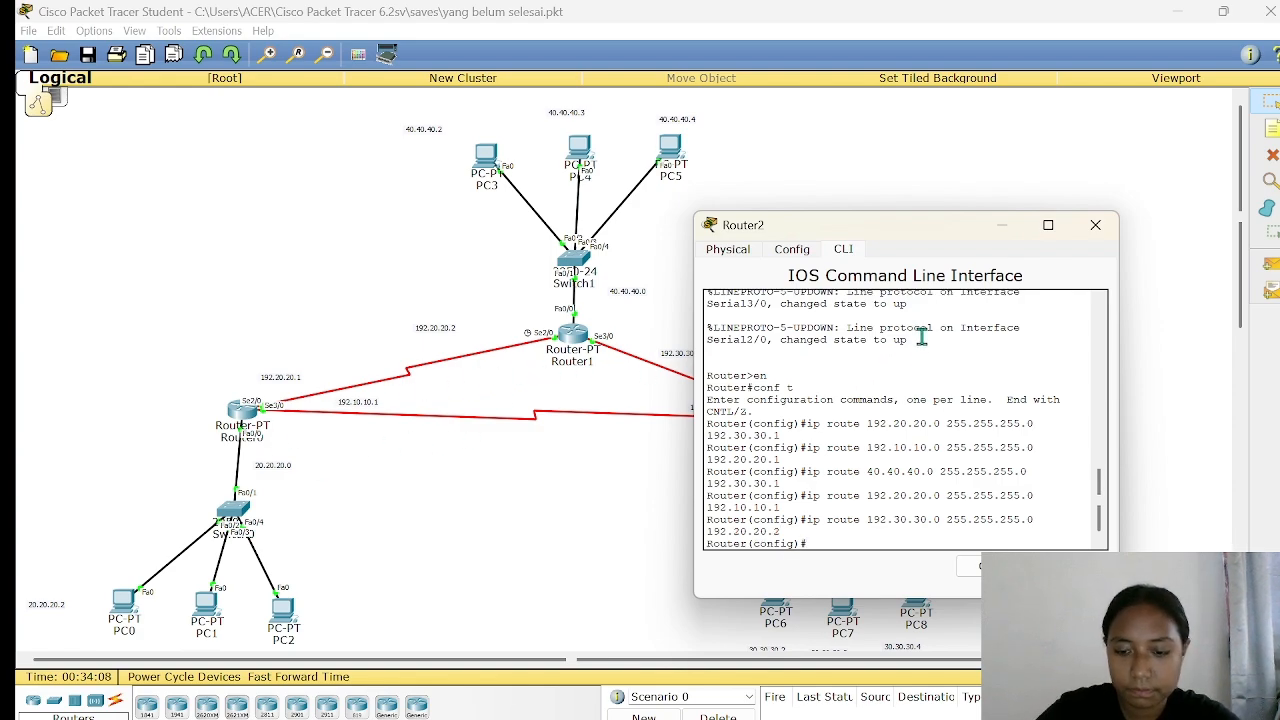
- Add an alternative static route on Router2 to network 40.40.40.0 with mask 255.255.255.0 and next hop 192.20.20.2
text(ip rout)
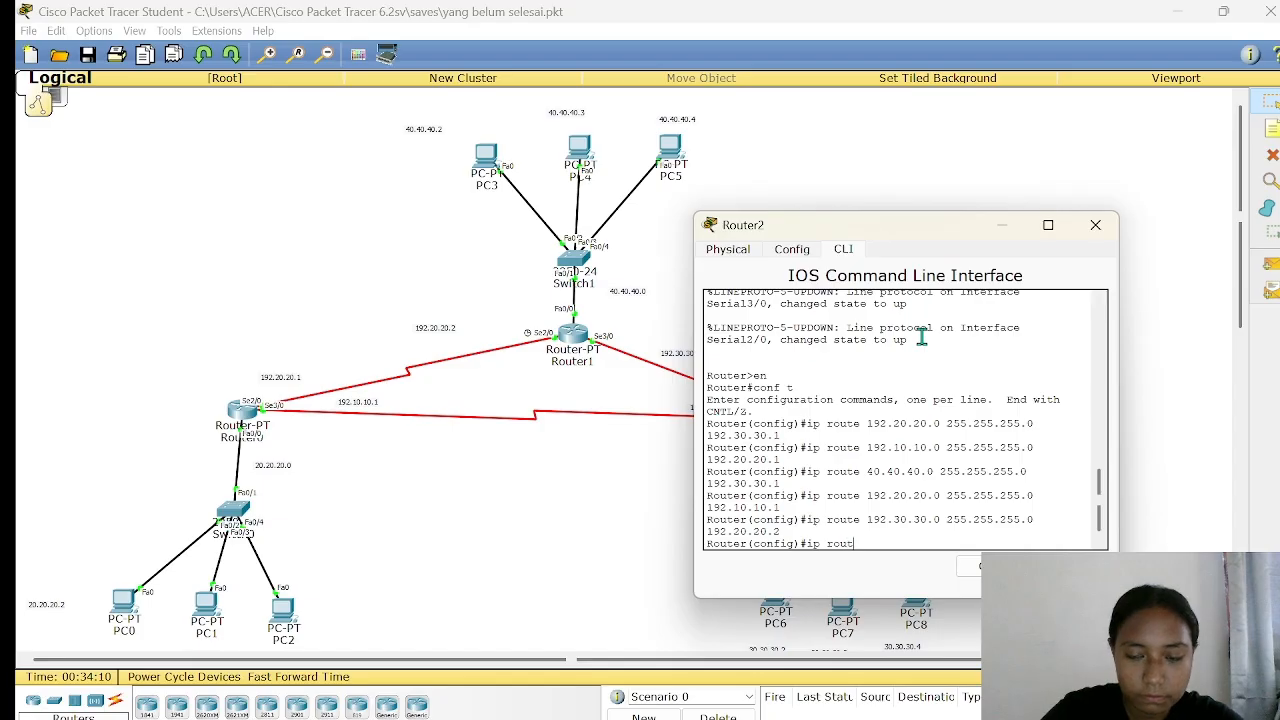
text(e)
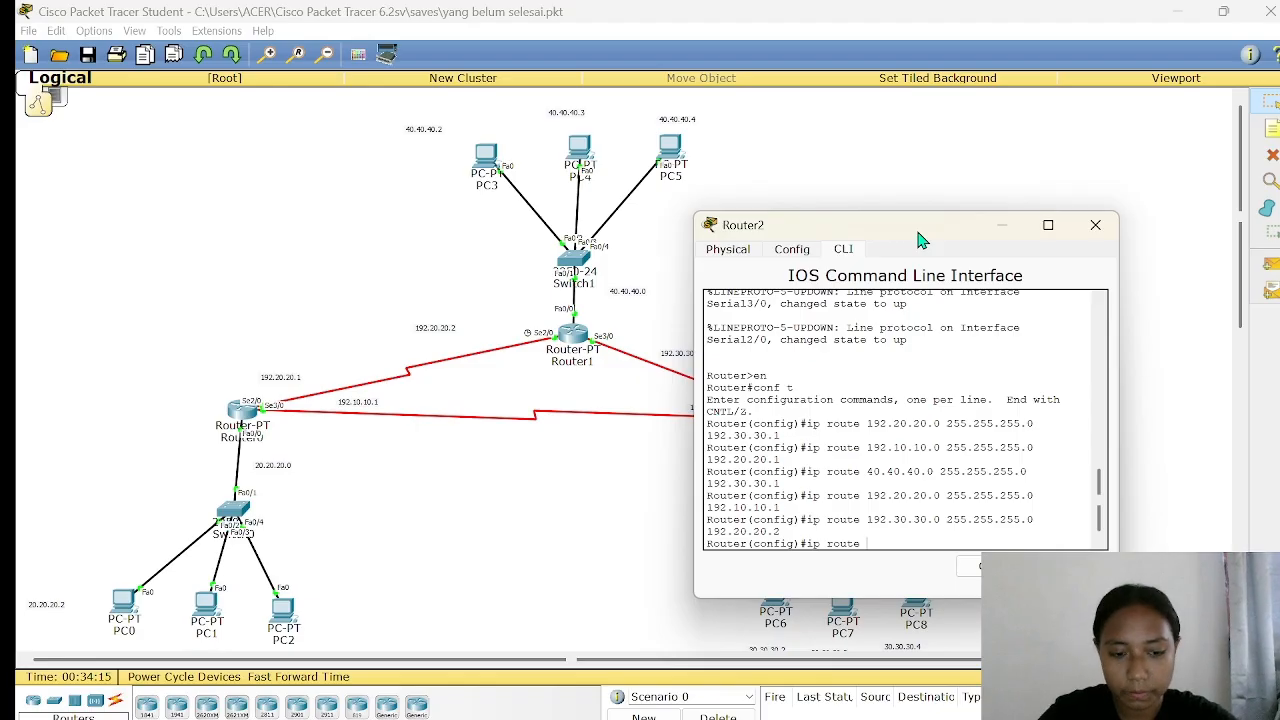
text(40.40.)
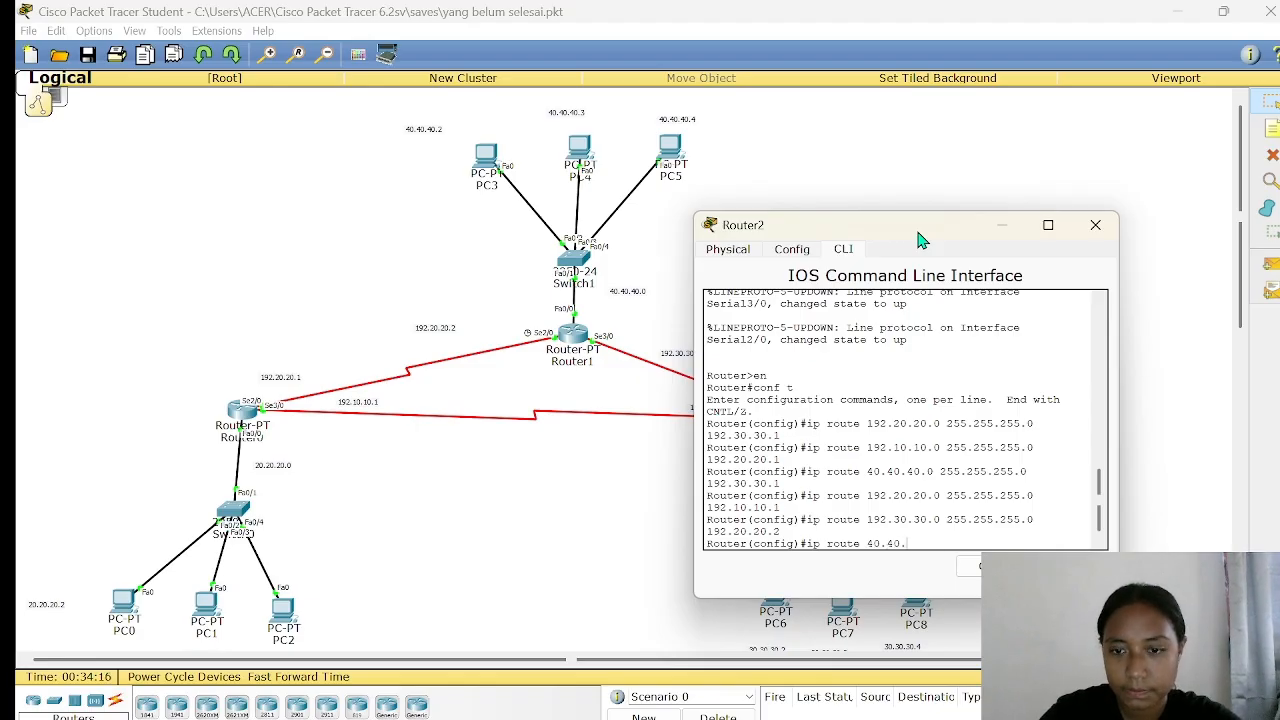
text(40.)
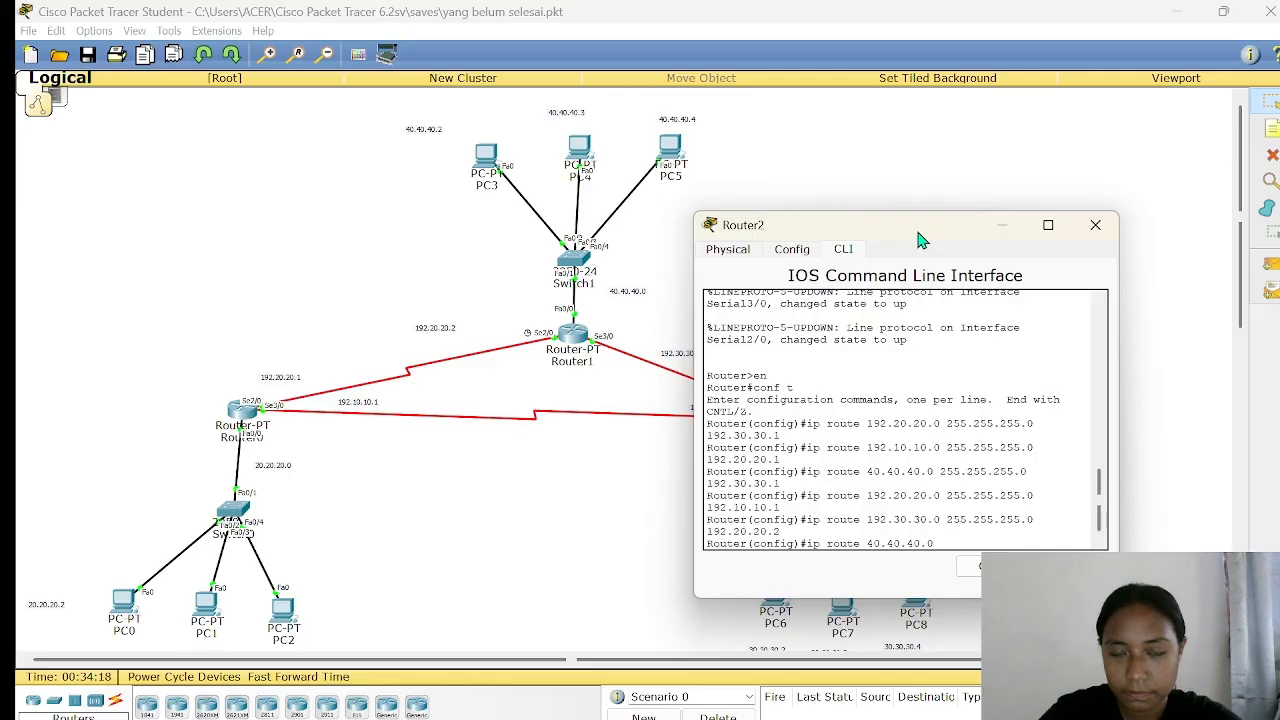
text(0 255)
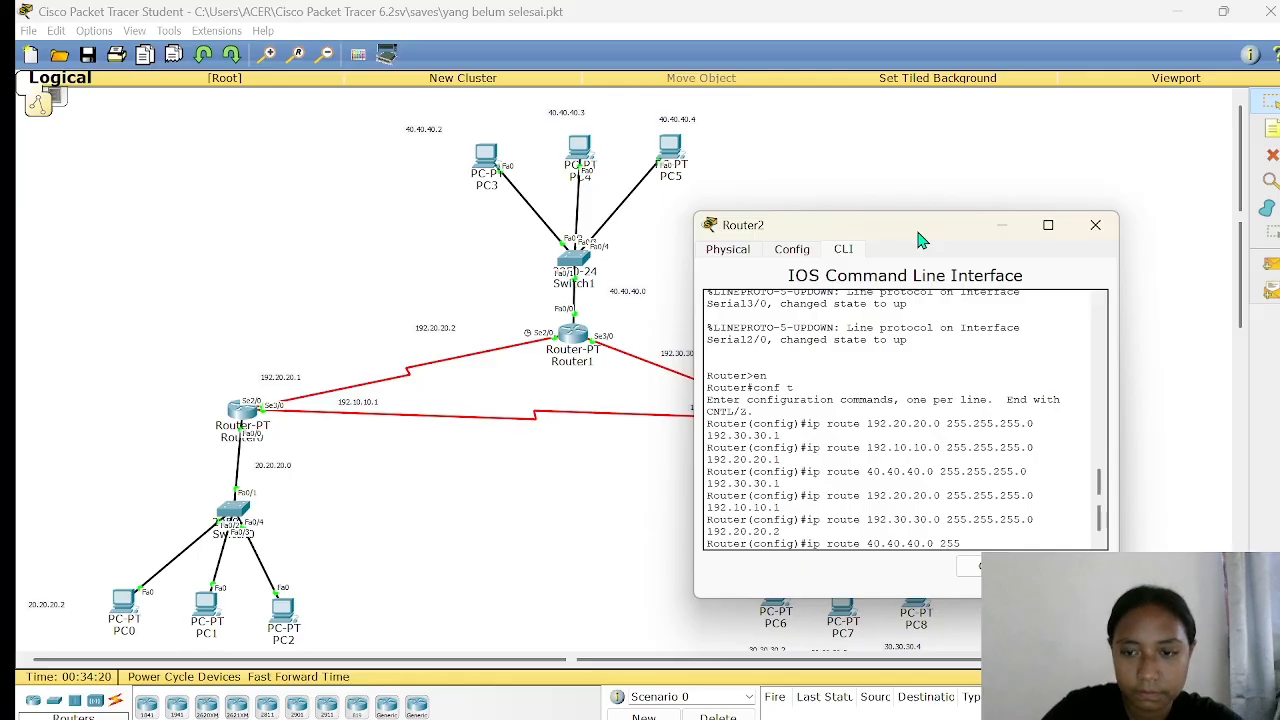
text(.255.)
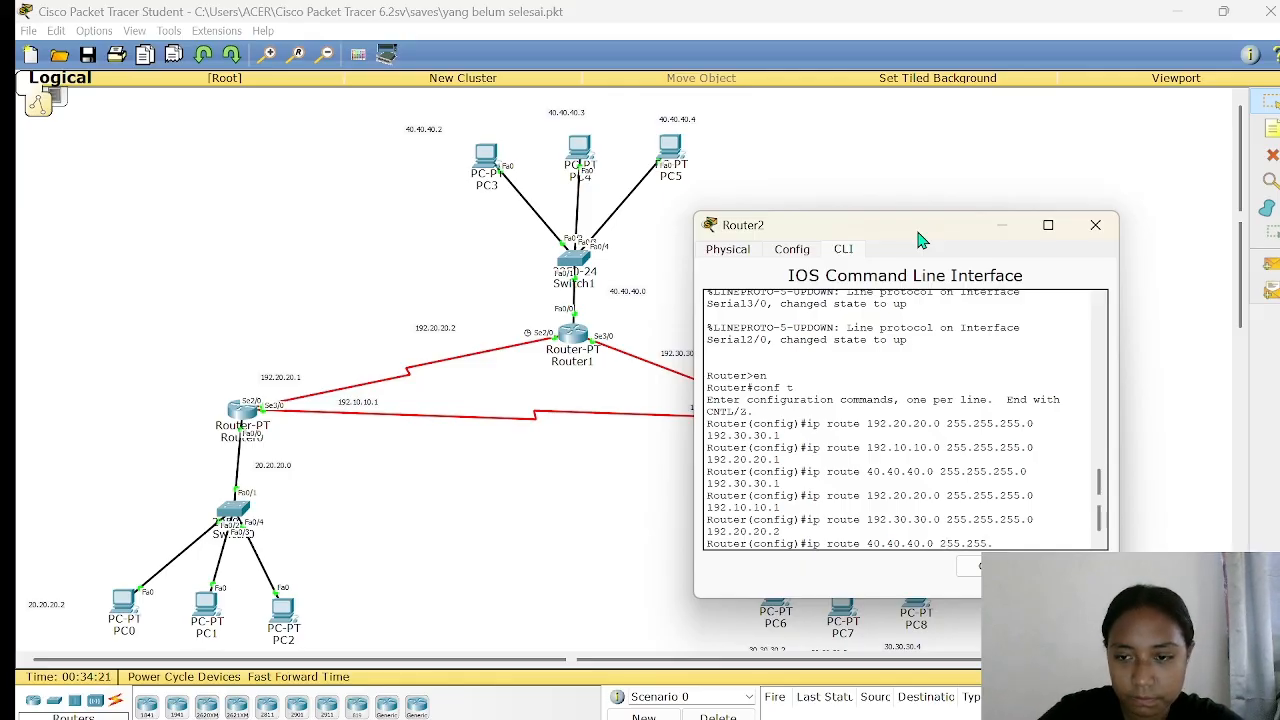
text(255)
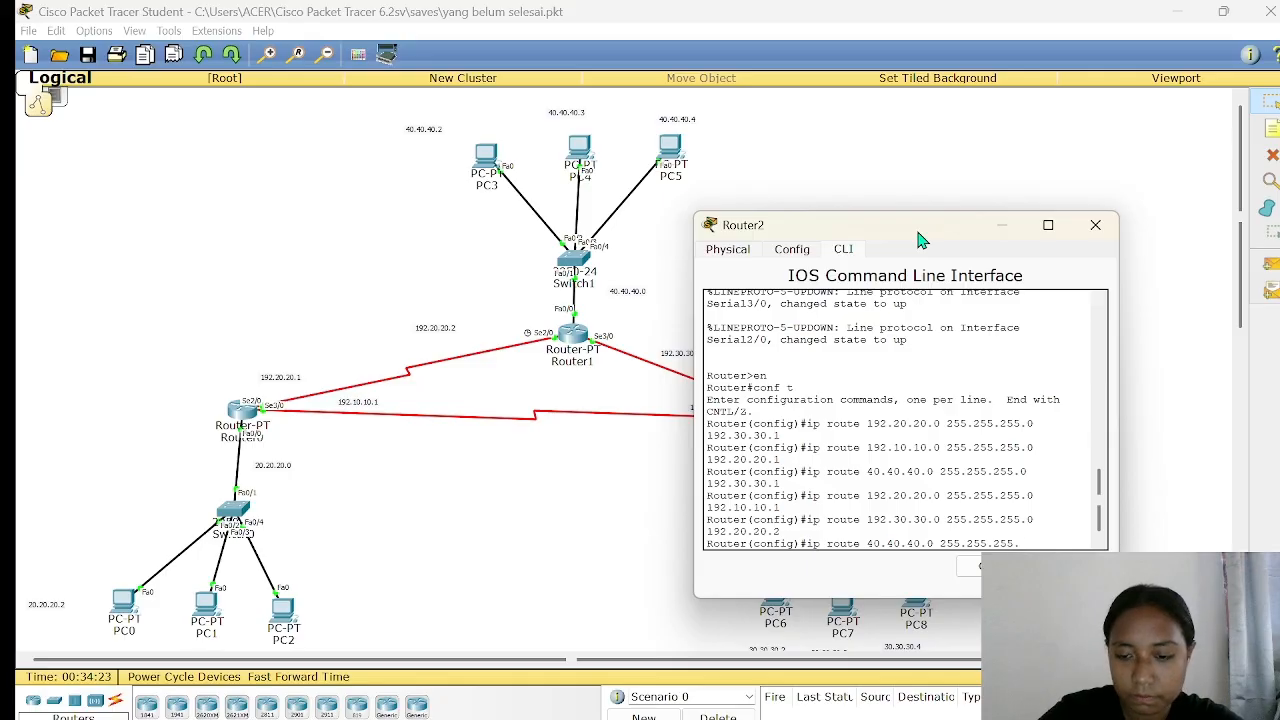
text(.0 )
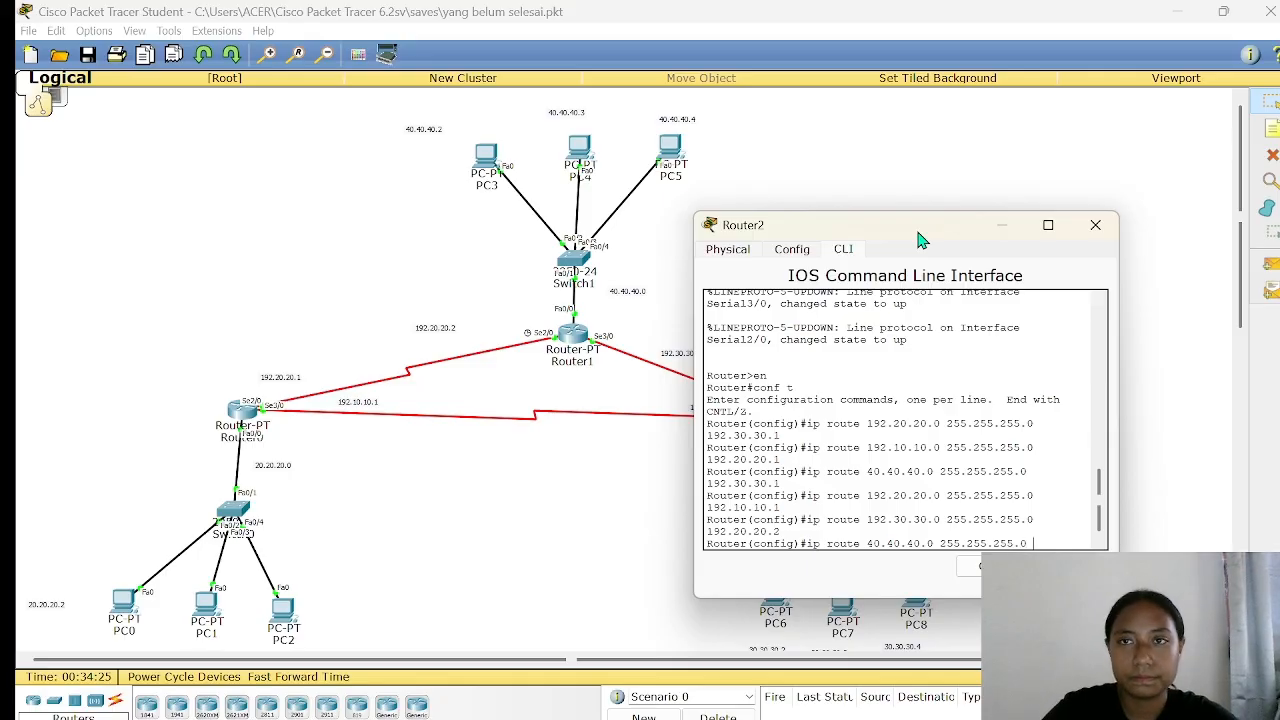
text(19)
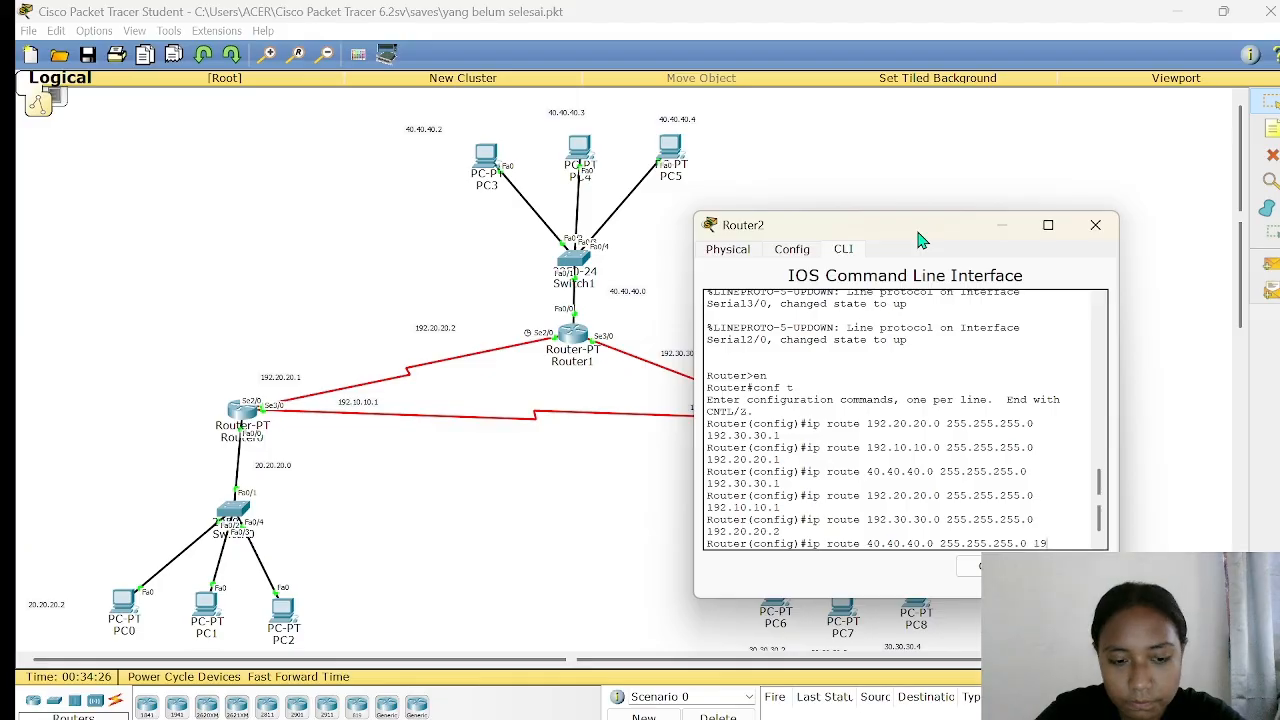
text(2.20.2)
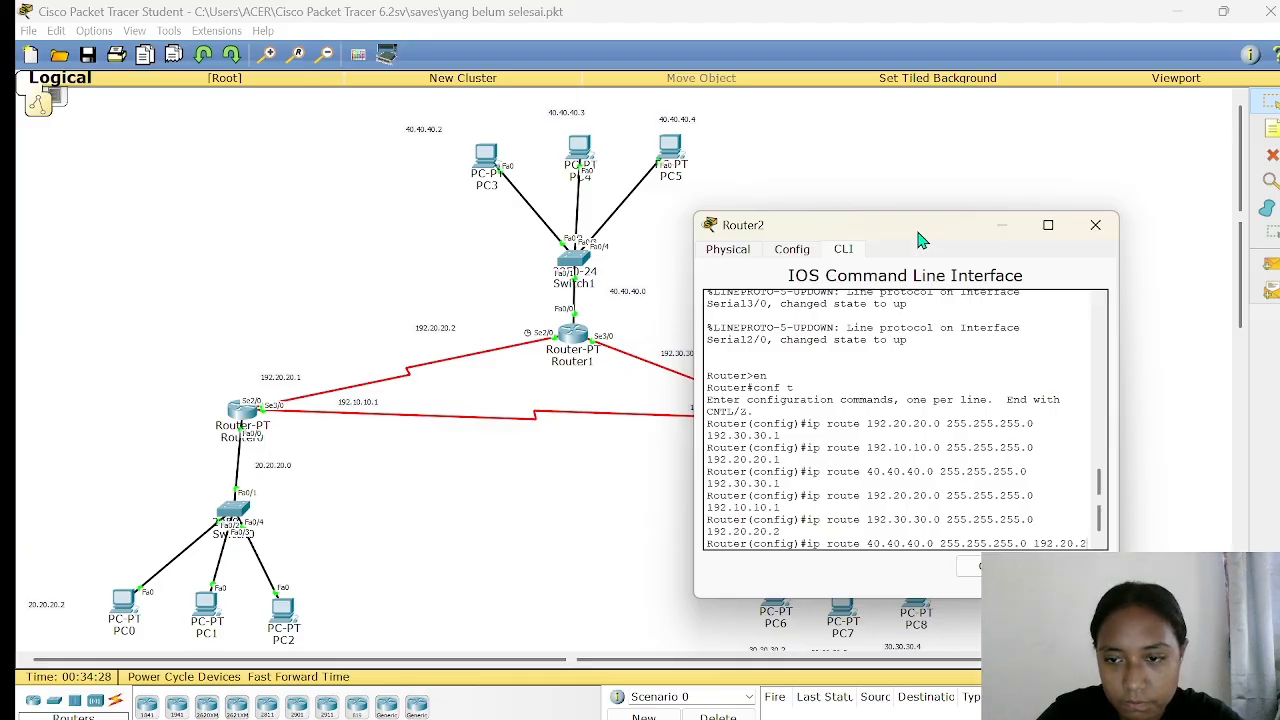
text(0.2)
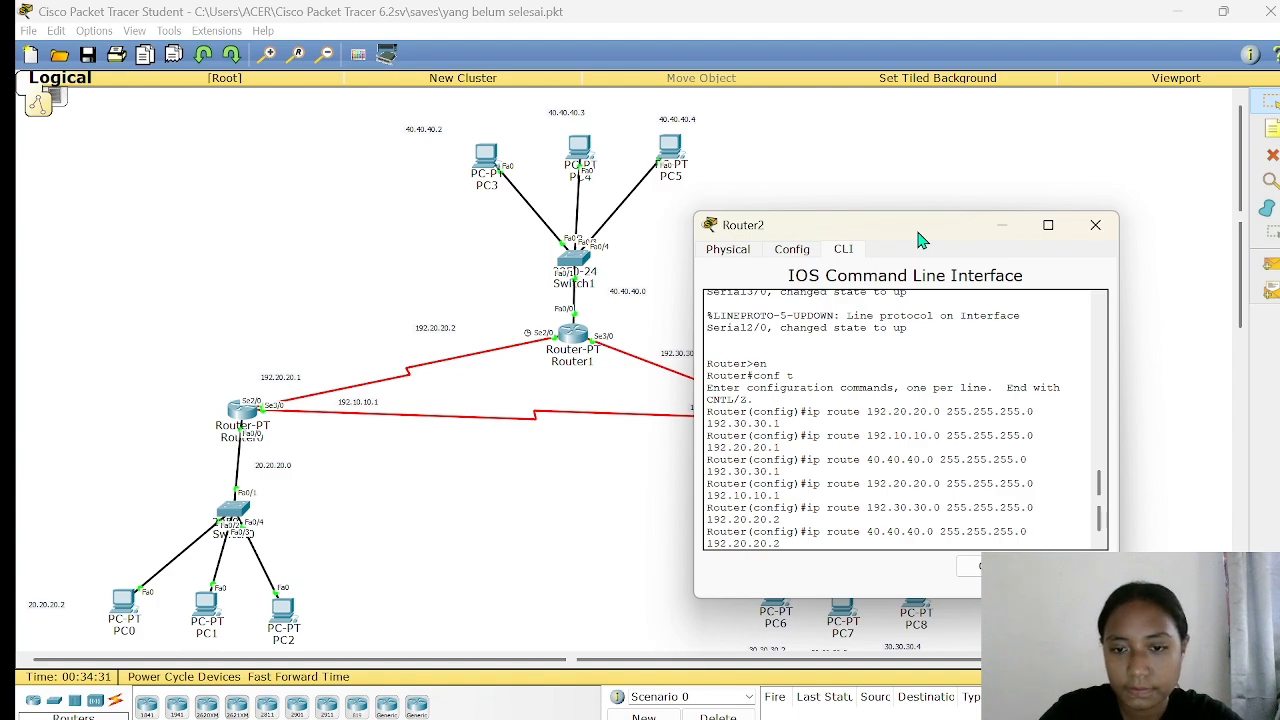
key(Return)
- Add a static route on Router2 to network 20.20.20.0 with mask 255.255.255.0 and next hop 192.10.10.1
text(ip )
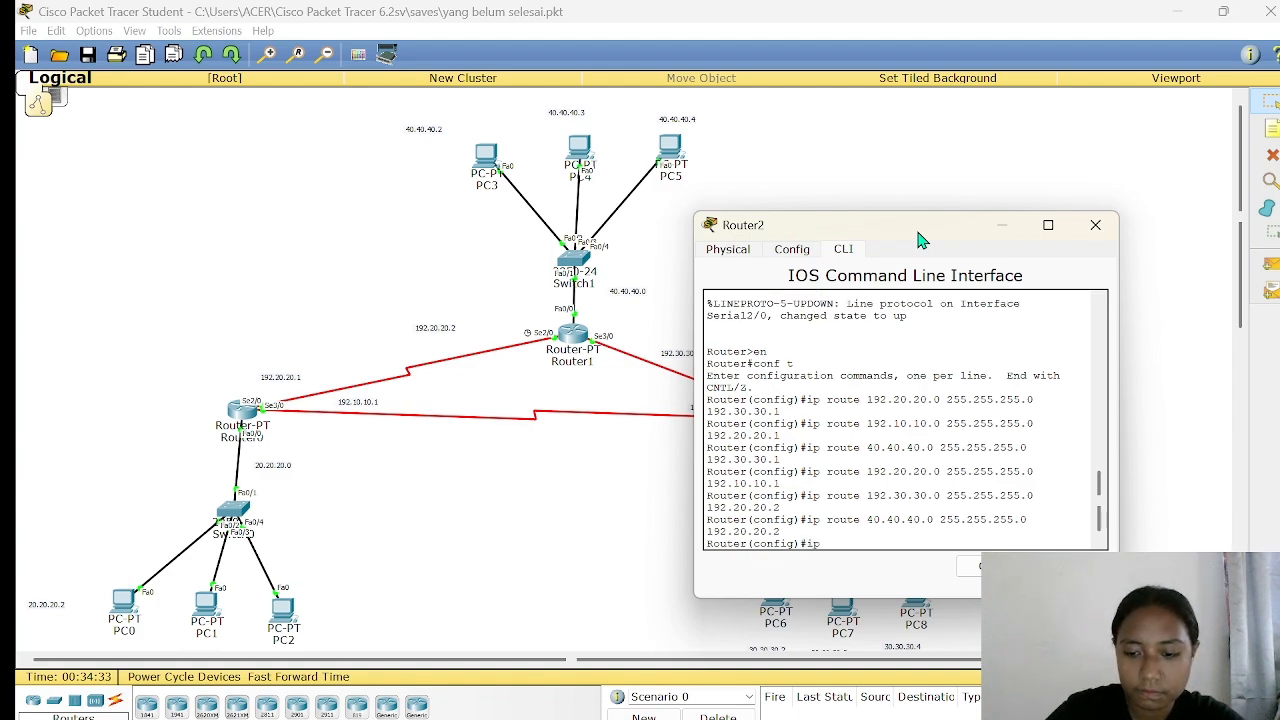
text(route)
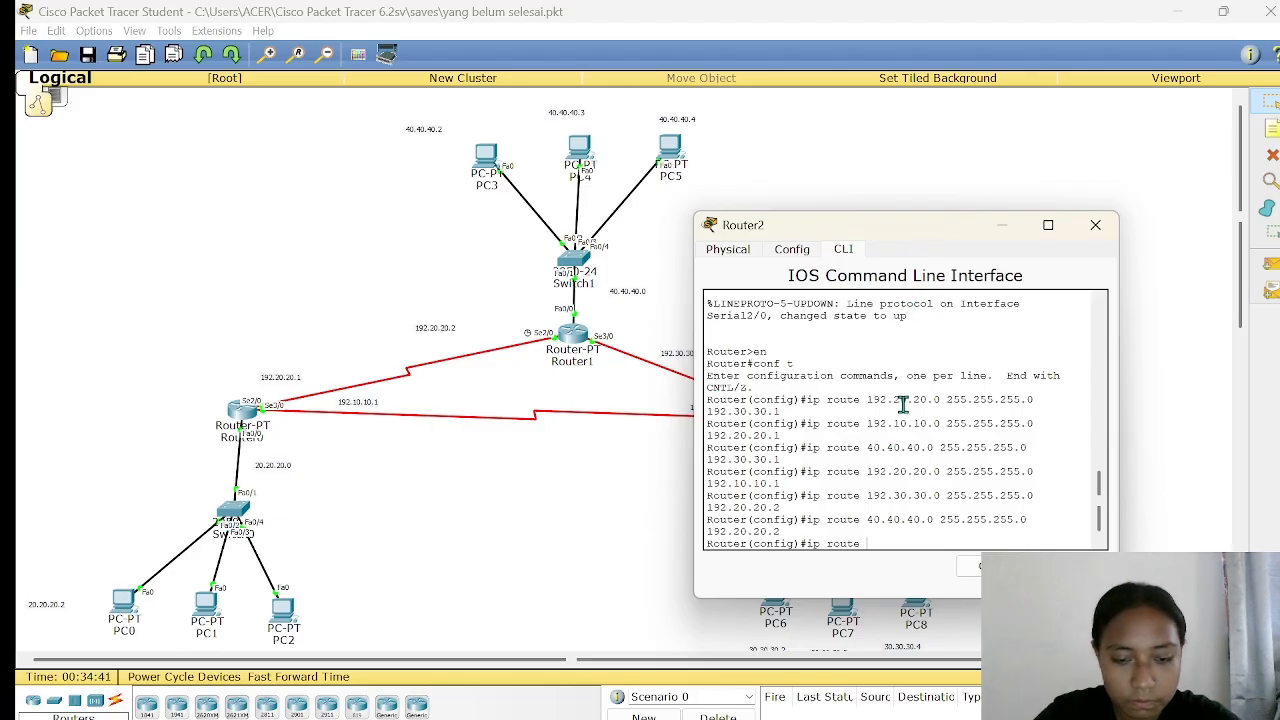
text(20.20.20)
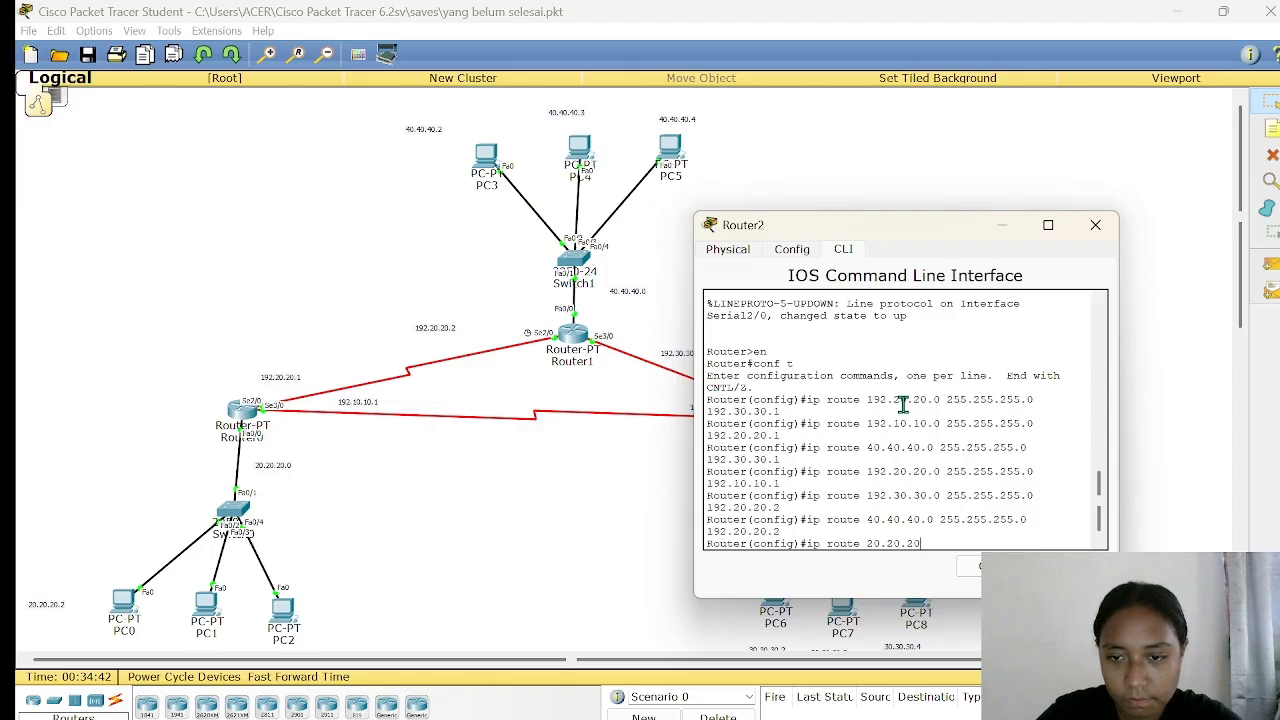
text(.0 255)
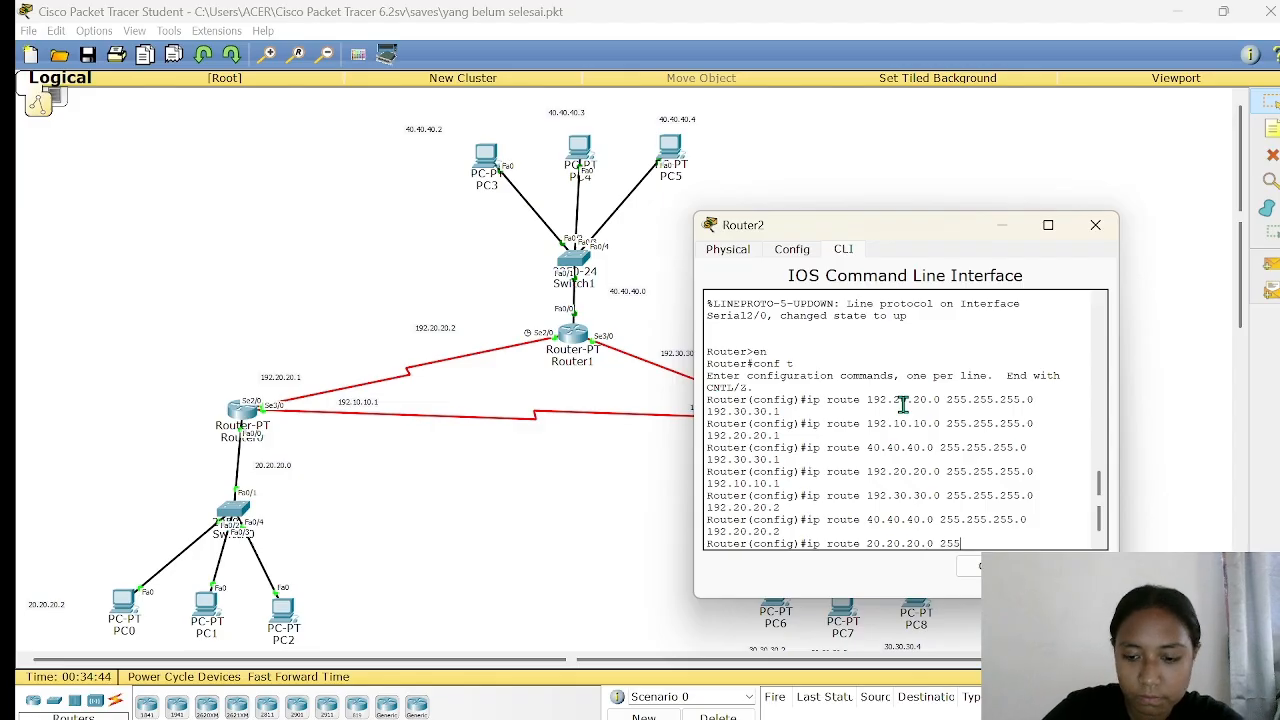
text(.255.25)
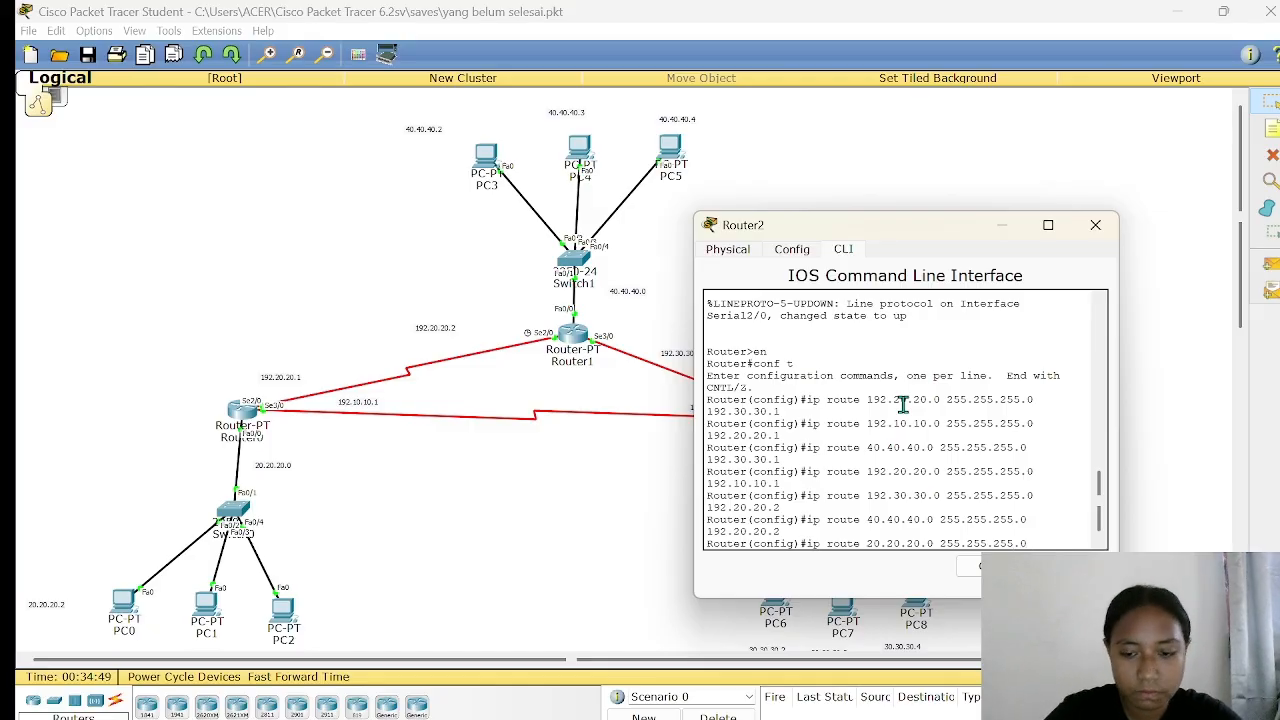
text(5.0 19)
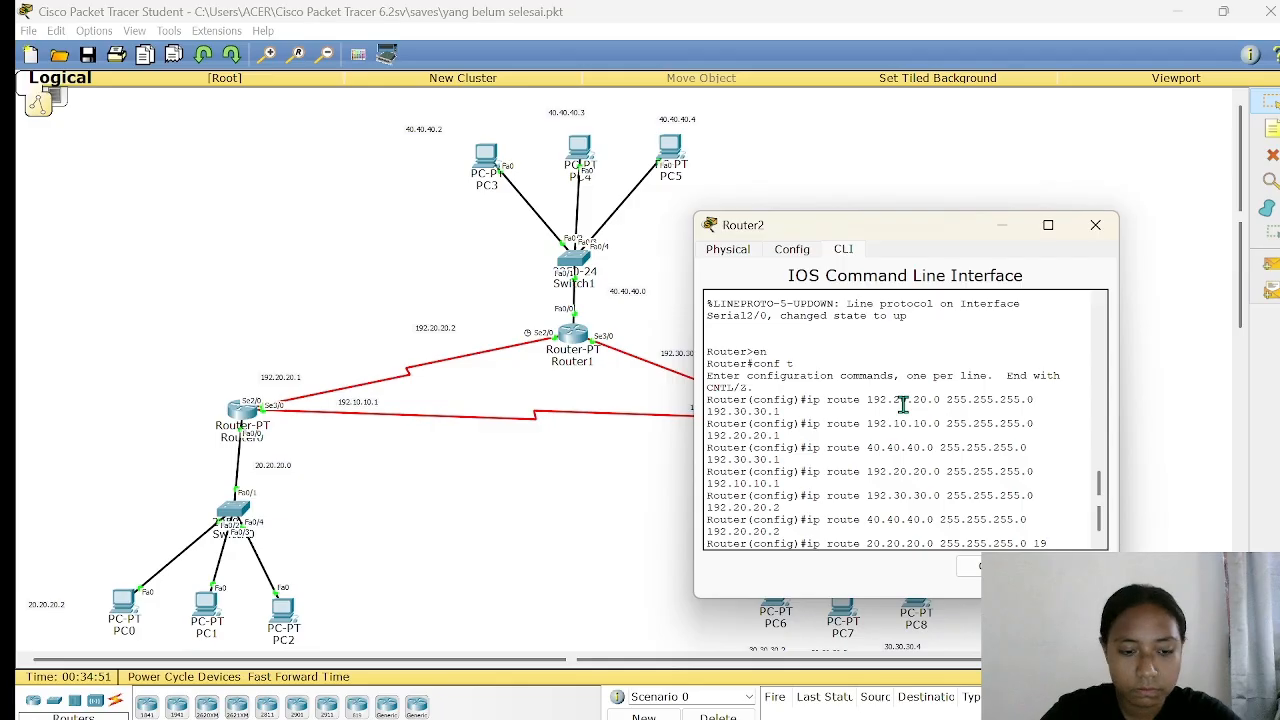
text(2)
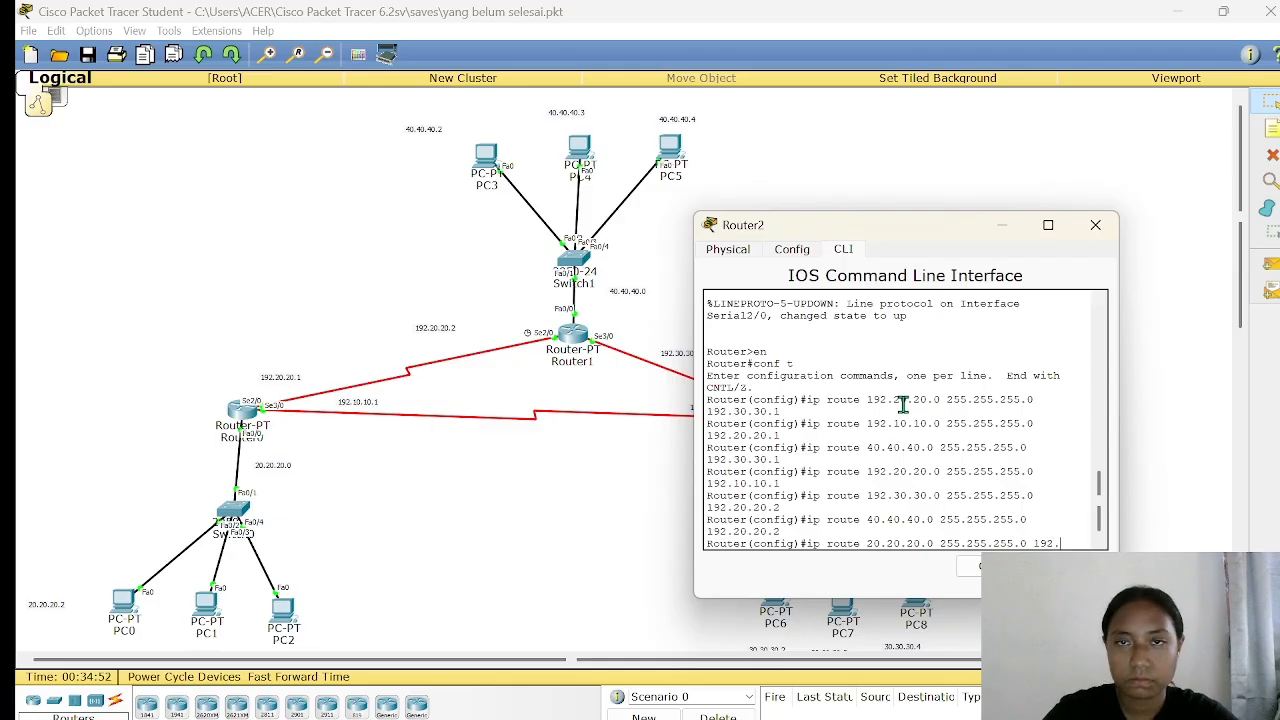
text(.10)
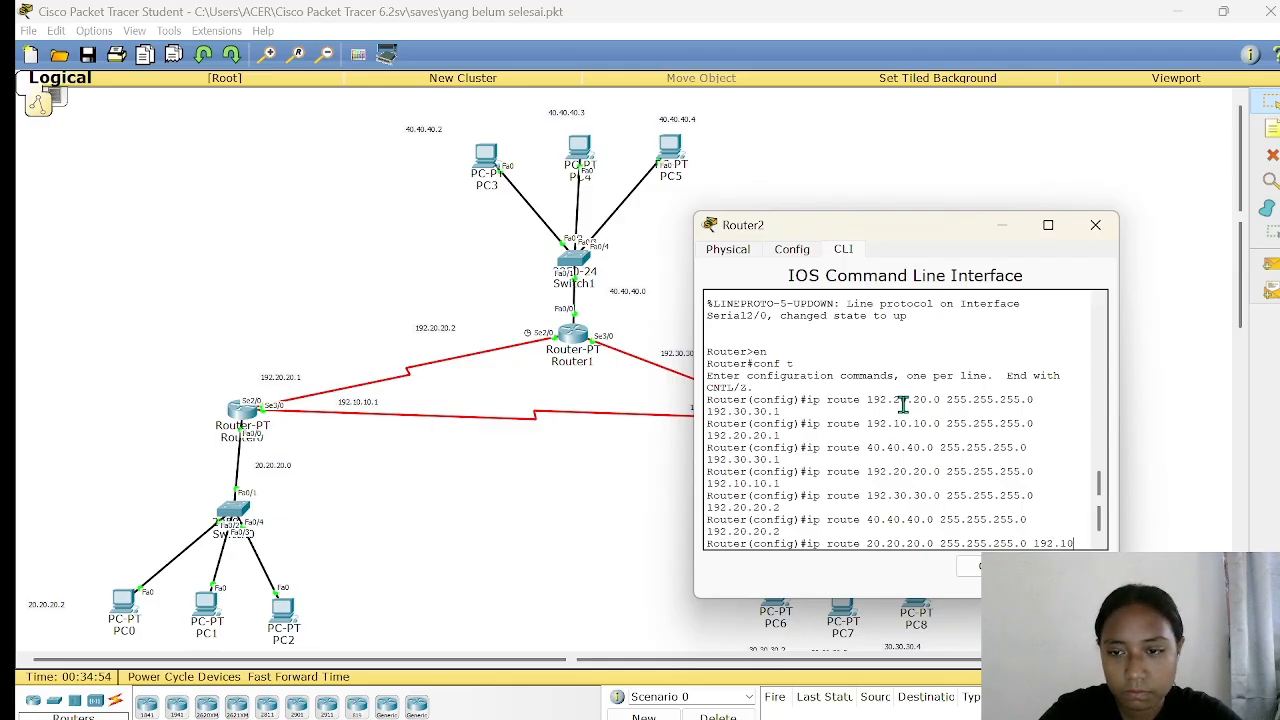
text(.10)
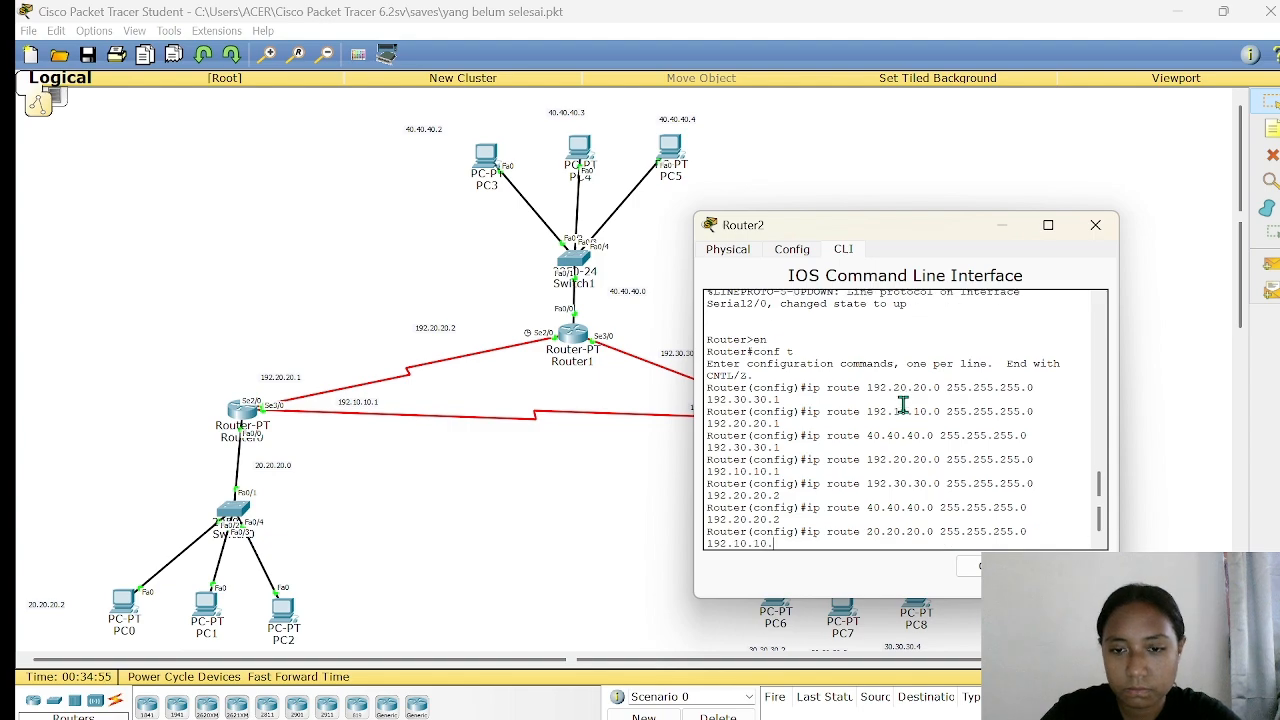
text(.1)
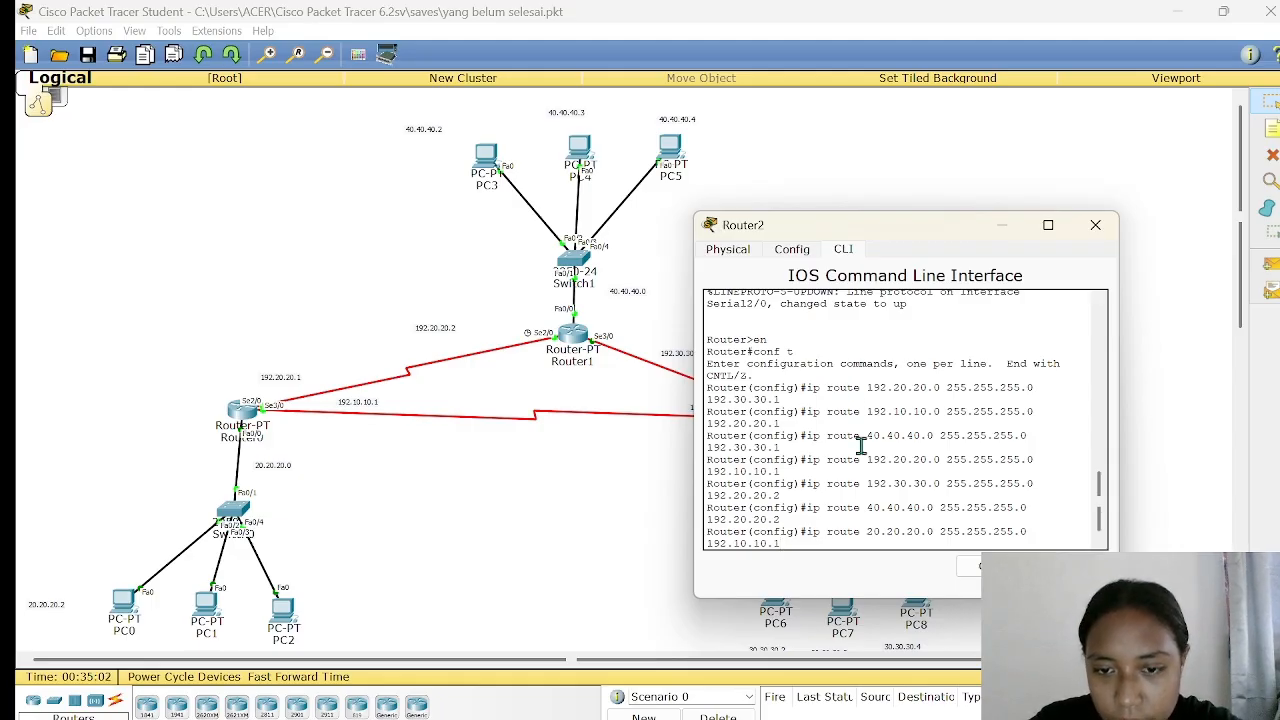
key(Return)
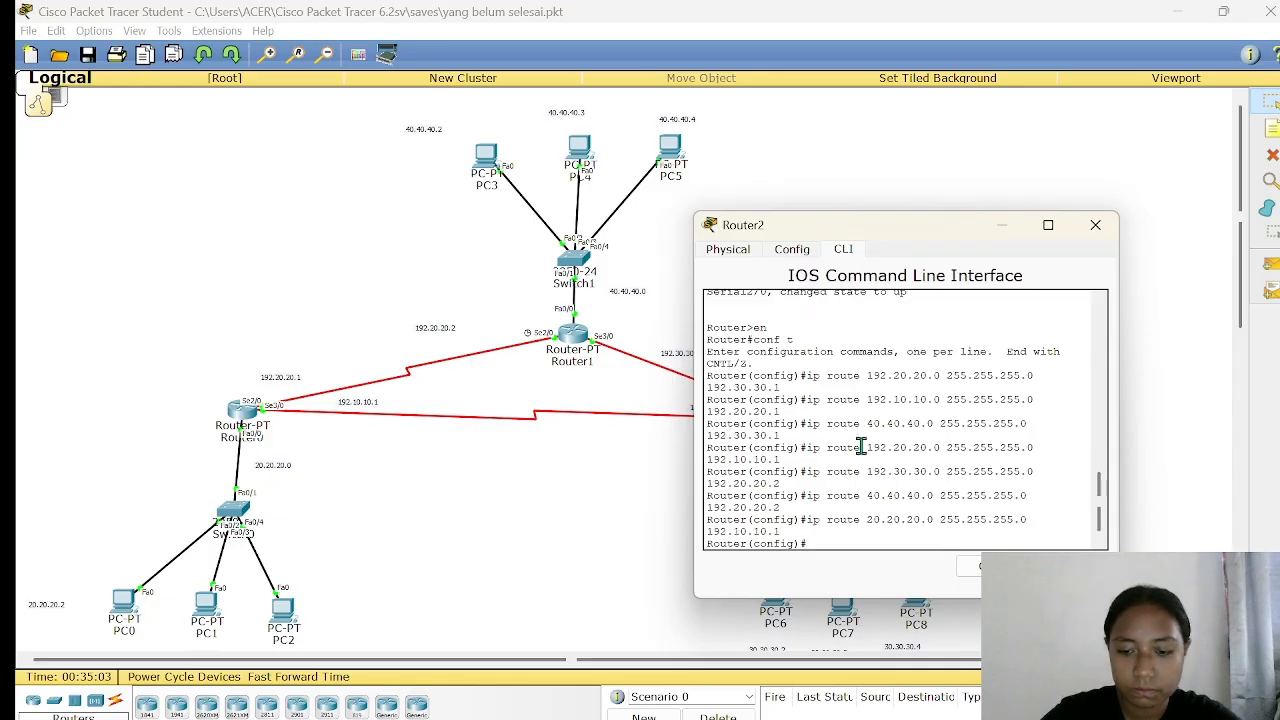
- Add an alternative static route on Router2 to network 20.20.20.0 with mask 255.255.255.0 and next hop 192.20.20.1
text(ip rou)
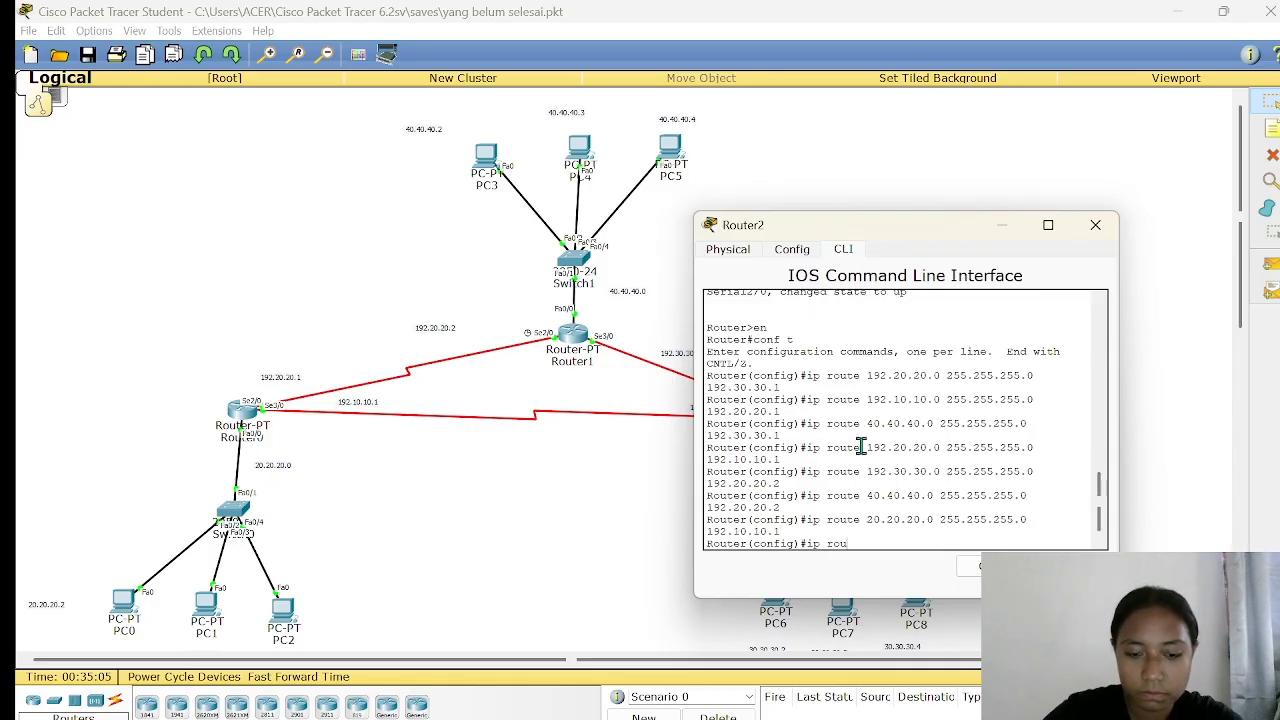
text(te 20)
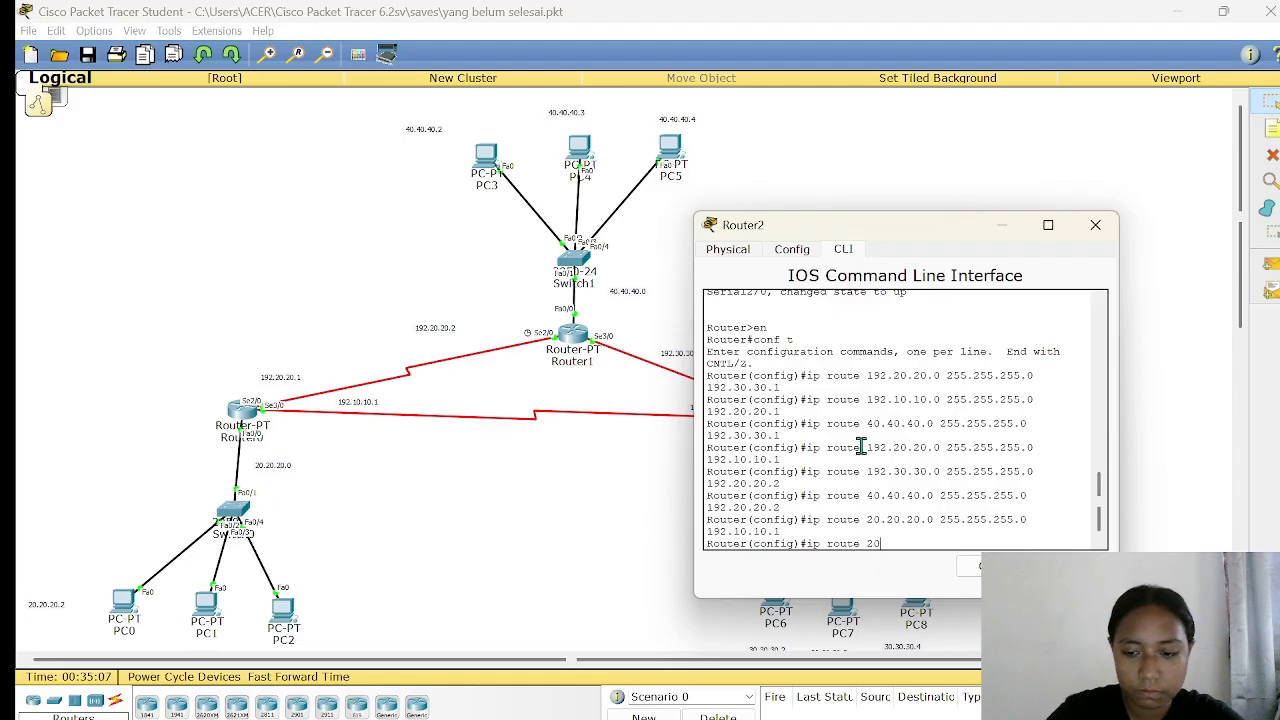
text(.20.20.0)
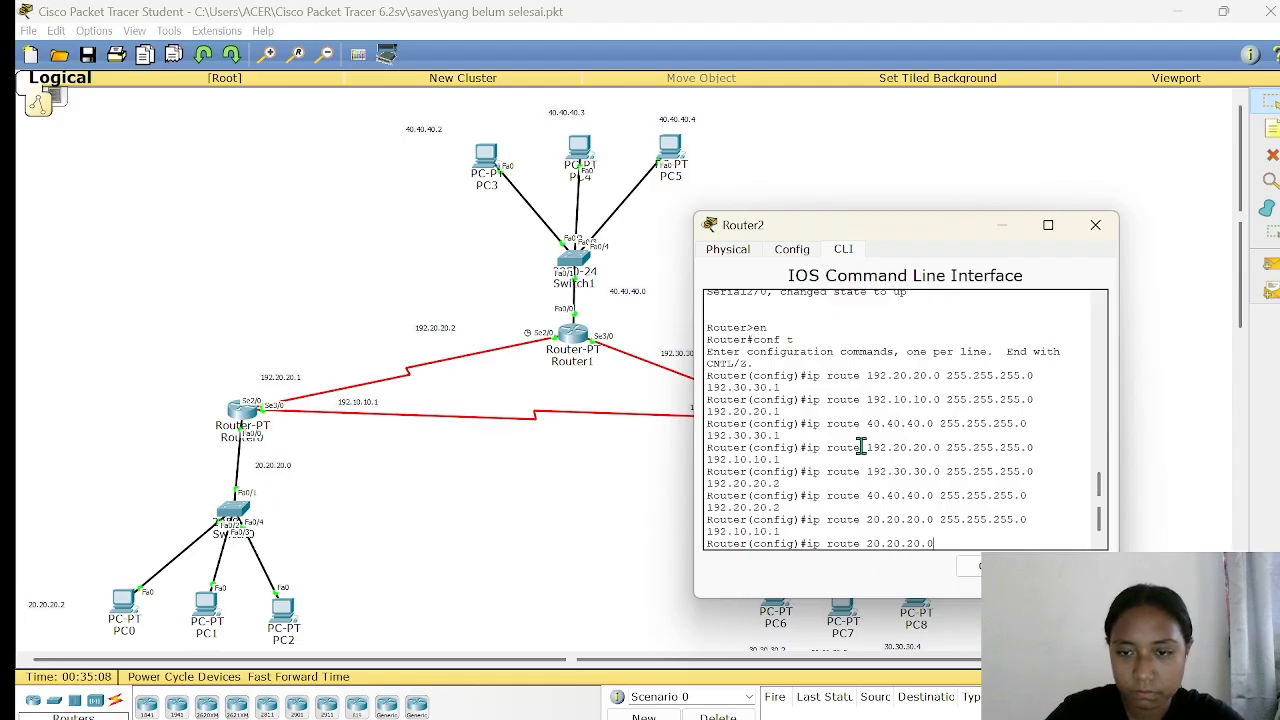
text( 255.25)
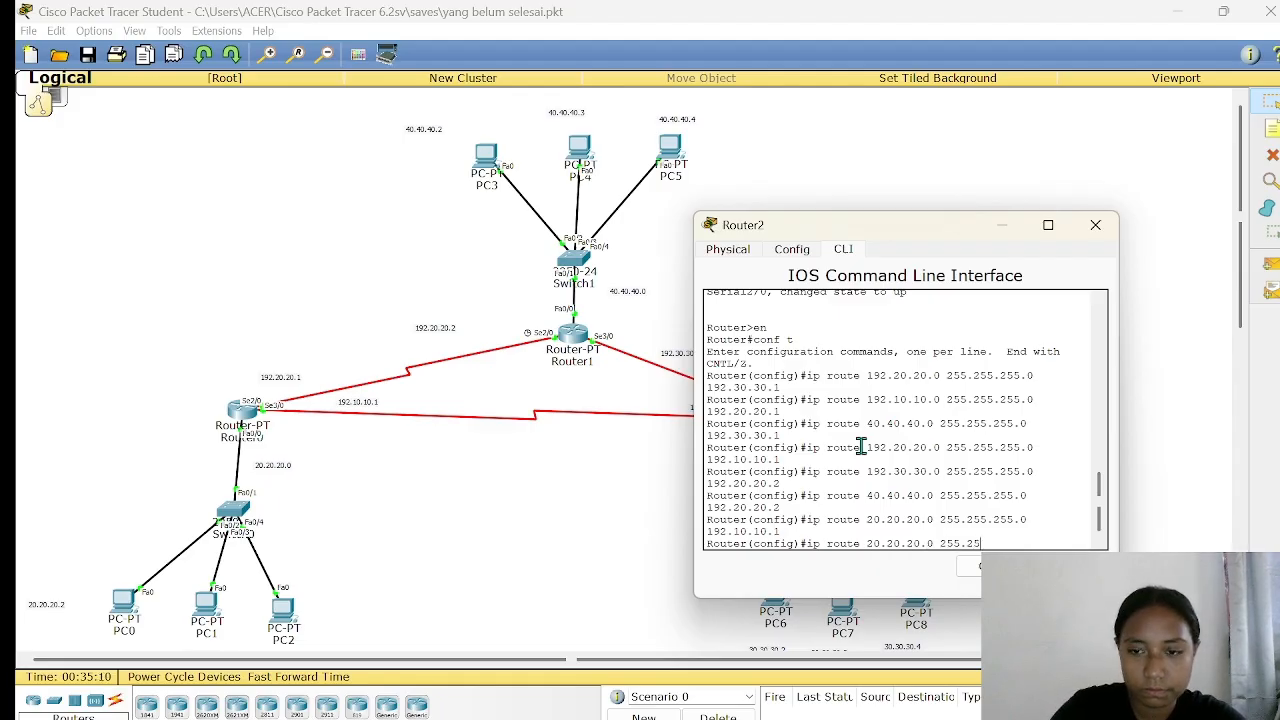
text(5.255)
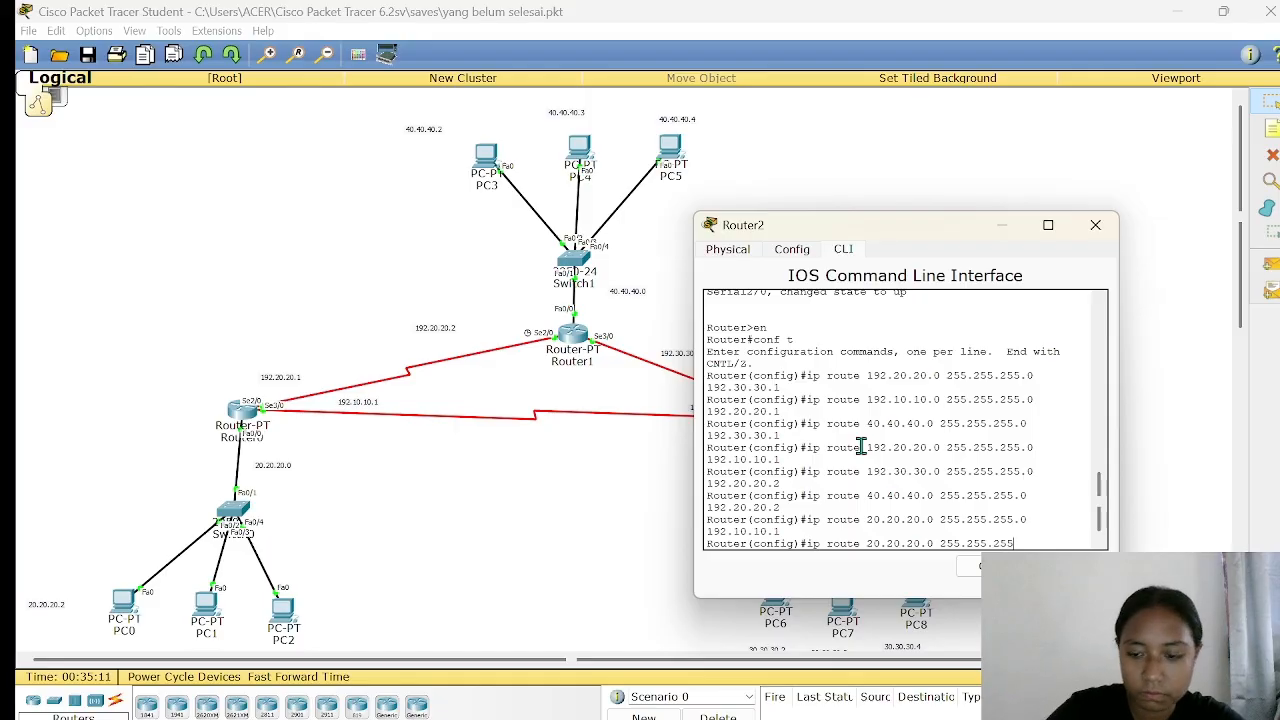
text(.0 192)
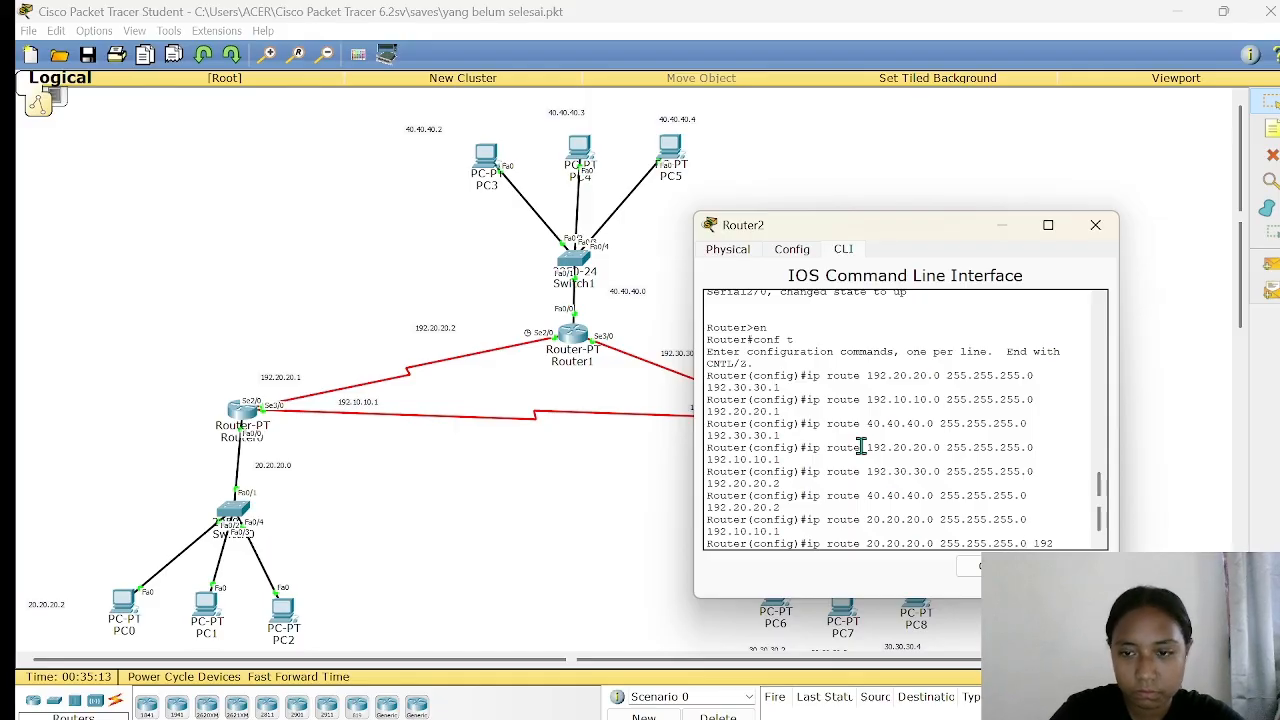
text(.20.2)
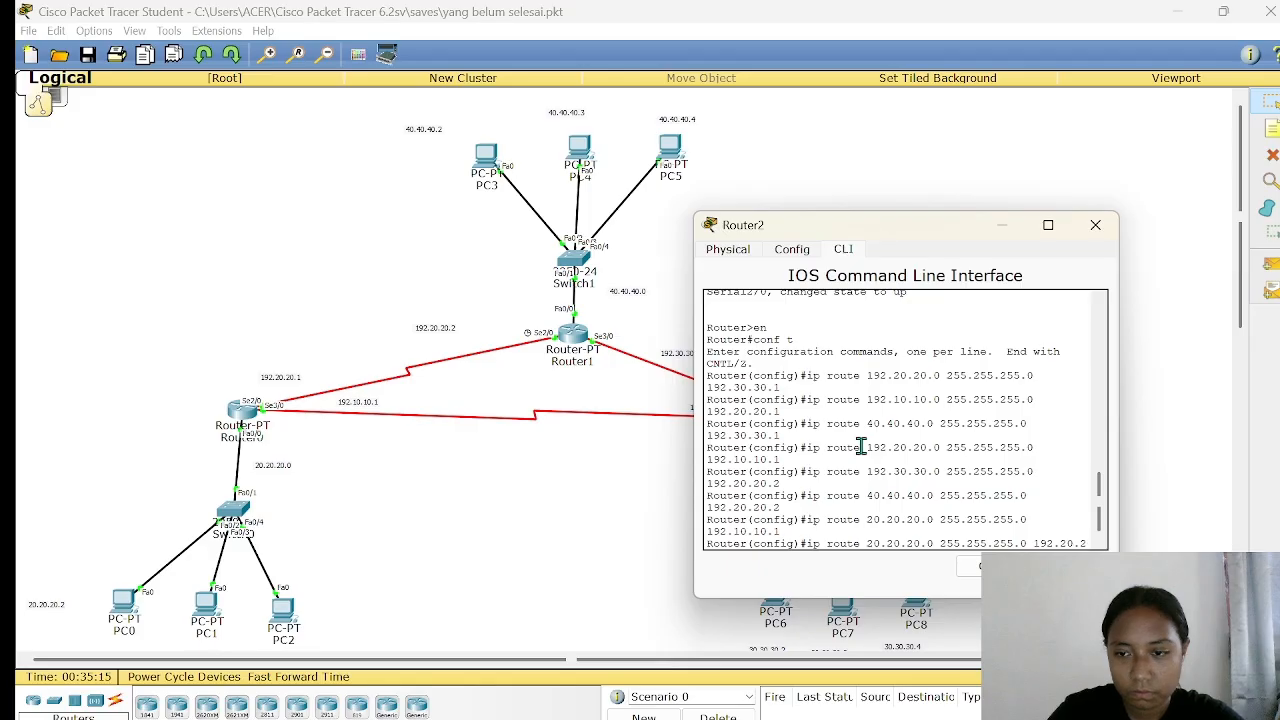
text(0.)
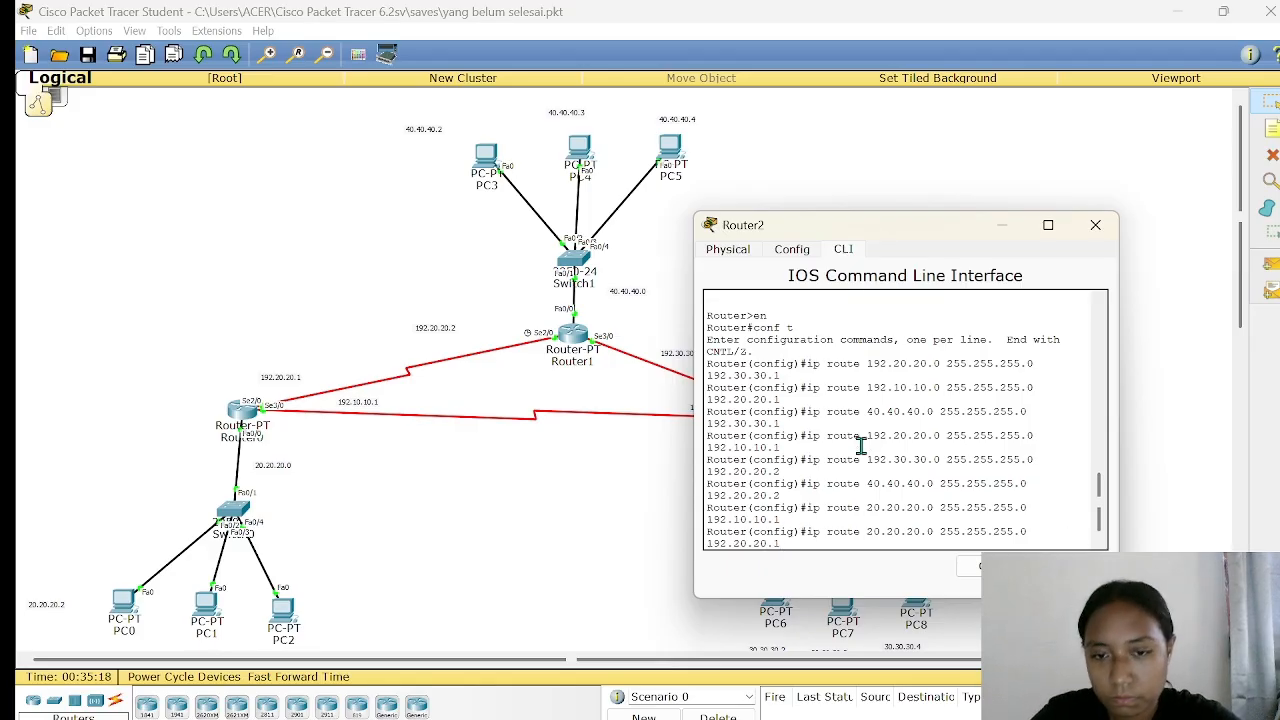
text(1)
key(Return)
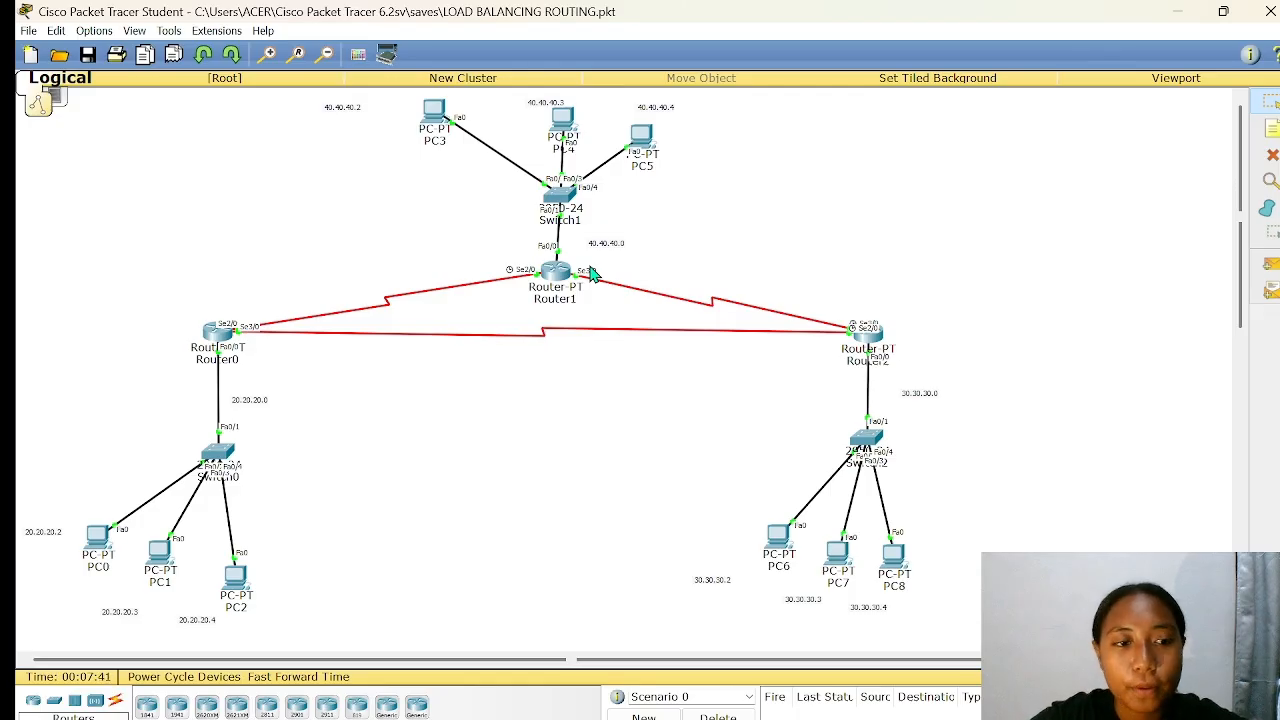
- Display PC0's IP configuration with ipconfig in its command prompt
click(103, 542)
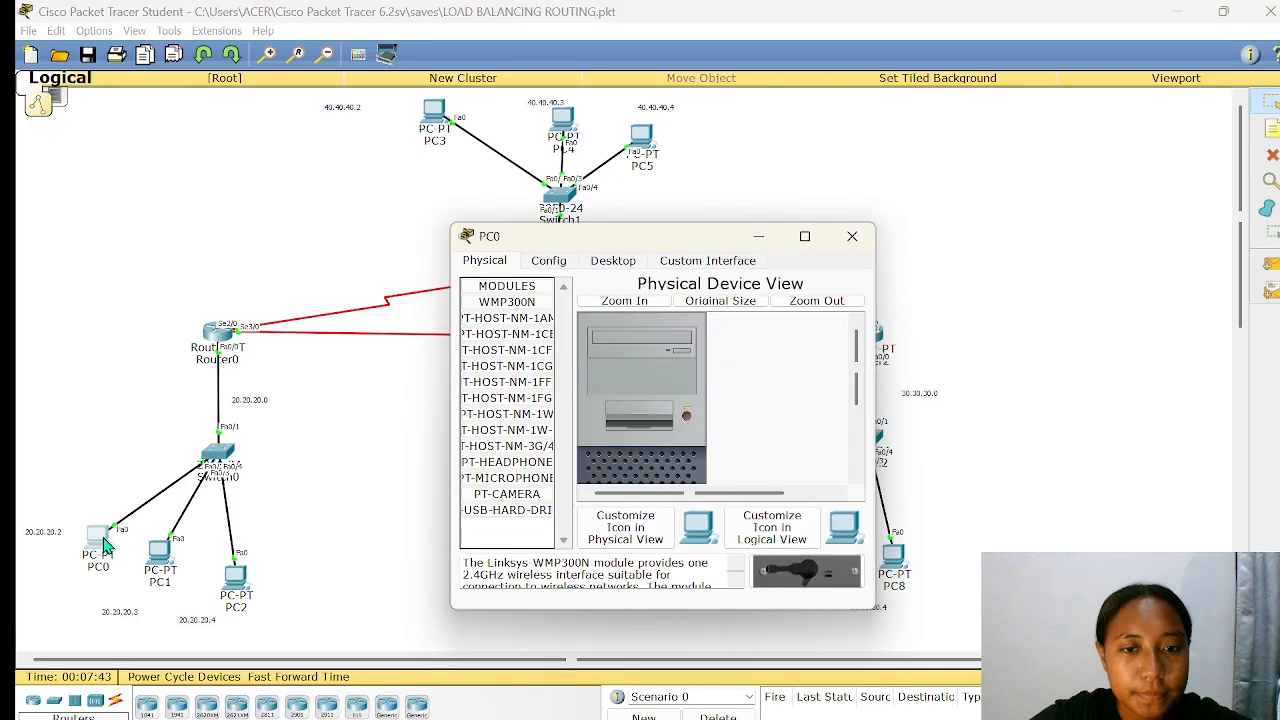
click(627, 261)
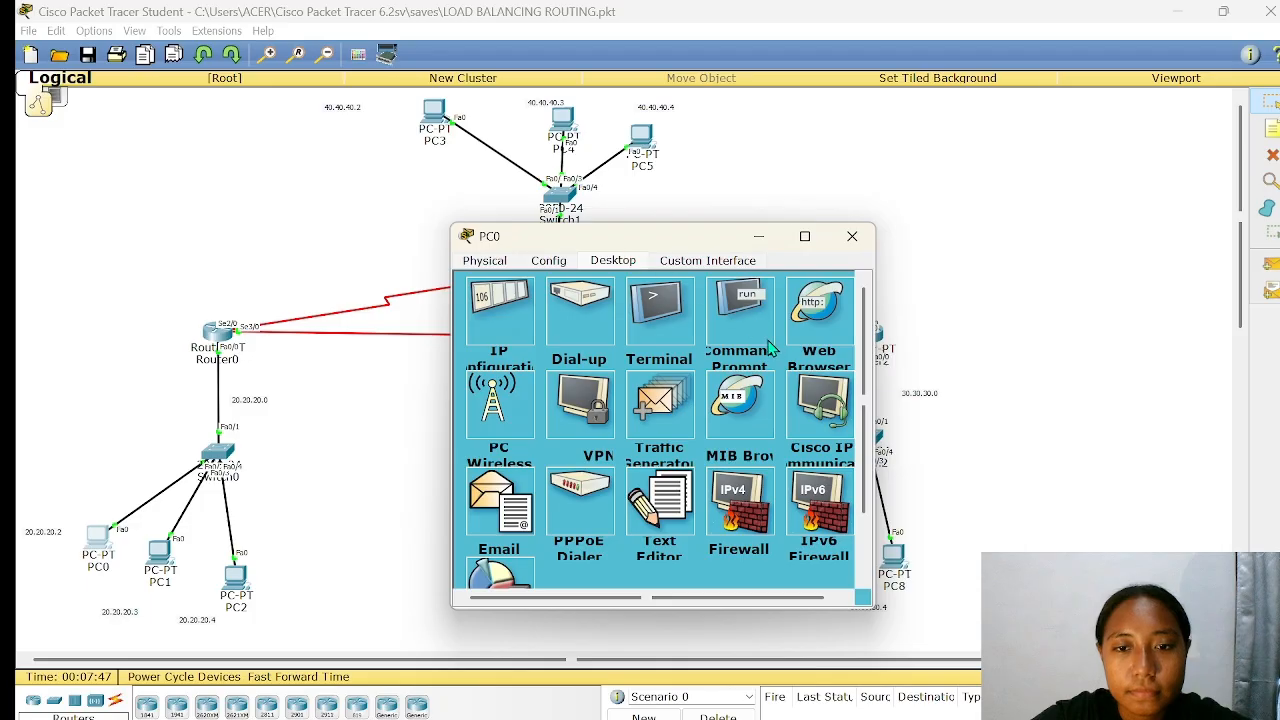
click(745, 318)
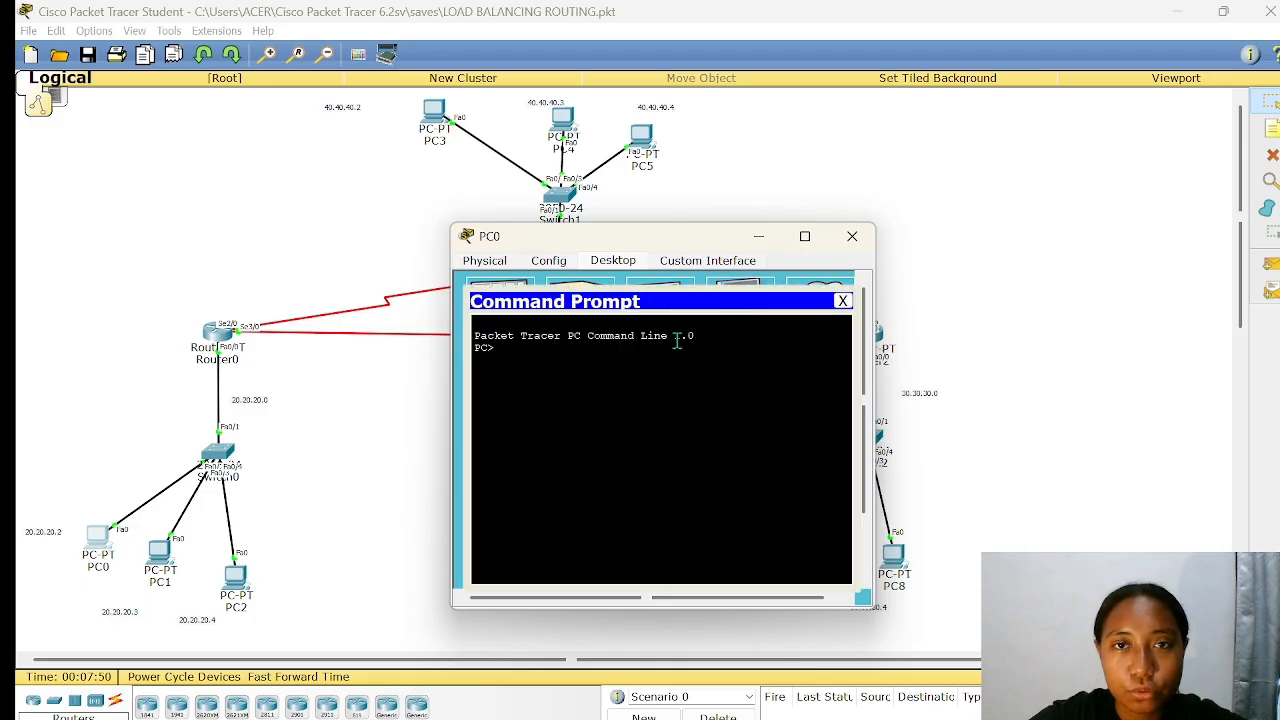
text(i)
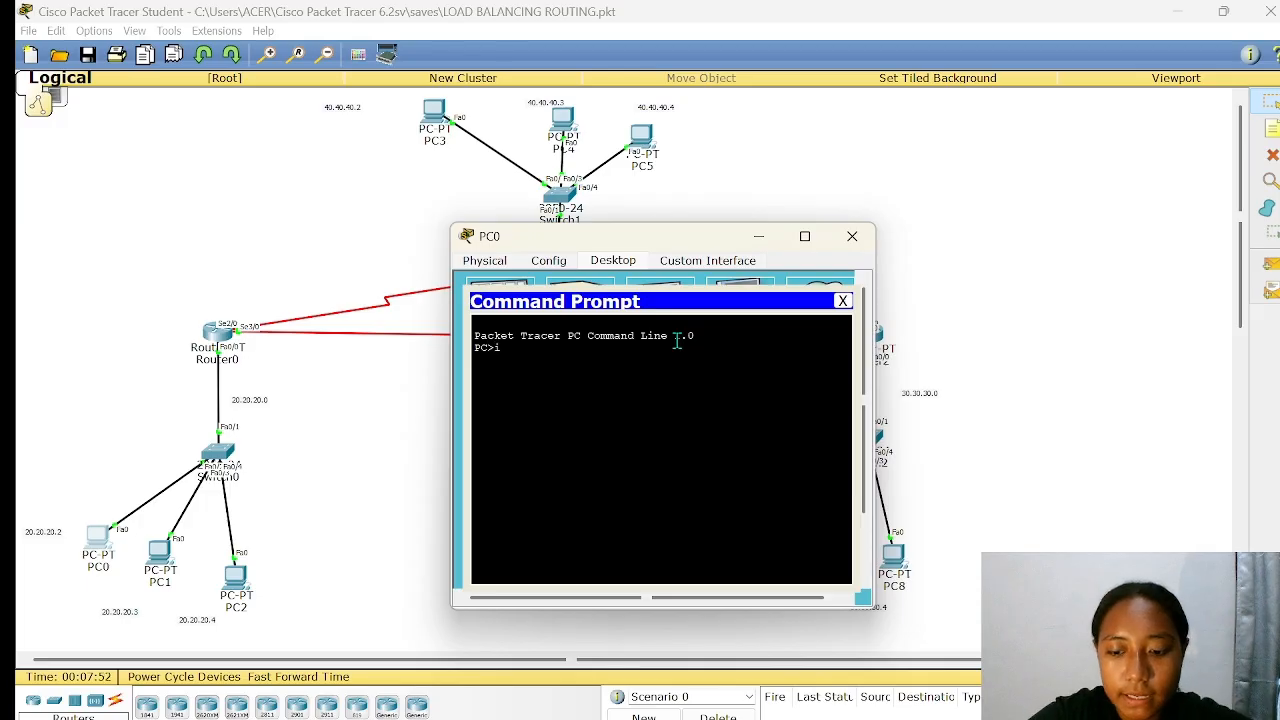
text(pconfig)
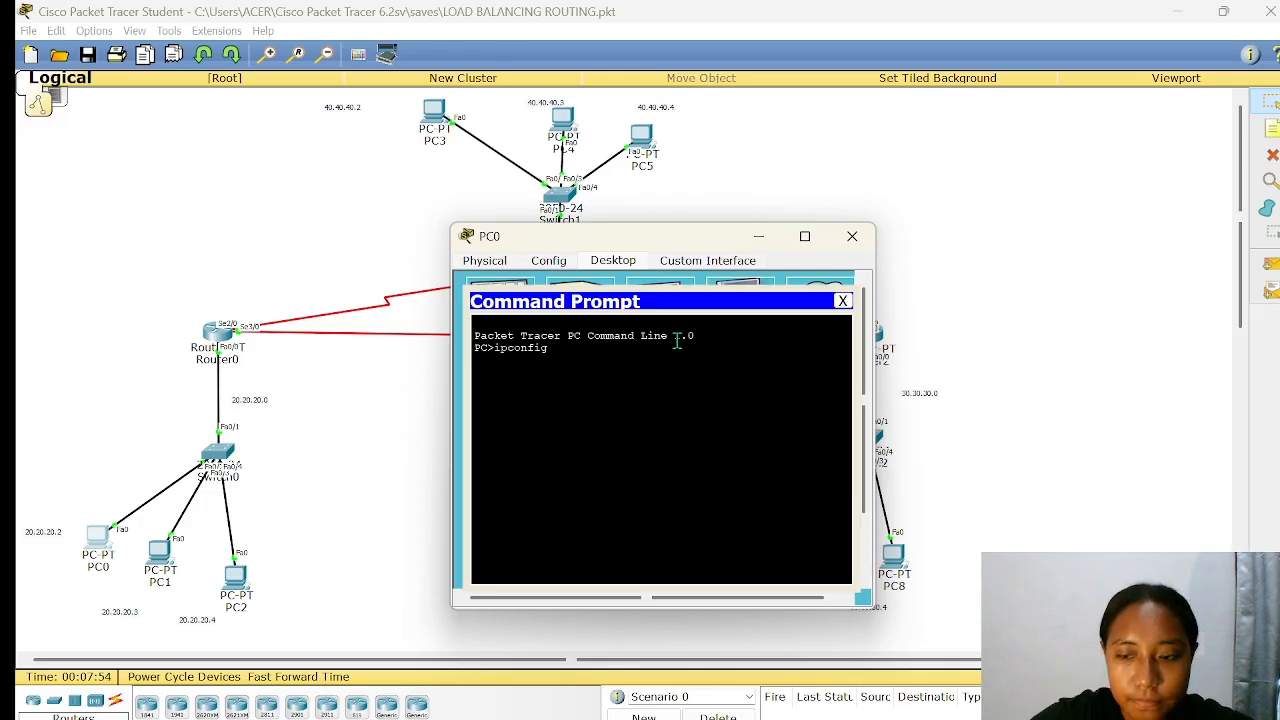
key(Return)
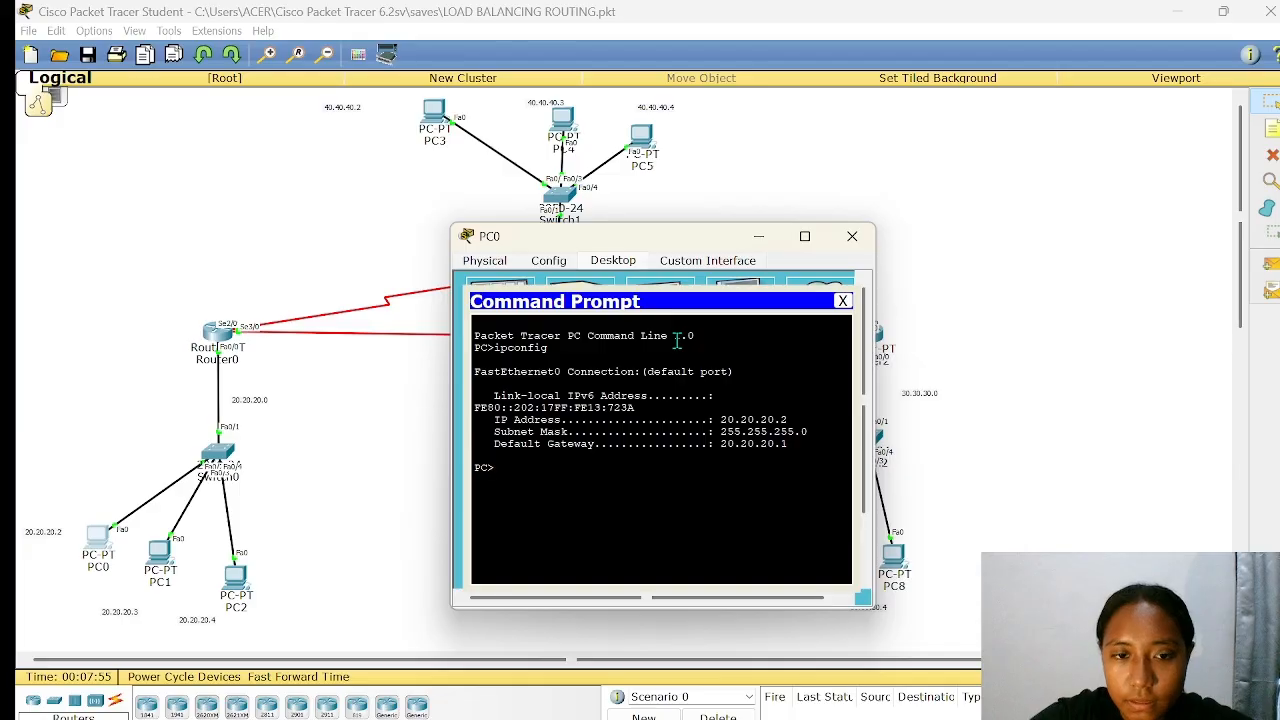
- Ping 30.30.30.3 from PC0 to test communication with the 30.30.30.0 LAN
text(ping)
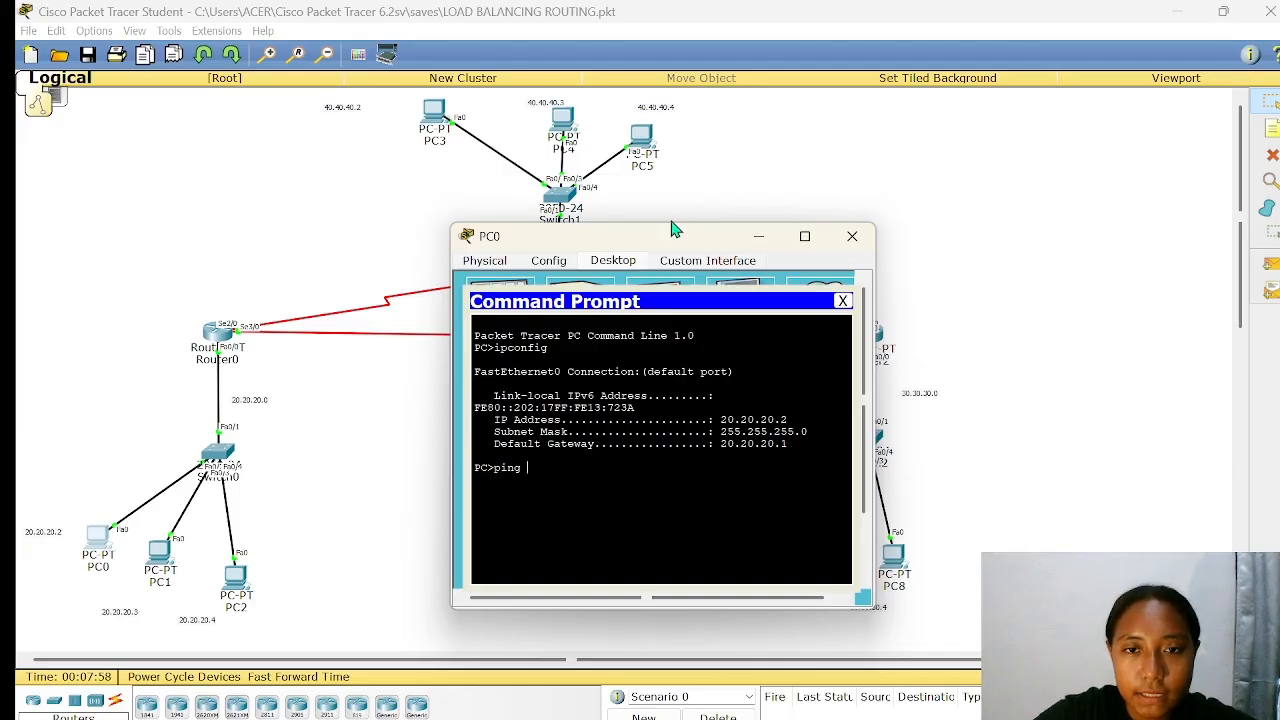
drag(668, 238, 403, 236)
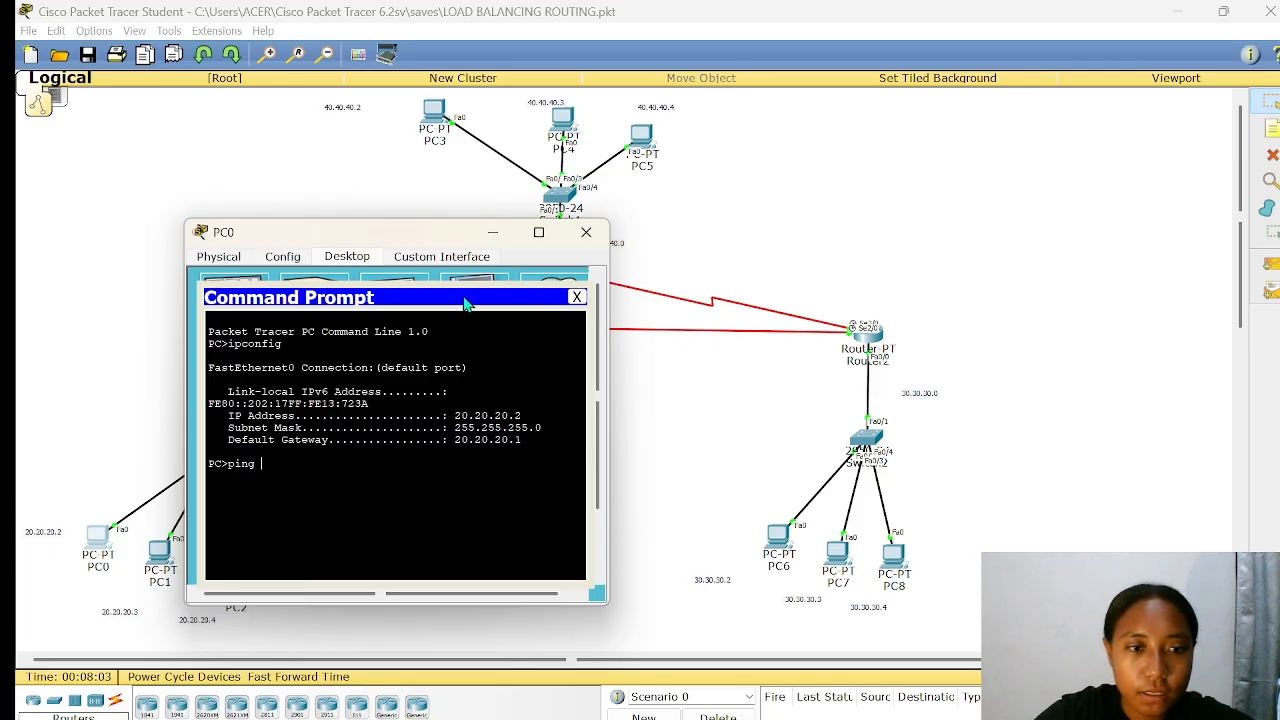
text(3)
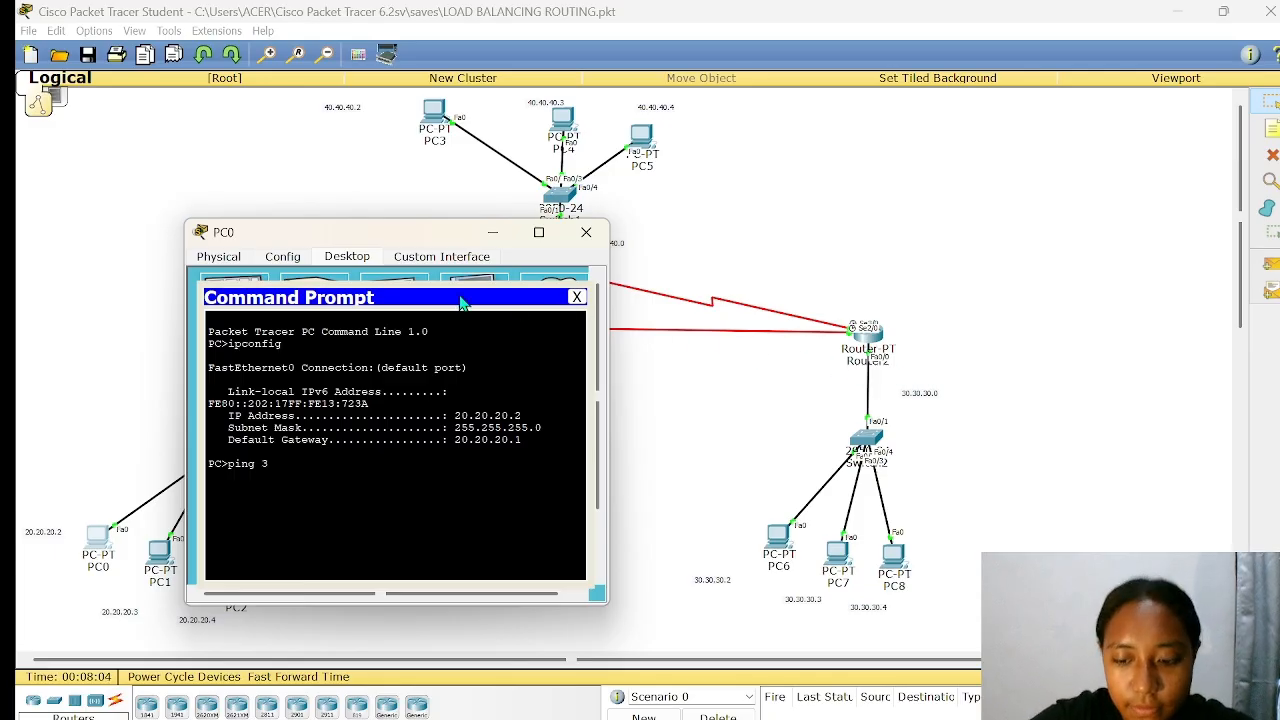
text(0.30.30.3)
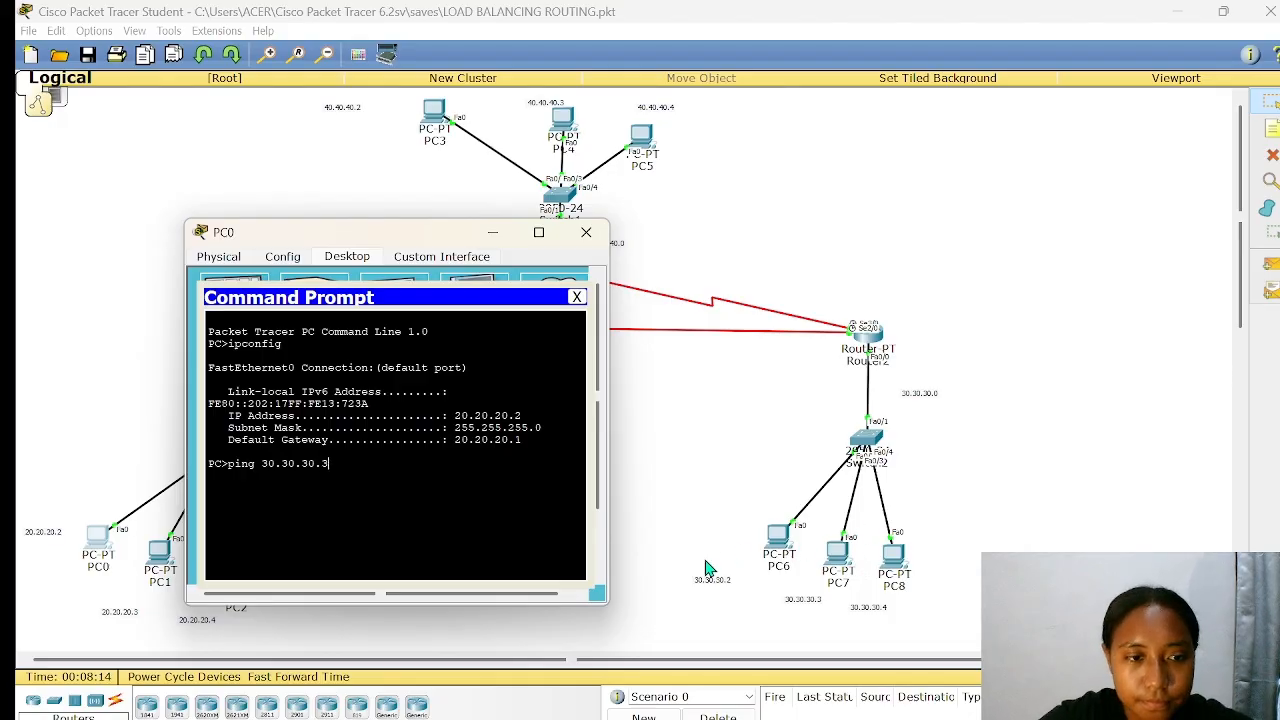
key(Return)
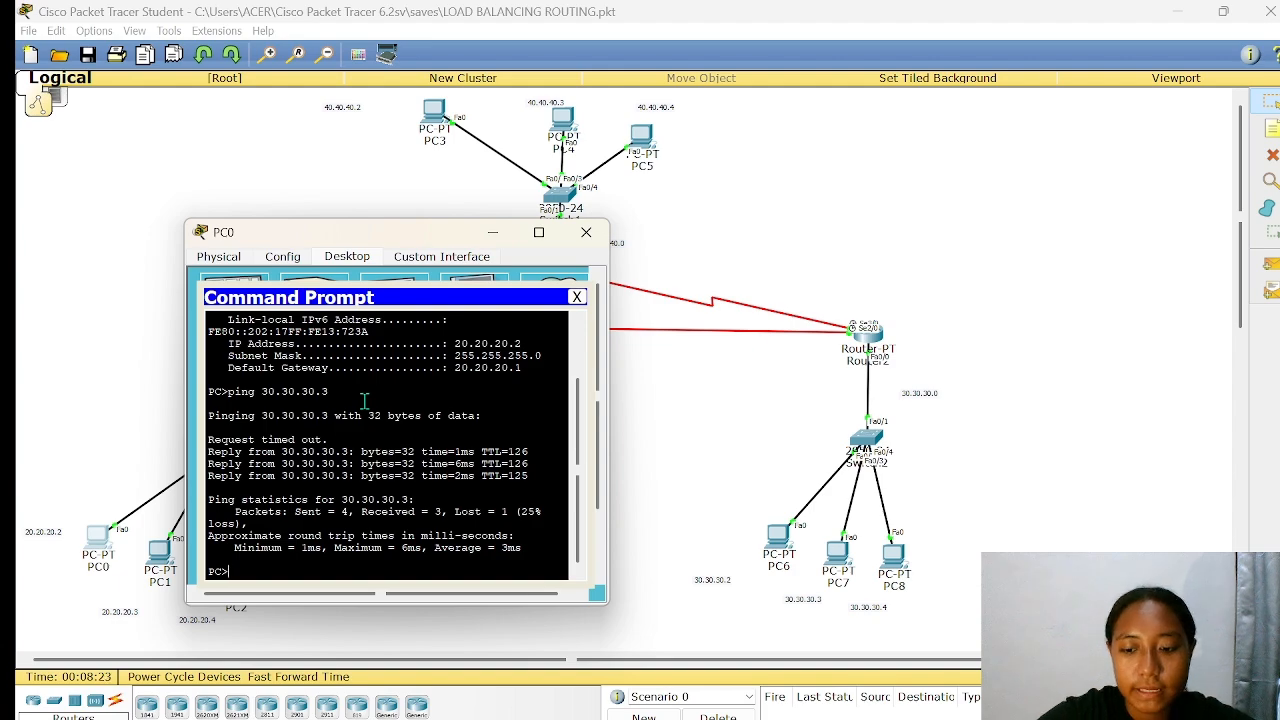
- Ping 40.40.40.4 from PC0 to test communication with the 40.40.40.0 LAN
text(ping)
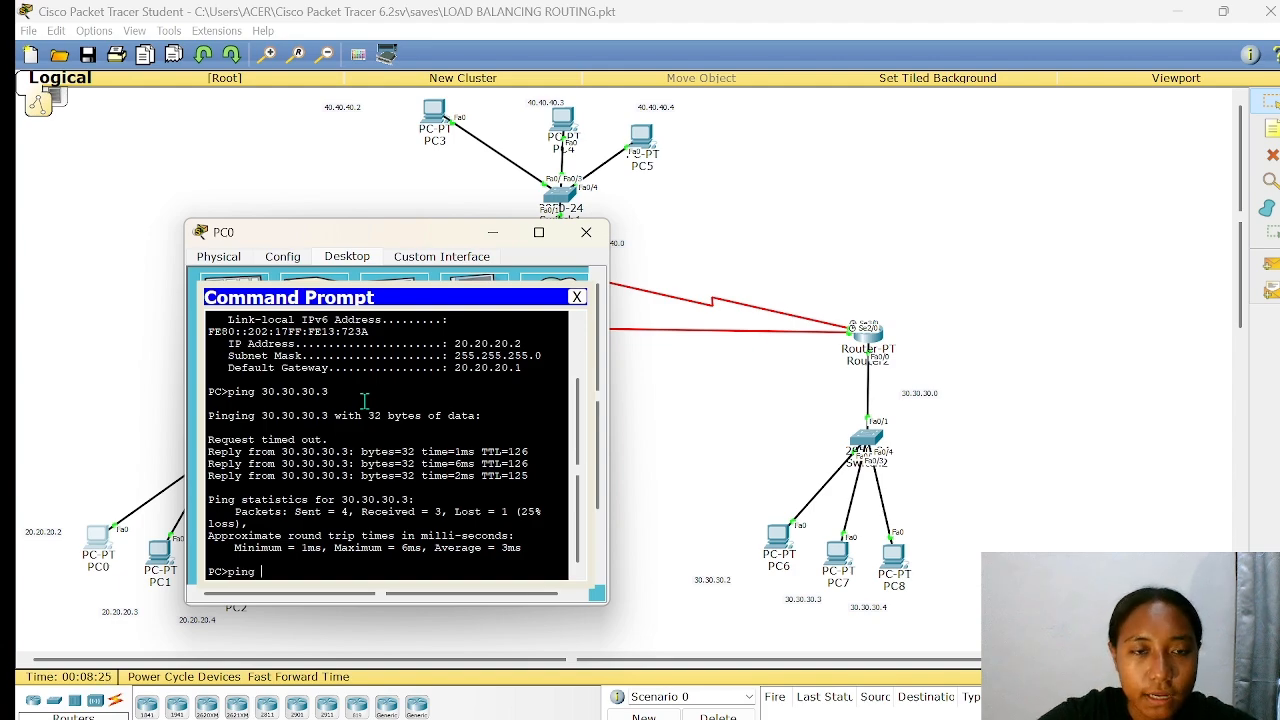
drag(403, 238, 782, 272)
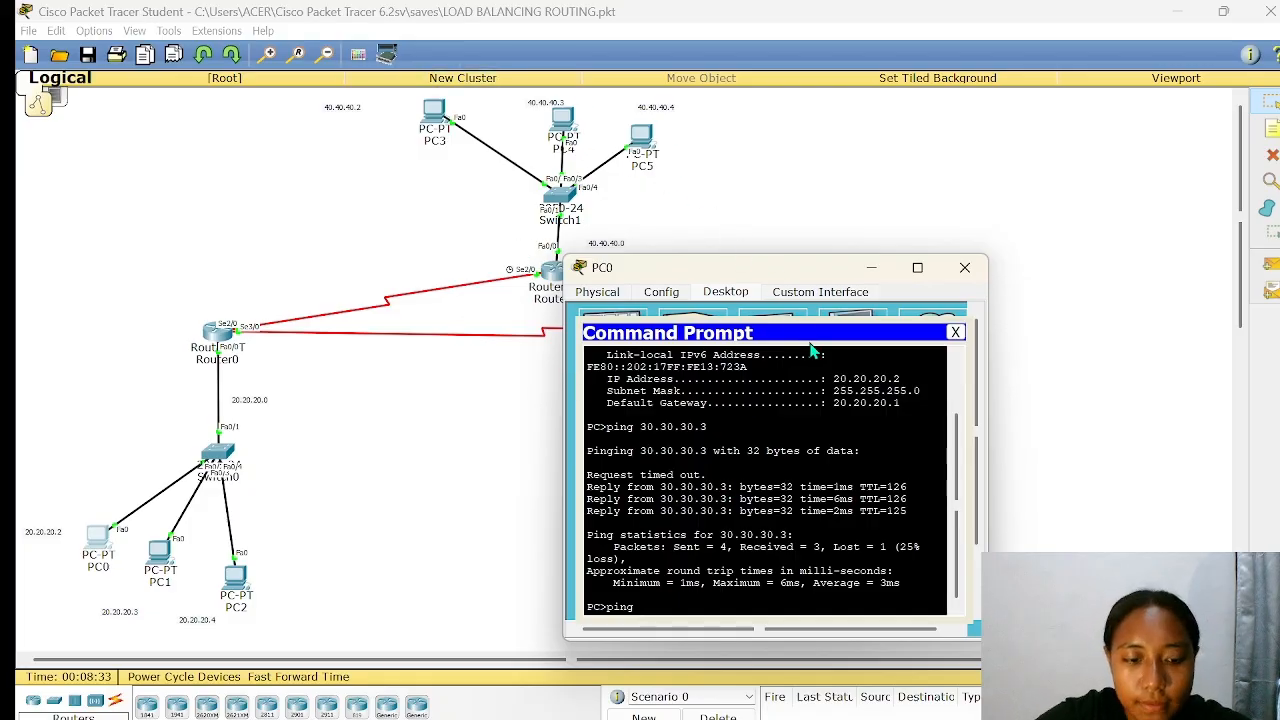
text(40.40.)
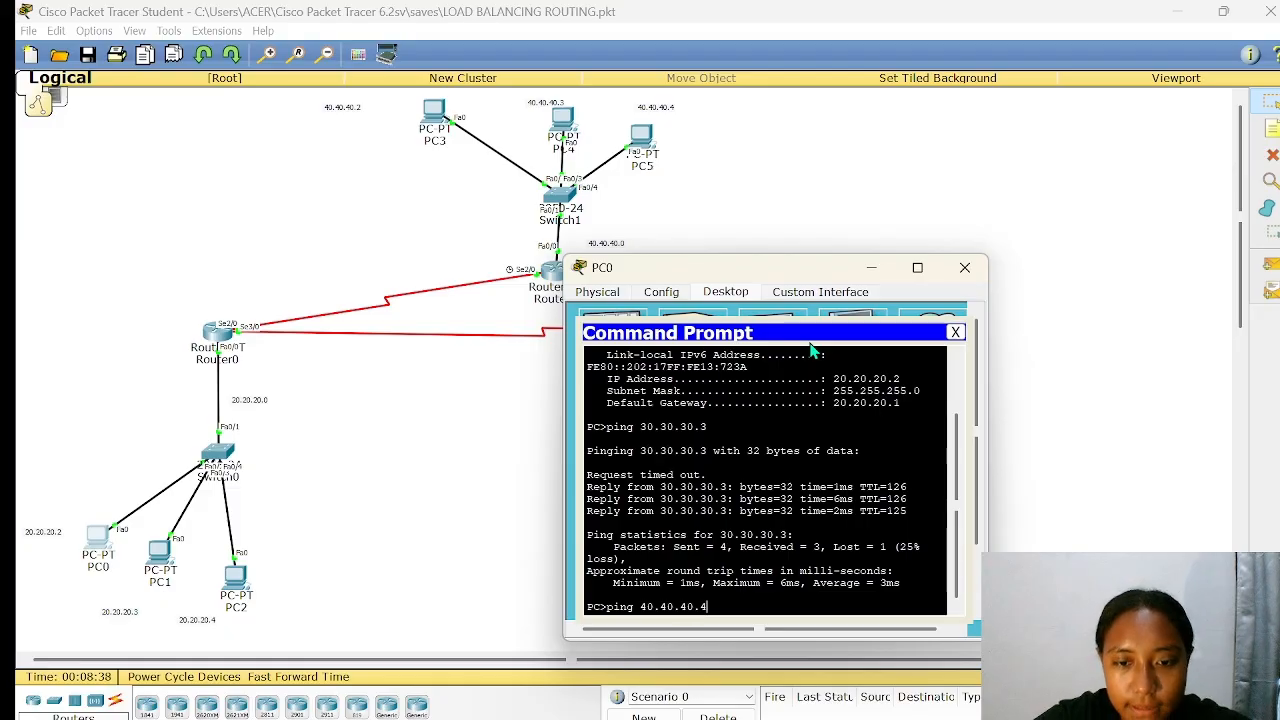
text(40.4)
key(Return)
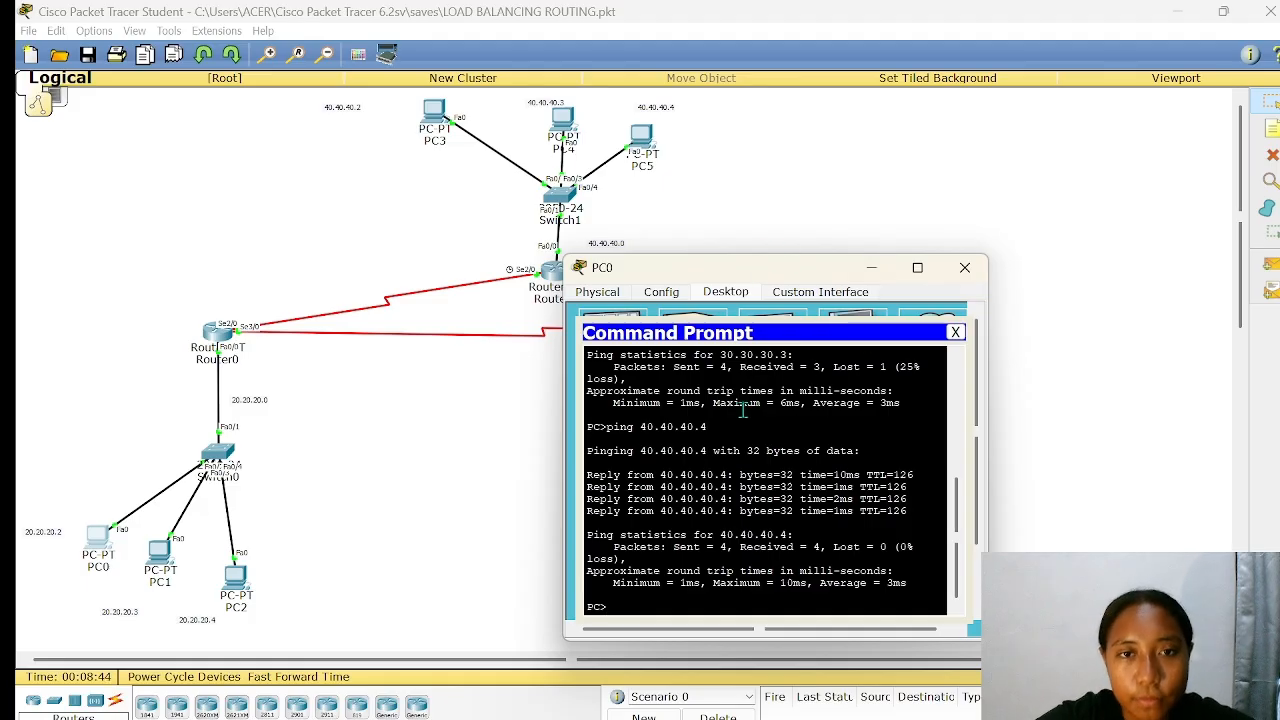
- Ping 40.40.40.2 from PC0, then close the PC0 window
text(ping )
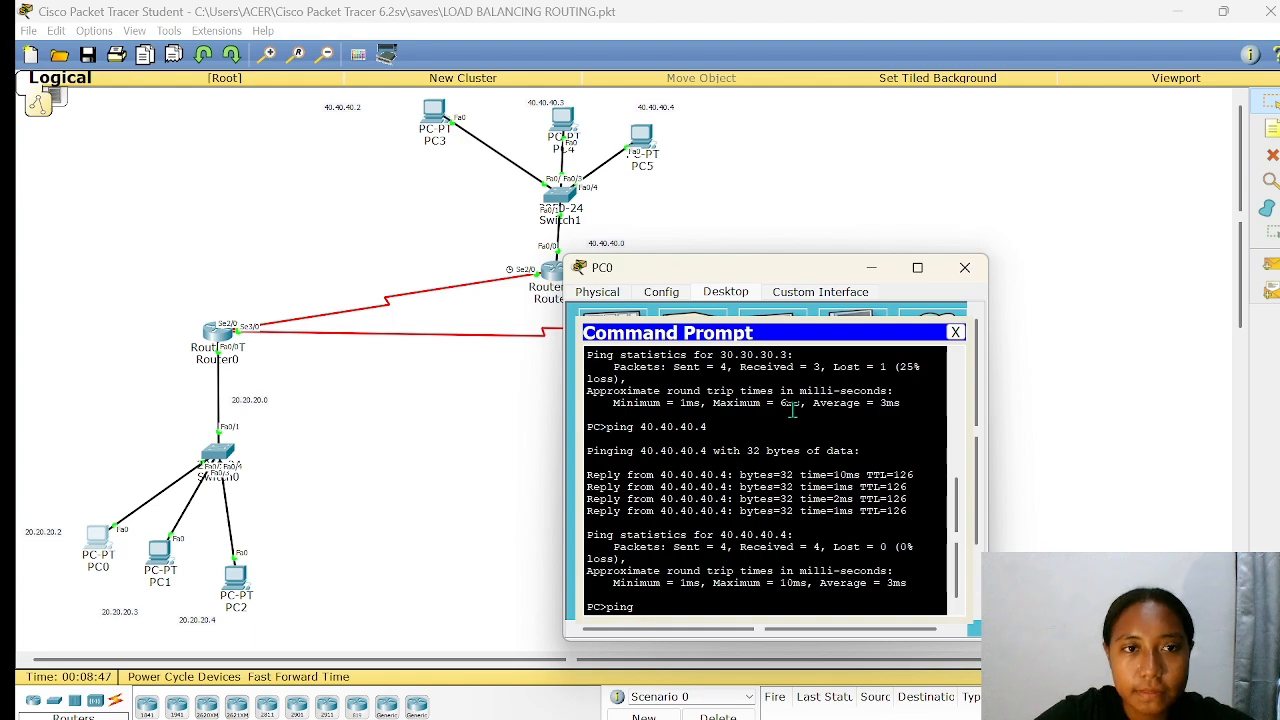
text(40.40)
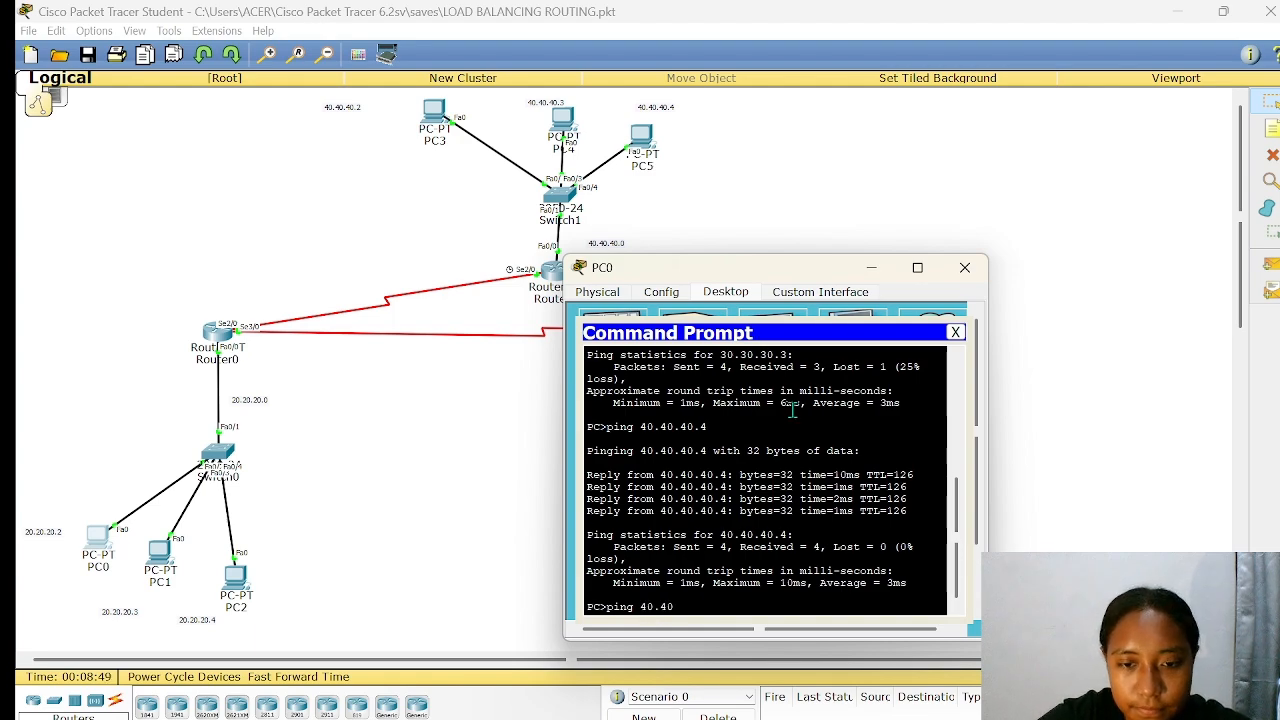
text(.40.2)
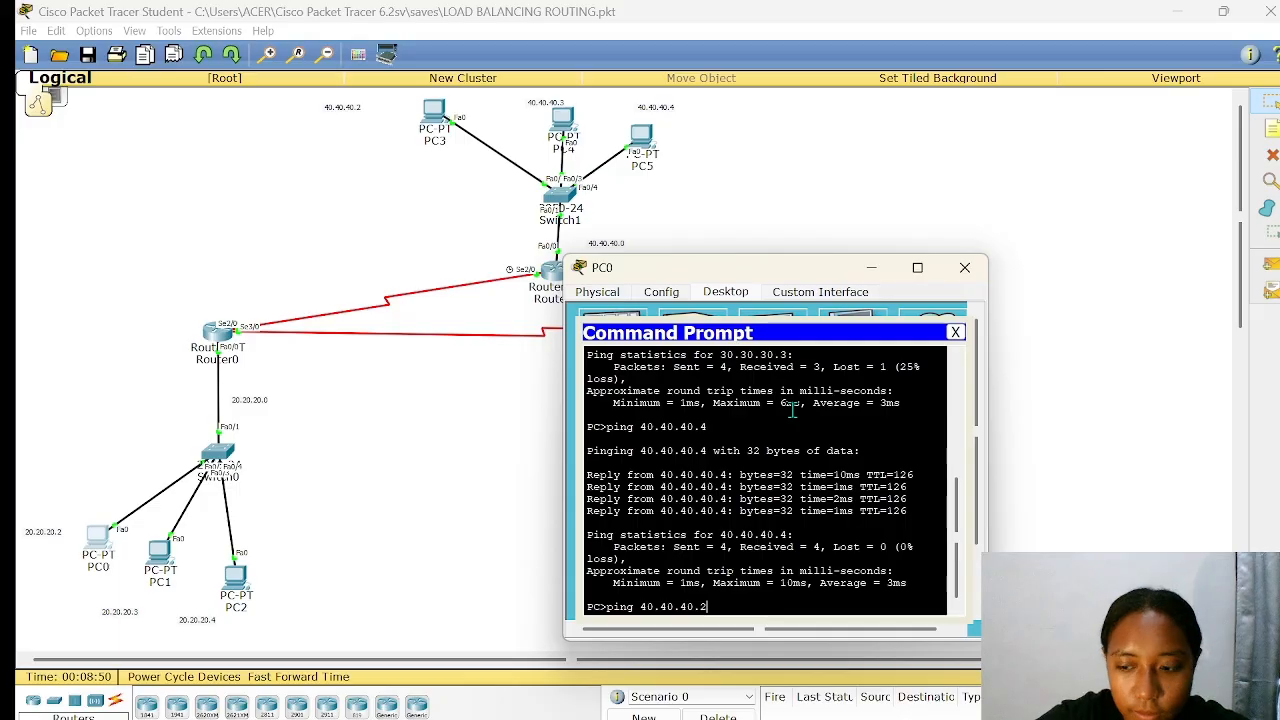
key(Return)
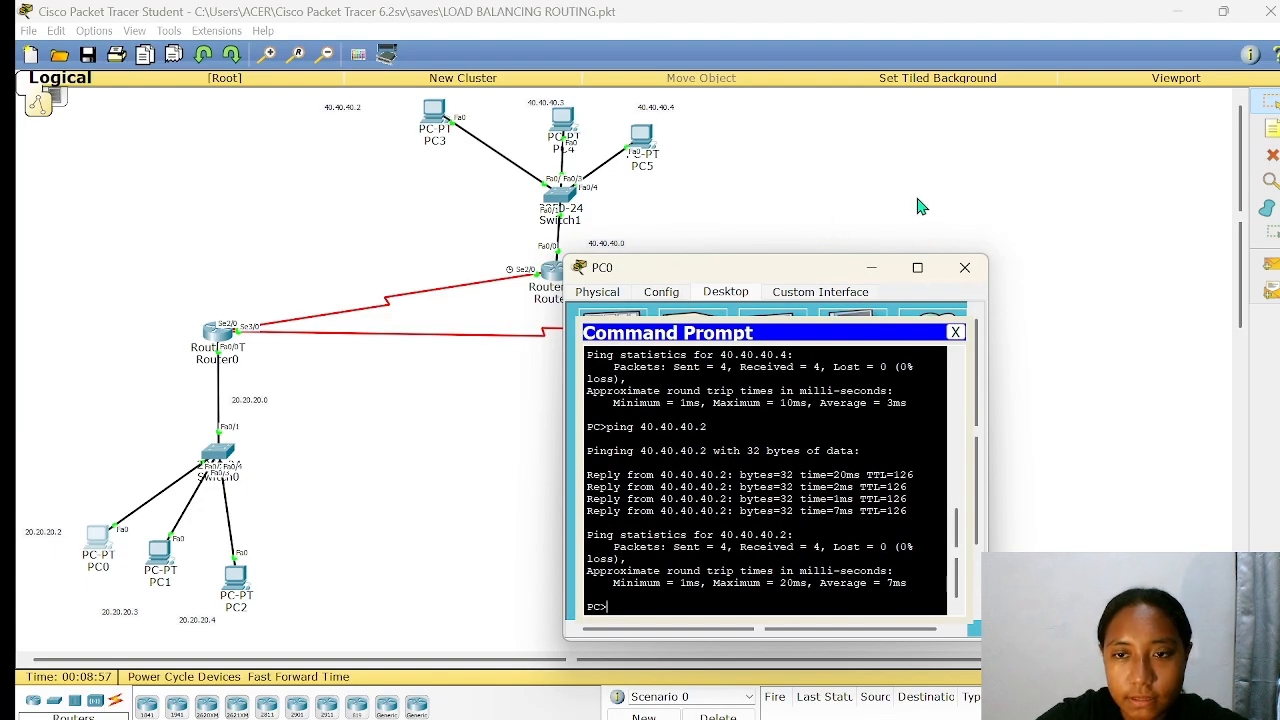
drag(810, 275, 662, 282)
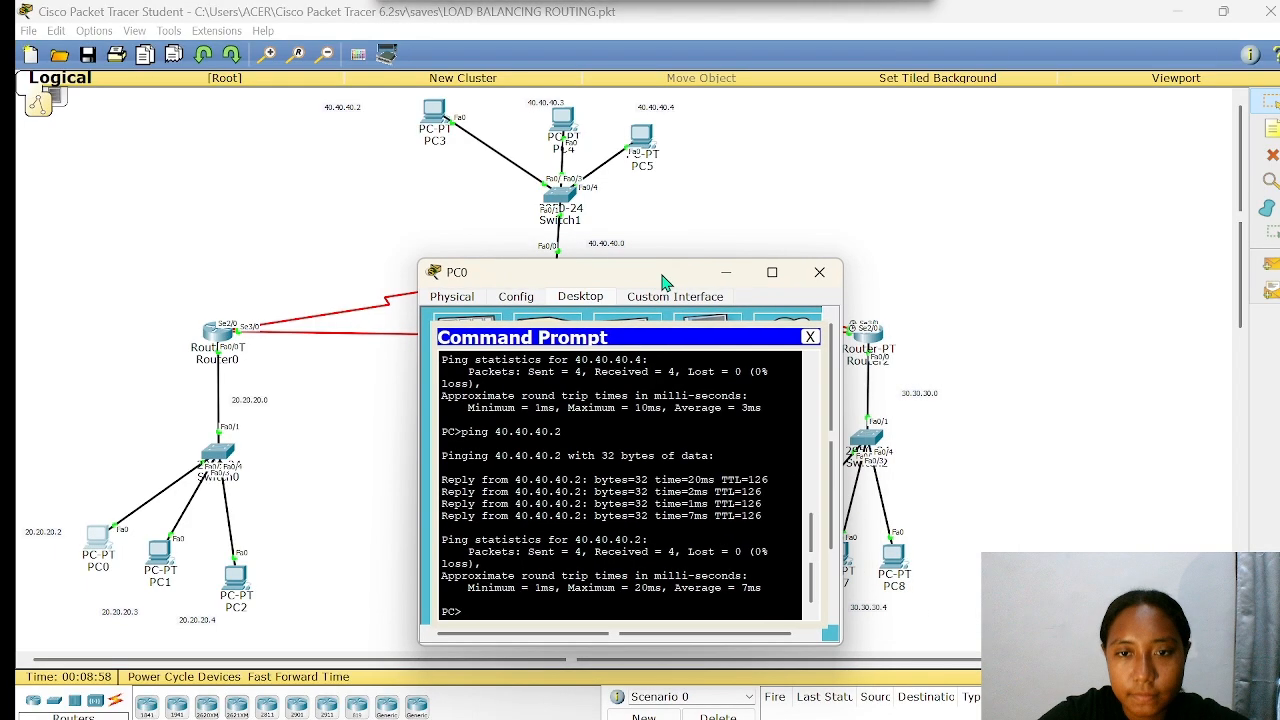
click(833, 273)
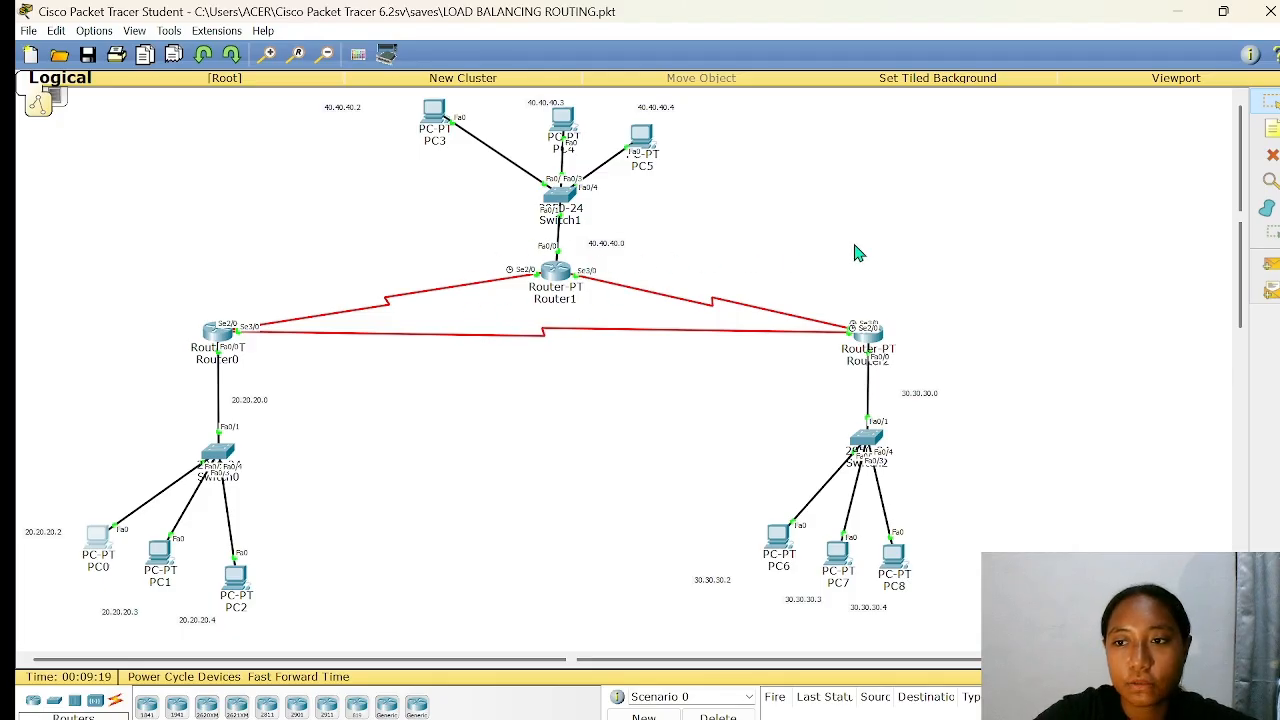
- Delete the serial link between Router0 and Router2, leaving the deletion mode once it is removed
click(1272, 155)
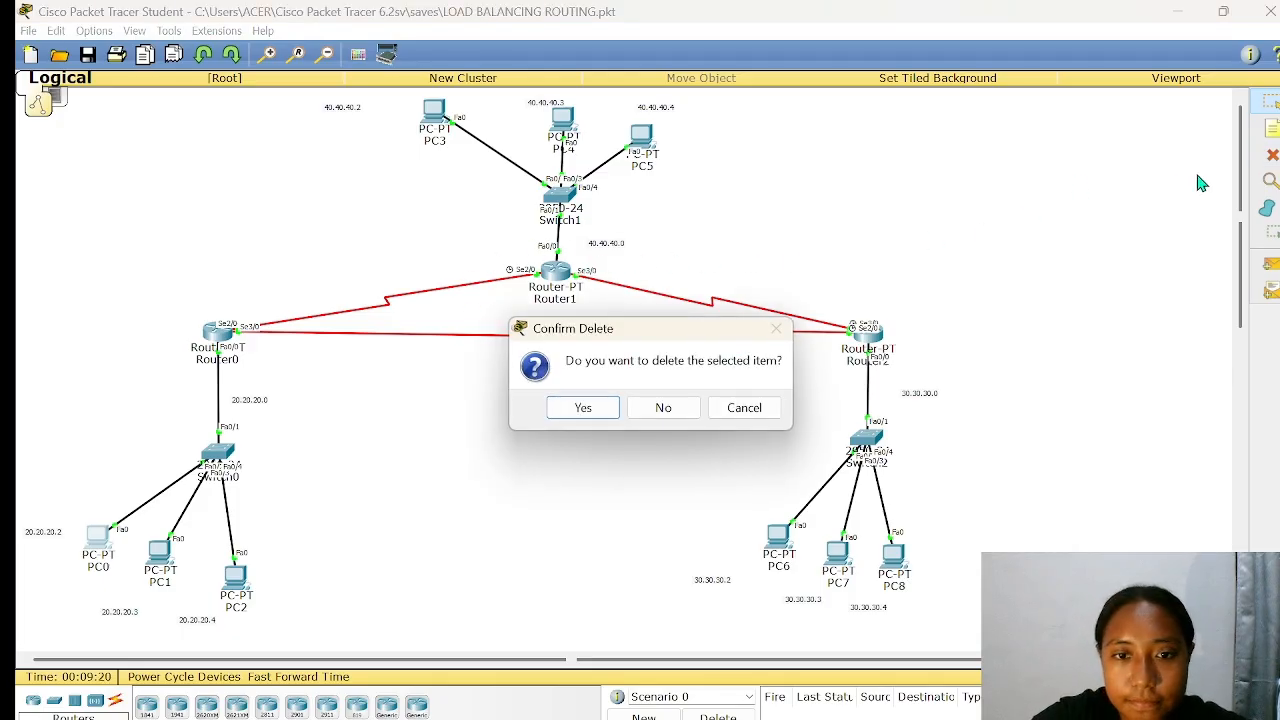
click(666, 408)
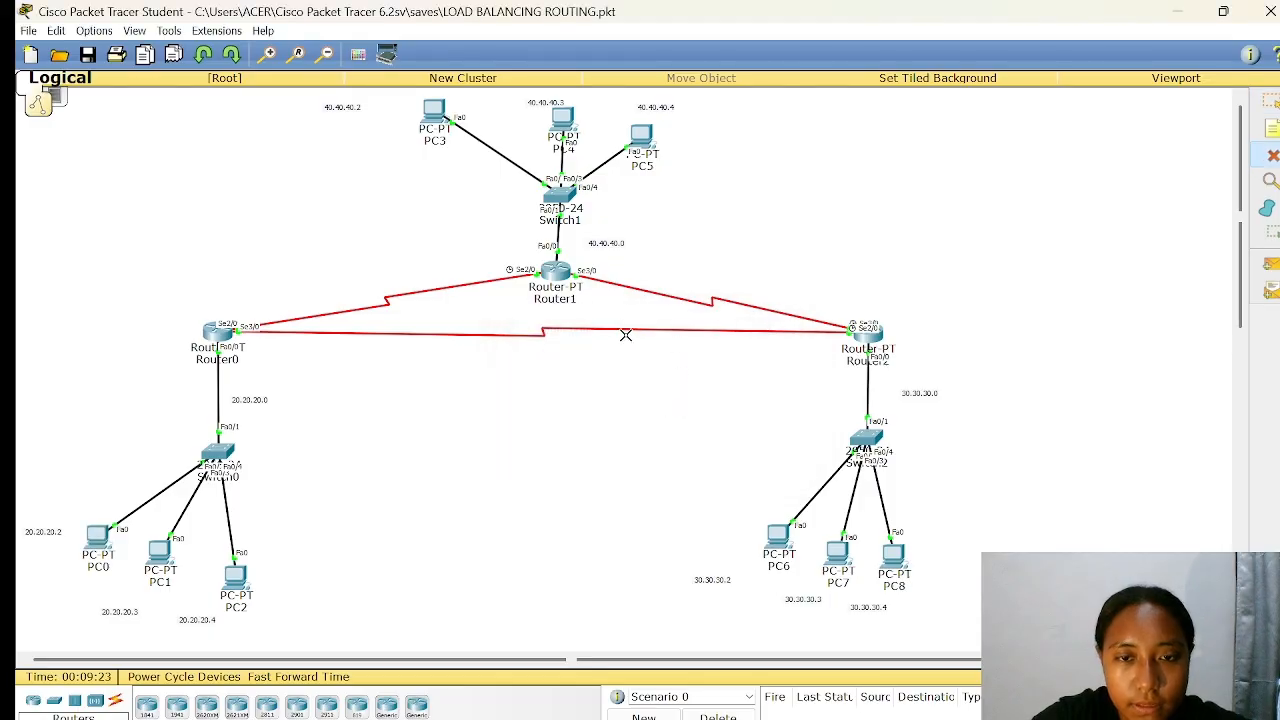
click(626, 335)
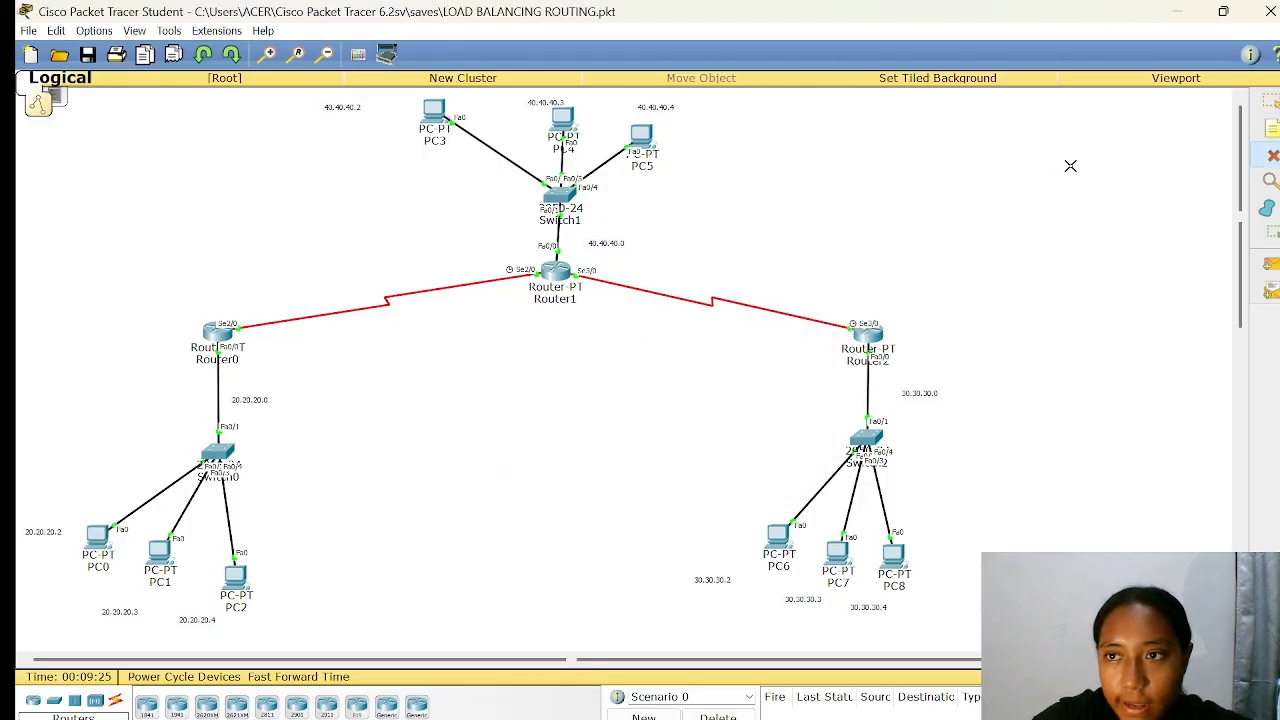
click(1270, 101)
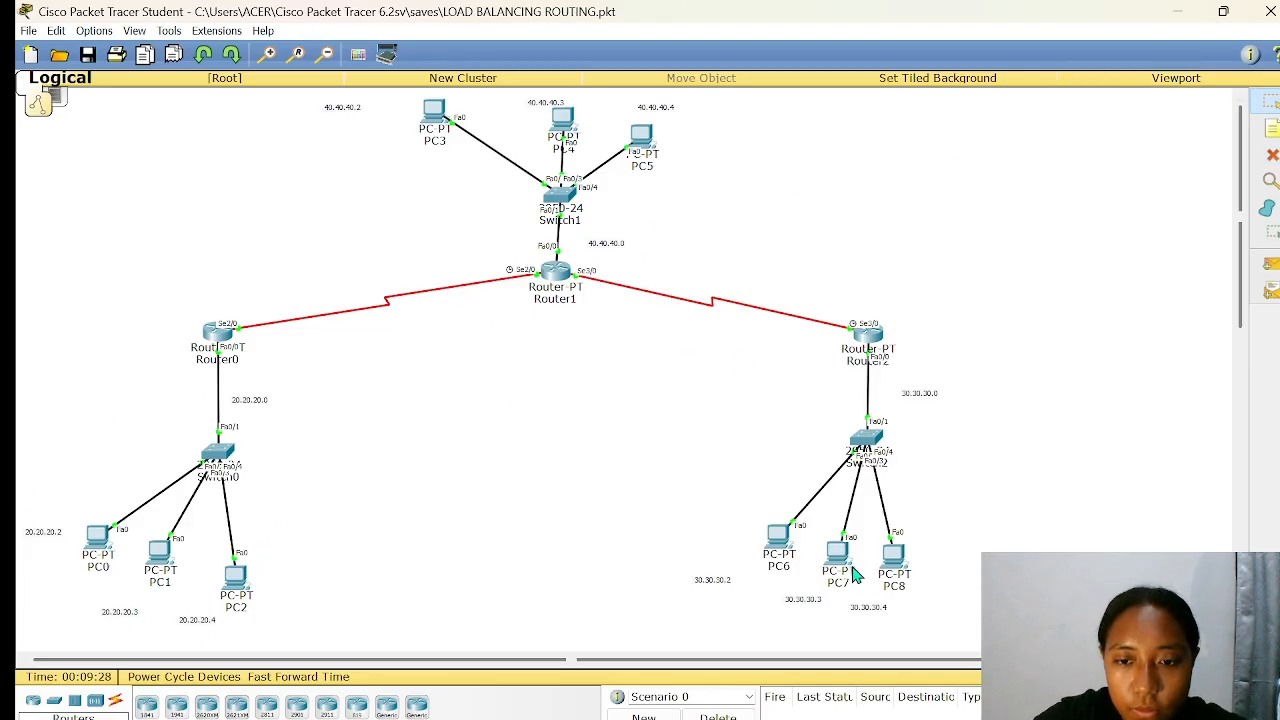
- Check the IP configuration of PC7 and PC6, closing each device window after viewing
mouse_move(845, 565)
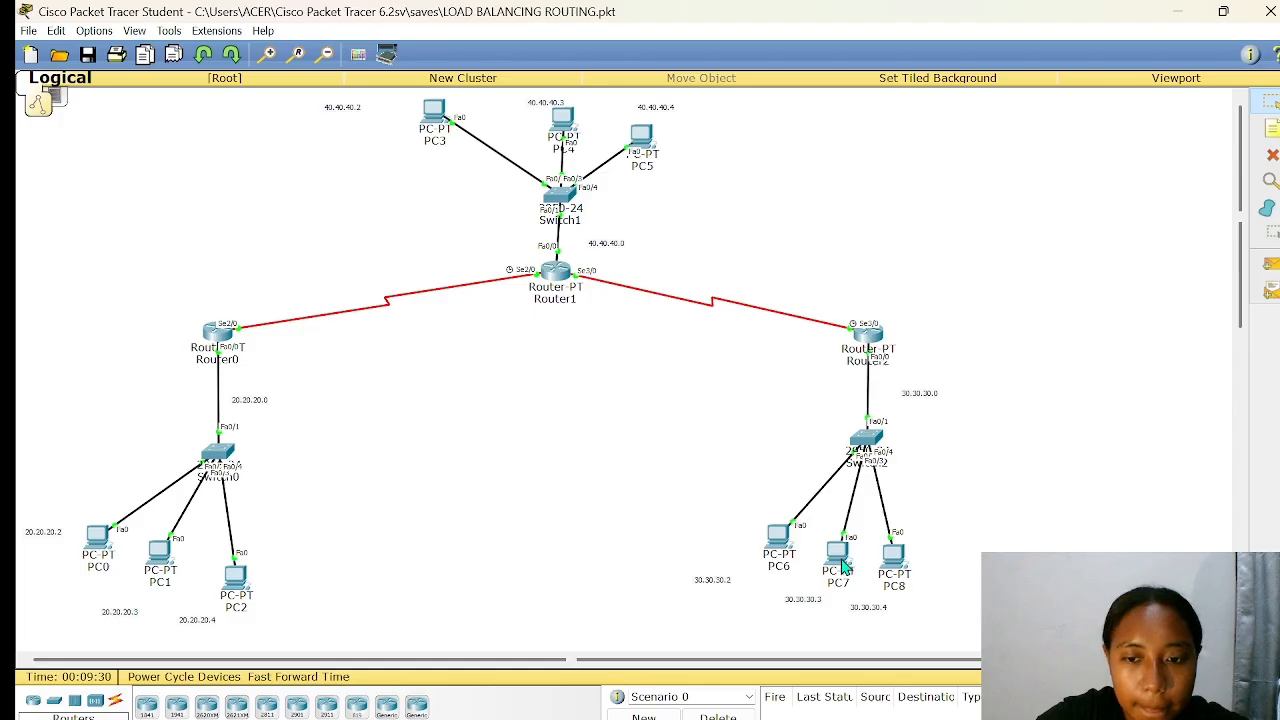
click(838, 561)
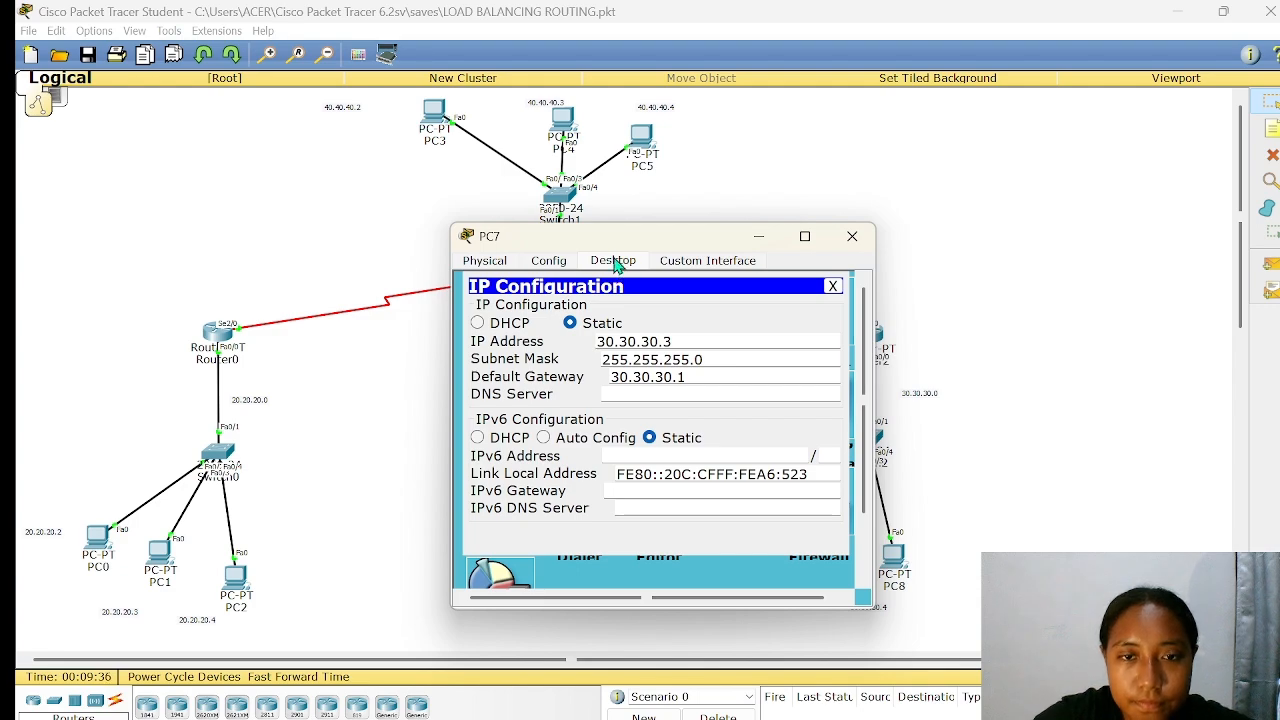
click(565, 268)
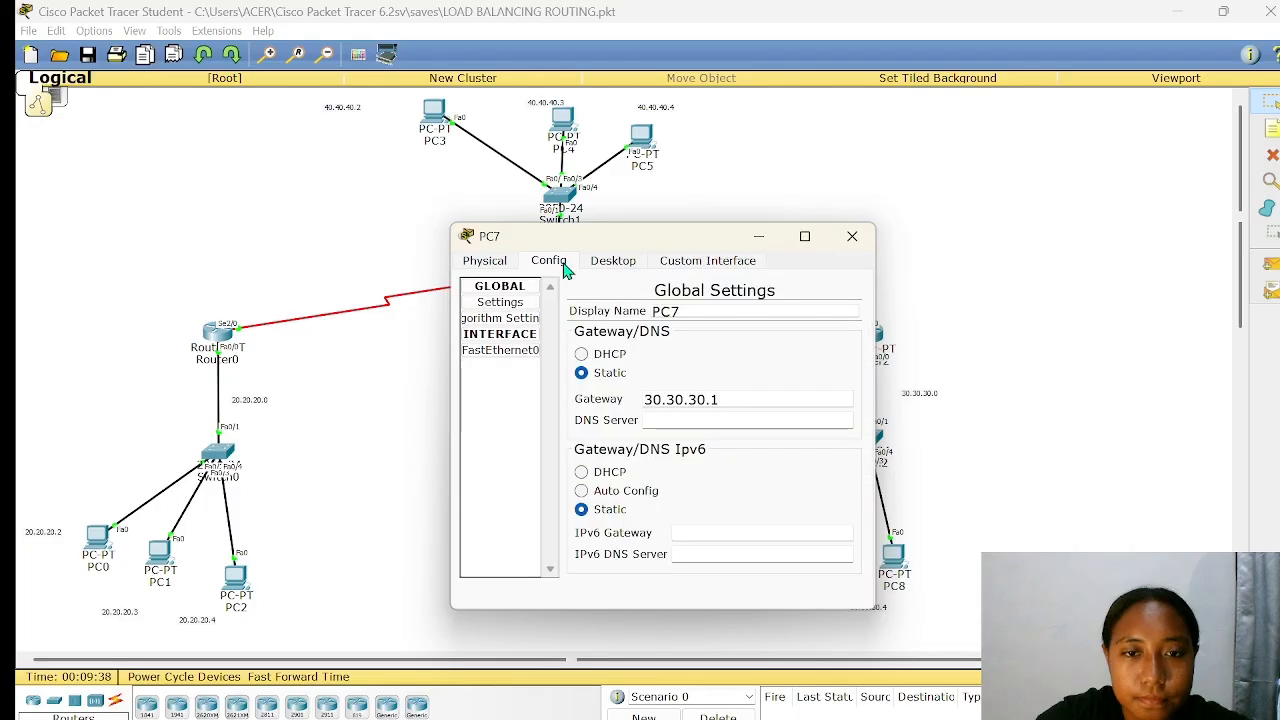
click(612, 262)
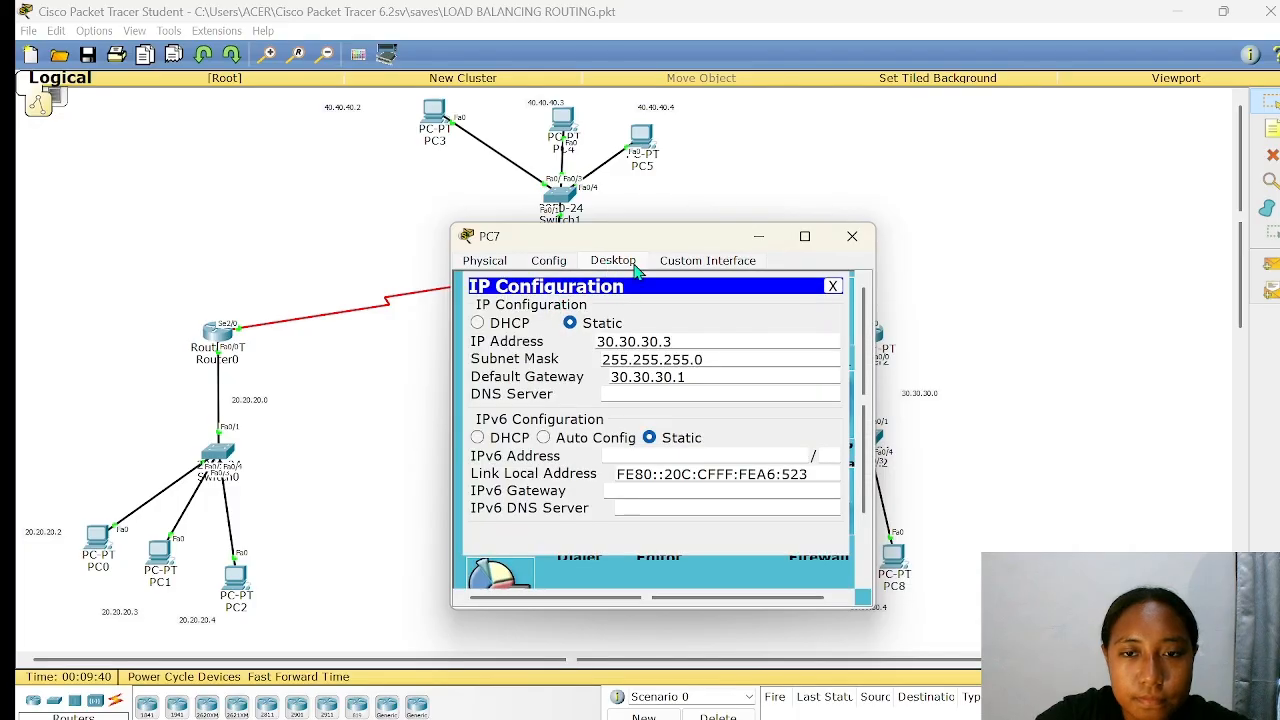
click(854, 244)
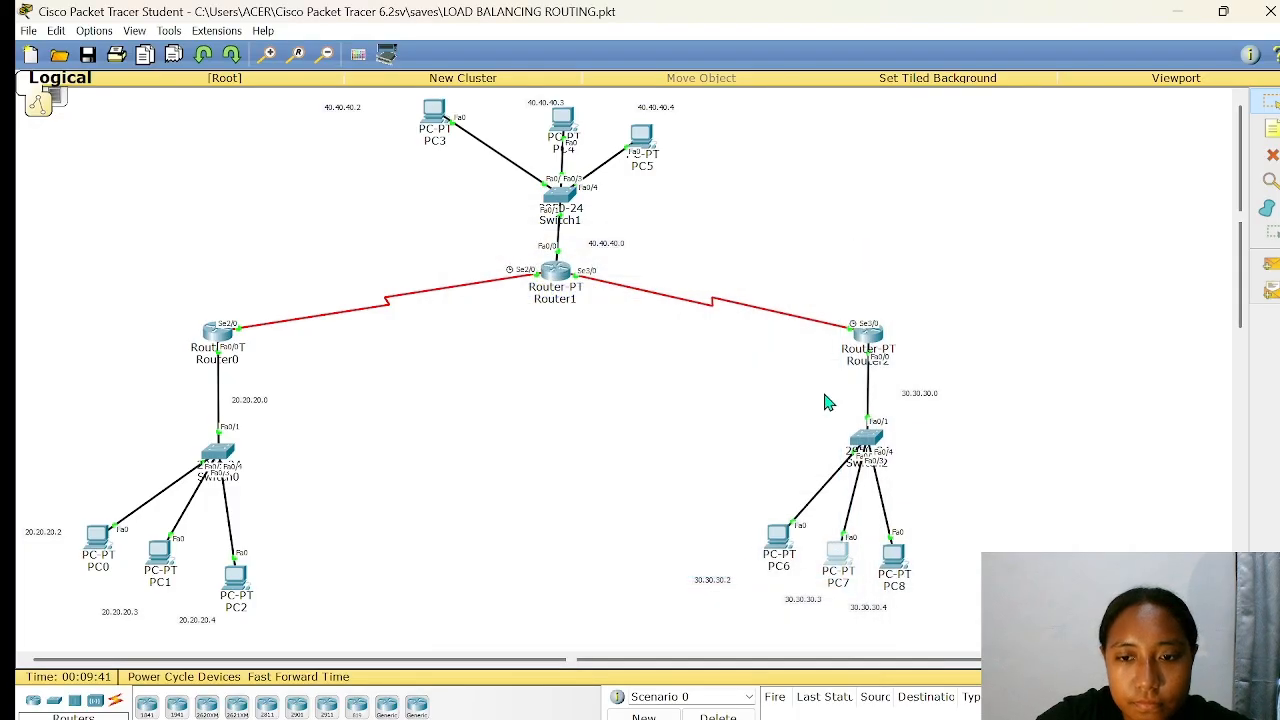
click(776, 540)
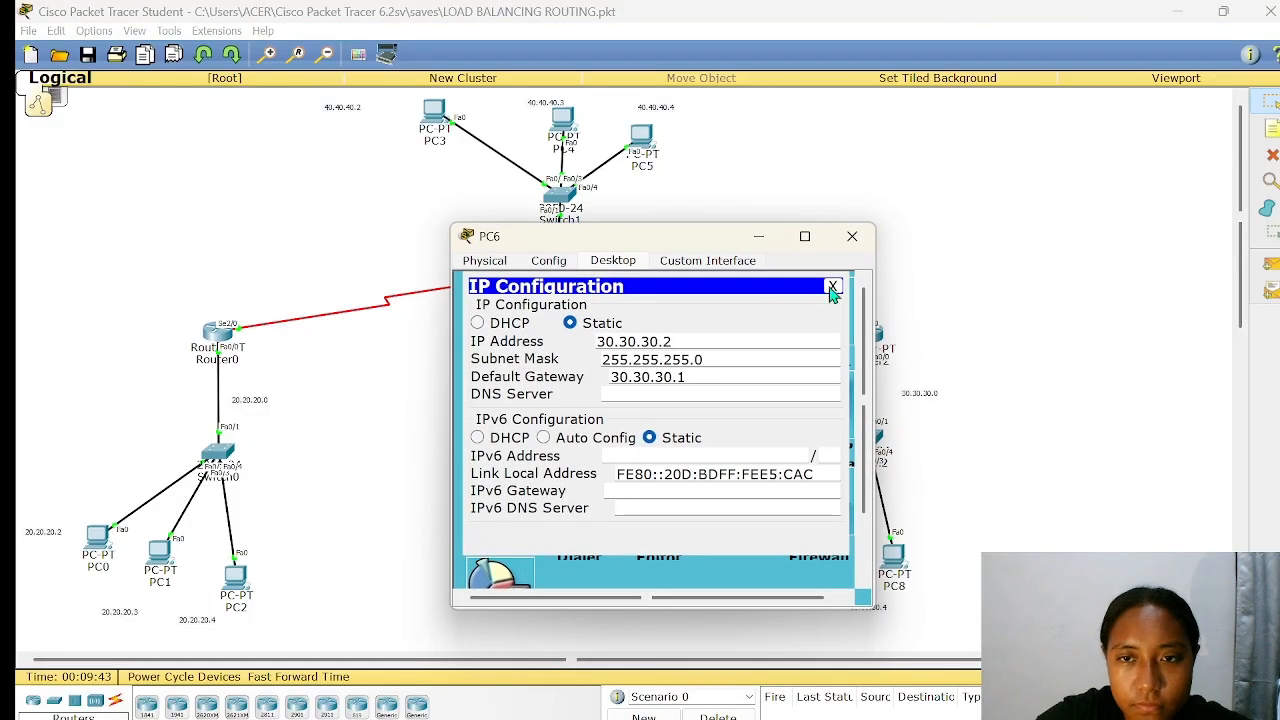
click(852, 236)
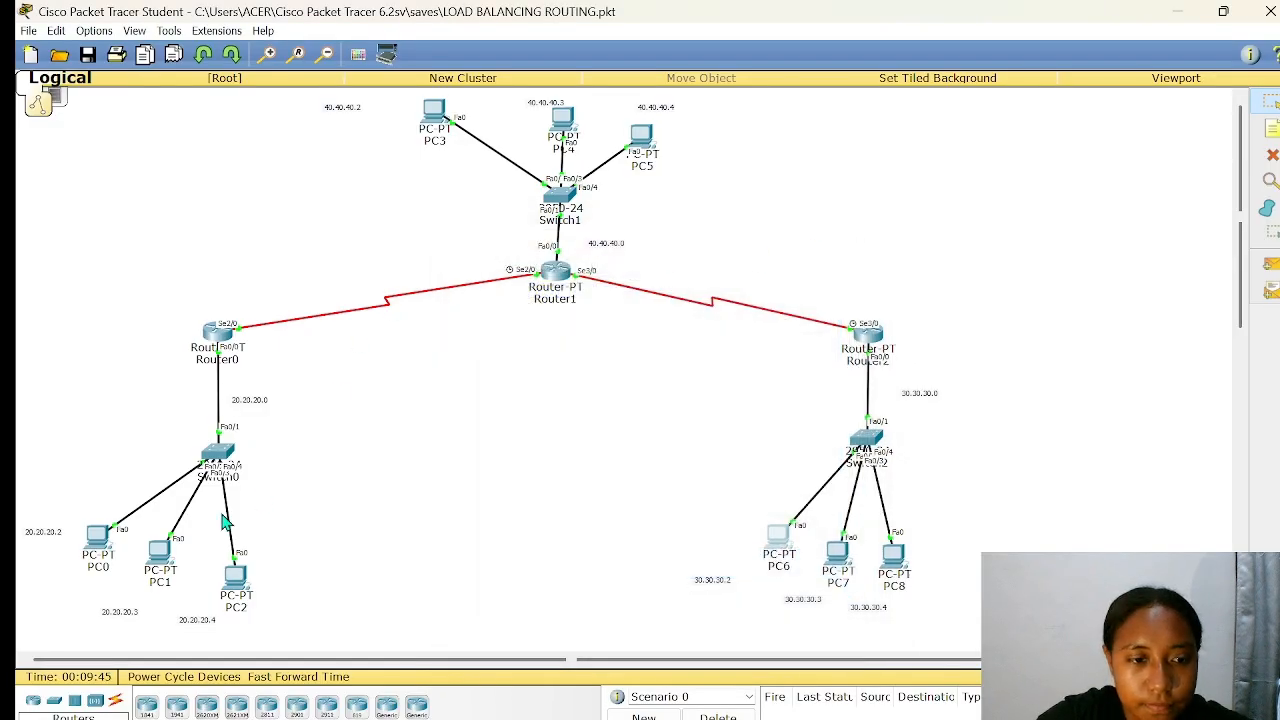
- Open the Command Prompt on PC2 and run ipconfig to check its IP settings
click(232, 590)
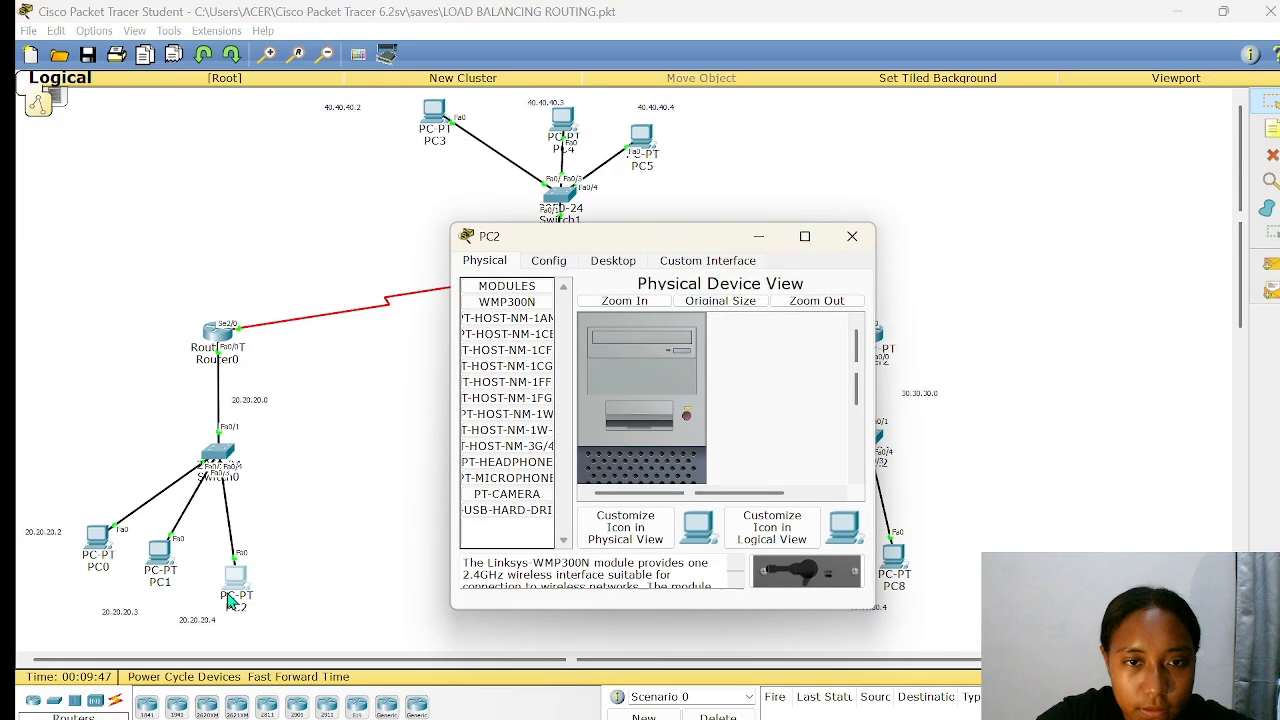
click(612, 260)
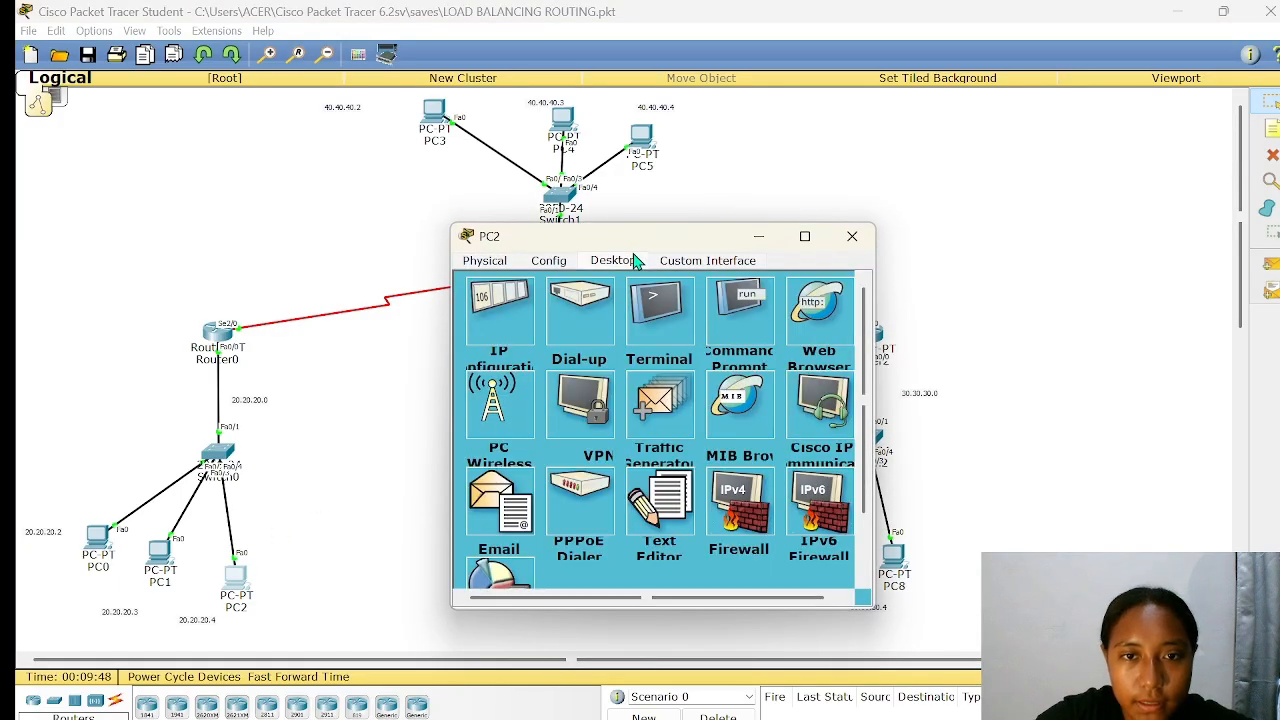
click(742, 318)
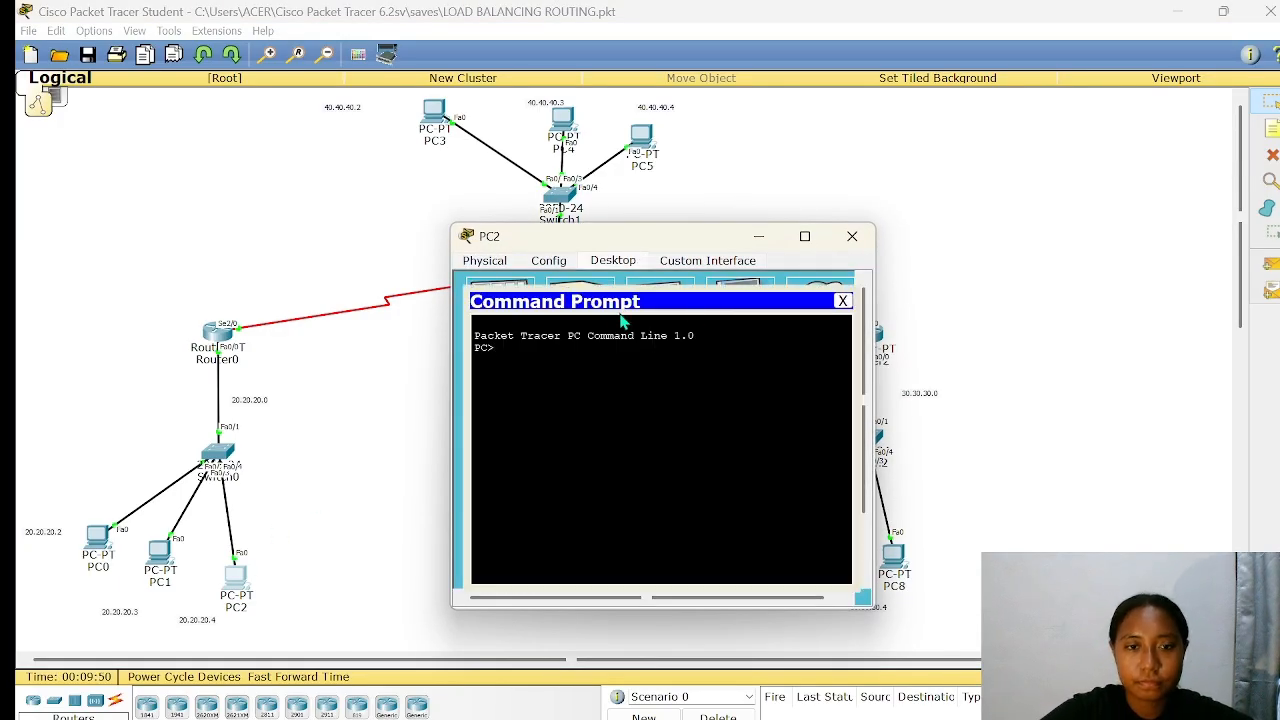
text(ip)
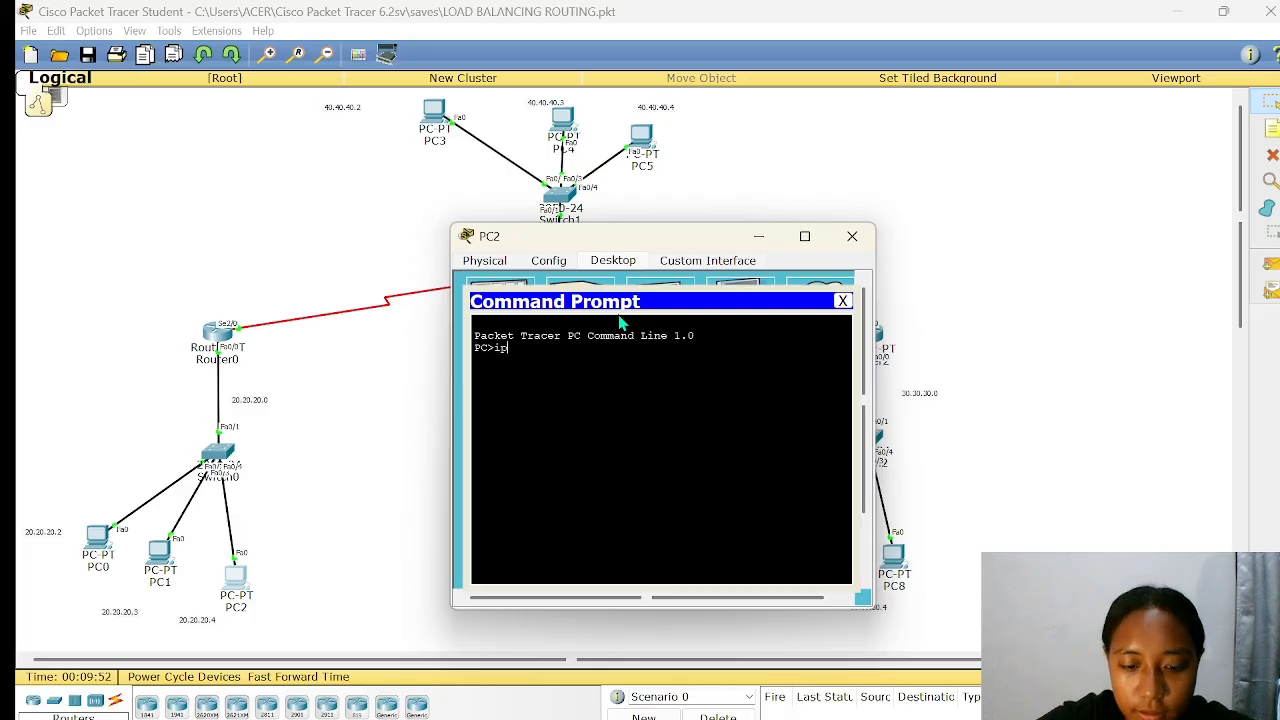
text(confi)
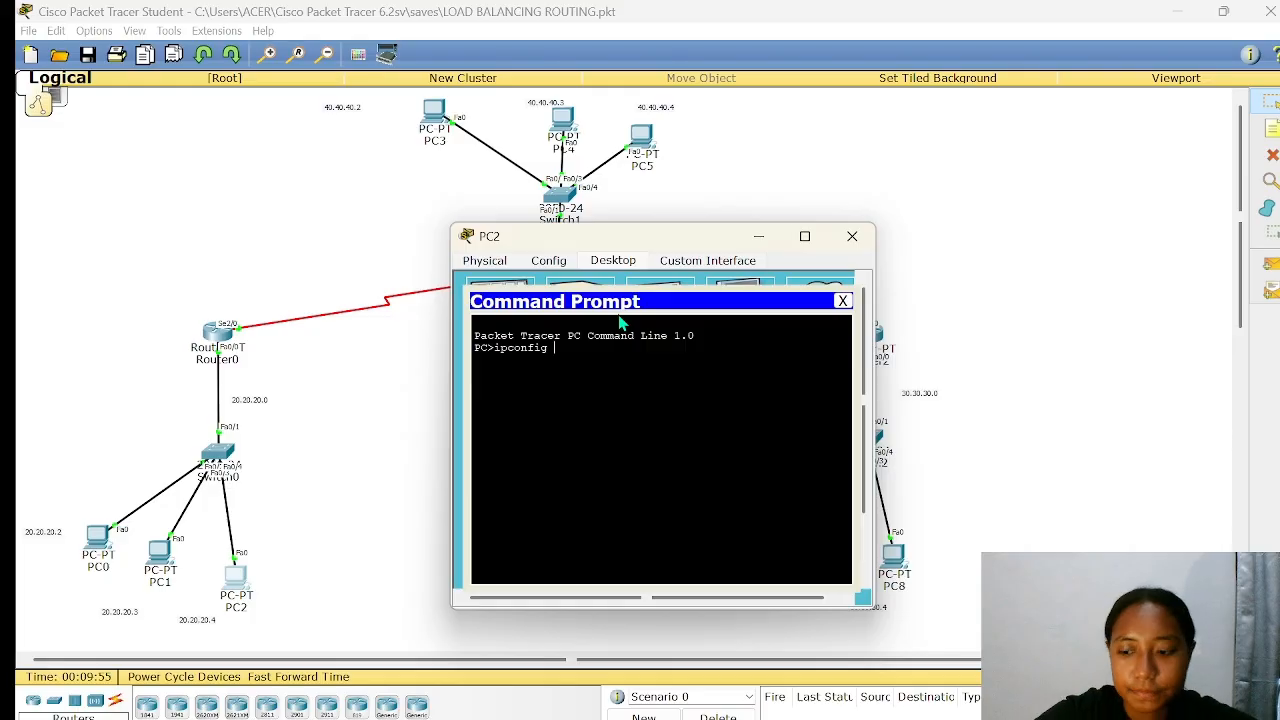
text(g)
key(Return)
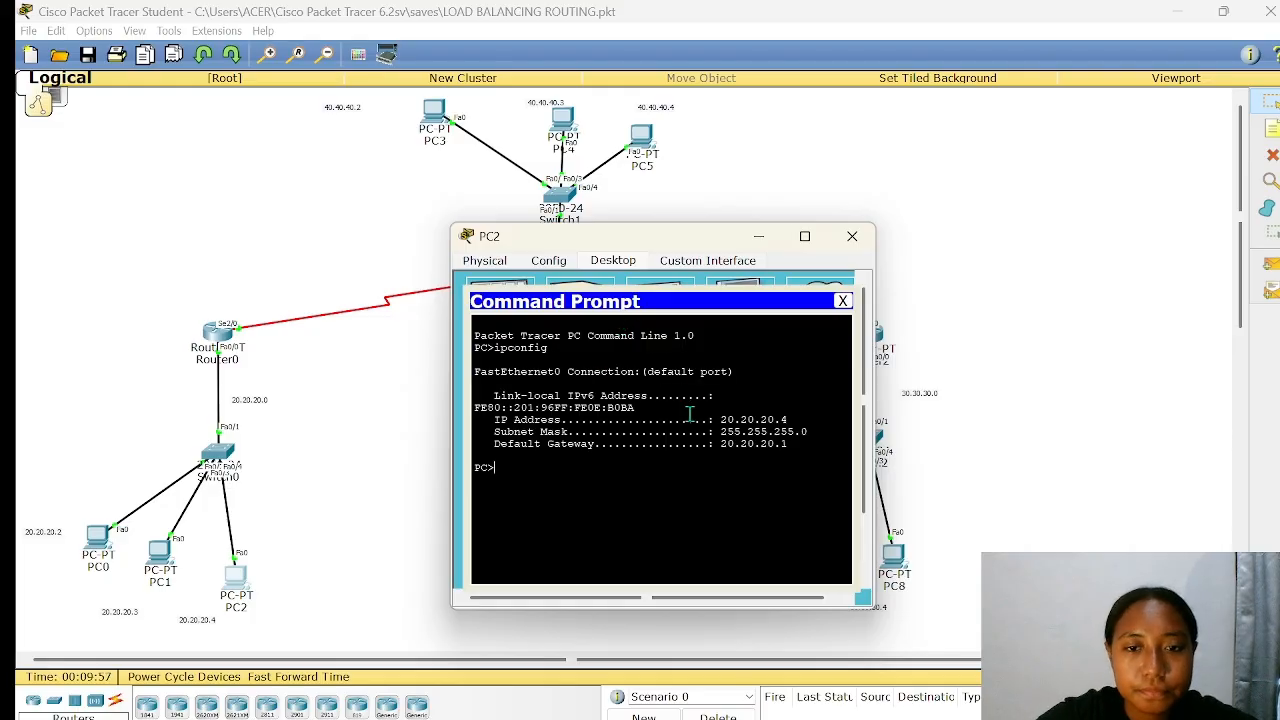
- Ping 40.40.40.3 from PC2 to test communication with the 40.40.40.0 LAN
text(pi)
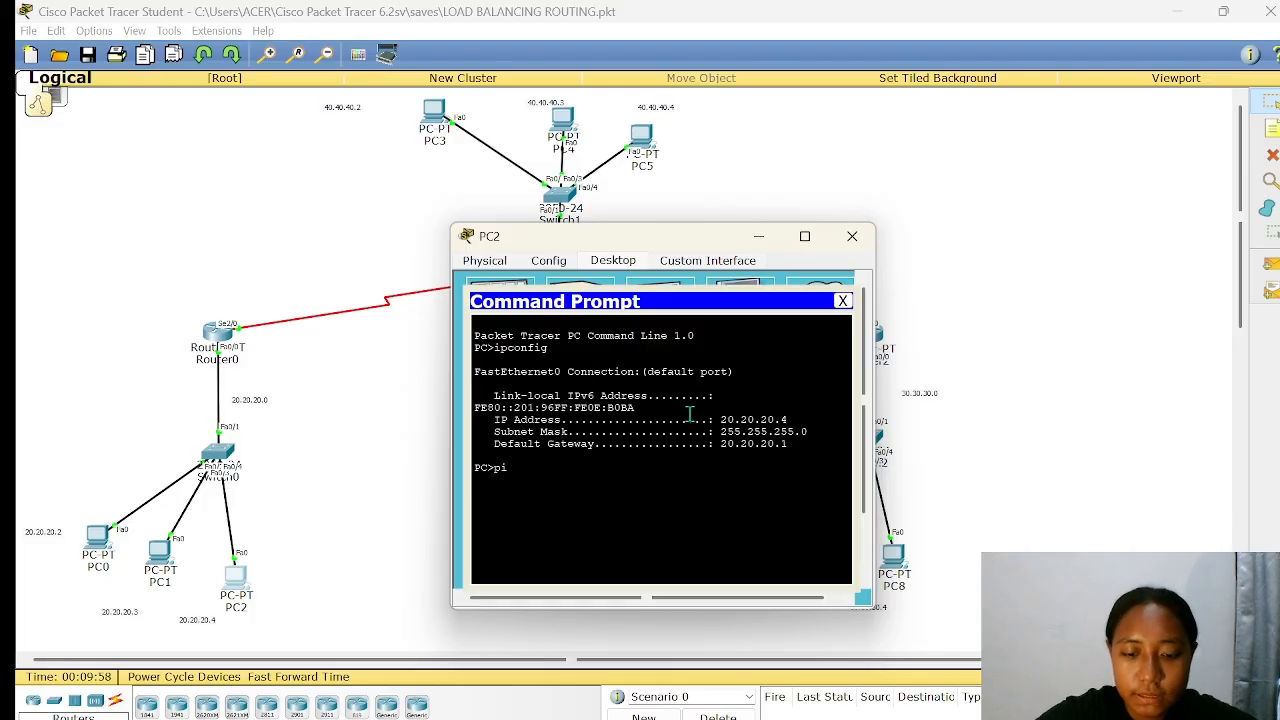
text(ng)
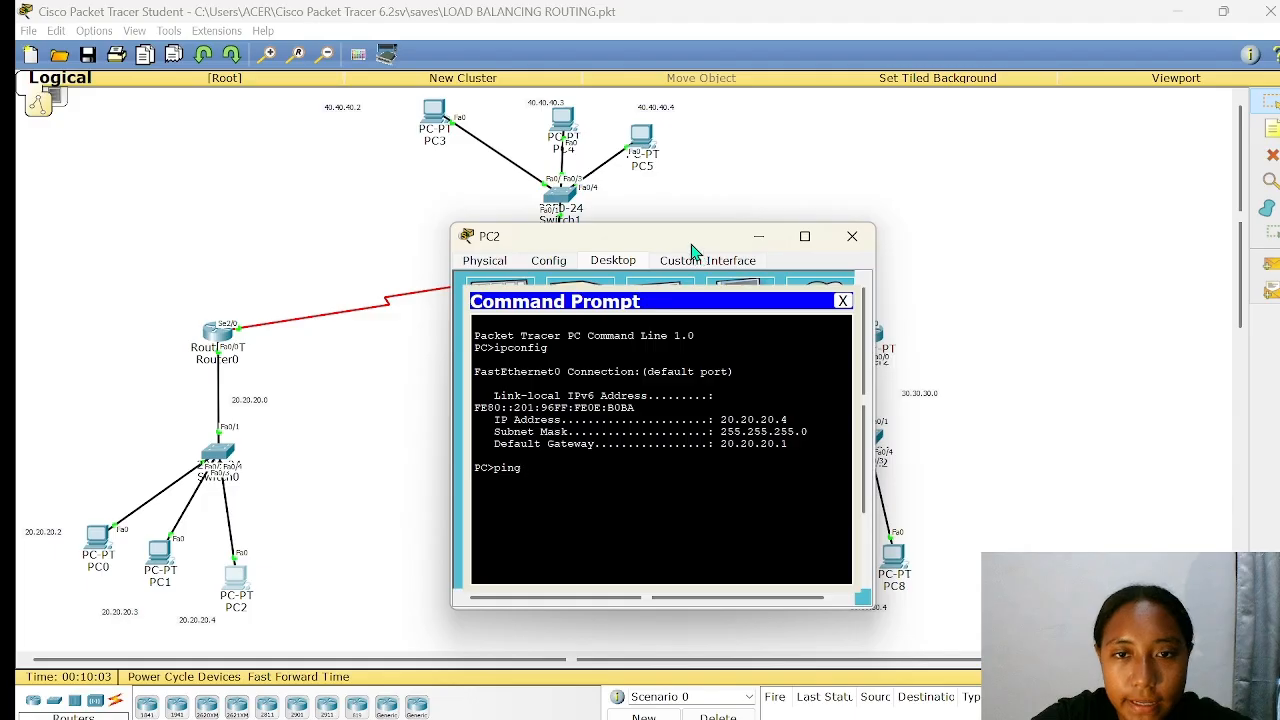
drag(689, 244, 652, 300)
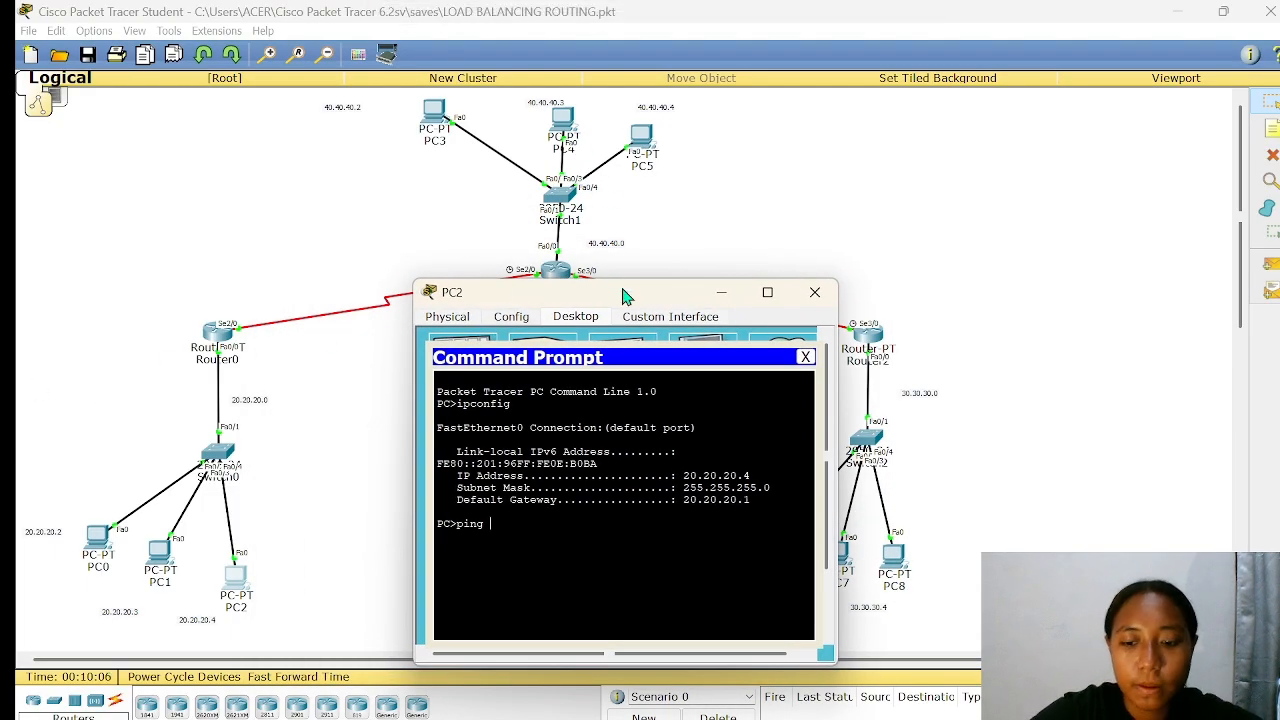
text(40.40.40.3)
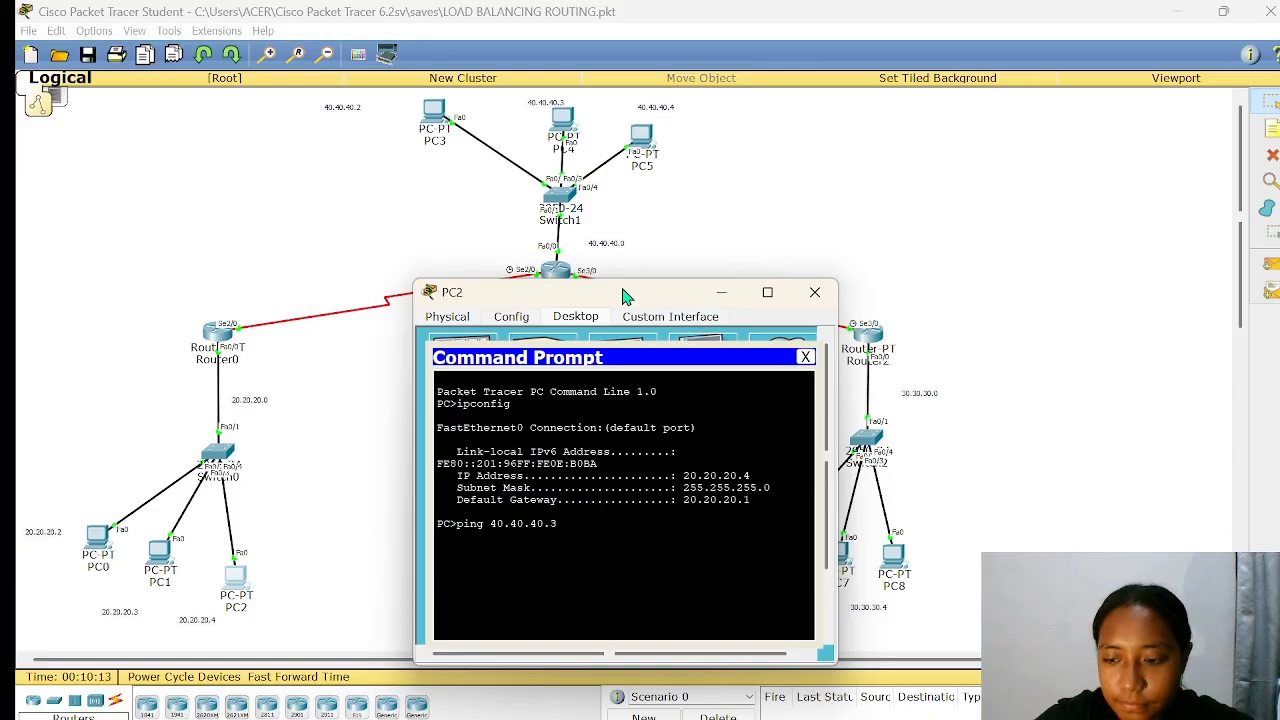
key(Return)
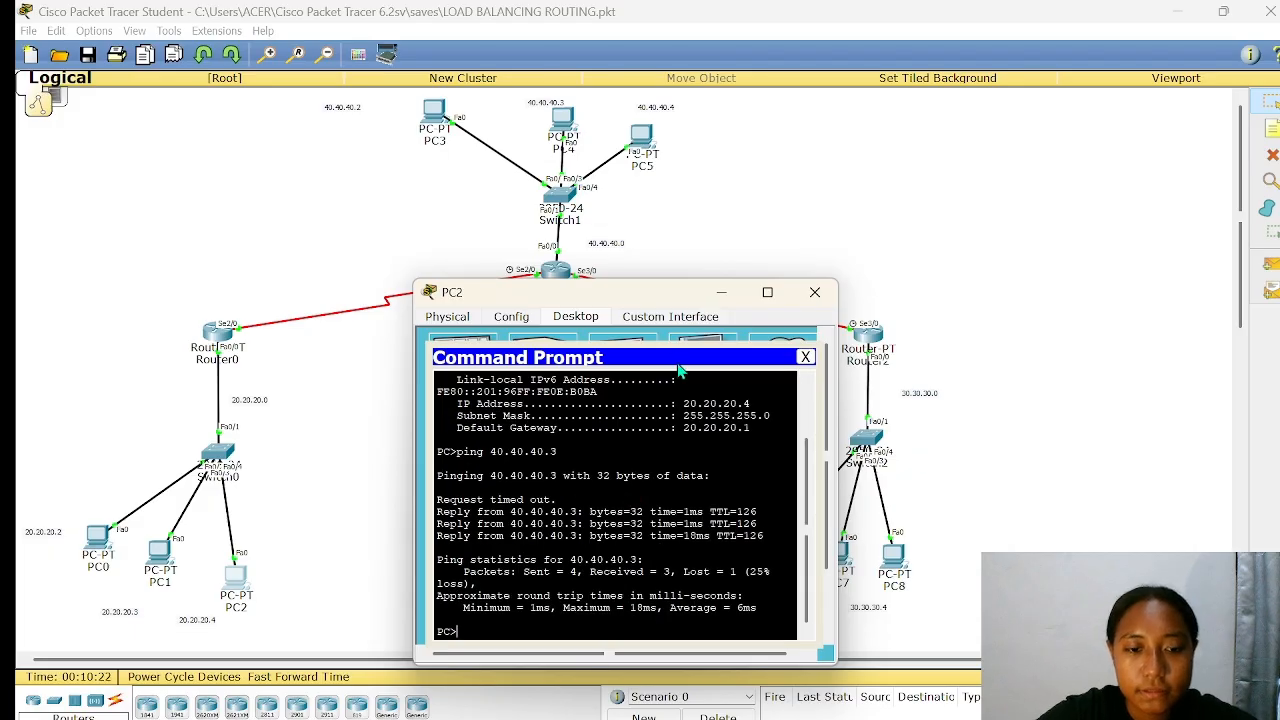
- Uncover the 30.30.30.0 LAN by moving the PC2 window aside, and ping 30.30.30.3 from PC2
drag(637, 296, 415, 243)
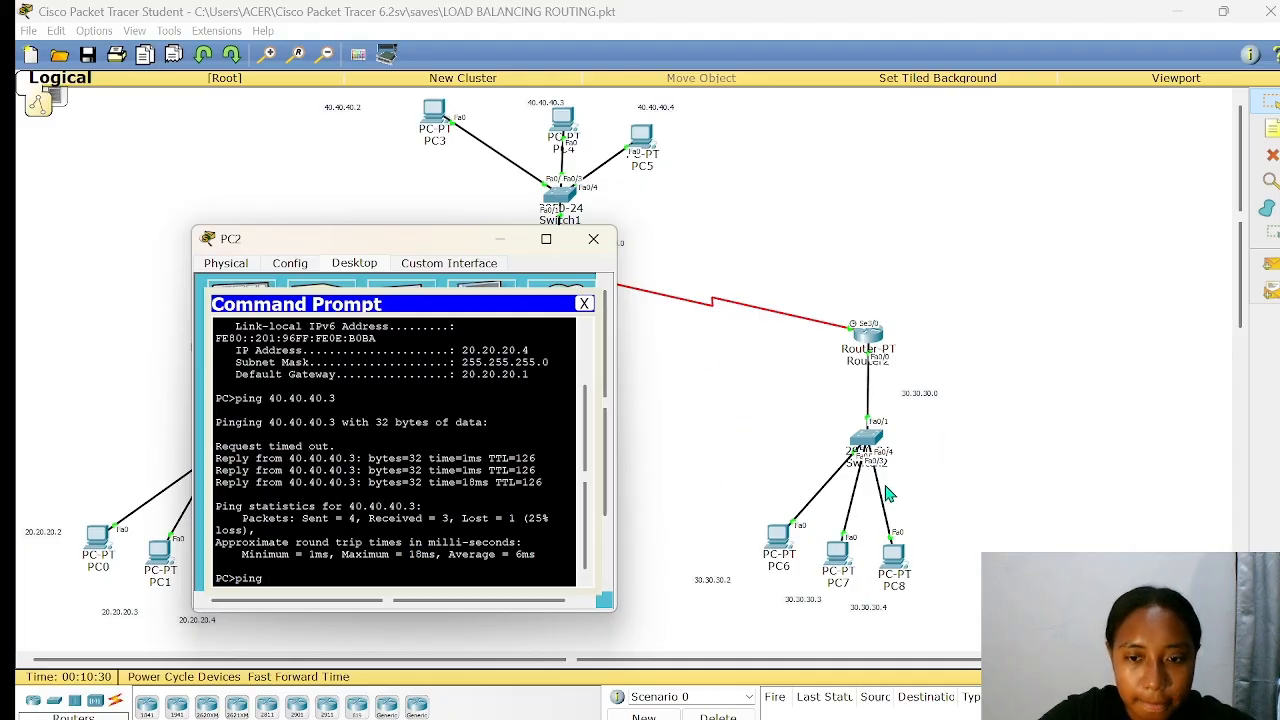
text(30.30)
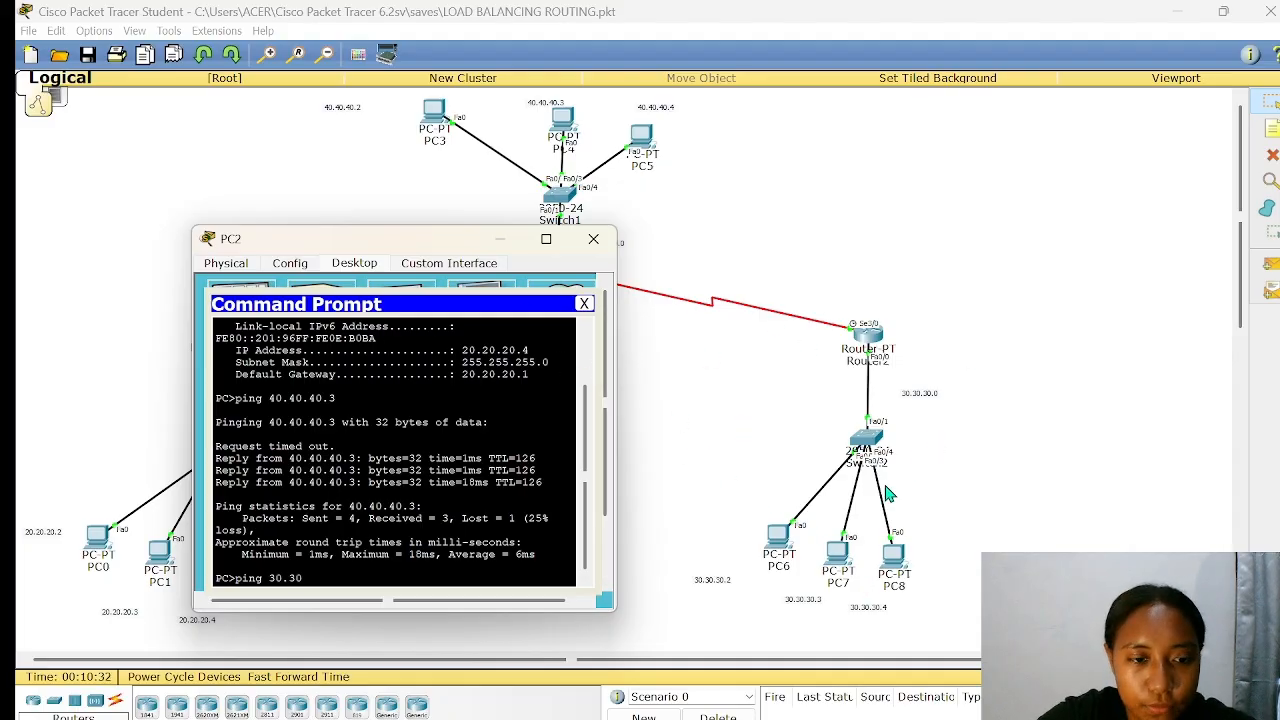
text(.3)
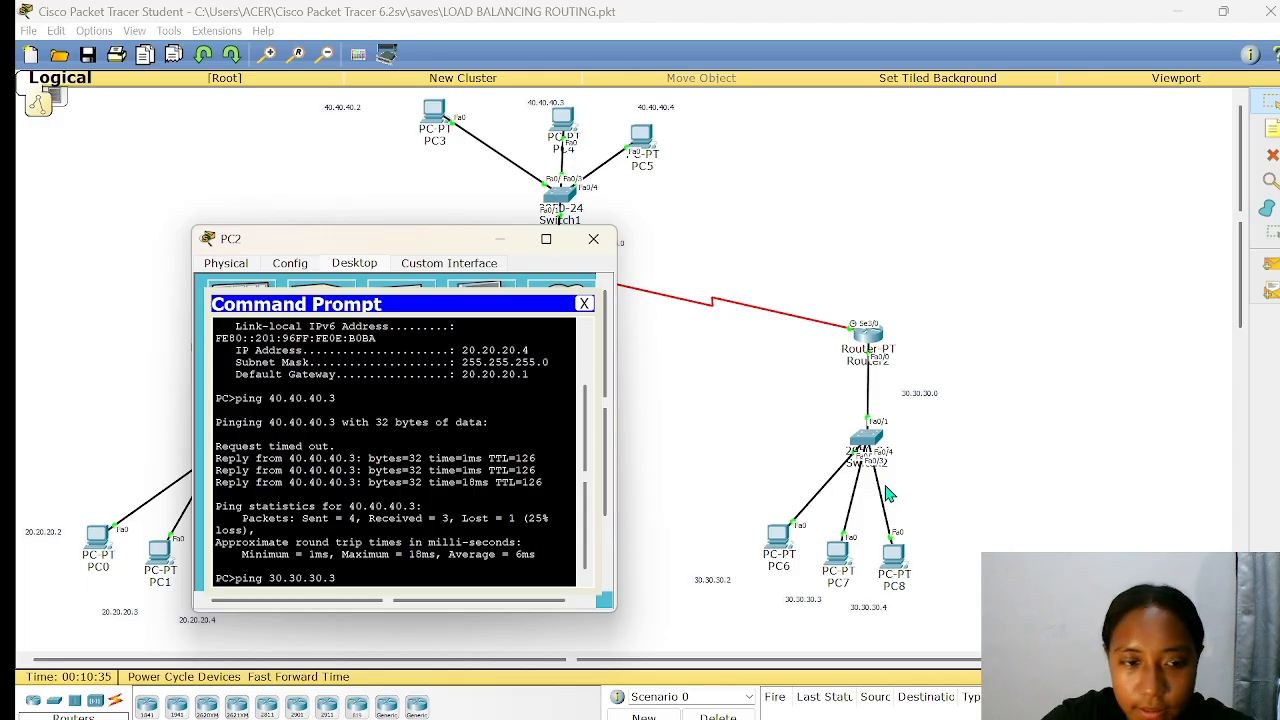
key(Return)
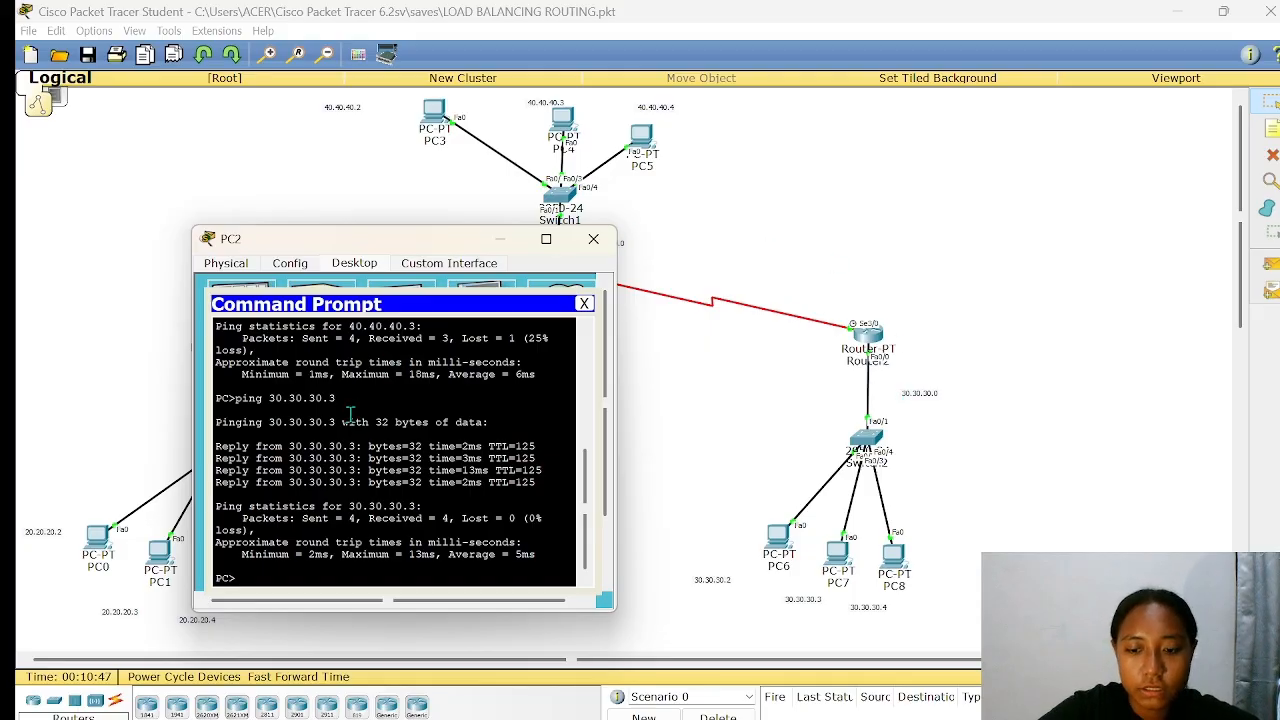
- Ping 30.30.30.4 from PC2, then close the PC2 window
text(ping)
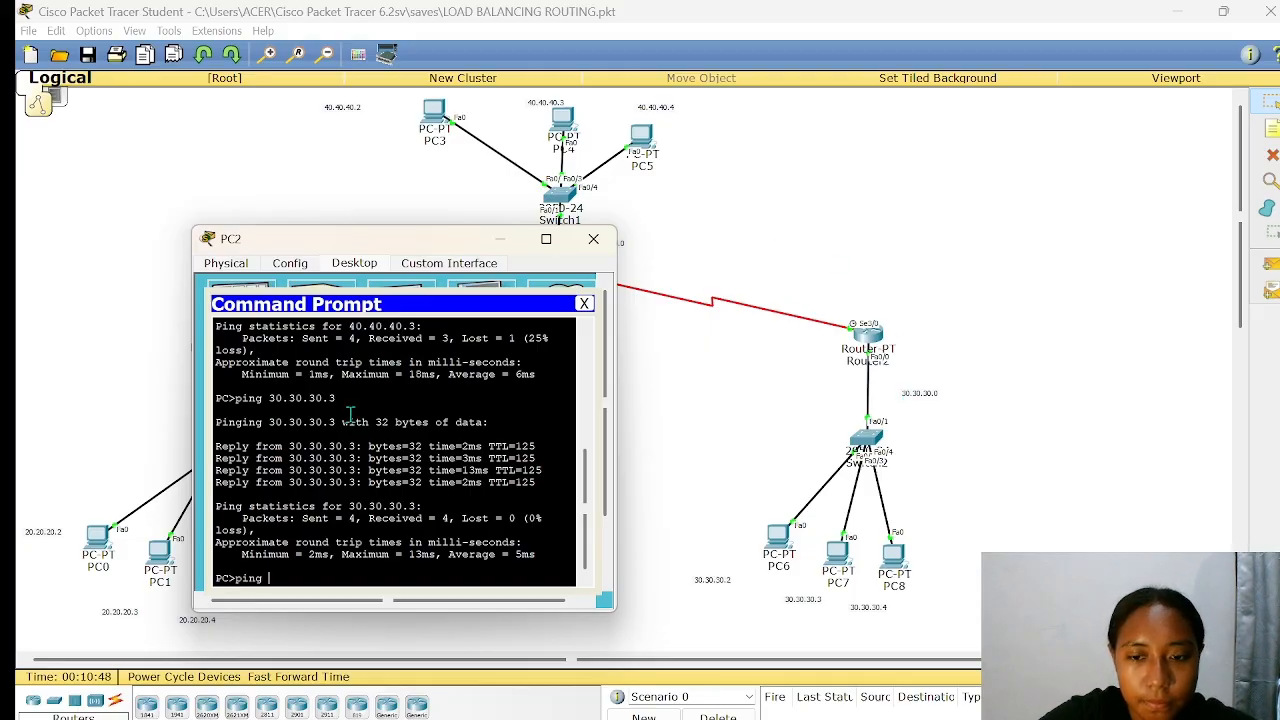
text( 30)
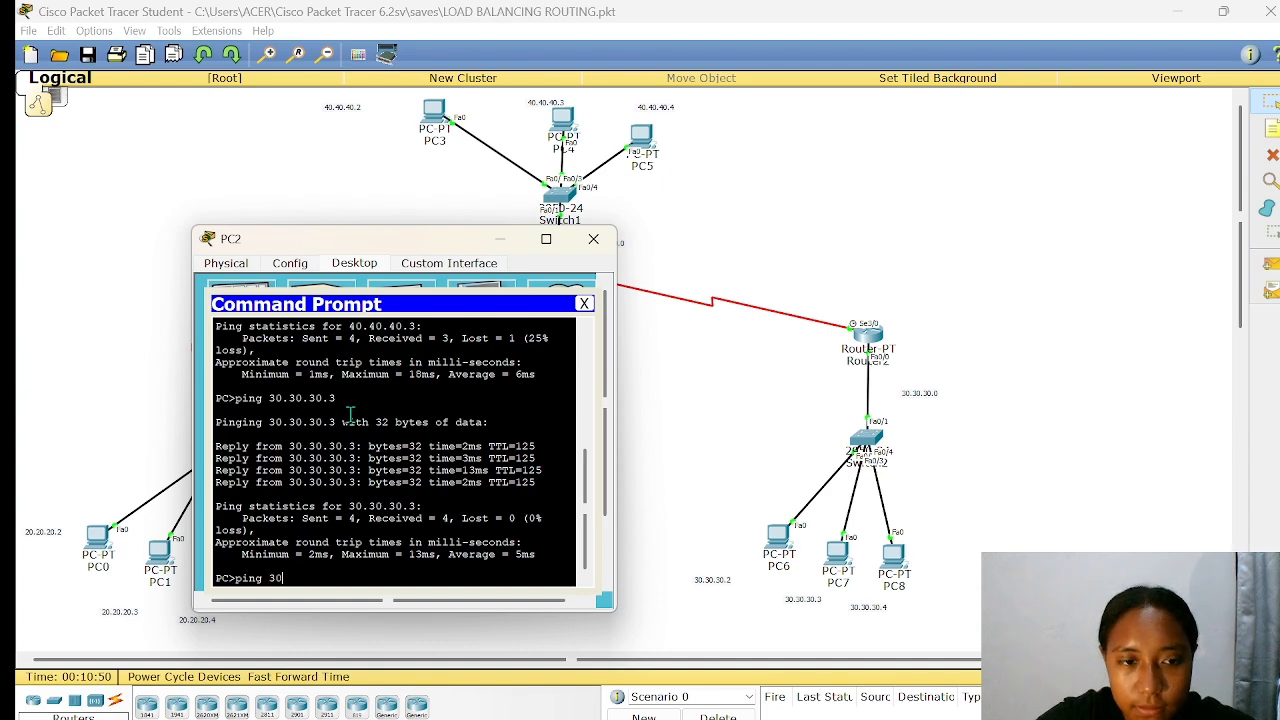
text(.30.30.4)
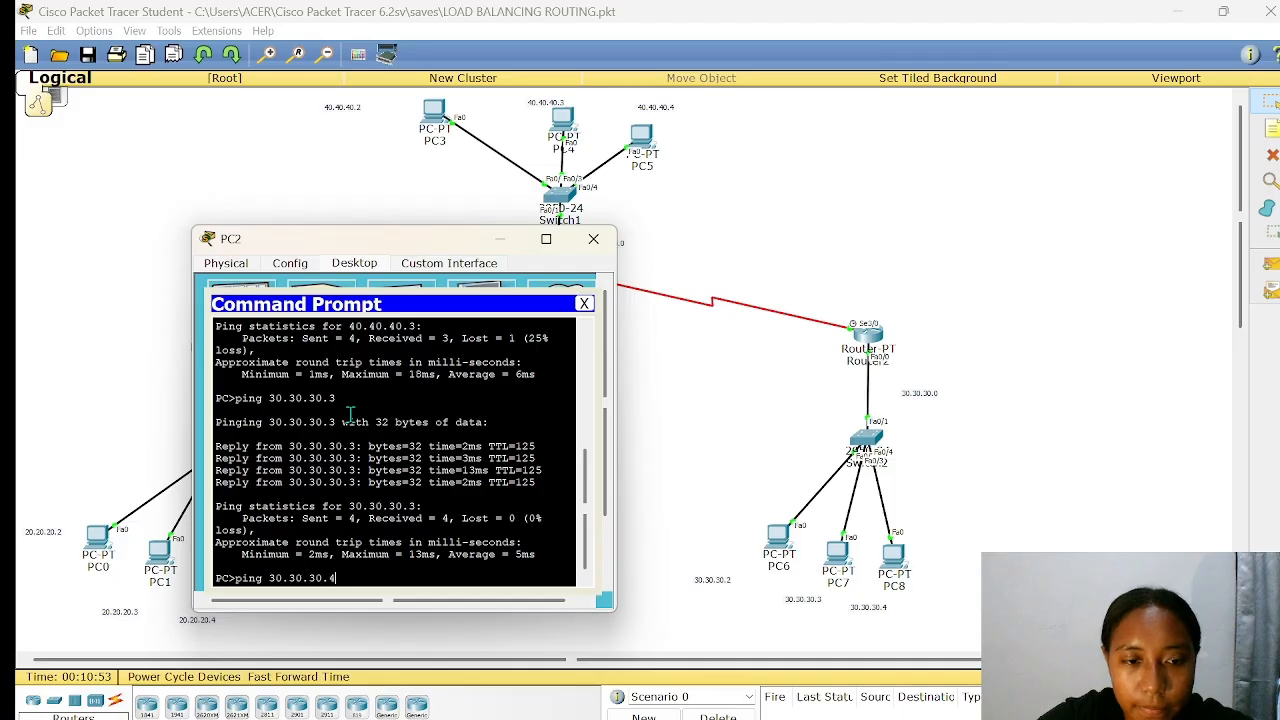
text(0.30.4)
key(Return)
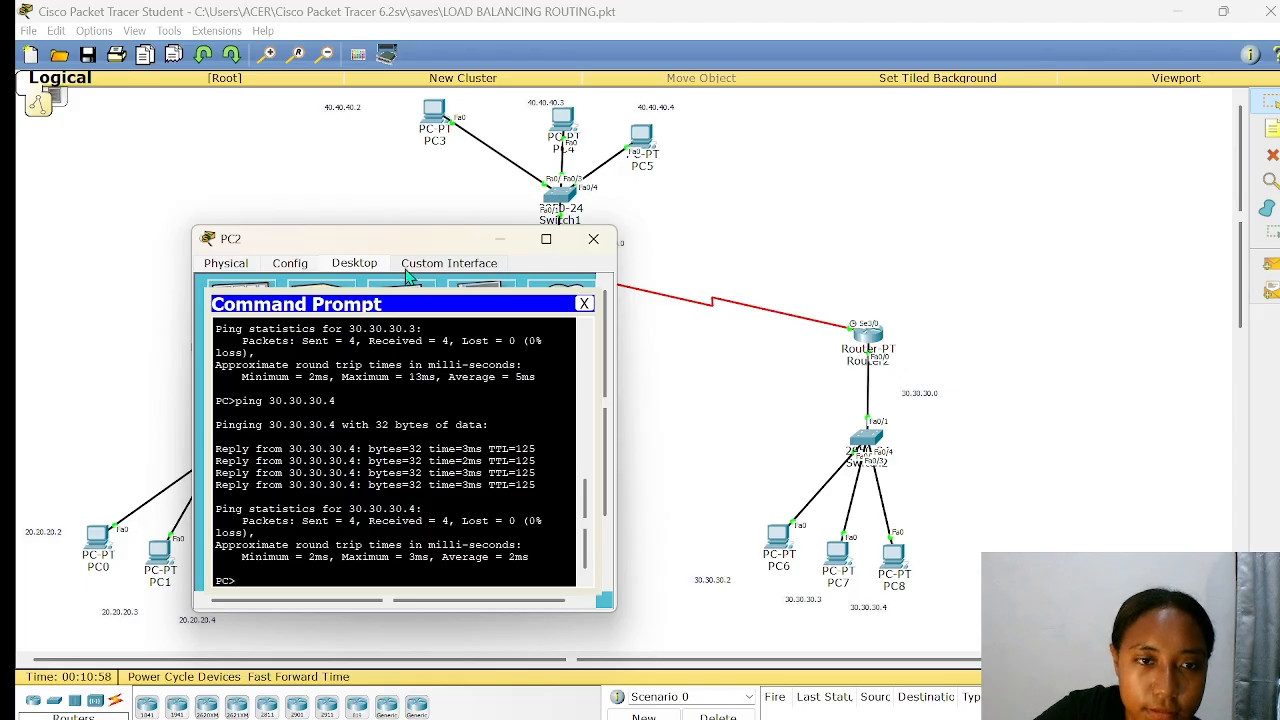
click(593, 238)
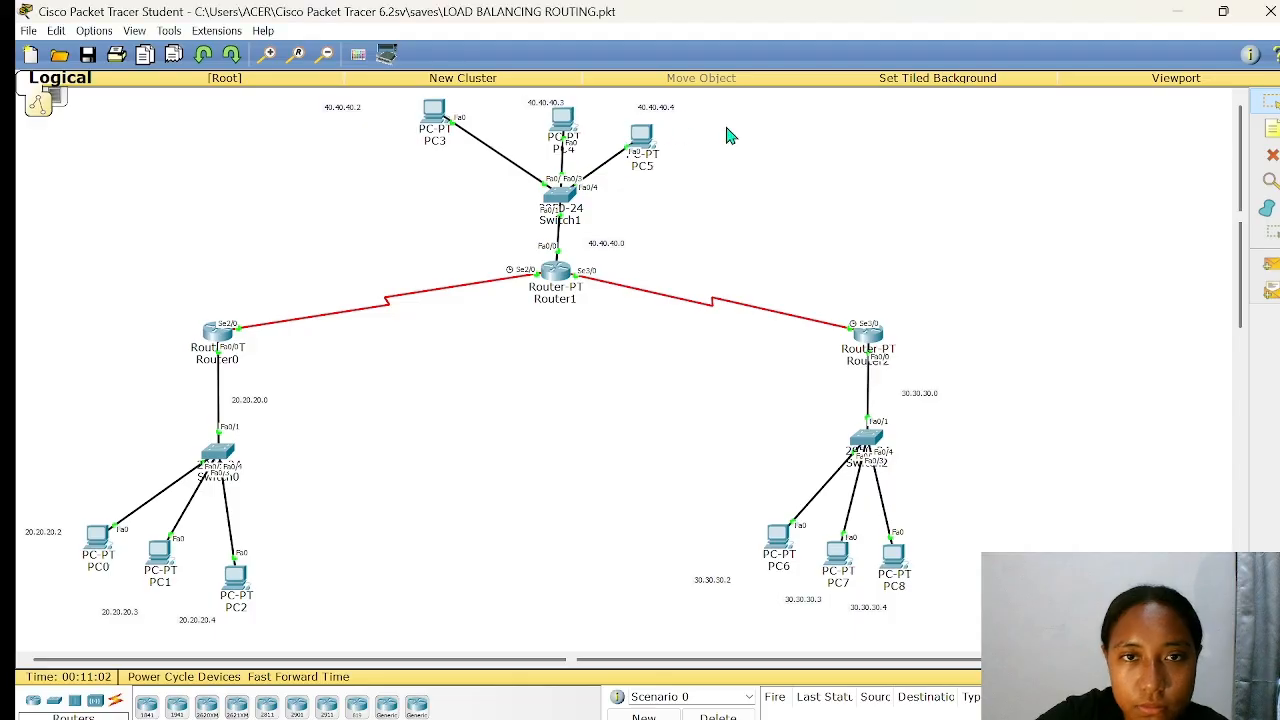
- Open PC4, close its IP Configuration, and run ipconfig in its Command Prompt
drag(726, 127, 560, 118)
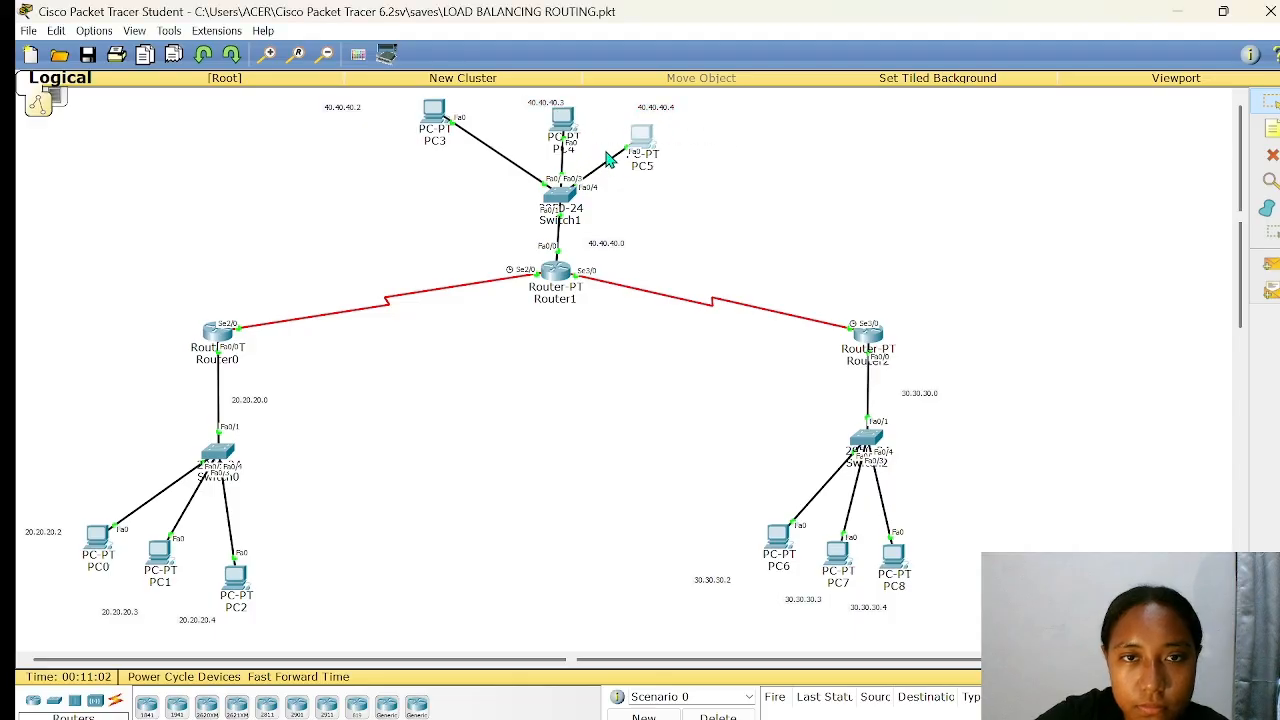
click(564, 122)
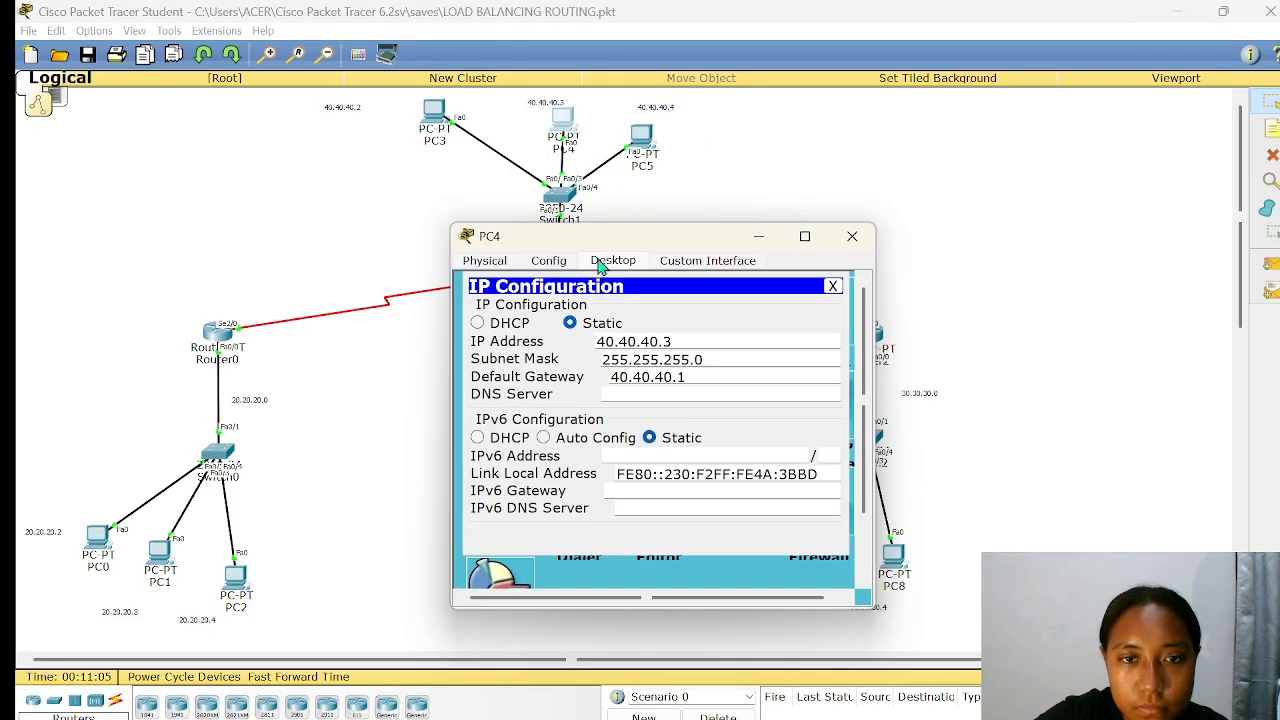
click(546, 264)
click(507, 268)
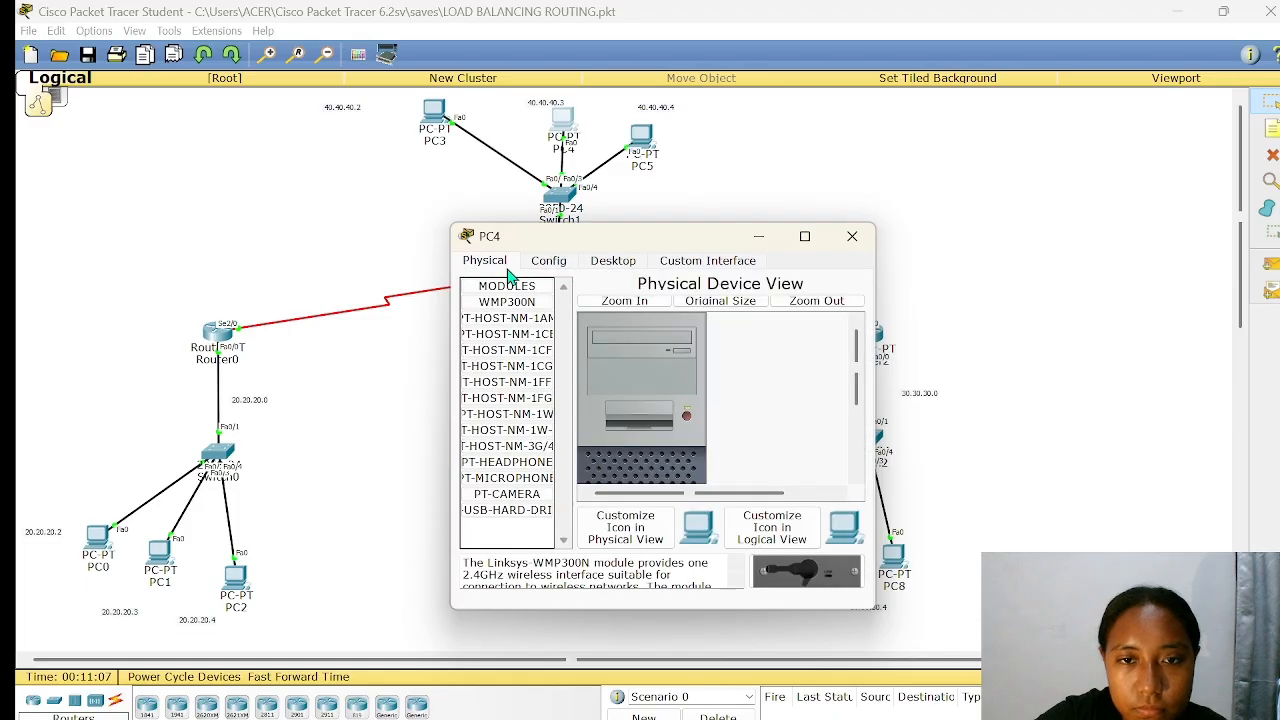
click(608, 265)
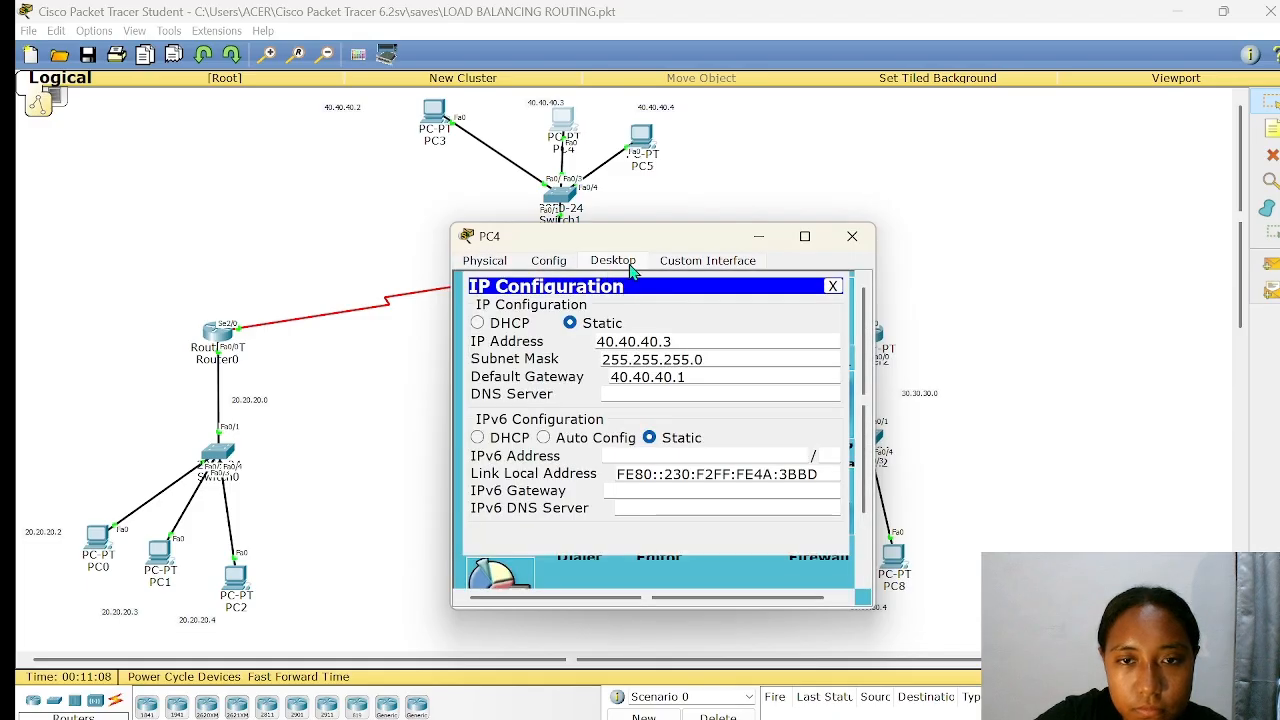
click(832, 287)
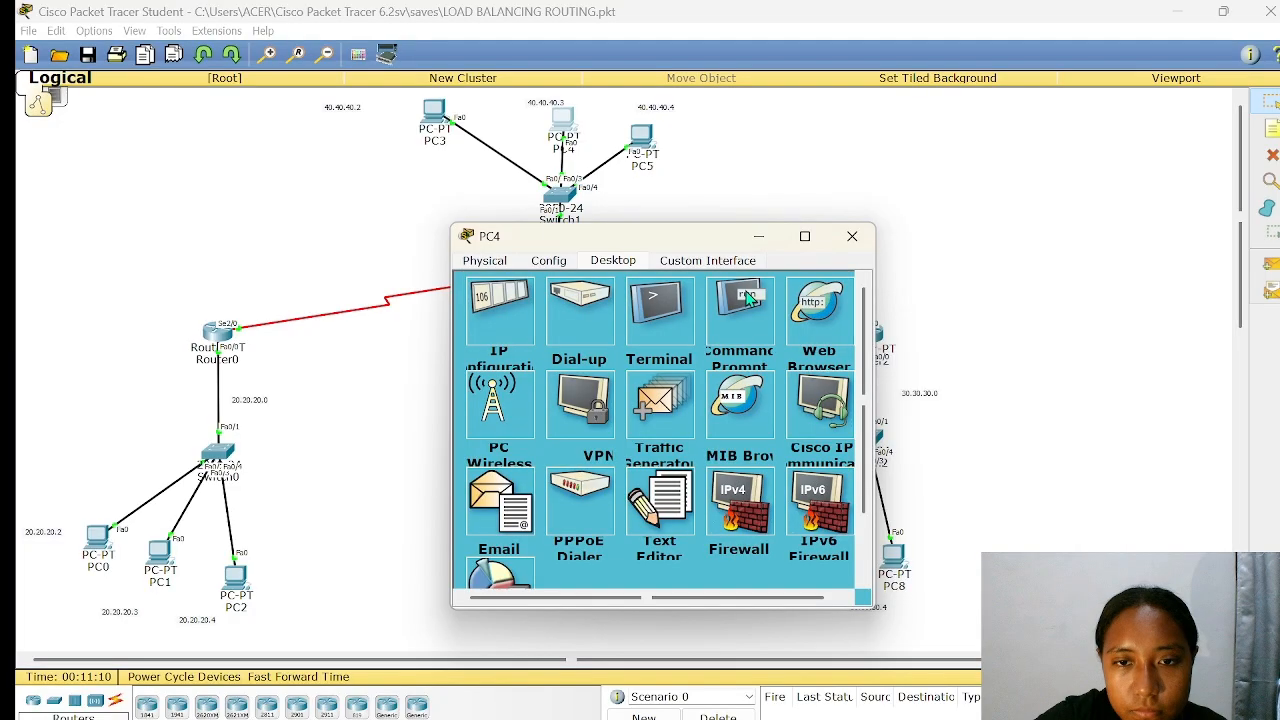
click(745, 312)
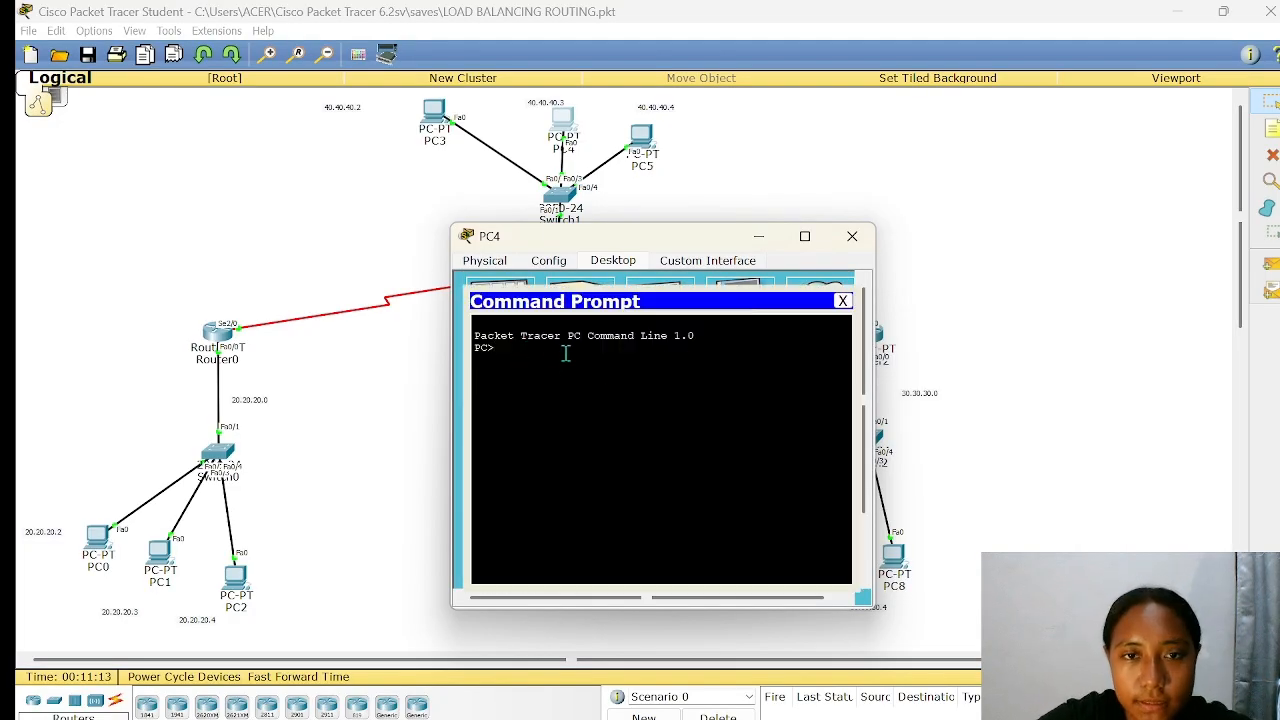
text(ipco)
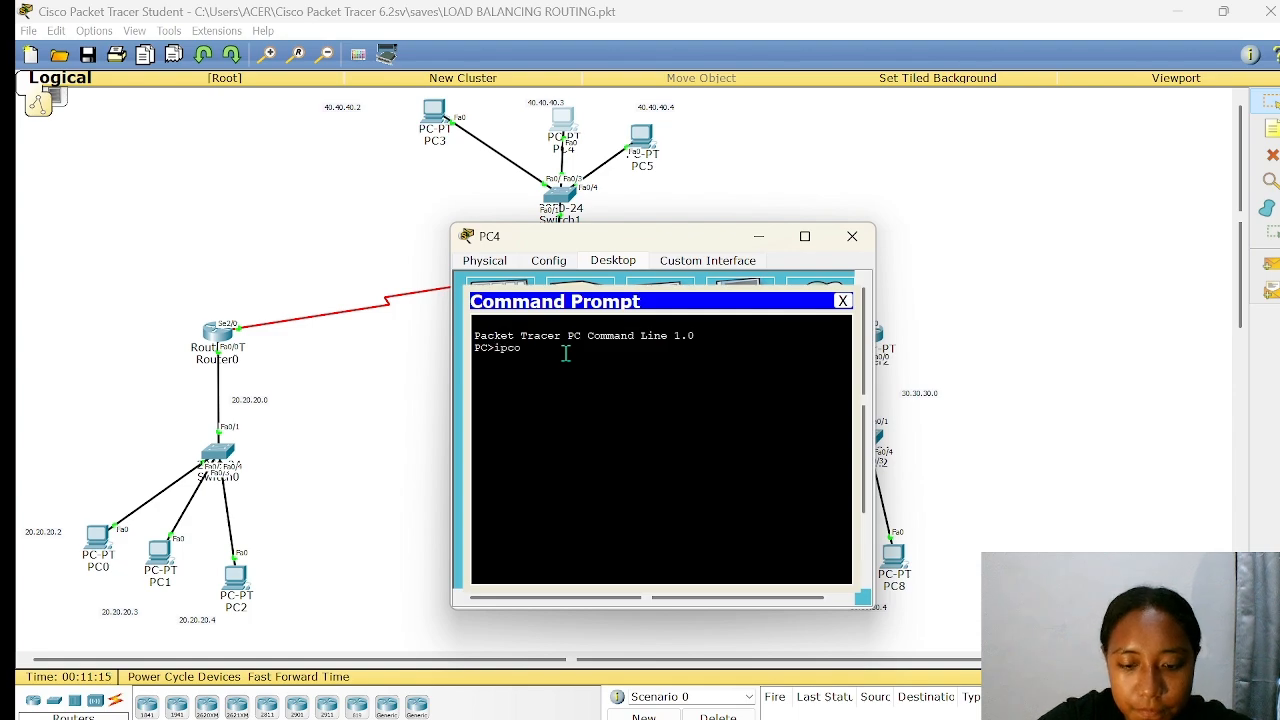
text(nfig)
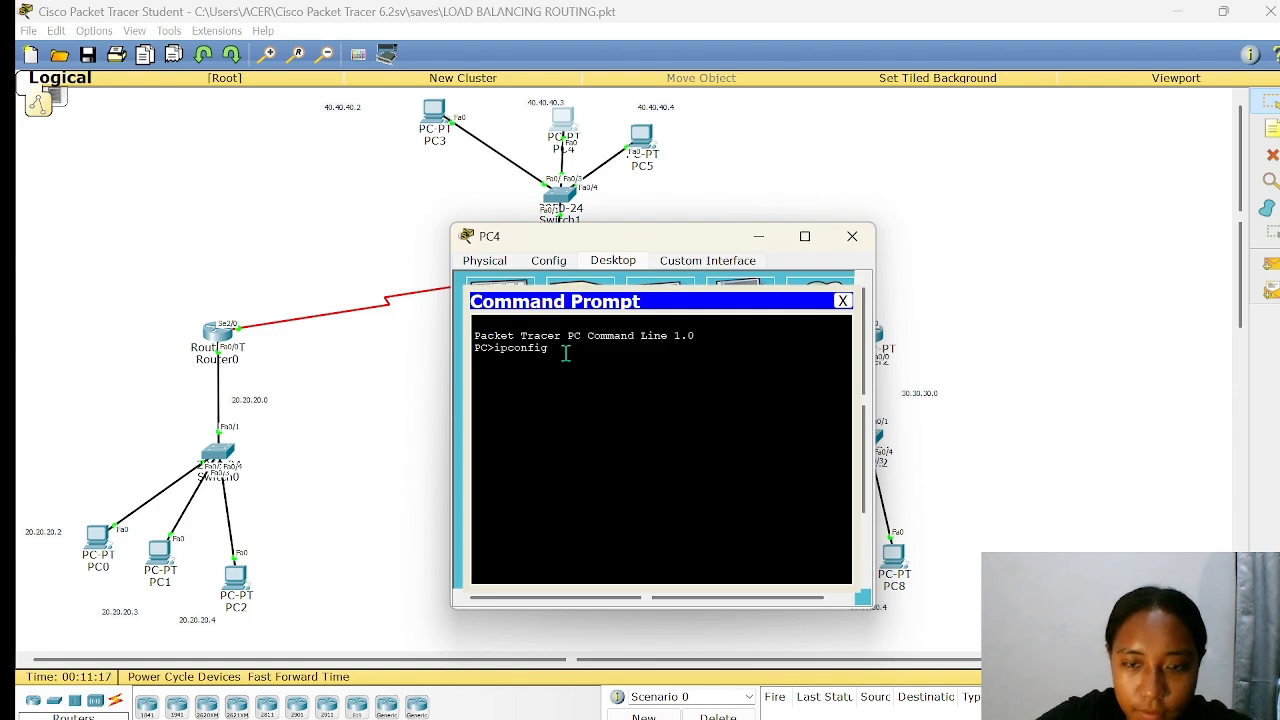
key(Return)
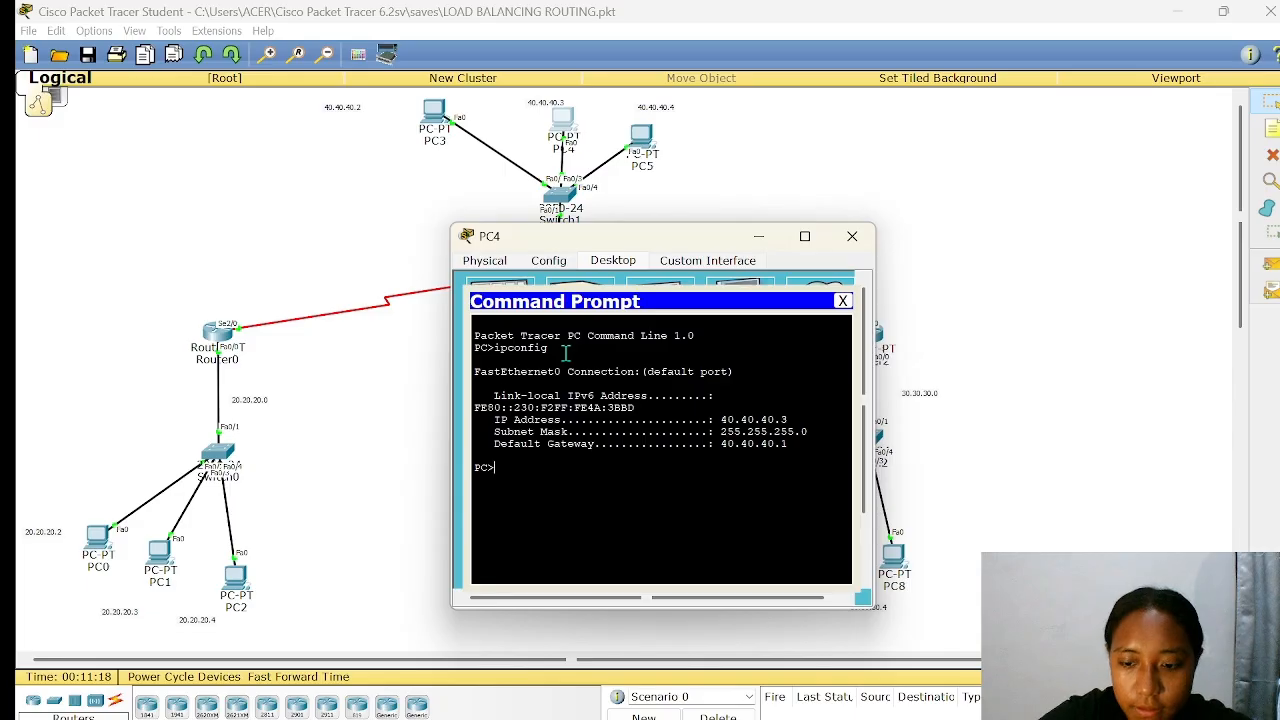
- Ping 20.20.20.2 from PC4 to test communication with the 20.20.20.0 LAN
text(ping)
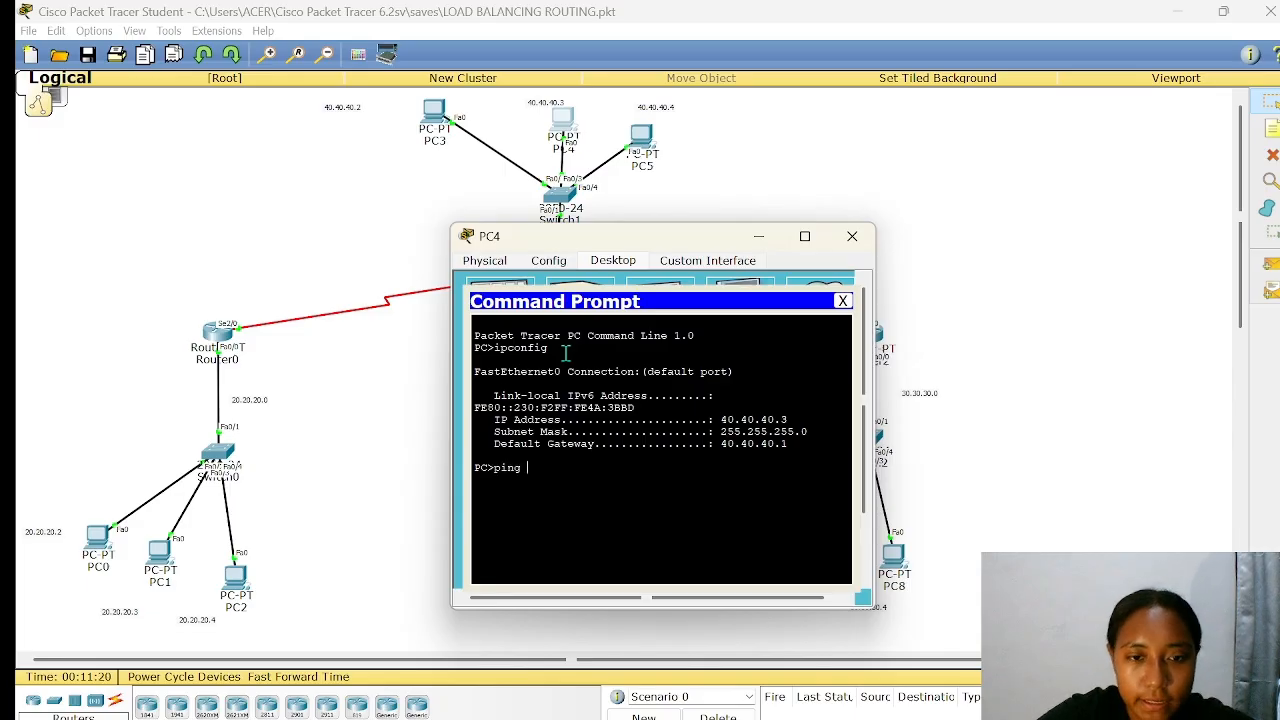
text( 20.20.)
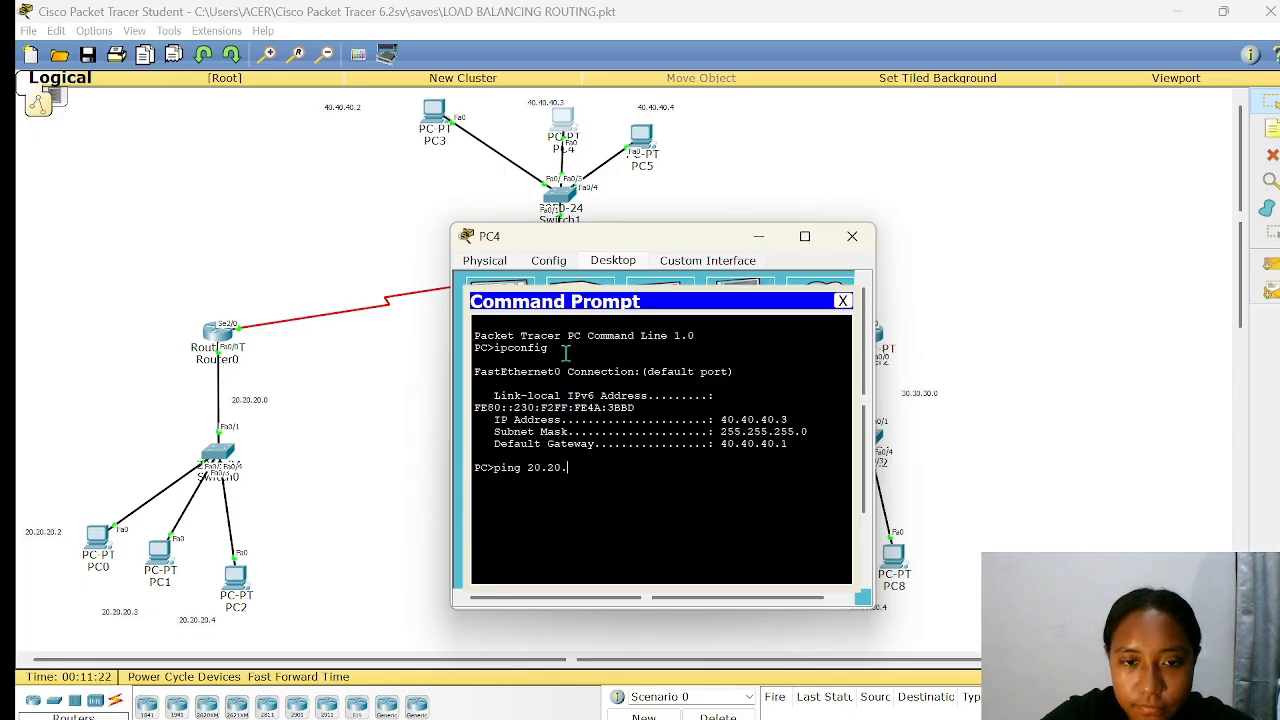
text(20)
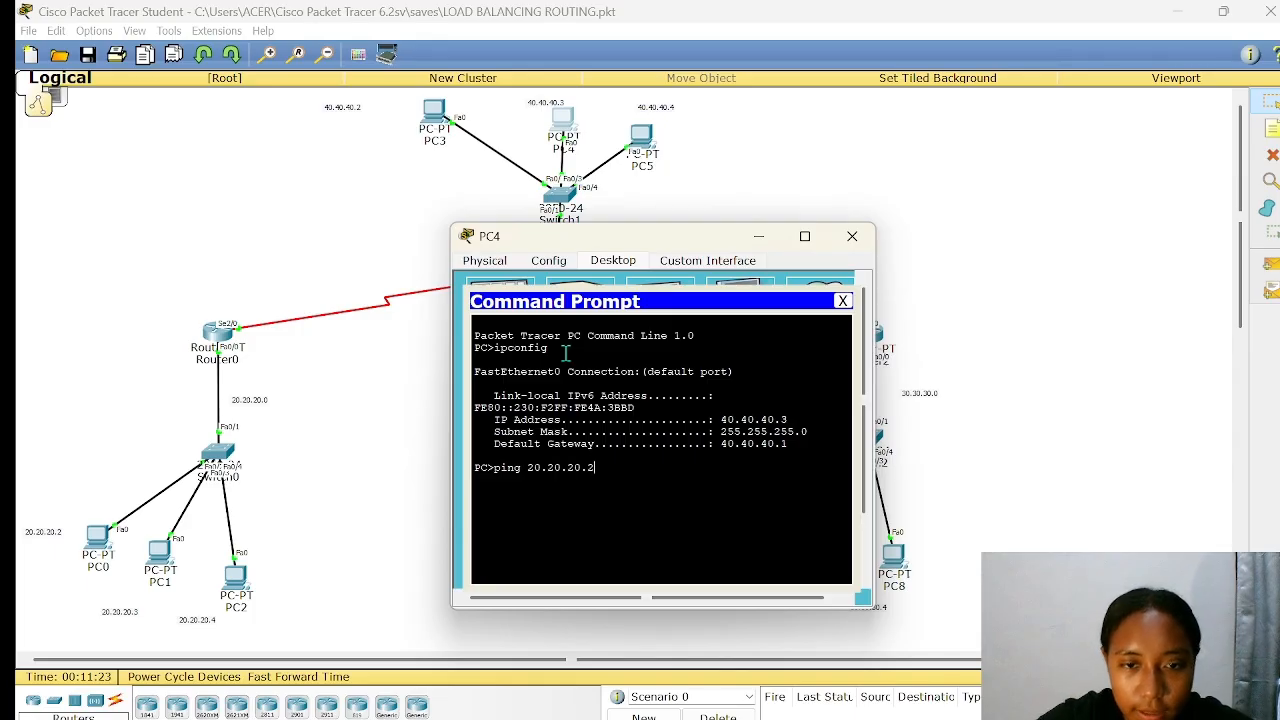
text(.2)
key(Return)
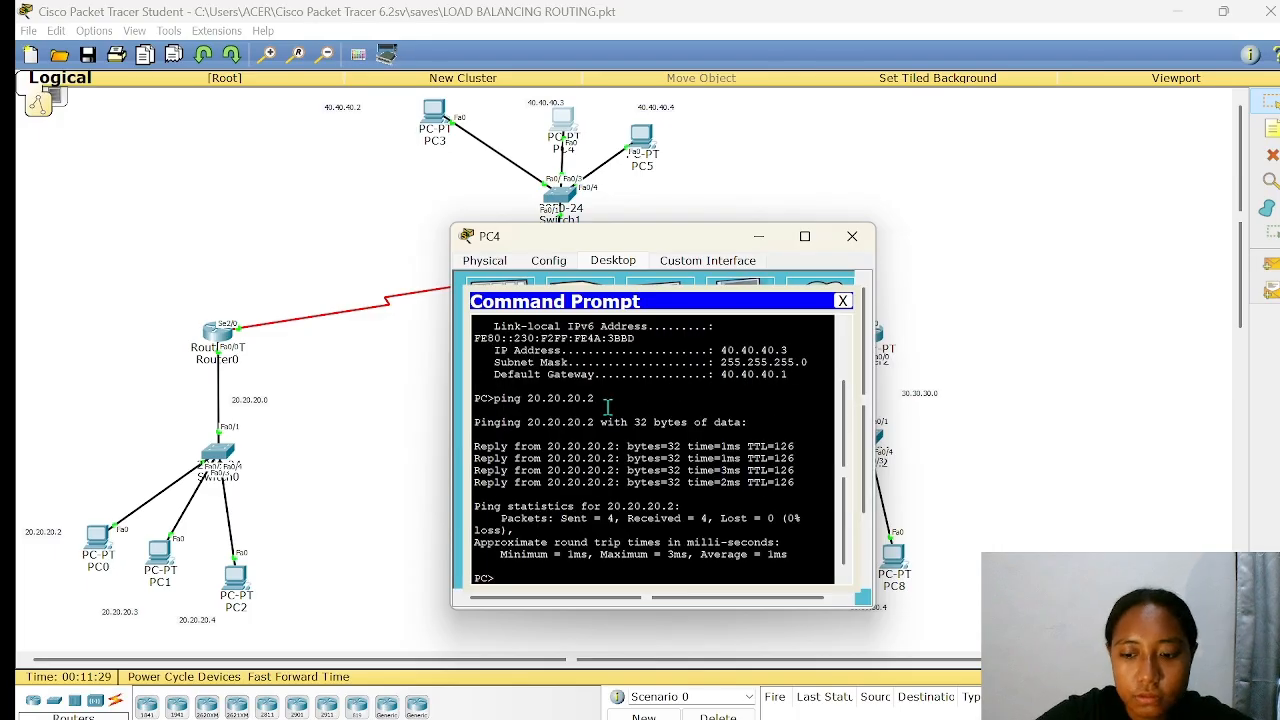
- Ping 20.20.20.3 from PC4, then close the Command Prompt and the PC4 window
text(g)
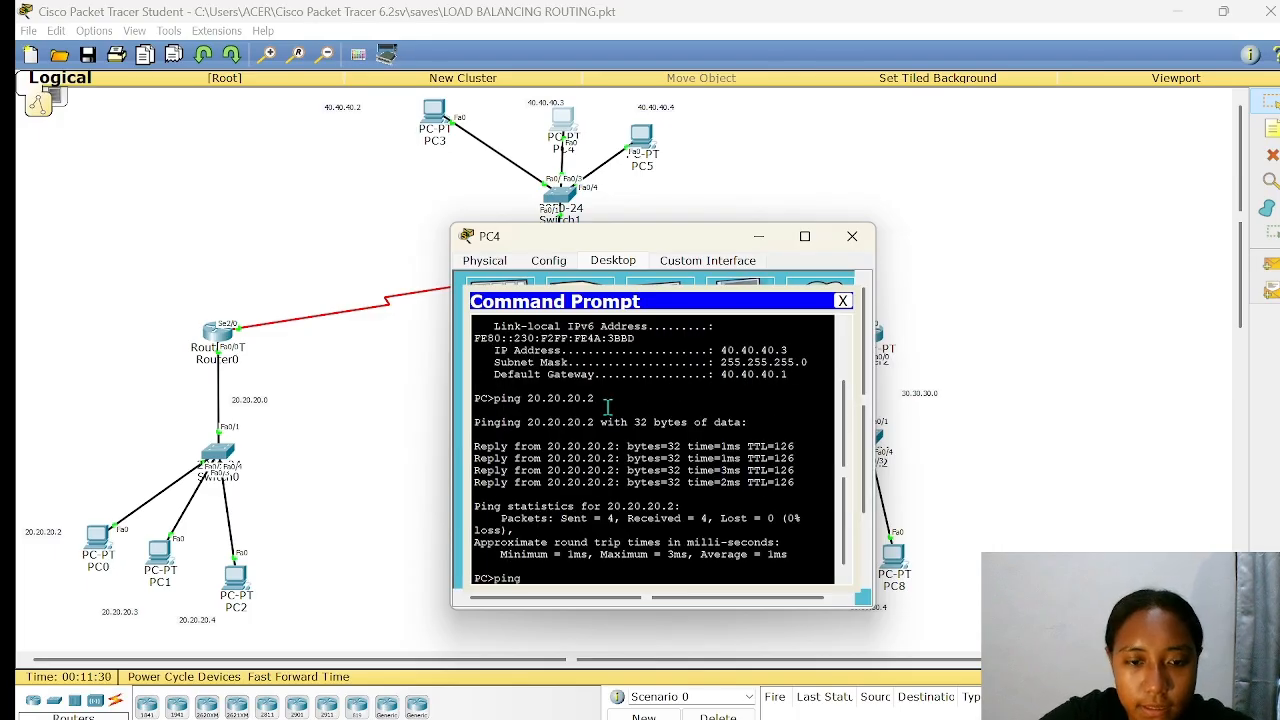
text( 20.20)
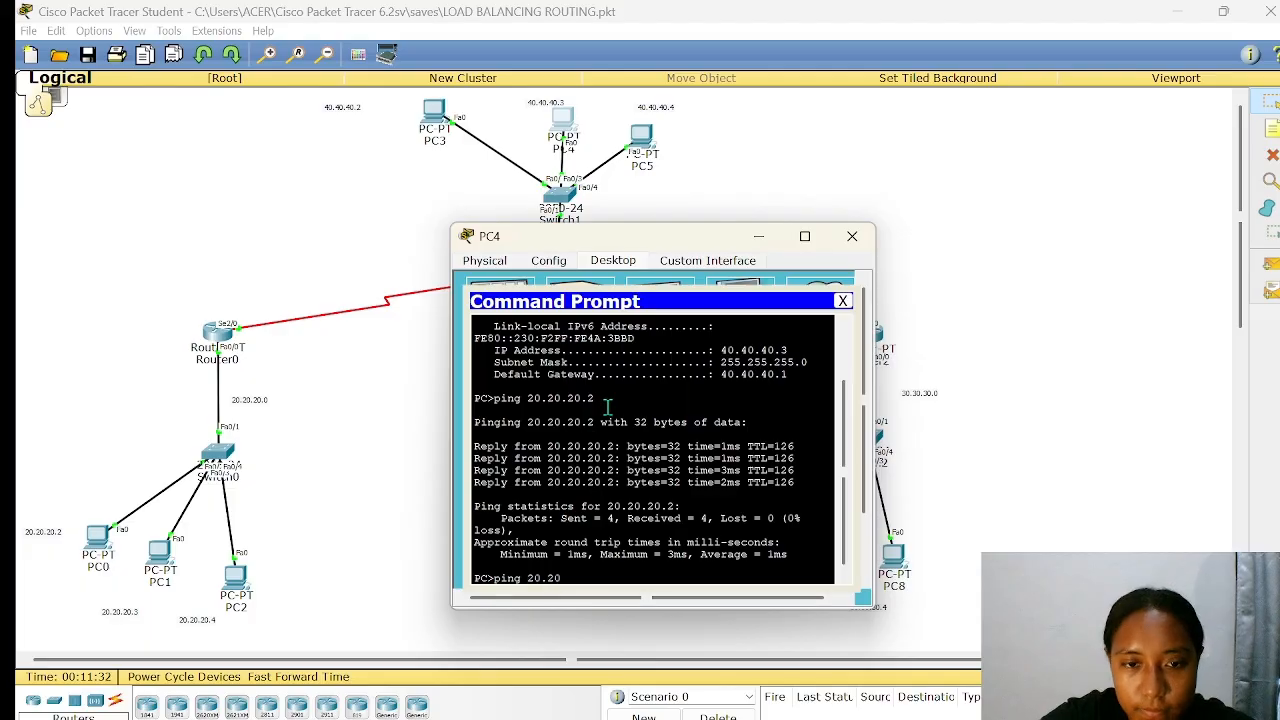
text(.20.3)
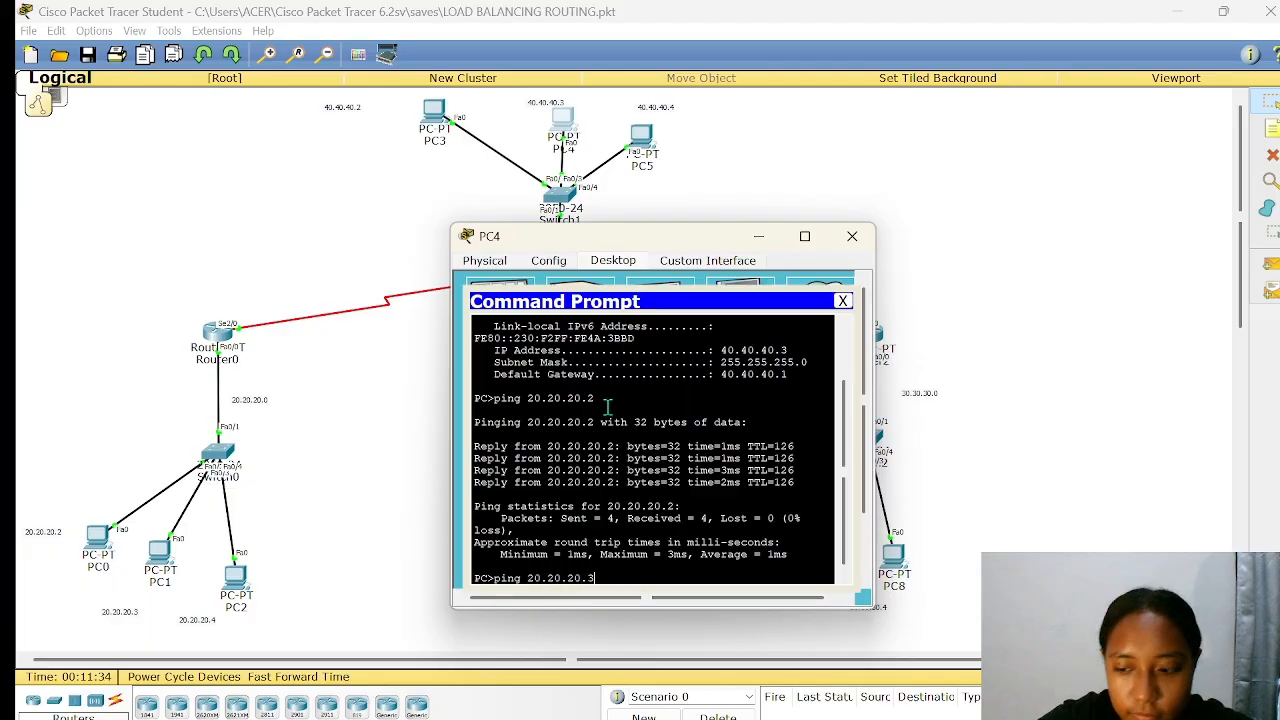
key(Return)
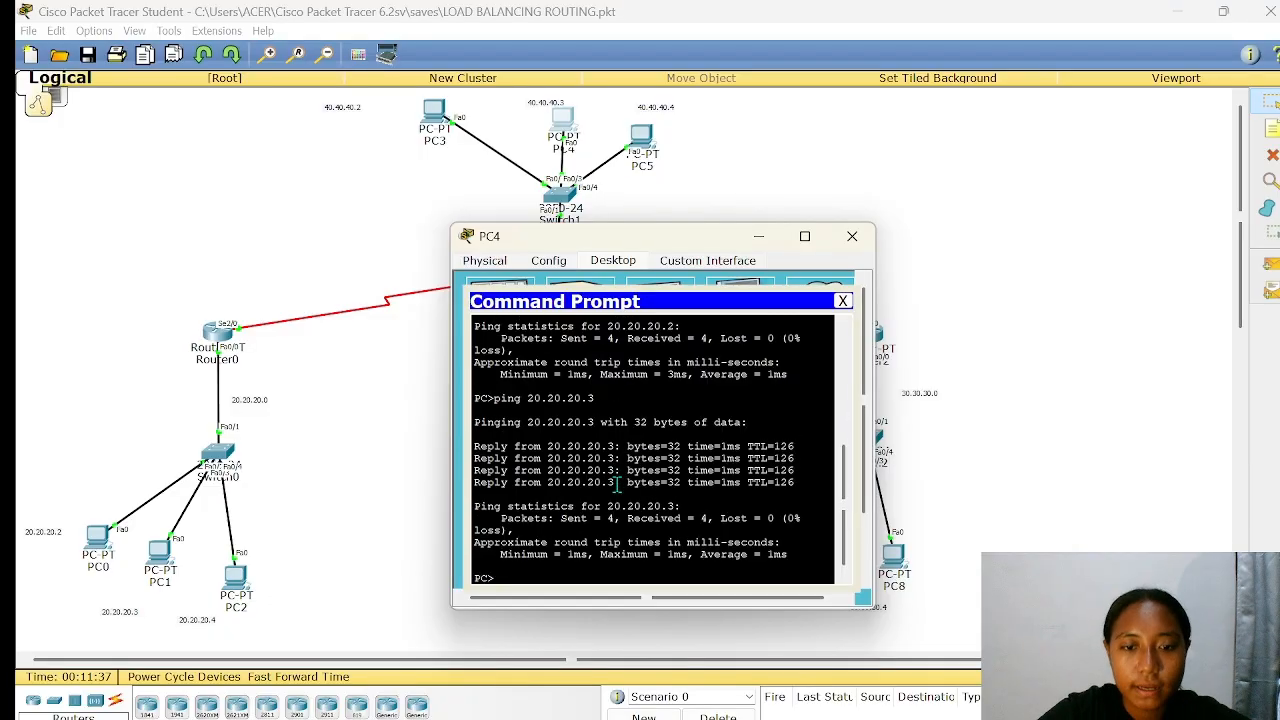
click(842, 301)
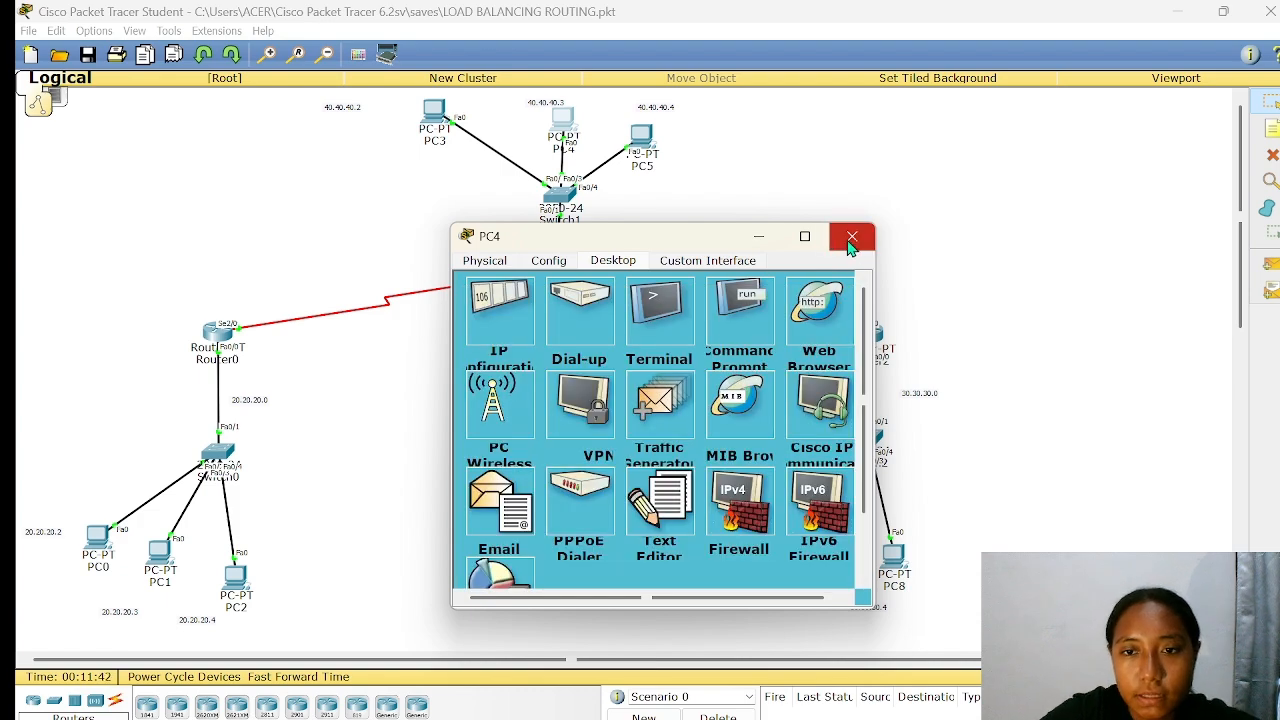
click(850, 240)
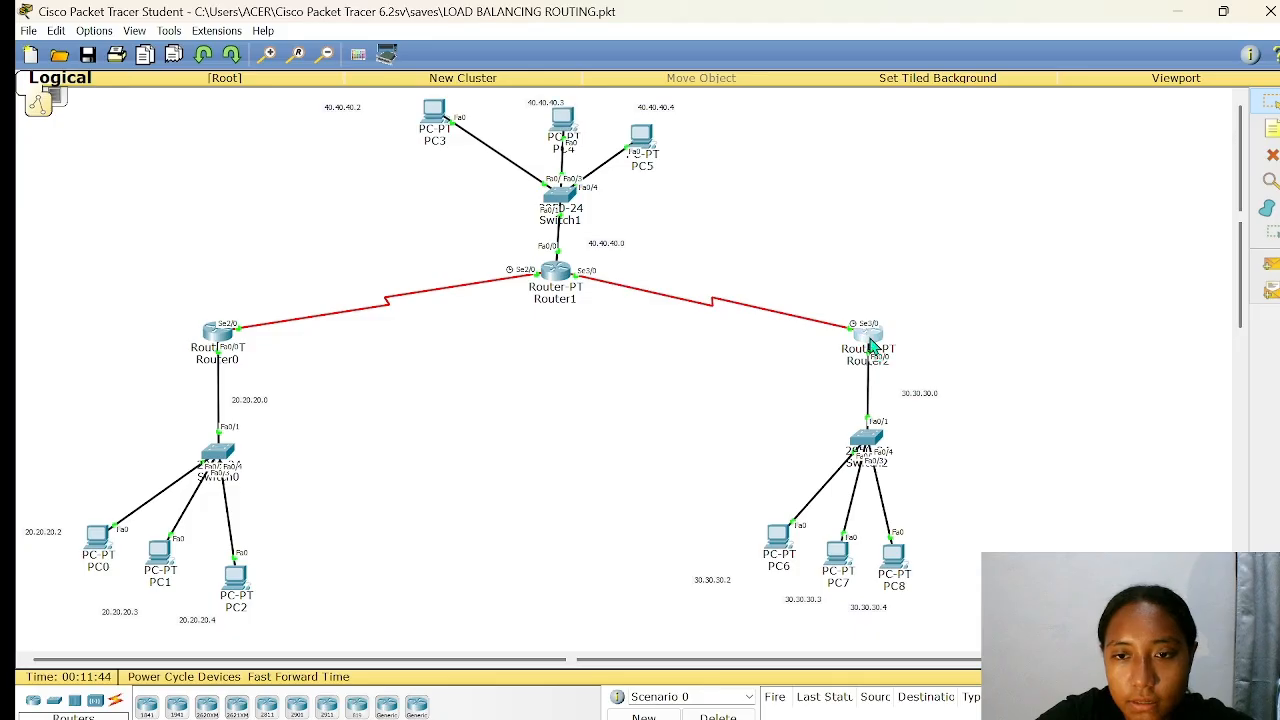
- Open PC6's Command Prompt and run ipconfig to check its IP settings
click(868, 340)
click(843, 234)
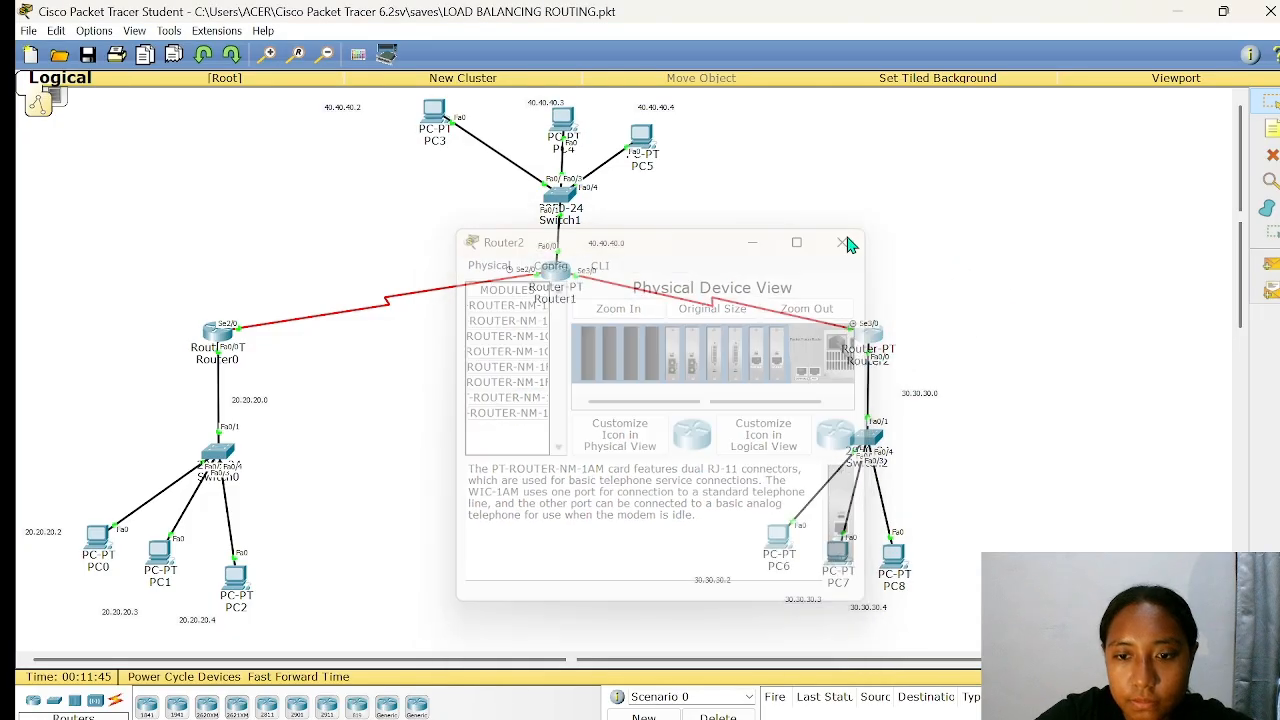
click(777, 538)
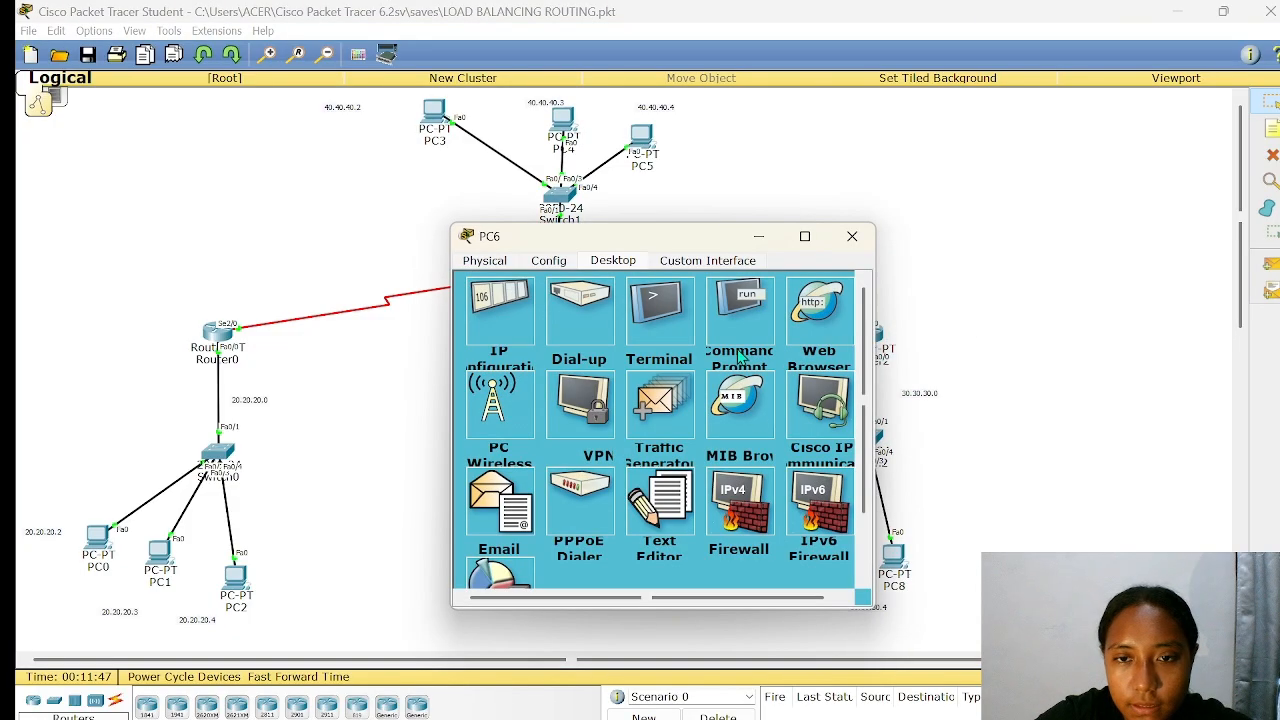
click(716, 320)
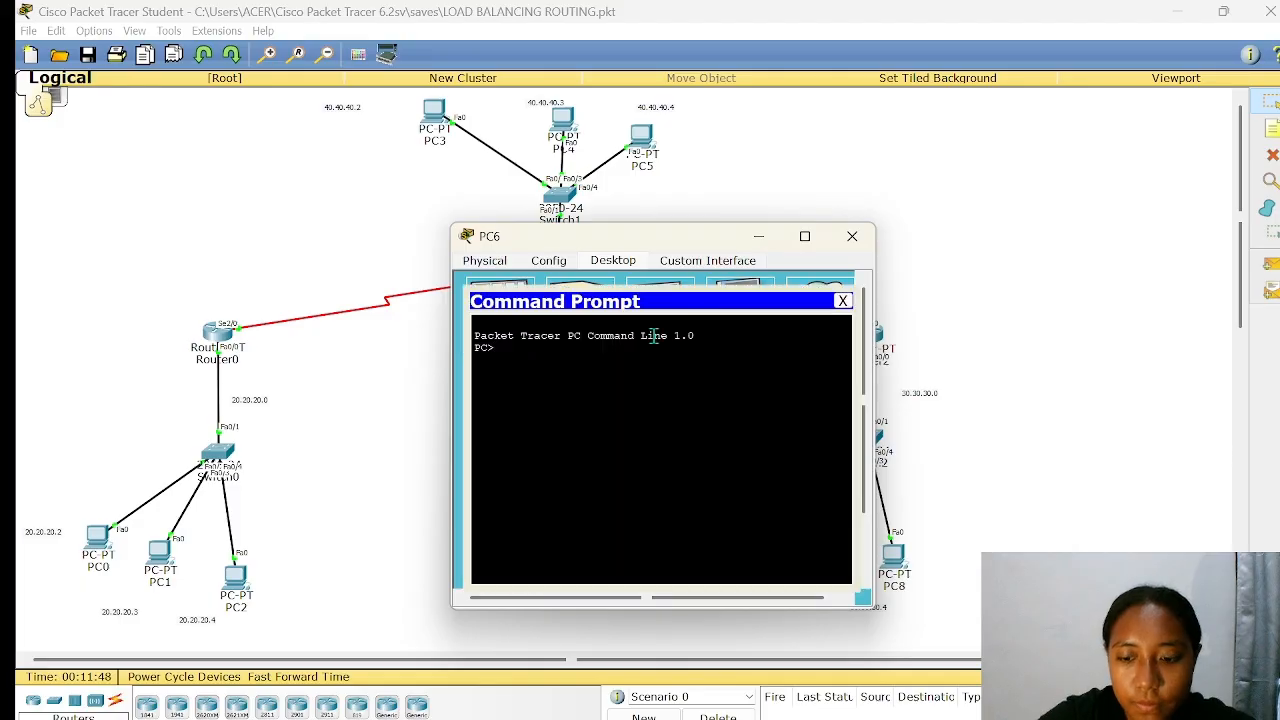
text(ipcon)
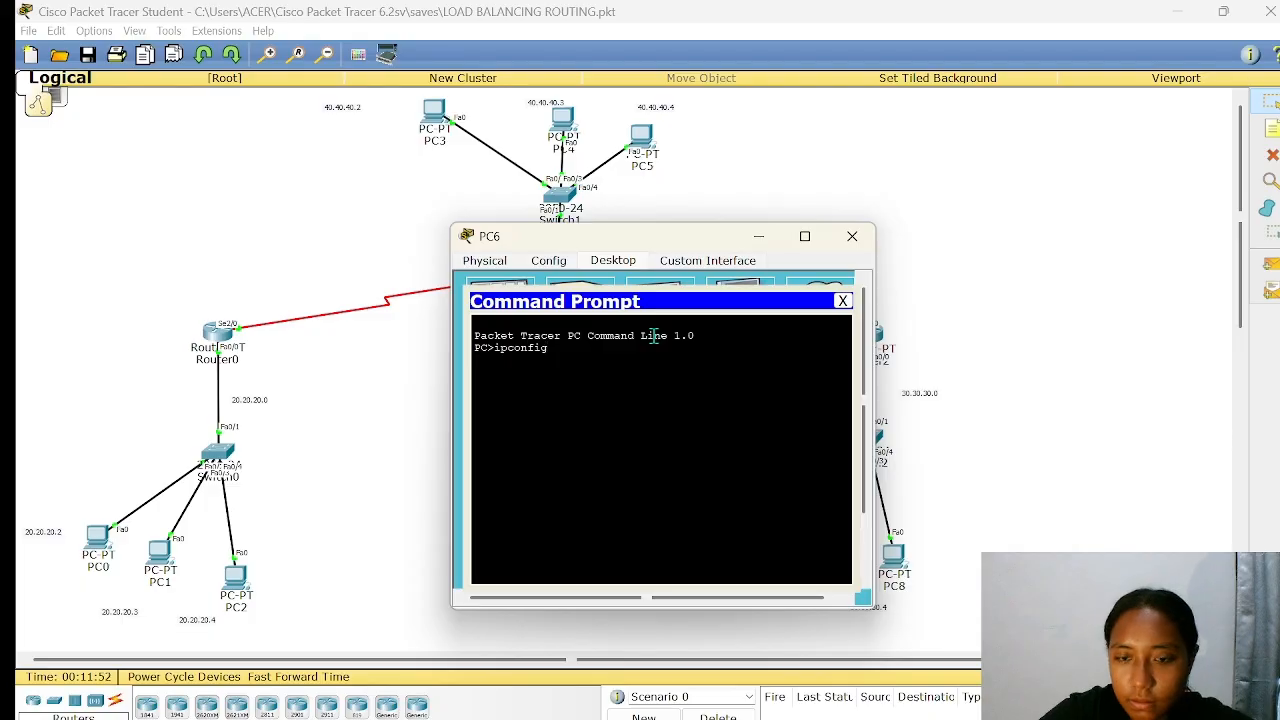
text(fig)
key(Return)
- Ping 20.20.20.4 from PC6 to test communication with the 20.20.20.0 LAN
text(ping)
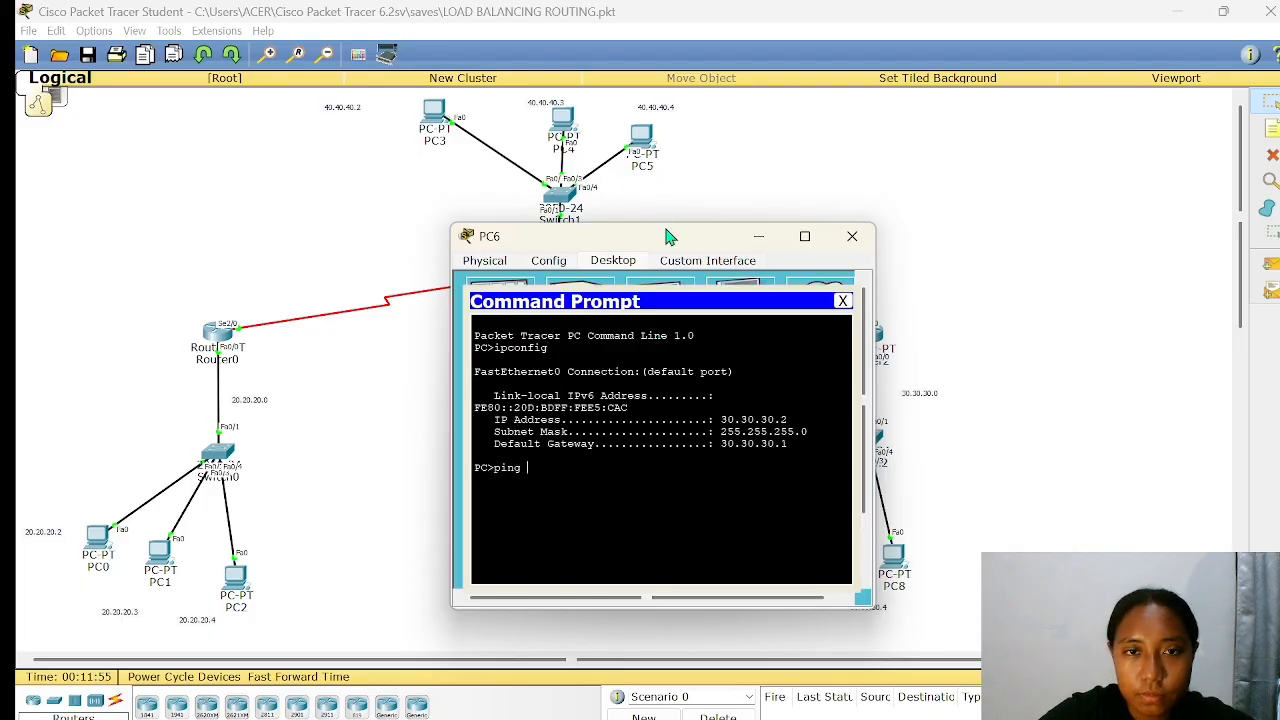
text( 20.20)
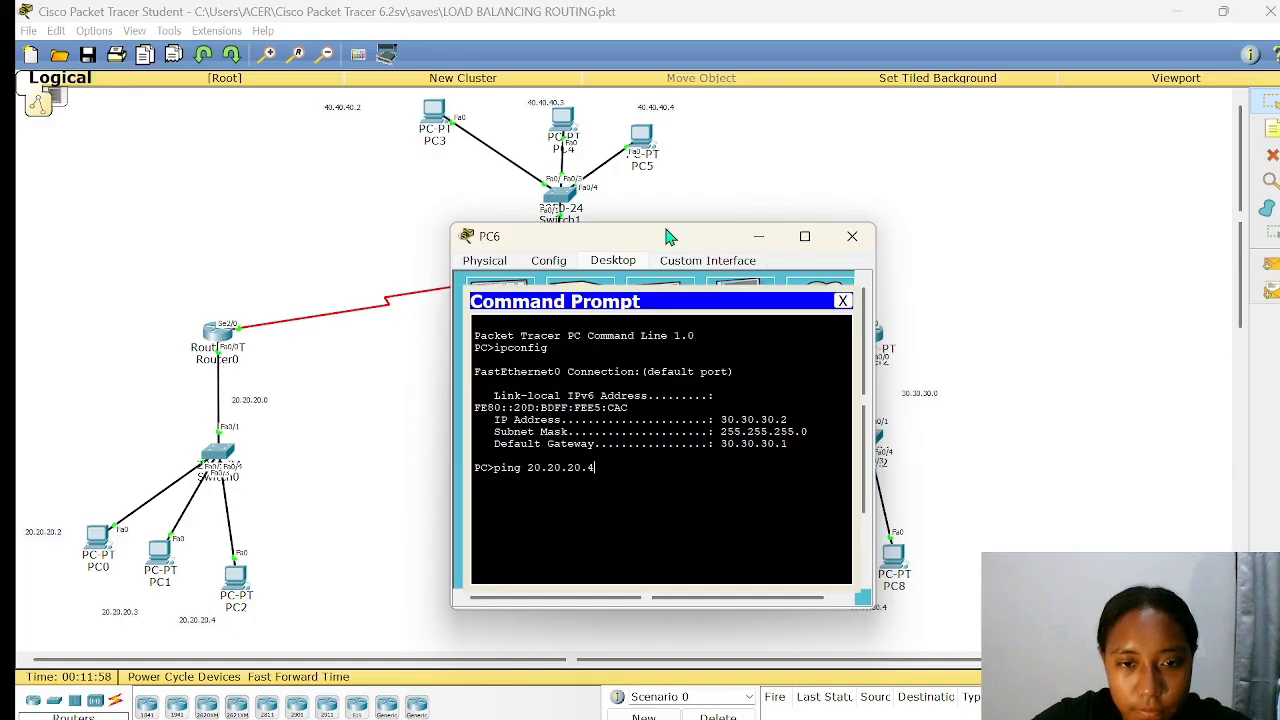
text(.20.4)
key(Return)
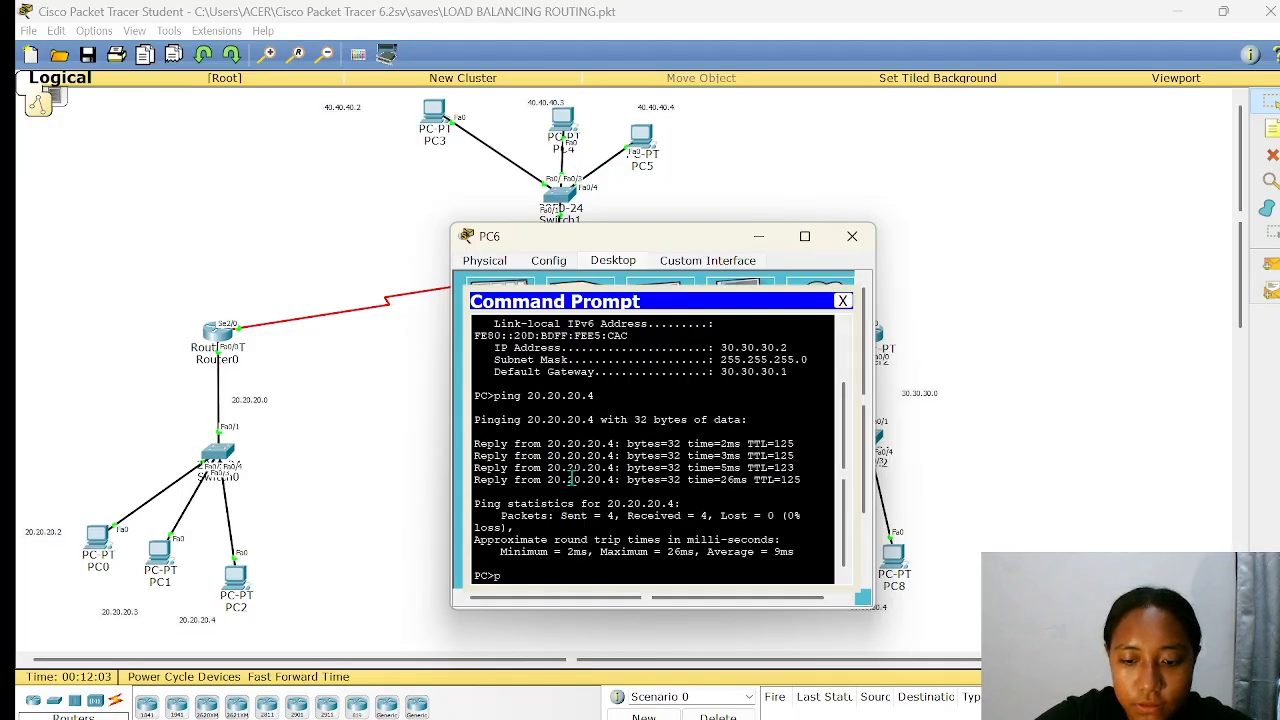
- Ping 40.40.40.2 from PC6, then close the Command Prompt and the PC6 window
text(ing 40.40.40.)
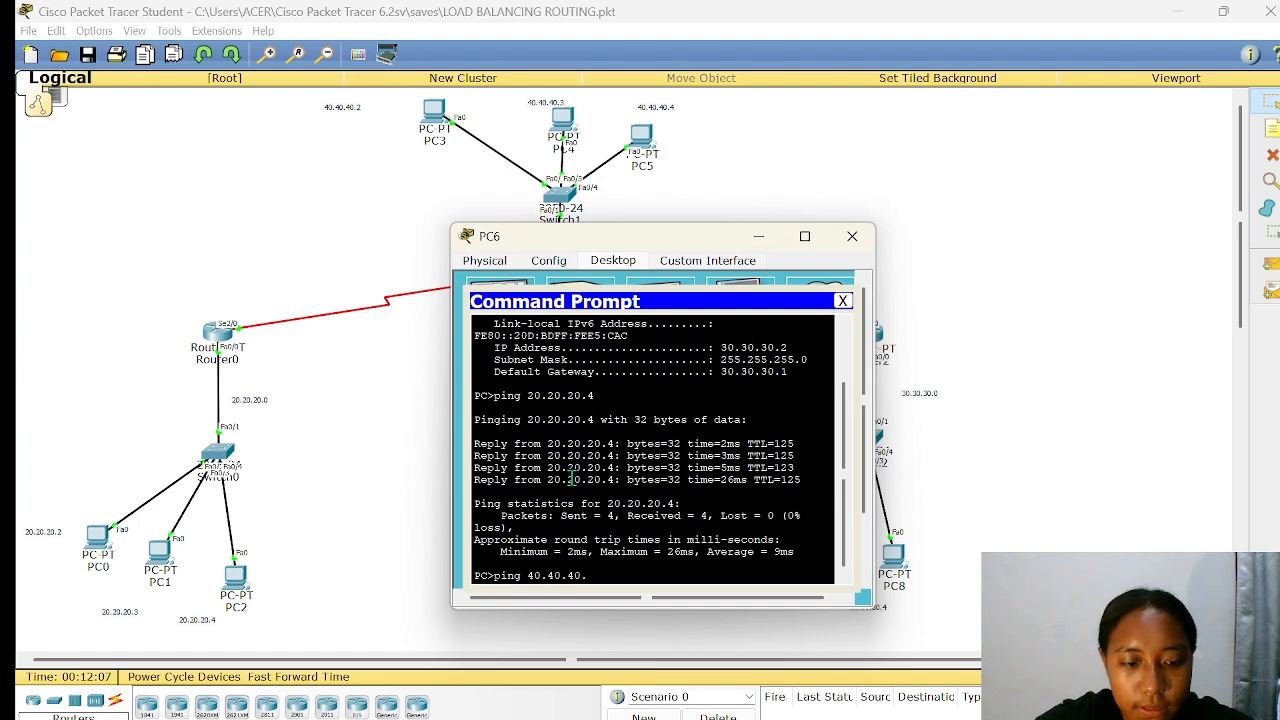
text(2)
key(Return)
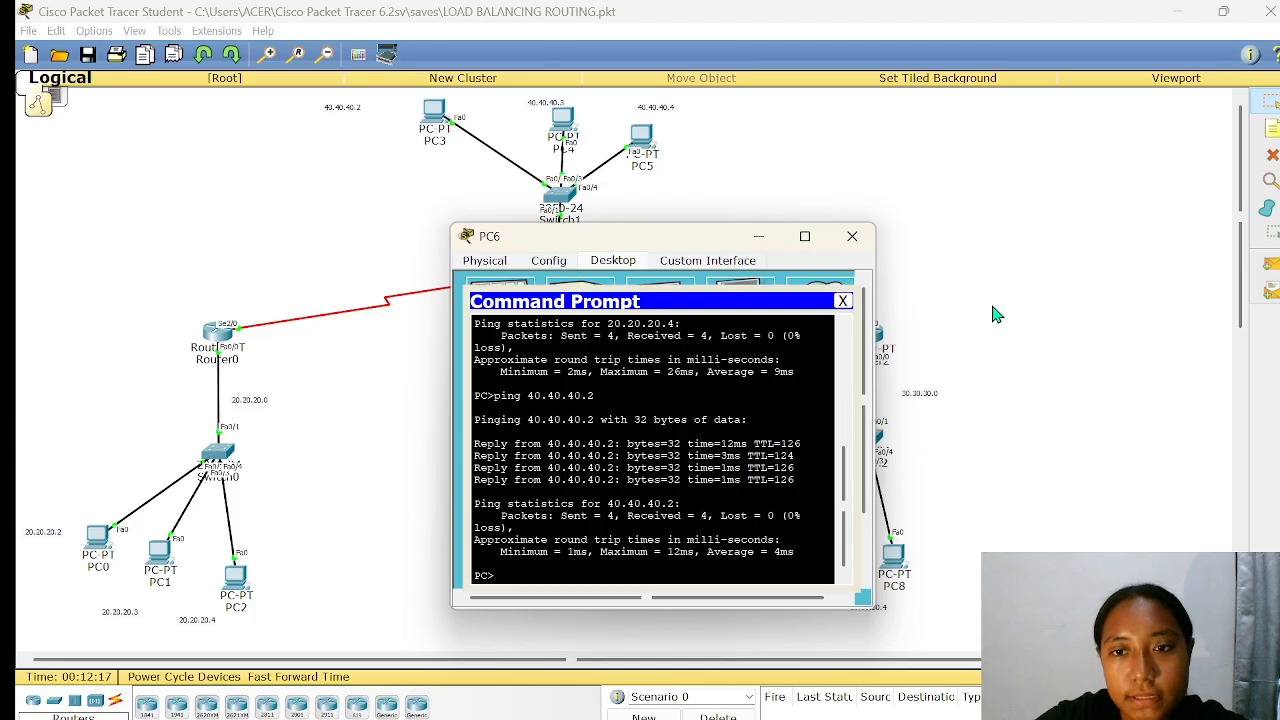
click(843, 301)
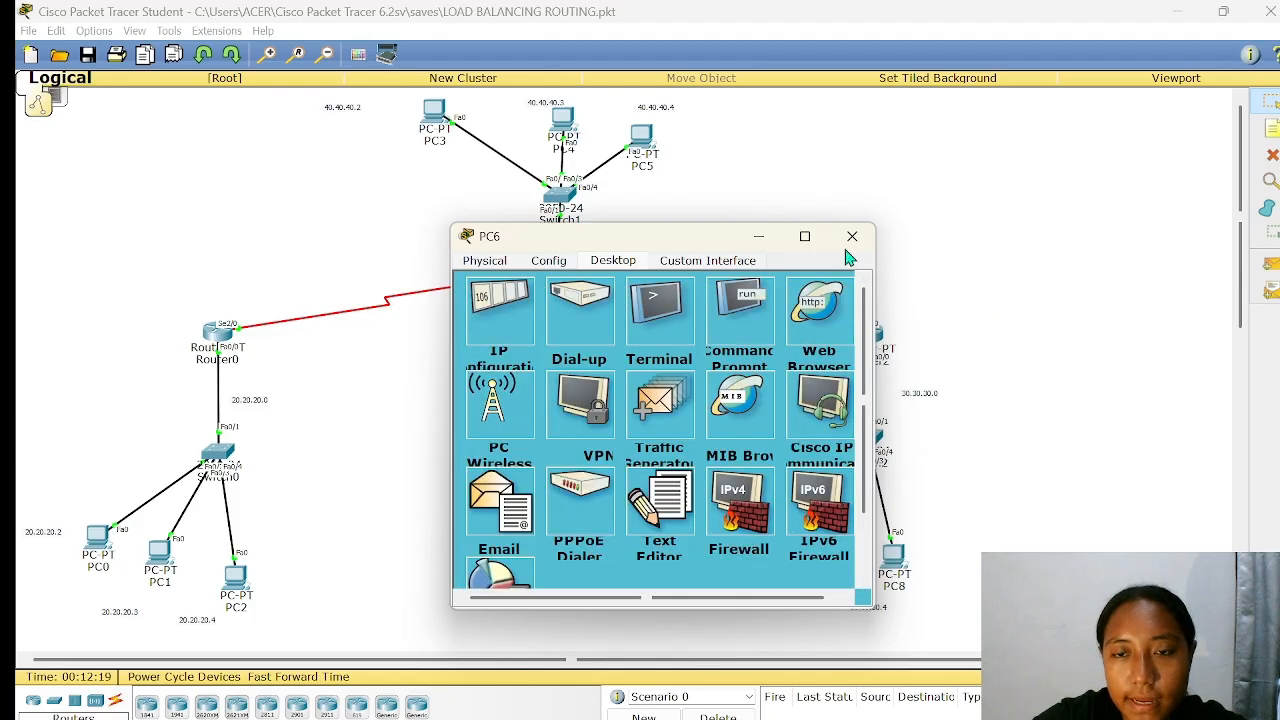
click(852, 236)
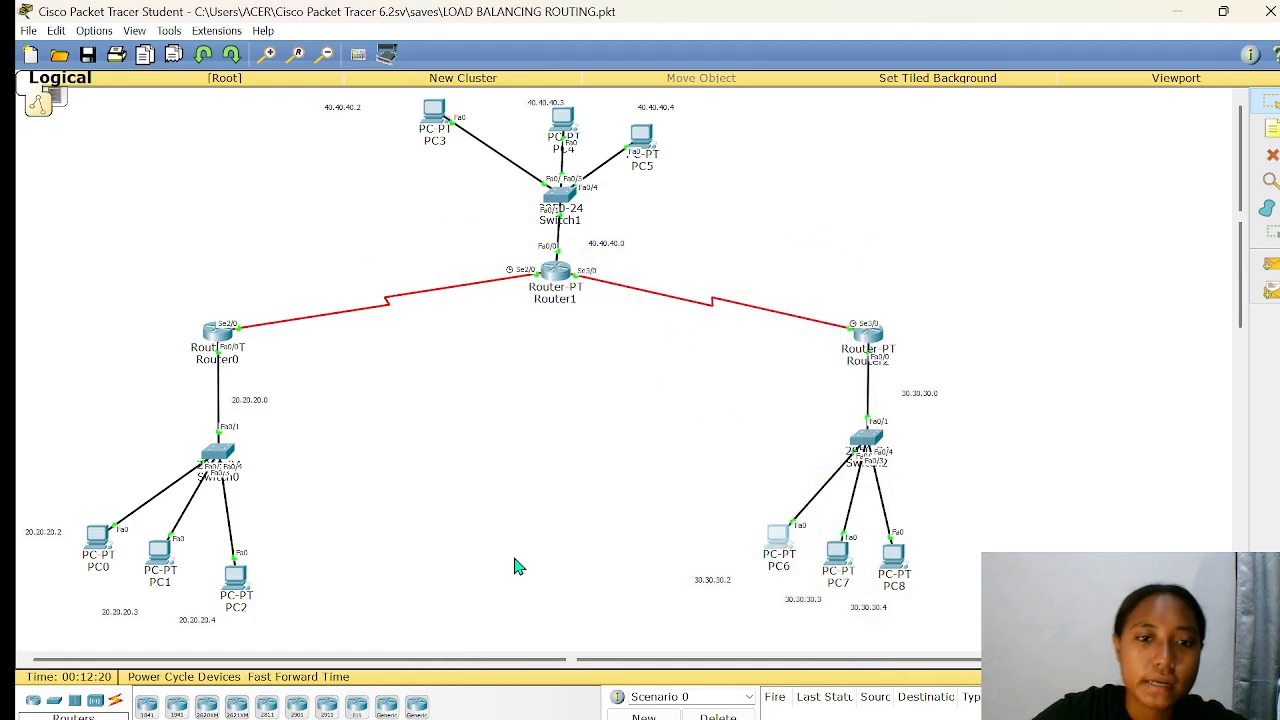